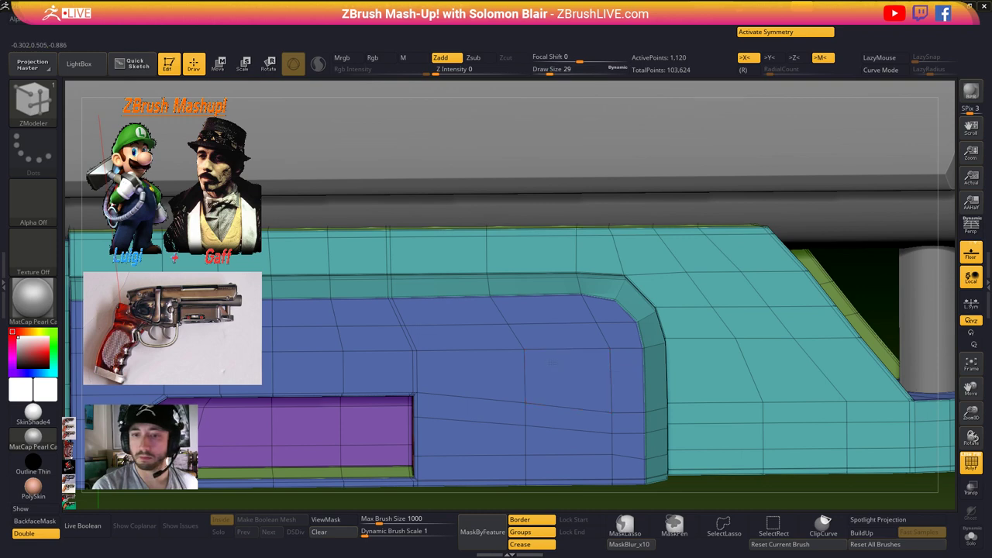
# - Set the ZModeler edge action to Unweld on an edge of the under-barrel piece's side panel
pyautogui.keyDown('ctrl'); pyautogui.moveTo(553, 362); pyautogui.dragTo(571, 376, button='right'); pyautogui.keyUp('ctrl')
pyautogui.scroll(-1, 576, 362)
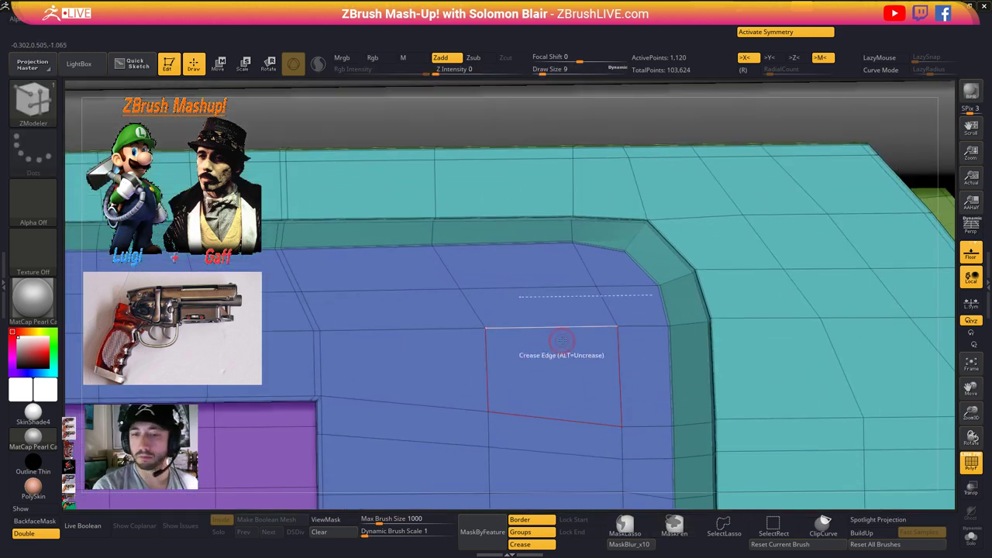
pyautogui.scroll(-3, 542, 349)
pyautogui.scroll(2, 530, 338)
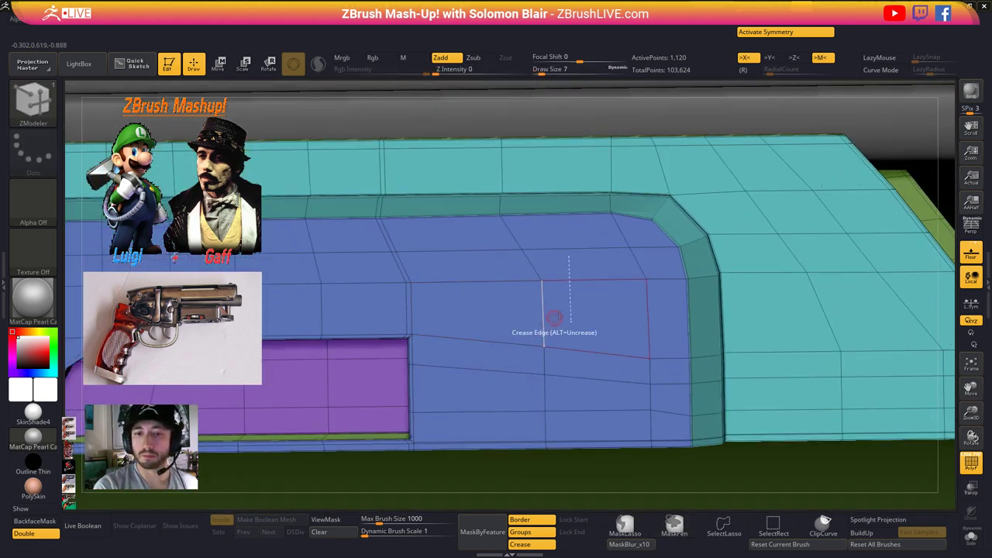
pyautogui.scroll(-1, 553, 314)
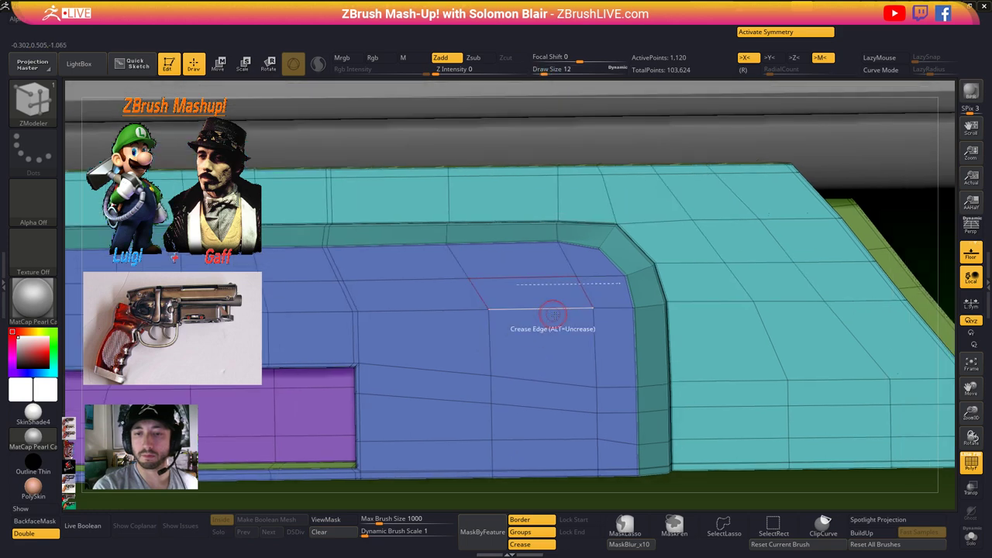
pyautogui.press('space')
pyautogui.press('space')
pyautogui.press('space')
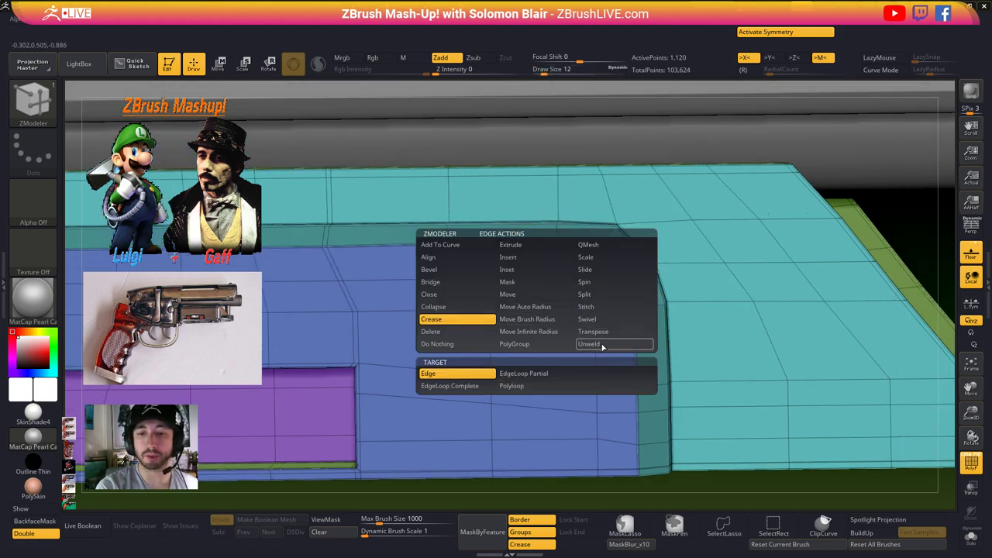
pyautogui.click(599, 347)
# - Set the ZModeler point action to Stitch on a point of the side panel
pyautogui.press('space')
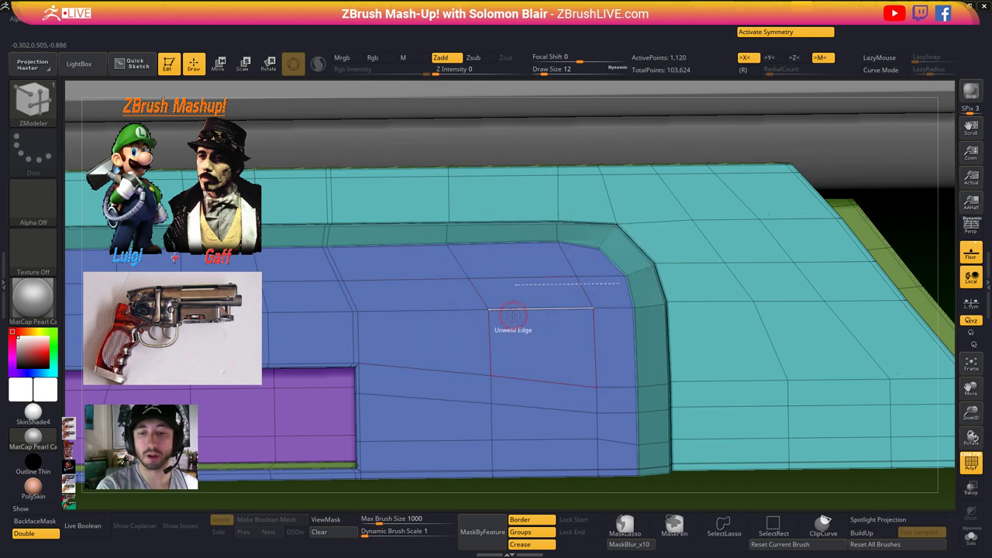
pyautogui.press('space')
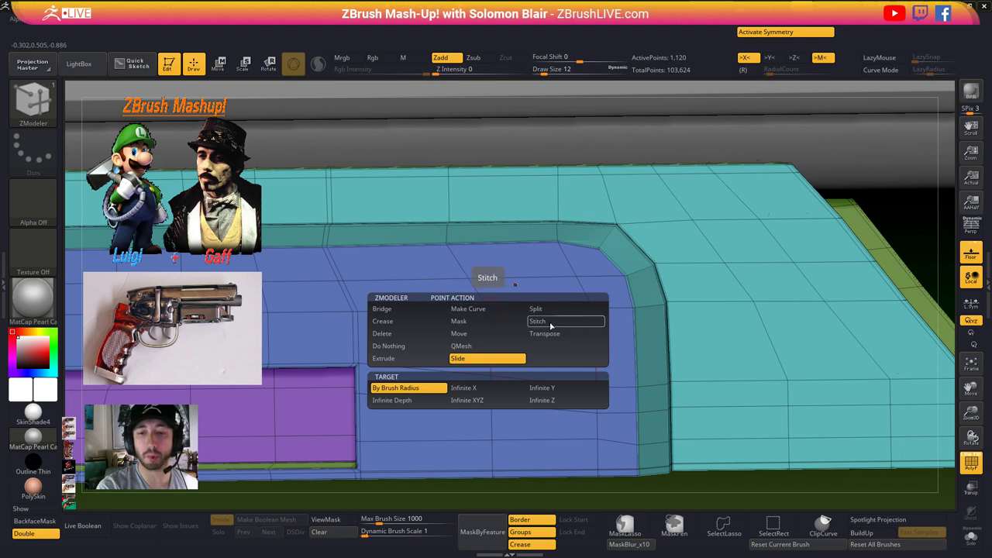
pyautogui.click(551, 321)
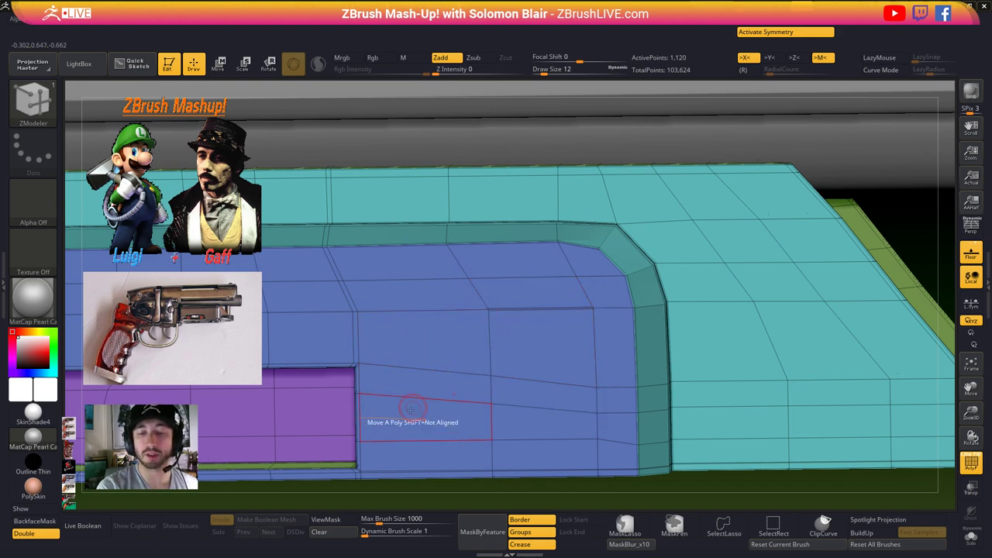
# - Reveal the tool's Geometry settings and expand the Modify Topology section
pyautogui.click(987, 284)
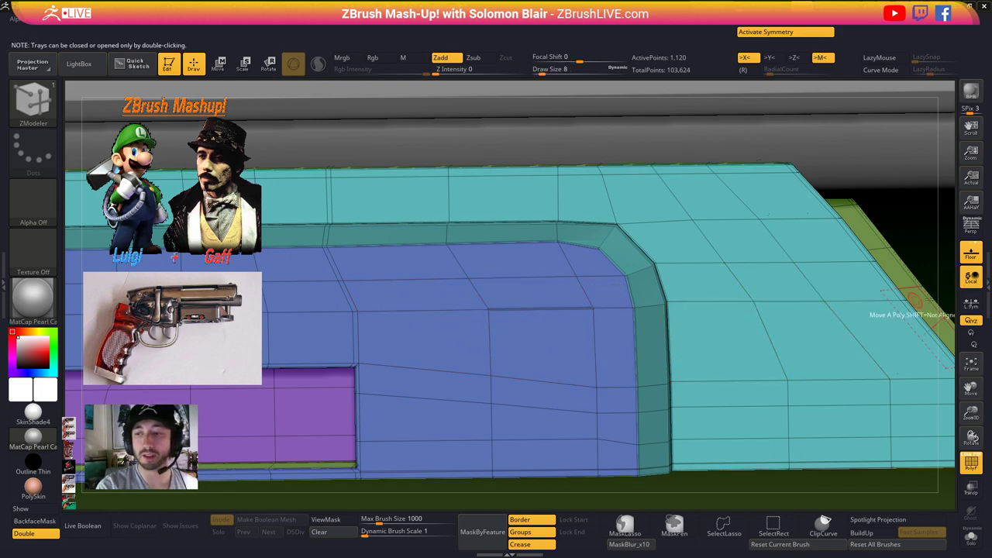
pyautogui.doubleClick(987, 294)
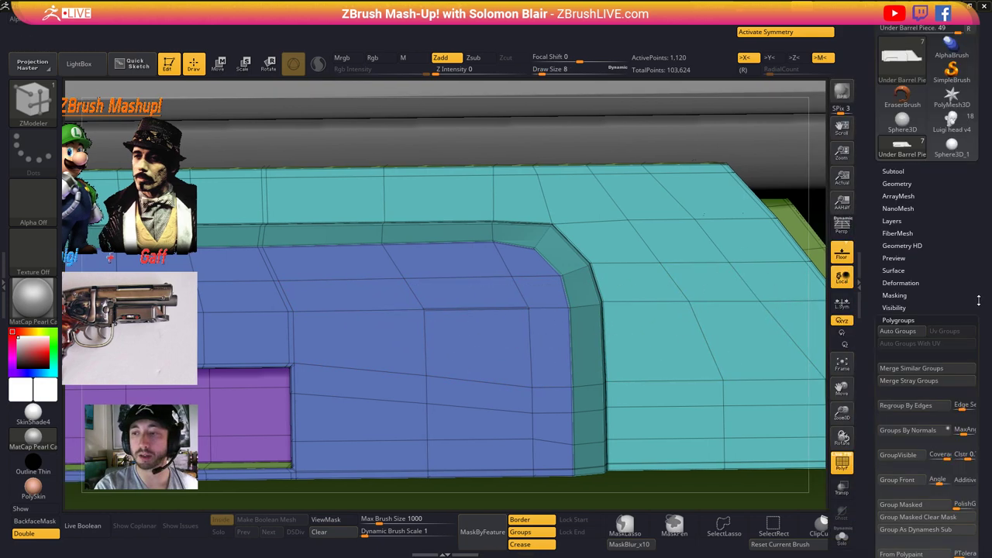
pyautogui.click(897, 184)
pyautogui.click(904, 494)
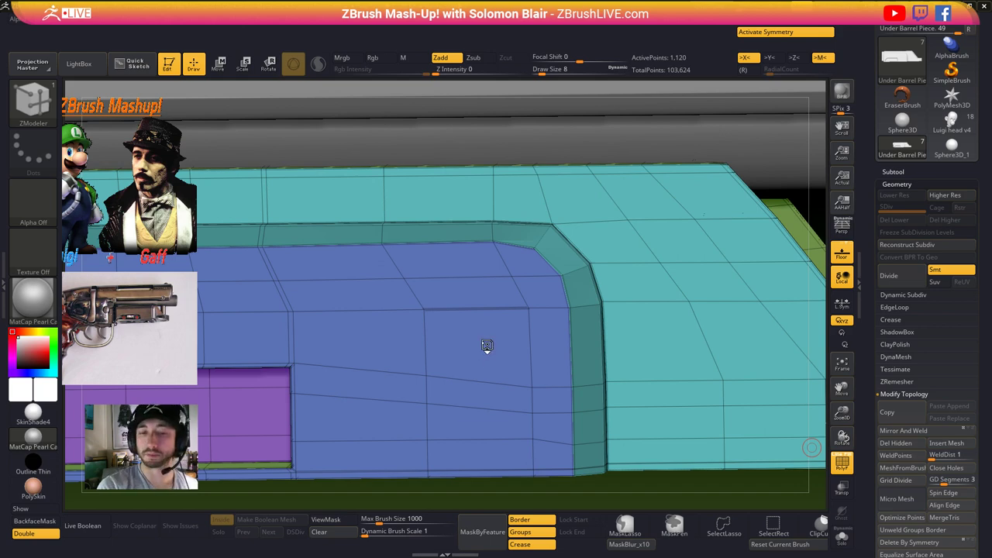
# - Set the ZModeler edge action to Slide with EdgeLoop Complete as target, and slide the side panel's edge loop slightly
pyautogui.moveTo(458, 316)
pyautogui.keyDown('ctrl'); pyautogui.mouseDown(button='right')
pyautogui.moveTo(454, 339)
pyautogui.moveTo(484, 338)
pyautogui.moveTo(467, 317)
pyautogui.moveTo(439, 315)
pyautogui.moveTo(467, 330)
pyautogui.mouseUp(button='right'); pyautogui.keyUp('ctrl')
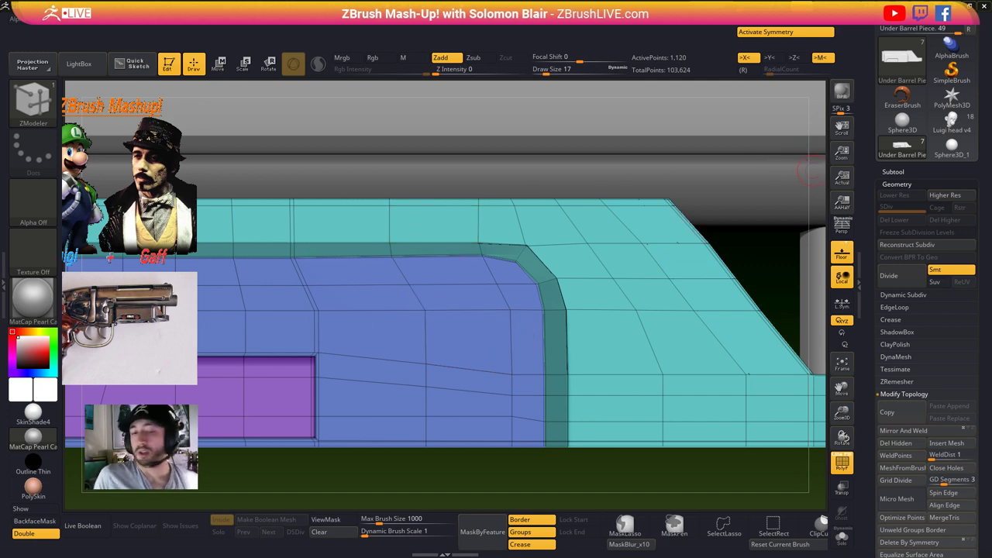
pyautogui.moveTo(432, 343); pyautogui.dragTo(455, 317, button='right')
pyautogui.press('space')
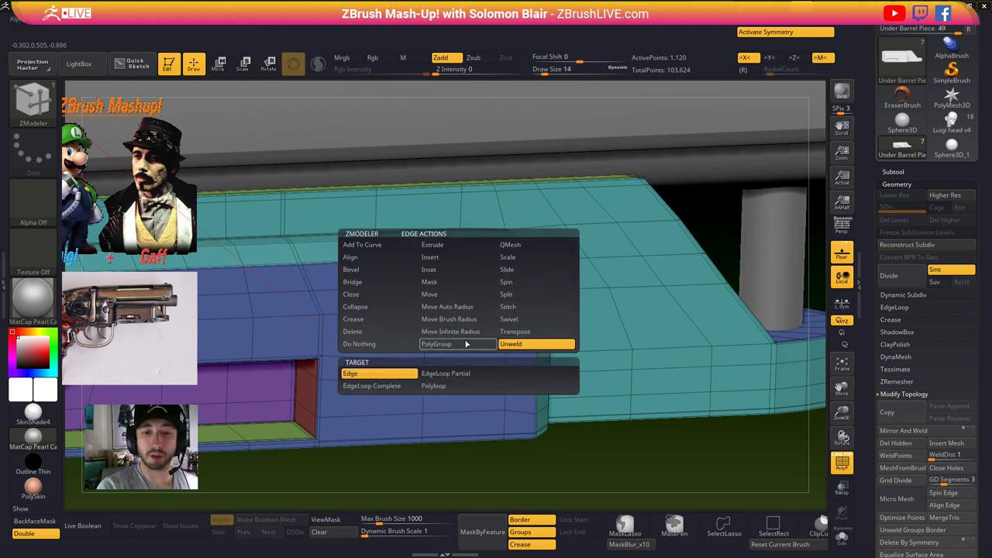
pyautogui.keyDown('ctrl'); pyautogui.moveTo(438, 399); pyautogui.dragTo(329, 406, button='right'); pyautogui.keyUp('ctrl')
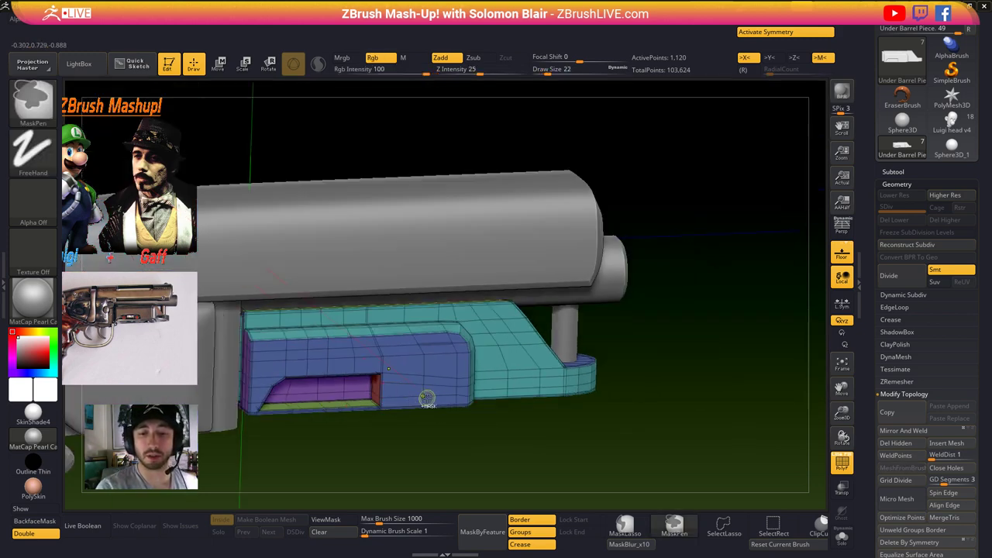
pyautogui.moveTo(434, 359)
pyautogui.keyDown('ctrl'); pyautogui.mouseDown(button='right')
pyautogui.moveTo(459, 403)
pyautogui.moveTo(481, 330)
pyautogui.moveTo(517, 300)
pyautogui.mouseUp(button='right'); pyautogui.keyUp('ctrl')
pyautogui.hotkey('shift', 'f')
pyautogui.hotkey('shift', 'f')
pyautogui.press('space')
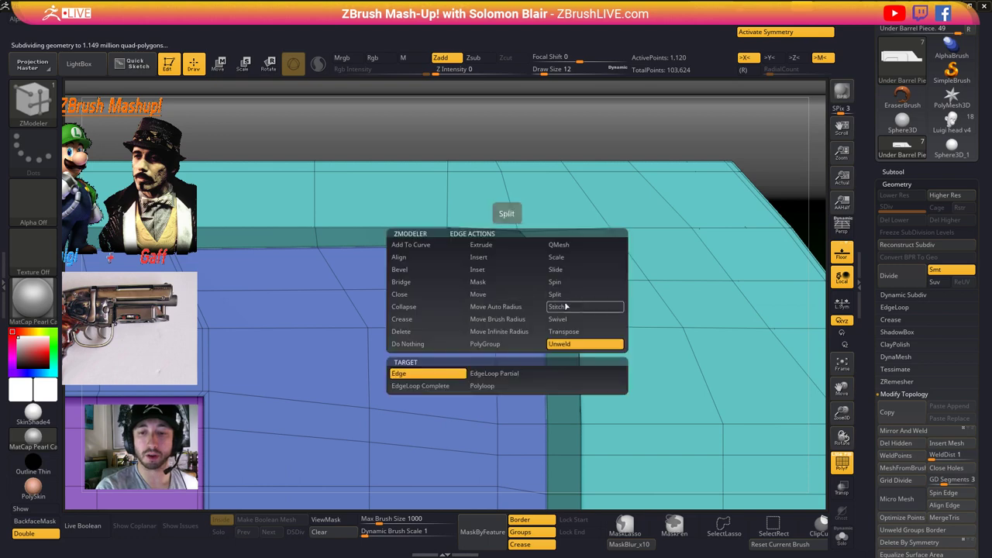
pyautogui.click(587, 273)
pyautogui.click(507, 373)
pyautogui.moveTo(506, 290); pyautogui.dragTo(505, 281)
# - Turn on the smoothed subdivision preview of the under-barrel piece and hide its wireframe
pyautogui.moveTo(502, 310)
pyautogui.keyDown('ctrl'); pyautogui.mouseDown(button='right')
pyautogui.moveTo(494, 416)
pyautogui.moveTo(504, 415)
pyautogui.moveTo(452, 290)
pyautogui.moveTo(443, 390)
pyautogui.moveTo(460, 392)
pyautogui.mouseUp(button='right'); pyautogui.keyUp('ctrl')
pyautogui.press('d')
pyautogui.hotkey('shift', 'f')
pyautogui.press('s')
pyautogui.click(456, 377)
pyautogui.hotkey('shift', 'd')
pyautogui.hotkey('shift', 'f')
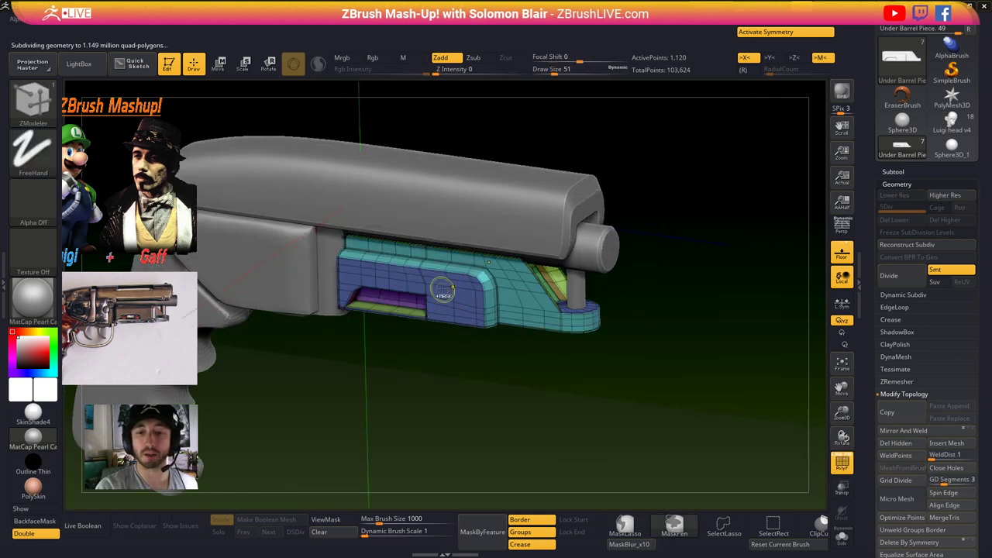
pyautogui.keyDown('ctrl'); pyautogui.moveTo(442, 290); pyautogui.dragTo(507, 369, button='right'); pyautogui.keyUp('ctrl')
pyautogui.moveTo(406, 307)
pyautogui.keyDown('alt'); pyautogui.mouseDown(button='right')
pyautogui.moveTo(463, 325)
pyautogui.moveTo(518, 393)
pyautogui.moveTo(357, 383)
pyautogui.moveTo(470, 433)
pyautogui.mouseUp(button='right'); pyautogui.keyUp('alt')
pyautogui.press('d')
pyautogui.hotkey('shift', 'f')
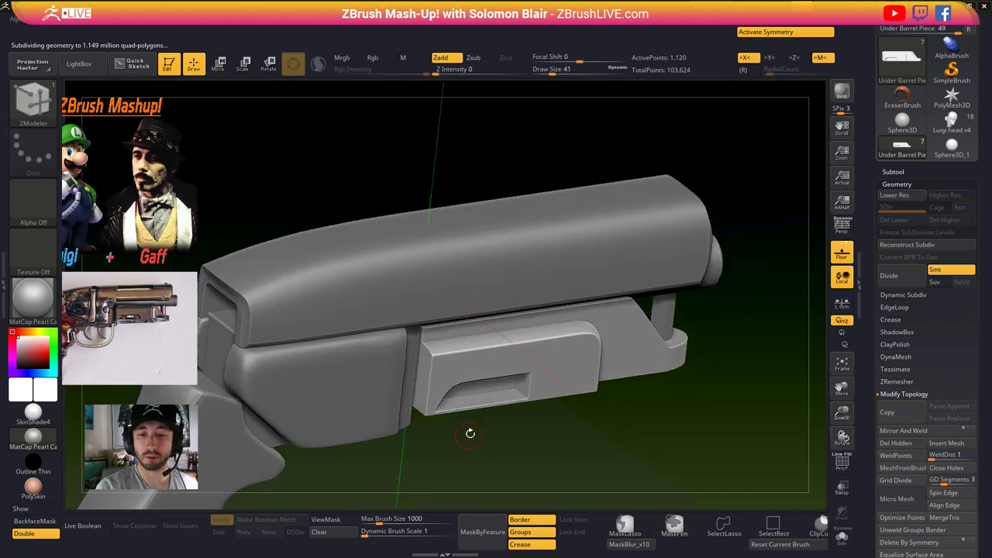
# - Switch to the Move brush and turn off the floor grid
pyautogui.press('b')
pyautogui.press('m')
pyautogui.press('v')
pyautogui.press(',')
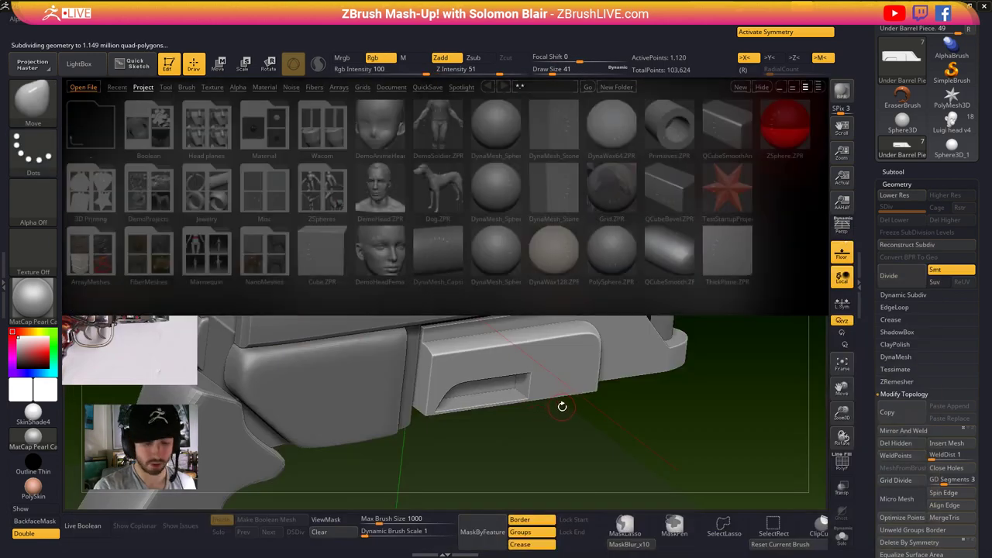
pyautogui.press(',')
pyautogui.hotkey('shift', 'p')
# - Examine the smoothed under-barrel piece and the whole gun from the side and in perspective
pyautogui.moveTo(545, 369); pyautogui.dragTo(609, 412, button='right')
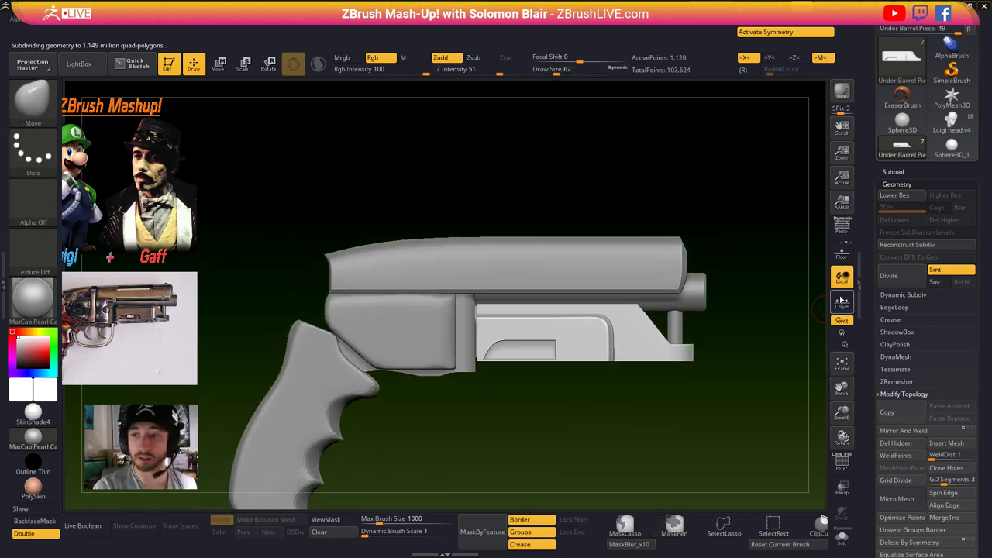
pyautogui.click(861, 284)
pyautogui.keyDown('alt'); pyautogui.moveTo(548, 409); pyautogui.dragTo(618, 414, button='right'); pyautogui.keyUp('alt')
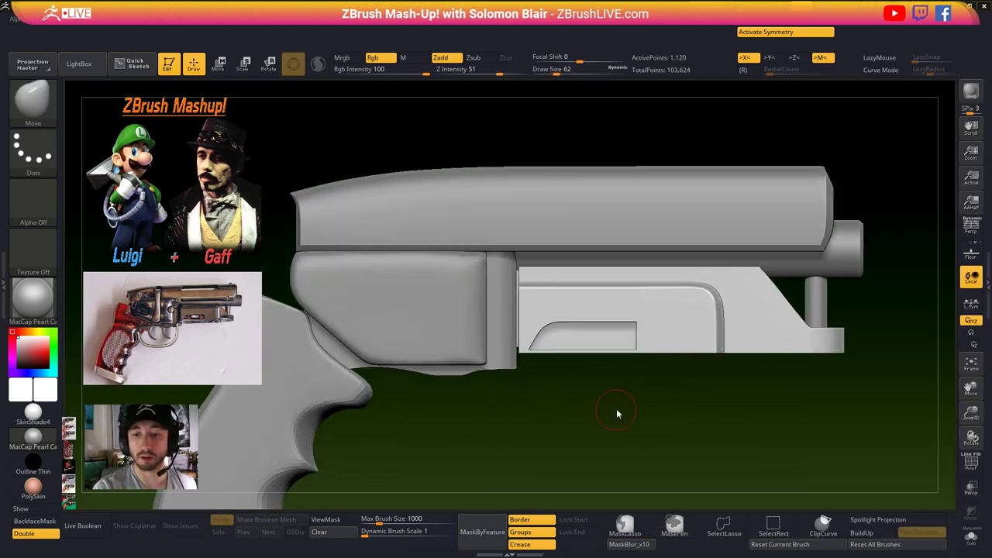
pyautogui.moveTo(733, 316)
pyautogui.mouseDown(button='right')
pyautogui.moveTo(605, 343)
pyautogui.moveTo(628, 354)
pyautogui.mouseUp(button='right')
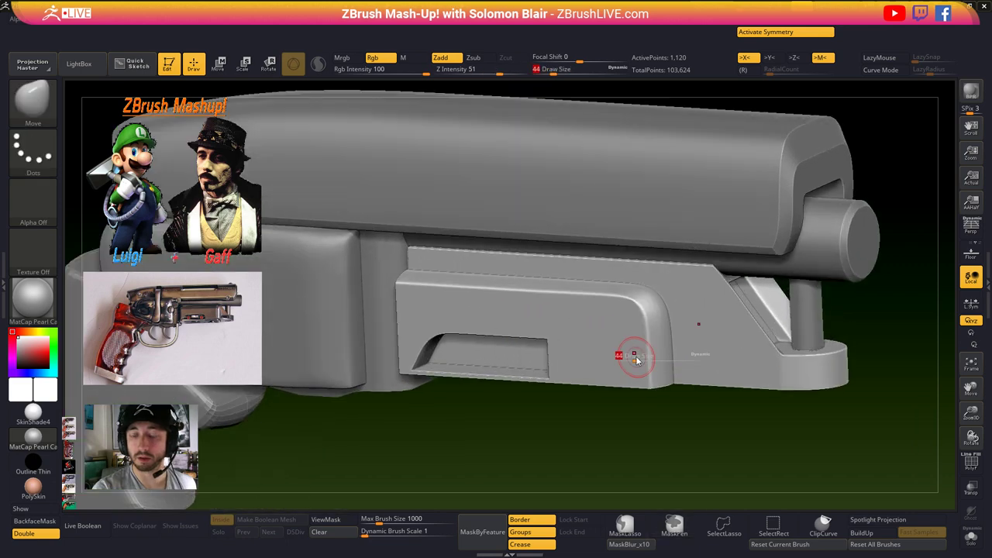
pyautogui.press('[')
pyautogui.press('[')
pyautogui.press('[')
pyautogui.press('[')
pyautogui.moveTo(573, 431); pyautogui.dragTo(601, 429, button='right')
pyautogui.press('s')
pyautogui.moveTo(600, 429); pyautogui.dragTo(603, 430)
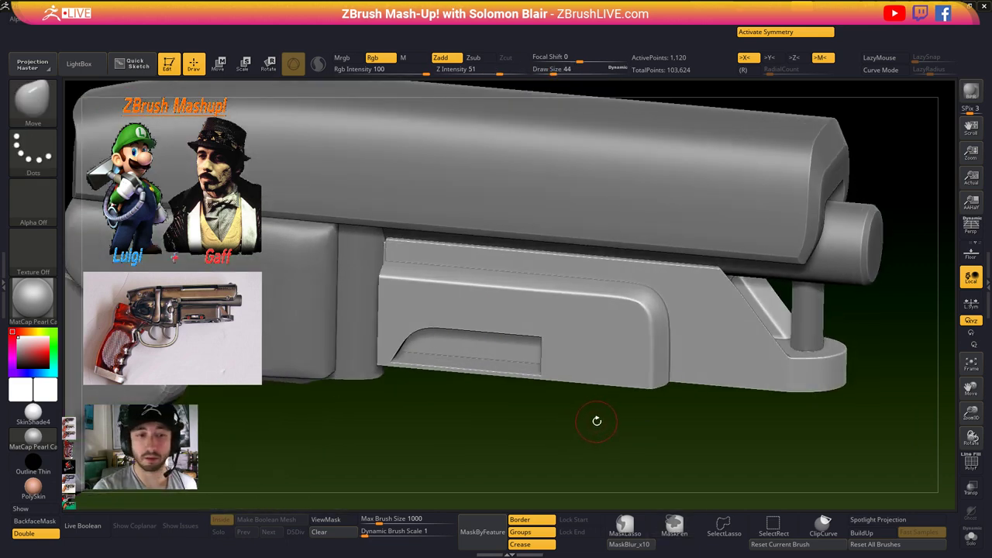
pyautogui.keyDown('shift'); pyautogui.moveTo(610, 410); pyautogui.dragTo(524, 409, button='right'); pyautogui.keyUp('shift')
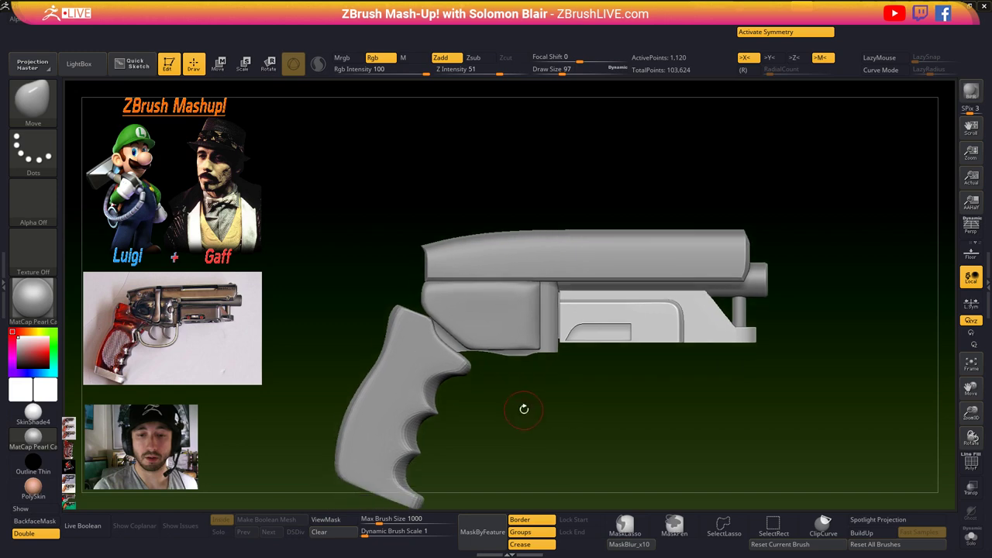
# - Return the under-barrel piece to its unsmoothed wireframe display and switch to the Luigi head v4 tool
pyautogui.click(986, 300)
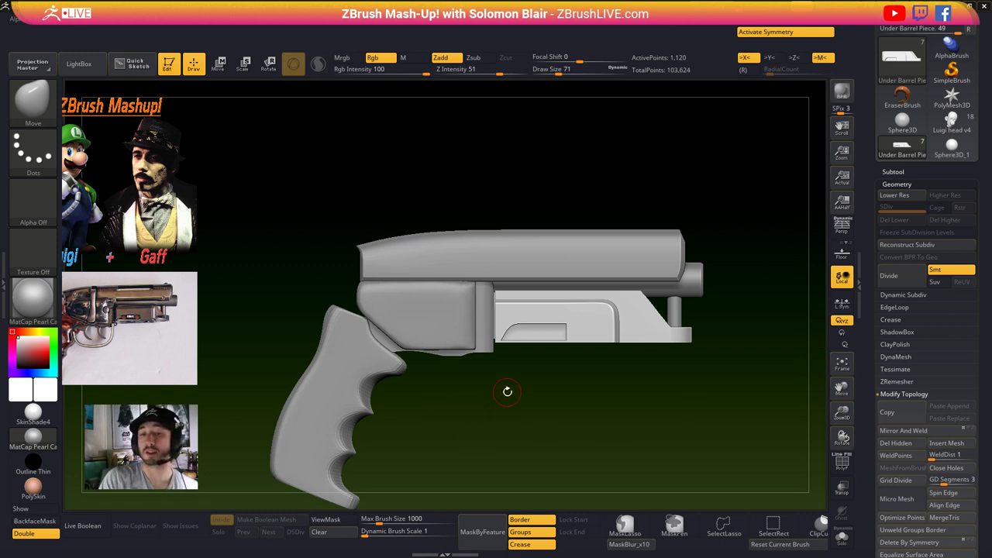
pyautogui.hotkey('shift', 'f')
pyautogui.hotkey('shift', 'd')
pyautogui.keyDown('alt'); pyautogui.moveTo(641, 332); pyautogui.dragTo(494, 329, button='right'); pyautogui.keyUp('alt')
pyautogui.keyDown('ctrl'); pyautogui.moveTo(494, 329); pyautogui.dragTo(506, 411, button='right'); pyautogui.keyUp('ctrl')
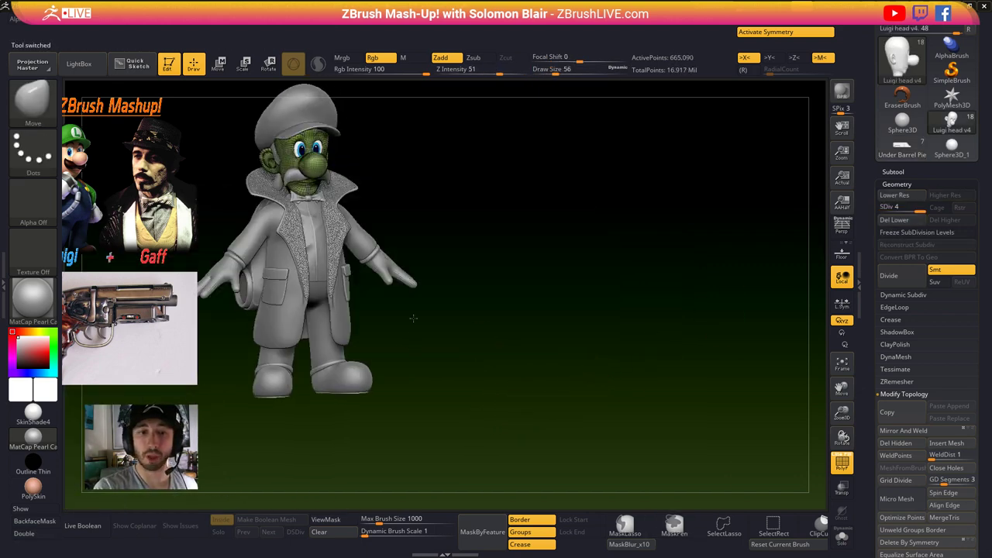
# - Isolate the Collar Shirt subtool and lower it to subdivision level 1
pyautogui.hotkey('shift', 'd')
pyautogui.moveTo(314, 237)
pyautogui.keyDown('ctrl'); pyautogui.mouseDown(button='right')
pyautogui.moveTo(344, 279)
pyautogui.moveTo(343, 270)
pyautogui.moveTo(397, 302)
pyautogui.moveTo(380, 237)
pyautogui.moveTo(353, 204)
pyautogui.mouseUp(button='right'); pyautogui.keyUp('ctrl')
pyautogui.hotkey('alt', 's')
pyautogui.hotkey('shift', 'd')
pyautogui.hotkey('shift', 'f')
pyautogui.moveTo(353, 203)
pyautogui.keyDown('ctrl'); pyautogui.mouseDown(button='right')
pyautogui.moveTo(351, 214)
pyautogui.moveTo(270, 187)
pyautogui.moveTo(260, 147)
pyautogui.mouseUp(button='right'); pyautogui.keyUp('ctrl')
pyautogui.hotkey('shift', 'f')
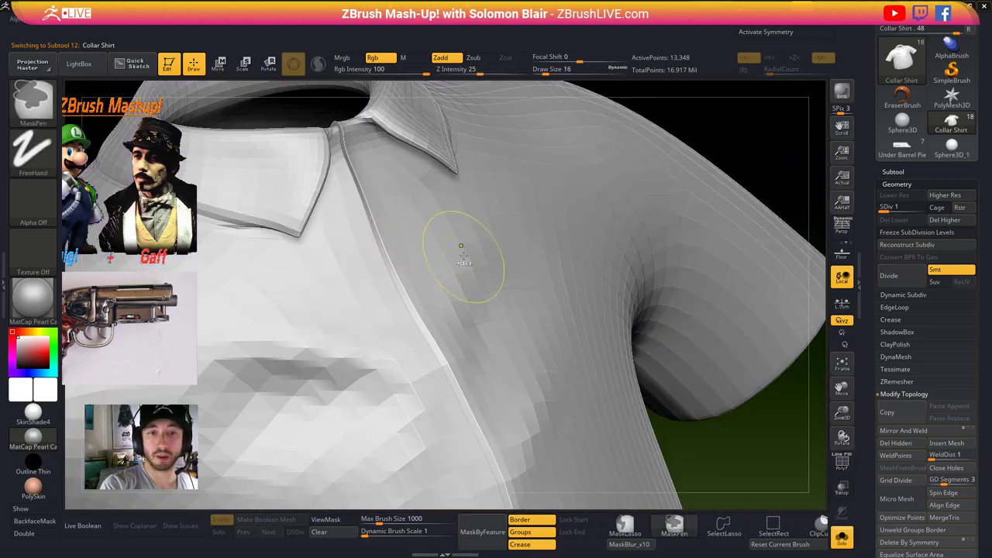
# - Raise the Collar Shirt to subdivision level 4
pyautogui.keyDown('ctrl'); pyautogui.moveTo(463, 261); pyautogui.dragTo(445, 299, button='right'); pyautogui.keyUp('ctrl')
pyautogui.press('d')
pyautogui.hotkey('shift', 'f')
pyautogui.hotkey('shift', 'f')
pyautogui.hotkey('ctrl', 'd')
pyautogui.hotkey('ctrl', 'd')
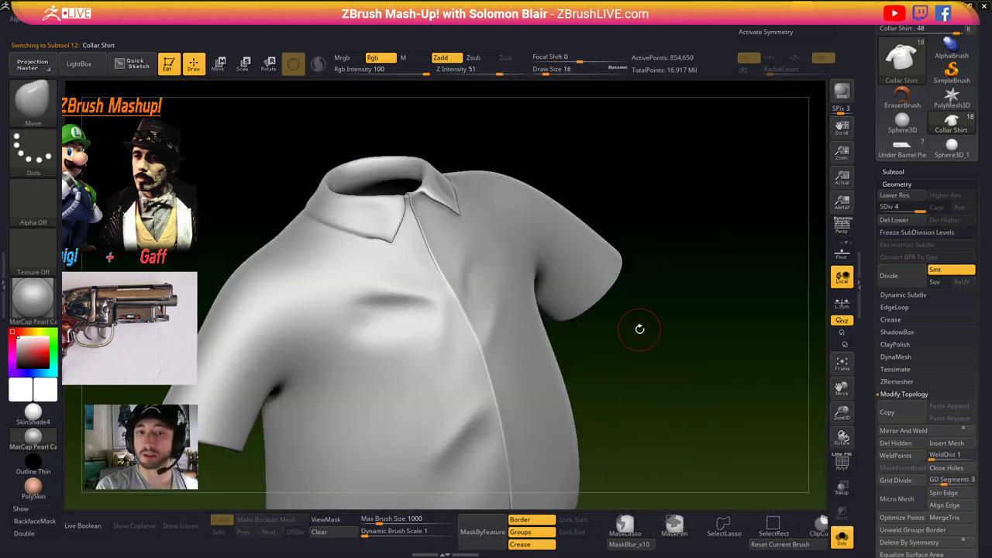
# - Load the tool Guigi_shirt_clean.ZTL from the _Clothing & Character Assets folder inside _ZTL Assets
pyautogui.moveTo(867, 112); pyautogui.dragTo(868, 193)
pyautogui.click(896, 36)
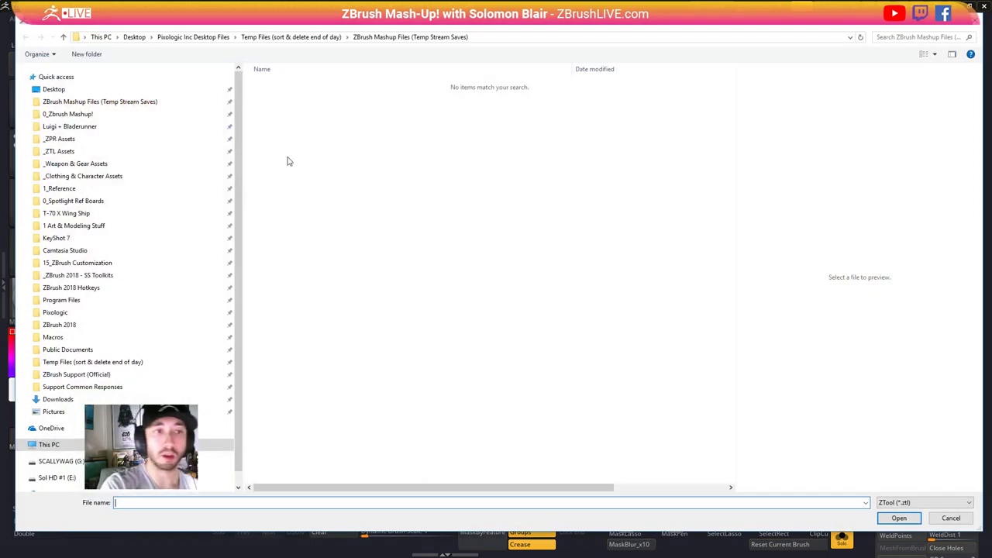
pyautogui.click(69, 114)
pyautogui.click(59, 151)
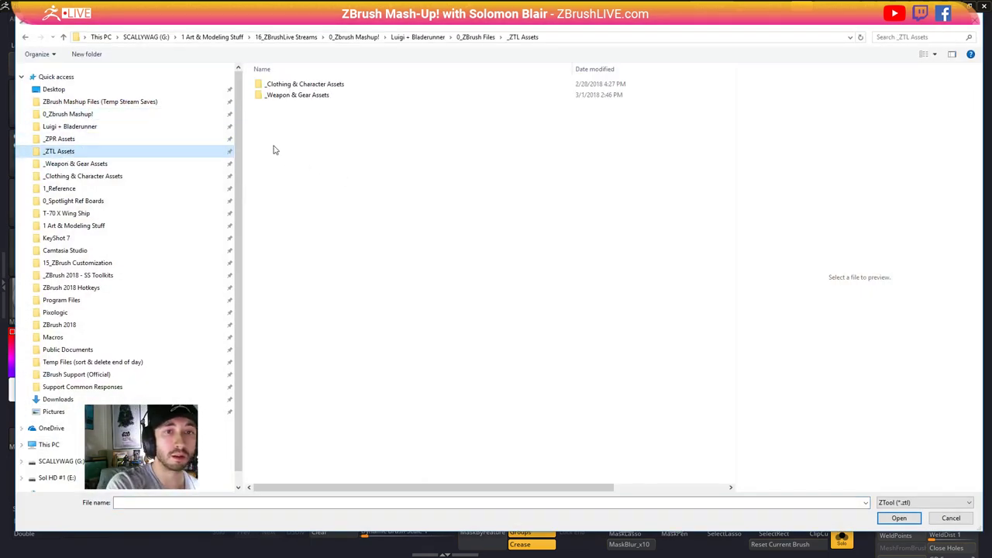
pyautogui.doubleClick(322, 85)
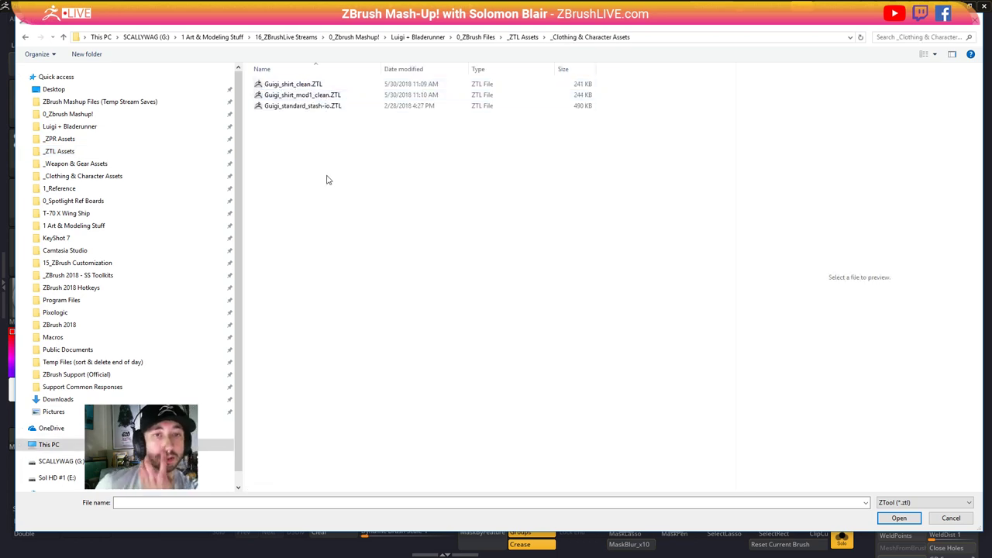
pyautogui.doubleClick(294, 84)
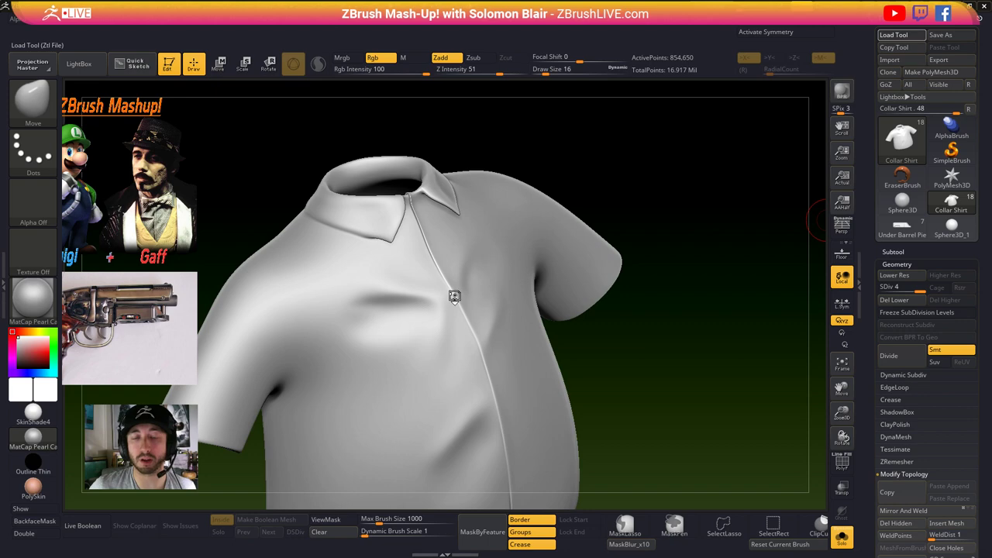
# - Display the loaded shirt's wireframe, then reduce the draw size and turn off symmetry for work below the collar
pyautogui.hotkey('shift', 'f')
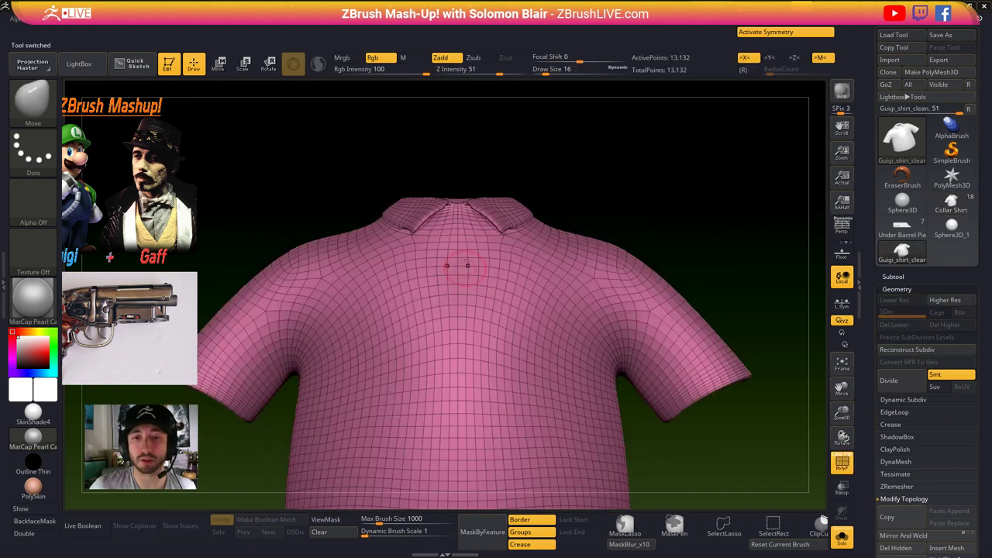
pyautogui.moveTo(467, 266)
pyautogui.keyDown('ctrl'); pyautogui.mouseDown(button='right')
pyautogui.moveTo(493, 253)
pyautogui.moveTo(479, 276)
pyautogui.mouseUp(button='right'); pyautogui.keyUp('ctrl')
pyautogui.press('s')
pyautogui.moveTo(476, 279); pyautogui.dragTo(467, 279)
pyautogui.press('x')
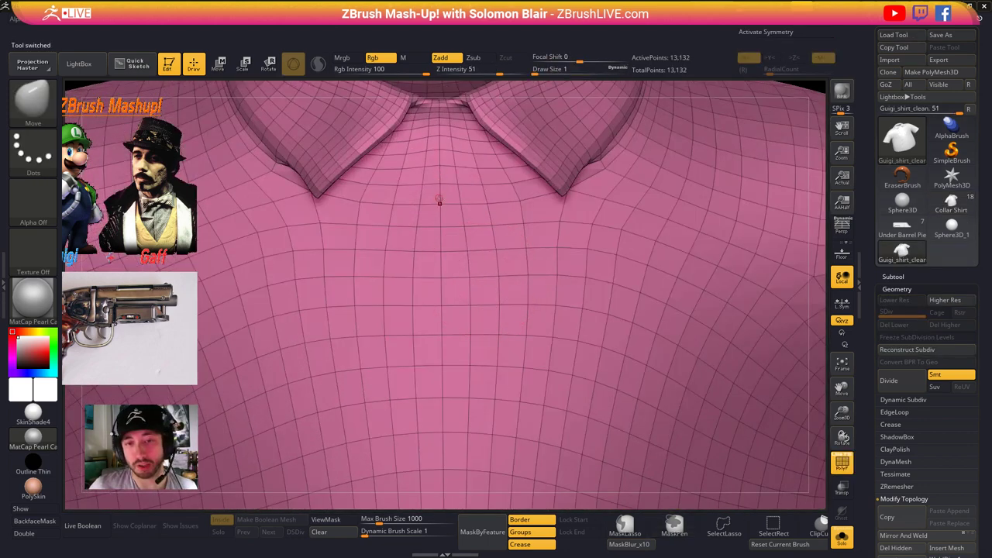
# - Switch to the ZModeler brush and set its edge action to Extrude with the EdgeLoop Complete target
pyautogui.press('b')
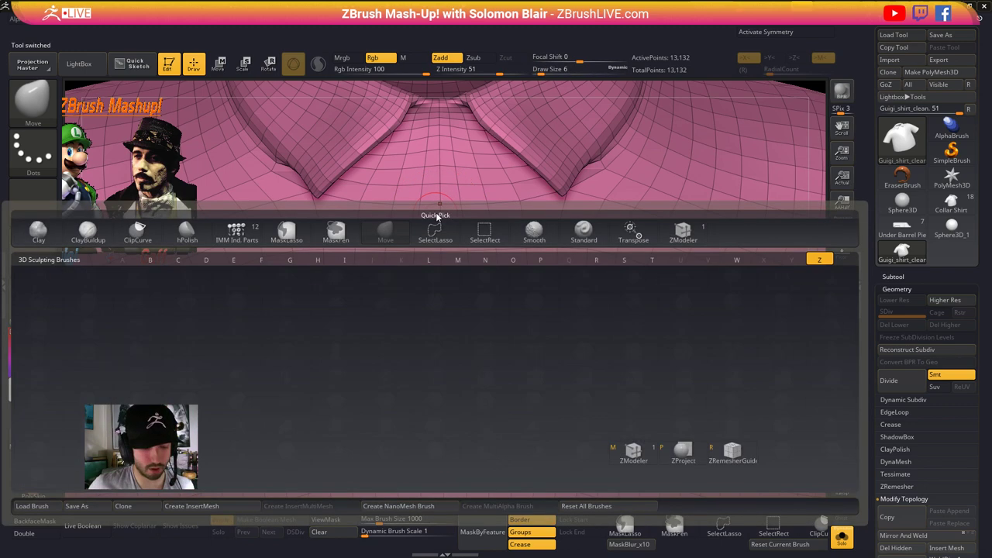
pyautogui.press('z')
pyautogui.press('m')
pyautogui.press('space')
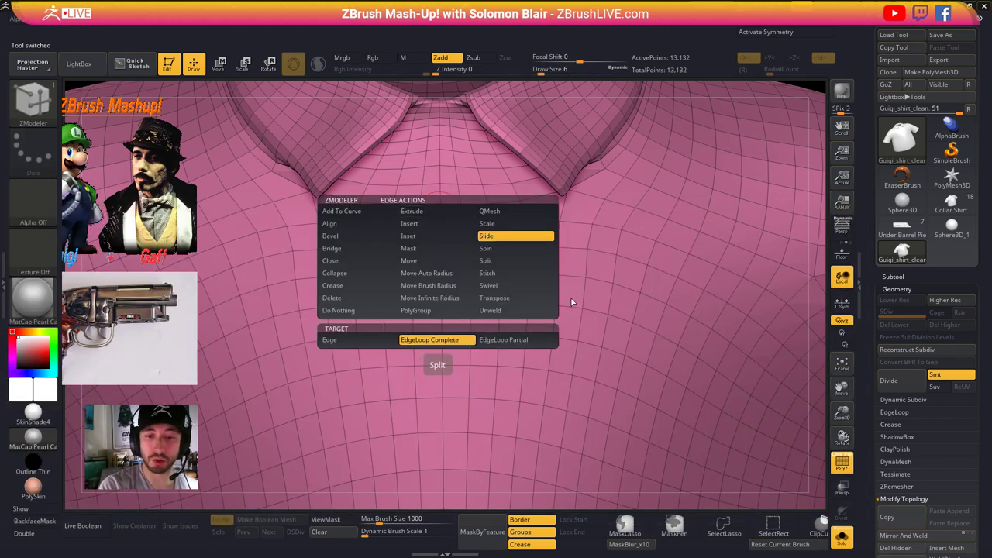
pyautogui.click(422, 212)
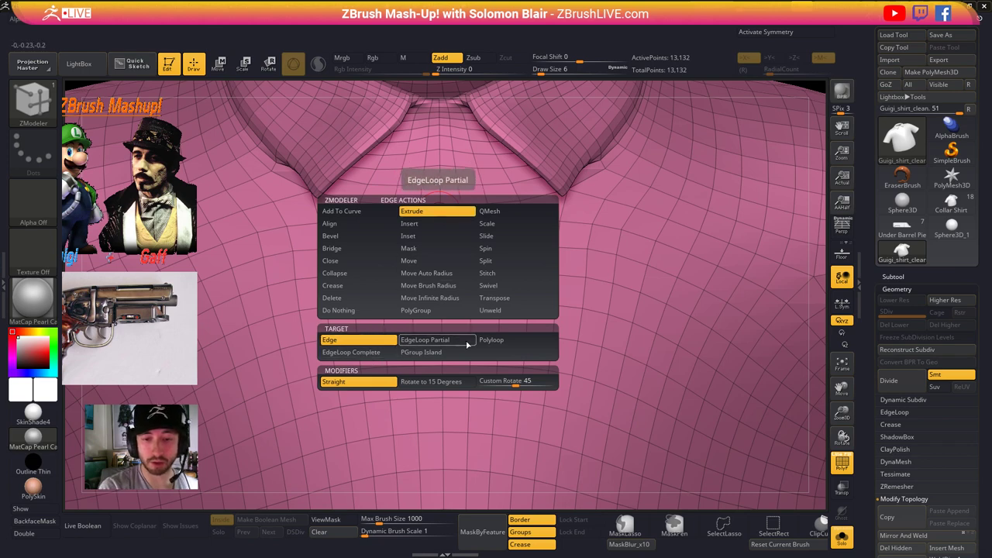
pyautogui.click(372, 353)
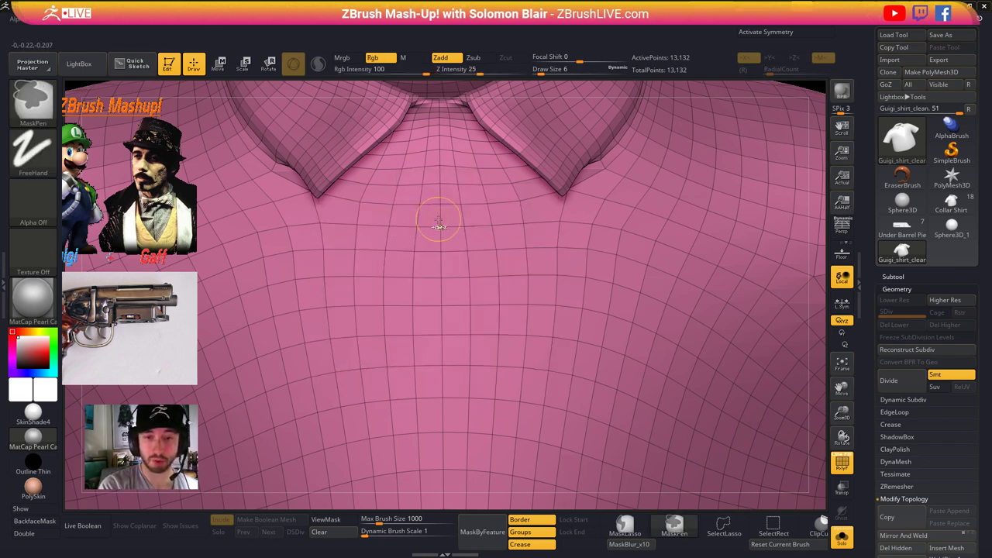
# - Extrude the complete edge loop running down the centre of the shirt front
pyautogui.keyDown('ctrl'); pyautogui.moveTo(439, 222); pyautogui.dragTo(427, 332, button='right'); pyautogui.keyUp('ctrl')
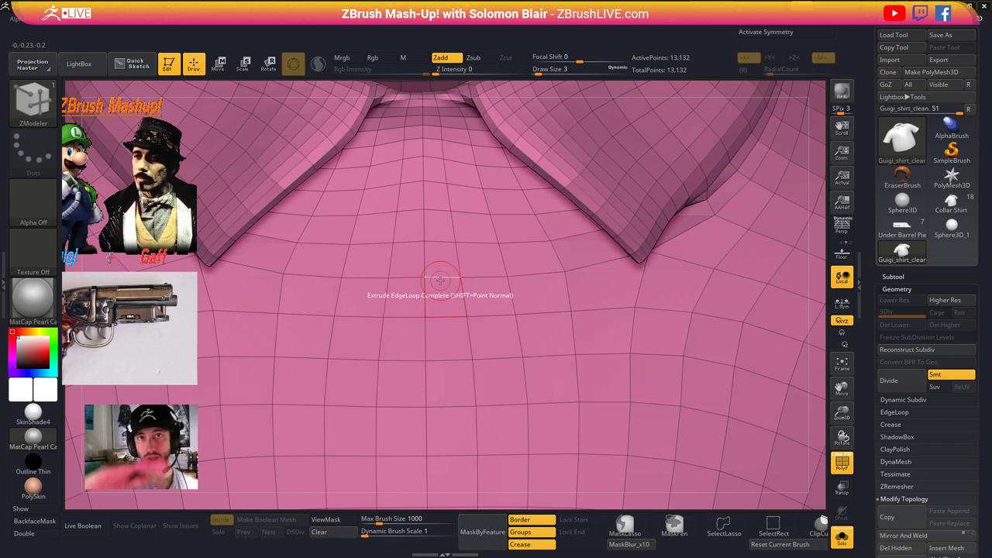
pyautogui.moveTo(416, 295); pyautogui.dragTo(432, 285, button='right')
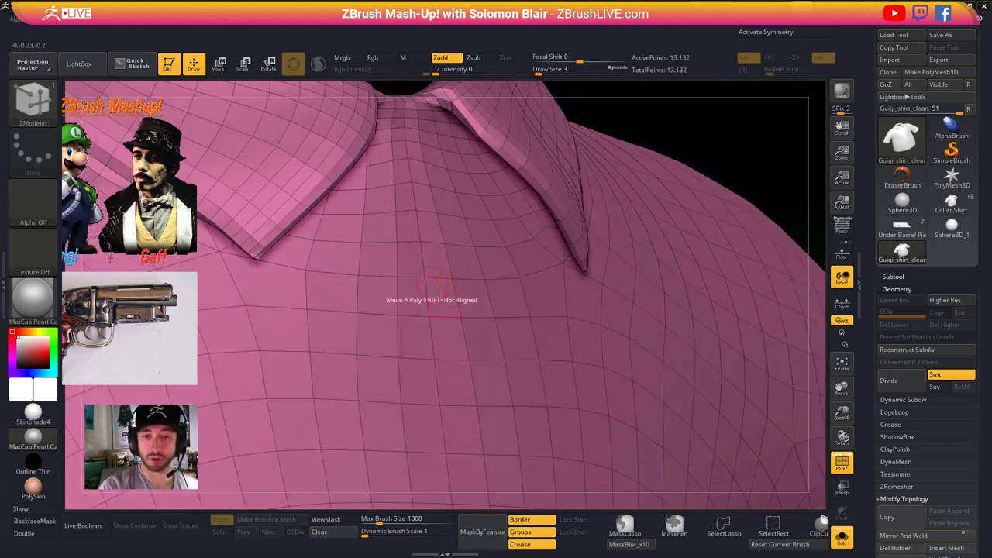
pyautogui.moveTo(444, 292)
pyautogui.mouseDown()
pyautogui.moveTo(477, 289)
pyautogui.moveTo(448, 310)
pyautogui.mouseUp()
pyautogui.moveTo(464, 322)
pyautogui.keyDown('alt'); pyautogui.mouseDown(button='right')
pyautogui.moveTo(491, 276)
pyautogui.moveTo(339, 300)
pyautogui.moveTo(492, 317)
pyautogui.moveTo(544, 334)
pyautogui.moveTo(378, 345)
pyautogui.mouseUp(button='right'); pyautogui.keyUp('alt')
pyautogui.keyDown('ctrl'); pyautogui.moveTo(534, 317); pyautogui.dragTo(425, 311, button='right'); pyautogui.keyUp('ctrl')
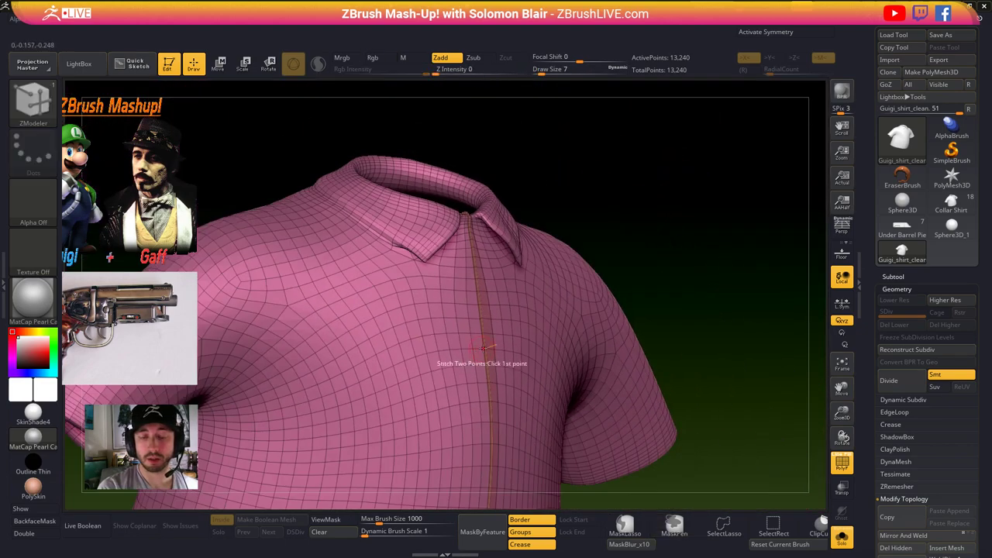
pyautogui.moveTo(481, 344)
pyautogui.mouseDown(button='right')
pyautogui.moveTo(492, 345)
pyautogui.moveTo(472, 357)
pyautogui.mouseUp(button='right')
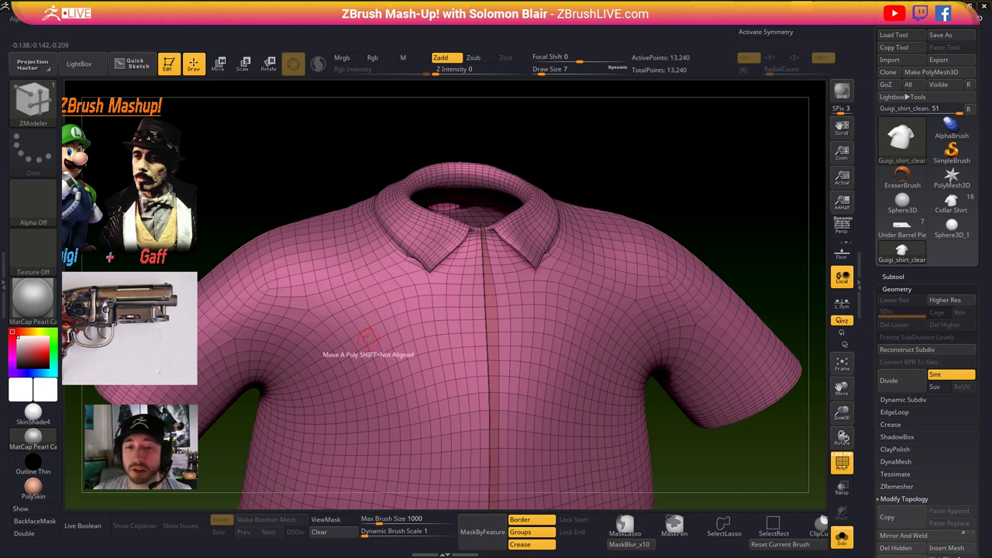
pyautogui.keyDown('alt'); pyautogui.moveTo(466, 343); pyautogui.dragTo(493, 313, button='right'); pyautogui.keyUp('alt')
# - Undo the edge loop extrusion and extrude only a single edge on the shirt front with the Edge target
pyautogui.hotkey('ctrl', 'z')
pyautogui.press('space')
pyautogui.click(372, 371)
pyautogui.press('space')
# - Delete the side faces joining the extruded flap to the shirt, using the polygon Delete action with the Polygroup All target
pyautogui.press('space')
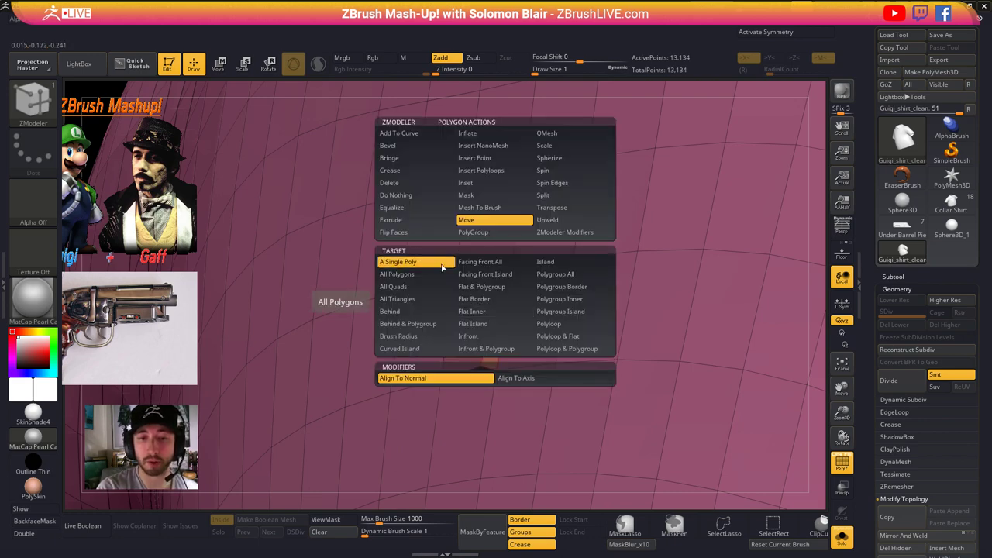
pyautogui.click(416, 183)
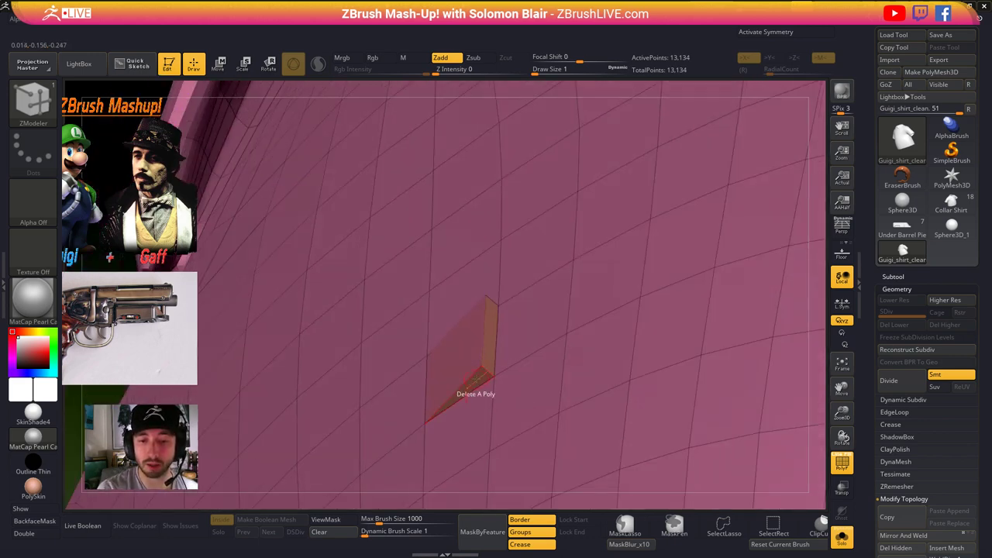
pyautogui.press('space')
pyautogui.click(554, 274)
pyautogui.click(471, 389)
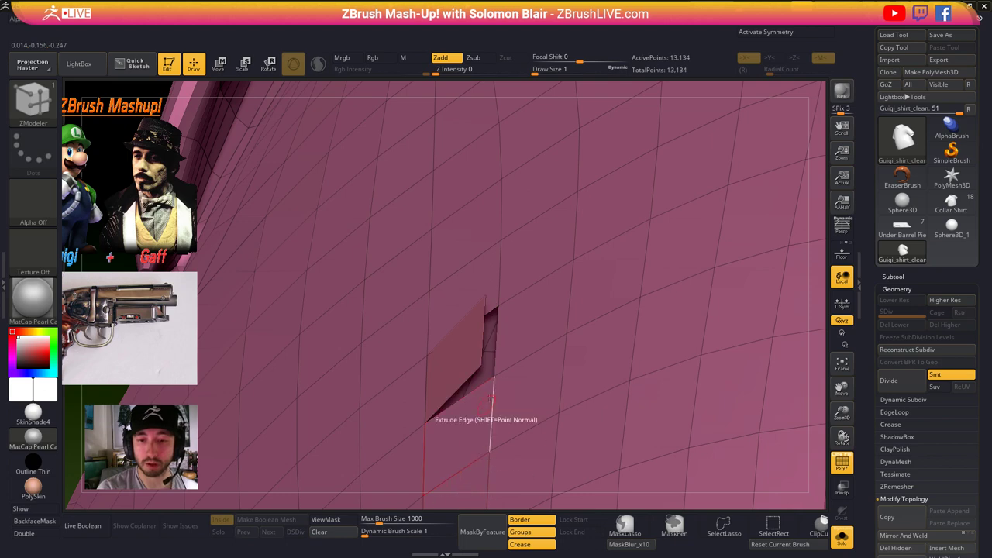
pyautogui.moveTo(521, 410); pyautogui.dragTo(515, 388, button='right')
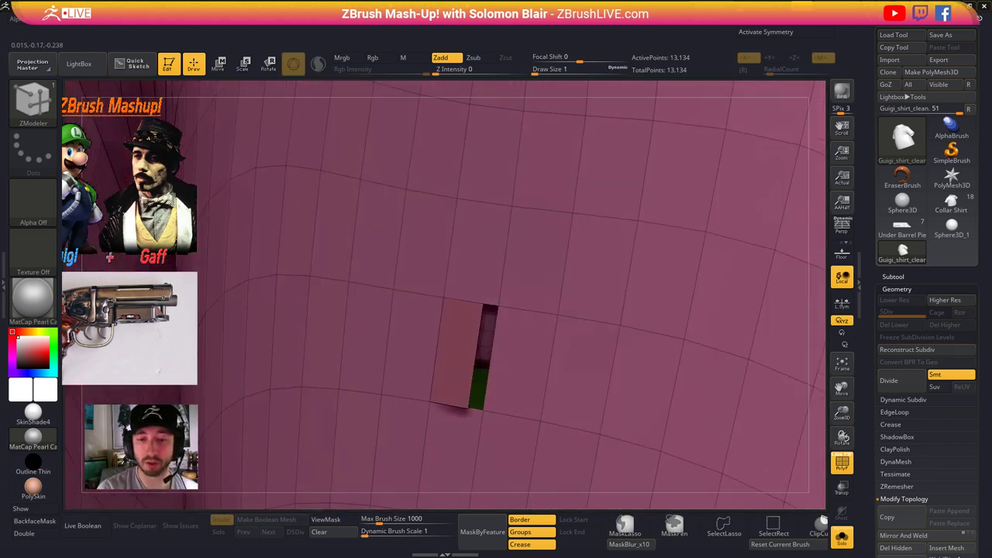
# - Set the point action to Stitch and join the flap's upper corner to the neighbouring shirt vertex
pyautogui.press('space')
pyautogui.click(531, 318)
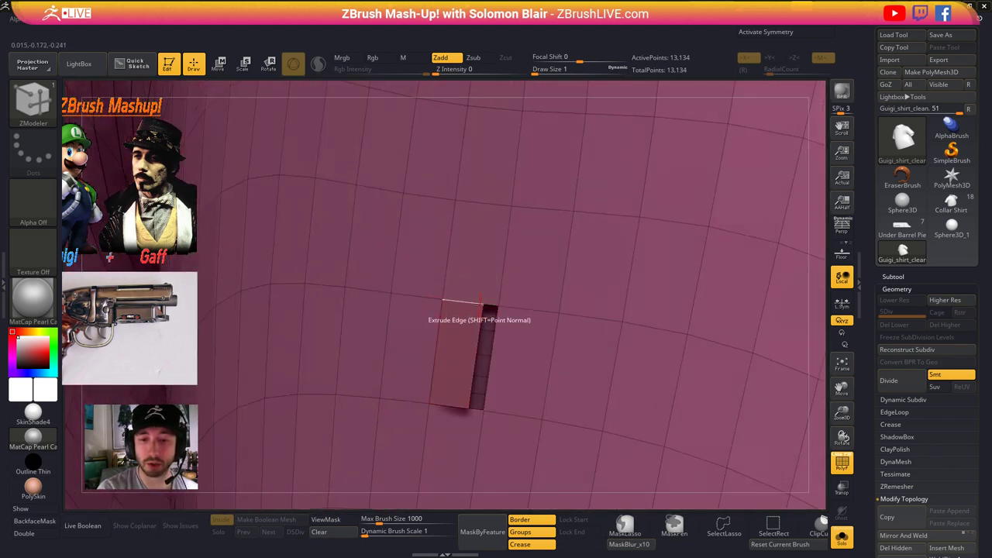
pyautogui.moveTo(480, 307); pyautogui.dragTo(498, 309)
pyautogui.hotkey('ctrl', 'z')
pyautogui.moveTo(467, 339); pyautogui.dragTo(470, 298, button='right')
pyautogui.keyDown('ctrl'); pyautogui.moveTo(470, 299); pyautogui.dragTo(469, 335, button='right'); pyautogui.keyUp('ctrl')
# - Set the ZModeler point action to Mask, and undo the single-edge extrusion and stitching on the shirt
pyautogui.press('space')
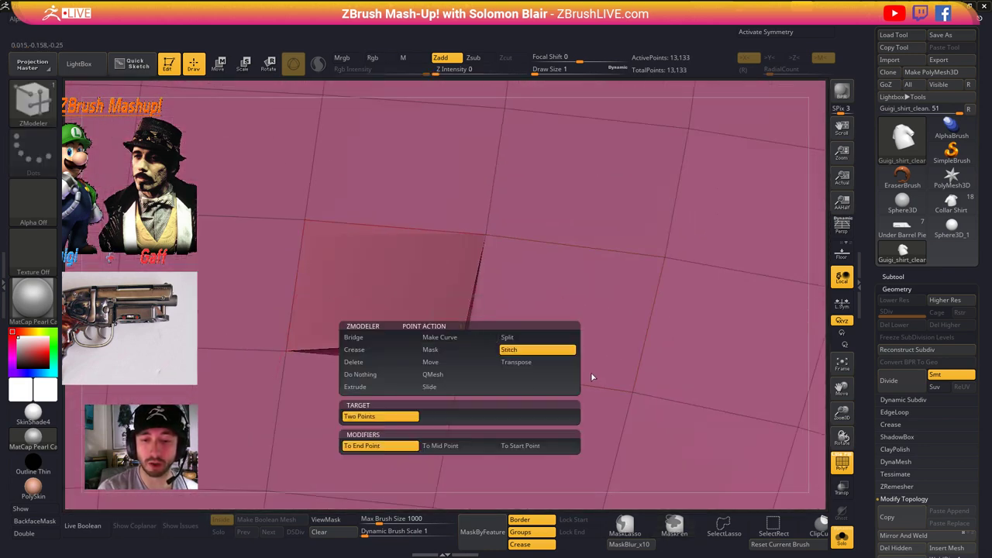
pyautogui.click(456, 393)
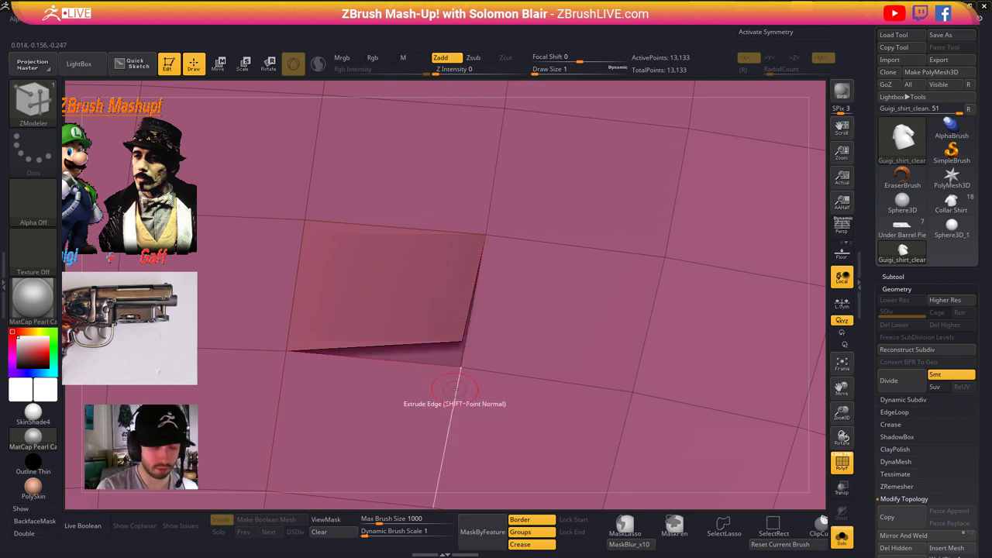
pyautogui.press('space')
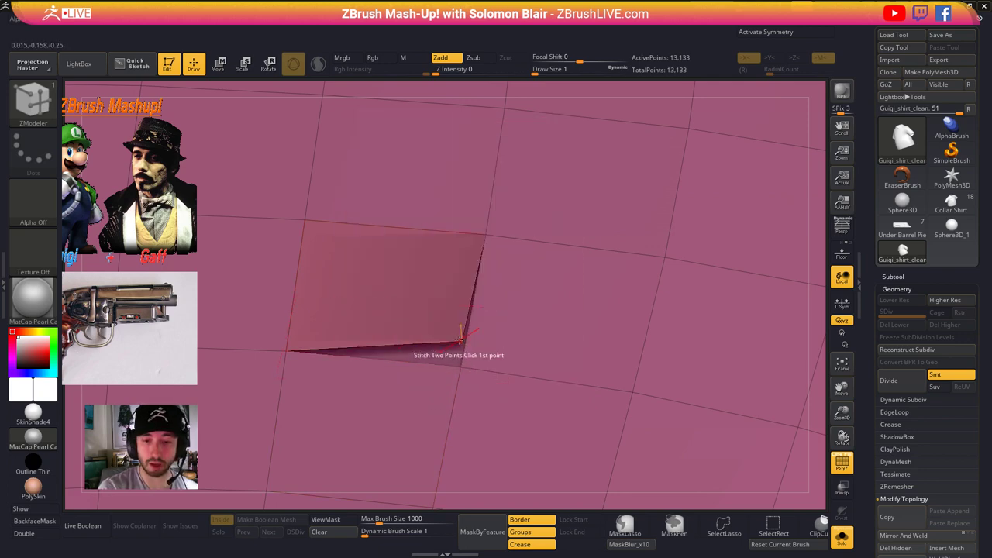
pyautogui.press('space')
pyautogui.click(438, 350)
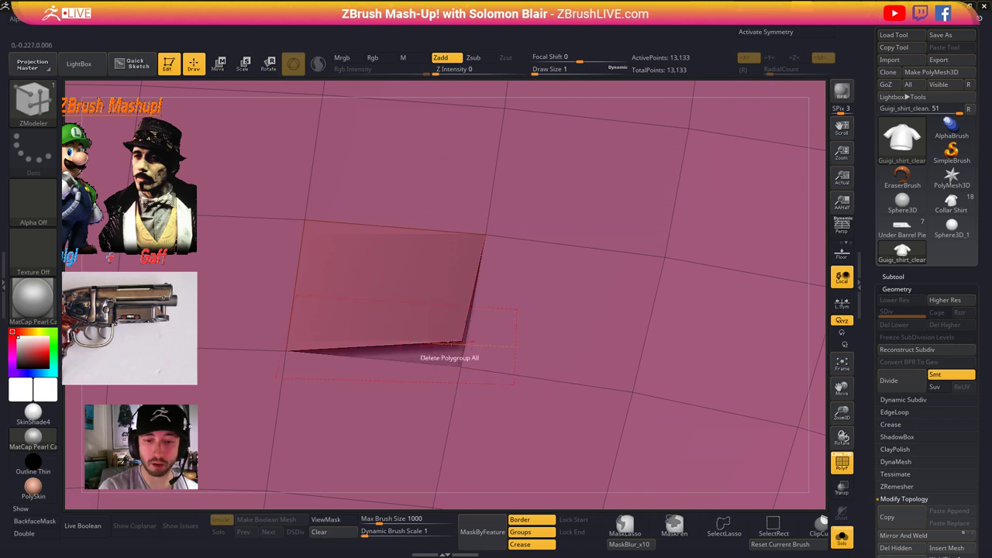
pyautogui.click(462, 345)
pyautogui.hotkey('ctrl', 'z')
pyautogui.moveTo(474, 307)
pyautogui.keyDown('ctrl'); pyautogui.mouseDown(button='right')
pyautogui.moveTo(510, 362)
pyautogui.moveTo(478, 341)
pyautogui.moveTo(472, 311)
pyautogui.mouseUp(button='right'); pyautogui.keyUp('ctrl')
pyautogui.hotkey('ctrl', 'z')
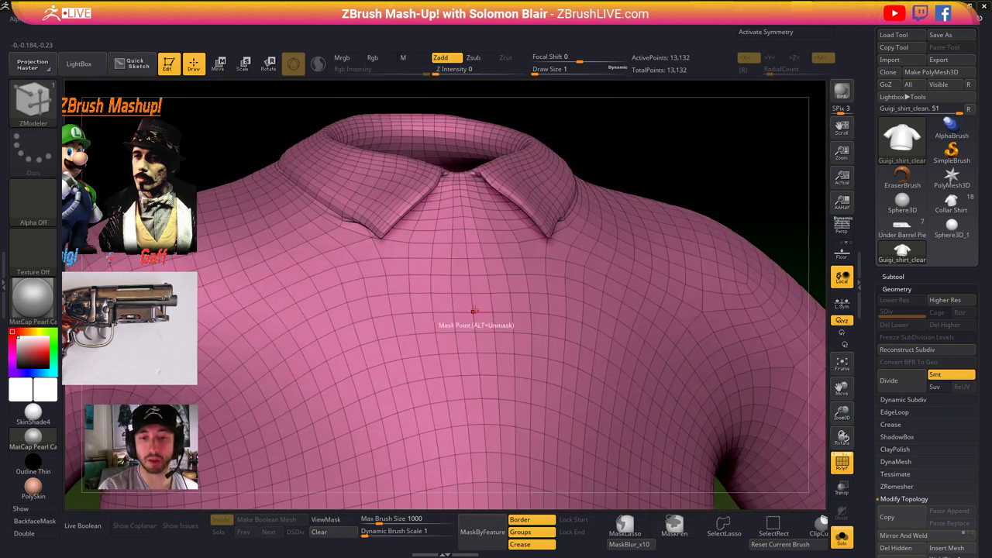
# - Extrude the complete centre edge loop down the shirt front and preview it with dynamic subdivision on and the wireframe hidden
pyautogui.press('space')
pyautogui.click(467, 375)
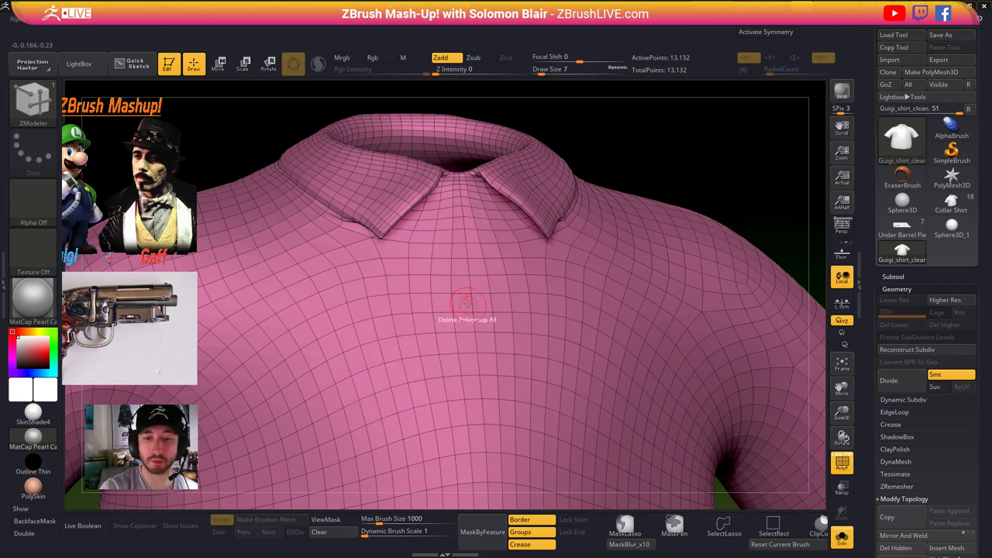
pyautogui.press('d')
pyautogui.moveTo(490, 293)
pyautogui.keyDown('ctrl'); pyautogui.mouseDown(button='right')
pyautogui.moveTo(570, 403)
pyautogui.moveTo(586, 351)
pyautogui.moveTo(585, 381)
pyautogui.mouseUp(button='right'); pyautogui.keyUp('ctrl')
pyautogui.hotkey('shift', 'f')
pyautogui.moveTo(585, 382)
pyautogui.mouseDown(button='right')
pyautogui.moveTo(553, 299)
pyautogui.moveTo(549, 341)
pyautogui.mouseUp(button='right')
pyautogui.moveTo(549, 341)
pyautogui.mouseDown(button='right')
pyautogui.moveTo(546, 380)
pyautogui.moveTo(542, 341)
pyautogui.moveTo(497, 458)
pyautogui.mouseUp(button='right')
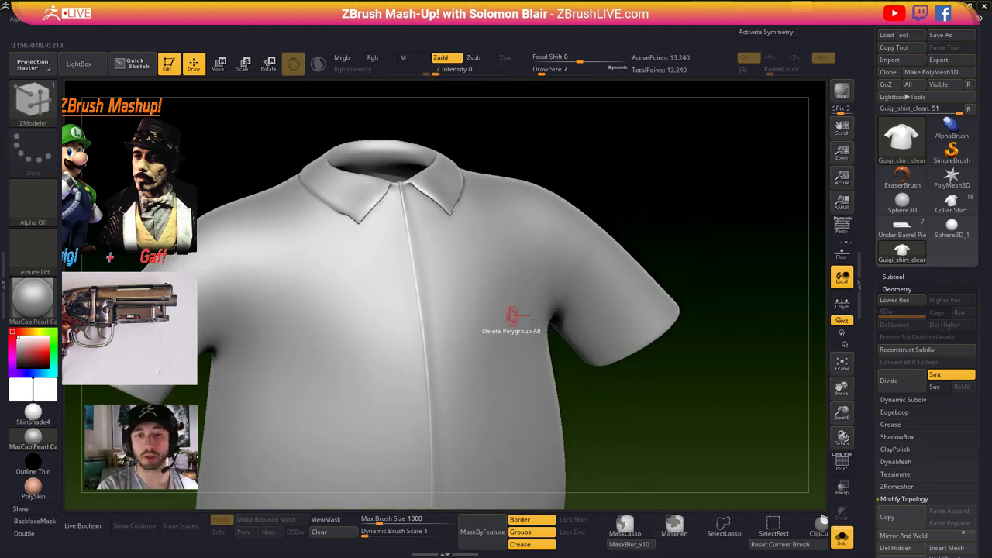
pyautogui.moveTo(512, 318); pyautogui.dragTo(745, 361, button='right')
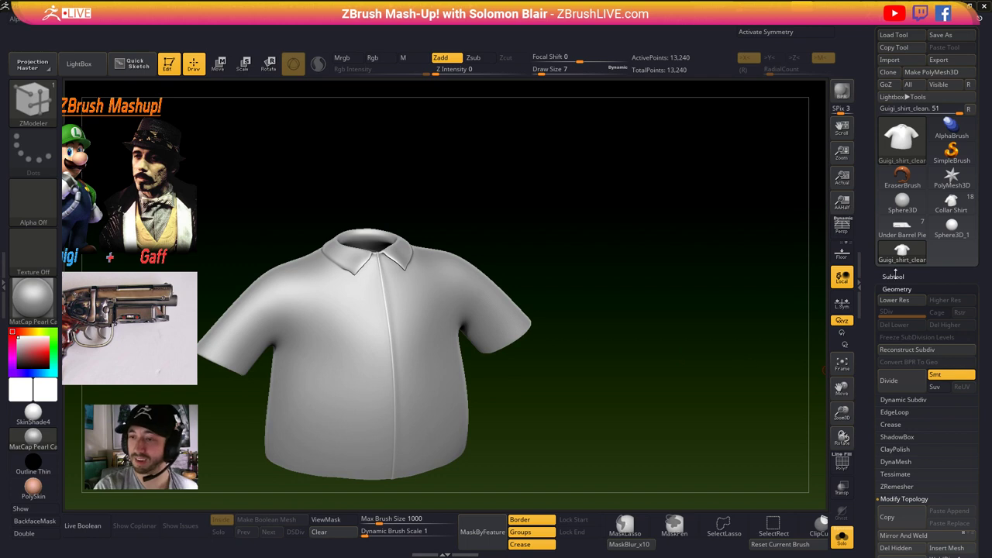
# - Open the subtool list, and switch to the Under Barrel Piece tool
pyautogui.scroll(-2, 893, 280)
pyautogui.click(893, 225)
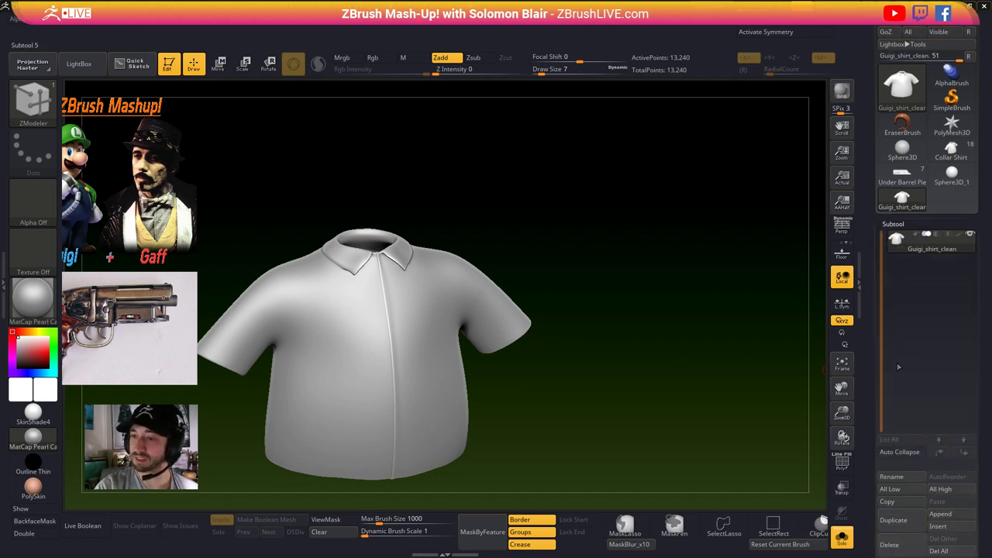
pyautogui.click(889, 497)
pyautogui.click(901, 126)
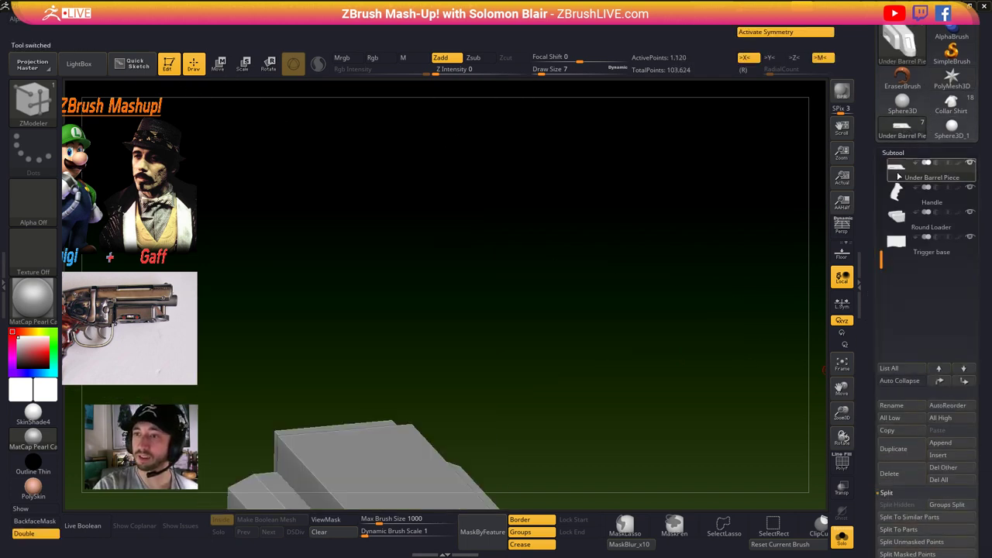
pyautogui.press('f')
pyautogui.moveTo(535, 359)
pyautogui.keyDown('ctrl'); pyautogui.mouseDown(button='right')
pyautogui.moveTo(601, 393)
pyautogui.moveTo(530, 365)
pyautogui.mouseUp(button='right'); pyautogui.keyUp('ctrl')
# - Switch to the Collar Shirt tool, turn off Solo to show the whole character, and take a front-view canvas snapshot of it
pyautogui.click(951, 104)
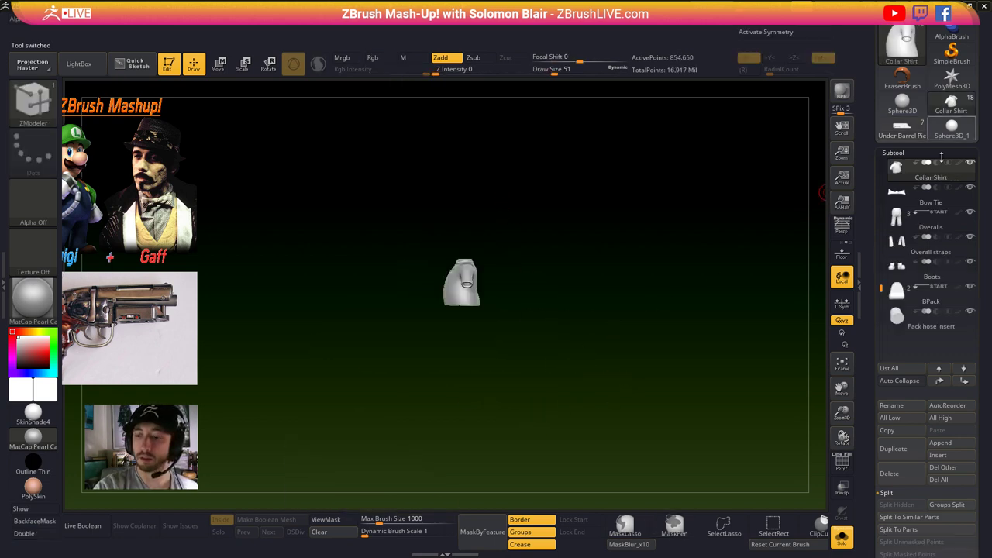
pyautogui.click(843, 539)
pyautogui.click(861, 280)
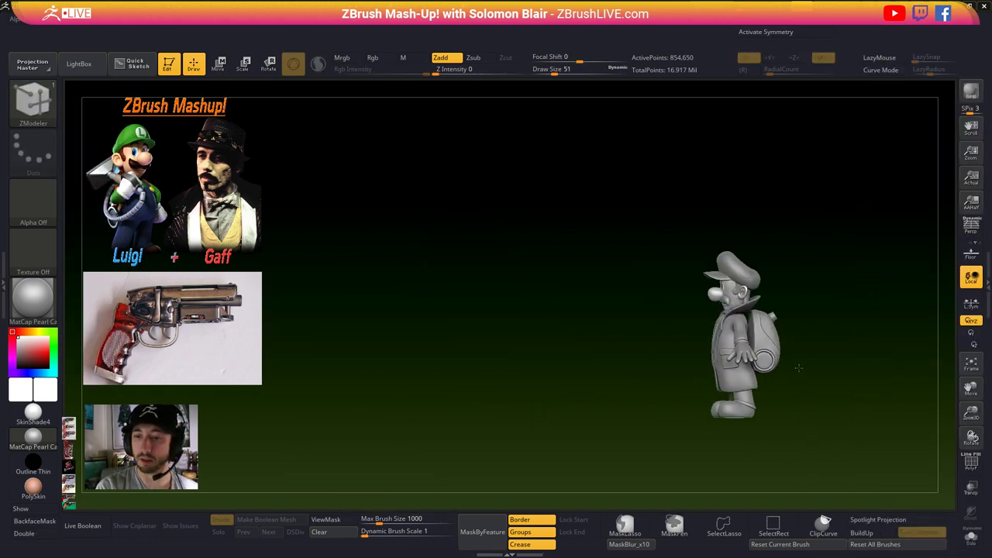
pyautogui.keyDown('shift'); pyautogui.moveTo(799, 368); pyautogui.dragTo(880, 427, button='right'); pyautogui.keyUp('shift')
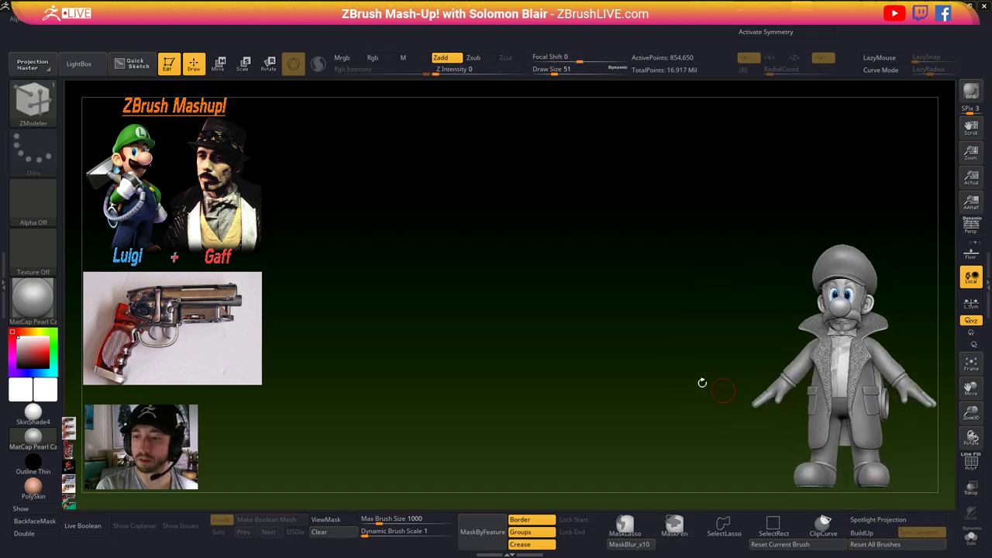
pyautogui.hotkey('shift', 's')
pyautogui.keyDown('alt'); pyautogui.moveTo(702, 383); pyautogui.dragTo(374, 359, button='right'); pyautogui.keyUp('alt')
pyautogui.click(985, 280)
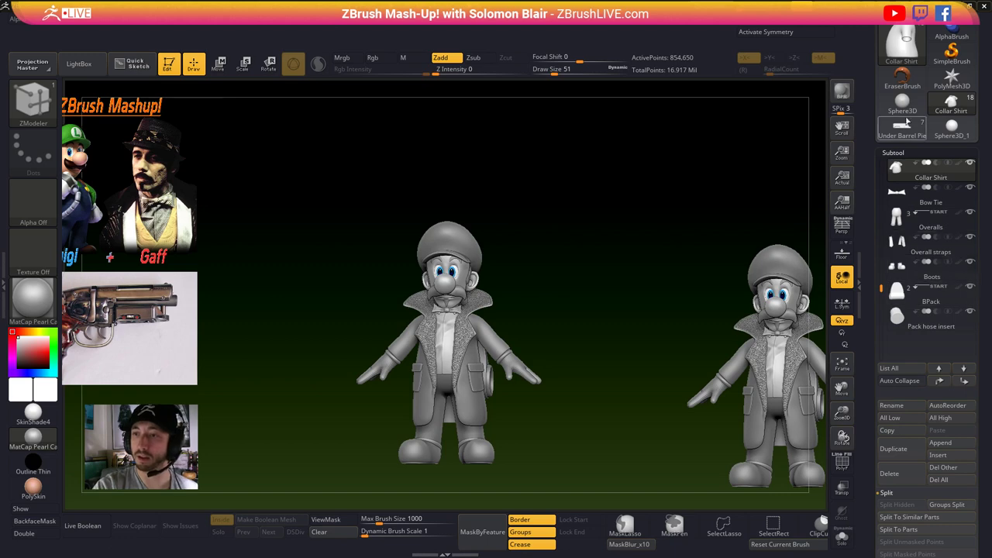
# - Switch to the Under Barrel Piece tool and show the gun in side view with the wireframe displayed
pyautogui.click(906, 122)
pyautogui.press('s')
pyautogui.moveTo(518, 310)
pyautogui.keyDown('alt'); pyautogui.mouseDown(button='right')
pyautogui.moveTo(538, 234)
pyautogui.moveTo(530, 256)
pyautogui.mouseUp(button='right'); pyautogui.keyUp('alt')
pyautogui.hotkey('shift', 'f')
pyautogui.keyDown('shift'); pyautogui.moveTo(395, 345); pyautogui.dragTo(497, 350, button='right'); pyautogui.keyUp('shift')
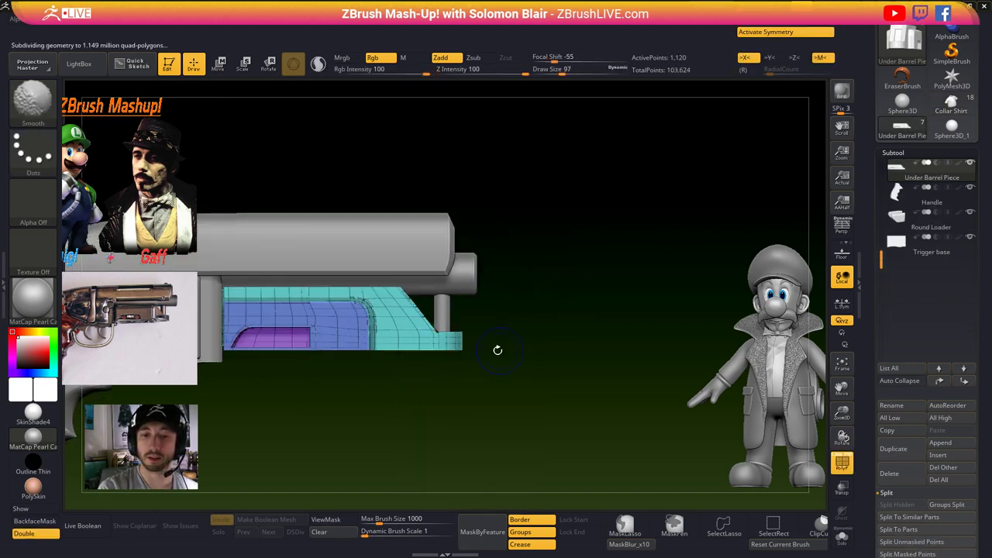
pyautogui.keyDown('alt'); pyautogui.moveTo(346, 407); pyautogui.dragTo(421, 405, button='right'); pyautogui.keyUp('alt')
# - Select the Move brush and preview the under-barrel piece with dynamic subdivision on and the wireframe hidden
pyautogui.press('b')
pyautogui.press('m')
pyautogui.press('v')
pyautogui.keyDown('alt'); pyautogui.moveTo(409, 346); pyautogui.dragTo(474, 351, button='right'); pyautogui.keyUp('alt')
pyautogui.hotkey('shift', 'f')
pyautogui.doubleClick(863, 266)
pyautogui.keyDown('ctrl'); pyautogui.moveTo(505, 307); pyautogui.dragTo(641, 396, button='right'); pyautogui.keyUp('ctrl')
pyautogui.press('d')
pyautogui.hotkey('shift', 'f')
pyautogui.hotkey('shift', 'f')
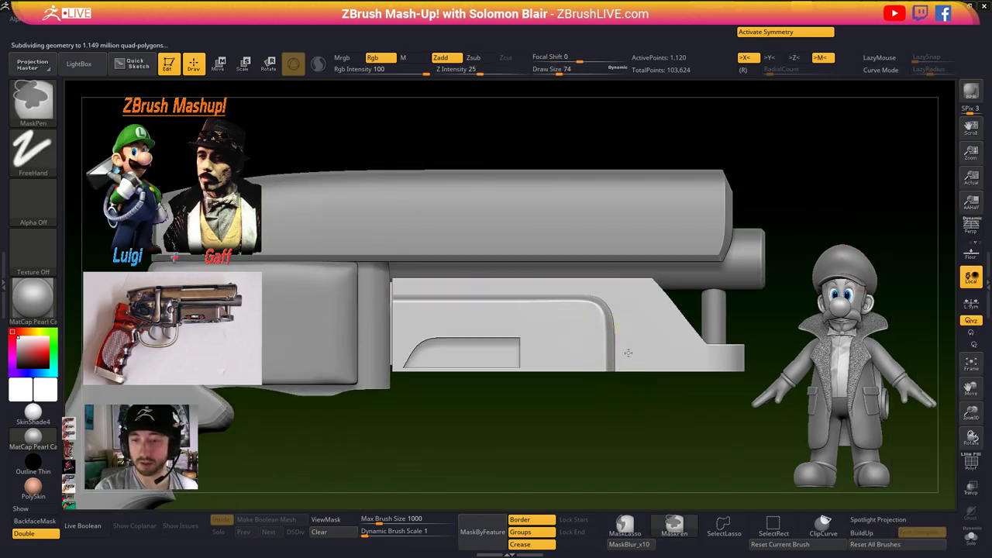
# - Reduce the Move brush's draw size to 33
pyautogui.press('[')
pyautogui.moveTo(628, 352)
pyautogui.keyDown('ctrl'); pyautogui.mouseDown(button='right')
pyautogui.moveTo(654, 378)
pyautogui.moveTo(554, 343)
pyautogui.moveTo(495, 345)
pyautogui.mouseUp(button='right'); pyautogui.keyUp('ctrl')
pyautogui.press('[')
pyautogui.press('[')
pyautogui.press('[')
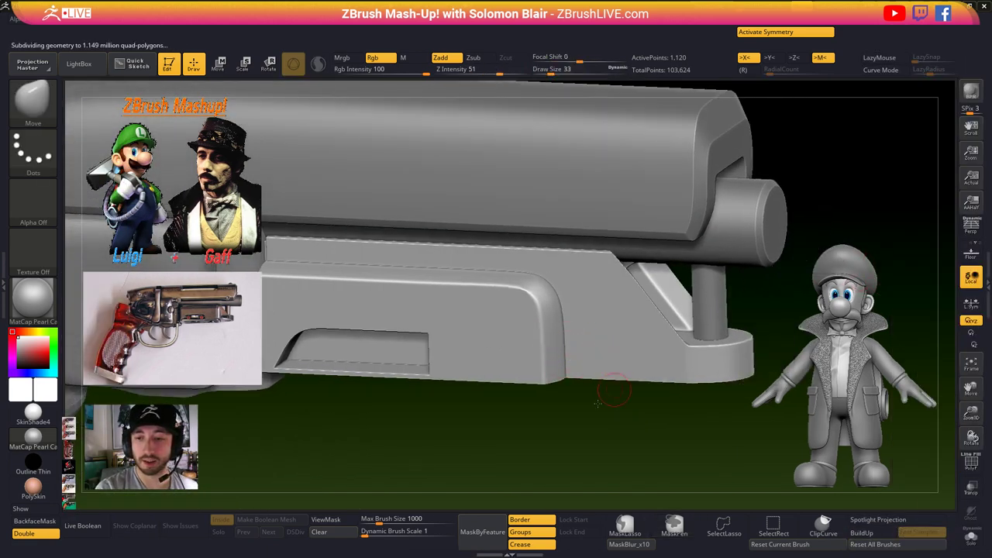
# - Turn off dynamic subdivision on the under-barrel piece and display its wireframe around the inner panel's rounded corner
pyautogui.hotkey('shift', 'd')
pyautogui.moveTo(659, 396)
pyautogui.mouseDown(button='right')
pyautogui.moveTo(613, 392)
pyautogui.moveTo(592, 414)
pyautogui.mouseUp(button='right')
pyautogui.press(']')
pyautogui.press(']')
pyautogui.hotkey('shift', 'f')
pyautogui.moveTo(524, 394); pyautogui.dragTo(513, 434)
pyautogui.hotkey('shift', 'f')
pyautogui.moveTo(508, 393); pyautogui.dragTo(573, 408, button='right')
pyautogui.hotkey('shift', 'd')
pyautogui.hotkey('shift', 'f')
pyautogui.keyDown('alt'); pyautogui.moveTo(574, 411); pyautogui.dragTo(514, 365); pyautogui.keyUp('alt')
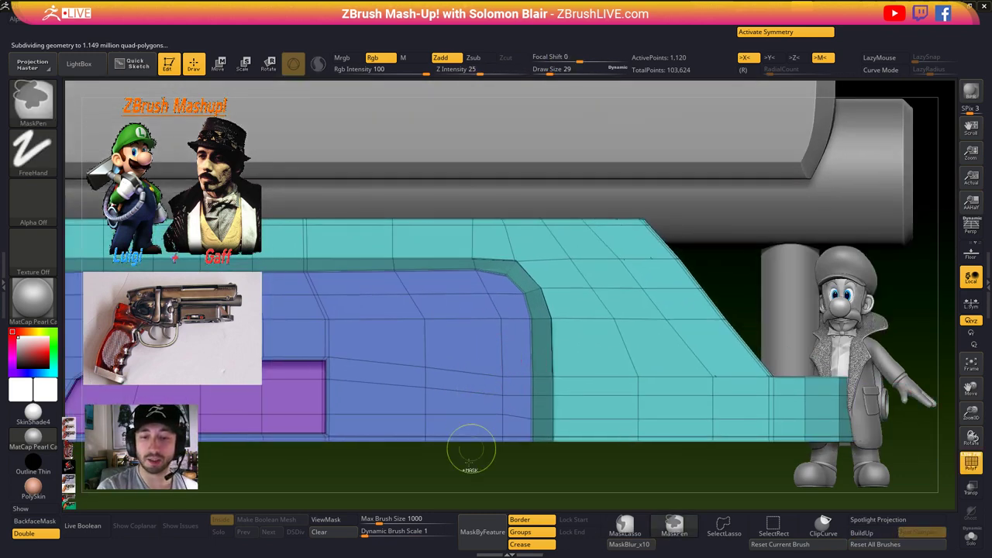
# - Isolate the edge column beside the inner panel's rounded corner with an inverted mask, shift it away from the corner, and clear the mask
pyautogui.keyDown('ctrl'); pyautogui.moveTo(468, 482); pyautogui.dragTo(516, 309); pyautogui.keyUp('ctrl')
pyautogui.moveTo(489, 385)
pyautogui.keyDown('ctrl'); pyautogui.mouseDown()
pyautogui.moveTo(508, 477)
pyautogui.moveTo(519, 281)
pyautogui.mouseUp(); pyautogui.keyUp('ctrl')
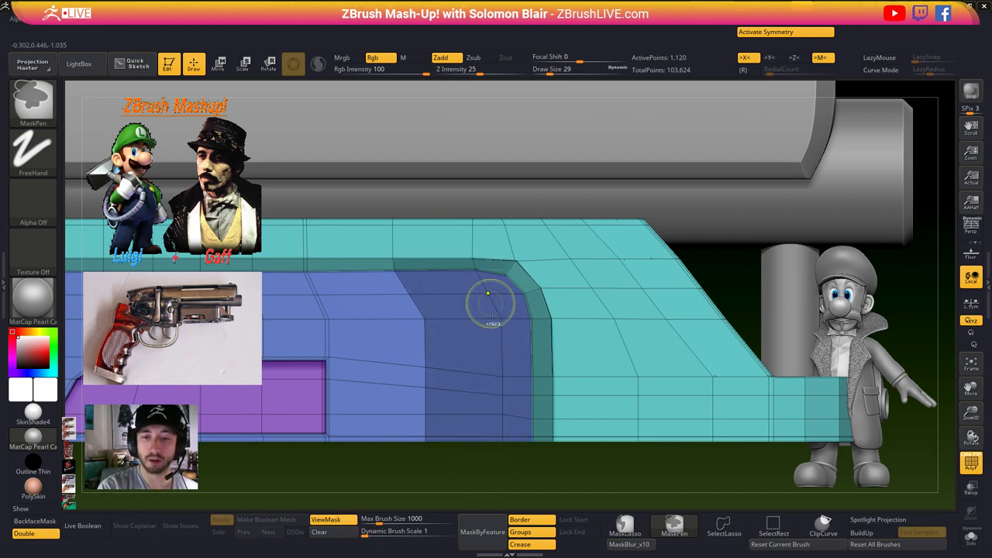
pyautogui.hotkey('ctrl', 'i')
pyautogui.press('w')
pyautogui.keyDown('alt'); pyautogui.click(487, 187); pyautogui.keyUp('alt')
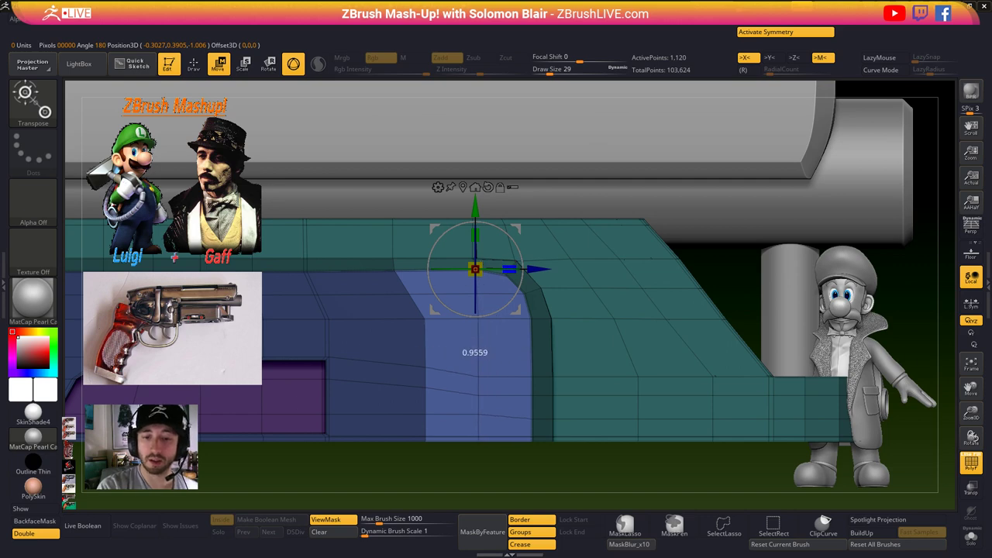
pyautogui.press('q')
pyautogui.keyDown('ctrl'); pyautogui.moveTo(463, 471); pyautogui.dragTo(488, 458); pyautogui.keyUp('ctrl')
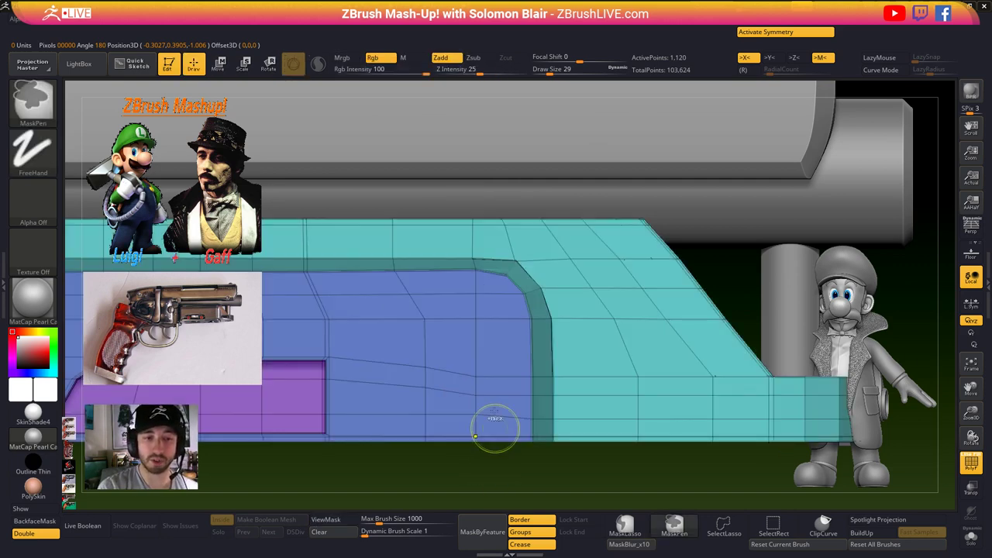
# - Reduce the draw size to 17 and set the ZModeler polygon action to Extrude with the A Single Poly target
pyautogui.keyDown('alt'); pyautogui.moveTo(479, 333); pyautogui.dragTo(507, 349, button='right'); pyautogui.keyUp('alt')
pyautogui.press('s')
pyautogui.moveTo(508, 349); pyautogui.dragTo(503, 349)
pyautogui.moveTo(503, 349); pyautogui.dragTo(574, 344, button='right')
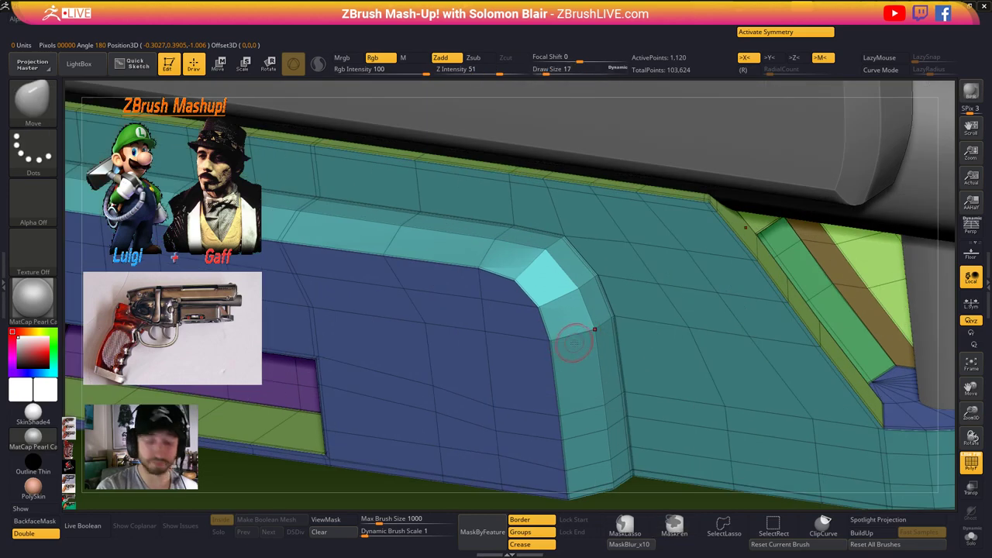
pyautogui.press('b')
pyautogui.press('z')
pyautogui.press('m')
pyautogui.press('space')
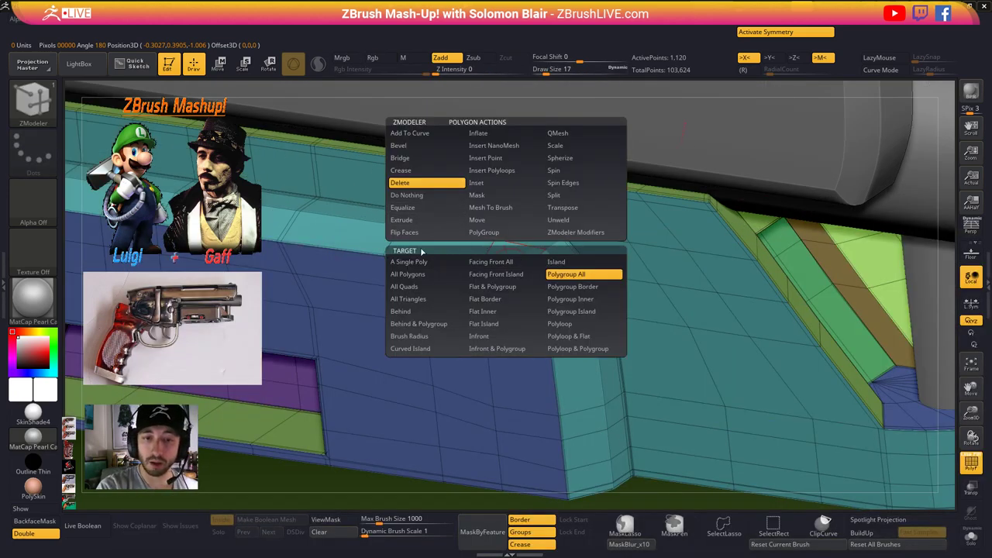
pyautogui.click(434, 220)
pyautogui.click(409, 262)
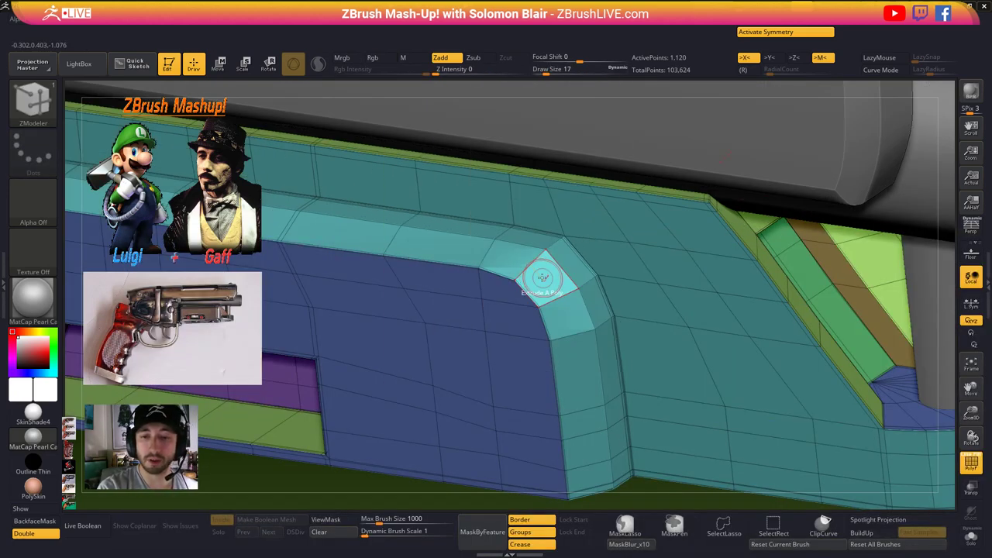
# - Mark the polygons around the inner panel's rounded corner and down its end column to the lower edge
pyautogui.click(552, 262)
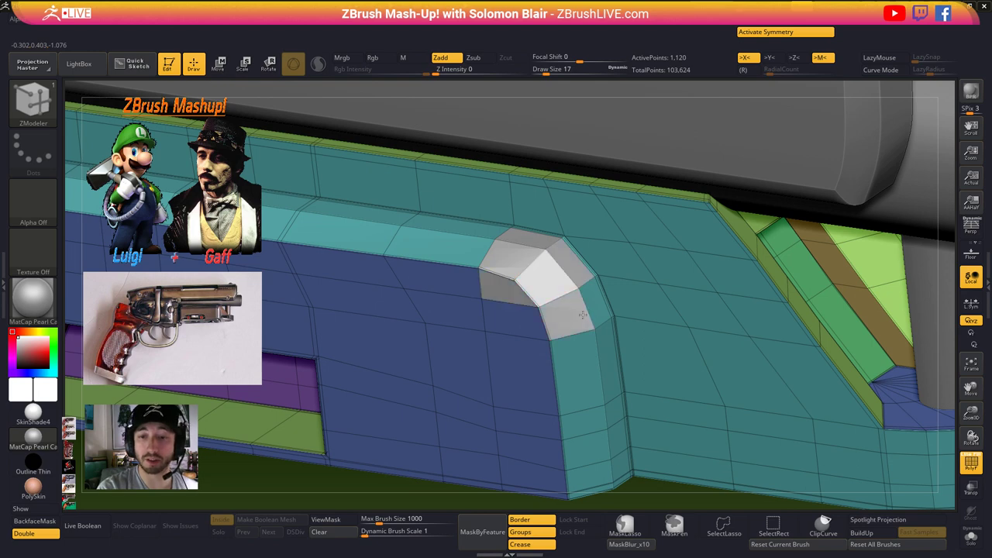
pyautogui.moveTo(591, 325)
pyautogui.keyDown('alt'); pyautogui.mouseDown()
pyautogui.moveTo(605, 379)
pyautogui.moveTo(588, 423)
pyautogui.moveTo(593, 476)
pyautogui.mouseUp(); pyautogui.keyUp('alt')
pyautogui.keyDown('alt'); pyautogui.moveTo(518, 318); pyautogui.dragTo(535, 469); pyautogui.keyUp('alt')
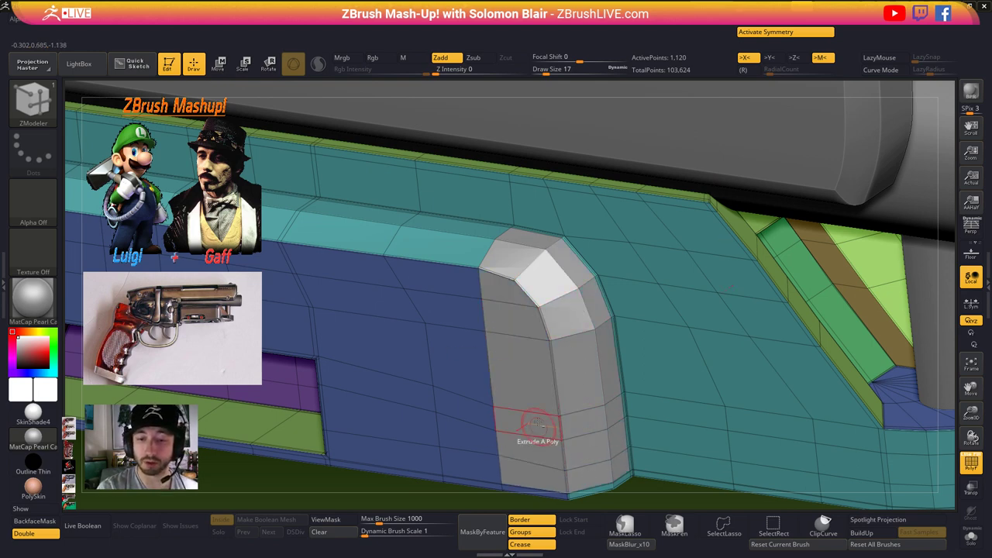
pyautogui.moveTo(555, 502)
pyautogui.keyDown('alt'); pyautogui.mouseDown()
pyautogui.moveTo(553, 408)
pyautogui.moveTo(611, 417)
pyautogui.mouseUp(); pyautogui.keyUp('alt')
pyautogui.keyDown('ctrl'); pyautogui.moveTo(610, 416); pyautogui.dragTo(589, 395, button='right'); pyautogui.keyUp('ctrl')
pyautogui.keyDown('alt'); pyautogui.click(535, 395); pyautogui.keyUp('alt')
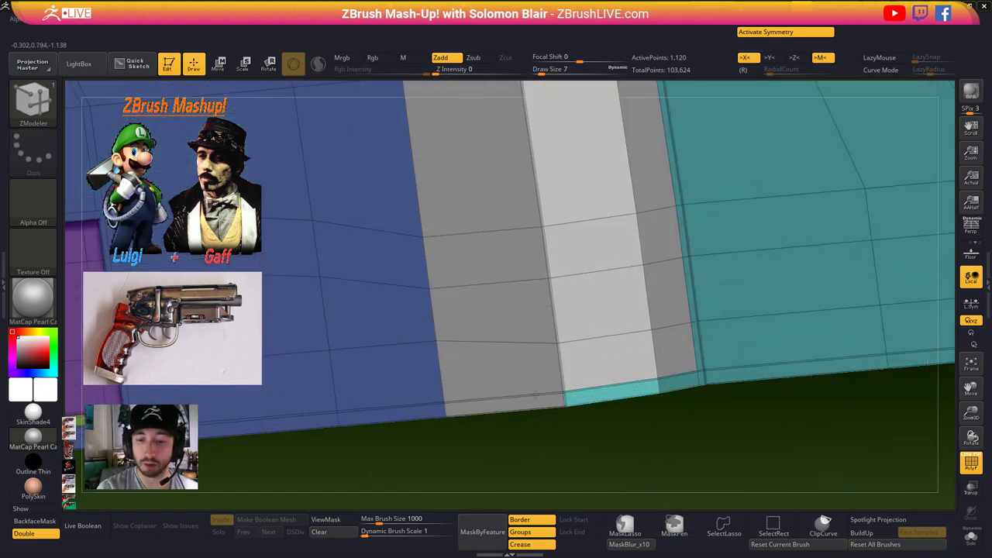
pyautogui.moveTo(574, 396); pyautogui.dragTo(633, 387)
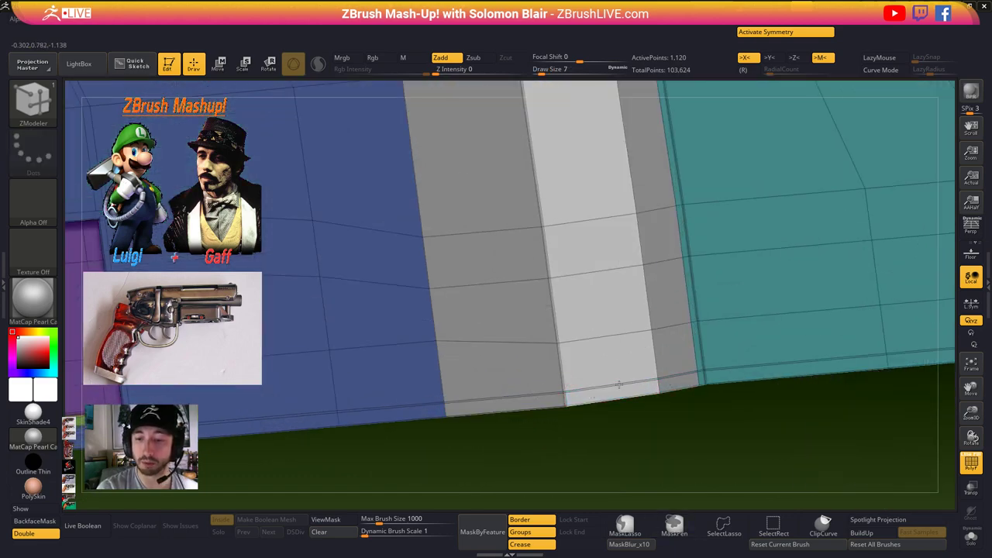
# - Extrude the marked corner and end-column polygons a short distance as one piece
pyautogui.keyDown('ctrl'); pyautogui.moveTo(565, 380); pyautogui.dragTo(501, 314, button='right'); pyautogui.keyUp('ctrl')
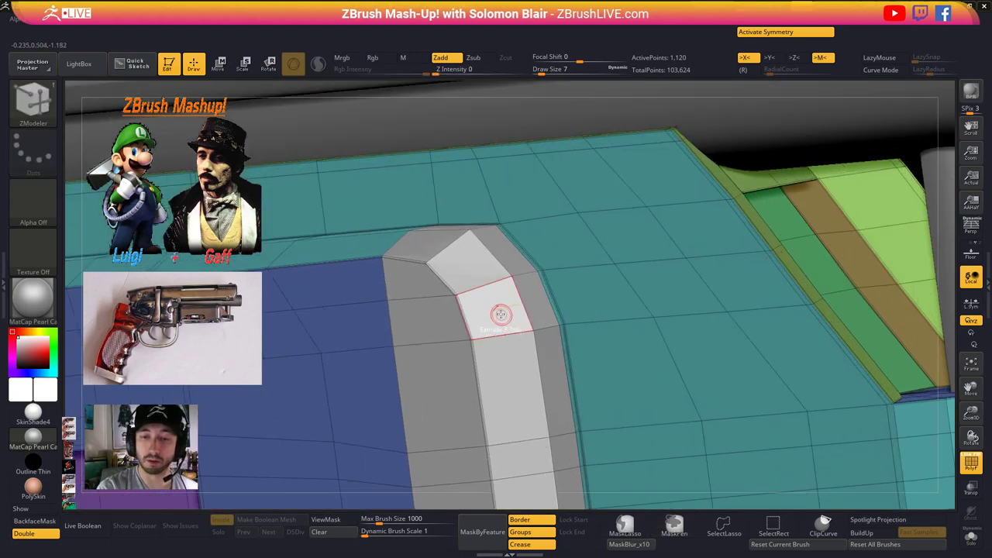
pyautogui.press('space')
pyautogui.click(566, 286)
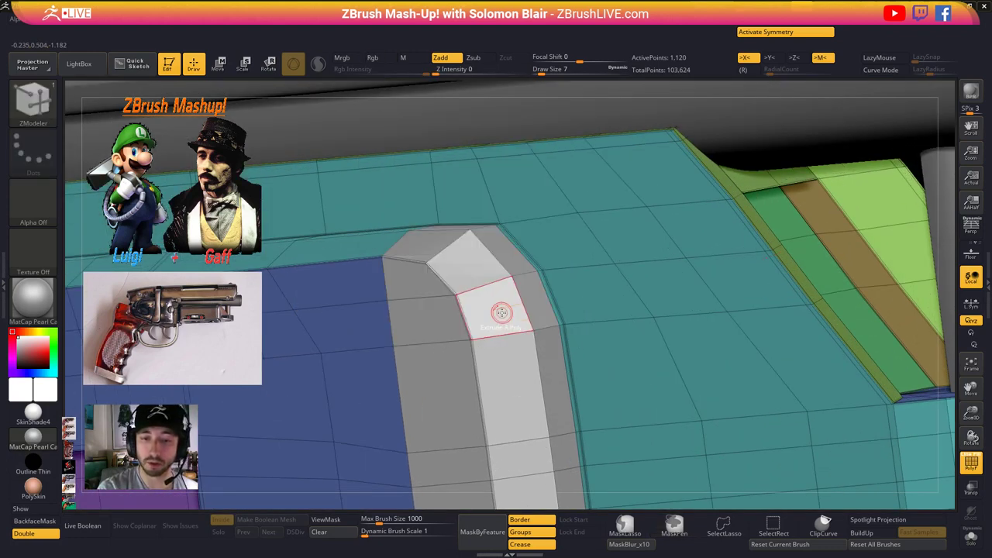
pyautogui.moveTo(495, 314); pyautogui.dragTo(489, 317)
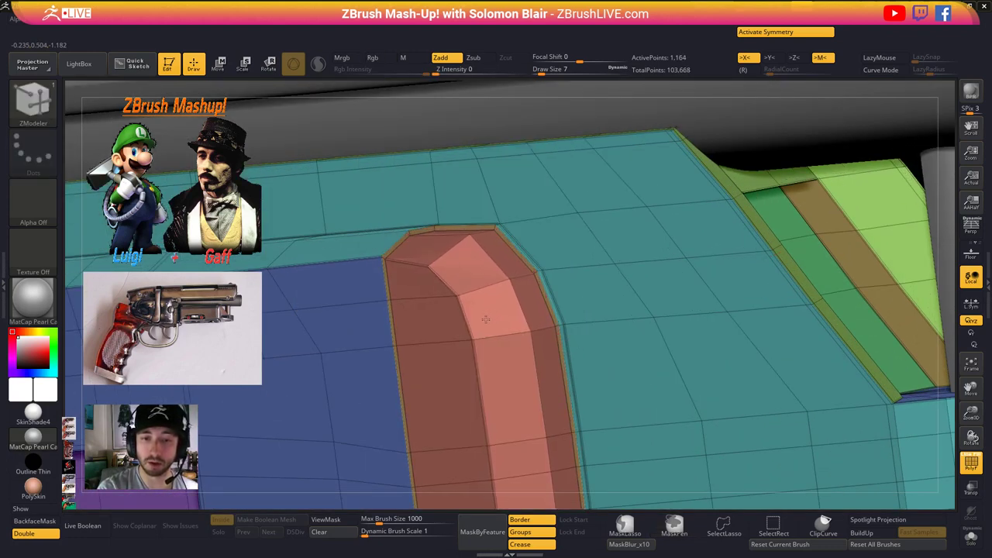
# - Preview the extruded corner piece with dynamic subdivision and the wireframe hidden, and restore the low-poly wireframe view
pyautogui.press('d')
pyautogui.hotkey('shift', 'f')
pyautogui.hotkey('shift', 'f')
pyautogui.hotkey('shift', 'd')
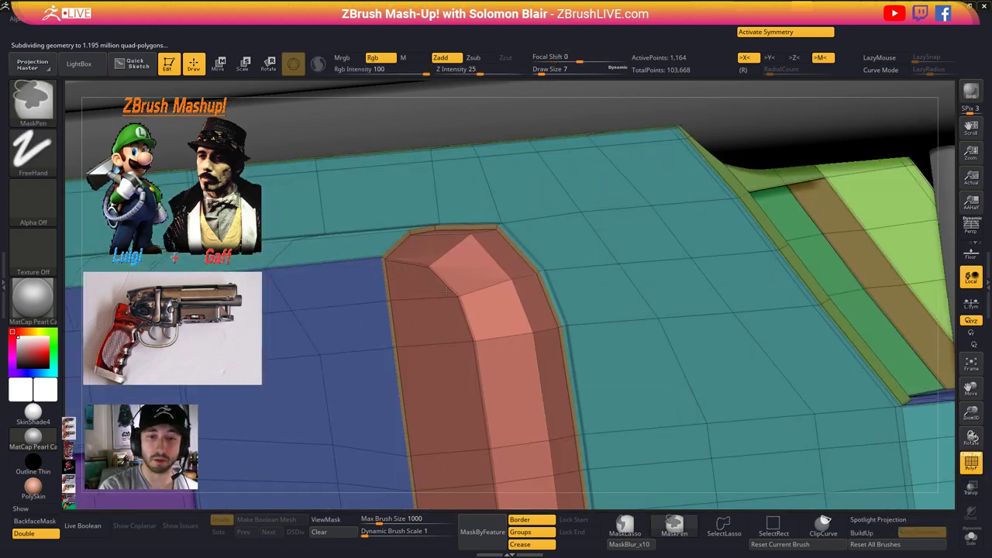
# - Set the ZModeler edge action to Crease with the EdgeLoop Complete target
pyautogui.keyDown('ctrl'); pyautogui.moveTo(392, 194); pyautogui.dragTo(386, 239, button='right'); pyautogui.keyUp('ctrl')
pyautogui.press('space')
pyautogui.click(285, 307)
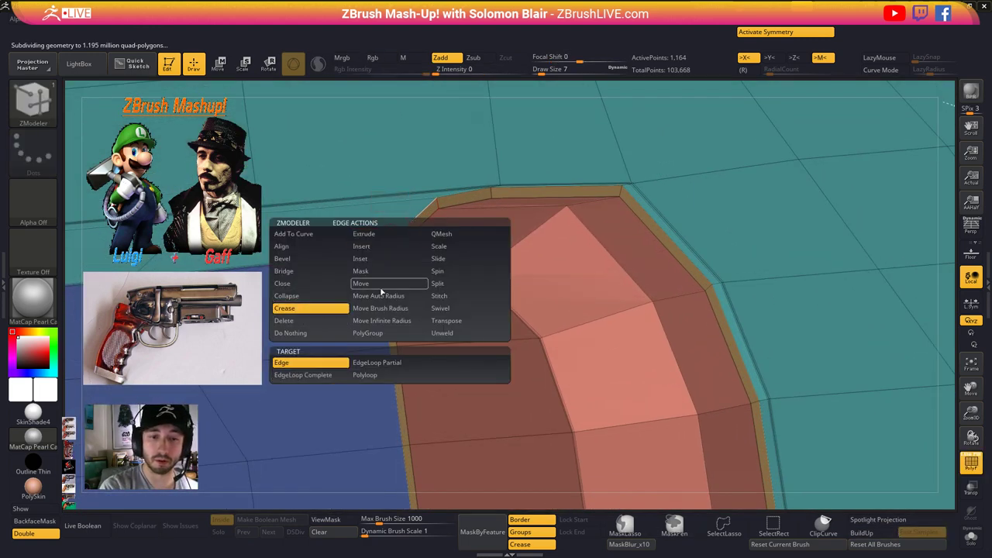
pyautogui.click(301, 378)
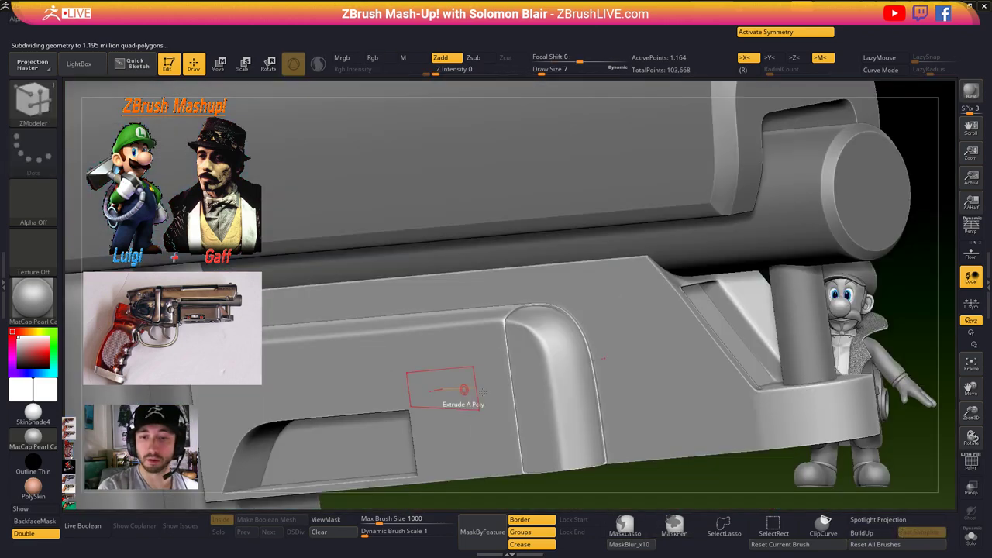
# - Set the ZModeler crease target to Edge on the extruded corner piece
pyautogui.keyDown('shift'); pyautogui.moveTo(482, 393); pyautogui.dragTo(554, 419, button='right'); pyautogui.keyUp('shift')
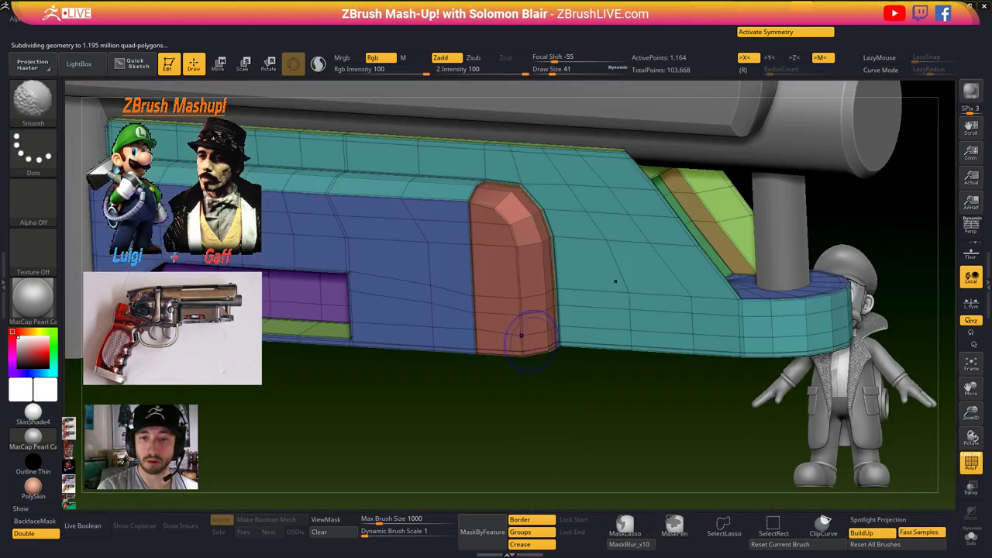
pyautogui.keyDown('alt'); pyautogui.moveTo(481, 248); pyautogui.dragTo(463, 210, button='right'); pyautogui.keyUp('alt')
pyautogui.press('space')
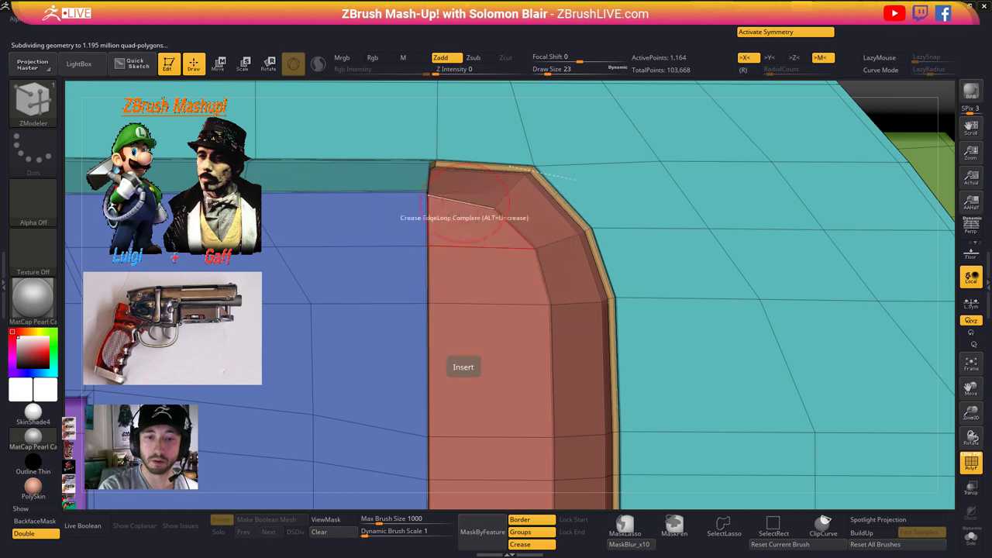
pyautogui.press('space')
pyautogui.click(374, 328)
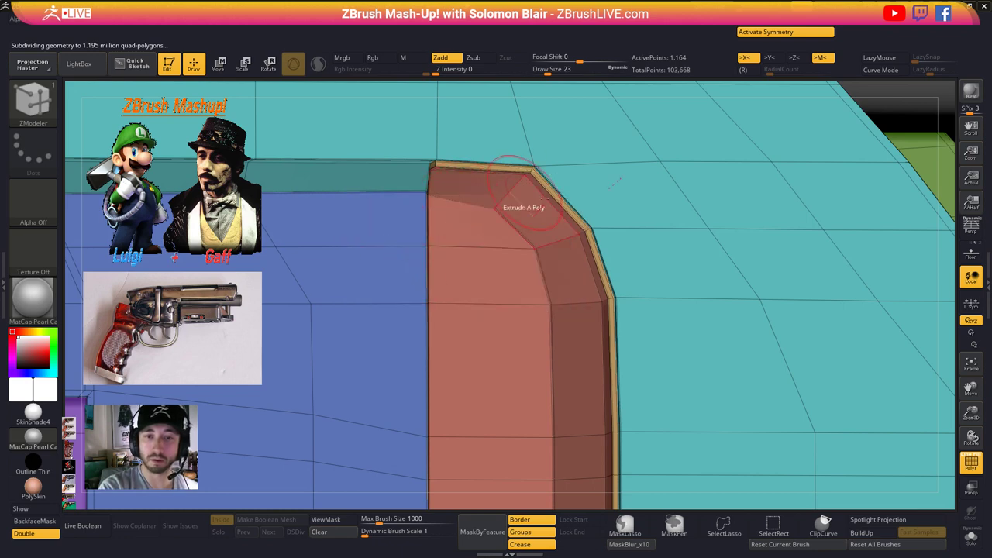
pyautogui.hotkey('shift', 'f')
pyautogui.hotkey('shift', 'f')
pyautogui.press('space')
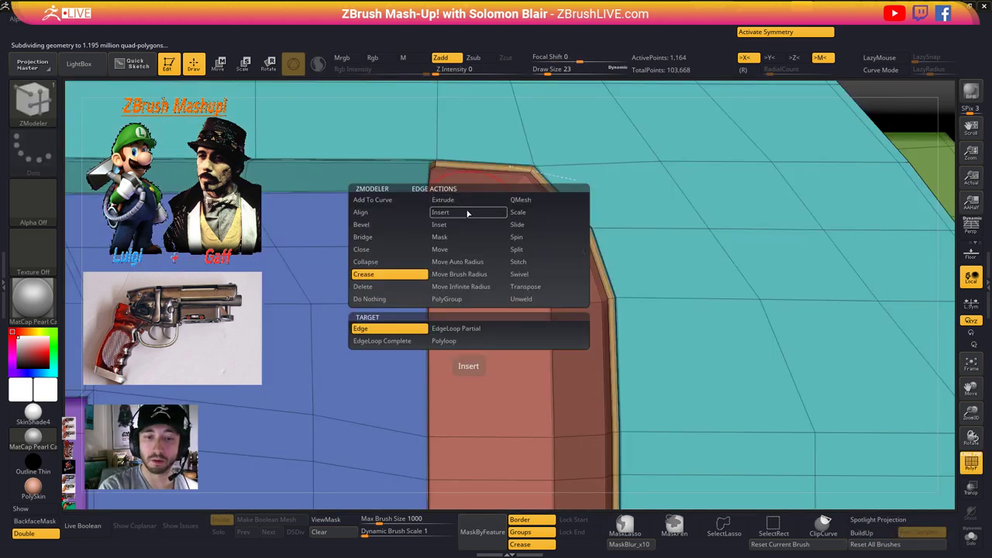
pyautogui.click(376, 339)
# - Inspect the rounded corner's smoothing with dynamic subdivision on and the wireframe hidden, and return to the low-poly wireframe
pyautogui.press('d')
pyautogui.hotkey('shift', 'f')
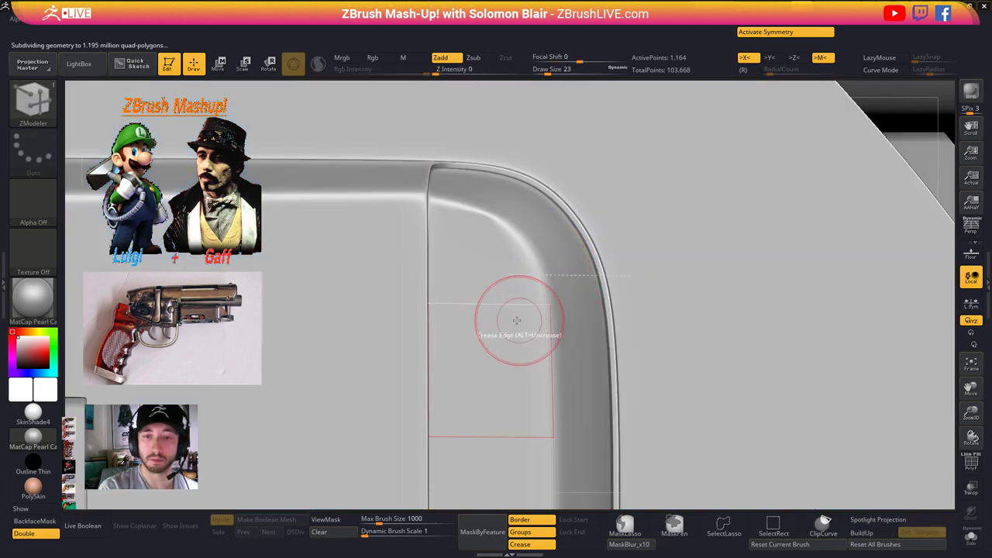
pyautogui.moveTo(518, 319); pyautogui.dragTo(548, 339, button='right')
pyautogui.hotkey('shift', 'd')
pyautogui.hotkey('shift', 'f')
pyautogui.keyDown('ctrl'); pyautogui.moveTo(591, 289); pyautogui.dragTo(560, 275, button='right'); pyautogui.keyUp('ctrl')
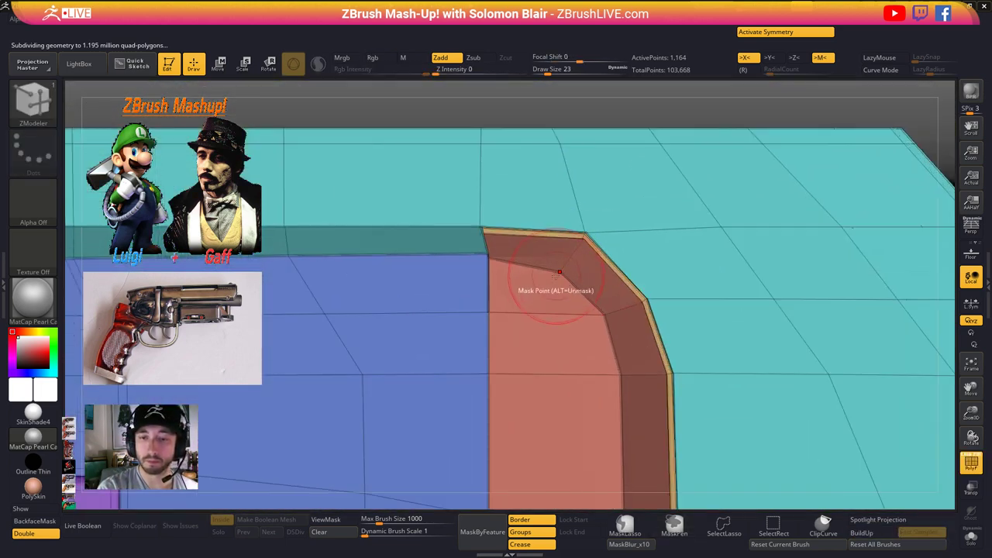
# - Set the ZModeler point action to Slide with the By Brush Radius target and reduce the draw size to 8
pyautogui.press('space')
pyautogui.click(544, 320)
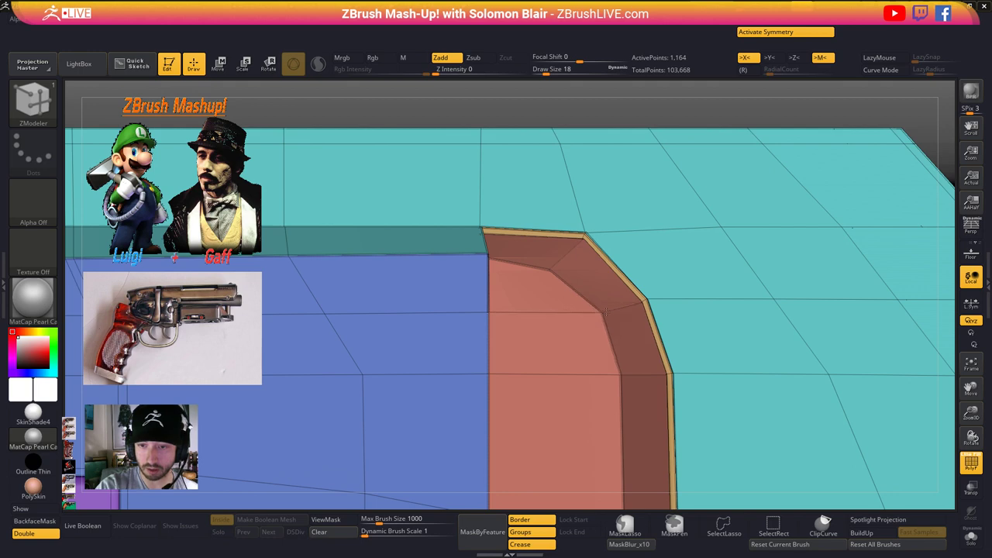
pyautogui.hotkey('ctrl', 'z')
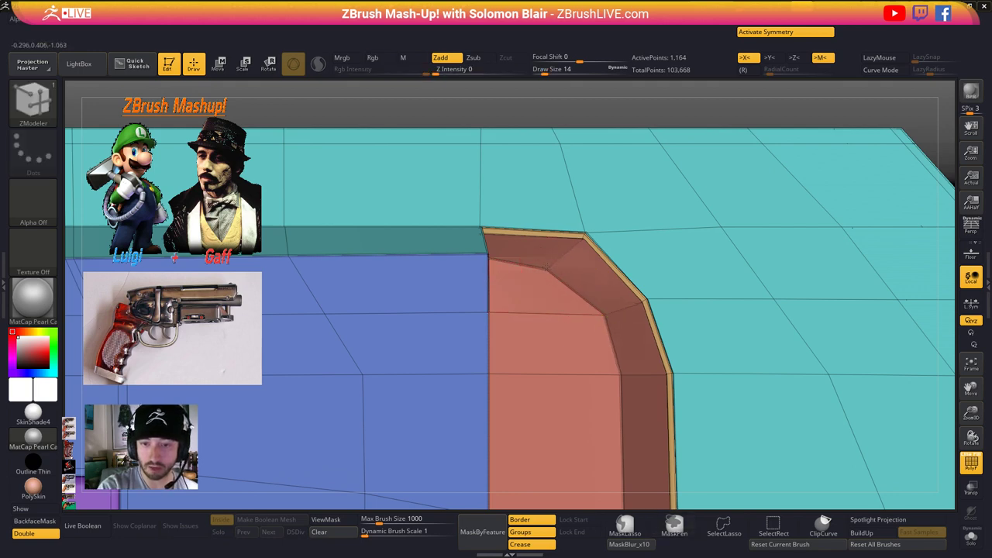
pyautogui.press('space')
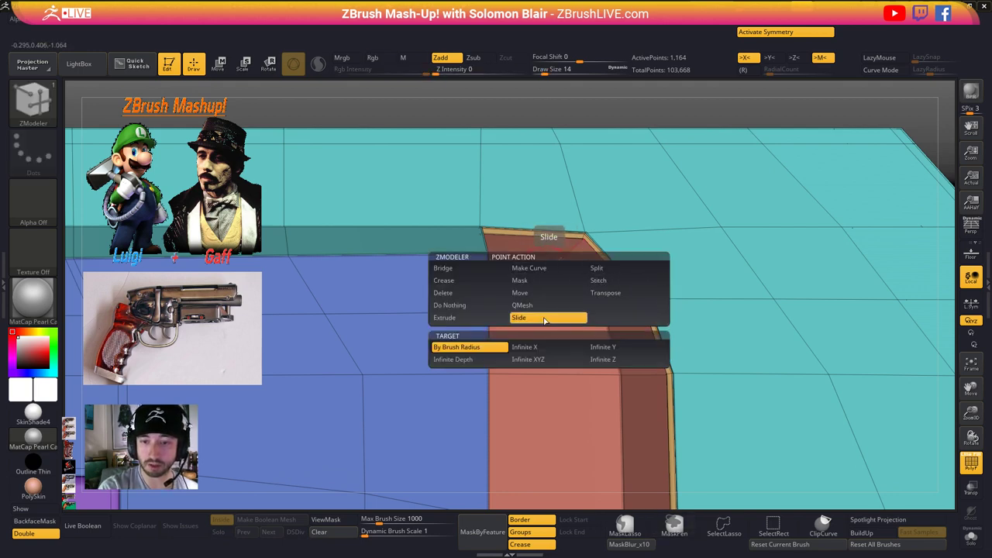
pyautogui.press('space')
pyautogui.press('s')
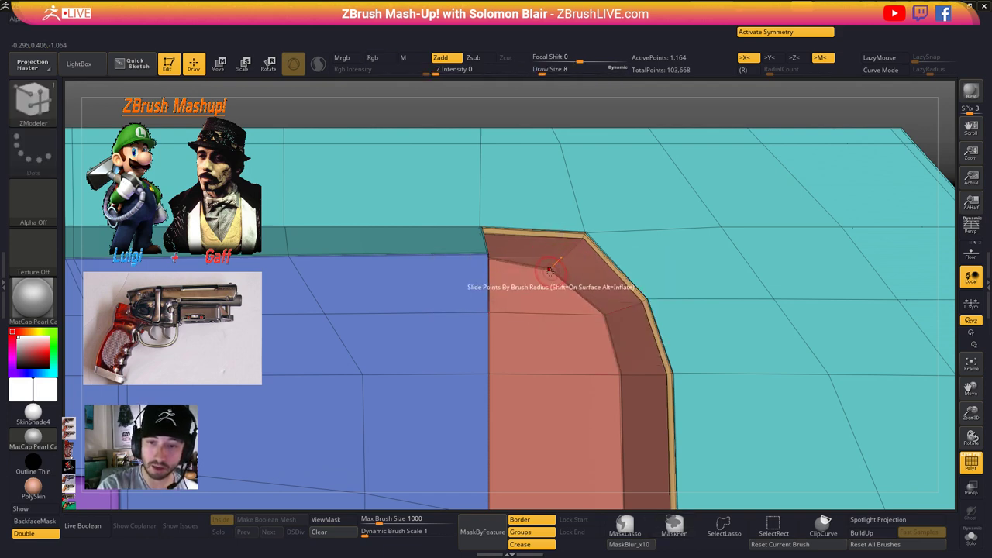
# - Frame the under-barrel piece, check its smoothed shape, and examine the low-poly wireframe on its underside at the extruded corner
pyautogui.press('d')
pyautogui.hotkey('shift', 'f')
pyautogui.press('f')
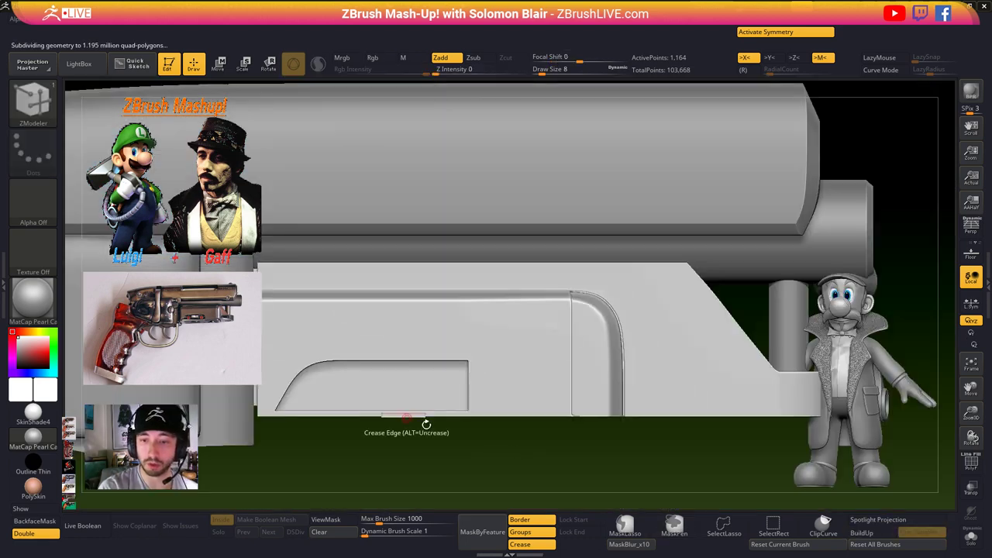
pyautogui.keyDown('alt'); pyautogui.moveTo(542, 496); pyautogui.dragTo(533, 397); pyautogui.keyUp('alt')
pyautogui.moveTo(533, 396); pyautogui.dragTo(769, 378, button='right')
pyautogui.hotkey('shift', 'd')
pyautogui.hotkey('shift', 'f')
pyautogui.moveTo(644, 373); pyautogui.dragTo(535, 334, button='right')
pyautogui.scroll(-6, 559, 260)
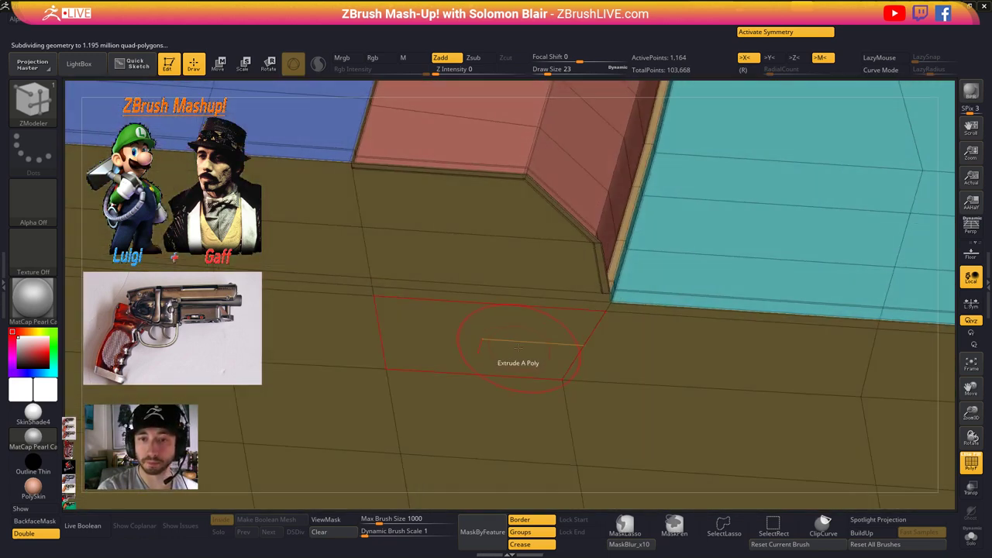
# - Extrude the under-barrel piece's entire underside polygroup using the Polygroup All target
pyautogui.press('space')
pyautogui.click(585, 275)
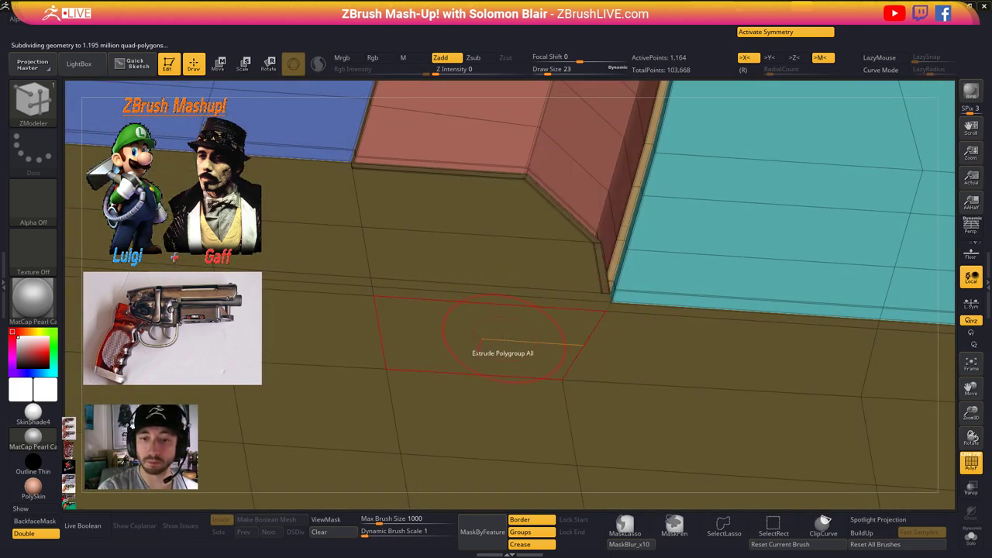
pyautogui.hotkey('shift', 'f')
pyautogui.keyDown('ctrl'); pyautogui.moveTo(566, 333); pyautogui.dragTo(463, 325, button='right'); pyautogui.keyUp('ctrl')
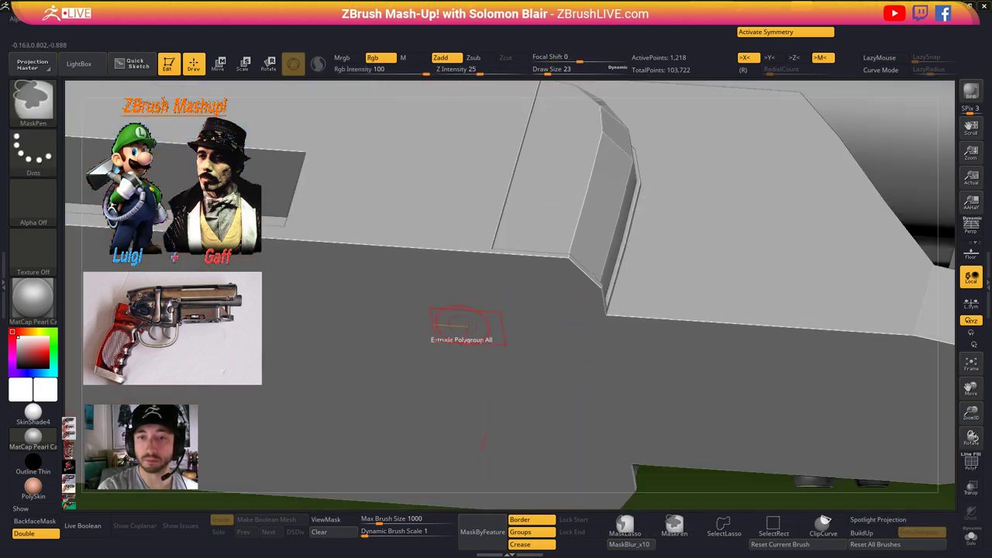
# - Compare the extruded underside with dynamic subdivision on and off, and display its wireframe
pyautogui.hotkey('shift', 'f')
pyautogui.press('d')
pyautogui.hotkey('shift', 'd')
pyautogui.hotkey('shift', 'f')
pyautogui.keyDown('ctrl'); pyautogui.moveTo(518, 351); pyautogui.dragTo(663, 317, button='right'); pyautogui.keyUp('ctrl')
pyautogui.hotkey('shift', 'f')
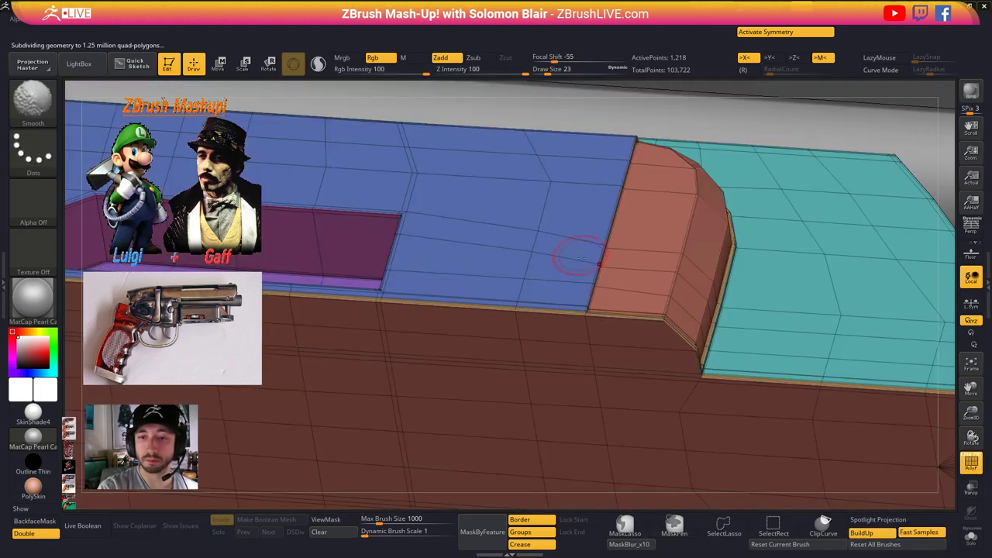
# - Crease the complete edge loop along the extruded corner piece's bevel and turn on dynamic subdivision
pyautogui.scroll(4, 663, 317)
pyautogui.press('space')
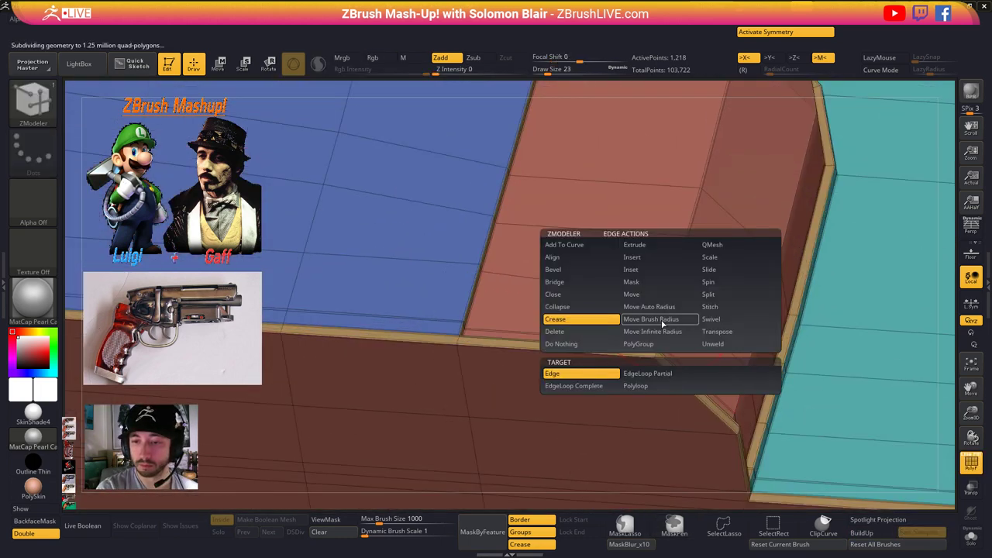
pyautogui.click(582, 386)
pyautogui.click(662, 323)
pyautogui.press('d')
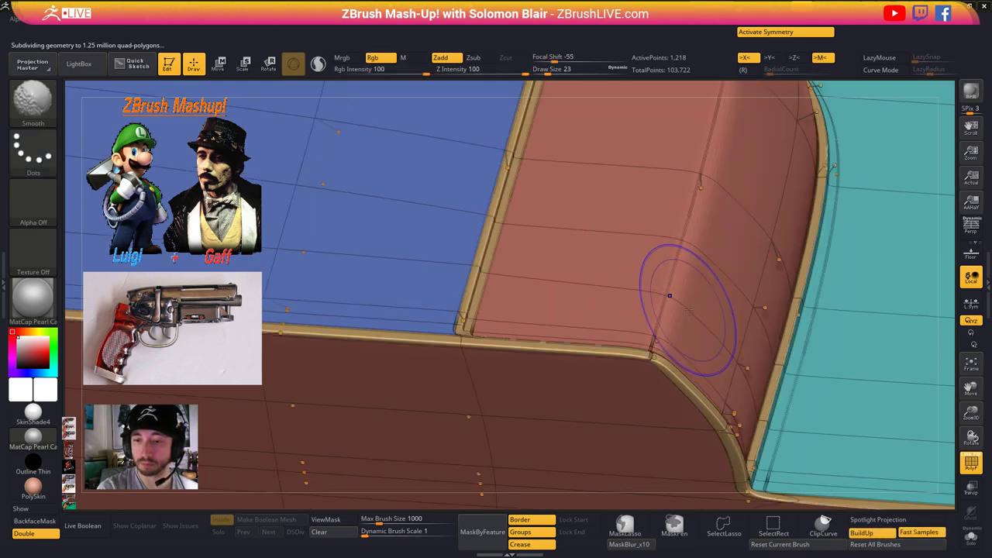
# - Inspect the smoothed under-barrel piece with its wireframe hidden
pyautogui.hotkey('shift', 'f')
pyautogui.moveTo(638, 287)
pyautogui.keyDown('ctrl'); pyautogui.mouseDown(button='right')
pyautogui.moveTo(509, 372)
pyautogui.moveTo(539, 447)
pyautogui.mouseUp(button='right'); pyautogui.keyUp('ctrl')
pyautogui.press('s')
pyautogui.moveTo(538, 447); pyautogui.dragTo(542, 447)
pyautogui.keyDown('ctrl'); pyautogui.moveTo(542, 448); pyautogui.dragTo(401, 361, button='right'); pyautogui.keyUp('ctrl')
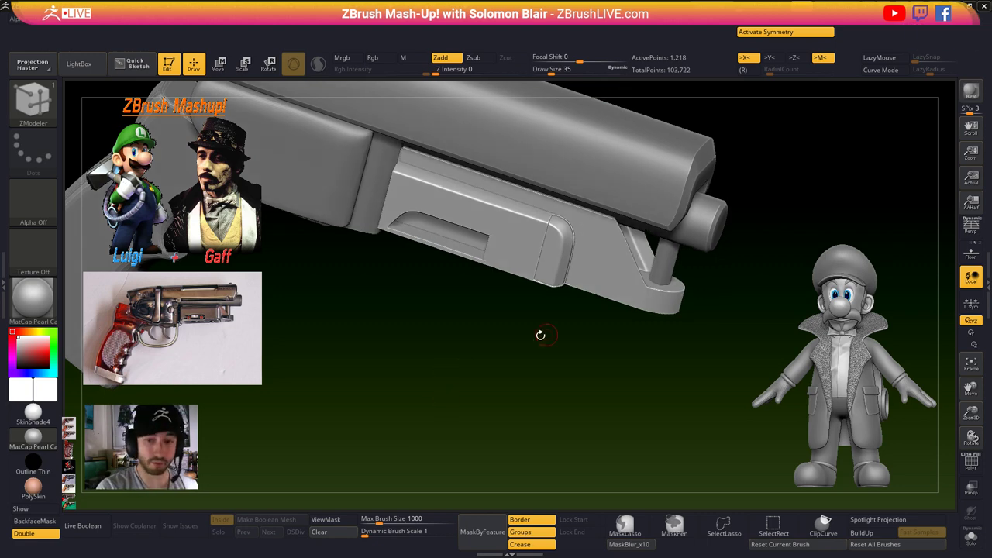
# - Increase the draw size to 51 and reselect the ZModeler brush
pyautogui.press(']')
pyautogui.press('b')
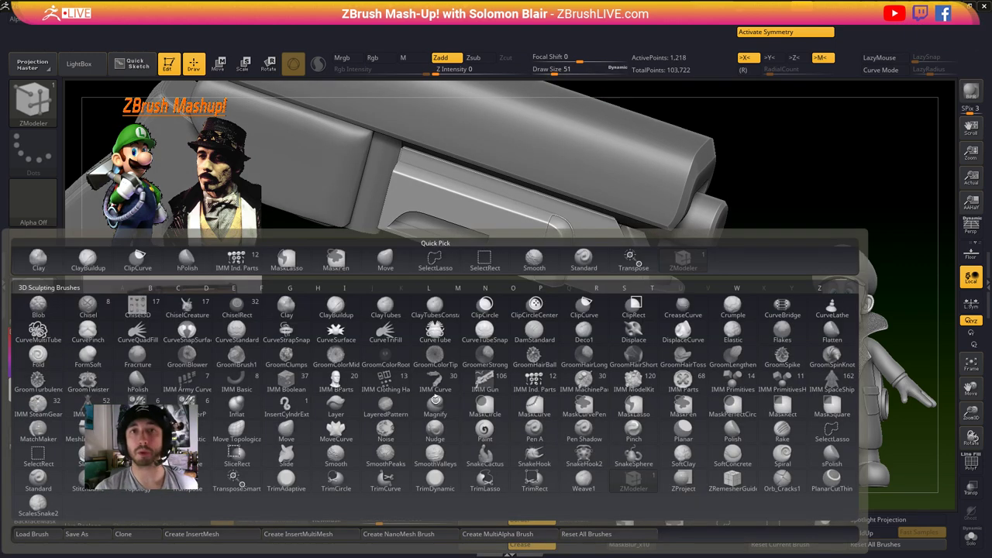
pyautogui.press('z')
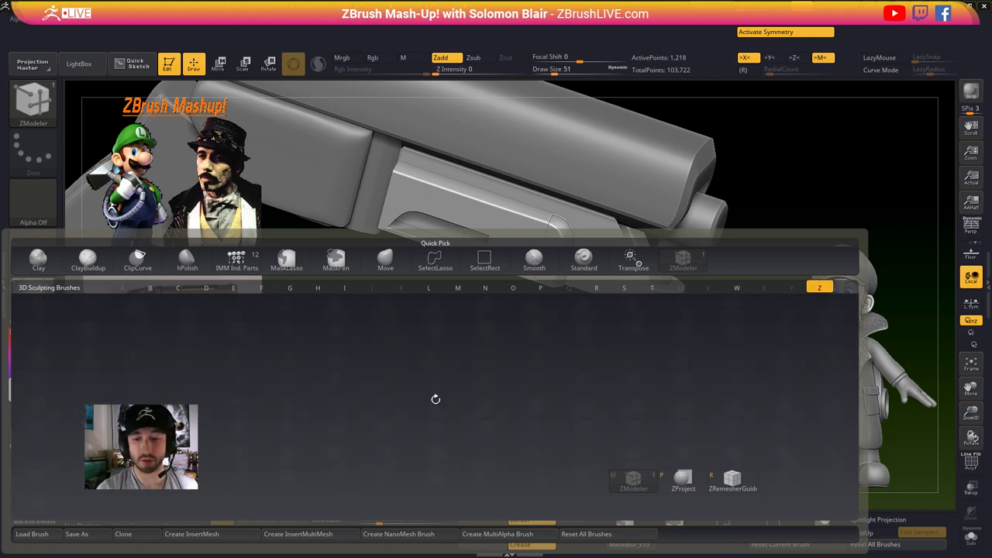
pyautogui.click(628, 481)
pyautogui.press('b')
pyautogui.press('z')
pyautogui.press('m')
pyautogui.press(',')
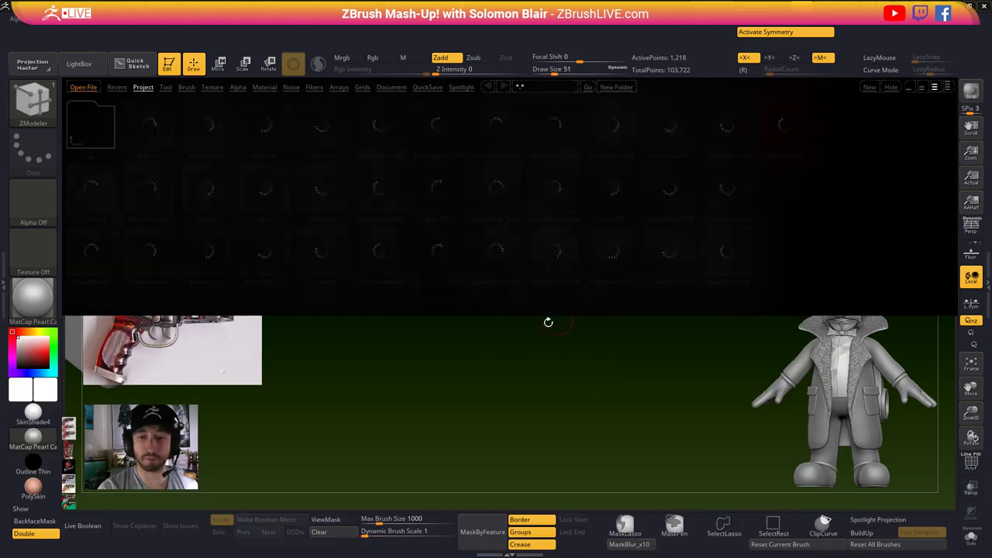
pyautogui.press(',')
pyautogui.moveTo(502, 382); pyautogui.dragTo(490, 412)
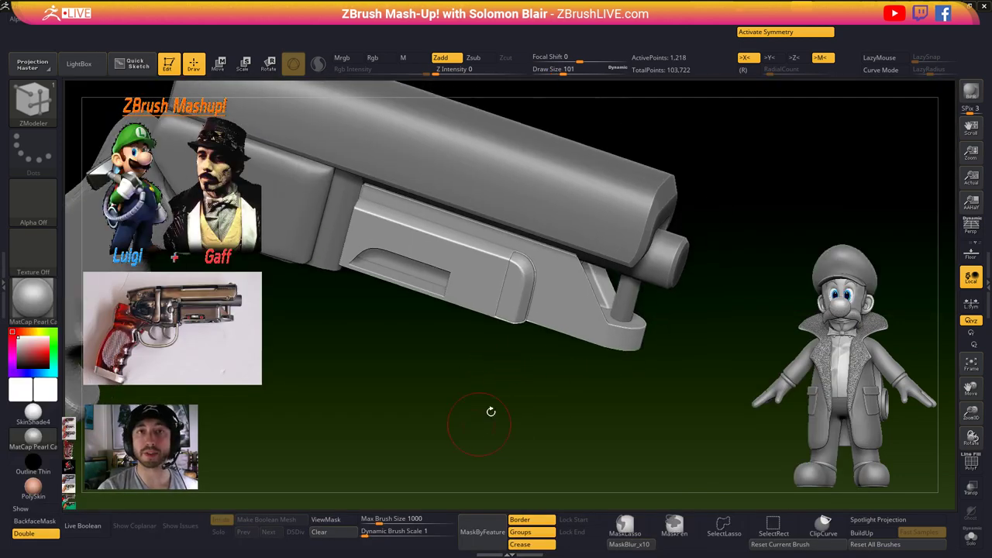
# - Cycle through the Move, Standard, DamStandard and ClayBuildup brushes in turn
pyautogui.moveTo(550, 386); pyautogui.dragTo(487, 403)
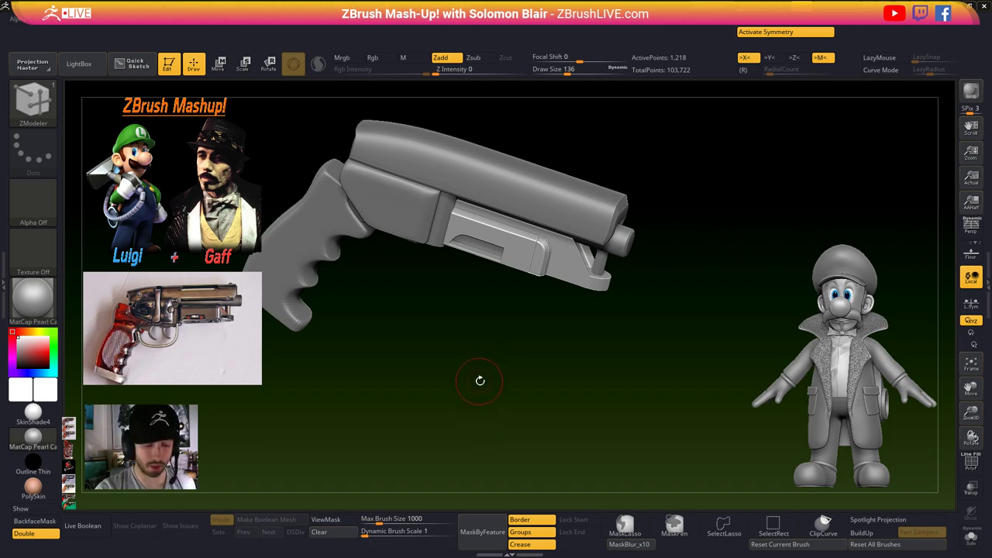
pyautogui.press('b')
pyautogui.press('m')
pyautogui.press('v')
pyautogui.press('b')
pyautogui.press('s')
pyautogui.press('t')
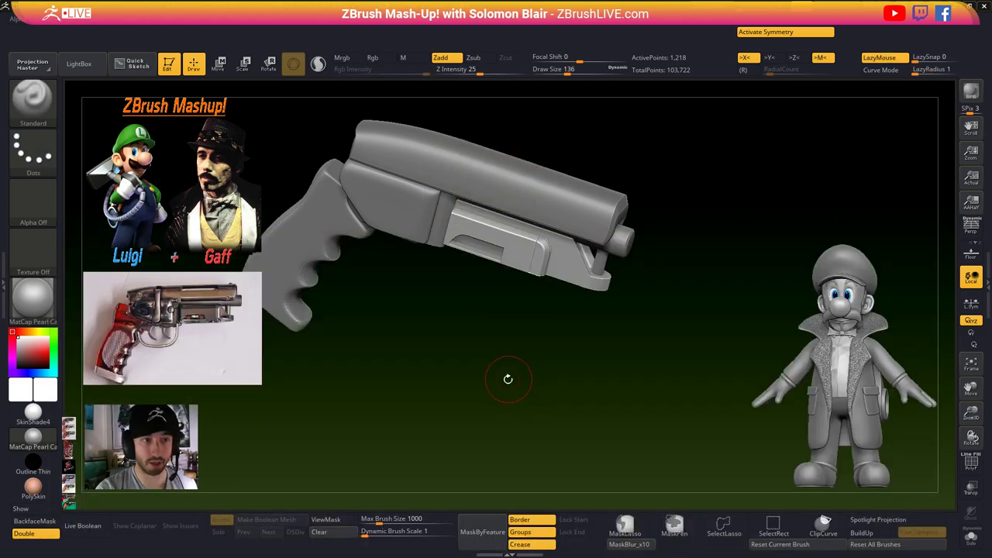
pyautogui.press('b')
pyautogui.press('d')
pyautogui.press('s')
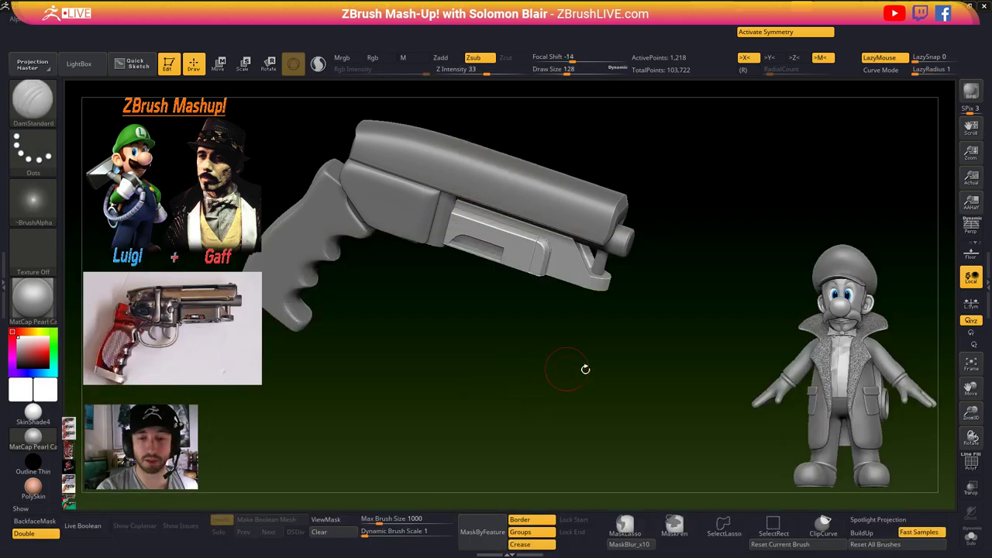
pyautogui.press('b')
pyautogui.press('c')
pyautogui.press('b')
pyautogui.press('s')
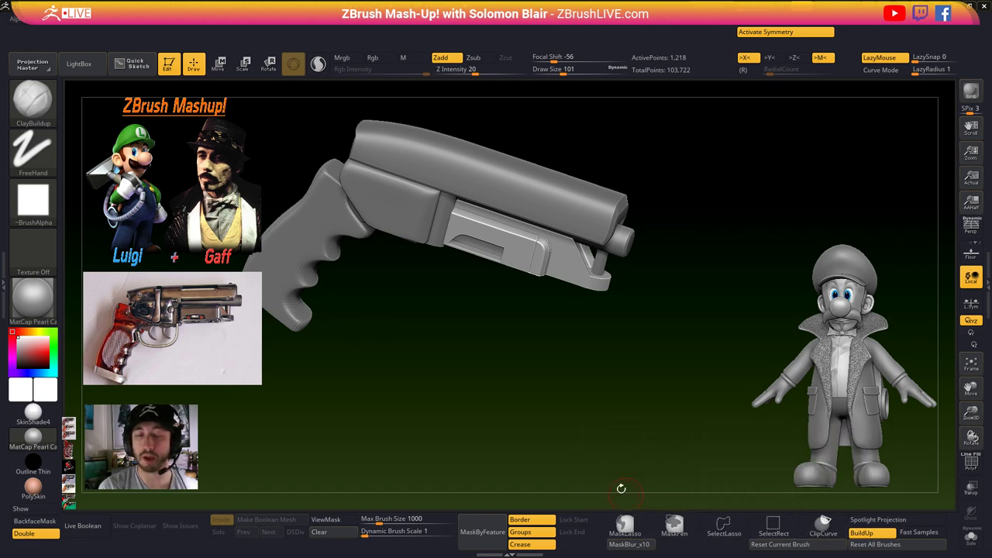
pyautogui.keyDown('alt'); pyautogui.moveTo(499, 363); pyautogui.dragTo(497, 394); pyautogui.keyUp('alt')
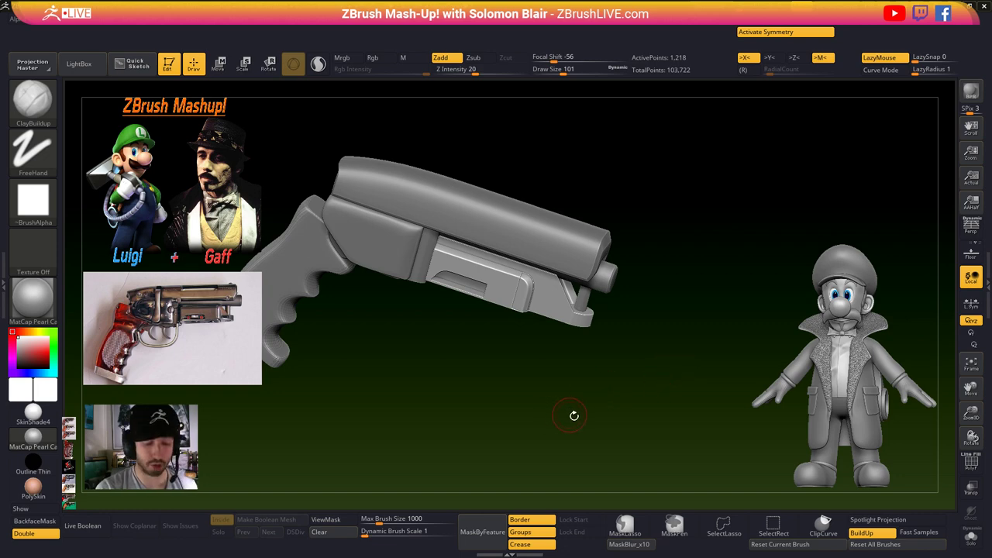
pyautogui.press('b')
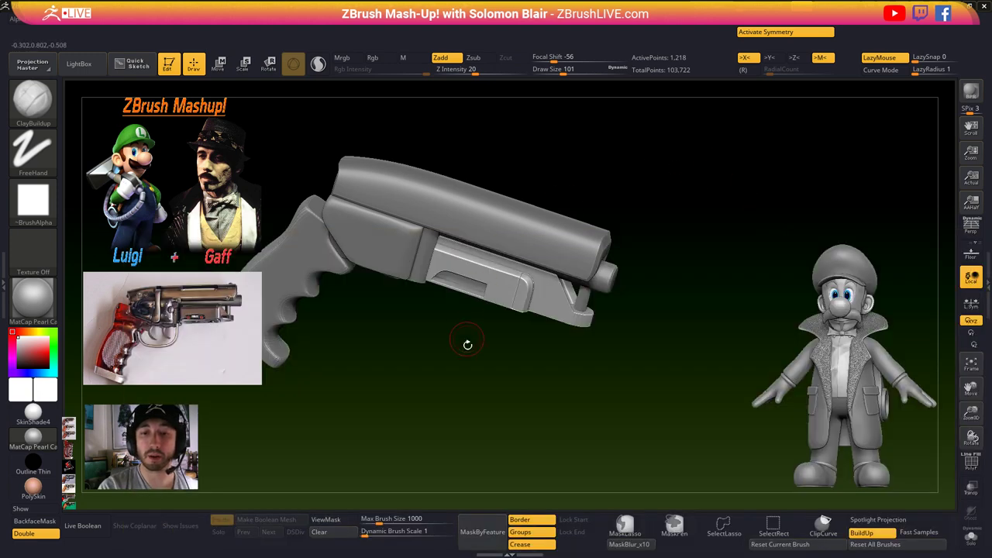
# - Examine the under-barrel piece up close, toggling its wireframe, and reduce the draw size to 37
pyautogui.moveTo(468, 344); pyautogui.dragTo(520, 344)
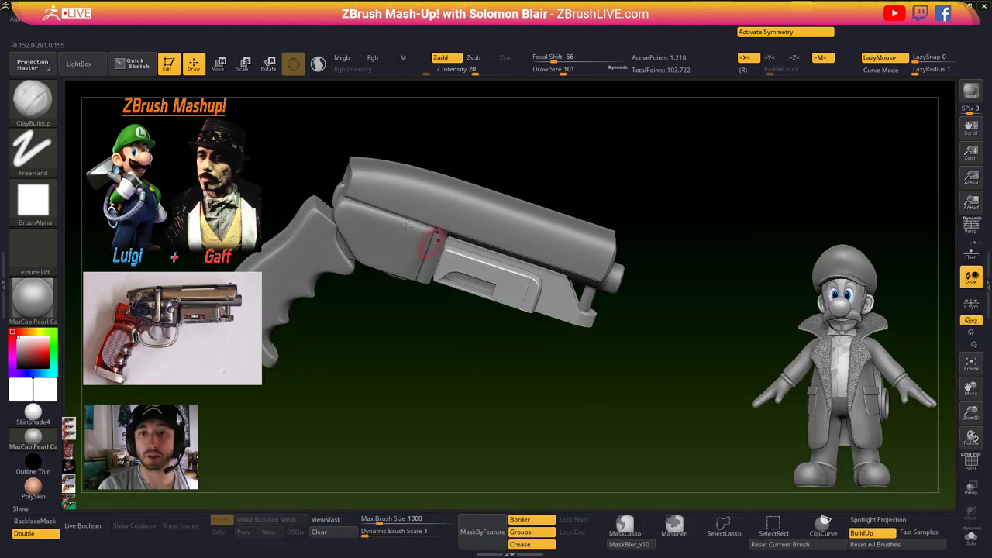
pyautogui.moveTo(489, 345)
pyautogui.keyDown('ctrl'); pyautogui.mouseDown(button='right')
pyautogui.moveTo(535, 313)
pyautogui.moveTo(520, 310)
pyautogui.moveTo(558, 394)
pyautogui.moveTo(546, 331)
pyautogui.moveTo(455, 328)
pyautogui.moveTo(555, 365)
pyautogui.mouseUp(button='right'); pyautogui.keyUp('ctrl')
pyautogui.press('s')
pyautogui.hotkey('shift', 'f')
pyautogui.hotkey('shift', 'f')
pyautogui.press('s')
pyautogui.moveTo(554, 364); pyautogui.dragTo(527, 388, button='right')
pyautogui.moveTo(527, 388); pyautogui.dragTo(545, 397)
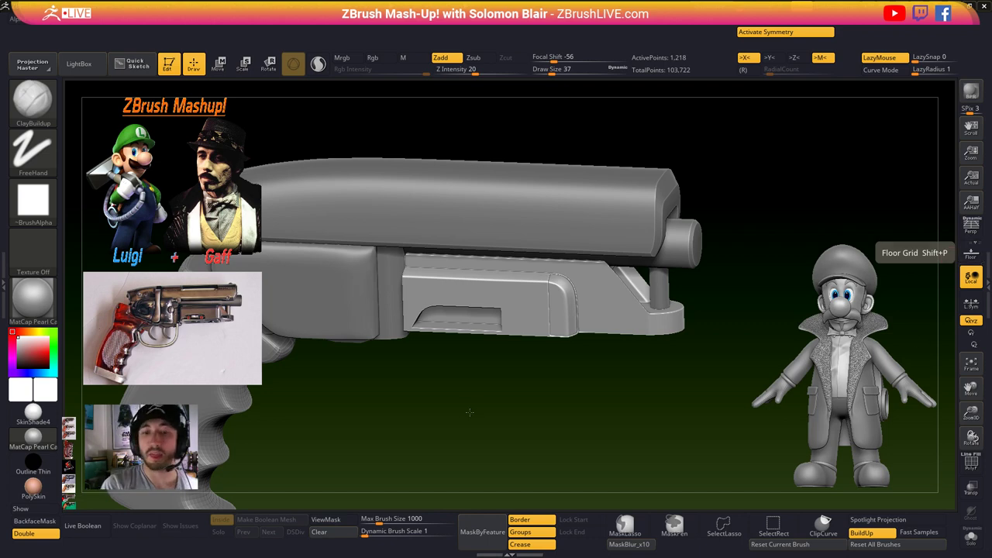
pyautogui.hotkey('shift', 'f')
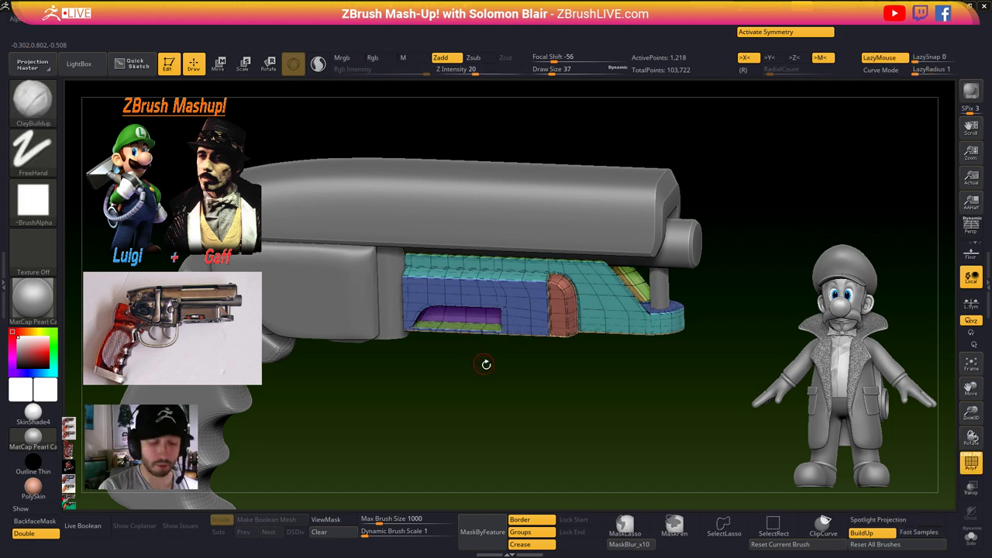
# - Reselect the ZModeler brush and open its polygon actions over the under-barrel piece
pyautogui.press('space')
pyautogui.press('b')
pyautogui.press('z')
pyautogui.press('m')
pyautogui.press('space')
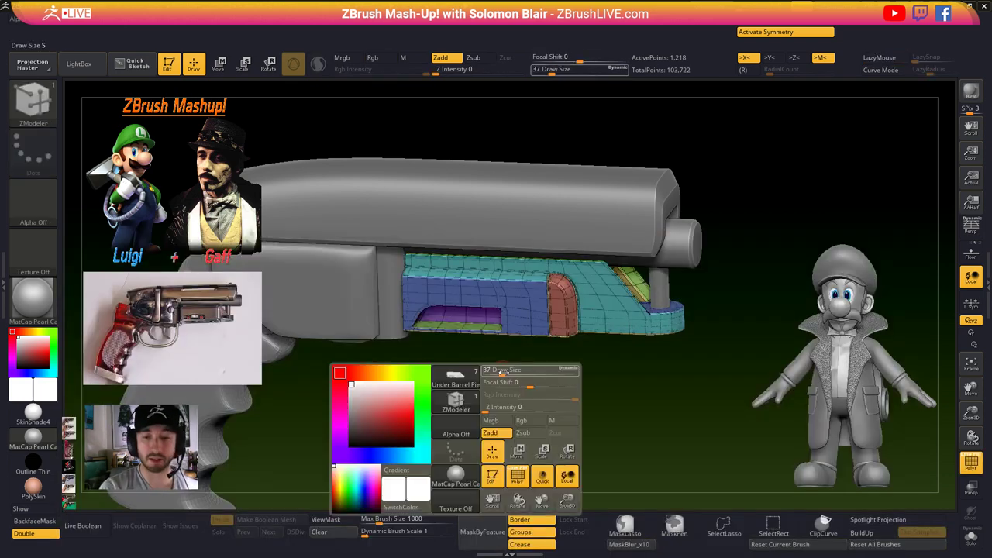
pyautogui.hotkey('shift', 'f')
pyautogui.press('space')
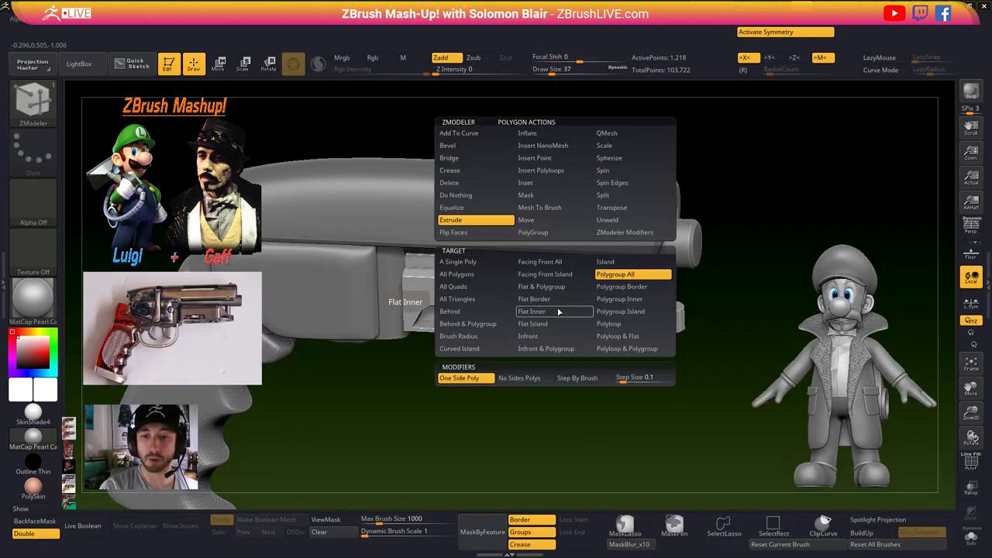
# - Review the ZModeler edge and polygon actions and targets over the wireframed blue polygroup
pyautogui.hotkey('shift', 'f')
pyautogui.keyDown('ctrl'); pyautogui.moveTo(557, 287); pyautogui.dragTo(514, 310, button='right'); pyautogui.keyUp('ctrl')
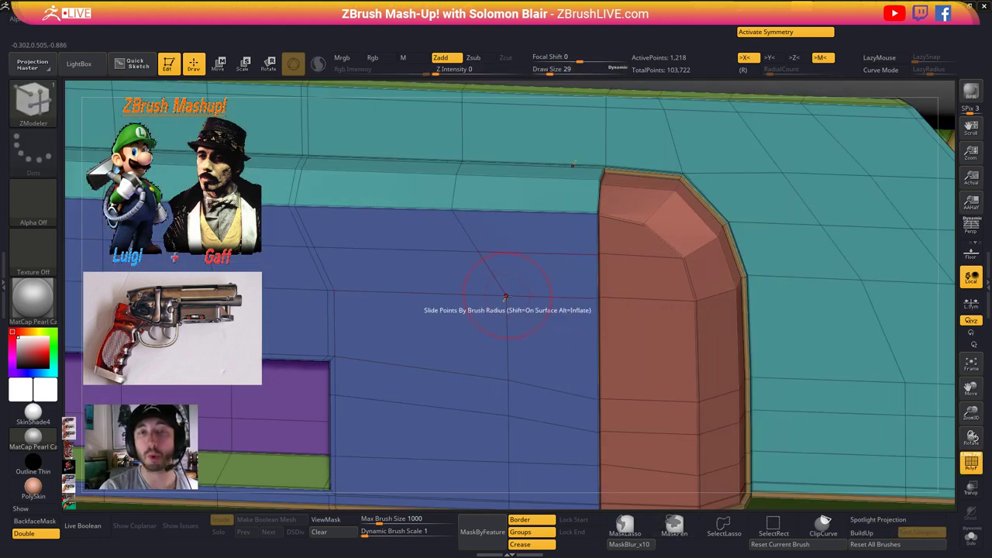
pyautogui.press('space')
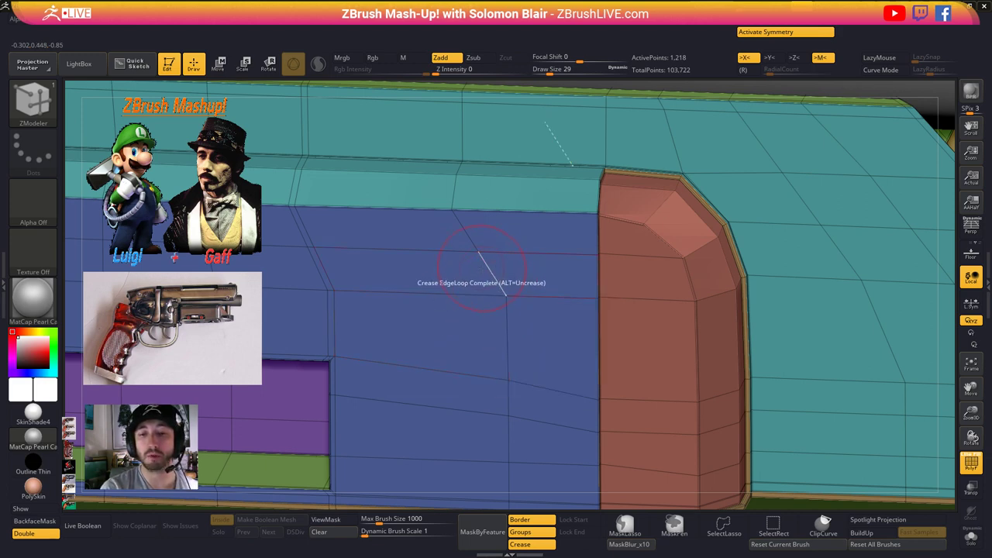
pyautogui.press('space')
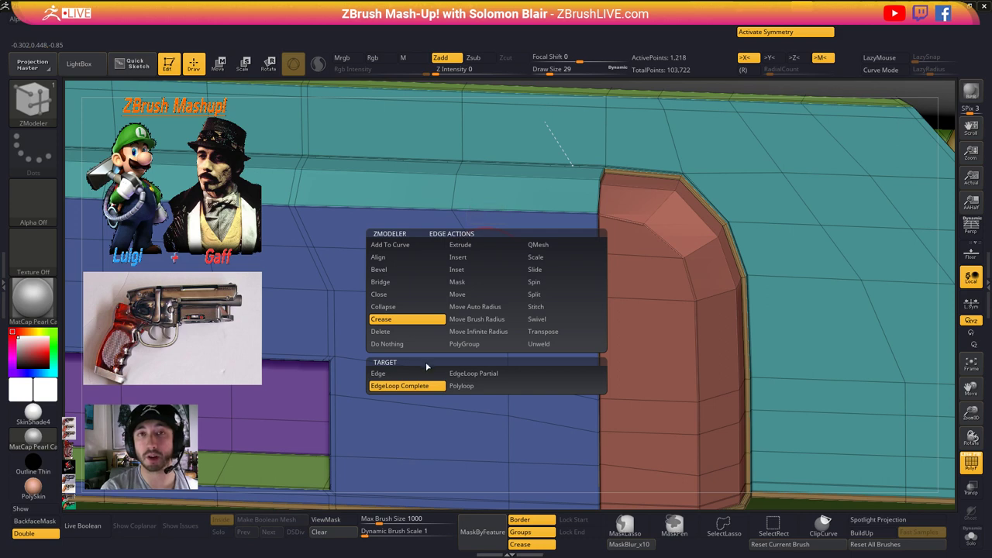
pyautogui.press('space')
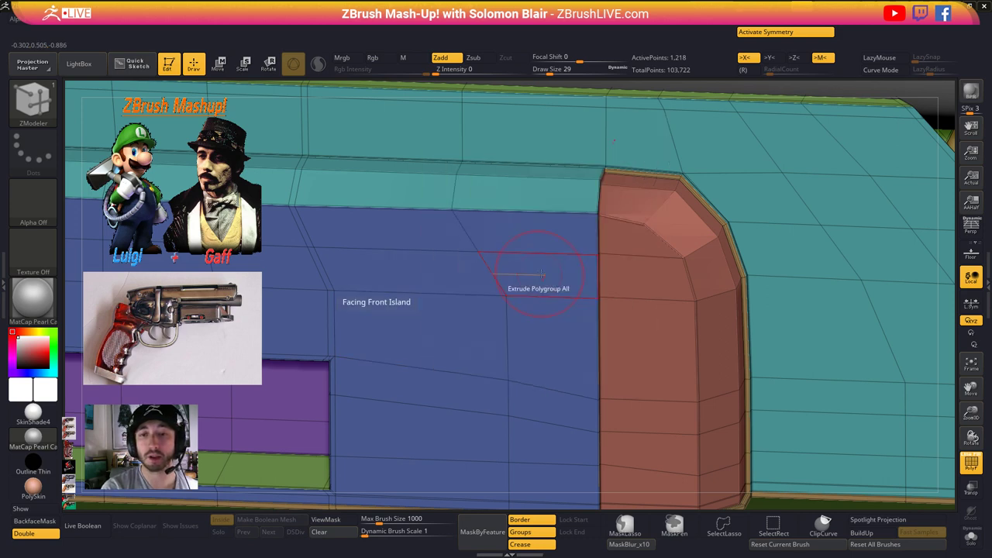
pyautogui.press('space')
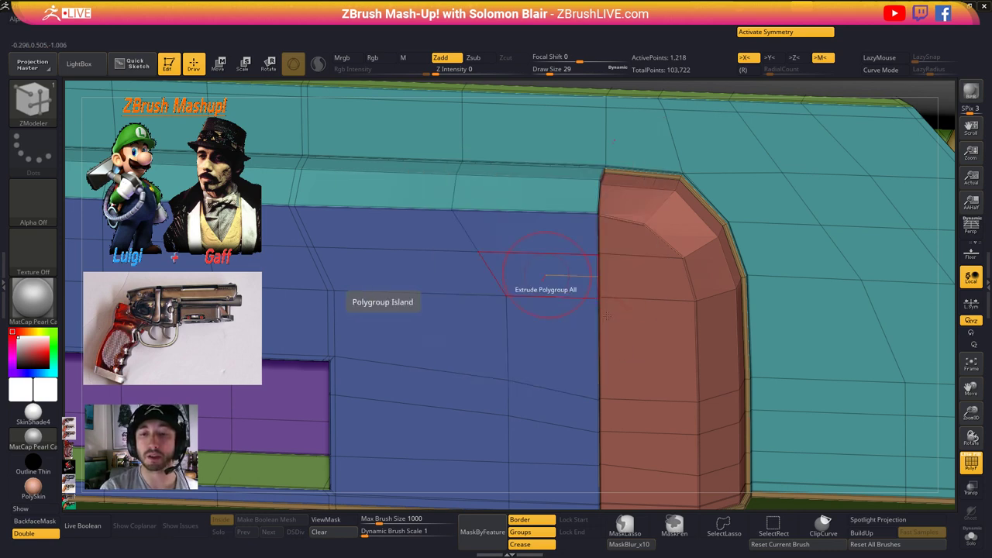
# - Hide the wireframe and turn on dynamic subdivision for the under-barrel piece
pyautogui.keyDown('ctrl'); pyautogui.moveTo(596, 318); pyautogui.dragTo(434, 342, button='right'); pyautogui.keyUp('ctrl')
pyautogui.press('space')
pyautogui.hotkey('shift', 'f')
pyautogui.press('d')
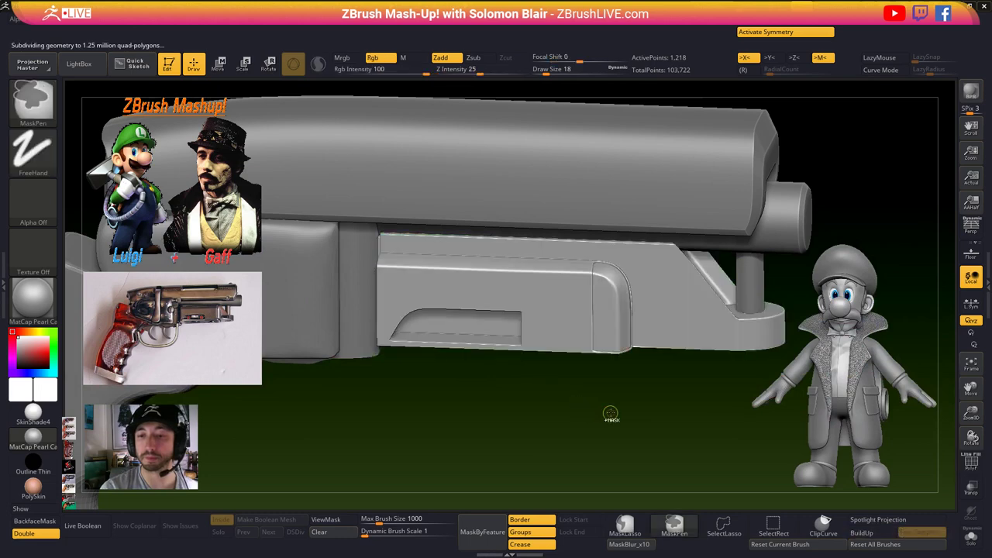
pyautogui.moveTo(611, 414)
pyautogui.keyDown('ctrl'); pyautogui.mouseDown(button='right')
pyautogui.moveTo(478, 385)
pyautogui.moveTo(528, 400)
pyautogui.moveTo(586, 400)
pyautogui.mouseUp(button='right'); pyautogui.keyUp('ctrl')
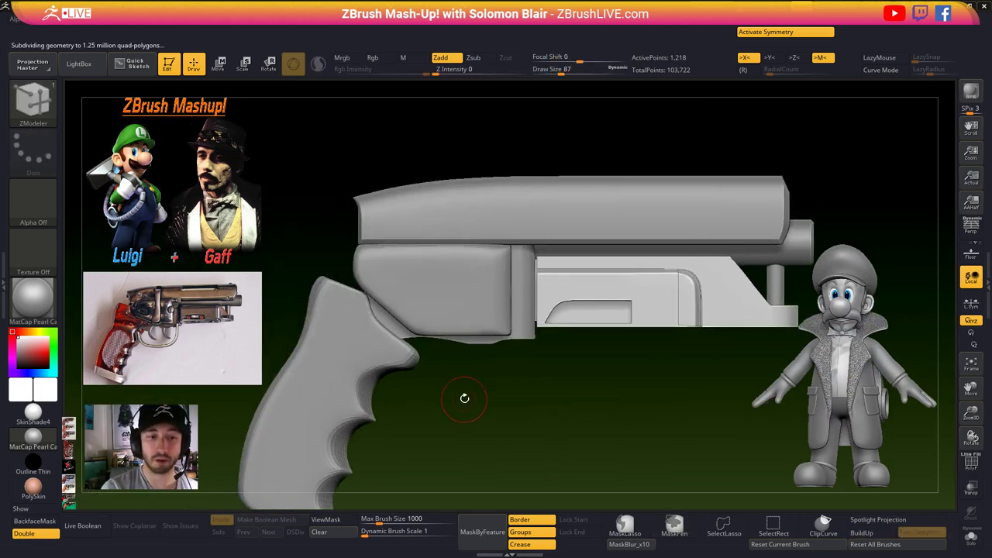
# - Clip the rear of the side panel above the grip along a curve with ClipCurve and remesh it
pyautogui.moveTo(439, 432)
pyautogui.keyDown('ctrl'); pyautogui.keyDown('shift'); pyautogui.mouseDown()
pyautogui.moveTo(377, 321)
pyautogui.moveTo(366, 244)
pyautogui.mouseUp(); pyautogui.keyUp('shift'); pyautogui.keyUp('ctrl')
pyautogui.click(822, 527)
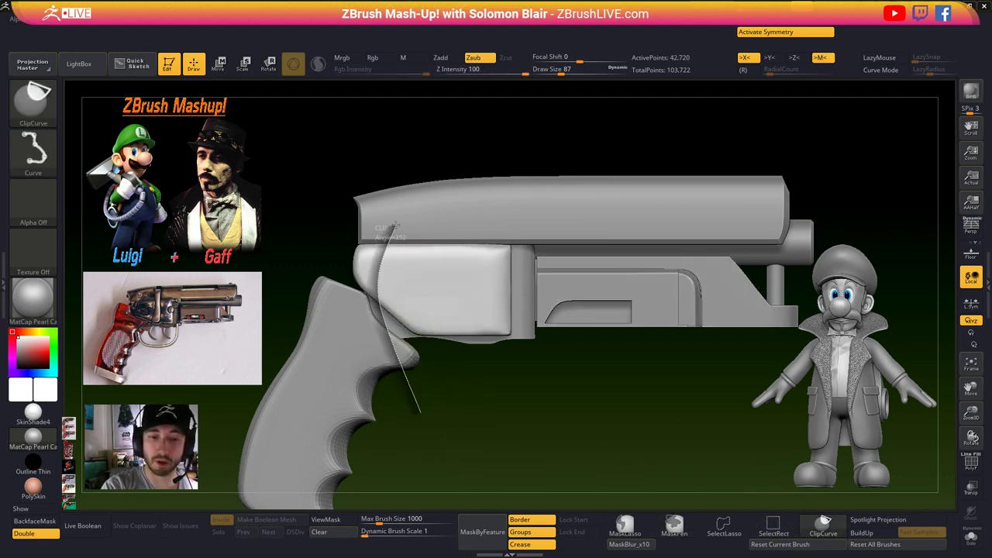
pyautogui.keyDown('ctrl'); pyautogui.keyDown('shift'); pyautogui.moveTo(402, 206); pyautogui.dragTo(402, 206); pyautogui.keyUp('shift'); pyautogui.keyUp('ctrl')
pyautogui.keyDown('ctrl'); pyautogui.moveTo(444, 434); pyautogui.dragTo(445, 435); pyautogui.keyUp('ctrl')
# - Isolate the side panel in its side view and select the Move brush
pyautogui.keyDown('ctrl'); pyautogui.moveTo(422, 273); pyautogui.dragTo(425, 329, button='right'); pyautogui.keyUp('ctrl')
pyautogui.moveTo(353, 264)
pyautogui.mouseDown(button='right')
pyautogui.moveTo(391, 272)
pyautogui.moveTo(357, 233)
pyautogui.moveTo(381, 251)
pyautogui.mouseUp(button='right')
pyautogui.hotkey('ctrl', 's')
pyautogui.moveTo(384, 205); pyautogui.dragTo(375, 220, button='right')
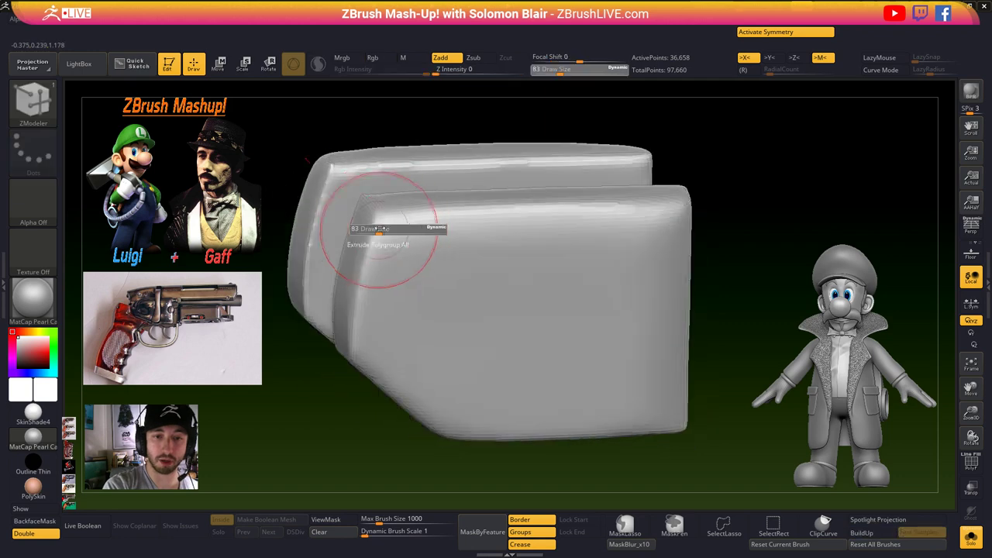
pyautogui.keyDown('shift'); pyautogui.moveTo(375, 220); pyautogui.dragTo(373, 199); pyautogui.keyUp('shift')
pyautogui.moveTo(373, 200)
pyautogui.mouseDown(button='right')
pyautogui.moveTo(386, 218)
pyautogui.moveTo(373, 211)
pyautogui.mouseUp(button='right')
pyautogui.press('b')
pyautogui.press('m')
pyautogui.press('v')
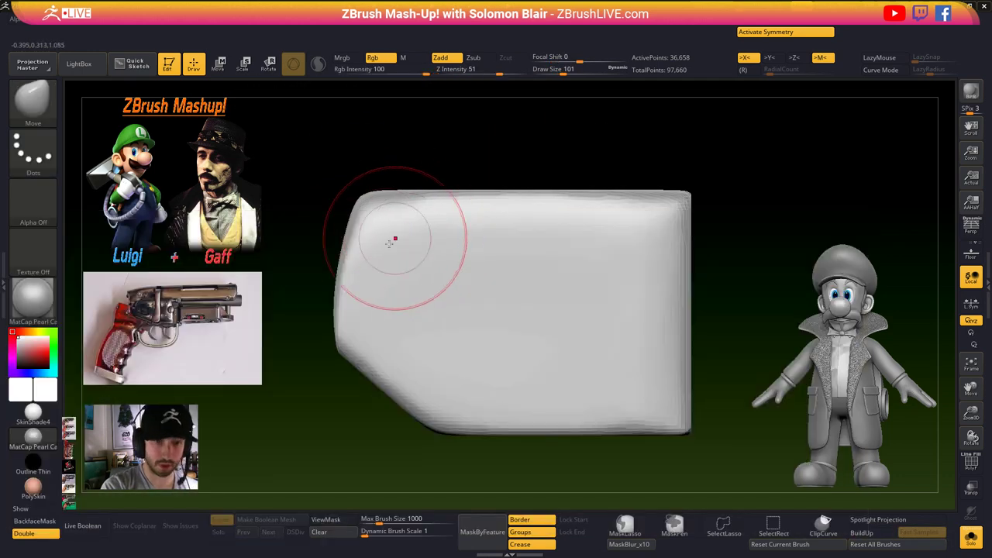
# - Pull the side panel's rear edge outward into a rounded profile with the Move brush, ending at draw size 128
pyautogui.moveTo(332, 260); pyautogui.dragTo(330, 265, button='right')
pyautogui.press('s')
pyautogui.moveTo(330, 266); pyautogui.dragTo(333, 266)
pyautogui.moveTo(314, 267)
pyautogui.mouseDown(button='right')
pyautogui.moveTo(323, 268)
pyautogui.moveTo(308, 255)
pyautogui.mouseUp(button='right')
pyautogui.moveTo(306, 254)
pyautogui.mouseDown()
pyautogui.moveTo(316, 259)
pyautogui.moveTo(335, 230)
pyautogui.mouseUp()
pyautogui.moveTo(323, 280); pyautogui.dragTo(316, 287)
pyautogui.press('s')
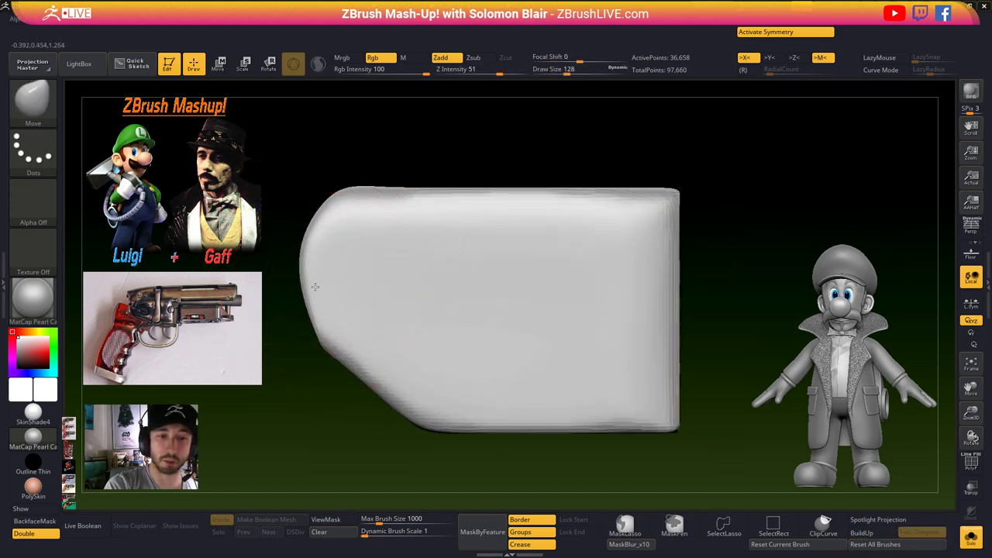
# - Smooth and remesh the side panel along its upper edge, and show the whole gun again
pyautogui.press('shift')
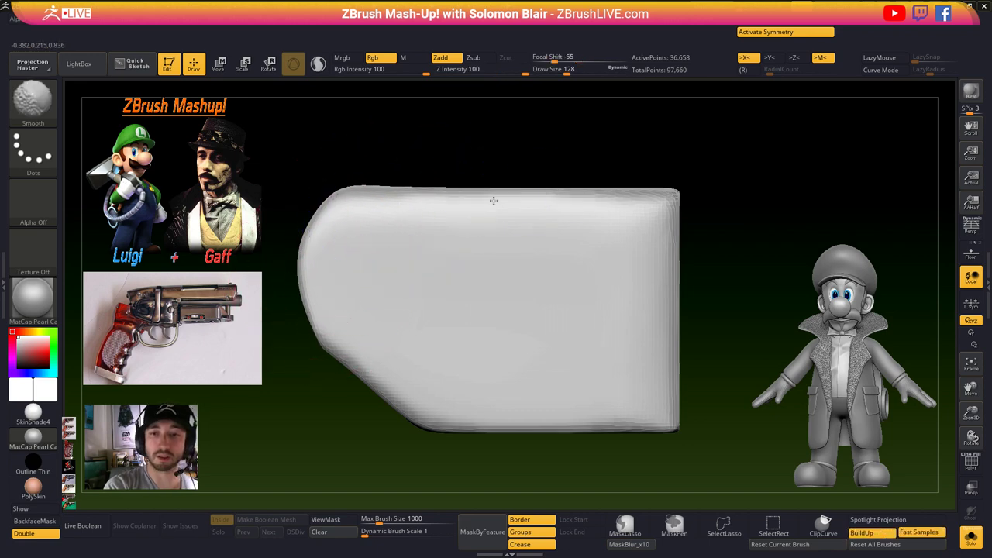
pyautogui.keyDown('shift'); pyautogui.moveTo(494, 201); pyautogui.dragTo(558, 201); pyautogui.keyUp('shift')
pyautogui.keyDown('ctrl'); pyautogui.moveTo(721, 341); pyautogui.dragTo(737, 365); pyautogui.keyUp('ctrl')
pyautogui.keyDown('shift'); pyautogui.moveTo(410, 226); pyautogui.dragTo(604, 204); pyautogui.keyUp('shift')
pyautogui.keyDown('ctrl'); pyautogui.moveTo(627, 209); pyautogui.dragTo(521, 277, button='right'); pyautogui.keyUp('ctrl')
pyautogui.hotkey('alt', 's')
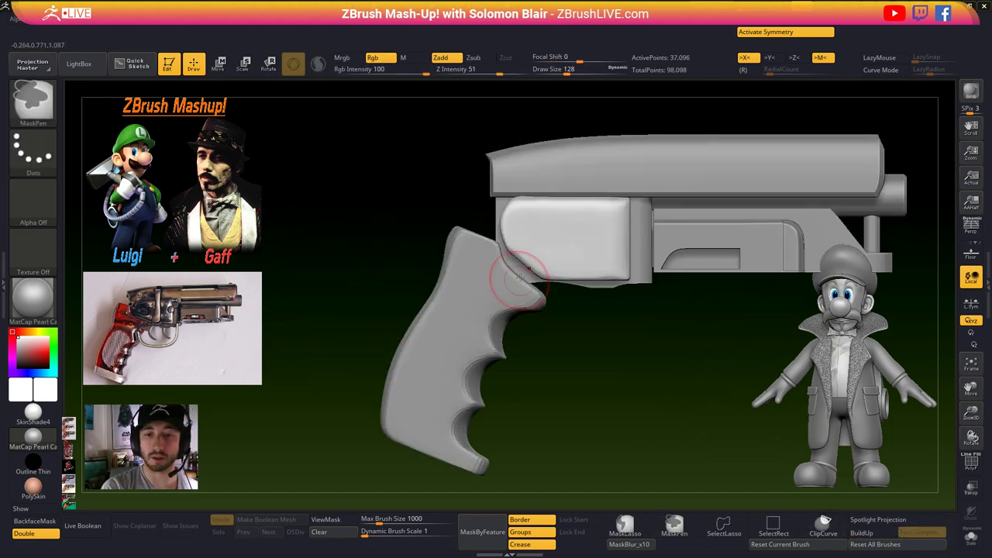
pyautogui.press('shift')
pyautogui.keyDown('shift'); pyautogui.moveTo(592, 202); pyautogui.dragTo(576, 203); pyautogui.keyUp('shift')
pyautogui.moveTo(576, 203)
pyautogui.keyDown('alt'); pyautogui.mouseDown(button='right')
pyautogui.moveTo(503, 263)
pyautogui.moveTo(458, 284)
pyautogui.mouseUp(button='right'); pyautogui.keyUp('alt')
pyautogui.press('shift')
pyautogui.keyDown('alt'); pyautogui.moveTo(518, 293); pyautogui.dragTo(476, 309, button='right'); pyautogui.keyUp('alt')
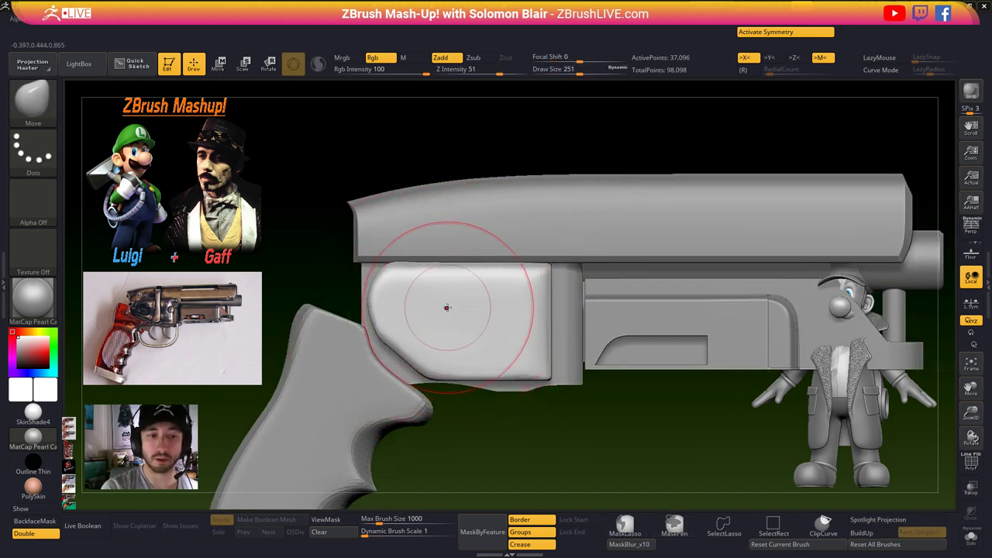
# - Mask the lower part of the side panel with a blurred boundary and move its upper part up about 0.096 with the gizmo
pyautogui.keyDown('ctrl'); pyautogui.moveTo(312, 290); pyautogui.dragTo(614, 246); pyautogui.keyUp('ctrl')
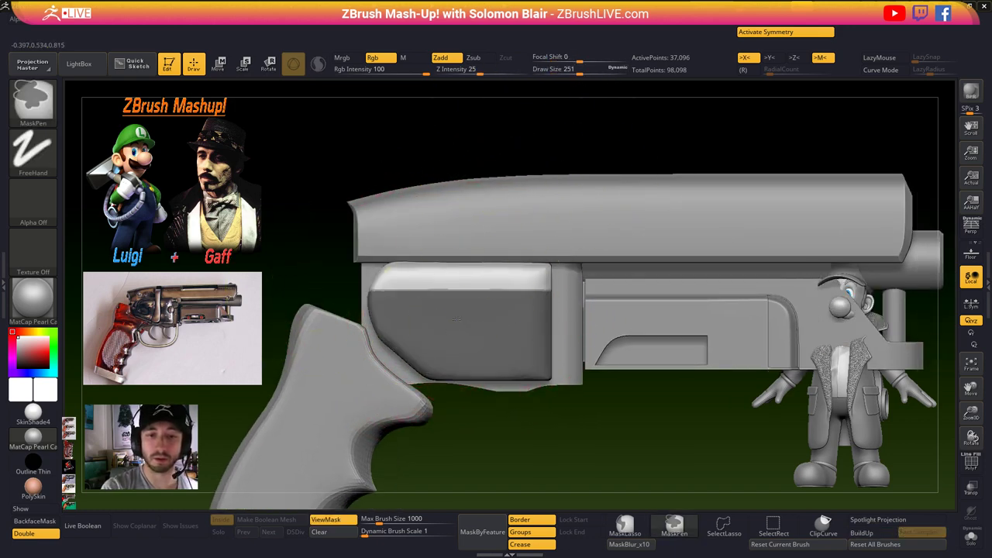
pyautogui.keyDown('ctrl'); pyautogui.moveTo(473, 434); pyautogui.dragTo(490, 438); pyautogui.keyUp('ctrl')
pyautogui.moveTo(321, 297)
pyautogui.keyDown('ctrl'); pyautogui.mouseDown()
pyautogui.moveTo(573, 266)
pyautogui.moveTo(662, 165)
pyautogui.mouseUp(); pyautogui.keyUp('ctrl')
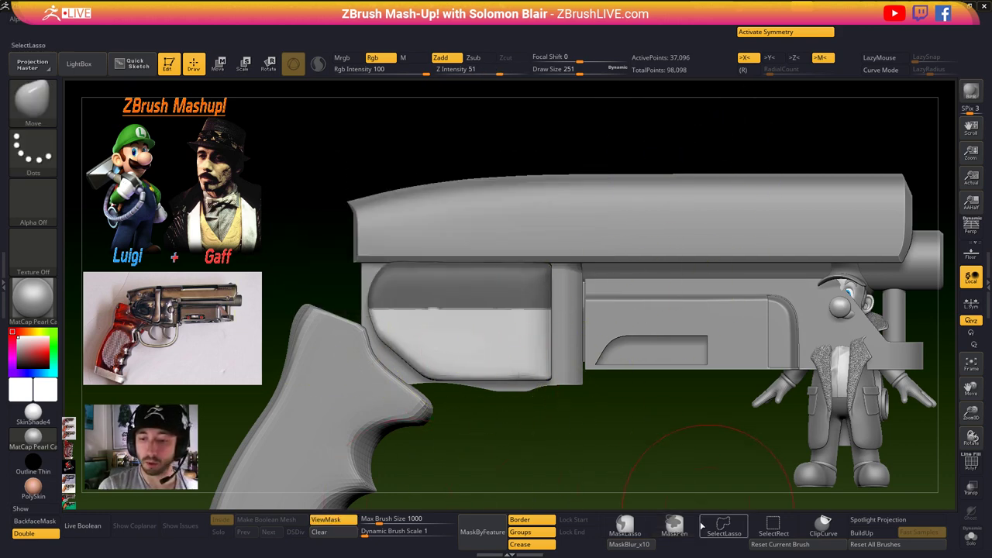
pyautogui.click(648, 545)
pyautogui.press('w')
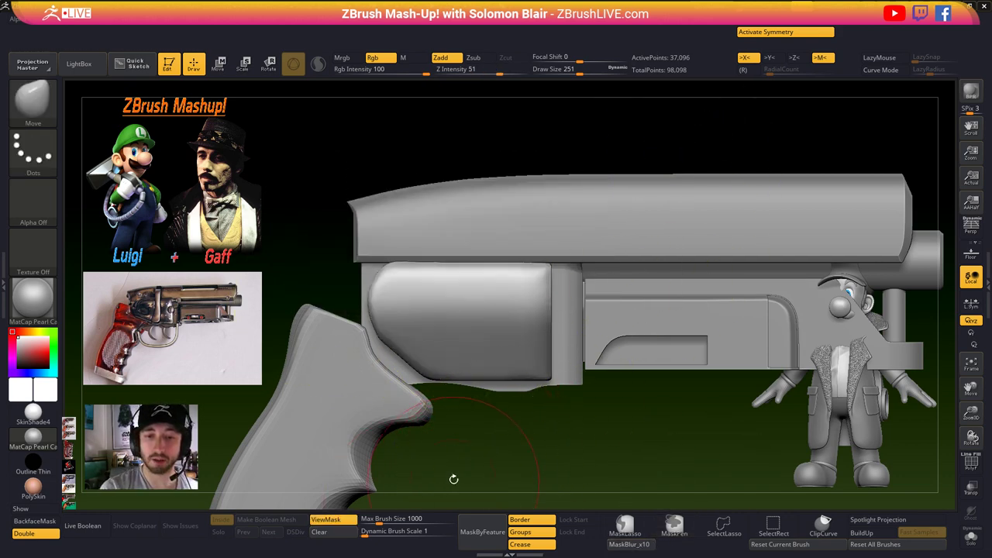
pyautogui.moveTo(465, 221); pyautogui.dragTo(471, 201)
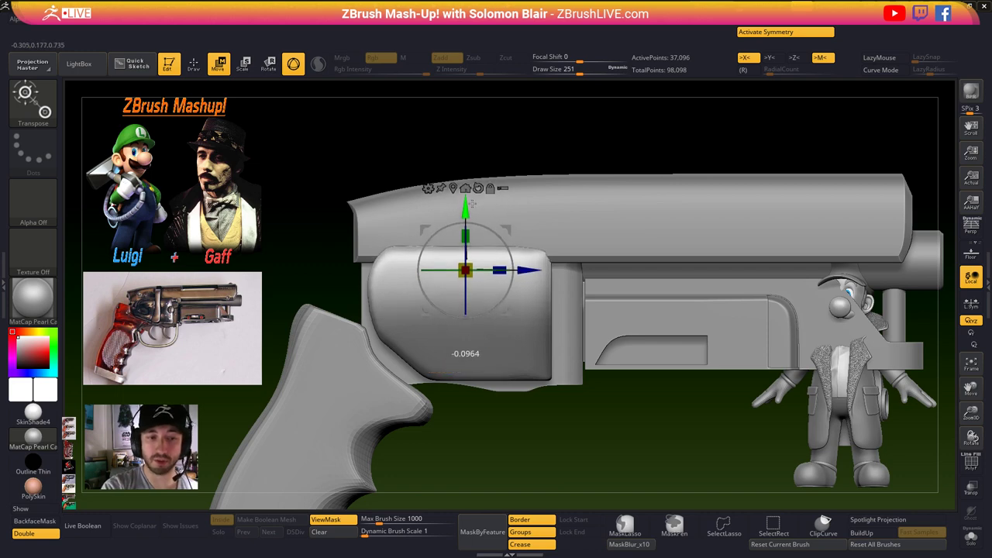
pyautogui.press('q')
pyautogui.keyDown('ctrl'); pyautogui.moveTo(464, 424); pyautogui.dragTo(471, 436); pyautogui.keyUp('ctrl')
# - Clip the side panel's upper rear corner along a curve and smooth the remeshed result
pyautogui.keyDown('ctrl'); pyautogui.keyDown('shift'); pyautogui.moveTo(339, 299); pyautogui.dragTo(379, 260); pyautogui.keyUp('shift'); pyautogui.keyUp('ctrl')
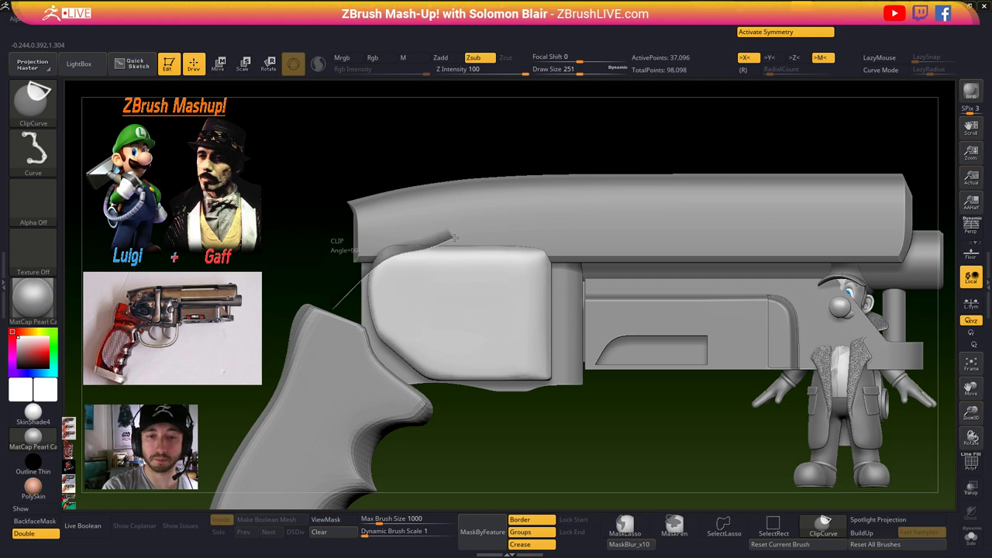
pyautogui.keyDown('ctrl'); pyautogui.keyDown('shift'); pyautogui.moveTo(490, 243); pyautogui.dragTo(489, 244); pyautogui.keyUp('shift'); pyautogui.keyUp('ctrl')
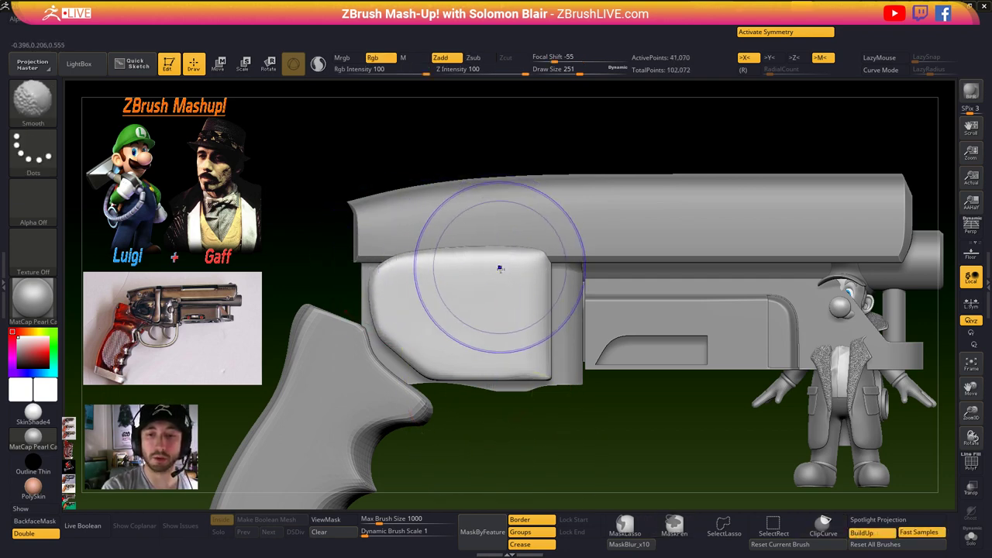
pyautogui.press('s')
pyautogui.moveTo(548, 438); pyautogui.dragTo(689, 441)
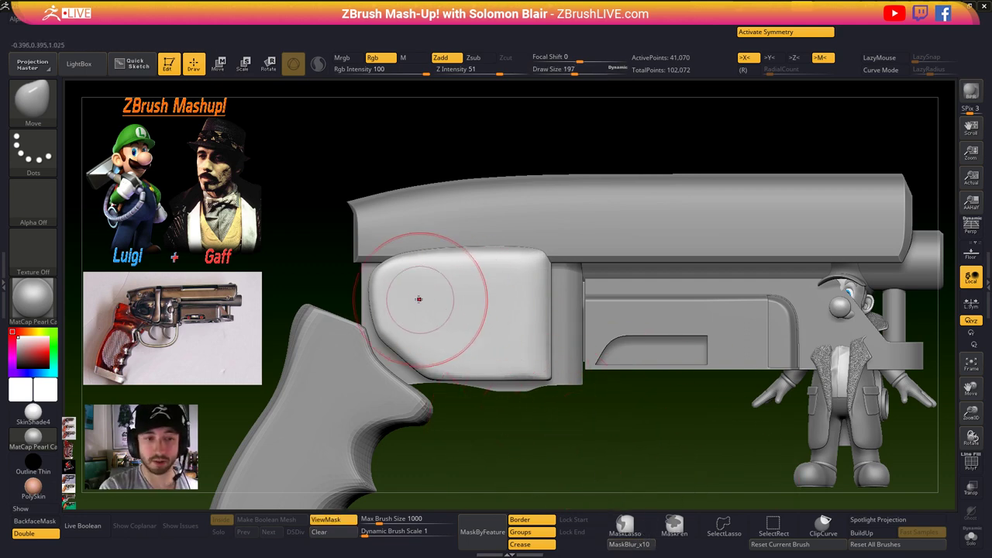
# - Adjust the side panel's rounded rear edge with the Move brush at draw size 192
pyautogui.keyDown('alt'); pyautogui.moveTo(425, 280); pyautogui.dragTo(426, 327, button='right'); pyautogui.keyUp('alt')
pyautogui.press('b')
pyautogui.press('m')
pyautogui.press('v')
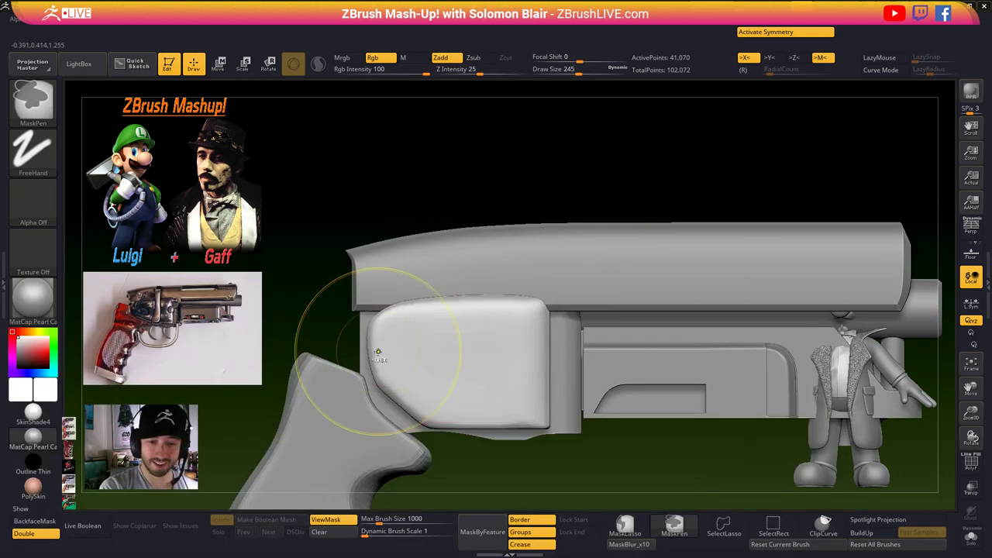
pyautogui.keyDown('ctrl'); pyautogui.moveTo(379, 354); pyautogui.dragTo(375, 358, button='right'); pyautogui.keyUp('ctrl')
pyautogui.press('s')
pyautogui.moveTo(373, 359); pyautogui.dragTo(357, 358)
pyautogui.keyDown('alt'); pyautogui.moveTo(408, 377); pyautogui.dragTo(442, 390, button='right'); pyautogui.keyUp('alt')
pyautogui.press('s')
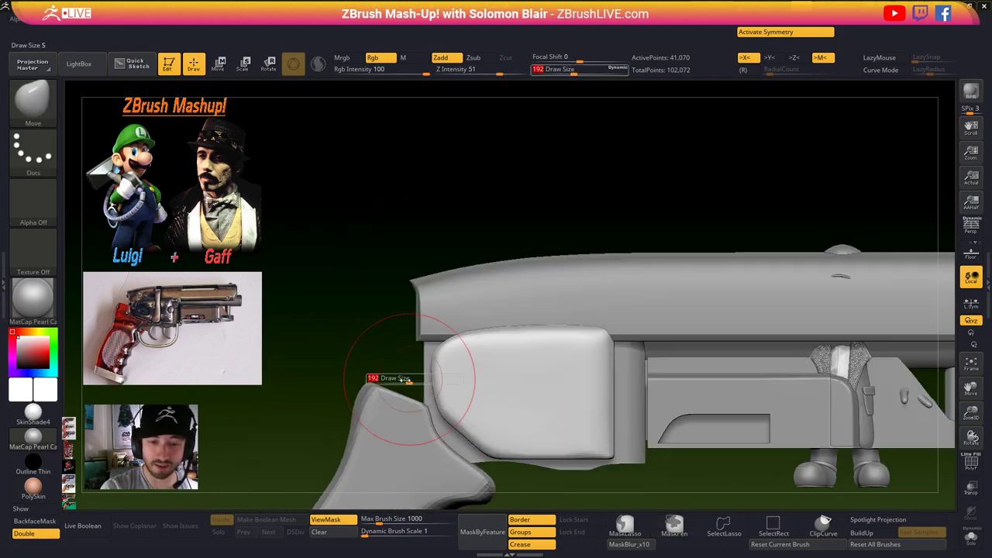
pyautogui.press('s')
pyautogui.moveTo(436, 391)
pyautogui.mouseDown()
pyautogui.moveTo(427, 391)
pyautogui.moveTo(442, 381)
pyautogui.mouseUp()
pyautogui.press('s')
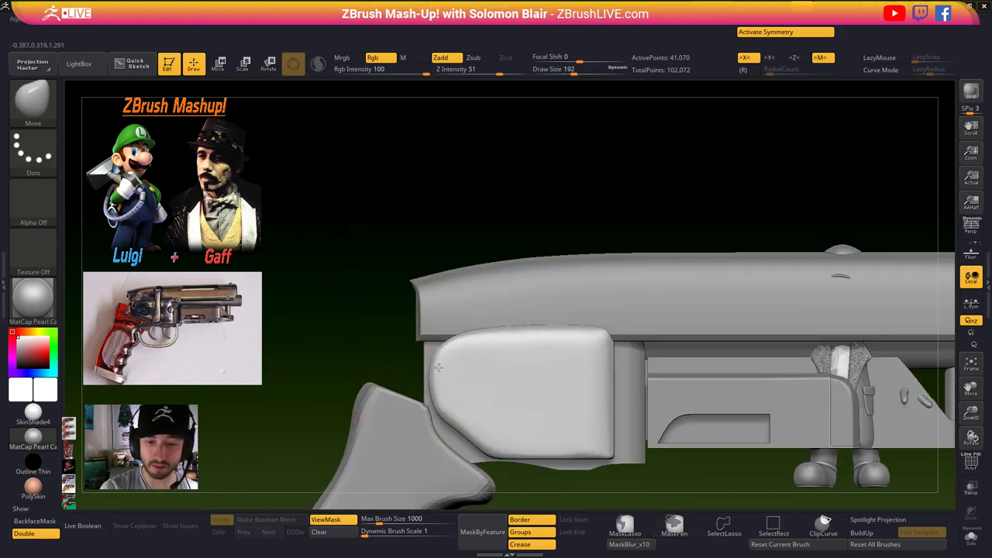
pyautogui.press('shift')
# - Clip the side panel's front edge straight with ClipCurve and move its unmasked front strip forward with the gizmo
pyautogui.keyDown('alt'); pyautogui.moveTo(526, 321); pyautogui.dragTo(468, 297, button='right'); pyautogui.keyUp('alt')
pyautogui.moveTo(553, 172)
pyautogui.keyDown('ctrl'); pyautogui.keyDown('shift'); pyautogui.mouseDown()
pyautogui.moveTo(551, 494)
pyautogui.moveTo(535, 489)
pyautogui.mouseUp(); pyautogui.keyUp('shift'); pyautogui.keyUp('ctrl')
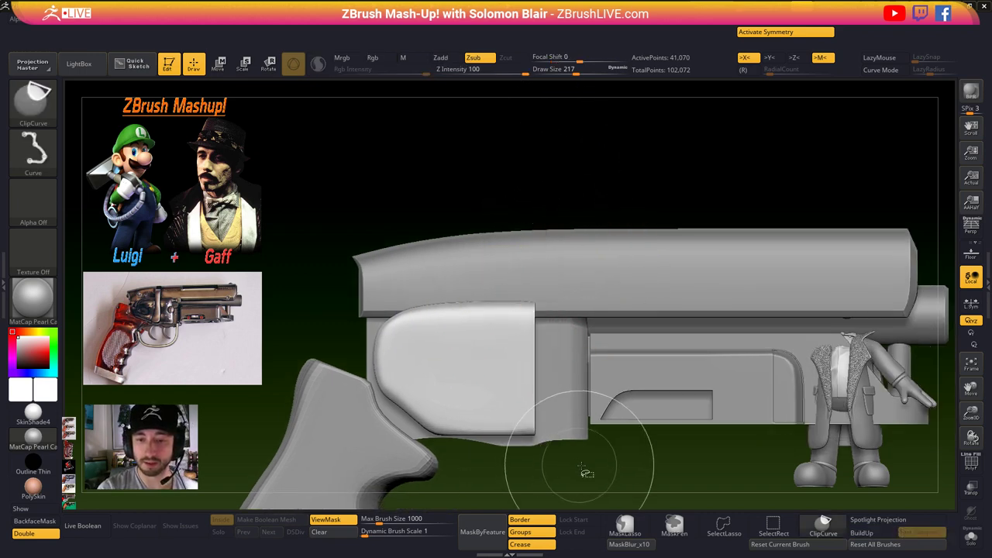
pyautogui.keyDown('ctrl'); pyautogui.moveTo(632, 138); pyautogui.dragTo(486, 494); pyautogui.keyUp('ctrl')
pyautogui.keyDown('ctrl'); pyautogui.click(505, 482); pyautogui.keyUp('ctrl')
pyautogui.press('w')
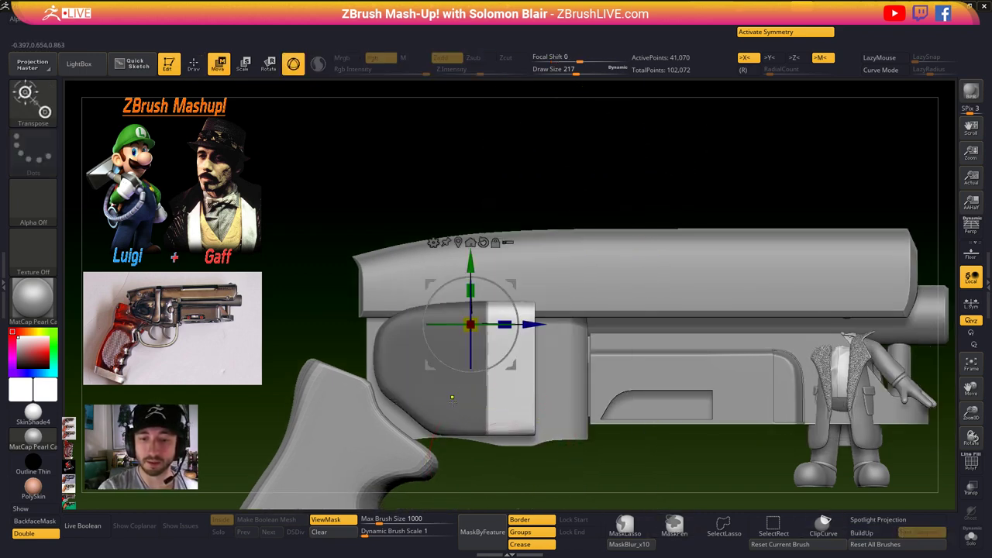
pyautogui.moveTo(504, 324); pyautogui.dragTo(564, 324)
pyautogui.press('q')
pyautogui.keyDown('ctrl'); pyautogui.moveTo(601, 462); pyautogui.dragTo(613, 475); pyautogui.keyUp('ctrl')
# - Set the draw size to 116 and isolate the side panel with its polyframe shown, facing its end
pyautogui.keyDown('alt'); pyautogui.moveTo(520, 383); pyautogui.dragTo(505, 344, button='right'); pyautogui.keyUp('alt')
pyautogui.press('s')
pyautogui.moveTo(508, 344); pyautogui.dragTo(496, 344)
pyautogui.moveTo(496, 344)
pyautogui.mouseDown(button='right')
pyautogui.moveTo(475, 336)
pyautogui.moveTo(512, 326)
pyautogui.moveTo(468, 326)
pyautogui.moveTo(479, 319)
pyautogui.moveTo(491, 338)
pyautogui.mouseUp(button='right')
pyautogui.moveTo(491, 338); pyautogui.dragTo(556, 400, button='right')
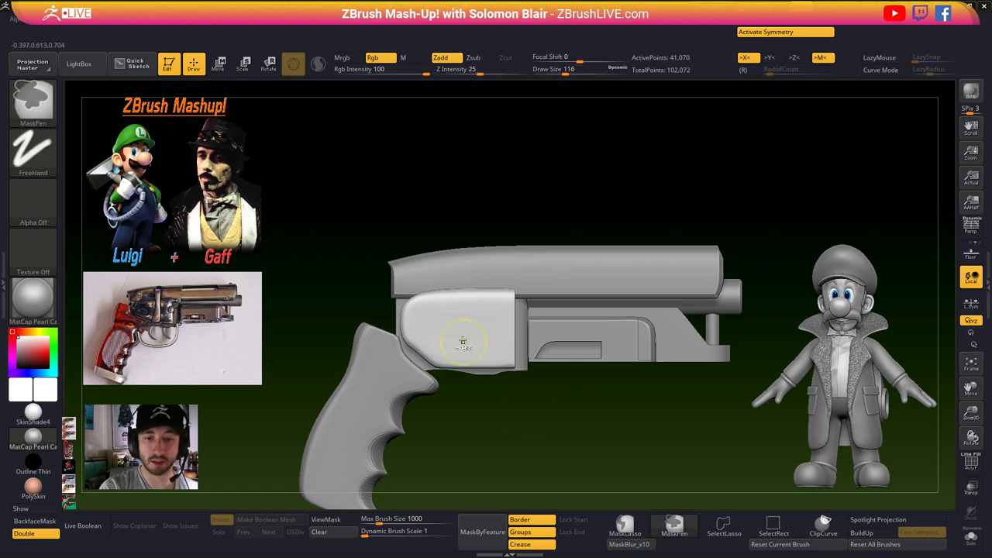
pyautogui.keyDown('ctrl'); pyautogui.moveTo(465, 341); pyautogui.dragTo(477, 347, button='right'); pyautogui.keyUp('ctrl')
pyautogui.moveTo(477, 347); pyautogui.dragTo(494, 341, button='right')
pyautogui.hotkey('shift', 'f')
pyautogui.hotkey('alt', 's')
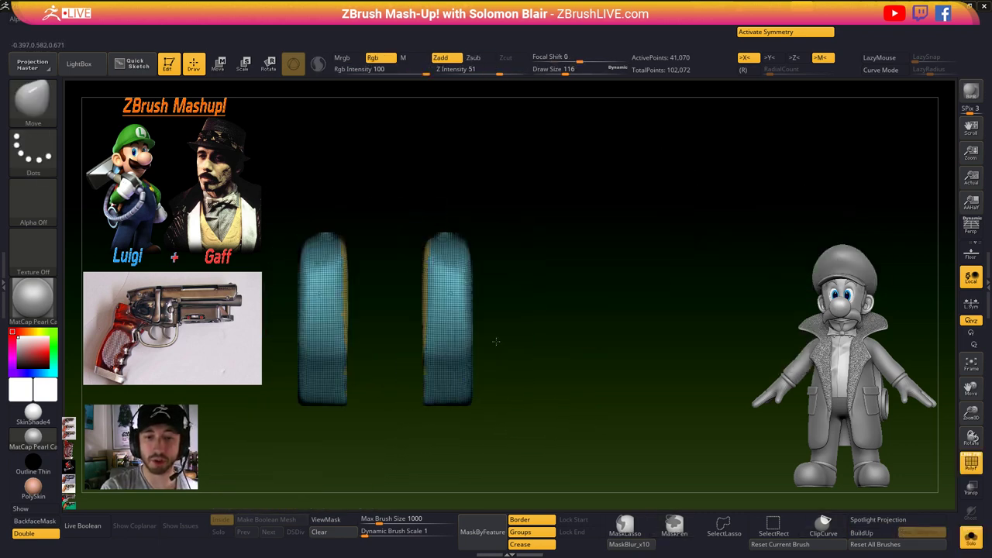
pyautogui.keyDown('ctrl'); pyautogui.moveTo(523, 178); pyautogui.dragTo(452, 447); pyautogui.keyUp('ctrl')
pyautogui.keyDown('ctrl'); pyautogui.click(470, 331); pyautogui.keyUp('ctrl')
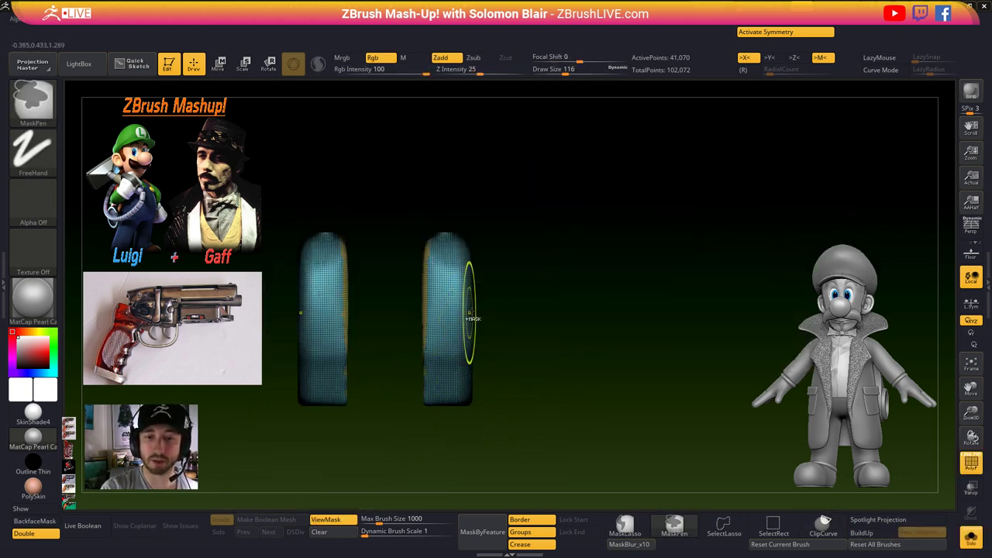
pyautogui.keyDown('ctrl'); pyautogui.click(524, 343); pyautogui.keyUp('ctrl')
pyautogui.keyDown('alt'); pyautogui.moveTo(526, 344); pyautogui.dragTo(505, 358, button='right'); pyautogui.keyUp('alt')
pyautogui.keyDown('ctrl'); pyautogui.moveTo(518, 361); pyautogui.dragTo(528, 374); pyautogui.keyUp('ctrl')
# - Mask the inner part of the side panel with a softened boundary, leaving the outer face free, and hide the polyframe
pyautogui.keyDown('ctrl'); pyautogui.moveTo(500, 191); pyautogui.dragTo(435, 449); pyautogui.keyUp('ctrl')
pyautogui.keyDown('ctrl'); pyautogui.click(452, 347); pyautogui.keyUp('ctrl')
pyautogui.keyDown('ctrl'); pyautogui.click(513, 375); pyautogui.keyUp('ctrl')
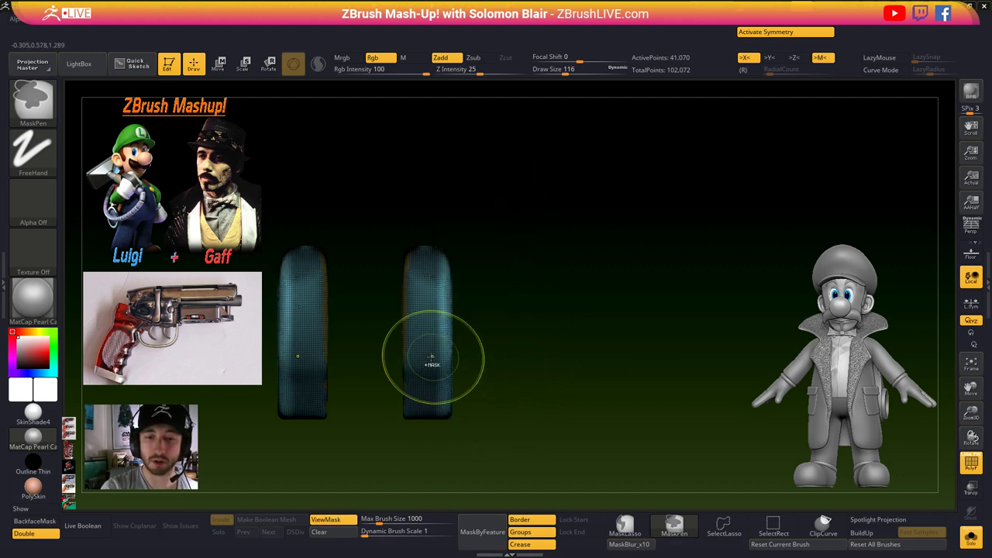
pyautogui.keyDown('ctrl'); pyautogui.click(471, 359); pyautogui.keyUp('ctrl')
pyautogui.keyDown('ctrl'); pyautogui.click(467, 348); pyautogui.keyUp('ctrl')
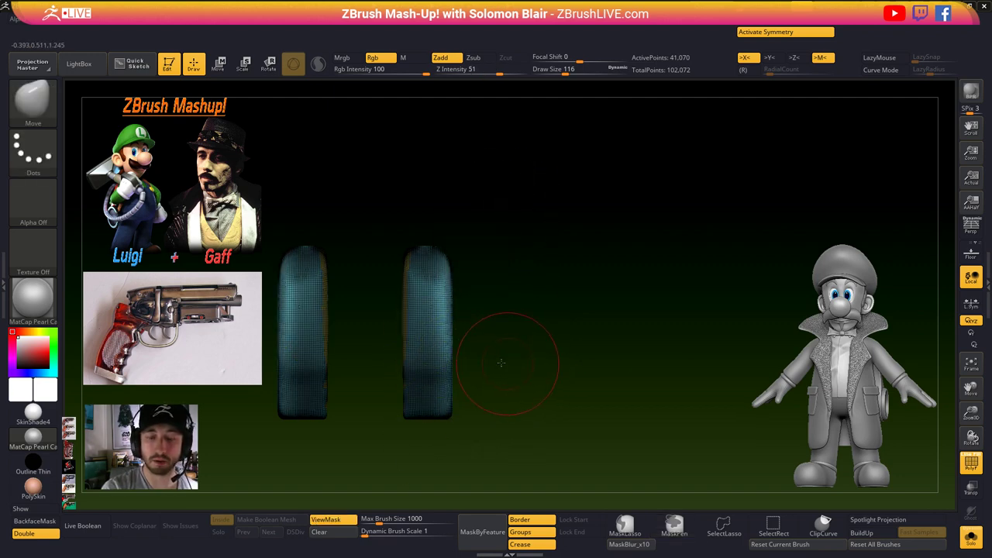
pyautogui.moveTo(503, 361); pyautogui.dragTo(557, 387, button='right')
pyautogui.hotkey('shift', 'f')
# - Try to start the Inflate deformer on the side panel's unmasked outer face with symmetry on
pyautogui.keyDown('ctrl'); pyautogui.moveTo(555, 427); pyautogui.dragTo(544, 415, button='right'); pyautogui.keyUp('ctrl')
pyautogui.keyDown('shift'); pyautogui.moveTo(544, 423); pyautogui.dragTo(519, 429, button='right'); pyautogui.keyUp('shift')
pyautogui.press('w')
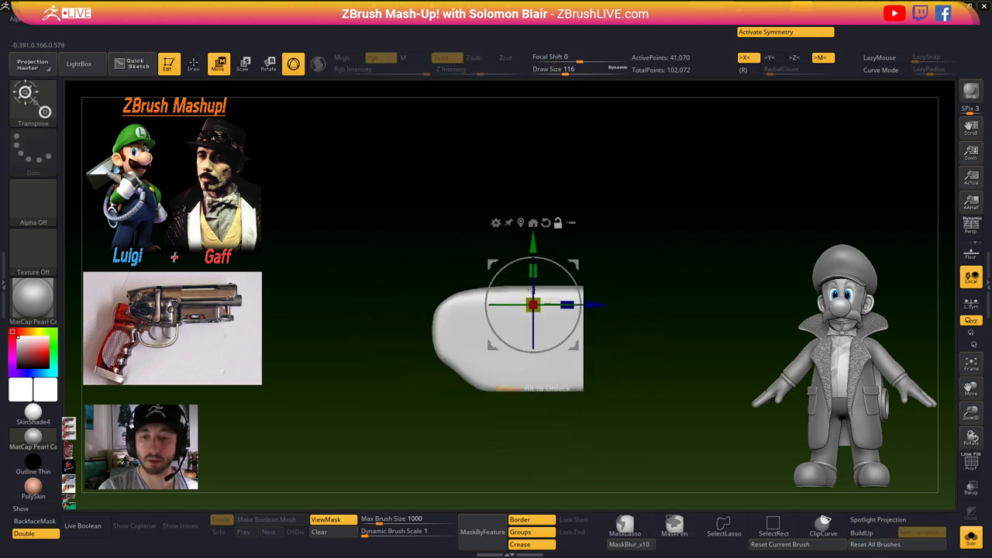
pyautogui.click(522, 223)
pyautogui.keyDown('ctrl'); pyautogui.moveTo(540, 231); pyautogui.dragTo(504, 291, button='right'); pyautogui.keyUp('ctrl')
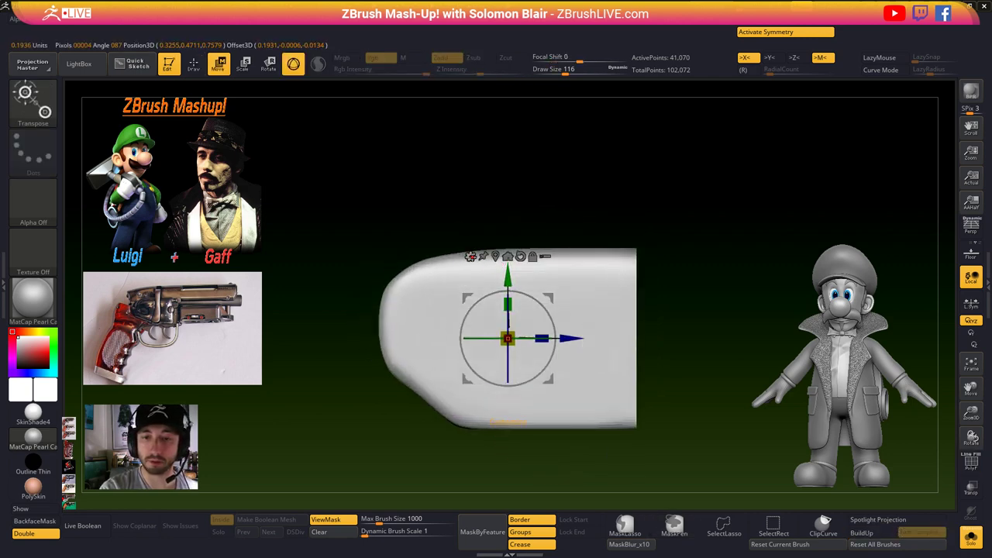
pyautogui.click(471, 257)
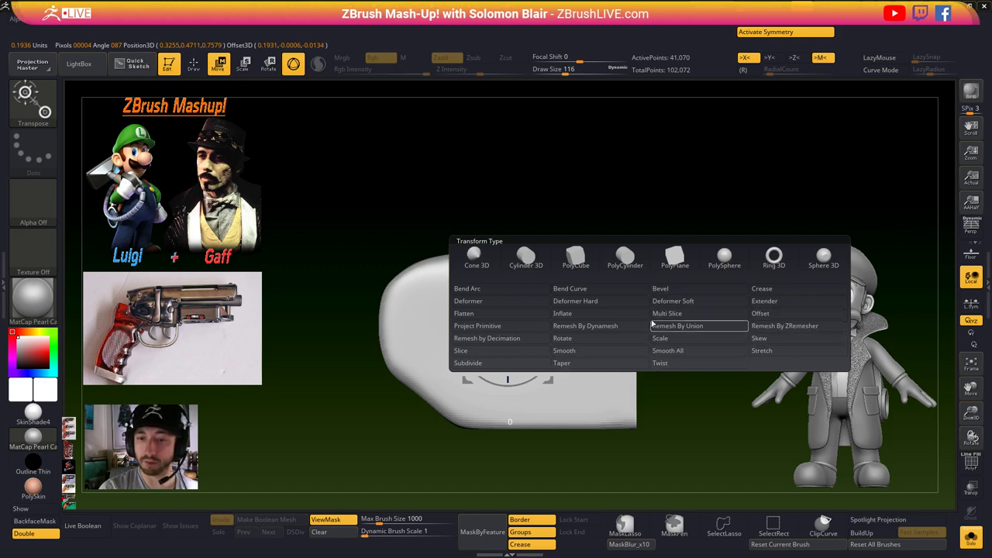
pyautogui.click(585, 319)
pyautogui.moveTo(534, 386); pyautogui.dragTo(573, 431, button='right')
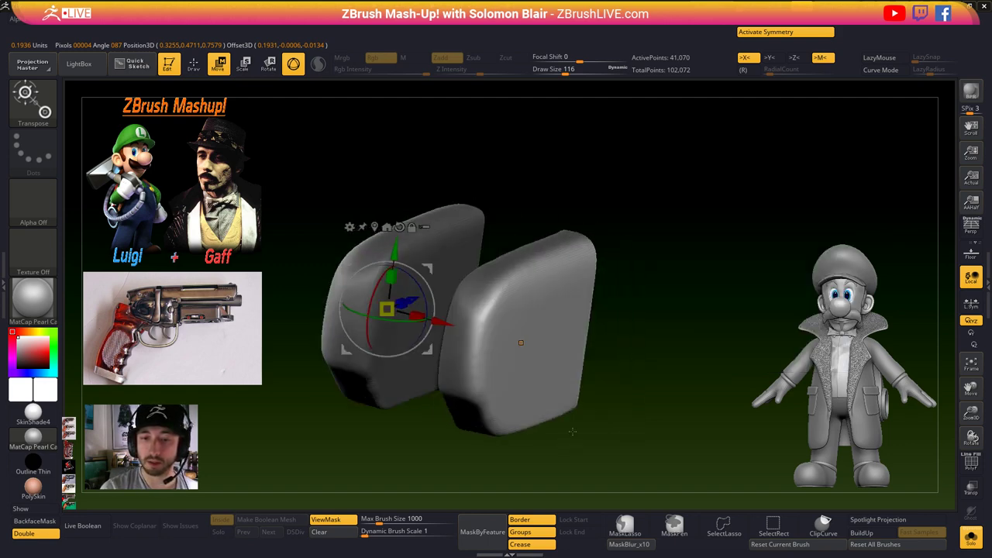
# - Turn off symmetry and swell the side panel's unmasked outer face with the Inflate deformer
pyautogui.click(508, 260)
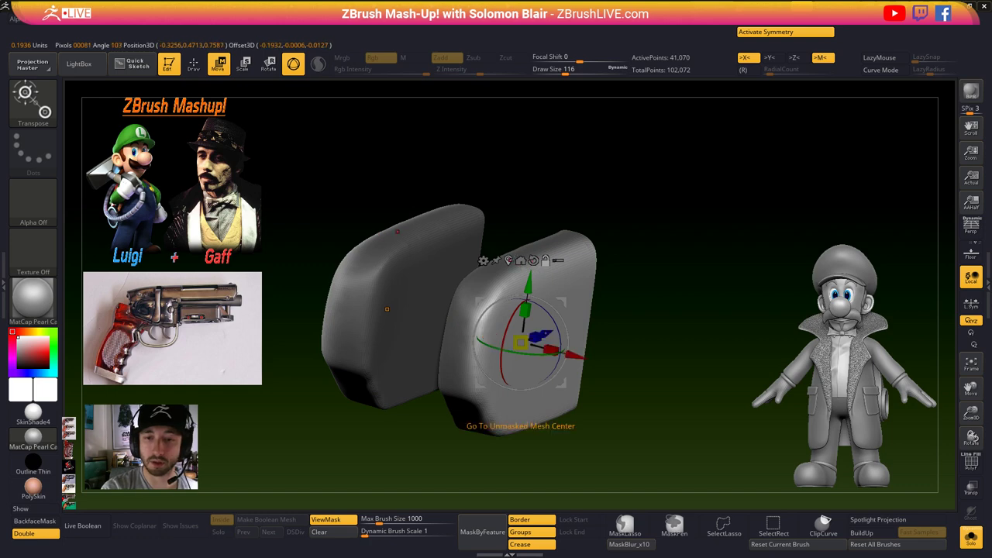
pyautogui.press('x')
pyautogui.click(506, 262)
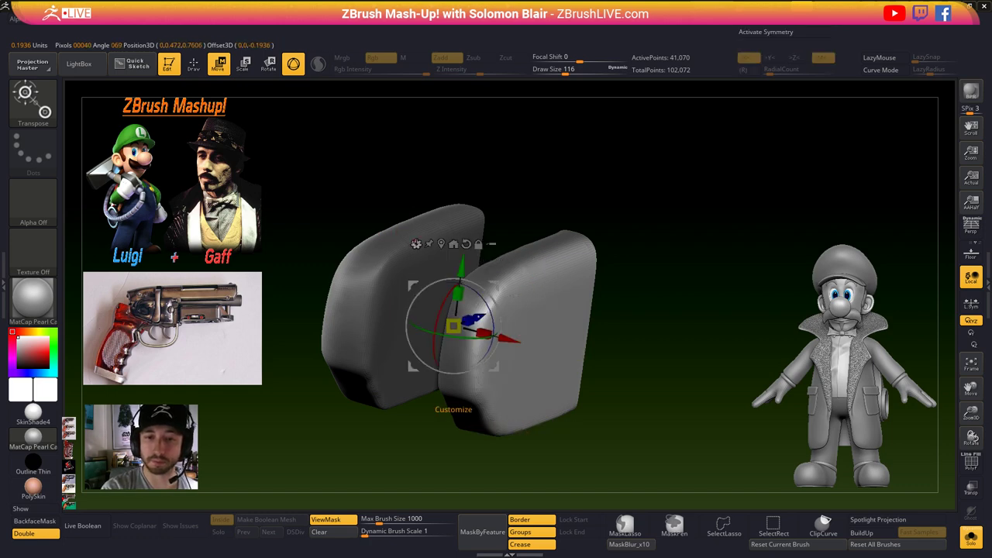
pyautogui.click(416, 244)
pyautogui.click(531, 300)
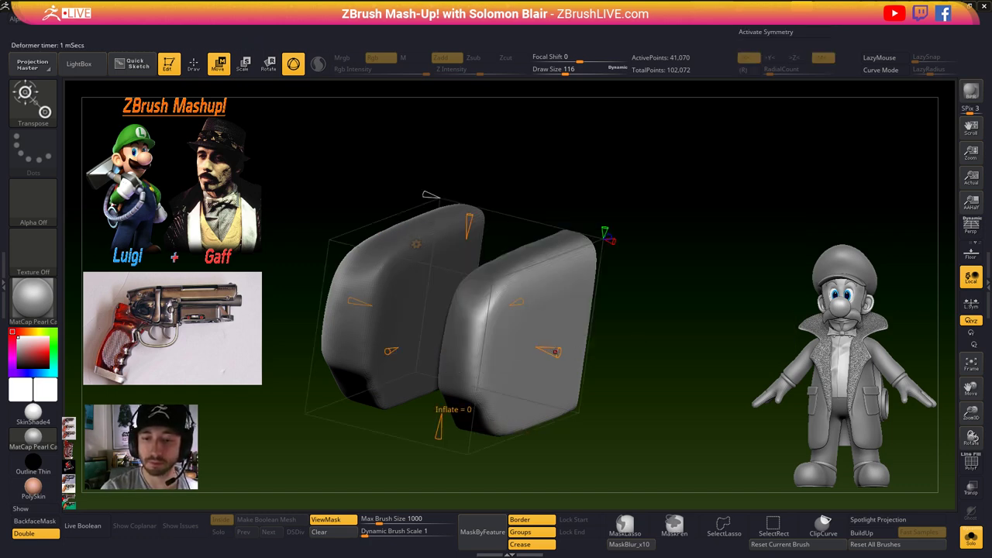
pyautogui.moveTo(561, 353); pyautogui.dragTo(567, 356)
pyautogui.moveTo(573, 355)
pyautogui.keyDown('shift'); pyautogui.mouseDown(button='right')
pyautogui.moveTo(611, 335)
pyautogui.moveTo(650, 346)
pyautogui.moveTo(586, 359)
pyautogui.mouseUp(button='right'); pyautogui.keyUp('shift')
pyautogui.press('w')
# - Isolate the inflated panel half with a mask, scale it down slightly from its centre with the gizmo, and clear the mask
pyautogui.click(421, 262)
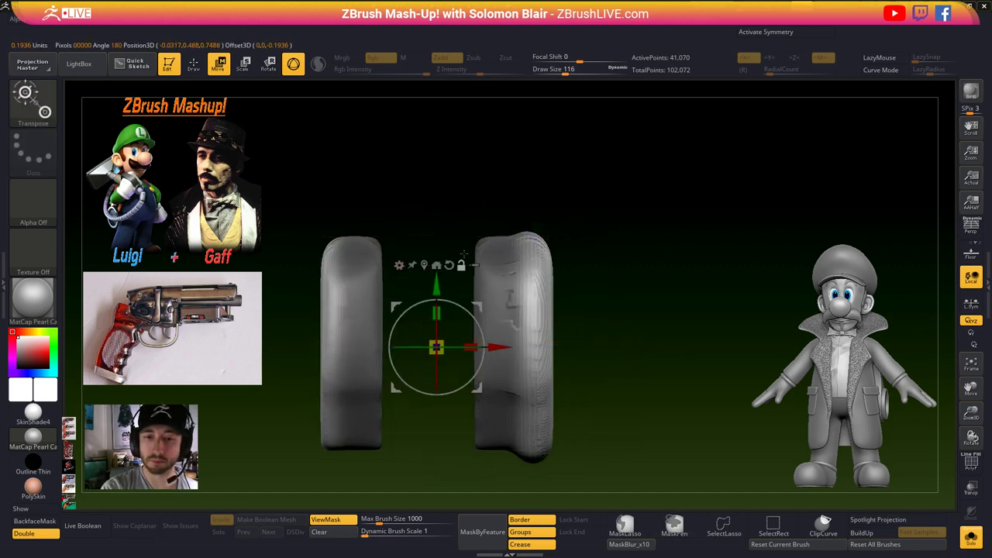
pyautogui.keyDown('ctrl'); pyautogui.click(506, 332); pyautogui.keyUp('ctrl')
pyautogui.click(424, 265)
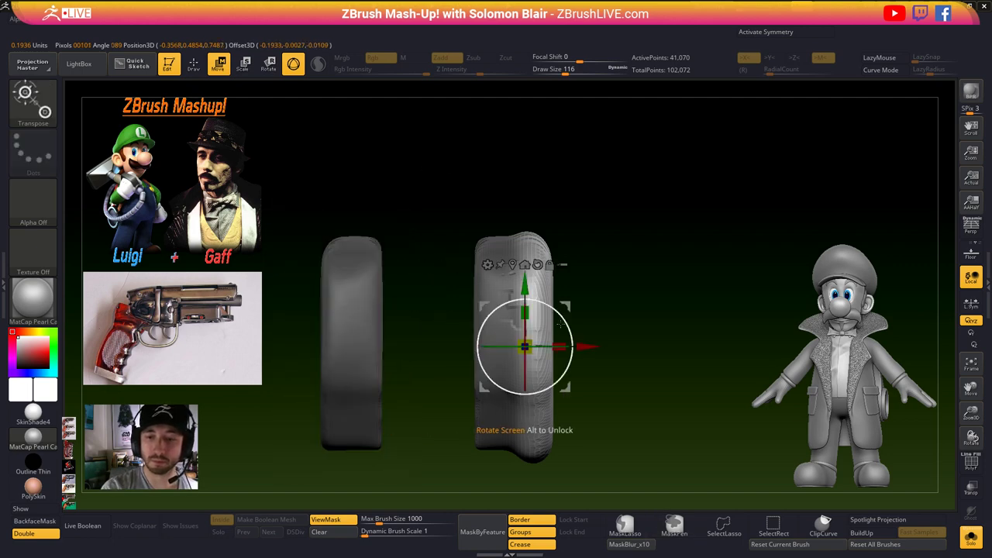
pyautogui.moveTo(525, 346); pyautogui.dragTo(513, 350)
pyautogui.press('q')
pyautogui.moveTo(589, 334)
pyautogui.mouseDown(button='right')
pyautogui.moveTo(569, 365)
pyautogui.moveTo(604, 355)
pyautogui.mouseUp(button='right')
pyautogui.keyDown('ctrl'); pyautogui.moveTo(650, 347); pyautogui.dragTo(665, 329); pyautogui.keyUp('ctrl')
pyautogui.moveTo(665, 328); pyautogui.dragTo(645, 350, button='right')
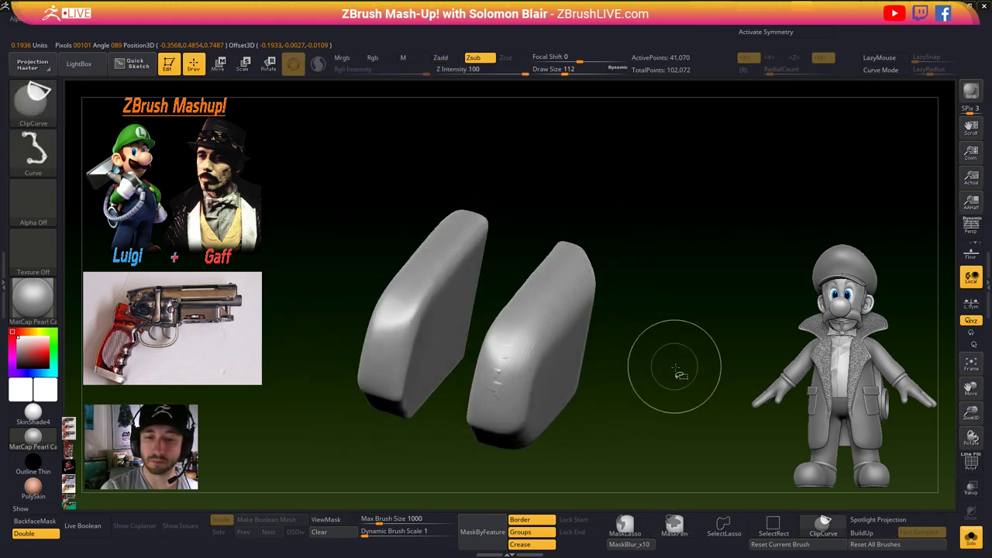
# - Turn X symmetry back on and show the panel from the side with the Move brush at draw size 207
pyautogui.press('w')
pyautogui.click(504, 285)
pyautogui.press('q')
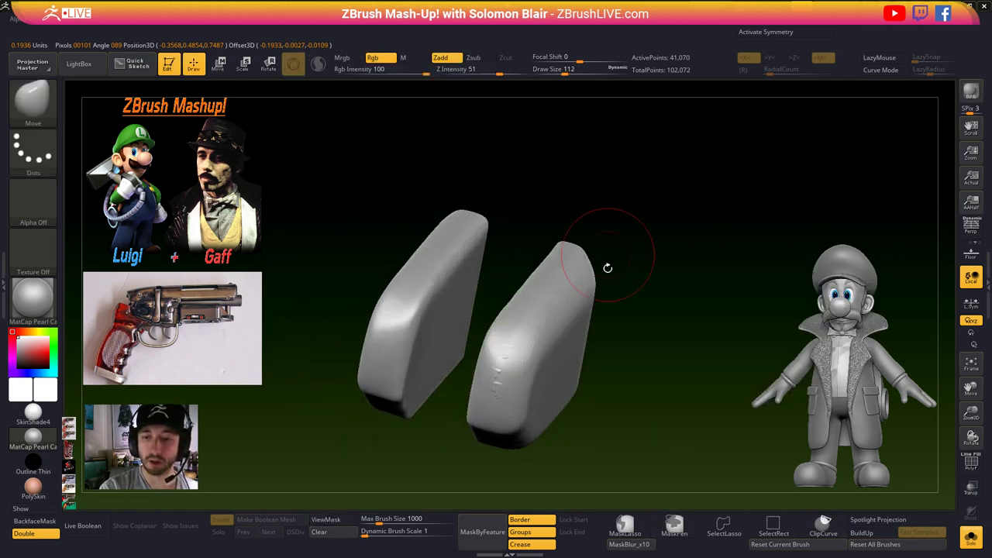
pyautogui.moveTo(643, 377)
pyautogui.mouseDown()
pyautogui.moveTo(476, 387)
pyautogui.moveTo(486, 361)
pyautogui.mouseUp()
pyautogui.press('x')
pyautogui.moveTo(485, 361)
pyautogui.mouseDown(button='right')
pyautogui.moveTo(507, 367)
pyautogui.moveTo(479, 288)
pyautogui.mouseUp(button='right')
pyautogui.press(']')
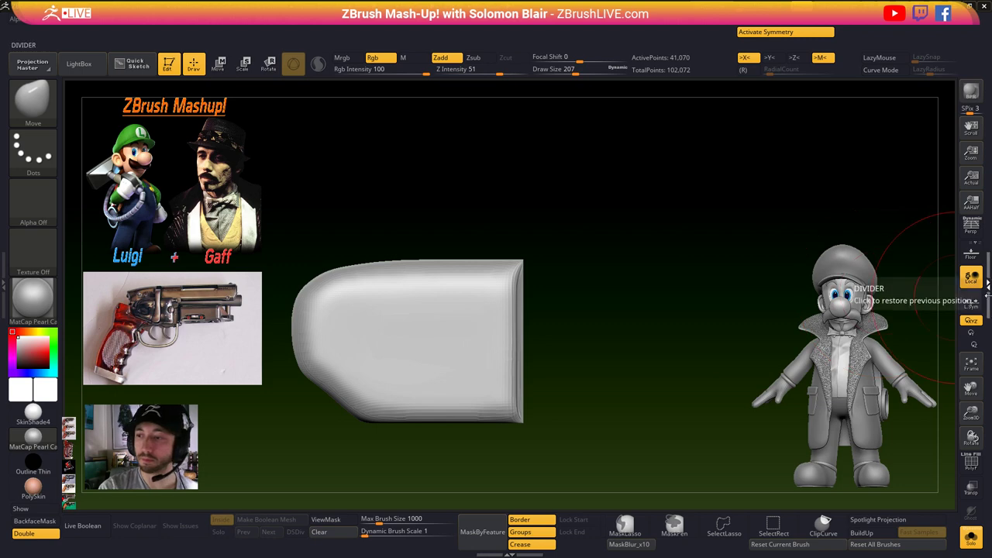
pyautogui.click(986, 295)
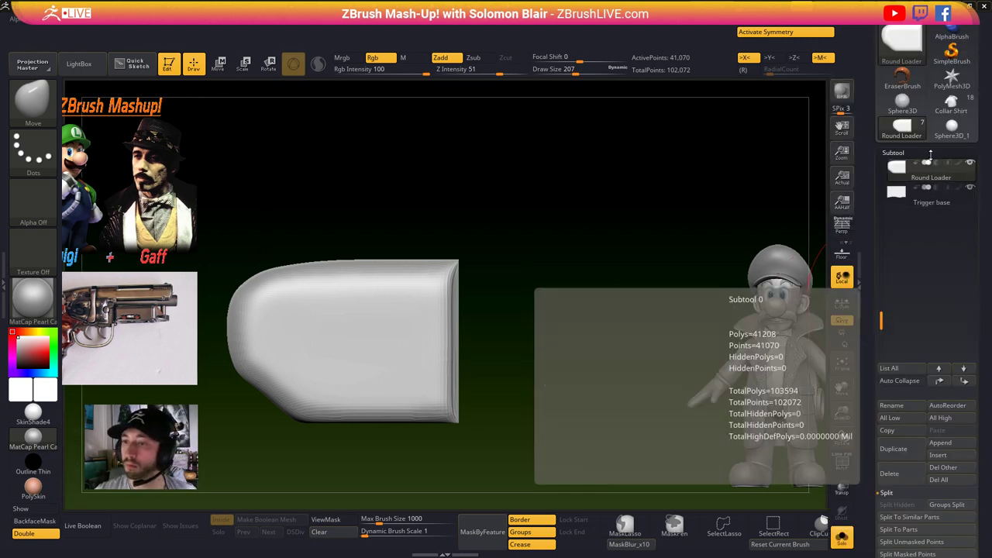
pyautogui.click(930, 152)
pyautogui.click(899, 165)
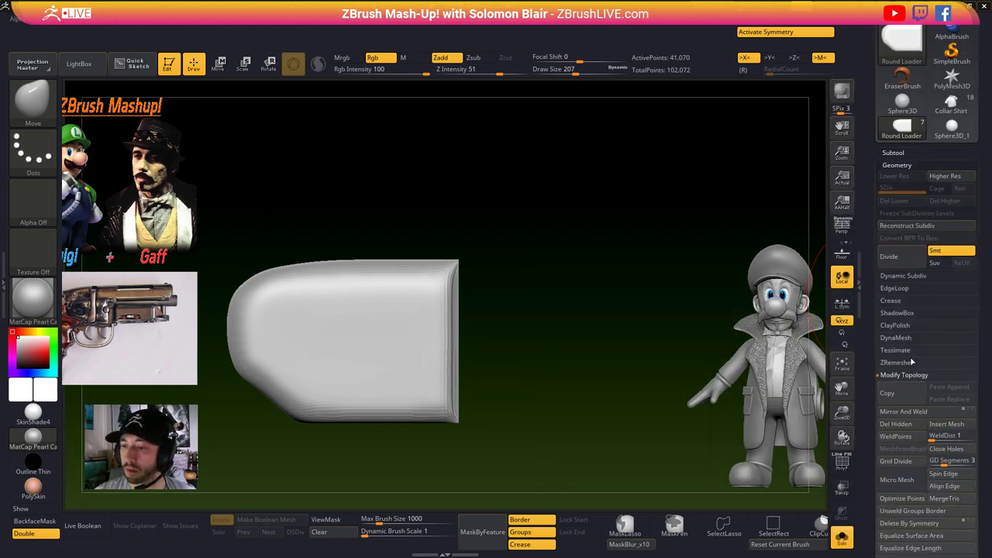
pyautogui.click(910, 166)
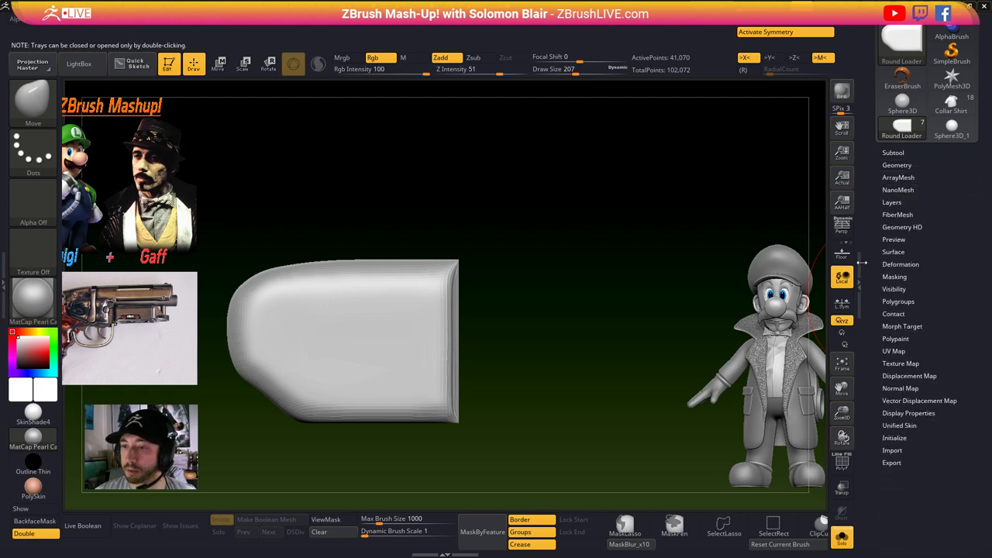
pyautogui.doubleClick(862, 264)
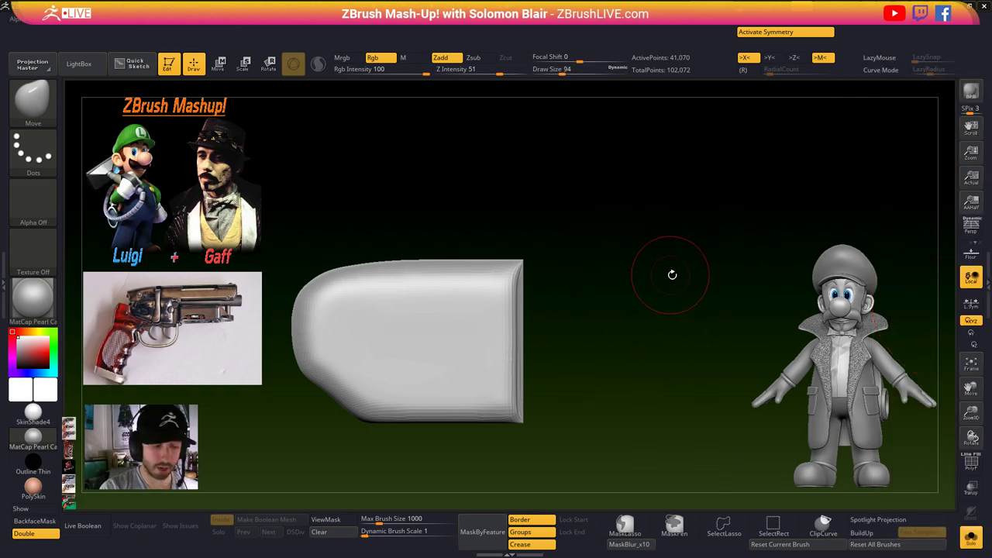
# - Set the DynaMesh resolution to 312 and remesh the side panel
pyautogui.press('space')
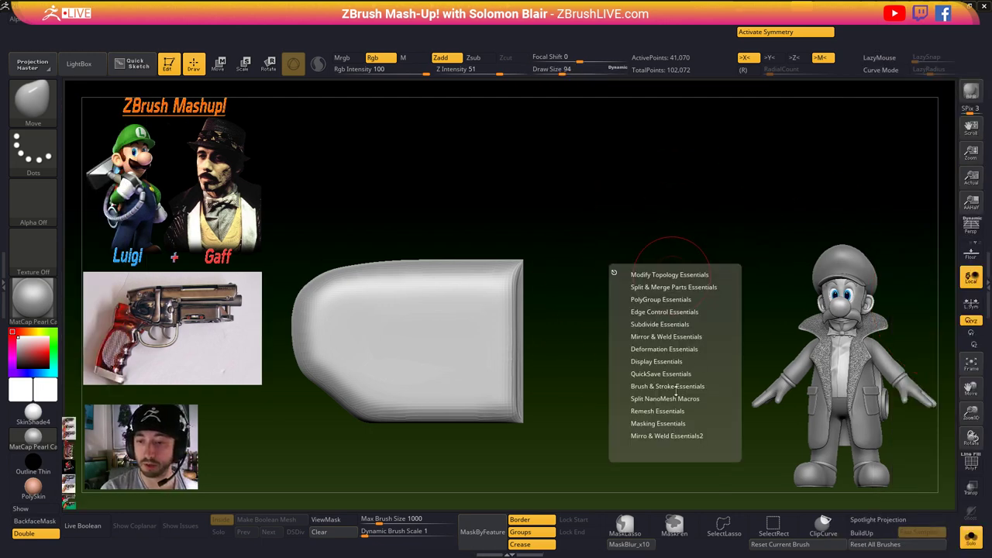
pyautogui.click(658, 410)
pyautogui.scroll(-2, 643, 399)
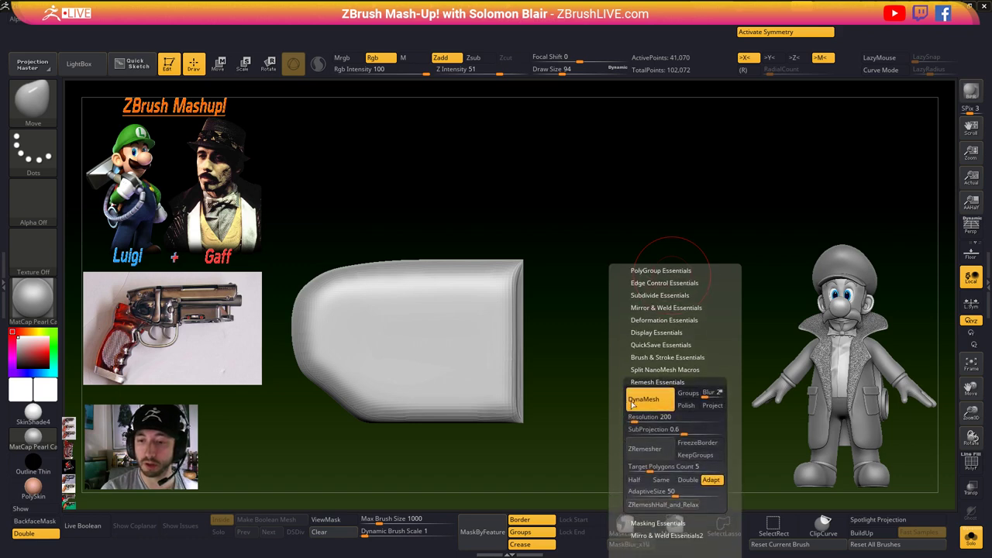
pyautogui.moveTo(634, 419); pyautogui.dragTo(637, 421)
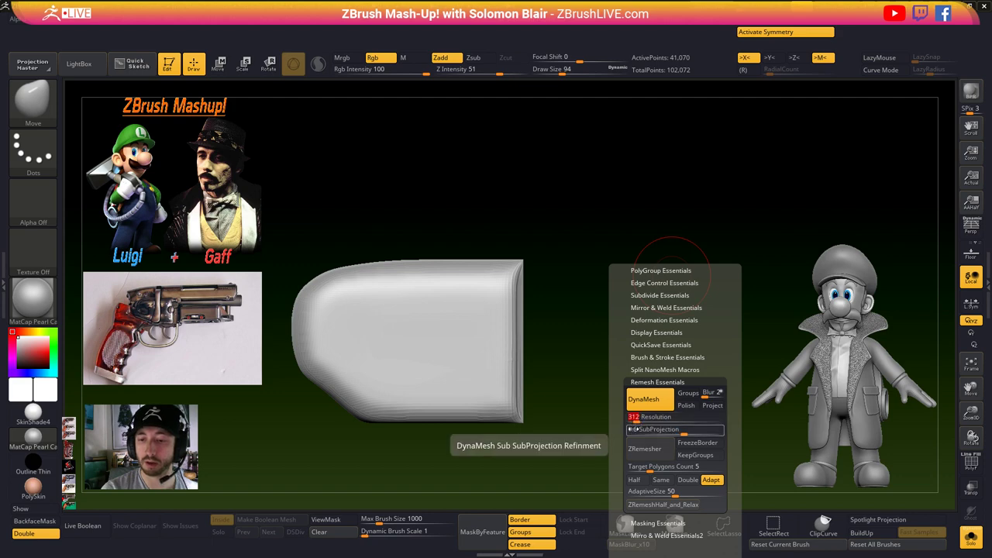
pyautogui.keyDown('ctrl'); pyautogui.moveTo(576, 345); pyautogui.dragTo(583, 445); pyautogui.keyUp('ctrl')
# - Trim the lip along the side panel's front edge straight with ClipCurve
pyautogui.moveTo(566, 359)
pyautogui.mouseDown()
pyautogui.moveTo(618, 377)
pyautogui.moveTo(593, 357)
pyautogui.mouseUp()
pyautogui.press('s')
pyautogui.moveTo(564, 343)
pyautogui.mouseDown()
pyautogui.moveTo(615, 315)
pyautogui.moveTo(633, 338)
pyautogui.moveTo(588, 327)
pyautogui.mouseUp()
pyautogui.press('s')
pyautogui.hotkey('ctrl', 'shift')
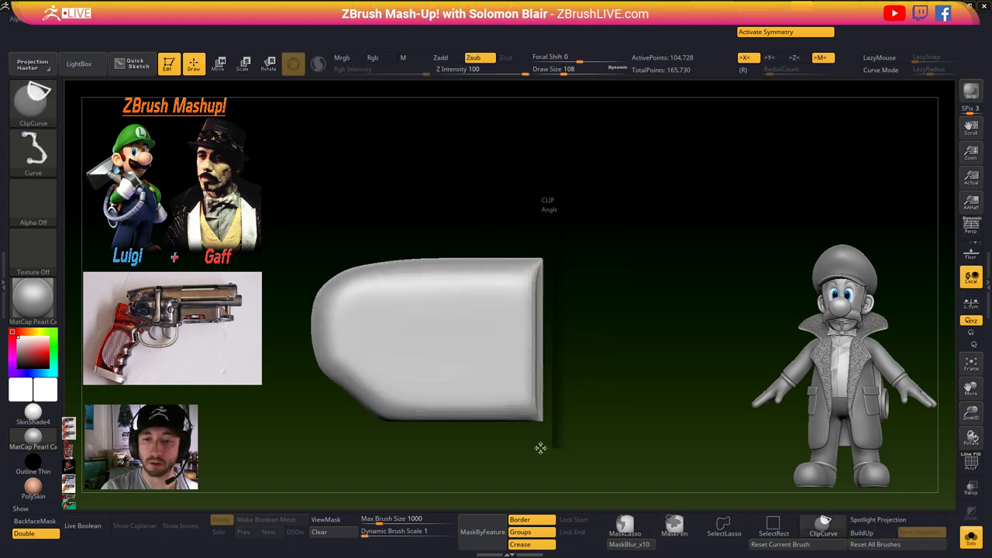
pyautogui.moveTo(540, 448)
pyautogui.keyDown('ctrl'); pyautogui.keyDown('shift'); pyautogui.mouseDown()
pyautogui.moveTo(525, 442)
pyautogui.moveTo(540, 424)
pyautogui.mouseUp(); pyautogui.keyUp('shift'); pyautogui.keyUp('ctrl')
pyautogui.keyDown('shift'); pyautogui.moveTo(556, 354); pyautogui.dragTo(560, 329); pyautogui.keyUp('shift')
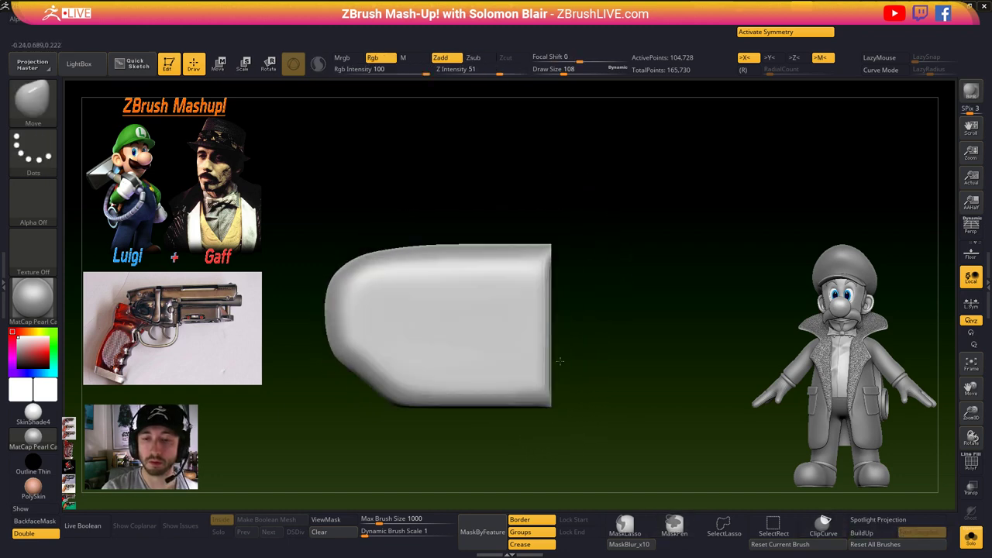
# - Turn off X symmetry and start the gizmo's Smooth deformer on the side panel
pyautogui.press(']')
pyautogui.press('space')
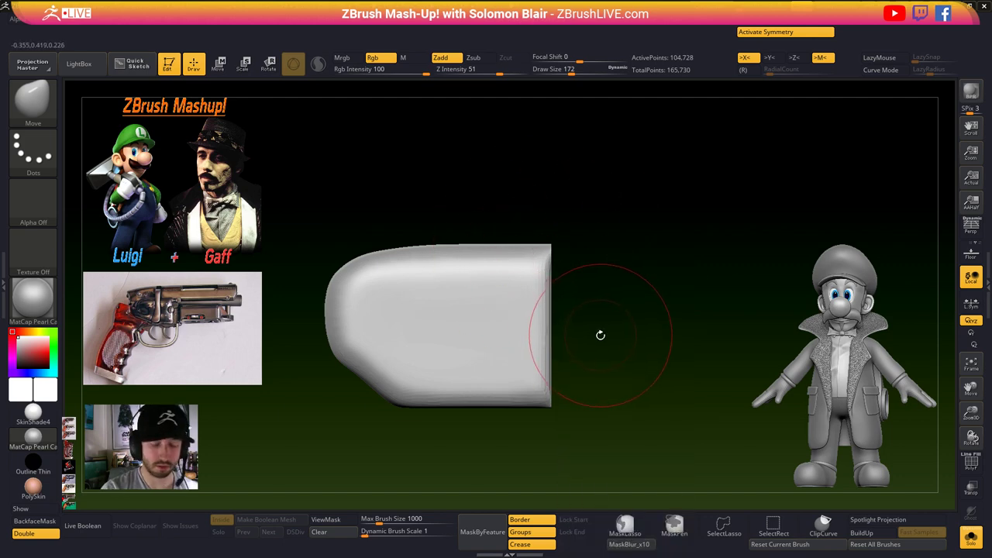
pyautogui.press('w')
pyautogui.click(405, 248)
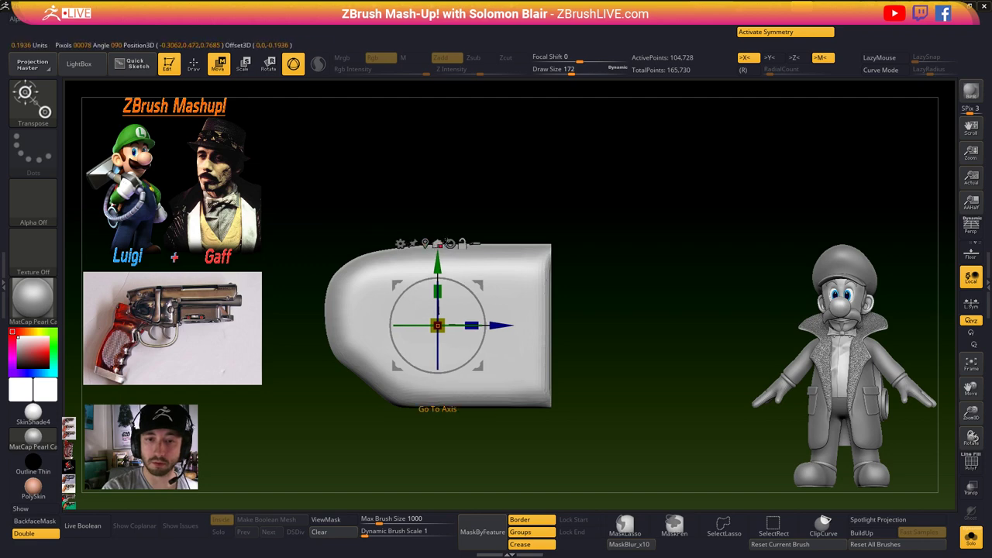
pyautogui.press('x')
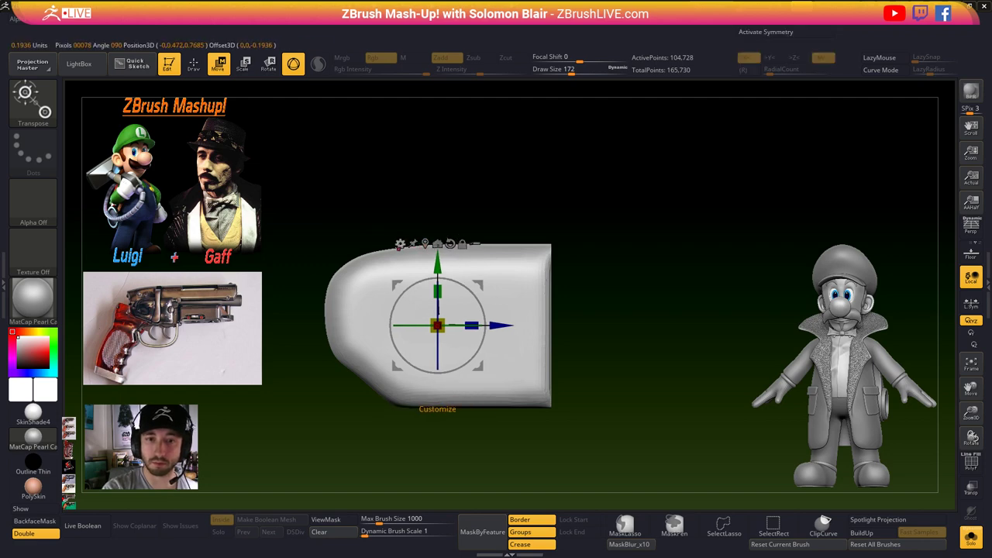
pyautogui.click(400, 245)
pyautogui.click(512, 340)
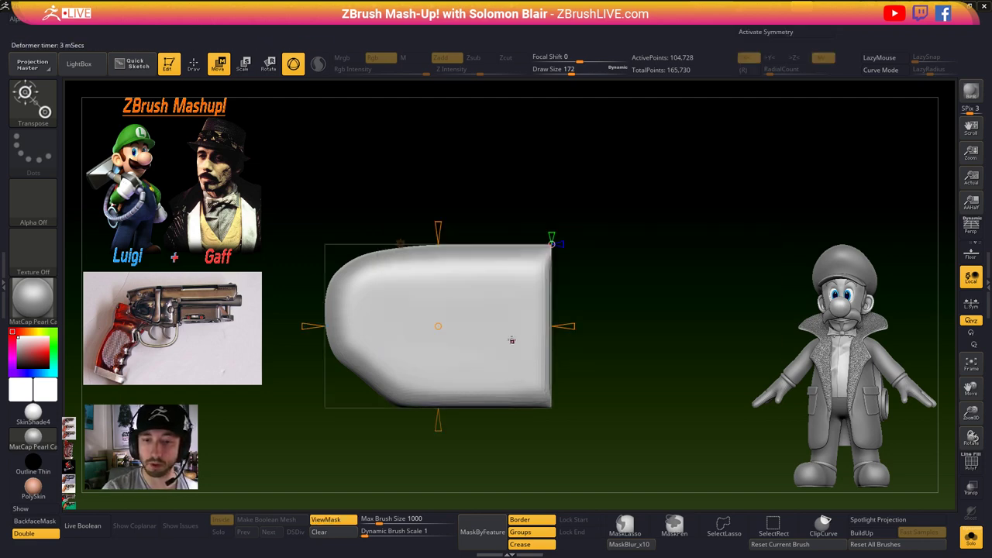
# - Smooth the side panel towards its front edge with the deformer's front handle and accept the deformation
pyautogui.moveTo(490, 350); pyautogui.dragTo(529, 347, button='right')
pyautogui.moveTo(612, 330); pyautogui.dragTo(696, 331)
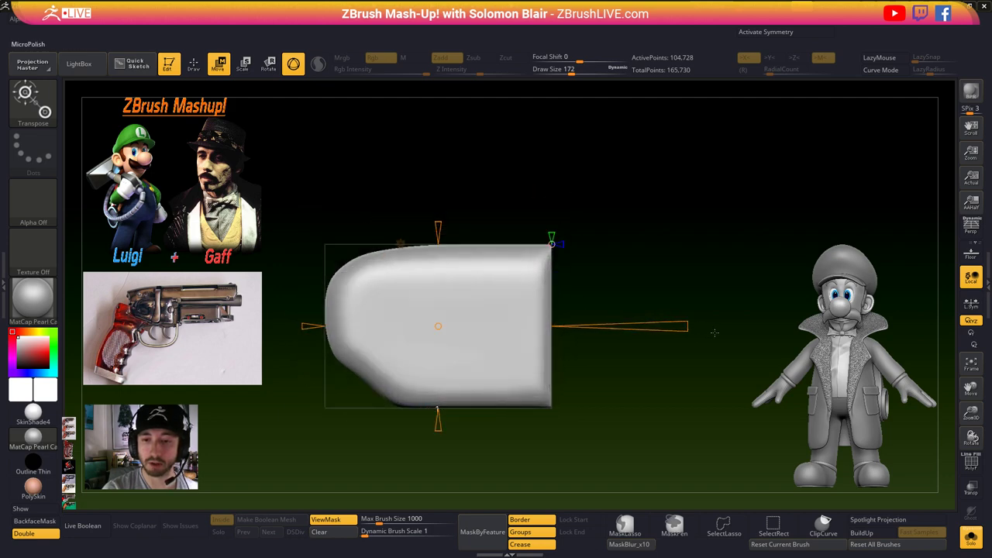
pyautogui.moveTo(698, 341); pyautogui.dragTo(631, 370, button='right')
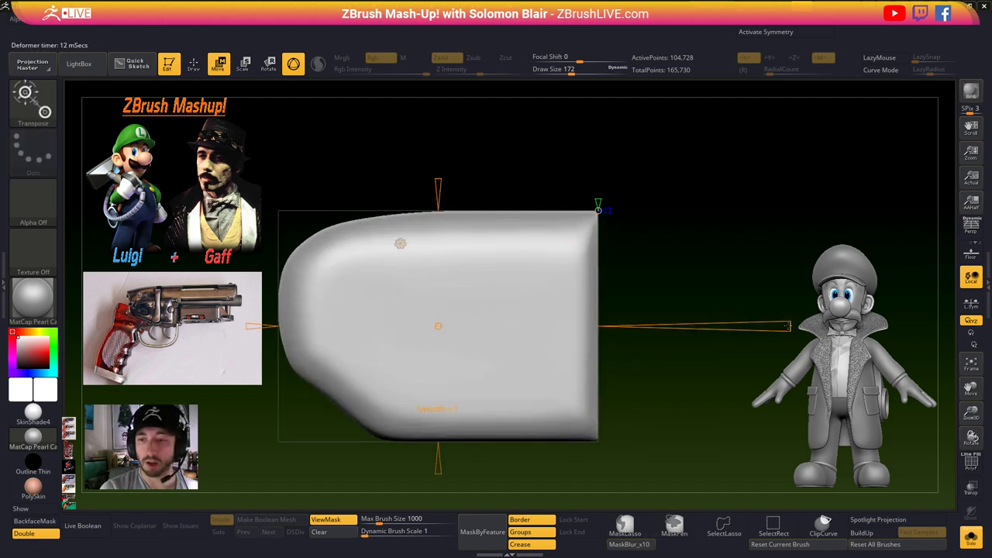
pyautogui.hotkey('ctrl', 'z')
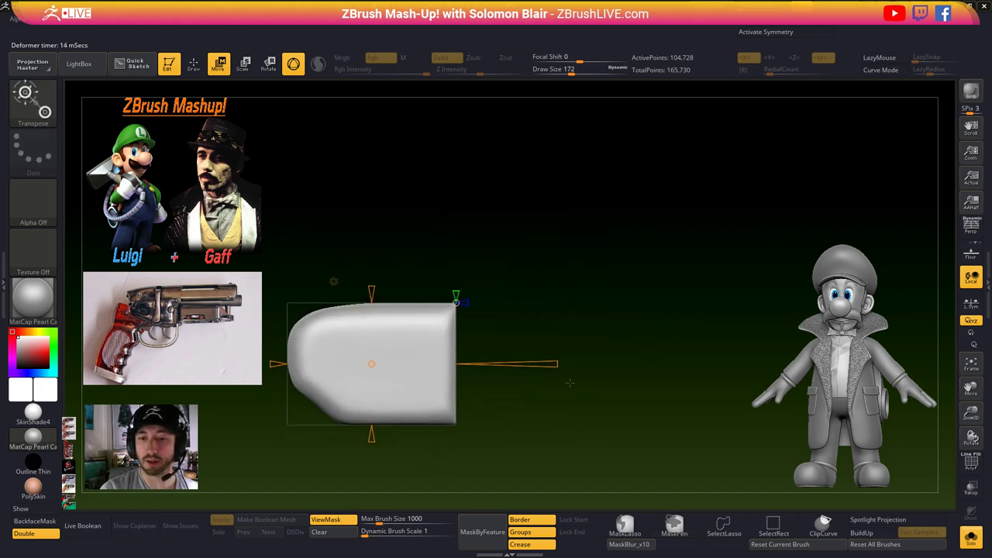
pyautogui.moveTo(557, 364); pyautogui.dragTo(662, 360)
pyautogui.keyDown('ctrl'); pyautogui.moveTo(567, 337); pyautogui.dragTo(488, 348, button='right'); pyautogui.keyUp('ctrl')
pyautogui.keyDown('ctrl'); pyautogui.moveTo(488, 348); pyautogui.dragTo(541, 393, button='right'); pyautogui.keyUp('ctrl')
pyautogui.keyDown('alt'); pyautogui.moveTo(447, 359); pyautogui.dragTo(479, 359, button='right'); pyautogui.keyUp('alt')
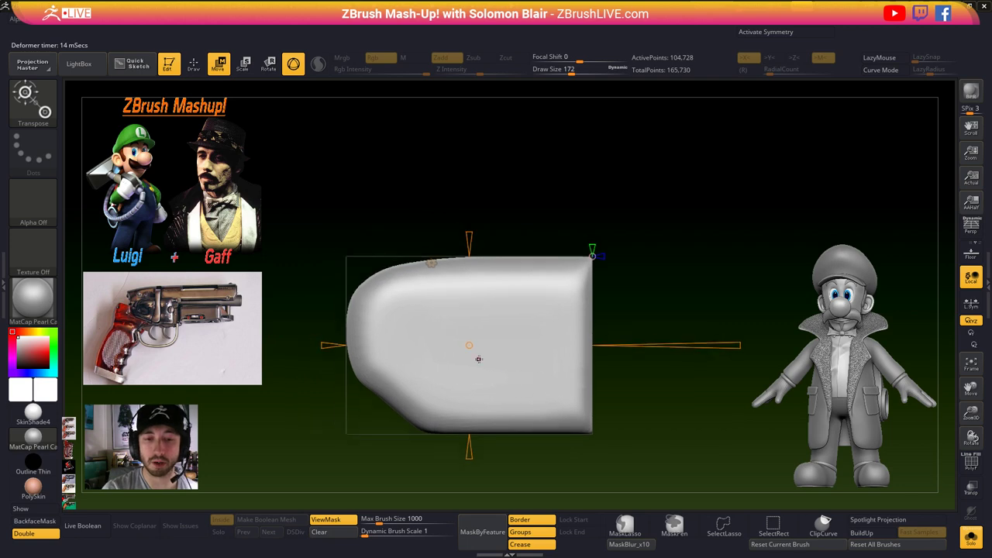
pyautogui.press('q')
pyautogui.press(']')
pyautogui.press(']')
pyautogui.moveTo(411, 266); pyautogui.dragTo(406, 263)
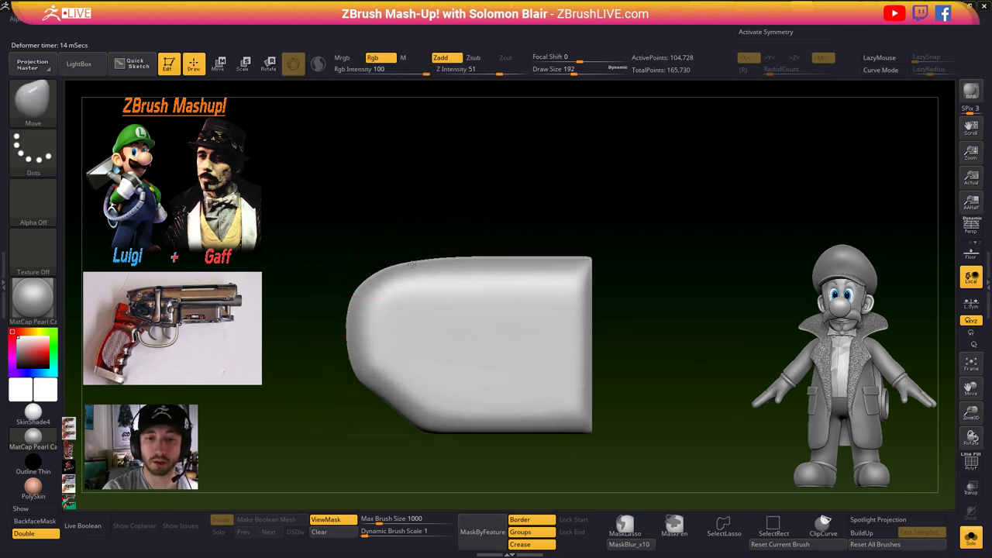
pyautogui.press('w')
pyautogui.click(433, 264)
pyautogui.click(609, 266)
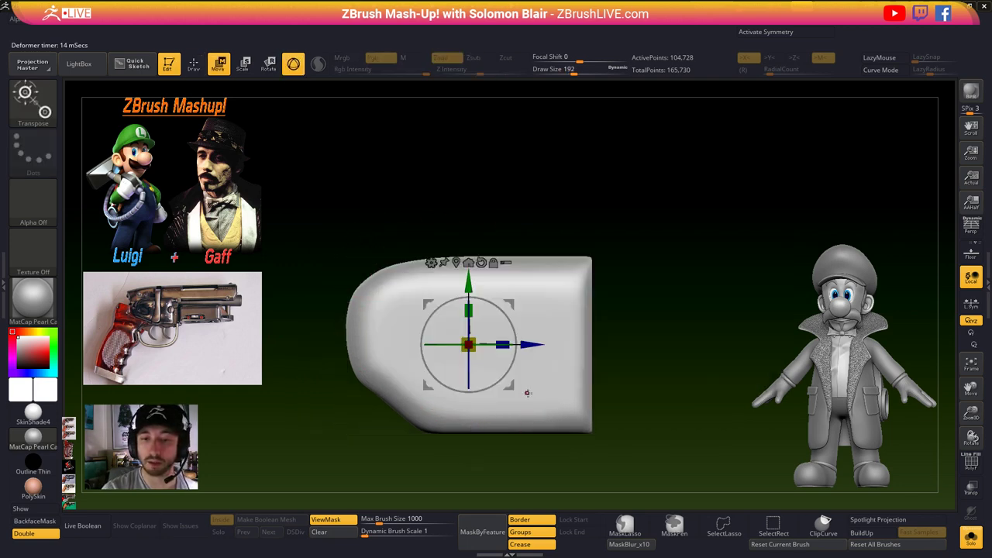
# - Show the whole gun again and trim the side panel's lower rear corner to a straight diagonal with ClipCurve
pyautogui.press('q')
pyautogui.keyDown('alt'); pyautogui.moveTo(542, 341); pyautogui.dragTo(485, 342, button='right'); pyautogui.keyUp('alt')
pyautogui.hotkey('alt', 's')
pyautogui.press('s')
pyautogui.press('s')
pyautogui.moveTo(475, 357); pyautogui.dragTo(481, 361)
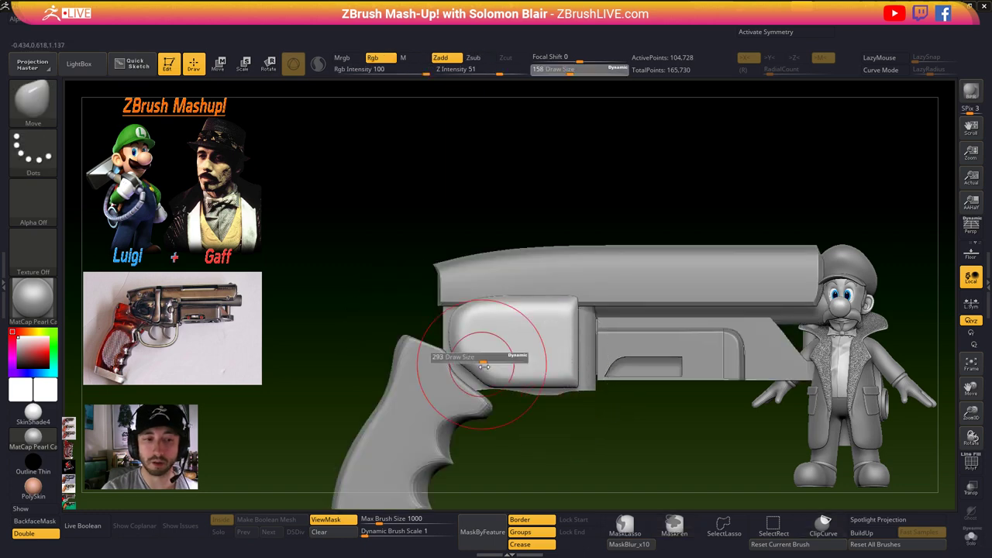
pyautogui.keyDown('ctrl'); pyautogui.moveTo(486, 368); pyautogui.dragTo(511, 391, button='right'); pyautogui.keyUp('ctrl')
pyautogui.press('s')
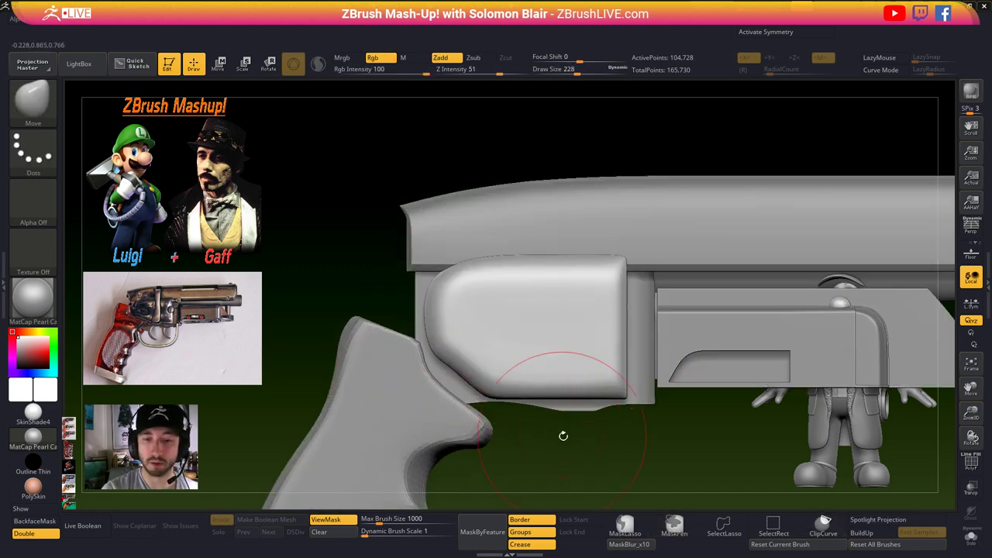
pyautogui.press('s')
pyautogui.moveTo(538, 435); pyautogui.dragTo(530, 434)
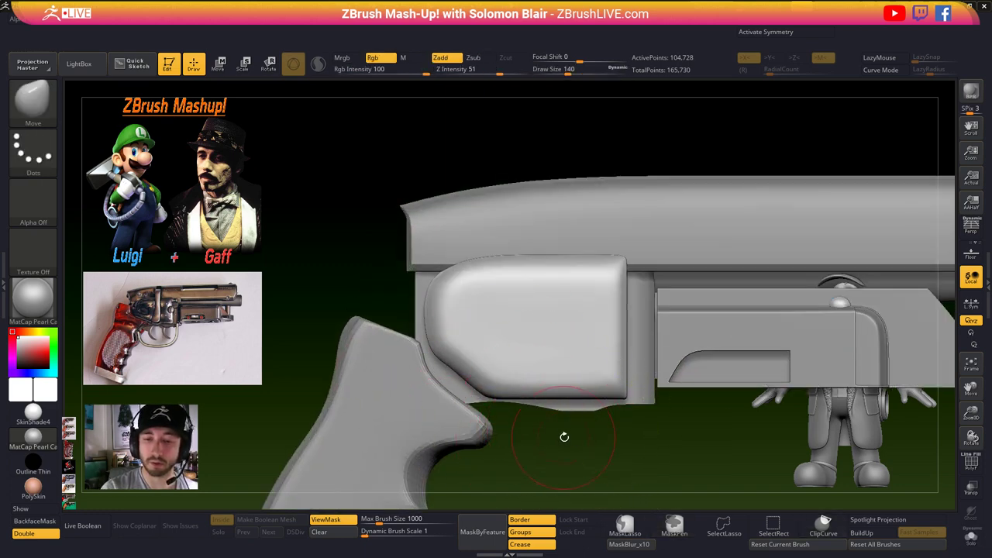
pyautogui.moveTo(612, 435)
pyautogui.keyDown('ctrl'); pyautogui.keyDown('shift'); pyautogui.mouseDown()
pyautogui.moveTo(412, 344)
pyautogui.moveTo(427, 346)
pyautogui.moveTo(420, 342)
pyautogui.mouseUp(); pyautogui.keyUp('shift'); pyautogui.keyUp('ctrl')
pyautogui.keyDown('ctrl'); pyautogui.moveTo(487, 350); pyautogui.dragTo(534, 409, button='right'); pyautogui.keyUp('ctrl')
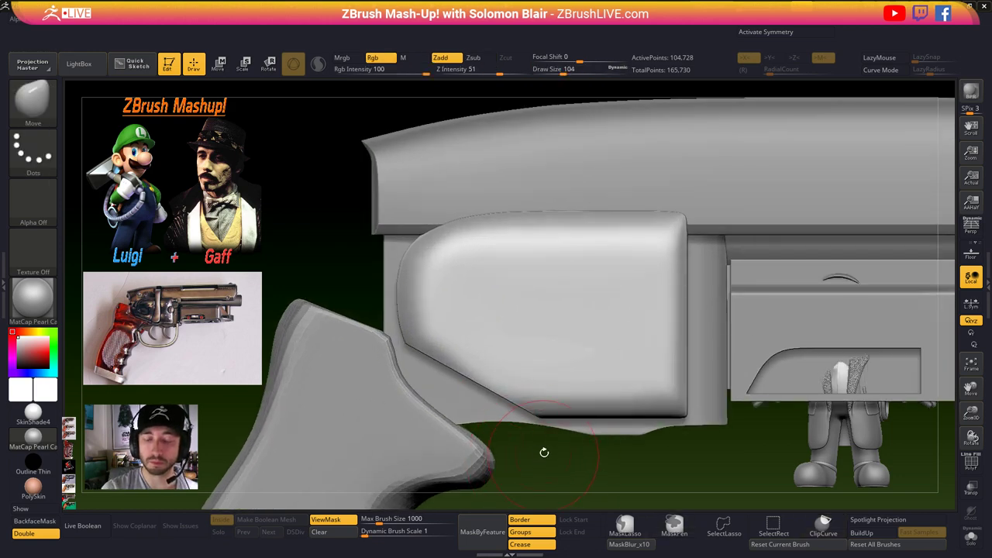
# - Align the gizmo with the panel's diagonal lower edge, soften that edge with the Smooth deformer, and accept it
pyautogui.press('w')
pyautogui.keyDown('alt'); pyautogui.moveTo(573, 280); pyautogui.dragTo(566, 375); pyautogui.keyUp('alt')
pyautogui.click(504, 230)
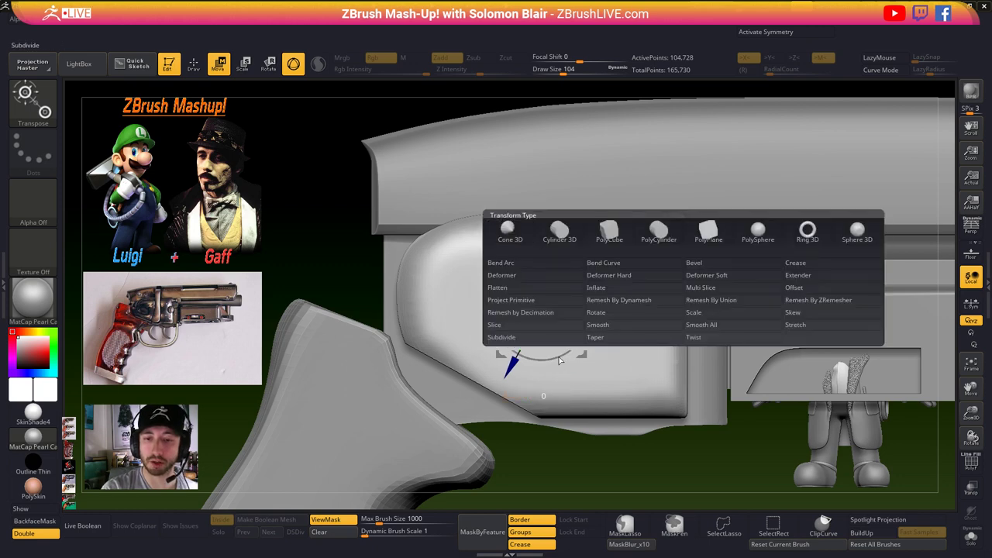
pyautogui.click(633, 326)
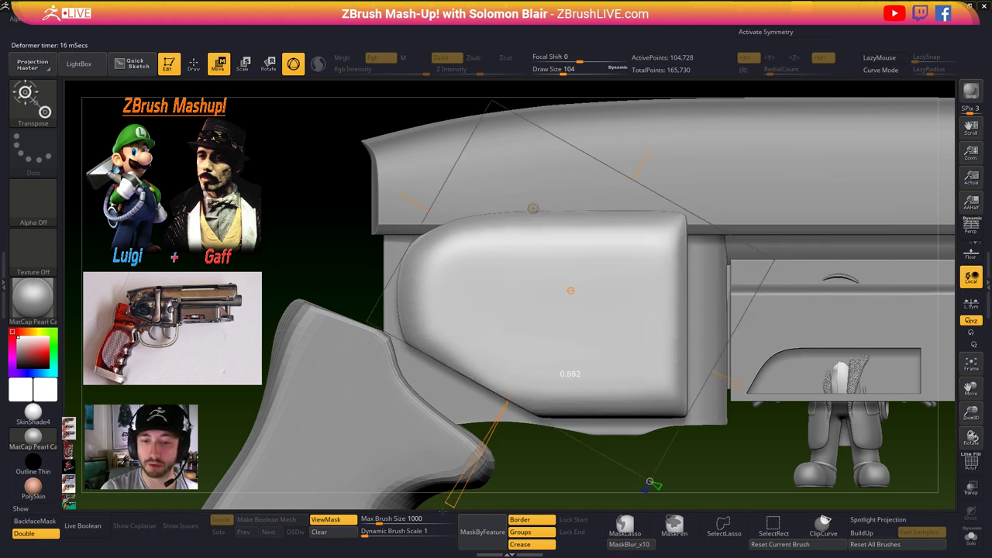
pyautogui.keyDown('alt'); pyautogui.moveTo(431, 507); pyautogui.dragTo(449, 429); pyautogui.keyUp('alt')
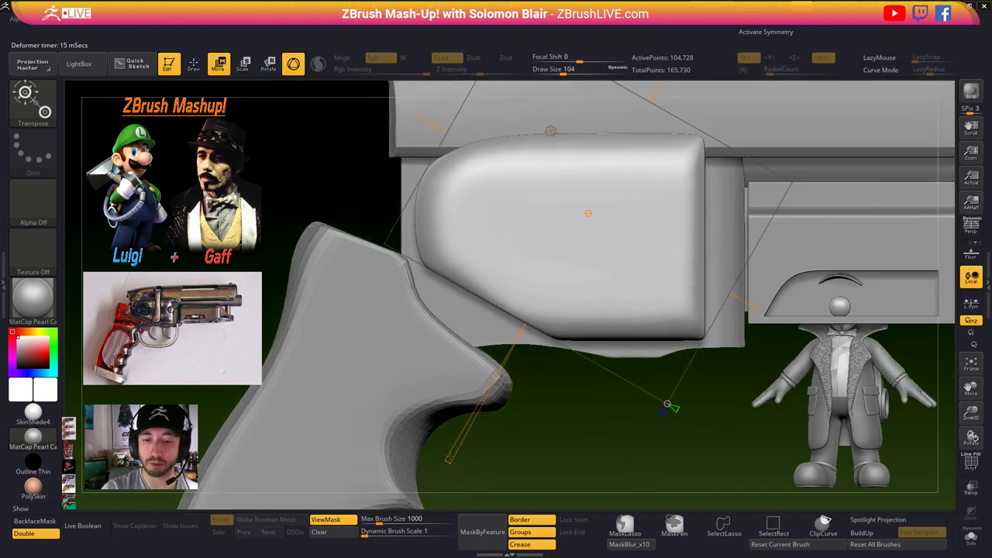
pyautogui.keyDown('alt'); pyautogui.moveTo(428, 486); pyautogui.dragTo(398, 489); pyautogui.keyUp('alt')
pyautogui.click(551, 131)
pyautogui.click(719, 131)
# - Reset the gizmo's orientation on the side panel and turn it again to match the diagonal edge
pyautogui.keyDown('alt'); pyautogui.click(497, 220); pyautogui.keyUp('alt')
pyautogui.moveTo(586, 306); pyautogui.dragTo(532, 296)
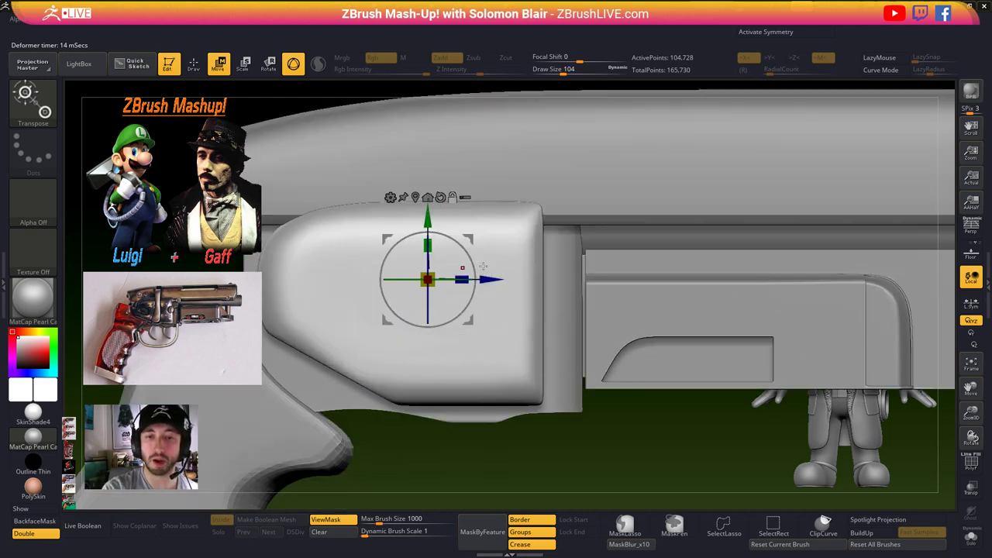
pyautogui.moveTo(447, 236); pyautogui.dragTo(460, 316)
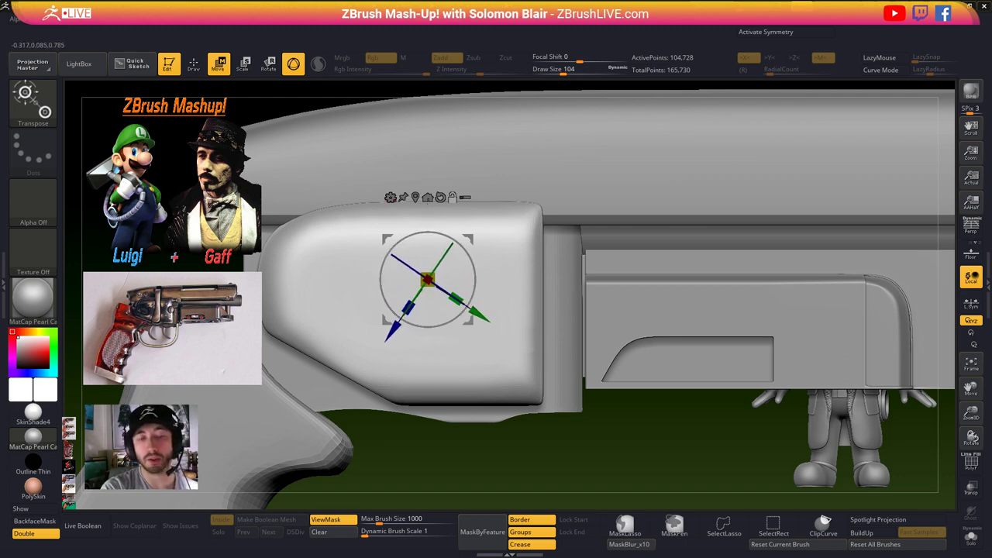
pyautogui.keyDown('ctrl'); pyautogui.moveTo(462, 427); pyautogui.dragTo(479, 284, button='right'); pyautogui.keyUp('ctrl')
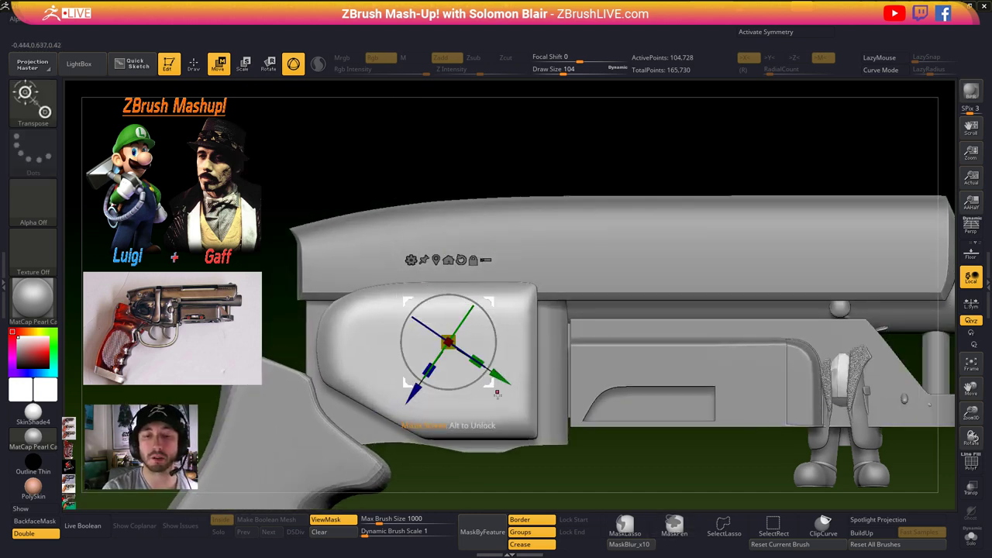
pyautogui.moveTo(470, 429)
pyautogui.keyDown('alt'); pyautogui.mouseDown(button='right')
pyautogui.moveTo(501, 336)
pyautogui.moveTo(516, 343)
pyautogui.moveTo(515, 355)
pyautogui.mouseUp(button='right'); pyautogui.keyUp('alt')
pyautogui.press('q')
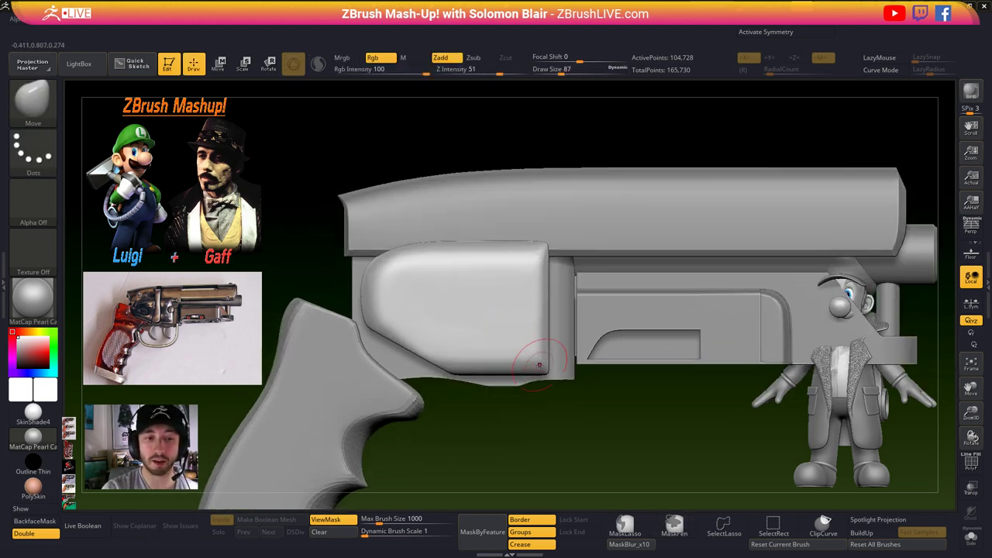
pyautogui.moveTo(556, 430)
pyautogui.keyDown('alt'); pyautogui.mouseDown()
pyautogui.moveTo(502, 422)
pyautogui.moveTo(543, 440)
pyautogui.mouseUp(); pyautogui.keyUp('alt')
pyautogui.press('s')
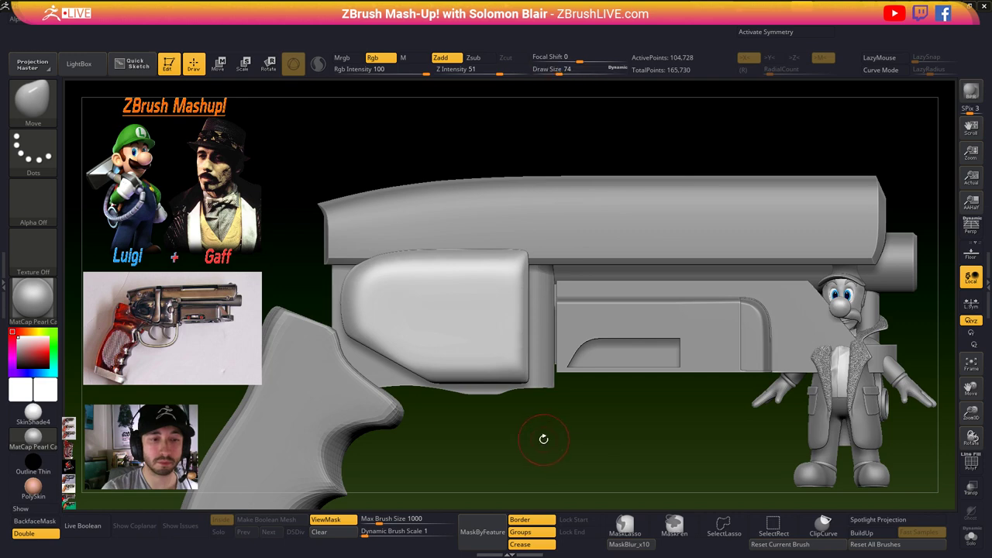
# - Select the Handle subtool and move the grip up against the side panel's diagonal edge
pyautogui.keyDown('alt'); pyautogui.moveTo(412, 421); pyautogui.dragTo(452, 395); pyautogui.keyUp('alt')
pyautogui.keyDown('alt'); pyautogui.click(419, 380); pyautogui.keyUp('alt')
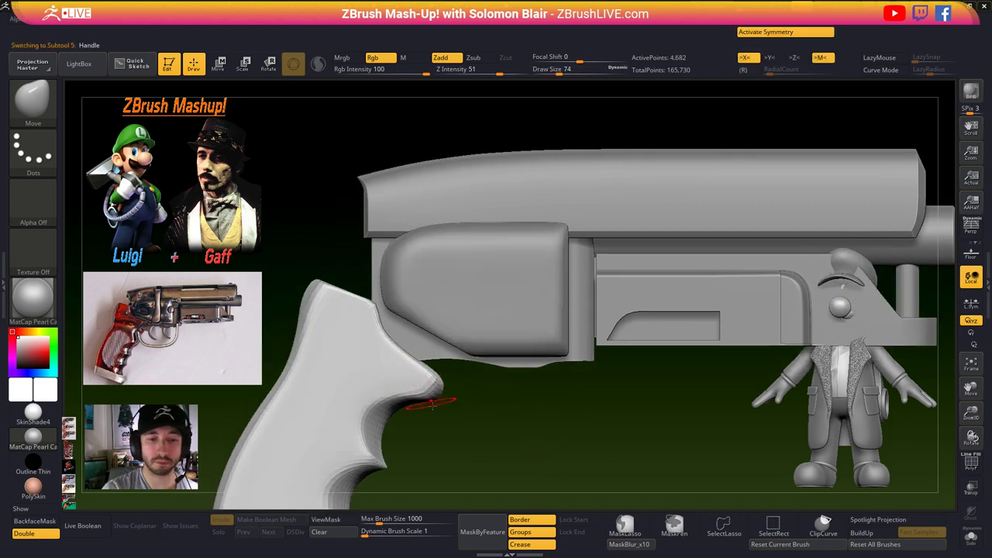
pyautogui.press('w')
pyautogui.moveTo(348, 411); pyautogui.dragTo(363, 387)
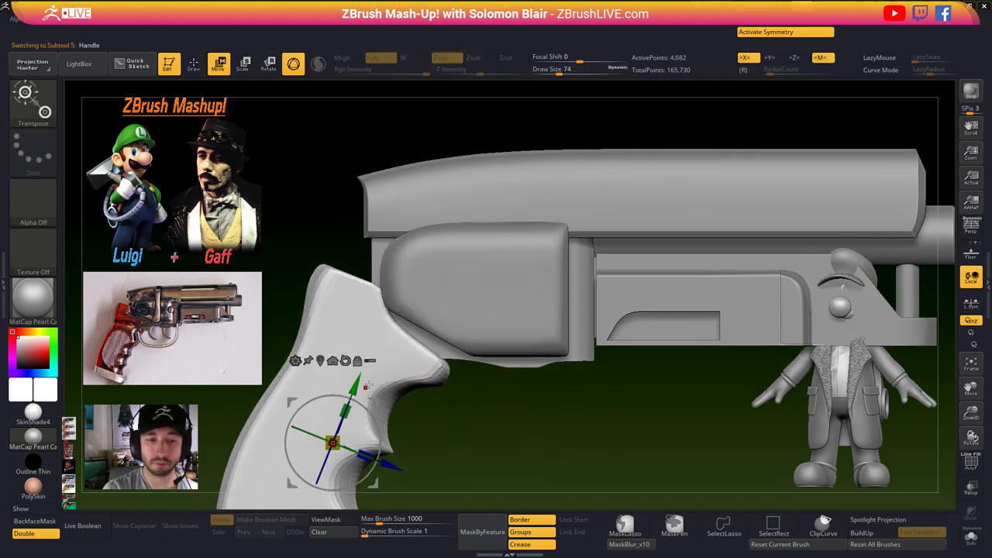
pyautogui.keyDown('alt'); pyautogui.moveTo(415, 425); pyautogui.dragTo(426, 397, button='right'); pyautogui.keyUp('alt')
pyautogui.press('q')
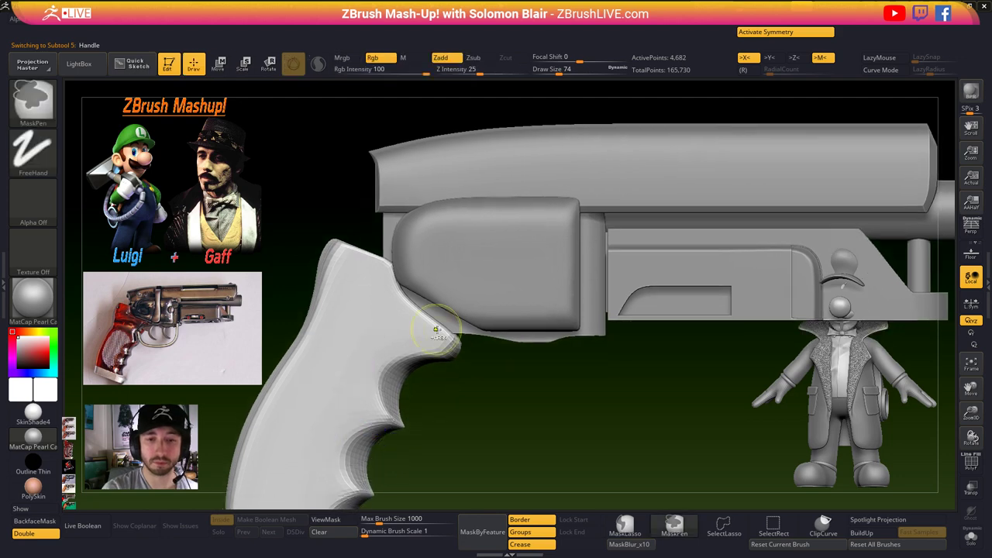
# - Isolate the grip's upper front spur with a MaskLasso mask, inverted and blurred for a soft falloff
pyautogui.keyDown('ctrl'); pyautogui.moveTo(437, 328); pyautogui.dragTo(454, 346, button='right'); pyautogui.keyUp('ctrl')
pyautogui.moveTo(514, 381)
pyautogui.keyDown('ctrl'); pyautogui.mouseDown()
pyautogui.moveTo(458, 388)
pyautogui.moveTo(366, 336)
pyautogui.moveTo(367, 253)
pyautogui.mouseUp(); pyautogui.keyUp('ctrl')
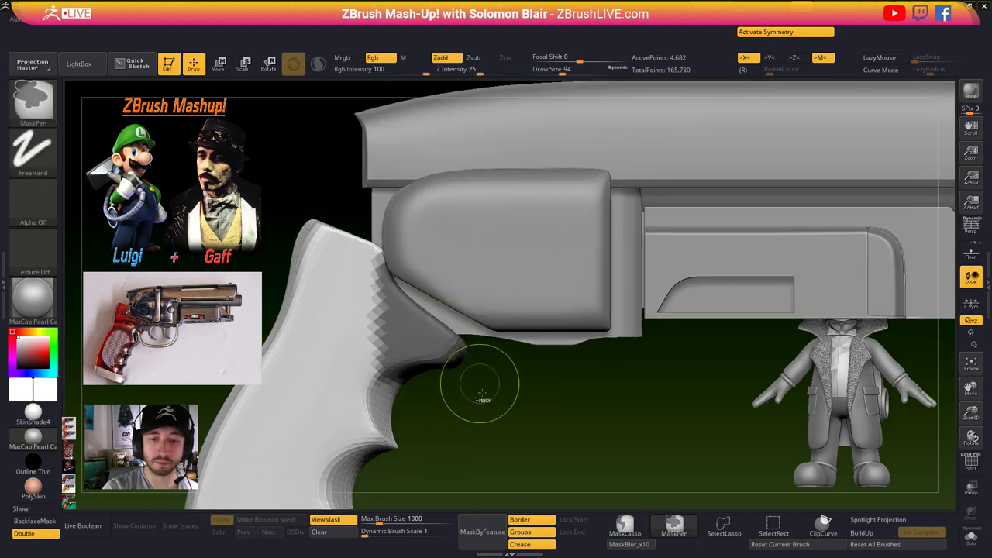
pyautogui.hotkey('ctrl', 'z')
pyautogui.click(628, 525)
pyautogui.moveTo(542, 407)
pyautogui.keyDown('ctrl'); pyautogui.mouseDown()
pyautogui.moveTo(361, 327)
pyautogui.moveTo(525, 309)
pyautogui.mouseUp(); pyautogui.keyUp('ctrl')
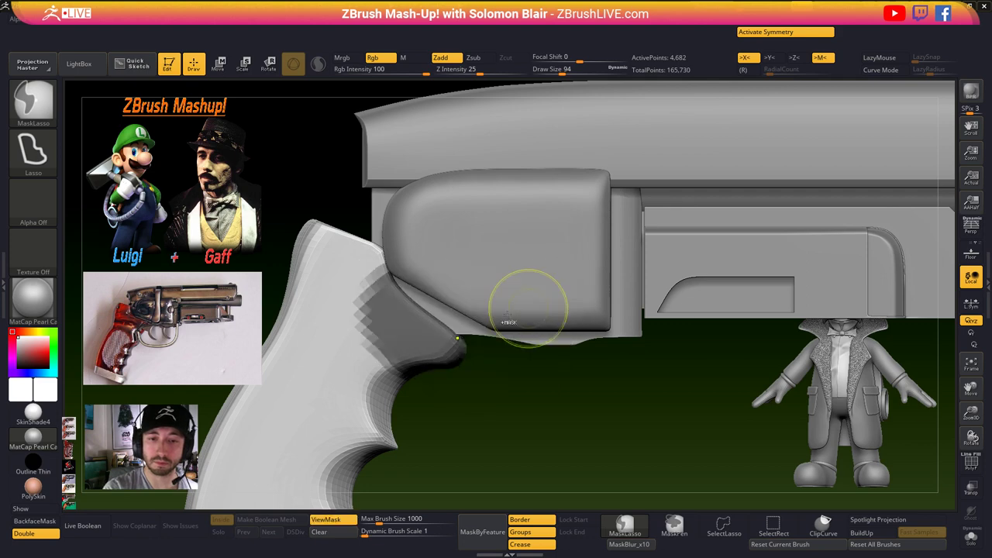
pyautogui.keyDown('ctrl'); pyautogui.click(431, 342); pyautogui.keyUp('ctrl')
pyautogui.keyDown('ctrl'); pyautogui.click(438, 379); pyautogui.keyUp('ctrl')
pyautogui.keyDown('ctrl'); pyautogui.click(368, 328); pyautogui.keyUp('ctrl')
# - Extend the unmasked spur forward along the panel's diagonal edge with a transpose line, and clear the mask
pyautogui.press('w')
pyautogui.click(310, 354)
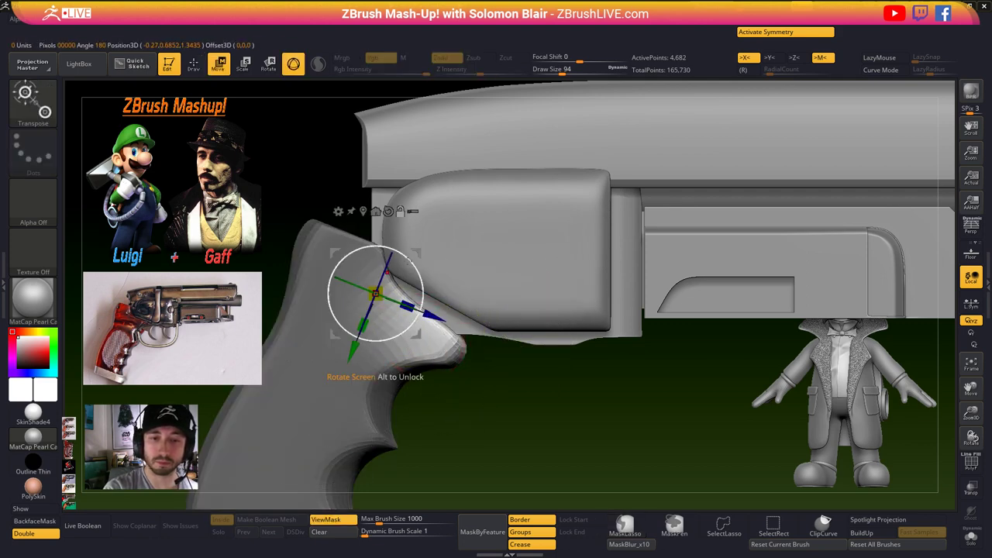
pyautogui.keyDown('alt'); pyautogui.click(389, 212); pyautogui.keyUp('alt')
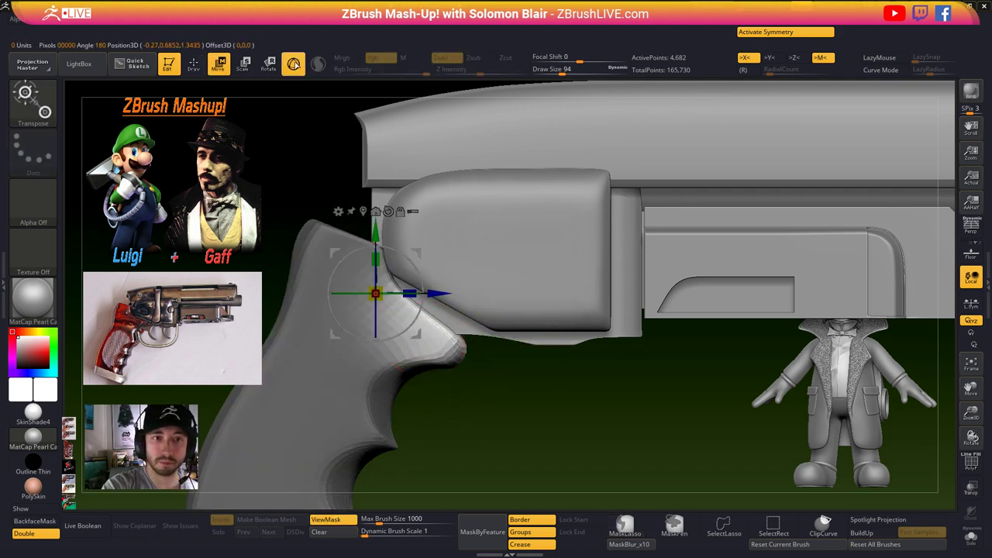
pyautogui.press('y')
pyautogui.moveTo(371, 297); pyautogui.dragTo(561, 403)
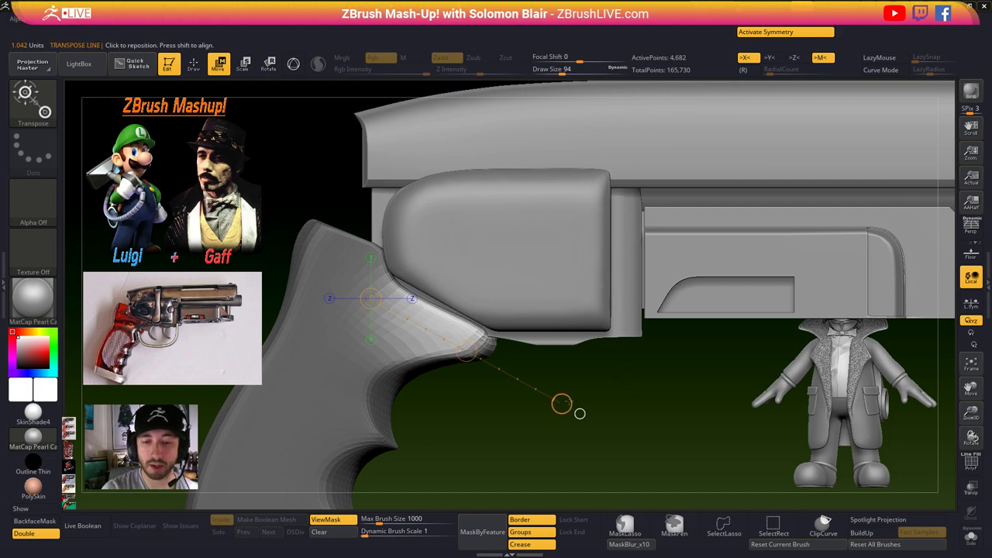
pyautogui.press('q')
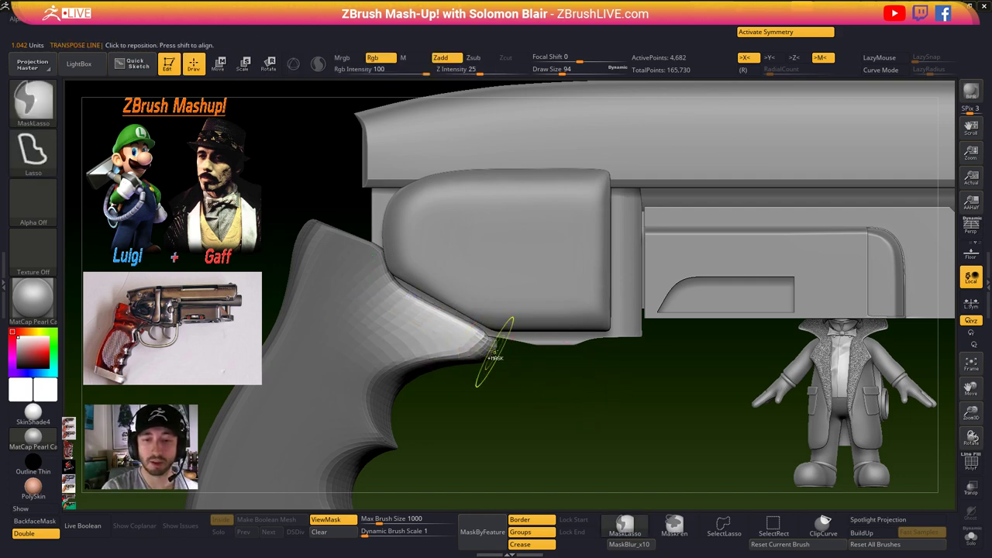
pyautogui.moveTo(573, 368)
pyautogui.mouseDown()
pyautogui.moveTo(499, 351)
pyautogui.moveTo(525, 412)
pyautogui.moveTo(517, 388)
pyautogui.moveTo(488, 397)
pyautogui.mouseUp()
# - Isolate the grip's upper rear end with a lasso mask, invert it, and blur it heavily for moving
pyautogui.press('ctrl')
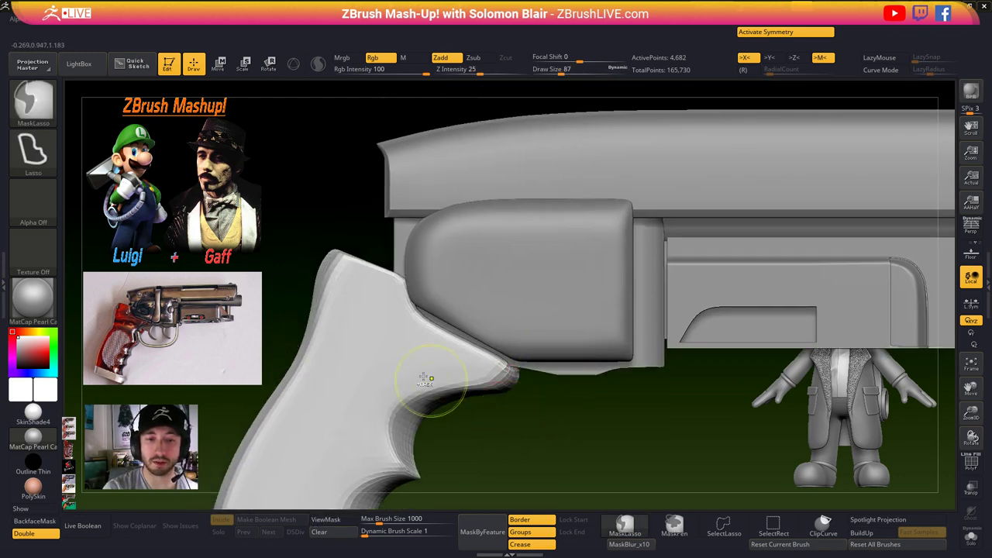
pyautogui.moveTo(357, 347)
pyautogui.keyDown('ctrl'); pyautogui.mouseDown()
pyautogui.moveTo(435, 259)
pyautogui.moveTo(321, 239)
pyautogui.mouseUp(); pyautogui.keyUp('ctrl')
pyautogui.keyDown('ctrl'); pyautogui.click(385, 330); pyautogui.keyUp('ctrl')
pyautogui.keyDown('ctrl'); pyautogui.click(496, 420); pyautogui.keyUp('ctrl')
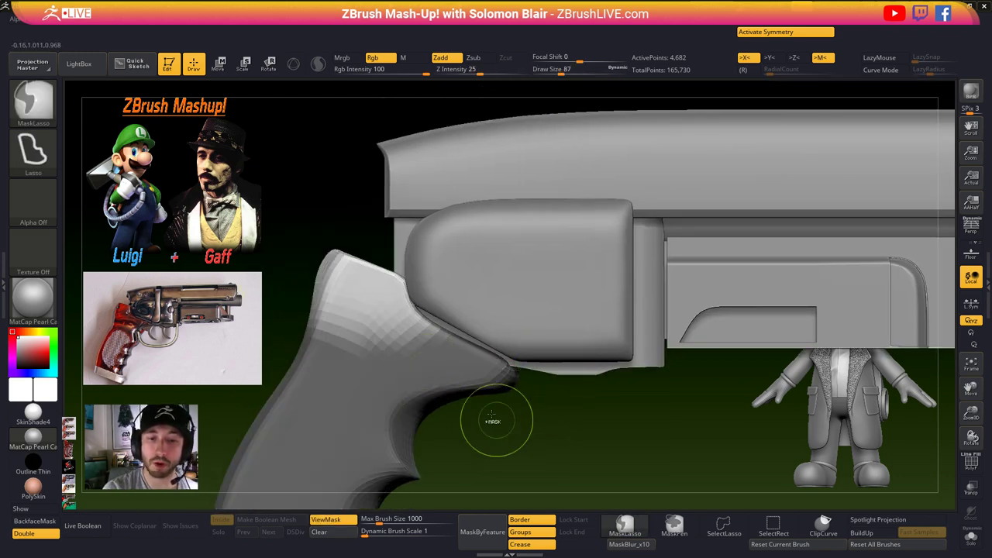
pyautogui.keyDown('ctrl'); pyautogui.click(410, 362); pyautogui.keyUp('ctrl')
pyautogui.keyDown('ctrl'); pyautogui.click(477, 421); pyautogui.keyUp('ctrl')
pyautogui.keyDown('ctrl'); pyautogui.click(481, 412); pyautogui.keyUp('ctrl')
pyautogui.keyDown('ctrl'); pyautogui.click(403, 357); pyautogui.keyUp('ctrl')
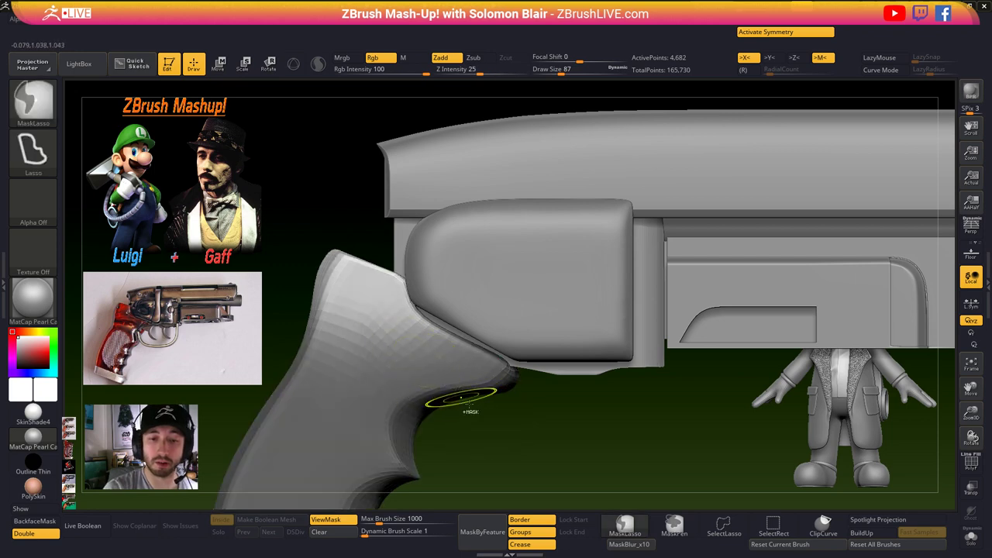
pyautogui.keyDown('ctrl'); pyautogui.click(509, 438); pyautogui.keyUp('ctrl')
pyautogui.keyDown('ctrl'); pyautogui.click(483, 450); pyautogui.keyUp('ctrl')
pyautogui.press('w')
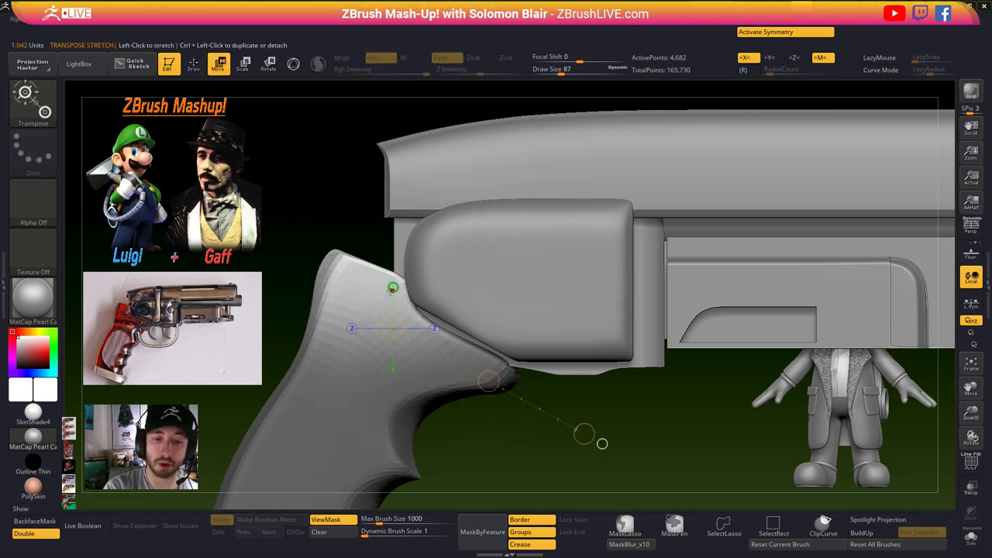
# - Move the grip's unmasked upper rear end back and slightly upward with the transpose line, and clear the mask
pyautogui.click(393, 289)
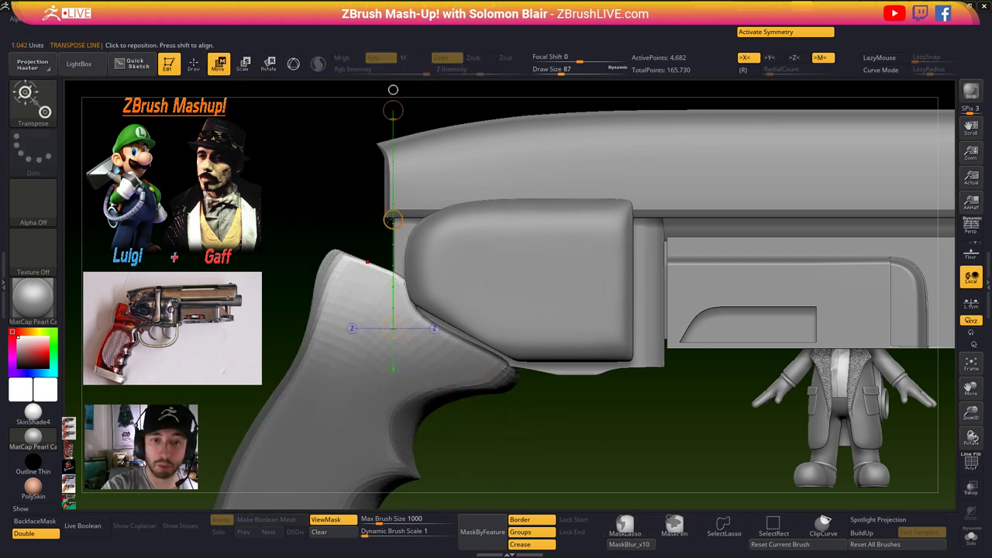
pyautogui.moveTo(390, 221); pyautogui.dragTo(393, 219)
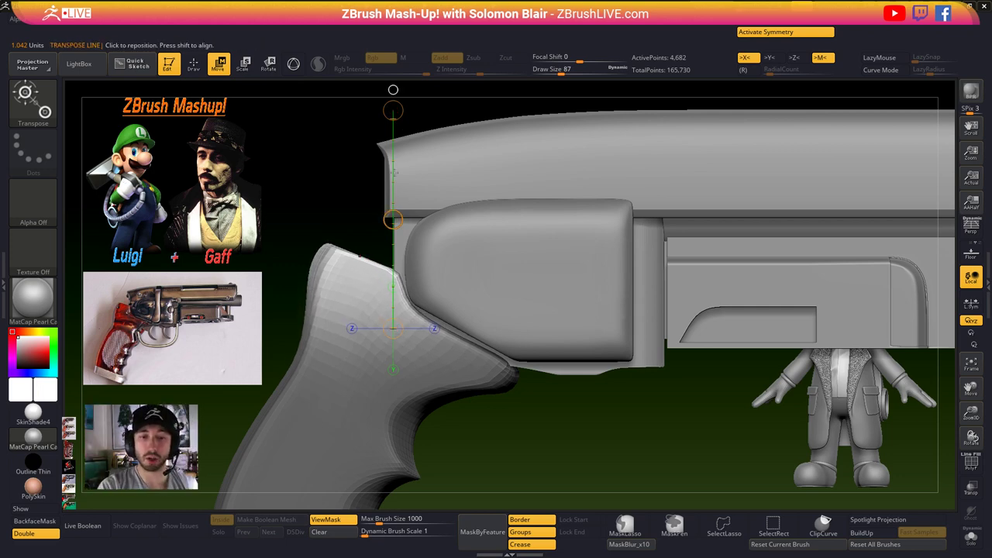
pyautogui.moveTo(393, 219); pyautogui.dragTo(393, 219)
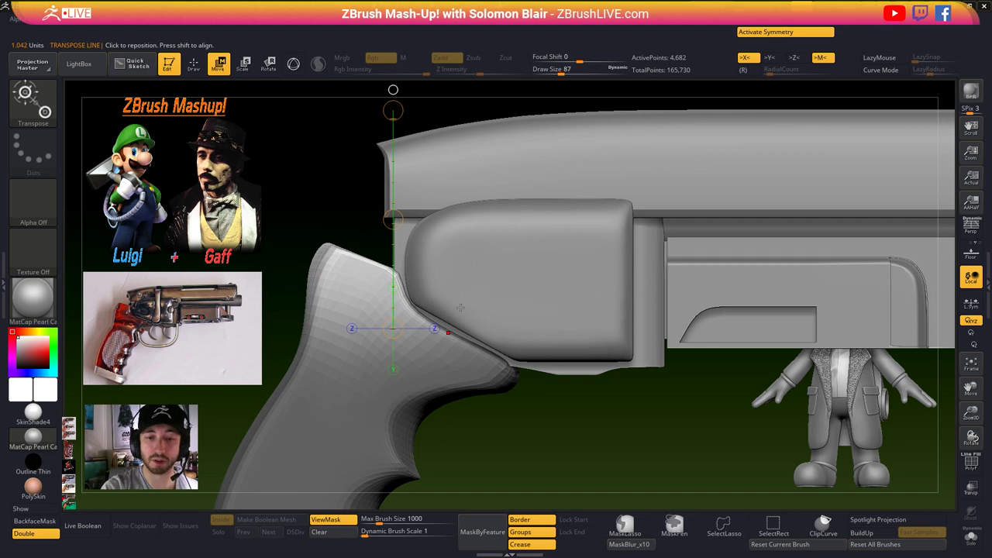
pyautogui.press('q')
pyautogui.keyDown('ctrl'); pyautogui.moveTo(516, 459); pyautogui.dragTo(530, 474); pyautogui.keyUp('ctrl')
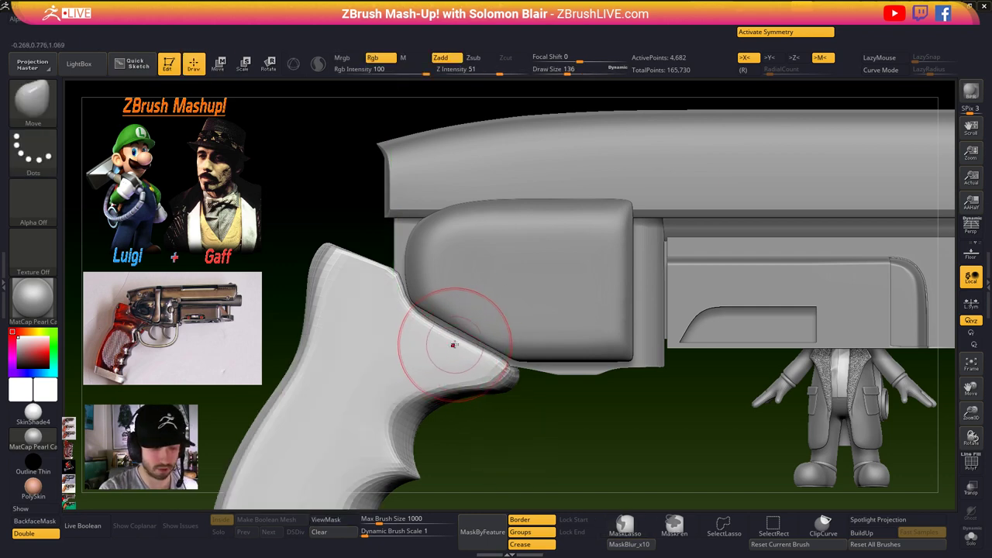
# - Nudge the grip's upper front edge and spur against the side panel's diagonal with the Move brush, and turn on smooth subdivision display
pyautogui.press('b')
pyautogui.press('m')
pyautogui.press('v')
pyautogui.press('s')
pyautogui.moveTo(440, 338); pyautogui.dragTo(445, 328)
pyautogui.press(']')
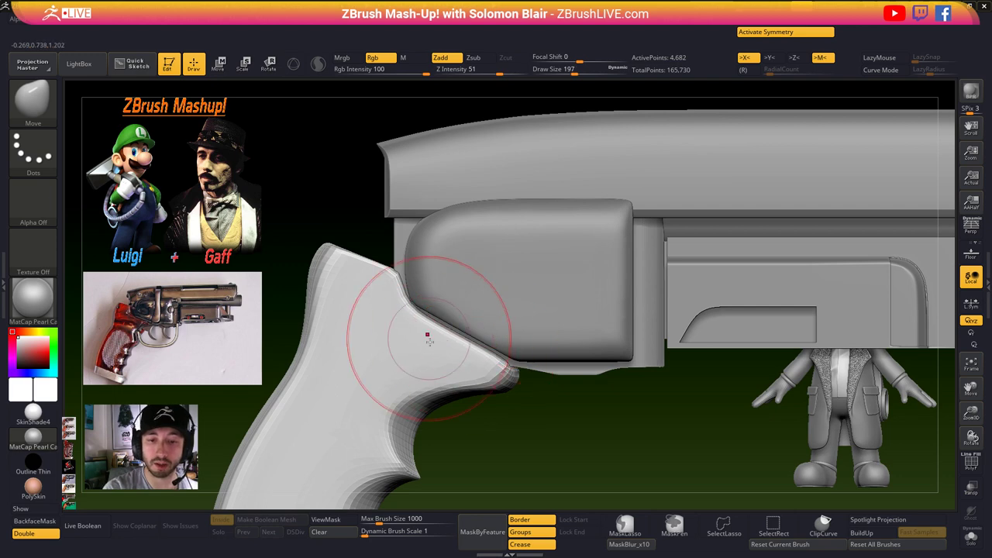
pyautogui.moveTo(470, 372)
pyautogui.keyDown('ctrl'); pyautogui.mouseDown(button='right')
pyautogui.moveTo(399, 359)
pyautogui.moveTo(403, 349)
pyautogui.mouseUp(button='right'); pyautogui.keyUp('ctrl')
pyautogui.press('s')
pyautogui.moveTo(483, 374)
pyautogui.mouseDown()
pyautogui.moveTo(474, 375)
pyautogui.moveTo(505, 357)
pyautogui.mouseUp()
pyautogui.press('s')
pyautogui.moveTo(523, 366)
pyautogui.mouseDown(button='right')
pyautogui.moveTo(510, 351)
pyautogui.moveTo(535, 403)
pyautogui.moveTo(506, 421)
pyautogui.mouseUp(button='right')
pyautogui.press('d')
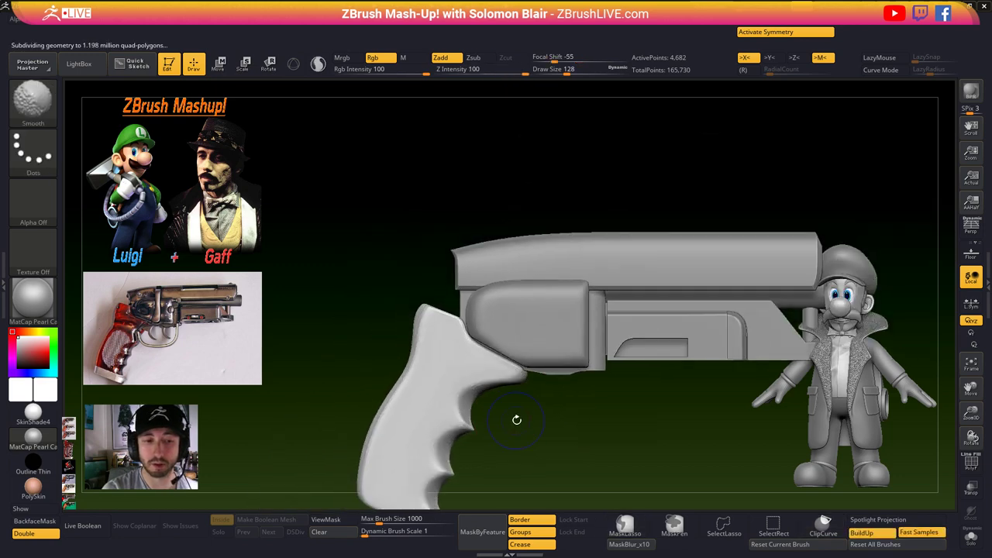
pyautogui.hotkey('ctrl', 'z')
pyautogui.hotkey('ctrl', 'z')
pyautogui.hotkey('ctrl', 'z')
pyautogui.hotkey('ctrl', 'z')
pyautogui.hotkey('ctrl', 'z')
pyautogui.hotkey('ctrl', 'z')
pyautogui.hotkey('ctrl', 'z')
pyautogui.hotkey('ctrl', 'z')
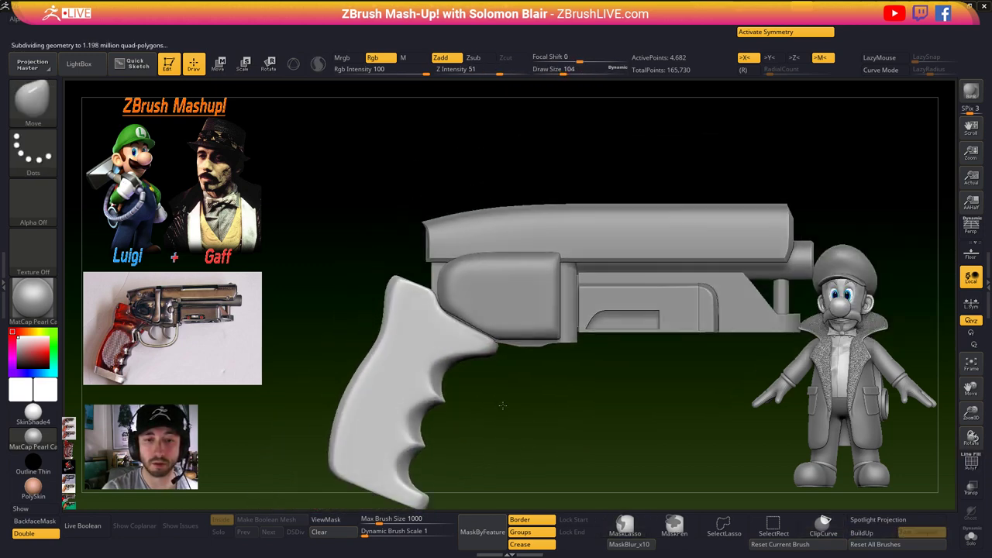
pyautogui.hotkey('ctrl', 'z')
pyautogui.hotkey('ctrl', 'z')
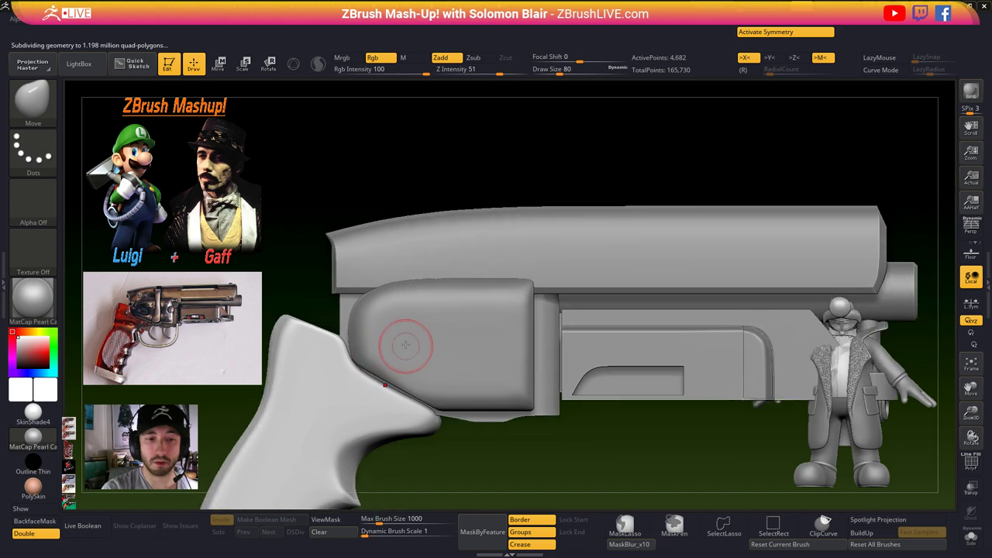
# - Select the Slide Top subtool with its polygroups shown, and step through its undo history to a slightly lower position on the gun
pyautogui.keyDown('alt'); pyautogui.click(379, 272); pyautogui.keyUp('alt')
pyautogui.hotkey('shift', 'f')
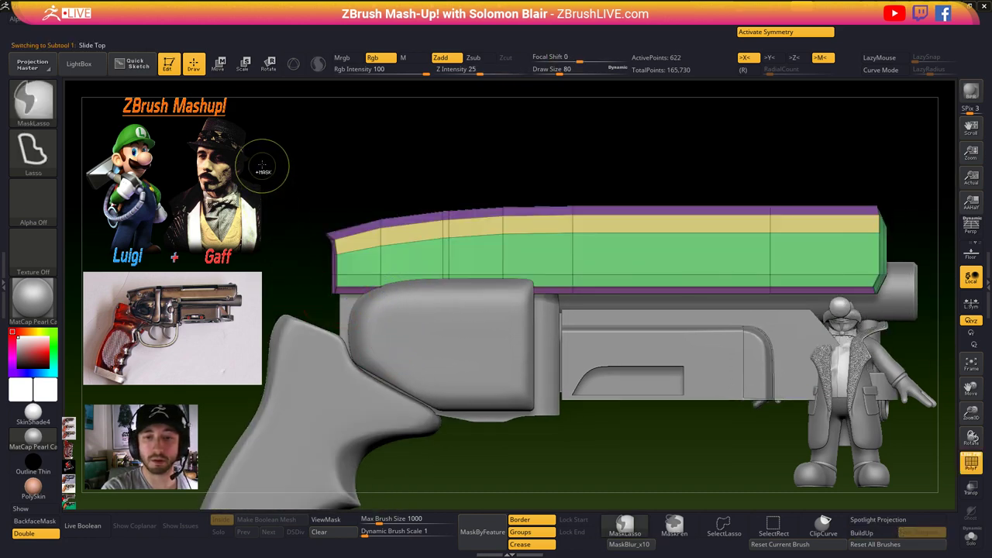
pyautogui.hotkey('ctrl', 'z')
pyautogui.hotkey('ctrl', 'z')
pyautogui.hotkey('ctrl', 'z')
pyautogui.hotkey('ctrl', 'z')
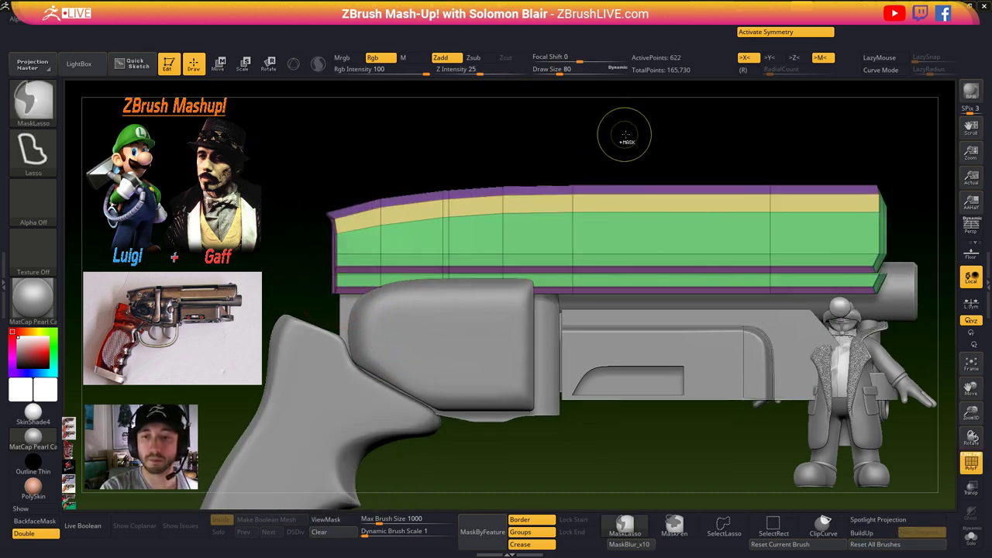
pyautogui.hotkey('ctrl', 'shift', 'z')
pyautogui.hotkey('ctrl', 'shift', 'z')
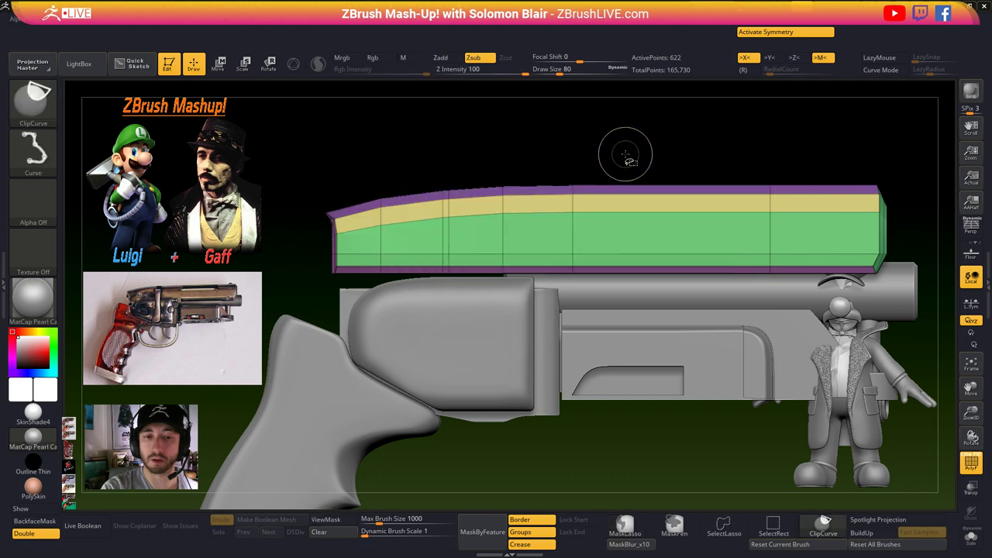
pyautogui.hotkey('ctrl', 'z')
pyautogui.hotkey('ctrl', 'z')
pyautogui.hotkey('ctrl', 'z')
pyautogui.hotkey('ctrl', 'z')
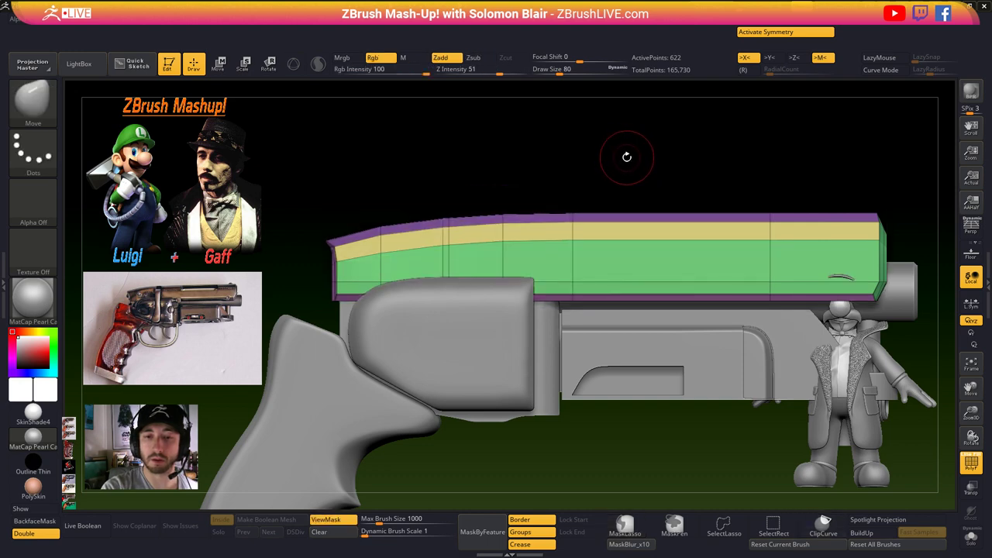
# - Isolate the Slide Top's rear section with a lasso mask, invert it, and bring up the move gizmo
pyautogui.moveTo(283, 201)
pyautogui.keyDown('ctrl'); pyautogui.mouseDown()
pyautogui.moveTo(610, 377)
pyautogui.moveTo(262, 334)
pyautogui.mouseUp(); pyautogui.keyUp('ctrl')
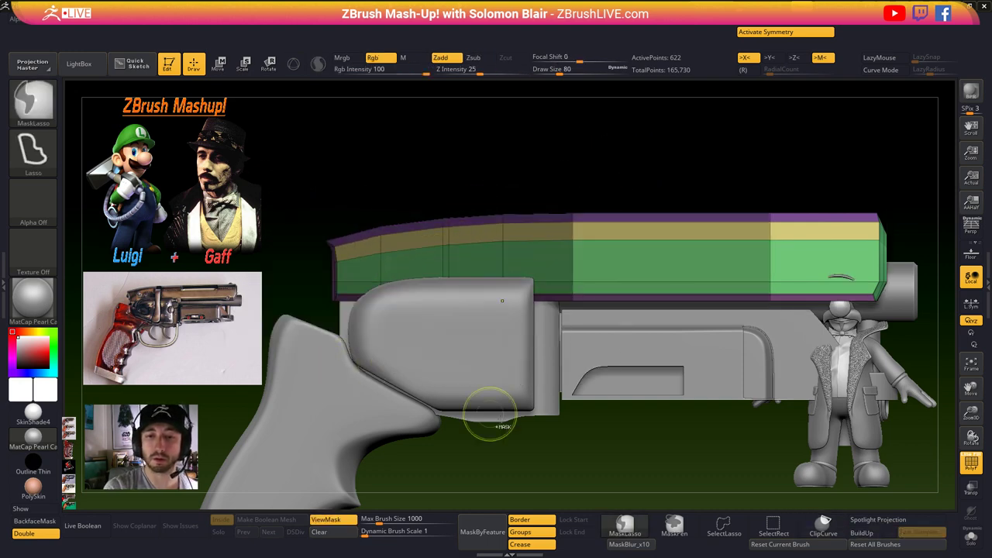
pyautogui.keyDown('ctrl'); pyautogui.click(489, 413); pyautogui.keyUp('ctrl')
pyautogui.press('w')
pyautogui.press('y')
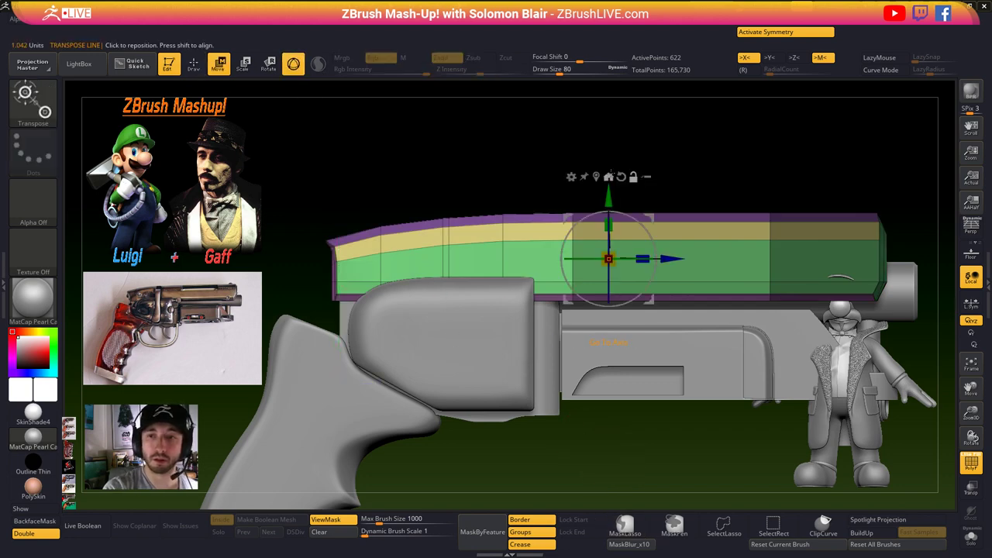
# - Extend the Slide Top's unmasked rear section slightly backward past the frame with the gizmo, and clear the mask
pyautogui.keyDown('alt'); pyautogui.click(597, 177); pyautogui.keyUp('alt')
pyautogui.moveTo(599, 256); pyautogui.dragTo(583, 255)
pyautogui.press('q')
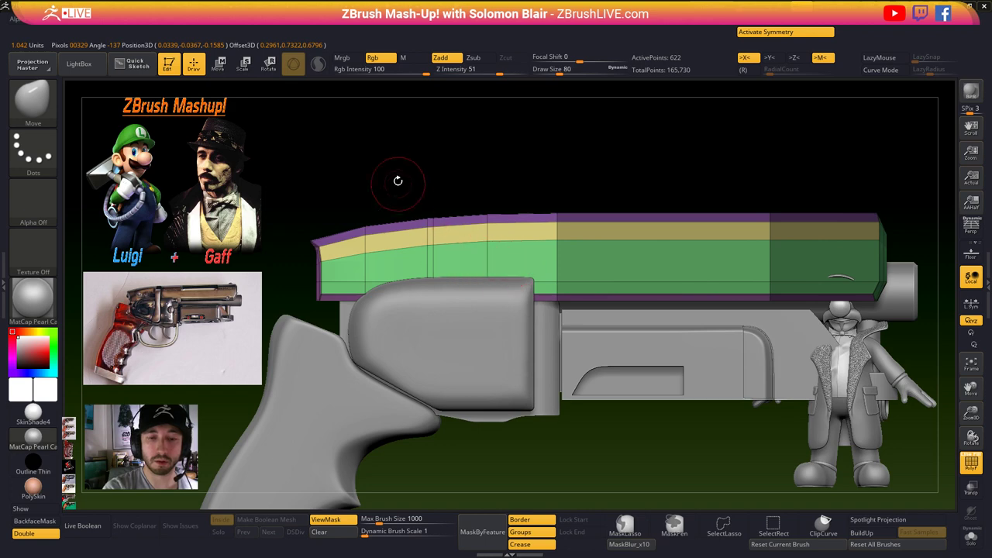
pyautogui.keyDown('ctrl'); pyautogui.moveTo(391, 153); pyautogui.dragTo(393, 183); pyautogui.keyUp('ctrl')
pyautogui.hotkey('ctrl', 'z')
pyautogui.press('w')
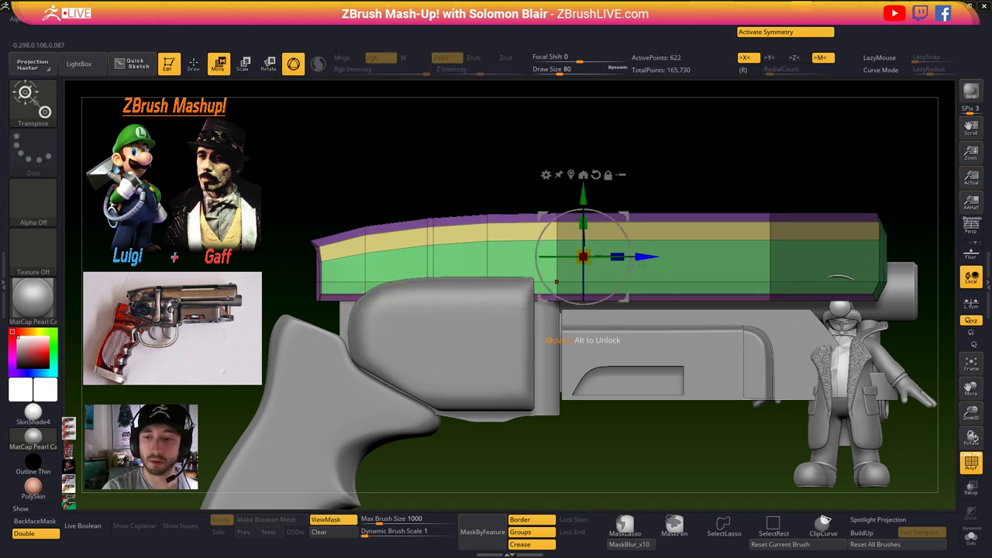
pyautogui.moveTo(642, 257); pyautogui.dragTo(649, 256)
pyautogui.press('q')
pyautogui.keyDown('ctrl'); pyautogui.moveTo(392, 172); pyautogui.dragTo(392, 208); pyautogui.keyUp('ctrl')
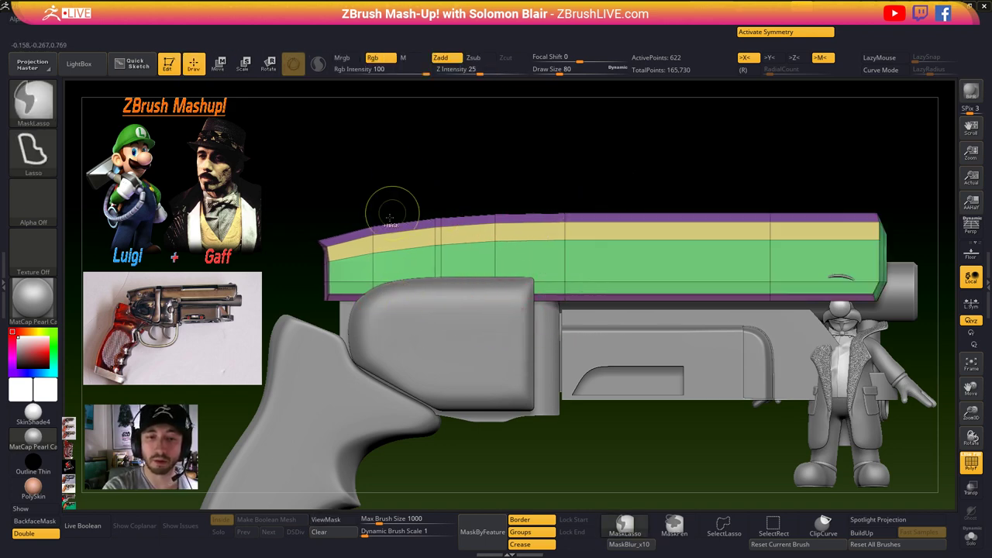
# - Select the inner frame block behind the side panel and show it with polyframe and transparency
pyautogui.keyDown('alt'); pyautogui.click(348, 310); pyautogui.keyUp('alt')
pyautogui.hotkey('shift', 'f')
pyautogui.hotkey('shift', 'f')
pyautogui.hotkey('ctrl', 'f')
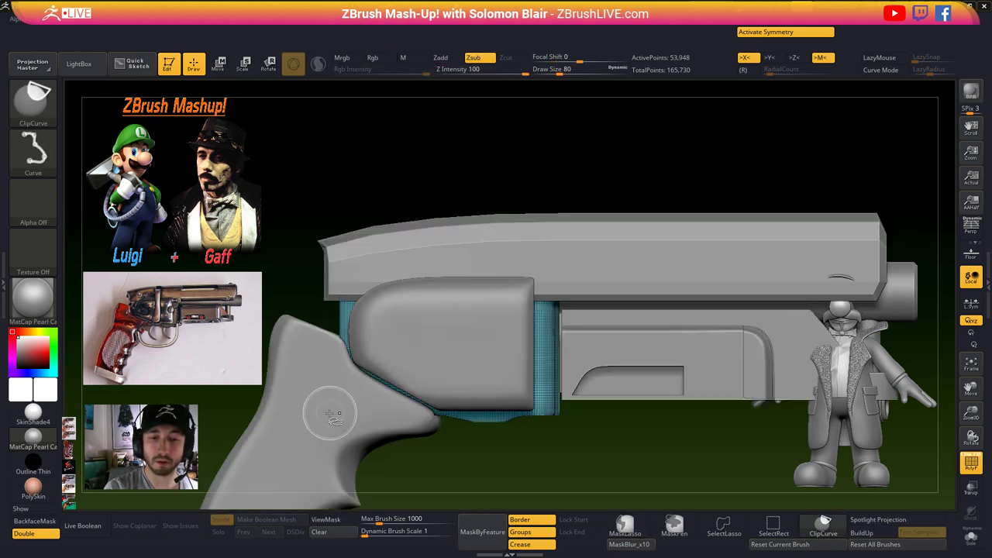
pyautogui.keyDown('ctrl'); pyautogui.keyDown('shift'); pyautogui.click(326, 403); pyautogui.keyUp('shift'); pyautogui.keyUp('ctrl')
pyautogui.click(971, 488)
pyautogui.keyDown('ctrl'); pyautogui.moveTo(280, 210); pyautogui.dragTo(377, 334); pyautogui.keyUp('ctrl')
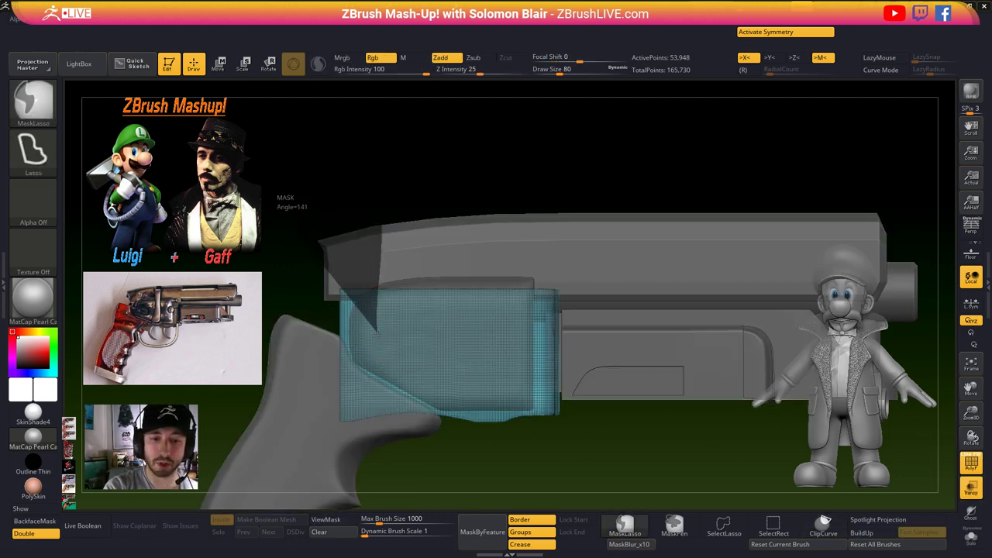
pyautogui.keyDown('ctrl'); pyautogui.moveTo(380, 227); pyautogui.dragTo(378, 217); pyautogui.keyUp('ctrl')
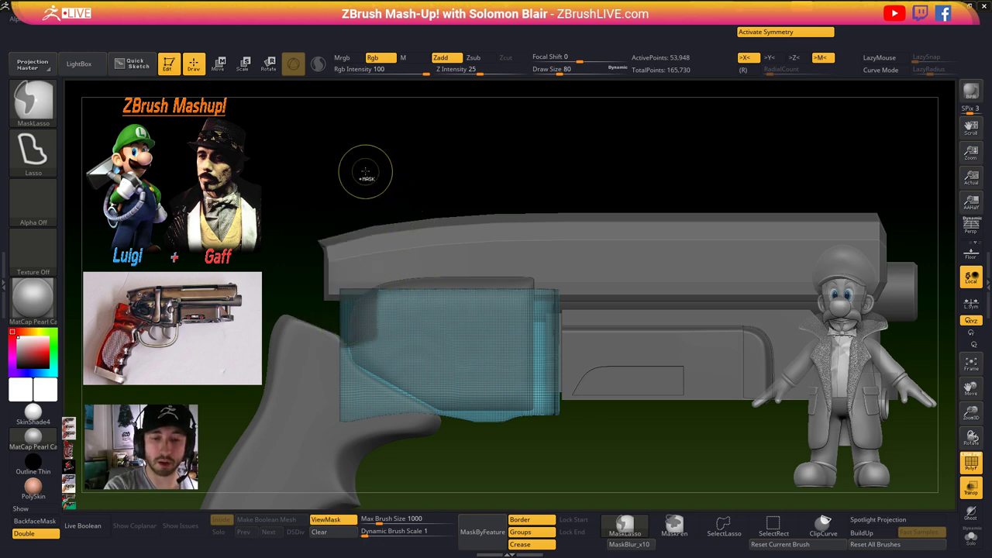
pyautogui.keyDown('ctrl'); pyautogui.click(694, 530); pyautogui.keyUp('ctrl')
pyautogui.keyDown('ctrl'); pyautogui.keyDown('alt'); pyautogui.moveTo(171, 433); pyautogui.dragTo(436, 338); pyautogui.keyUp('alt'); pyautogui.keyUp('ctrl')
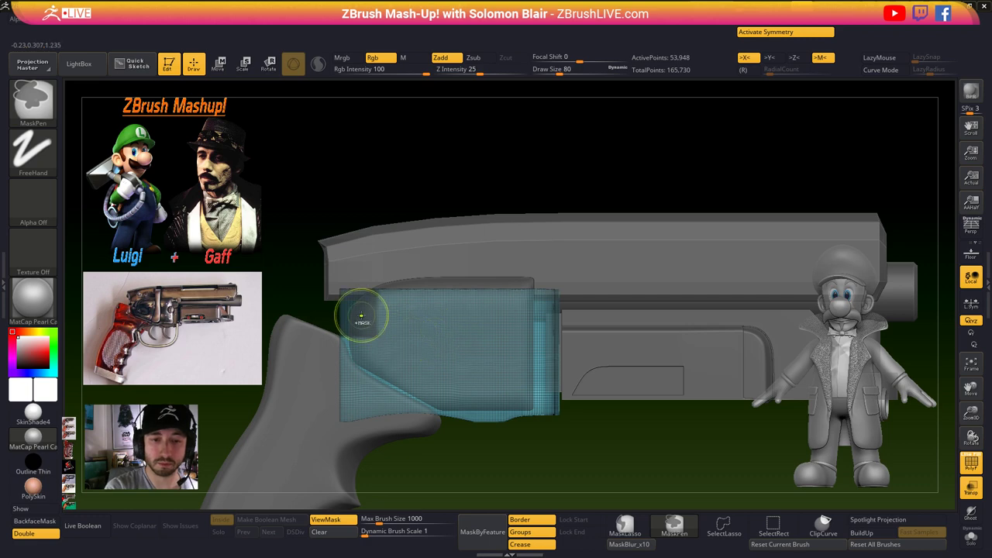
pyautogui.keyDown('ctrl'); pyautogui.click(434, 463); pyautogui.keyUp('ctrl')
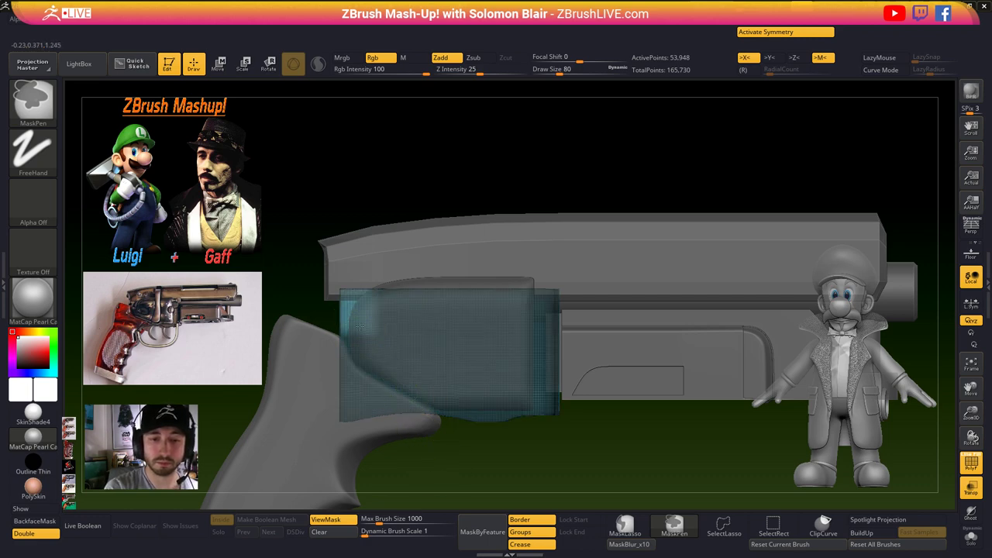
pyautogui.keyDown('ctrl'); pyautogui.moveTo(368, 329); pyautogui.dragTo(427, 326, button='right'); pyautogui.keyUp('ctrl')
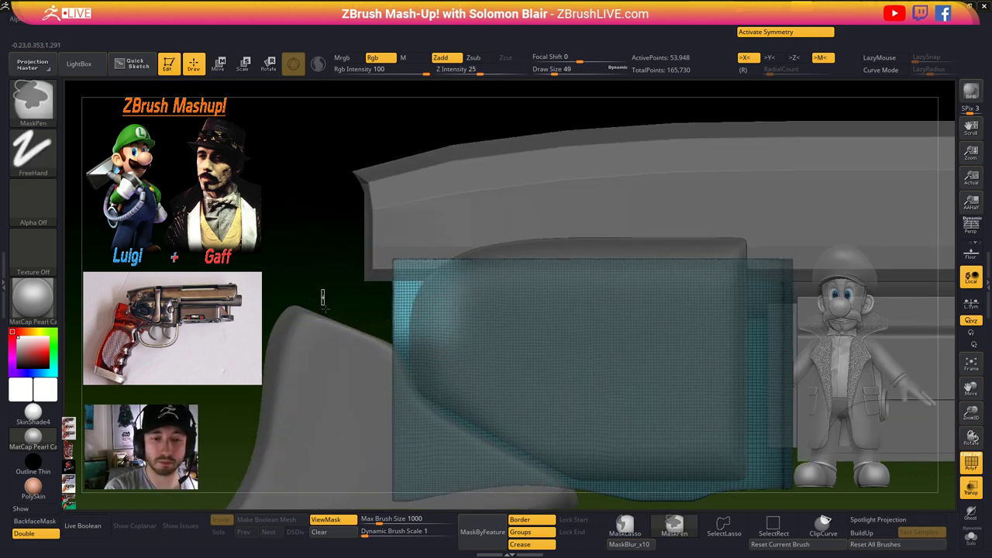
pyautogui.keyDown('ctrl'); pyautogui.moveTo(321, 288); pyautogui.dragTo(322, 304); pyautogui.keyUp('ctrl')
# - Mask all of the frame block except its upper rear edge, and move that edge rearward by about 0.085
pyautogui.moveTo(327, 231)
pyautogui.keyDown('ctrl'); pyautogui.mouseDown()
pyautogui.moveTo(390, 291)
pyautogui.moveTo(398, 356)
pyautogui.mouseUp(); pyautogui.keyUp('ctrl')
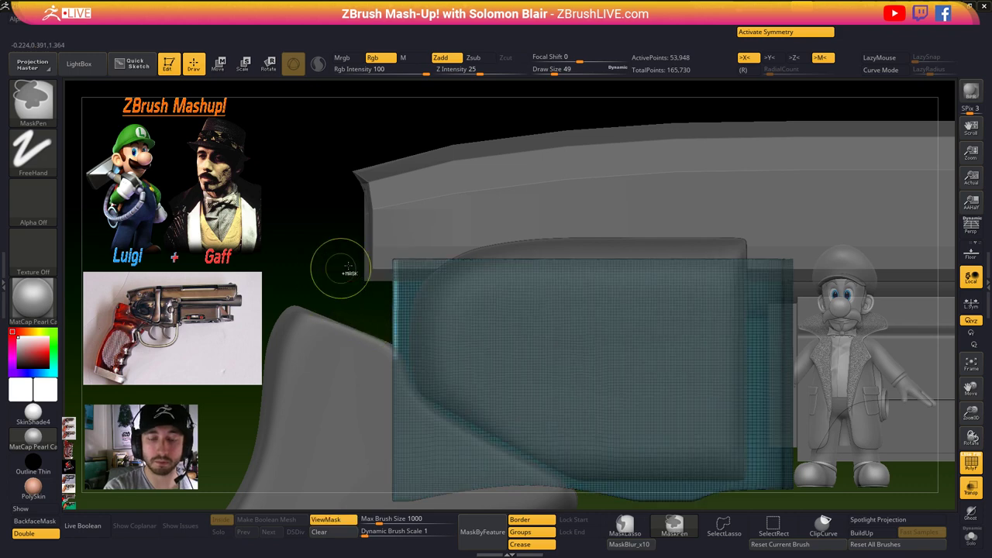
pyautogui.press('w')
pyautogui.click(397, 305)
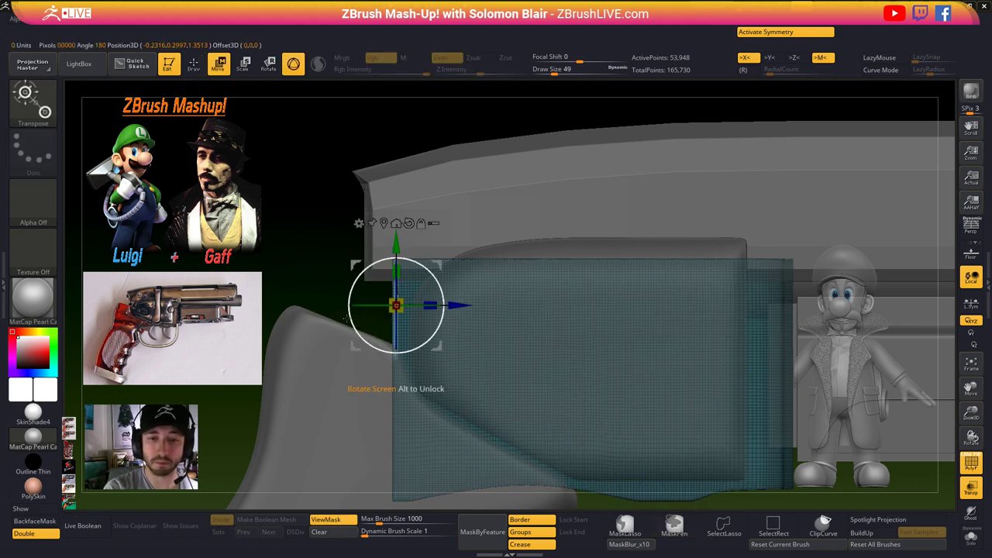
pyautogui.moveTo(461, 308)
pyautogui.mouseDown()
pyautogui.moveTo(419, 311)
pyautogui.moveTo(435, 311)
pyautogui.mouseUp()
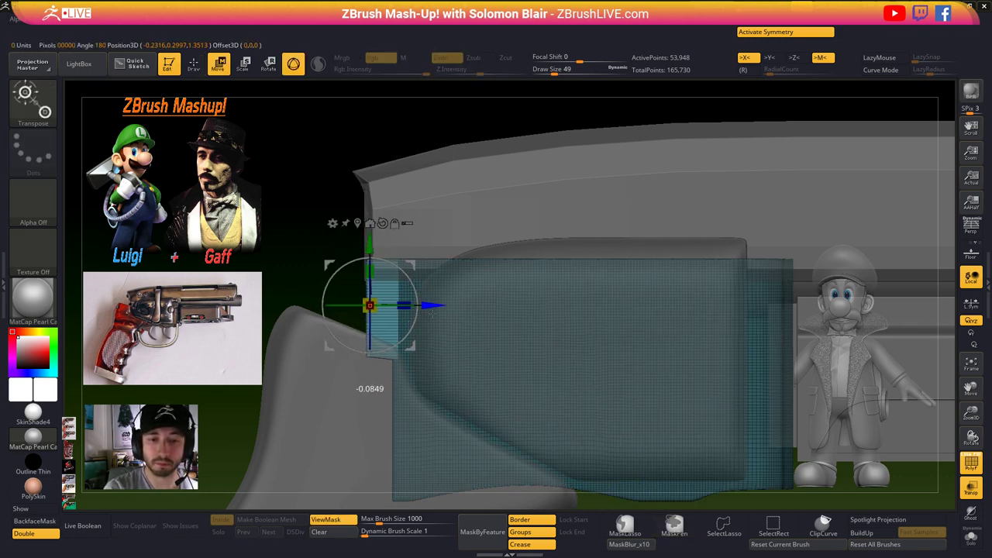
# - Clear the mask, remesh the extended frame block with DynaMesh, and turn off polyframe and transparency
pyautogui.press('q')
pyautogui.hotkey('ctrl', 'h')
pyautogui.keyDown('ctrl'); pyautogui.moveTo(316, 225); pyautogui.dragTo(328, 270); pyautogui.keyUp('ctrl')
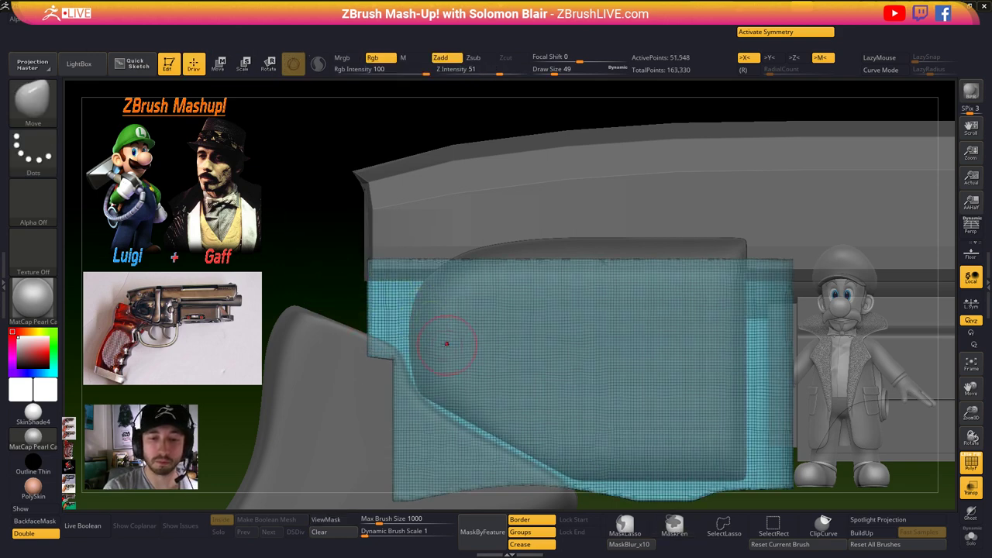
pyautogui.hotkey('shift', 'f')
pyautogui.press('f')
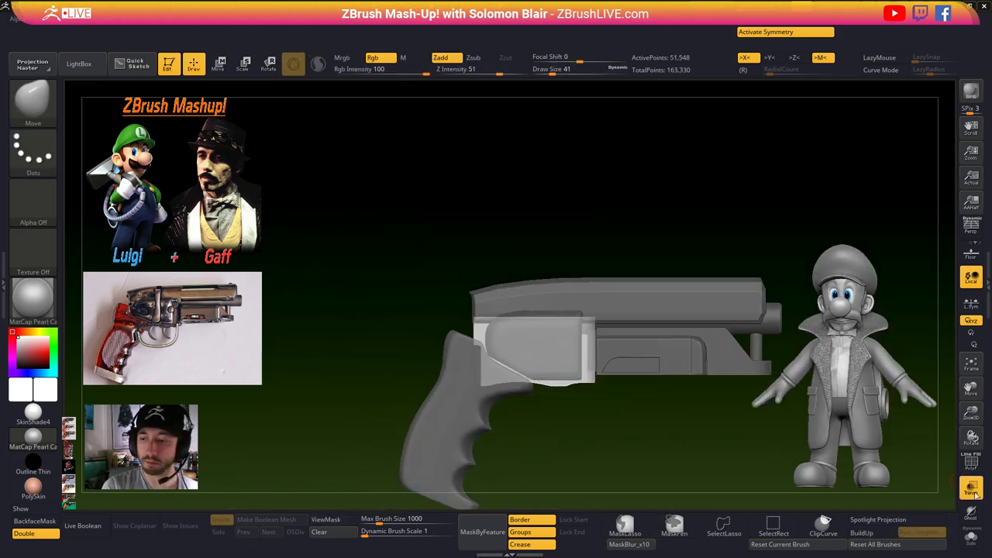
pyautogui.click(976, 493)
# - From the rear view, isolate the frame block's upper rear part with an inverted mask and raise it to fill the Slide Top's opening
pyautogui.moveTo(559, 403)
pyautogui.keyDown('alt'); pyautogui.mouseDown(button='right')
pyautogui.moveTo(483, 381)
pyautogui.moveTo(520, 393)
pyautogui.mouseUp(button='right'); pyautogui.keyUp('alt')
pyautogui.keyDown('ctrl'); pyautogui.moveTo(521, 393); pyautogui.dragTo(521, 430, button='right'); pyautogui.keyUp('ctrl')
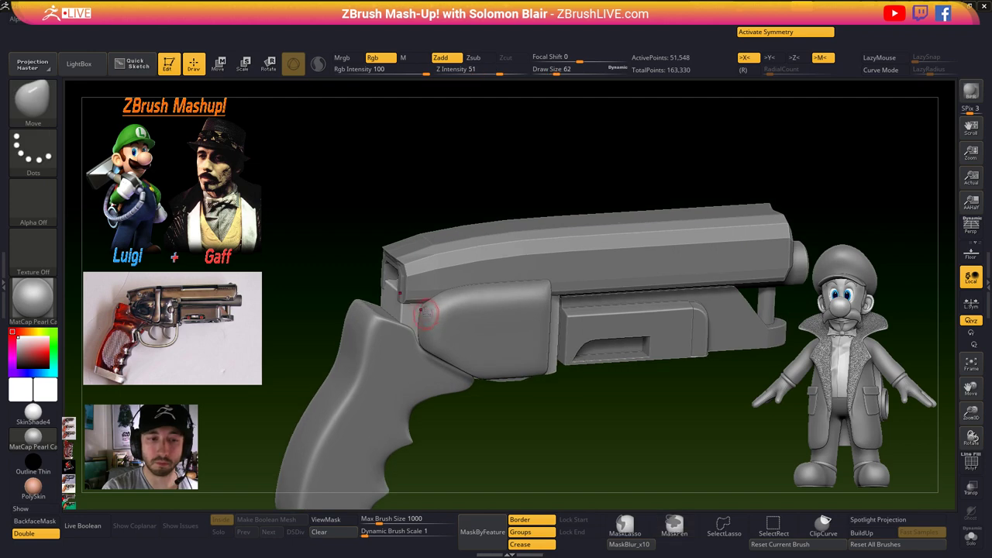
pyautogui.moveTo(426, 314)
pyautogui.mouseDown(button='right')
pyautogui.moveTo(466, 322)
pyautogui.moveTo(450, 343)
pyautogui.moveTo(483, 341)
pyautogui.moveTo(487, 330)
pyautogui.moveTo(547, 364)
pyautogui.mouseUp(button='right')
pyautogui.hotkey('alt', 's')
pyautogui.hotkey('alt', 's')
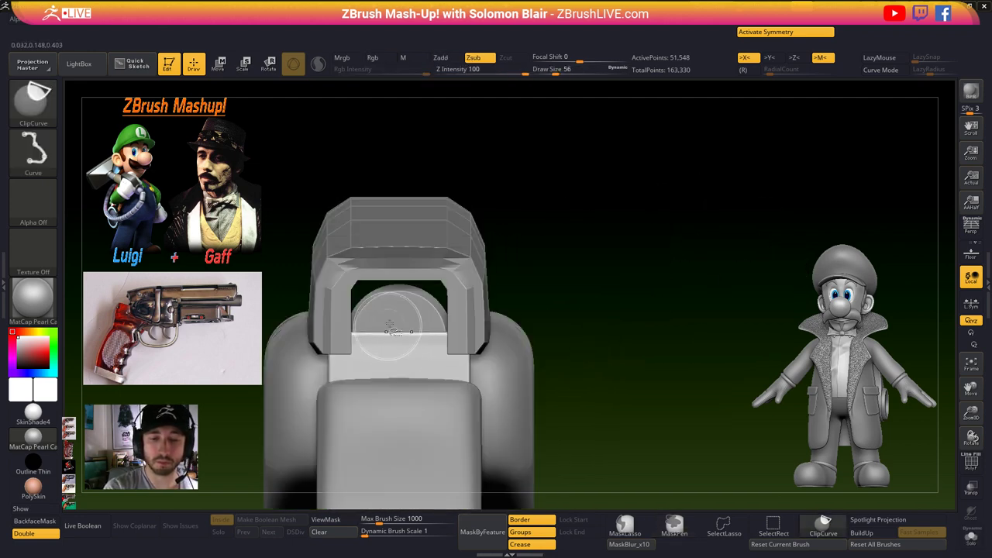
pyautogui.keyDown('ctrl'); pyautogui.moveTo(547, 258); pyautogui.dragTo(584, 316); pyautogui.keyUp('ctrl')
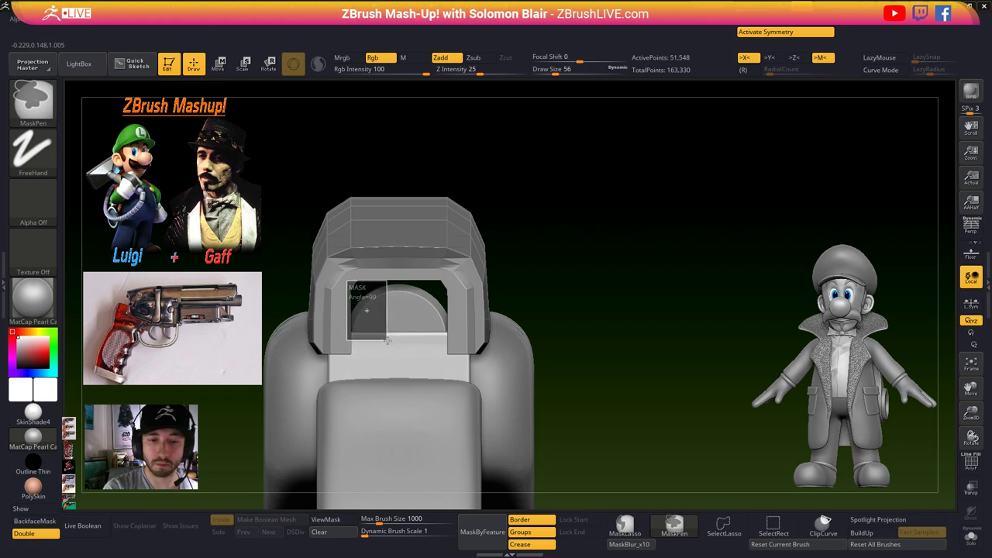
pyautogui.keyDown('ctrl'); pyautogui.moveTo(453, 355); pyautogui.dragTo(453, 355); pyautogui.keyUp('ctrl')
pyautogui.press('w')
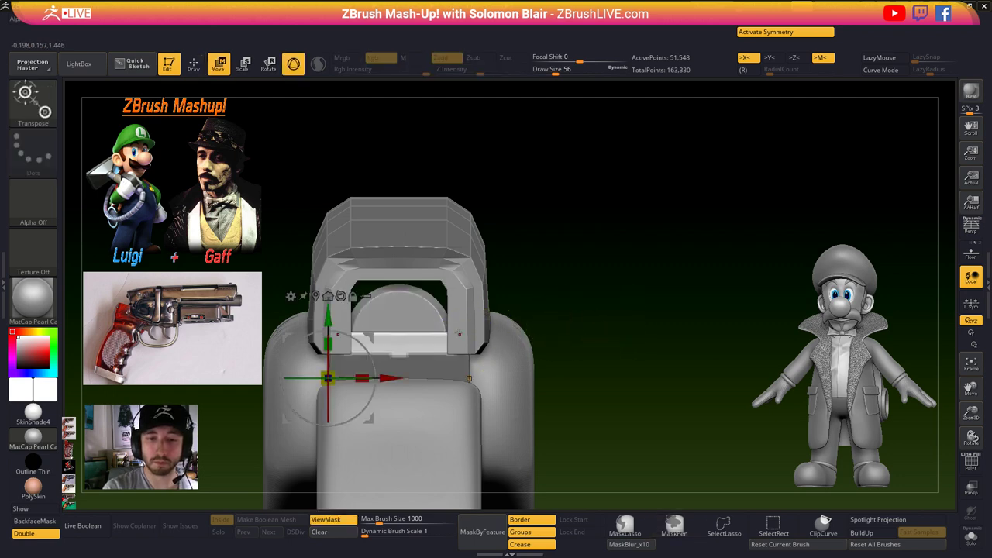
pyautogui.moveTo(328, 317); pyautogui.dragTo(328, 256)
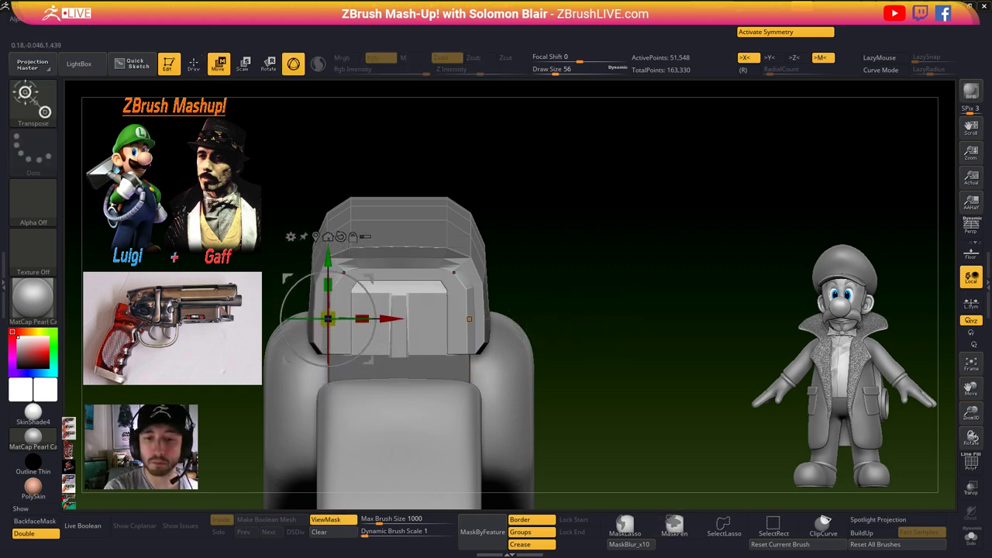
# - Clear the mask and remesh the raised frame block with DynaMesh
pyautogui.press('q')
pyautogui.moveTo(472, 329)
pyautogui.keyDown('ctrl'); pyautogui.mouseDown(button='right')
pyautogui.moveTo(479, 272)
pyautogui.moveTo(419, 326)
pyautogui.mouseUp(button='right'); pyautogui.keyUp('ctrl')
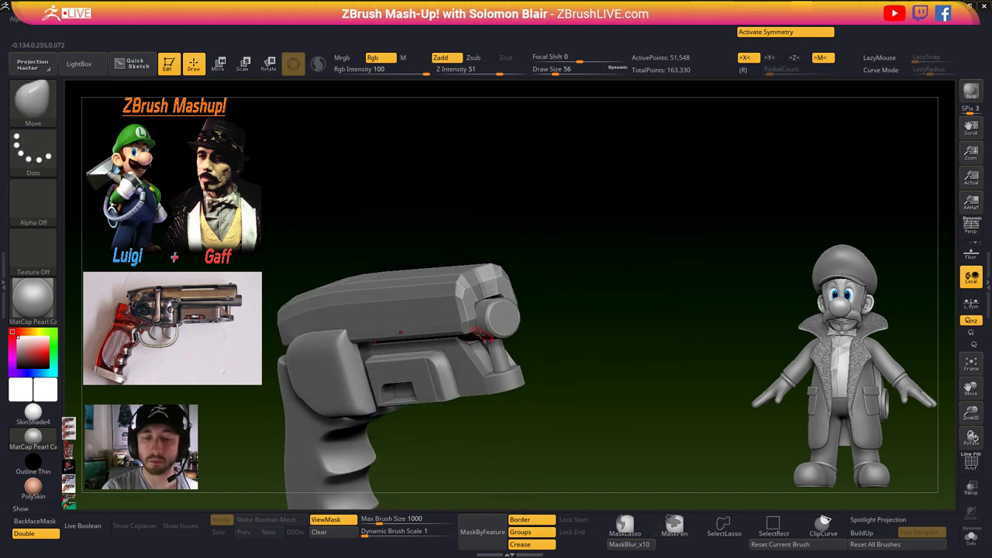
pyautogui.moveTo(480, 334); pyautogui.dragTo(443, 366)
pyautogui.keyDown('ctrl'); pyautogui.moveTo(596, 418); pyautogui.dragTo(605, 464); pyautogui.keyUp('ctrl')
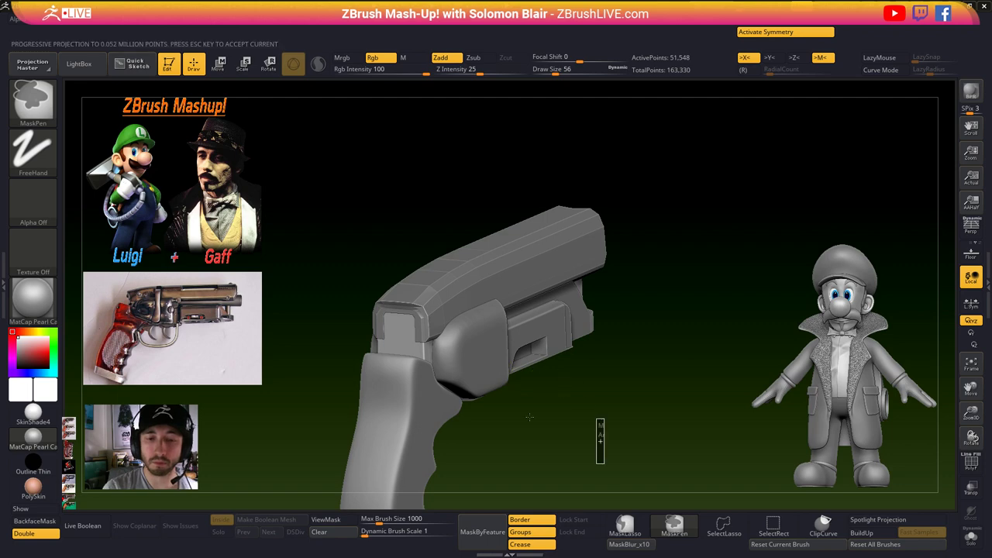
pyautogui.hotkey('shift', 'f')
pyautogui.hotkey('shift', 'f')
pyautogui.moveTo(408, 445)
pyautogui.keyDown('ctrl'); pyautogui.mouseDown(button='right')
pyautogui.moveTo(408, 388)
pyautogui.moveTo(559, 445)
pyautogui.moveTo(536, 425)
pyautogui.mouseUp(button='right'); pyautogui.keyUp('ctrl')
pyautogui.keyDown('alt'); pyautogui.click(541, 328); pyautogui.keyUp('alt')
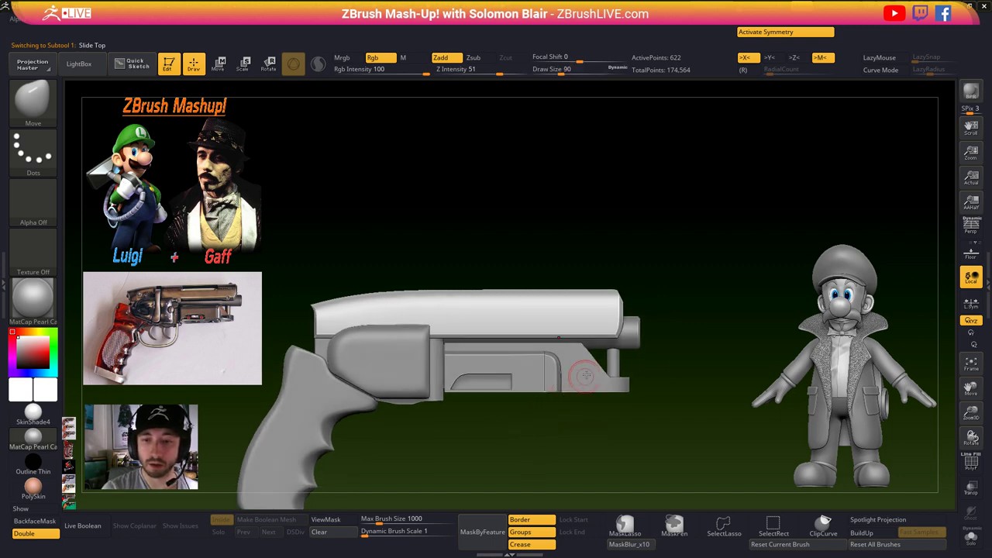
pyautogui.press(']')
pyautogui.press(']')
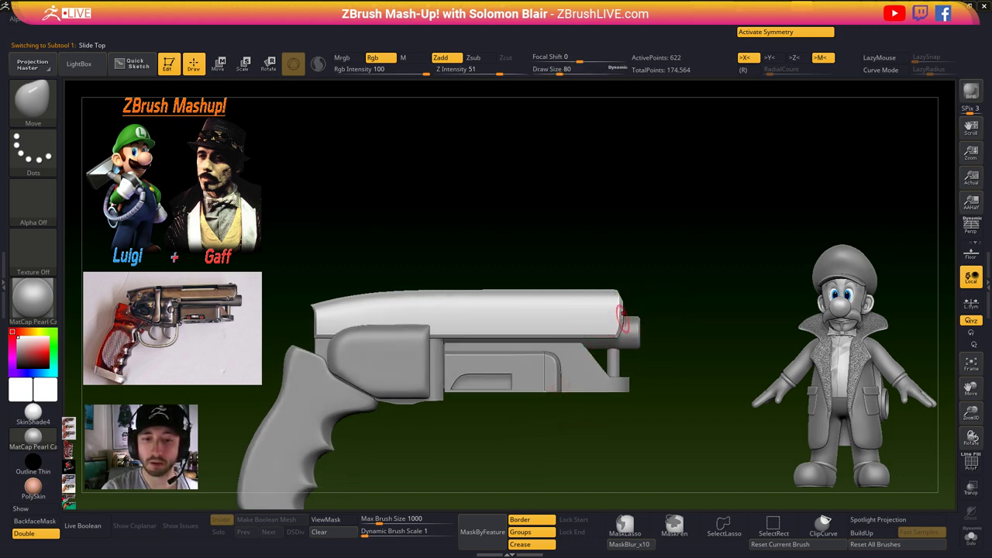
pyautogui.moveTo(543, 428)
pyautogui.keyDown('alt'); pyautogui.mouseDown(button='right')
pyautogui.moveTo(573, 419)
pyautogui.moveTo(502, 417)
pyautogui.mouseUp(button='right'); pyautogui.keyUp('alt')
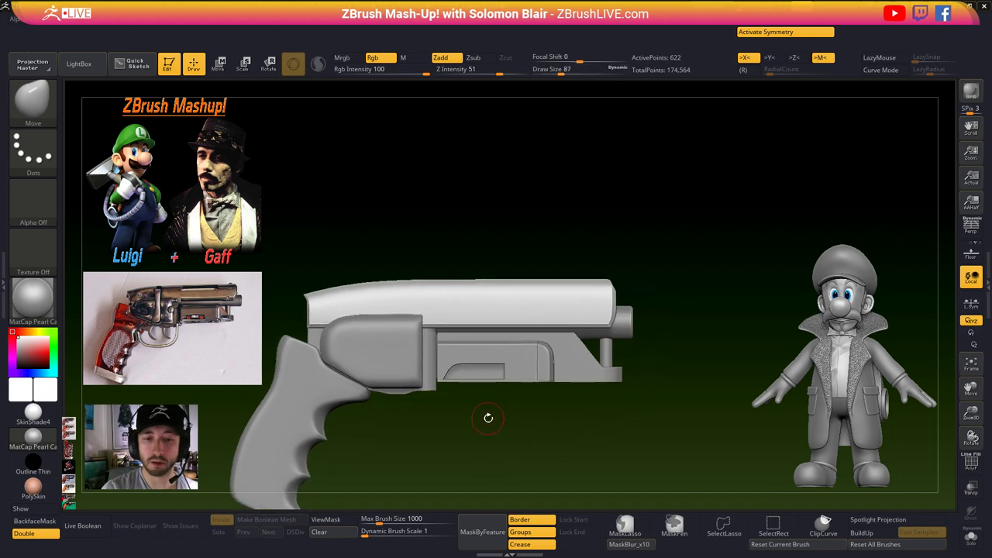
# - Mask the Round Loader except for its front section, extend that section forward over the Trigger base, and clear the mask
pyautogui.keyDown('alt'); pyautogui.click(415, 396); pyautogui.keyUp('alt')
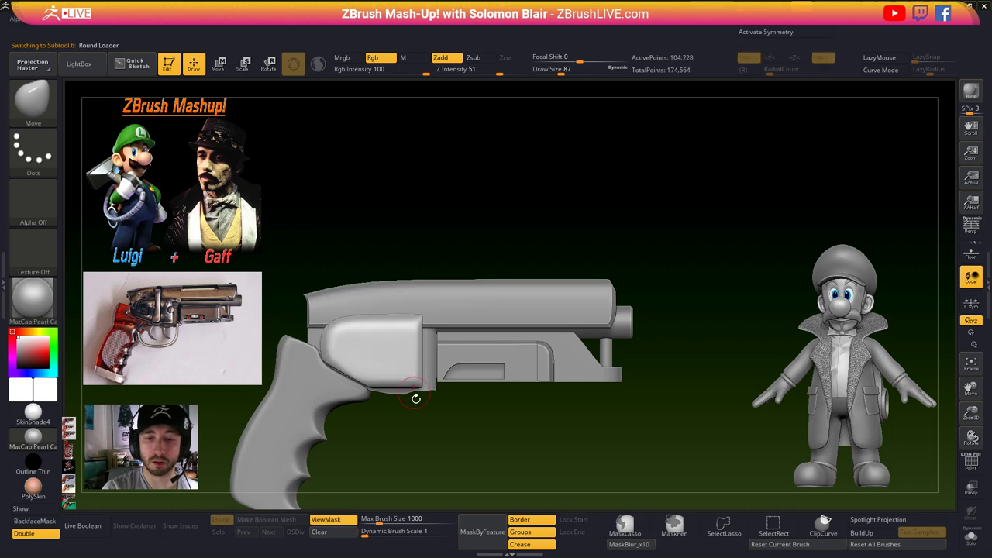
pyautogui.keyDown('ctrl'); pyautogui.moveTo(416, 417); pyautogui.dragTo(433, 416, button='right'); pyautogui.keyUp('ctrl')
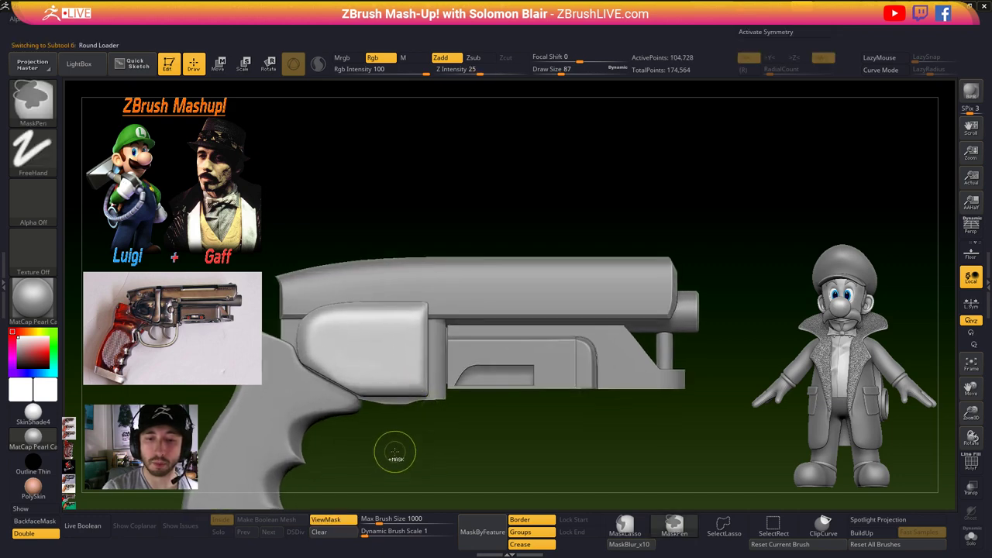
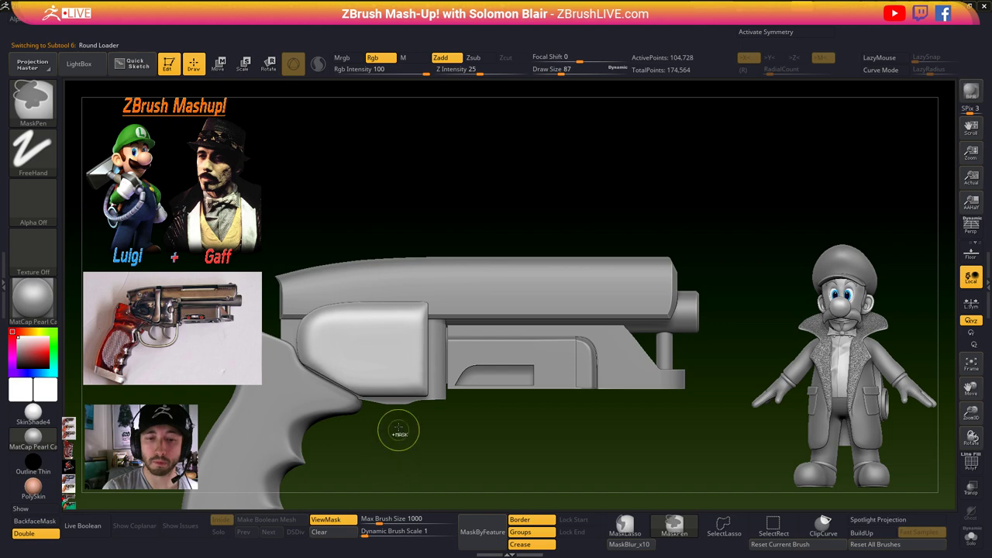
pyautogui.keyDown('ctrl'); pyautogui.moveTo(389, 282); pyautogui.dragTo(389, 281); pyautogui.keyUp('ctrl')
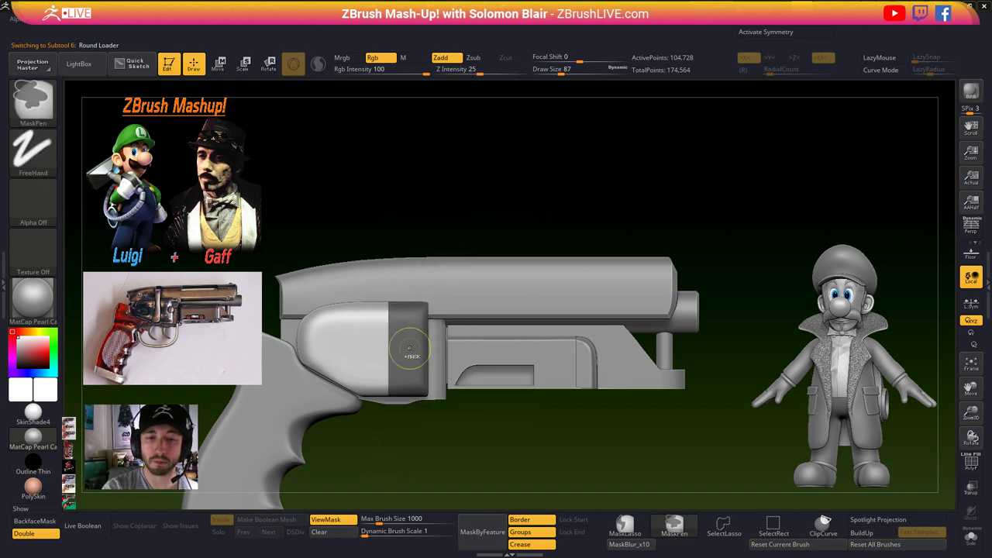
pyautogui.keyDown('ctrl'); pyautogui.click(403, 410); pyautogui.keyUp('ctrl')
pyautogui.press('w')
pyautogui.moveTo(441, 338)
pyautogui.mouseDown()
pyautogui.moveTo(461, 341)
pyautogui.moveTo(398, 349)
pyautogui.mouseUp()
pyautogui.keyDown('alt'); pyautogui.moveTo(496, 418); pyautogui.dragTo(535, 403, button='right'); pyautogui.keyUp('alt')
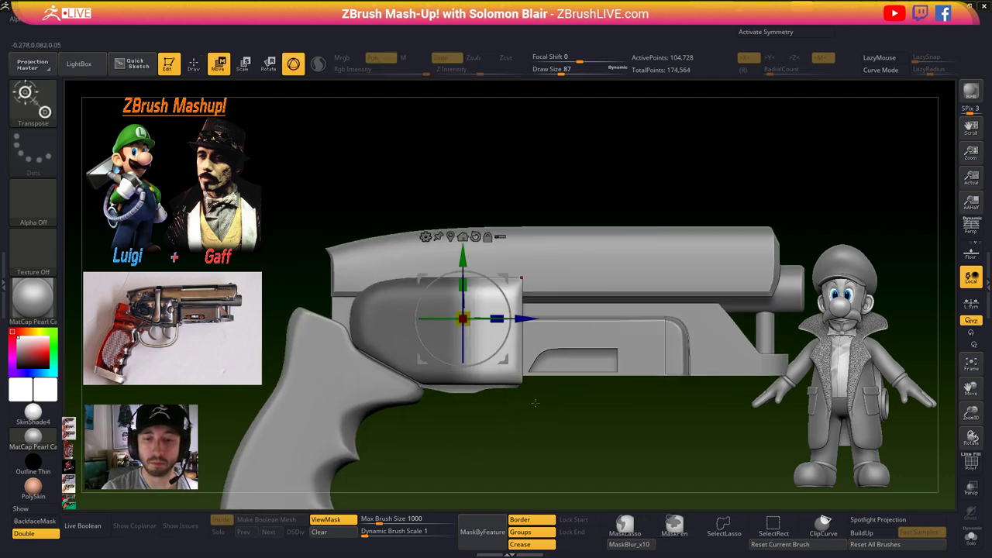
pyautogui.moveTo(525, 318); pyautogui.dragTo(528, 318)
pyautogui.keyDown('ctrl'); pyautogui.moveTo(538, 401); pyautogui.dragTo(528, 421); pyautogui.keyUp('ctrl')
pyautogui.keyDown('alt'); pyautogui.moveTo(527, 421); pyautogui.dragTo(505, 413, button='right'); pyautogui.keyUp('alt')
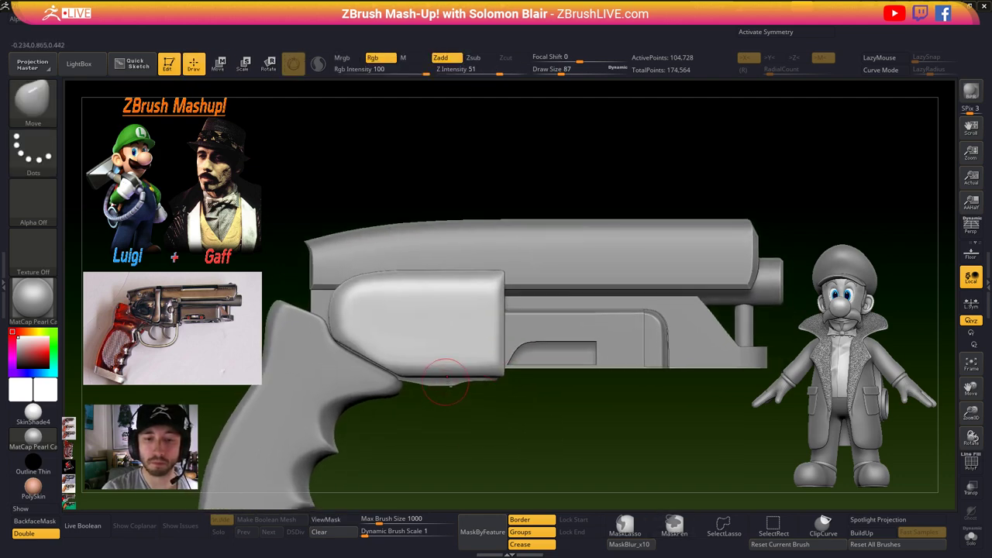
pyautogui.moveTo(504, 311); pyautogui.dragTo(514, 311)
pyautogui.hotkey('ctrl', 'z')
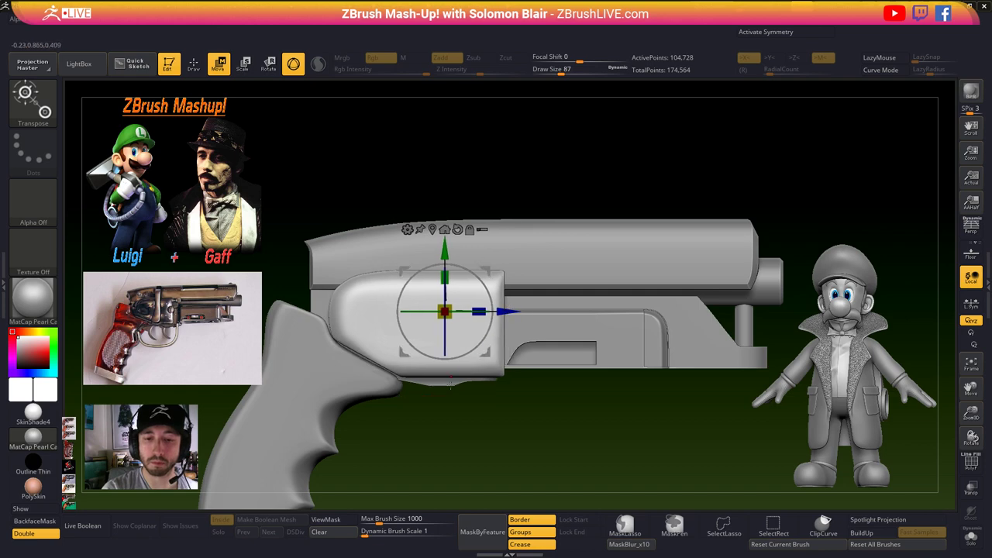
# - Isolate the Trigger base, mask its rear edge, restore the other parts, and extend the base forward past the Round Loader
pyautogui.press('q')
pyautogui.press('s')
pyautogui.moveTo(448, 383); pyautogui.dragTo(444, 383)
pyautogui.keyDown('alt'); pyautogui.click(447, 383); pyautogui.keyUp('alt')
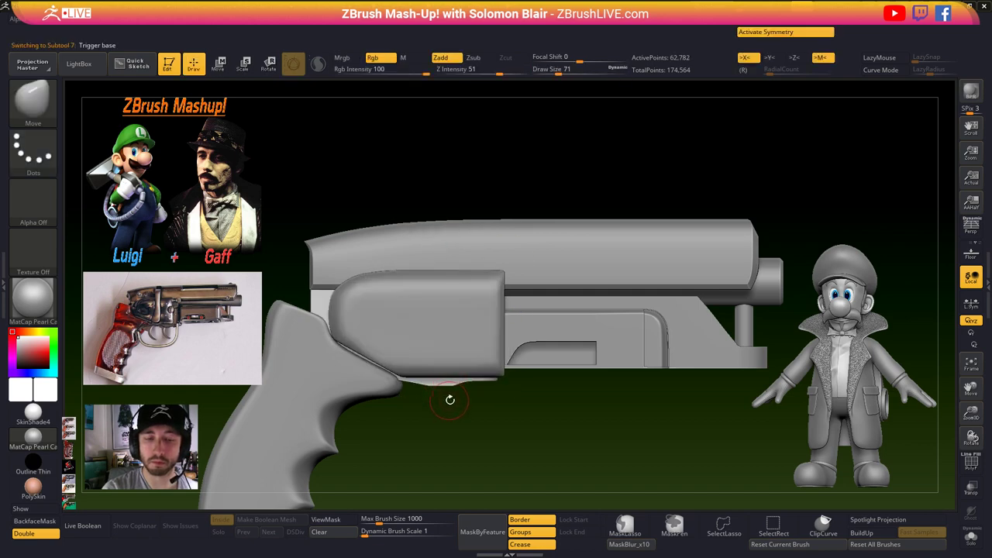
pyautogui.hotkey('alt', 's')
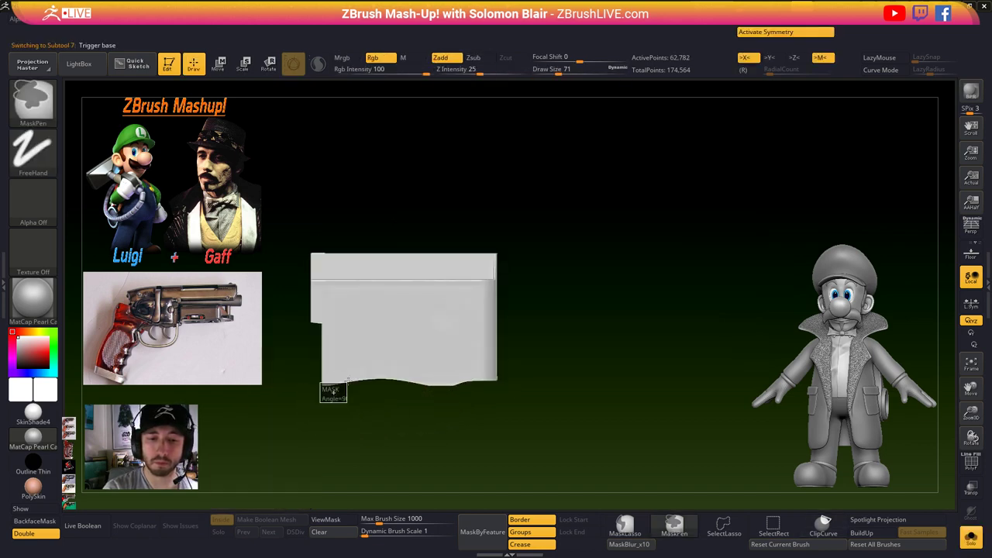
pyautogui.keyDown('ctrl'); pyautogui.moveTo(351, 378); pyautogui.dragTo(545, 226); pyautogui.keyUp('ctrl')
pyautogui.keyDown('ctrl'); pyautogui.click(420, 352); pyautogui.keyUp('ctrl')
pyautogui.keyDown('ctrl'); pyautogui.click(427, 344); pyautogui.keyUp('ctrl')
pyautogui.keyDown('ctrl'); pyautogui.click(405, 419); pyautogui.keyUp('ctrl')
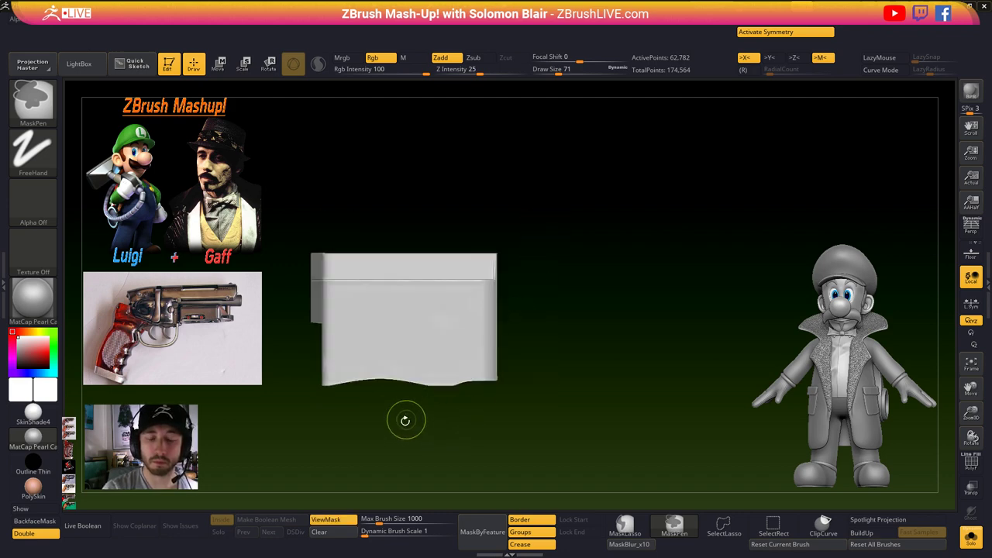
pyautogui.press('w')
pyautogui.hotkey('ctrl', 'shift', 's')
pyautogui.click(300, 191)
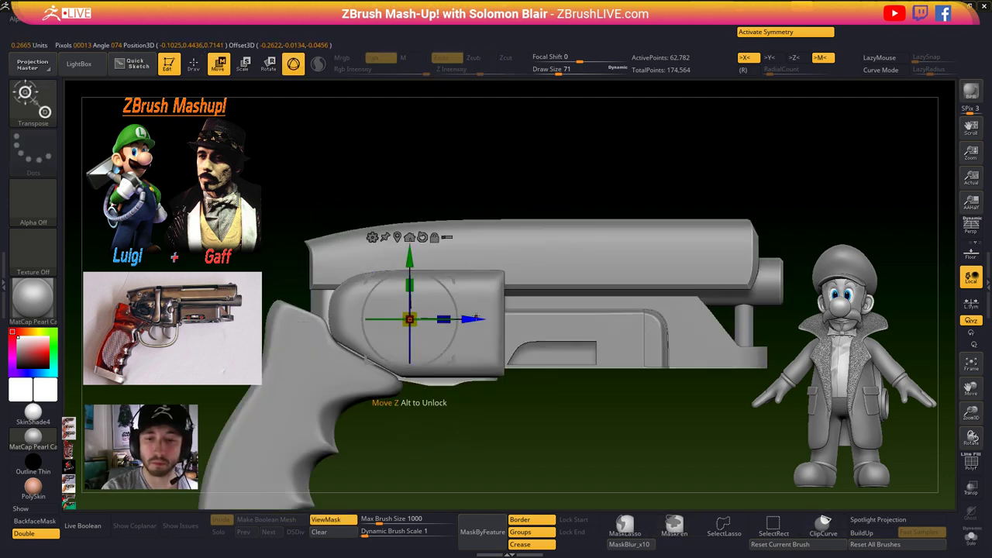
pyautogui.moveTo(475, 316); pyautogui.dragTo(514, 318)
pyautogui.press('q')
# - Select the slotted lower front frame and move it forward so it sits ahead of the extended Trigger base
pyautogui.keyDown('alt'); pyautogui.moveTo(524, 421); pyautogui.dragTo(462, 423); pyautogui.keyUp('alt')
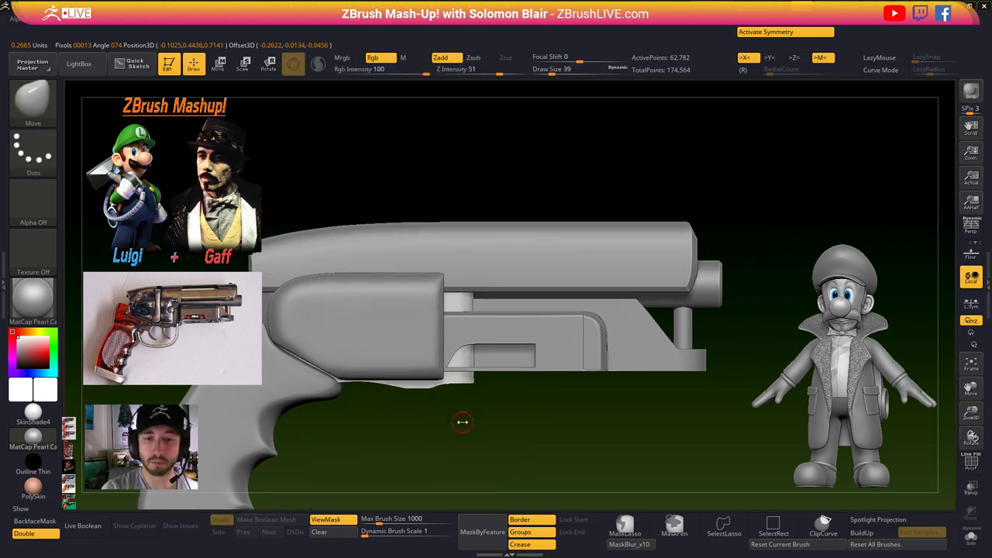
pyautogui.keyDown('alt'); pyautogui.click(544, 362); pyautogui.keyUp('alt')
pyautogui.press('w')
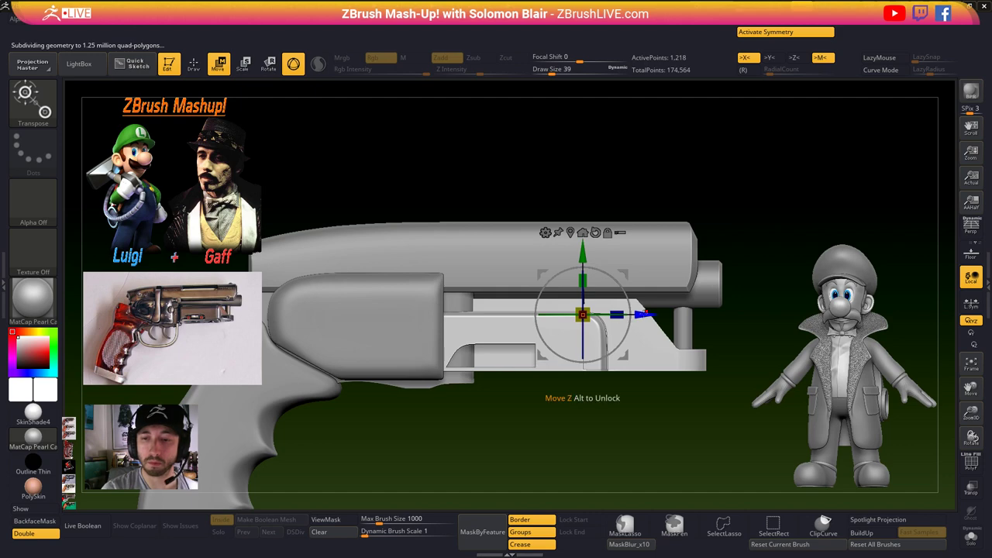
pyautogui.moveTo(645, 314); pyautogui.dragTo(675, 320)
pyautogui.press('q')
# - Move the barrel tube forward beyond the Slide Top, and move the vertical post beneath it forward by about 0.32
pyautogui.keyDown('alt'); pyautogui.moveTo(604, 392); pyautogui.dragTo(574, 398); pyautogui.keyUp('alt')
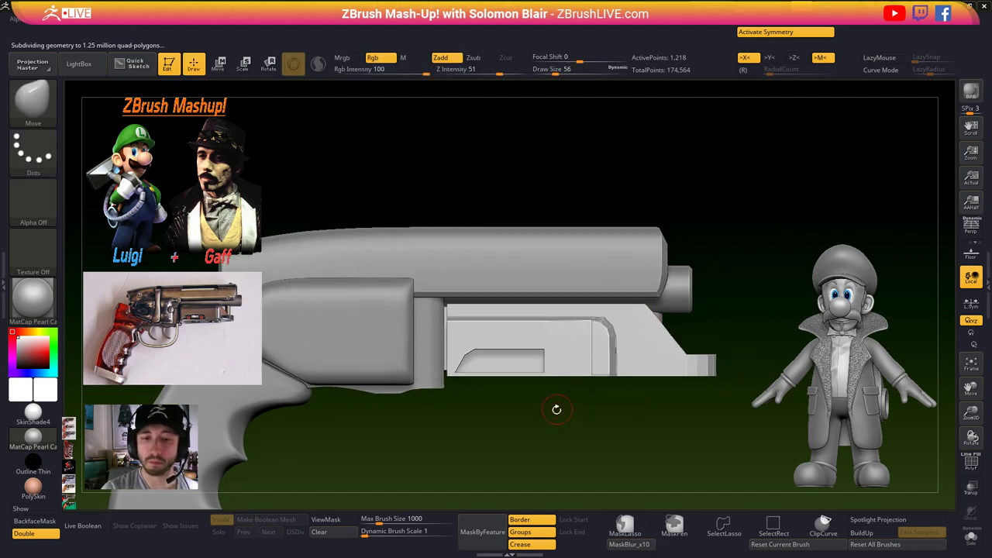
pyautogui.keyDown('alt'); pyautogui.click(681, 305); pyautogui.keyUp('alt')
pyautogui.press('w')
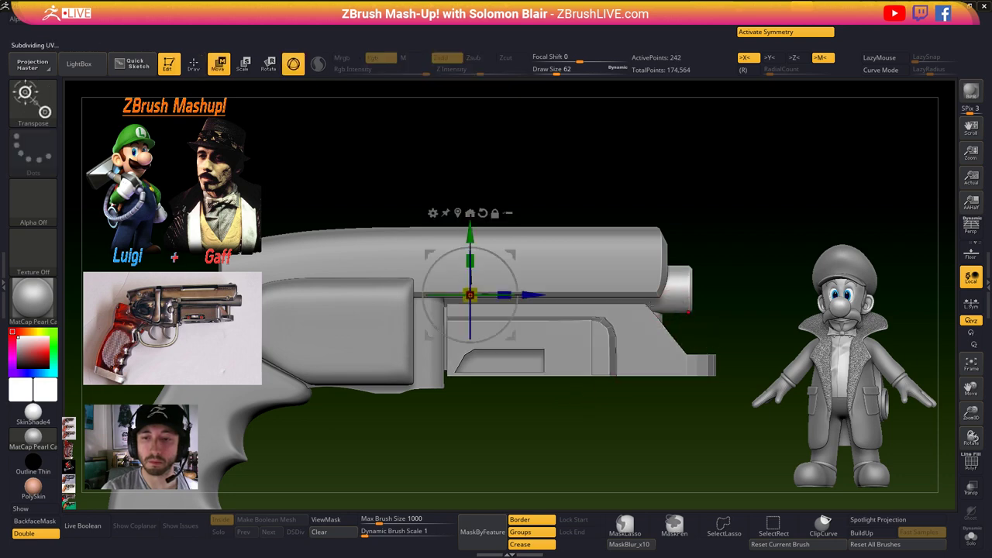
pyautogui.moveTo(540, 302); pyautogui.dragTo(598, 302)
pyautogui.press('q')
pyautogui.keyDown('ctrl'); pyautogui.click(667, 319); pyautogui.keyUp('ctrl')
pyautogui.press('w')
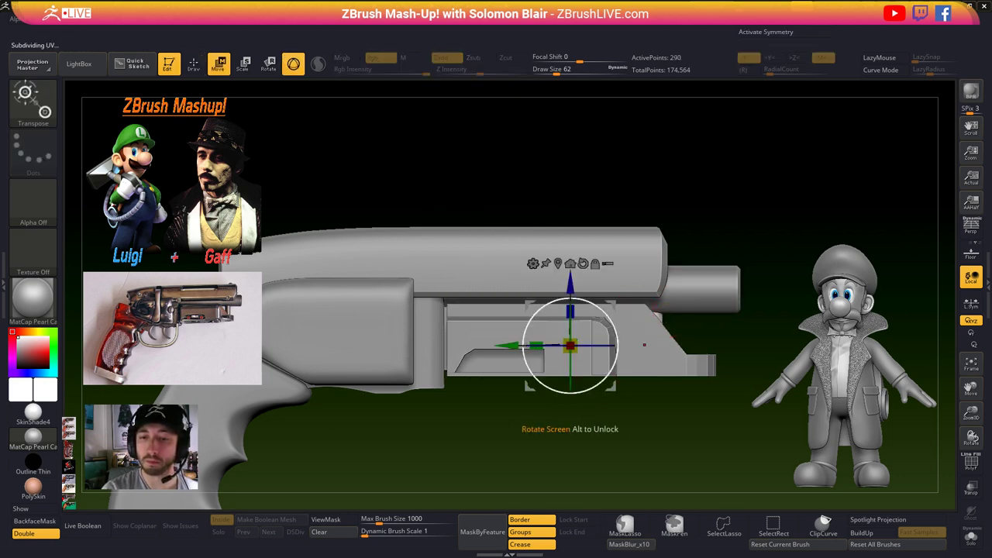
pyautogui.moveTo(635, 346); pyautogui.dragTo(677, 346)
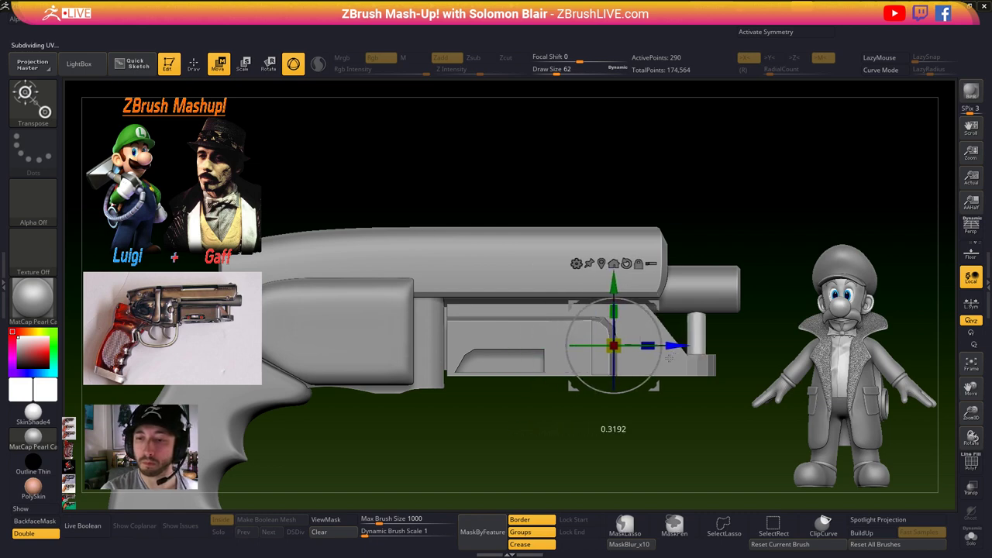
pyautogui.press('q')
# - Isolate the Slide Top's front end with a mask, extend it forward along the barrel, and clear the mask and polyframe
pyautogui.keyDown('alt'); pyautogui.click(575, 262); pyautogui.keyUp('alt')
pyautogui.keyDown('ctrl'); pyautogui.moveTo(520, 179); pyautogui.dragTo(696, 410); pyautogui.keyUp('ctrl')
pyautogui.hotkey('shift', 'f')
pyautogui.press('w')
pyautogui.moveTo(491, 273); pyautogui.dragTo(546, 276)
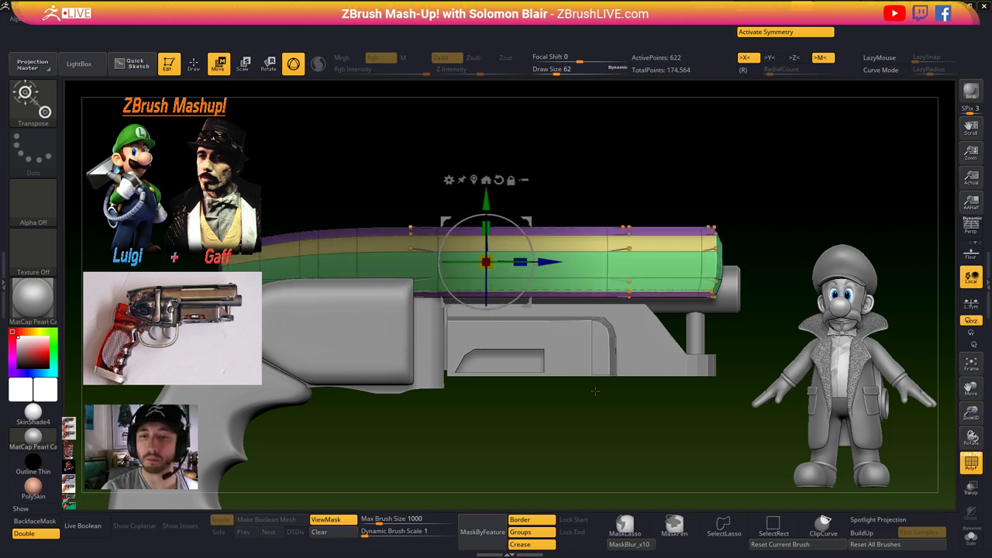
pyautogui.keyDown('ctrl'); pyautogui.moveTo(594, 392); pyautogui.dragTo(603, 403); pyautogui.keyUp('ctrl')
pyautogui.hotkey('shift', 'f')
pyautogui.moveTo(594, 404)
pyautogui.keyDown('ctrl'); pyautogui.mouseDown(button='right')
pyautogui.moveTo(558, 373)
pyautogui.moveTo(495, 407)
pyautogui.moveTo(467, 366)
pyautogui.moveTo(485, 381)
pyautogui.mouseUp(button='right'); pyautogui.keyUp('ctrl')
pyautogui.press('q')
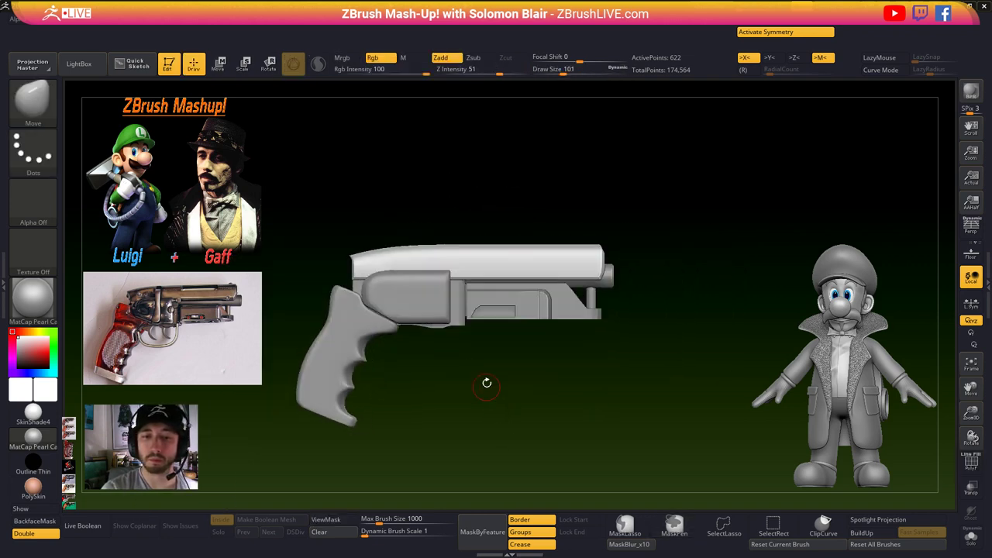
# - Select the Round Loader, place the gizmo pivot at its lower edge, and scale it taller along Y
pyautogui.press('s')
pyautogui.moveTo(411, 345)
pyautogui.keyDown('ctrl'); pyautogui.mouseDown(button='right')
pyautogui.moveTo(398, 366)
pyautogui.moveTo(403, 387)
pyautogui.moveTo(452, 383)
pyautogui.moveTo(381, 390)
pyautogui.mouseUp(button='right'); pyautogui.keyUp('ctrl')
pyautogui.moveTo(458, 403)
pyautogui.keyDown('ctrl'); pyautogui.mouseDown(button='right')
pyautogui.moveTo(534, 399)
pyautogui.moveTo(478, 376)
pyautogui.mouseUp(button='right'); pyautogui.keyUp('ctrl')
pyautogui.moveTo(464, 336)
pyautogui.mouseDown(button='right')
pyautogui.moveTo(448, 348)
pyautogui.moveTo(476, 368)
pyautogui.moveTo(406, 359)
pyautogui.moveTo(474, 372)
pyautogui.mouseUp(button='right')
pyautogui.keyDown('alt'); pyautogui.click(432, 290); pyautogui.keyUp('alt')
pyautogui.keyDown('ctrl'); pyautogui.keyDown('shift'); pyautogui.click(439, 372); pyautogui.keyUp('shift'); pyautogui.keyUp('ctrl')
pyautogui.keyDown('ctrl'); pyautogui.keyDown('shift'); pyautogui.click(439, 371); pyautogui.keyUp('shift'); pyautogui.keyUp('ctrl')
pyautogui.moveTo(474, 372); pyautogui.dragTo(508, 403)
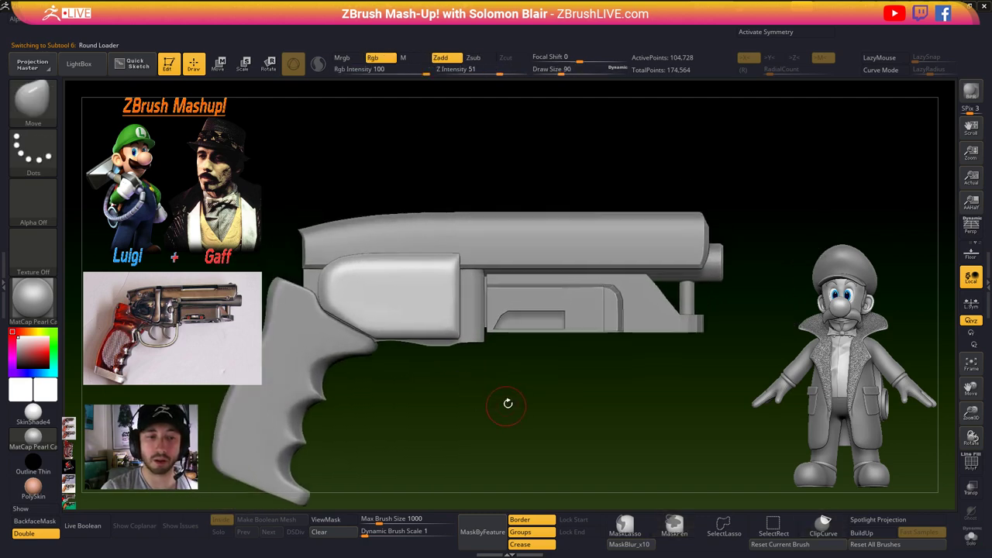
pyautogui.moveTo(450, 388); pyautogui.dragTo(435, 356)
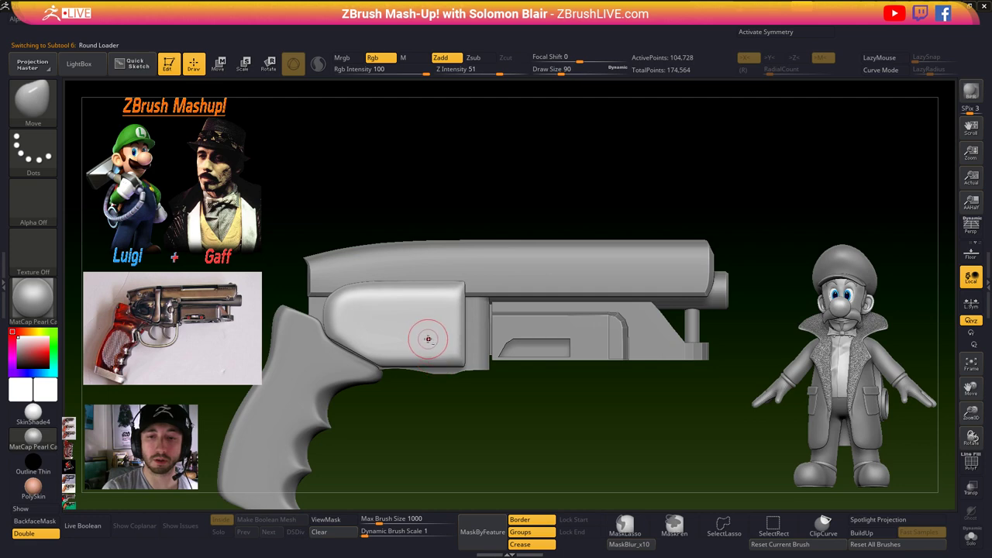
pyautogui.press('w')
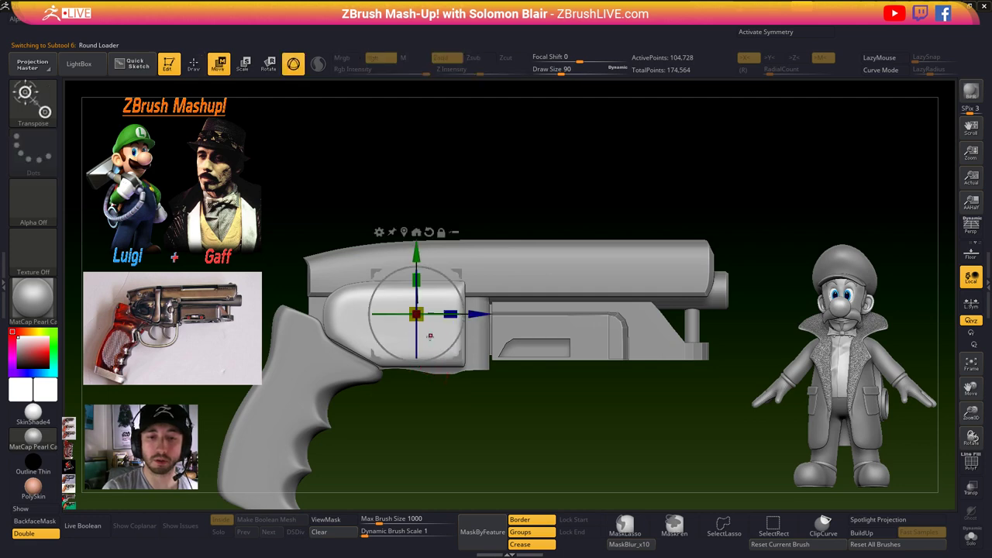
pyautogui.keyDown('alt'); pyautogui.moveTo(416, 254); pyautogui.dragTo(422, 327); pyautogui.keyUp('alt')
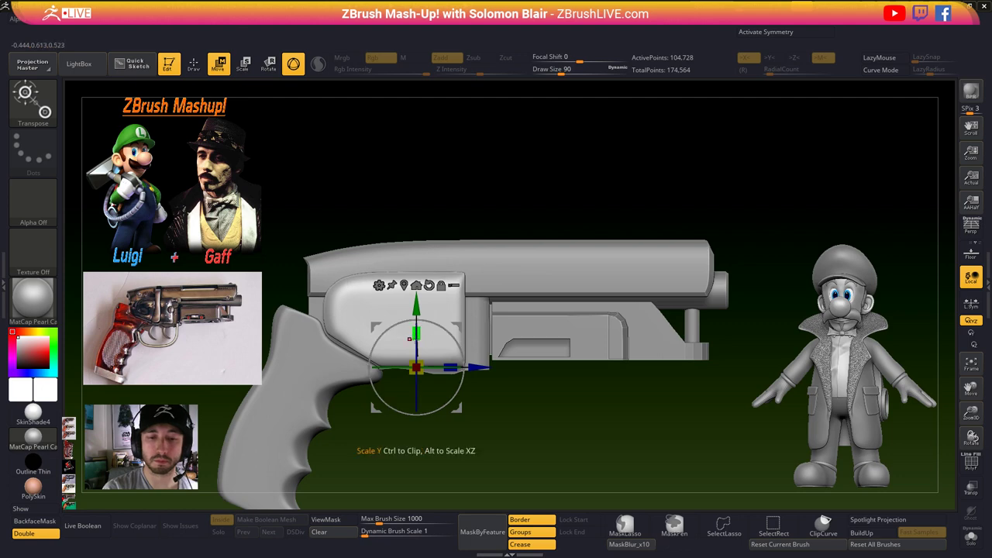
pyautogui.press('q')
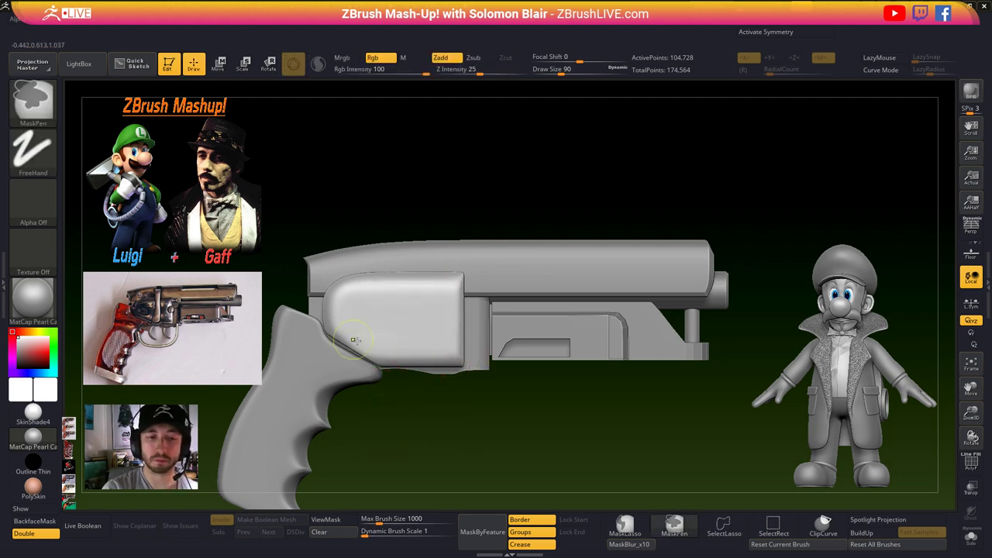
pyautogui.keyDown('ctrl'); pyautogui.moveTo(359, 341); pyautogui.dragTo(376, 343, button='right'); pyautogui.keyUp('ctrl')
pyautogui.press('s')
pyautogui.moveTo(377, 343); pyautogui.dragTo(388, 344)
pyautogui.press('b')
pyautogui.press('m')
pyautogui.press('v')
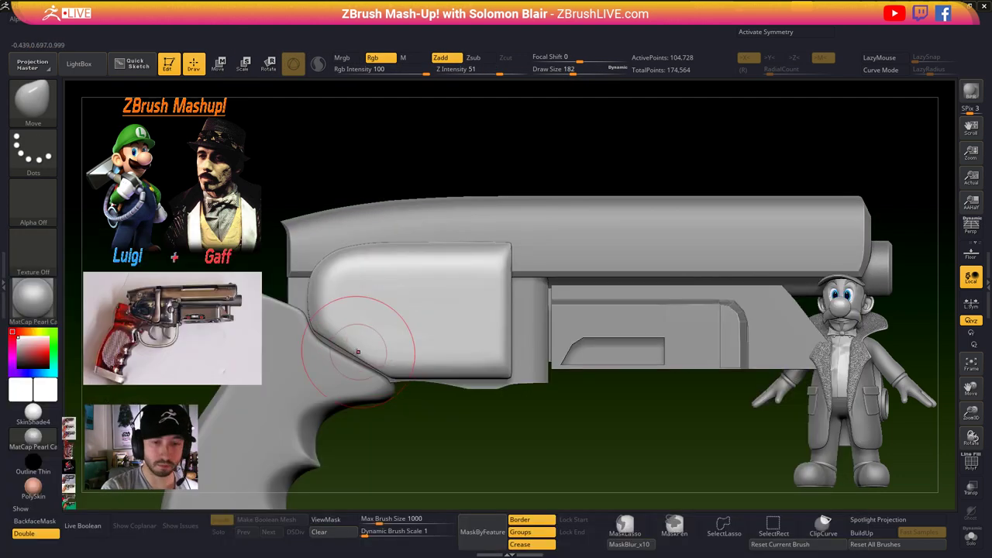
pyautogui.moveTo(409, 427)
pyautogui.keyDown('ctrl'); pyautogui.mouseDown()
pyautogui.moveTo(352, 331)
pyautogui.moveTo(305, 299)
pyautogui.mouseUp(); pyautogui.keyUp('ctrl')
pyautogui.hotkey('ctrl', 'z')
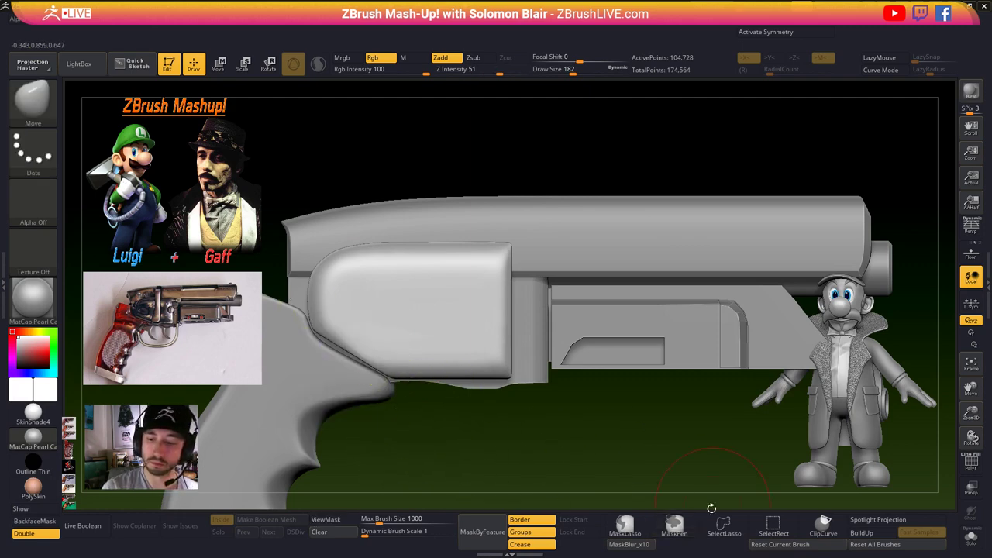
# - Lasso-mask the Round Loader's slanted lower rear edge along the grip, invert the mask, and blur it with MaskBlur_x10
pyautogui.click(626, 525)
pyautogui.keyDown('ctrl'); pyautogui.moveTo(400, 423); pyautogui.dragTo(403, 370); pyautogui.keyUp('ctrl')
pyautogui.keyDown('ctrl'); pyautogui.moveTo(274, 348); pyautogui.dragTo(279, 357); pyautogui.keyUp('ctrl')
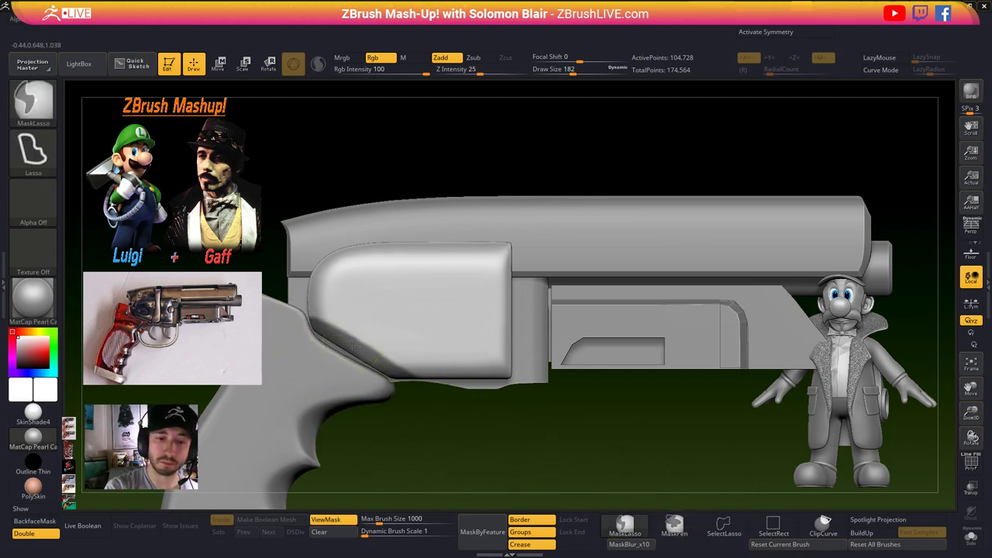
pyautogui.keyDown('ctrl'); pyautogui.click(368, 366); pyautogui.keyUp('ctrl')
pyautogui.click(632, 544)
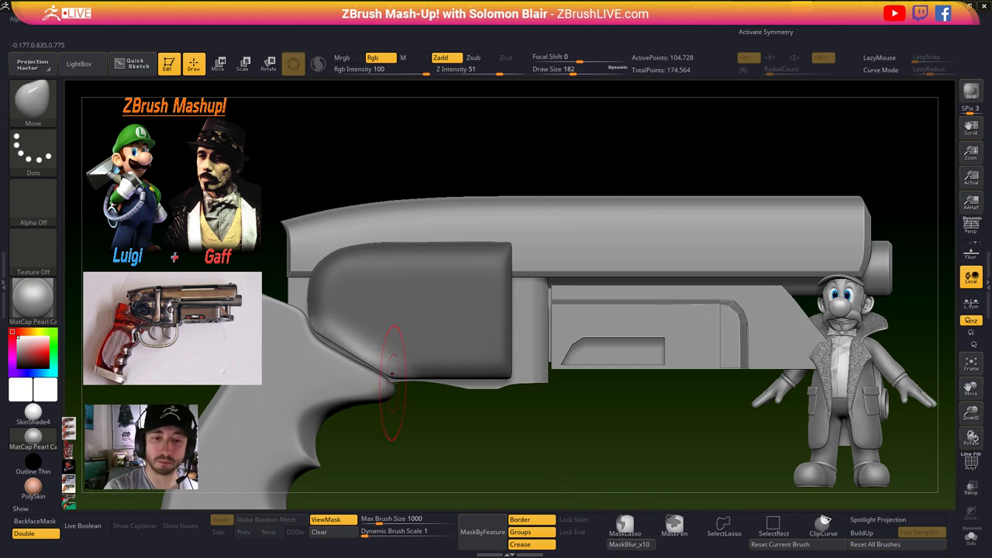
# - Align the gizmo with the unmasked slanted edge, move that edge down against the grip, and clear the mask
pyautogui.press('w')
pyautogui.click(430, 297)
pyautogui.moveTo(409, 312); pyautogui.dragTo(345, 401)
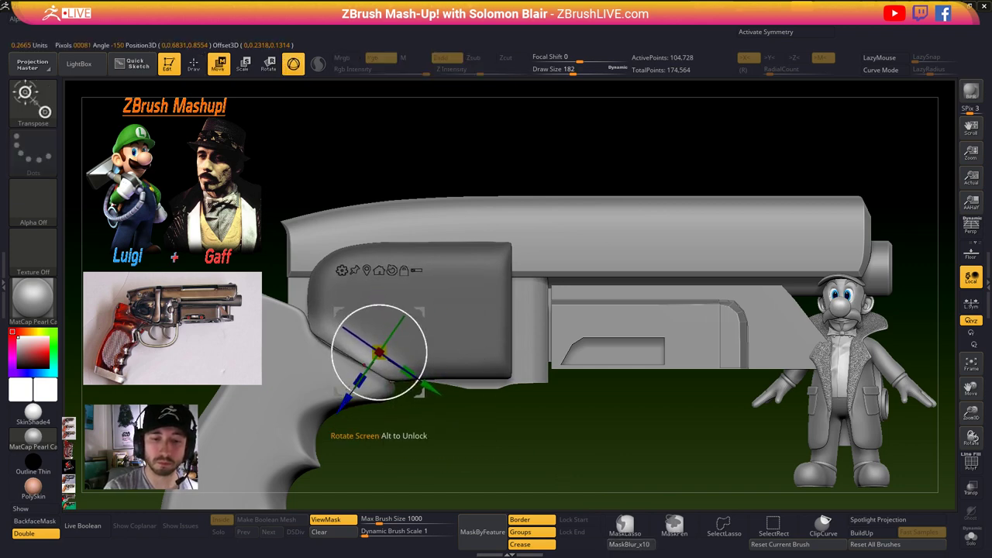
pyautogui.press('q')
pyautogui.keyDown('ctrl'); pyautogui.moveTo(380, 411); pyautogui.dragTo(395, 458, button='right'); pyautogui.keyUp('ctrl')
pyautogui.keyDown('ctrl'); pyautogui.moveTo(411, 459); pyautogui.dragTo(419, 465); pyautogui.keyUp('ctrl')
# - Touch up the Round Loader's lower rear edge along the grip with the Move and Smooth brushes at adjusted draw sizes
pyautogui.press(']')
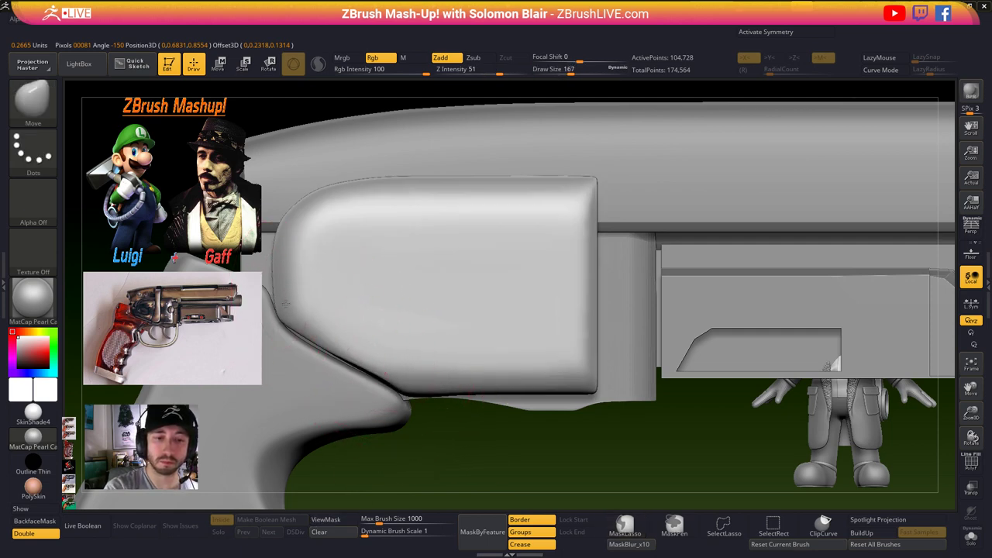
pyautogui.press(']')
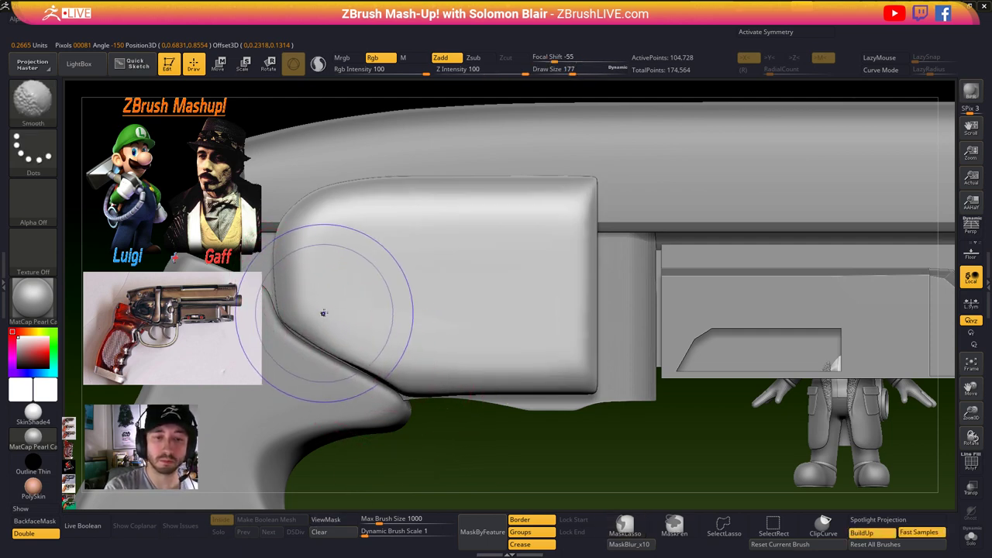
pyautogui.press('s')
pyautogui.click(463, 435)
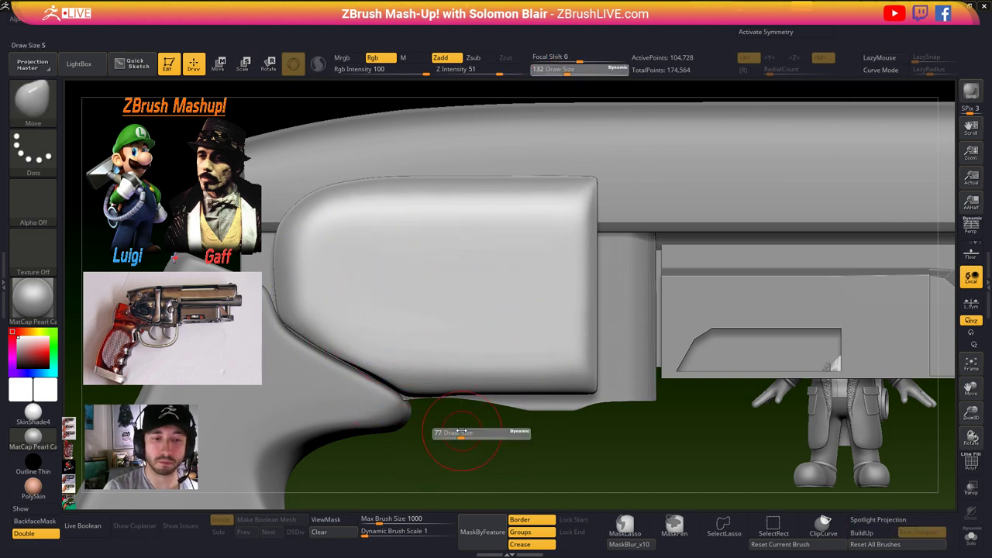
pyautogui.keyDown('alt'); pyautogui.moveTo(464, 438); pyautogui.dragTo(383, 443); pyautogui.keyUp('alt')
pyautogui.press('s')
pyautogui.click(430, 446)
pyautogui.keyDown('alt'); pyautogui.moveTo(453, 438); pyautogui.dragTo(430, 462); pyautogui.keyUp('alt')
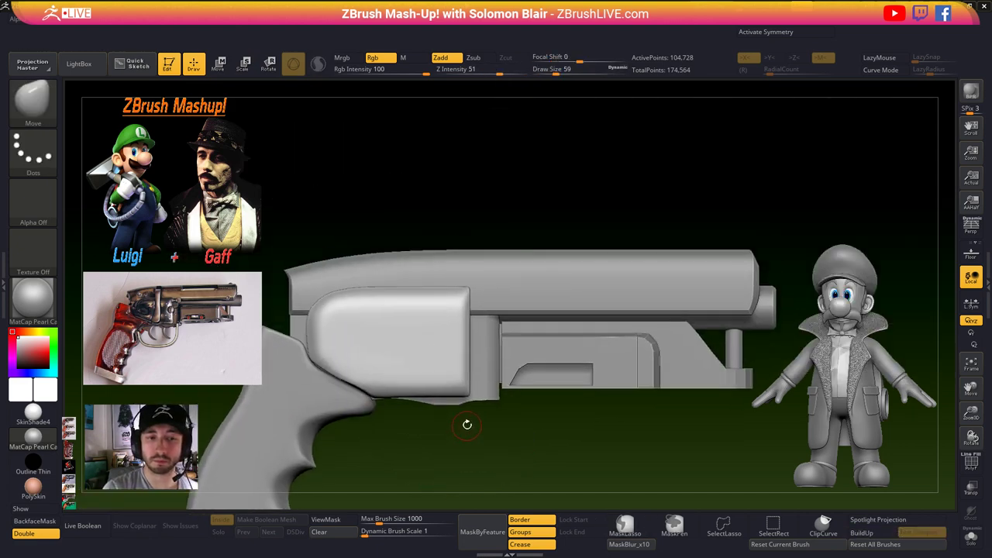
# - Raise the Slide Top slightly along Y, and make the Round Loader the active subtool
pyautogui.keyDown('alt'); pyautogui.click(510, 284); pyautogui.keyUp('alt')
pyautogui.press('w')
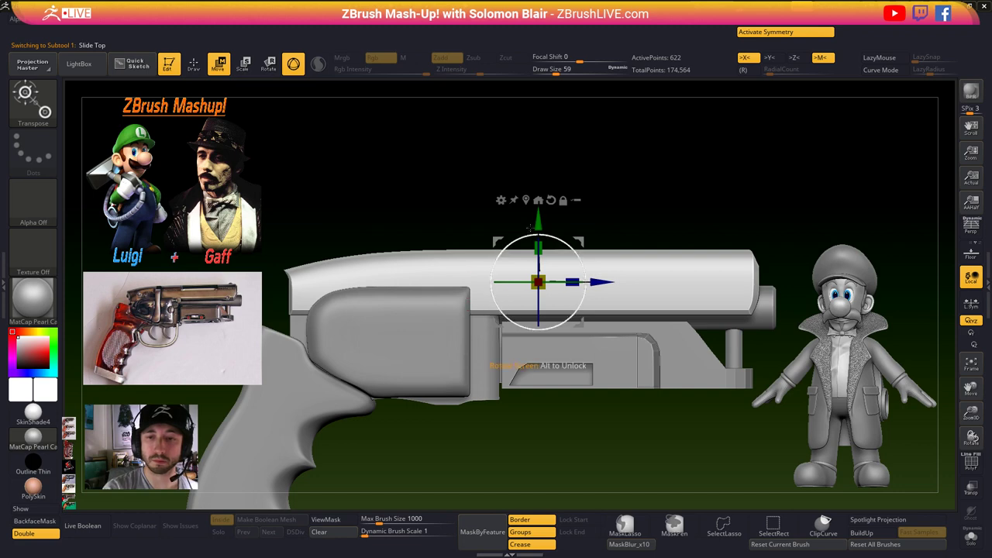
pyautogui.moveTo(538, 218); pyautogui.dragTo(538, 213)
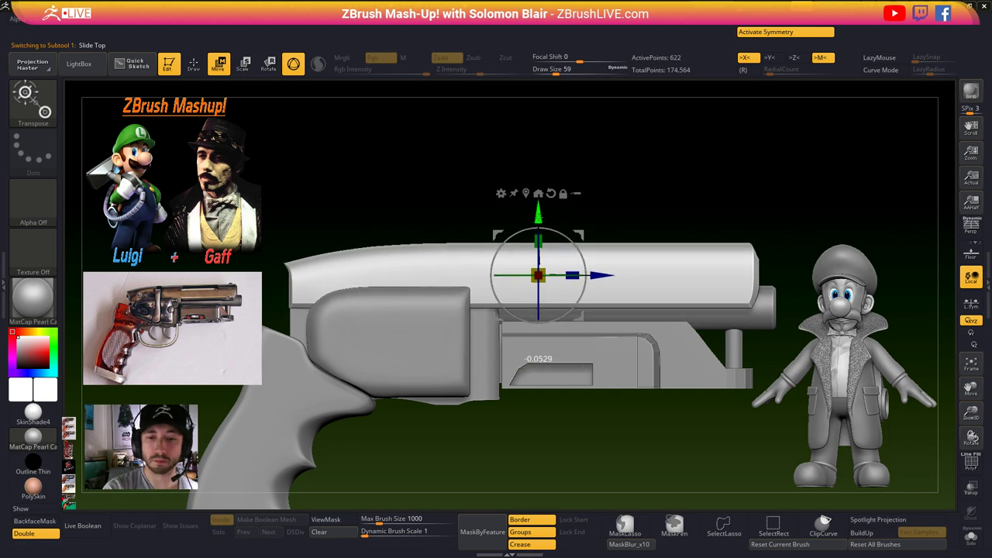
pyautogui.press('q')
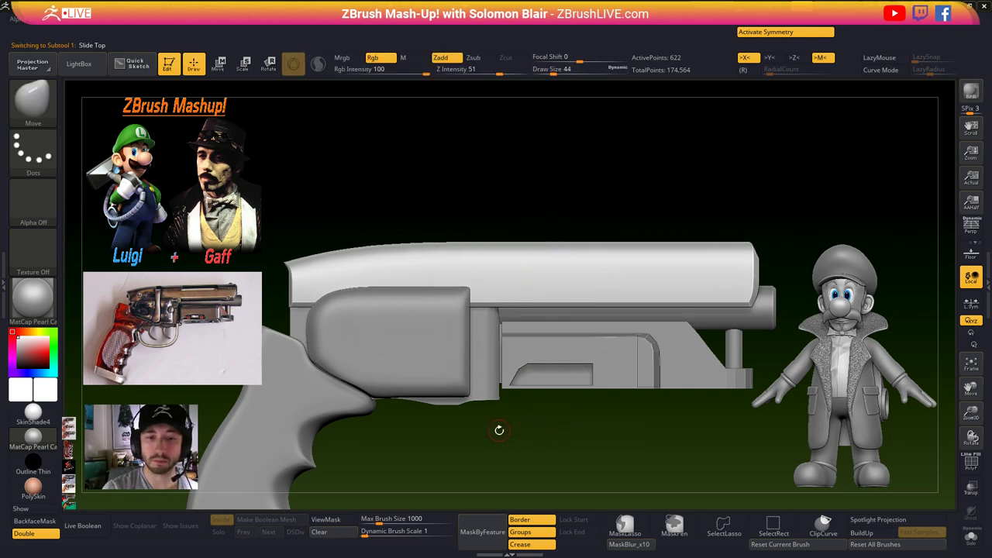
pyautogui.keyDown('alt'); pyautogui.click(447, 351); pyautogui.keyUp('alt')
pyautogui.keyDown('ctrl'); pyautogui.moveTo(497, 413); pyautogui.dragTo(455, 354, button='right'); pyautogui.keyUp('ctrl')
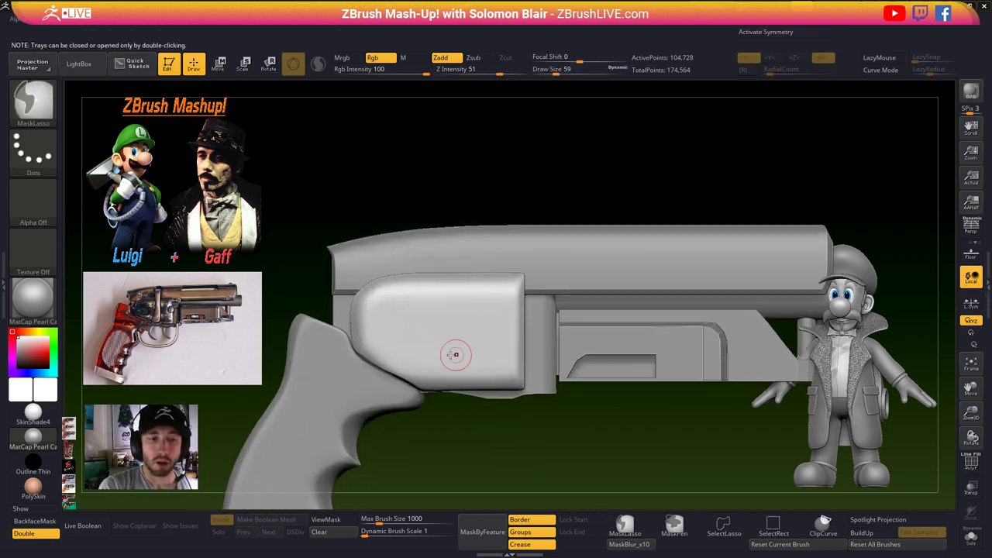
# - Enlarge the gun reference image in Spotlight and exit Spotlight editing
pyautogui.press('z')
pyautogui.click(221, 366)
pyautogui.moveTo(271, 325); pyautogui.dragTo(250, 344)
pyautogui.moveTo(234, 353); pyautogui.dragTo(267, 359)
pyautogui.press('z')
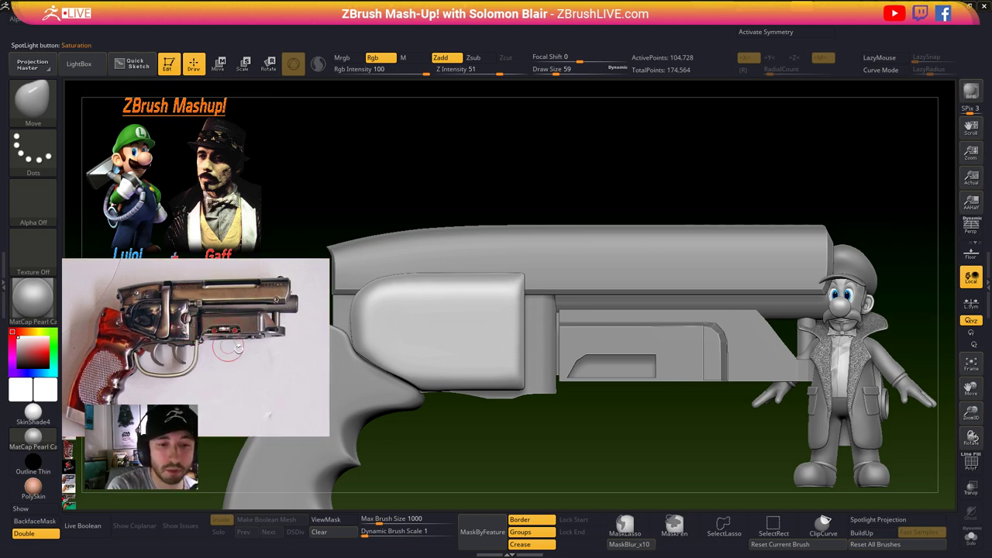
pyautogui.keyDown('alt'); pyautogui.click(596, 359); pyautogui.keyUp('alt')
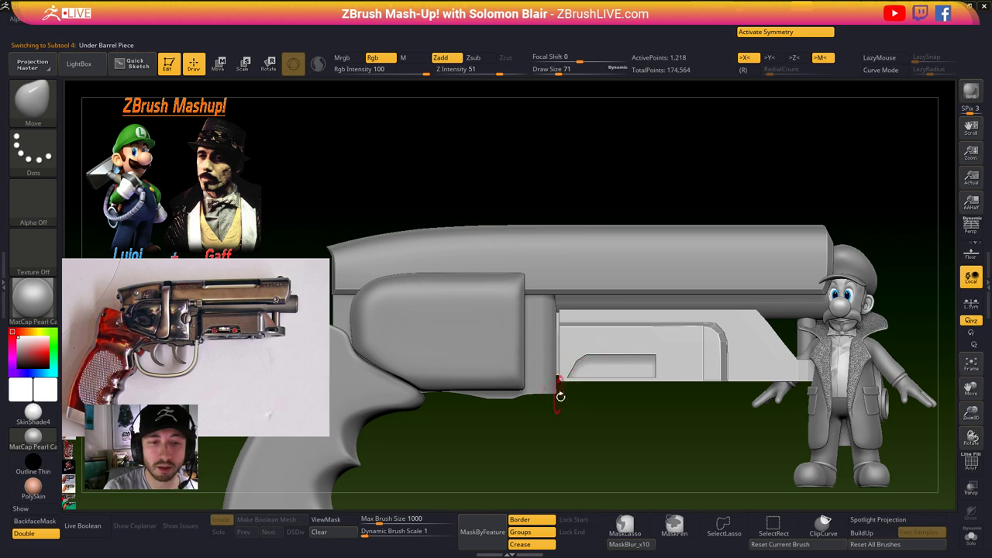
pyautogui.press('s')
pyautogui.keyDown('ctrl'); pyautogui.moveTo(565, 388); pyautogui.dragTo(535, 410, button='right'); pyautogui.keyUp('ctrl')
pyautogui.keyDown('alt'); pyautogui.click(511, 366); pyautogui.keyUp('alt')
pyautogui.press('s')
pyautogui.moveTo(530, 417); pyautogui.dragTo(528, 418)
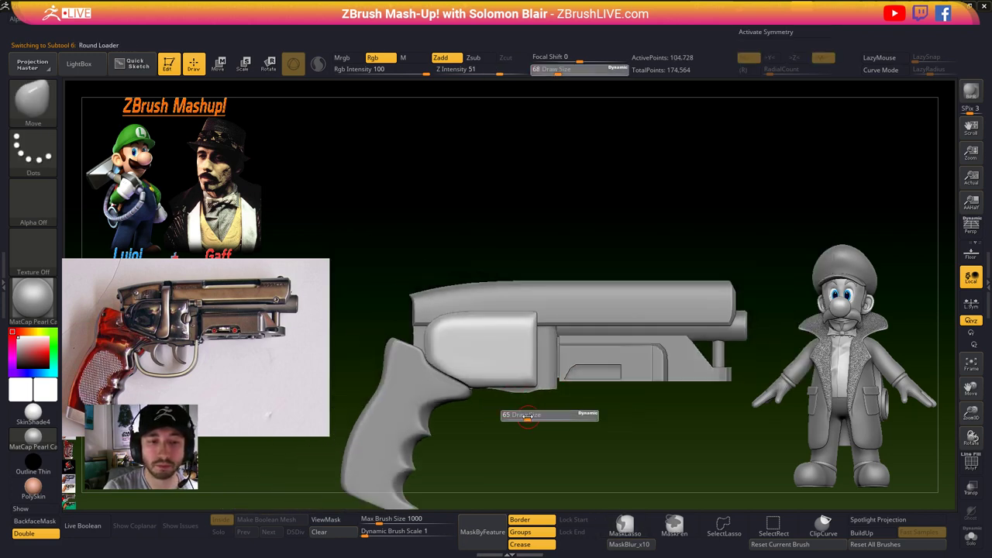
pyautogui.keyDown('alt'); pyautogui.moveTo(528, 417); pyautogui.dragTo(495, 414, button='right'); pyautogui.keyUp('alt')
# - Select the Under Barrel Piece, display its polyframe, and pick the Move brush
pyautogui.keyDown('alt'); pyautogui.click(570, 356); pyautogui.keyUp('alt')
pyautogui.press('d')
pyautogui.hotkey('shift', 'f')
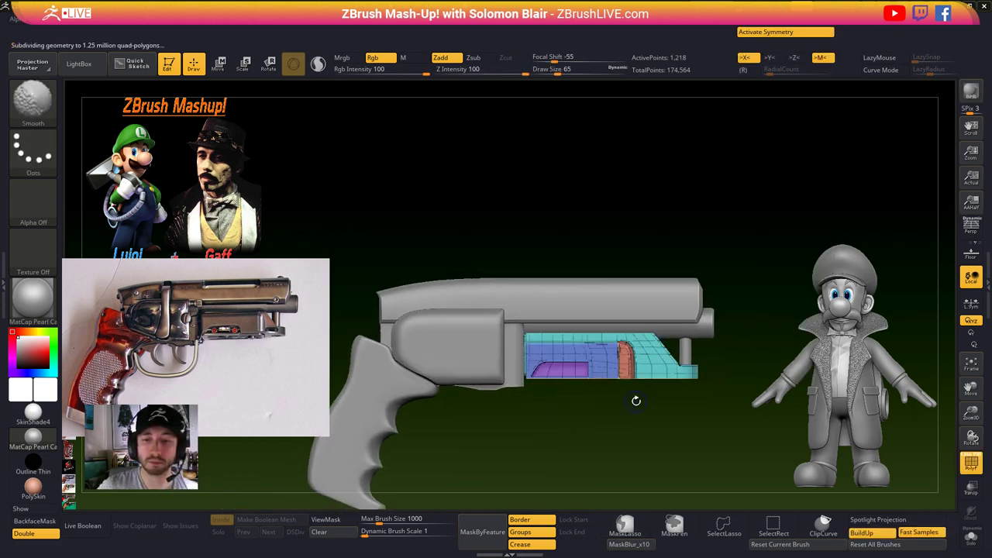
pyautogui.hotkey('shift', 'f')
pyautogui.hotkey('shift', 'f')
pyautogui.press('b')
pyautogui.press('m')
pyautogui.press('v')
pyautogui.press('f')
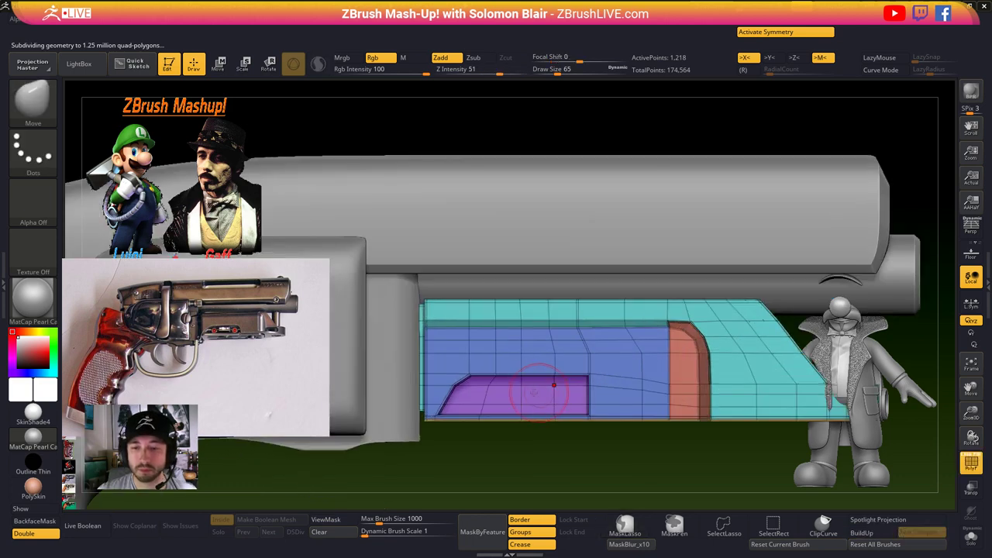
pyautogui.moveTo(534, 393)
pyautogui.keyDown('alt'); pyautogui.mouseDown(button='right')
pyautogui.moveTo(507, 354)
pyautogui.moveTo(526, 365)
pyautogui.moveTo(486, 369)
pyautogui.mouseUp(button='right'); pyautogui.keyUp('alt')
pyautogui.press('s')
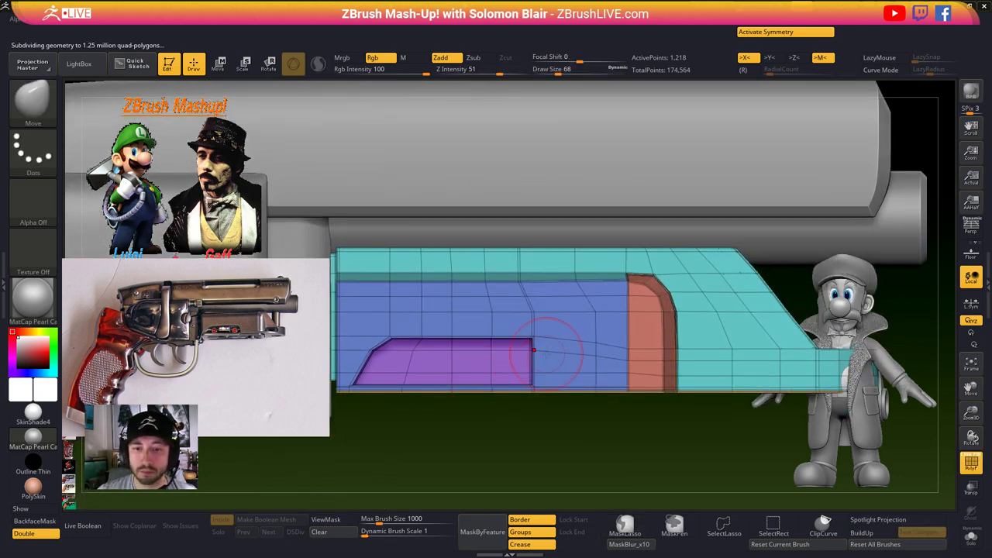
# - Lasso-mask the lower front corner points of the Under Barrel Piece's recess and invert the mask
pyautogui.moveTo(547, 356)
pyautogui.keyDown('ctrl'); pyautogui.mouseDown(button='right')
pyautogui.moveTo(545, 416)
pyautogui.moveTo(532, 434)
pyautogui.mouseUp(button='right'); pyautogui.keyUp('ctrl')
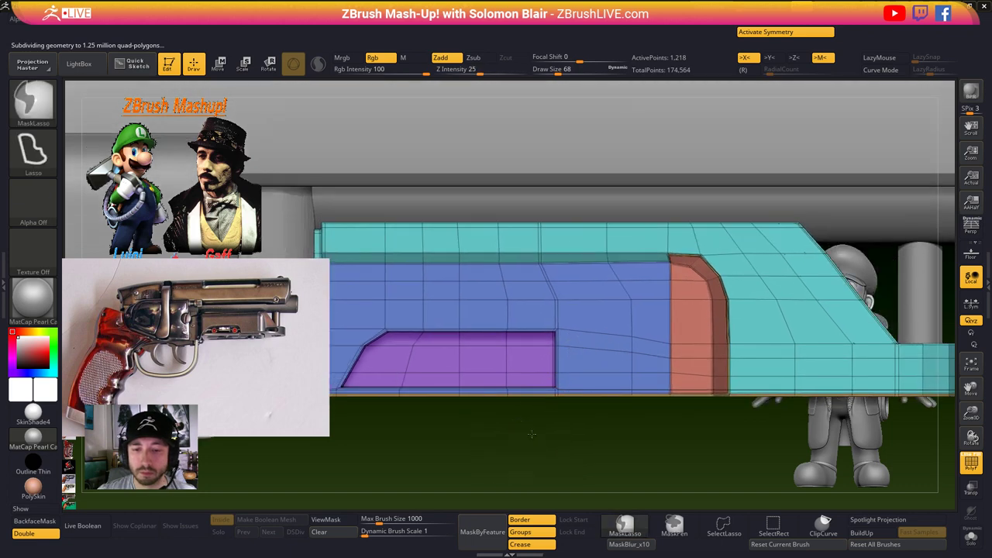
pyautogui.keyDown('ctrl'); pyautogui.moveTo(547, 347); pyautogui.dragTo(546, 344); pyautogui.keyUp('ctrl')
pyautogui.keyDown('ctrl'); pyautogui.moveTo(530, 454); pyautogui.dragTo(533, 412); pyautogui.keyUp('ctrl')
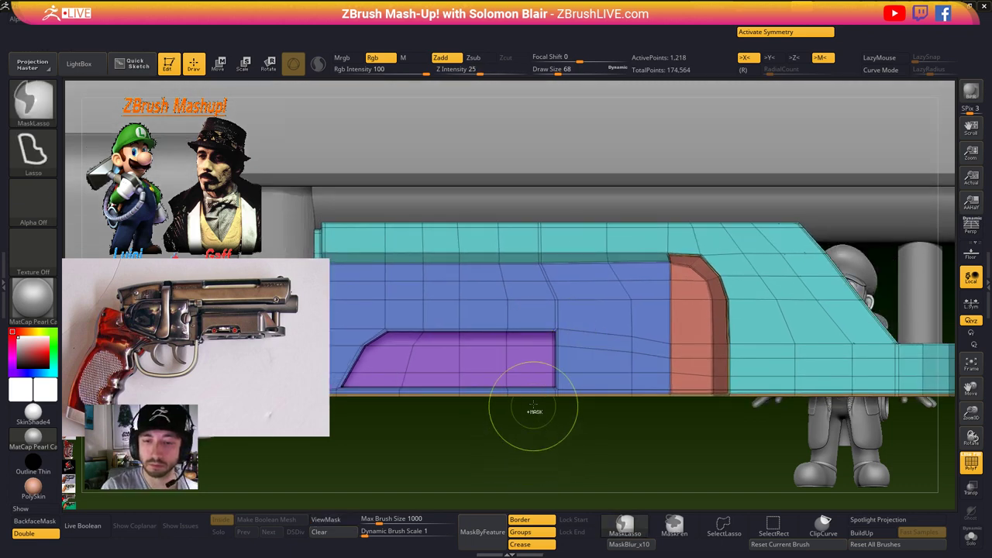
pyautogui.keyDown('ctrl'); pyautogui.moveTo(541, 360); pyautogui.dragTo(541, 362); pyautogui.keyUp('ctrl')
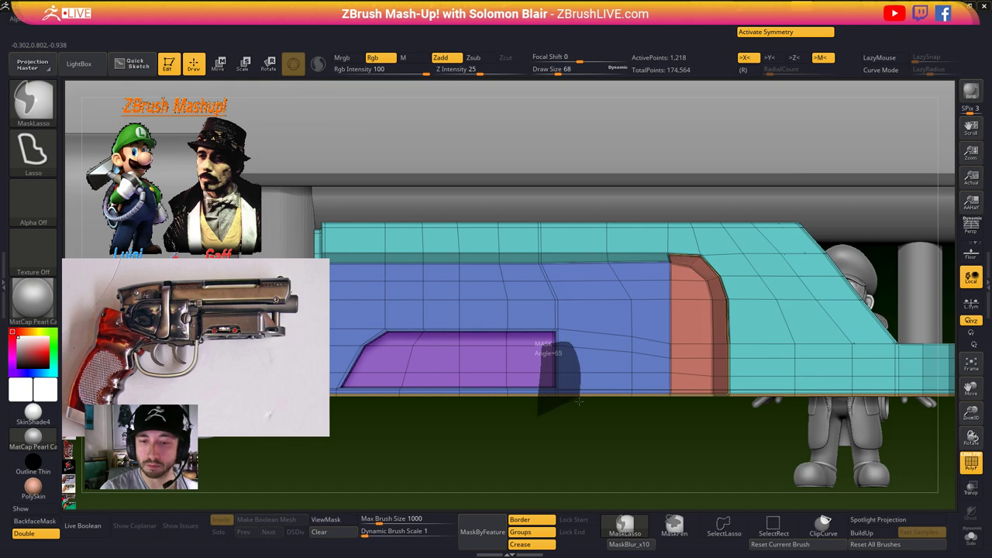
pyautogui.keyDown('ctrl'); pyautogui.moveTo(579, 401); pyautogui.dragTo(576, 411); pyautogui.keyUp('ctrl')
# - Center the gizmo on the unmasked recess corner points and move them forward along Z by about 0.03
pyautogui.press('w')
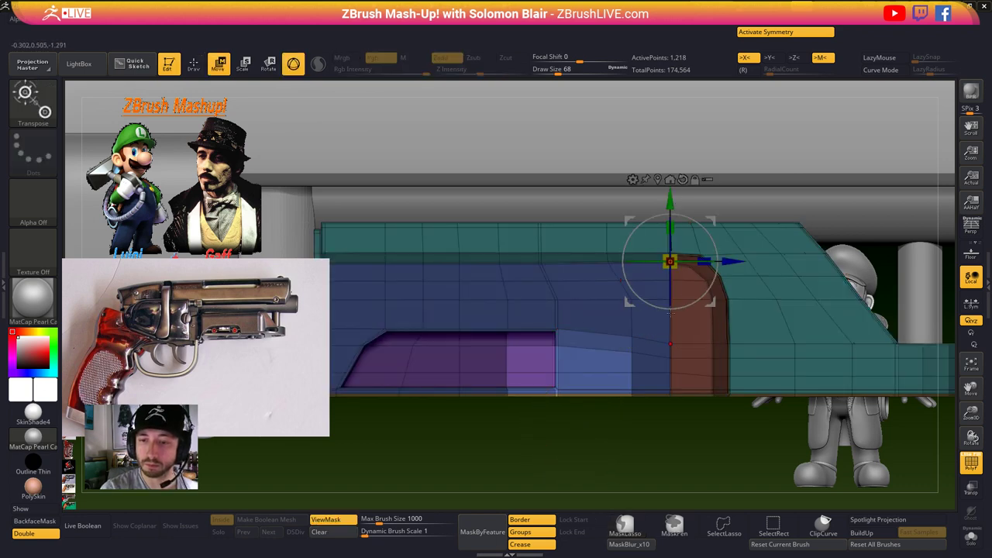
pyautogui.click(657, 179)
pyautogui.moveTo(613, 376); pyautogui.dragTo(625, 376)
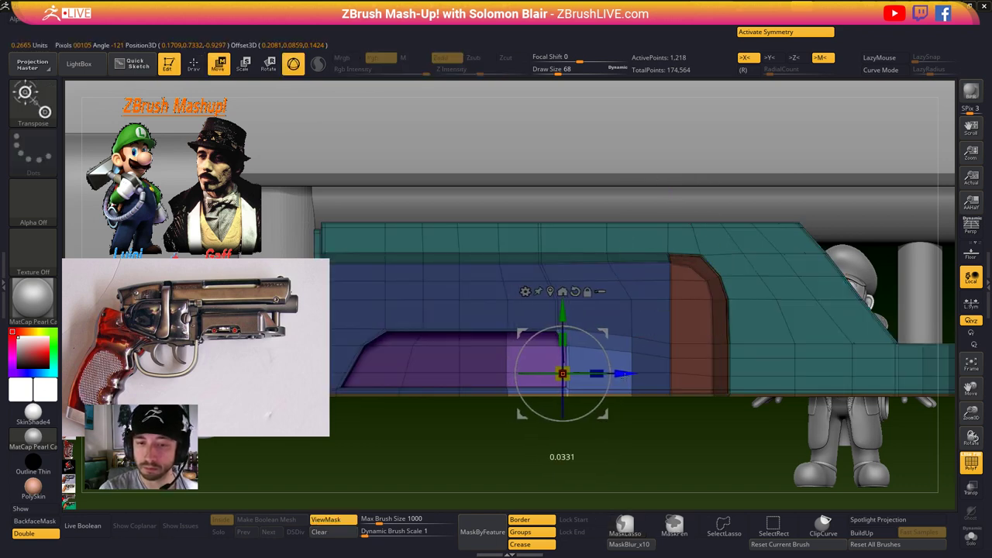
pyautogui.press('q')
# - Isolate progressively lower points of the recess's front edge with lasso masks and move each set further forward to form a slanted edge
pyautogui.press('ctrl')
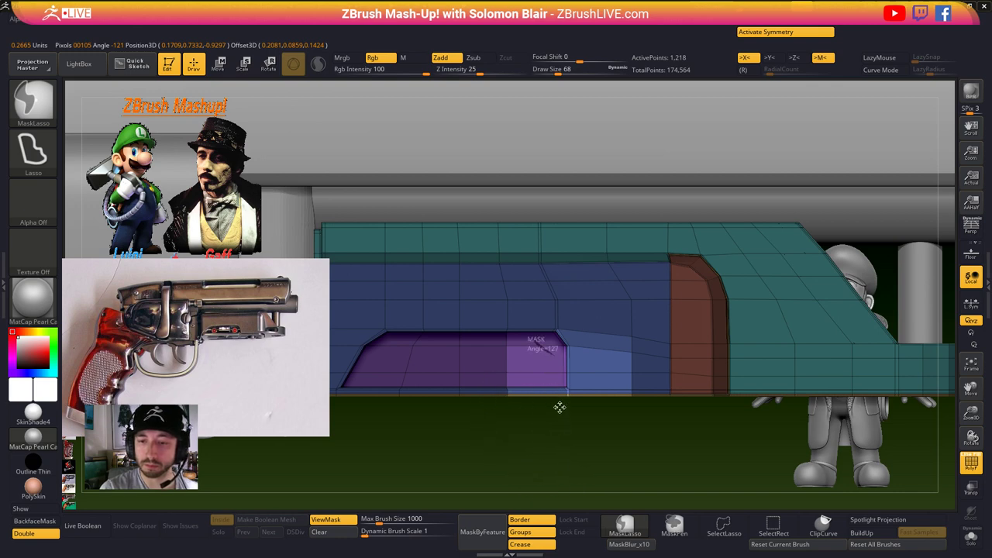
pyautogui.press('w')
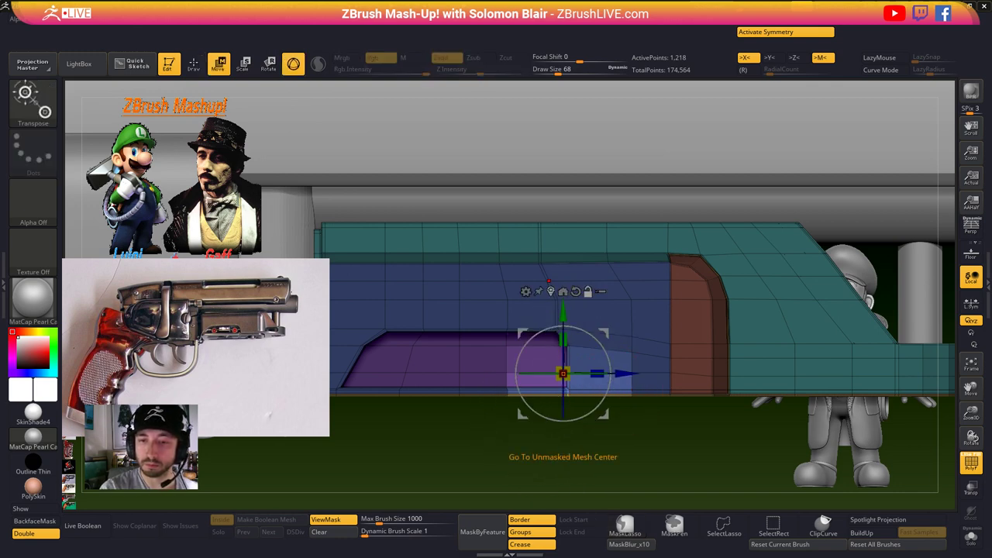
pyautogui.moveTo(630, 375); pyautogui.dragTo(630, 388)
pyautogui.press('q')
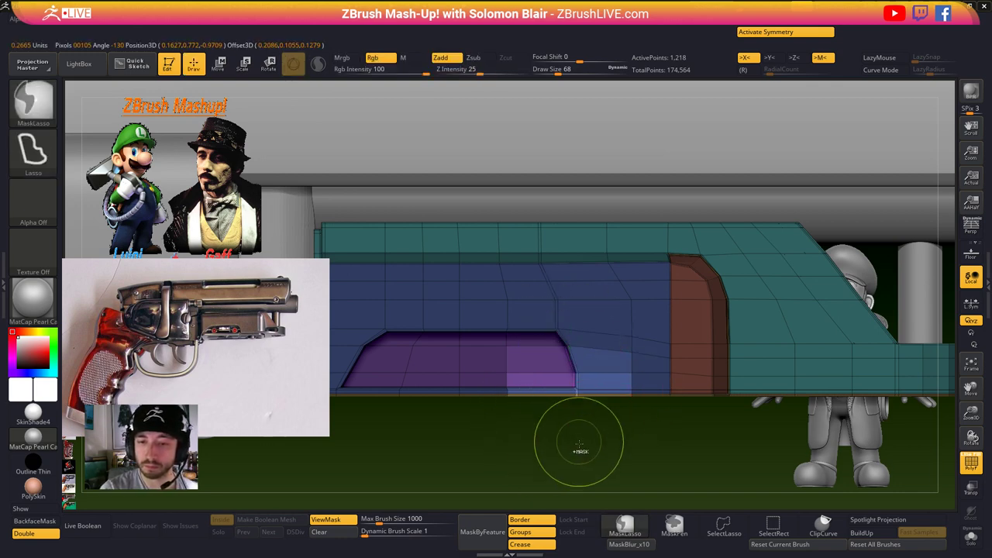
pyautogui.keyDown('ctrl'); pyautogui.click(559, 429); pyautogui.keyUp('ctrl')
pyautogui.press('ctrl')
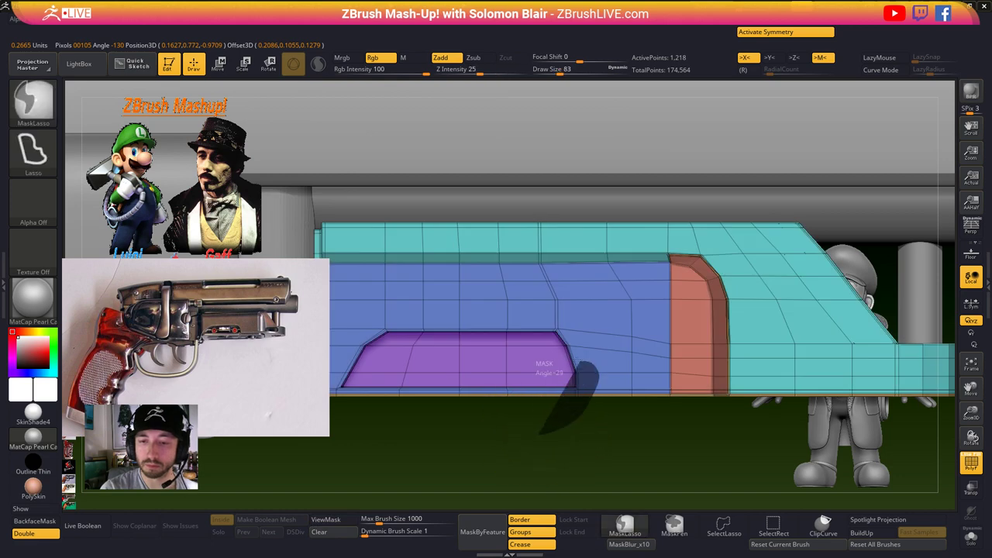
pyautogui.press('w')
pyautogui.press('q')
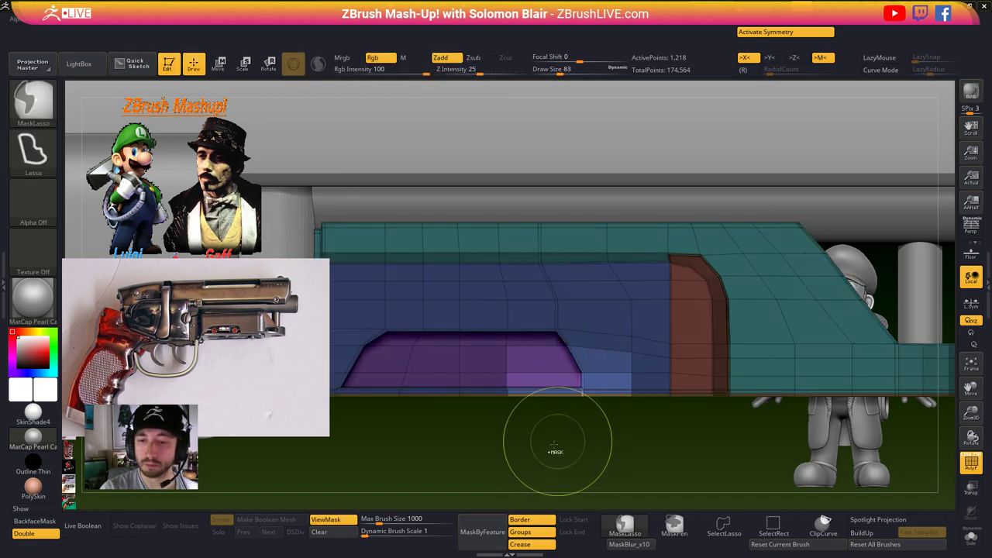
# - Isolate the upper point of the recess's slanted front edge, adjust it along Z, then clear the mask and hide the polyframe
pyautogui.keyDown('ctrl'); pyautogui.click(541, 447); pyautogui.keyUp('ctrl')
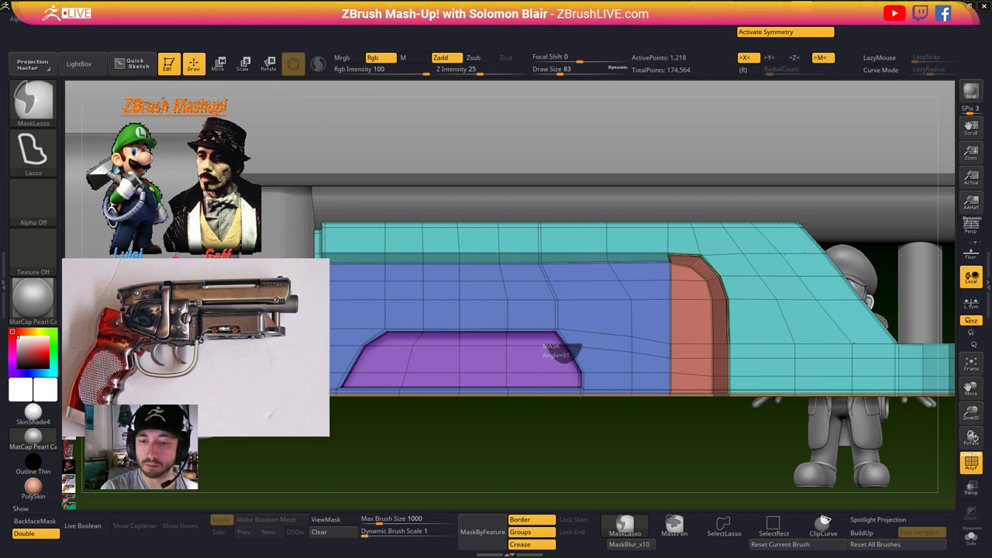
pyautogui.keyDown('ctrl'); pyautogui.moveTo(547, 344); pyautogui.dragTo(553, 339); pyautogui.keyUp('ctrl')
pyautogui.keyDown('ctrl'); pyautogui.click(547, 442); pyautogui.keyUp('ctrl')
pyautogui.press('w')
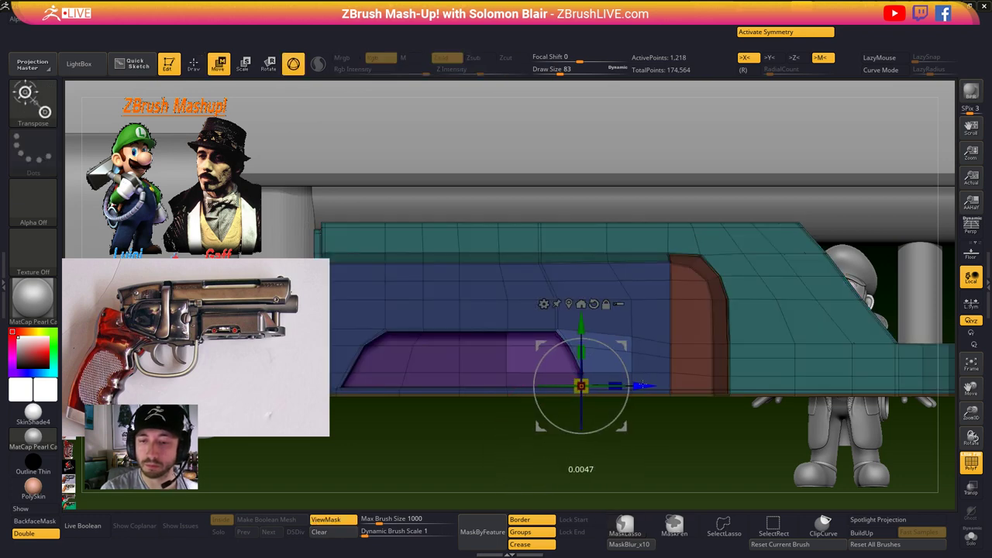
pyautogui.press('q')
pyautogui.keyDown('ctrl'); pyautogui.click(567, 437); pyautogui.keyUp('ctrl')
pyautogui.hotkey('shift', 'f')
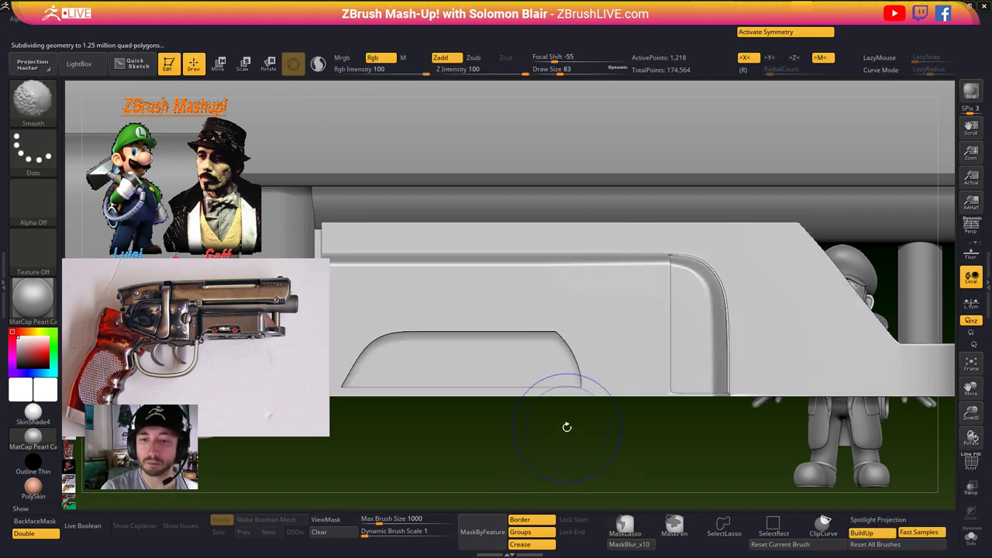
# - Switch to ZModeler with the Crease edge action and crease the inner edge at the recess's front corner
pyautogui.hotkey('ctrl', 'd')
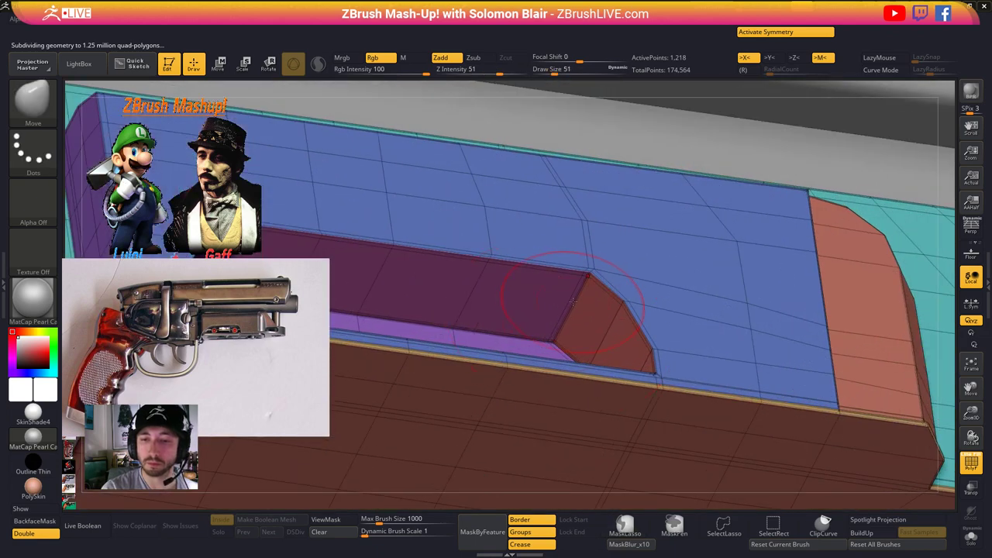
pyautogui.press('b')
pyautogui.press('z')
pyautogui.press('m')
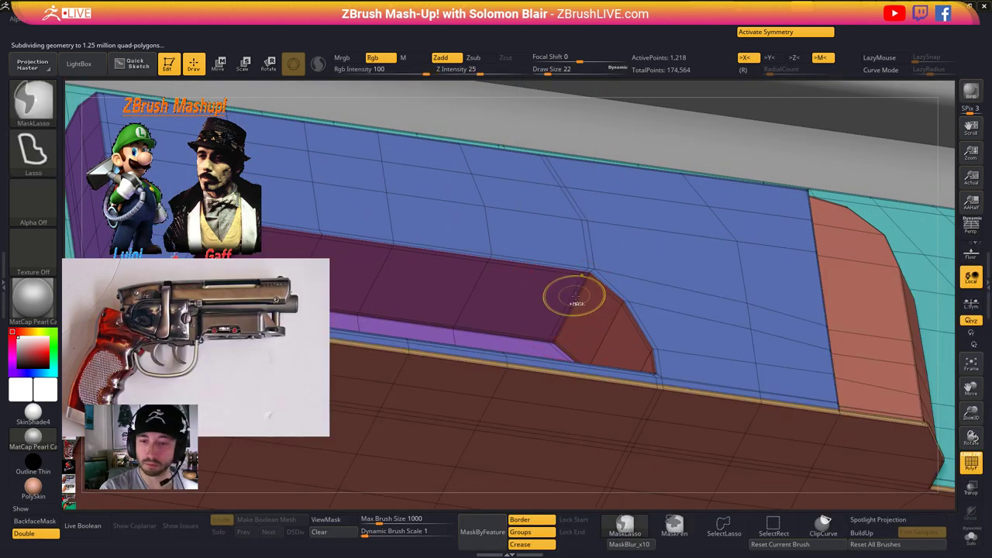
pyautogui.keyDown('ctrl'); pyautogui.moveTo(575, 296); pyautogui.dragTo(576, 305, button='right'); pyautogui.keyUp('ctrl')
pyautogui.press('space')
pyautogui.click(484, 376)
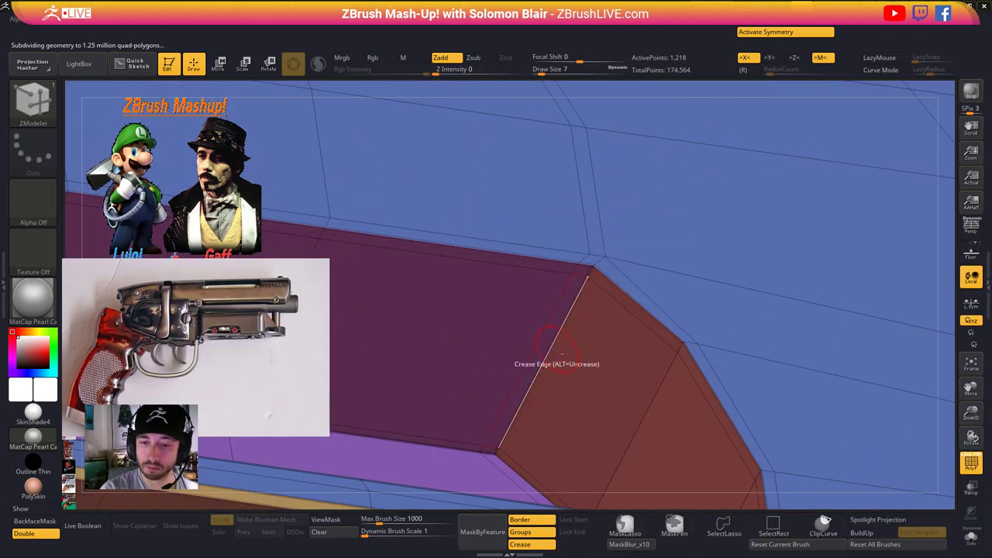
# - Check the creased recess corner with the dynamic subdivision preview and the polyframe hidden
pyautogui.press('d')
pyautogui.hotkey('shift', 'f')
pyautogui.hotkey('shift', 'd')
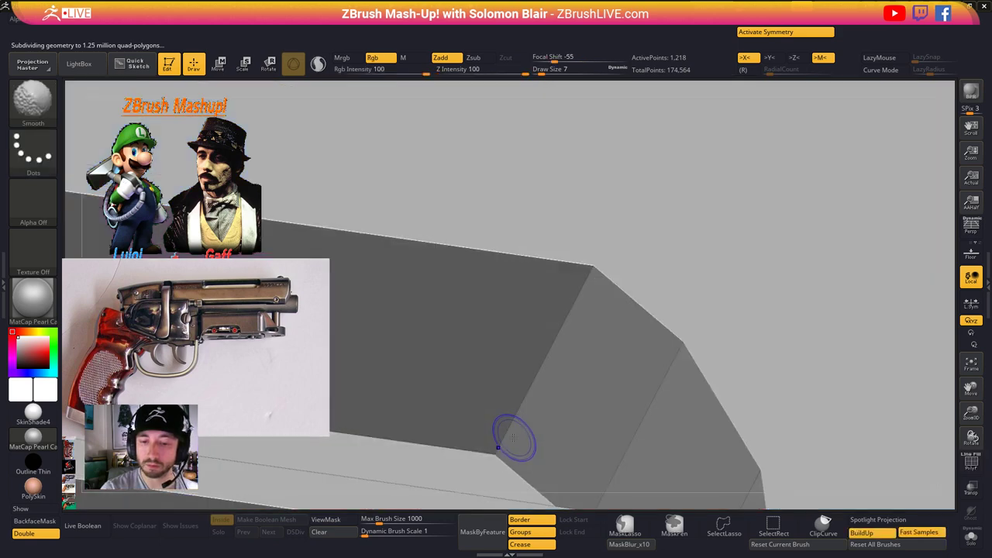
pyautogui.hotkey('shift', 'f')
pyautogui.press('d')
pyautogui.hotkey('shift', 'f')
pyautogui.keyDown('ctrl'); pyautogui.moveTo(591, 381); pyautogui.dragTo(569, 357, button='right'); pyautogui.keyUp('ctrl')
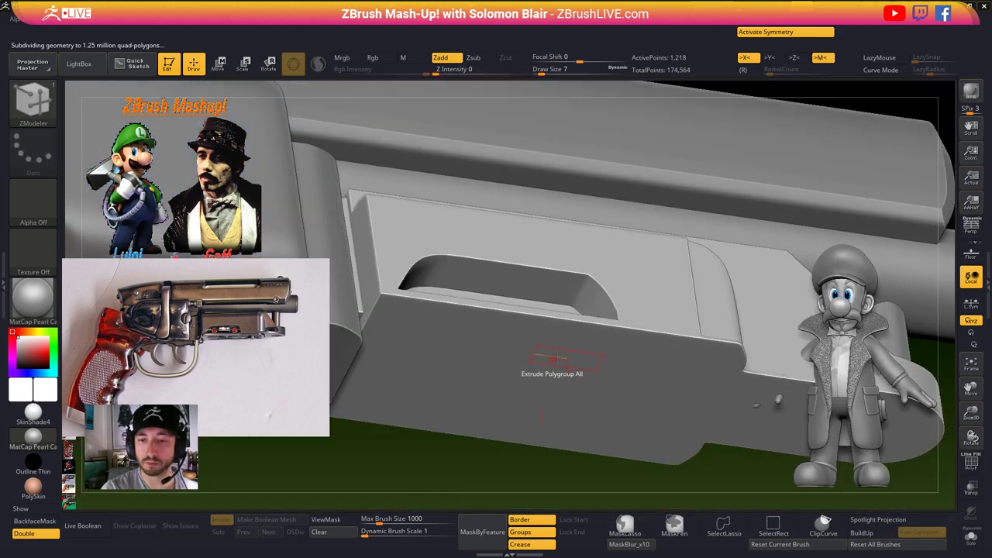
# - Set the ZModeler edge action to Delete and remove the redundant edge loop running past the recess's front corner
pyautogui.hotkey('shift', 'd')
pyautogui.hotkey('shift', 'f')
pyautogui.keyDown('ctrl'); pyautogui.moveTo(580, 294); pyautogui.dragTo(581, 310, button='right'); pyautogui.keyUp('ctrl')
pyautogui.press('space')
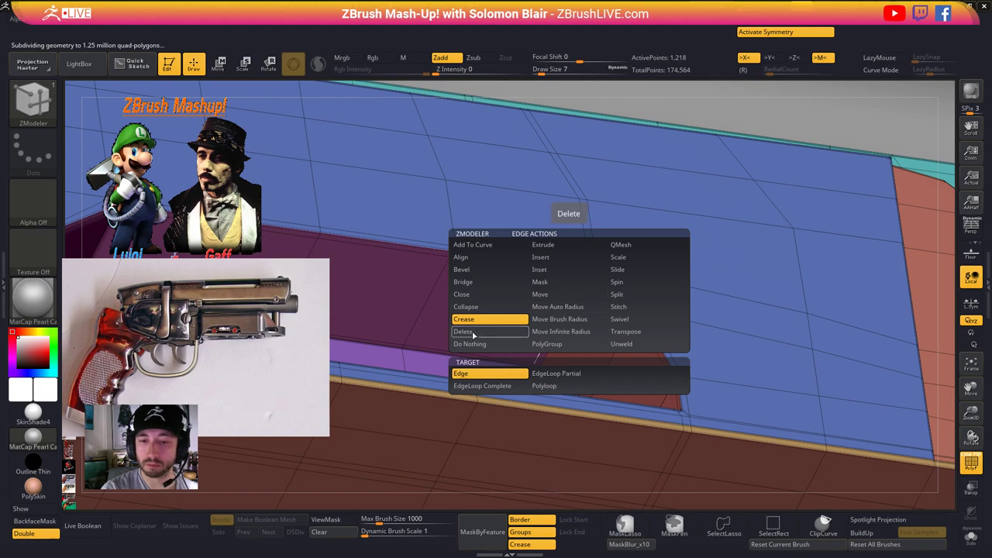
pyautogui.click(474, 334)
pyautogui.keyDown('ctrl'); pyautogui.moveTo(653, 317); pyautogui.dragTo(584, 396, button='right'); pyautogui.keyUp('ctrl')
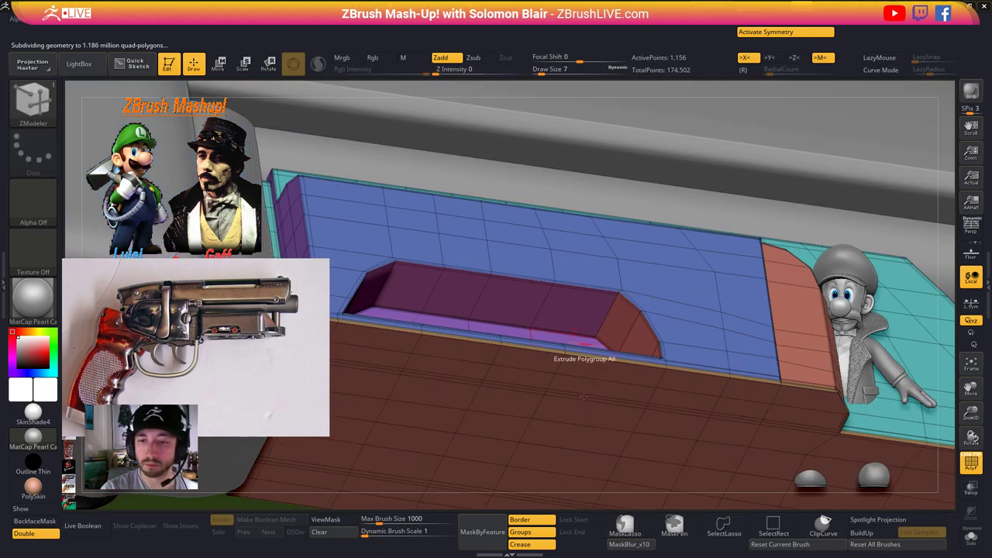
# - Turn on dynamic subdivision for the Under Barrel Piece, hide its polyframe, and review the whole gun from the side
pyautogui.press('d')
pyautogui.hotkey('shift', 'f')
pyautogui.moveTo(498, 412)
pyautogui.mouseDown(button='right')
pyautogui.moveTo(497, 458)
pyautogui.moveTo(489, 423)
pyautogui.mouseUp(button='right')
pyautogui.moveTo(488, 423)
pyautogui.mouseDown(button='right')
pyautogui.moveTo(488, 458)
pyautogui.moveTo(527, 452)
pyautogui.moveTo(527, 400)
pyautogui.moveTo(430, 394)
pyautogui.moveTo(523, 421)
pyautogui.moveTo(527, 436)
pyautogui.mouseUp(button='right')
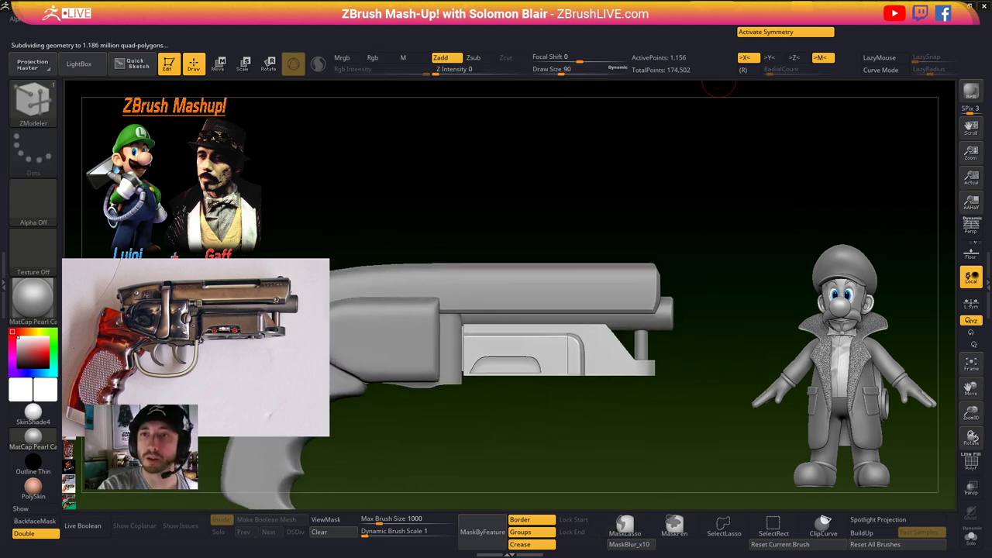
# - Save the project and display the Under Barrel Piece as an unsmoothed polyframe
pyautogui.hotkey('ctrl', 's')
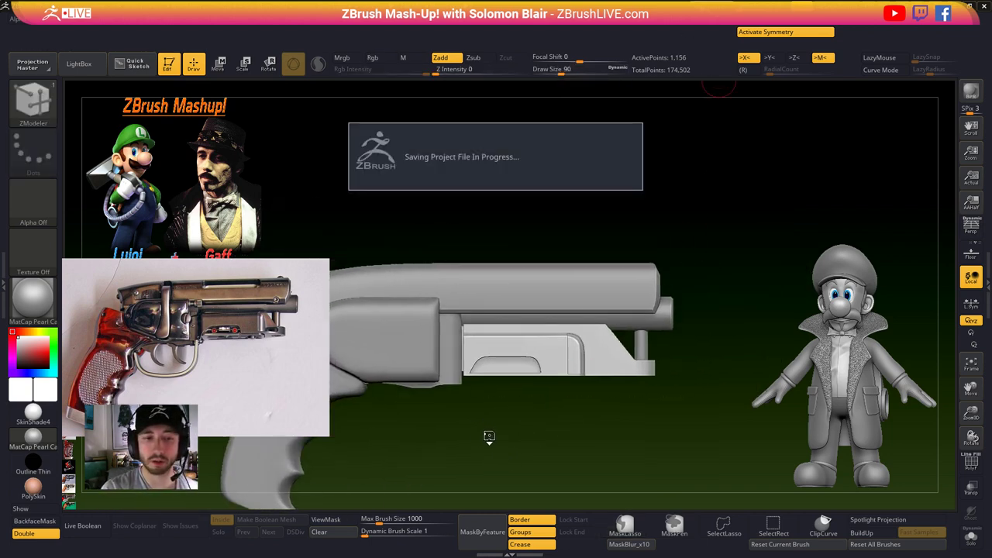
pyautogui.press('s')
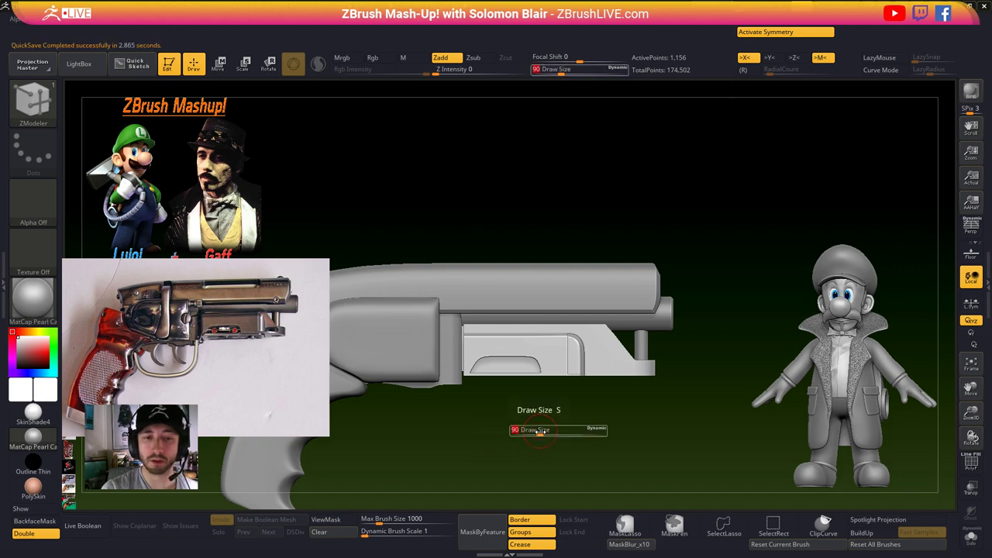
pyautogui.hotkey('shift', 'd')
pyautogui.hotkey('shift', 'd')
pyautogui.hotkey('shift', 'f')
# - Mask all but the front end of the Under Barrel Piece and move that end slightly back along Z
pyautogui.keyDown('ctrl'); pyautogui.moveTo(600, 415); pyautogui.dragTo(736, 404, button='right'); pyautogui.keyUp('ctrl')
pyautogui.moveTo(740, 411)
pyautogui.keyDown('ctrl'); pyautogui.mouseDown()
pyautogui.moveTo(589, 419)
pyautogui.moveTo(544, 277)
pyautogui.moveTo(681, 430)
pyautogui.mouseUp(); pyautogui.keyUp('ctrl')
pyautogui.keyDown('ctrl'); pyautogui.click(681, 431); pyautogui.keyUp('ctrl')
pyautogui.press('w')
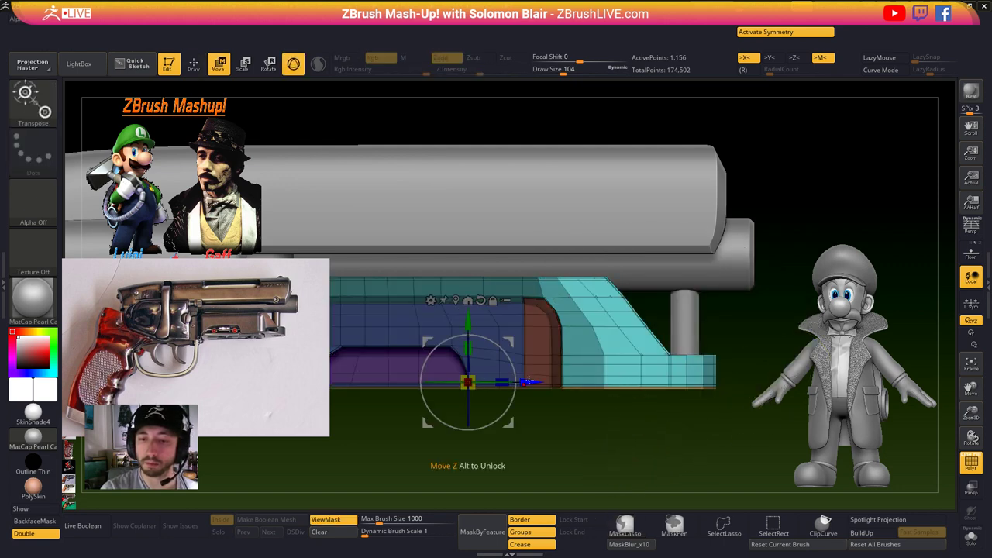
pyautogui.moveTo(528, 382); pyautogui.dragTo(517, 382)
pyautogui.press('q')
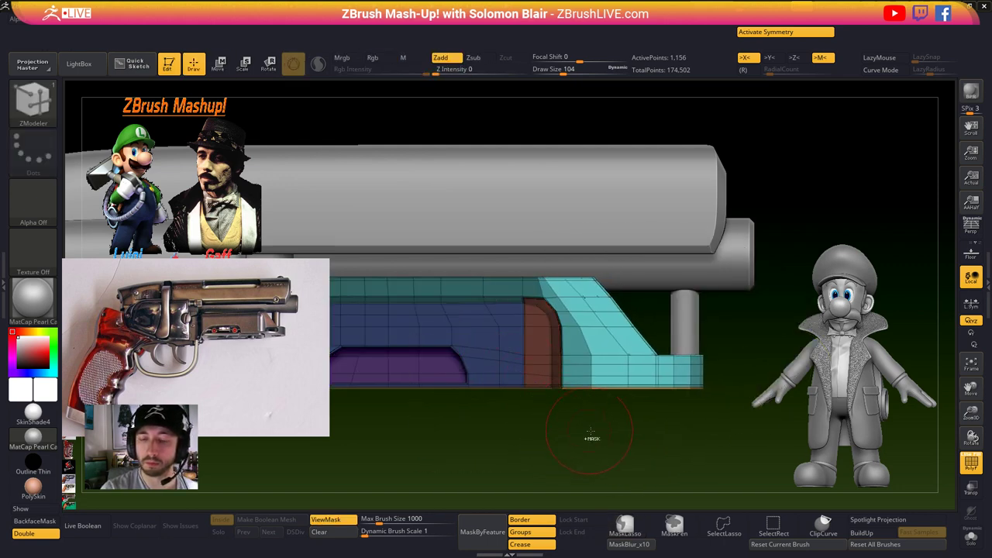
# - Remask the Under Barrel Piece to shift its sloped front section further back, and restore the smooth preview without polyframe
pyautogui.keyDown('ctrl'); pyautogui.click(593, 431); pyautogui.keyUp('ctrl')
pyautogui.keyDown('ctrl'); pyautogui.moveTo(603, 419); pyautogui.dragTo(570, 310); pyautogui.keyUp('ctrl')
pyautogui.moveTo(551, 258)
pyautogui.keyDown('ctrl'); pyautogui.mouseDown()
pyautogui.moveTo(776, 434)
pyautogui.moveTo(600, 419)
pyautogui.mouseUp(); pyautogui.keyUp('ctrl')
pyautogui.press('w')
pyautogui.press('q')
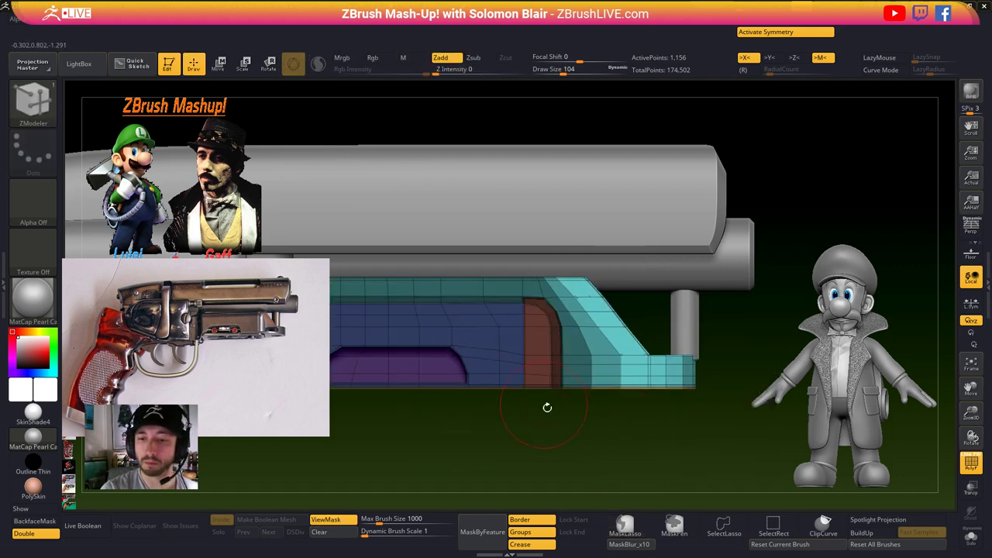
pyautogui.keyDown('ctrl'); pyautogui.moveTo(547, 406); pyautogui.dragTo(532, 435); pyautogui.keyUp('ctrl')
pyautogui.moveTo(527, 438)
pyautogui.keyDown('ctrl'); pyautogui.mouseDown(button='right')
pyautogui.moveTo(515, 400)
pyautogui.moveTo(568, 441)
pyautogui.moveTo(585, 439)
pyautogui.mouseUp(button='right'); pyautogui.keyUp('ctrl')
pyautogui.press('d')
pyautogui.hotkey('shift', 'f')
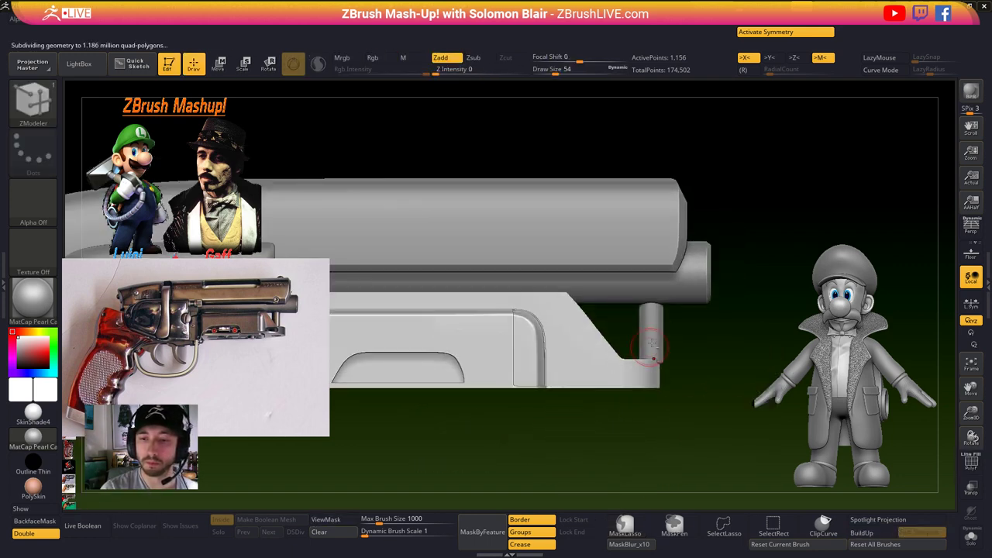
# - Select the small vertical cylinder beneath the barrel and move it back onto the shortened Under Barrel Piece
pyautogui.keyDown('alt'); pyautogui.click(653, 342); pyautogui.keyUp('alt')
pyautogui.press('w')
pyautogui.moveTo(599, 347); pyautogui.dragTo(586, 347)
pyautogui.press('q')
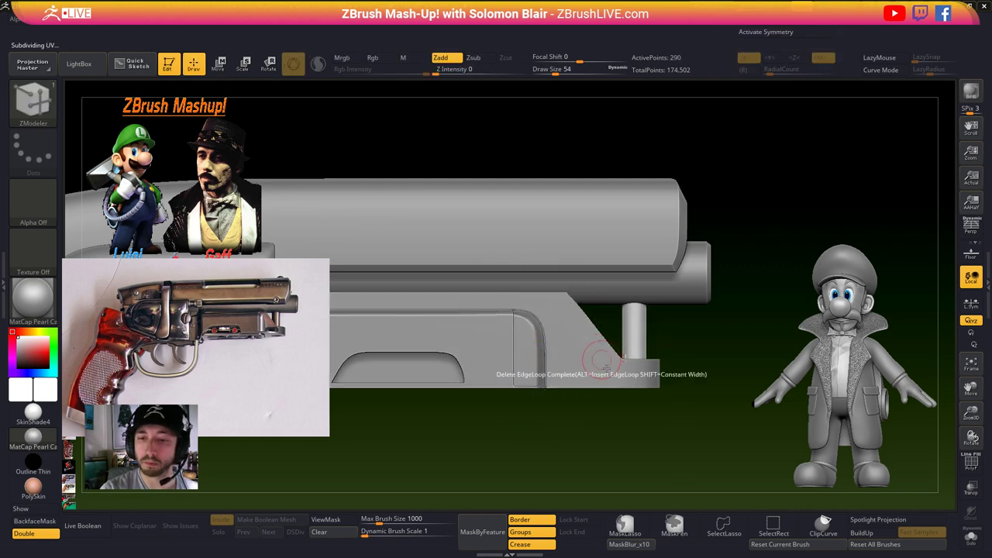
pyautogui.keyDown('ctrl'); pyautogui.moveTo(535, 459); pyautogui.dragTo(474, 431, button='right'); pyautogui.keyUp('ctrl')
pyautogui.keyDown('alt'); pyautogui.moveTo(359, 431); pyautogui.dragTo(417, 424, button='right'); pyautogui.keyUp('alt')
# - Scale down the gun reference image in Spotlight and reposition it beneath the mashup picture, clear of the model
pyautogui.press('z')
pyautogui.click(259, 404)
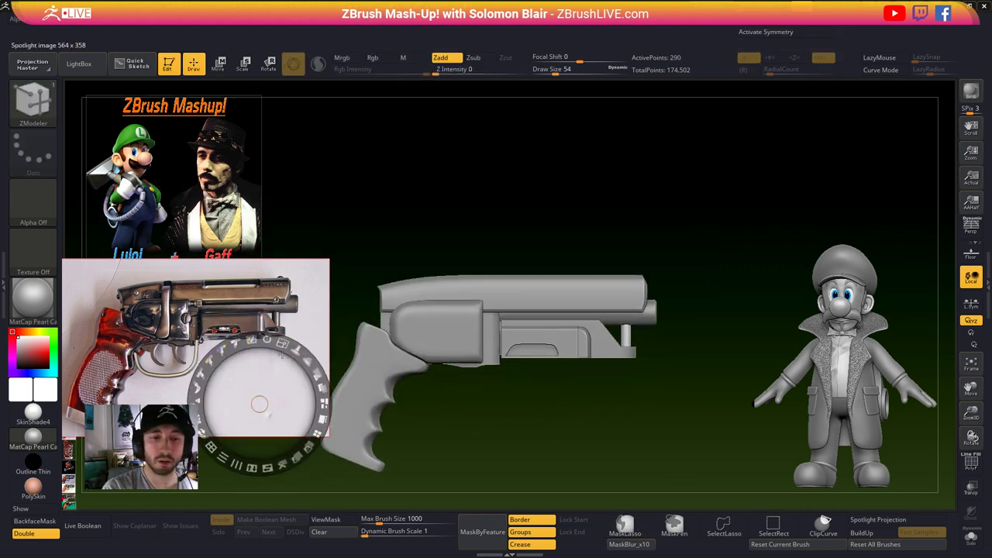
pyautogui.moveTo(277, 378); pyautogui.dragTo(328, 408)
pyautogui.moveTo(294, 344); pyautogui.dragTo(282, 348)
pyautogui.moveTo(304, 287); pyautogui.dragTo(265, 282)
pyautogui.moveTo(267, 313); pyautogui.dragTo(196, 292)
pyautogui.press('z')
pyautogui.keyDown('alt'); pyautogui.moveTo(492, 407); pyautogui.dragTo(458, 394); pyautogui.keyUp('alt')
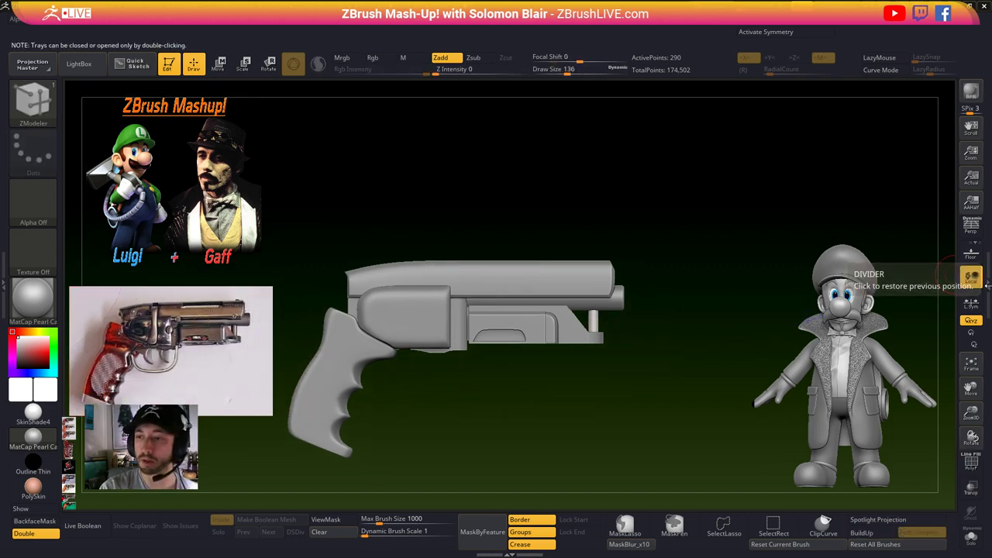
# - Apply dynamic subdivision to the small vertical cylinder and the Barrel, and delete the cylinder's lower subdivision levels
pyautogui.click(987, 281)
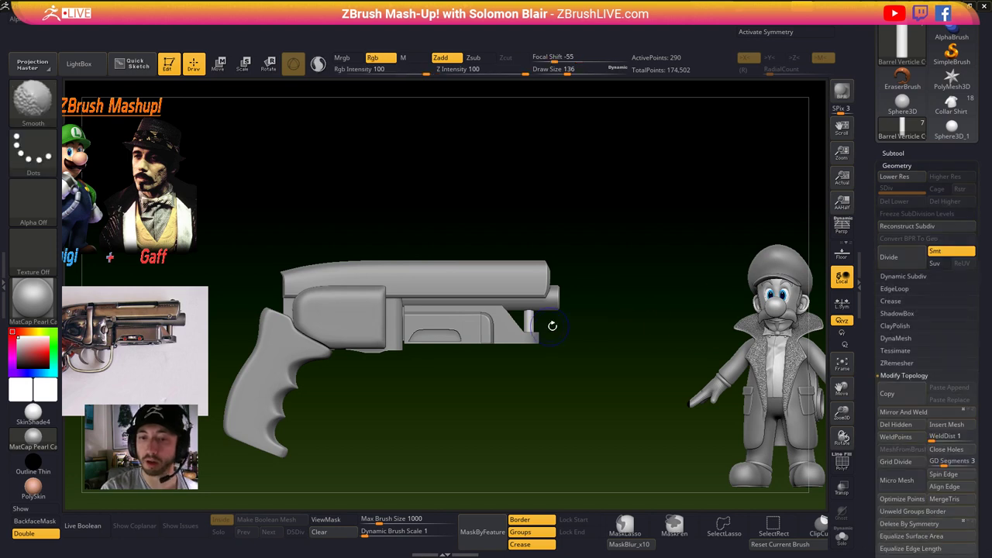
pyautogui.hotkey('shift', 'f')
pyautogui.click(914, 276)
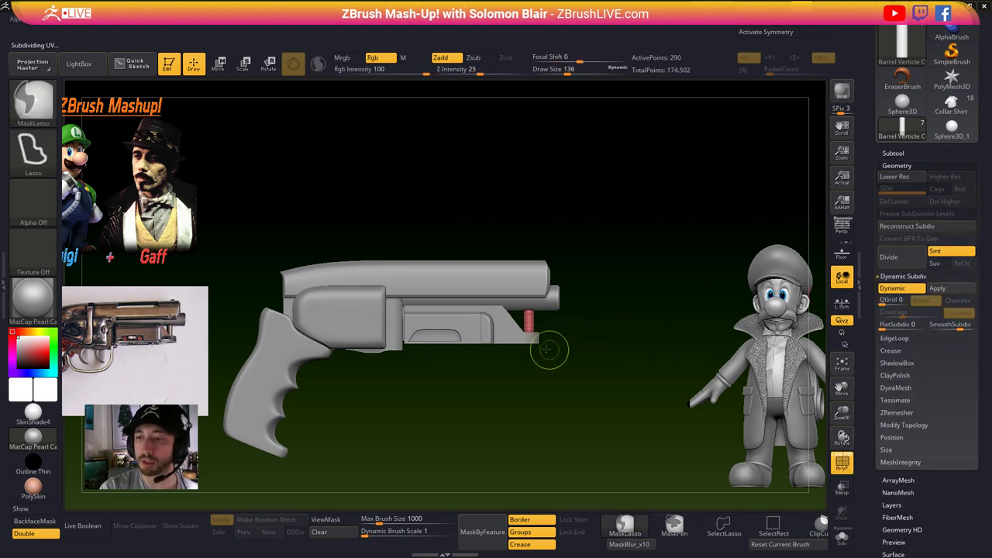
pyautogui.keyDown('ctrl'); pyautogui.moveTo(550, 348); pyautogui.dragTo(581, 393, button='right'); pyautogui.keyUp('ctrl')
pyautogui.hotkey('shift', 'f')
pyautogui.click(938, 287)
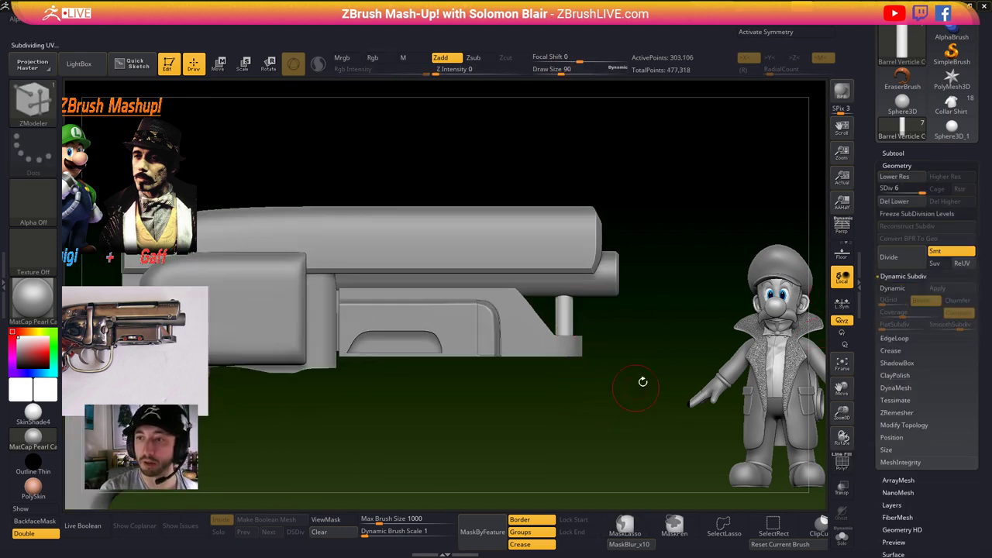
pyautogui.click(895, 202)
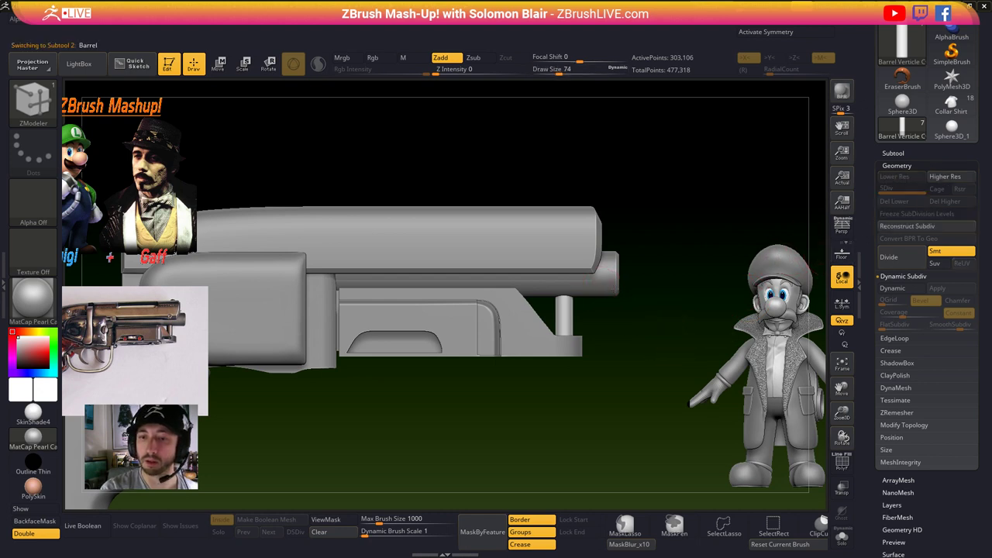
pyautogui.click(950, 292)
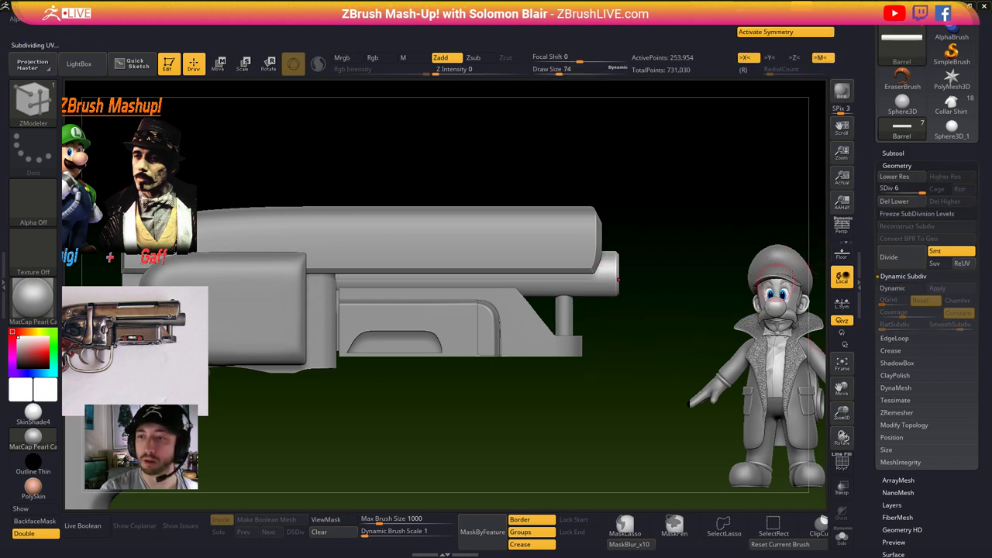
# - Try applying dynamic subdivision to the Slide Top and deleting its lower levels, and inspect its front end
pyautogui.keyDown('alt'); pyautogui.click(560, 232); pyautogui.keyUp('alt')
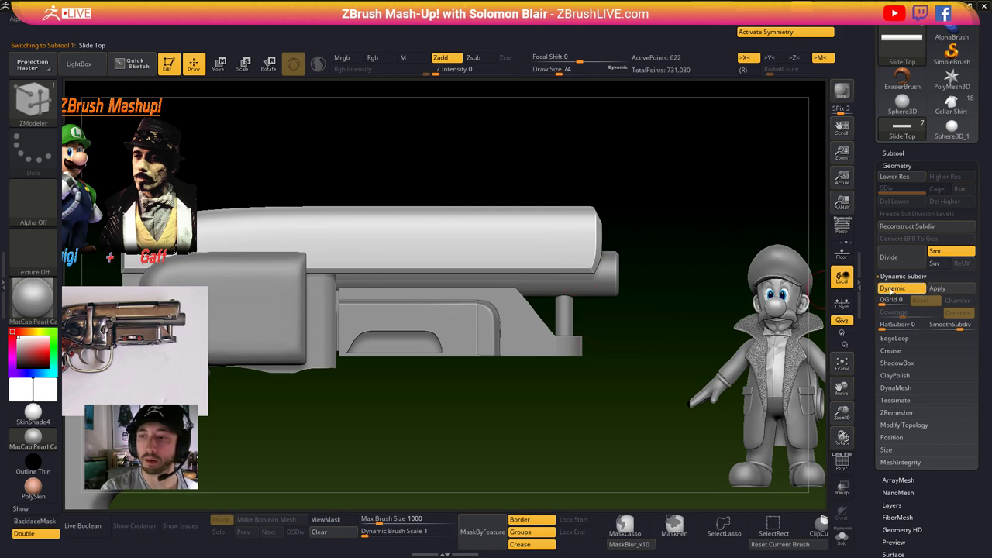
pyautogui.click(941, 290)
pyautogui.keyDown('ctrl'); pyautogui.moveTo(496, 353); pyautogui.dragTo(463, 401, button='right'); pyautogui.keyUp('ctrl')
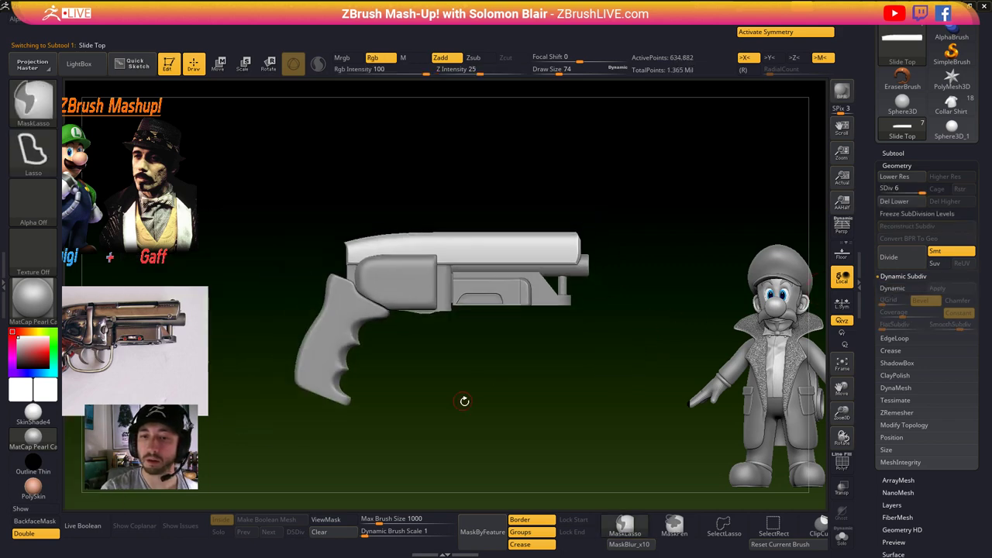
pyautogui.click(898, 203)
pyautogui.keyDown('ctrl'); pyautogui.moveTo(527, 275); pyautogui.dragTo(592, 344, button='right'); pyautogui.keyUp('ctrl')
pyautogui.keyDown('alt'); pyautogui.moveTo(566, 408); pyautogui.dragTo(540, 364, button='right'); pyautogui.keyUp('alt')
pyautogui.moveTo(540, 388); pyautogui.dragTo(533, 430, button='right')
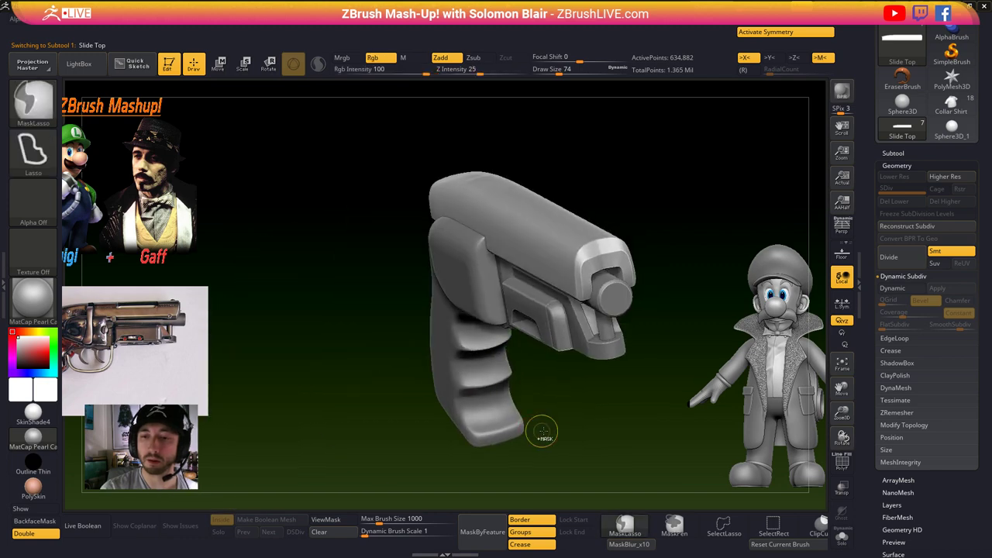
pyautogui.moveTo(542, 433); pyautogui.dragTo(598, 454)
# - Return the Slide Top to subdivision level 1 with its polyframe shown and delete its higher levels
pyautogui.press('d')
pyautogui.hotkey('shift', 'f')
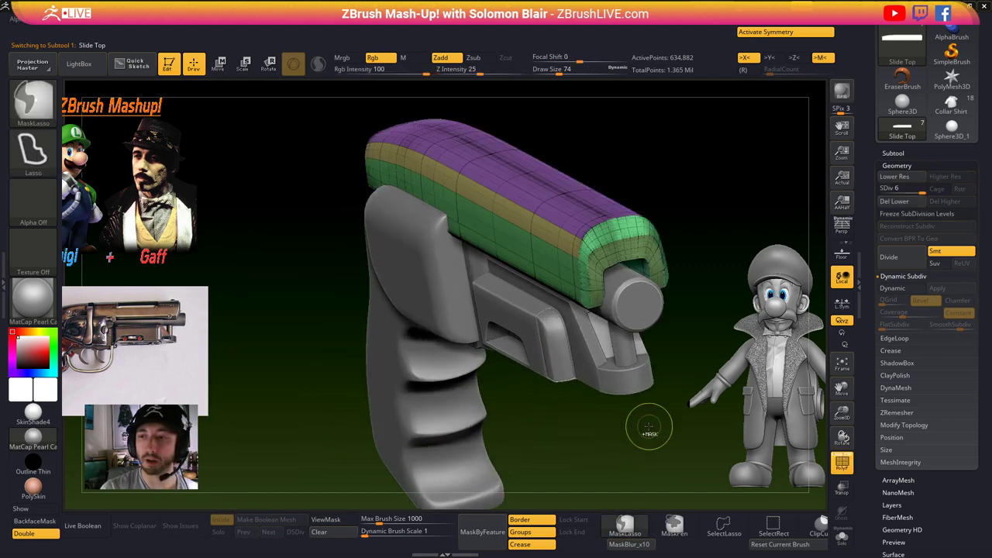
pyautogui.hotkey('shift', 'd')
pyautogui.hotkey('shift', 'd')
pyautogui.hotkey('shift', 'd')
pyautogui.hotkey('shift', 'd')
pyautogui.hotkey('shift', 'd')
pyautogui.moveTo(649, 416)
pyautogui.mouseDown(button='right')
pyautogui.moveTo(581, 348)
pyautogui.moveTo(572, 393)
pyautogui.mouseUp(button='right')
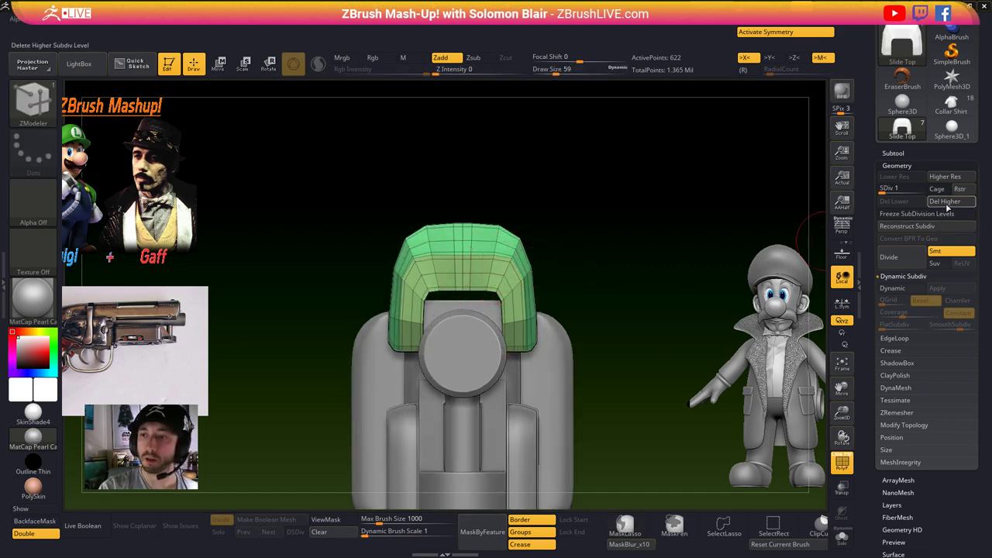
pyautogui.click(945, 201)
# - Preview the Slide Top with dynamic subdivision and step through the undo history to check its base mesh
pyautogui.press('d')
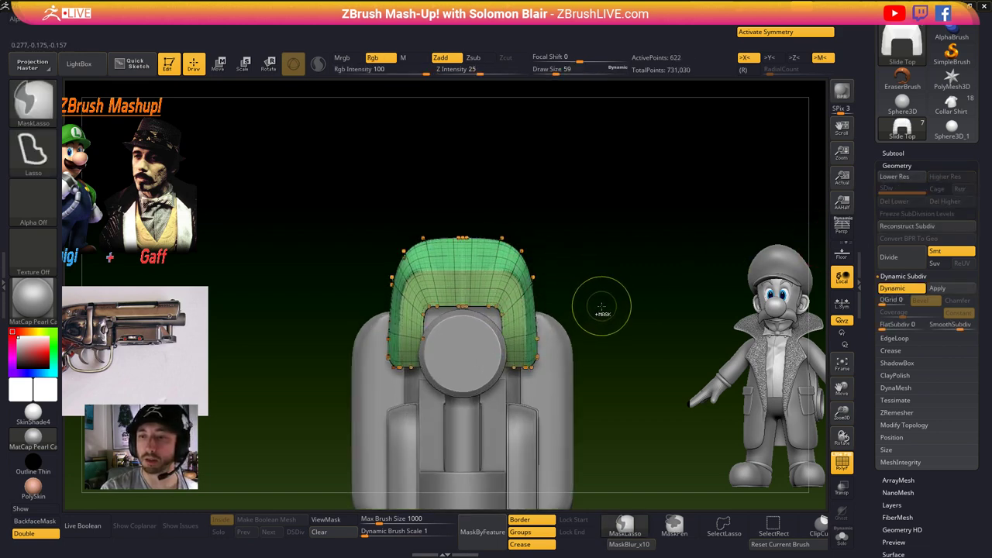
pyautogui.hotkey('ctrl', 'z')
pyautogui.hotkey('ctrl', 'z')
pyautogui.hotkey('ctrl', 'shift', 'z')
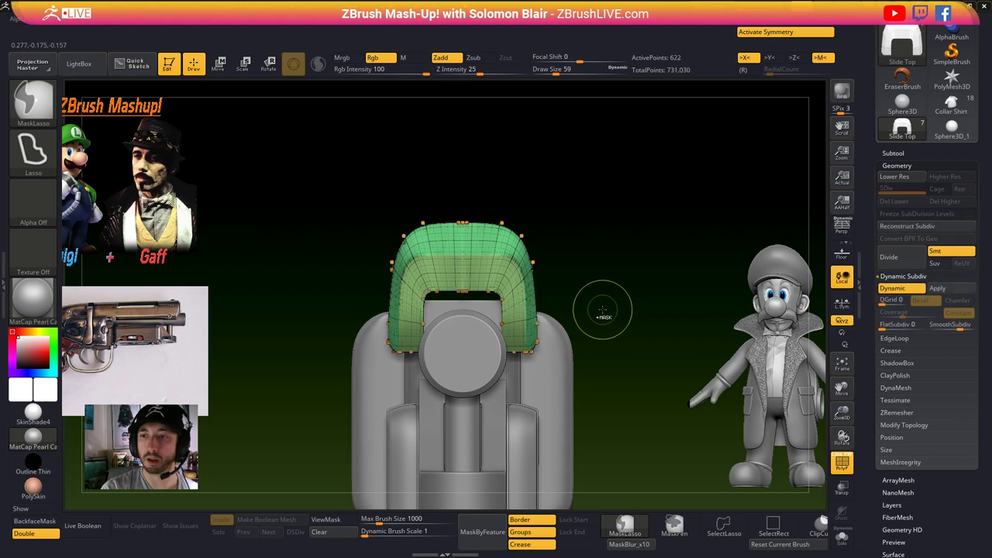
pyautogui.hotkey('shift', 'f')
pyautogui.hotkey('shift', 'd')
pyautogui.hotkey('shift', 'f')
# - Delete a redundant edge loop along the Slide Top's centre with ZModeler, undoing the faulty deletion
pyautogui.keyDown('ctrl'); pyautogui.moveTo(462, 272); pyautogui.dragTo(465, 365, button='right'); pyautogui.keyUp('ctrl')
pyautogui.keyDown('ctrl'); pyautogui.moveTo(465, 364); pyautogui.dragTo(508, 298, button='right'); pyautogui.keyUp('ctrl')
pyautogui.press('space')
pyautogui.press('space')
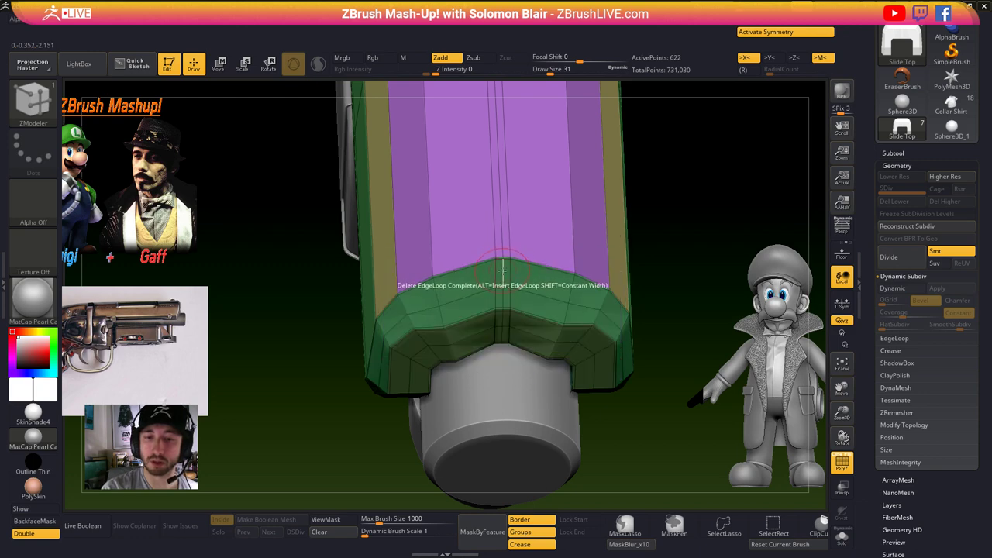
pyautogui.click(510, 276)
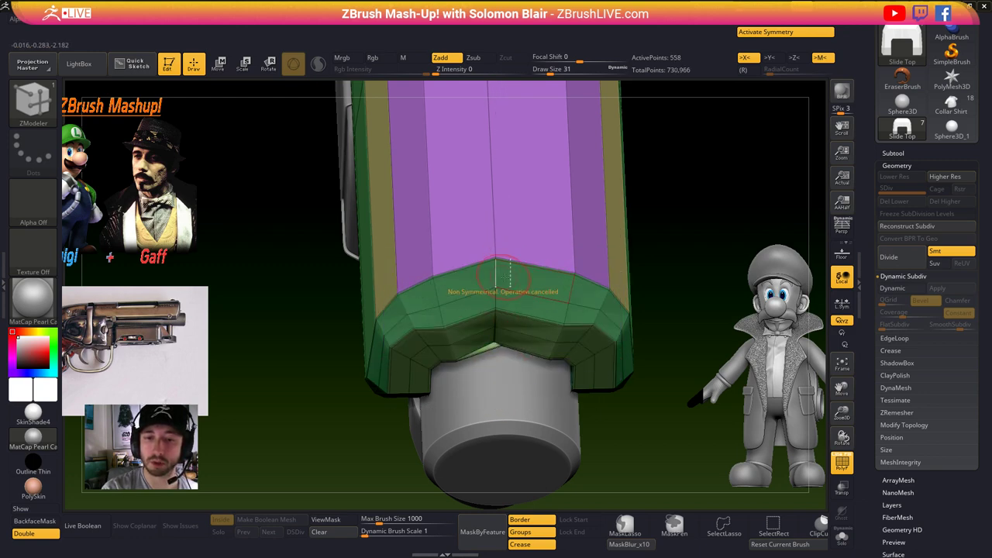
pyautogui.click(500, 310)
pyautogui.hotkey('ctrl', 'z')
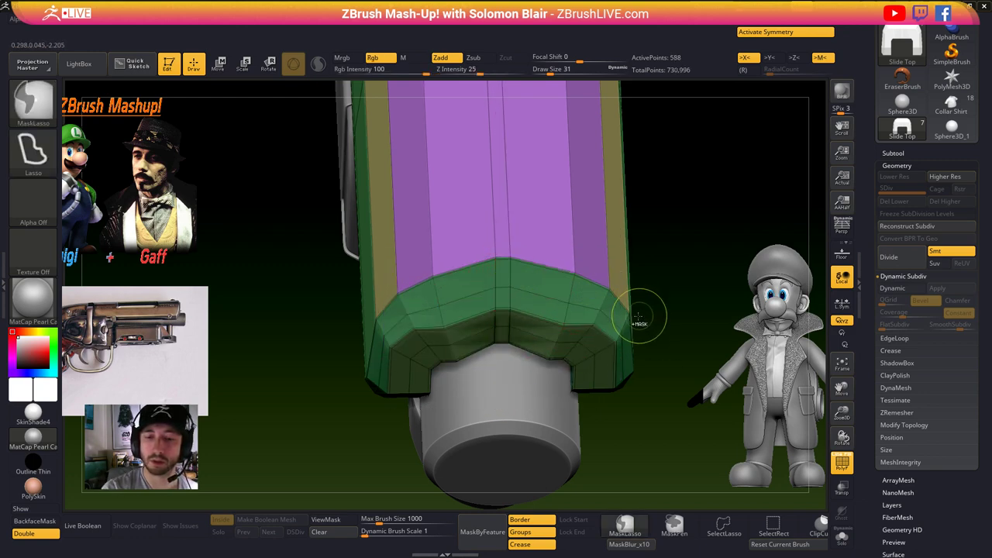
# - Isolate the Slide Top, disable symmetry and delete the extra off-centre edge loop so a single centre loop remains
pyautogui.moveTo(638, 317); pyautogui.dragTo(620, 306)
pyautogui.hotkey('alt', 'shift', 's')
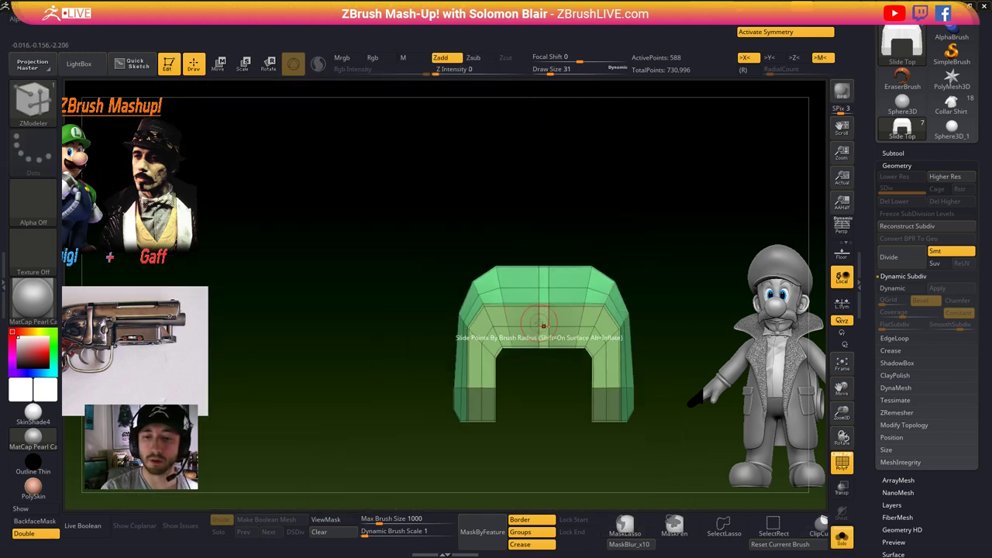
pyautogui.press('x')
pyautogui.click(538, 319)
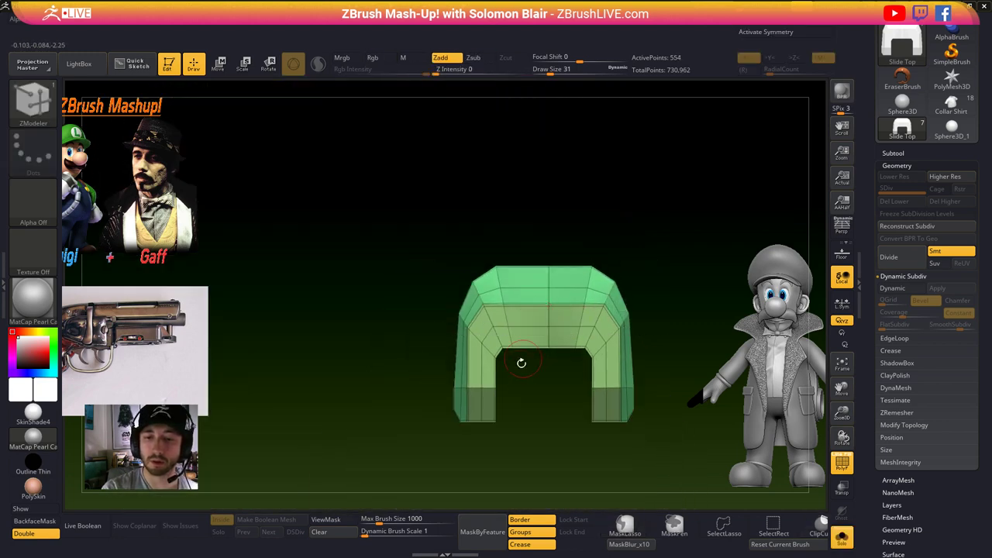
pyautogui.click(548, 313)
pyautogui.moveTo(542, 387); pyautogui.dragTo(526, 432)
pyautogui.hotkey('ctrl', 'z')
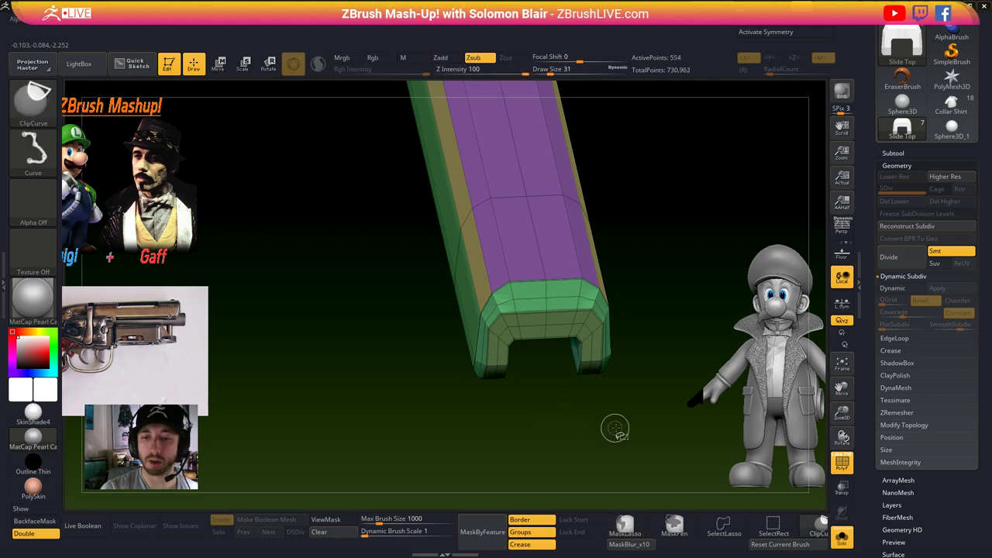
# - Apply the Slide Top's dynamic subdivision, keep only the highest level, and show the whole gun again
pyautogui.moveTo(618, 427)
pyautogui.keyDown('alt'); pyautogui.mouseDown(button='right')
pyautogui.moveTo(560, 432)
pyautogui.moveTo(563, 408)
pyautogui.mouseUp(button='right'); pyautogui.keyUp('alt')
pyautogui.press('d')
pyautogui.press('s')
pyautogui.hotkey('shift', 'f')
pyautogui.moveTo(537, 425); pyautogui.dragTo(558, 401)
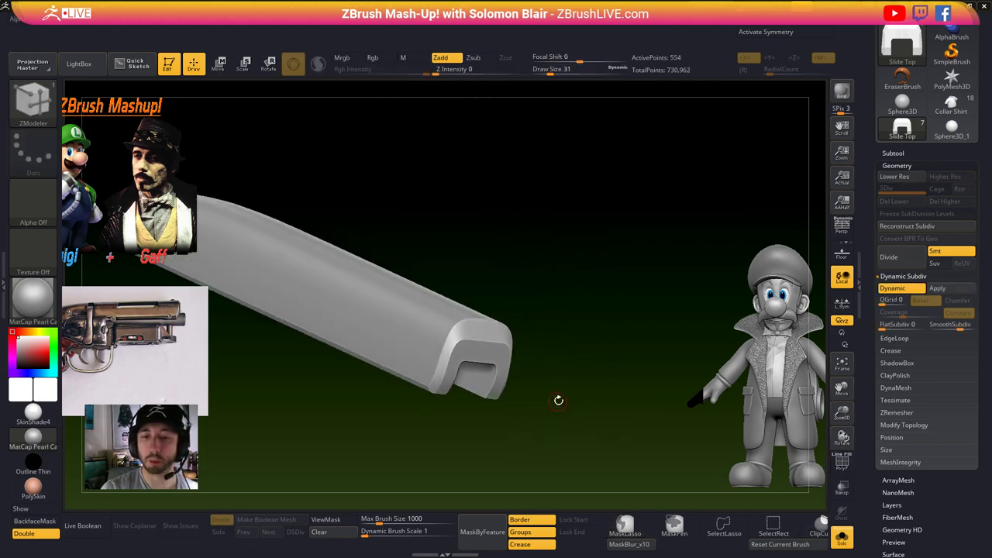
pyautogui.click(938, 287)
pyautogui.moveTo(828, 227)
pyautogui.mouseDown()
pyautogui.moveTo(540, 354)
pyautogui.moveTo(483, 434)
pyautogui.moveTo(540, 398)
pyautogui.moveTo(495, 424)
pyautogui.mouseUp()
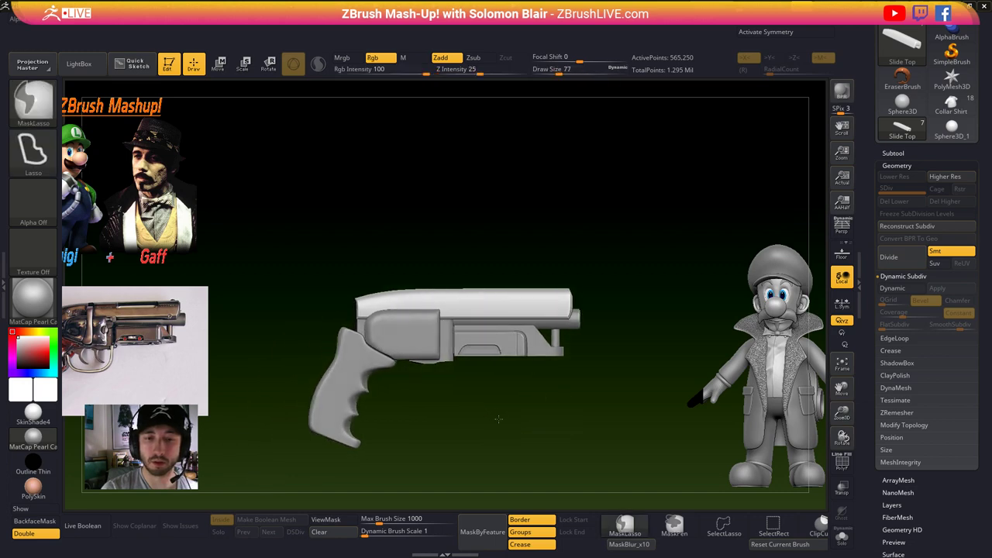
pyautogui.moveTo(501, 416)
pyautogui.keyDown('ctrl'); pyautogui.mouseDown(button='right')
pyautogui.moveTo(516, 428)
pyautogui.moveTo(547, 422)
pyautogui.mouseUp(button='right'); pyautogui.keyUp('ctrl')
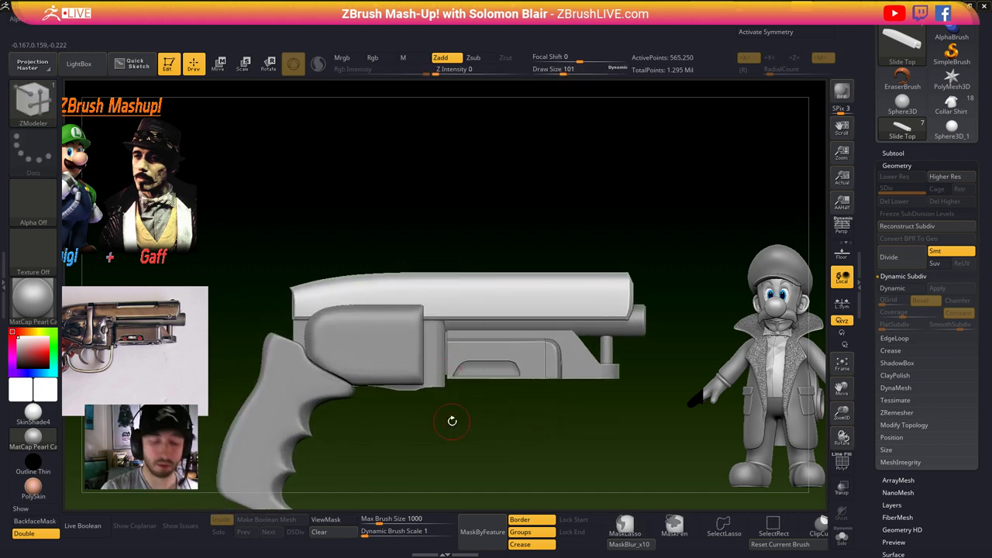
# - Switch to the Move brush with the gun framed from the side
pyautogui.press('b')
pyautogui.press('m')
pyautogui.press('v')
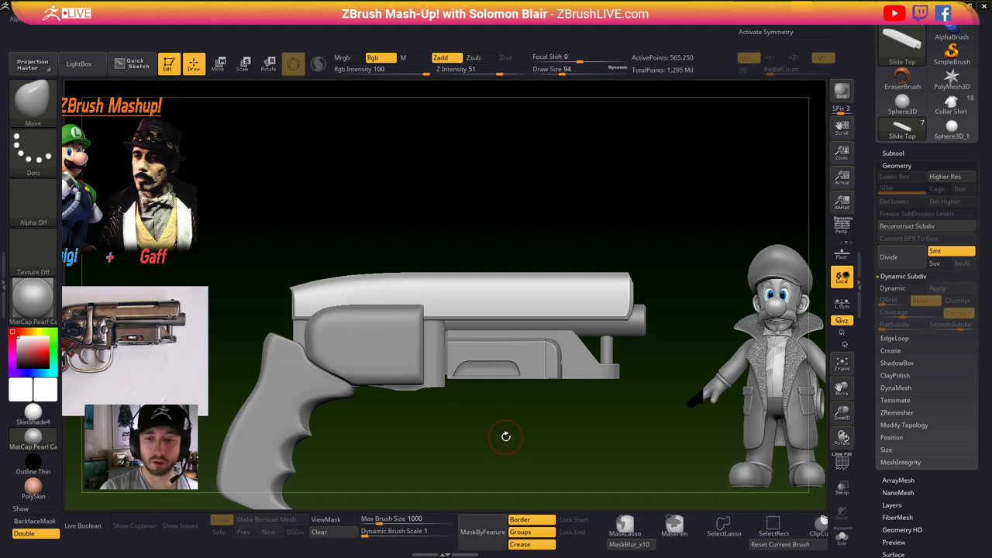
pyautogui.moveTo(505, 436)
pyautogui.keyDown('alt'); pyautogui.mouseDown(button='right')
pyautogui.moveTo(519, 431)
pyautogui.moveTo(524, 443)
pyautogui.mouseUp(button='right'); pyautogui.keyUp('alt')
pyautogui.press('s')
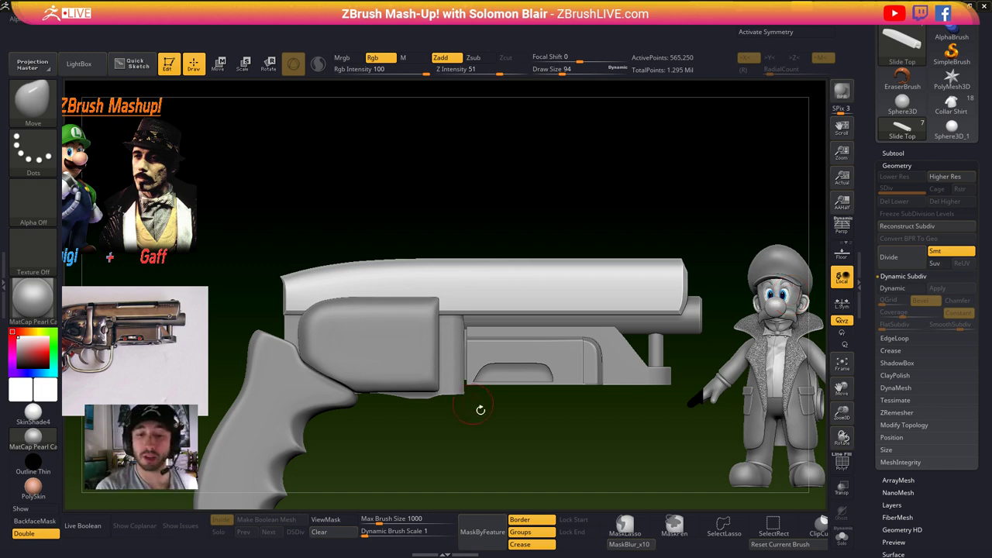
# - Clear the character snapshot from the canvas so only the gun is left in the scene
pyautogui.press('s')
pyautogui.moveTo(443, 384); pyautogui.dragTo(440, 384)
pyautogui.keyDown('ctrl'); pyautogui.moveTo(445, 387); pyautogui.dragTo(479, 429, button='right'); pyautogui.keyUp('ctrl')
pyautogui.press('s')
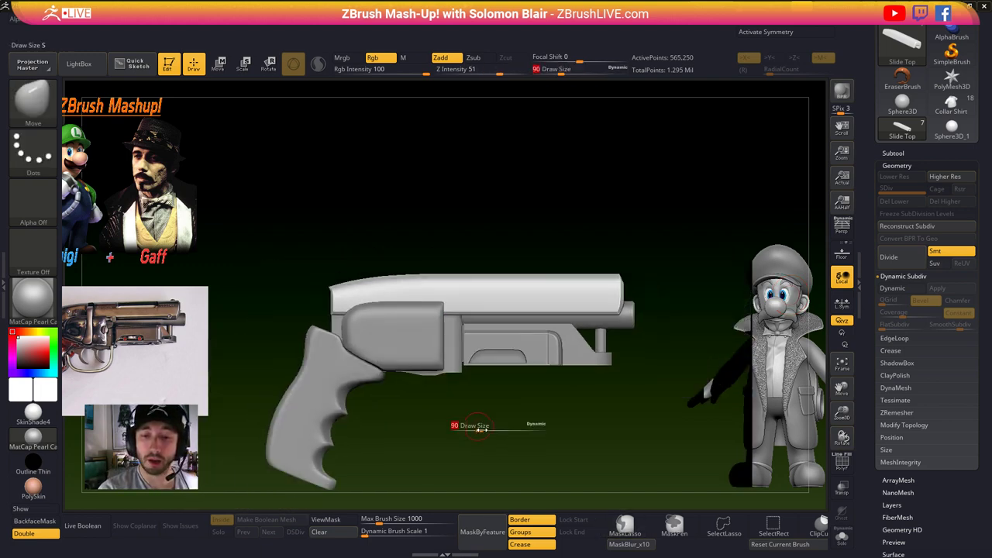
pyautogui.press('s')
pyautogui.moveTo(496, 419); pyautogui.dragTo(500, 420)
pyautogui.moveTo(542, 405)
pyautogui.keyDown('alt'); pyautogui.mouseDown(button='right')
pyautogui.moveTo(511, 404)
pyautogui.moveTo(667, 415)
pyautogui.moveTo(478, 392)
pyautogui.mouseUp(button='right'); pyautogui.keyUp('alt')
pyautogui.press('s')
pyautogui.moveTo(631, 400); pyautogui.dragTo(636, 400)
pyautogui.keyDown('alt'); pyautogui.moveTo(590, 388); pyautogui.dragTo(549, 375, button='right'); pyautogui.keyUp('alt')
pyautogui.hotkey('ctrl', 'n')
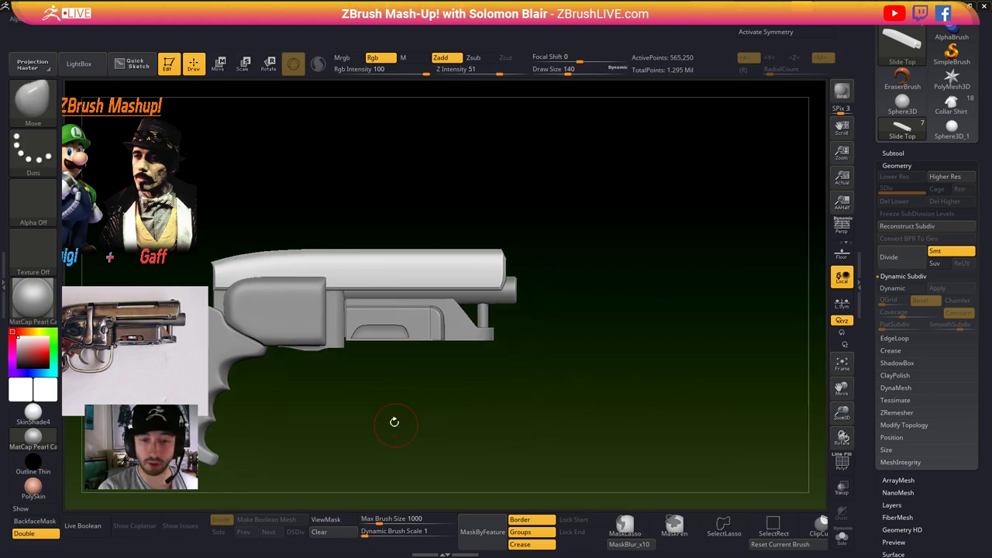
# - Set the draw size to 120 and reselect the Move brush for working on the gun
pyautogui.moveTo(395, 422)
pyautogui.keyDown('alt'); pyautogui.mouseDown(button='right')
pyautogui.moveTo(476, 381)
pyautogui.moveTo(450, 324)
pyautogui.mouseUp(button='right'); pyautogui.keyUp('alt')
pyautogui.press('s')
pyautogui.moveTo(440, 325); pyautogui.dragTo(437, 325)
pyautogui.press('b')
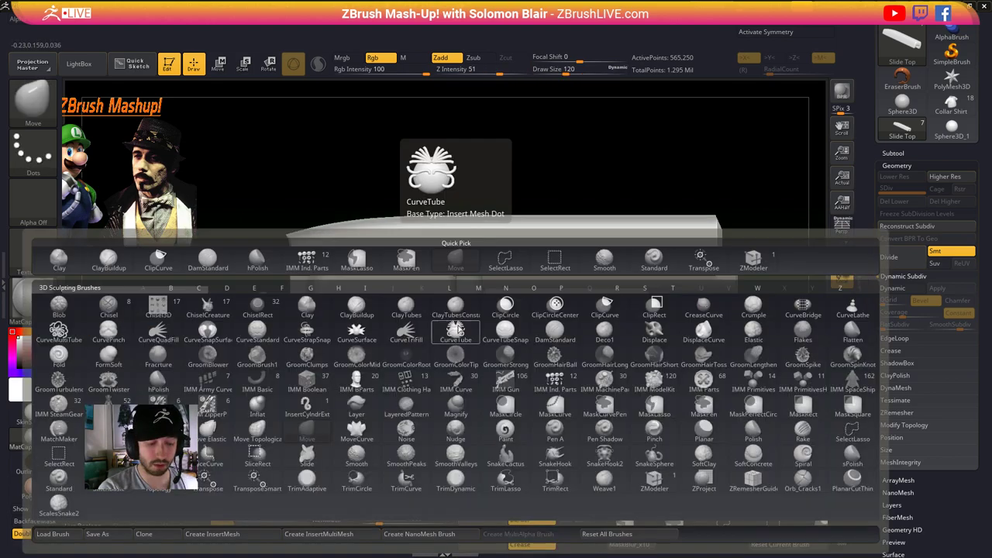
pyautogui.press('m')
pyautogui.press('v')
pyautogui.keyDown('ctrl'); pyautogui.moveTo(431, 312); pyautogui.dragTo(436, 325, button='right'); pyautogui.keyUp('ctrl')
# - Start saving the scene as a ZBrush Project file
pyautogui.hotkey('ctrl', 's')
pyautogui.rightClick(354, 315)
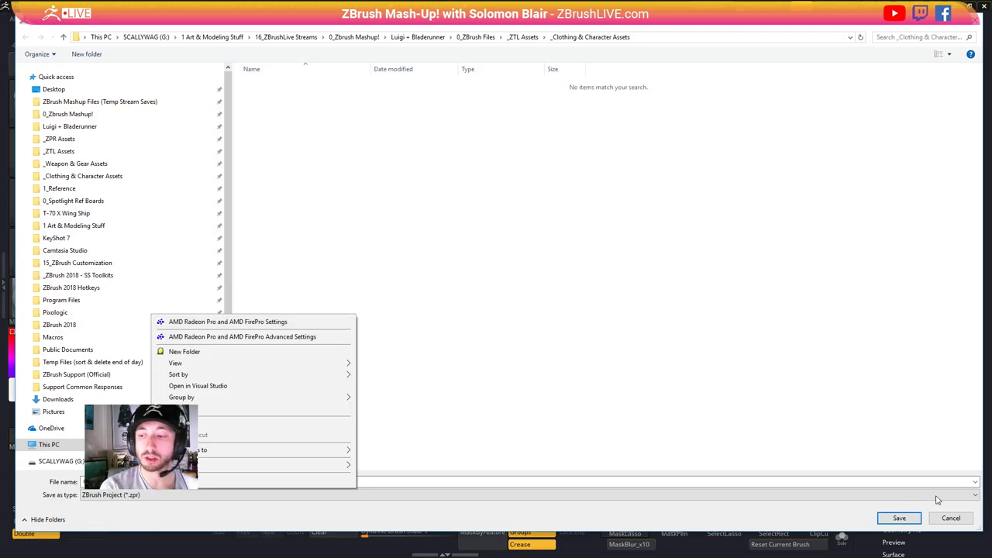
# - Cancel saving the project, set the draw size to 54 and choose the Move brush
pyautogui.click(950, 520)
pyautogui.press('s')
pyautogui.moveTo(443, 341); pyautogui.dragTo(436, 341)
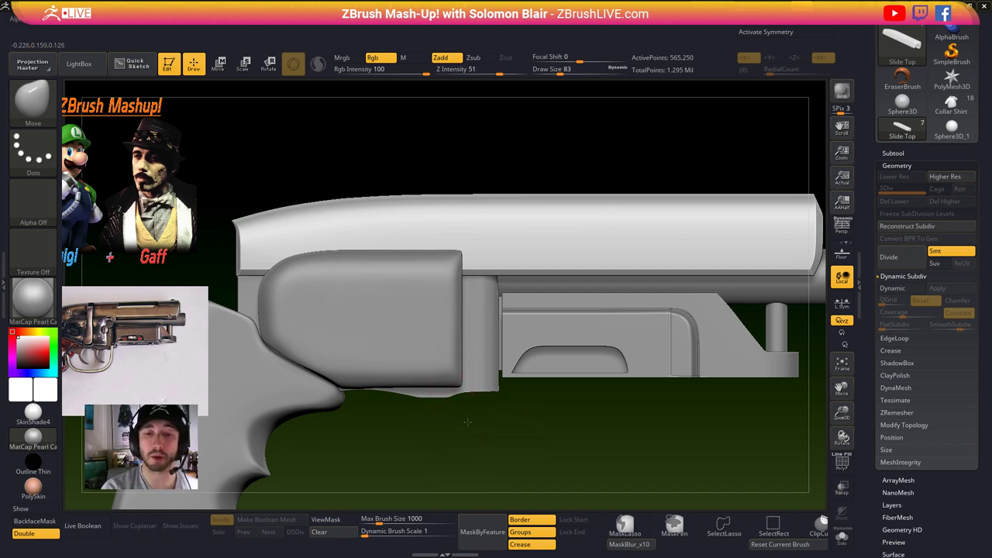
pyautogui.moveTo(467, 422)
pyautogui.keyDown('alt'); pyautogui.mouseDown(button='right')
pyautogui.moveTo(427, 421)
pyautogui.moveTo(429, 390)
pyautogui.mouseUp(button='right'); pyautogui.keyUp('alt')
pyautogui.press('b')
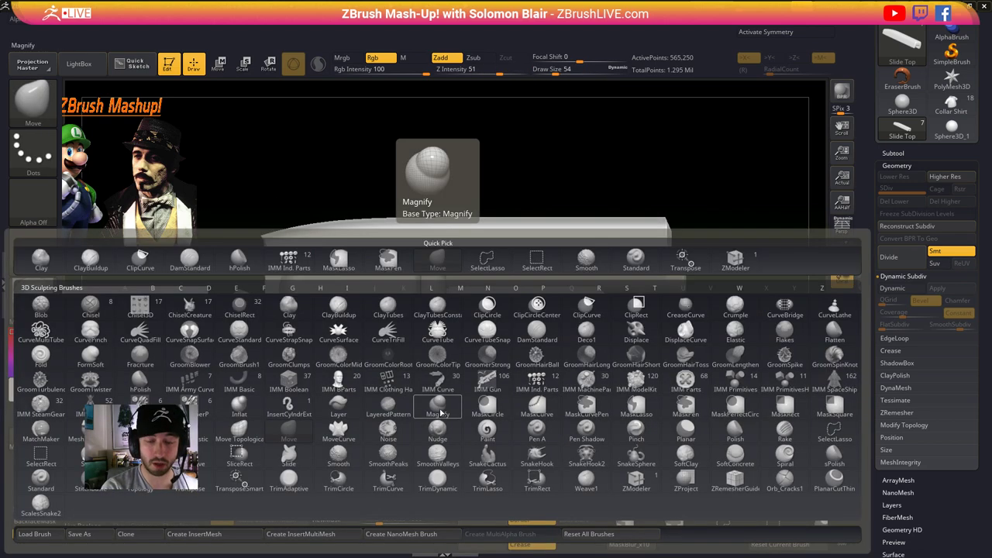
pyautogui.press('m')
pyautogui.press('v')
# - Show the slide top's polyframe and set the ZModeler brush's polygon action to Bridge
pyautogui.hotkey('shift', 'f')
pyautogui.press('space')
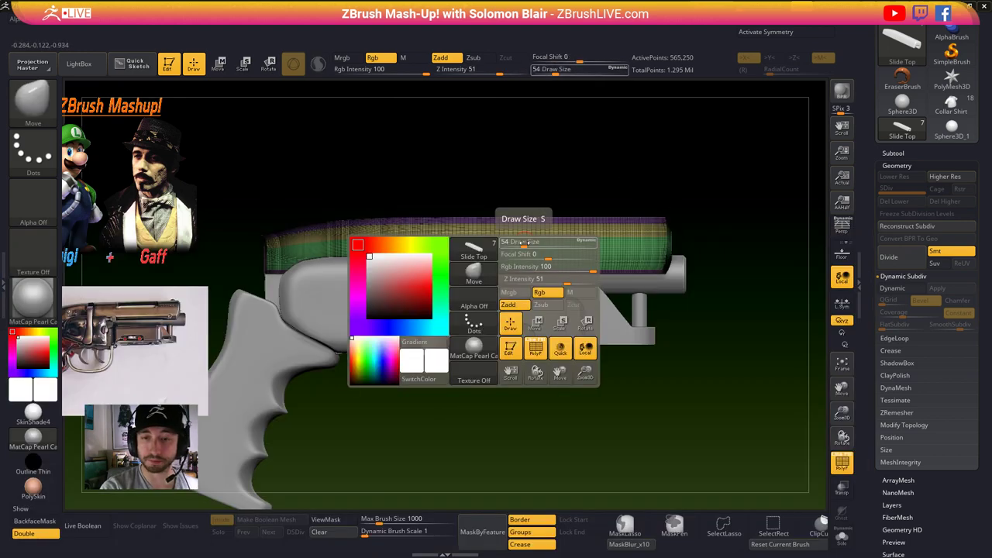
pyautogui.press('b')
pyautogui.press('z')
pyautogui.press('m')
pyautogui.press('space')
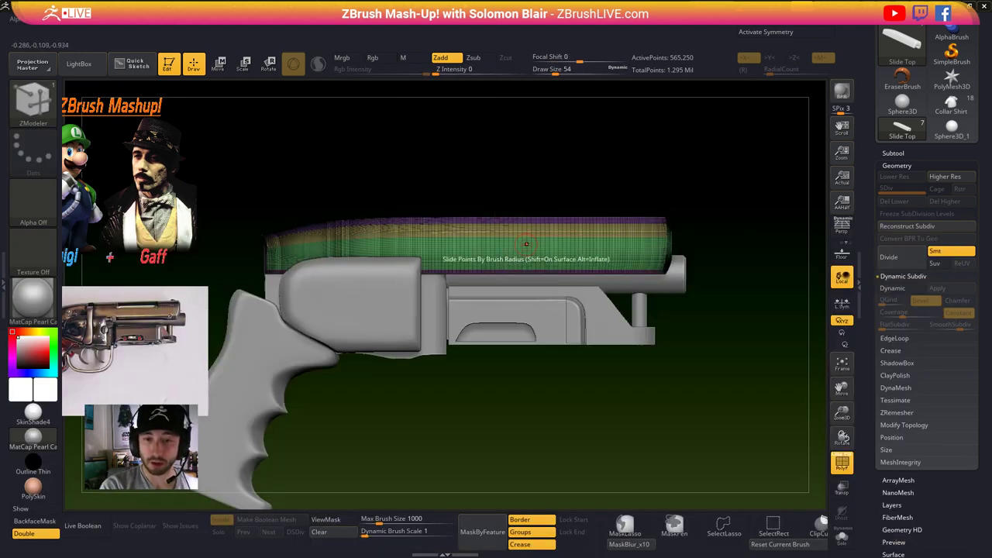
pyautogui.keyDown('ctrl'); pyautogui.moveTo(527, 242); pyautogui.dragTo(524, 334, button='right'); pyautogui.keyUp('ctrl')
pyautogui.press('space')
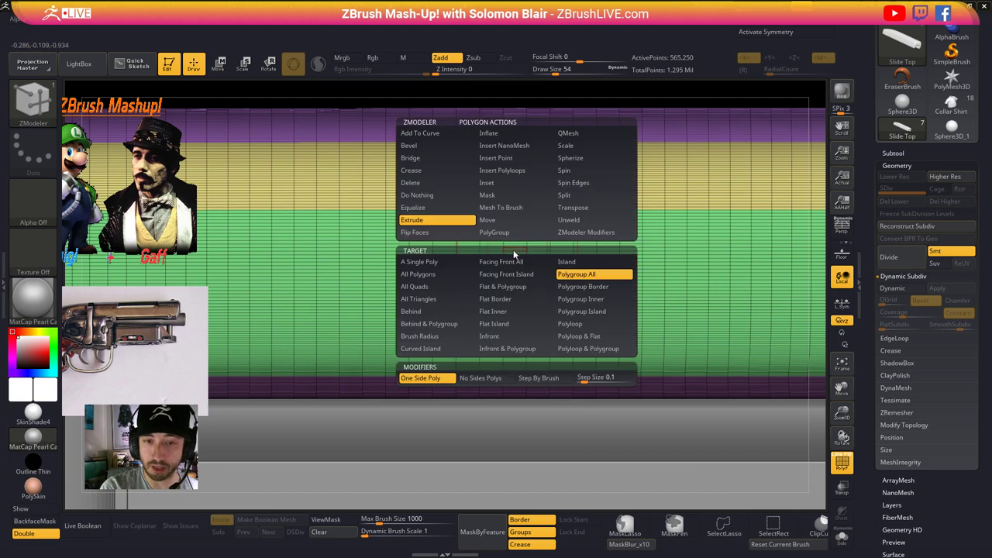
pyautogui.click(422, 157)
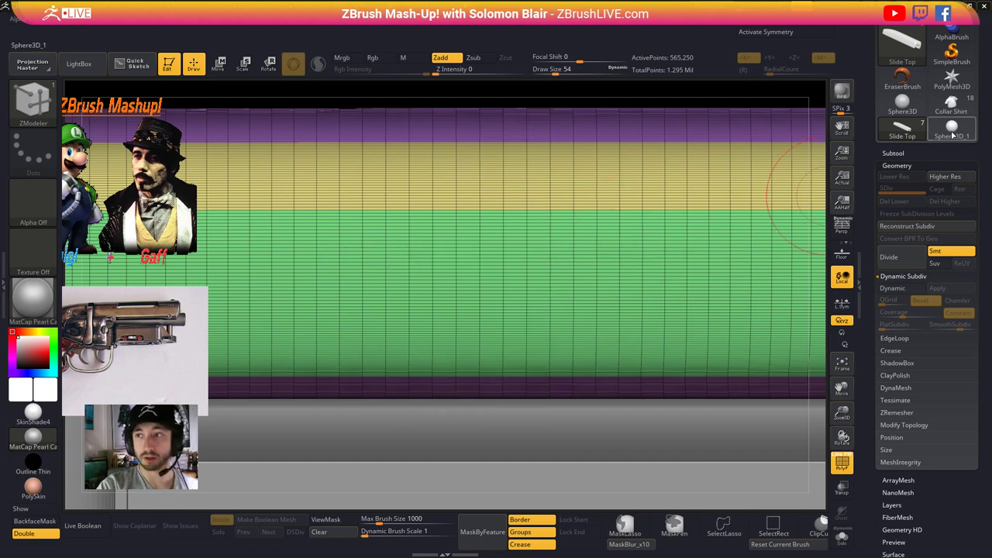
# - Switch to the Cube3D primitive and convert it to a polymesh
pyautogui.click(903, 134)
pyautogui.click(901, 136)
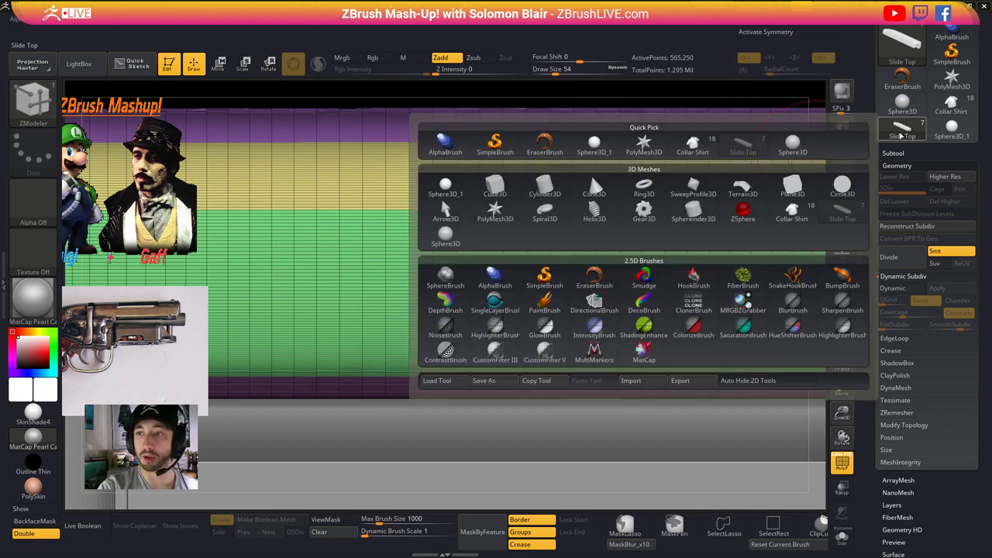
pyautogui.click(494, 186)
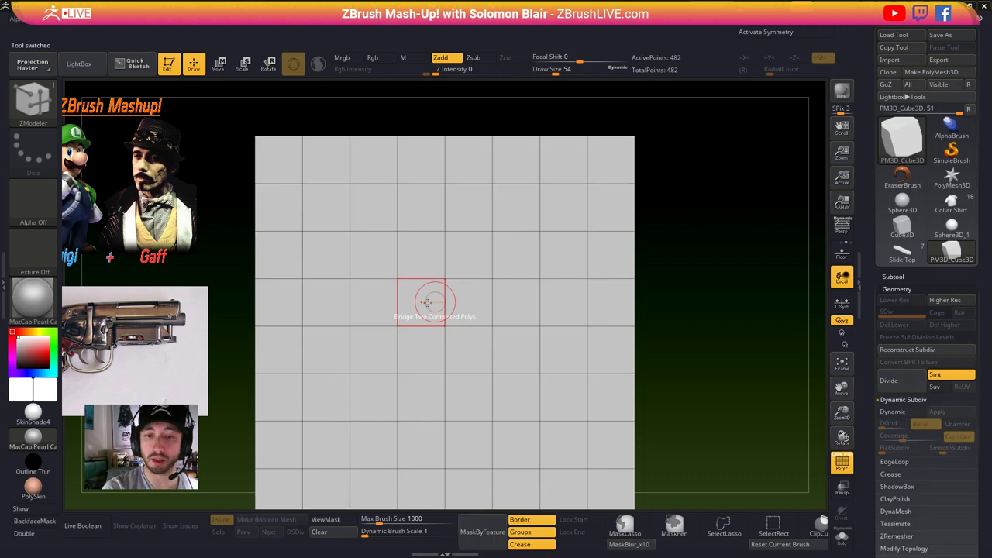
# - Try to bridge two connected polygons on the cube's face and undo the result
pyautogui.press('space')
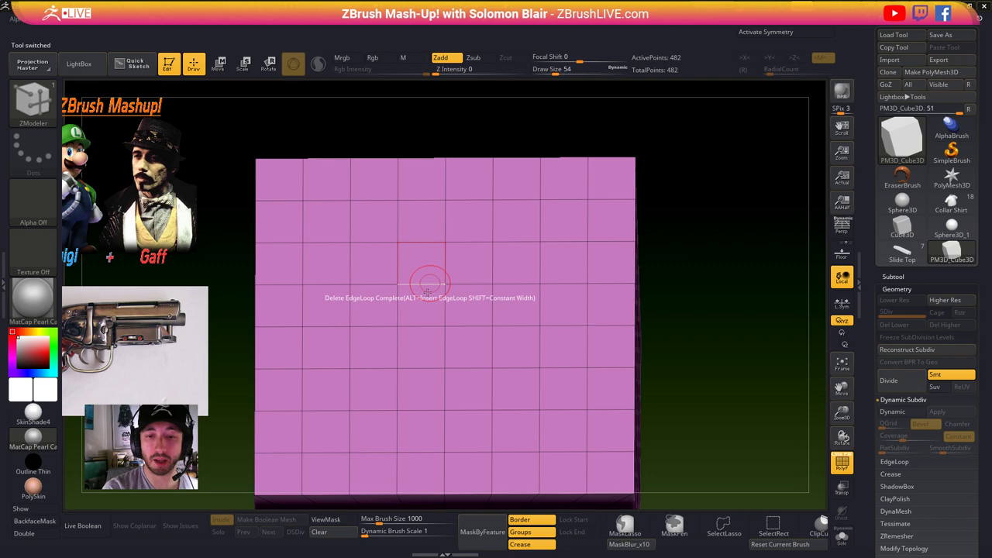
pyautogui.keyDown('ctrl'); pyautogui.moveTo(428, 293); pyautogui.dragTo(383, 242, button='right'); pyautogui.keyUp('ctrl')
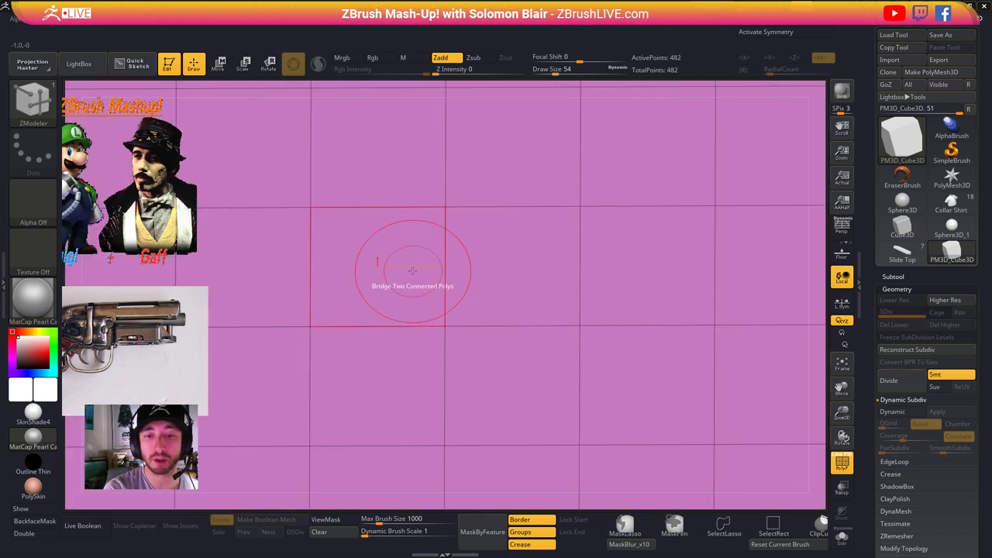
pyautogui.moveTo(412, 270); pyautogui.dragTo(465, 259)
pyautogui.hotkey('ctrl', 'z')
pyautogui.keyDown('ctrl'); pyautogui.moveTo(412, 269); pyautogui.dragTo(334, 291, button='right'); pyautogui.keyUp('ctrl')
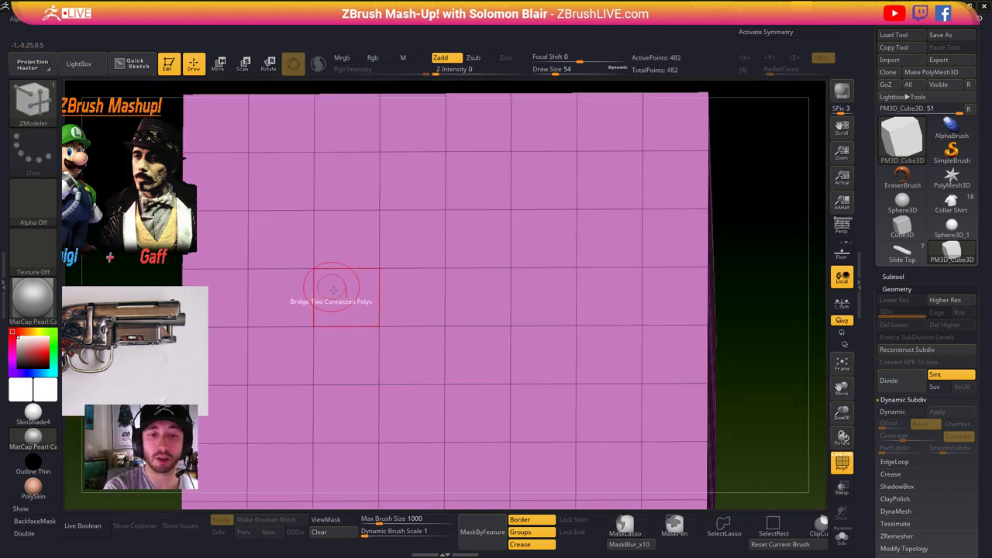
# - Set ZModeler's polygon action to Delete A Single Poly and remove two separated polygons from the cube's face
pyautogui.rightClick(332, 290)
pyautogui.click(244, 261)
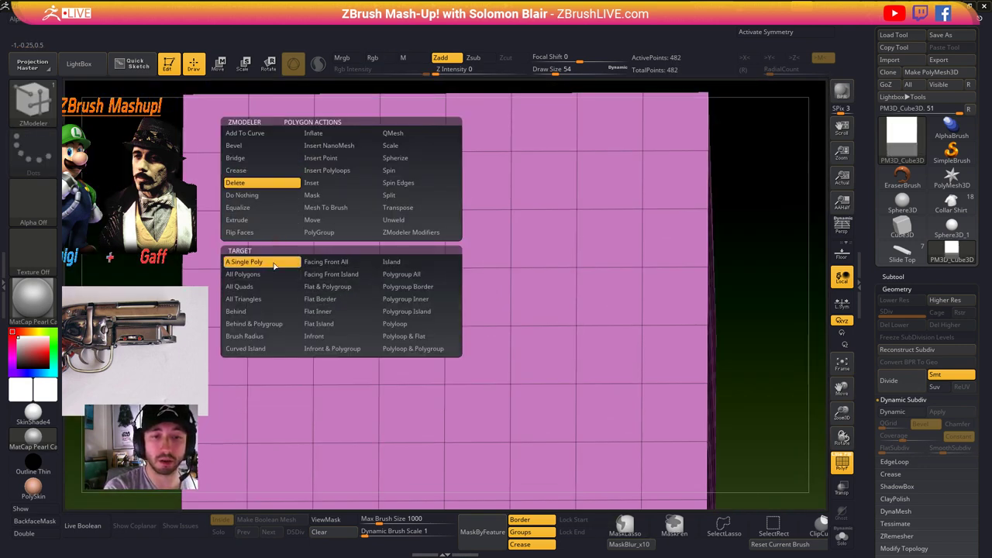
pyautogui.click(346, 293)
pyautogui.click(535, 297)
# - Try to bridge the two square holes with the edge action Bridge, target Two Holes and the Arcs option, and undo it
pyautogui.rightClick(345, 326)
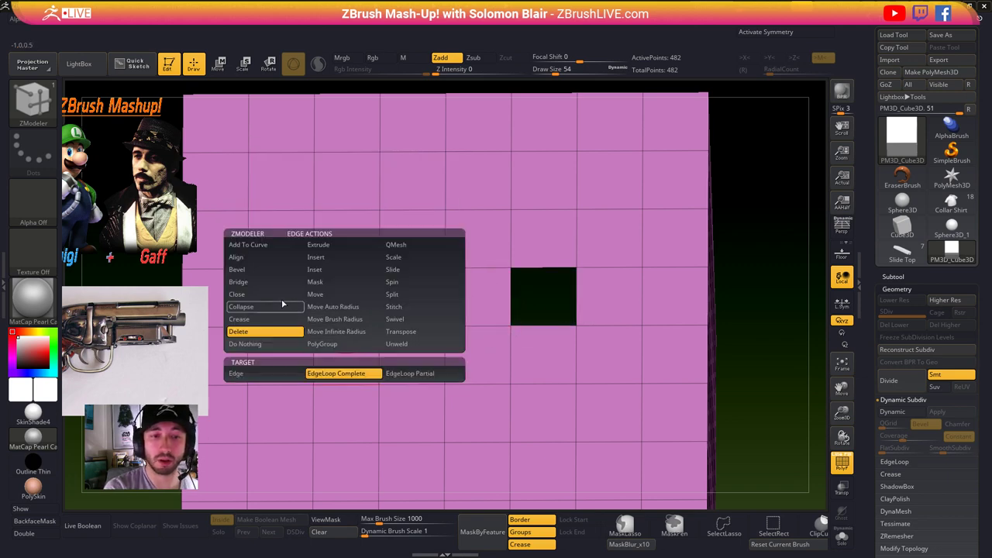
pyautogui.click(265, 281)
pyautogui.click(344, 373)
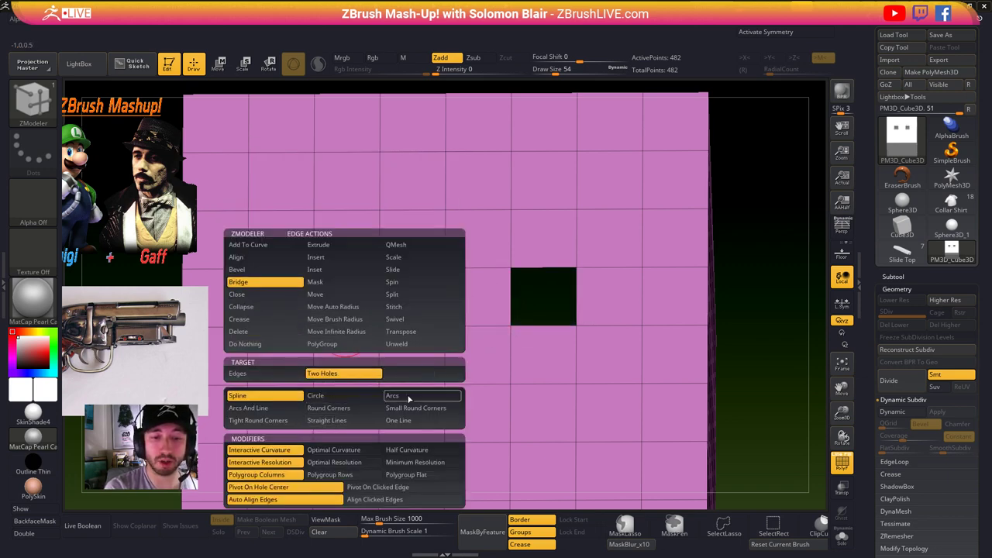
pyautogui.click(409, 398)
pyautogui.click(345, 326)
pyautogui.moveTo(542, 326); pyautogui.dragTo(636, 285)
pyautogui.keyDown('ctrl'); pyautogui.moveTo(635, 285); pyautogui.dragTo(523, 290, button='right'); pyautogui.keyUp('ctrl')
pyautogui.hotkey('ctrl', 'z')
# - Change the bridge's curve option and bridge the two square holes into an arched handle
pyautogui.press('space')
pyautogui.click(375, 409)
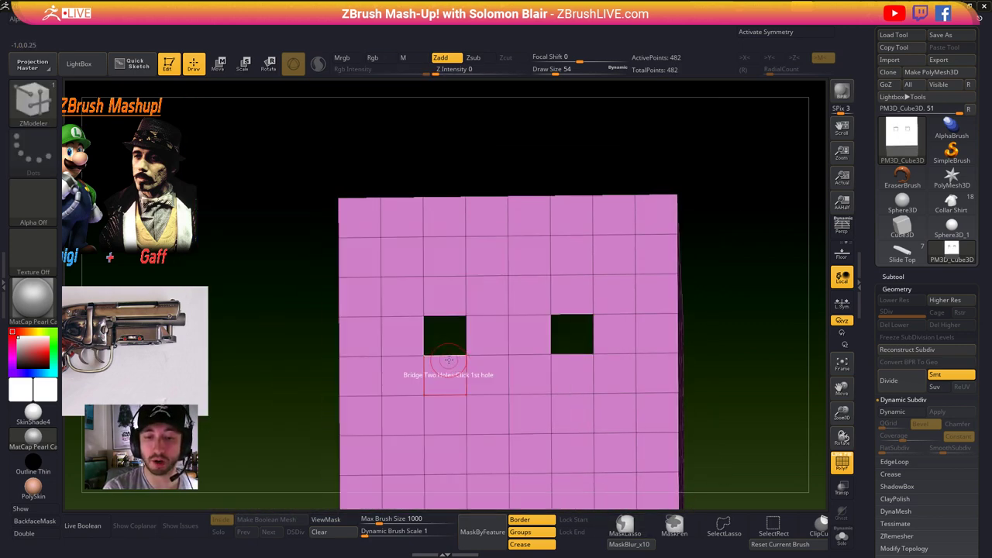
pyautogui.click(462, 354)
pyautogui.moveTo(569, 355); pyautogui.dragTo(735, 307)
pyautogui.moveTo(719, 306); pyautogui.dragTo(725, 237, button='right')
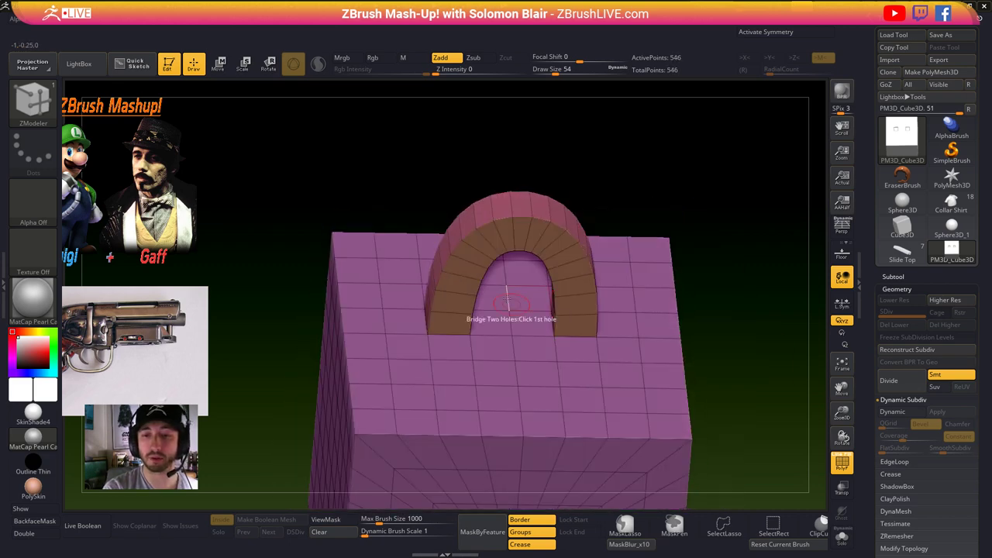
pyautogui.keyDown('alt'); pyautogui.moveTo(460, 230); pyautogui.dragTo(362, 362, button='right'); pyautogui.keyUp('alt')
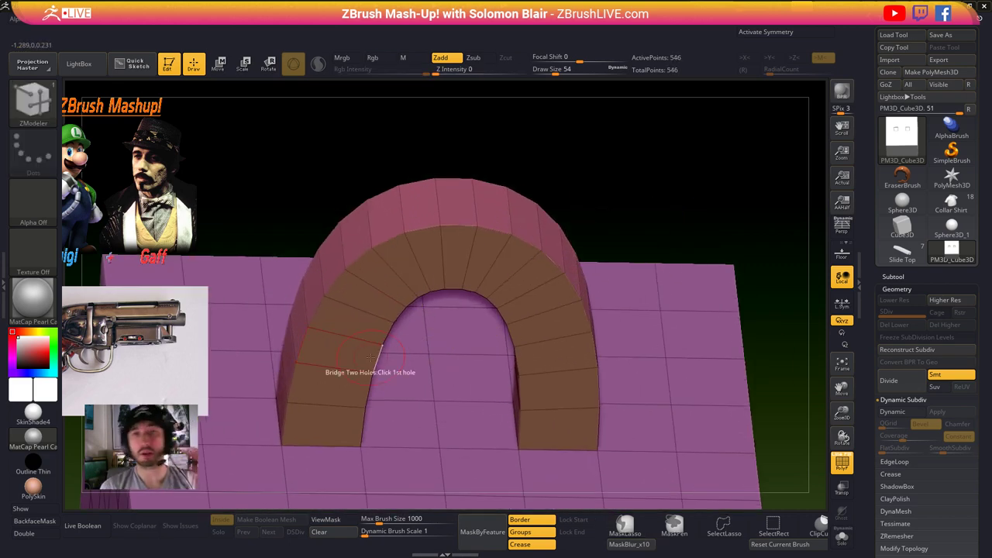
# - Undo the arched bridge and the two polygon deletions to restore the plain cube
pyautogui.keyDown('ctrl'); pyautogui.moveTo(611, 369); pyautogui.dragTo(562, 408, button='right'); pyautogui.keyUp('ctrl')
pyautogui.hotkey('ctrl', 'z')
pyautogui.hotkey('ctrl', 'z')
pyautogui.keyDown('alt'); pyautogui.moveTo(599, 440); pyautogui.dragTo(558, 374, button='right'); pyautogui.keyUp('alt')
pyautogui.hotkey('ctrl', 'z')
# - Set ZModeler's polygon action to QMesh A Single Poly and extrude a two-by-four group of polygons from the cube's face
pyautogui.press('space')
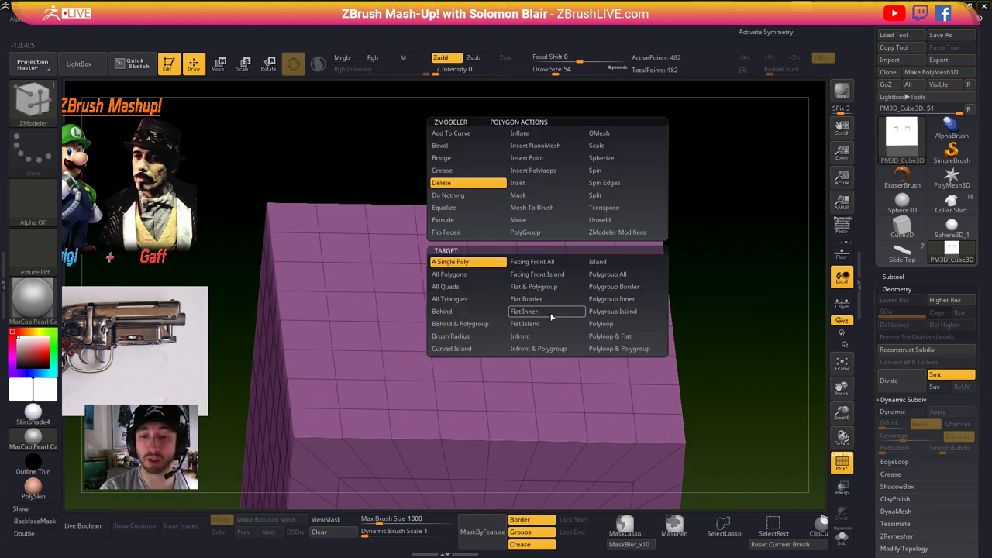
pyautogui.click(615, 133)
pyautogui.click(466, 262)
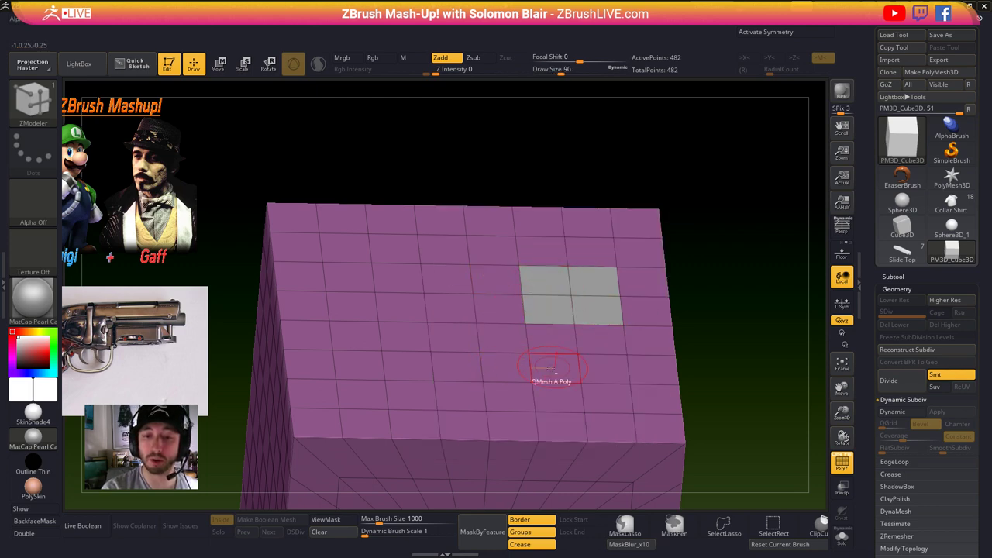
pyautogui.moveTo(552, 369)
pyautogui.keyDown('alt'); pyautogui.mouseDown()
pyautogui.moveTo(600, 343)
pyautogui.moveTo(604, 369)
pyautogui.mouseUp(); pyautogui.keyUp('alt')
pyautogui.moveTo(556, 337); pyautogui.dragTo(616, 220)
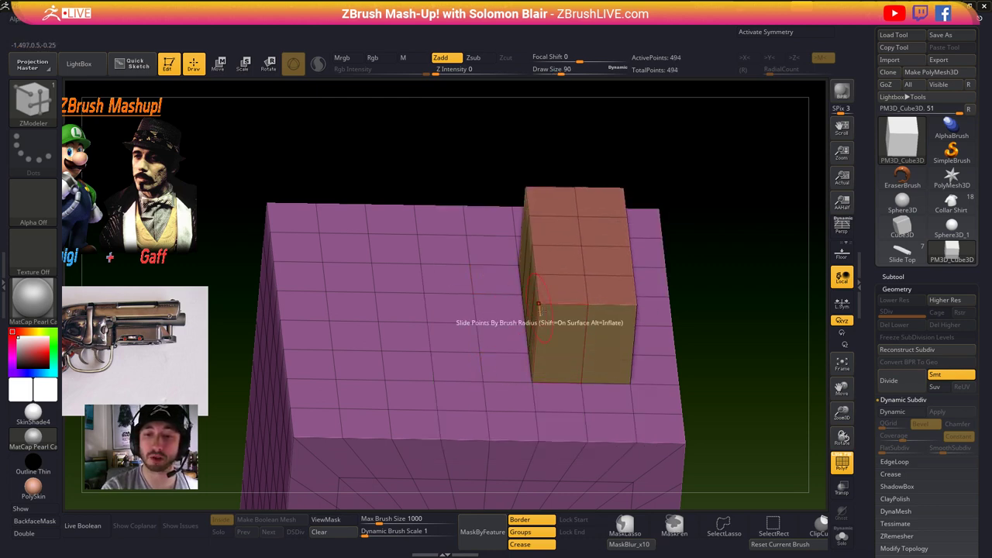
# - QMesh two four-polygon strips beside the raised block to extend it with a slope across the cube's face
pyautogui.moveTo(539, 312); pyautogui.dragTo(498, 414, button='right')
pyautogui.keyDown('alt'); pyautogui.moveTo(490, 347); pyautogui.dragTo(456, 233); pyautogui.keyUp('alt')
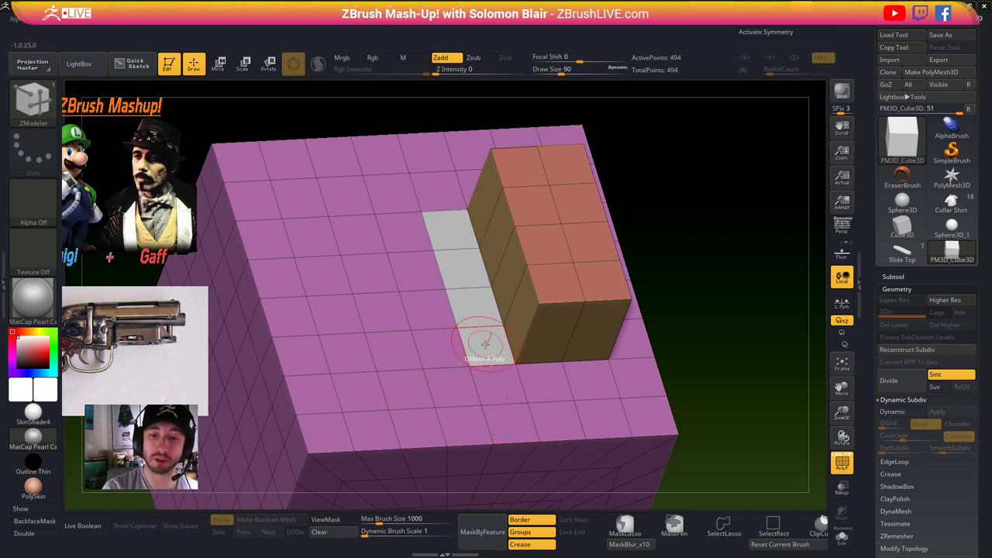
pyautogui.moveTo(484, 342); pyautogui.dragTo(512, 313)
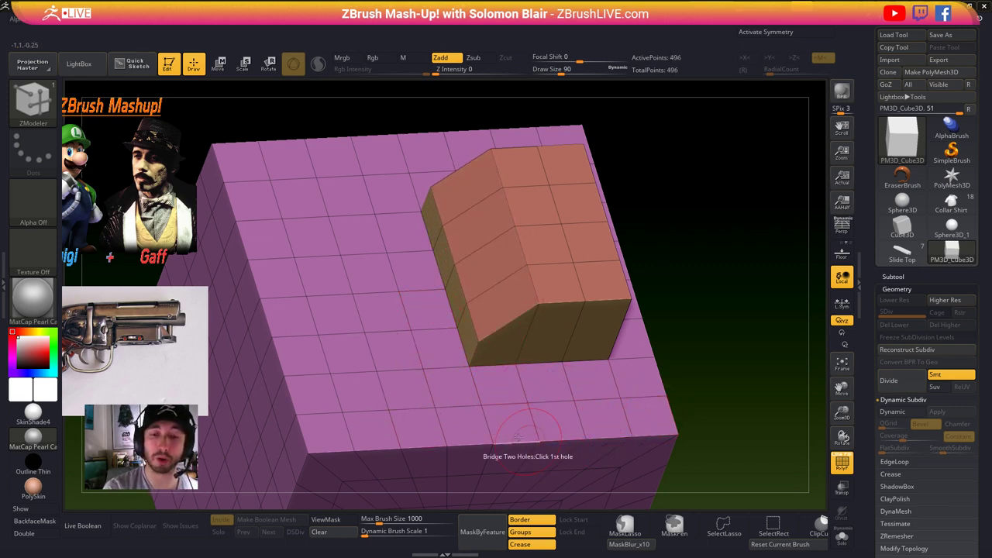
pyautogui.moveTo(429, 309); pyautogui.dragTo(440, 358)
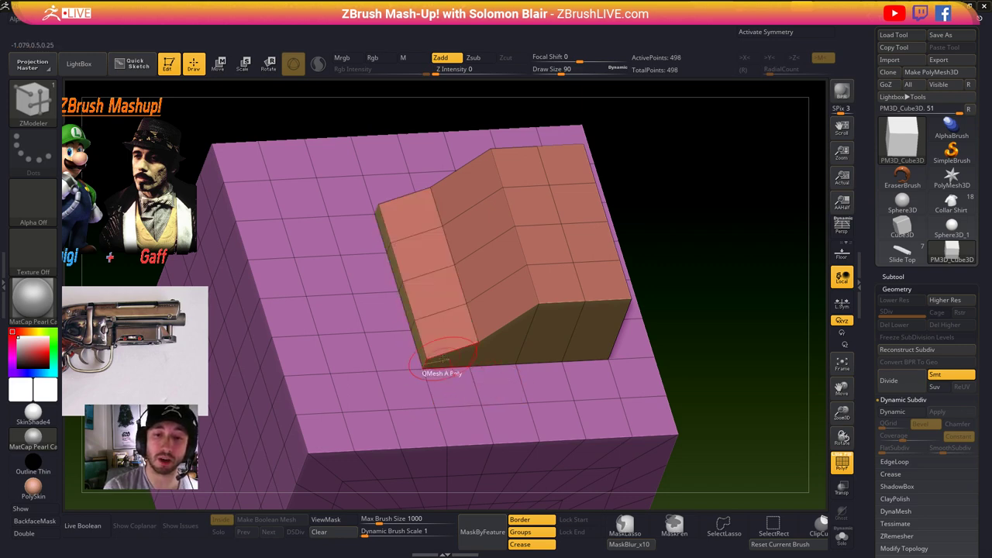
# - Undo the two sloped strips and the two-by-four block extrusion
pyautogui.hotkey('ctrl', 'z')
pyautogui.hotkey('ctrl', 'z')
pyautogui.hotkey('ctrl', 'z')
pyautogui.hotkey('ctrl', 'z')
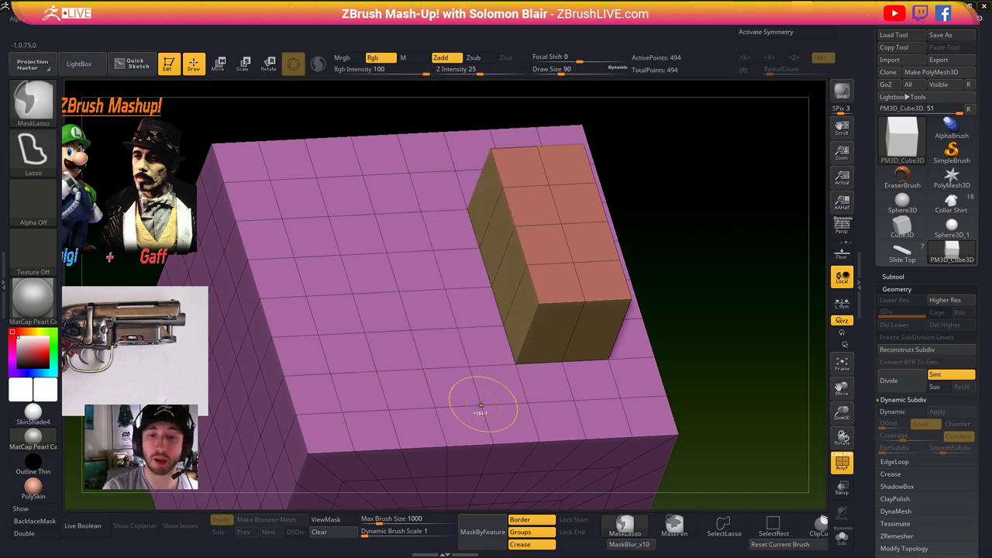
pyautogui.hotkey('ctrl', 'z')
# - QMesh a two-by-two block out of each of two adjacent cube faces, plus a single-polygon block below the first one
pyautogui.moveTo(511, 267); pyautogui.dragTo(658, 115)
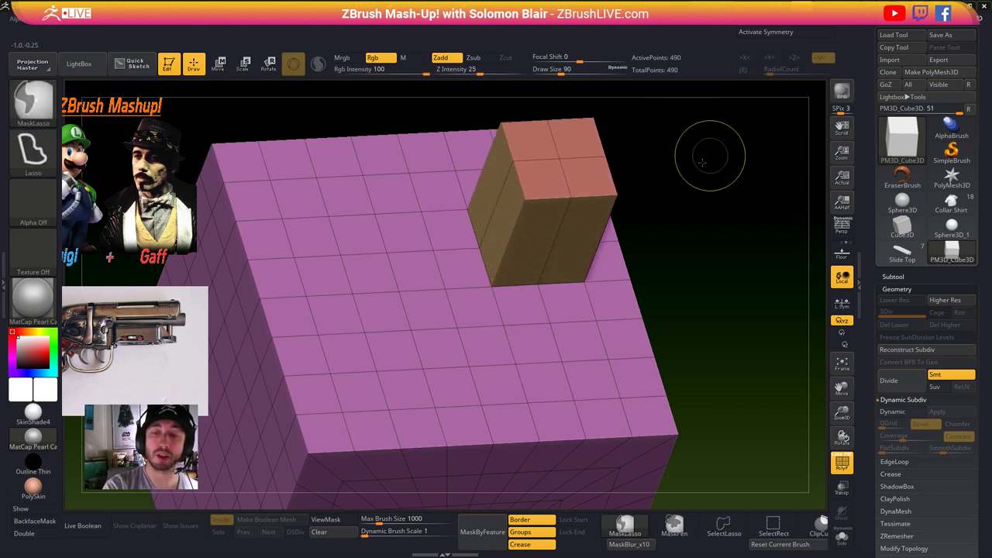
pyautogui.moveTo(704, 150); pyautogui.dragTo(649, 230)
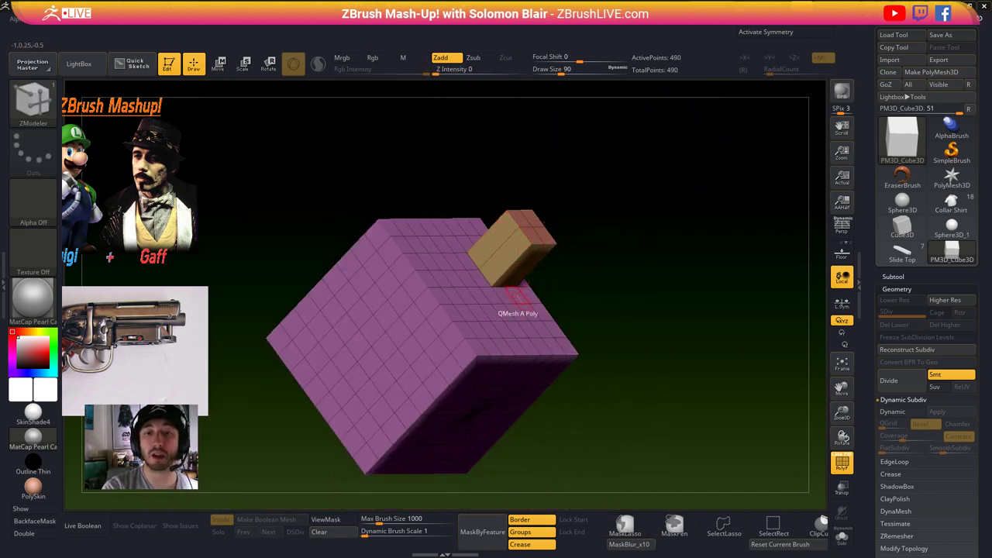
pyautogui.click(409, 333)
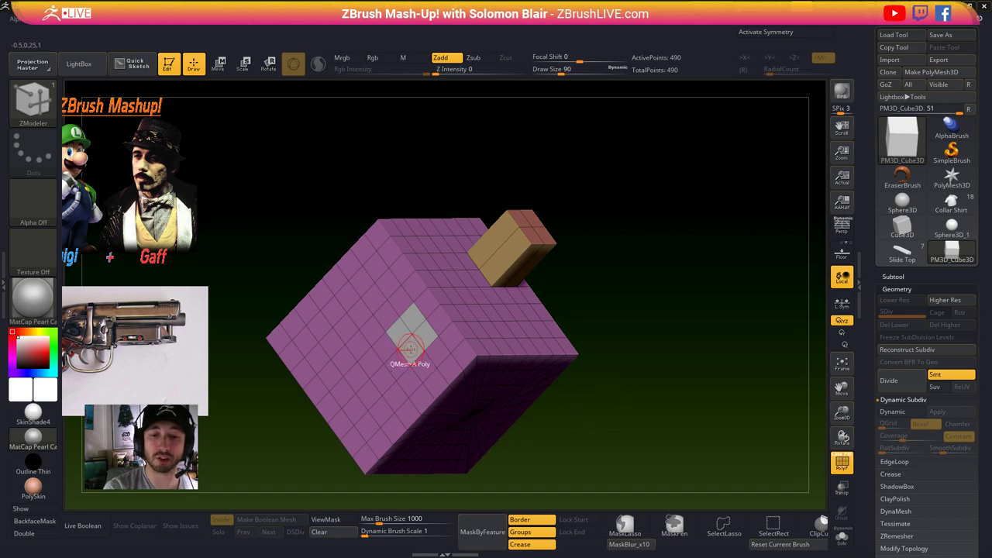
pyautogui.click(409, 345)
pyautogui.click(495, 334)
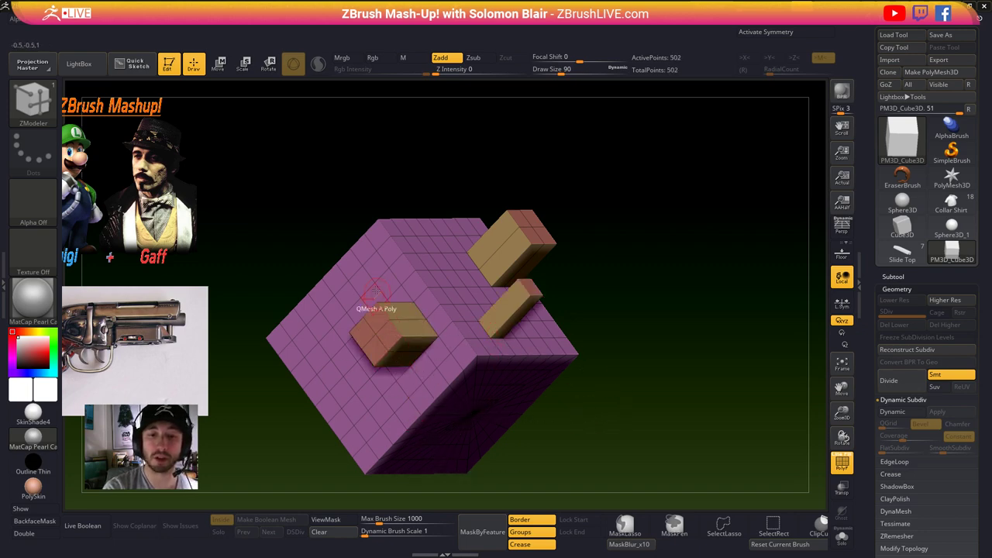
# - QMesh more single-polygon blocks around the second two-by-two block and onto the neighbouring cube faces
pyautogui.click(373, 275)
pyautogui.click(353, 416)
pyautogui.click(433, 390)
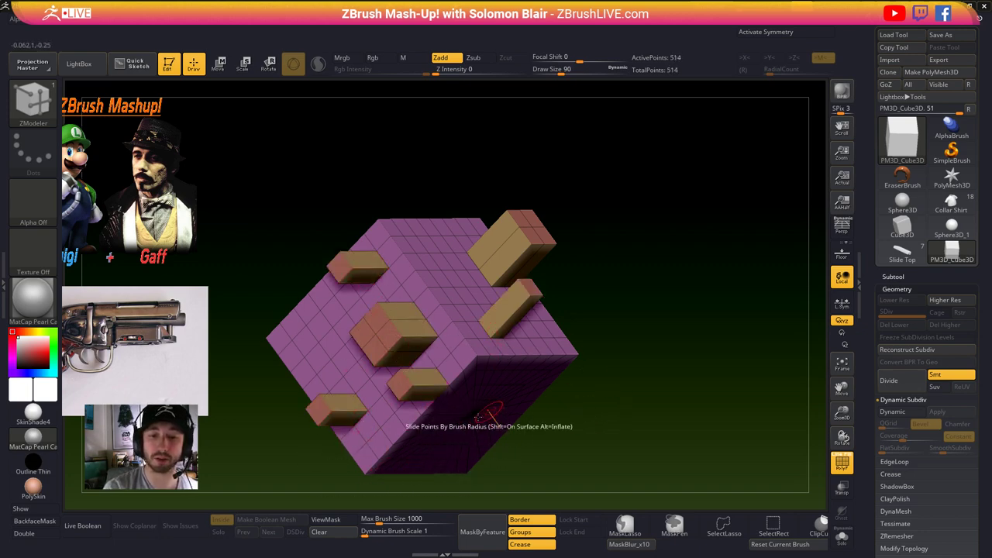
pyautogui.moveTo(493, 415); pyautogui.dragTo(453, 437, button='right')
pyautogui.click(496, 353)
pyautogui.moveTo(538, 374); pyautogui.dragTo(507, 329, button='right')
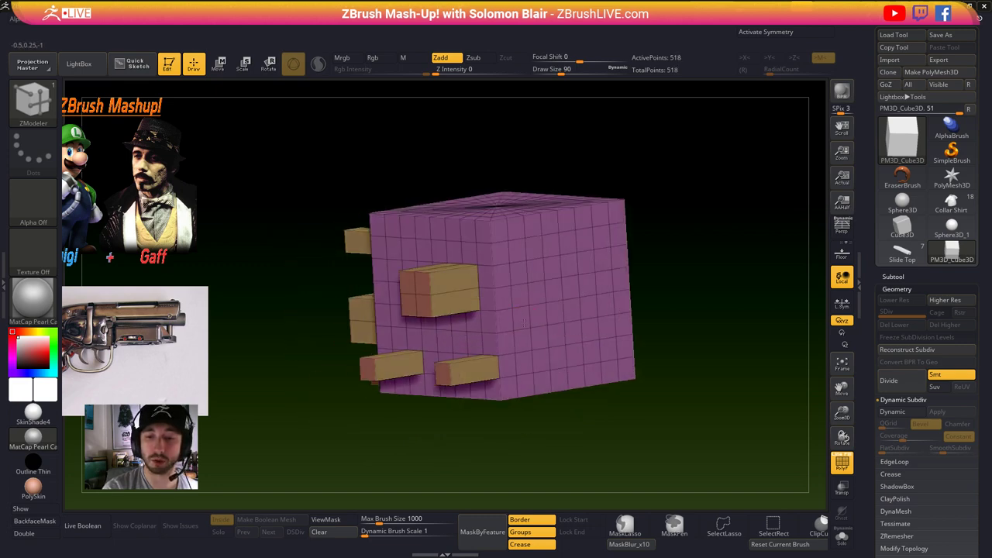
pyautogui.click(541, 320)
pyautogui.keyDown('ctrl'); pyautogui.moveTo(589, 333); pyautogui.dragTo(728, 369, button='right'); pyautogui.keyUp('ctrl')
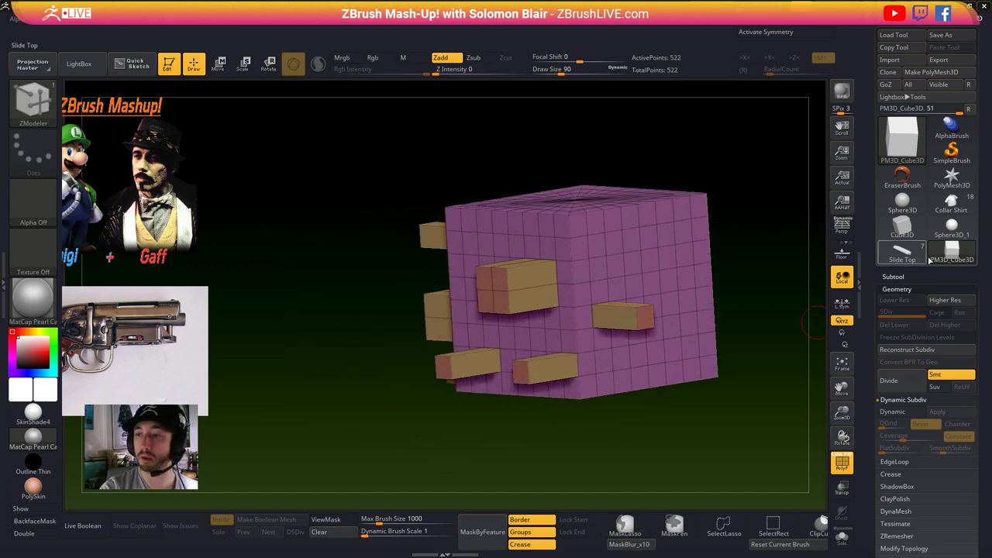
# - Switch back to the Slide Top pistol model and choose the Move brush with draw size 120
pyautogui.click(902, 250)
pyautogui.keyDown('shift'); pyautogui.moveTo(559, 419); pyautogui.dragTo(585, 399); pyautogui.keyUp('shift')
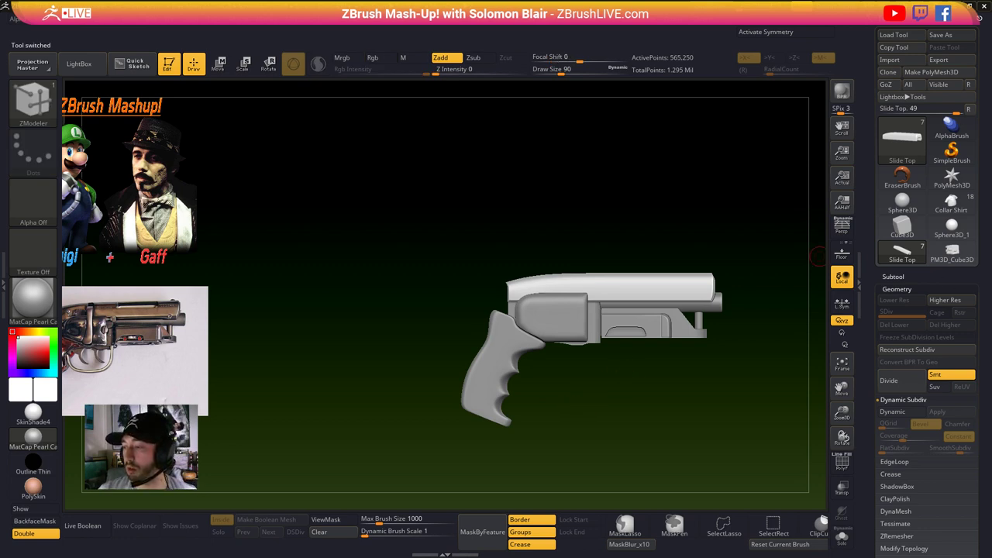
pyautogui.keyDown('alt'); pyautogui.moveTo(586, 410); pyautogui.dragTo(500, 390, button='right'); pyautogui.keyUp('alt')
pyautogui.keyDown('ctrl'); pyautogui.moveTo(500, 389); pyautogui.dragTo(478, 352, button='right'); pyautogui.keyUp('ctrl')
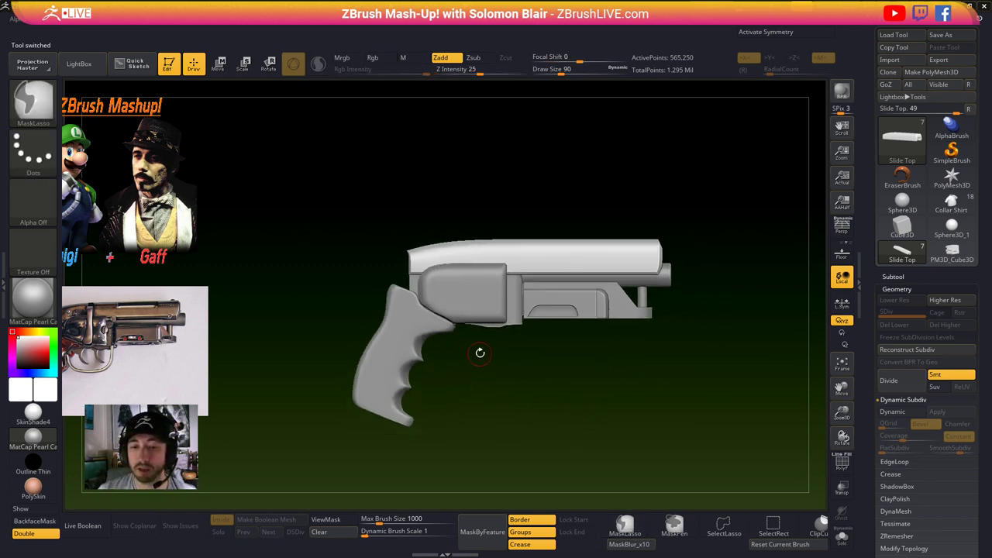
pyautogui.keyDown('ctrl'); pyautogui.moveTo(496, 291); pyautogui.dragTo(446, 324, button='right'); pyautogui.keyUp('ctrl')
pyautogui.press('b')
pyautogui.press('m')
pyautogui.press('v')
pyautogui.press('s')
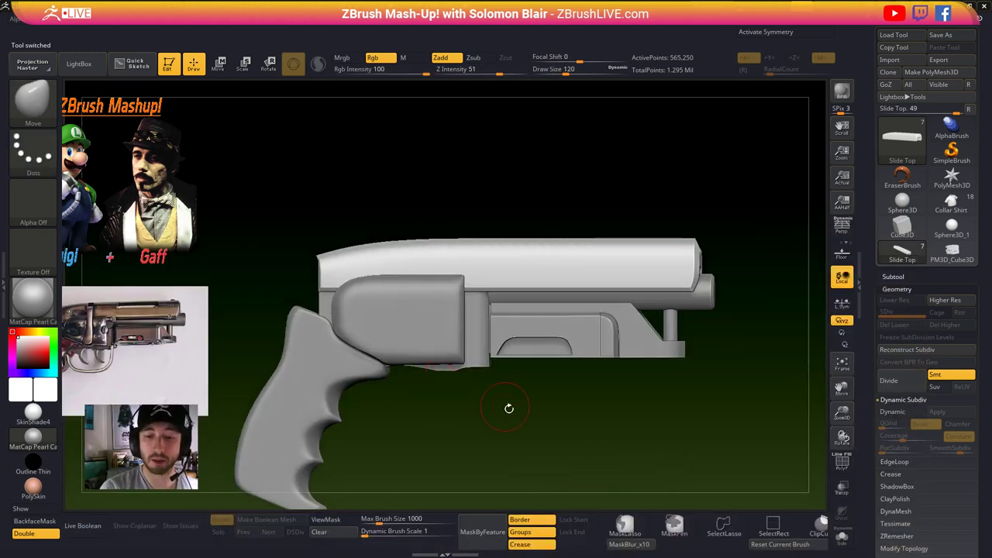
# - Examine the existing macros in the Masking Adjustments, Split Insert Parts and Remesh & Cleanup groups, including MaskBlur_x10
pyautogui.click(250, 22)
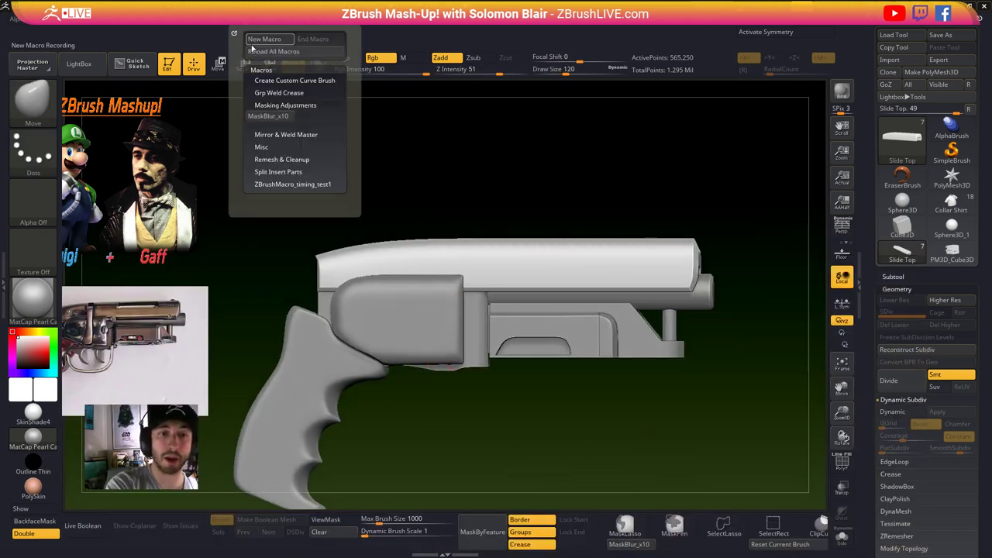
pyautogui.click(288, 105)
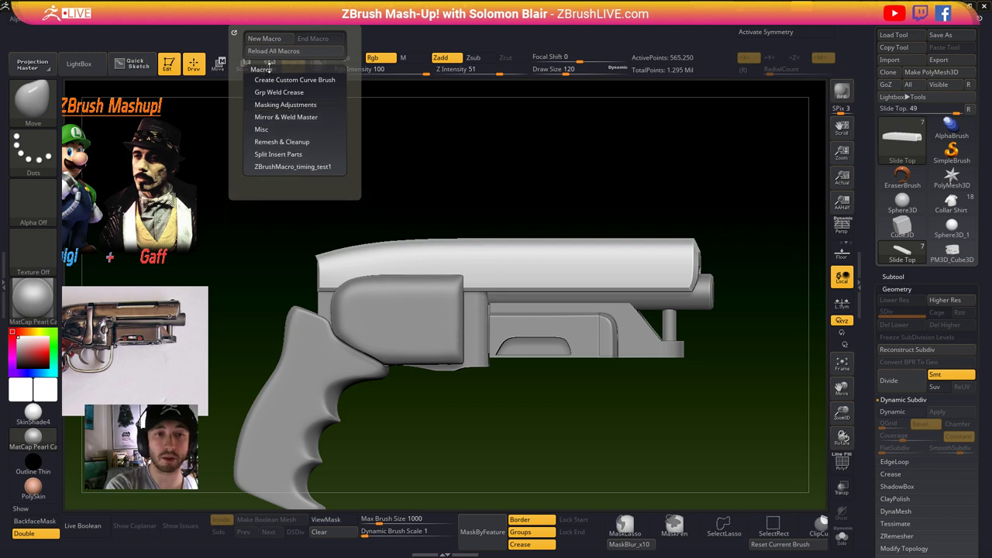
pyautogui.click(293, 154)
pyautogui.click(287, 141)
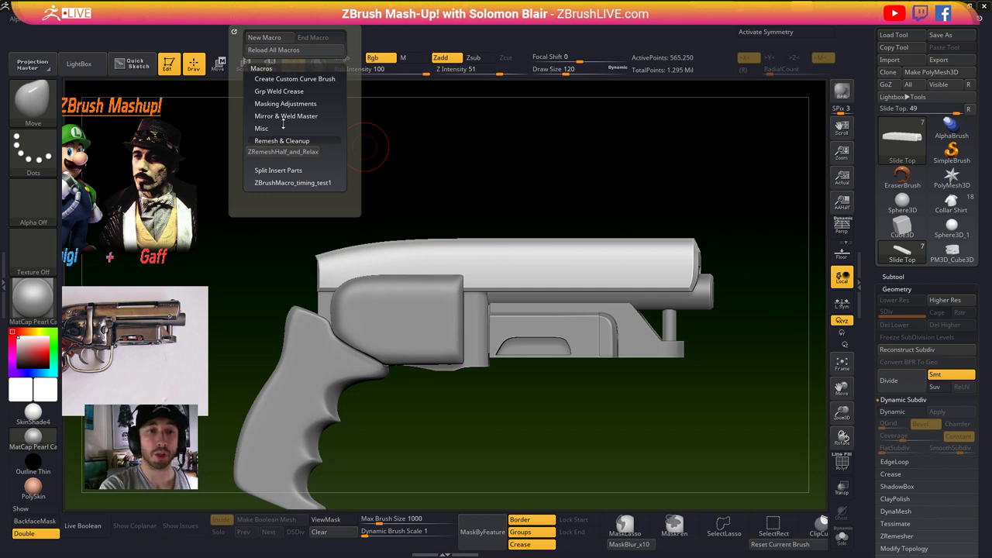
pyautogui.click(295, 105)
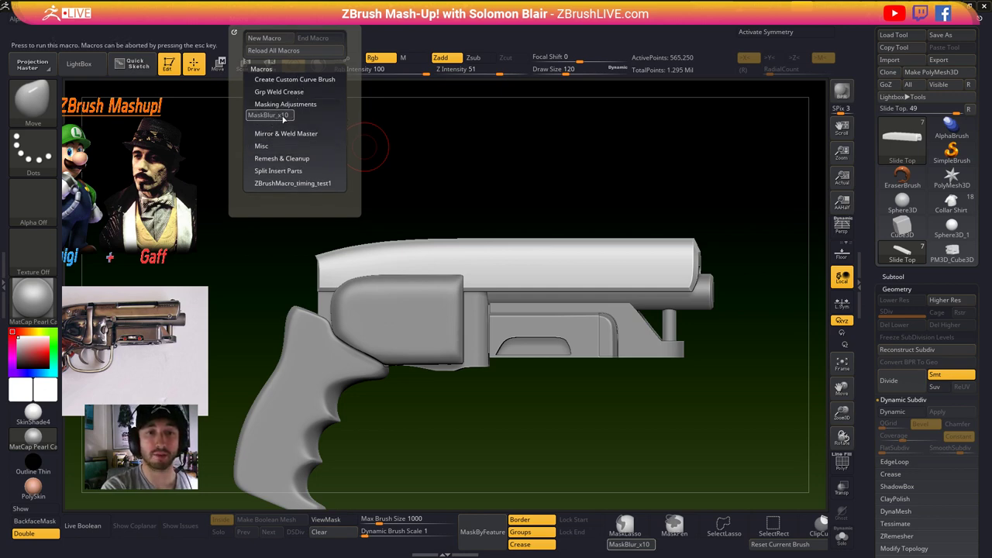
pyautogui.click(284, 116)
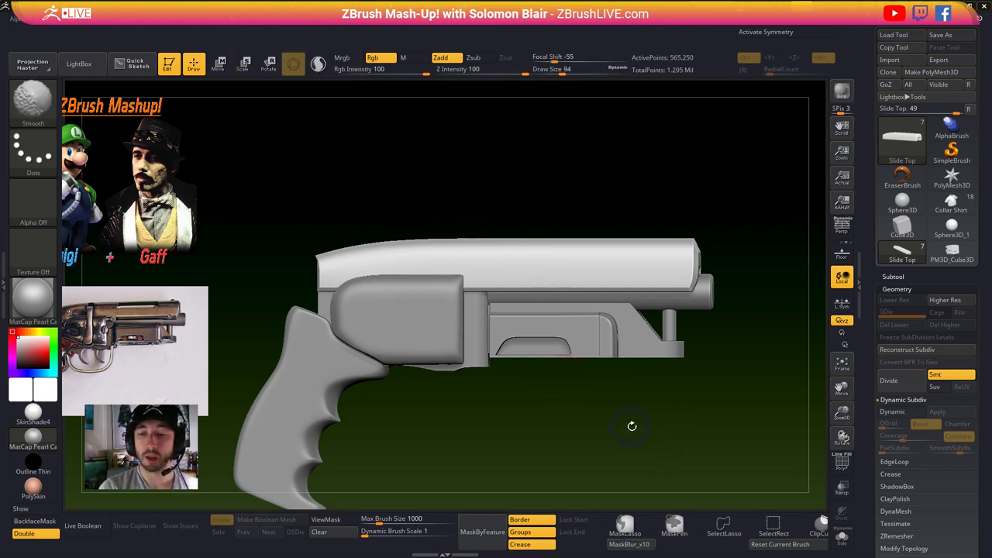
# - Try the MaskBlur_x10 macro on a mask over the front end of the slide, and clear the mask
pyautogui.click(644, 546)
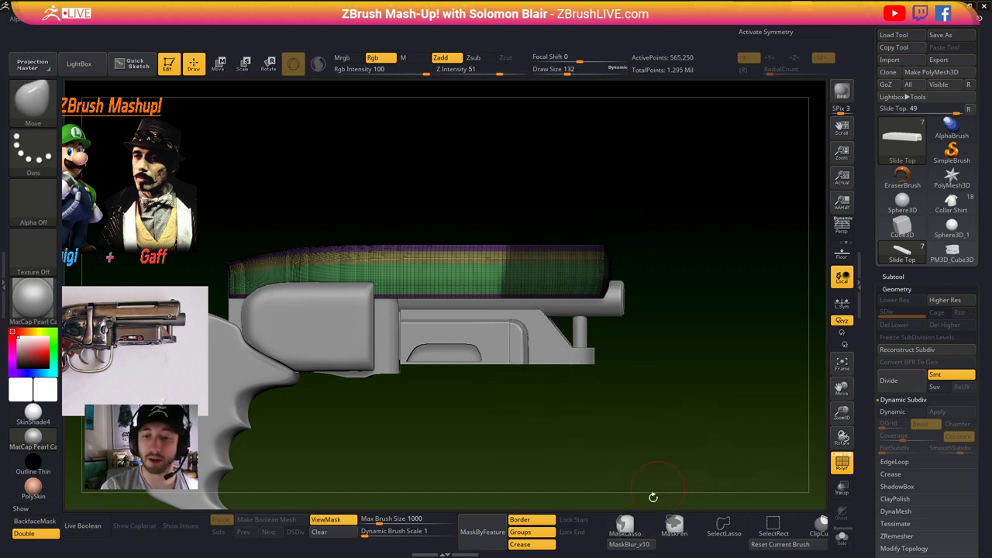
pyautogui.click(652, 544)
pyautogui.hotkey('shift', 'f')
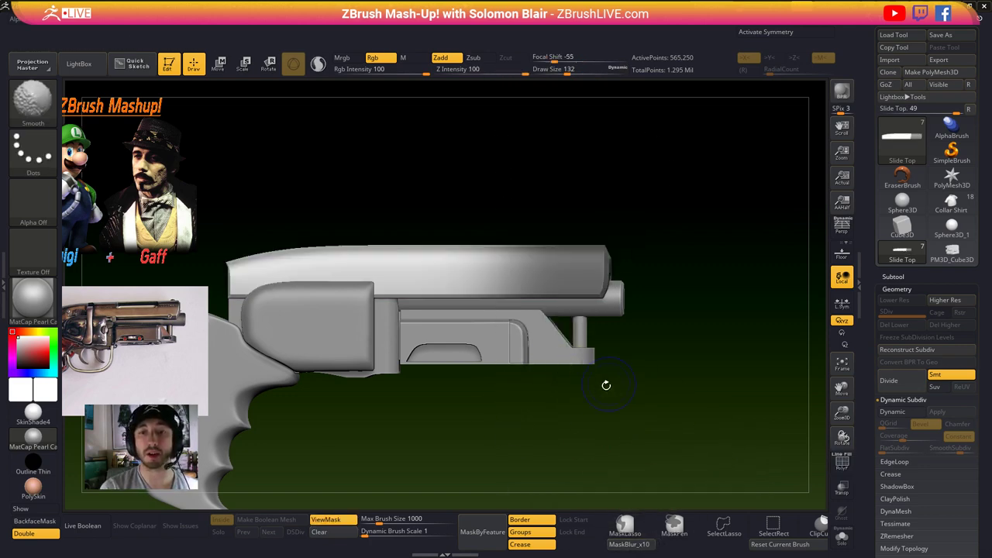
pyautogui.hotkey('ctrl', 'h')
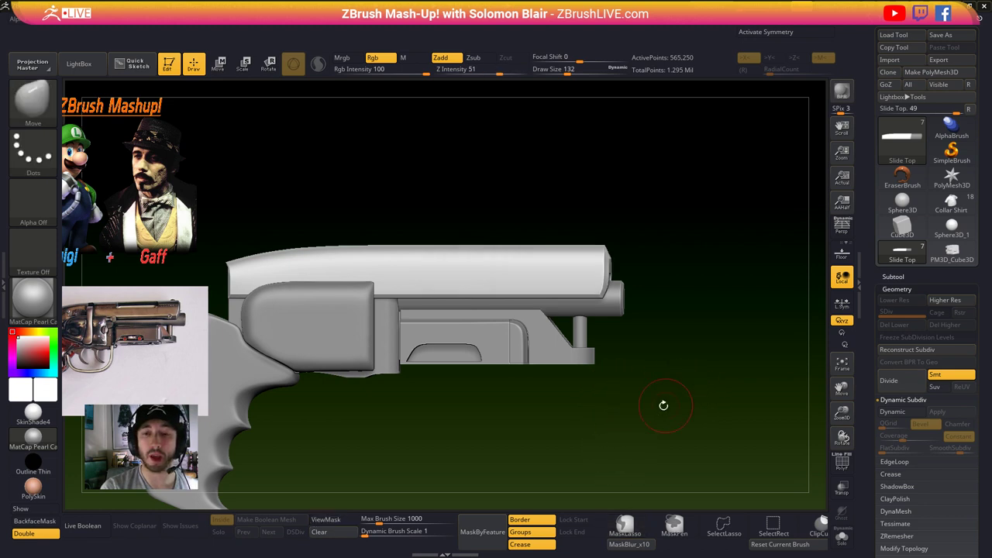
pyautogui.press('s')
pyautogui.moveTo(664, 406); pyautogui.dragTo(667, 405)
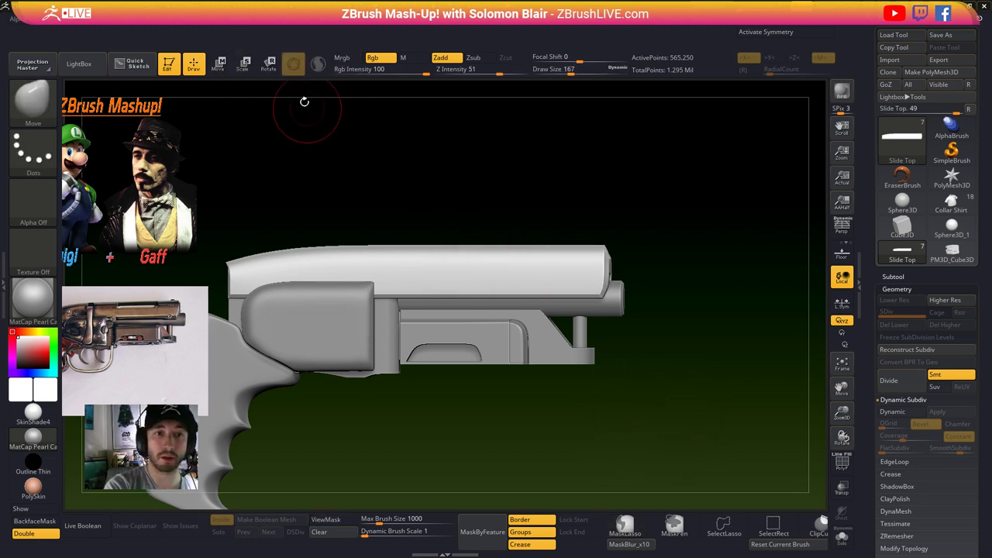
# - Start recording a new macro without initializing ZBrush
pyautogui.click(246, 22)
pyautogui.click(272, 41)
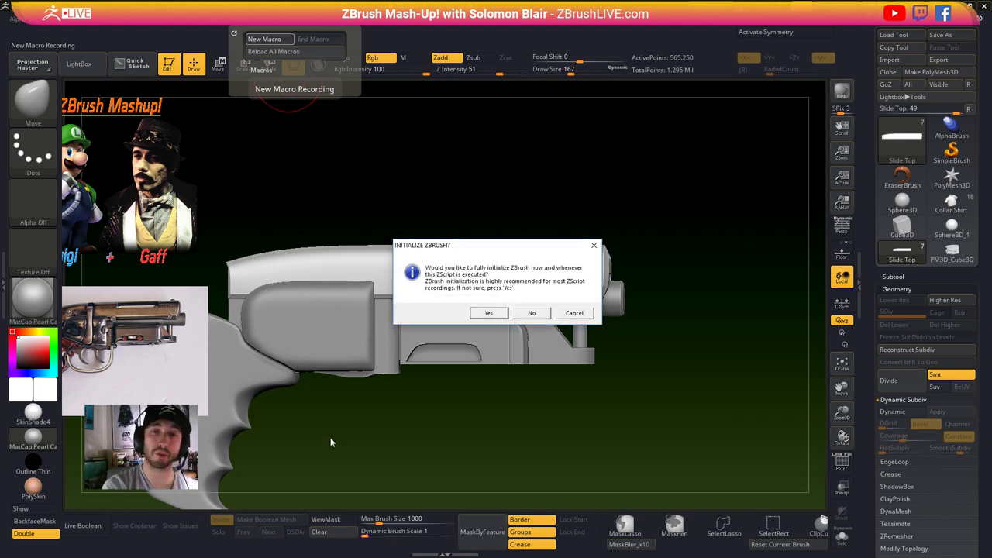
pyautogui.click(533, 314)
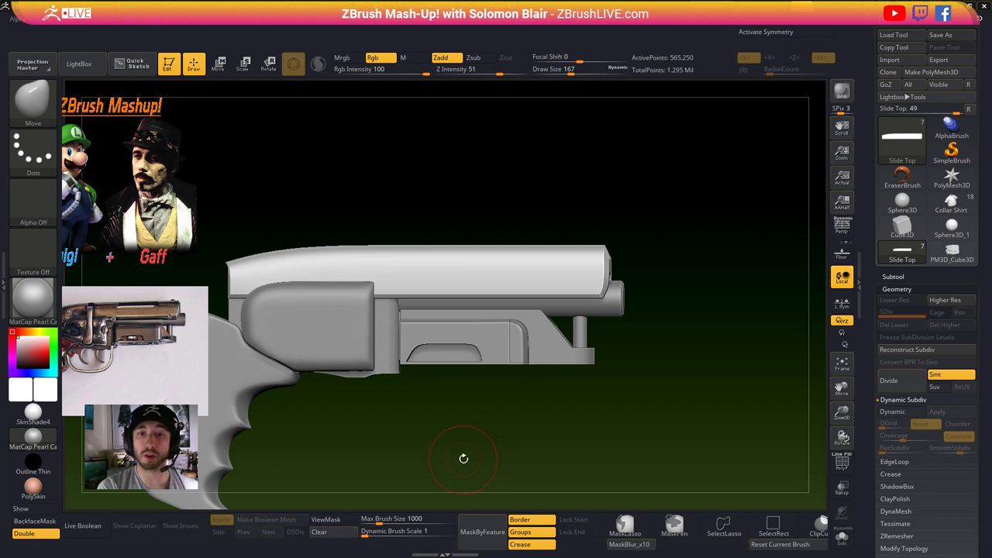
# - Mask the front portion of the pistol's slide with the MaskLasso brush
pyautogui.press('ctrl')
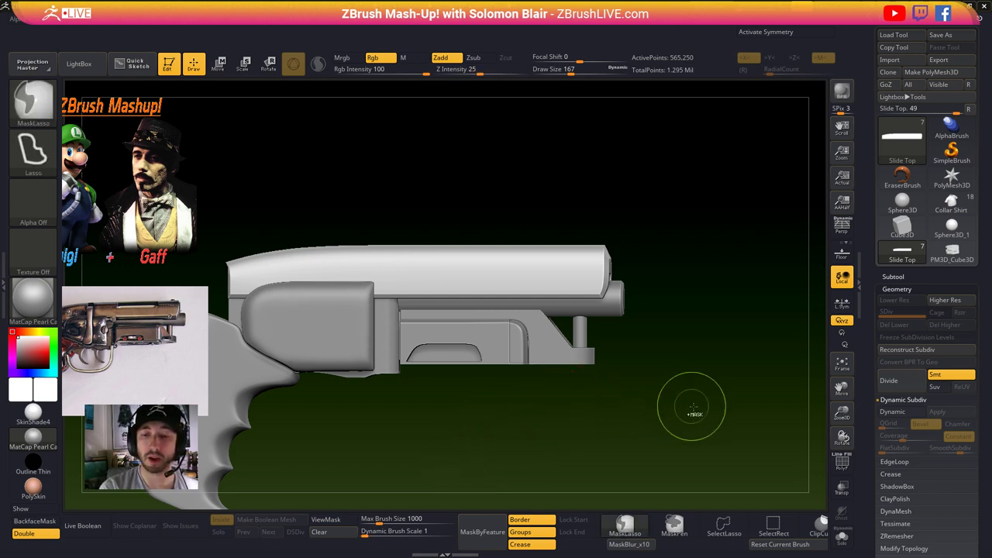
pyautogui.moveTo(723, 402)
pyautogui.keyDown('ctrl'); pyautogui.mouseDown()
pyautogui.moveTo(469, 333)
pyautogui.moveTo(621, 233)
pyautogui.moveTo(778, 247)
pyautogui.mouseUp(); pyautogui.keyUp('ctrl')
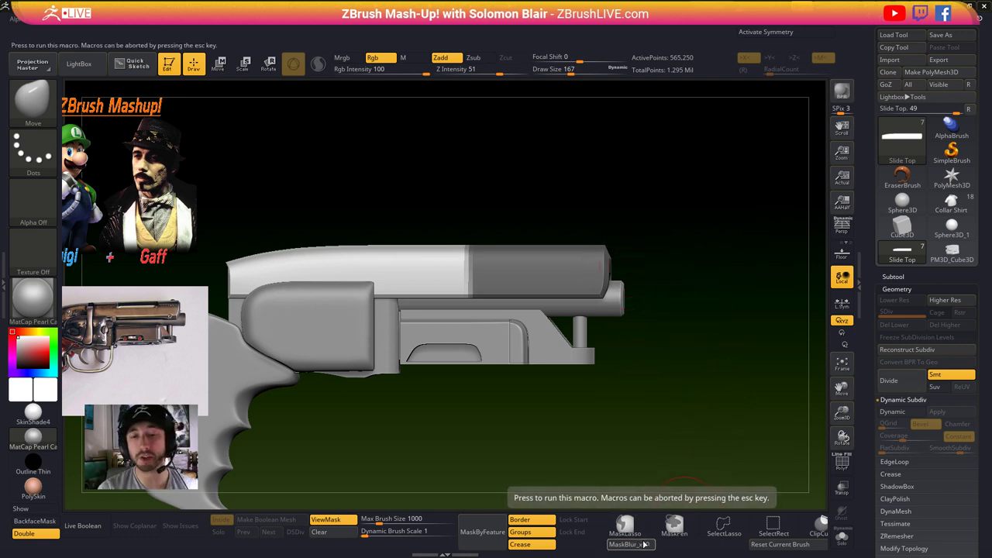
pyautogui.press('ctrl')
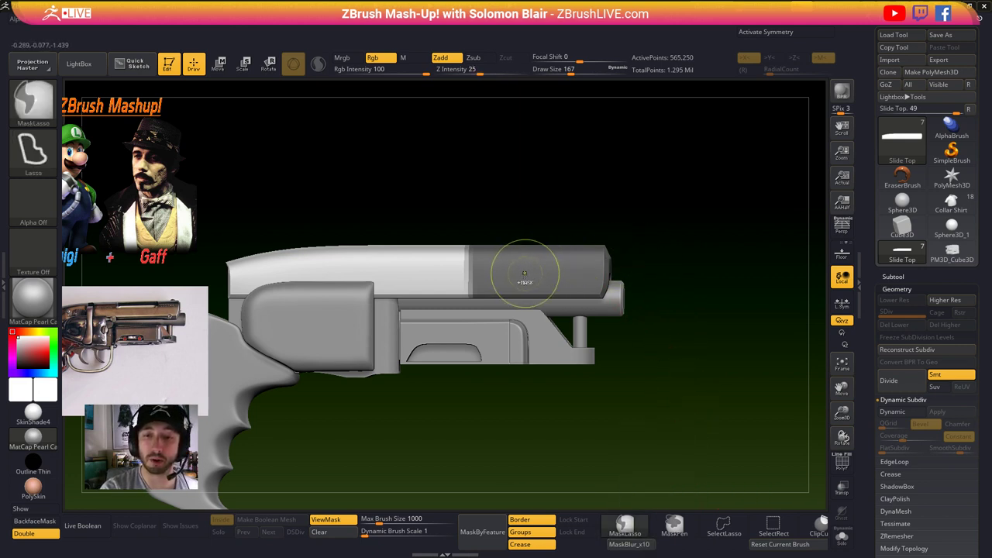
# - Blur the slide's mask repeatedly, invert it, and blur the inverted mask repeatedly
pyautogui.click(912, 290)
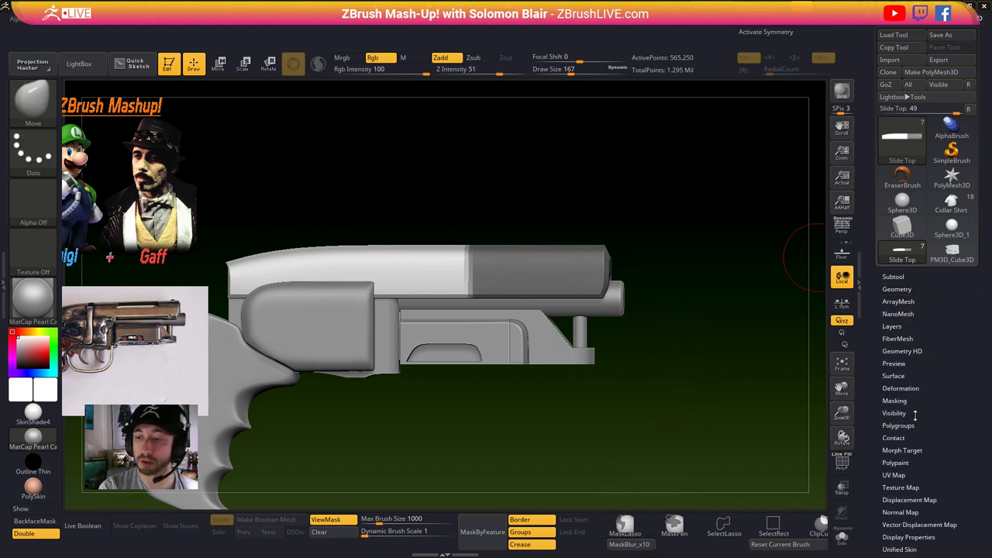
pyautogui.click(895, 400)
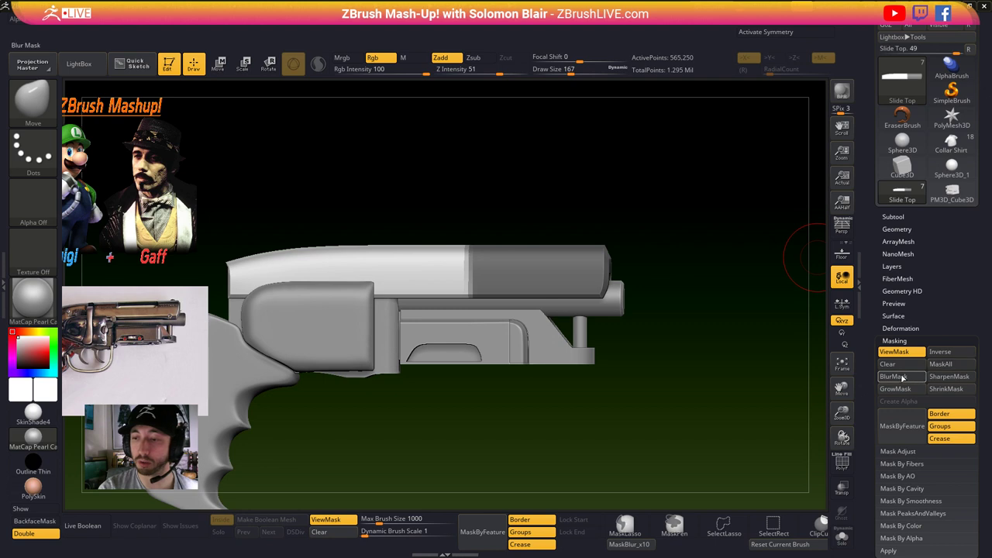
pyautogui.click(900, 377)
pyautogui.click(904, 379)
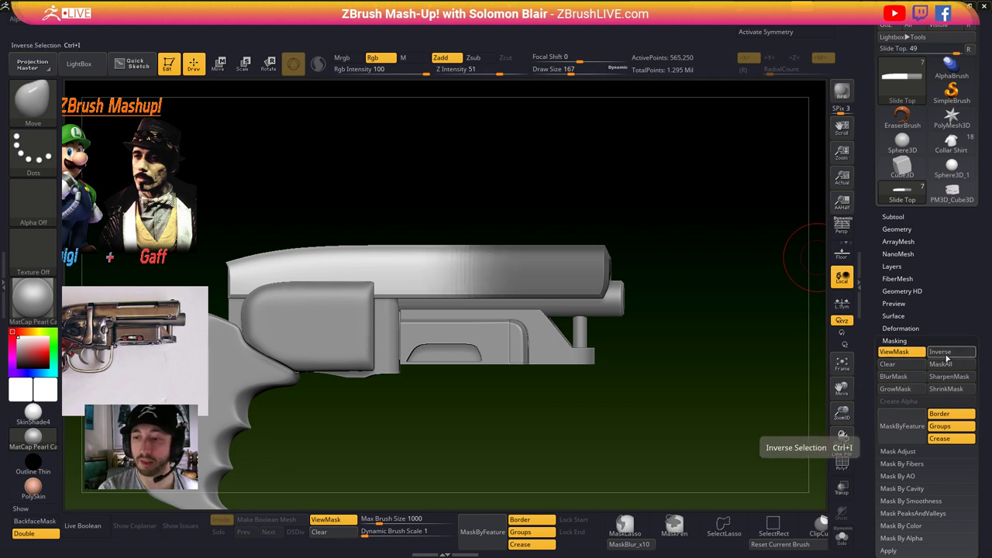
pyautogui.click(902, 379)
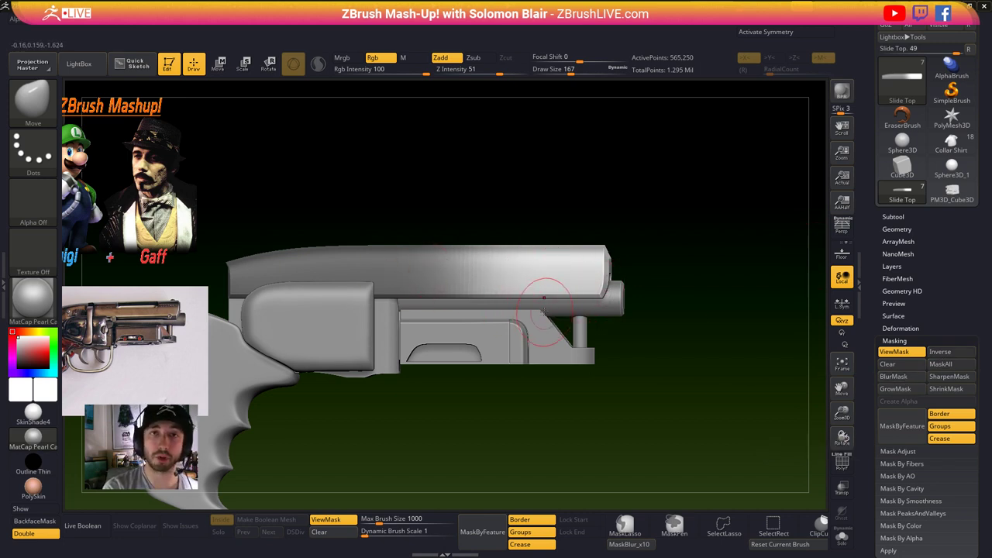
# - End the macro recording and save it as MaskBlur_Inversed_5x5 in the Masking Adjustments folder of the custom macros
pyautogui.click(244, 30)
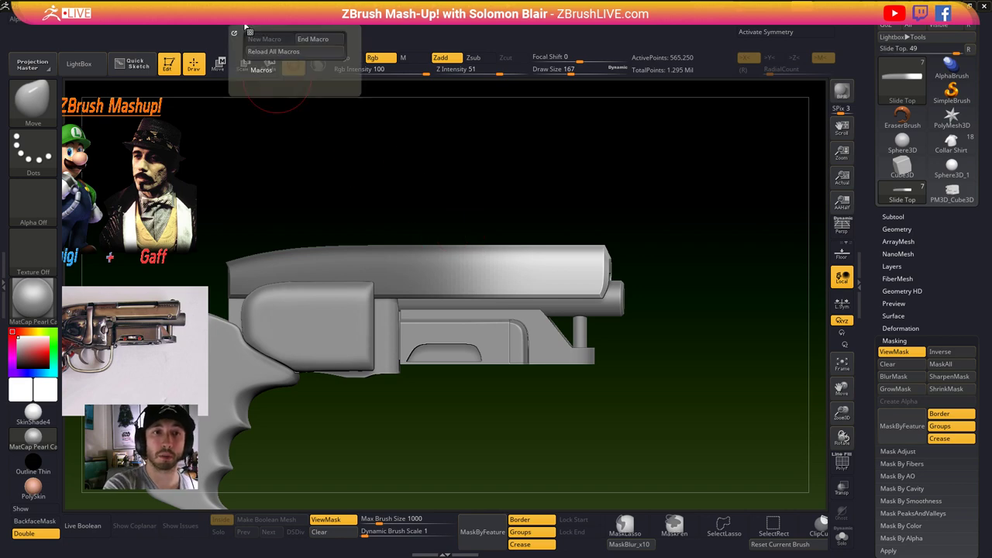
pyautogui.click(312, 39)
pyautogui.click(94, 264)
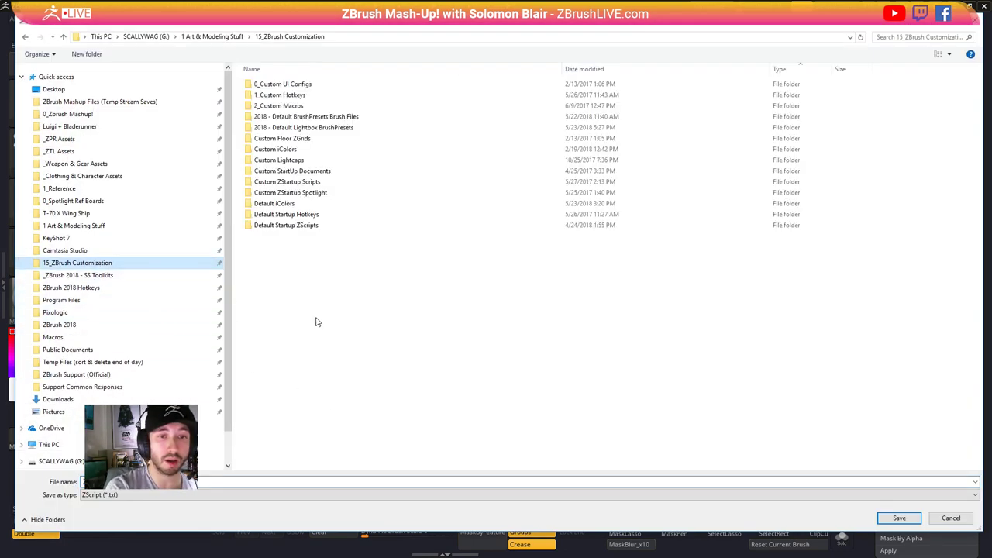
pyautogui.doubleClick(295, 106)
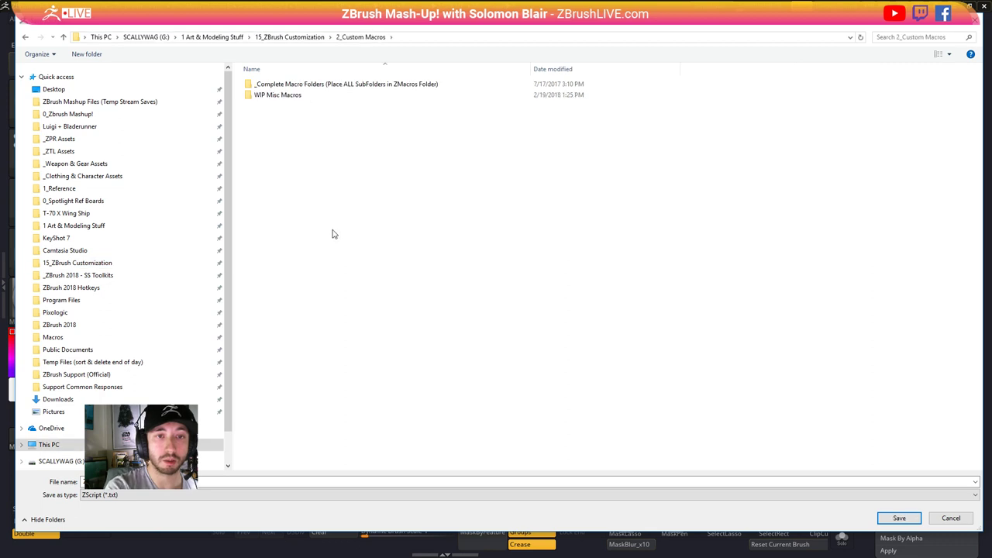
pyautogui.doubleClick(308, 85)
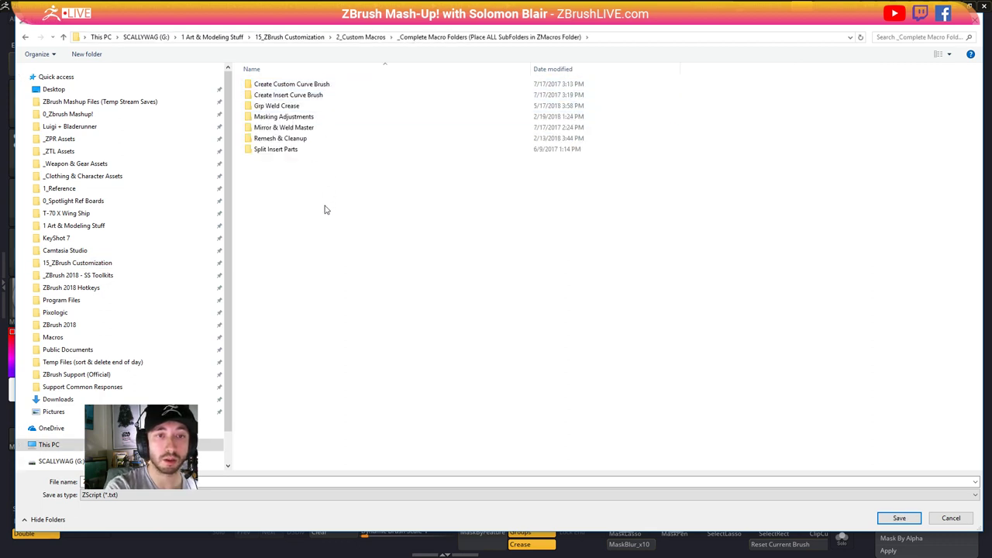
pyautogui.doubleClick(308, 118)
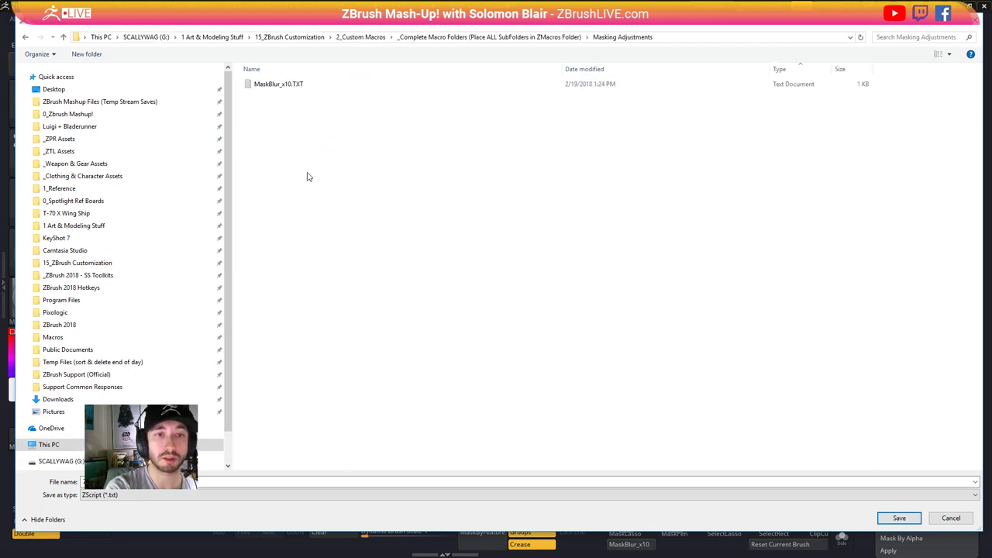
pyautogui.click(271, 87)
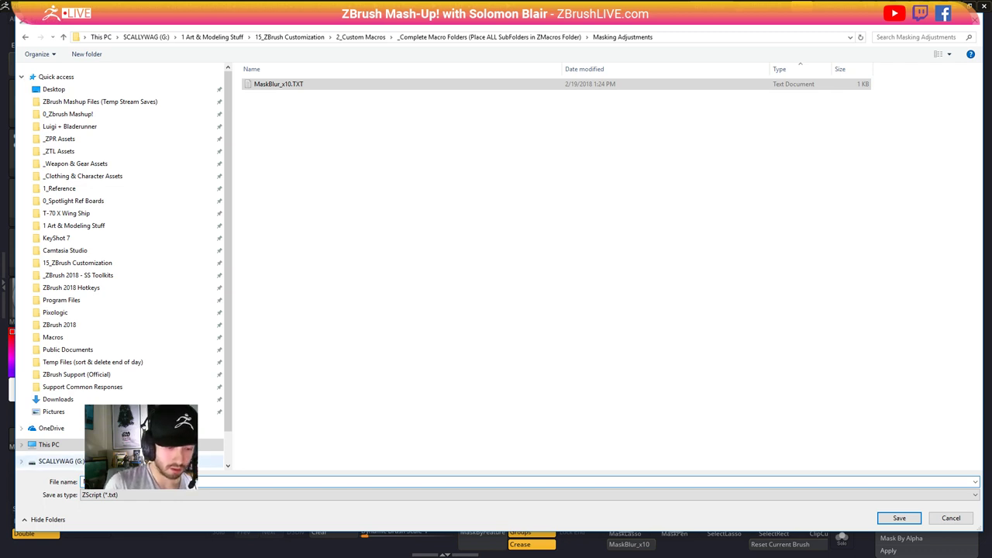
pyautogui.press('BackSpace')
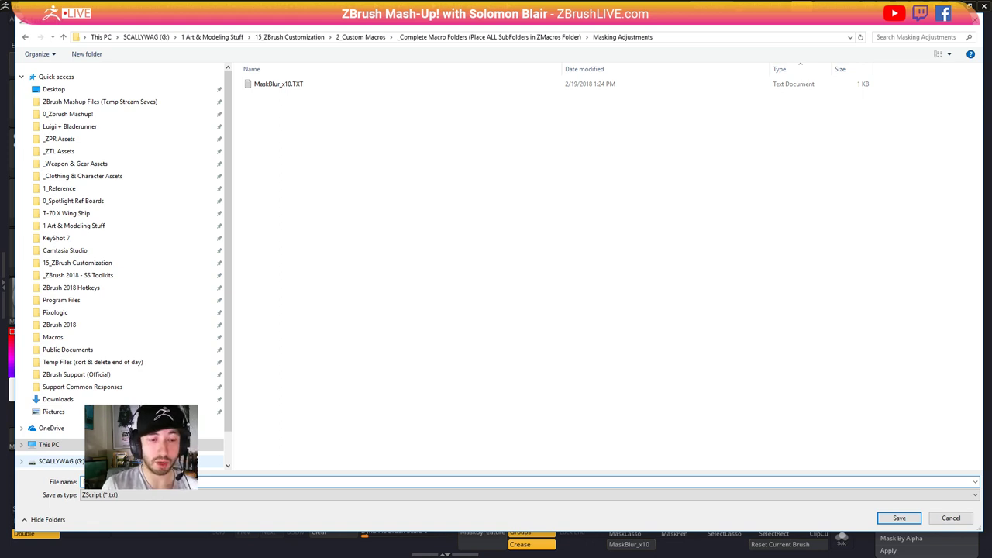
pyautogui.press('Return')
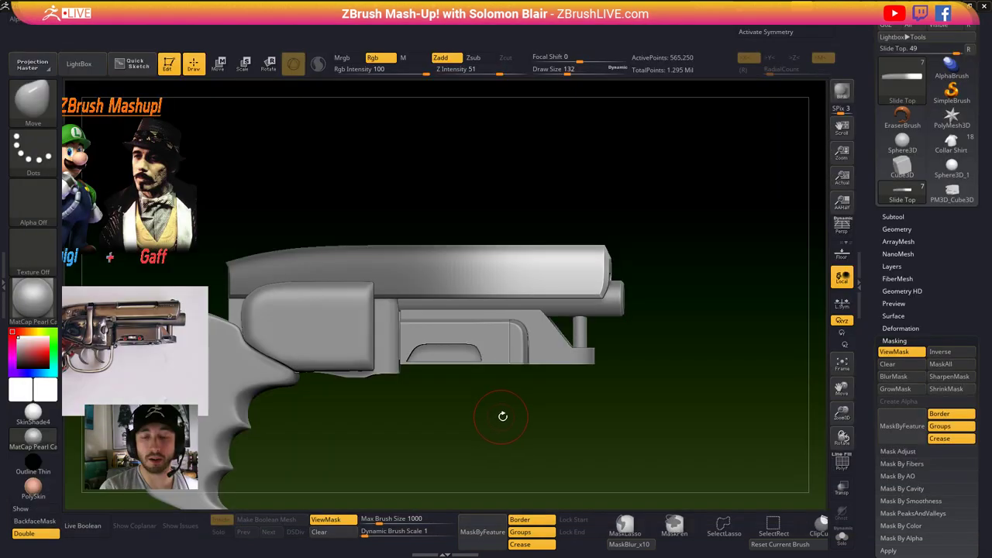
# - Set the Move brush's draw size to 128
pyautogui.press('s')
pyautogui.moveTo(509, 425); pyautogui.dragTo(505, 424)
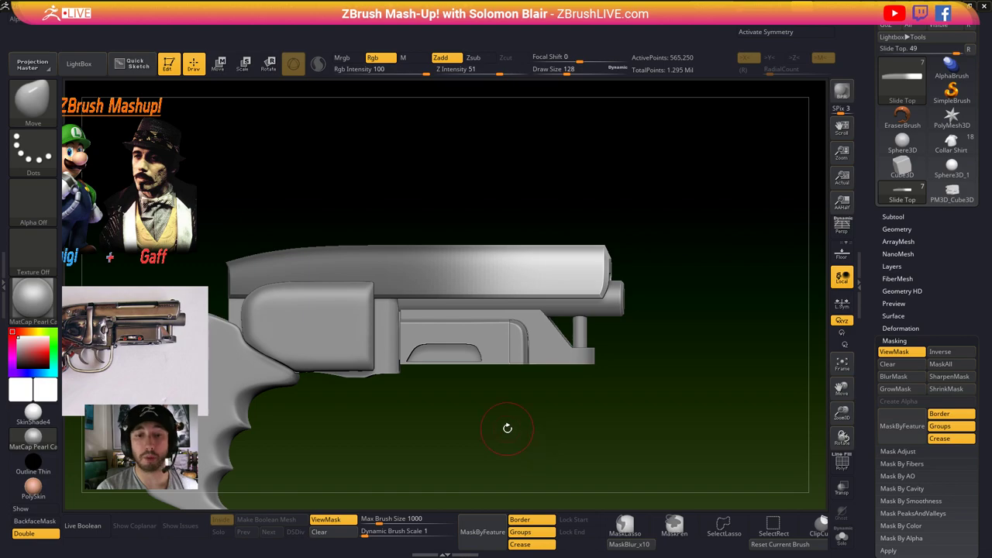
# - Switch to File Explorer and copy the MaskBlur_Inversed_5x5 PSD and TXT files from the Masking Adjustments folder
pyautogui.press('super')
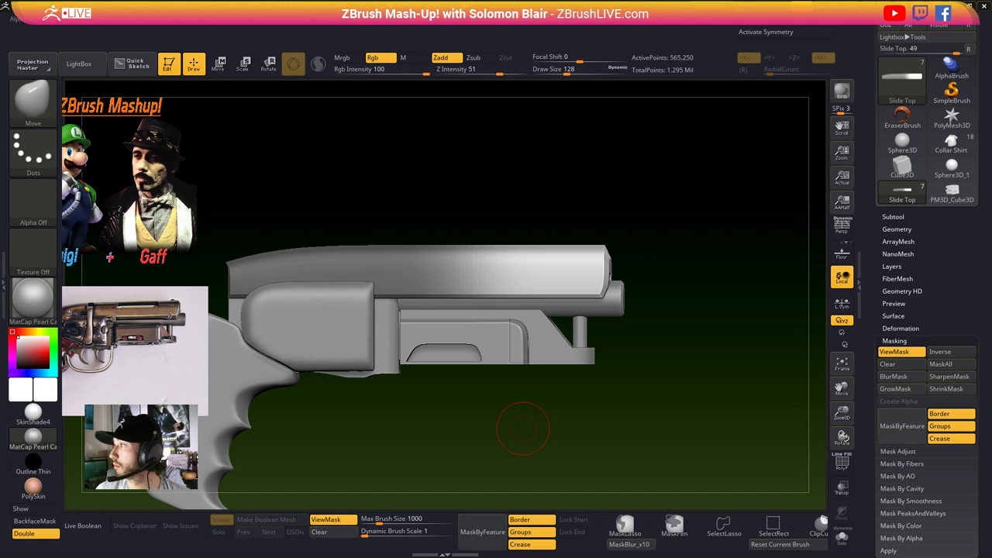
pyautogui.moveTo(439, 67); pyautogui.dragTo(327, 39)
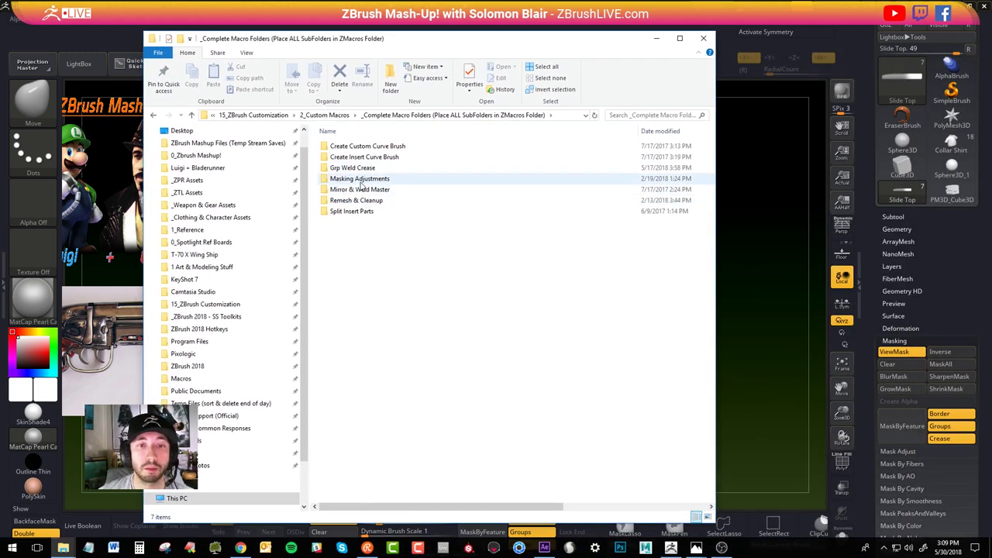
pyautogui.doubleClick(365, 183)
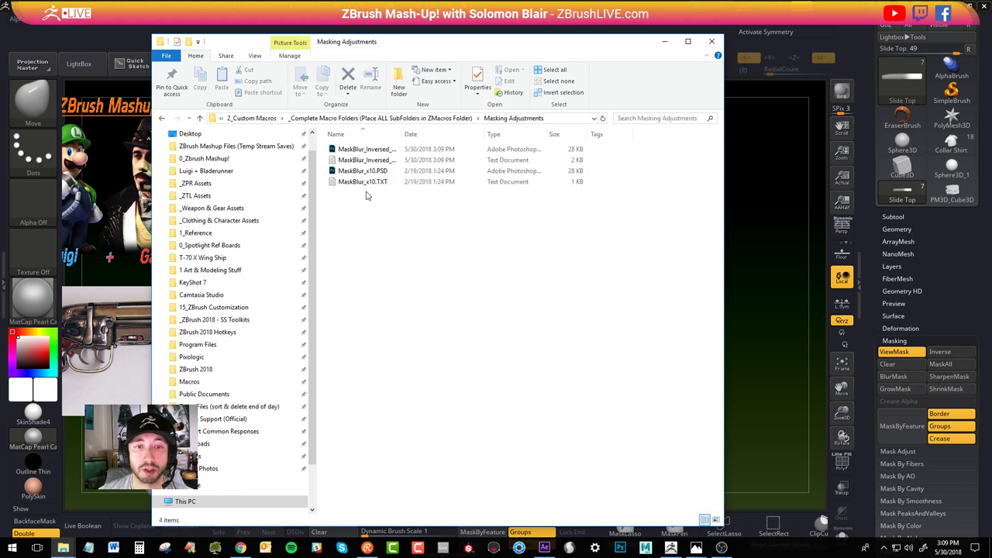
pyautogui.moveTo(401, 133); pyautogui.dragTo(476, 134)
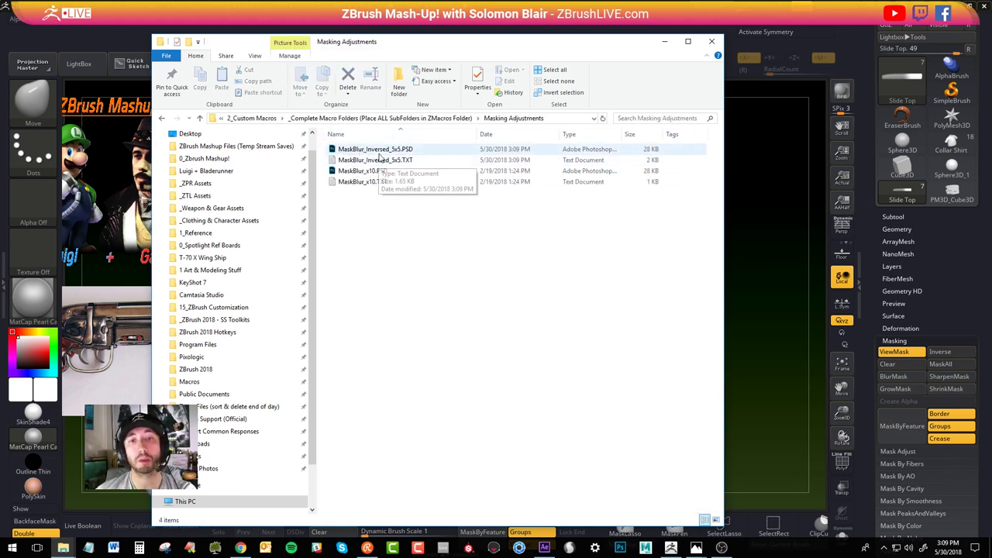
pyautogui.click(387, 150)
pyautogui.keyDown('shift'); pyautogui.click(392, 160); pyautogui.keyUp('shift')
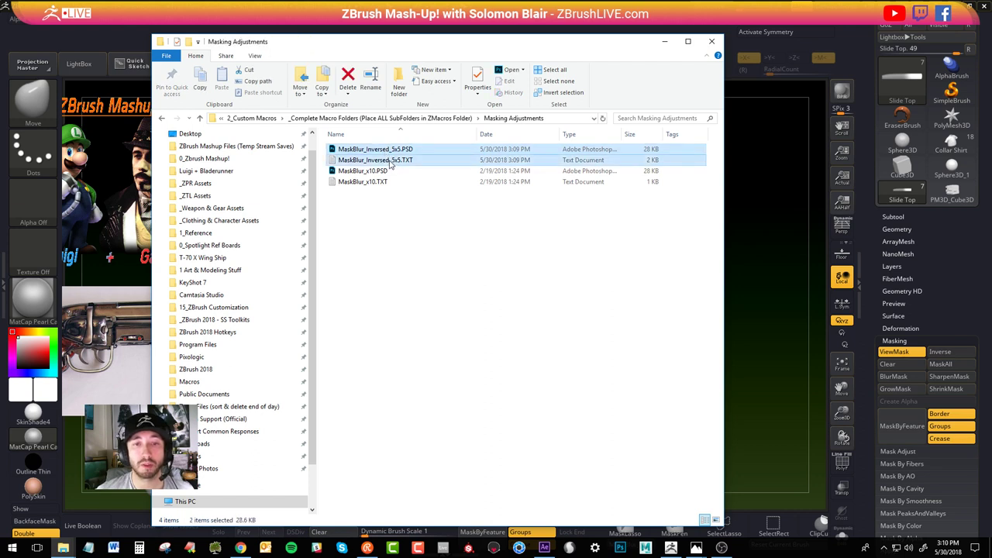
pyautogui.hotkey('ctrl', 'c')
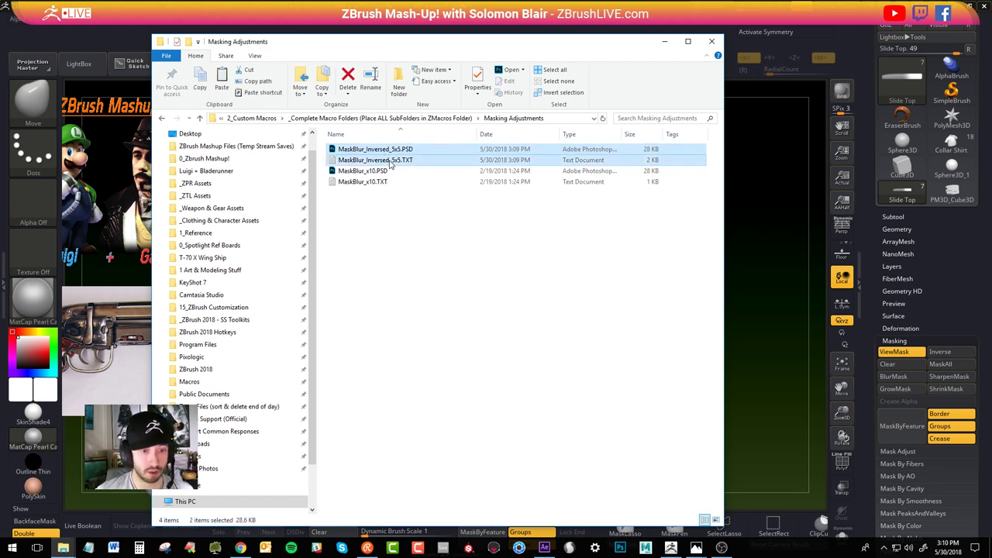
# - Paste the copied MaskBlur_Inversed_5x5 files into the ZBrush 2018 > ZStartup > Macros > Masking Adjustments folder
pyautogui.click(416, 119)
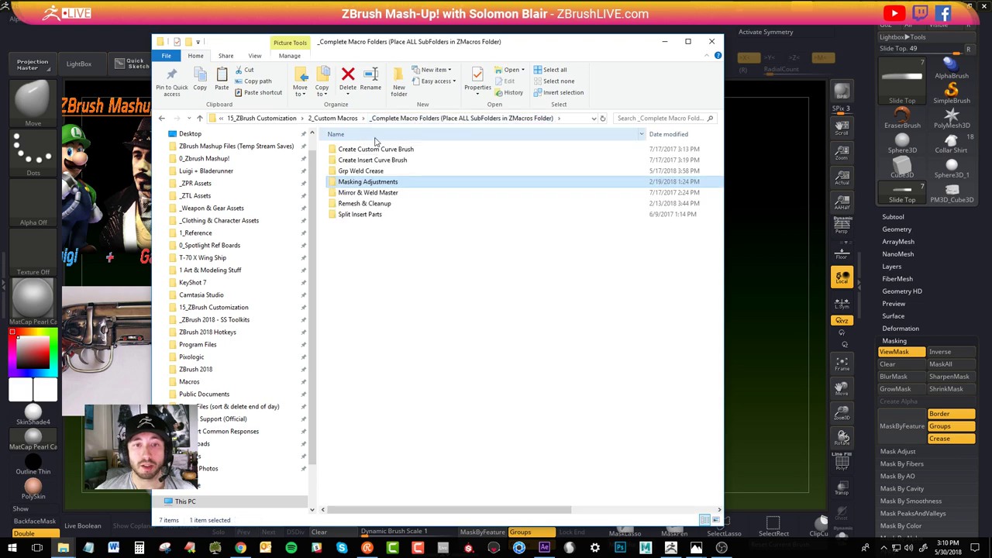
pyautogui.click(197, 369)
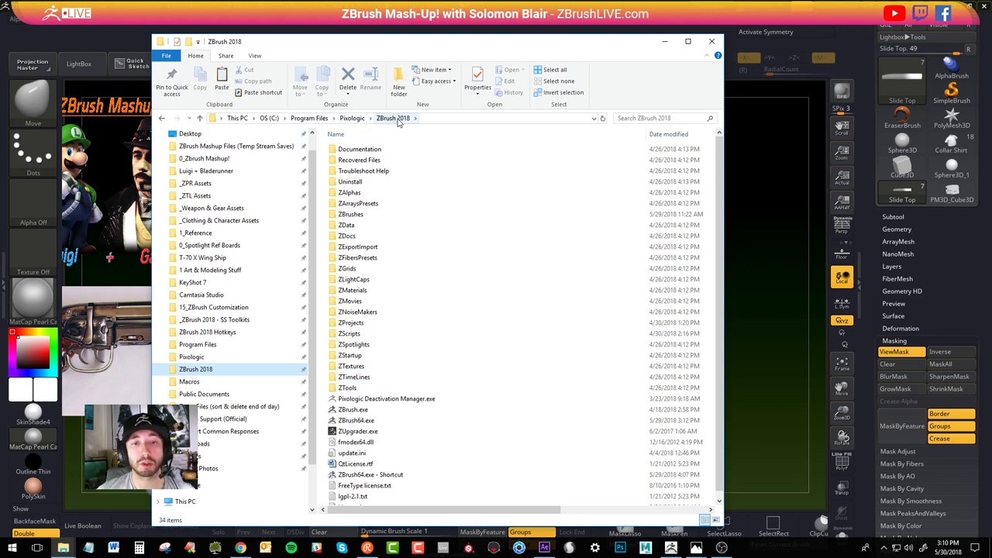
pyautogui.doubleClick(355, 355)
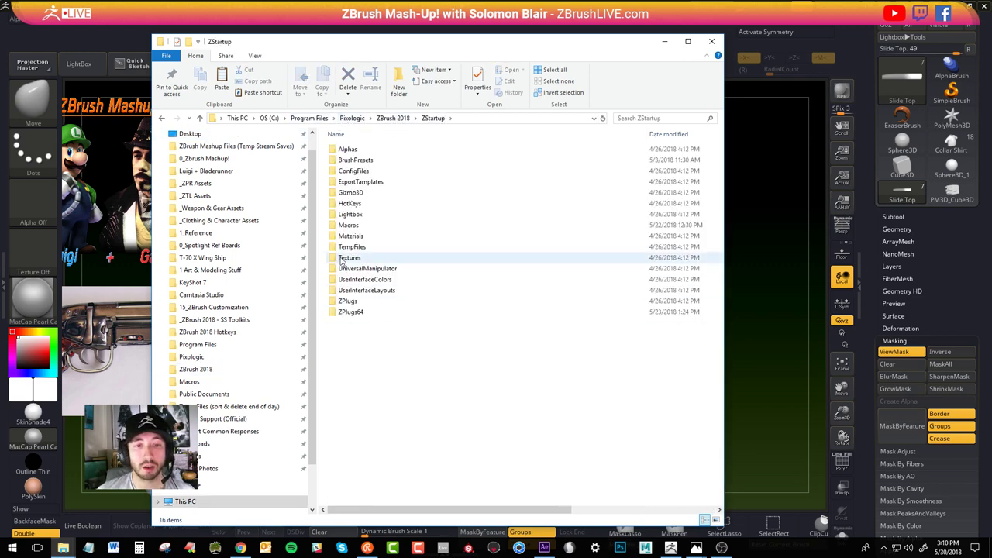
pyautogui.doubleClick(350, 226)
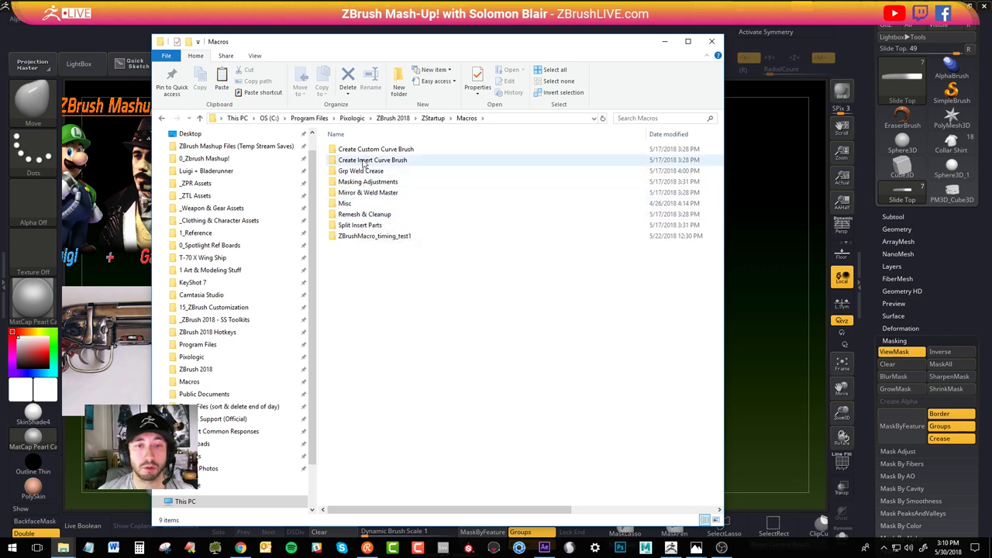
pyautogui.doubleClick(368, 181)
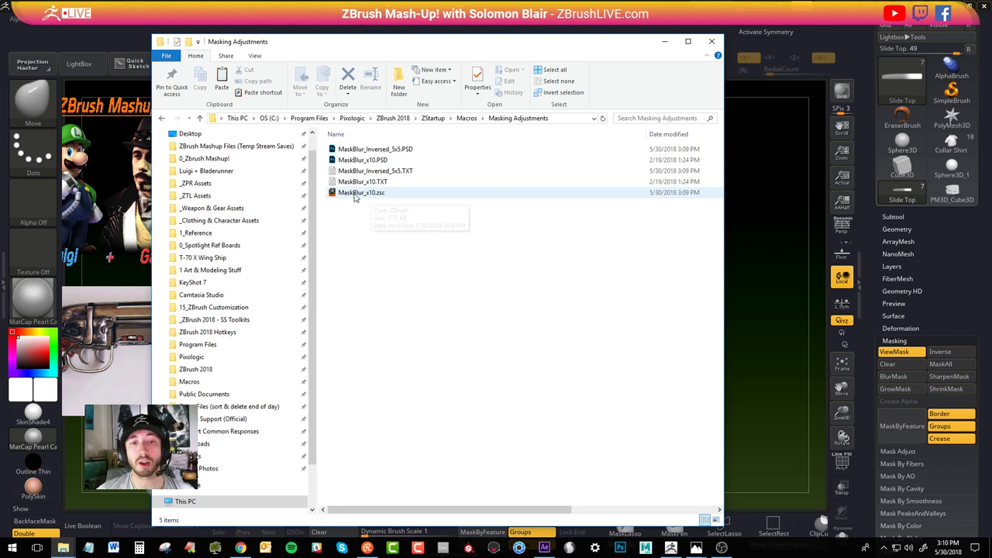
# - Switch back to ZBrush and reload all macros
pyautogui.click(663, 42)
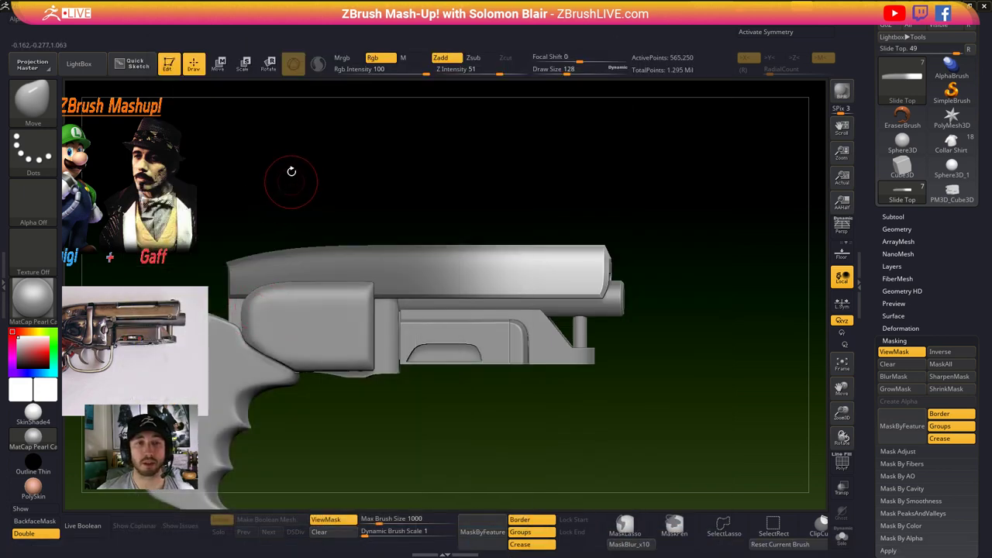
pyautogui.click(246, 29)
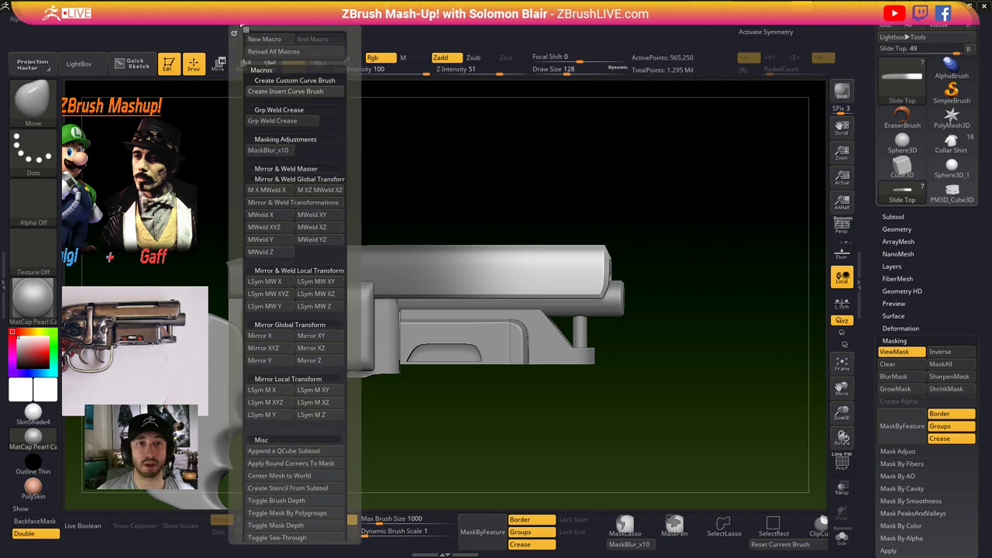
pyautogui.click(271, 52)
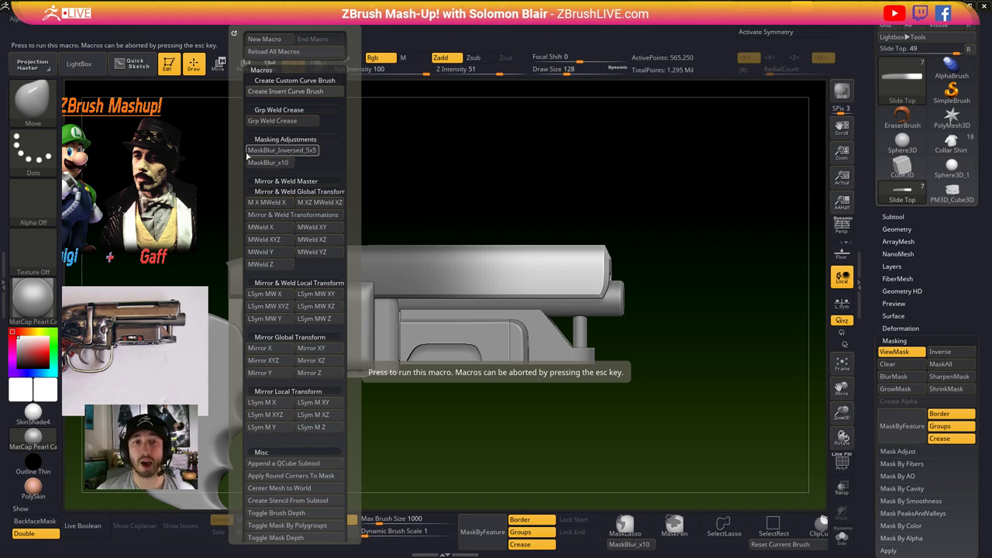
pyautogui.click(523, 30)
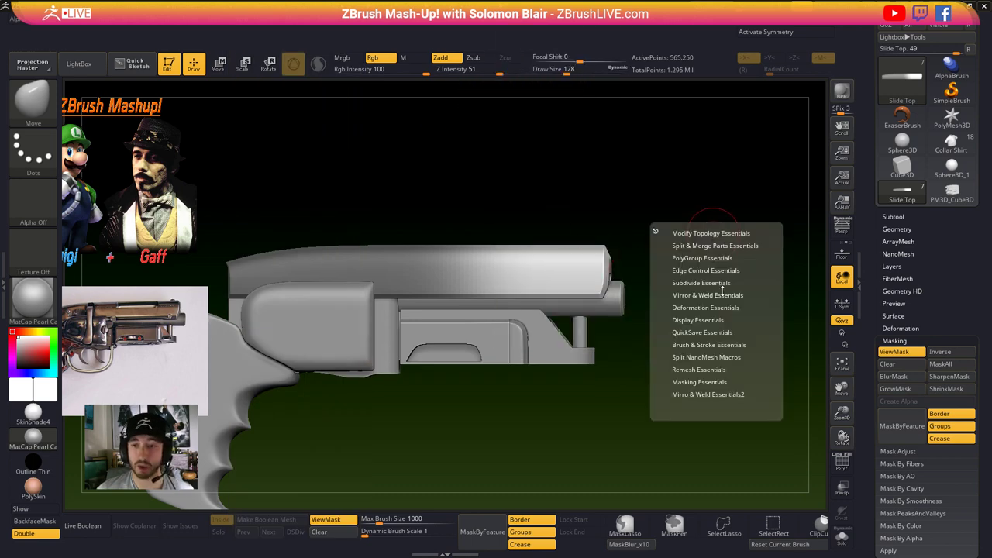
pyautogui.click(704, 395)
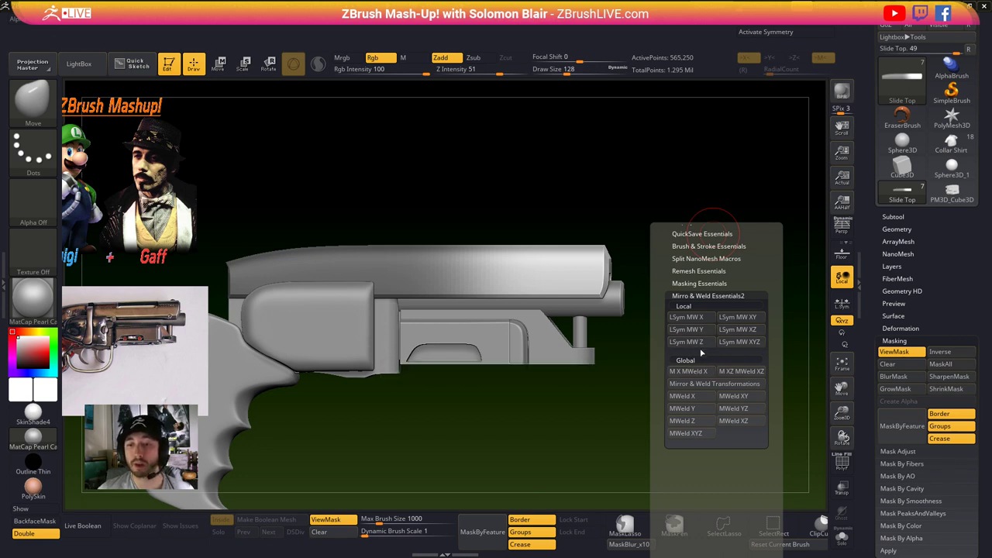
pyautogui.click(690, 259)
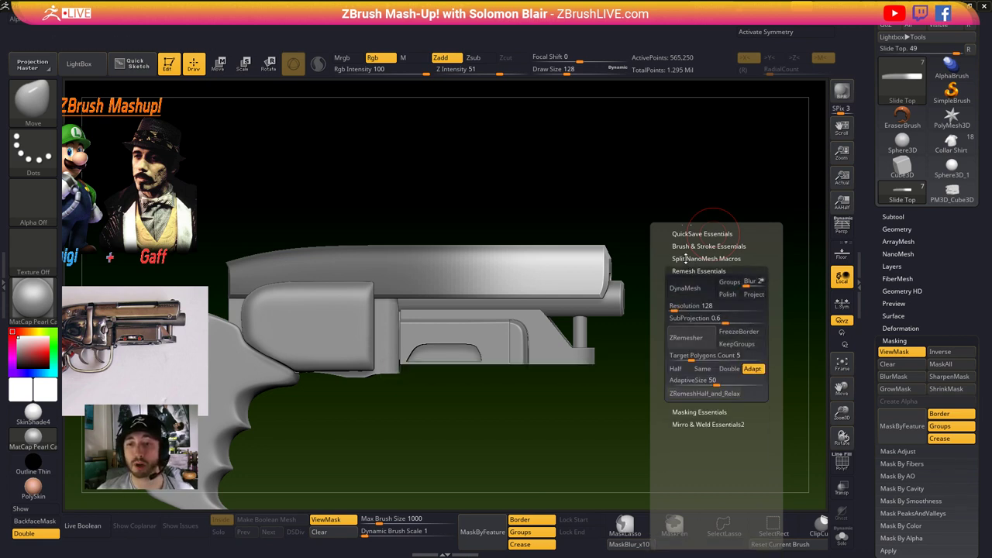
pyautogui.click(708, 258)
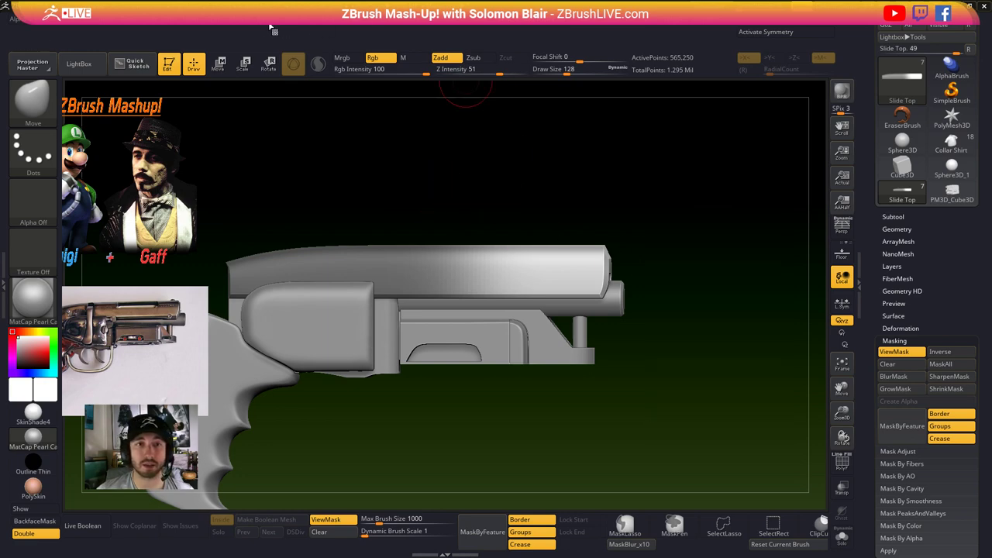
# - Enable interface customization and place the MaskBlur_Inversed_5x5 macro beside MaskBlur_x10 below the canvas
pyautogui.click(392, 27)
pyautogui.click(399, 58)
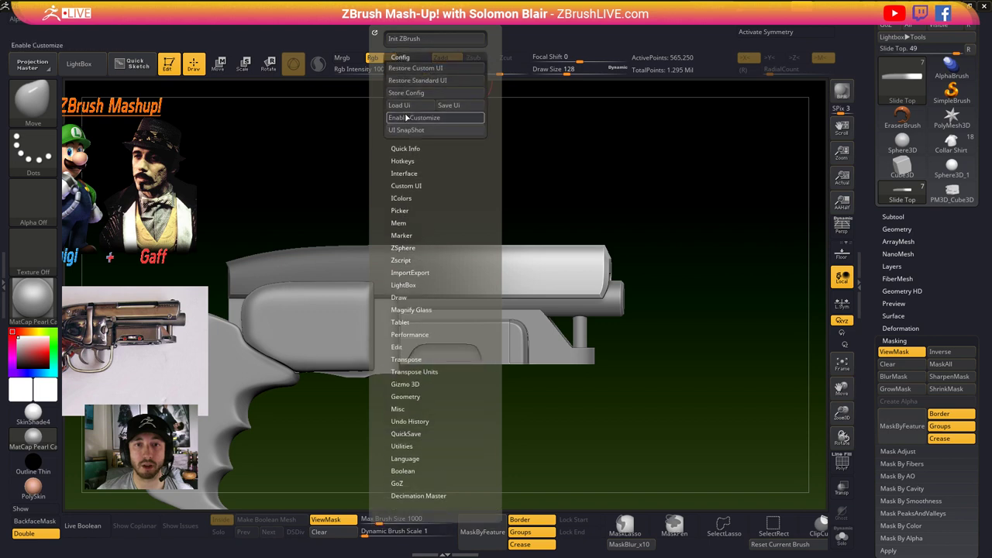
pyautogui.click(405, 118)
pyautogui.click(248, 27)
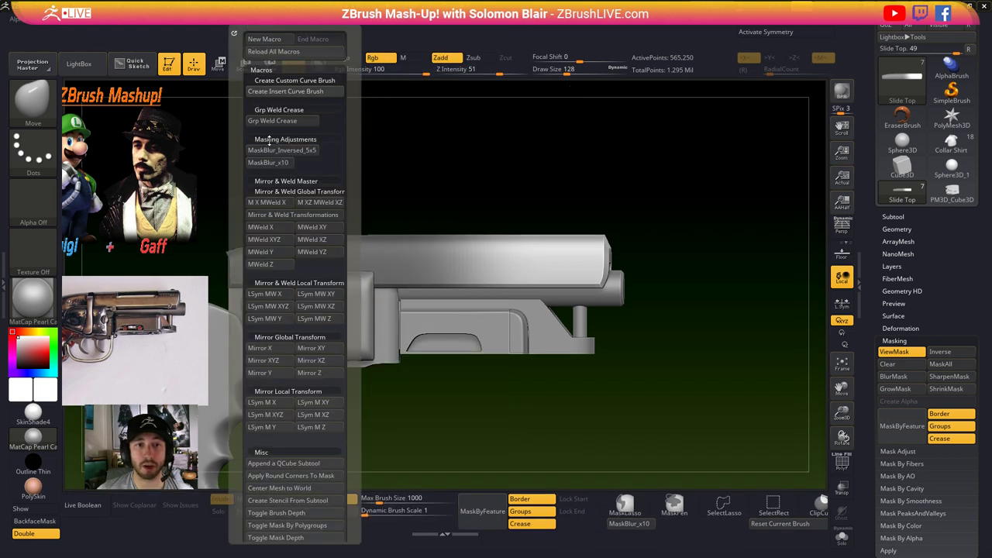
pyautogui.press('ctrl')
pyautogui.keyDown('ctrl'); pyautogui.keyDown('alt'); pyautogui.moveTo(268, 152); pyautogui.dragTo(686, 524); pyautogui.keyUp('alt'); pyautogui.keyUp('ctrl')
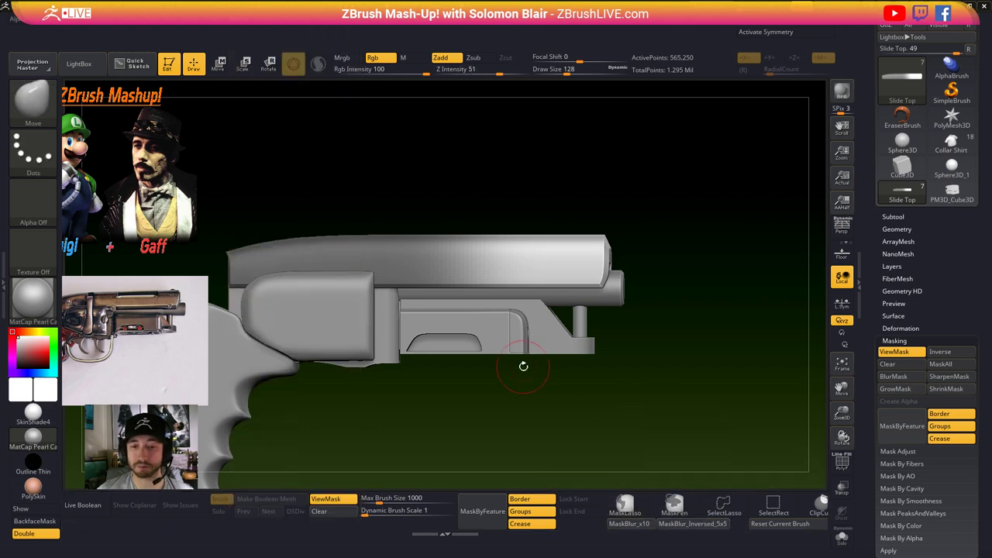
# - Soften a fresh mask over the slide's front half with the MaskBlur_Inversed_5x5 macro and turn off the mask display
pyautogui.moveTo(620, 399)
pyautogui.keyDown('ctrl'); pyautogui.mouseDown()
pyautogui.moveTo(634, 395)
pyautogui.moveTo(679, 326)
pyautogui.mouseUp(); pyautogui.keyUp('ctrl')
pyautogui.moveTo(680, 379)
pyautogui.keyDown('ctrl'); pyautogui.mouseDown()
pyautogui.moveTo(478, 374)
pyautogui.moveTo(474, 204)
pyautogui.mouseUp(); pyautogui.keyUp('ctrl')
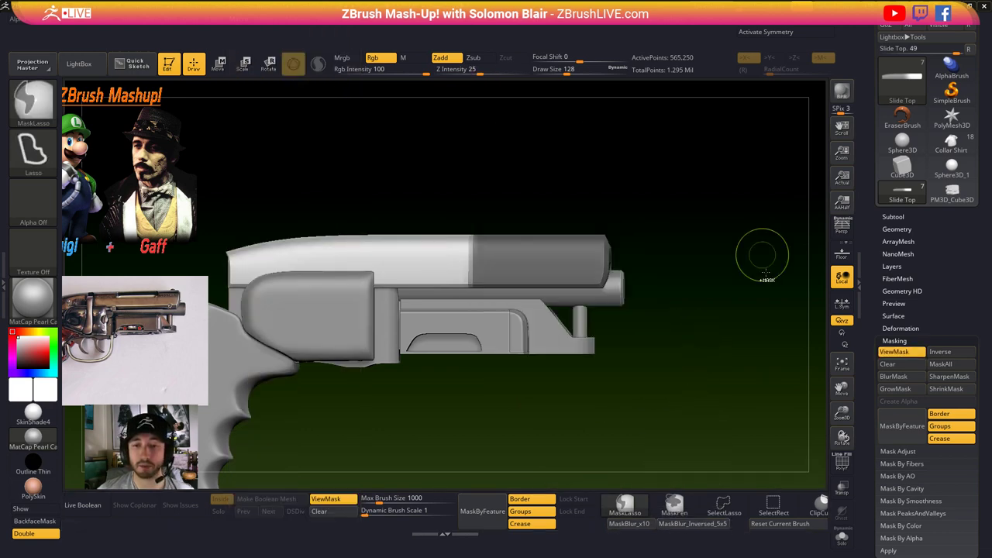
pyautogui.click(694, 524)
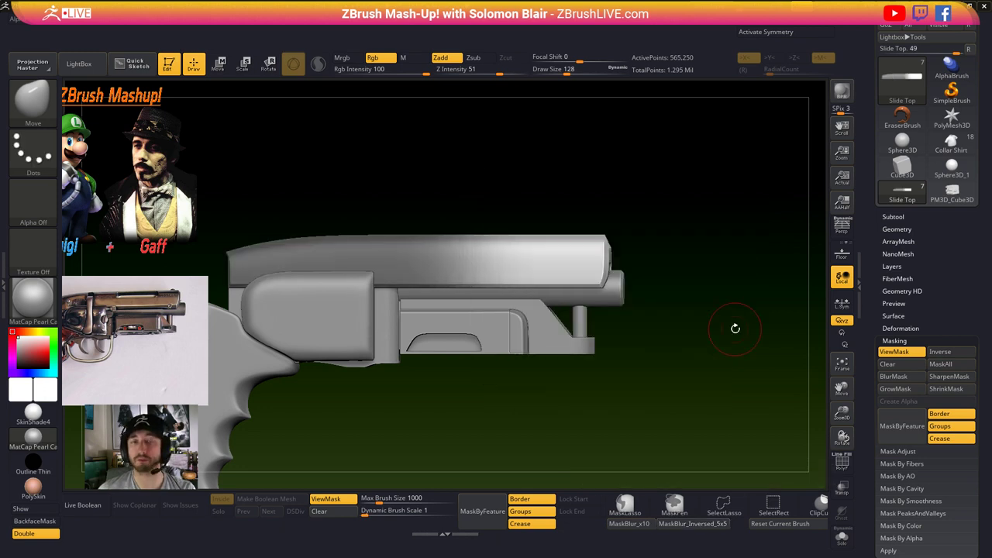
pyautogui.hotkey('ctrl', 'h')
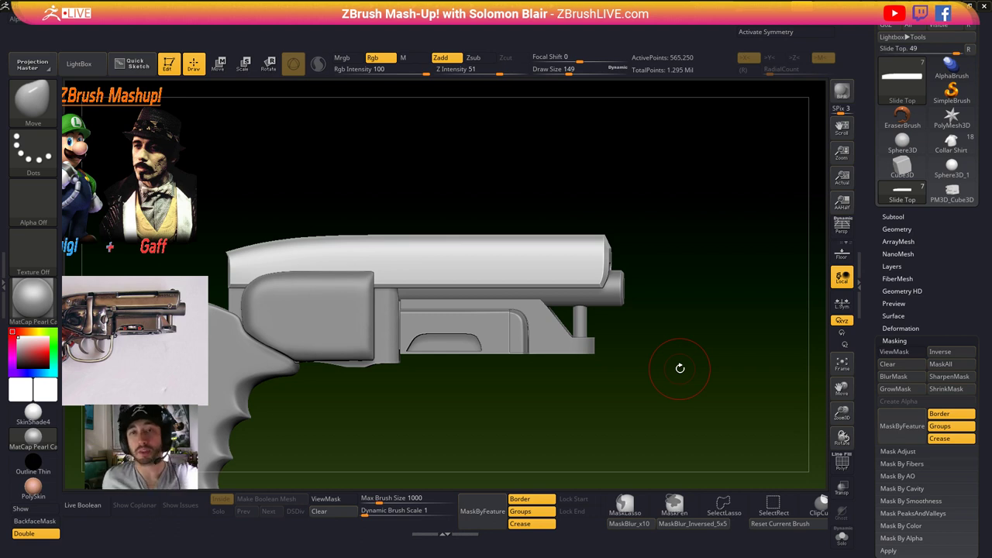
pyautogui.press('[')
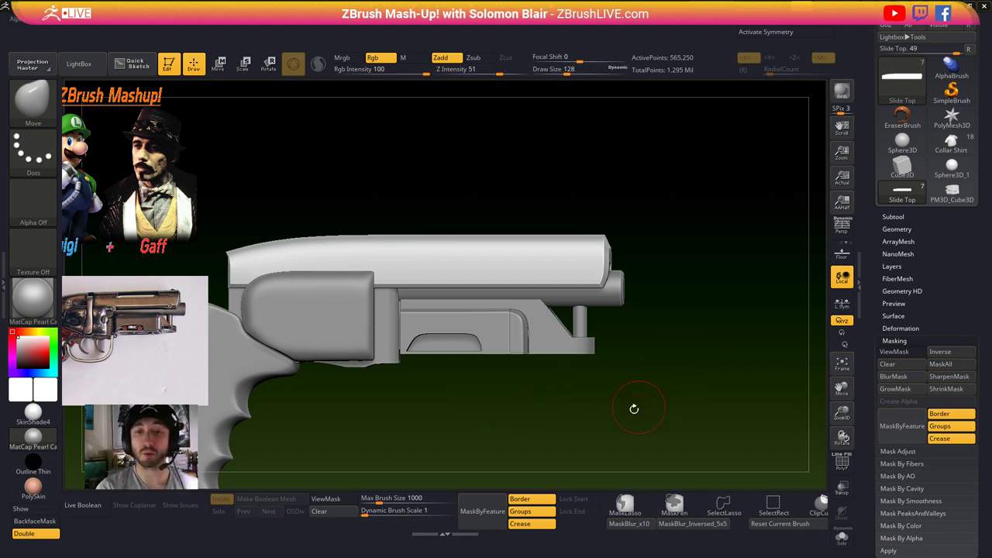
pyautogui.moveTo(585, 409); pyautogui.dragTo(599, 387)
pyautogui.press('[')
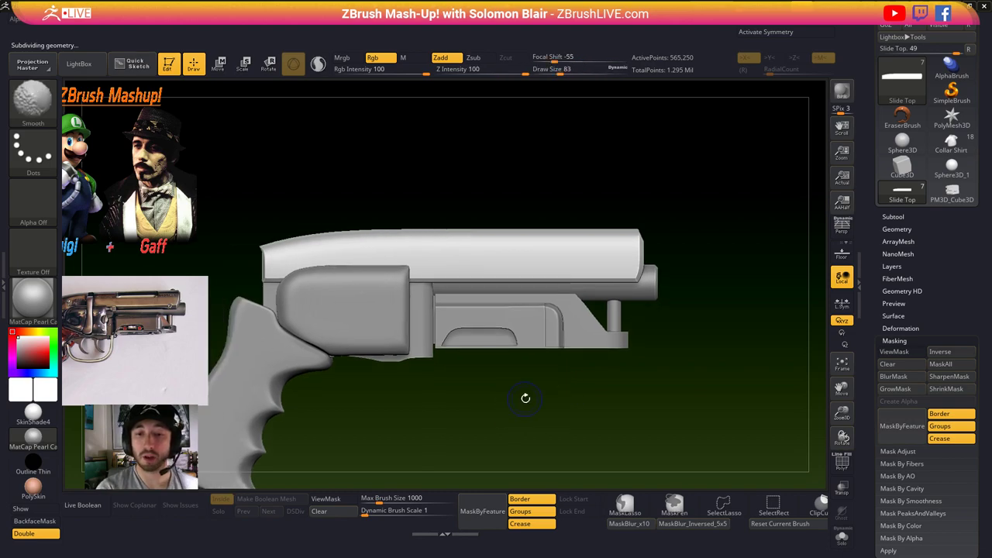
pyautogui.hotkey('shift', 'f')
pyautogui.hotkey('shift', 'f')
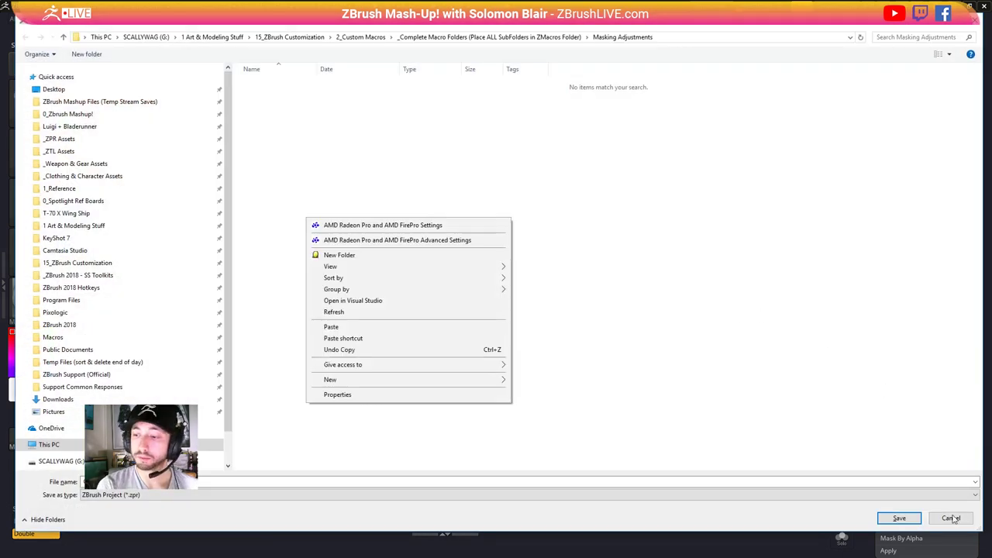
pyautogui.click(952, 519)
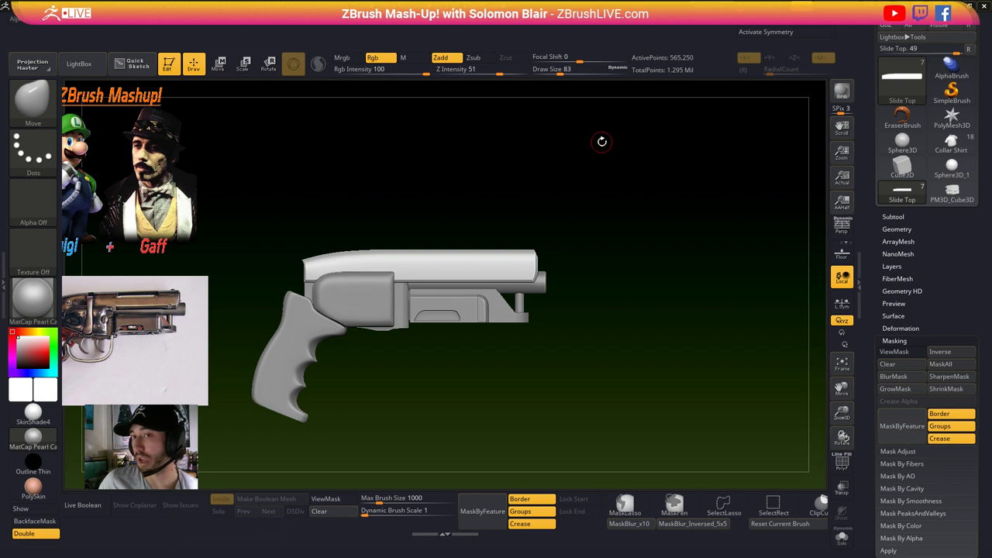
pyautogui.click(676, 19)
pyautogui.click(703, 175)
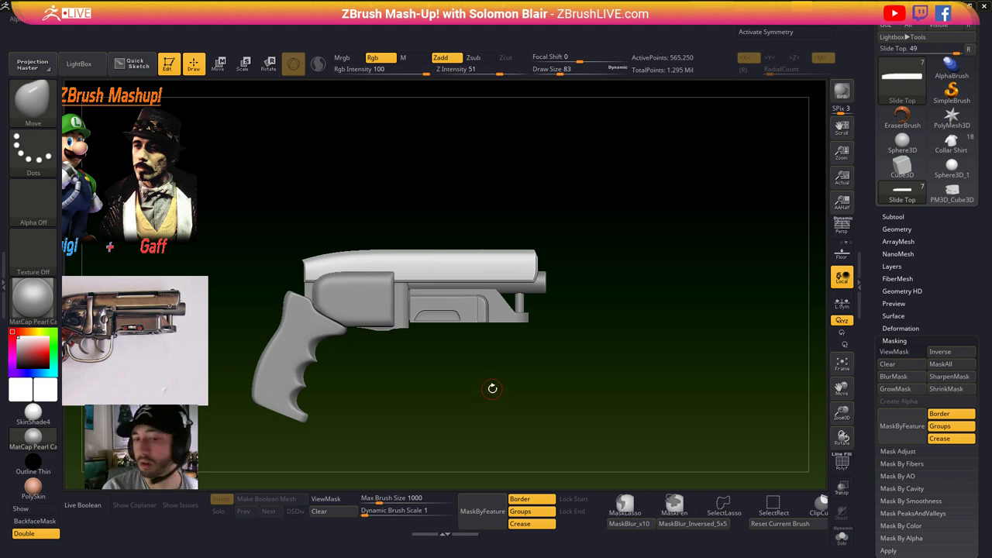
pyautogui.press('s')
pyautogui.moveTo(507, 381)
pyautogui.mouseDown()
pyautogui.moveTo(533, 381)
pyautogui.moveTo(509, 381)
pyautogui.moveTo(519, 381)
pyautogui.mouseUp()
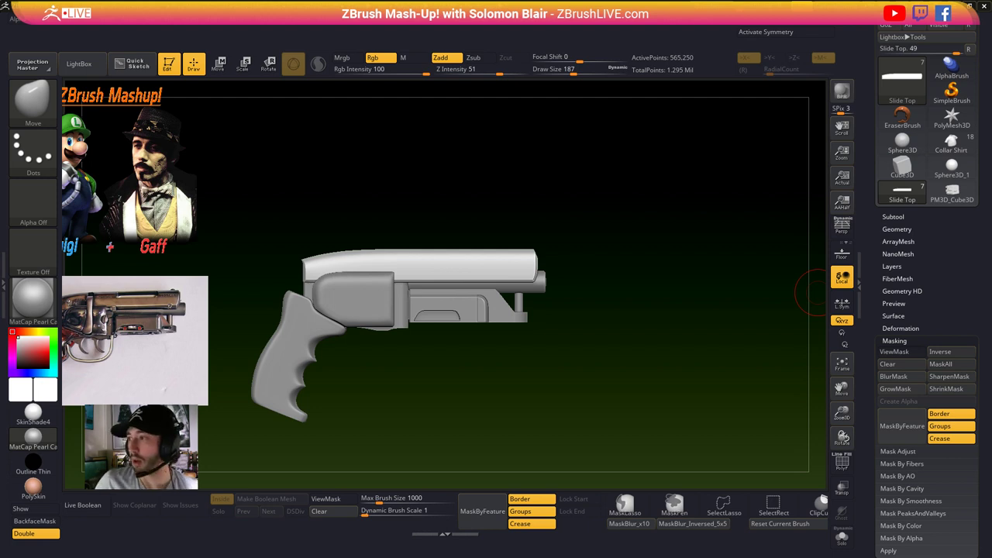
pyautogui.press('s')
pyautogui.moveTo(503, 168); pyautogui.dragTo(498, 168)
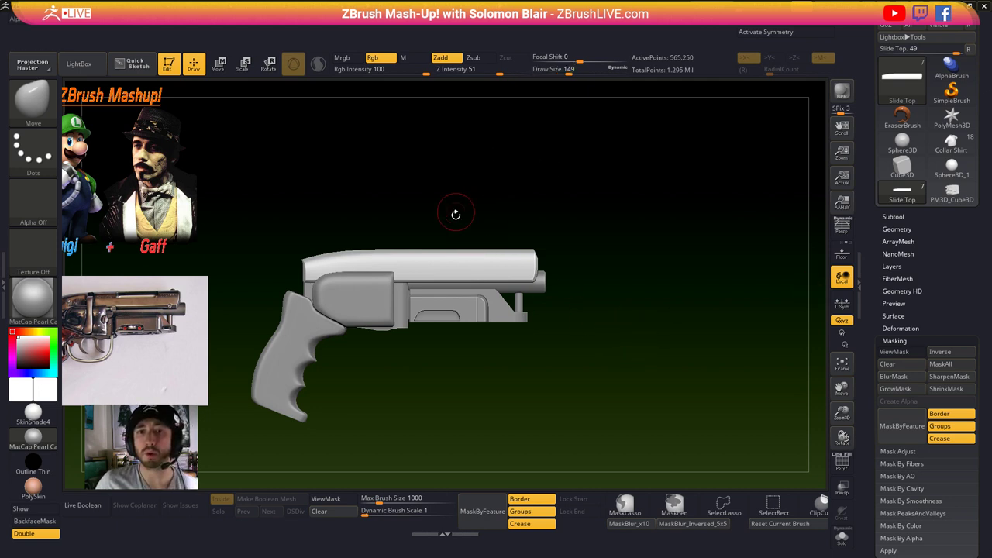
pyautogui.keyDown('alt'); pyautogui.moveTo(457, 221); pyautogui.dragTo(462, 190); pyautogui.keyUp('alt')
pyautogui.keyDown('alt'); pyautogui.moveTo(442, 300); pyautogui.dragTo(444, 383, button='right'); pyautogui.keyUp('alt')
pyautogui.moveTo(443, 383)
pyautogui.keyDown('ctrl'); pyautogui.mouseDown(button='right')
pyautogui.moveTo(482, 320)
pyautogui.moveTo(471, 322)
pyautogui.mouseUp(button='right'); pyautogui.keyUp('ctrl')
pyautogui.press('b')
pyautogui.press('m')
pyautogui.press('v')
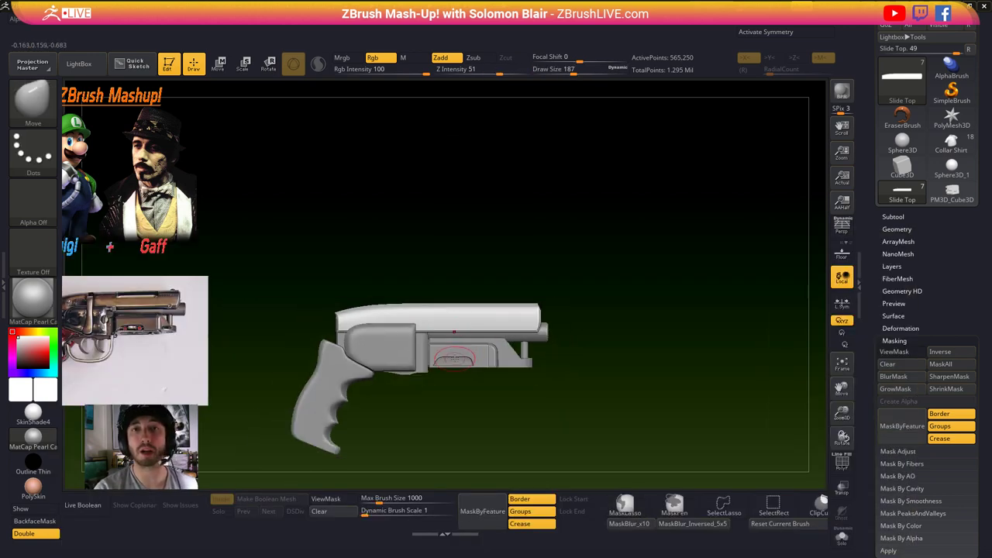
pyautogui.keyDown('ctrl'); pyautogui.moveTo(455, 358); pyautogui.dragTo(476, 320, button='right'); pyautogui.keyUp('ctrl')
pyautogui.press('s')
pyautogui.press('s')
pyautogui.moveTo(476, 319)
pyautogui.mouseDown()
pyautogui.moveTo(465, 318)
pyautogui.moveTo(487, 331)
pyautogui.moveTo(467, 318)
pyautogui.mouseUp()
pyautogui.press('s')
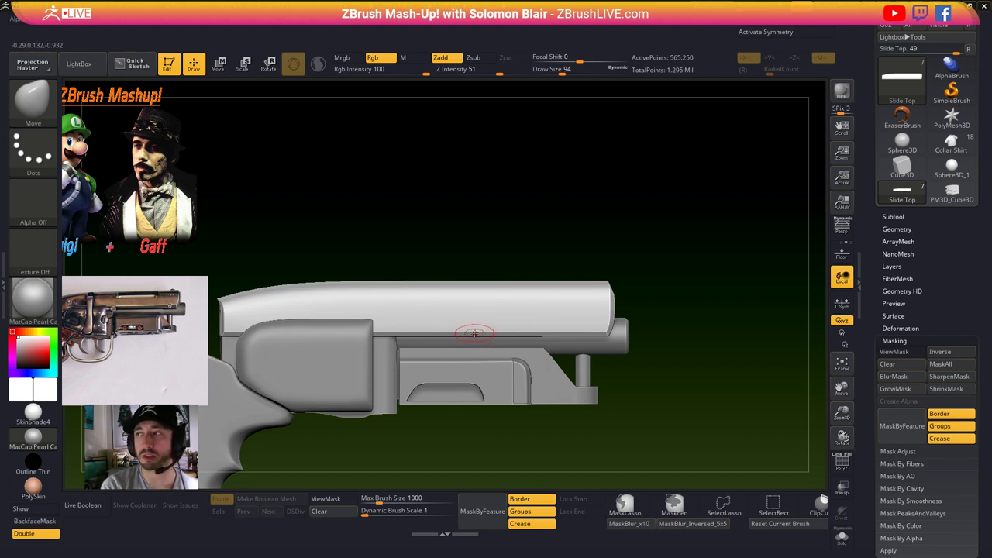
pyautogui.press('shift')
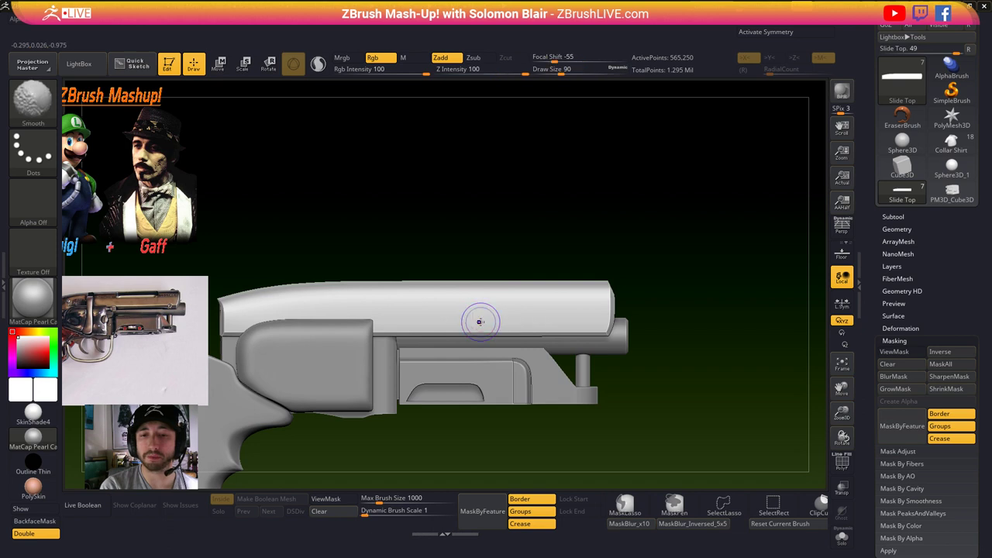
pyautogui.hotkey('shift', 'f')
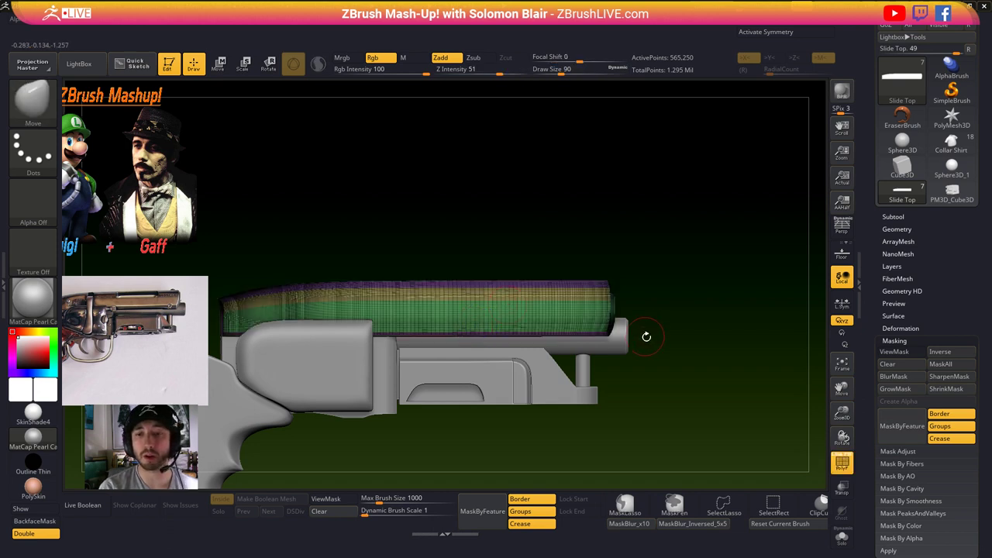
pyautogui.hotkey('shift', 'f')
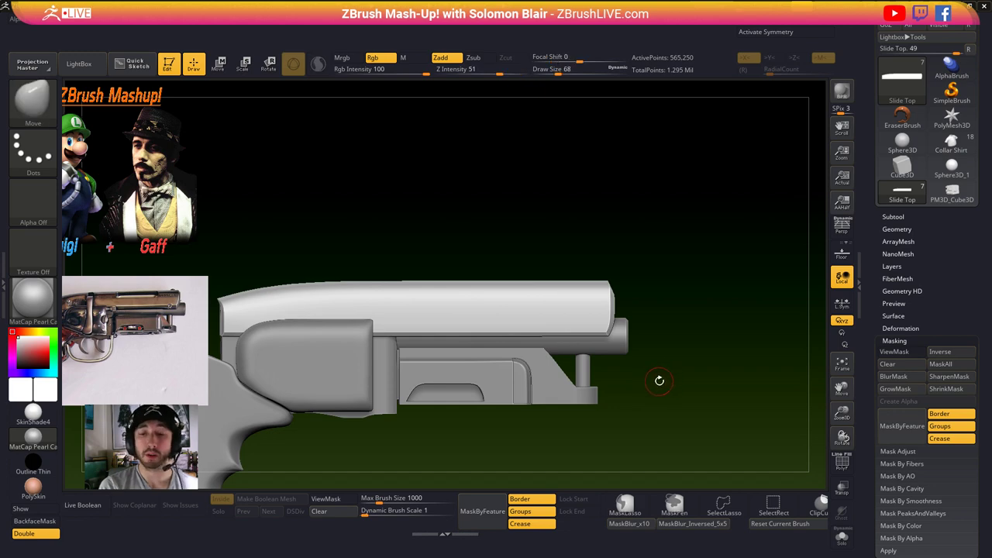
pyautogui.moveTo(652, 385)
pyautogui.keyDown('alt'); pyautogui.mouseDown(button='right')
pyautogui.moveTo(701, 390)
pyautogui.moveTo(486, 390)
pyautogui.moveTo(538, 330)
pyautogui.moveTo(506, 331)
pyautogui.moveTo(525, 312)
pyautogui.mouseUp(button='right'); pyautogui.keyUp('alt')
pyautogui.press('b')
pyautogui.press('m')
pyautogui.press('v')
pyautogui.press('s')
pyautogui.moveTo(525, 318); pyautogui.dragTo(512, 319)
# - Make the Round Loader the active subtool and expand the subtool list
pyautogui.keyDown('alt'); pyautogui.click(405, 353); pyautogui.keyUp('alt')
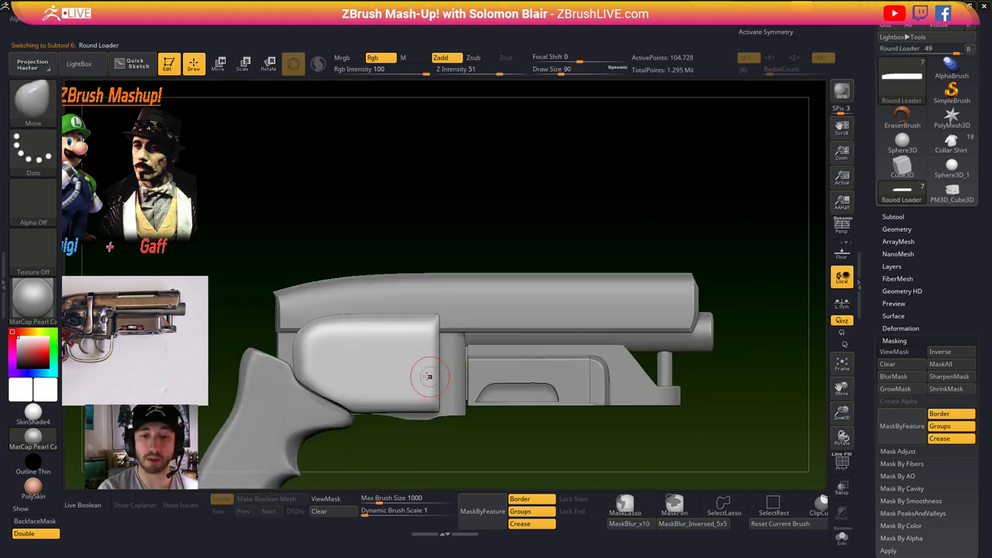
pyautogui.moveTo(429, 376)
pyautogui.mouseDown(button='right')
pyautogui.moveTo(415, 370)
pyautogui.moveTo(431, 375)
pyautogui.mouseUp(button='right')
pyautogui.hotkey('ctrl', 'shift', 's')
pyautogui.hotkey('ctrl', 'shift', 's')
pyautogui.press('s')
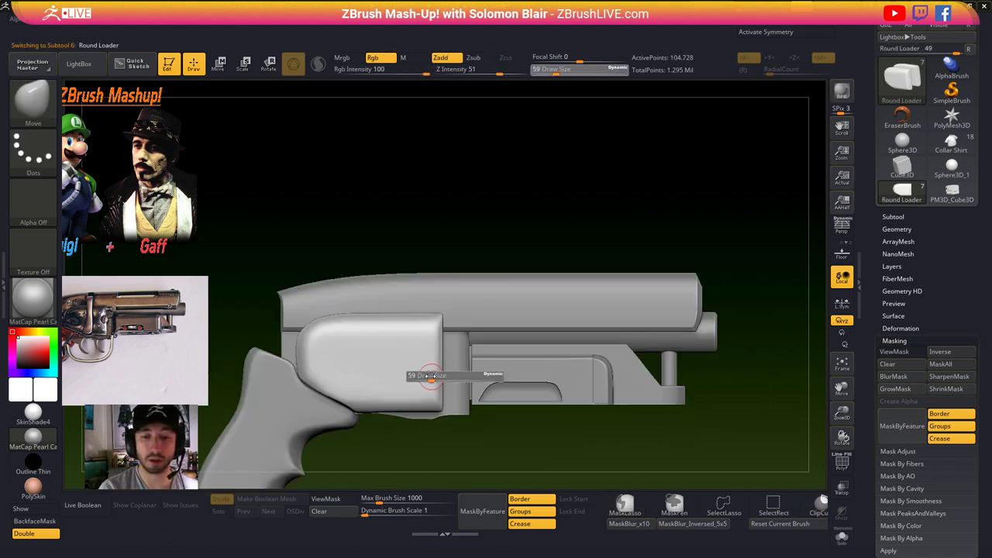
pyautogui.click(432, 375)
pyautogui.click(893, 217)
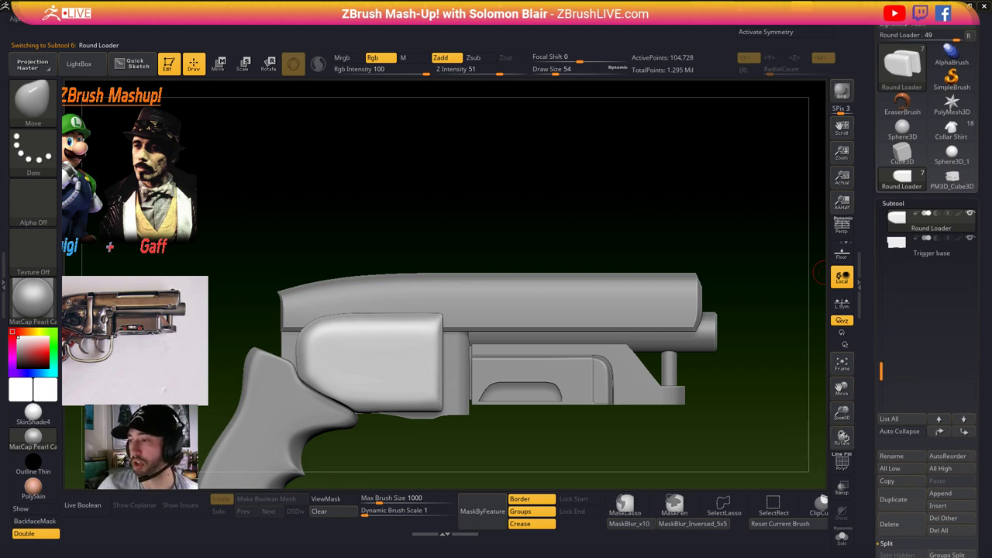
# - Set the Move brush's draw size to 104
pyautogui.press('super')
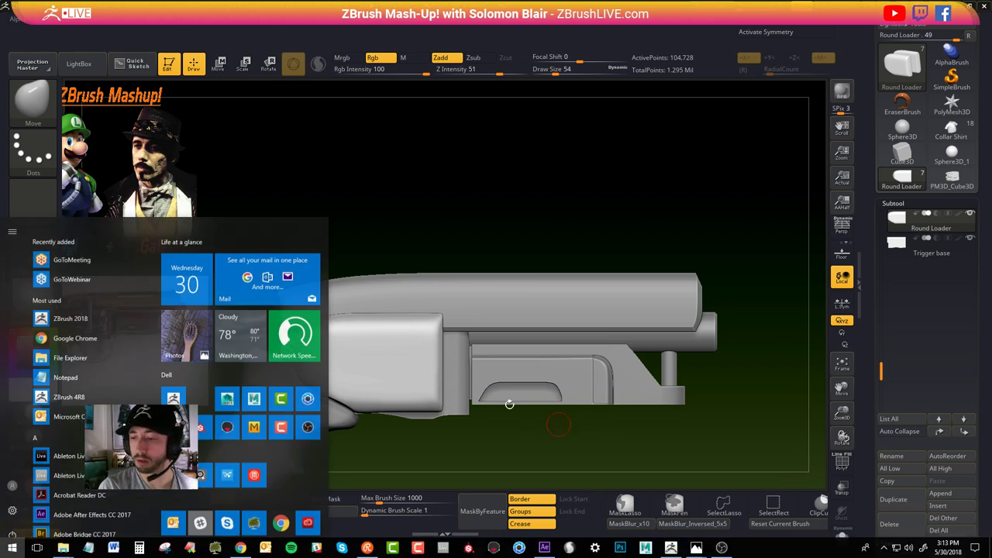
pyautogui.press('super')
pyautogui.moveTo(518, 430); pyautogui.dragTo(525, 435, button='right')
pyautogui.press('s')
pyautogui.click(525, 434)
pyautogui.moveTo(525, 434); pyautogui.dragTo(527, 434)
pyautogui.moveTo(527, 434)
pyautogui.keyDown('ctrl'); pyautogui.mouseDown(button='right')
pyautogui.moveTo(531, 450)
pyautogui.moveTo(512, 453)
pyautogui.moveTo(510, 432)
pyautogui.moveTo(489, 431)
pyautogui.moveTo(570, 417)
pyautogui.mouseUp(button='right'); pyautogui.keyUp('ctrl')
pyautogui.keyDown('ctrl'); pyautogui.moveTo(570, 417); pyautogui.dragTo(573, 397, button='right'); pyautogui.keyUp('ctrl')
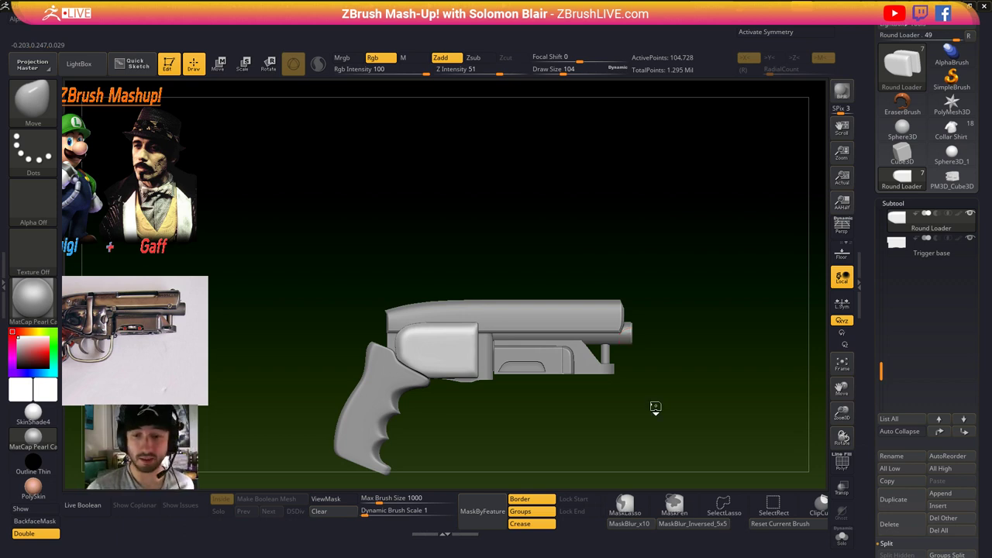
# - Append a Cylinder3D subtool below the Round Loader for cutting a notch in its front edge
pyautogui.press('s')
pyautogui.click(517, 405)
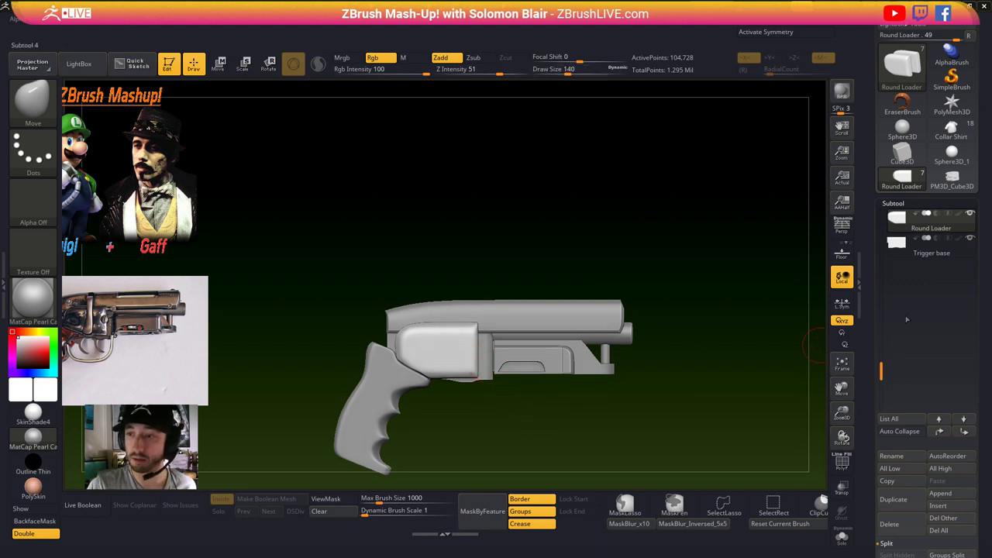
pyautogui.click(940, 493)
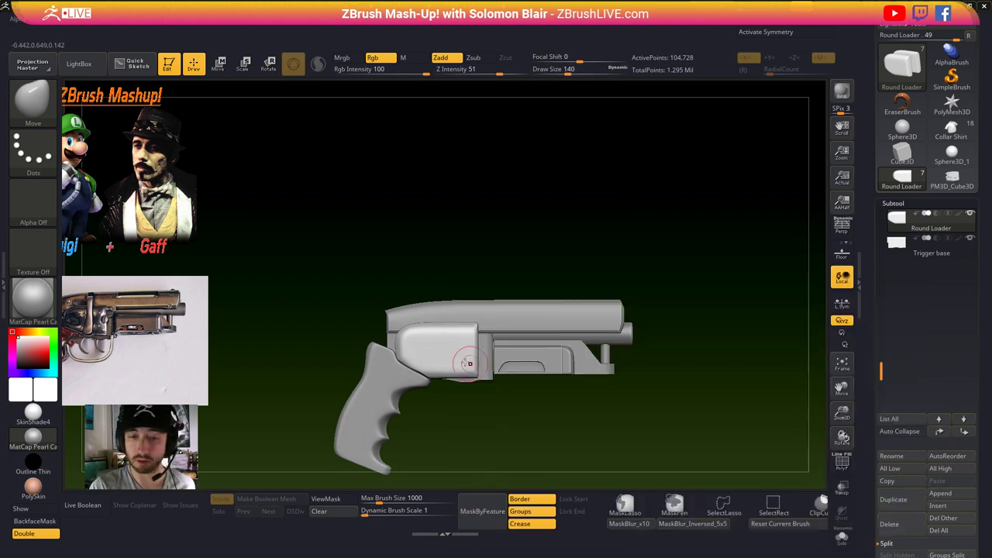
pyautogui.keyDown('ctrl'); pyautogui.moveTo(469, 364); pyautogui.dragTo(495, 321, button='right'); pyautogui.keyUp('ctrl')
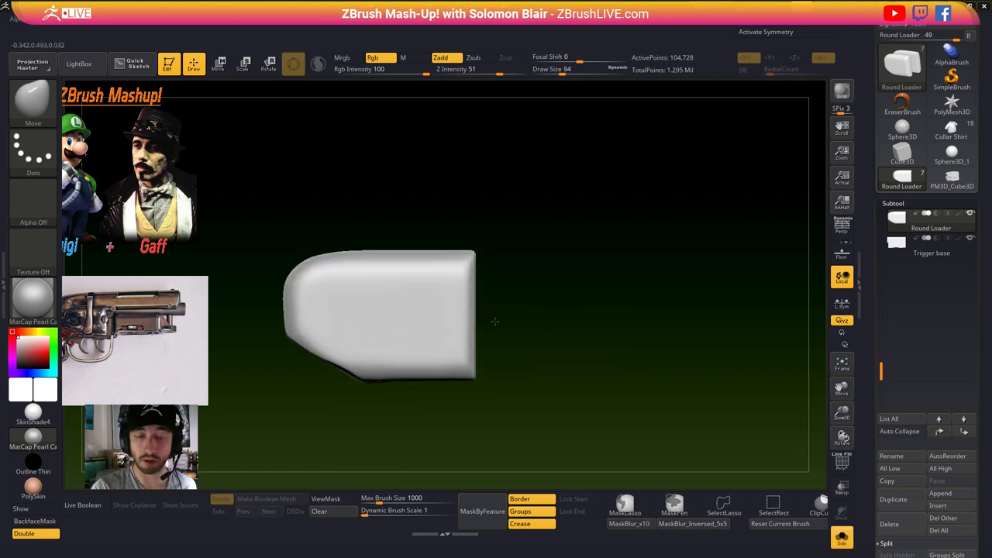
pyautogui.click(940, 493)
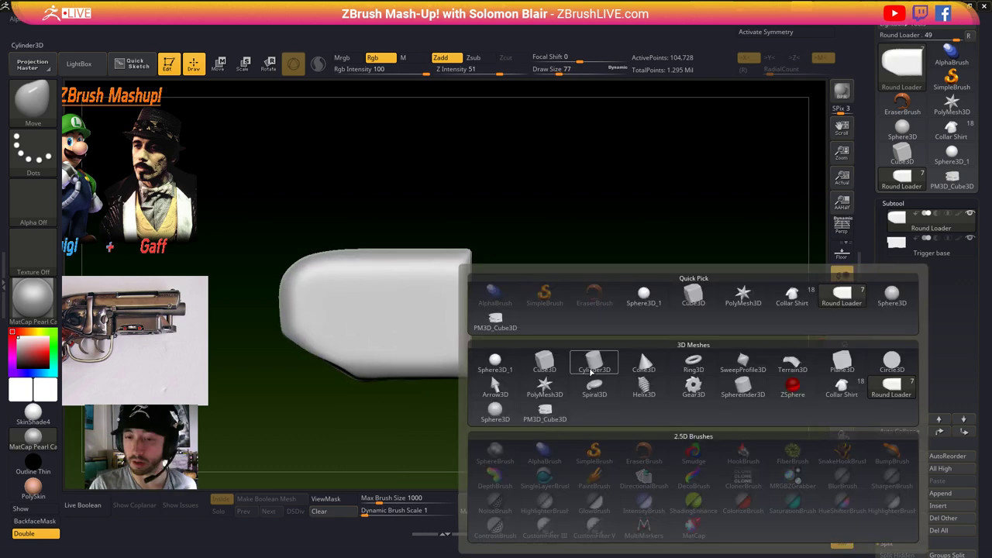
pyautogui.click(590, 371)
# - With only the new cylinder and Round Loader visible, shrink the cylinder and rotate it 90 degrees to lie across the pistol
pyautogui.keyDown('shift'); pyautogui.moveTo(557, 268); pyautogui.dragTo(558, 356); pyautogui.keyUp('shift')
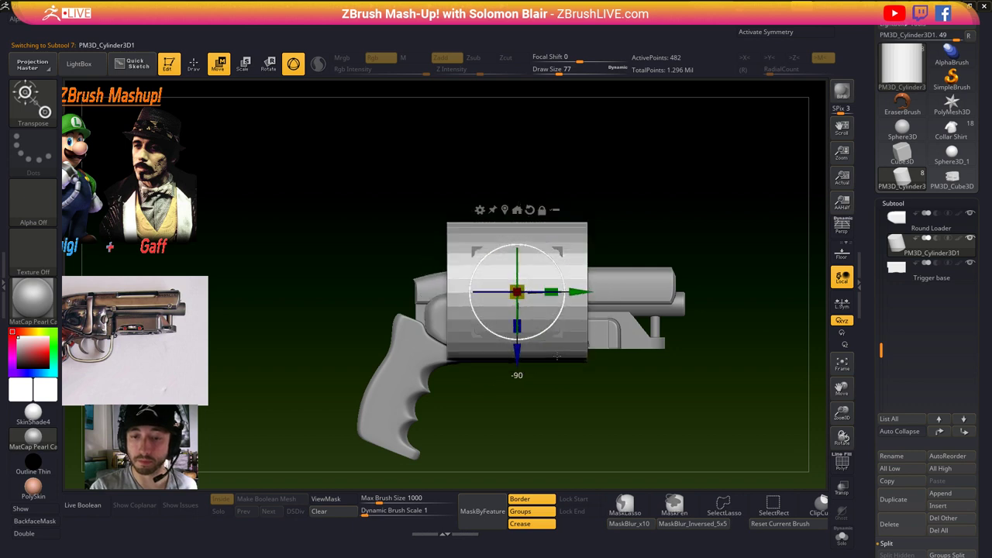
pyautogui.click(971, 237)
pyautogui.click(971, 213)
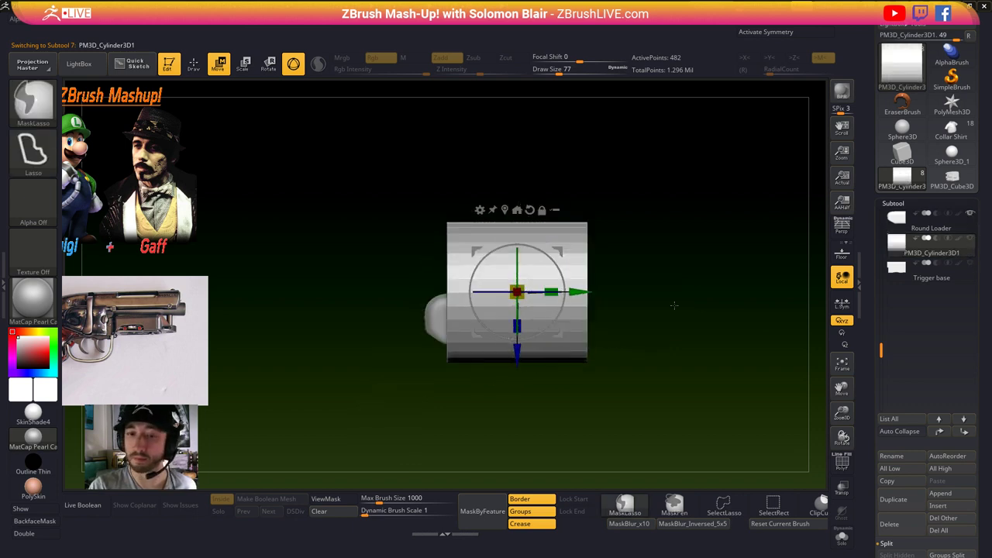
pyautogui.keyDown('ctrl'); pyautogui.moveTo(675, 303); pyautogui.dragTo(668, 345, button='right'); pyautogui.keyUp('ctrl')
pyautogui.moveTo(528, 288); pyautogui.dragTo(520, 291)
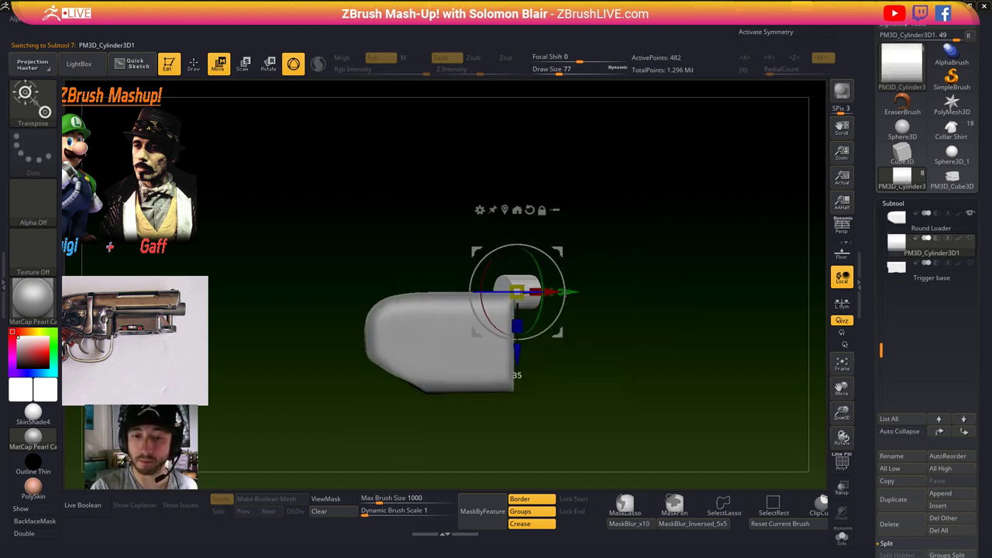
pyautogui.moveTo(607, 289); pyautogui.dragTo(611, 290)
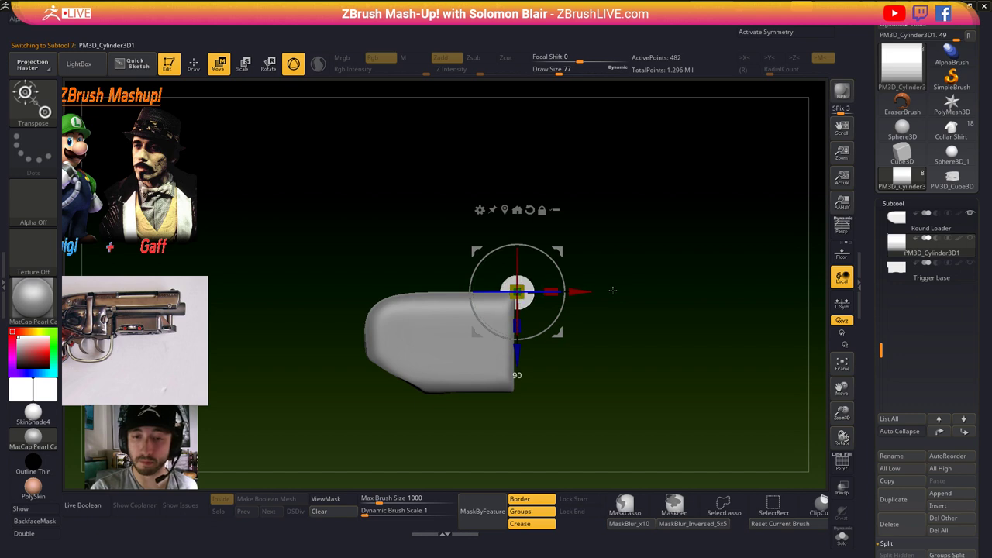
# - Position the cylinder on the Round Loader's front edge and stretch it lengthwise through both loader shells
pyautogui.keyDown('ctrl'); pyautogui.moveTo(645, 293); pyautogui.dragTo(649, 321, button='right'); pyautogui.keyUp('ctrl')
pyautogui.moveTo(522, 348); pyautogui.dragTo(522, 400)
pyautogui.moveTo(580, 346); pyautogui.dragTo(568, 346)
pyautogui.moveTo(505, 346); pyautogui.dragTo(496, 356)
pyautogui.keyDown('shift'); pyautogui.moveTo(450, 372); pyautogui.dragTo(482, 374, button='right'); pyautogui.keyUp('shift')
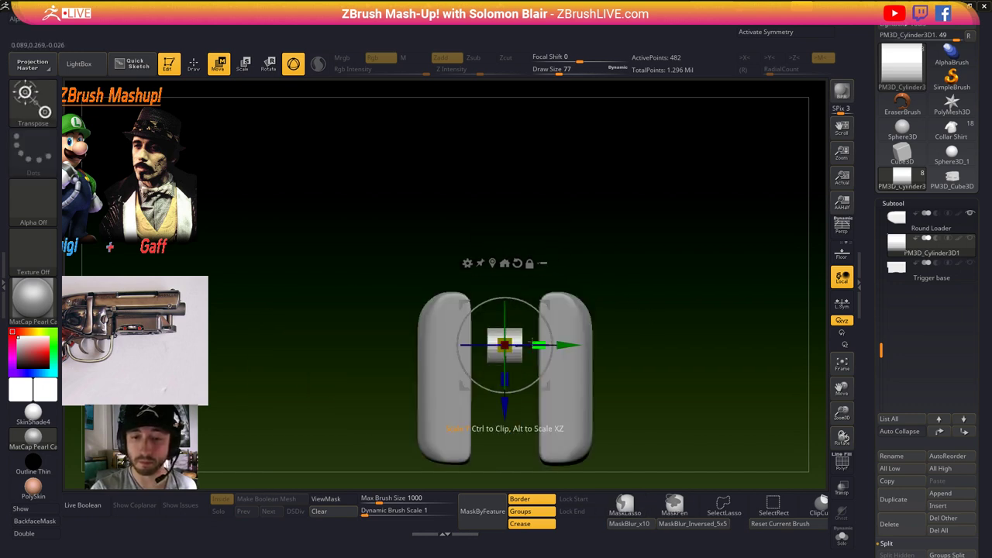
pyautogui.moveTo(539, 346)
pyautogui.mouseDown()
pyautogui.moveTo(662, 354)
pyautogui.moveTo(643, 353)
pyautogui.mouseUp()
pyautogui.press('q')
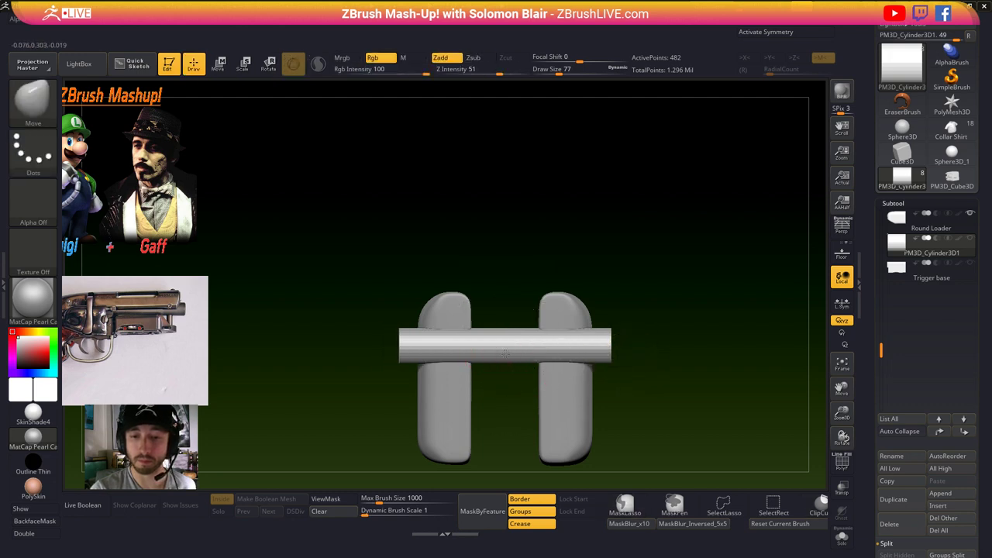
# - Show the cylinder's polyframe, turn on X symmetry and fine-tune the cylinder's position on the loader's front edge
pyautogui.hotkey('shift', 'f')
pyautogui.keyDown('shift'); pyautogui.moveTo(459, 354); pyautogui.dragTo(532, 373, button='right'); pyautogui.keyUp('shift')
pyautogui.press('x')
pyautogui.keyDown('alt'); pyautogui.moveTo(454, 368); pyautogui.dragTo(516, 363, button='right'); pyautogui.keyUp('alt')
pyautogui.keyDown('ctrl'); pyautogui.moveTo(515, 363); pyautogui.dragTo(595, 357, button='right'); pyautogui.keyUp('ctrl')
pyautogui.press('w')
pyautogui.moveTo(555, 317); pyautogui.dragTo(558, 317)
pyautogui.press('q')
# - Rename the cylinder subtool Cyl Sub1
pyautogui.moveTo(641, 305)
pyautogui.keyDown('ctrl'); pyautogui.mouseDown(button='right')
pyautogui.moveTo(587, 341)
pyautogui.moveTo(528, 331)
pyautogui.mouseUp(button='right'); pyautogui.keyUp('ctrl')
pyautogui.press('s')
pyautogui.moveTo(528, 331); pyautogui.dragTo(518, 331)
pyautogui.keyDown('alt'); pyautogui.moveTo(517, 331); pyautogui.dragTo(480, 322, button='right'); pyautogui.keyUp('alt')
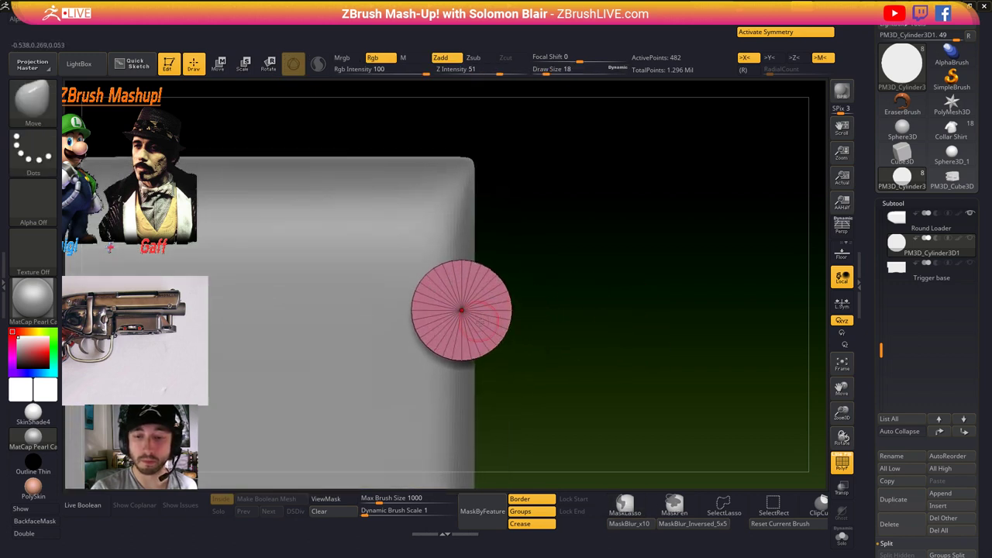
pyautogui.moveTo(532, 348); pyautogui.dragTo(560, 373)
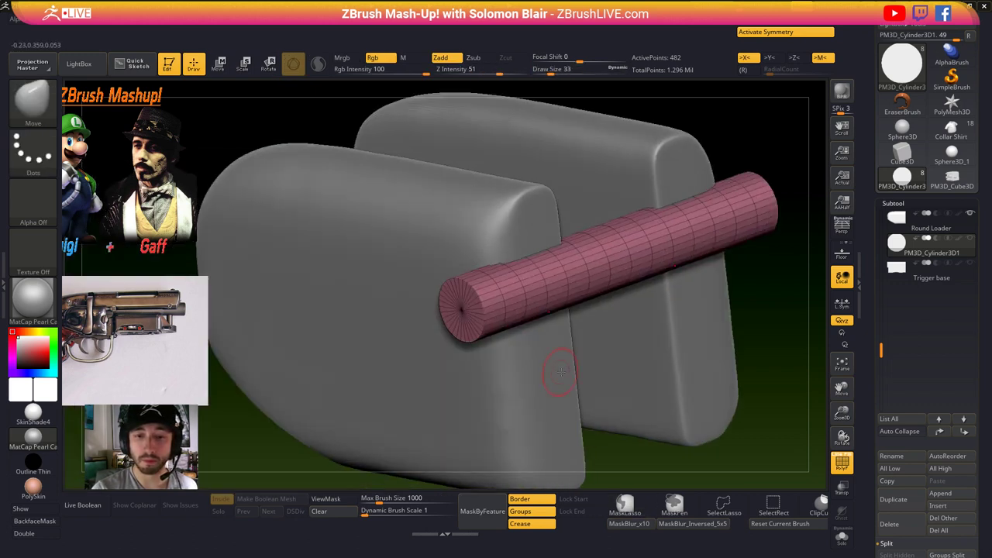
pyautogui.moveTo(570, 364); pyautogui.dragTo(535, 367, button='right')
pyautogui.click(892, 456)
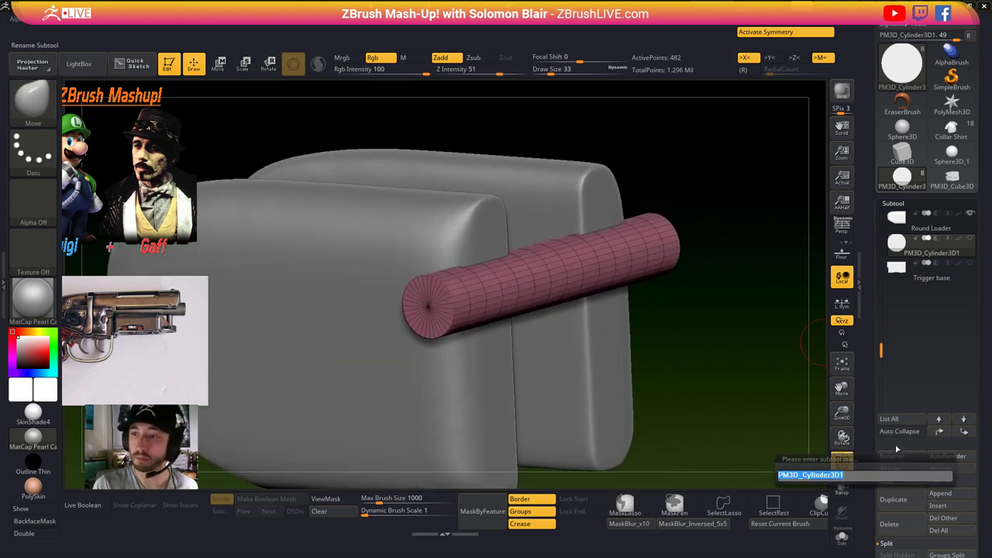
pyautogui.write('Cyl Sub')
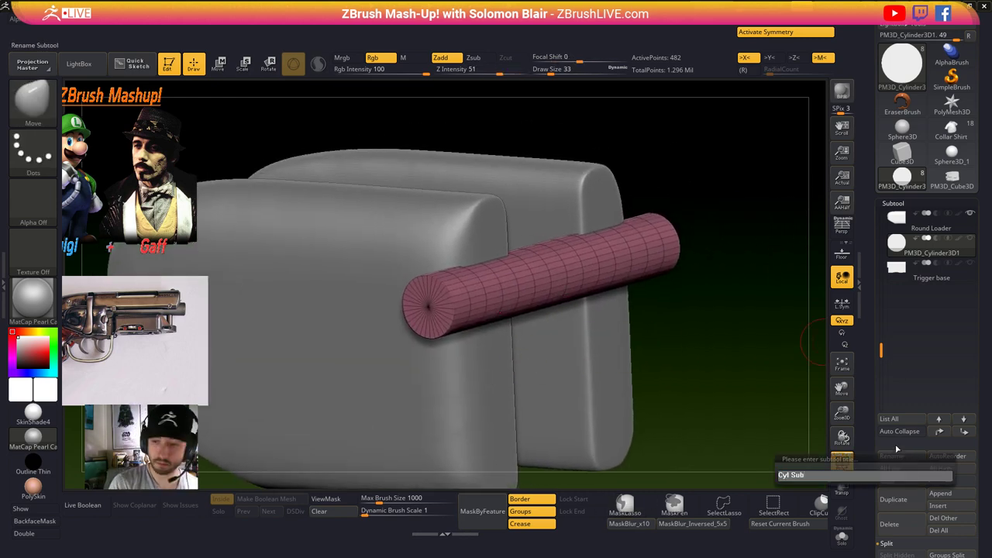
pyautogui.press('Return')
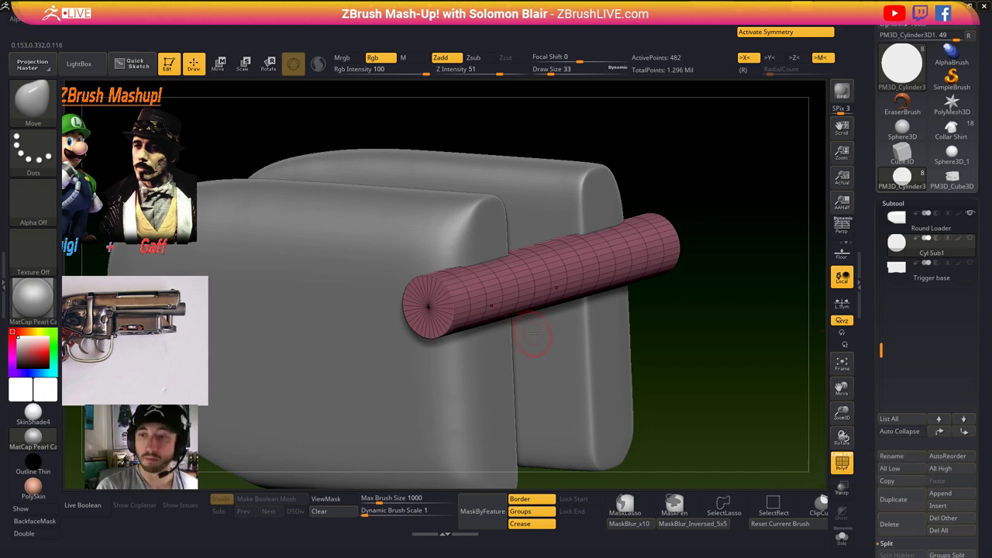
# - Activate the Round Loader subtool, keep Cyl Sub1 visible beside it and turn off the polyframe
pyautogui.click(908, 230)
pyautogui.keyDown('ctrl'); pyautogui.moveTo(637, 330); pyautogui.dragTo(629, 326, button='right'); pyautogui.keyUp('ctrl')
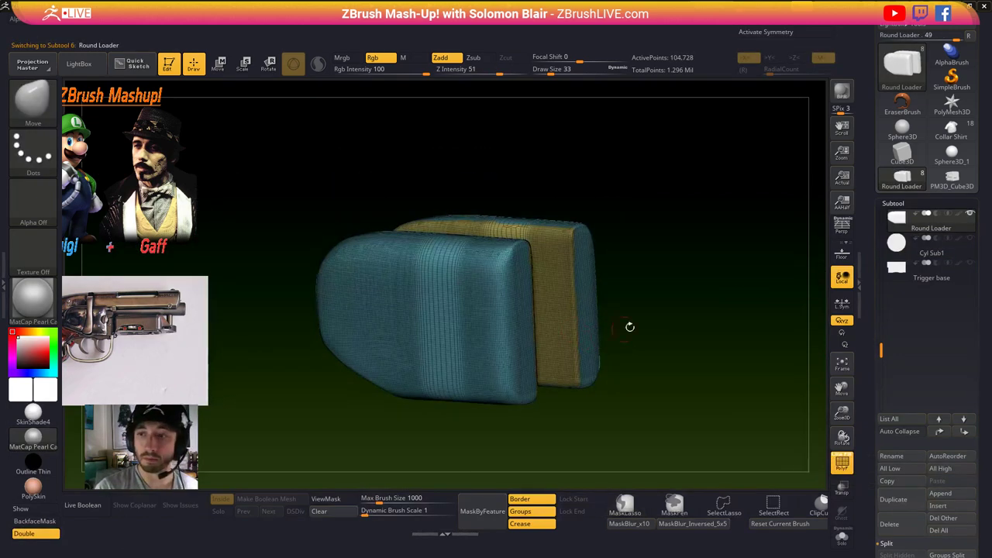
pyautogui.click(970, 238)
pyautogui.hotkey('shift', 'f')
pyautogui.keyDown('shift'); pyautogui.moveTo(525, 280); pyautogui.dragTo(523, 325, button='right'); pyautogui.keyUp('shift')
# - Duplicate the Cyl Sub1 subtool and rename the copy Cyl Add
pyautogui.click(933, 247)
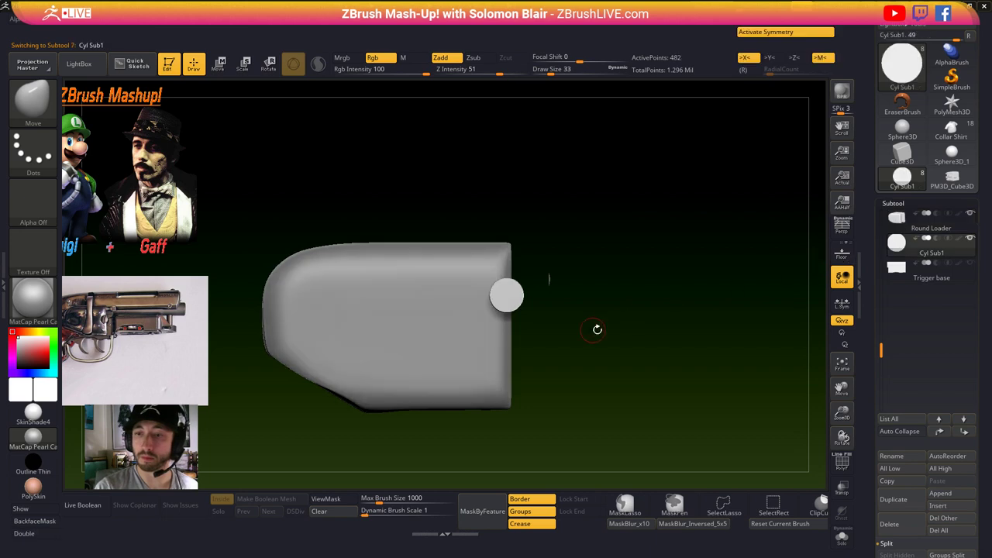
pyautogui.click(901, 500)
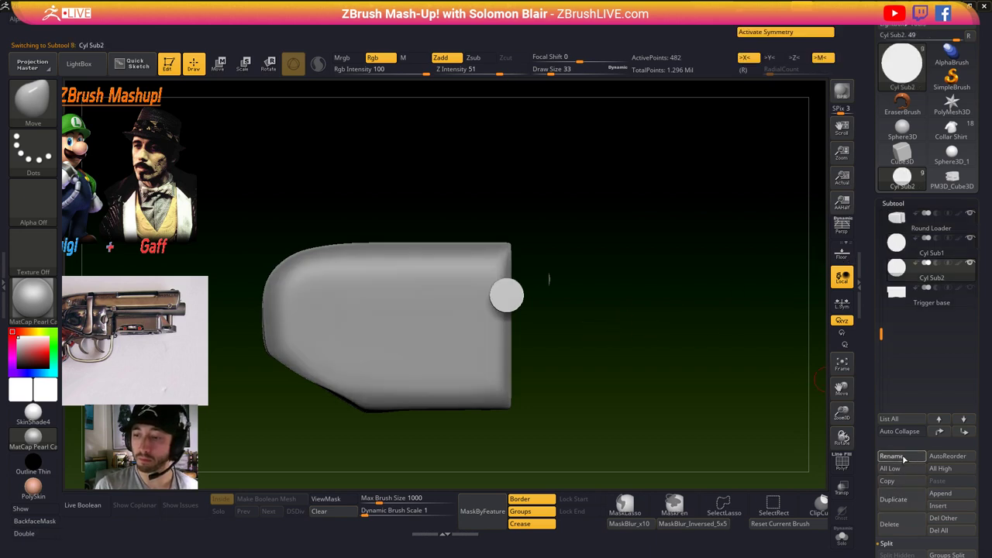
pyautogui.click(901, 458)
pyautogui.press('BackSpace')
pyautogui.press('BackSpace')
pyautogui.press('BackSpace')
pyautogui.press('BackSpace')
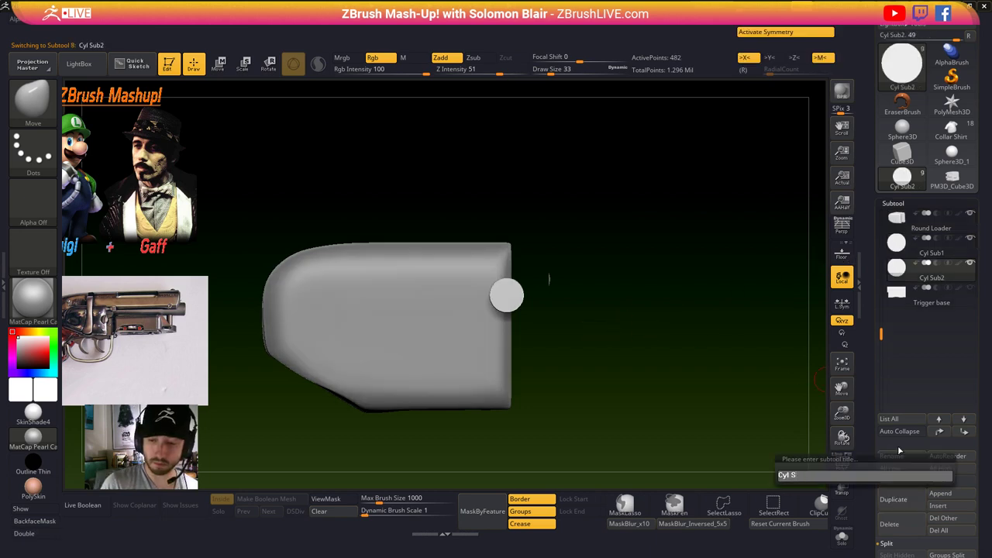
pyautogui.write('Add')
pyautogui.press('Return')
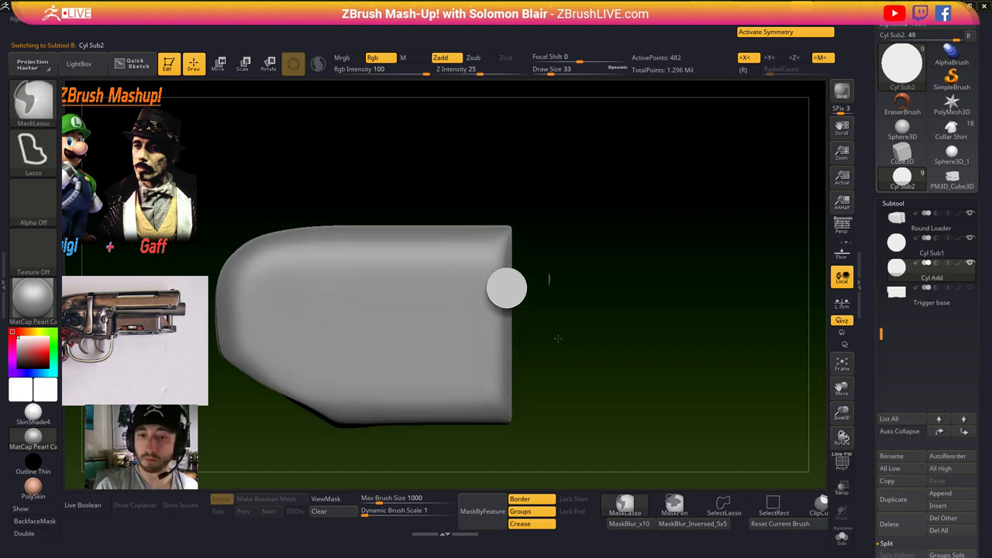
# - With Cyl Add hidden, give Cyl Sub1 its own polygroup and smooth it with dynamic subdivision
pyautogui.click(911, 249)
pyautogui.moveTo(603, 331); pyautogui.dragTo(625, 326)
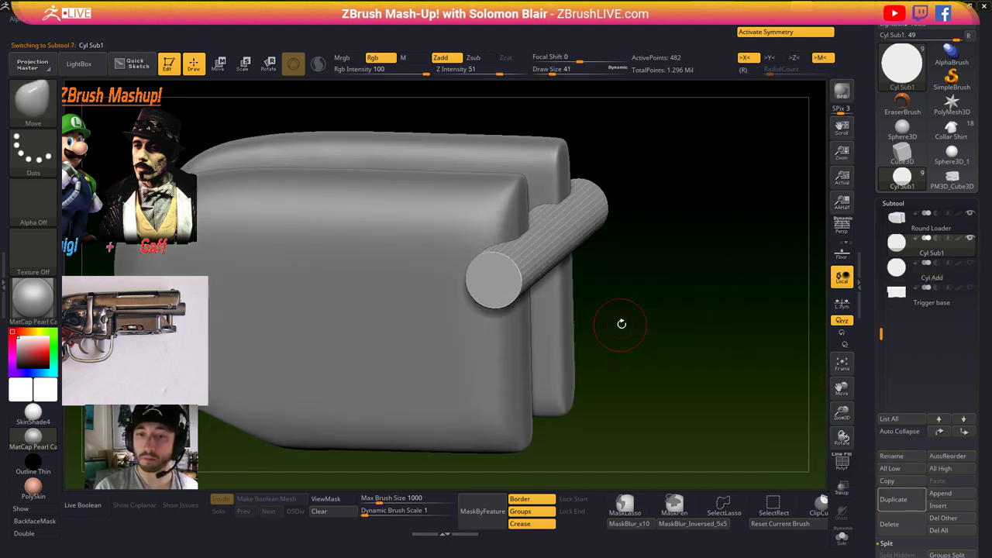
pyautogui.hotkey('shift', 'f')
pyautogui.hotkey('ctrl', 'shift')
pyautogui.hotkey('ctrl', 'w')
pyautogui.press('d')
pyautogui.hotkey('shift', 'f')
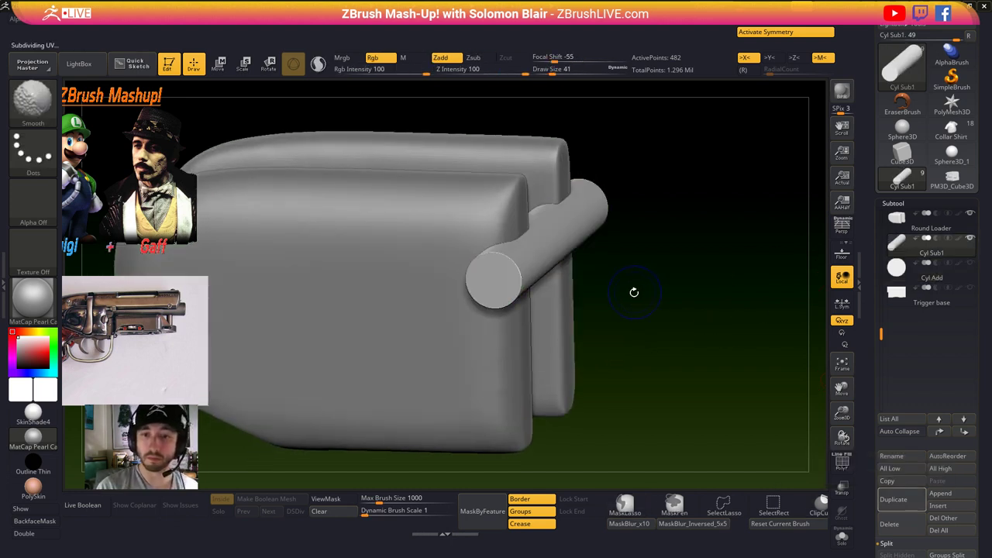
# - Reduce the draw size to 20 and set the Cyl Sub1 subtool to subtraction mode
pyautogui.keyDown('ctrl'); pyautogui.moveTo(633, 291); pyautogui.dragTo(582, 310, button='right'); pyautogui.keyUp('ctrl')
pyautogui.press('s')
pyautogui.moveTo(582, 310); pyautogui.dragTo(589, 311)
pyautogui.keyDown('ctrl'); pyautogui.moveTo(590, 313); pyautogui.dragTo(602, 337, button='right'); pyautogui.keyUp('ctrl')
pyautogui.press('s')
pyautogui.moveTo(605, 334); pyautogui.dragTo(596, 335)
pyautogui.keyDown('alt'); pyautogui.moveTo(596, 337); pyautogui.dragTo(569, 365, button='right'); pyautogui.keyUp('alt')
pyautogui.press('s')
pyautogui.moveTo(571, 366)
pyautogui.mouseDown()
pyautogui.moveTo(628, 362)
pyautogui.moveTo(623, 330)
pyautogui.moveTo(594, 312)
pyautogui.moveTo(584, 326)
pyautogui.mouseUp()
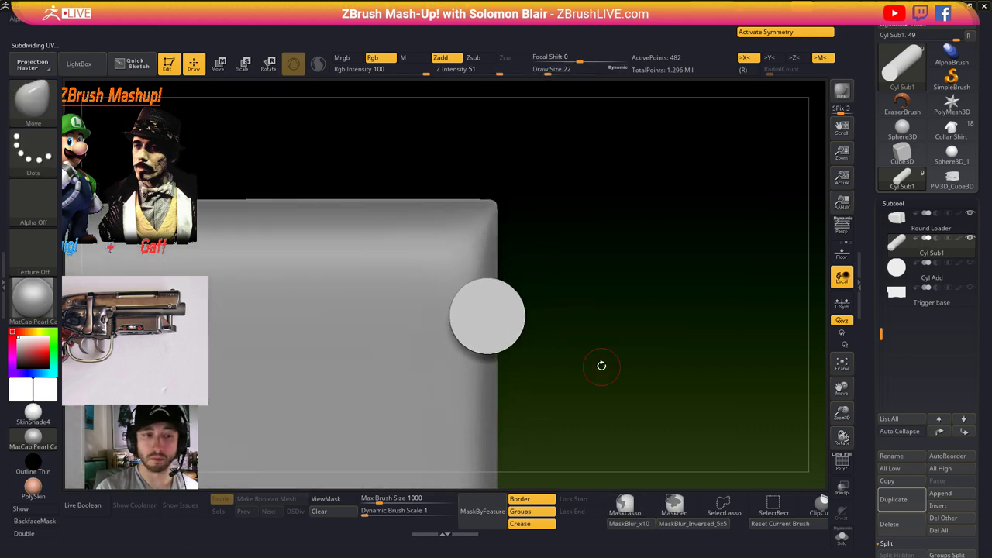
pyautogui.press(']')
pyautogui.moveTo(586, 357); pyautogui.dragTo(642, 371)
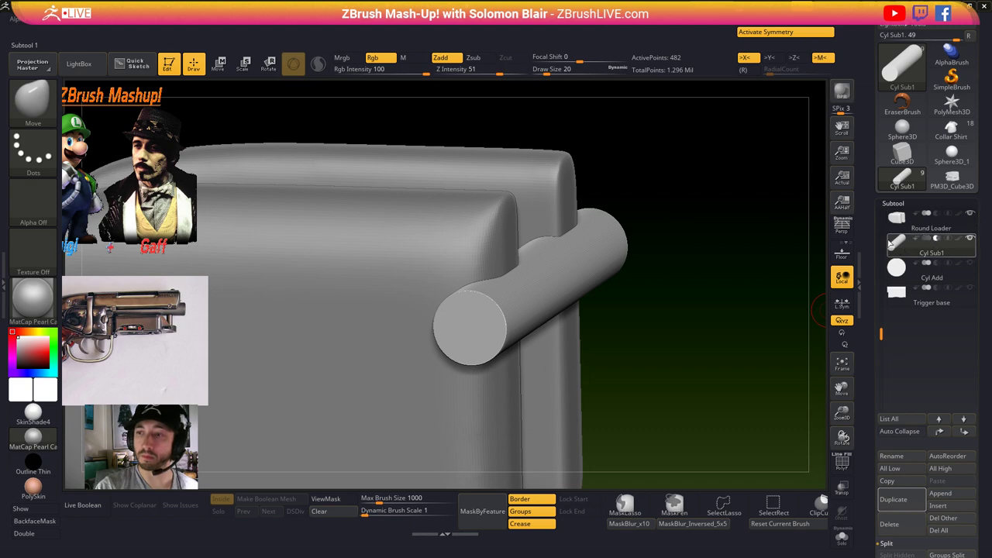
# - Activate Round Loader with its polyframe shown, reset the gizmo's orientation and center the gizmo on the unmasked mesh
pyautogui.click(895, 222)
pyautogui.hotkey('shift', 'f')
pyautogui.keyDown('ctrl'); pyautogui.moveTo(660, 330); pyautogui.dragTo(606, 349, button='right'); pyautogui.keyUp('ctrl')
pyautogui.keyDown('shift'); pyautogui.moveTo(610, 350); pyautogui.dragTo(600, 354); pyautogui.keyUp('shift')
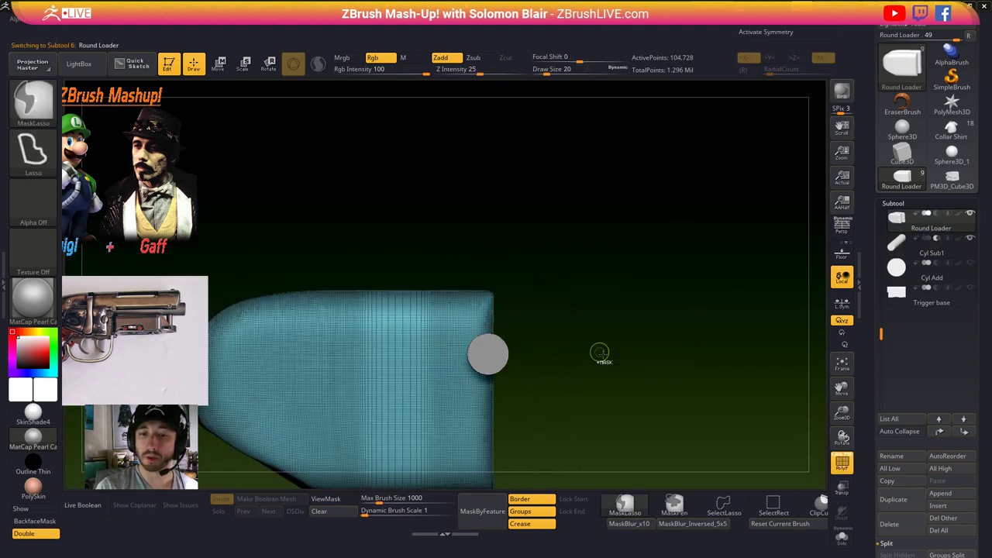
pyautogui.keyDown('ctrl'); pyautogui.moveTo(600, 354); pyautogui.dragTo(735, 301, button='right'); pyautogui.keyUp('ctrl')
pyautogui.press('w')
pyautogui.press('q')
pyautogui.press('w')
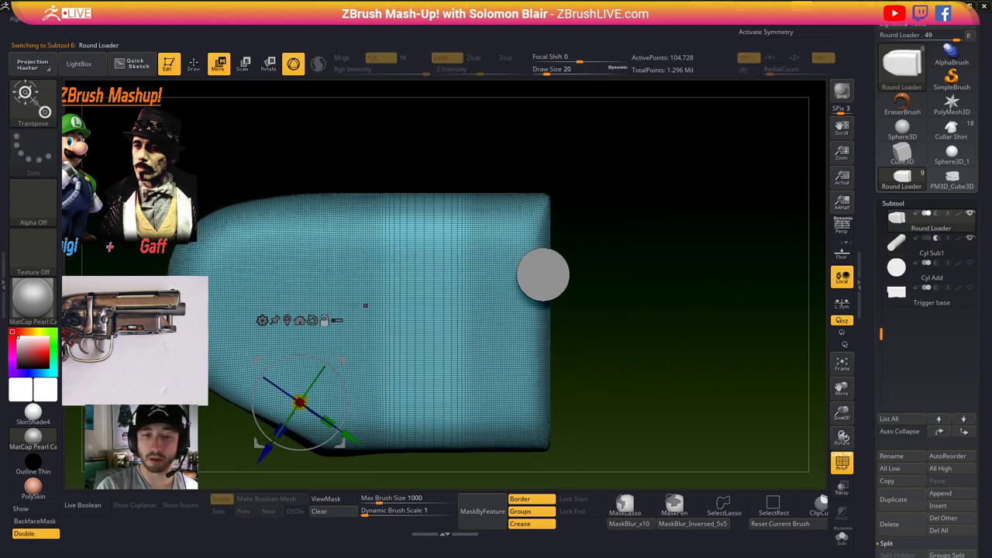
pyautogui.click(313, 321)
pyautogui.click(288, 320)
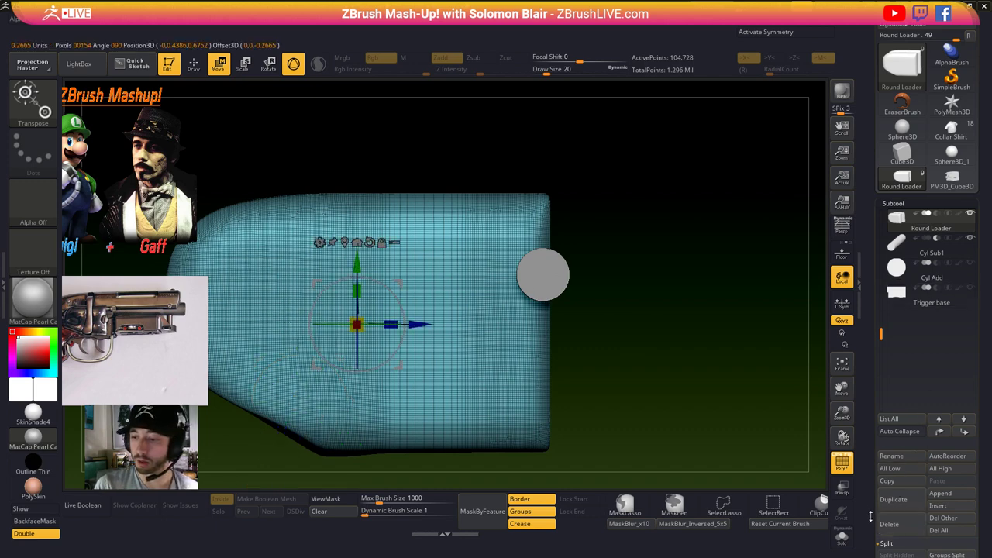
# - Merge the Round Loader subtool down with the subtractive Cyl Sub1
pyautogui.moveTo(870, 516); pyautogui.dragTo(870, 490)
pyautogui.moveTo(868, 376); pyautogui.dragTo(869, 300)
pyautogui.click(897, 517)
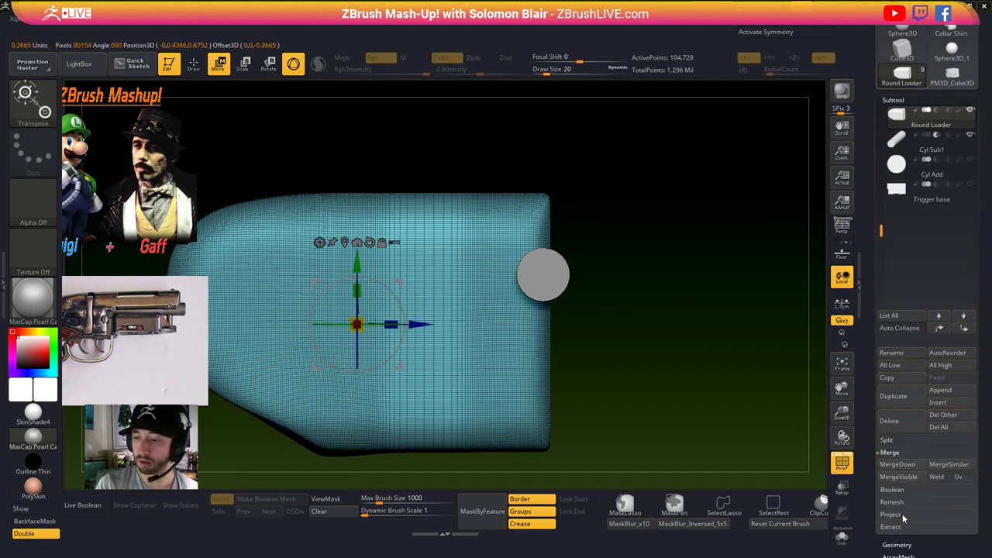
pyautogui.click(903, 466)
pyautogui.press('q')
pyautogui.hotkey('shift', 'f')
pyautogui.hotkey('shift', 'f')
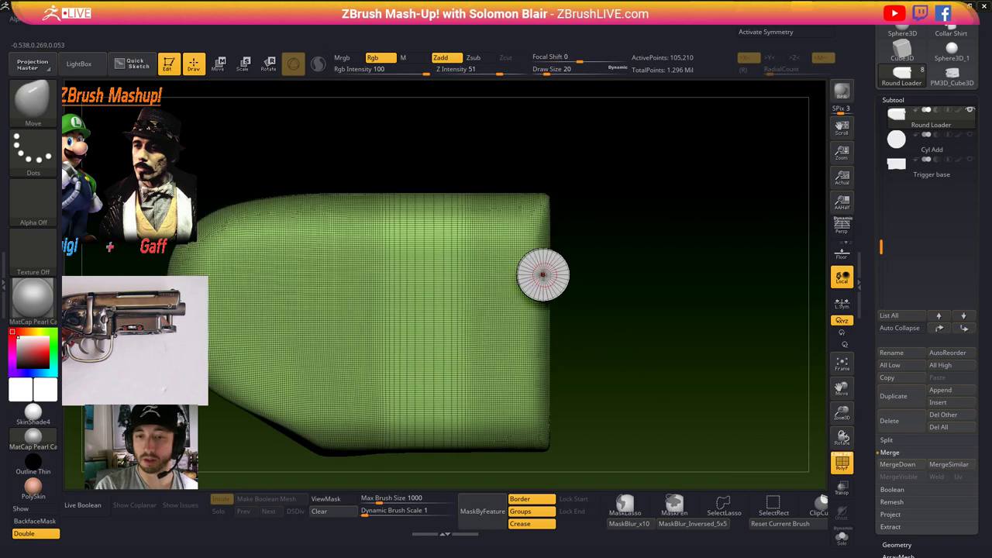
# - Try the gizmo's Remesh By Union on the merged Round Loader to subtract the cylinder, and undo it
pyautogui.moveTo(604, 339); pyautogui.dragTo(538, 301, button='right')
pyautogui.press('w')
pyautogui.keyDown('shift'); pyautogui.moveTo(509, 348); pyautogui.dragTo(538, 346, button='right'); pyautogui.keyUp('shift')
pyautogui.hotkey('shift', 'f')
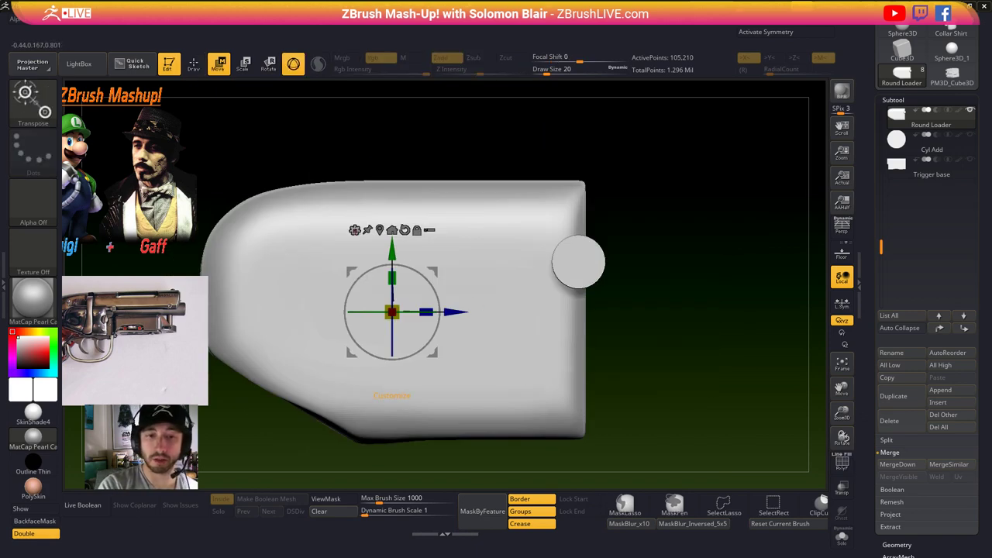
pyautogui.click(356, 231)
pyautogui.click(560, 298)
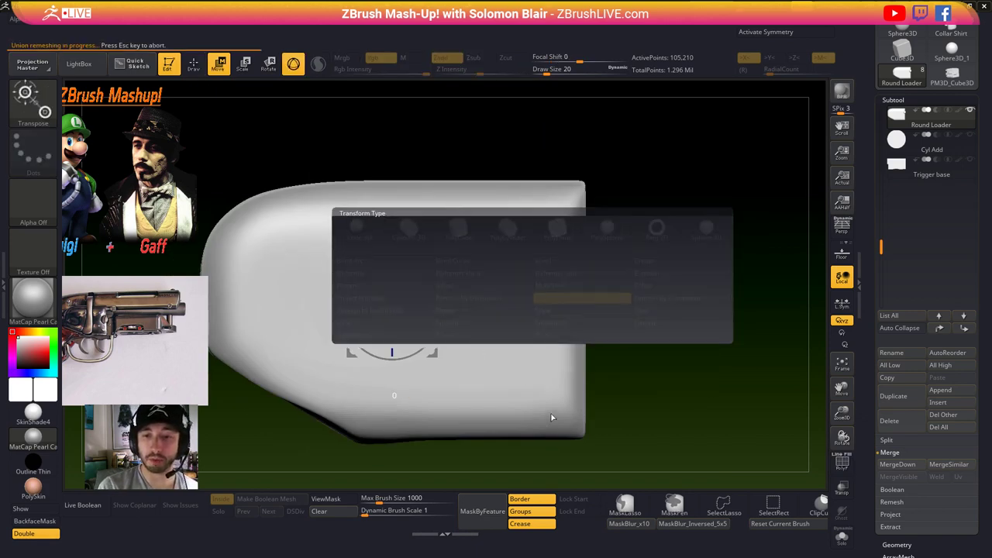
pyautogui.moveTo(612, 313); pyautogui.dragTo(561, 307, button='right')
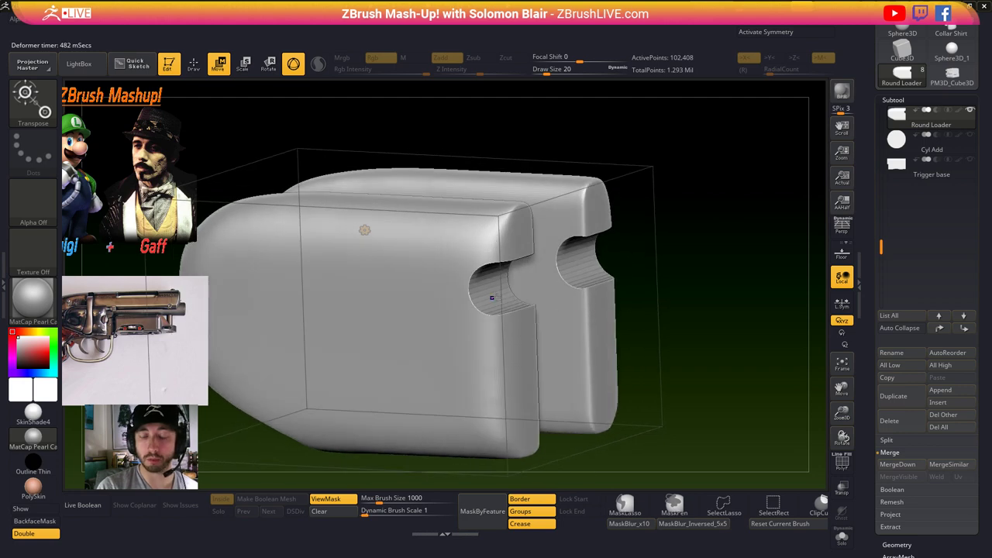
pyautogui.hotkey('shift', 'f')
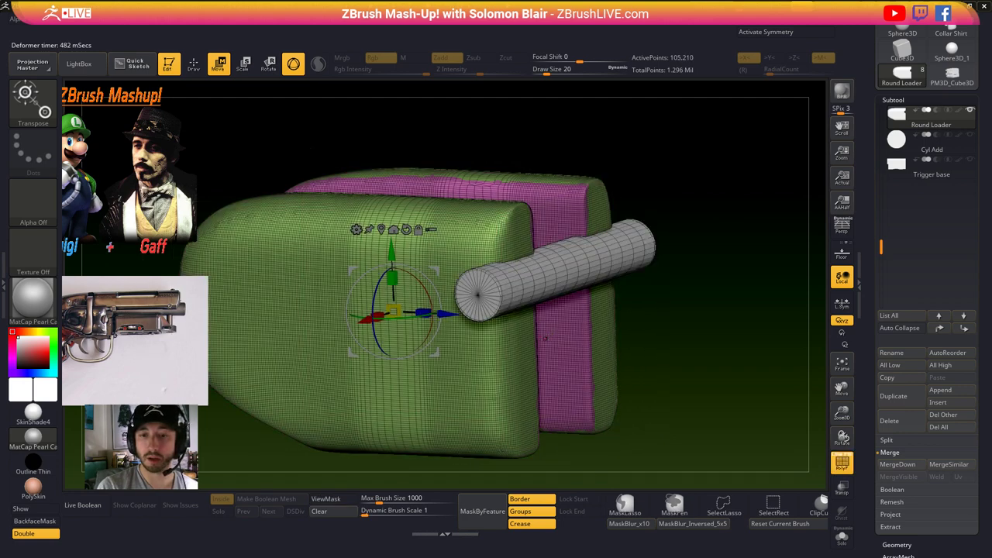
# - Isolate the cylinder's polygroup in Round Loader and invert the visibility to show only the loader shells
pyautogui.moveTo(543, 364); pyautogui.dragTo(545, 328)
pyautogui.keyDown('ctrl'); pyautogui.keyDown('shift'); pyautogui.click(535, 283); pyautogui.keyUp('shift'); pyautogui.keyUp('ctrl')
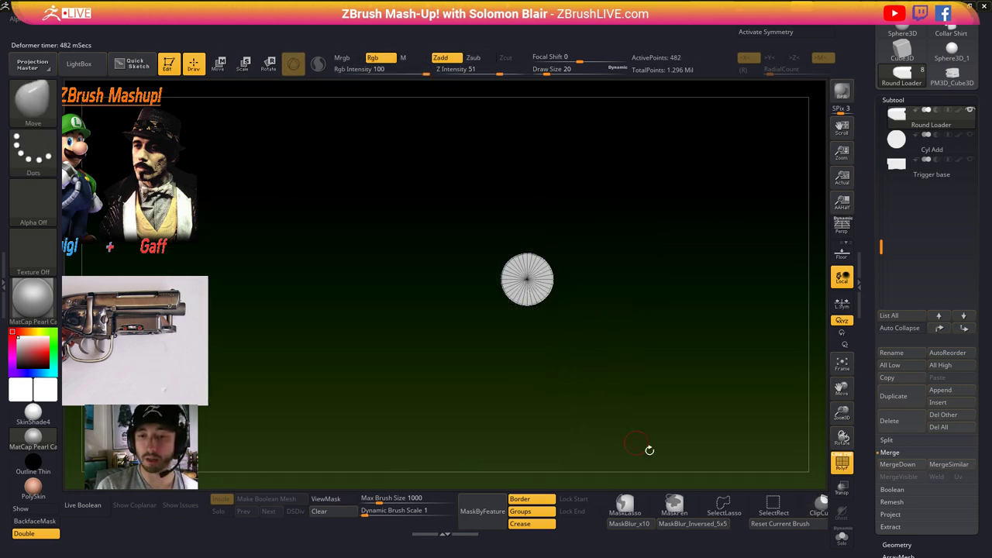
pyautogui.keyDown('ctrl'); pyautogui.keyDown('shift'); pyautogui.moveTo(657, 316); pyautogui.dragTo(667, 382); pyautogui.keyUp('shift'); pyautogui.keyUp('ctrl')
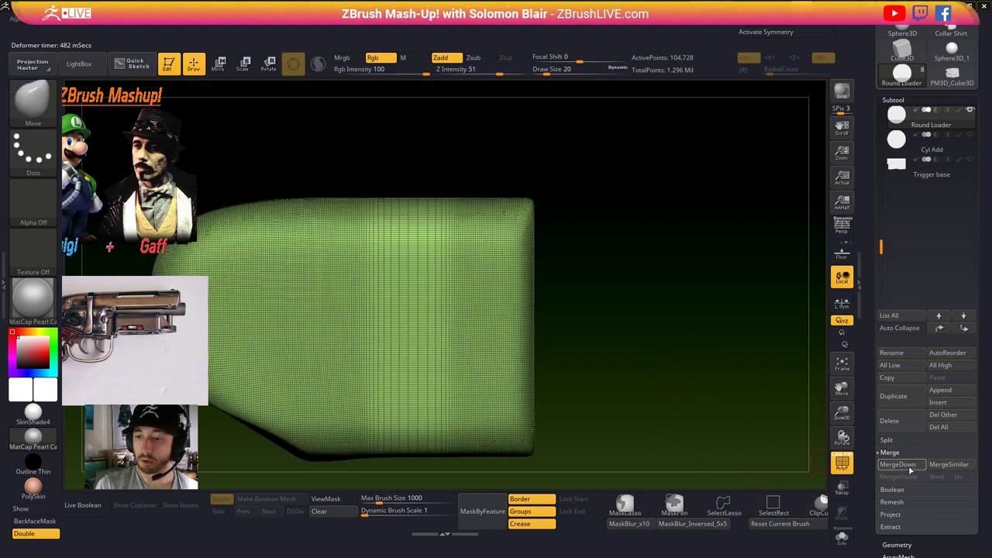
# - Split the hidden cylinder off Round Loader into its own subtool
pyautogui.click(886, 439)
pyautogui.click(897, 452)
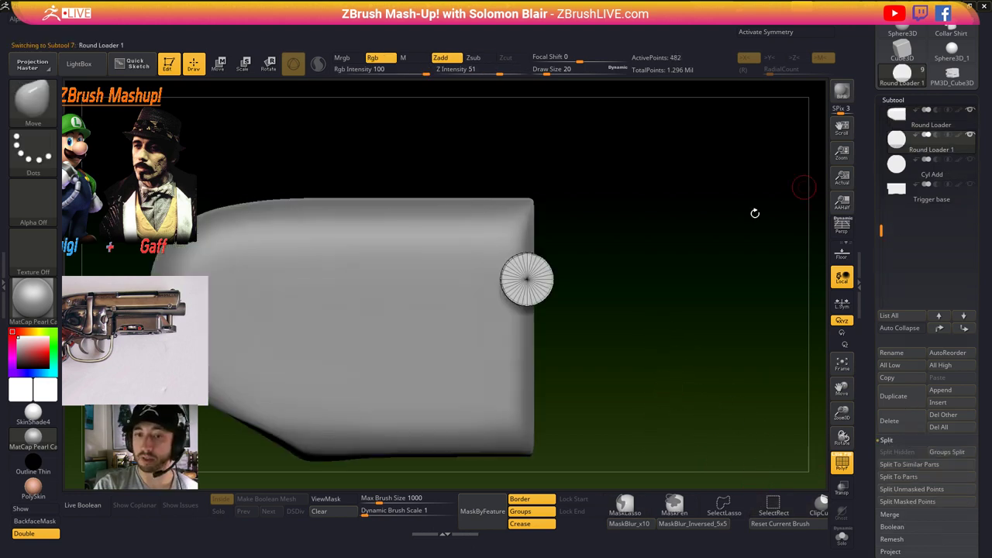
pyautogui.moveTo(610, 328); pyautogui.dragTo(568, 353)
pyautogui.press('s')
pyautogui.click(450, 409)
pyautogui.keyDown('alt'); pyautogui.moveTo(449, 422); pyautogui.dragTo(403, 486); pyautogui.keyUp('alt')
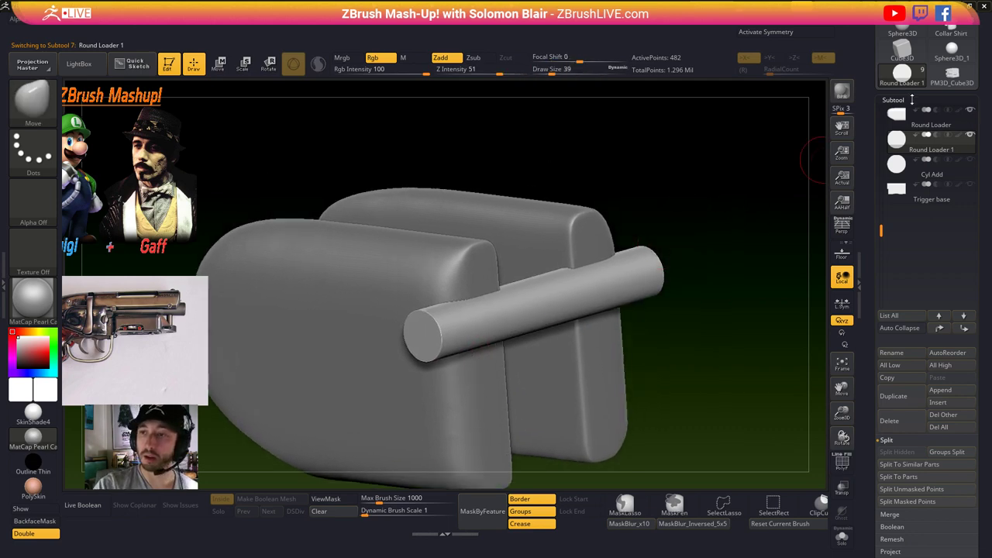
# - Apply Dynamic Subdiv to the split cylinder Round Loader 1, turning it into real subdivision levels
pyautogui.click(906, 100)
pyautogui.click(897, 112)
pyautogui.click(939, 236)
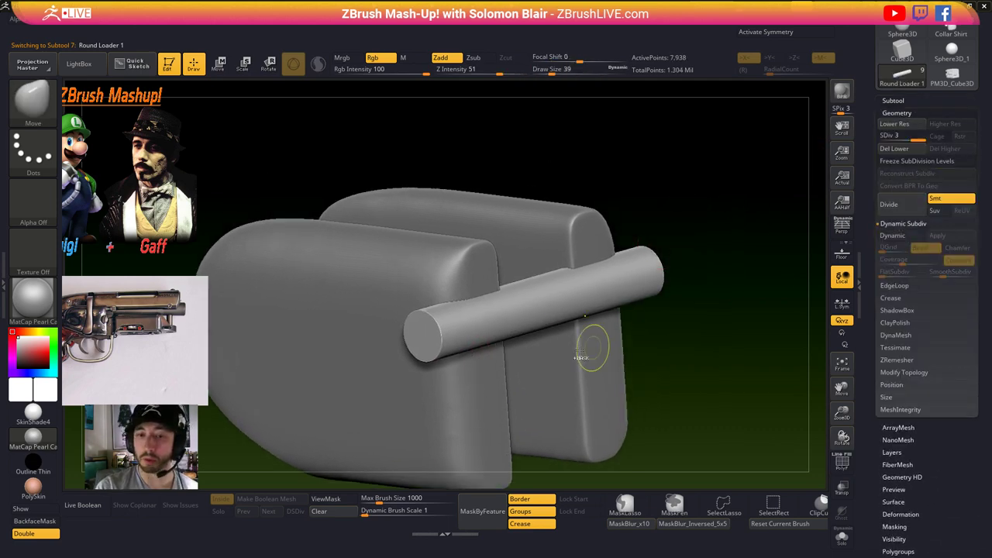
pyautogui.keyDown('ctrl'); pyautogui.moveTo(583, 354); pyautogui.dragTo(581, 320, button='right'); pyautogui.keyUp('ctrl')
pyautogui.keyDown('shift'); pyautogui.moveTo(581, 320); pyautogui.dragTo(580, 310, button='right'); pyautogui.keyUp('shift')
pyautogui.click(893, 101)
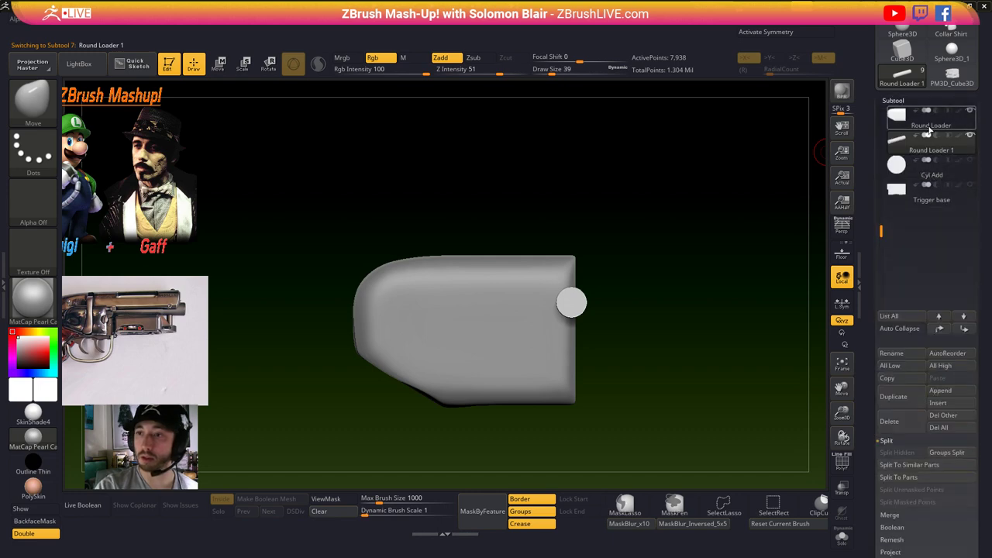
# - Set Round Loader 1 to subtractive and make Round Loader the active subtool with its polyframe shown
pyautogui.click(936, 135)
pyautogui.click(901, 127)
pyautogui.hotkey('shift', 'f')
pyautogui.keyDown('ctrl'); pyautogui.moveTo(597, 321); pyautogui.dragTo(659, 355, button='right'); pyautogui.keyUp('ctrl')
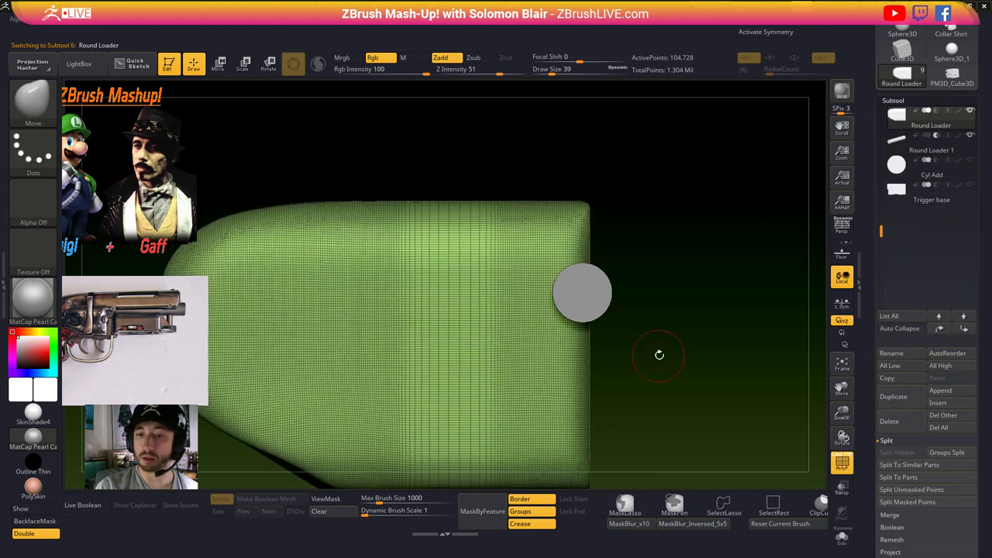
# - Compare the mesh density of Round Loader 1 and Round Loader, turning on X symmetry for the cylinder
pyautogui.click(902, 147)
pyautogui.hotkey('shift', 'f')
pyautogui.hotkey('shift', 'f')
pyautogui.keyDown('alt'); pyautogui.moveTo(608, 298); pyautogui.dragTo(568, 298, button='right'); pyautogui.keyUp('alt')
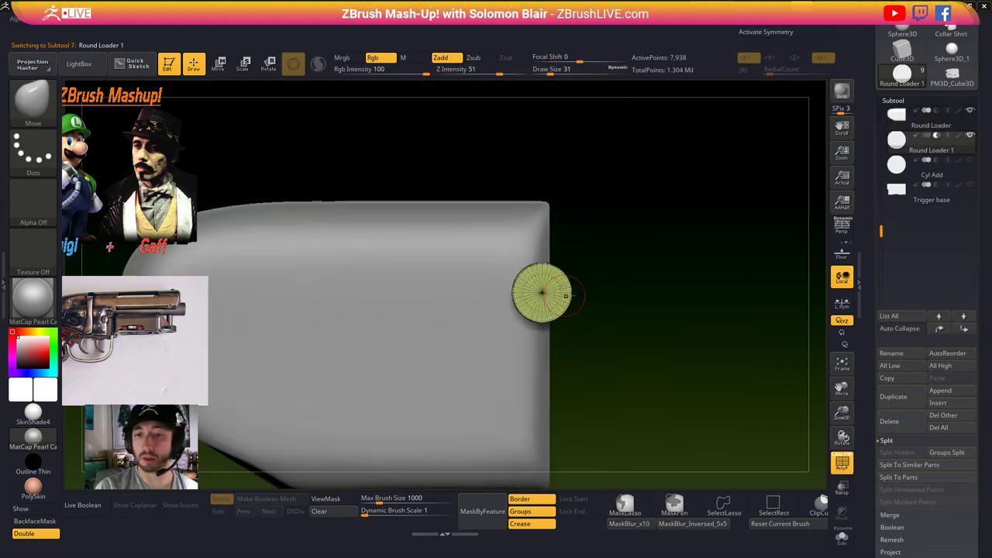
pyautogui.press('x')
pyautogui.click(903, 123)
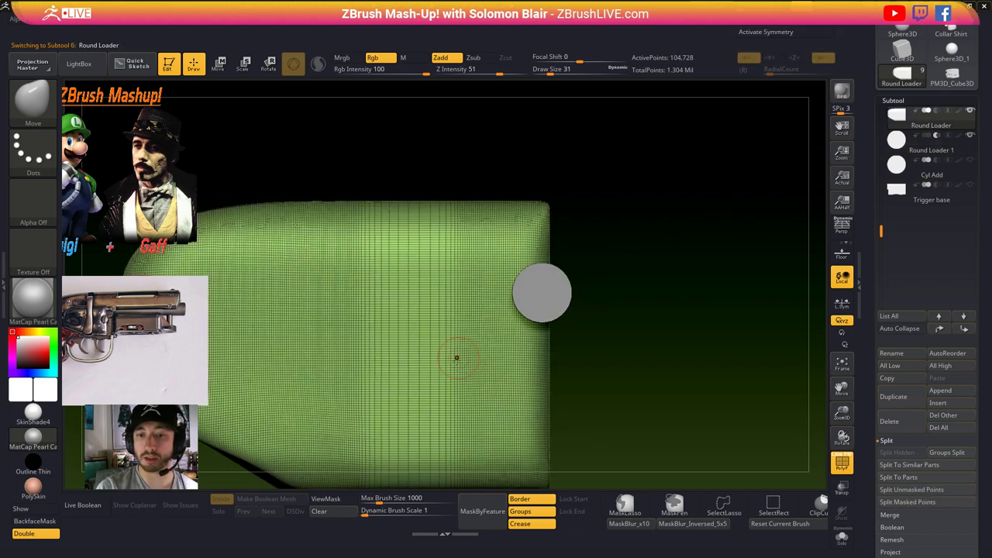
pyautogui.moveTo(458, 359); pyautogui.dragTo(390, 380, button='right')
pyautogui.click(905, 143)
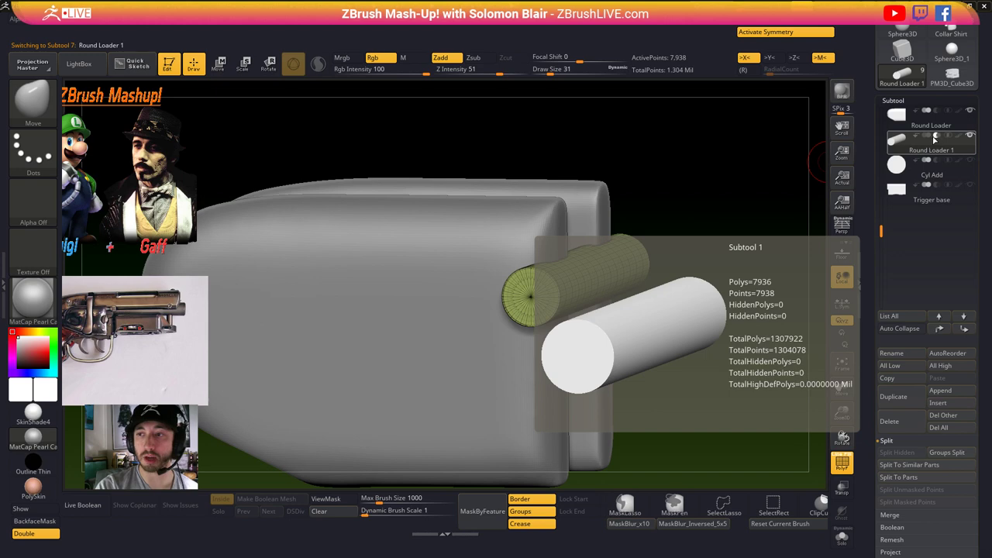
pyautogui.keyDown('shift'); pyautogui.moveTo(675, 308); pyautogui.dragTo(701, 305, button='right'); pyautogui.keyUp('shift')
# - Merge the Round Loader subtool down with the subtractive Round Loader 1 cylinder
pyautogui.click(896, 128)
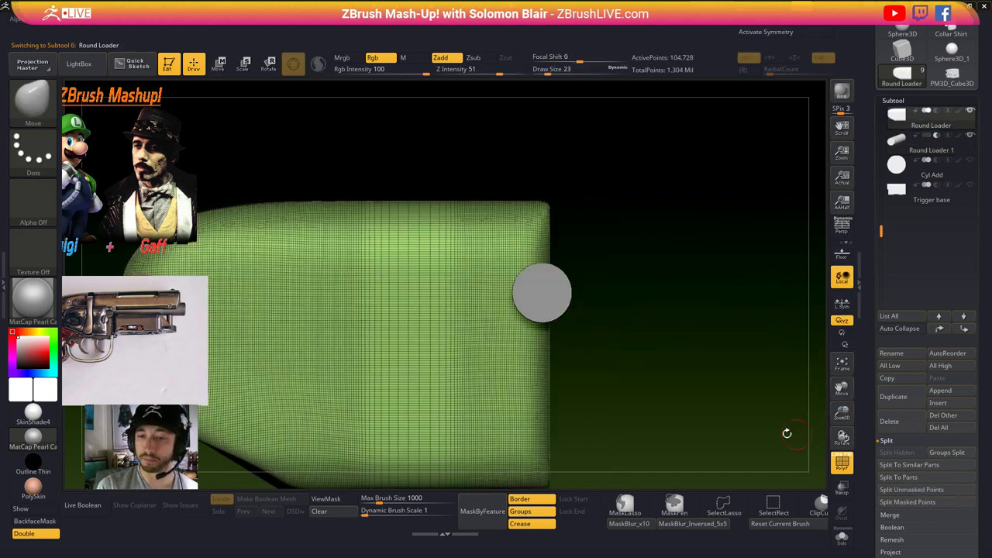
pyautogui.click(898, 518)
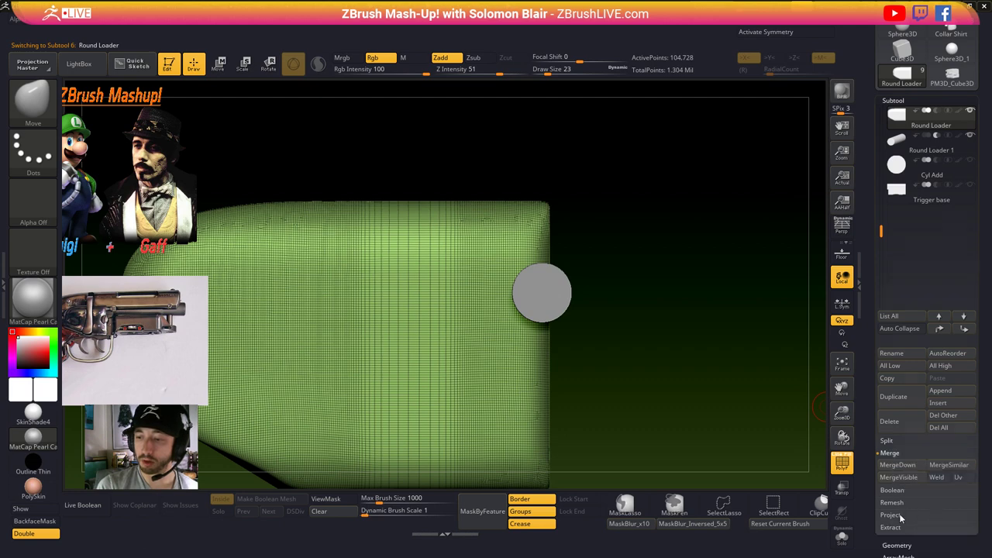
pyautogui.click(898, 466)
# - Try cutting the notch by remeshing the merged Round Loader with DynaMesh, and undo it
pyautogui.keyDown('ctrl'); pyautogui.moveTo(658, 253); pyautogui.dragTo(671, 399); pyautogui.keyUp('ctrl')
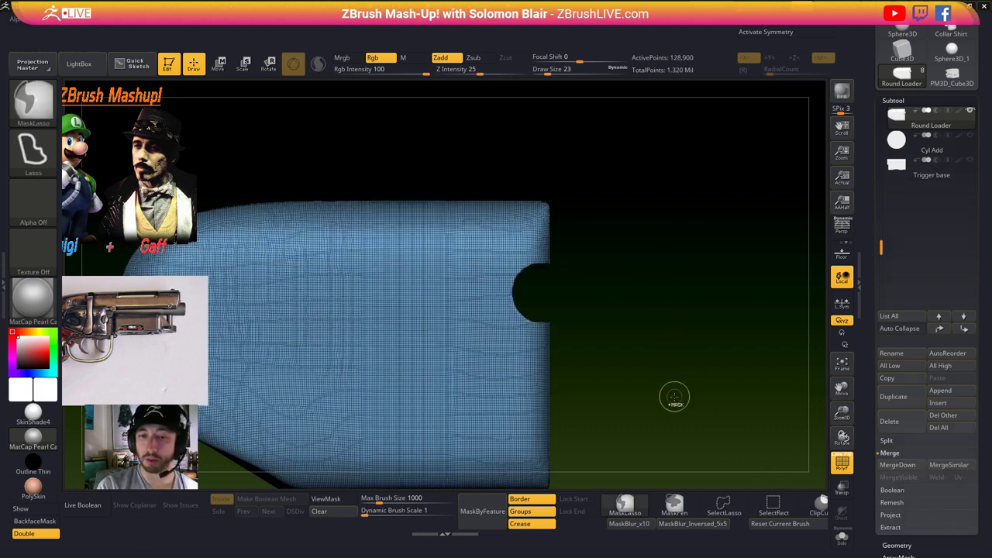
pyautogui.hotkey('shift', 'f')
pyautogui.moveTo(654, 372)
pyautogui.mouseDown(button='right')
pyautogui.moveTo(492, 310)
pyautogui.moveTo(554, 330)
pyautogui.moveTo(499, 284)
pyautogui.moveTo(553, 292)
pyautogui.moveTo(423, 311)
pyautogui.mouseUp(button='right')
pyautogui.hotkey('ctrl', 'z')
pyautogui.hotkey('shift', 'f')
pyautogui.keyDown('shift'); pyautogui.moveTo(519, 334); pyautogui.dragTo(616, 352, button='right'); pyautogui.keyUp('shift')
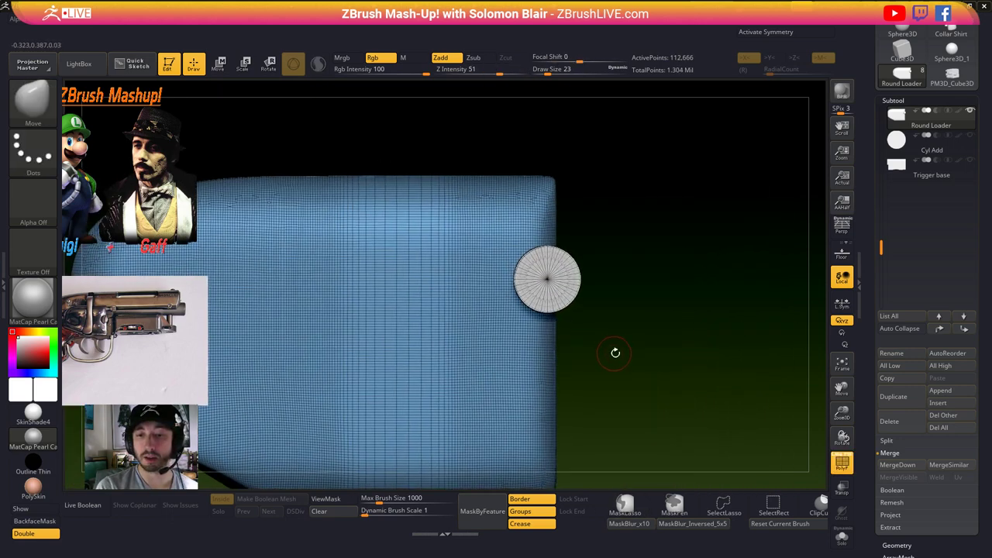
# - Subtract the cylinder from the merged Round Loader with the gizmo's Remesh By Union and inspect the notch's topology
pyautogui.press('w')
pyautogui.click(274, 260)
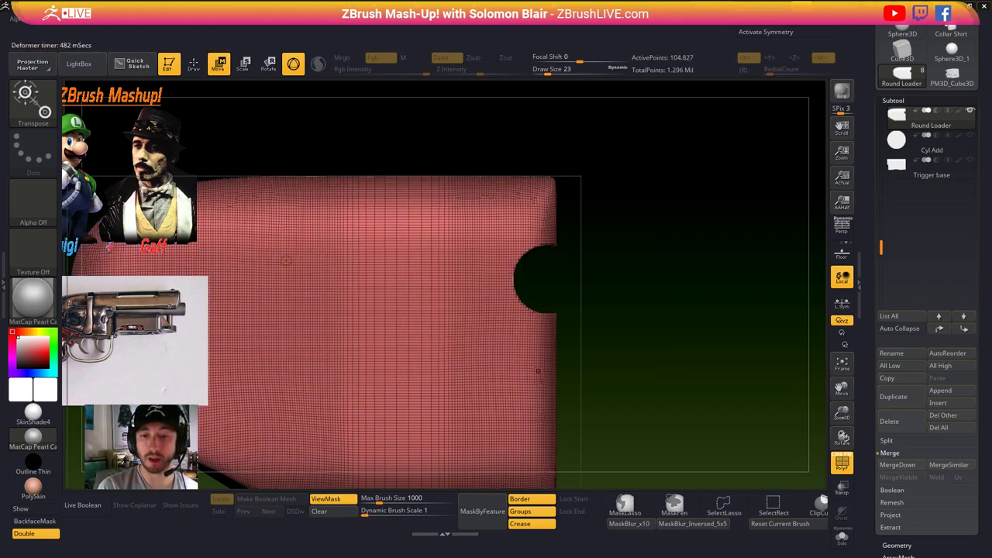
pyautogui.moveTo(690, 307)
pyautogui.mouseDown(button='right')
pyautogui.moveTo(586, 321)
pyautogui.moveTo(613, 329)
pyautogui.moveTo(463, 339)
pyautogui.moveTo(536, 352)
pyautogui.moveTo(494, 321)
pyautogui.moveTo(460, 262)
pyautogui.moveTo(541, 341)
pyautogui.moveTo(473, 385)
pyautogui.mouseUp(button='right')
pyautogui.hotkey('shift', 'f')
pyautogui.hotkey('shift', 'f')
# - Leave the Remesh By Union deformer on Round Loader and return to draw mode with the polyframe hidden
pyautogui.press('q')
pyautogui.press('w')
pyautogui.click(441, 281)
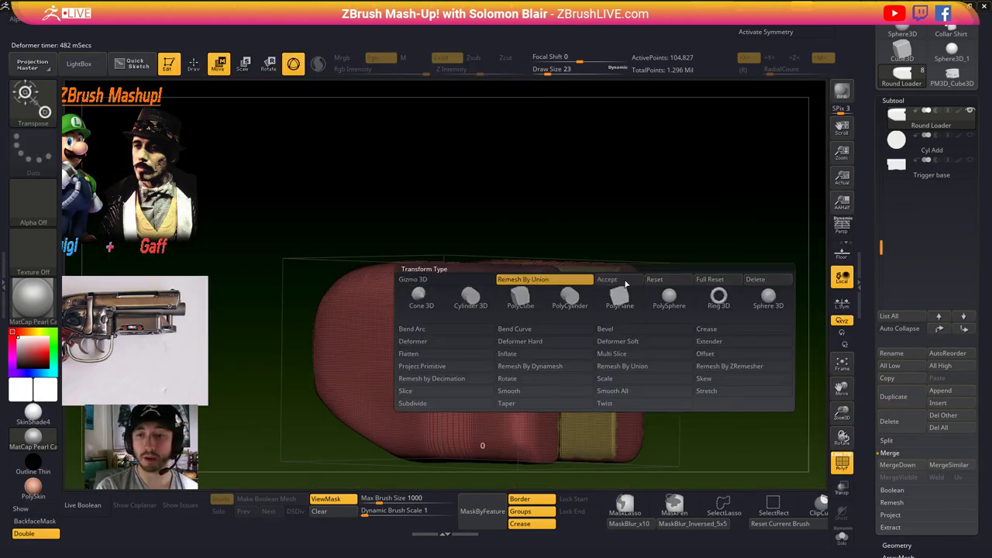
pyautogui.keyDown('ctrl'); pyautogui.moveTo(580, 356); pyautogui.dragTo(506, 352, button='right'); pyautogui.keyUp('ctrl')
pyautogui.hotkey('shift', 'f')
pyautogui.press('q')
pyautogui.keyDown('shift'); pyautogui.moveTo(518, 398); pyautogui.dragTo(547, 393, button='right'); pyautogui.keyUp('shift')
pyautogui.keyDown('ctrl'); pyautogui.moveTo(547, 394); pyautogui.dragTo(576, 348, button='right'); pyautogui.keyUp('ctrl')
# - Activate the Cyl Add subtool, preview its dynamic subdivision, turn it off again and show the polyframe
pyautogui.click(897, 142)
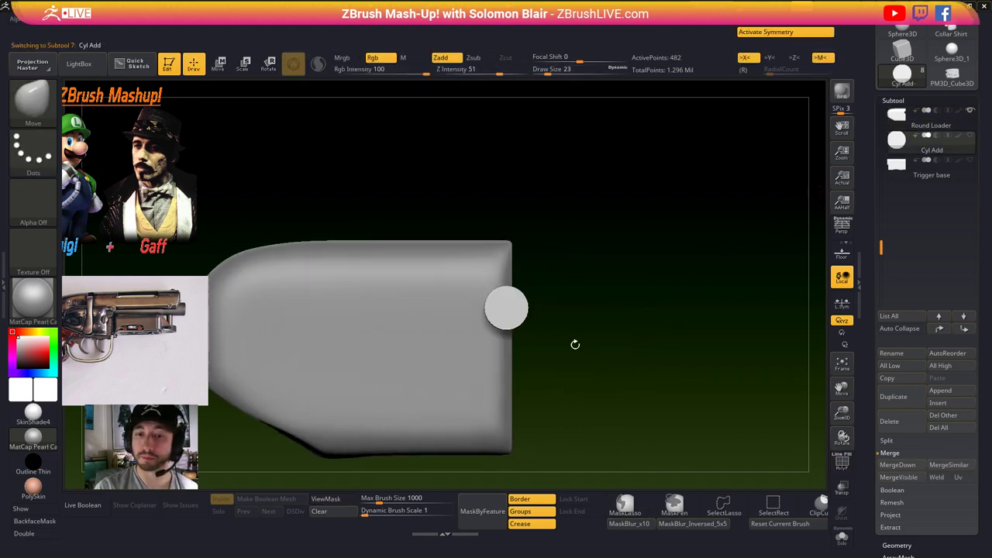
pyautogui.moveTo(574, 344); pyautogui.dragTo(545, 380)
pyautogui.press('d')
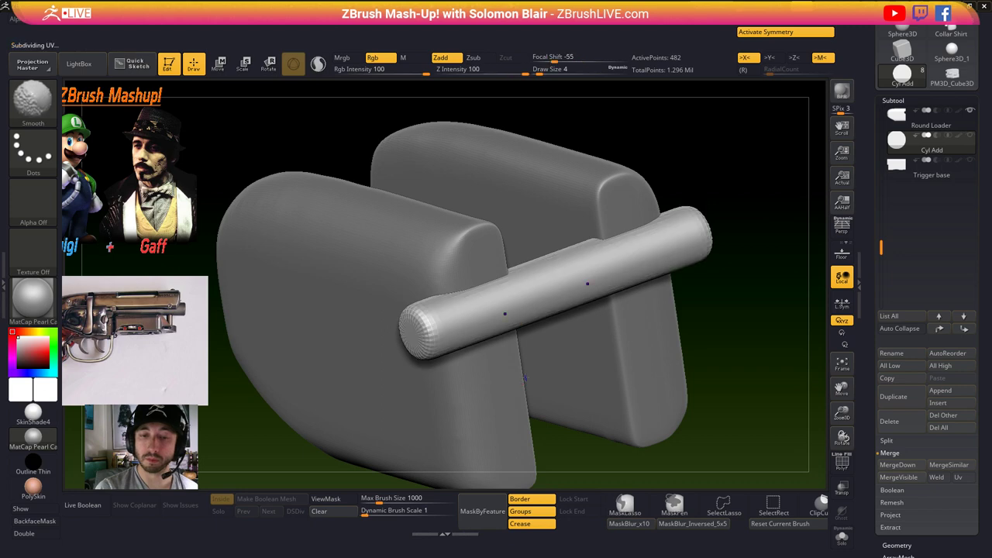
pyautogui.hotkey('shift', 'f')
pyautogui.hotkey('shift', 'd')
pyautogui.hotkey('shift', 'f')
pyautogui.hotkey('shift', 'f')
# - Shorten the Cyl Add cylinder along its length so its ends sit slightly inside the loader's outer sides
pyautogui.press('w')
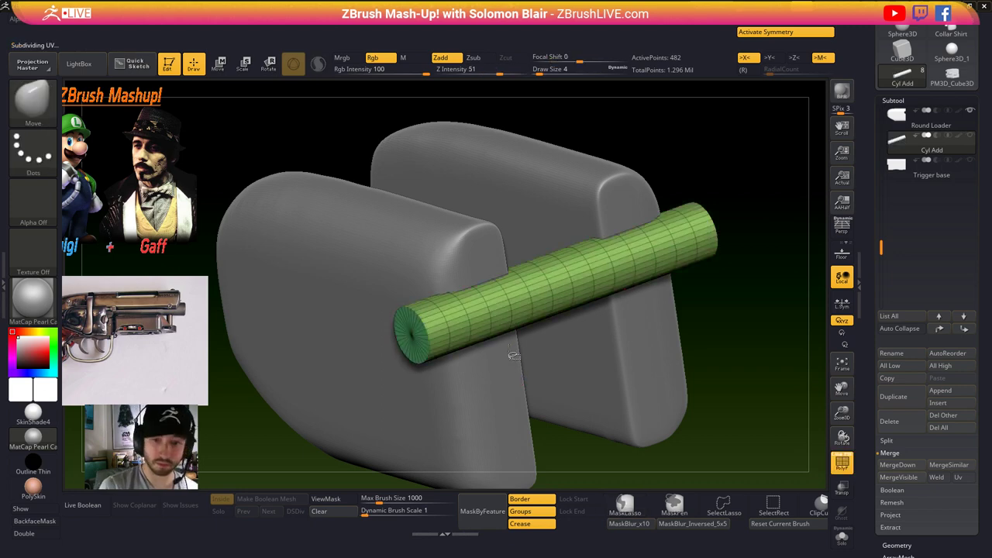
pyautogui.moveTo(583, 272); pyautogui.dragTo(555, 282)
pyautogui.press('q')
pyautogui.hotkey('shift', 'f')
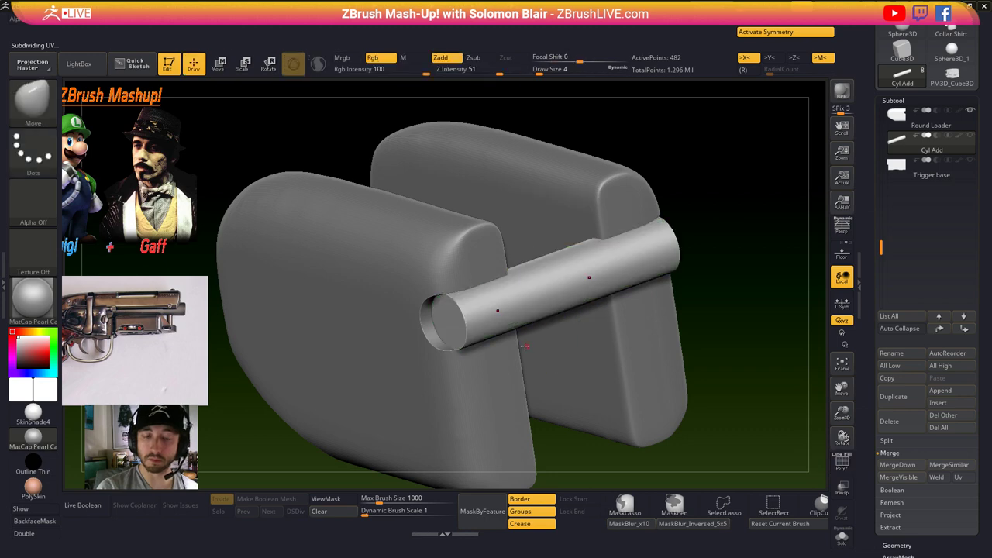
# - Switch to the ZModeler brush for editing the end cap of Cyl Add
pyautogui.moveTo(587, 276)
pyautogui.keyDown('ctrl'); pyautogui.mouseDown(button='right')
pyautogui.moveTo(567, 274)
pyautogui.moveTo(544, 294)
pyautogui.mouseUp(button='right'); pyautogui.keyUp('ctrl')
pyautogui.keyDown('ctrl'); pyautogui.moveTo(544, 294); pyautogui.dragTo(545, 354, button='right'); pyautogui.keyUp('ctrl')
pyautogui.keyDown('ctrl'); pyautogui.moveTo(441, 320); pyautogui.dragTo(460, 332, button='right'); pyautogui.keyUp('ctrl')
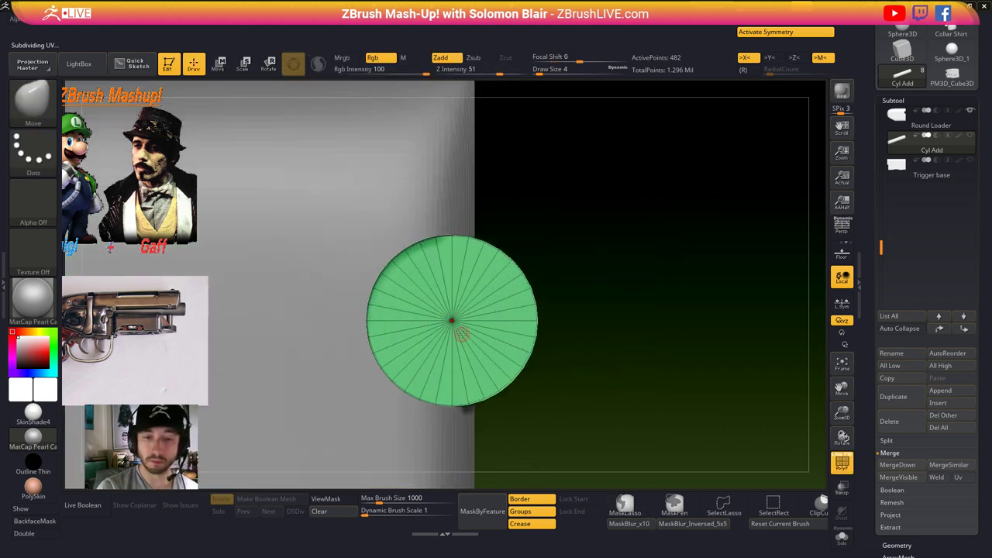
pyautogui.press('b')
pyautogui.press('z')
pyautogui.press('m')
pyautogui.moveTo(558, 267); pyautogui.dragTo(493, 288, button='right')
# - Try insetting the end caps of Cyl Add with ZModeler's Inset on Polygroup All, and undo it
pyautogui.press('space')
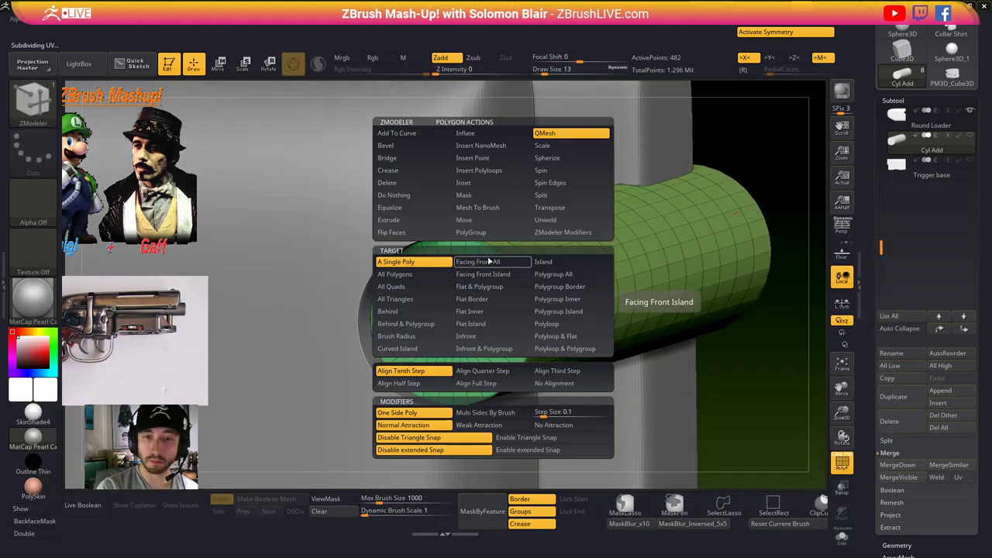
pyautogui.click(475, 186)
pyautogui.click(574, 277)
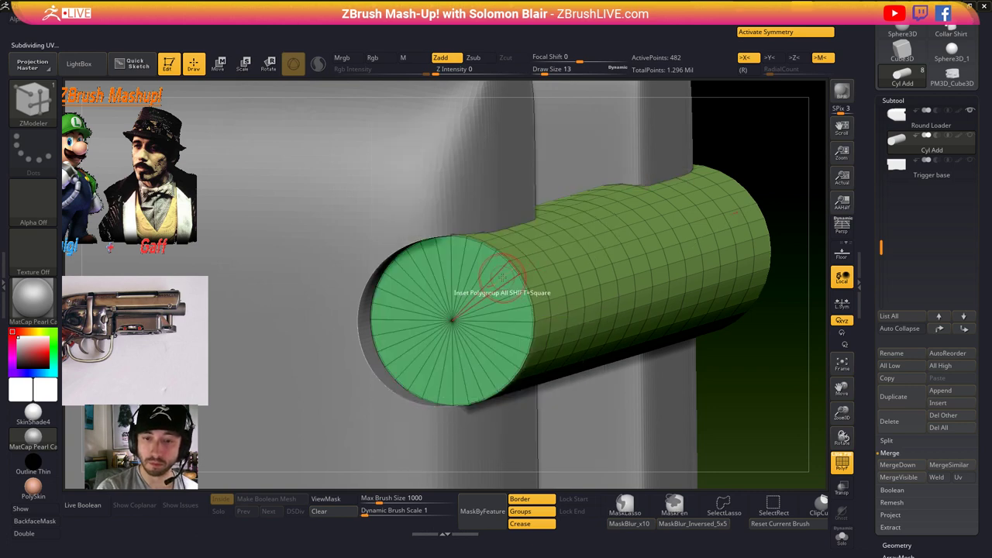
pyautogui.moveTo(465, 293); pyautogui.dragTo(495, 287)
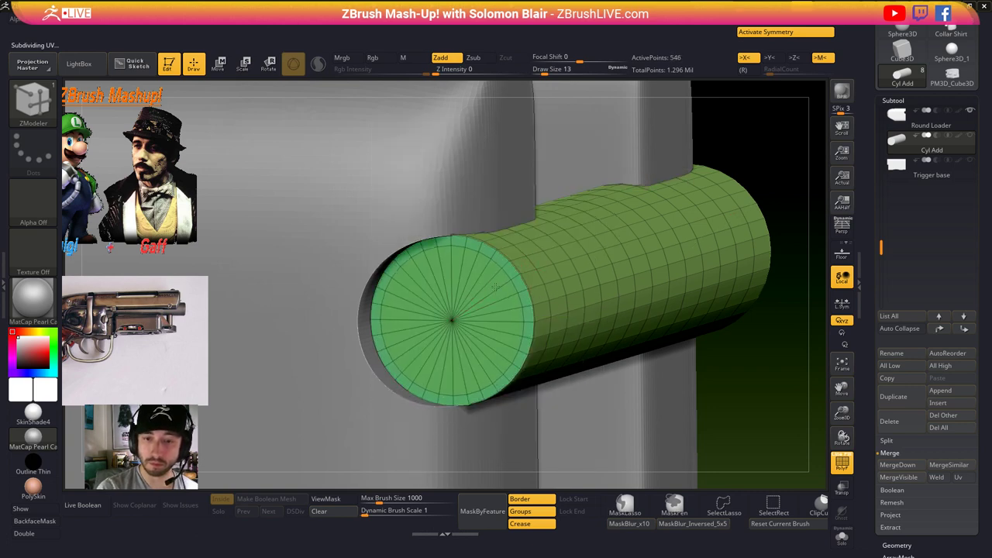
pyautogui.press('ctrl')
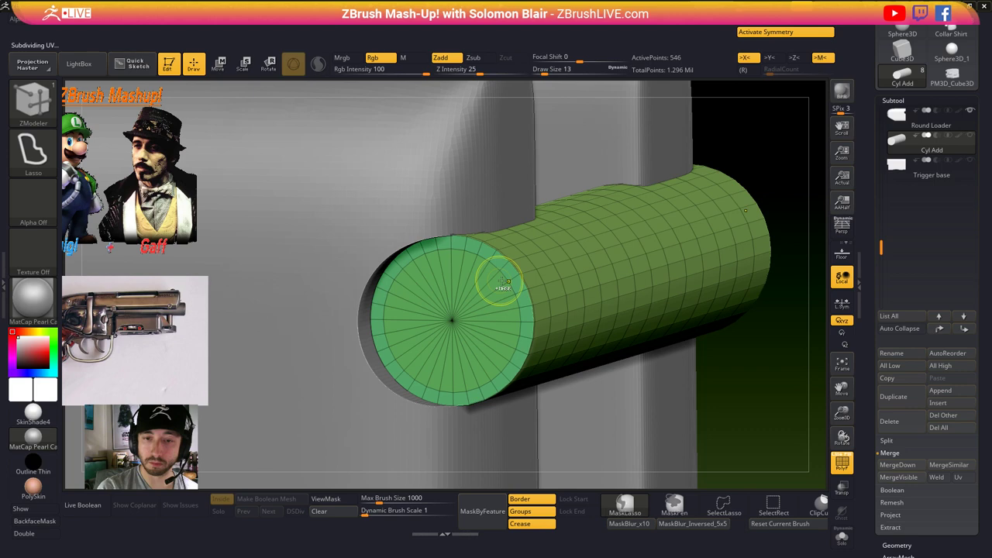
pyautogui.hotkey('ctrl', 'z')
# - Extrude the end caps of Cyl Add slightly outward and inset them with Polygroup All to form a narrow rim
pyautogui.moveTo(485, 307)
pyautogui.mouseDown()
pyautogui.moveTo(438, 341)
pyautogui.moveTo(452, 331)
pyautogui.mouseUp()
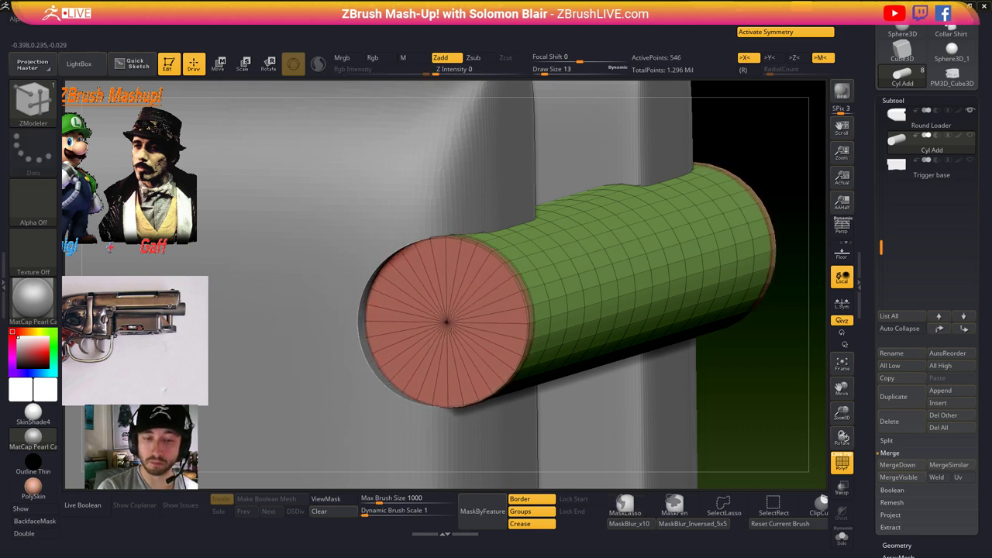
pyautogui.press('space')
pyautogui.click(473, 186)
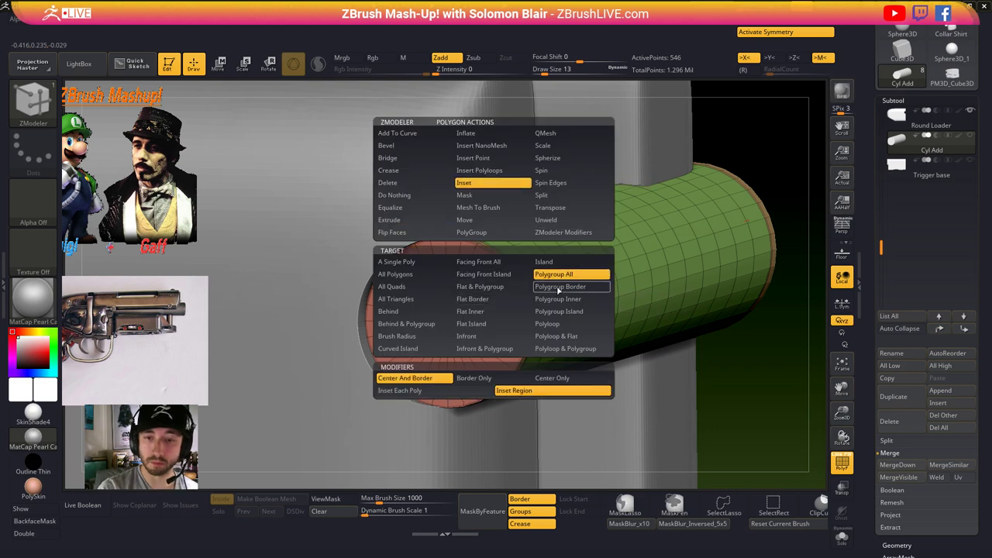
pyautogui.click(500, 297)
# - Extrude the inset centre of the Cyl Add end caps inward to recess it behind the rim
pyautogui.press('space')
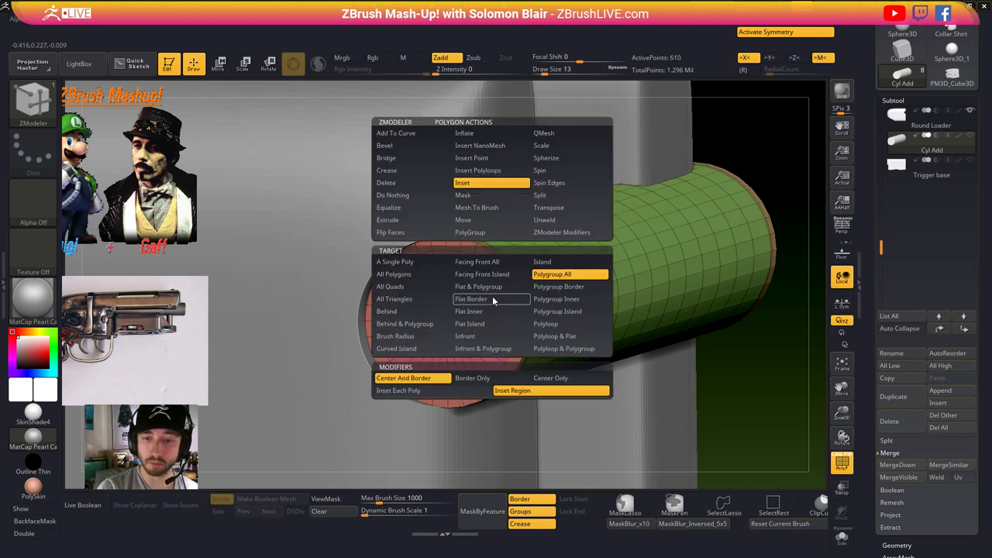
pyautogui.click(390, 217)
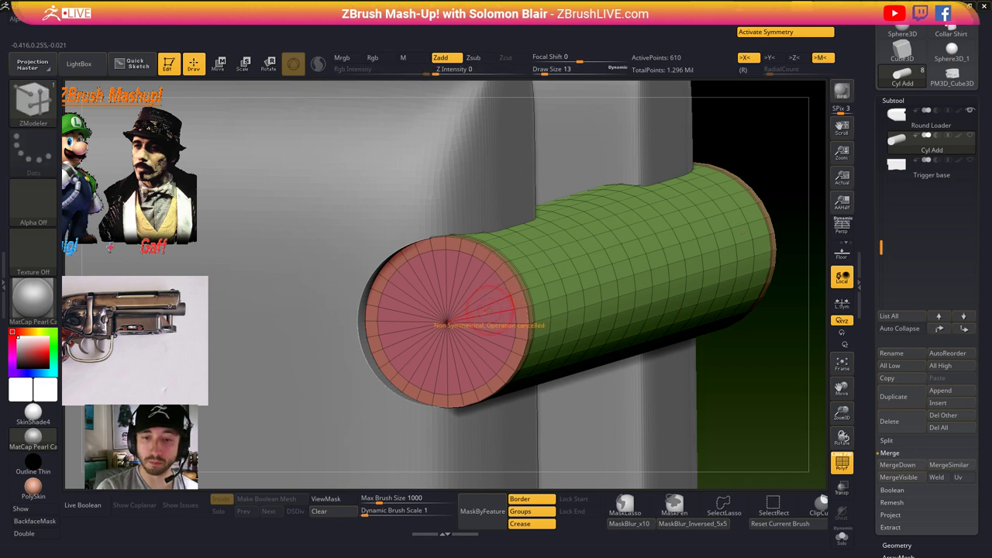
pyautogui.moveTo(494, 312); pyautogui.dragTo(552, 295)
pyautogui.press('ctrl')
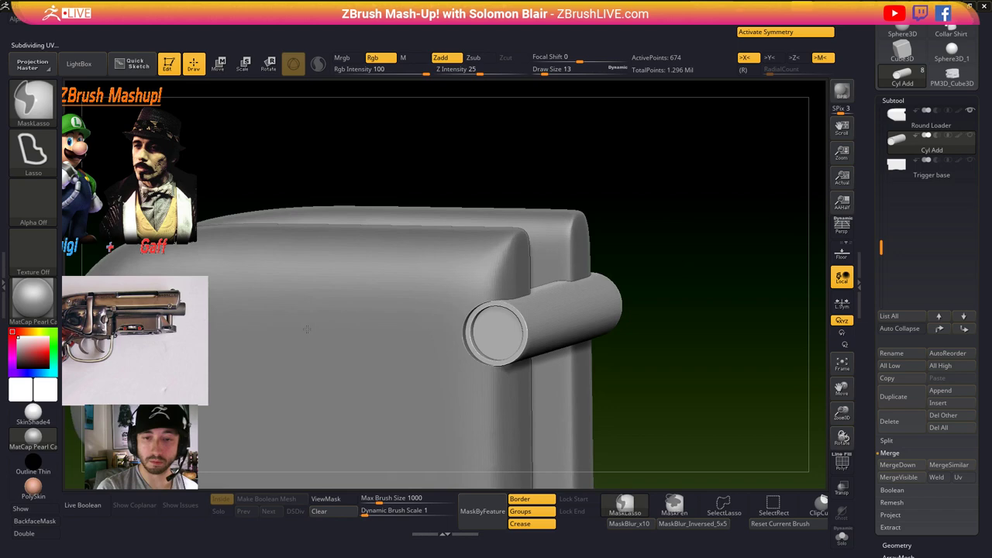
# - Choose the Flat Head screw from the IMM Ind. Parts insert brush for the recessed cap
pyautogui.moveTo(307, 329)
pyautogui.keyDown('shift'); pyautogui.mouseDown(button='right')
pyautogui.moveTo(536, 359)
pyautogui.moveTo(605, 388)
pyautogui.moveTo(587, 368)
pyautogui.mouseUp(button='right'); pyautogui.keyUp('shift')
pyautogui.press('b')
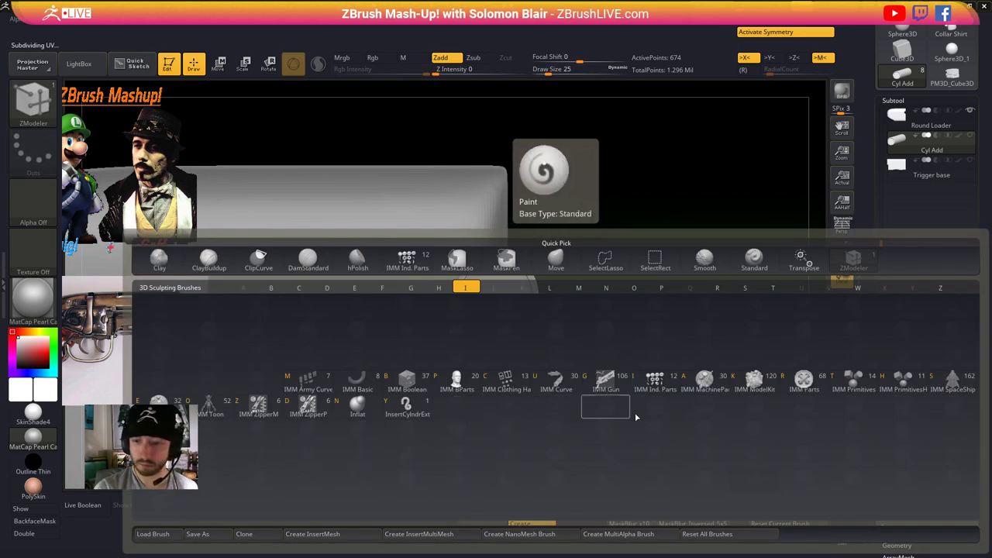
pyautogui.click(655, 379)
pyautogui.press('m')
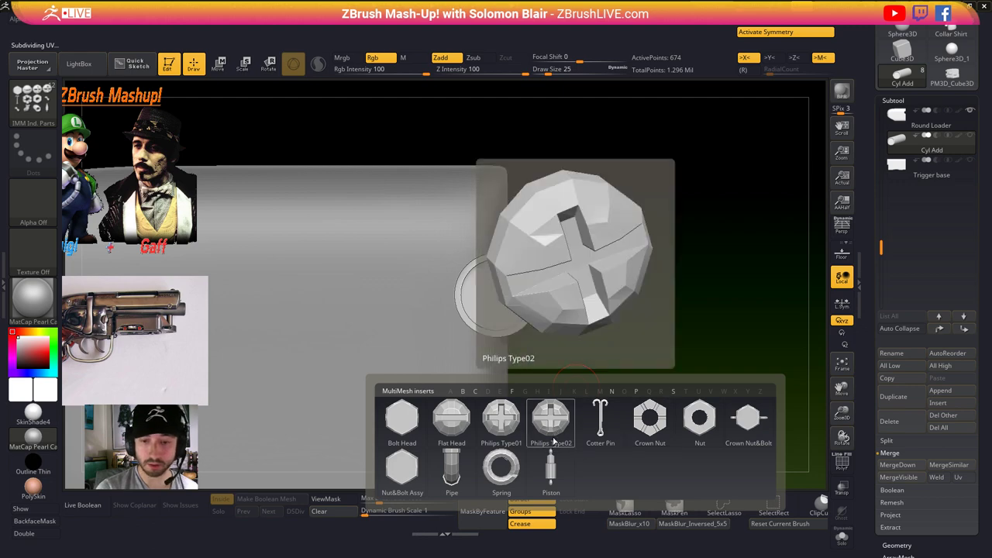
pyautogui.click(452, 419)
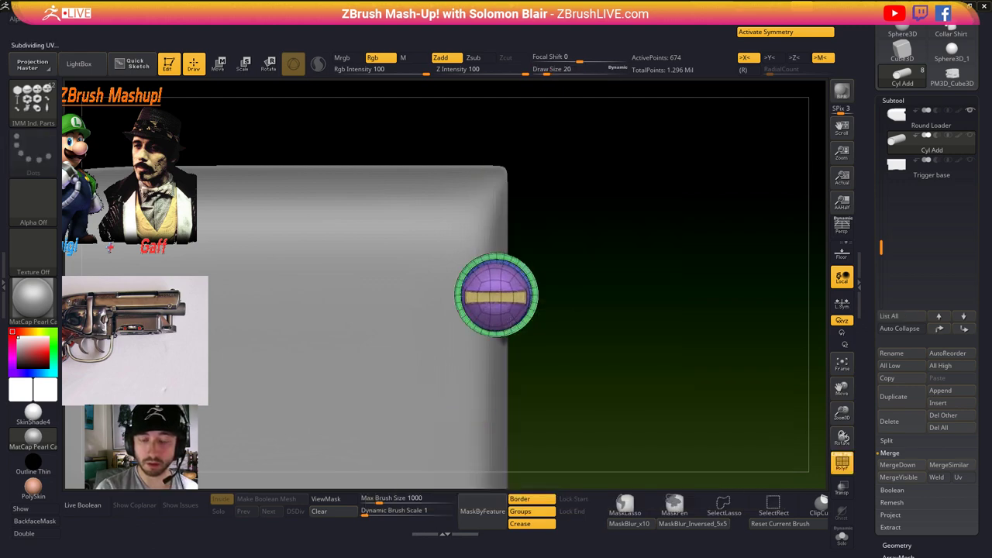
# - Undo the first Flat Head screw inserted on the recessed end cap
pyautogui.keyDown('ctrl'); pyautogui.moveTo(618, 335); pyautogui.dragTo(619, 388, button='right'); pyautogui.keyUp('ctrl')
pyautogui.hotkey('ctrl', 'z')
pyautogui.hotkey('shift', 'f')
pyautogui.hotkey('shift', 'f')
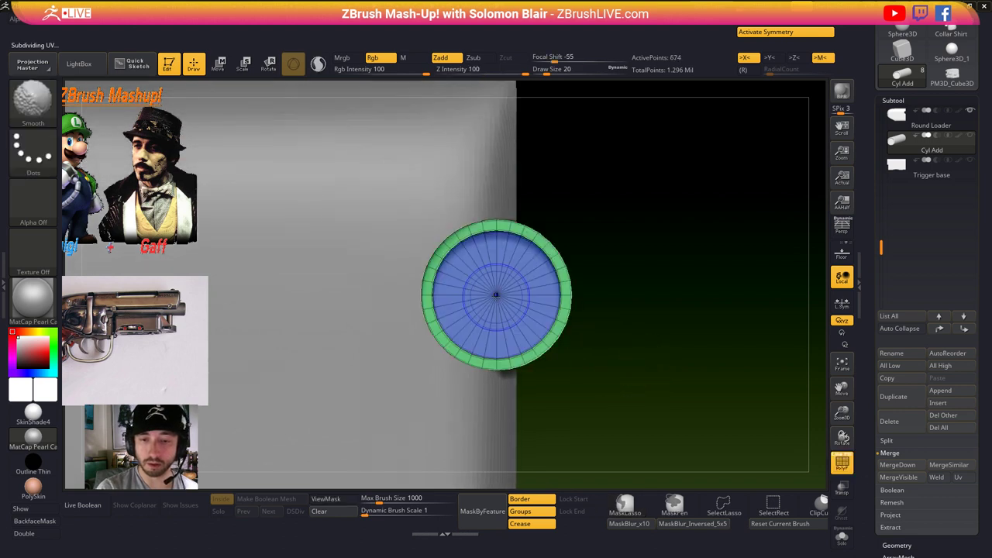
# - Insert a Flat Head screw filling the recessed end cap of Cyl Add and move it slightly outward along Z
pyautogui.press('shift')
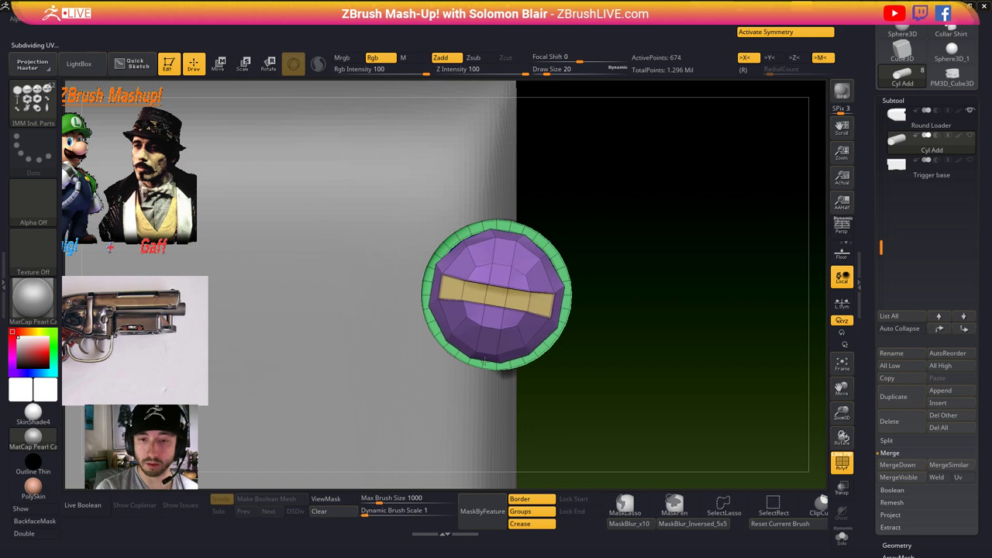
pyautogui.moveTo(484, 360); pyautogui.dragTo(485, 363)
pyautogui.moveTo(463, 366); pyautogui.dragTo(380, 384, button='right')
pyautogui.press('w')
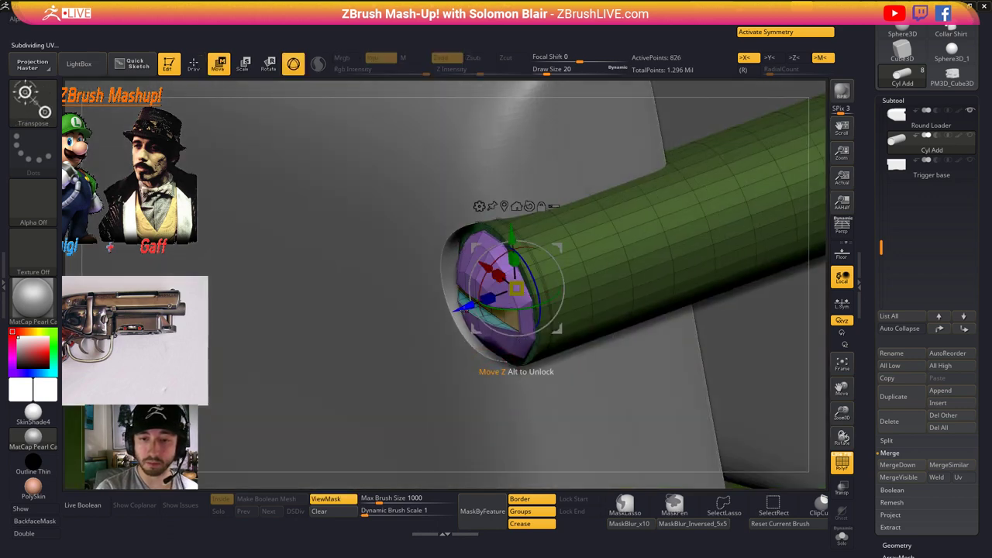
pyautogui.moveTo(466, 308); pyautogui.dragTo(452, 313)
pyautogui.keyDown('shift'); pyautogui.moveTo(453, 313); pyautogui.dragTo(602, 300, button='right'); pyautogui.keyUp('shift')
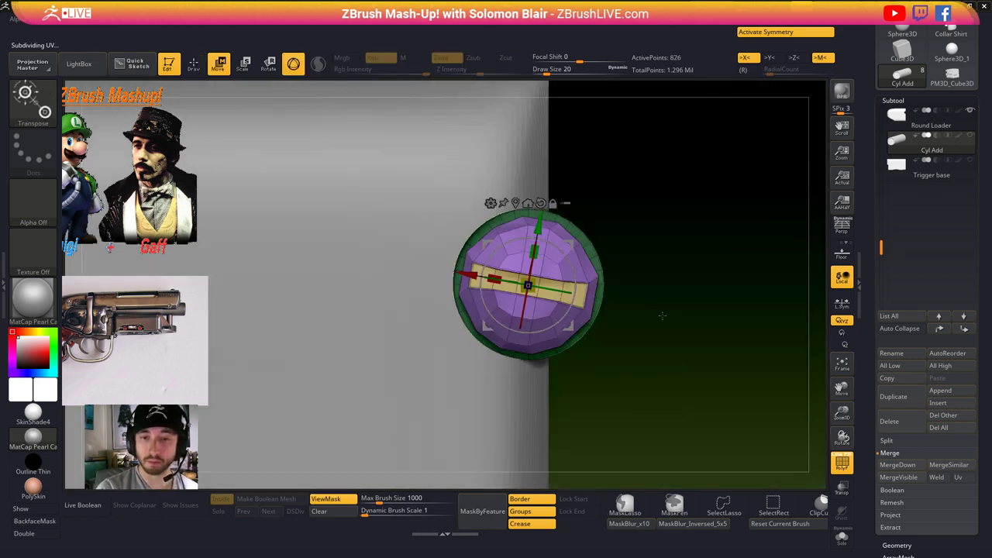
# - Clear the mask on Cyl Add and turn off its polyframe display
pyautogui.press('q')
pyautogui.keyDown('ctrl'); pyautogui.moveTo(663, 315); pyautogui.dragTo(444, 320, button='right'); pyautogui.keyUp('ctrl')
pyautogui.keyDown('ctrl'); pyautogui.moveTo(632, 380); pyautogui.dragTo(643, 379); pyautogui.keyUp('ctrl')
pyautogui.hotkey('shift', 'f')
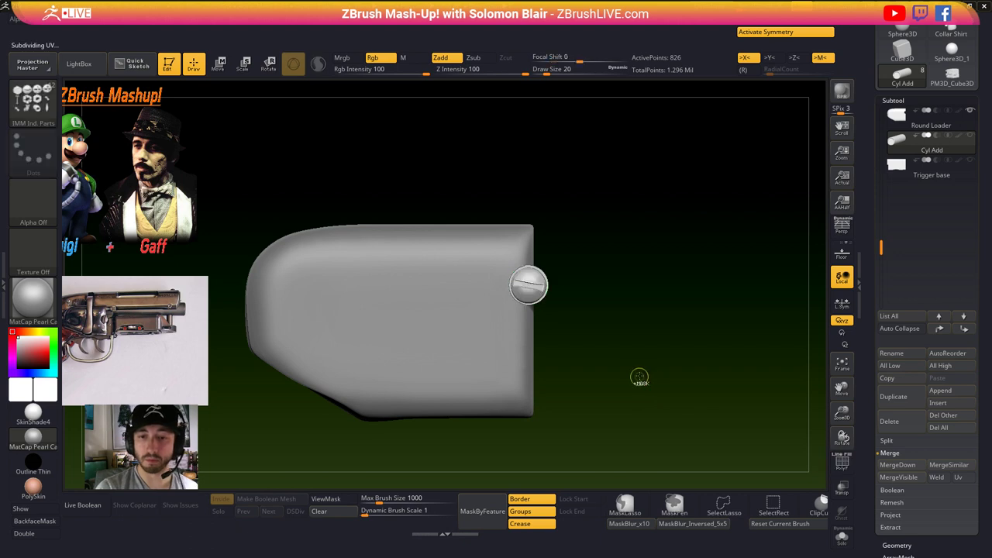
pyautogui.keyDown('ctrl'); pyautogui.keyDown('shift'); pyautogui.click(532, 427); pyautogui.keyUp('shift'); pyautogui.keyUp('ctrl')
pyautogui.keyDown('ctrl'); pyautogui.keyDown('shift'); pyautogui.click(649, 367); pyautogui.keyUp('shift'); pyautogui.keyUp('ctrl')
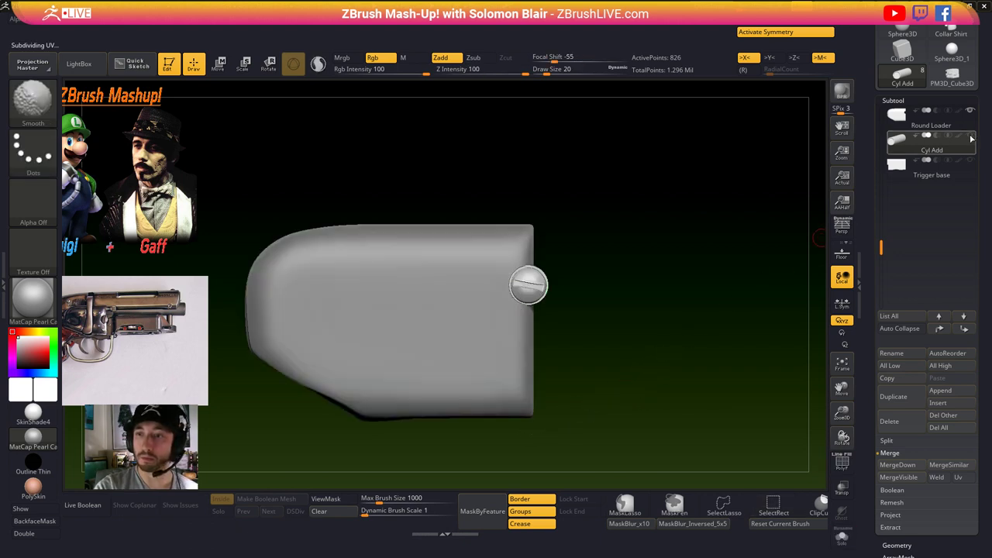
# - Show all of the pistol's hidden subtools around Cyl Add
pyautogui.keyDown('shift'); pyautogui.click(972, 138); pyautogui.keyUp('shift')
pyautogui.moveTo(656, 456)
pyautogui.keyDown('ctrl'); pyautogui.mouseDown(button='right')
pyautogui.moveTo(538, 421)
pyautogui.moveTo(543, 398)
pyautogui.moveTo(594, 387)
pyautogui.moveTo(581, 403)
pyautogui.moveTo(605, 429)
pyautogui.moveTo(596, 409)
pyautogui.moveTo(576, 412)
pyautogui.moveTo(556, 386)
pyautogui.moveTo(547, 413)
pyautogui.mouseUp(button='right'); pyautogui.keyUp('ctrl')
pyautogui.press('s')
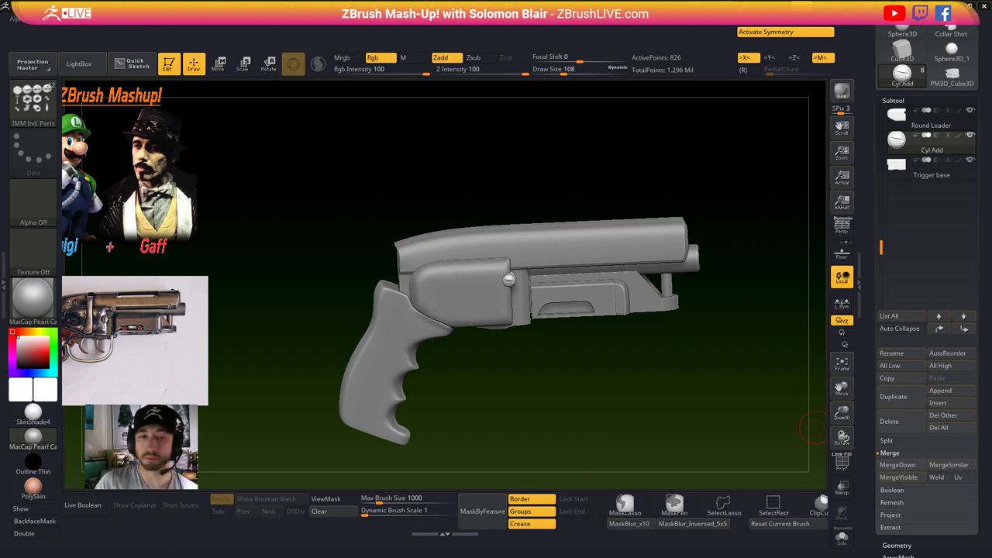
# - Make the Slide Top subtool active and switch to the Move brush
pyautogui.moveTo(568, 387); pyautogui.dragTo(508, 392, button='right')
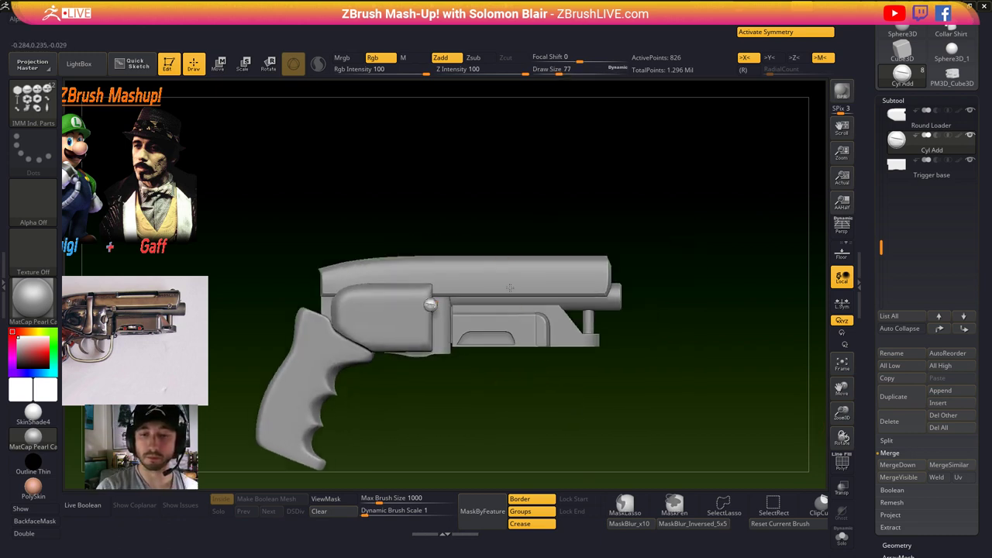
pyautogui.moveTo(510, 288); pyautogui.dragTo(522, 312, button='right')
pyautogui.keyDown('alt'); pyautogui.click(500, 260); pyautogui.keyUp('alt')
pyautogui.moveTo(497, 265)
pyautogui.keyDown('ctrl'); pyautogui.mouseDown(button='right')
pyautogui.moveTo(569, 410)
pyautogui.moveTo(505, 403)
pyautogui.moveTo(523, 398)
pyautogui.moveTo(586, 421)
pyautogui.mouseUp(button='right'); pyautogui.keyUp('ctrl')
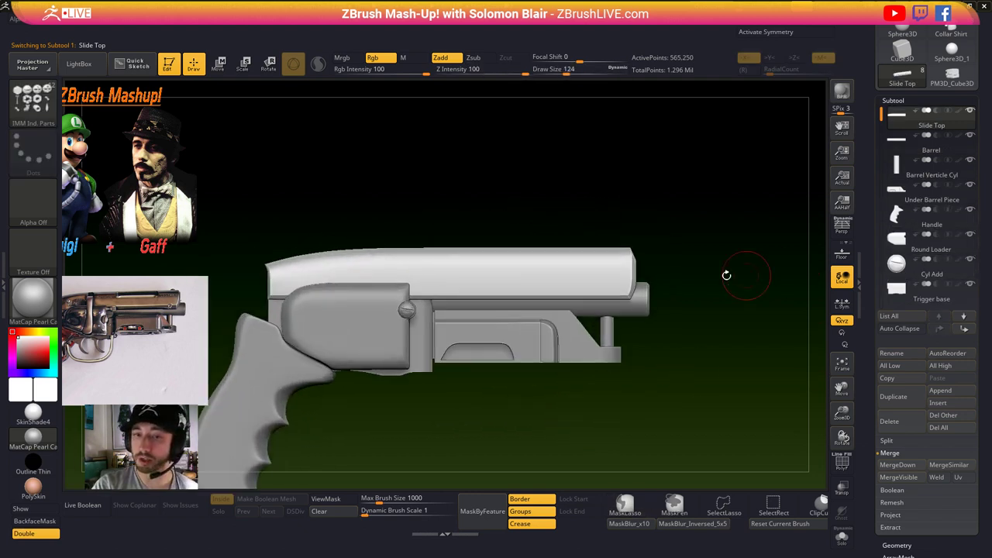
pyautogui.press('b')
pyautogui.press('m')
pyautogui.press('v')
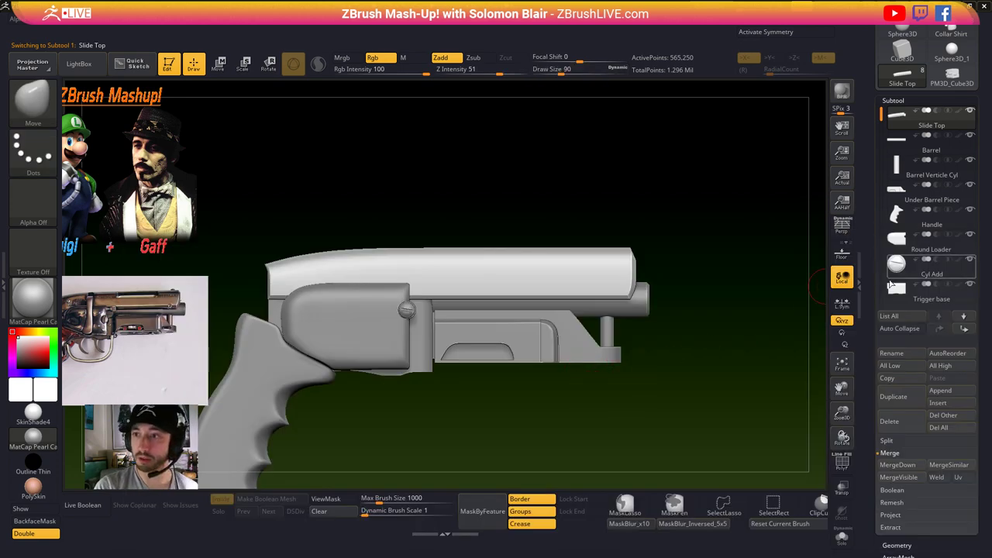
# - Insert a Cylinder3D subtool below Slide Top and move it sideways clear of the pistol, with polyframe turned on
pyautogui.click(944, 404)
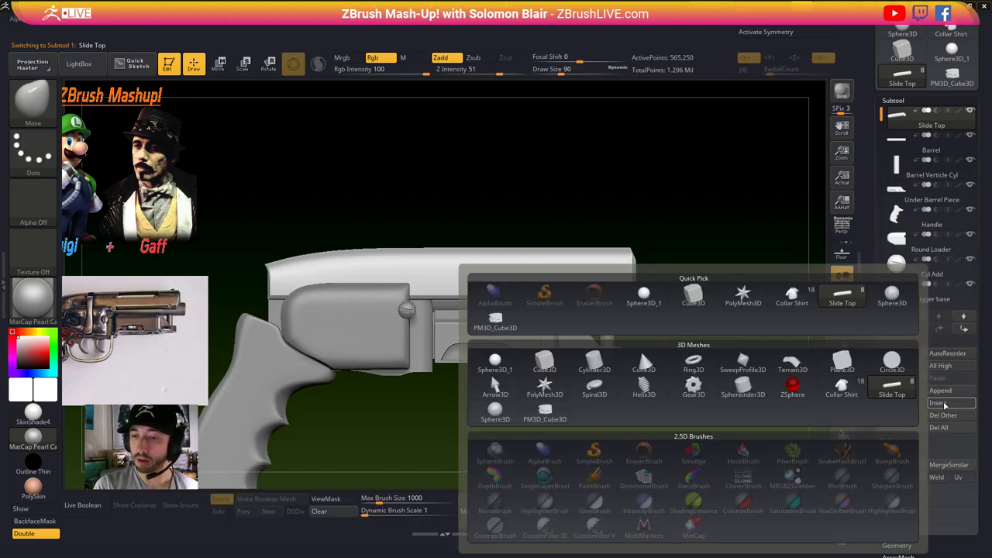
pyautogui.click(596, 365)
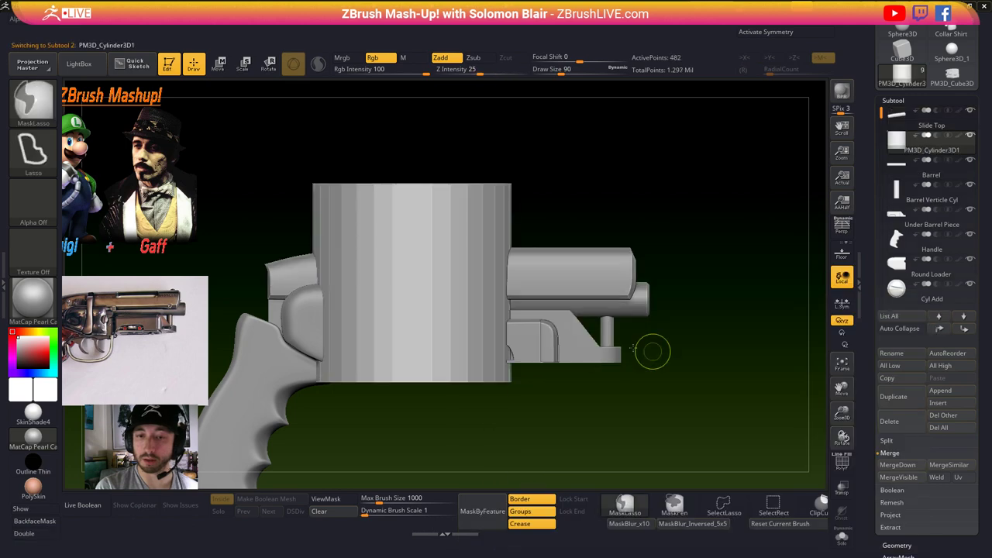
pyautogui.keyDown('ctrl'); pyautogui.moveTo(654, 350); pyautogui.dragTo(577, 345, button='right'); pyautogui.keyUp('ctrl')
pyautogui.moveTo(578, 345); pyautogui.dragTo(543, 403, button='right')
pyautogui.press('w')
pyautogui.moveTo(458, 325); pyautogui.dragTo(458, 414)
pyautogui.keyDown('ctrl'); pyautogui.moveTo(482, 403); pyautogui.dragTo(627, 383, button='right'); pyautogui.keyUp('ctrl')
pyautogui.hotkey('shift', 'f')
# - Enlarge the pistol reference image below the character pictures and collapse the tool tray to widen the canvas
pyautogui.press('z')
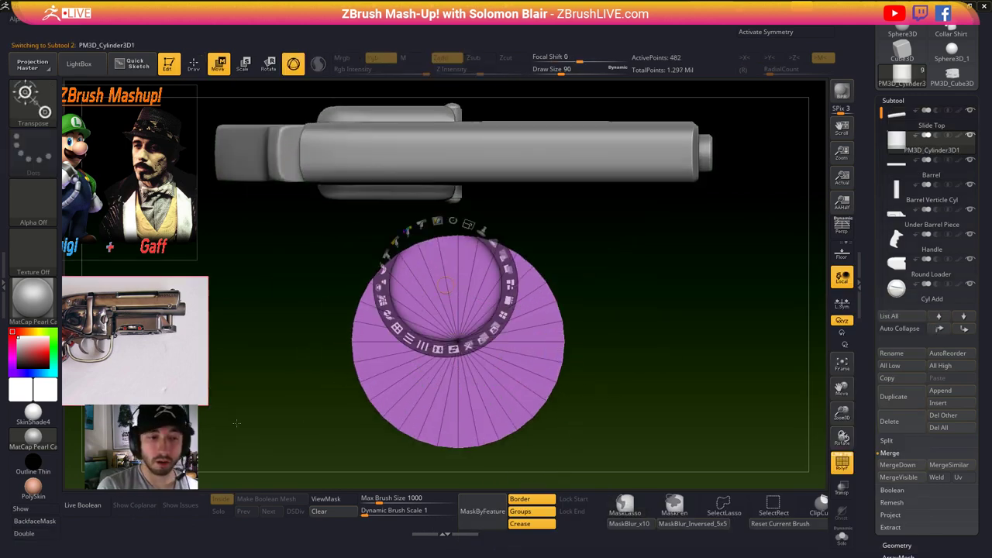
pyautogui.moveTo(160, 385); pyautogui.dragTo(298, 389)
pyautogui.press('z')
pyautogui.click(857, 273)
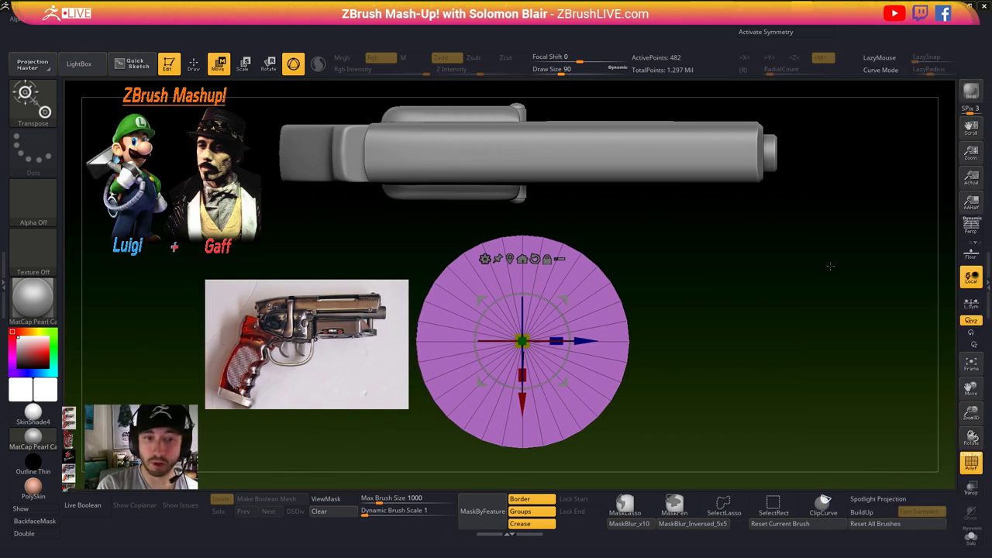
pyautogui.moveTo(831, 266); pyautogui.dragTo(775, 279, button='right')
pyautogui.press('z')
pyautogui.moveTo(313, 346); pyautogui.dragTo(302, 348)
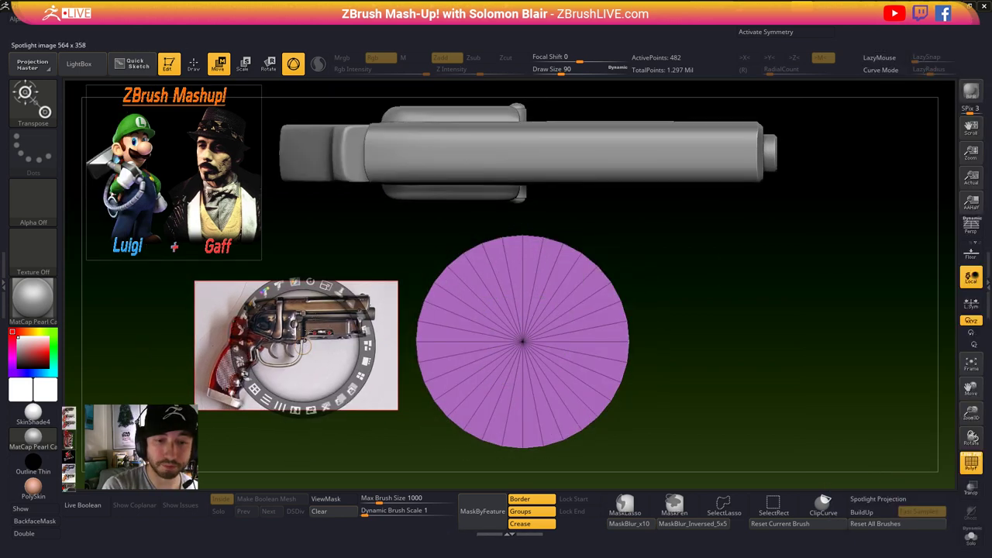
pyautogui.moveTo(326, 286); pyautogui.dragTo(359, 311)
pyautogui.moveTo(330, 307); pyautogui.dragTo(305, 314)
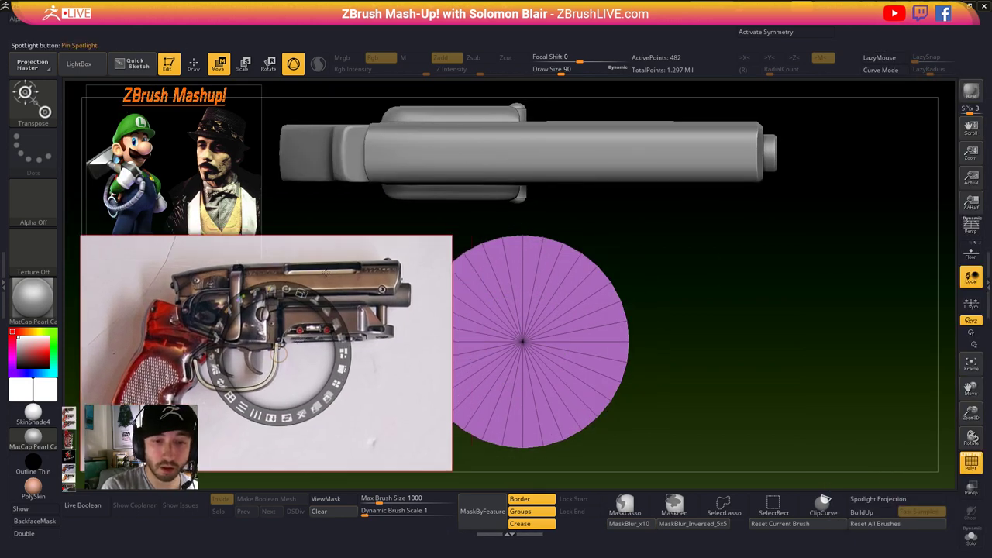
pyautogui.hotkey('shift', 'z')
# - Stretch the cylinder lengthwise into a capsule with the Extender deformer, keeping its rounded ends, and bring the reference images back
pyautogui.keyDown('ctrl'); pyautogui.moveTo(403, 272); pyautogui.dragTo(365, 264, button='right'); pyautogui.keyUp('ctrl')
pyautogui.click(485, 260)
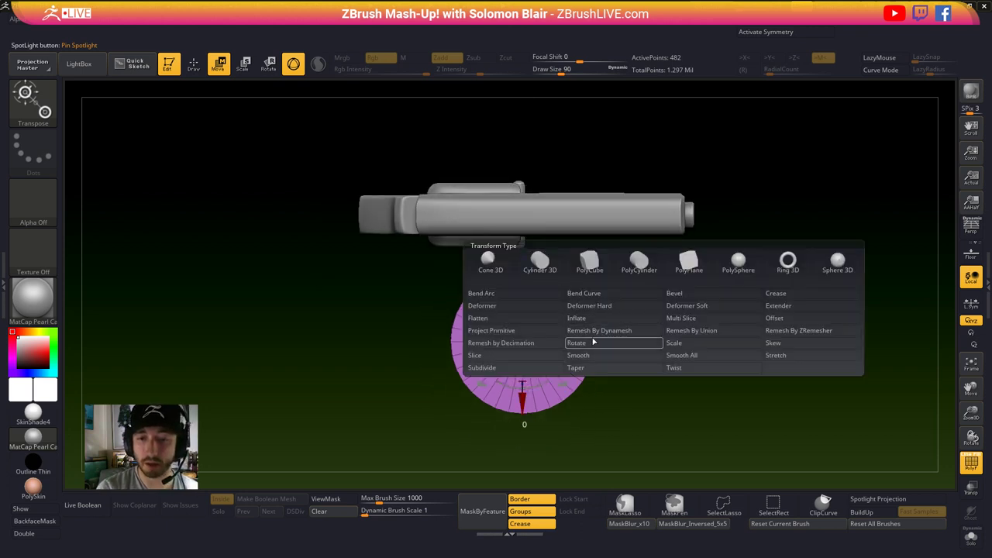
pyautogui.click(779, 306)
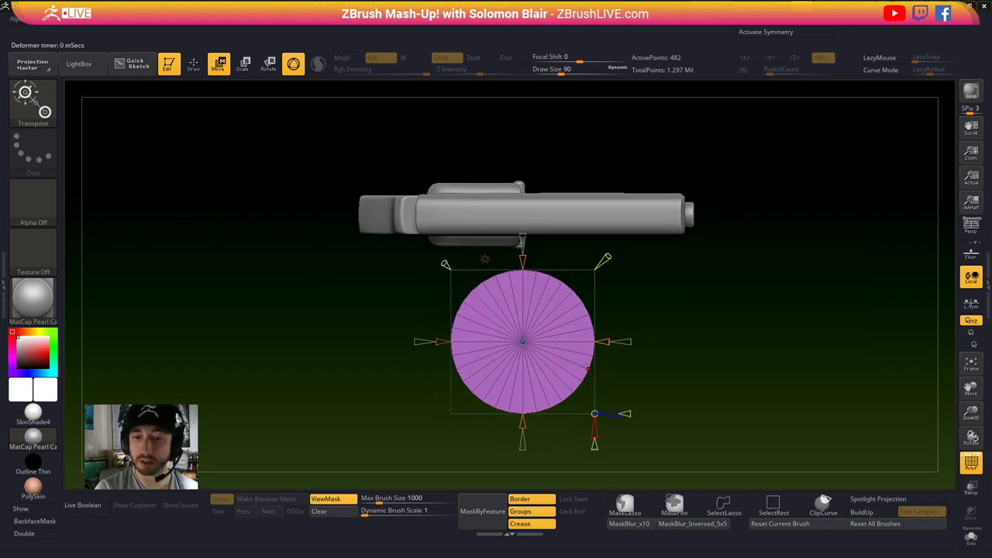
pyautogui.moveTo(606, 341); pyautogui.dragTo(714, 349)
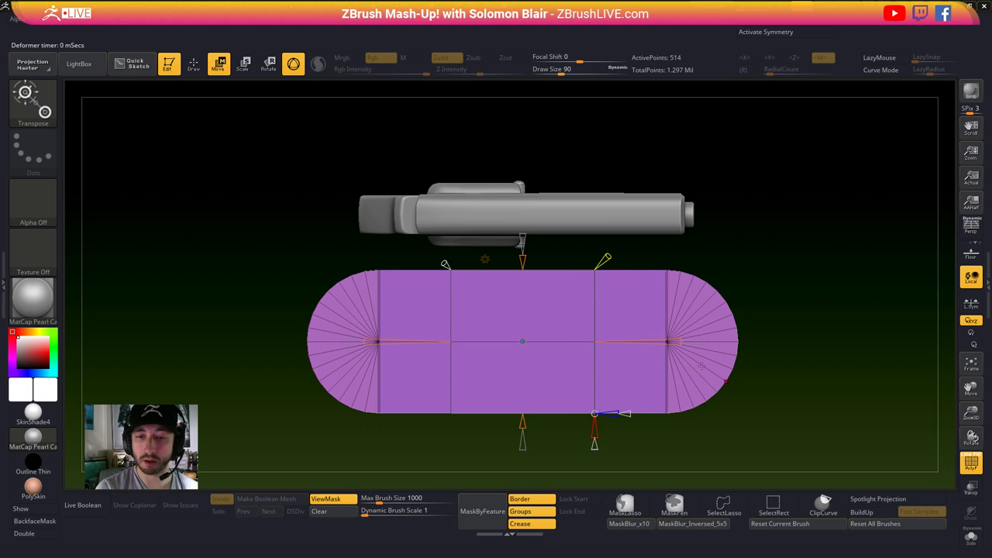
pyautogui.hotkey('shift', 'z')
pyautogui.press('z')
pyautogui.keyDown('alt'); pyautogui.moveTo(765, 366); pyautogui.dragTo(810, 375, button='right'); pyautogui.keyUp('alt')
pyautogui.keyDown('alt'); pyautogui.moveTo(810, 375); pyautogui.dragTo(821, 400, button='right'); pyautogui.keyUp('alt')
pyautogui.click(565, 270)
pyautogui.press('q')
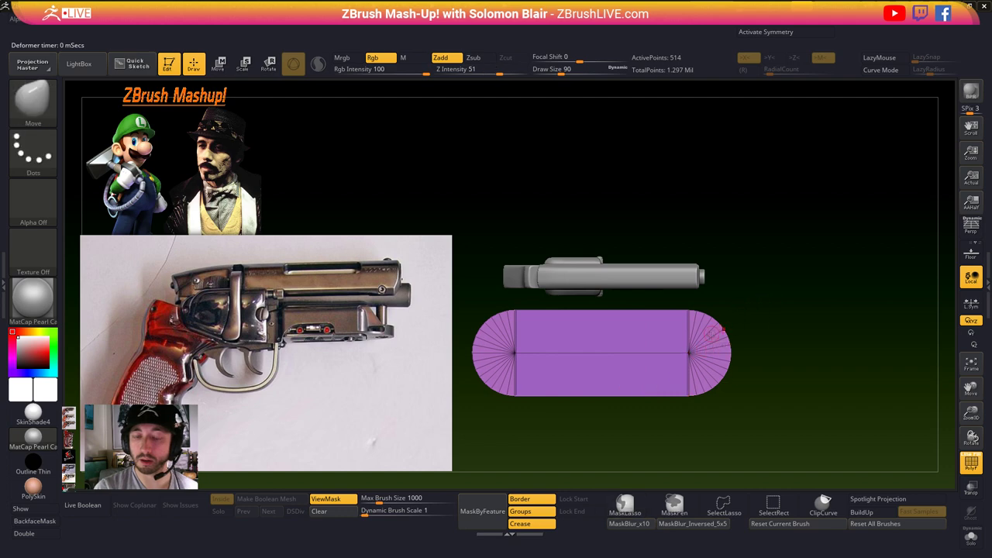
# - Lengthen the capsule further with a second Extender deformer and accept the result
pyautogui.press('w')
pyautogui.click(565, 270)
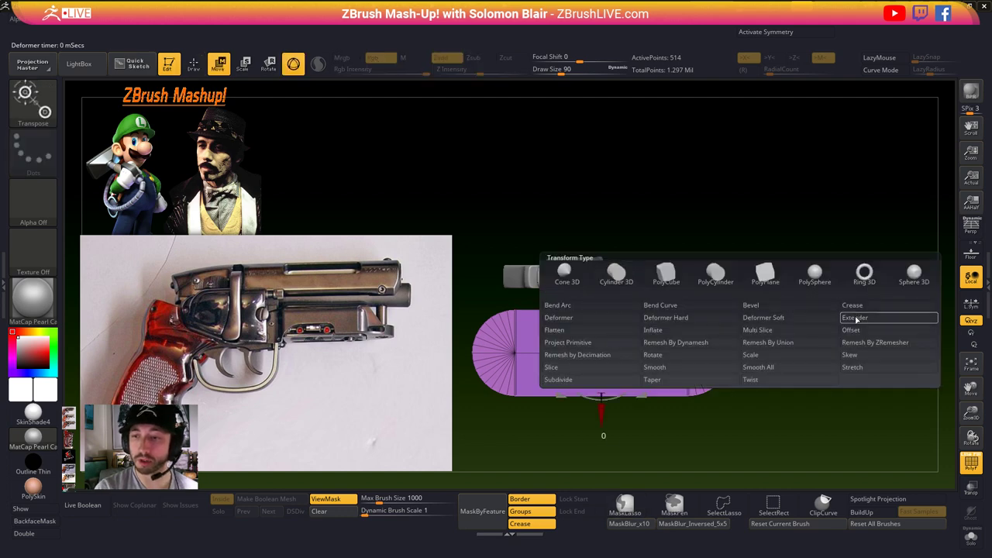
pyautogui.click(855, 318)
pyautogui.moveTo(753, 353); pyautogui.dragTo(783, 356)
pyautogui.press('q')
pyautogui.keyDown('ctrl'); pyautogui.moveTo(713, 386); pyautogui.dragTo(622, 231, button='right'); pyautogui.keyUp('ctrl')
pyautogui.keyDown('ctrl'); pyautogui.moveTo(622, 231); pyautogui.dragTo(581, 341, button='right'); pyautogui.keyUp('ctrl')
pyautogui.press('w')
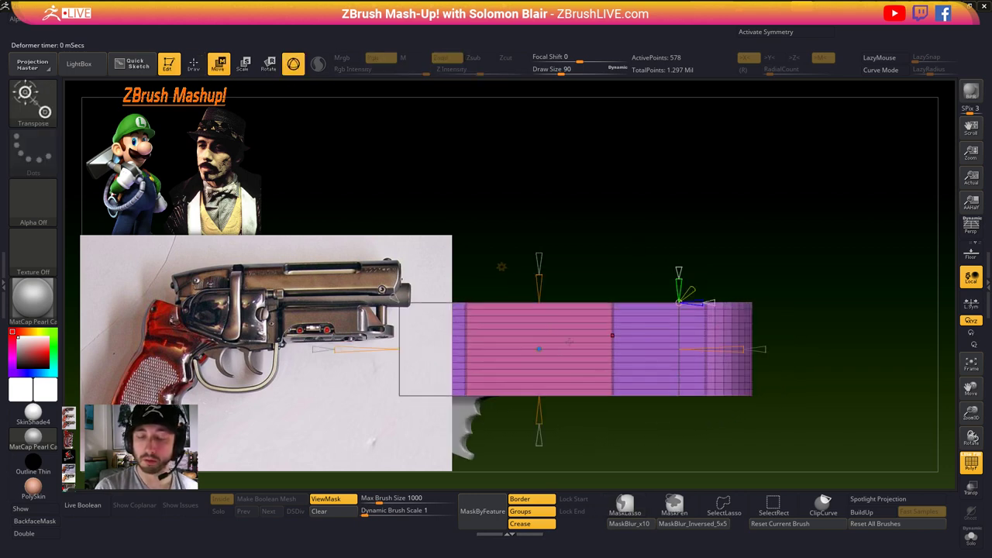
pyautogui.press('q')
pyautogui.press('w')
pyautogui.click(538, 274)
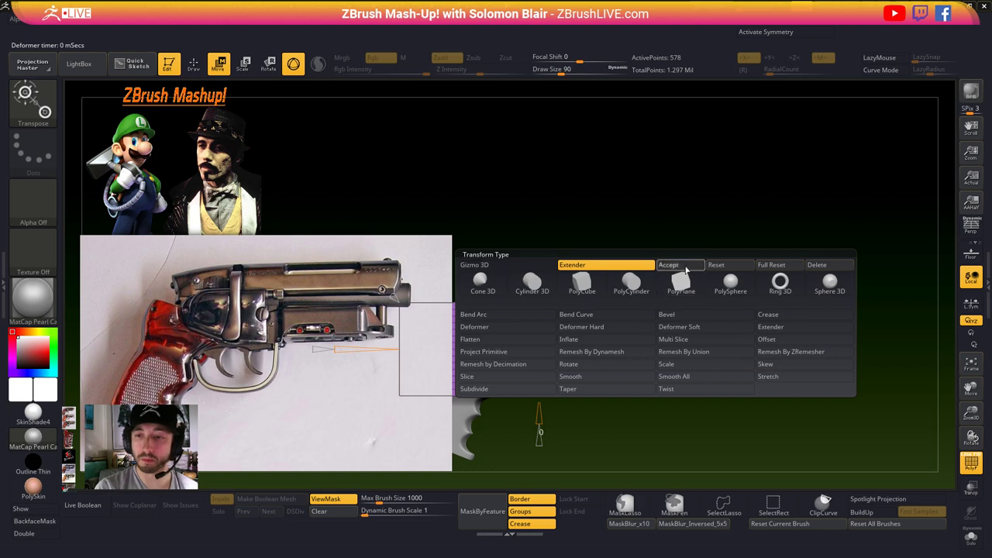
pyautogui.click(686, 268)
# - Move the pistol reference image off the capsule and delete the lower horizontal edge loops around the capsule's side wall
pyautogui.press('z')
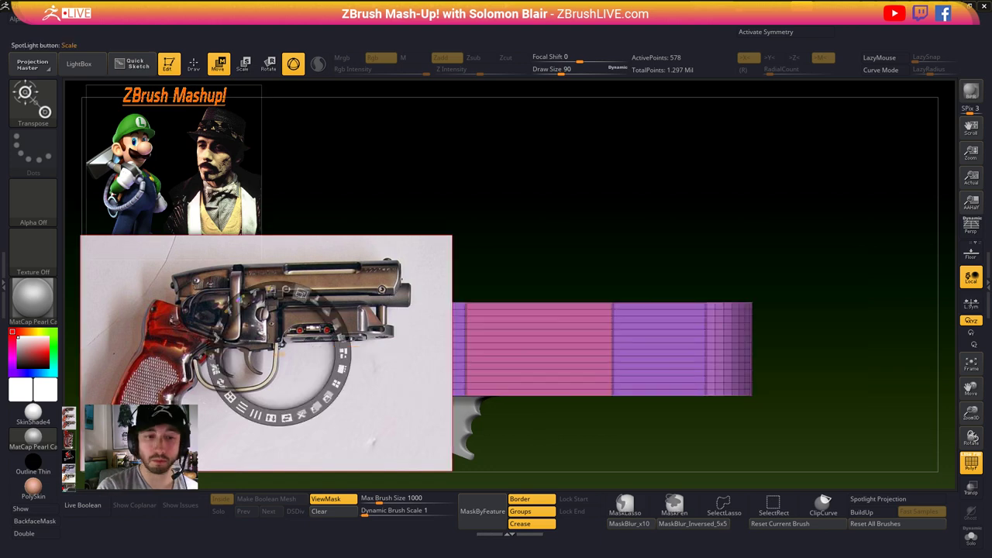
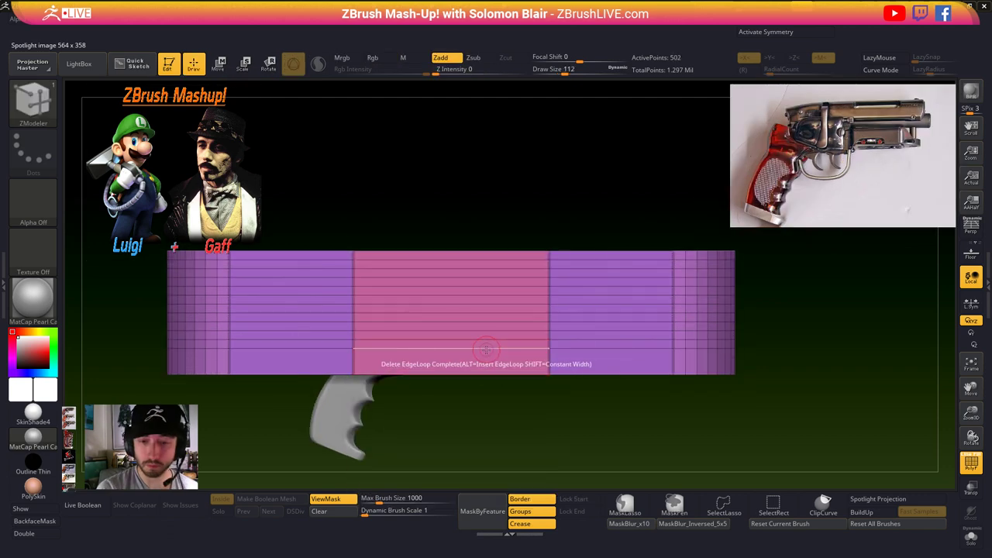
pyautogui.keyDown('alt'); pyautogui.click(498, 345); pyautogui.keyUp('alt')
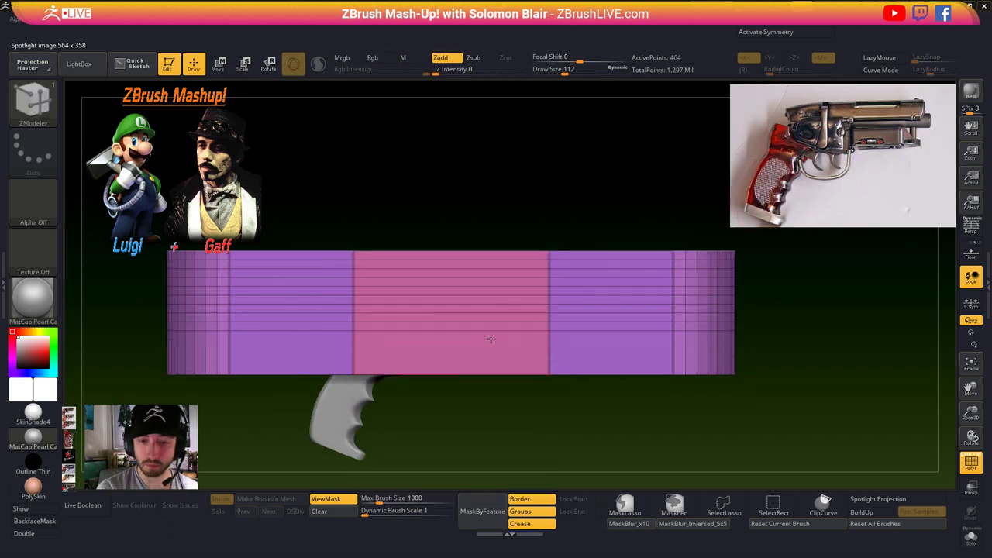
pyautogui.keyDown('alt'); pyautogui.click(498, 337); pyautogui.keyUp('alt')
# - Bevel the edge loop between the capsule's side wall and its bottom face with ZModeler
pyautogui.moveTo(449, 359); pyautogui.dragTo(428, 383, button='right')
pyautogui.press('space')
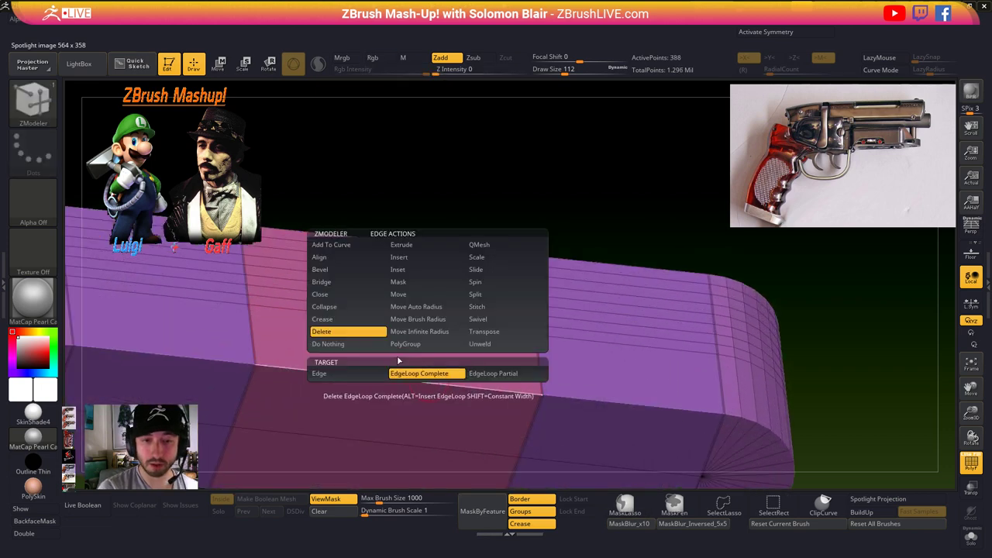
pyautogui.click(335, 276)
pyautogui.moveTo(393, 379); pyautogui.dragTo(398, 362)
# - Combine the whole bevelled capsule into a single polygroup
pyautogui.hotkey('ctrl', 'w')
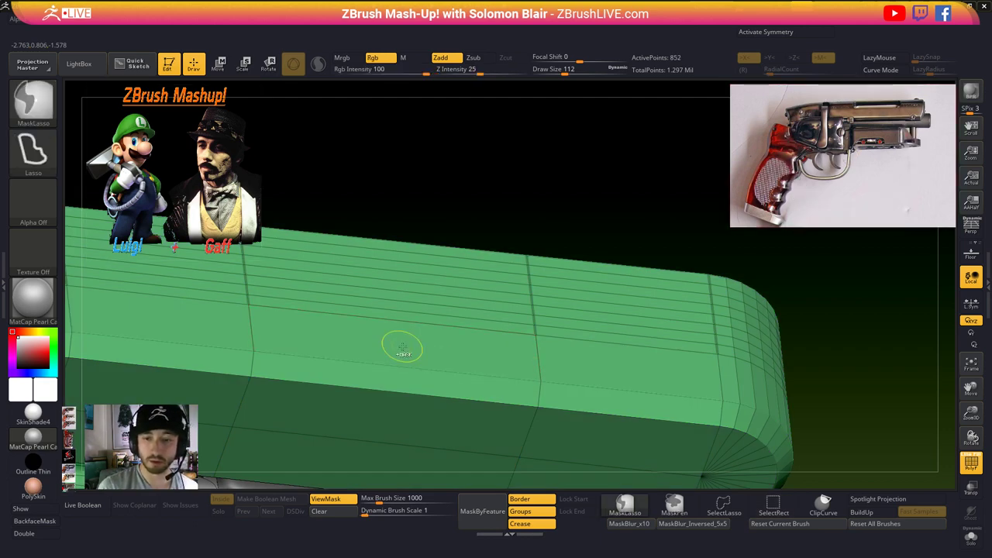
pyautogui.moveTo(840, 350); pyautogui.dragTo(843, 358, button='right')
pyautogui.hotkey('ctrl', 'z')
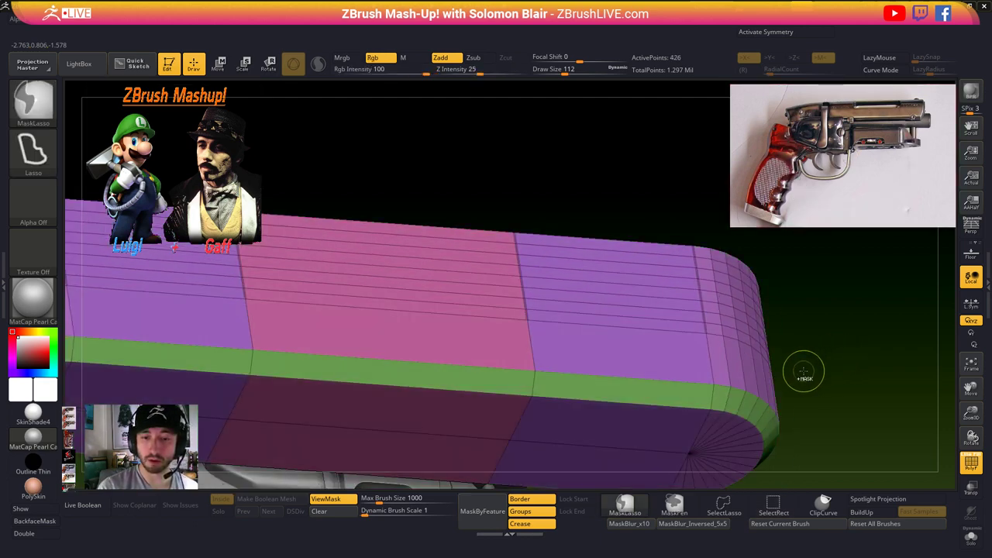
pyautogui.hotkey('ctrl', 'w')
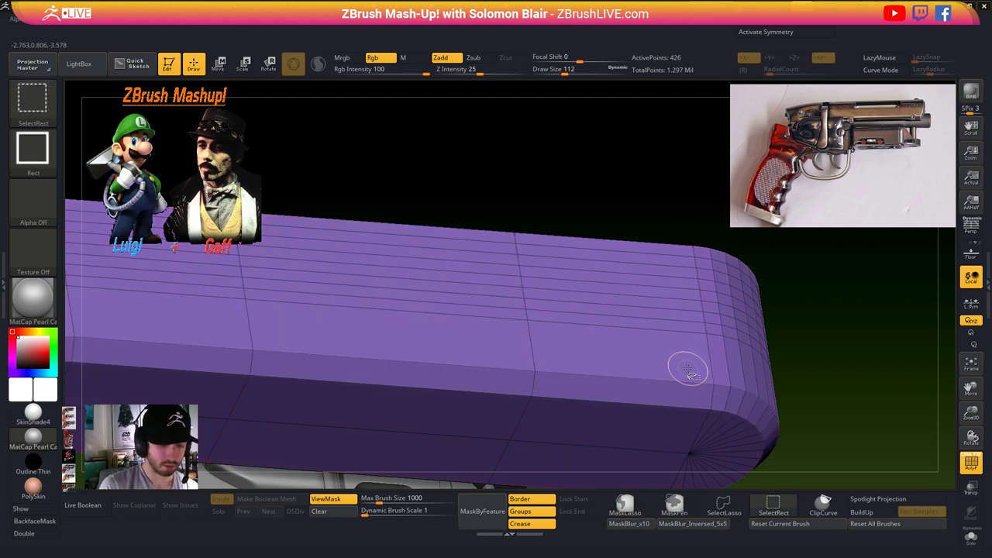
pyautogui.hotkey('ctrl', 'w')
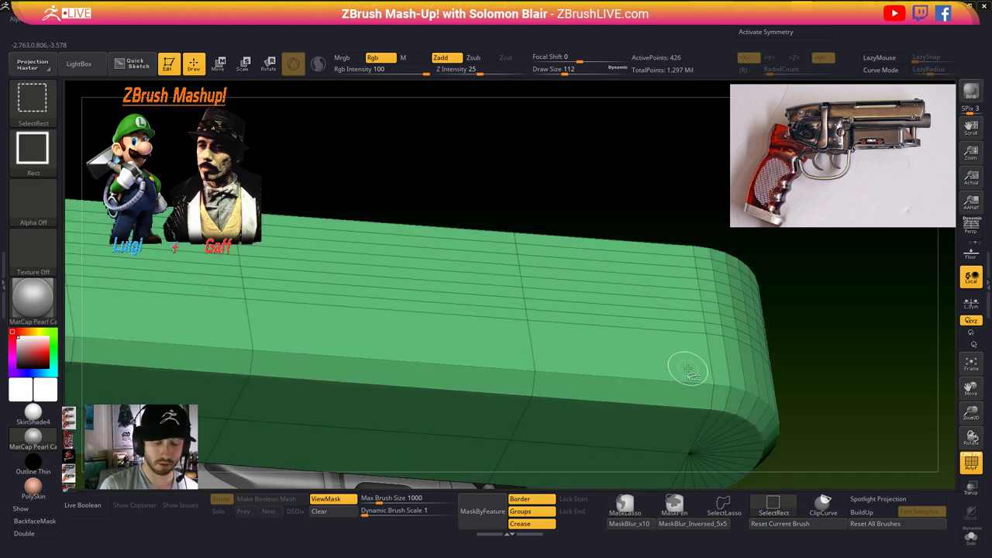
# - Mirror the bevelled capsule to the opposite side of the pistol
pyautogui.press('space')
pyautogui.click(434, 362)
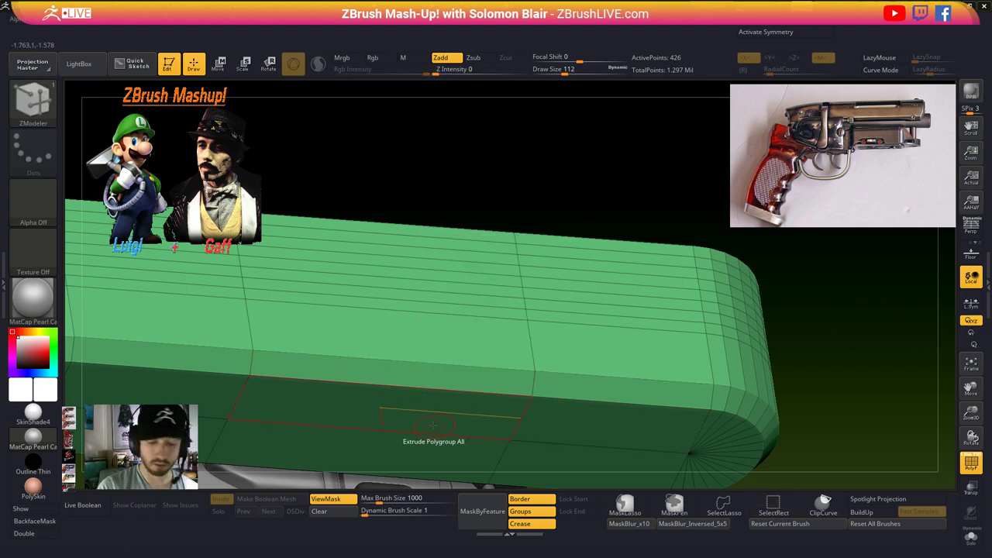
pyautogui.moveTo(385, 403); pyautogui.dragTo(708, 348, button='right')
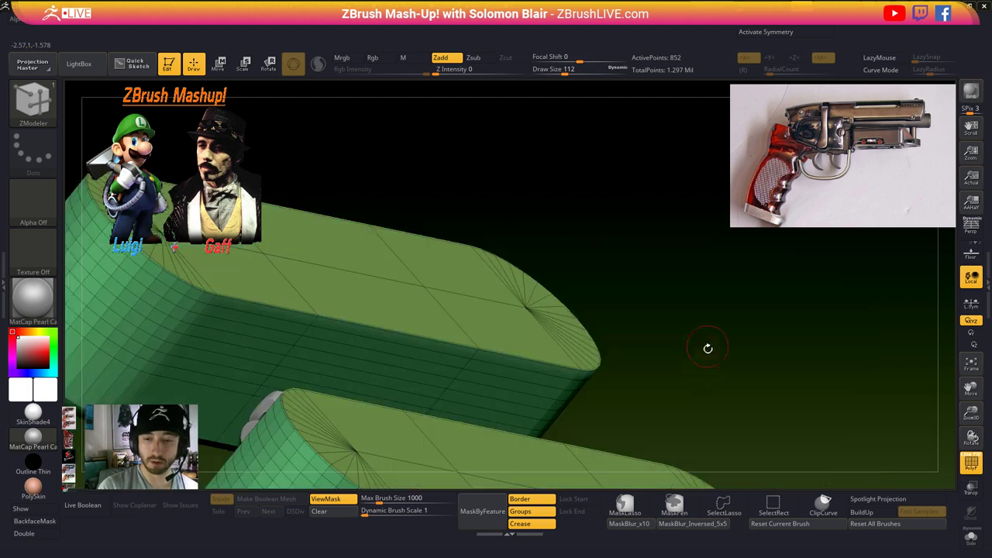
pyautogui.keyDown('ctrl'); pyautogui.moveTo(690, 384); pyautogui.dragTo(543, 326, button='right'); pyautogui.keyUp('ctrl')
# - Set the ZModeler edge action to Crease, turn on dynamic subdivision for the capsules, and turn off the polyframe
pyautogui.press('space')
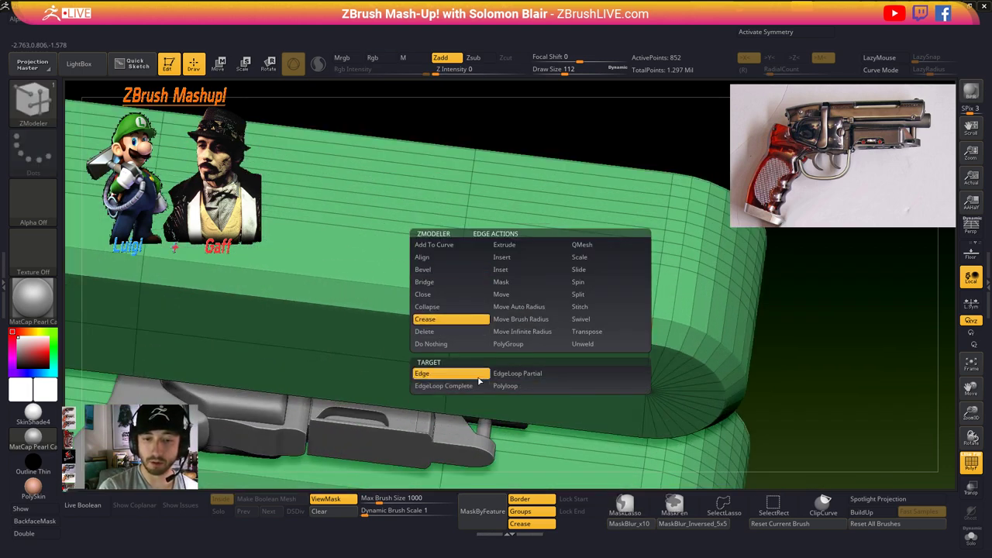
pyautogui.press('d')
pyautogui.keyDown('ctrl'); pyautogui.moveTo(538, 341); pyautogui.dragTo(679, 346, button='right'); pyautogui.keyUp('ctrl')
pyautogui.hotkey('shift', 'f')
# - Activate X symmetry and scale both capsules down to fit the sides of Slide Top
pyautogui.moveTo(667, 379)
pyautogui.mouseDown()
pyautogui.moveTo(638, 377)
pyautogui.moveTo(604, 412)
pyautogui.moveTo(626, 423)
pyautogui.mouseUp()
pyautogui.keyDown('ctrl'); pyautogui.moveTo(627, 423); pyautogui.dragTo(620, 444, button='right'); pyautogui.keyUp('ctrl')
pyautogui.press('w')
pyautogui.moveTo(528, 239); pyautogui.dragTo(311, 485)
pyautogui.hotkey('ctrl', 'z')
pyautogui.press('x')
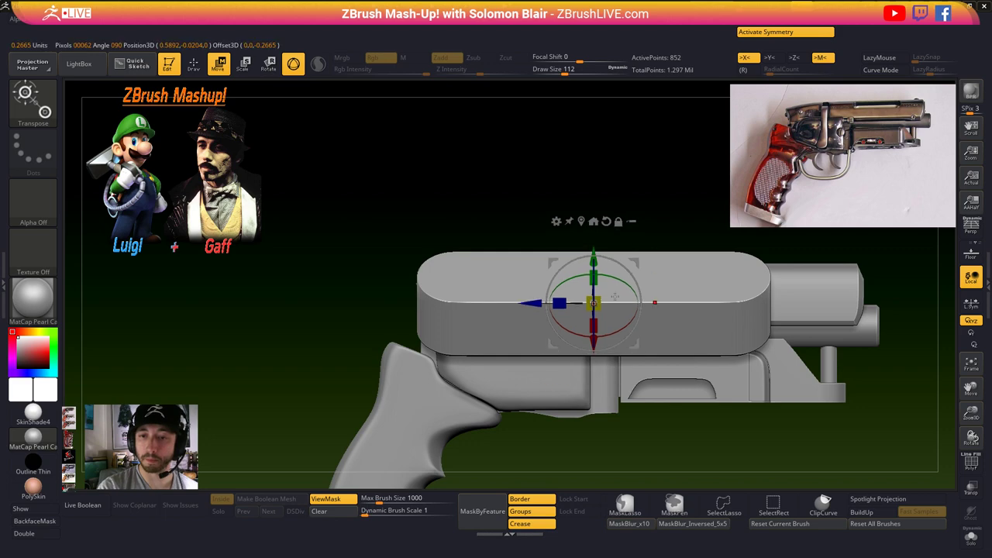
pyautogui.moveTo(594, 303); pyautogui.dragTo(557, 305)
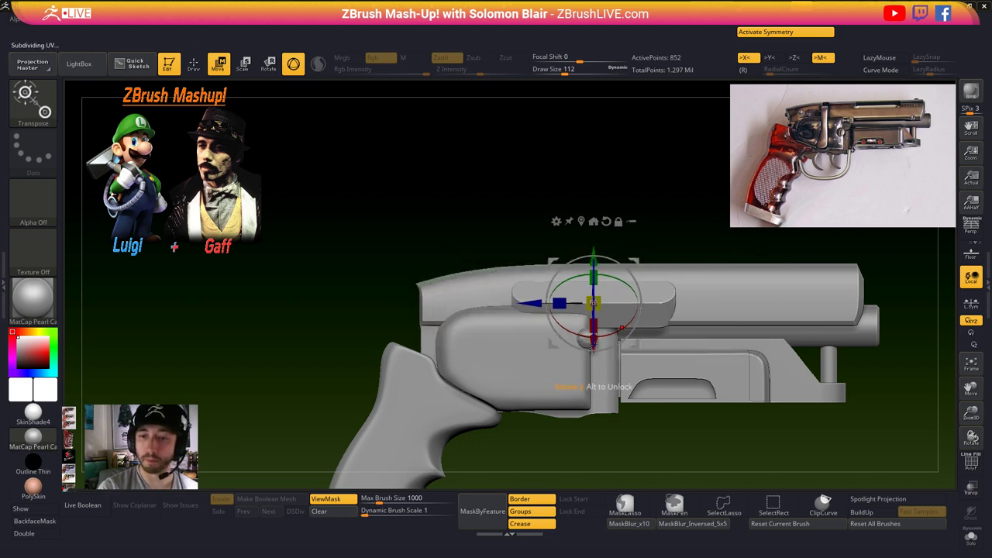
# - Adjust the mirrored capsules' placement so they intersect both sides of Slide Top
pyautogui.moveTo(594, 343); pyautogui.dragTo(594, 308)
pyautogui.moveTo(605, 308); pyautogui.dragTo(721, 344, button='right')
pyautogui.hotkey('ctrl', 'z')
pyautogui.moveTo(699, 348)
pyautogui.moveTo(742, 322); pyautogui.dragTo(746, 283)
# - Enable Live Boolean and set the capsule subtool PM3D_Cylinder3D1 to subtract from Slide Top
pyautogui.click(82, 505)
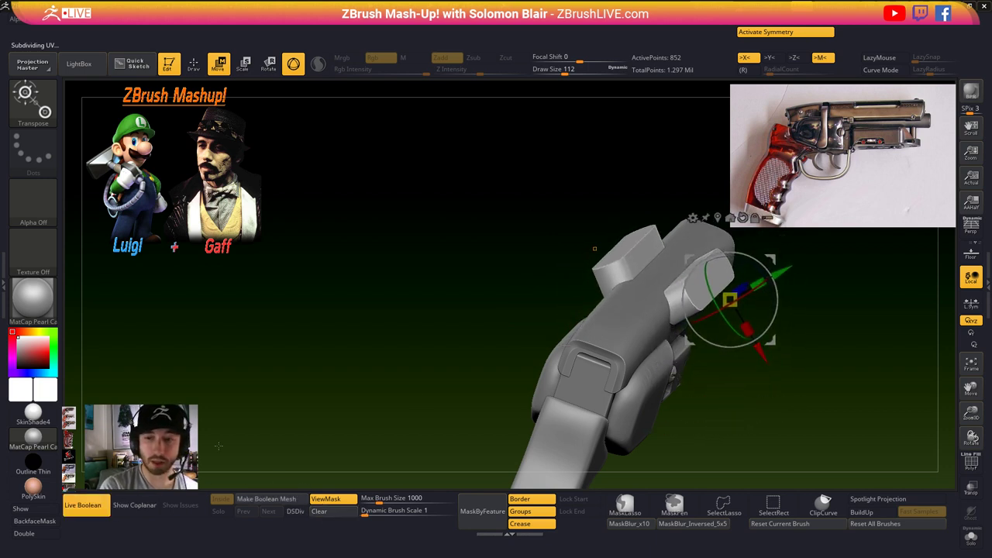
pyautogui.click(987, 284)
pyautogui.doubleClick(988, 286)
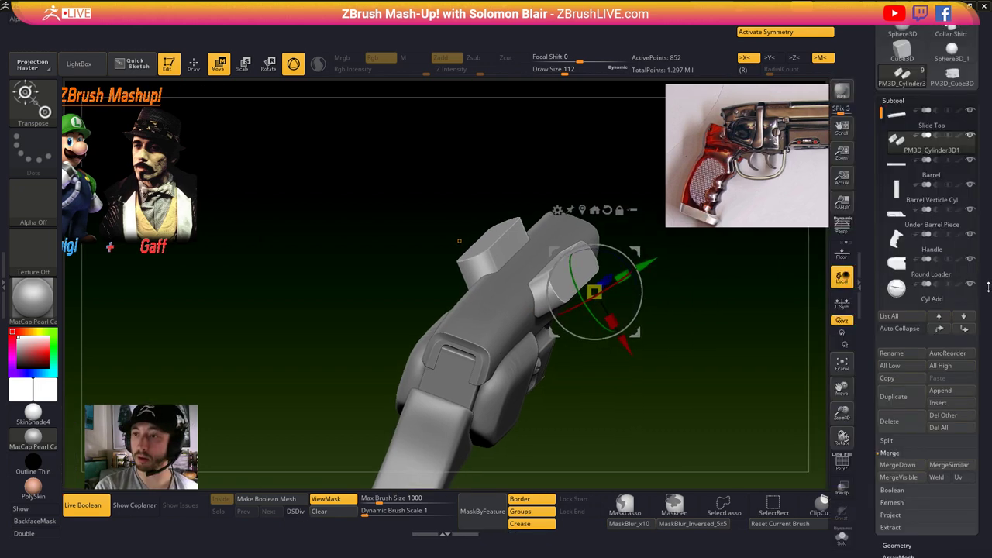
pyautogui.click(935, 135)
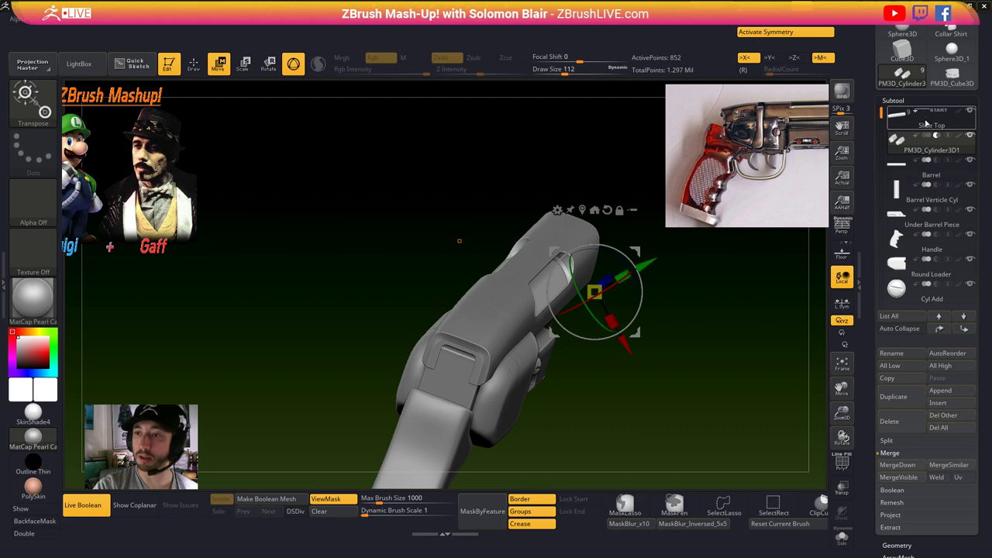
# - Hide every subtool except Slide Top and the capsule subtool, and collapse the side tray to widen the canvas
pyautogui.click(970, 138)
pyautogui.click(971, 112)
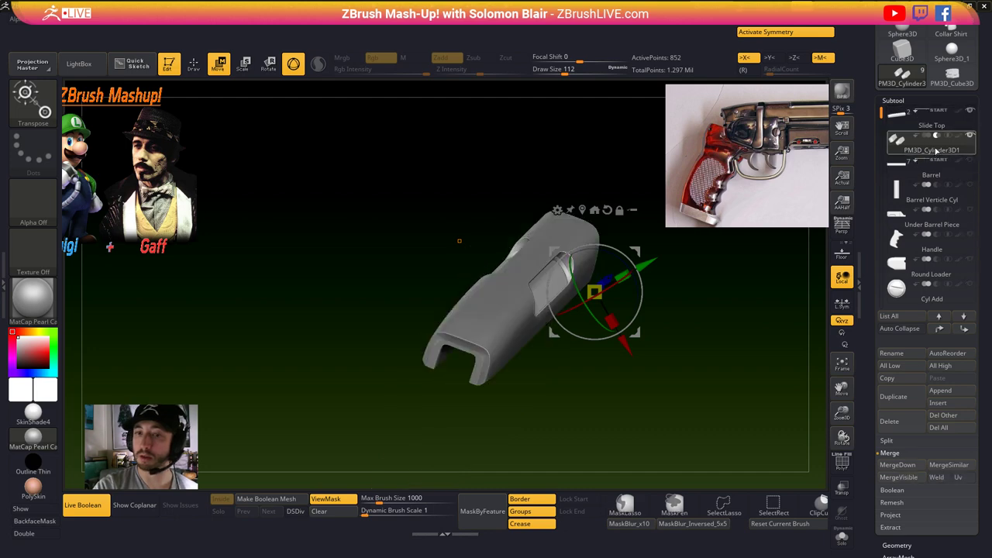
pyautogui.keyDown('alt'); pyautogui.moveTo(776, 322); pyautogui.dragTo(631, 313); pyautogui.keyUp('alt')
pyautogui.moveTo(690, 345); pyautogui.dragTo(627, 364)
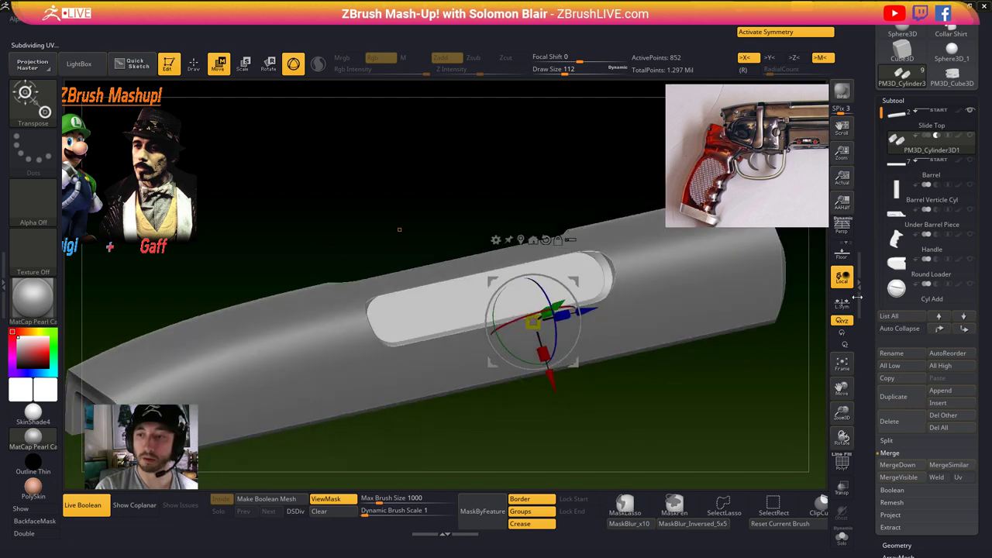
pyautogui.click(859, 288)
# - Scale the mirrored capsules along X and nudge them along Y and X to refine the recesses' depth and height in Slide Top
pyautogui.moveTo(751, 399); pyautogui.dragTo(786, 395)
pyautogui.moveTo(643, 305); pyautogui.dragTo(639, 308)
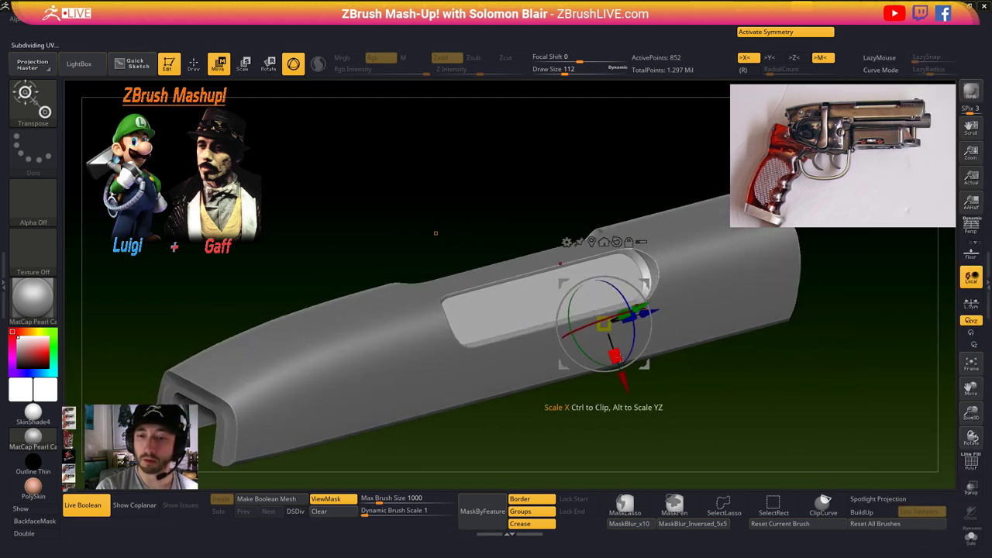
pyautogui.moveTo(616, 356); pyautogui.dragTo(614, 347)
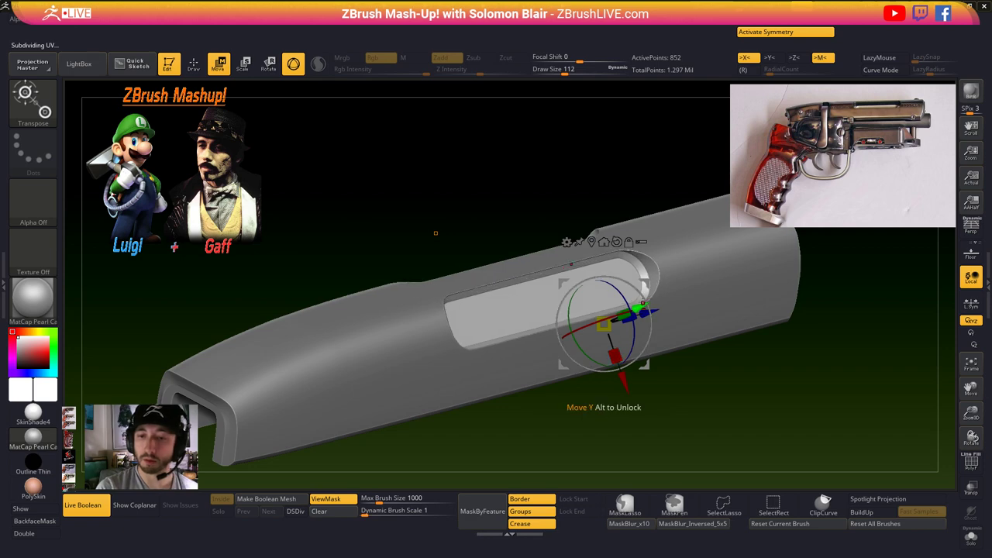
pyautogui.moveTo(642, 307); pyautogui.dragTo(639, 309)
pyautogui.moveTo(699, 301); pyautogui.dragTo(590, 349)
pyautogui.moveTo(422, 293); pyautogui.dragTo(388, 313)
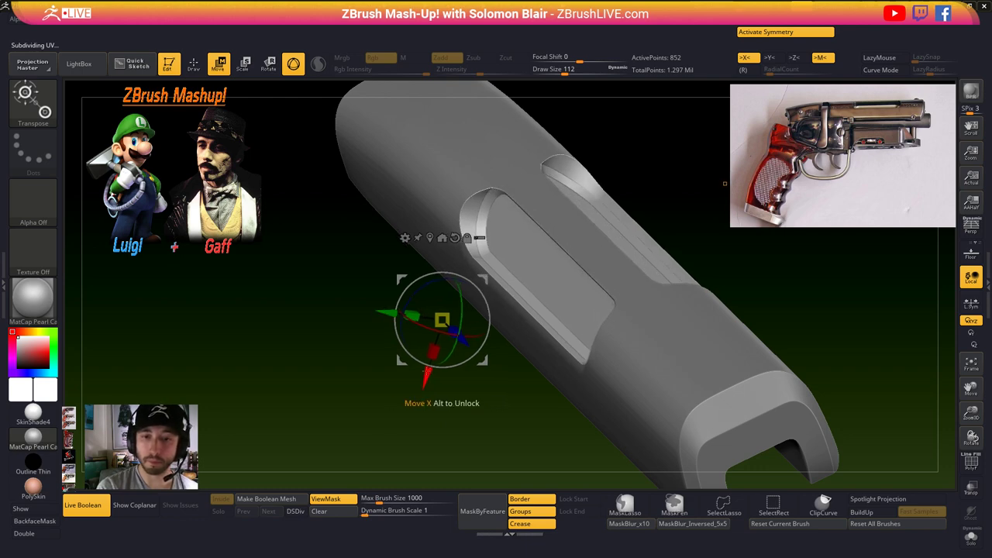
pyautogui.moveTo(427, 372); pyautogui.dragTo(424, 379)
pyautogui.moveTo(496, 411); pyautogui.dragTo(599, 393)
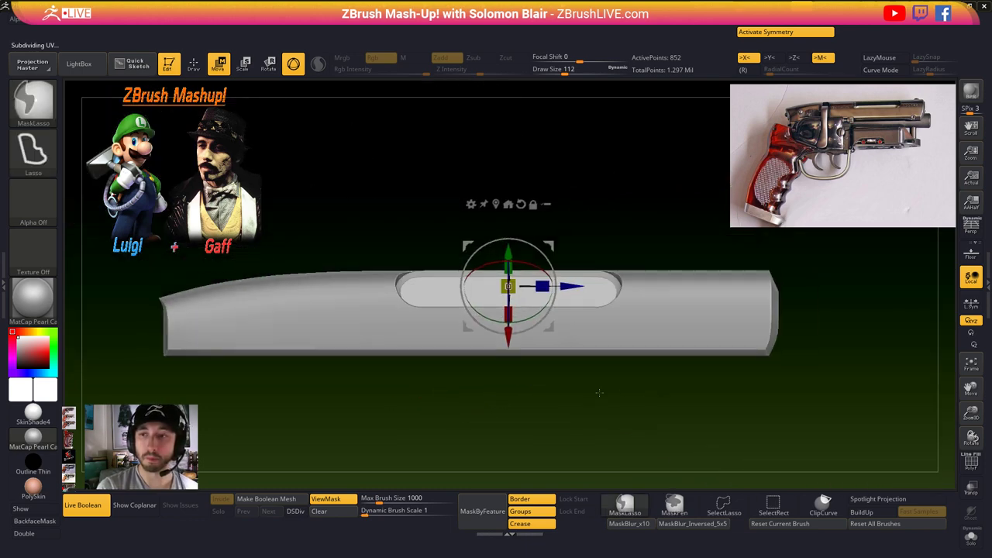
pyautogui.keyDown('ctrl'); pyautogui.moveTo(599, 393); pyautogui.dragTo(658, 428, button='right'); pyautogui.keyUp('ctrl')
pyautogui.hotkey('shift', 'f')
pyautogui.click(617, 230)
pyautogui.moveTo(702, 341); pyautogui.dragTo(783, 353, button='right')
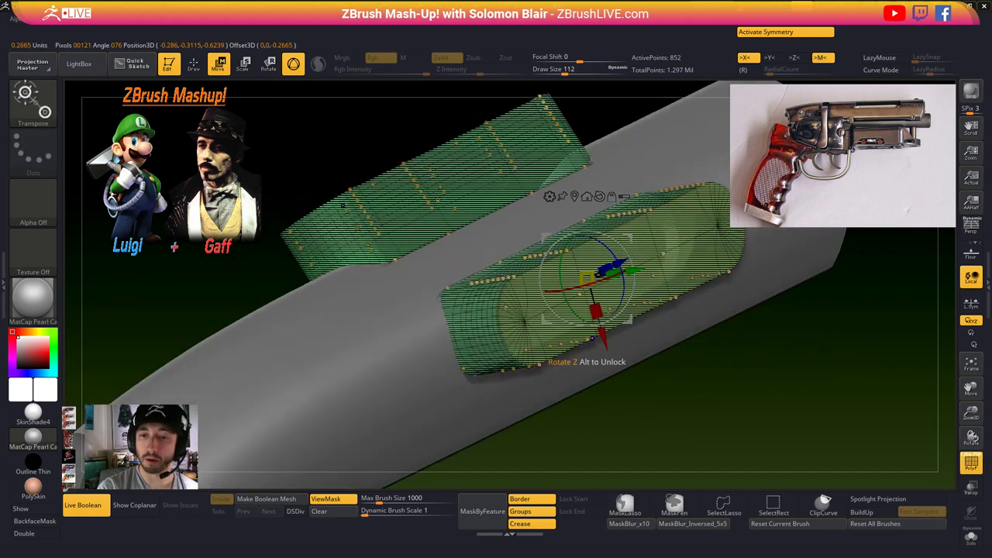
pyautogui.moveTo(595, 339); pyautogui.dragTo(597, 346)
pyautogui.hotkey('ctrl', 'z')
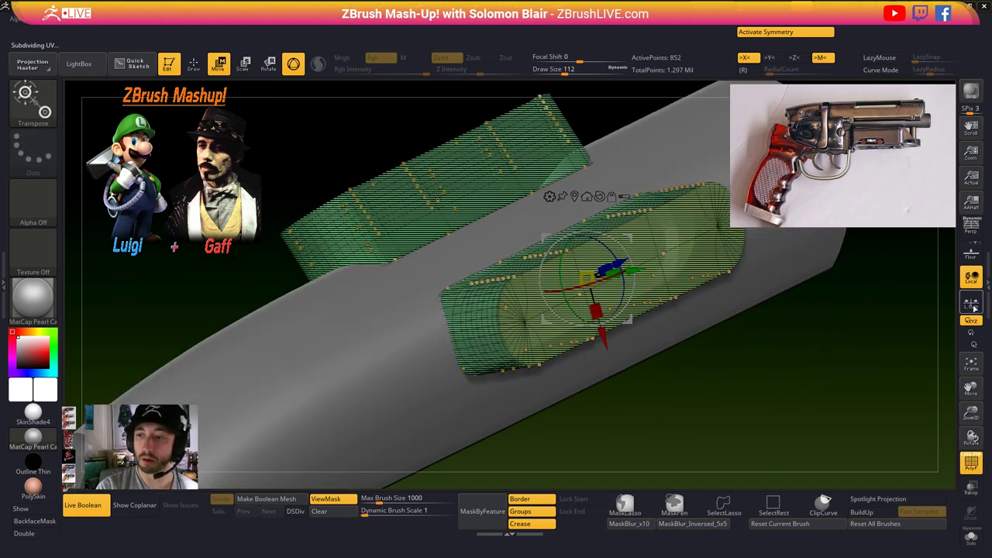
# - Enable Local Symmetry and scale both capsules narrower along X to slim the recesses
pyautogui.click(975, 307)
pyautogui.keyDown('alt'); pyautogui.moveTo(658, 341); pyautogui.dragTo(597, 383, button='right'); pyautogui.keyUp('alt')
pyautogui.moveTo(533, 353); pyautogui.dragTo(531, 344)
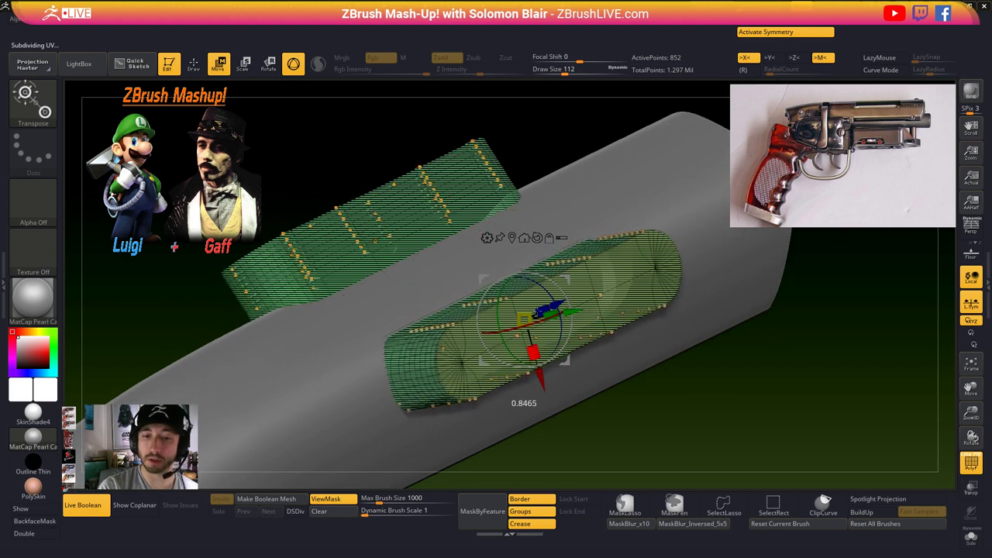
pyautogui.hotkey('shift', 'f')
pyautogui.keyDown('shift'); pyautogui.moveTo(665, 368); pyautogui.dragTo(612, 403, button='right'); pyautogui.keyUp('shift')
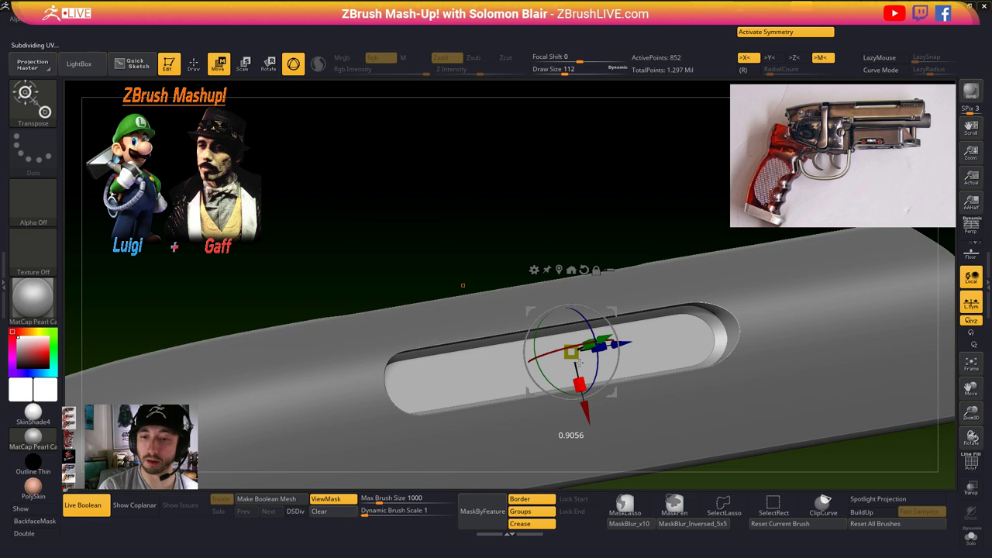
# - Examine the shape and depth of the slimmed capsule recesses on Slide Top from the side and front
pyautogui.press('q')
pyautogui.keyDown('ctrl'); pyautogui.moveTo(579, 363); pyautogui.dragTo(655, 431, button='right'); pyautogui.keyUp('ctrl')
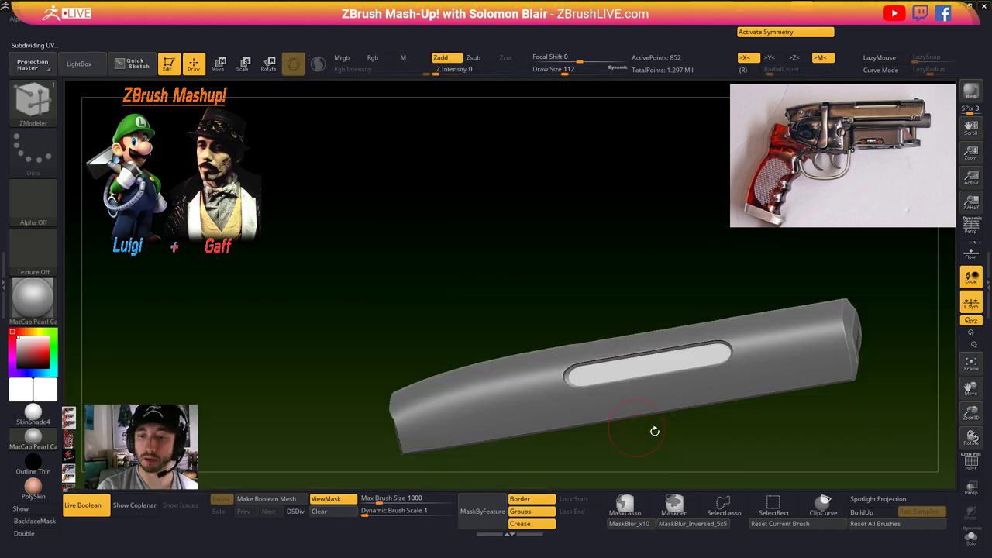
pyautogui.press('f')
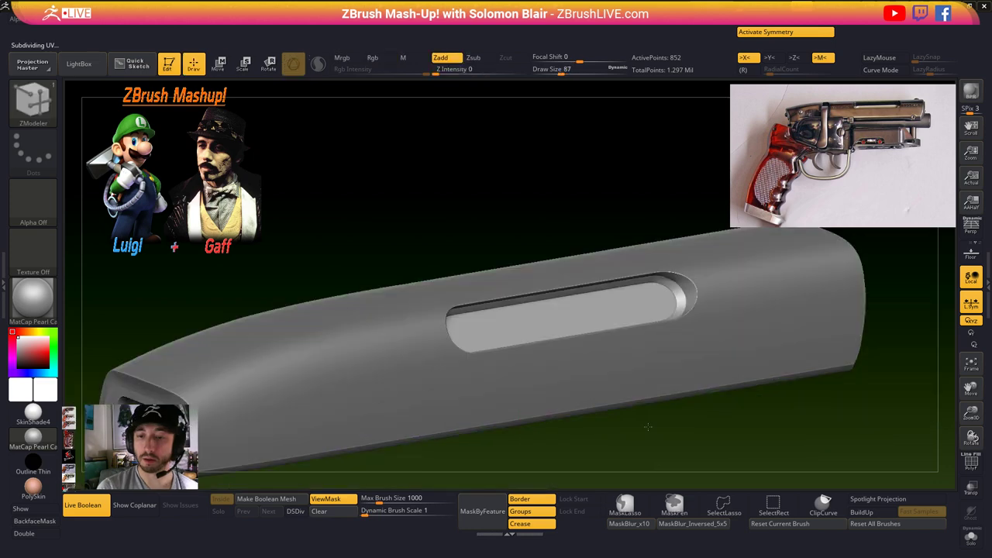
pyautogui.moveTo(648, 428); pyautogui.dragTo(635, 417, button='right')
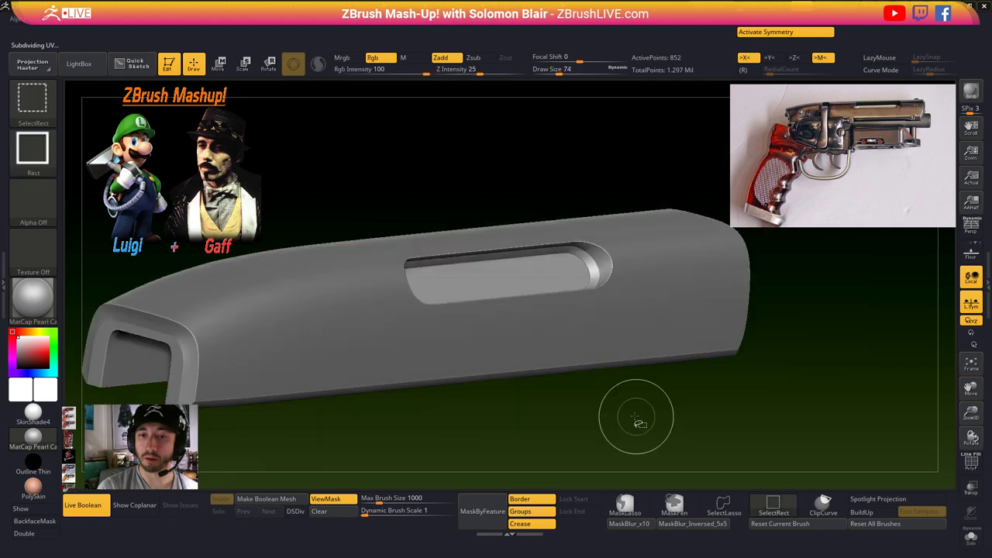
pyautogui.moveTo(635, 419)
pyautogui.mouseDown()
pyautogui.moveTo(628, 402)
pyautogui.moveTo(751, 344)
pyautogui.moveTo(705, 362)
pyautogui.moveTo(609, 359)
pyautogui.mouseUp()
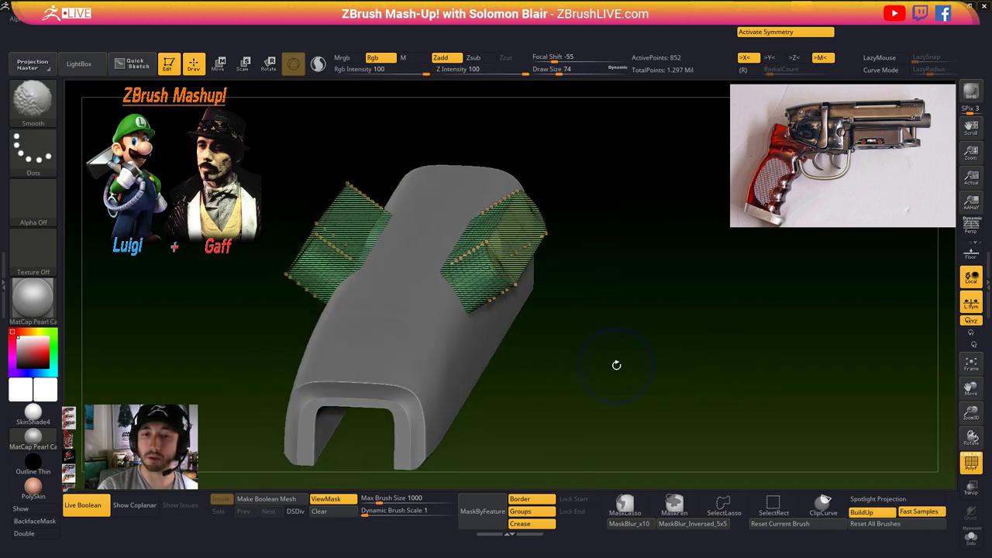
pyautogui.hotkey('shift', 'f')
pyautogui.press('d')
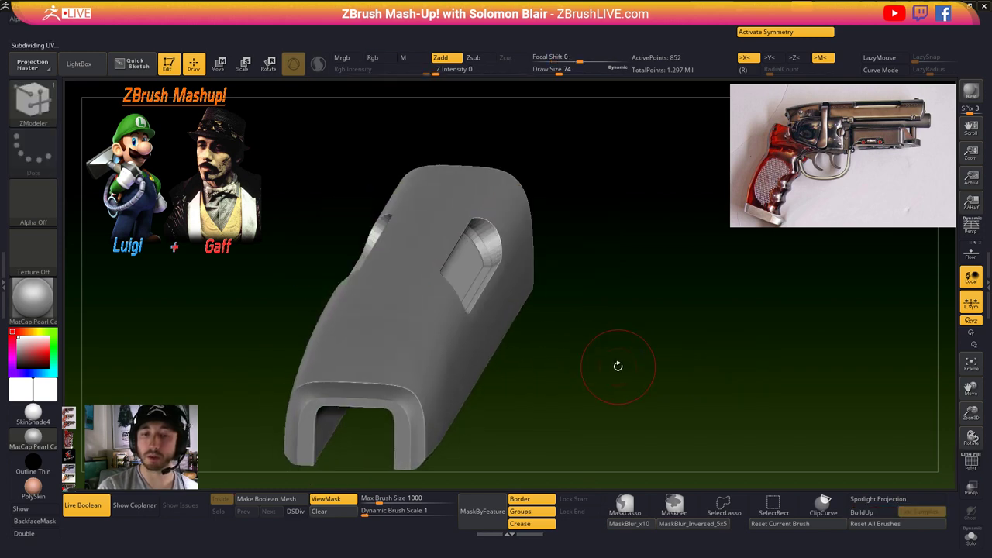
# - Move both capsules outward along Y to make the recesses in Slide Top shallower
pyautogui.moveTo(606, 360)
pyautogui.keyDown('ctrl'); pyautogui.mouseDown(button='right')
pyautogui.moveTo(613, 344)
pyautogui.moveTo(604, 341)
pyautogui.mouseUp(button='right'); pyautogui.keyUp('ctrl')
pyautogui.keyDown('alt'); pyautogui.moveTo(605, 341); pyautogui.dragTo(645, 307, button='right'); pyautogui.keyUp('alt')
pyautogui.press('w')
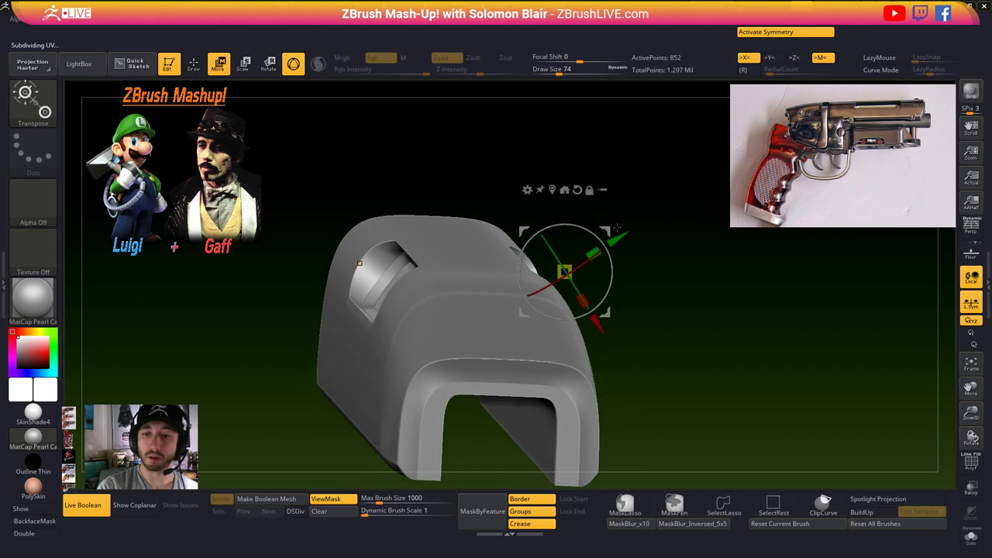
pyautogui.moveTo(618, 230); pyautogui.dragTo(630, 228)
pyautogui.press('q')
pyautogui.moveTo(629, 227)
pyautogui.mouseDown(button='right')
pyautogui.moveTo(416, 310)
pyautogui.moveTo(317, 251)
pyautogui.moveTo(317, 281)
pyautogui.mouseUp(button='right')
pyautogui.moveTo(390, 217)
pyautogui.keyDown('alt'); pyautogui.mouseDown(button='right')
pyautogui.moveTo(383, 295)
pyautogui.moveTo(419, 240)
pyautogui.mouseUp(button='right'); pyautogui.keyUp('alt')
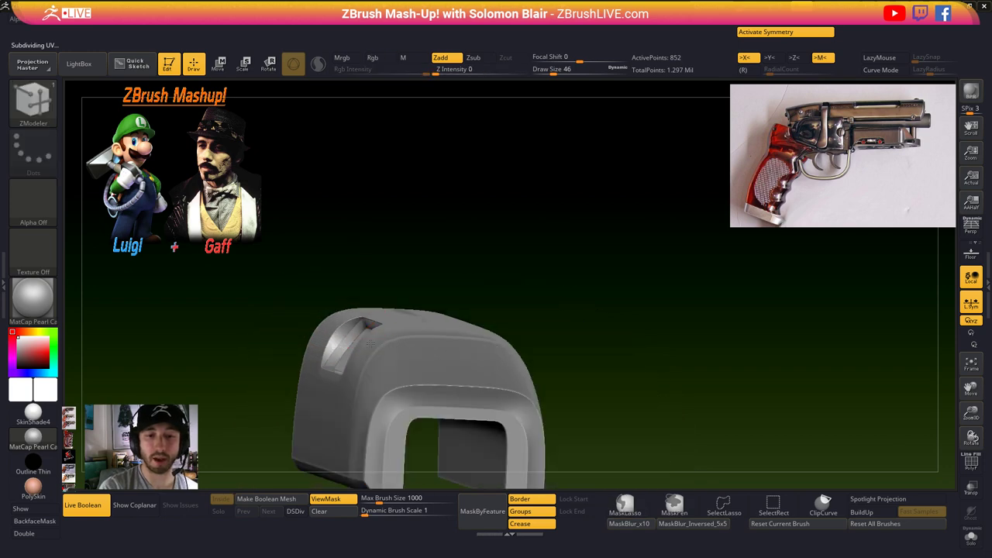
# - Show the polyframe, nudge both capsules slightly farther outward along Y, and check the recesses with the polyframe off
pyautogui.moveTo(658, 341); pyautogui.dragTo(613, 365, button='right')
pyautogui.hotkey('shift', 'f')
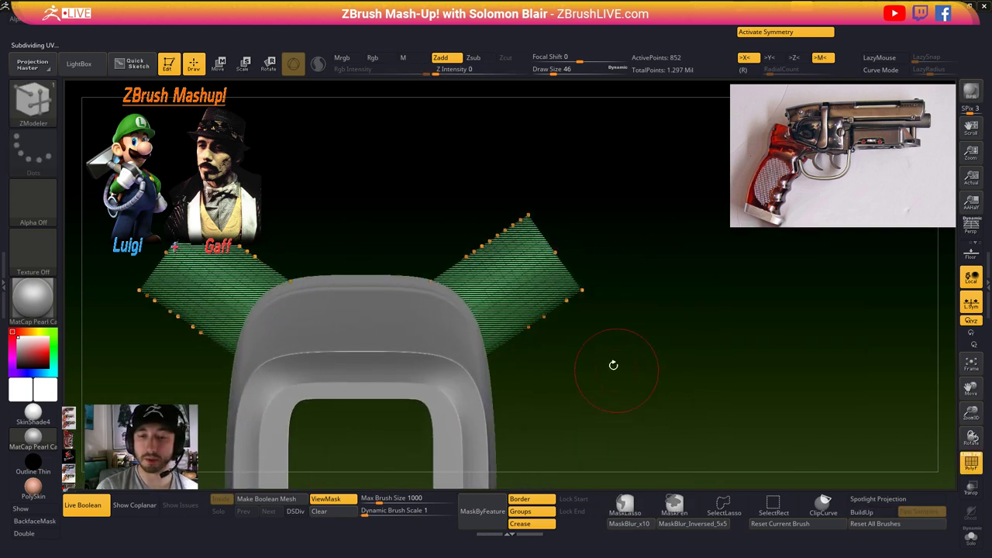
pyautogui.press('w')
pyautogui.moveTo(560, 254)
pyautogui.mouseDown()
pyautogui.moveTo(595, 231)
pyautogui.moveTo(565, 245)
pyautogui.mouseUp()
pyautogui.press('q')
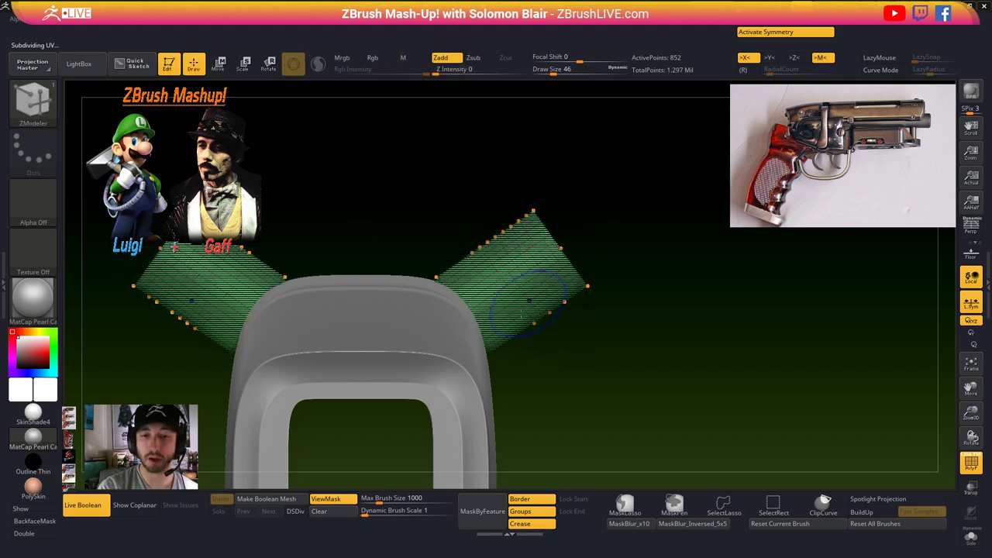
pyautogui.hotkey('shift', 'f')
pyautogui.moveTo(597, 286); pyautogui.dragTo(506, 357, button='right')
pyautogui.keyDown('shift'); pyautogui.moveTo(506, 358); pyautogui.dragTo(551, 336); pyautogui.keyUp('shift')
pyautogui.press('w')
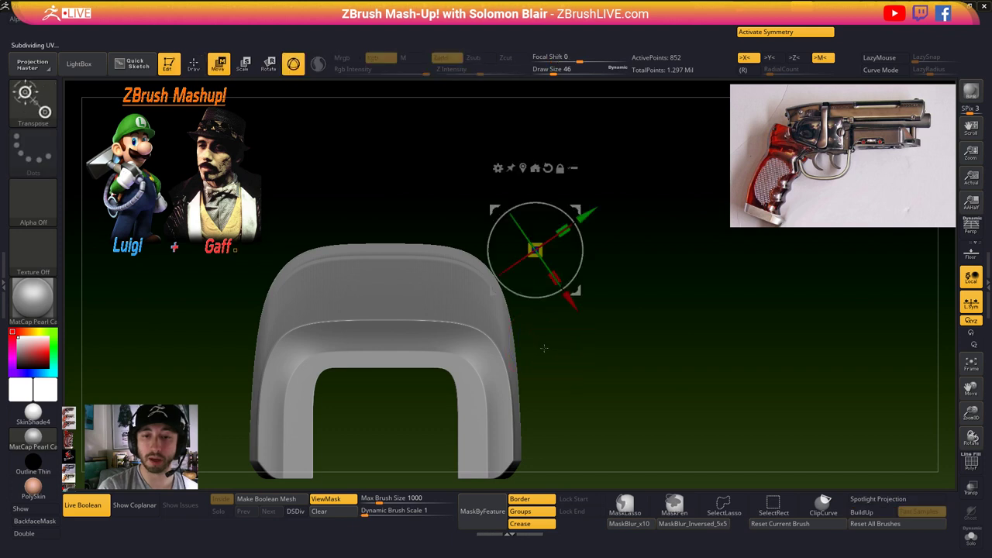
# - Try flaring the outer ends of both mirrored capsules with a gizmo deformer
pyautogui.hotkey('shift', 'f')
pyautogui.click(533, 169)
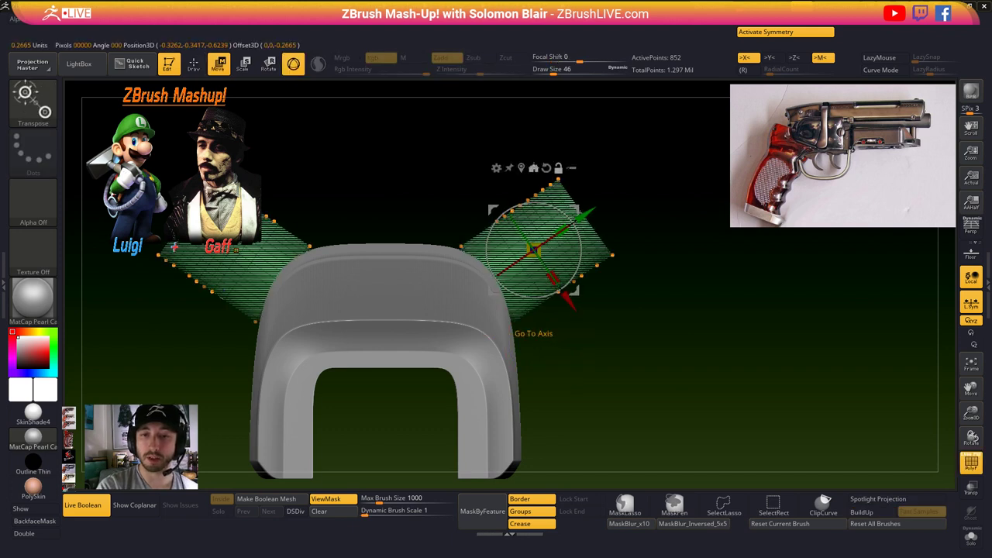
pyautogui.hotkey('ctrl', 'z')
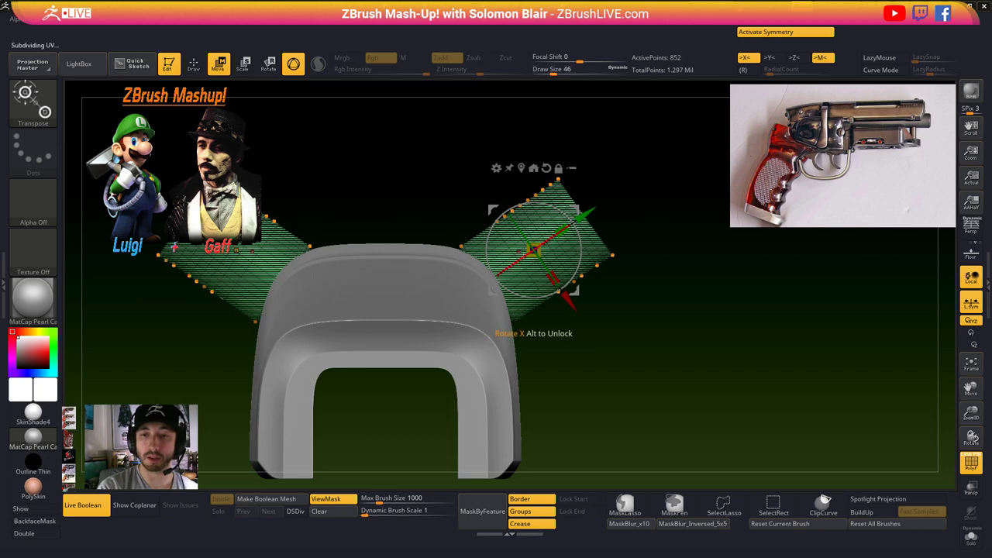
pyautogui.click(497, 168)
pyautogui.click(508, 201)
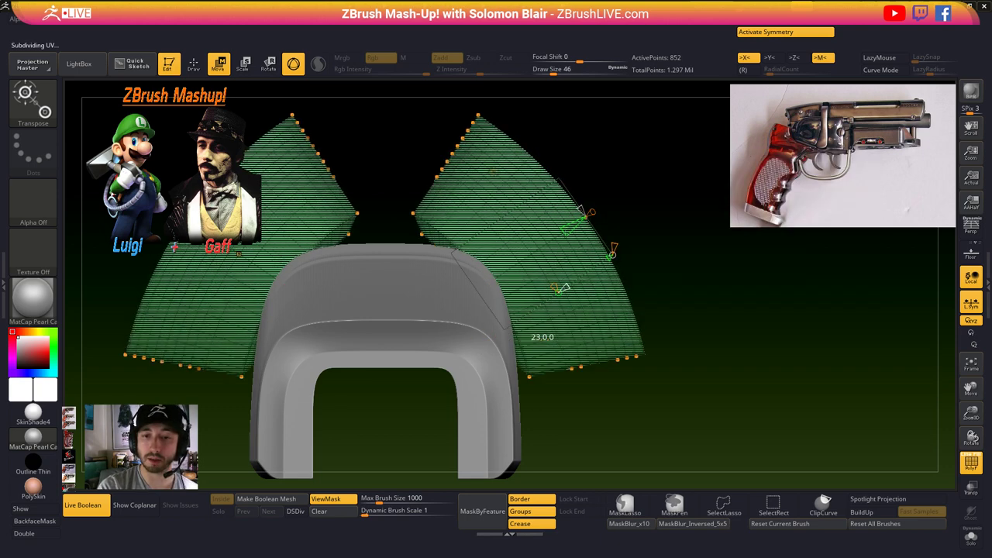
pyautogui.moveTo(582, 218); pyautogui.dragTo(572, 227)
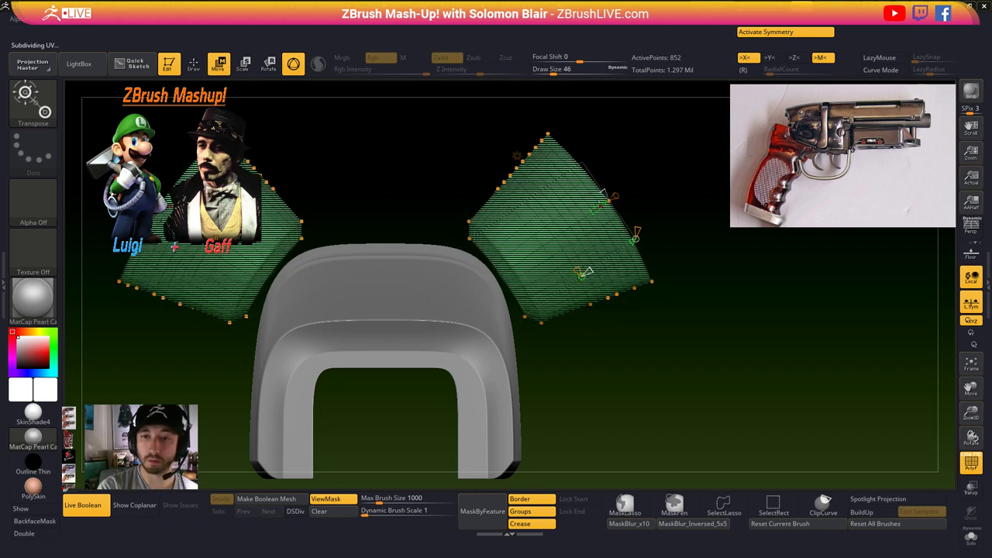
pyautogui.moveTo(600, 207)
pyautogui.mouseDown()
pyautogui.moveTo(586, 217)
pyautogui.moveTo(596, 209)
pyautogui.mouseUp()
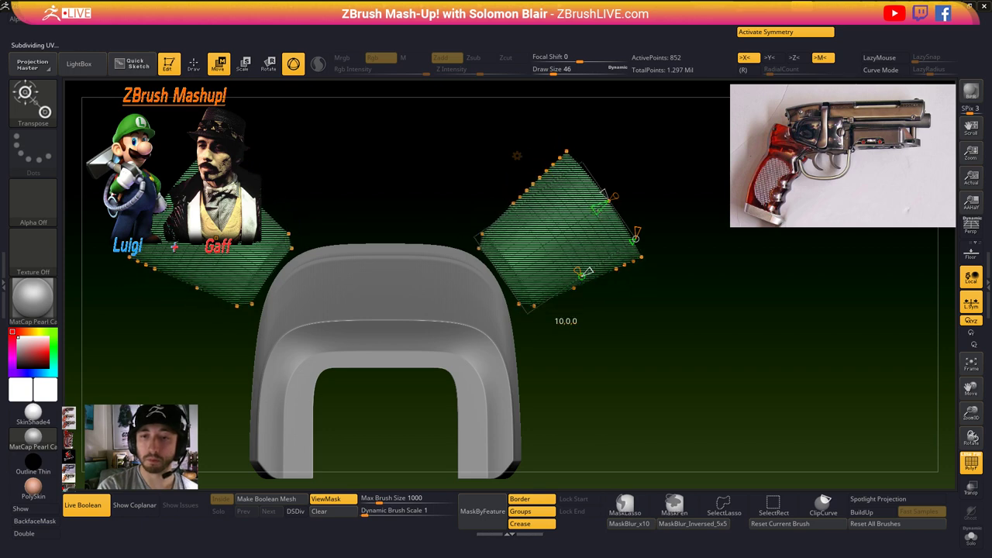
pyautogui.moveTo(594, 211)
pyautogui.mouseDown()
pyautogui.moveTo(582, 217)
pyautogui.moveTo(595, 211)
pyautogui.mouseUp()
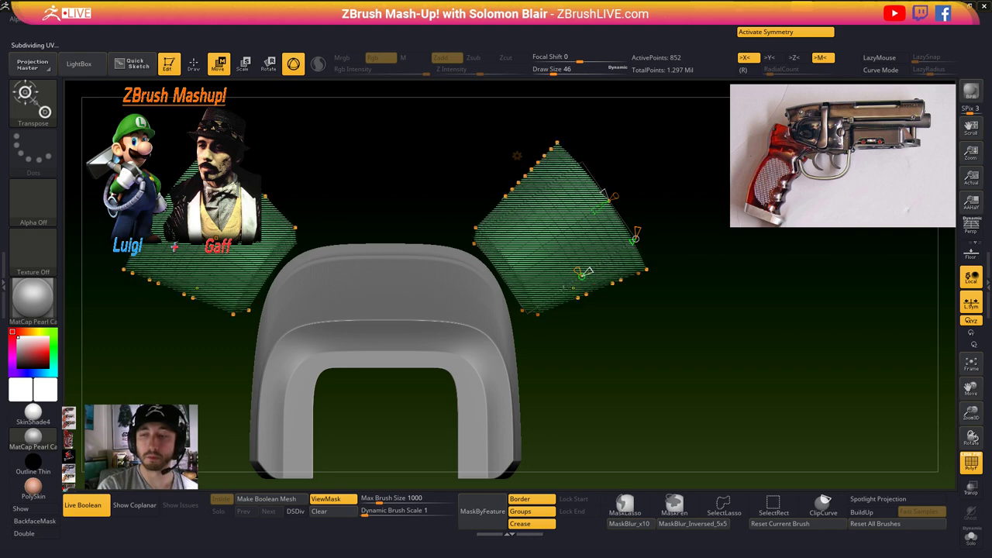
pyautogui.keyDown('alt'); pyautogui.moveTo(568, 283); pyautogui.dragTo(558, 306, button='right'); pyautogui.keyUp('alt')
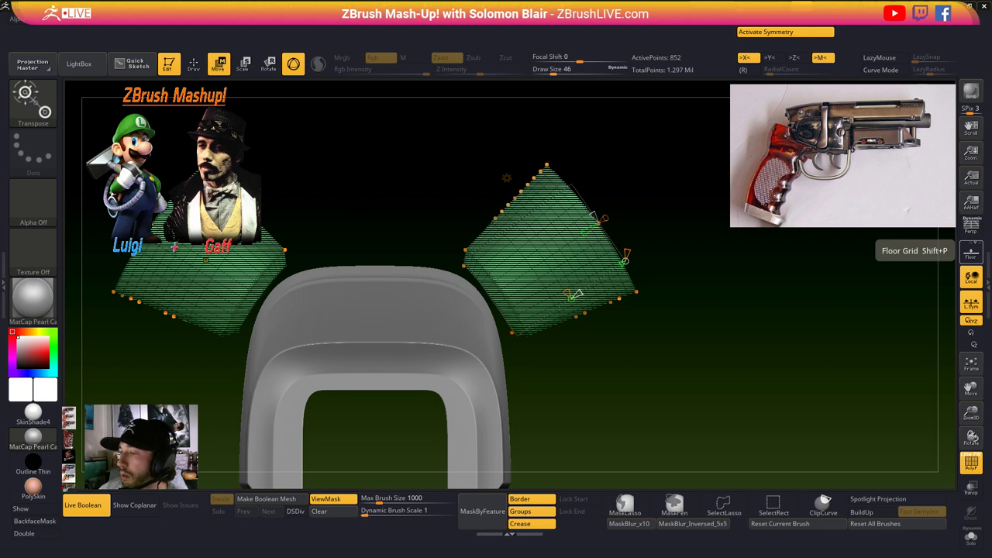
# - Undo the capsules' deformation and return from the deformer to the standard 3D gizmo
pyautogui.moveTo(475, 335); pyautogui.dragTo(475, 404, button='right')
pyautogui.moveTo(475, 404)
pyautogui.keyDown('alt'); pyautogui.mouseDown(button='right')
pyautogui.moveTo(356, 361)
pyautogui.moveTo(403, 397)
pyautogui.mouseUp(button='right'); pyautogui.keyUp('alt')
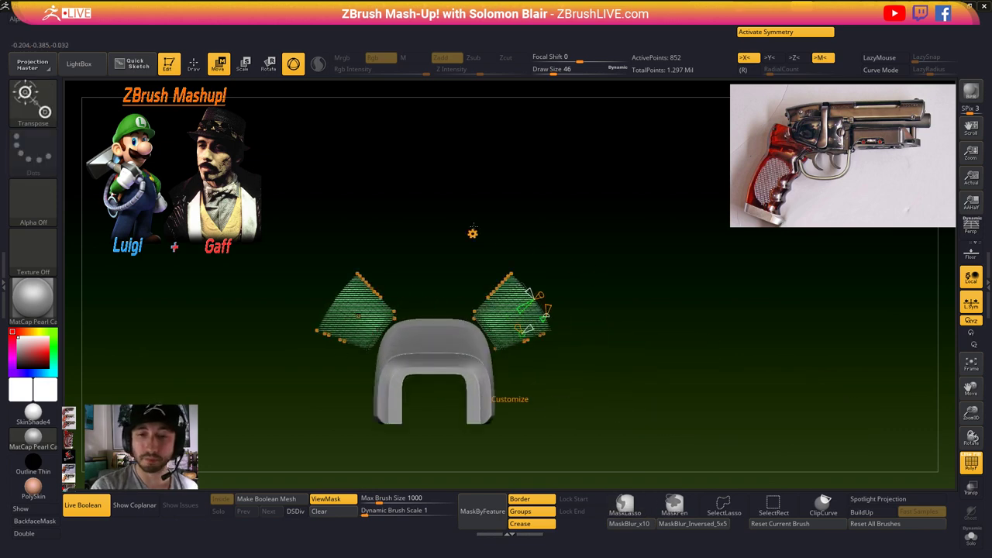
pyautogui.hotkey('ctrl', 'd')
pyautogui.hotkey('ctrl', 'z')
pyautogui.hotkey('ctrl', 'z')
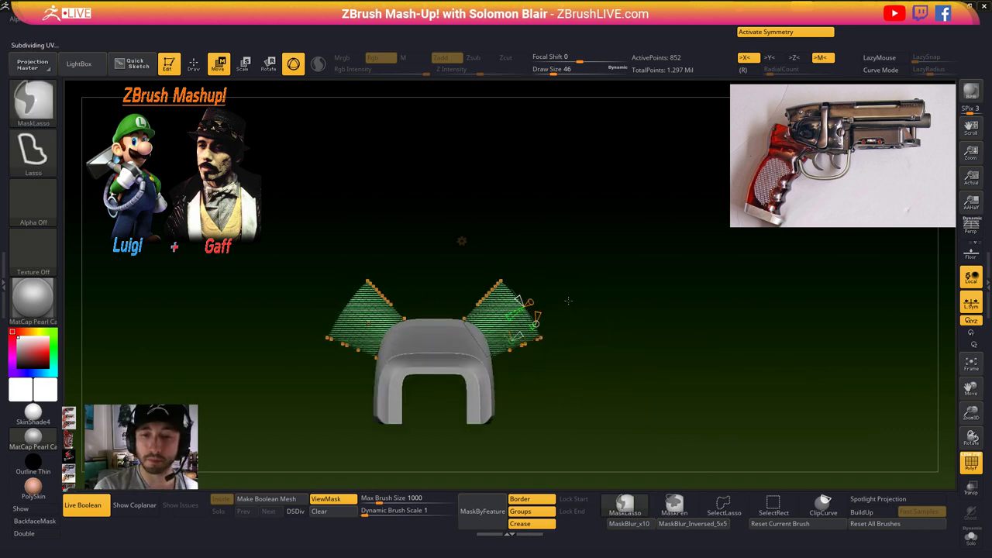
pyautogui.click(462, 241)
pyautogui.click(527, 240)
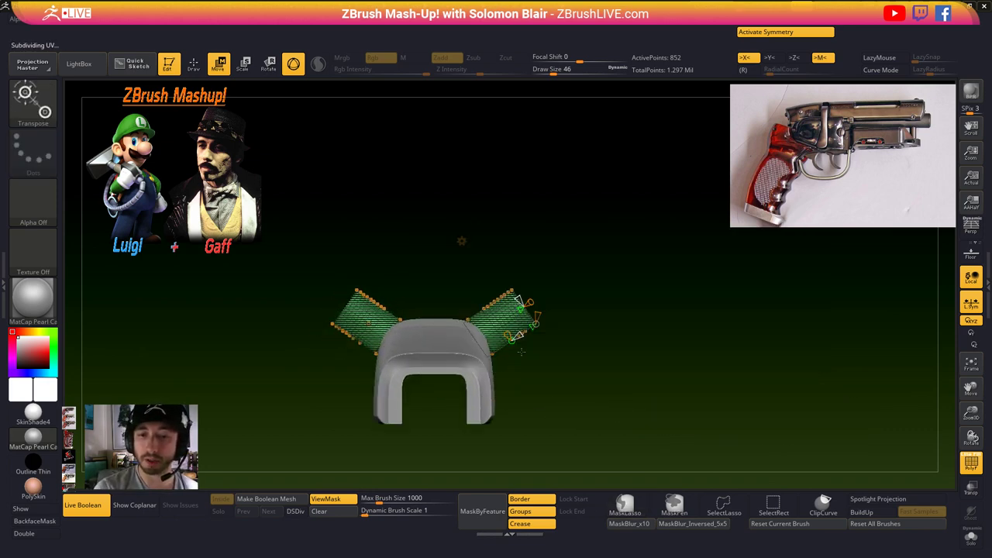
pyautogui.click(461, 241)
pyautogui.click(542, 239)
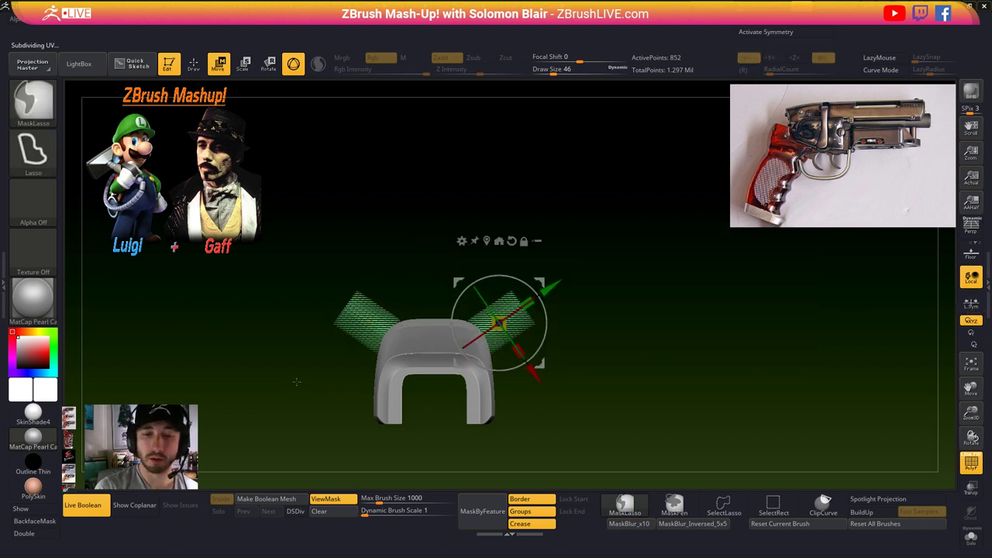
# - With symmetry off, hide one capsule, center the gizmo on the other, and move it outward along Y, clear of Slide Top
pyautogui.moveTo(286, 412)
pyautogui.keyDown('ctrl'); pyautogui.keyDown('shift'); pyautogui.mouseDown()
pyautogui.moveTo(414, 361)
pyautogui.moveTo(428, 233)
pyautogui.mouseUp(); pyautogui.keyUp('shift'); pyautogui.keyUp('ctrl')
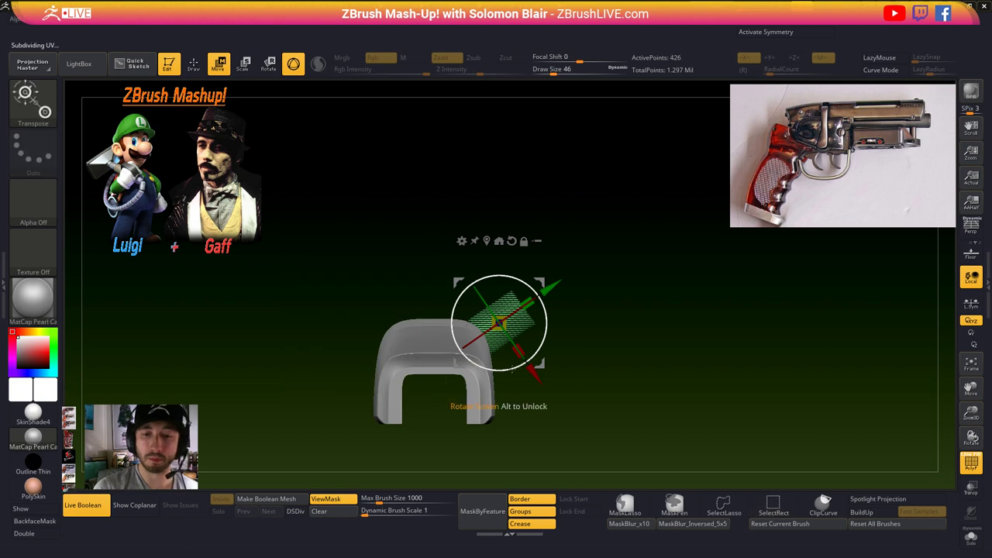
pyautogui.press('space')
pyautogui.click(496, 369)
pyautogui.click(503, 381)
pyautogui.keyDown('ctrl'); pyautogui.moveTo(620, 293); pyautogui.dragTo(629, 335, button='right'); pyautogui.keyUp('ctrl')
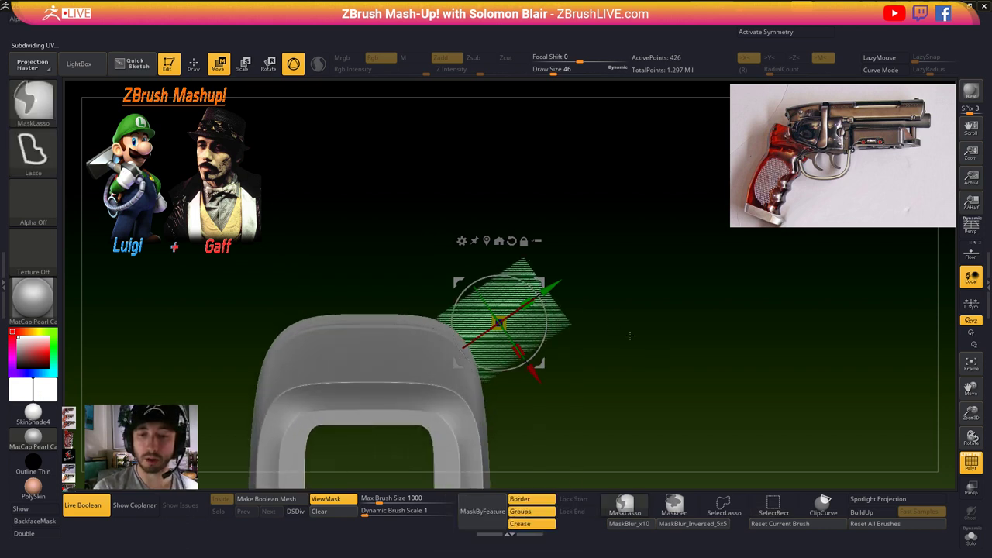
pyautogui.click(487, 241)
pyautogui.keyDown('ctrl'); pyautogui.moveTo(602, 303); pyautogui.dragTo(609, 348, button='right'); pyautogui.keyUp('ctrl')
pyautogui.moveTo(552, 286); pyautogui.dragTo(592, 257)
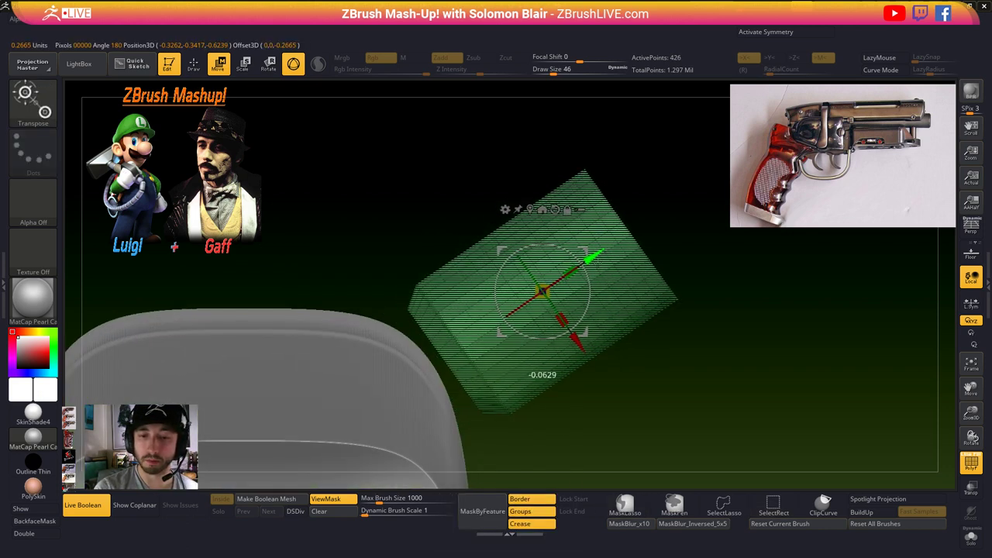
# - Bend and flare the visible capsule with a gizmo deformer to follow Slide Top's curved side, and move it in against the slide
pyautogui.click(506, 210)
pyautogui.click(535, 245)
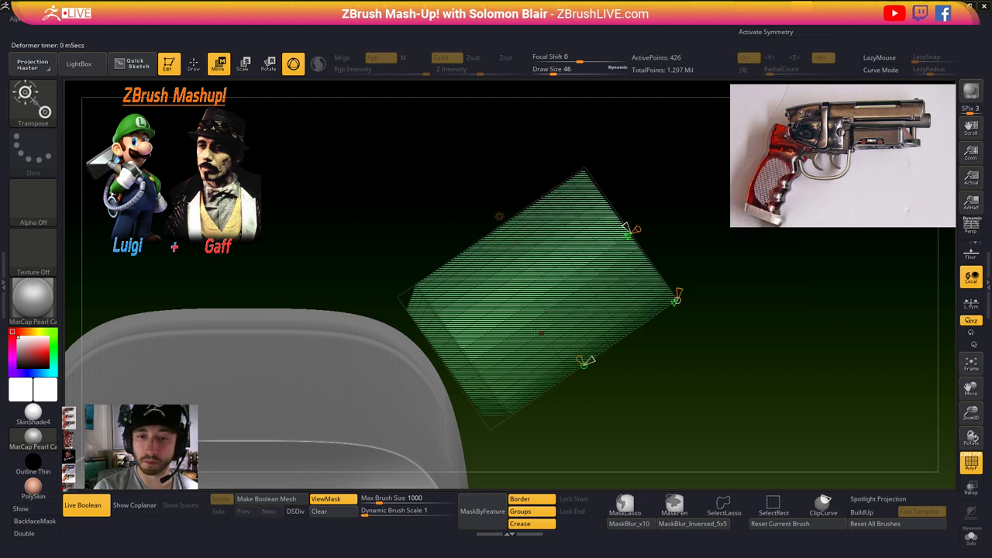
pyautogui.moveTo(626, 235); pyautogui.dragTo(616, 245)
pyautogui.press('w')
pyautogui.moveTo(556, 326); pyautogui.dragTo(543, 238)
pyautogui.moveTo(537, 298); pyautogui.dragTo(522, 321)
pyautogui.moveTo(587, 265); pyautogui.dragTo(574, 273)
pyautogui.click(487, 225)
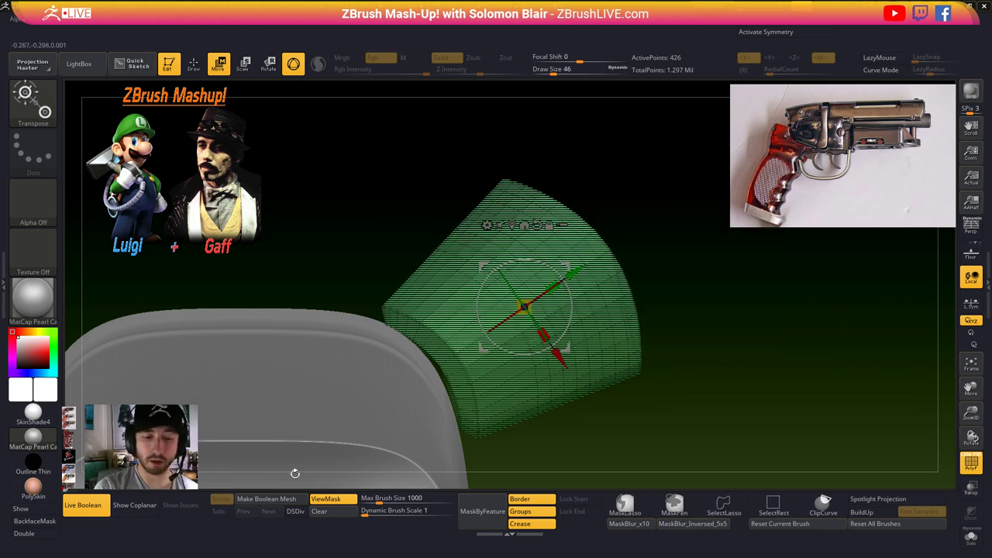
# - Enable dynamic subdivision on the flared capsule, hide the polyframe, and adjust how deeply it cuts into Slide Top
pyautogui.click(297, 511)
pyautogui.hotkey('shift', 'f')
pyautogui.moveTo(411, 263); pyautogui.dragTo(554, 291)
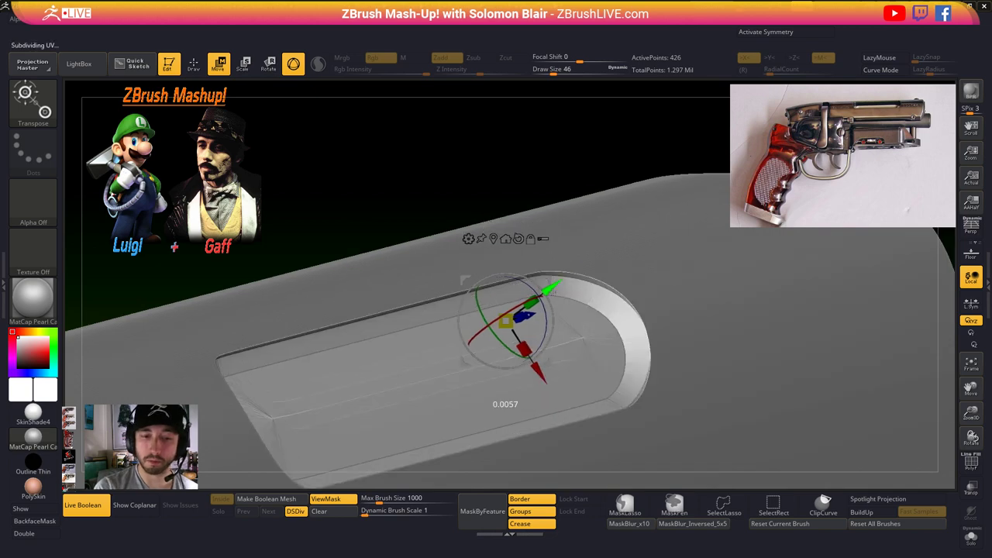
pyautogui.moveTo(552, 290)
pyautogui.mouseDown(button='right')
pyautogui.moveTo(646, 388)
pyautogui.moveTo(682, 387)
pyautogui.moveTo(644, 343)
pyautogui.moveTo(597, 319)
pyautogui.moveTo(658, 373)
pyautogui.mouseUp(button='right')
# - Isolate the capsule subtool, show its polyframe, and reduce the brush size for detailed work
pyautogui.press('q')
pyautogui.keyDown('ctrl'); pyautogui.keyDown('shift'); pyautogui.click(644, 343); pyautogui.keyUp('shift'); pyautogui.keyUp('ctrl')
pyautogui.hotkey('shift', 'f')
pyautogui.hotkey('shift', 'f')
pyautogui.hotkey('shift', 'f')
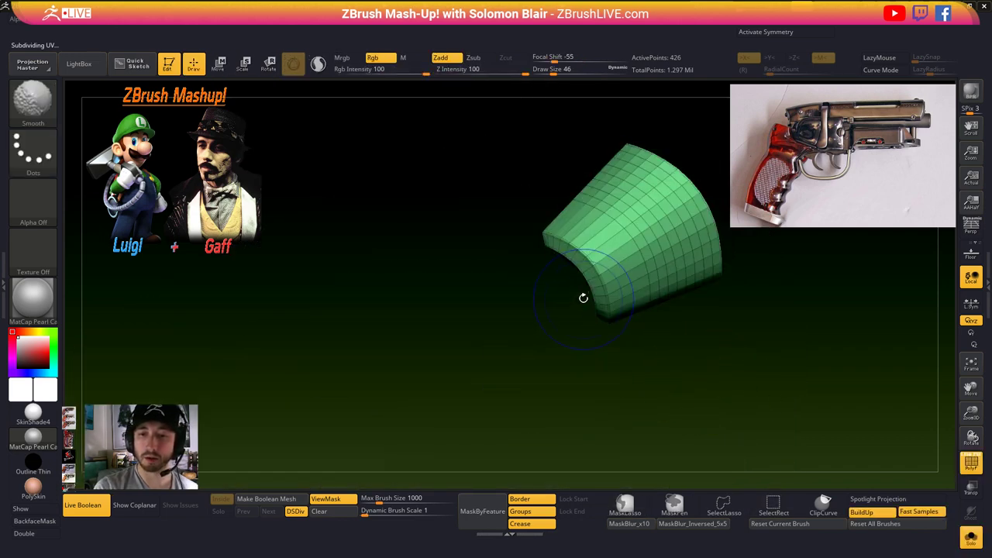
pyautogui.moveTo(582, 296)
pyautogui.keyDown('ctrl'); pyautogui.mouseDown(button='right')
pyautogui.moveTo(589, 308)
pyautogui.moveTo(581, 312)
pyautogui.mouseUp(button='right'); pyautogui.keyUp('ctrl')
pyautogui.press('s')
pyautogui.moveTo(580, 312); pyautogui.dragTo(569, 311)
# - Separate the capsule's body, rim loop and inner cap into polygroups by hiding the rim loop with SelectLasso, and unhide the mesh
pyautogui.moveTo(469, 379)
pyautogui.keyDown('alt'); pyautogui.mouseDown(button='right')
pyautogui.moveTo(529, 311)
pyautogui.moveTo(492, 281)
pyautogui.mouseUp(button='right'); pyautogui.keyUp('alt')
pyautogui.moveTo(492, 281); pyautogui.dragTo(464, 300, button='right')
pyautogui.hotkey('ctrl', 'shift')
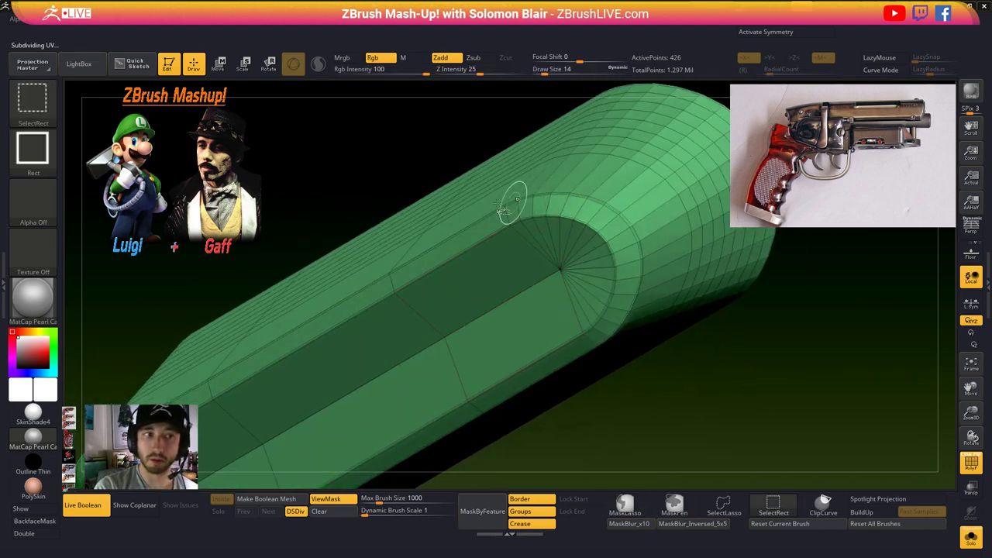
pyautogui.click(724, 505)
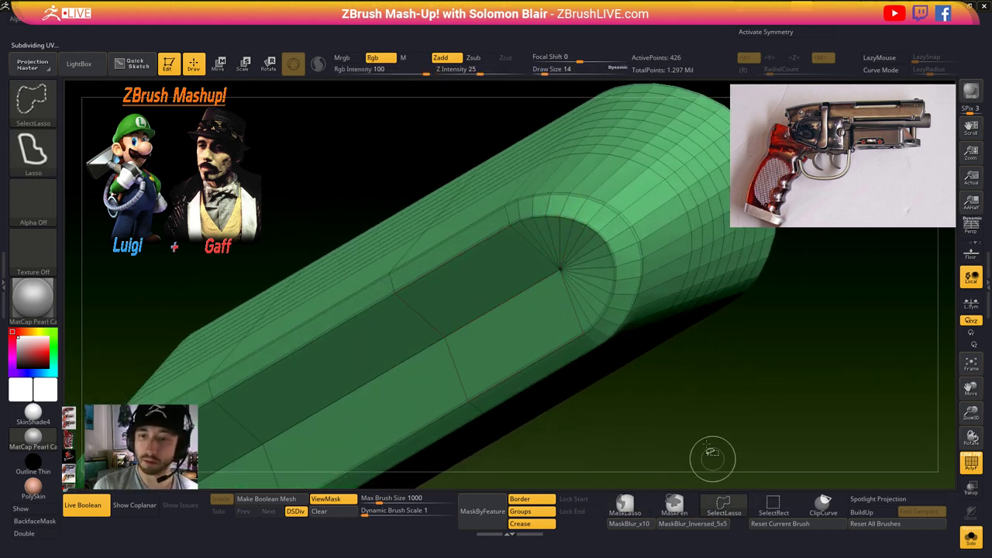
pyautogui.keyDown('ctrl'); pyautogui.keyDown('shift'); pyautogui.click(609, 318); pyautogui.keyUp('shift'); pyautogui.keyUp('ctrl')
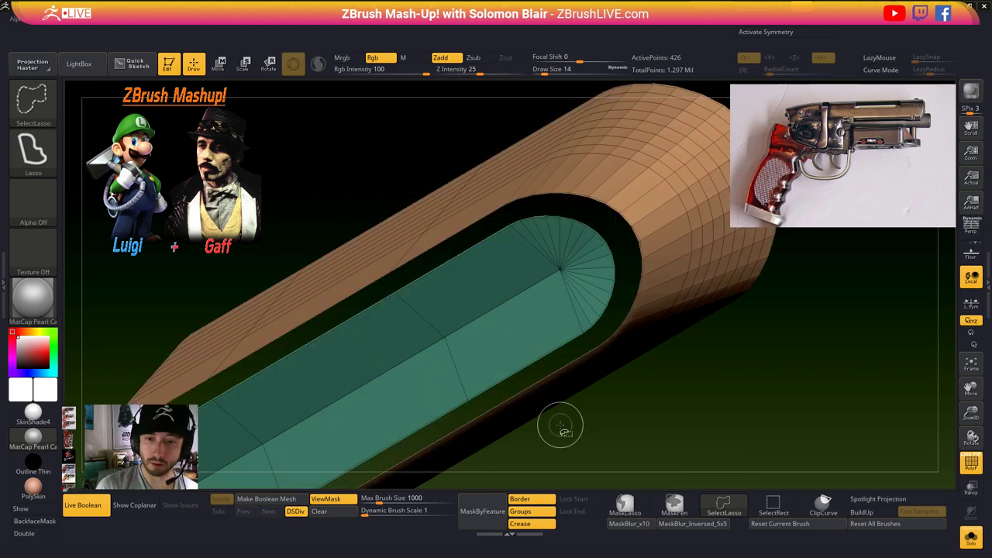
pyautogui.keyDown('ctrl'); pyautogui.keyDown('shift'); pyautogui.click(560, 425); pyautogui.keyUp('shift'); pyautogui.keyUp('ctrl')
pyautogui.moveTo(658, 396); pyautogui.dragTo(649, 435)
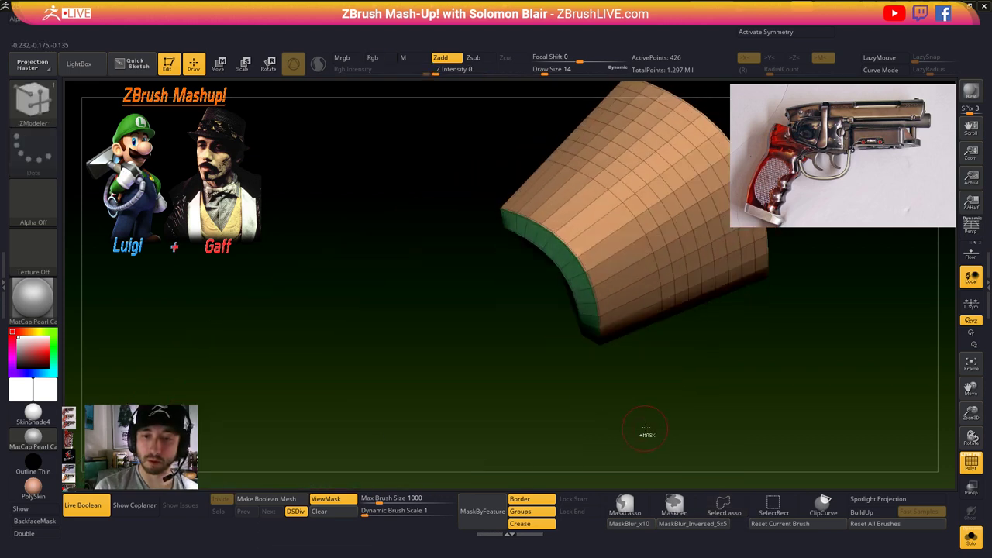
# - Try masking the capsule and moving its inner cap inward, and undo the attempt
pyautogui.keyDown('ctrl'); pyautogui.click(647, 425); pyautogui.keyUp('ctrl')
pyautogui.press('w')
pyautogui.moveTo(696, 175); pyautogui.dragTo(655, 204)
pyautogui.hotkey('ctrl', 'z')
pyautogui.press('q')
pyautogui.moveTo(542, 374)
pyautogui.mouseDown()
pyautogui.moveTo(629, 372)
pyautogui.moveTo(645, 394)
pyautogui.mouseUp()
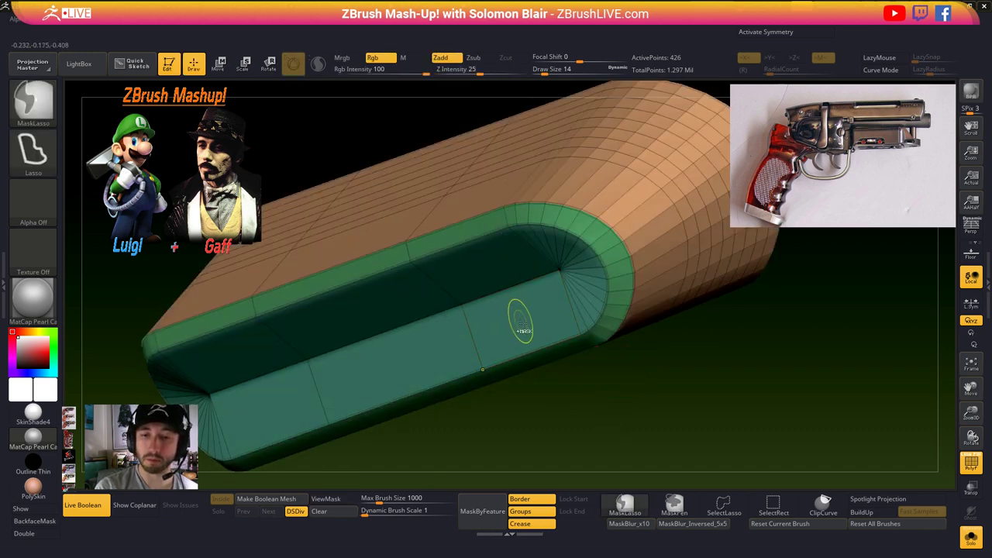
pyautogui.hotkey('ctrl', 'z')
# - Delete the capsule's inner cap polygroup using the ZModeler Delete action with the Polygroup All target
pyautogui.moveTo(540, 389)
pyautogui.mouseDown()
pyautogui.moveTo(524, 398)
pyautogui.moveTo(543, 373)
pyautogui.mouseUp()
pyautogui.keyDown('ctrl'); pyautogui.moveTo(543, 373); pyautogui.dragTo(520, 337, button='right'); pyautogui.keyUp('ctrl')
pyautogui.moveTo(521, 336); pyautogui.dragTo(517, 341)
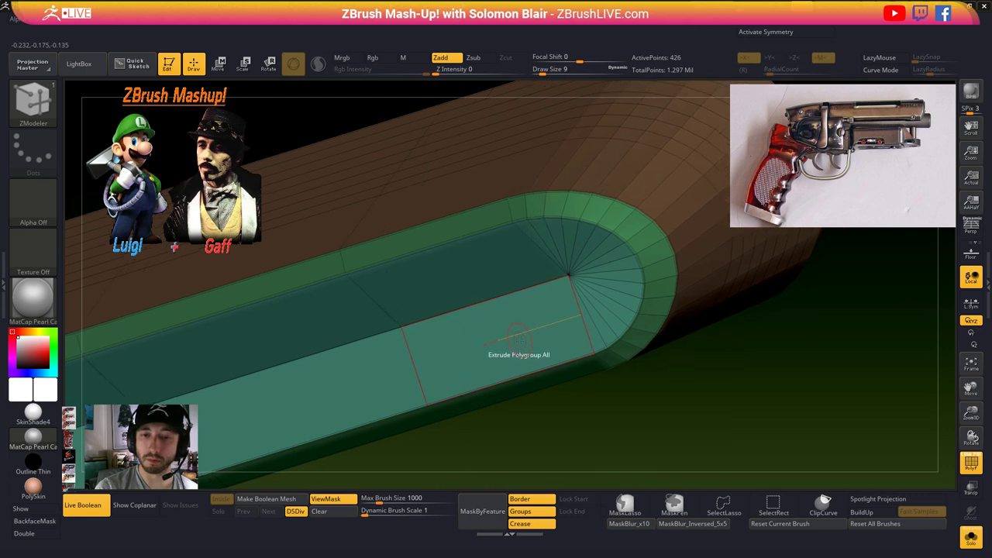
pyautogui.press('space')
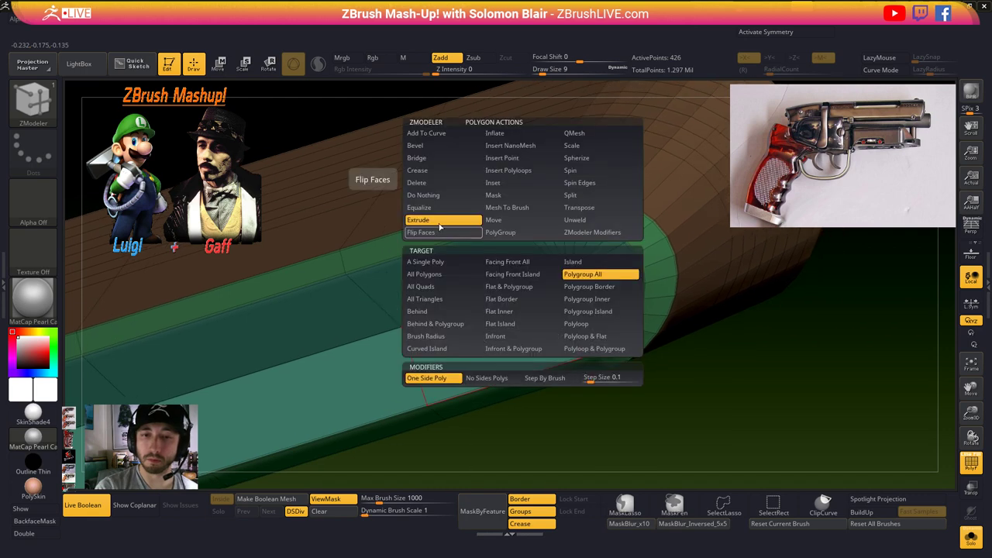
pyautogui.click(417, 182)
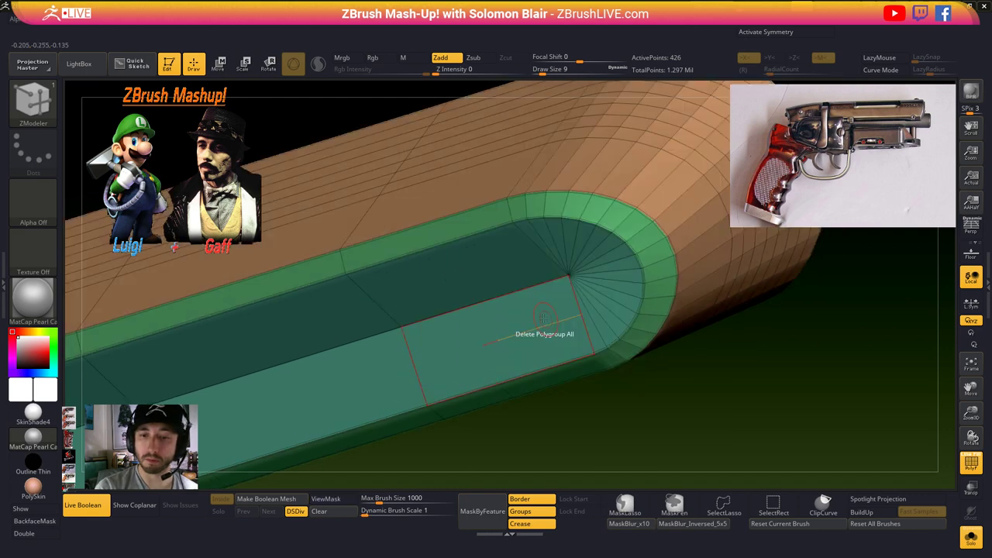
pyautogui.click(544, 318)
# - Try closing the open inner end with a ZModeler edge action, and undo back to the intact inner cap
pyautogui.press('space')
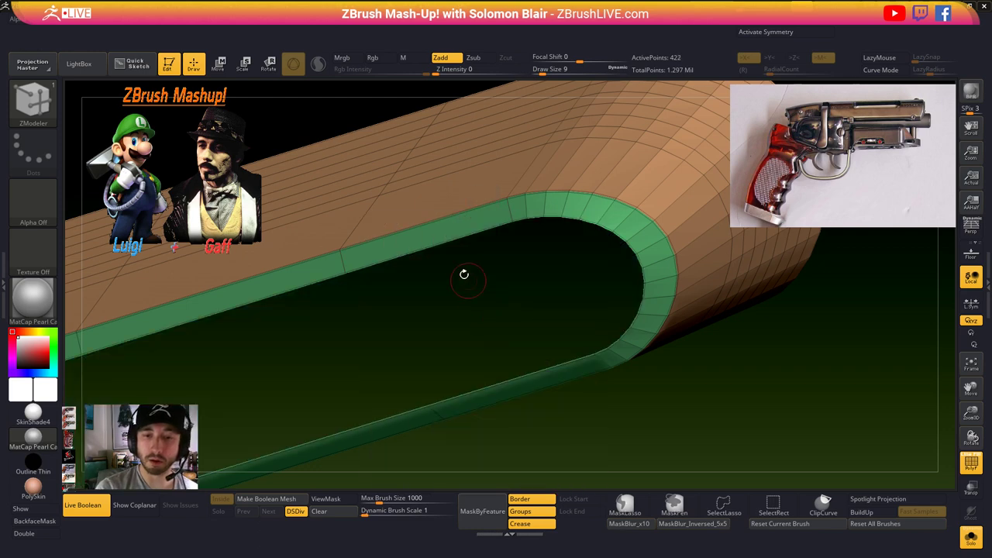
pyautogui.click(447, 239)
pyautogui.keyDown('ctrl'); pyautogui.moveTo(459, 252); pyautogui.dragTo(531, 341, button='right'); pyautogui.keyUp('ctrl')
pyautogui.hotkey('ctrl', 'z')
pyautogui.moveTo(532, 342)
pyautogui.mouseDown()
pyautogui.moveTo(576, 354)
pyautogui.moveTo(576, 333)
pyautogui.moveTo(542, 326)
pyautogui.mouseUp()
pyautogui.hotkey('ctrl', 'z')
pyautogui.moveTo(541, 325)
pyautogui.mouseDown(button='right')
pyautogui.moveTo(514, 310)
pyautogui.moveTo(534, 319)
pyautogui.mouseUp(button='right')
pyautogui.keyDown('ctrl'); pyautogui.moveTo(535, 319); pyautogui.dragTo(531, 333, button='right'); pyautogui.keyUp('ctrl')
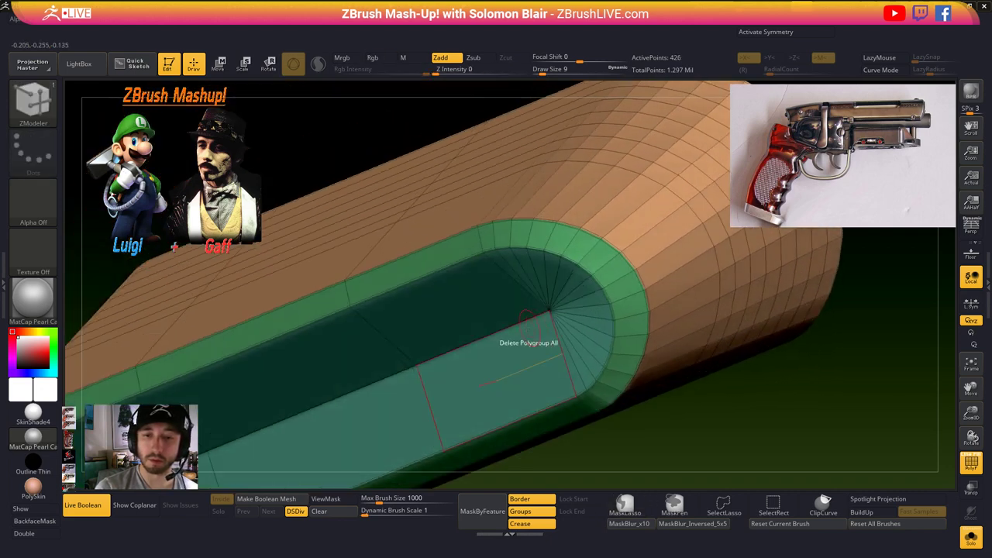
# - Set the ZModeler polygon action to Extrude and the edge action to Insert, and add an edge loop just inside the inner cap's rim
pyautogui.press('space')
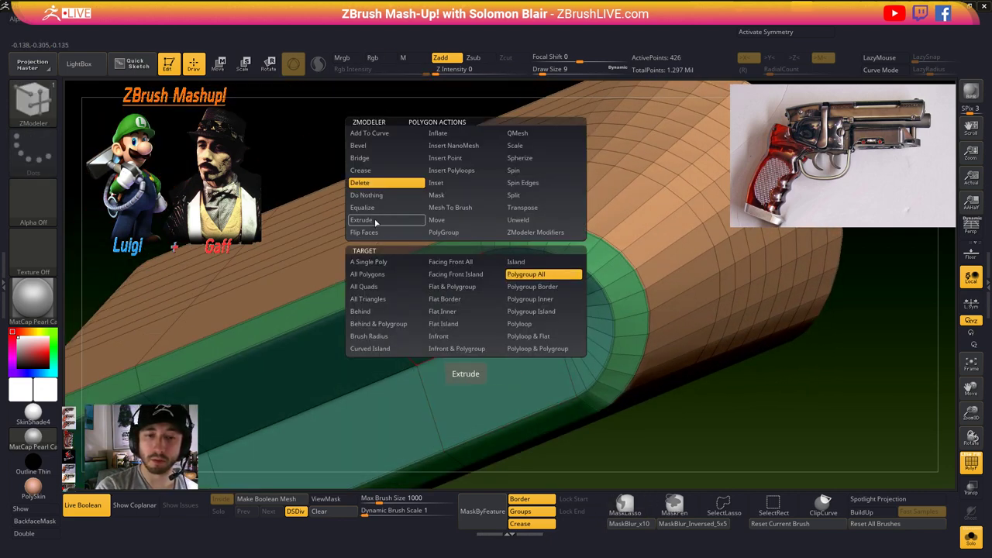
pyautogui.click(377, 221)
pyautogui.press('space')
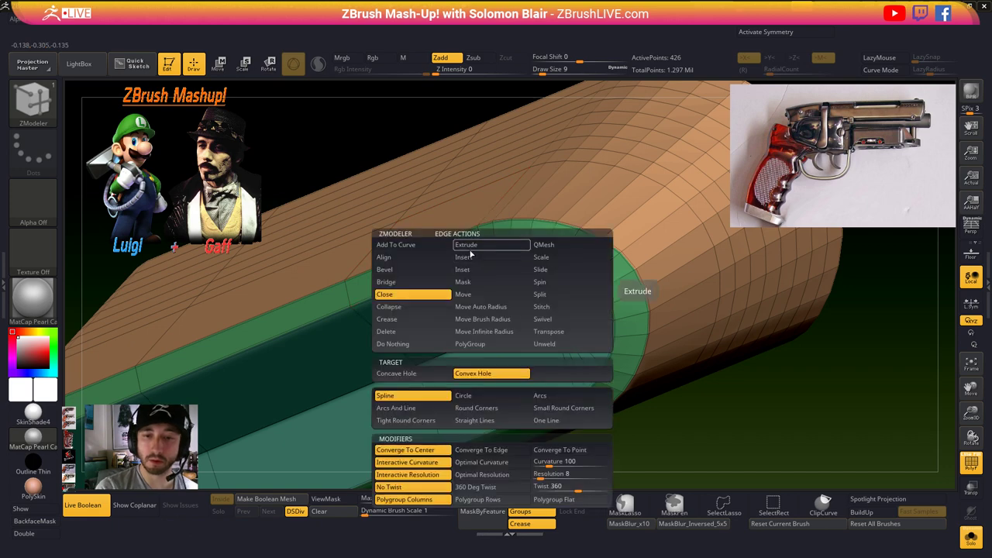
pyautogui.click(473, 260)
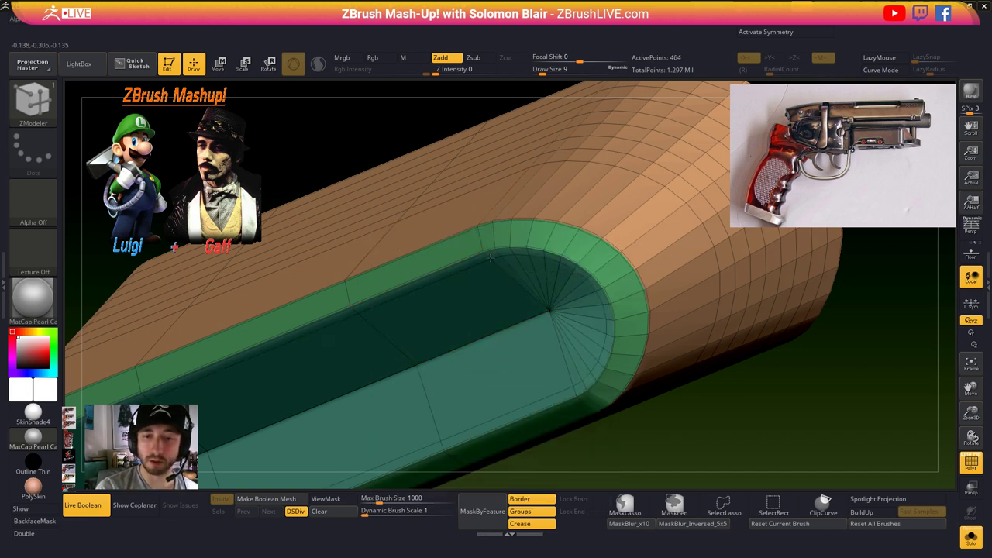
pyautogui.keyDown('ctrl'); pyautogui.moveTo(486, 253); pyautogui.dragTo(631, 258, button='right'); pyautogui.keyUp('ctrl')
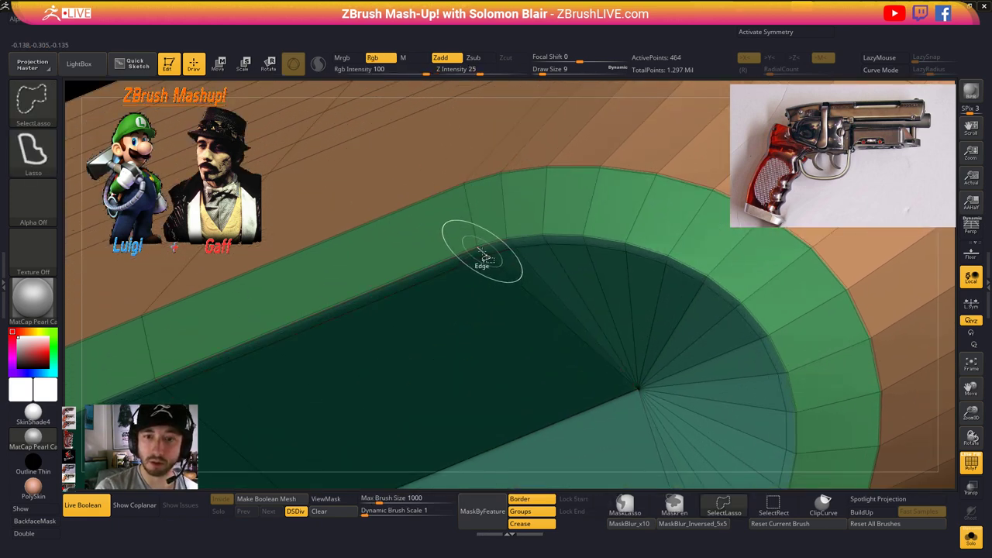
# - Merge the capsule's body and rim into one polygroup, keeping the inner cap as a separate group
pyautogui.keyDown('ctrl'); pyautogui.keyDown('shift'); pyautogui.click(482, 253); pyautogui.keyUp('shift'); pyautogui.keyUp('ctrl')
pyautogui.keyDown('ctrl'); pyautogui.moveTo(481, 253); pyautogui.dragTo(270, 274, button='right'); pyautogui.keyUp('ctrl')
pyautogui.hotkey('ctrl', 'w')
pyautogui.keyDown('ctrl'); pyautogui.keyDown('shift'); pyautogui.click(622, 401); pyautogui.keyUp('shift'); pyautogui.keyUp('ctrl')
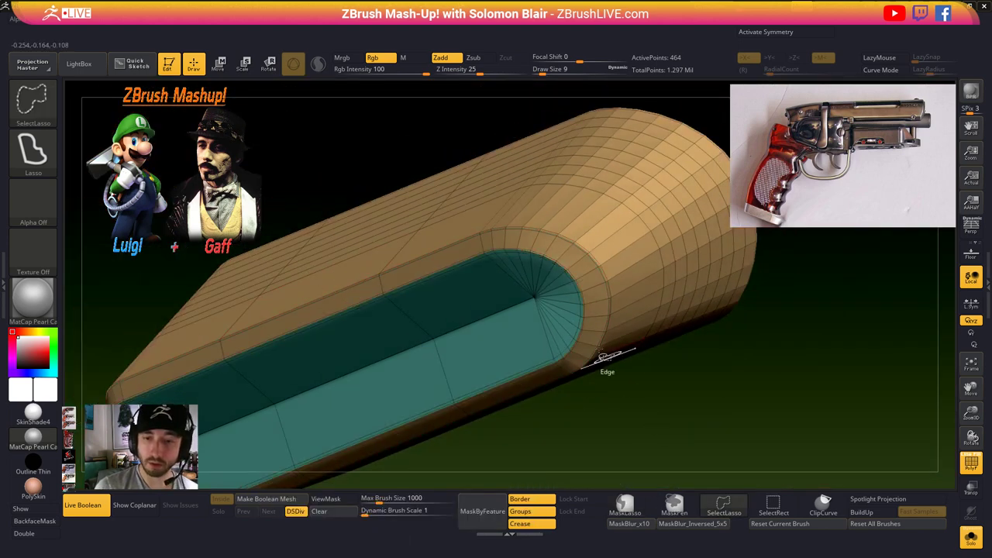
# - Mask everything except the inner cap and move the cap inward through Slide Top to form a narrower stem
pyautogui.keyDown('ctrl'); pyautogui.keyDown('shift'); pyautogui.click(563, 301); pyautogui.keyUp('shift'); pyautogui.keyUp('ctrl')
pyautogui.keyDown('ctrl'); pyautogui.click(615, 399); pyautogui.keyUp('ctrl')
pyautogui.keyDown('ctrl'); pyautogui.keyDown('shift'); pyautogui.click(617, 403); pyautogui.keyUp('shift'); pyautogui.keyUp('ctrl')
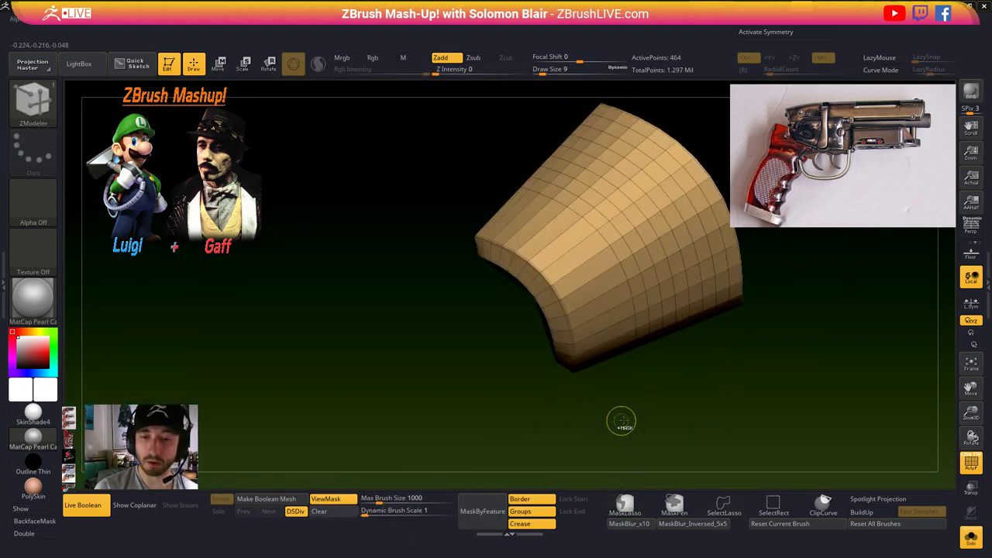
pyautogui.keyDown('ctrl'); pyautogui.click(617, 412); pyautogui.keyUp('ctrl')
pyautogui.press('w')
pyautogui.moveTo(672, 203); pyautogui.dragTo(551, 287)
pyautogui.hotkey('alt', 's')
pyautogui.press('q')
pyautogui.press('q')
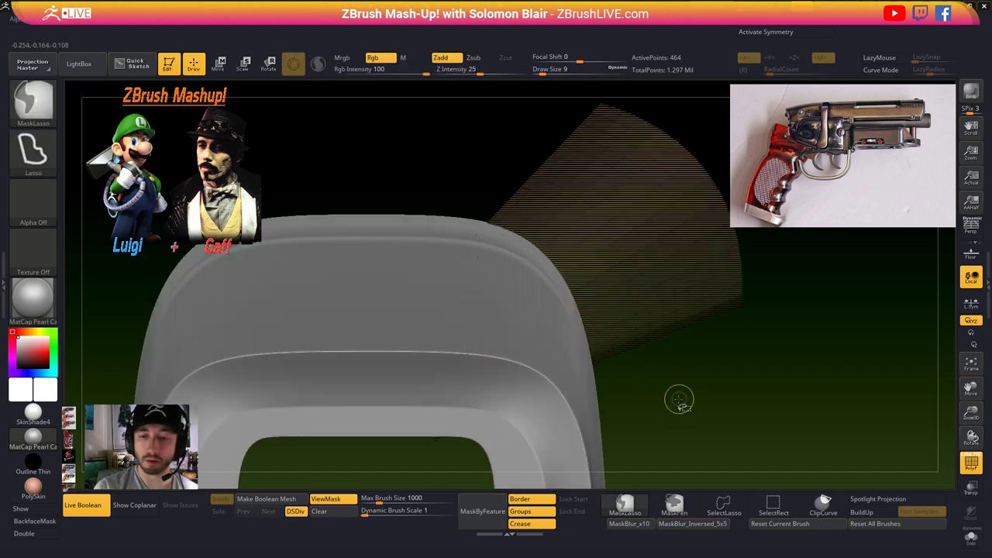
# - Isolate the capsule, clear the mask, and insert supporting edge loops around the stem near its inner end and shoulder
pyautogui.keyDown('ctrl'); pyautogui.keyDown('shift'); pyautogui.click(680, 401); pyautogui.keyUp('shift'); pyautogui.keyUp('ctrl')
pyautogui.keyDown('ctrl'); pyautogui.moveTo(682, 403); pyautogui.dragTo(675, 413); pyautogui.keyUp('ctrl')
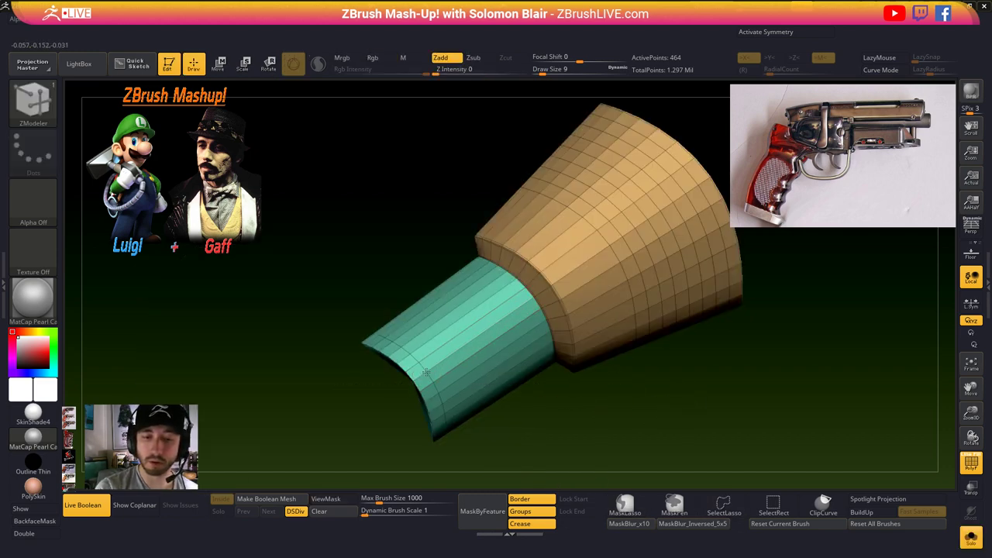
pyautogui.click(522, 306)
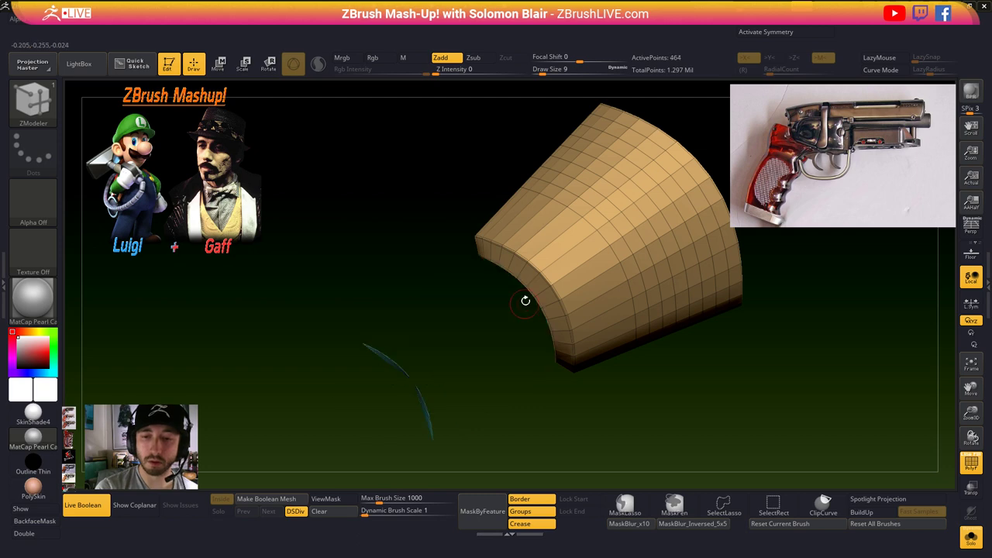
pyautogui.hotkey('ctrl', 'z')
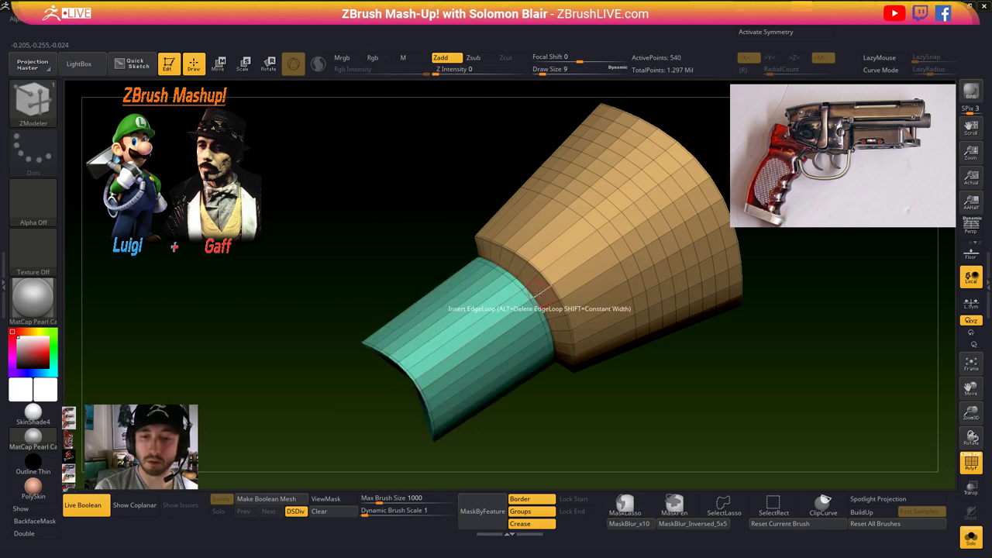
# - Preview the stepped capsule smoothed without the polyframe, and check its dynamic subdivision settings
pyautogui.press('d')
pyautogui.hotkey('shift', 'f')
pyautogui.keyDown('alt'); pyautogui.moveTo(600, 399); pyautogui.dragTo(580, 397); pyautogui.keyUp('alt')
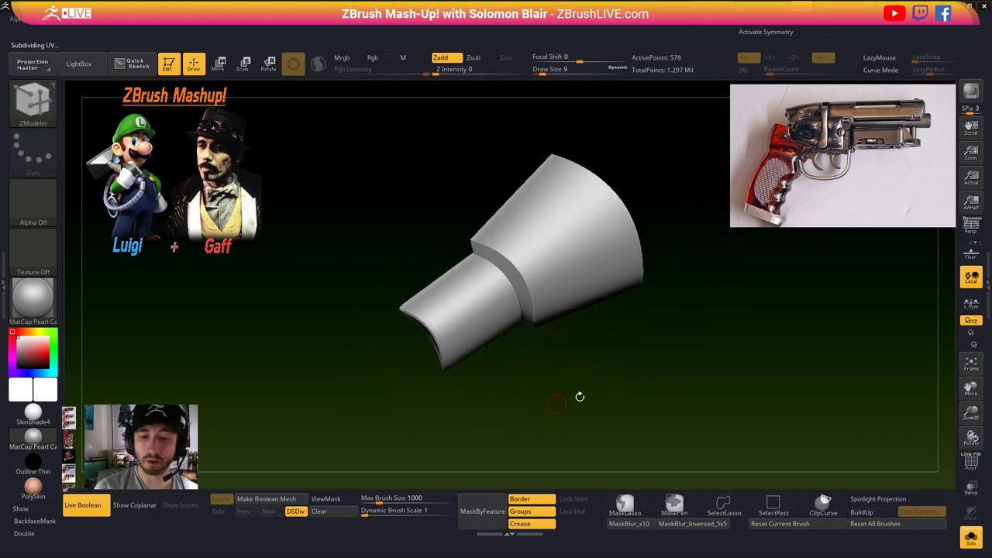
pyautogui.press('space')
pyautogui.press('space')
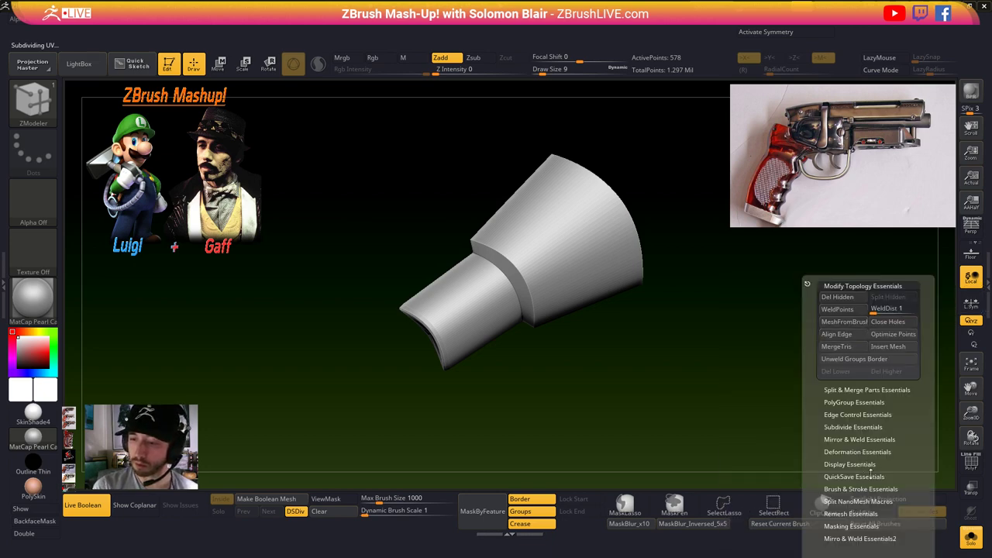
pyautogui.click(865, 427)
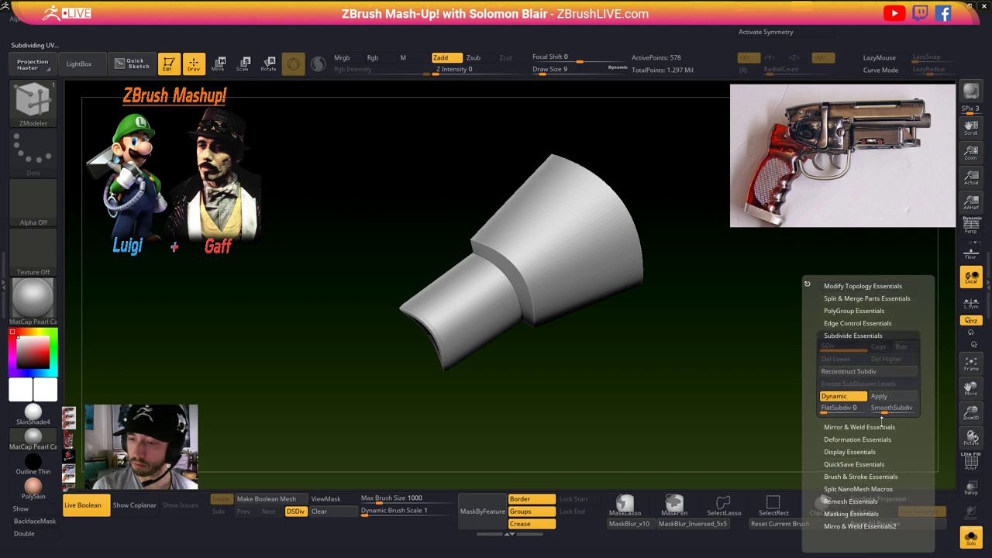
pyautogui.keyDown('alt'); pyautogui.moveTo(613, 375); pyautogui.dragTo(557, 371, button='right'); pyautogui.keyUp('alt')
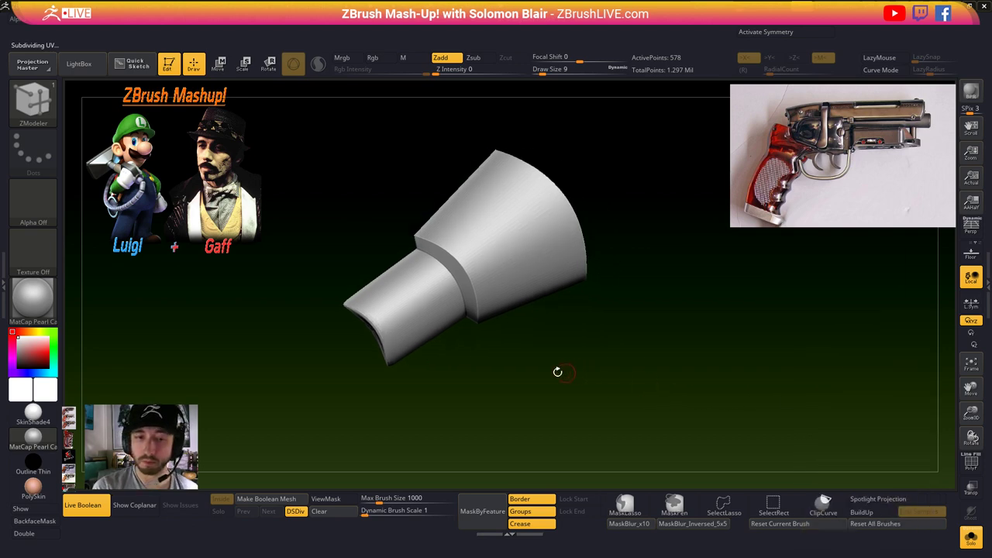
# - Insert another supporting edge loop around the stem and inspect the smoothed shape with the polyframe off
pyautogui.hotkey('shift', 'f')
pyautogui.moveTo(403, 333)
pyautogui.keyDown('ctrl'); pyautogui.mouseDown(button='right')
pyautogui.moveTo(461, 358)
pyautogui.moveTo(454, 367)
pyautogui.moveTo(422, 308)
pyautogui.mouseUp(button='right'); pyautogui.keyUp('ctrl')
pyautogui.keyDown('ctrl'); pyautogui.keyDown('shift'); pyautogui.click(461, 361); pyautogui.keyUp('shift'); pyautogui.keyUp('ctrl')
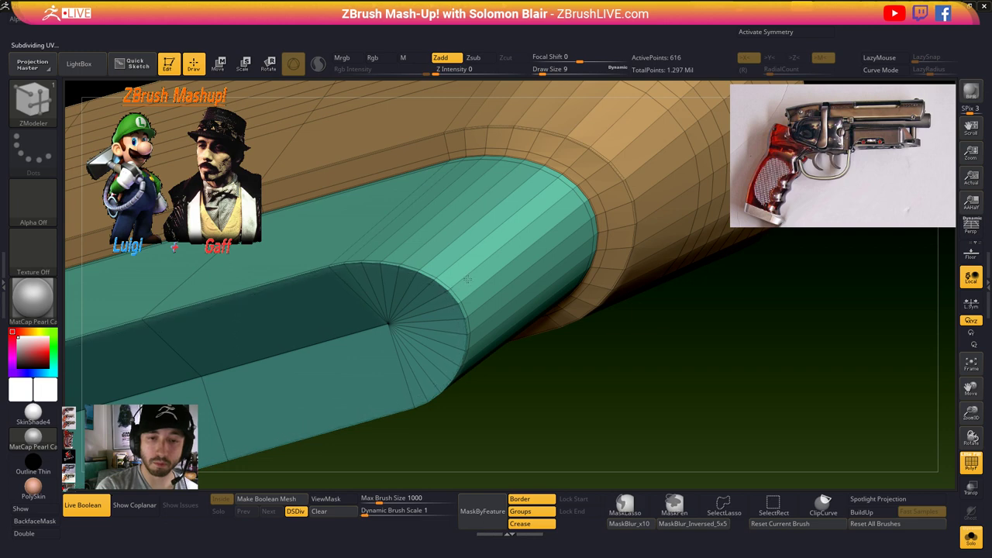
pyautogui.hotkey('shift', 'f')
pyautogui.keyDown('ctrl'); pyautogui.moveTo(691, 361); pyautogui.dragTo(543, 341, button='right'); pyautogui.keyUp('ctrl')
pyautogui.moveTo(543, 341); pyautogui.dragTo(508, 390, button='right')
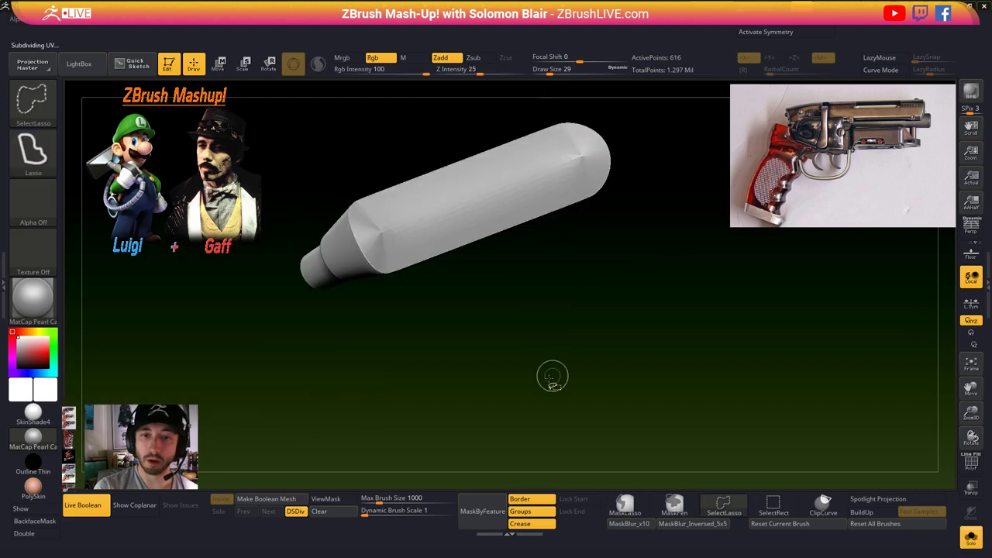
pyautogui.moveTo(551, 377); pyautogui.dragTo(542, 376)
pyautogui.hotkey('shift', 'f')
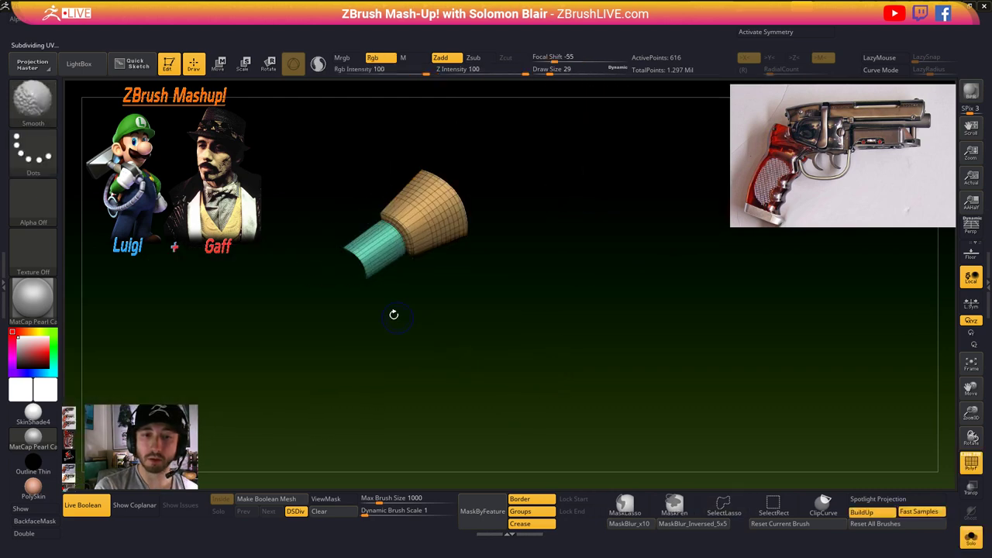
# - Mask the flared body and move the stem's inner end farther inward to lengthen the stem
pyautogui.moveTo(394, 315)
pyautogui.keyDown('alt'); pyautogui.mouseDown()
pyautogui.moveTo(425, 352)
pyautogui.moveTo(535, 417)
pyautogui.mouseUp(); pyautogui.keyUp('alt')
pyautogui.moveTo(318, 432)
pyautogui.keyDown('ctrl'); pyautogui.mouseDown()
pyautogui.moveTo(407, 240)
pyautogui.moveTo(276, 361)
pyautogui.mouseUp(); pyautogui.keyUp('ctrl')
pyautogui.keyDown('ctrl'); pyautogui.click(279, 369); pyautogui.keyUp('ctrl')
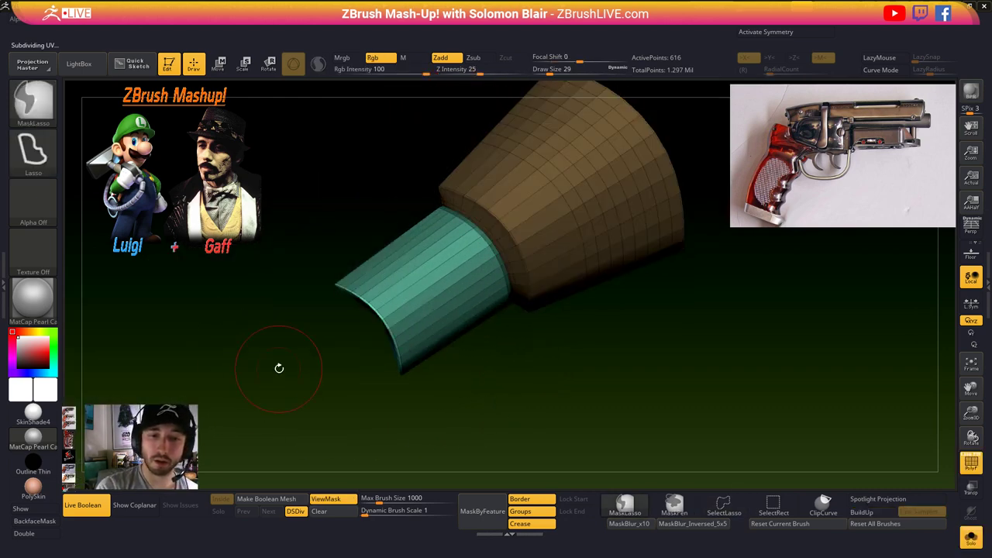
pyautogui.press('w')
pyautogui.moveTo(509, 229); pyautogui.dragTo(483, 247)
pyautogui.press('q')
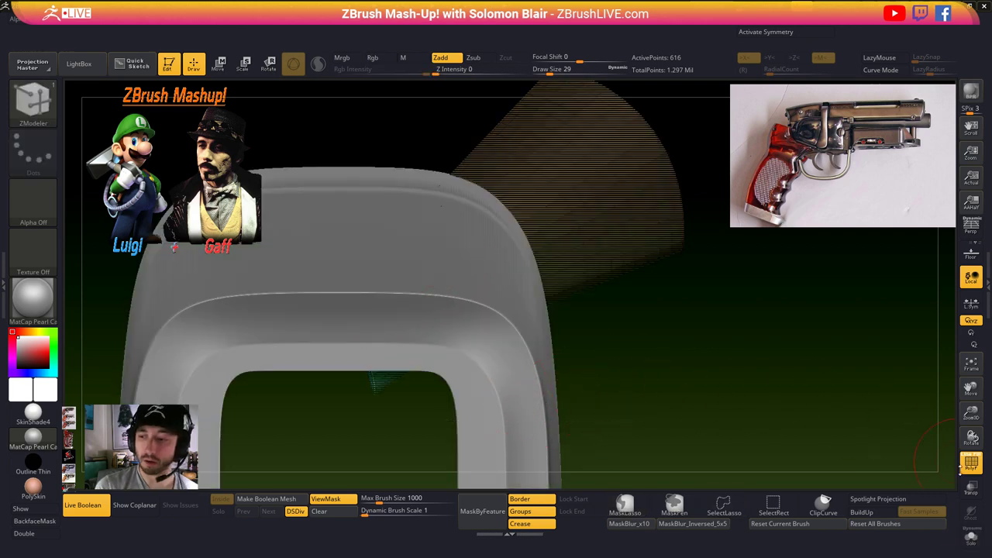
# - Turn on transparency and angle the stem's inner end downward into Slide Top's central opening
pyautogui.click(971, 487)
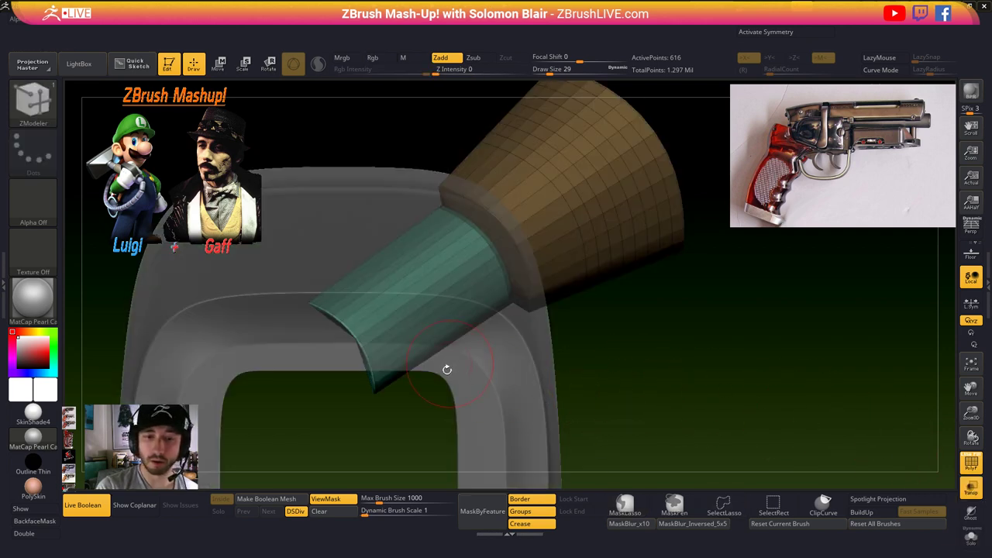
pyautogui.press('w')
pyautogui.moveTo(448, 368)
pyautogui.mouseDown()
pyautogui.moveTo(457, 345)
pyautogui.moveTo(430, 360)
pyautogui.moveTo(406, 358)
pyautogui.moveTo(421, 353)
pyautogui.mouseUp()
pyautogui.press('q')
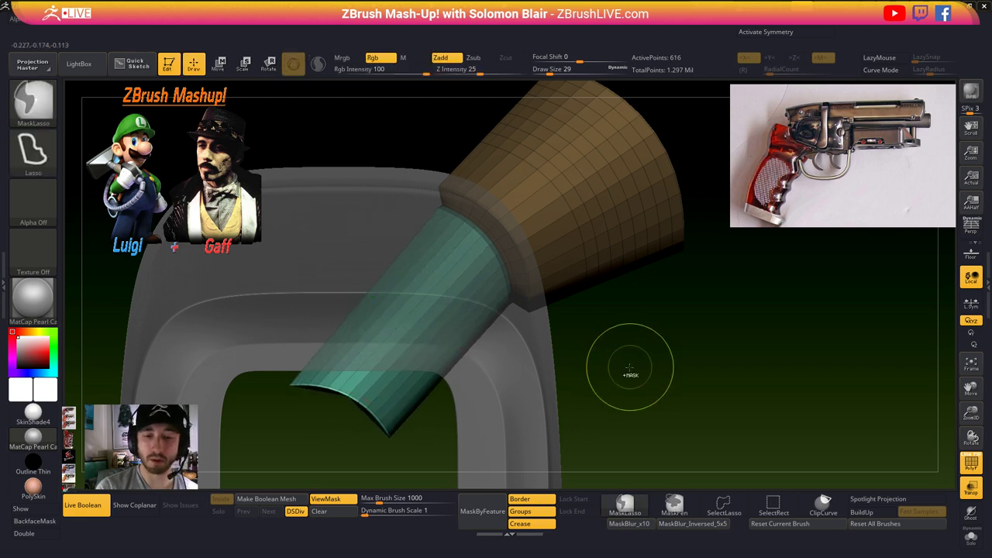
# - Clear the mask and preview the angled capsule smoothed and isolated, with the polyframe and transparency turned off
pyautogui.press('d')
pyautogui.keyDown('ctrl'); pyautogui.moveTo(634, 366); pyautogui.dragTo(667, 373); pyautogui.keyUp('ctrl')
pyautogui.hotkey('shift', 'f')
pyautogui.keyDown('ctrl'); pyautogui.moveTo(667, 372); pyautogui.dragTo(636, 349, button='right'); pyautogui.keyUp('ctrl')
pyautogui.hotkey('ctrl', 'shift', 's')
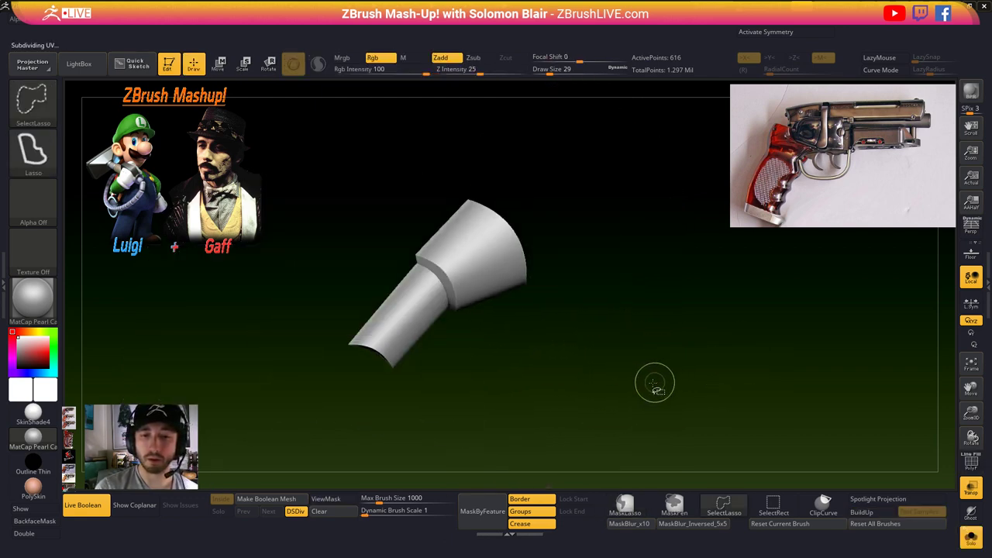
pyautogui.keyDown('ctrl'); pyautogui.keyDown('shift'); pyautogui.click(653, 383); pyautogui.keyUp('shift'); pyautogui.keyUp('ctrl')
pyautogui.keyDown('ctrl'); pyautogui.keyDown('shift'); pyautogui.click(625, 399); pyautogui.keyUp('shift'); pyautogui.keyUp('ctrl')
pyautogui.click(974, 490)
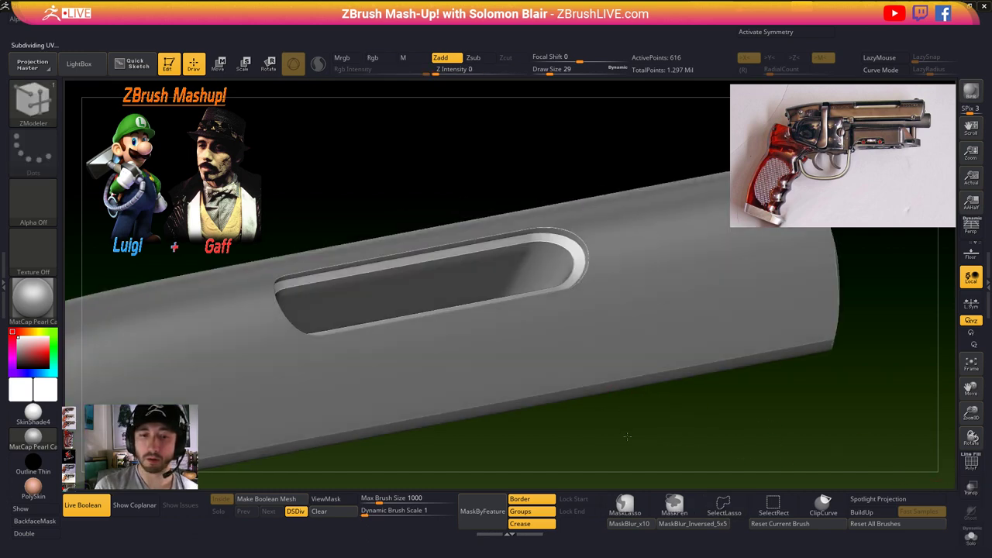
# - Make a boolean mesh from Slide Top and the capsule that cuts its recess
pyautogui.moveTo(626, 436); pyautogui.dragTo(543, 403, button='right')
pyautogui.keyDown('ctrl'); pyautogui.keyDown('shift'); pyautogui.click(556, 413); pyautogui.keyUp('shift'); pyautogui.keyUp('ctrl')
pyautogui.keyDown('ctrl'); pyautogui.keyDown('shift'); pyautogui.click(551, 406); pyautogui.keyUp('shift'); pyautogui.keyUp('ctrl')
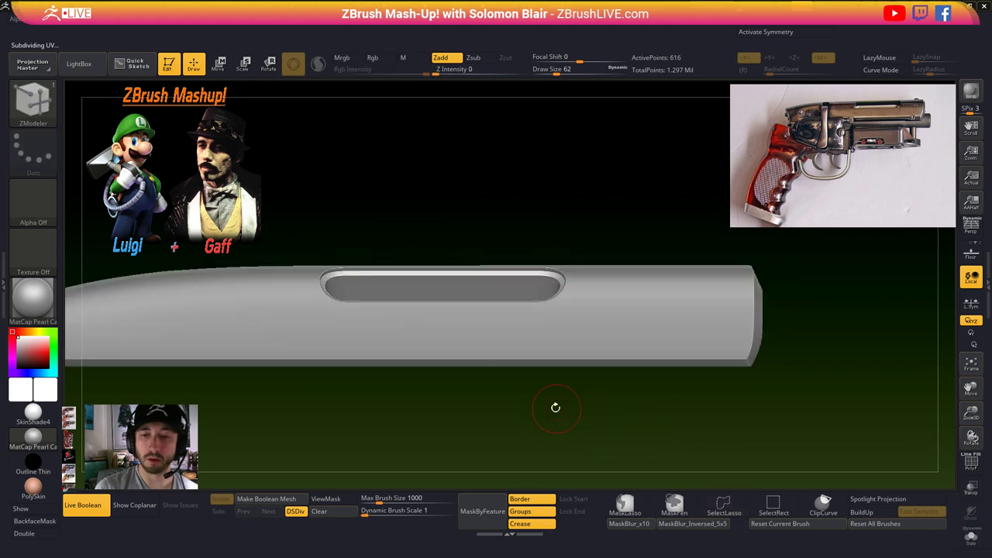
pyautogui.press('w')
pyautogui.moveTo(555, 407)
pyautogui.mouseDown()
pyautogui.moveTo(573, 445)
pyautogui.moveTo(555, 419)
pyautogui.mouseUp()
pyautogui.press('q')
pyautogui.moveTo(555, 418)
pyautogui.keyDown('ctrl'); pyautogui.mouseDown(button='right')
pyautogui.moveTo(544, 406)
pyautogui.moveTo(572, 410)
pyautogui.mouseUp(button='right'); pyautogui.keyUp('ctrl')
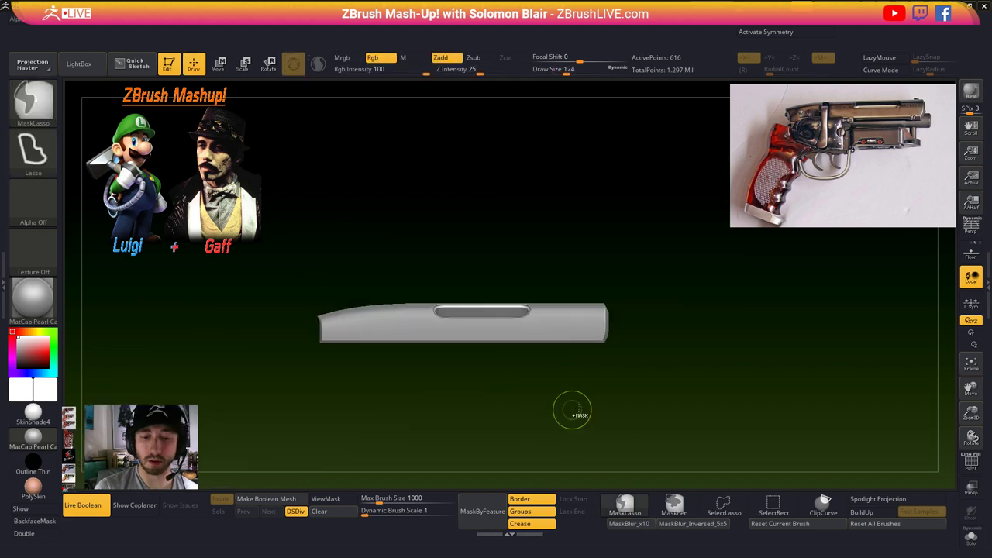
pyautogui.click(988, 285)
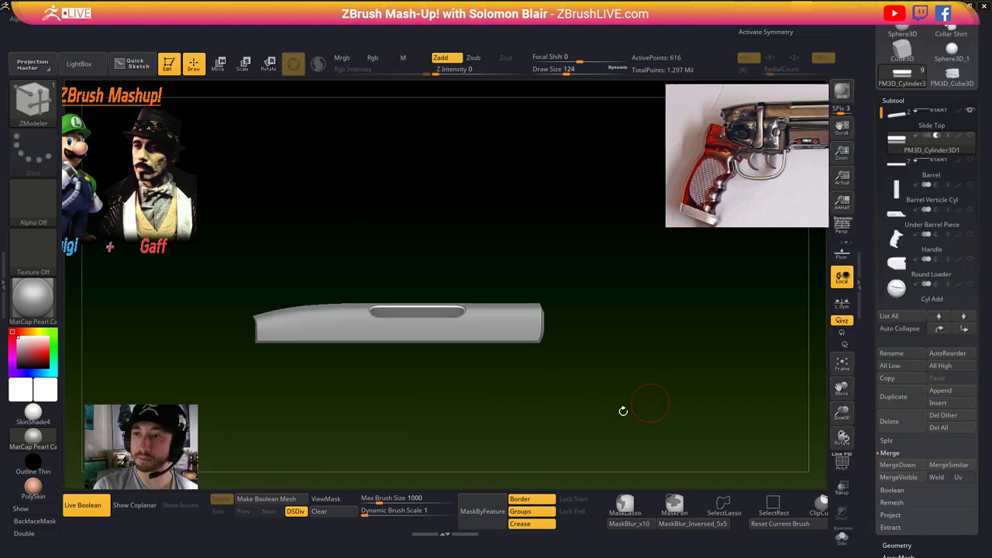
pyautogui.click(266, 499)
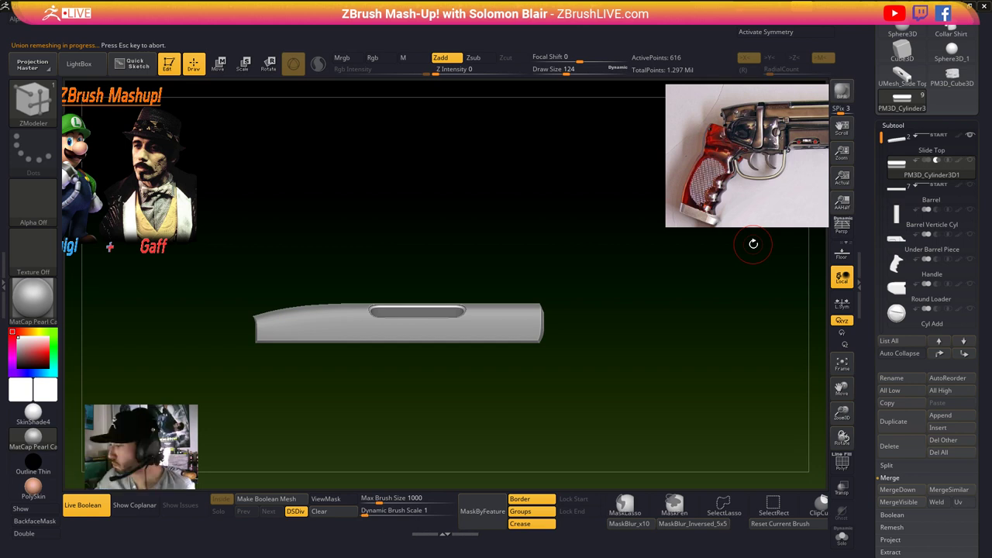
# - Delete the cutting cylinder and the original Slide Top, and insert UMesh_Slide Top in their place
pyautogui.click(921, 98)
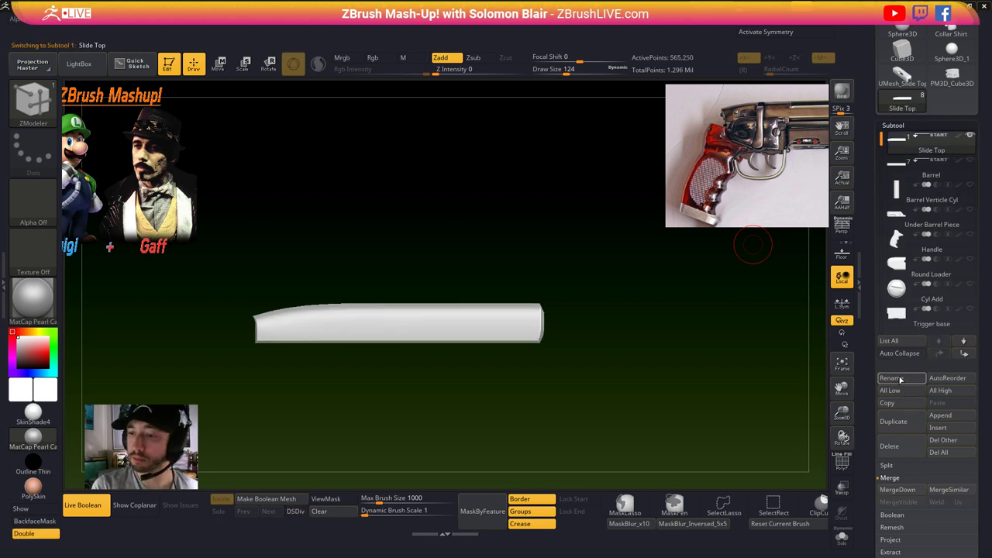
pyautogui.click(898, 380)
pyautogui.click(903, 439)
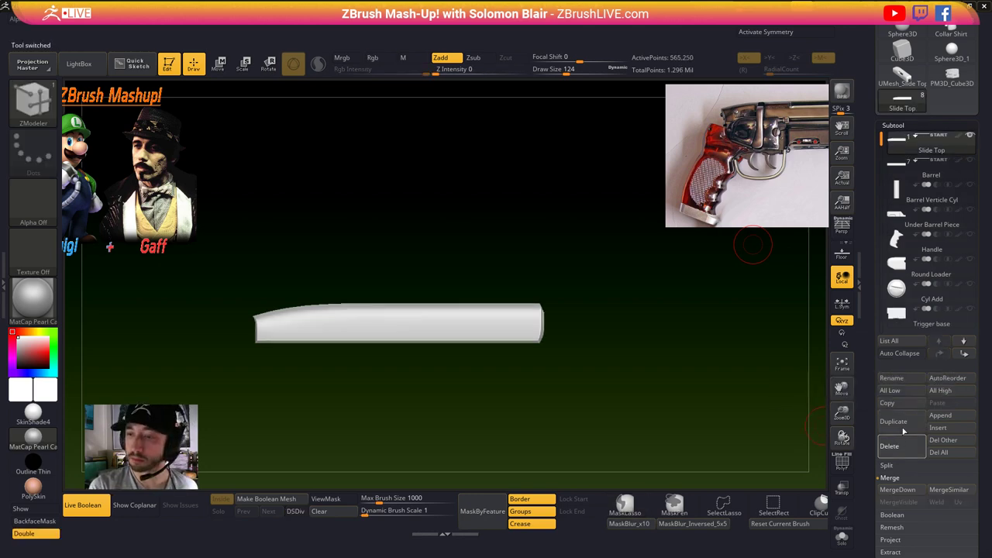
pyautogui.click(946, 427)
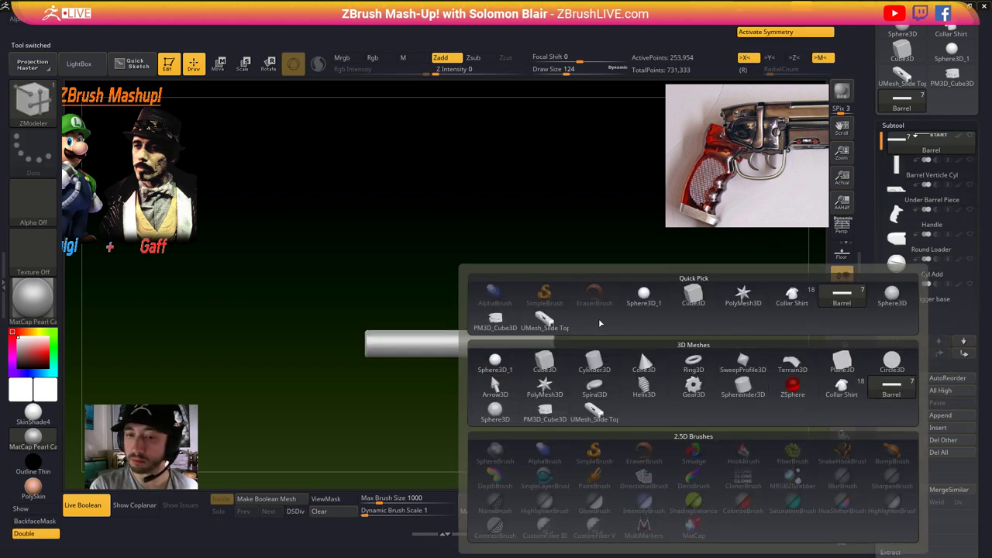
pyautogui.click(598, 319)
pyautogui.press('b')
pyautogui.press('z')
pyautogui.press('m')
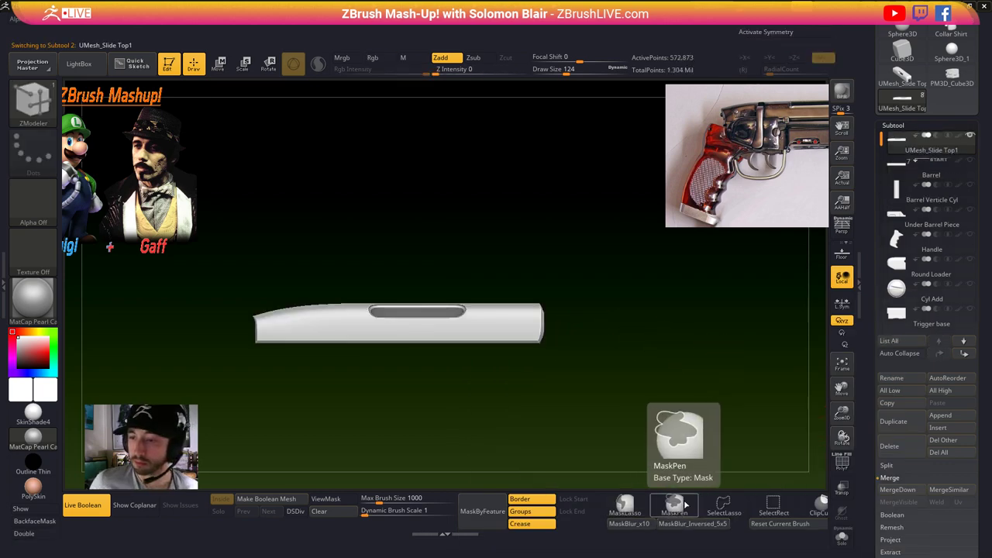
# - Rename the inserted subtool as UMesh_Slide Top and show all the pistol parts
pyautogui.click(902, 378)
pyautogui.press('End')
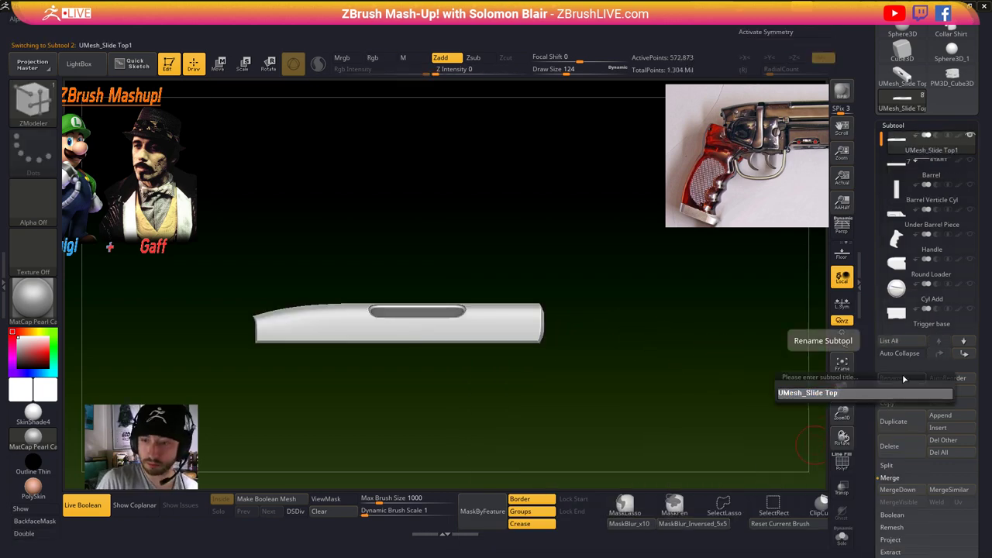
pyautogui.press('BackSpace')
pyautogui.press('Return')
pyautogui.click(970, 136)
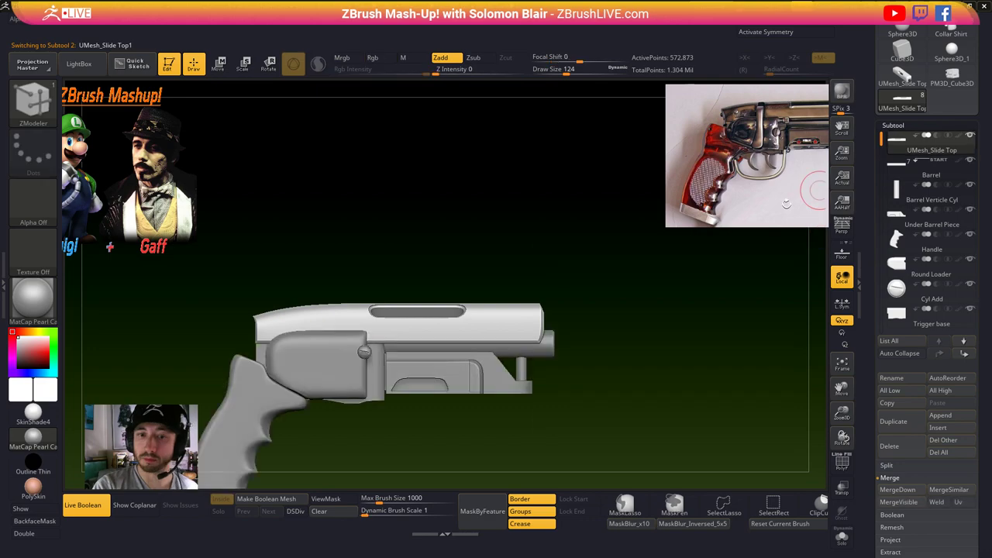
# - Inspect the complete pistol from several angles and open the project save dialog
pyautogui.moveTo(541, 372); pyautogui.dragTo(572, 397)
pyautogui.press('b')
pyautogui.press('m')
pyautogui.press('v')
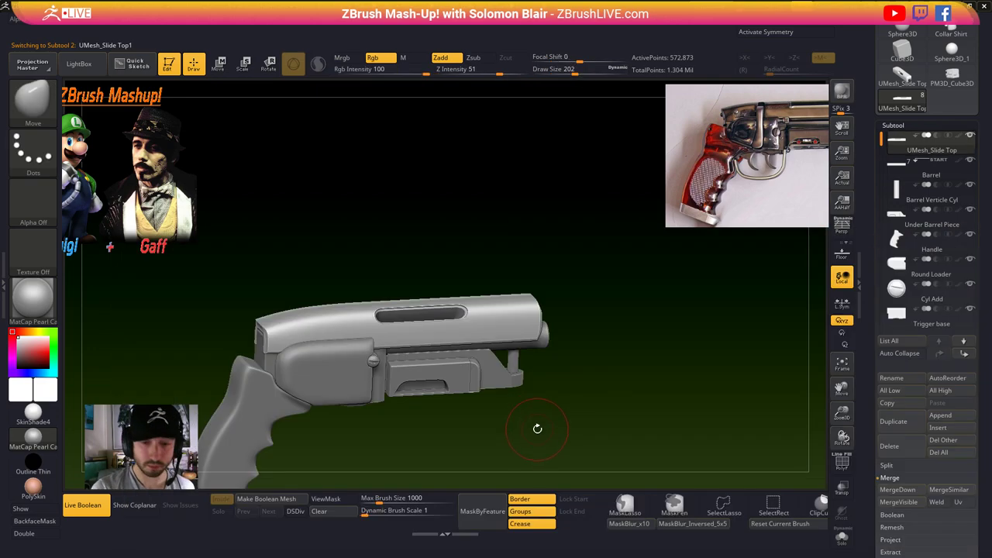
pyautogui.keyDown('ctrl'); pyautogui.moveTo(538, 428); pyautogui.dragTo(495, 420, button='right'); pyautogui.keyUp('ctrl')
pyautogui.keyDown('shift'); pyautogui.moveTo(495, 420); pyautogui.dragTo(487, 419, button='right'); pyautogui.keyUp('shift')
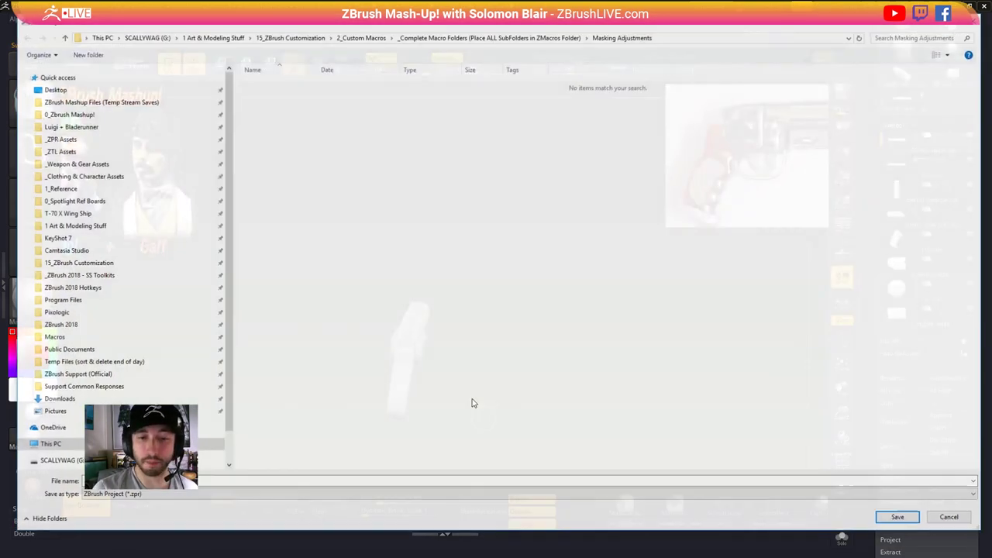
pyautogui.rightClick(243, 194)
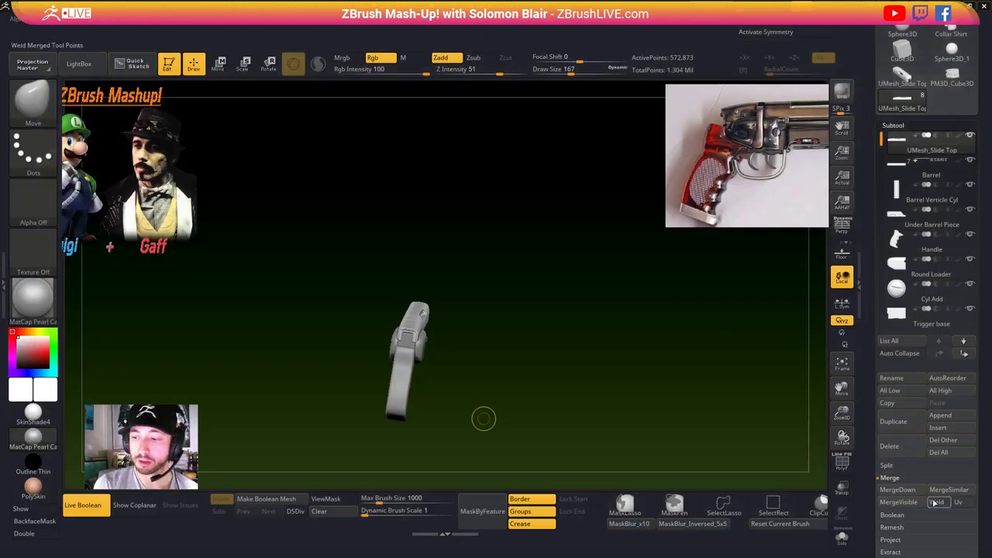
pyautogui.moveTo(483, 414)
pyautogui.mouseDown()
pyautogui.moveTo(593, 380)
pyautogui.moveTo(478, 354)
pyautogui.mouseUp()
# - Hide the Spotlight reference images and switch from the pistol to the full character model
pyautogui.press('z')
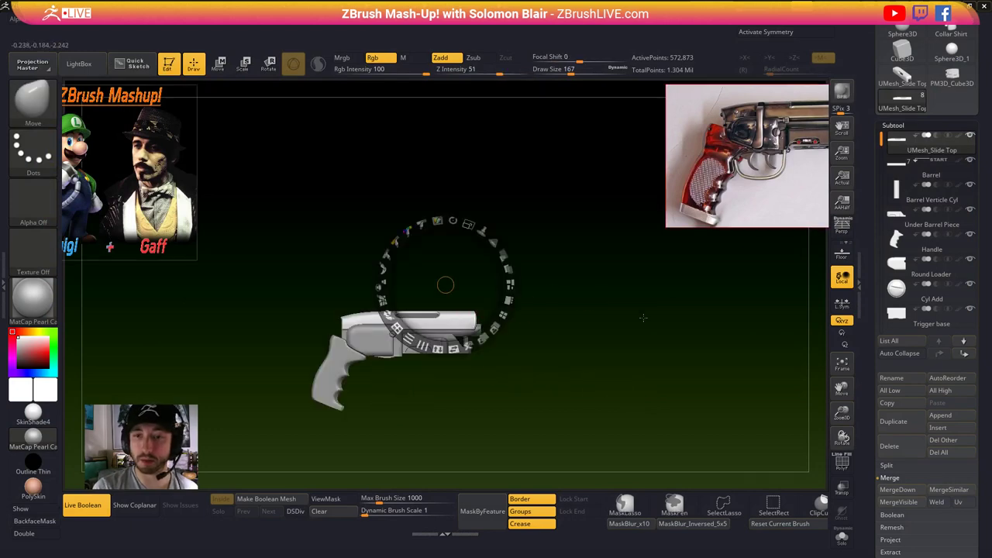
pyautogui.hotkey('shift', 'z')
pyautogui.keyDown('alt'); pyautogui.moveTo(612, 357); pyautogui.dragTo(532, 360); pyautogui.keyUp('alt')
pyautogui.moveTo(532, 361)
pyautogui.keyDown('ctrl'); pyautogui.mouseDown(button='right')
pyautogui.moveTo(455, 412)
pyautogui.moveTo(492, 395)
pyautogui.moveTo(380, 383)
pyautogui.mouseUp(button='right'); pyautogui.keyUp('ctrl')
pyautogui.press('b')
pyautogui.press('m')
pyautogui.press('v')
pyautogui.moveTo(379, 383)
pyautogui.mouseDown()
pyautogui.moveTo(380, 361)
pyautogui.moveTo(421, 381)
pyautogui.mouseUp()
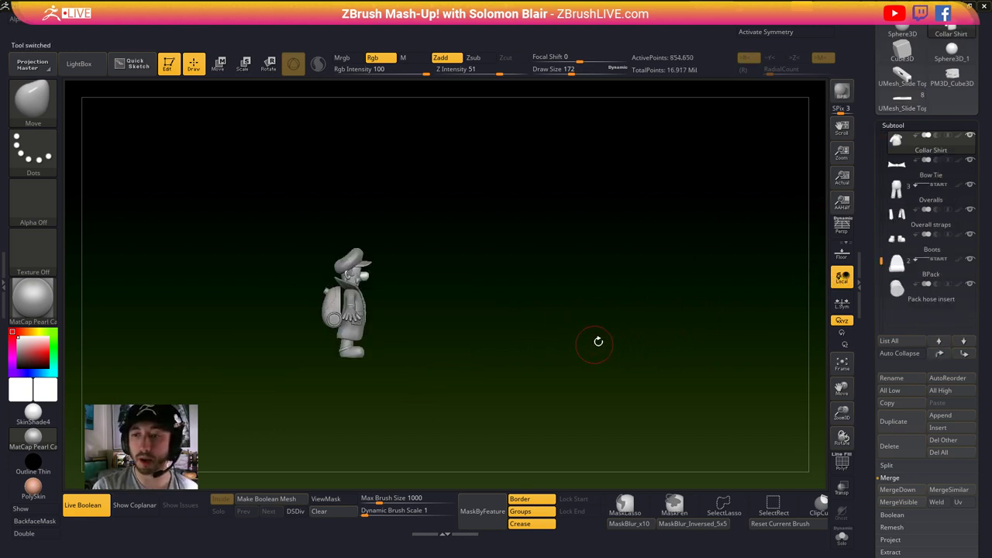
# - Activate X symmetry in the character's front view and select the Trench Coat subtool with the Move brush
pyautogui.doubleClick(858, 285)
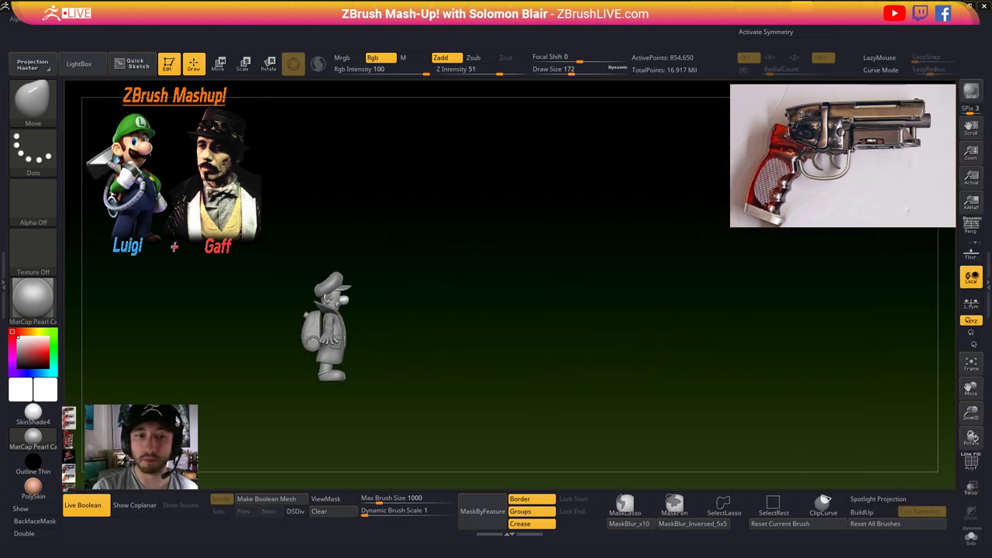
pyautogui.moveTo(434, 248)
pyautogui.keyDown('shift'); pyautogui.mouseDown(button='right')
pyautogui.moveTo(341, 232)
pyautogui.moveTo(329, 288)
pyautogui.moveTo(509, 304)
pyautogui.moveTo(534, 318)
pyautogui.mouseUp(button='right'); pyautogui.keyUp('shift')
pyautogui.press('x')
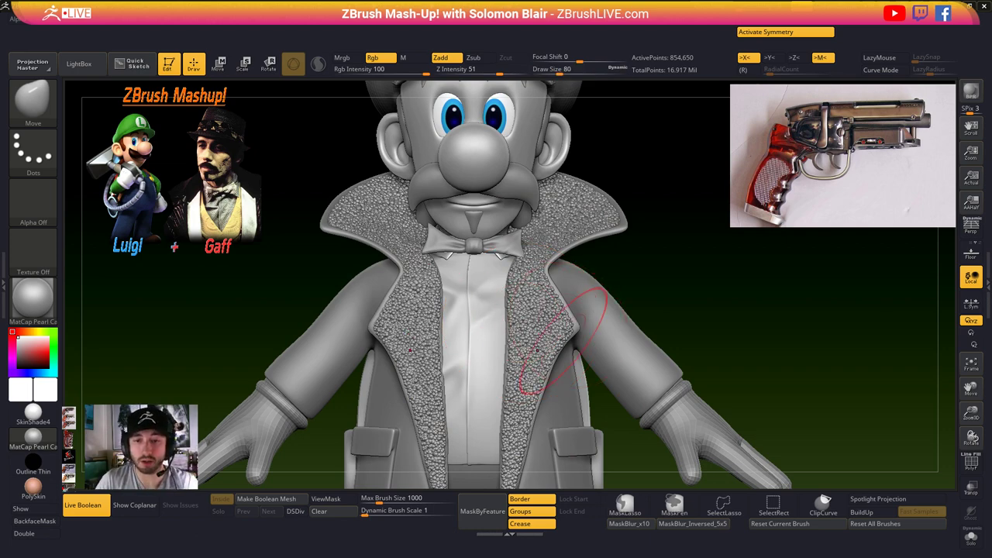
pyautogui.moveTo(394, 319)
pyautogui.mouseDown(button='right')
pyautogui.moveTo(431, 319)
pyautogui.moveTo(414, 315)
pyautogui.mouseUp(button='right')
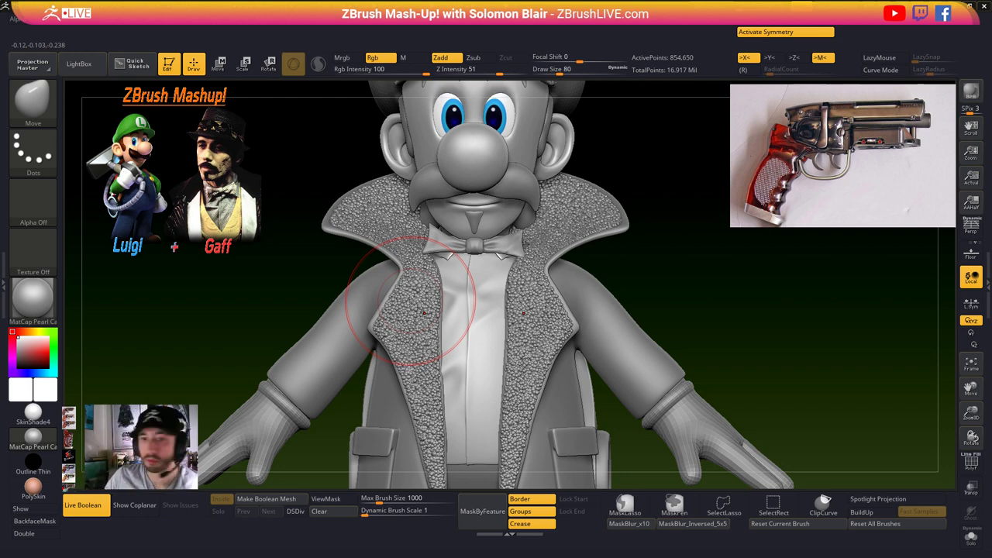
pyautogui.keyDown('alt'); pyautogui.click(500, 323); pyautogui.keyUp('alt')
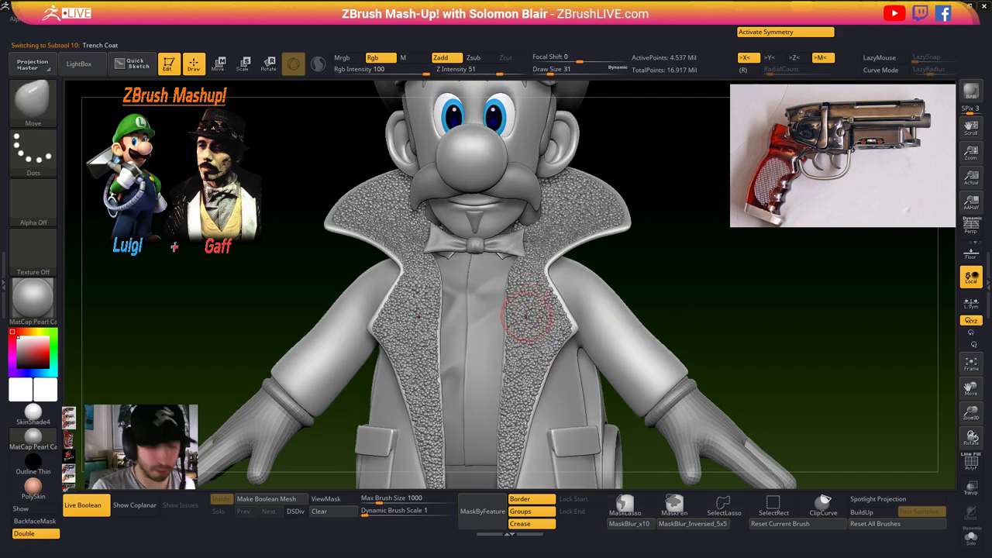
pyautogui.press('b')
pyautogui.press('m')
pyautogui.press('v')
pyautogui.press('[')
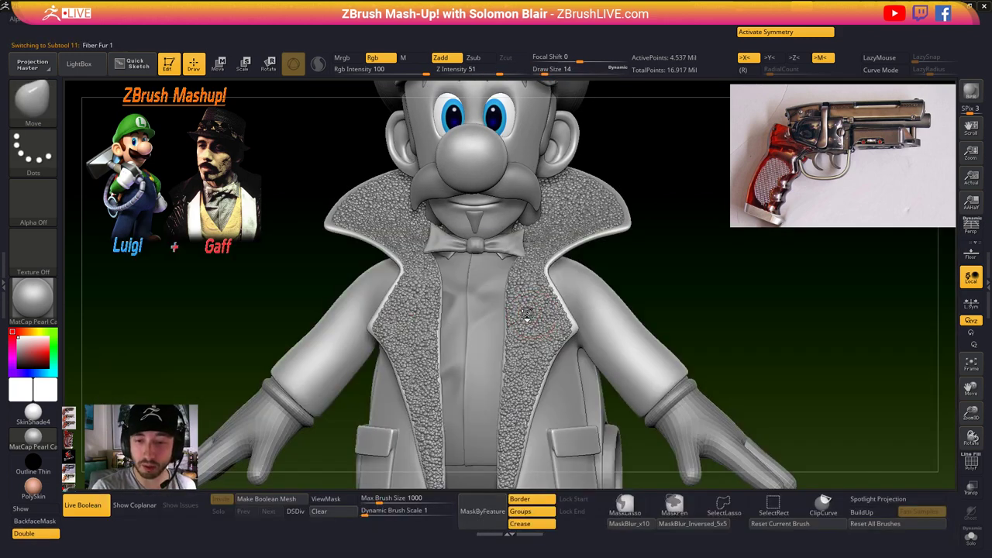
# - Select the Fiber Fur 1 subtool on the coat's lapel, isolate it and inspect its fibers up close
pyautogui.keyDown('alt'); pyautogui.click(527, 313); pyautogui.keyUp('alt')
pyautogui.hotkey('ctrl', 'shift', 's')
pyautogui.moveTo(522, 319)
pyautogui.keyDown('ctrl'); pyautogui.mouseDown(button='right')
pyautogui.moveTo(548, 326)
pyautogui.moveTo(520, 306)
pyautogui.moveTo(634, 368)
pyautogui.mouseUp(button='right'); pyautogui.keyUp('ctrl')
pyautogui.hotkey('shift', 'f')
pyautogui.hotkey('shift', 'f')
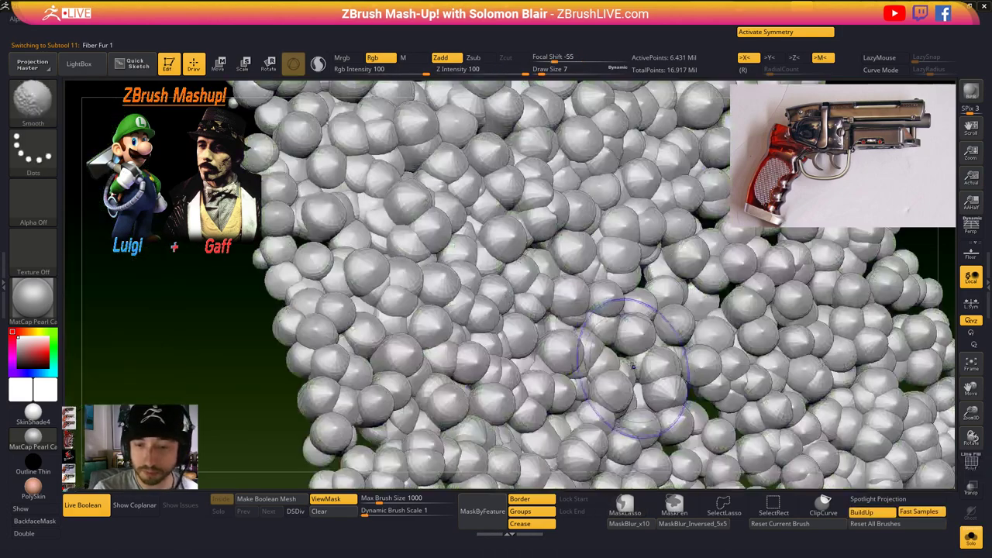
pyautogui.scroll(-10, 632, 364)
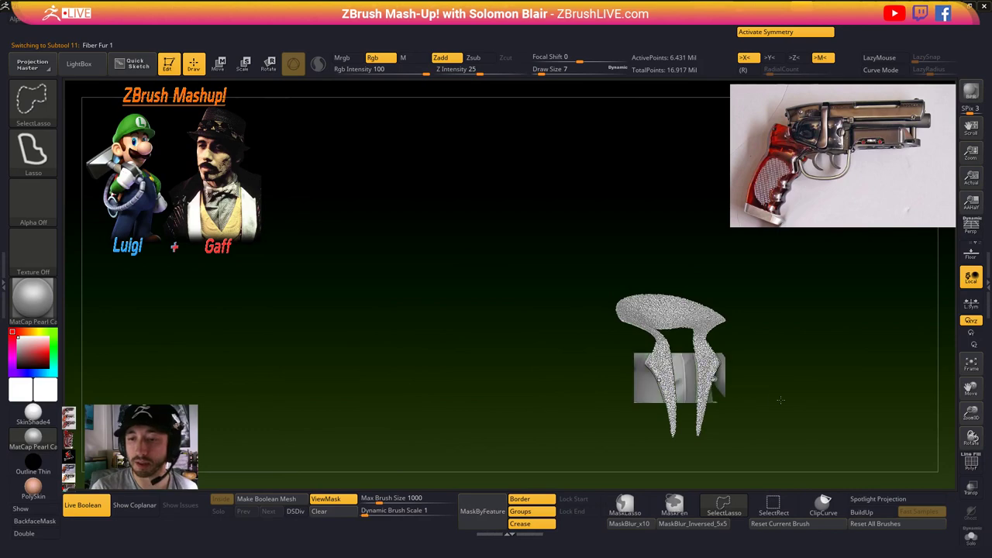
# - Show the character's other parts again and frame the figure from the front with the Move brush active
pyautogui.hotkey('ctrl', 'shift', 's')
pyautogui.keyDown('shift'); pyautogui.moveTo(760, 396); pyautogui.dragTo(781, 374, button='right'); pyautogui.keyUp('shift')
pyautogui.press('b')
pyautogui.press('m')
pyautogui.press('v')
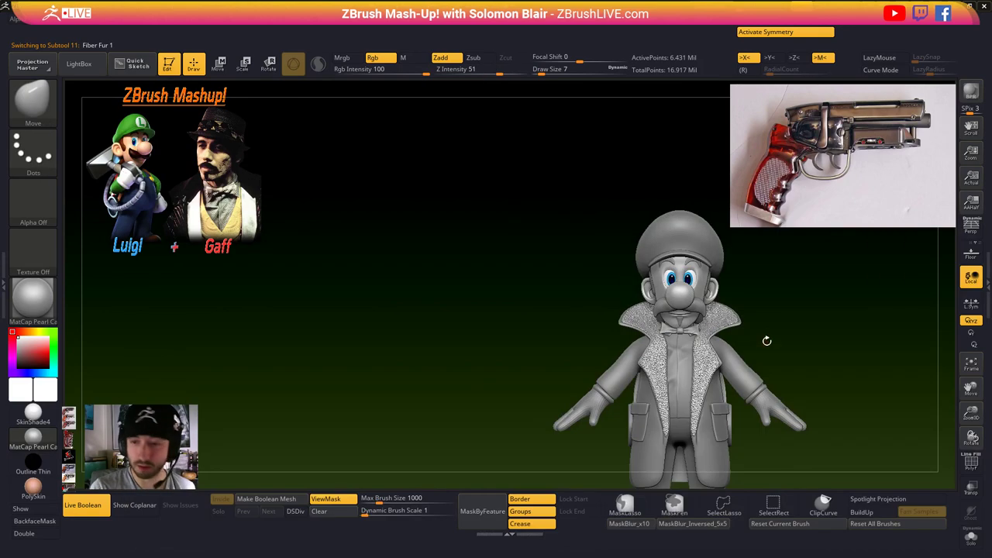
pyautogui.press('f')
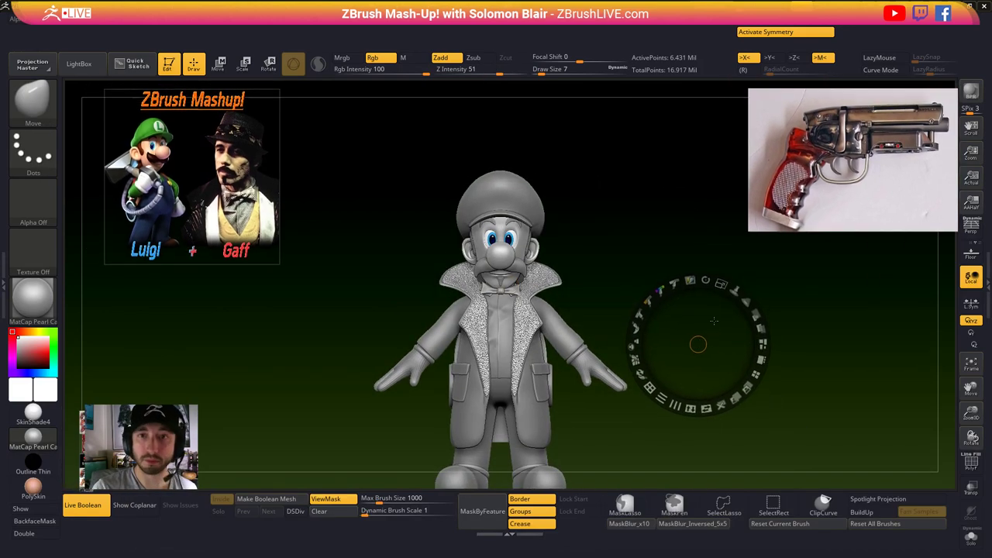
# - Load the Spotlight board Gufigi_Posing_Board_1.ZSL from the 0_Spotlight Ref Boards folder and leave Spotlight editing
pyautogui.moveTo(592, 28)
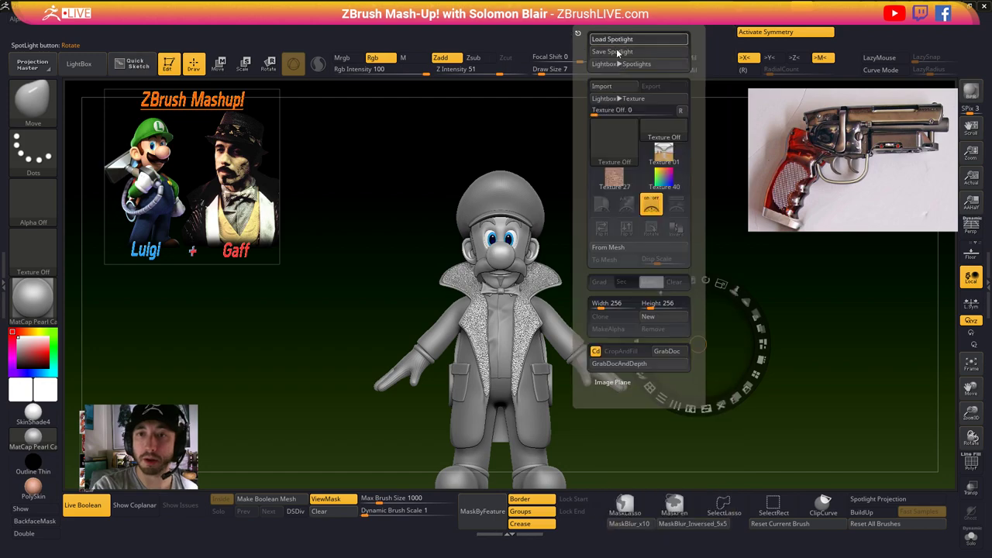
pyautogui.click(617, 44)
pyautogui.click(60, 189)
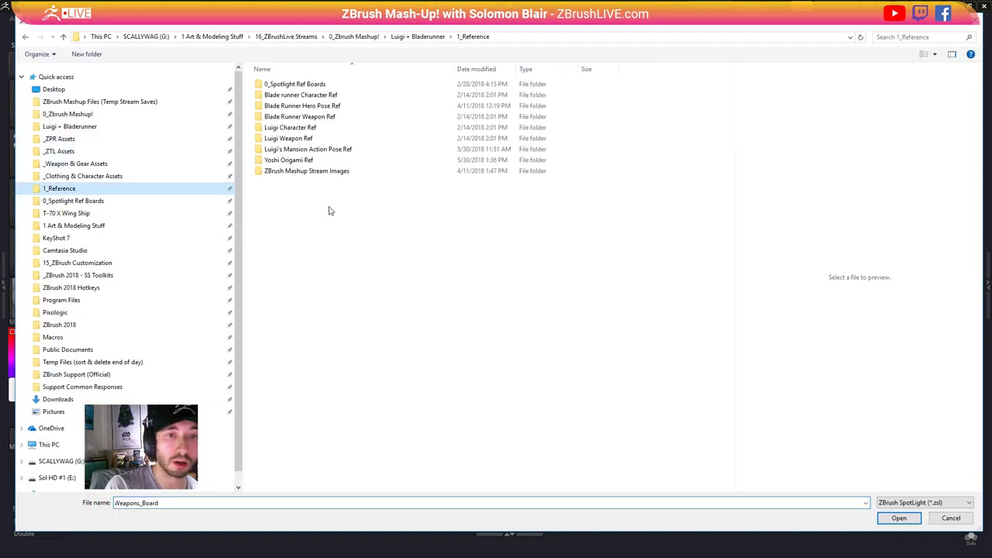
pyautogui.click(85, 200)
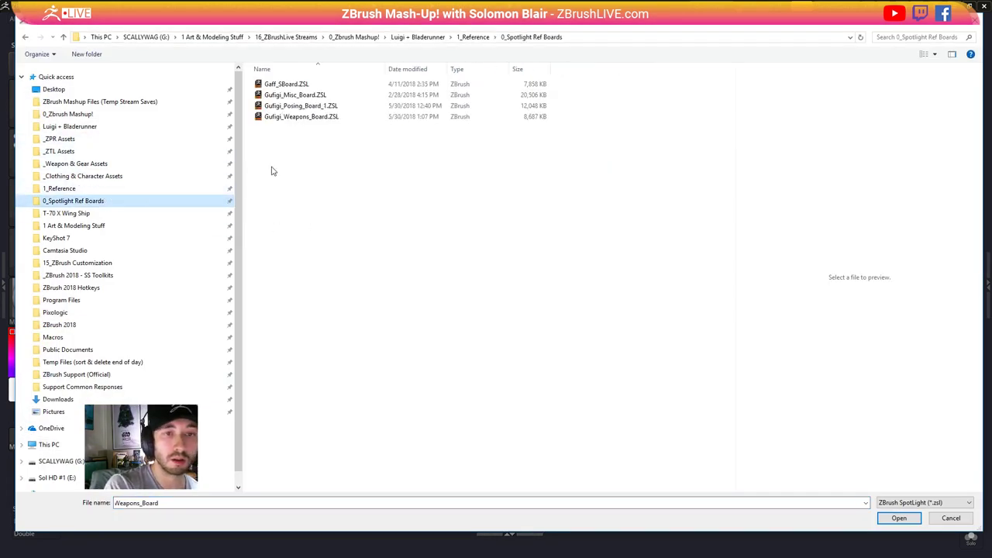
pyautogui.click(315, 106)
pyautogui.doubleClick(315, 107)
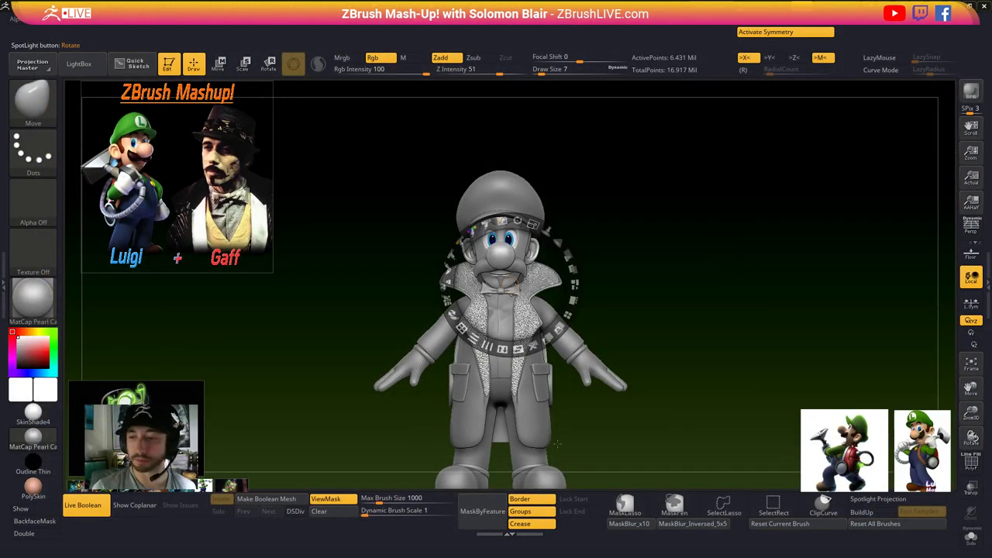
pyautogui.press('z')
# - Bring up the transform gizmo on the coat's fiber fur and apply the Remesh by Decimation deformer
pyautogui.keyDown('ctrl'); pyautogui.moveTo(527, 308); pyautogui.dragTo(534, 343, button='right'); pyautogui.keyUp('ctrl')
pyautogui.press('w')
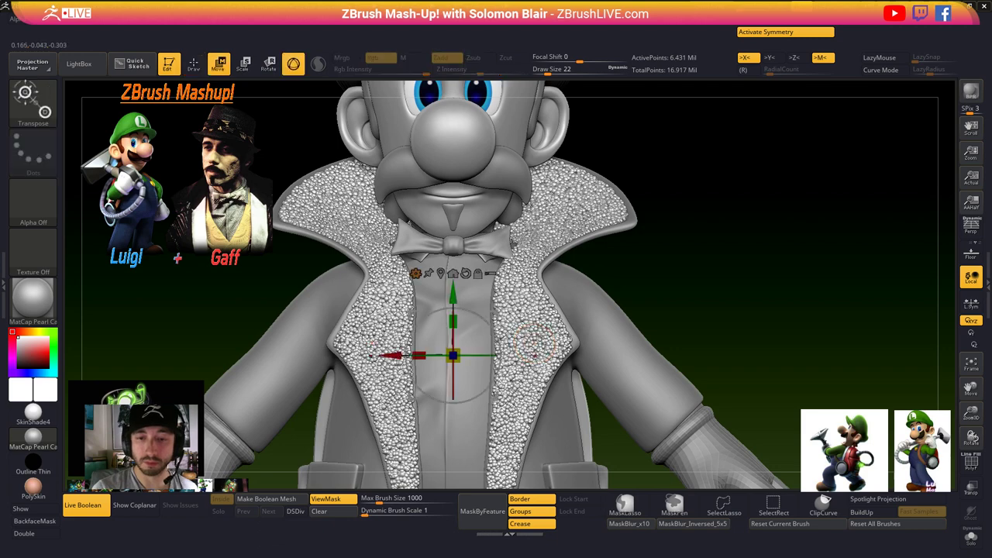
pyautogui.click(415, 274)
pyautogui.click(642, 278)
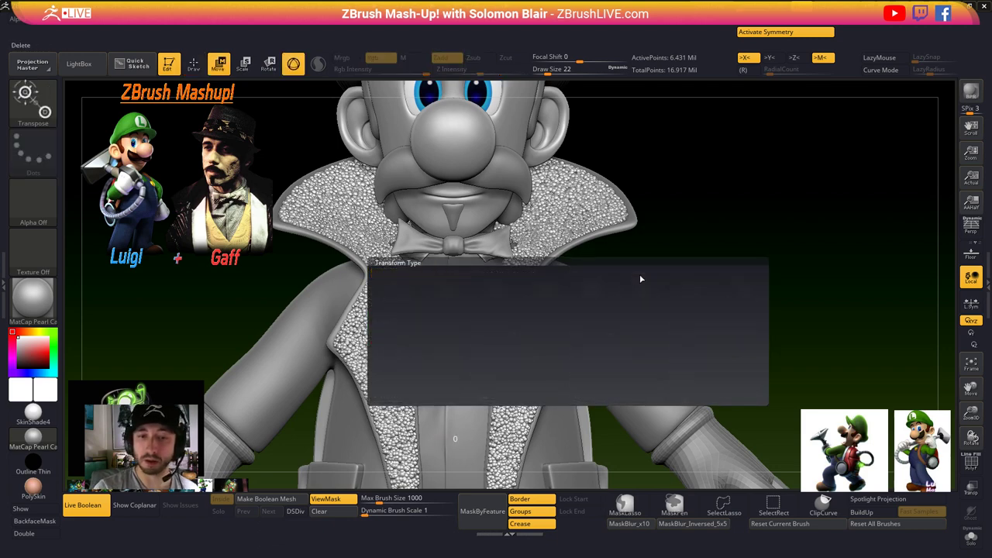
pyautogui.press('x')
pyautogui.click(416, 274)
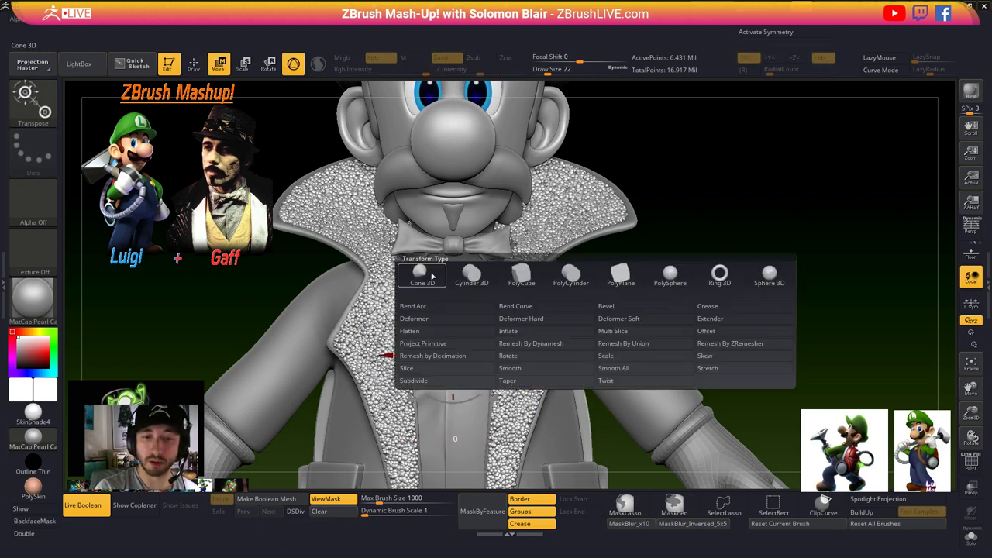
pyautogui.click(568, 347)
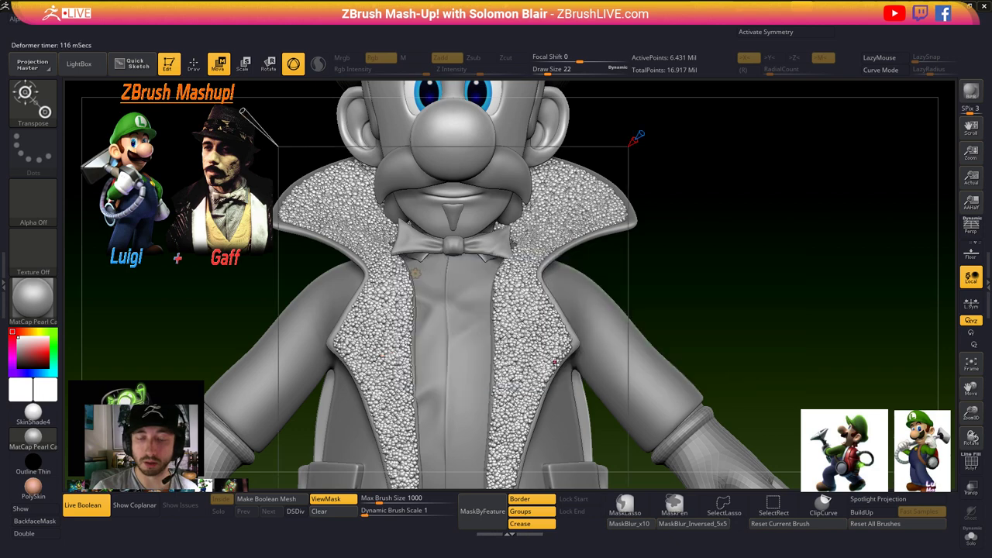
# - Try decimating the coat's fur to a target of about 158,000 polygons and check its surface up close
pyautogui.keyDown('ctrl'); pyautogui.moveTo(658, 242); pyautogui.dragTo(656, 159, button='right'); pyautogui.keyUp('ctrl')
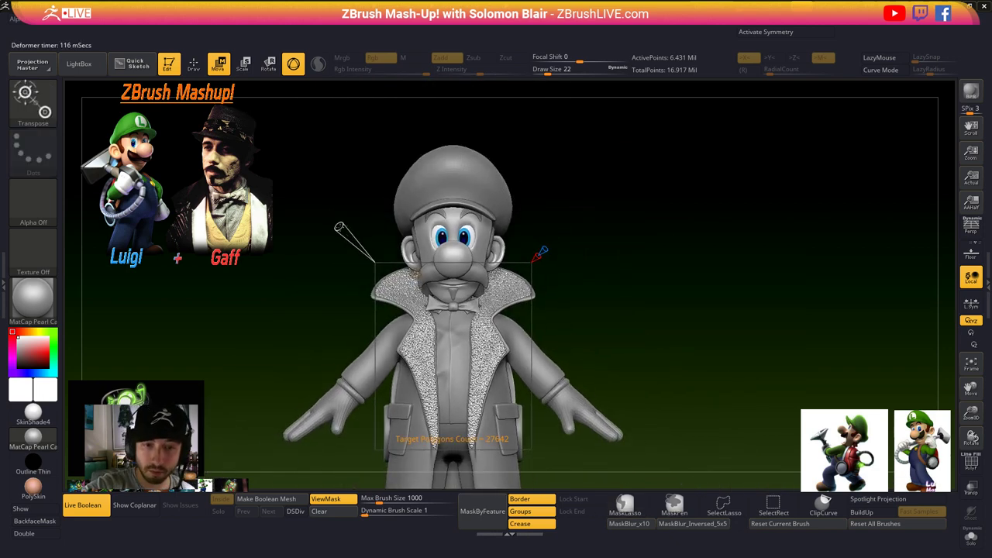
pyautogui.moveTo(342, 227); pyautogui.dragTo(321, 190)
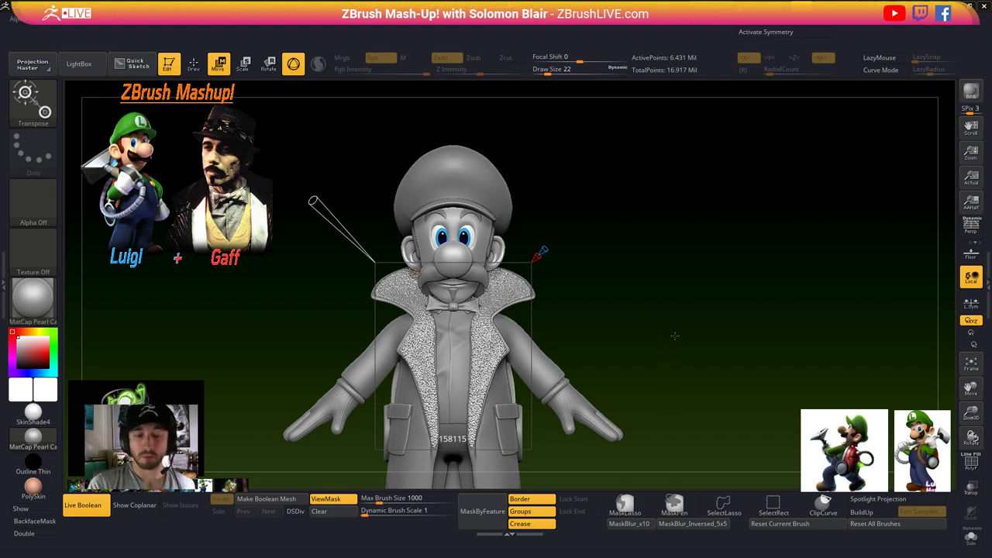
pyautogui.press('q')
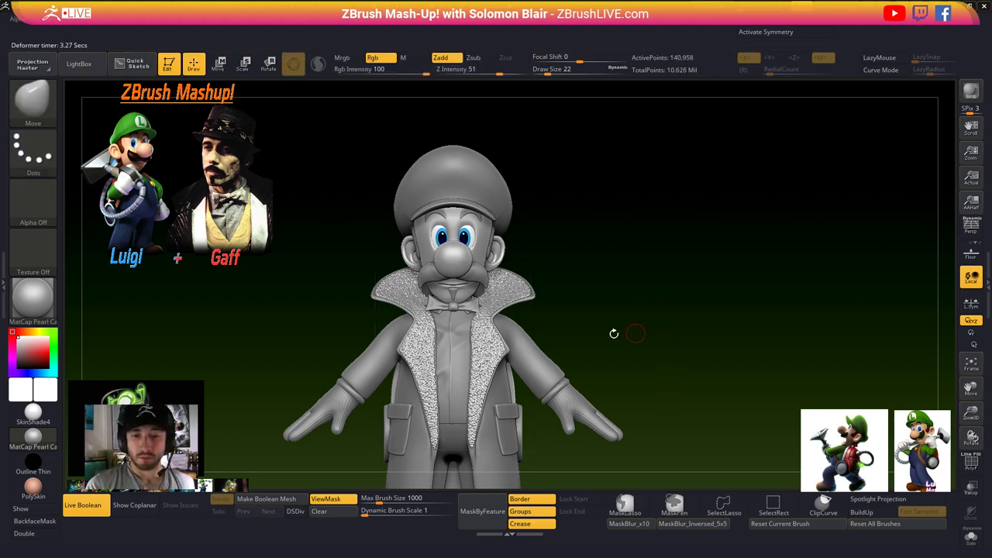
pyautogui.moveTo(417, 273); pyautogui.dragTo(505, 350, button='right')
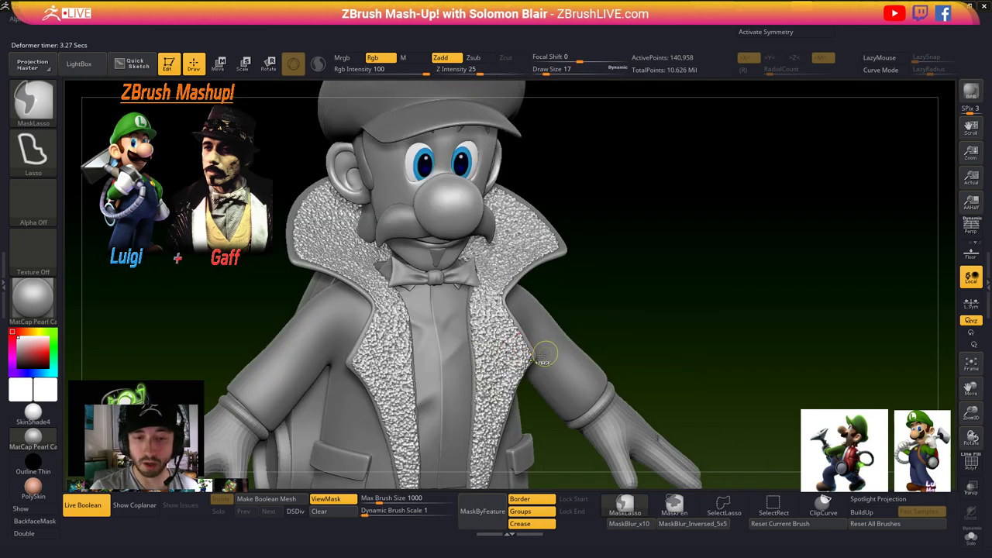
pyautogui.press('w')
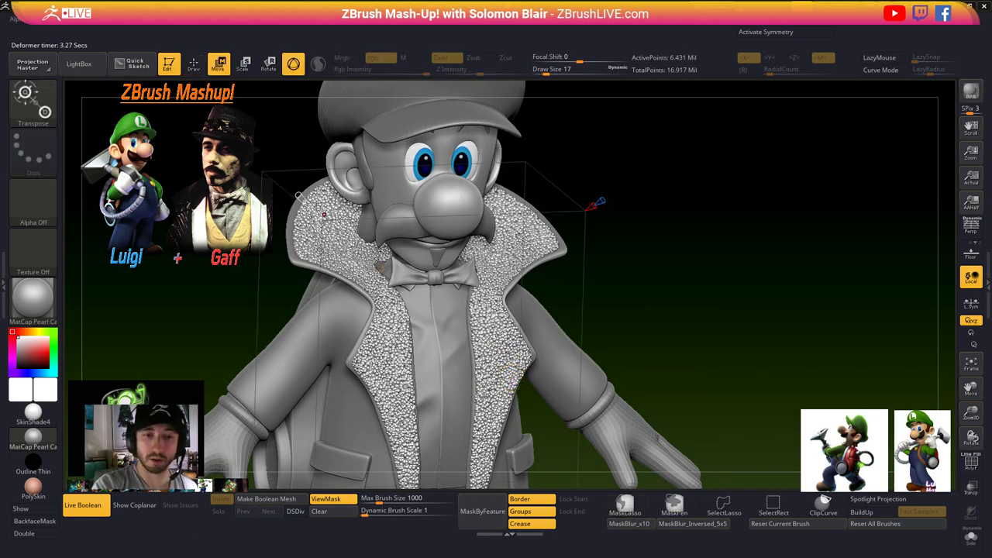
# - Decimate the coat's fur more lightly to about 634,000 points, then close the deformer and return to the standard gizmo
pyautogui.moveTo(298, 194)
pyautogui.mouseDown()
pyautogui.moveTo(249, 143)
pyautogui.moveTo(258, 152)
pyautogui.mouseUp()
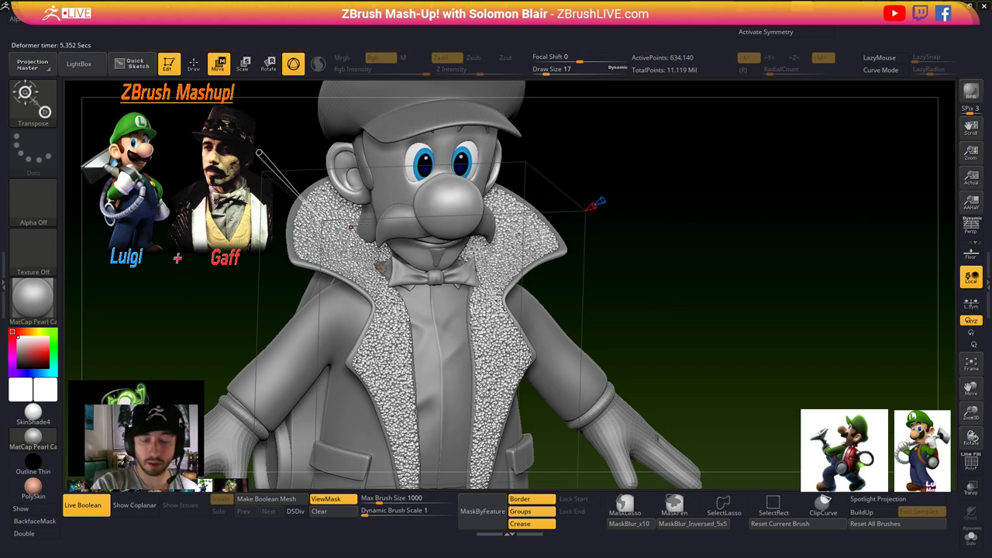
pyautogui.press('q')
pyautogui.press('w')
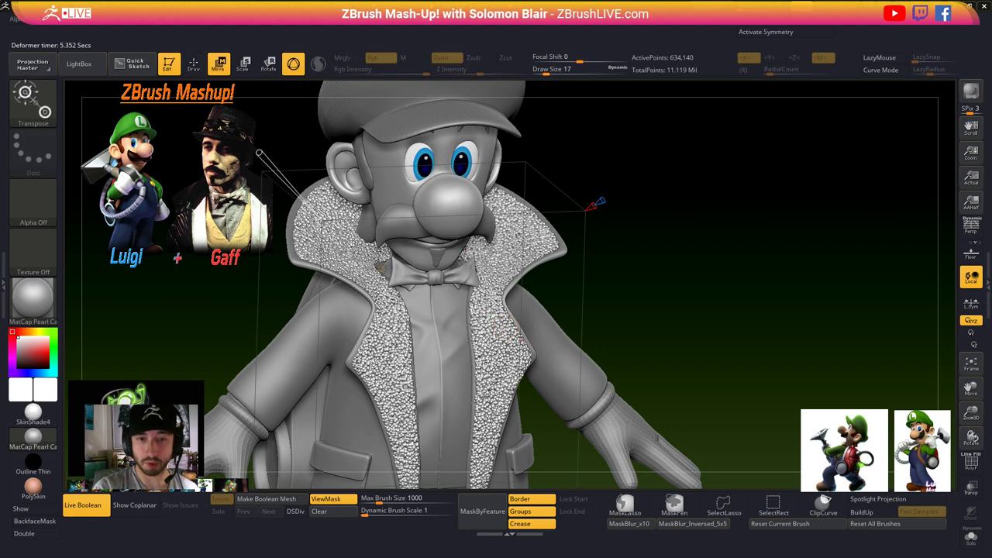
pyautogui.click(381, 268)
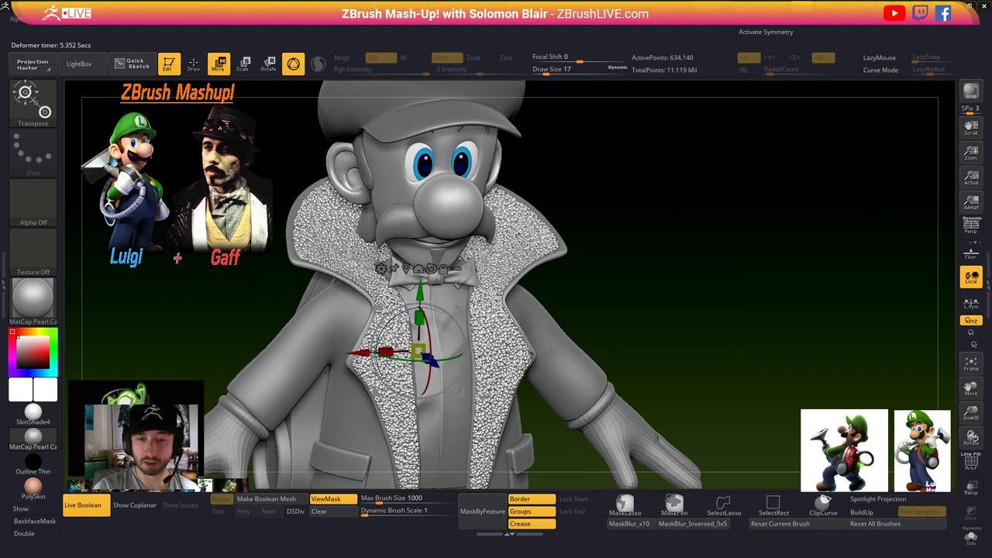
pyautogui.keyDown('alt'); pyautogui.moveTo(511, 350); pyautogui.dragTo(546, 326, button='right'); pyautogui.keyUp('alt')
pyautogui.press('space')
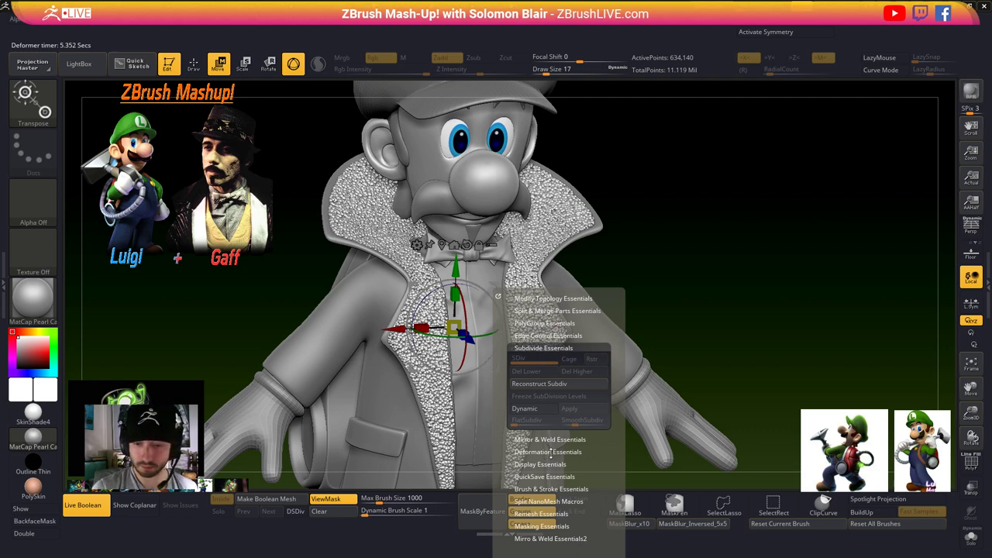
pyautogui.click(548, 452)
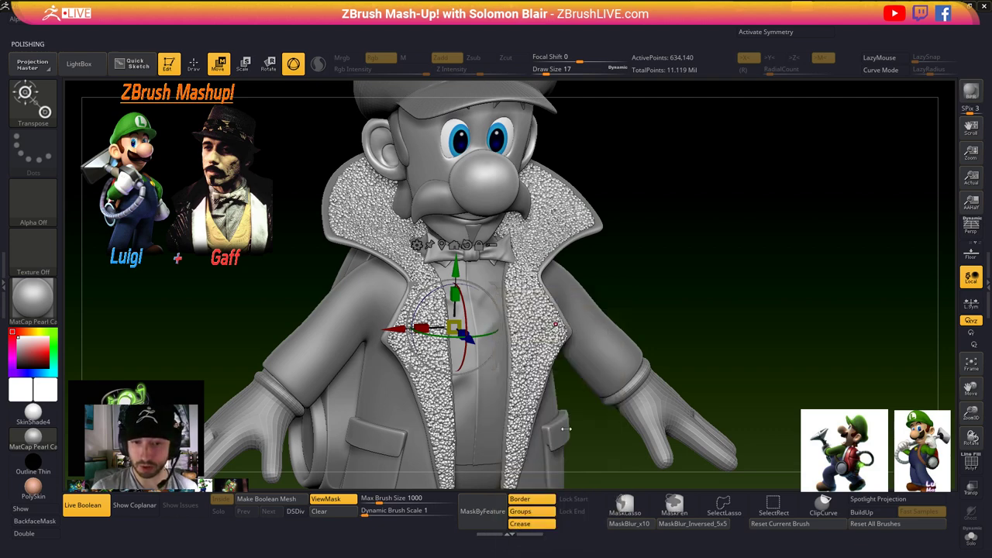
# - Return to the Move brush and examine the decimated fur and the whole figure from the front and side
pyautogui.press('q')
pyautogui.moveTo(527, 350)
pyautogui.keyDown('shift'); pyautogui.mouseDown(button='right')
pyautogui.moveTo(525, 337)
pyautogui.moveTo(527, 361)
pyautogui.moveTo(521, 334)
pyautogui.moveTo(597, 355)
pyautogui.mouseUp(button='right'); pyautogui.keyUp('shift')
pyautogui.press('s')
pyautogui.click(538, 335)
pyautogui.press('s')
pyautogui.click(520, 333)
pyautogui.keyDown('alt'); pyautogui.moveTo(613, 309); pyautogui.dragTo(613, 269, button='right'); pyautogui.keyUp('alt')
pyautogui.moveTo(613, 418); pyautogui.dragTo(565, 304, button='right')
pyautogui.press('s')
pyautogui.click(587, 281)
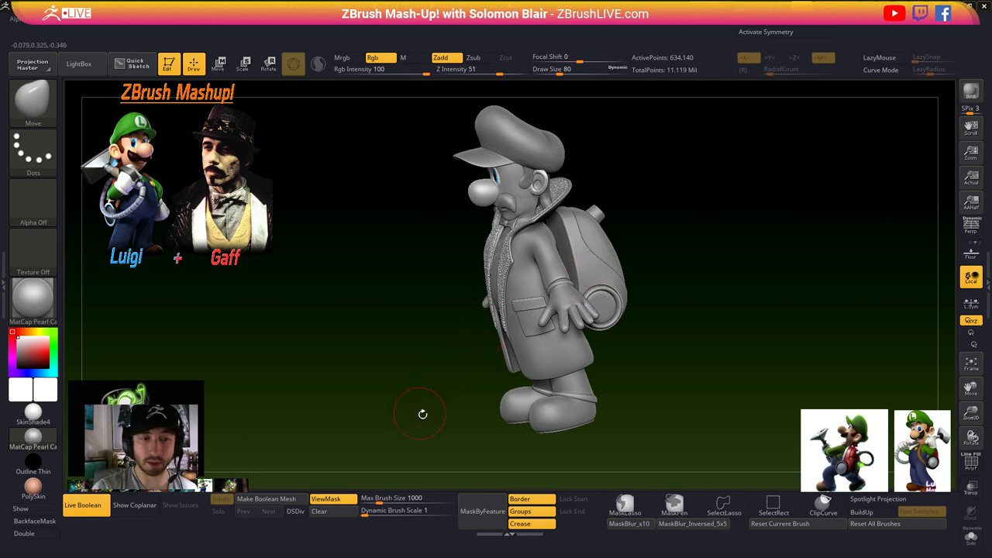
pyautogui.moveTo(566, 376)
pyautogui.mouseDown(button='right')
pyautogui.moveTo(613, 341)
pyautogui.moveTo(763, 304)
pyautogui.mouseUp(button='right')
pyautogui.press('s')
pyautogui.click(562, 353)
# - Switch to the multi-part UMesh_Slide Top pistol tool, frame the whole gun and set the Draw Size to 158
pyautogui.click(986, 271)
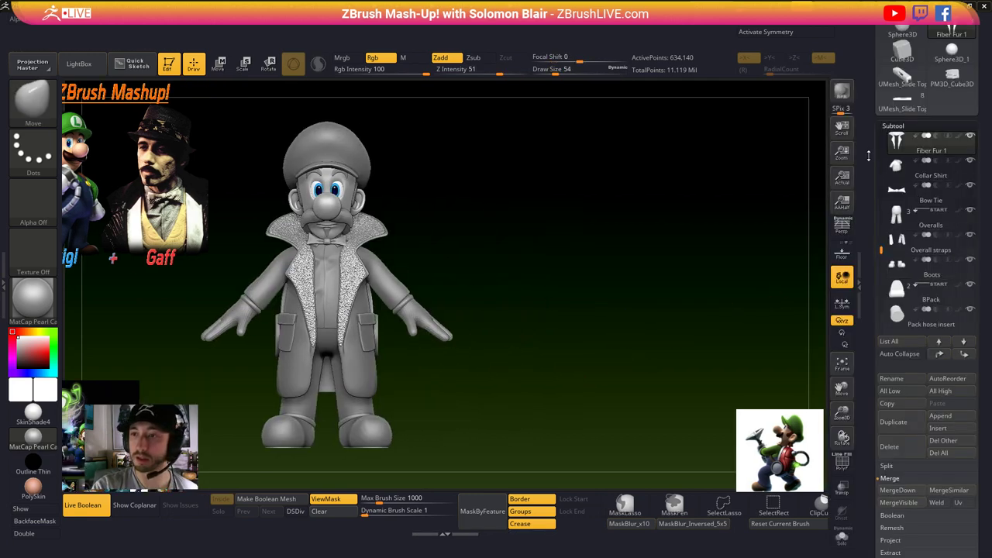
pyautogui.click(904, 98)
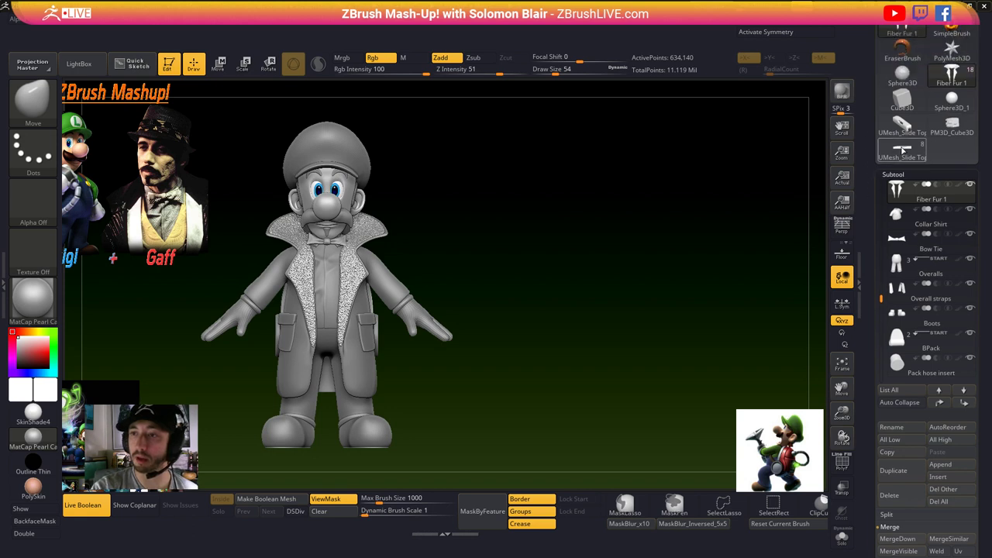
pyautogui.moveTo(869, 189); pyautogui.dragTo(869, 184)
pyautogui.moveTo(405, 343)
pyautogui.keyDown('ctrl'); pyautogui.mouseDown(button='right')
pyautogui.moveTo(394, 310)
pyautogui.moveTo(506, 386)
pyautogui.mouseUp(button='right'); pyautogui.keyUp('ctrl')
pyautogui.press('s')
pyautogui.click(485, 386)
# - Merge the pistol's visible subtools into a new tool, select it and rename its subtool Gun Temp
pyautogui.scroll(-3, 882, 361)
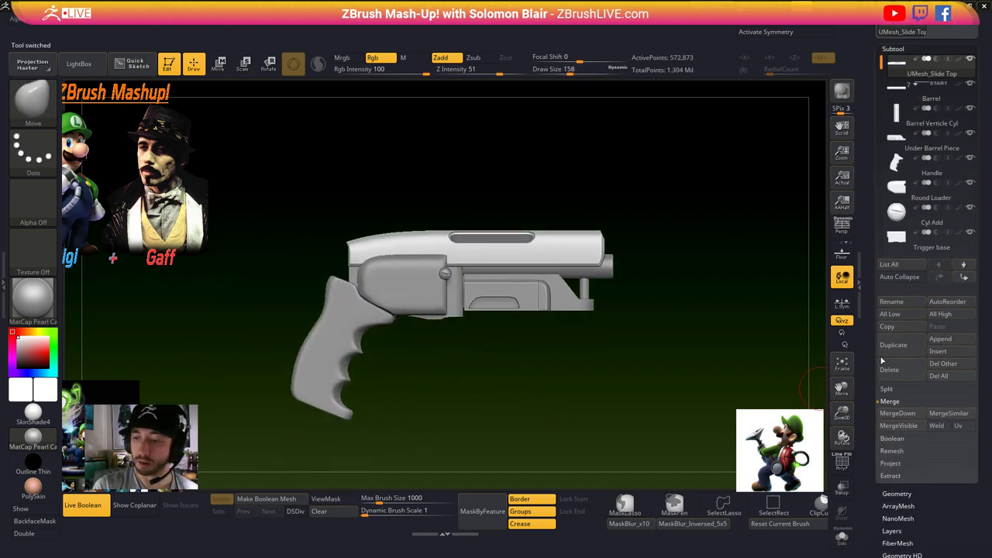
pyautogui.click(907, 425)
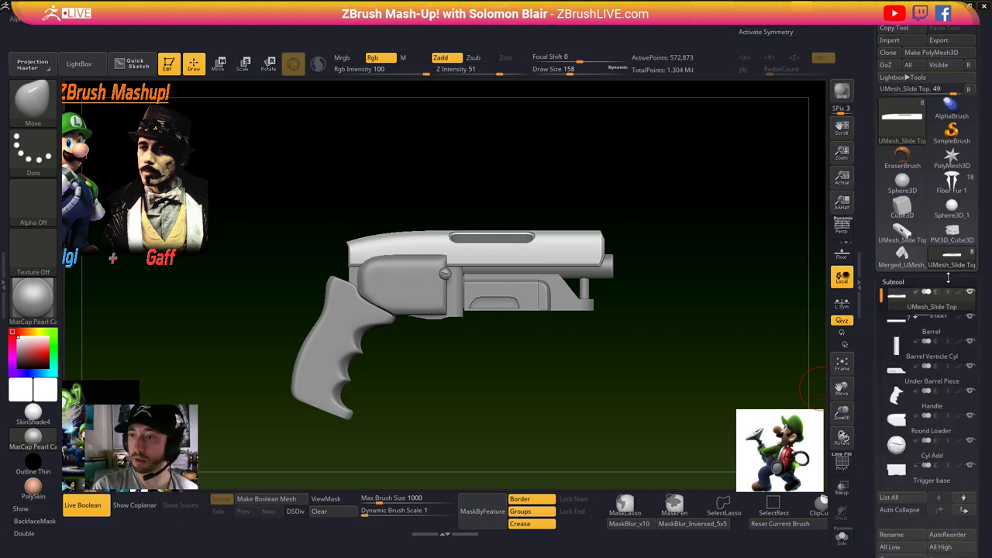
pyautogui.click(903, 255)
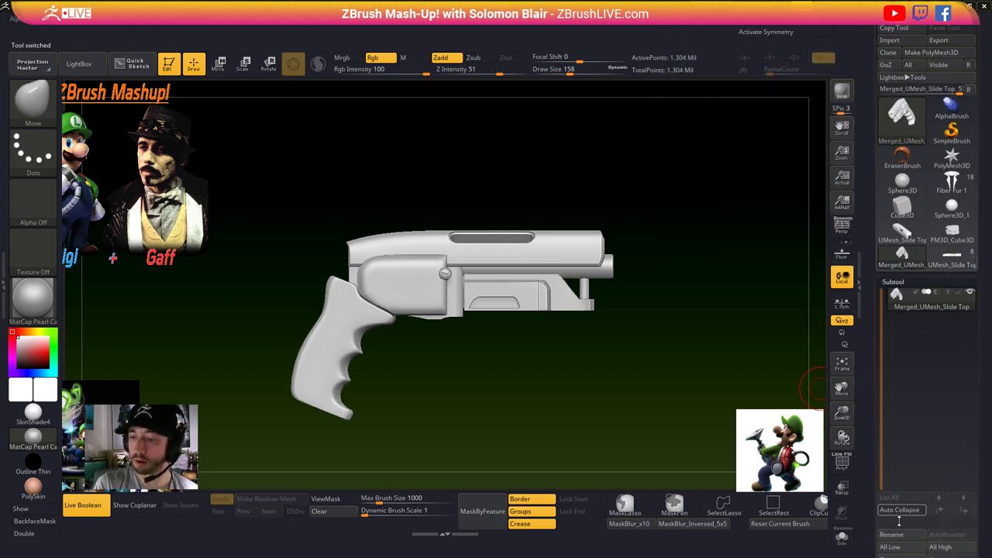
pyautogui.click(893, 534)
pyautogui.write('Gun Temp')
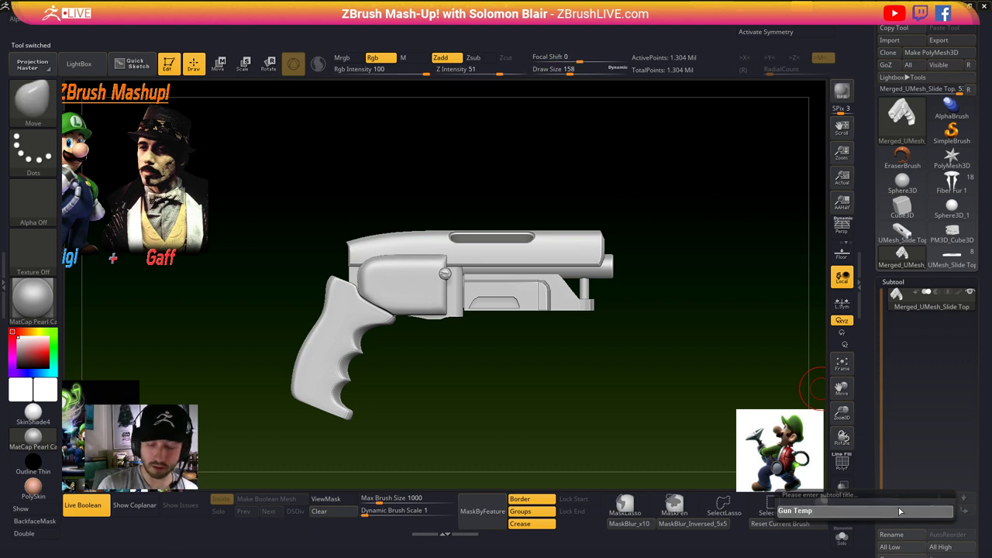
pyautogui.press('Return')
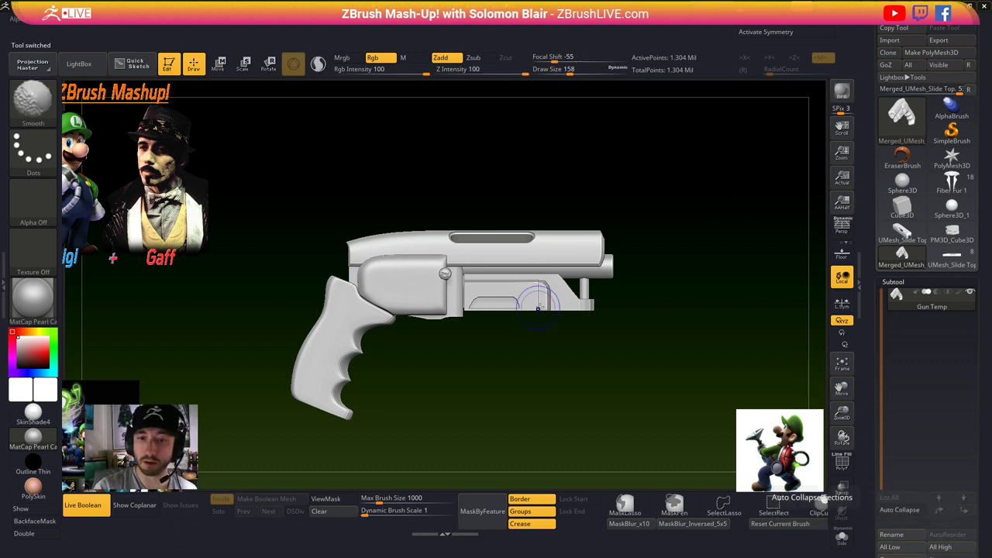
# - Pre-process the Gun Temp subtool with Decimation Master and decimate it at 20 percent
pyautogui.click(679, 29)
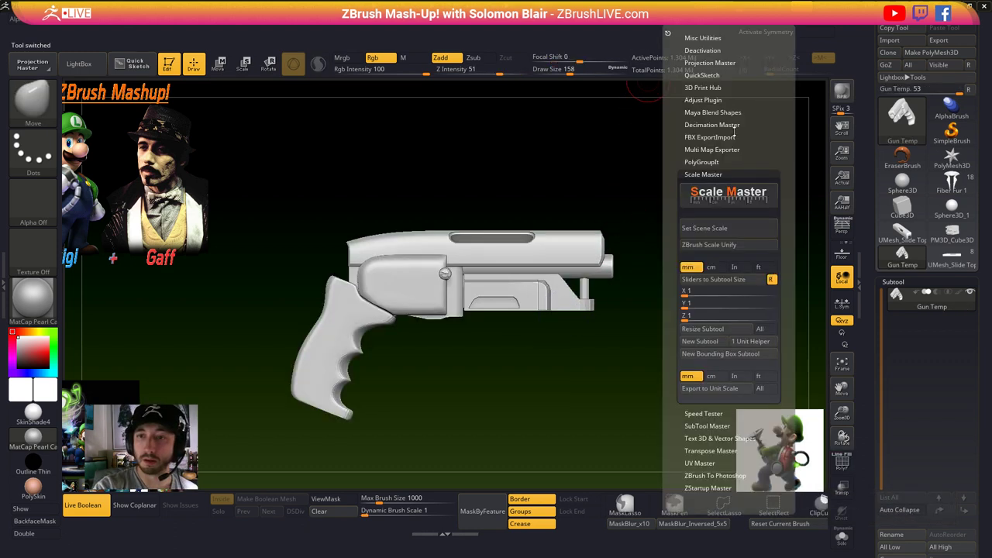
pyautogui.click(713, 124)
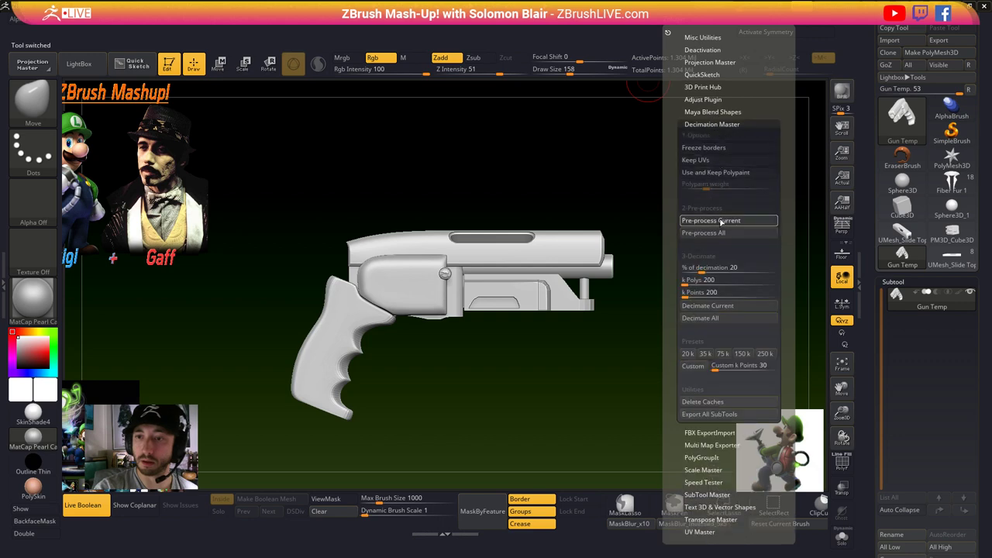
pyautogui.click(720, 221)
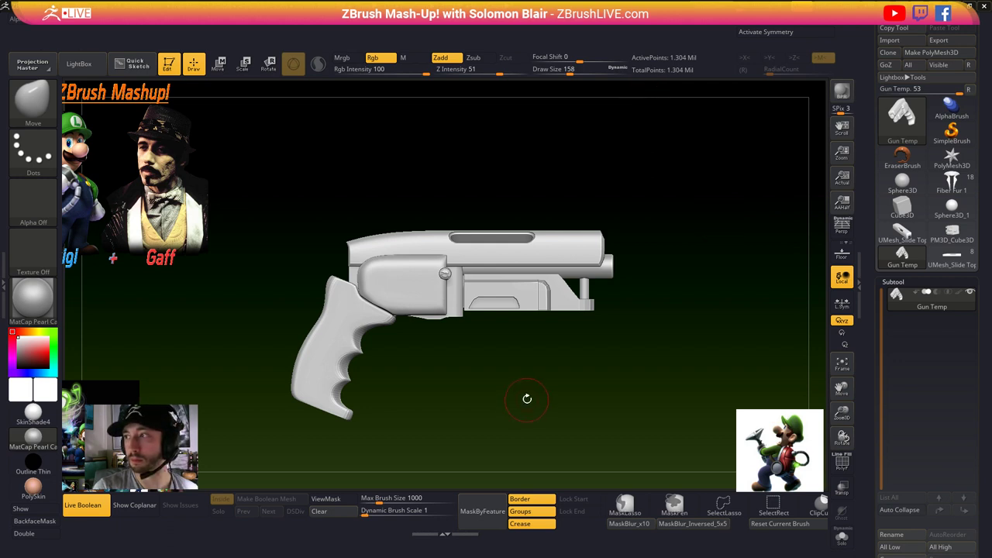
pyautogui.press('s')
pyautogui.click(520, 392)
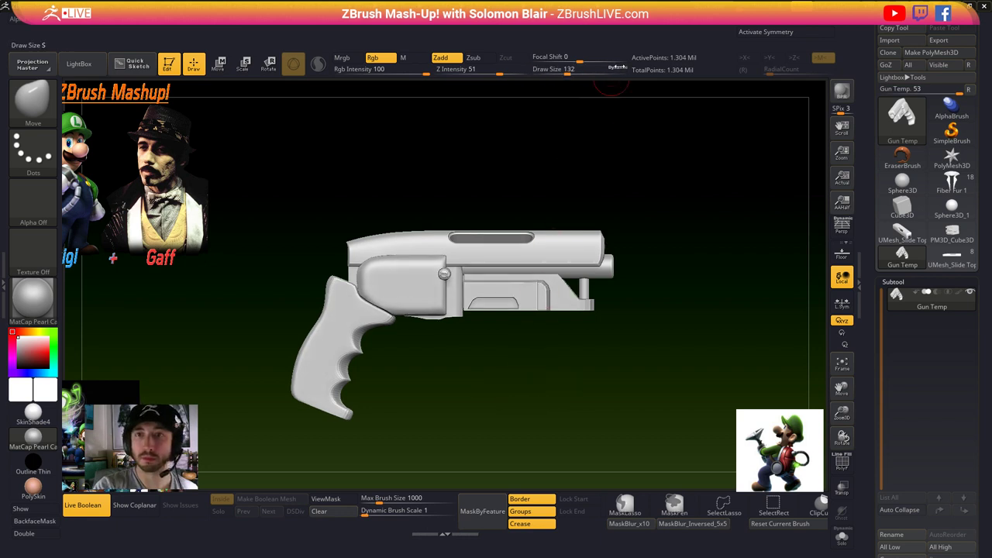
pyautogui.moveTo(683, 24)
pyautogui.click(732, 307)
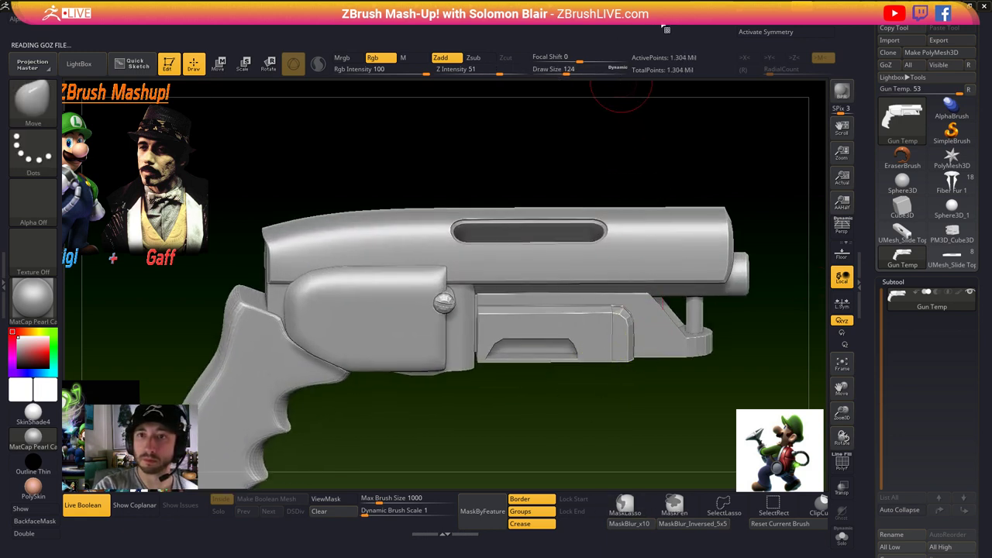
# - Check the decimated pistol's wireframe and view the gun from an angle
pyautogui.hotkey('shift', 'f')
pyautogui.hotkey('shift', 'f')
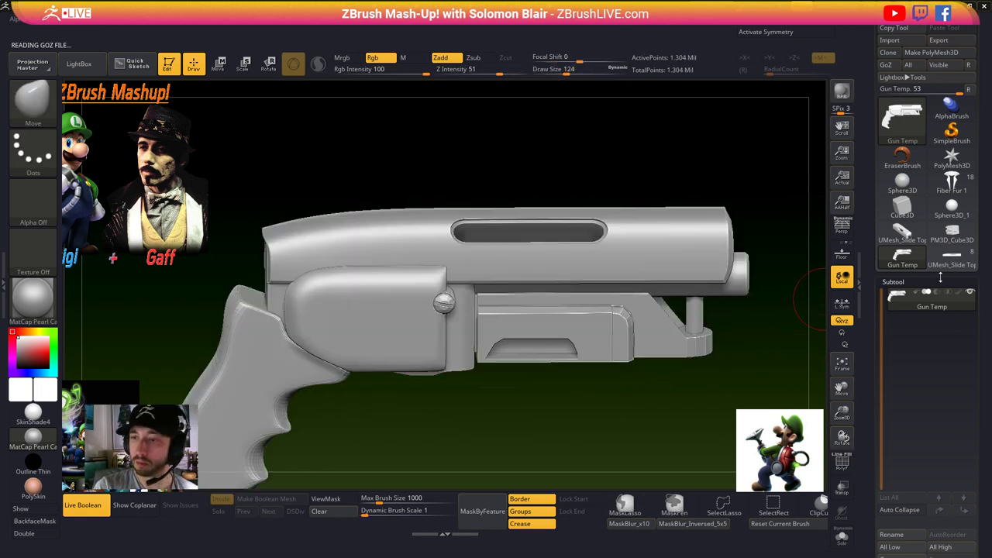
pyautogui.moveTo(678, 413); pyautogui.dragTo(584, 401)
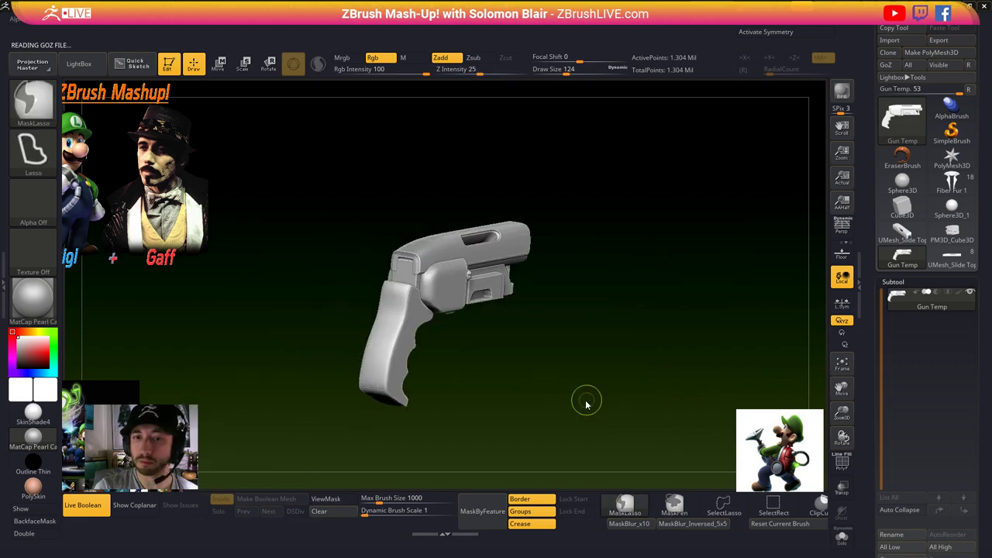
pyautogui.hotkey('ctrl', 's')
pyautogui.rightClick(557, 387)
# - Select the standalone single-piece UMesh_Slide Top tool and delete it
pyautogui.click(944, 520)
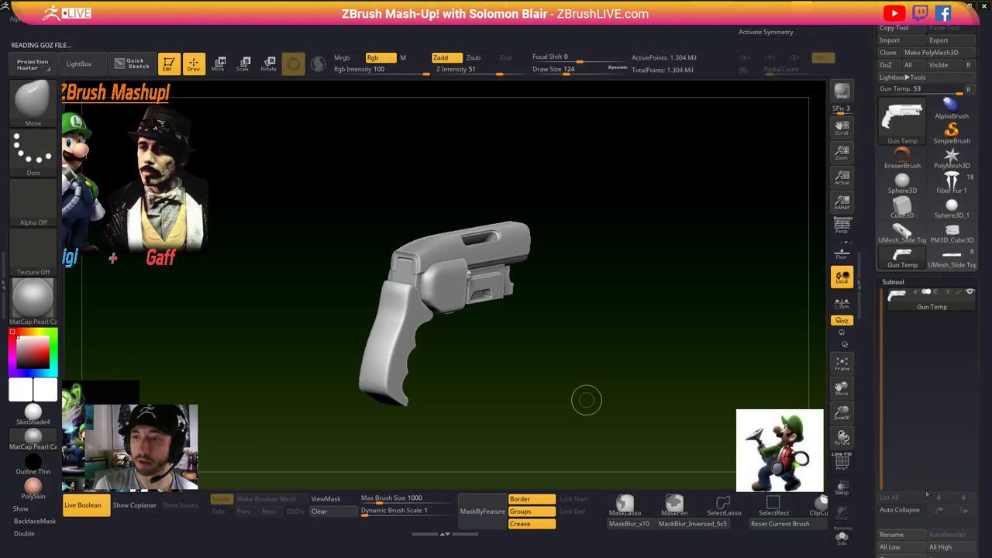
pyautogui.click(909, 231)
pyautogui.moveTo(871, 458); pyautogui.dragTo(871, 375)
pyautogui.click(893, 519)
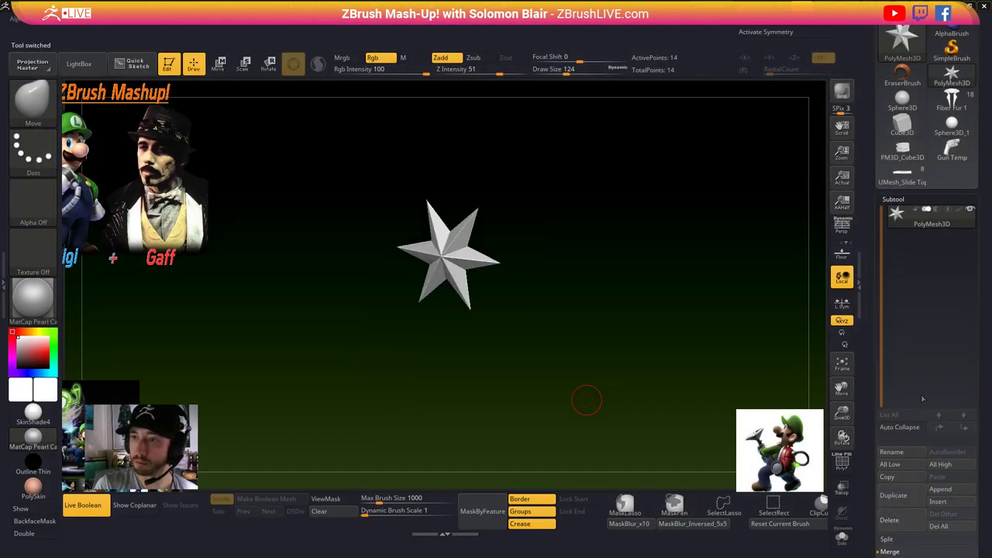
# - Delete the Sphere3D_1 tool and switch to the Luigi character tool, Fiber Fur 1
pyautogui.click(958, 157)
pyautogui.click(959, 131)
pyautogui.click(894, 520)
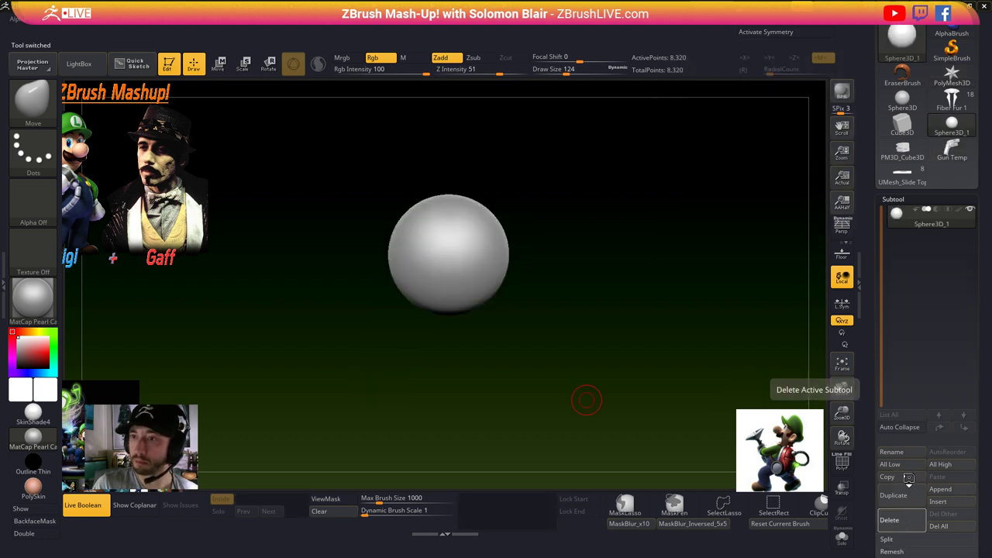
pyautogui.click(959, 161)
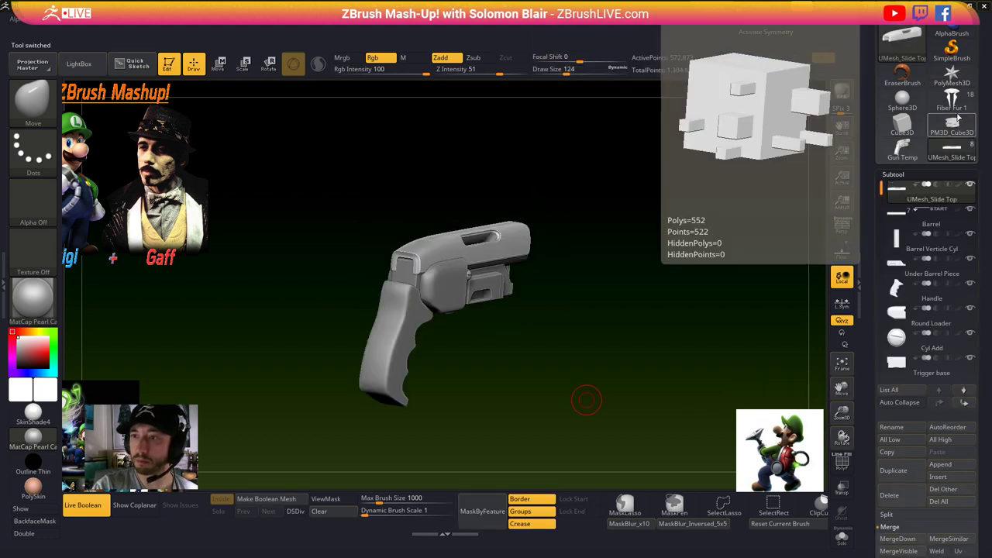
pyautogui.click(952, 99)
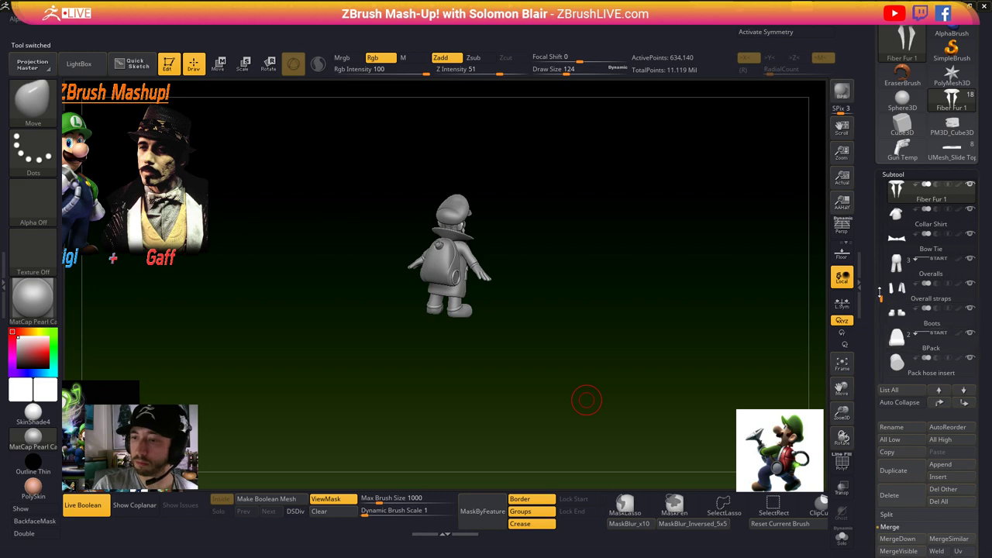
# - Select the Luigi head v4 subtool and insert the Gun Temp mesh directly below it
pyautogui.moveTo(881, 293); pyautogui.dragTo(890, 164)
pyautogui.click(896, 187)
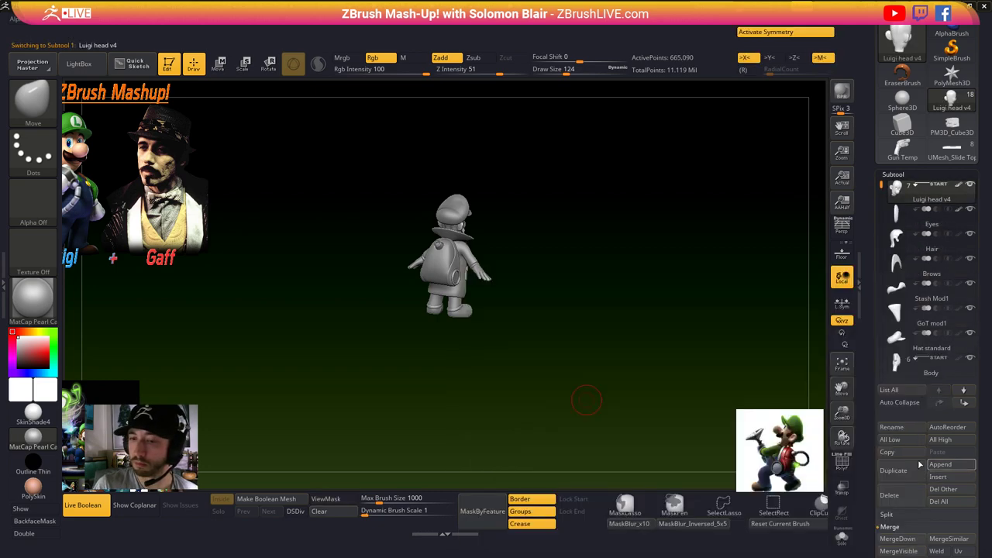
pyautogui.click(942, 464)
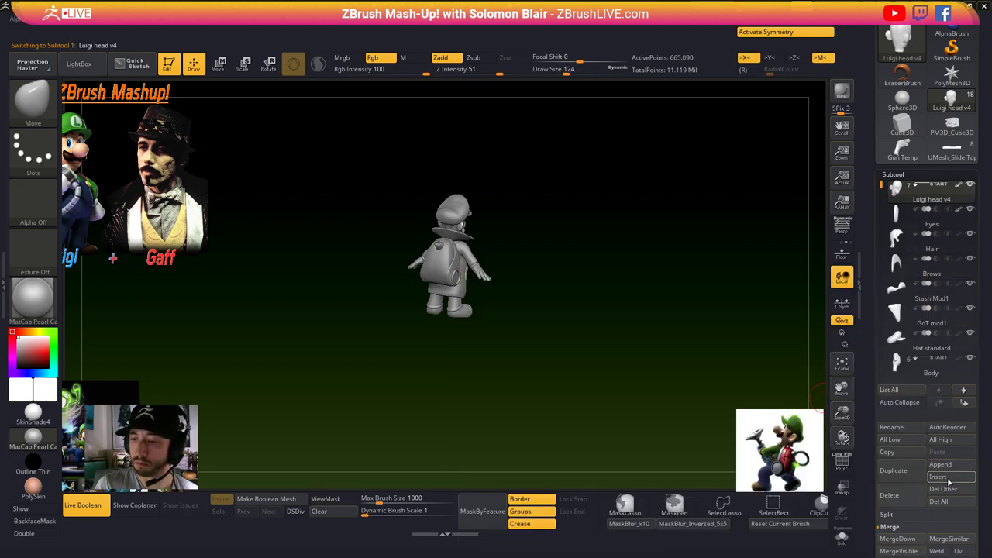
pyautogui.click(936, 477)
pyautogui.click(500, 318)
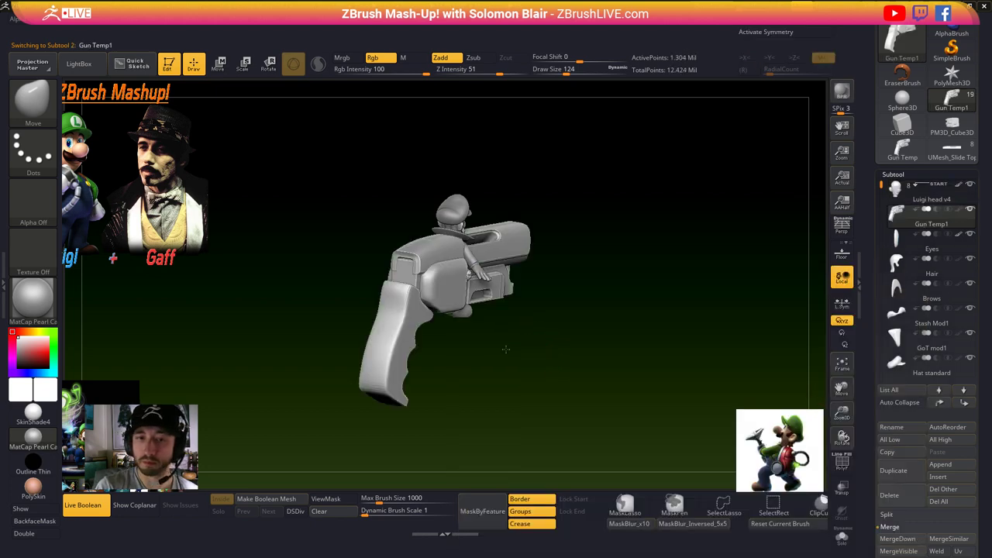
# - Centre the gizmo on the inserted gun, scale the gun down and move it beside the character's hand
pyautogui.keyDown('shift'); pyautogui.moveTo(553, 351); pyautogui.dragTo(462, 341); pyautogui.keyUp('shift')
pyautogui.press('w')
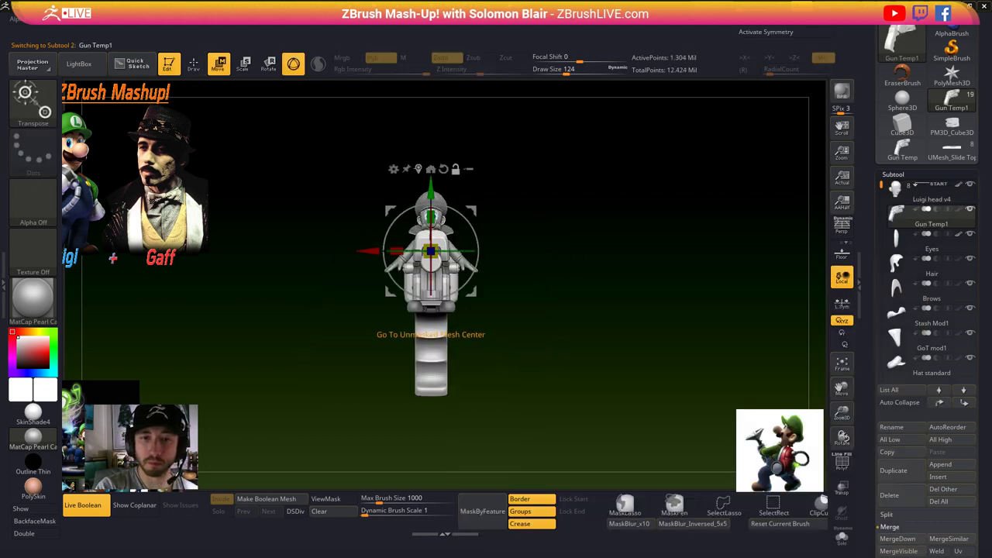
pyautogui.click(418, 169)
pyautogui.moveTo(435, 309); pyautogui.dragTo(399, 378)
pyautogui.moveTo(370, 313); pyautogui.dragTo(449, 313)
pyautogui.moveTo(512, 248); pyautogui.dragTo(512, 210)
pyautogui.keyDown('ctrl'); pyautogui.moveTo(587, 235); pyautogui.dragTo(586, 272, button='right'); pyautogui.keyUp('ctrl')
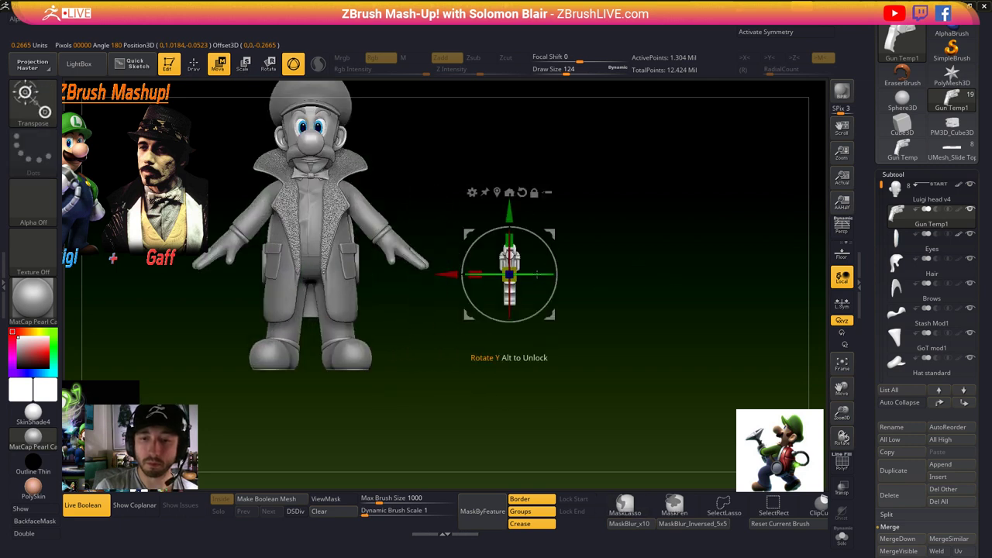
# - Rotate the gun about its vertical axis so its side profile shows in the character's front view
pyautogui.moveTo(494, 275); pyautogui.dragTo(607, 279)
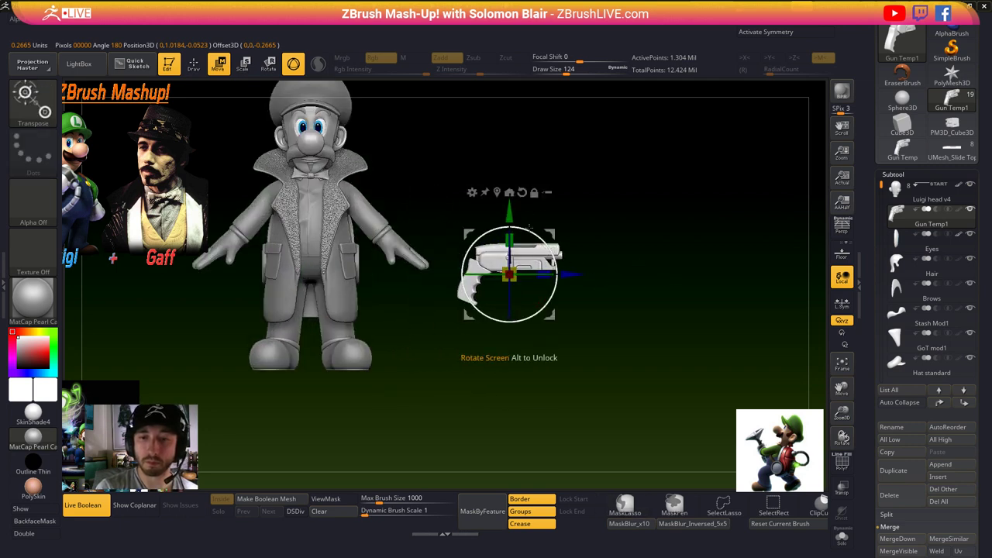
pyautogui.press('q')
pyautogui.press('f')
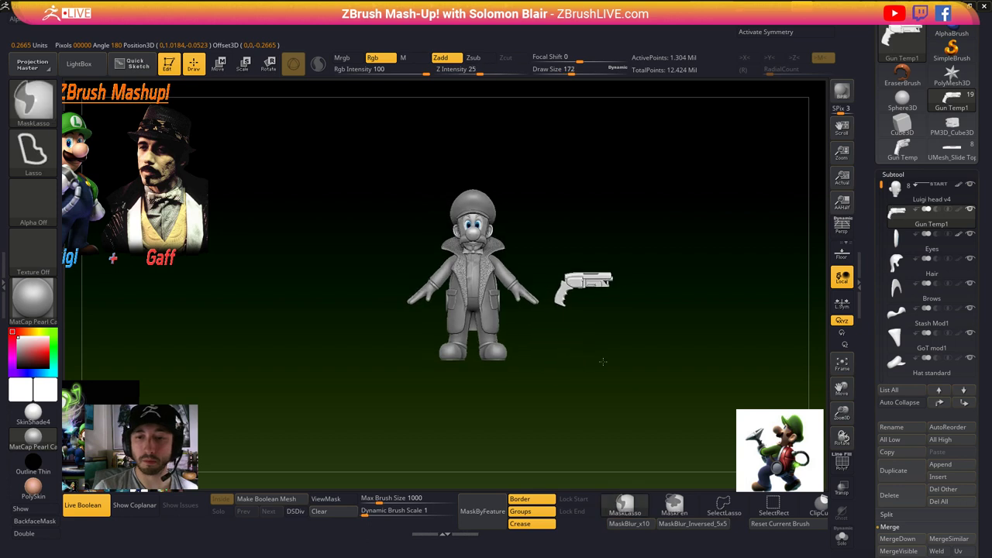
pyautogui.scroll(3, 587, 359)
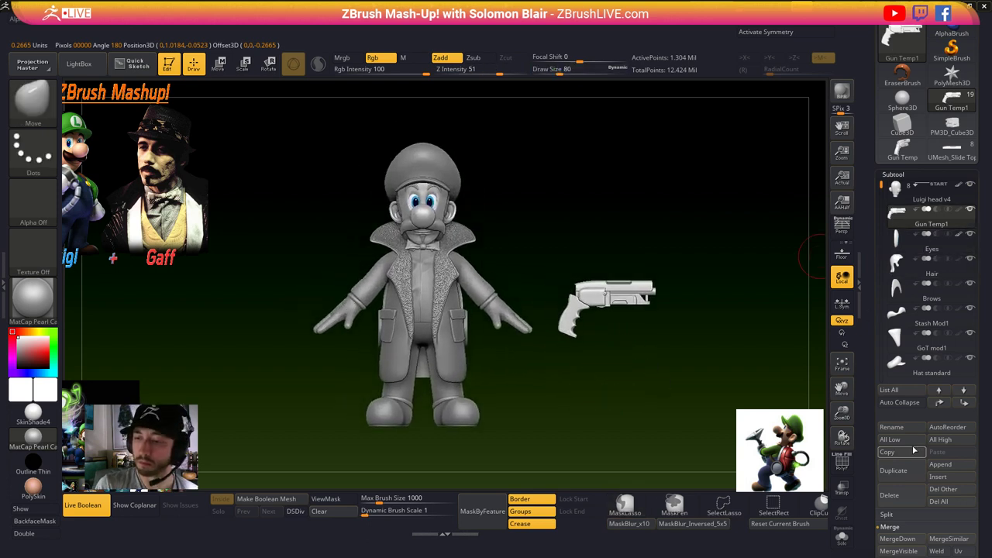
# - Move the Gun Temp1 subtool to the top of the subtool list and select Luigi head v4
pyautogui.hotkey('ctrl', 'Up')
pyautogui.click(904, 219)
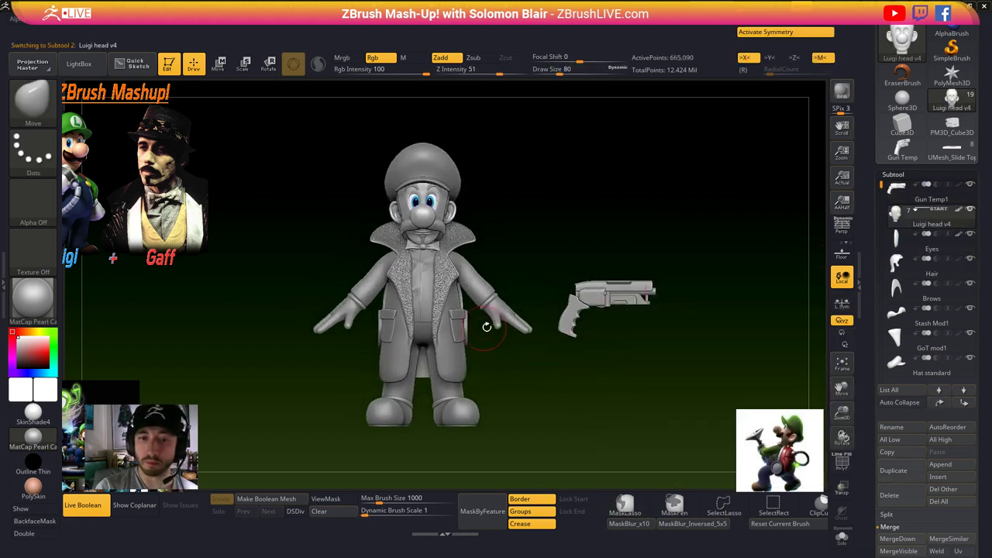
pyautogui.scroll(-3, 524, 365)
pyautogui.keyDown('alt'); pyautogui.moveTo(514, 406); pyautogui.dragTo(454, 387); pyautogui.keyUp('alt')
# - Collapse the tool tray and use Spotlight to bring the Luigi ghost-vacuum reference image onto the canvas and enlarge it
pyautogui.press('z')
pyautogui.moveTo(264, 434); pyautogui.dragTo(317, 405)
pyautogui.moveTo(223, 317); pyautogui.dragTo(179, 348)
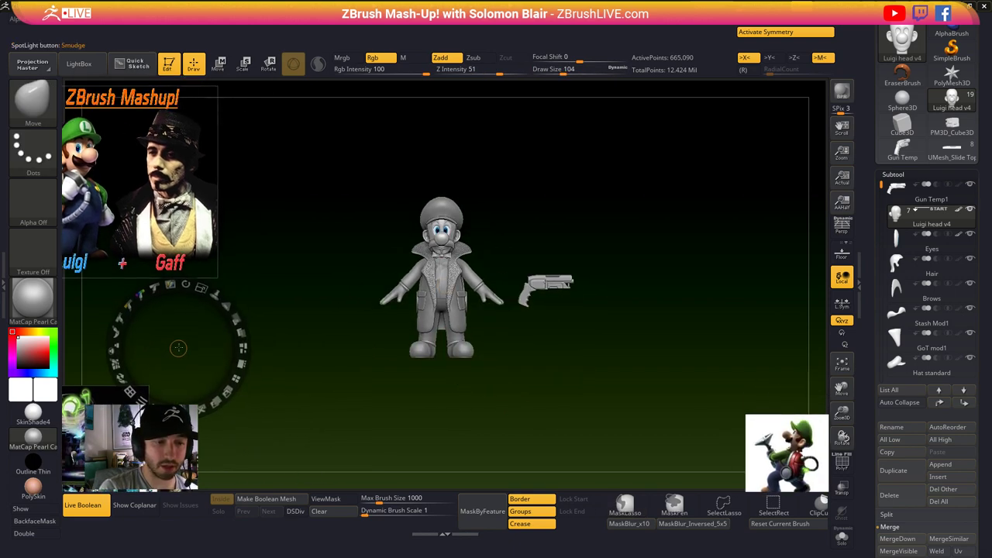
pyautogui.moveTo(116, 432); pyautogui.dragTo(527, 255)
pyautogui.click(858, 277)
pyautogui.moveTo(596, 233); pyautogui.dragTo(609, 243)
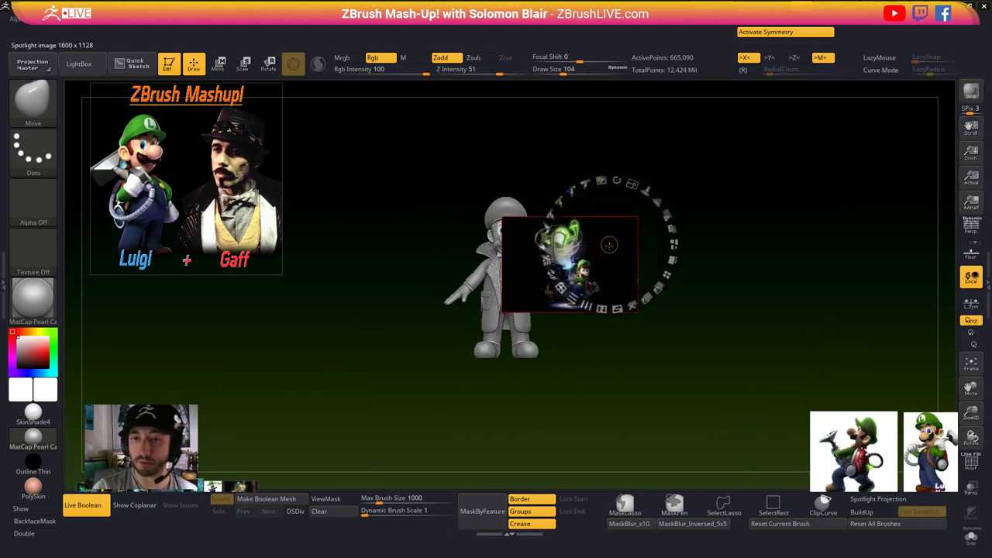
pyautogui.moveTo(642, 193); pyautogui.dragTo(671, 241)
pyautogui.moveTo(617, 375); pyautogui.dragTo(658, 306)
pyautogui.press('z')
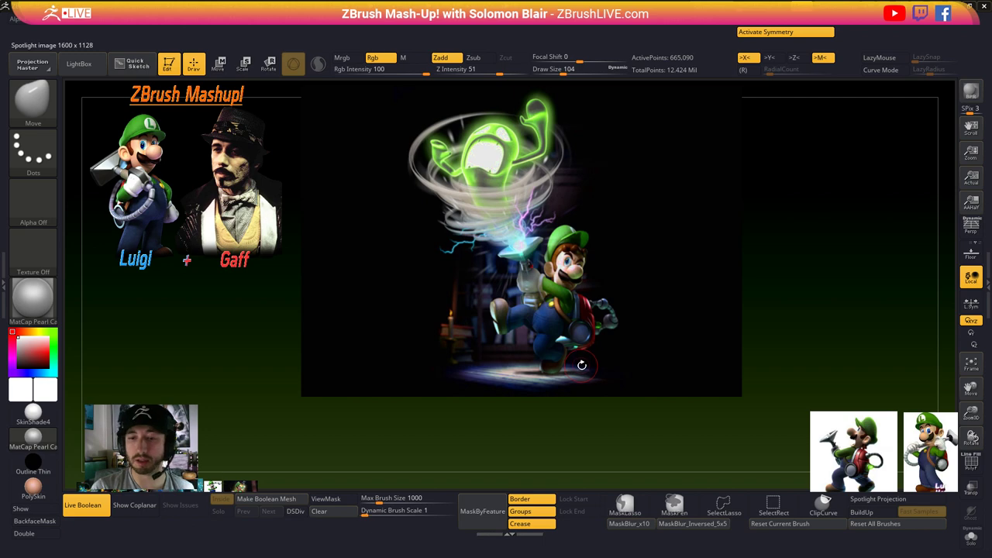
# - Shrink the ghost-vacuum reference image in Spotlight and place it in the empty canvas area above the gun, clear of the models
pyautogui.press('z')
pyautogui.moveTo(695, 282); pyautogui.dragTo(704, 294)
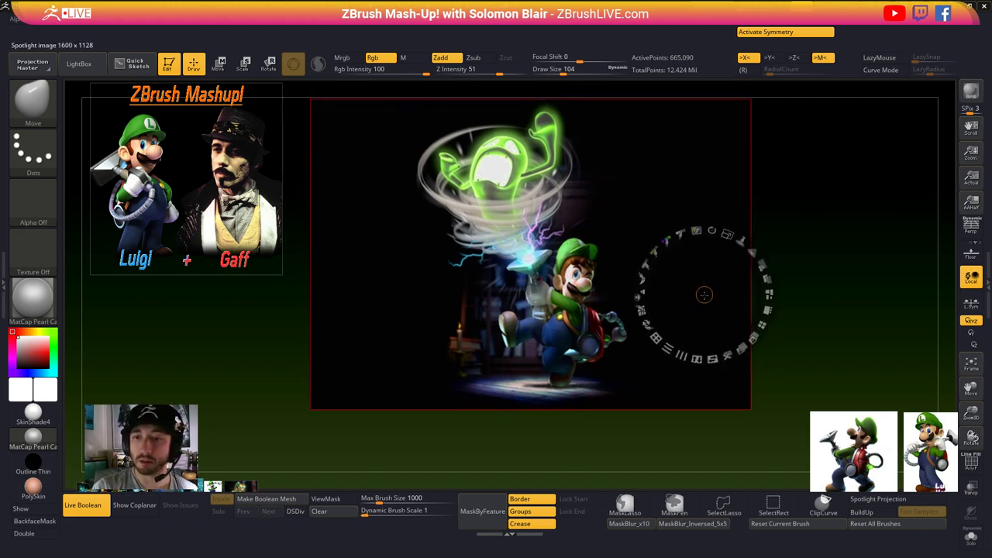
pyautogui.moveTo(726, 232); pyautogui.dragTo(691, 232)
pyautogui.moveTo(575, 301); pyautogui.dragTo(804, 228)
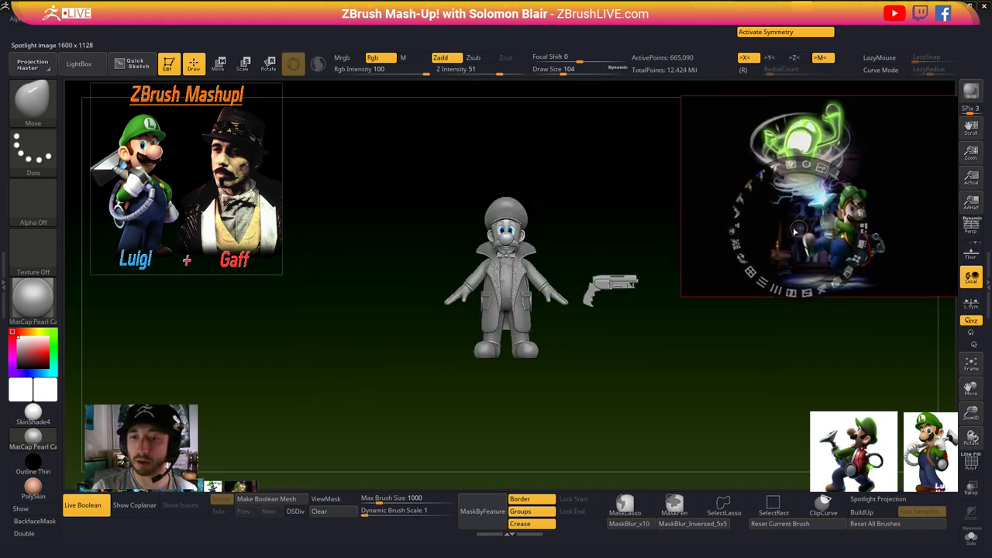
pyautogui.press('z')
pyautogui.keyDown('alt'); pyautogui.moveTo(578, 376); pyautogui.dragTo(500, 400); pyautogui.keyUp('alt')
pyautogui.keyDown('alt'); pyautogui.moveTo(504, 400); pyautogui.dragTo(510, 402, button='right'); pyautogui.keyUp('alt')
pyautogui.keyDown('ctrl'); pyautogui.moveTo(510, 402); pyautogui.dragTo(567, 382, button='right'); pyautogui.keyUp('ctrl')
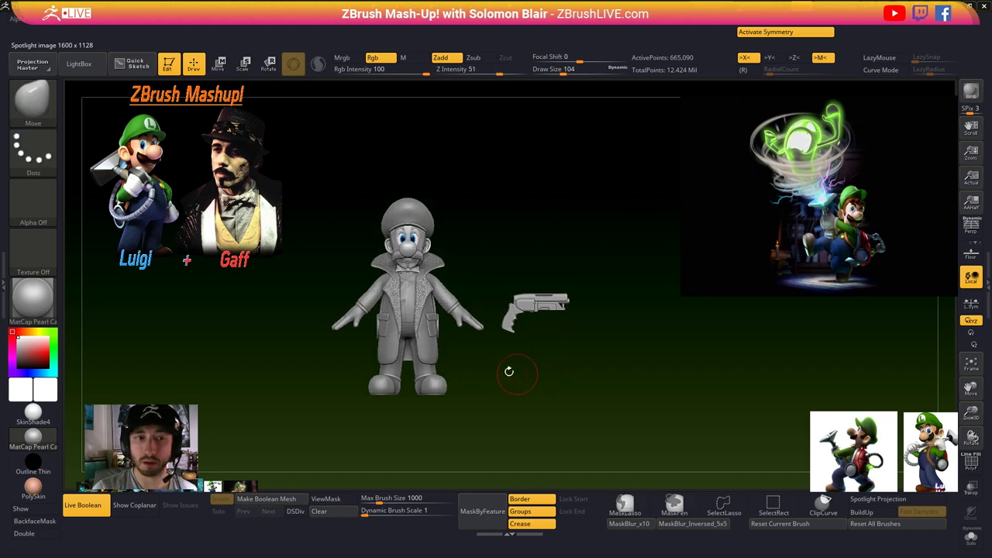
# - Scale down the Luigi + Gaff mashup reference image in Spotlight and tuck it further into its corner
pyautogui.press('z')
pyautogui.moveTo(222, 209); pyautogui.dragTo(205, 222)
pyautogui.moveTo(227, 162); pyautogui.dragTo(207, 157)
pyautogui.moveTo(205, 221); pyautogui.dragTo(183, 197)
pyautogui.press('z')
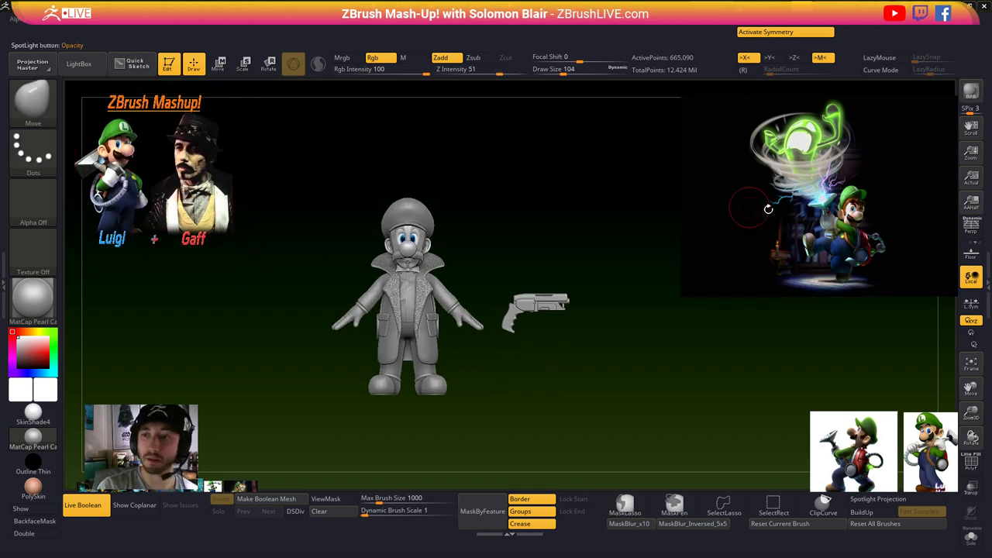
# - Scale the ghost-vacuum reference image down further in Spotlight and move it closer to the canvas corner
pyautogui.press('z')
pyautogui.moveTo(860, 220); pyautogui.dragTo(840, 219)
pyautogui.moveTo(861, 158); pyautogui.dragTo(843, 156)
pyautogui.moveTo(840, 214); pyautogui.dragTo(861, 177)
pyautogui.press('z')
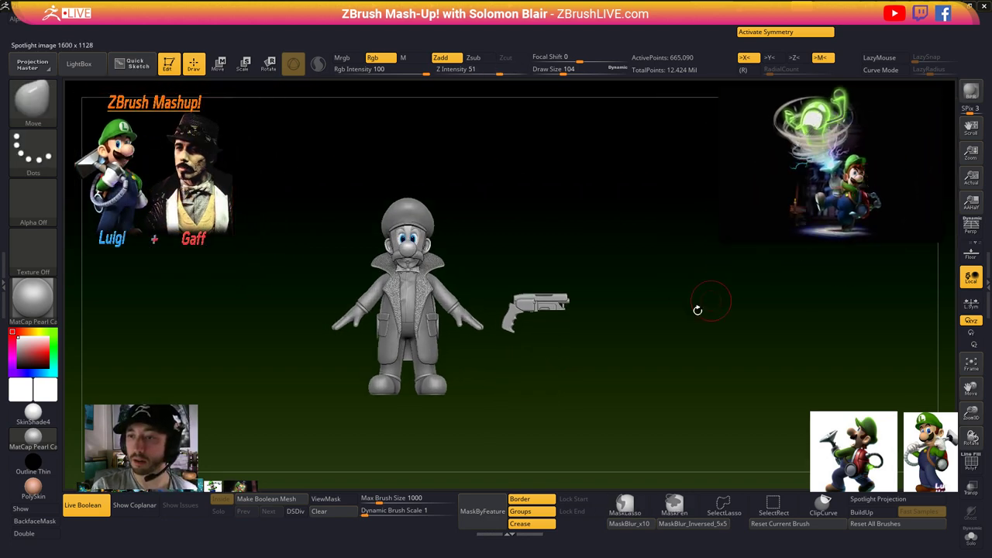
# - Expand the tool tray again and set the brush draw size to 87
pyautogui.keyDown('alt'); pyautogui.moveTo(586, 374); pyautogui.dragTo(563, 368); pyautogui.keyUp('alt')
pyautogui.moveTo(512, 306); pyautogui.dragTo(517, 341)
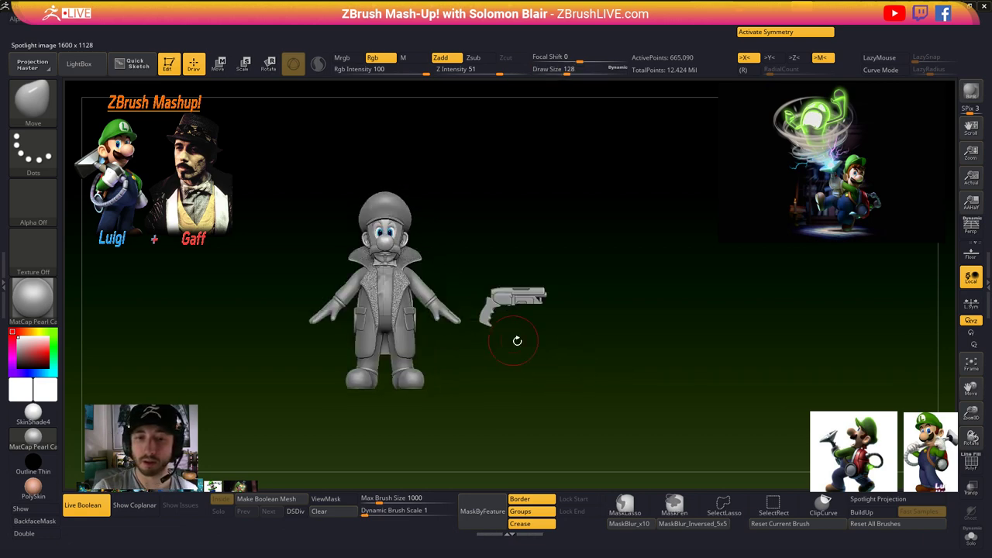
pyautogui.click(988, 285)
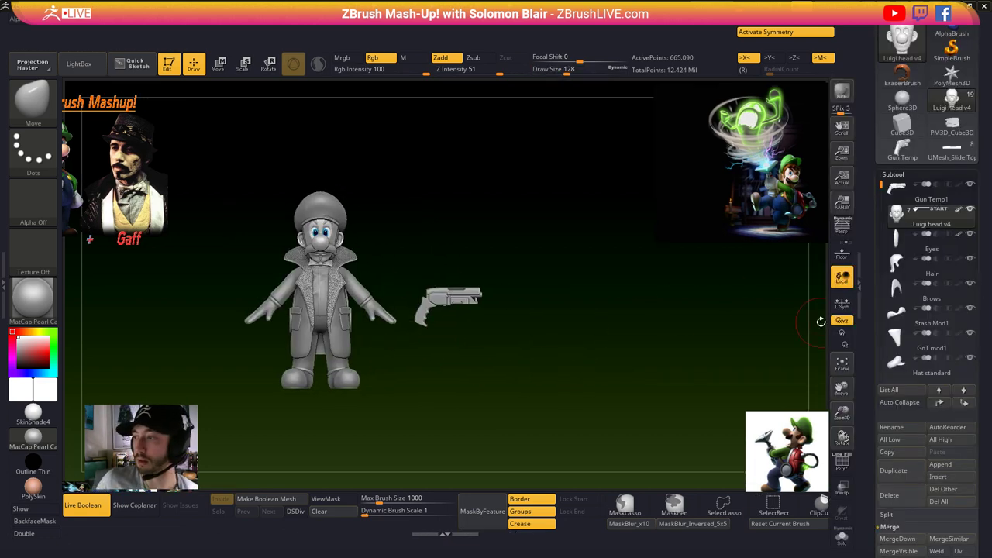
pyautogui.press('s')
pyautogui.click(413, 364)
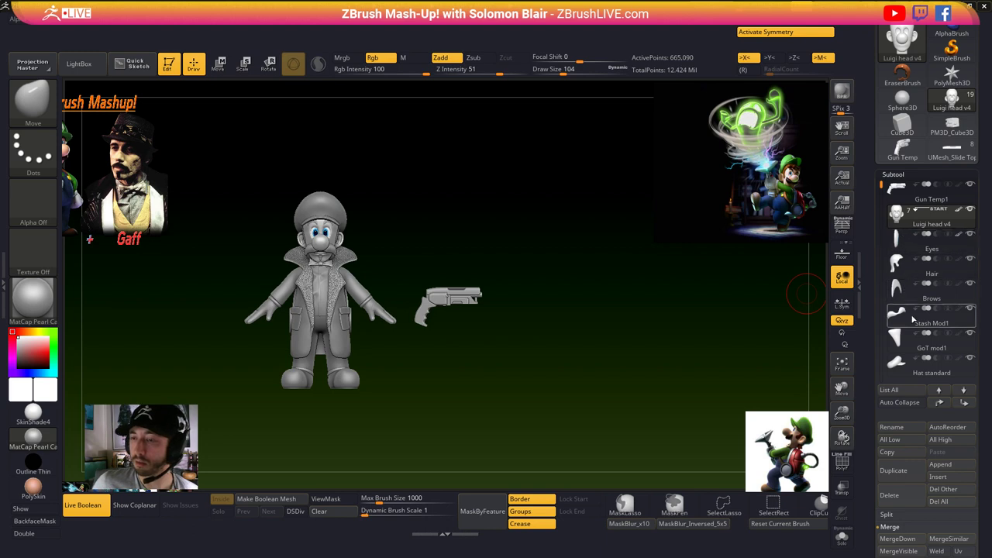
pyautogui.moveTo(873, 233); pyautogui.dragTo(876, 252)
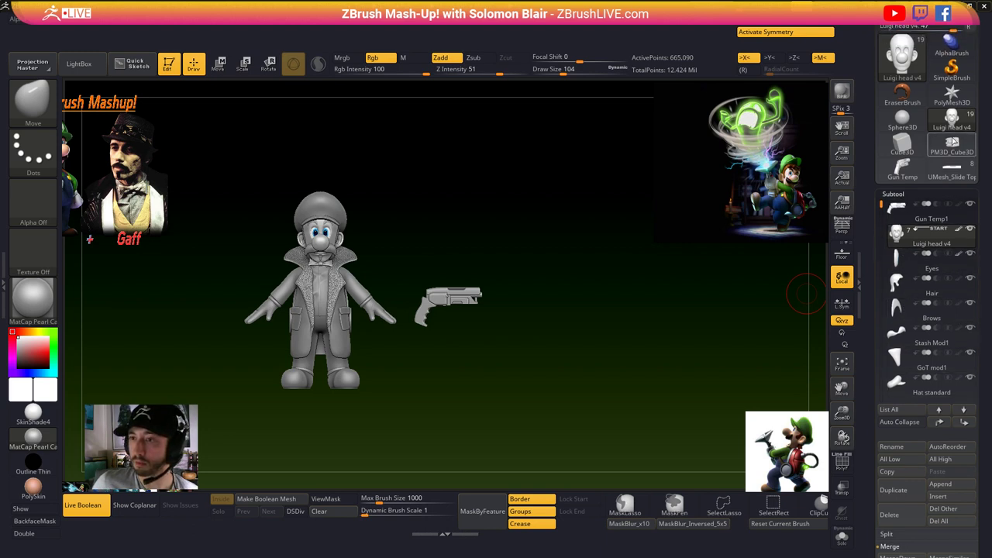
pyautogui.press('s')
pyautogui.click(531, 328)
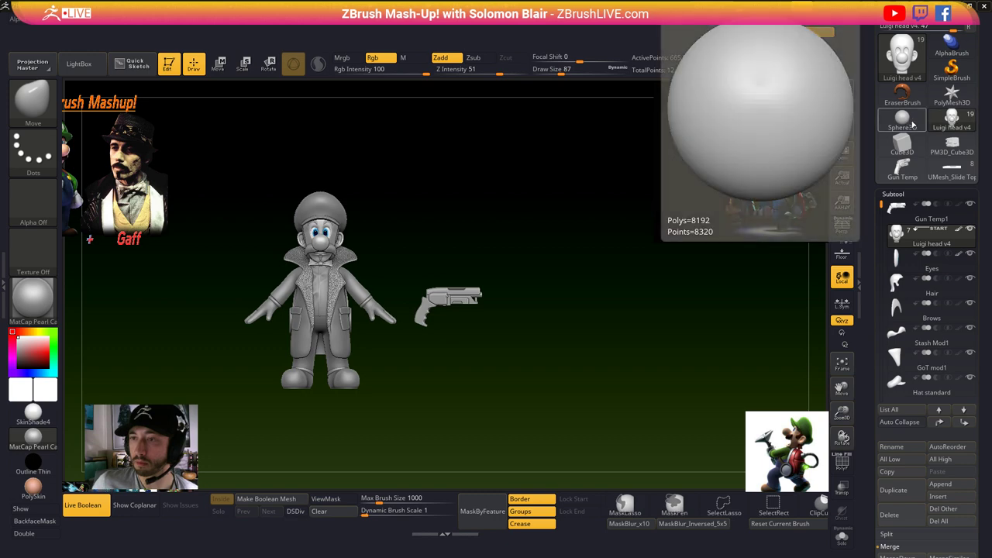
pyautogui.click(902, 117)
pyautogui.keyDown('alt'); pyautogui.moveTo(517, 106); pyautogui.dragTo(590, 123); pyautogui.keyUp('alt')
pyautogui.click(949, 123)
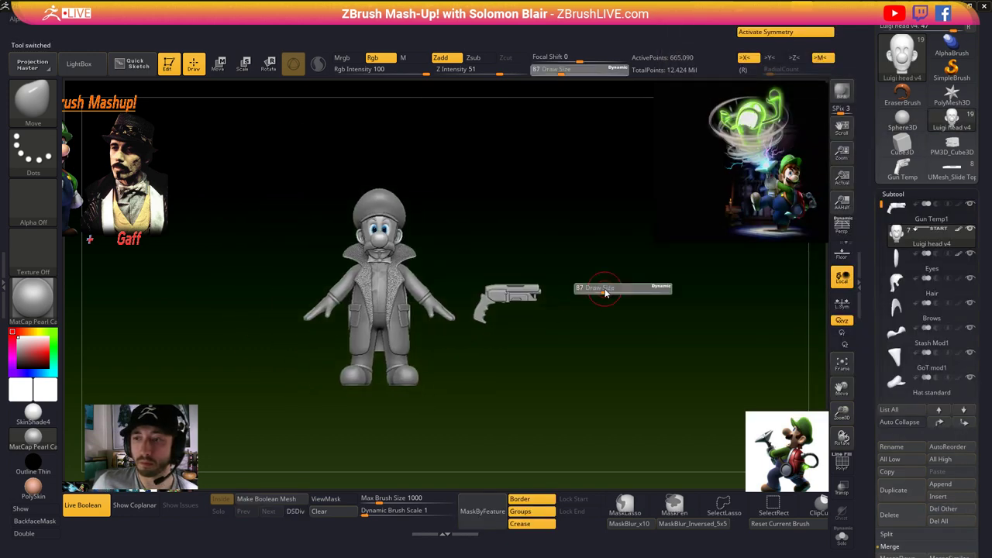
# - Duplicate the gun subtool, isolate the copy with Solo and send it to the world centre
pyautogui.click(902, 490)
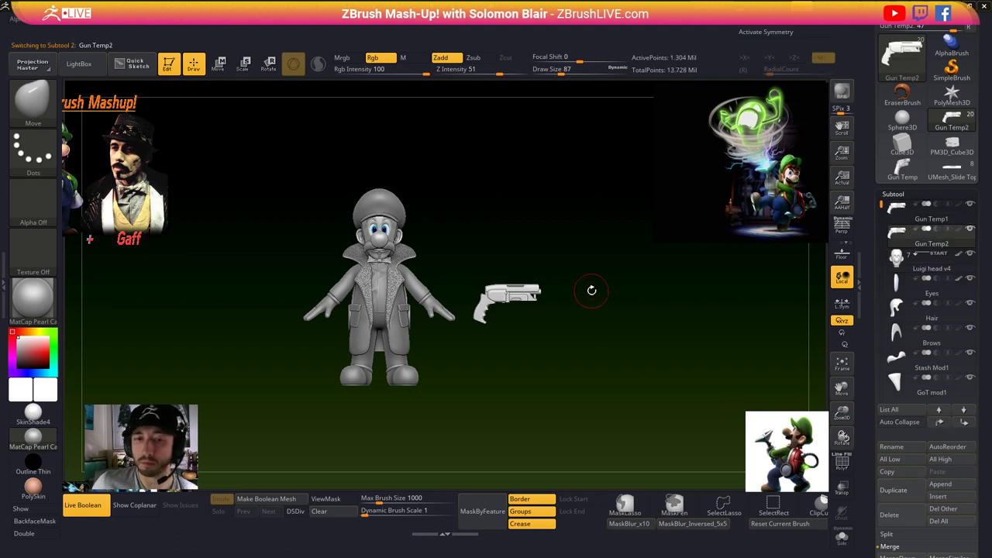
pyautogui.press('w')
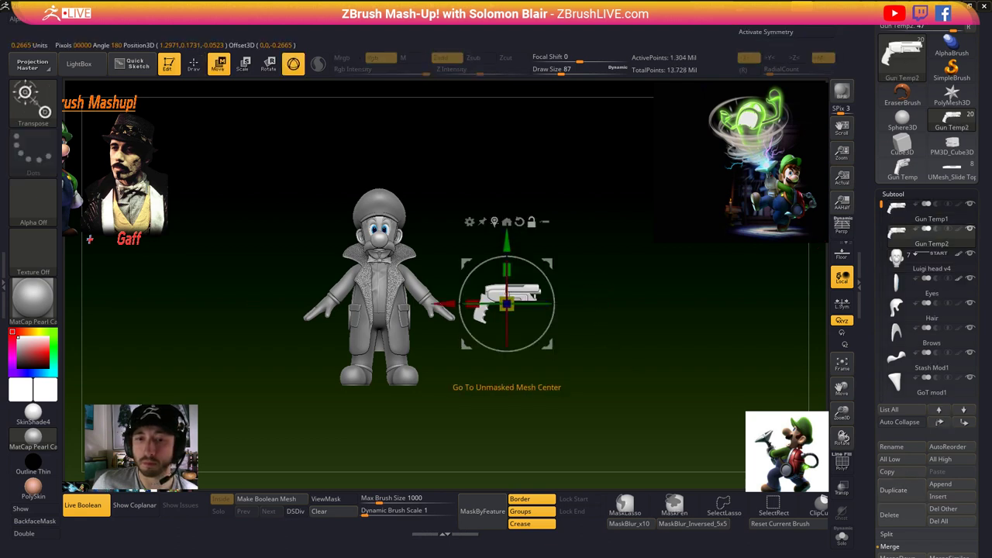
pyautogui.hotkey('ctrl', 'shift')
pyautogui.keyDown('ctrl'); pyautogui.keyDown('shift'); pyautogui.click(553, 208); pyautogui.keyUp('shift'); pyautogui.keyUp('ctrl')
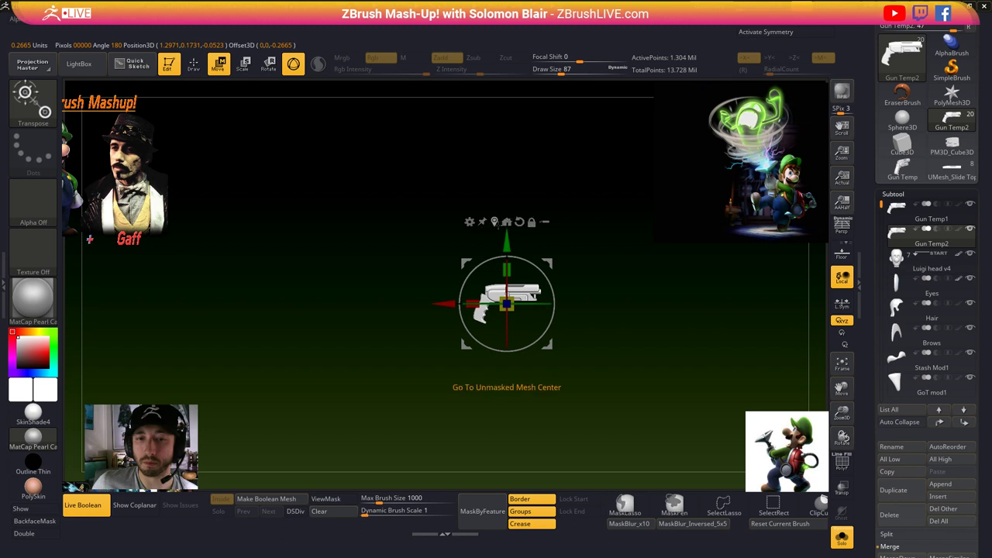
pyautogui.click(506, 222)
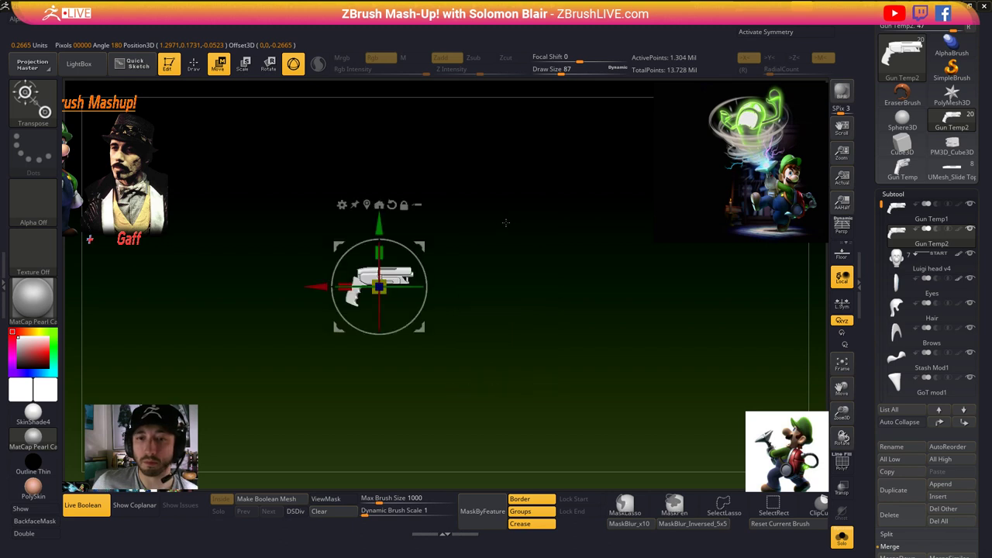
# - Replace the duplicated gun with a PolyCylinder primitive, show its polyframe and increase its segments
pyautogui.click(342, 205)
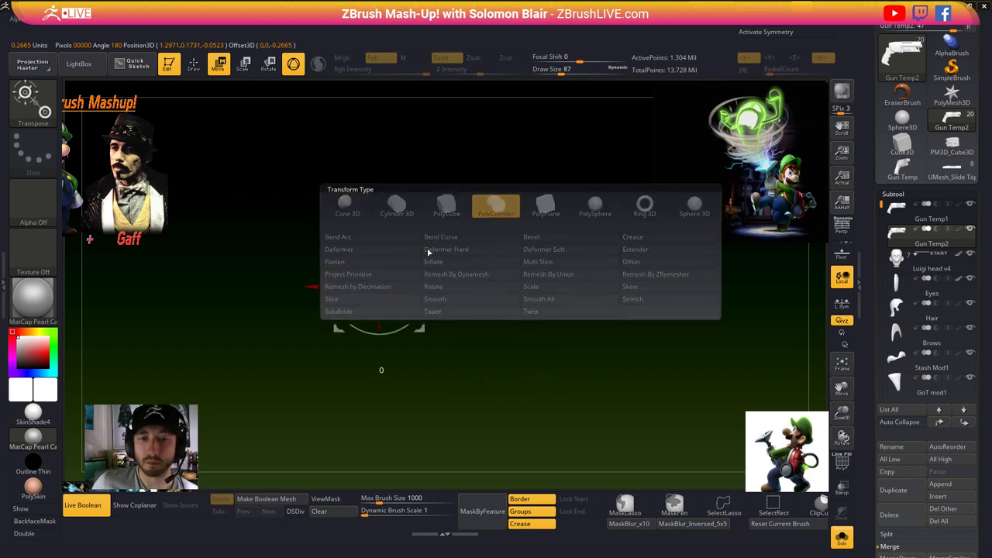
pyautogui.click(496, 206)
pyautogui.hotkey('shift', 'f')
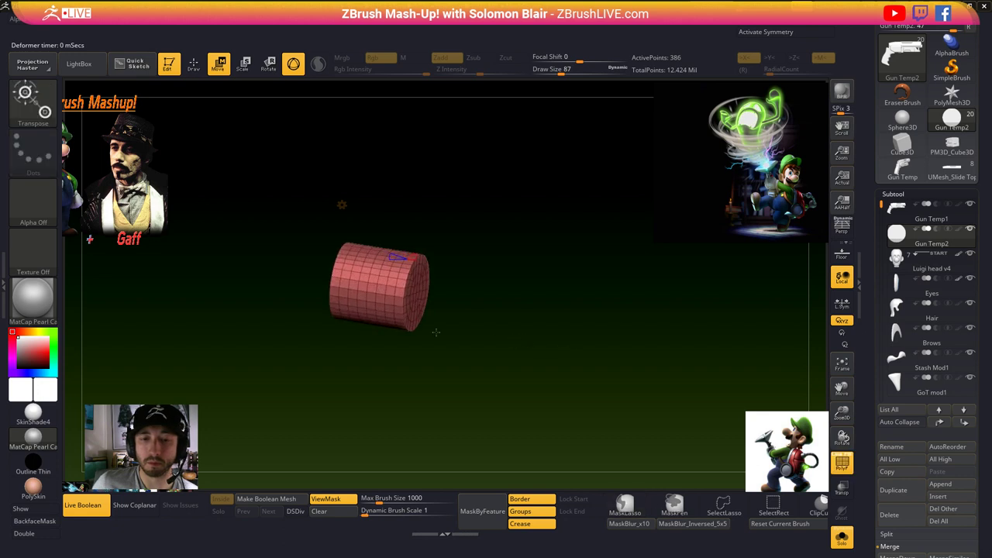
pyautogui.keyDown('ctrl'); pyautogui.moveTo(482, 287); pyautogui.dragTo(561, 295, button='right'); pyautogui.keyUp('ctrl')
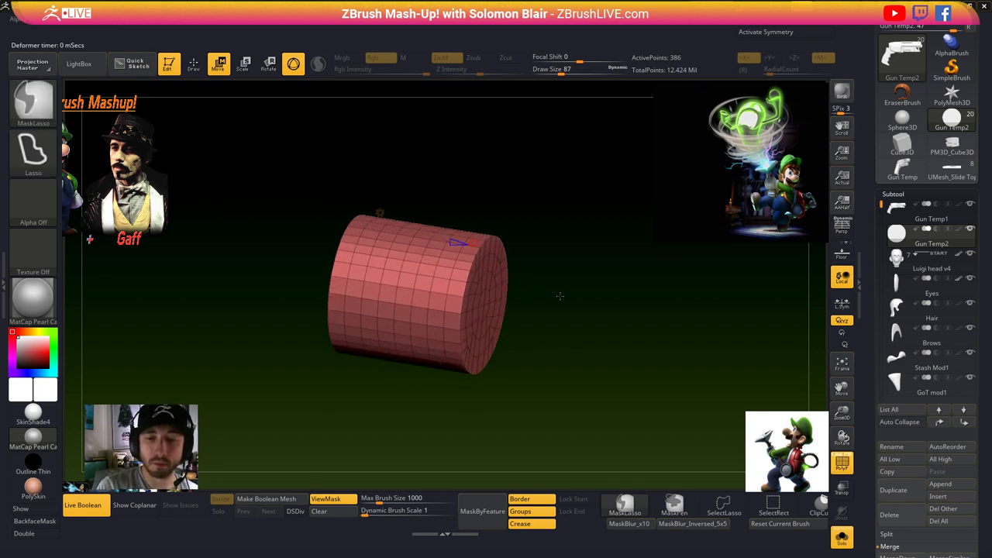
pyautogui.moveTo(455, 242)
pyautogui.mouseDown()
pyautogui.moveTo(427, 236)
pyautogui.moveTo(461, 242)
pyautogui.mouseUp()
pyautogui.keyDown('ctrl'); pyautogui.moveTo(514, 289); pyautogui.dragTo(546, 281, button='right'); pyautogui.keyUp('ctrl')
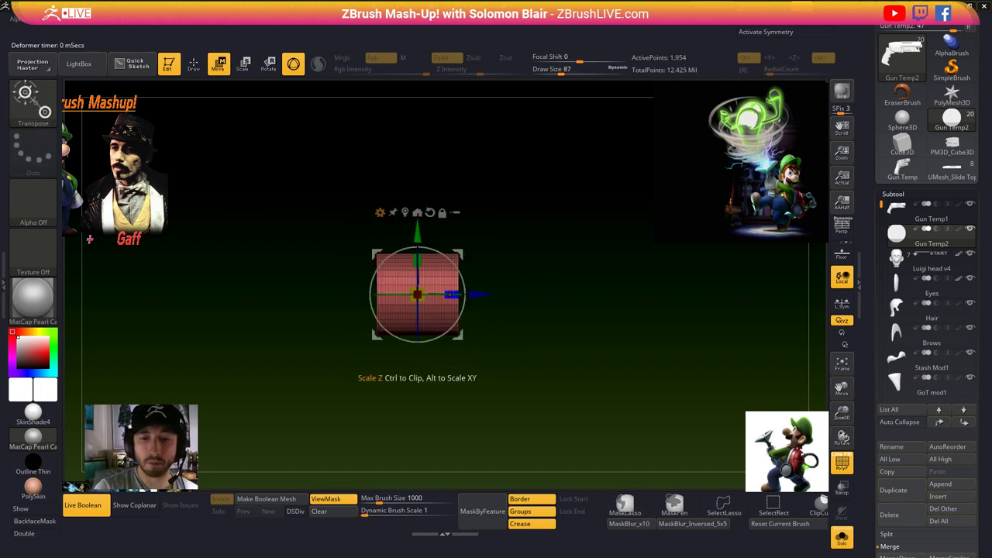
# - Stretch the cylinder along its Z axis into a long thin rod and return to Draw mode with draw size 1
pyautogui.moveTo(452, 295)
pyautogui.mouseDown()
pyautogui.moveTo(634, 296)
pyautogui.moveTo(546, 299)
pyautogui.moveTo(623, 299)
pyautogui.mouseUp()
pyautogui.press('q')
pyautogui.moveTo(681, 286)
pyautogui.keyDown('ctrl'); pyautogui.mouseDown(button='right')
pyautogui.moveTo(496, 291)
pyautogui.moveTo(467, 369)
pyautogui.mouseUp(button='right'); pyautogui.keyUp('ctrl')
pyautogui.press('s')
pyautogui.moveTo(467, 369); pyautogui.dragTo(456, 369)
pyautogui.moveTo(457, 370)
pyautogui.mouseDown(button='right')
pyautogui.moveTo(503, 381)
pyautogui.moveTo(458, 357)
pyautogui.moveTo(517, 369)
pyautogui.mouseUp(button='right')
pyautogui.moveTo(519, 367); pyautogui.dragTo(538, 386)
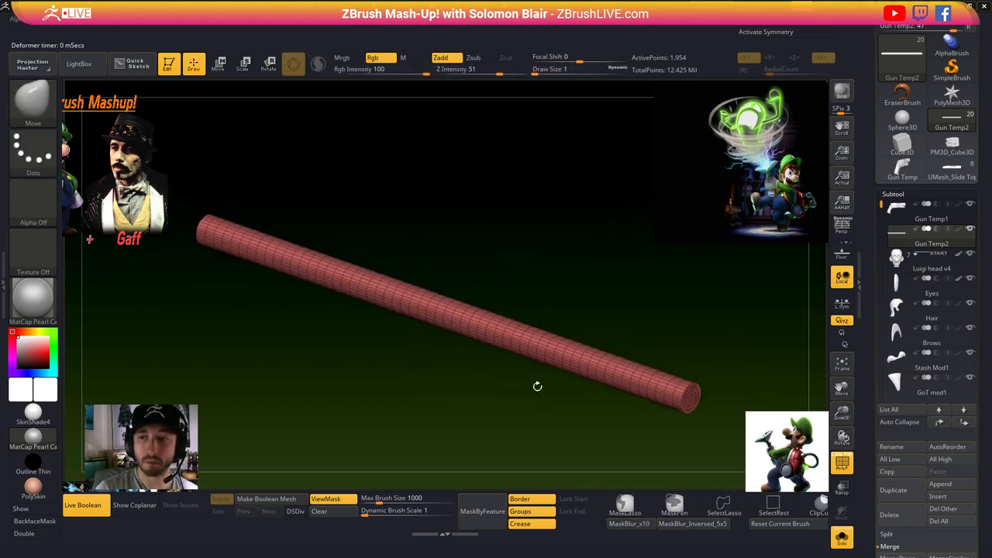
# - Select the ZModeler brush and delete the stretched cylinder subtool from the Luigi model
pyautogui.moveTo(566, 396)
pyautogui.keyDown('alt'); pyautogui.mouseDown(button='right')
pyautogui.moveTo(518, 393)
pyautogui.moveTo(600, 387)
pyautogui.moveTo(554, 354)
pyautogui.mouseUp(button='right'); pyautogui.keyUp('alt')
pyautogui.moveTo(554, 353)
pyautogui.keyDown('ctrl'); pyautogui.mouseDown(button='right')
pyautogui.moveTo(620, 359)
pyautogui.moveTo(543, 334)
pyautogui.moveTo(652, 361)
pyautogui.mouseUp(button='right'); pyautogui.keyUp('ctrl')
pyautogui.press('b')
pyautogui.press('z')
pyautogui.press('m')
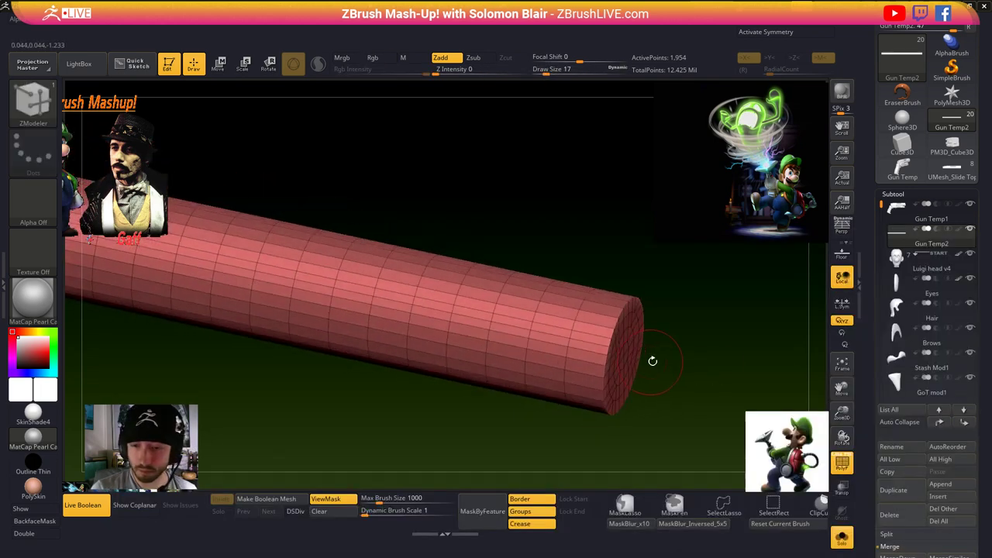
pyautogui.click(896, 514)
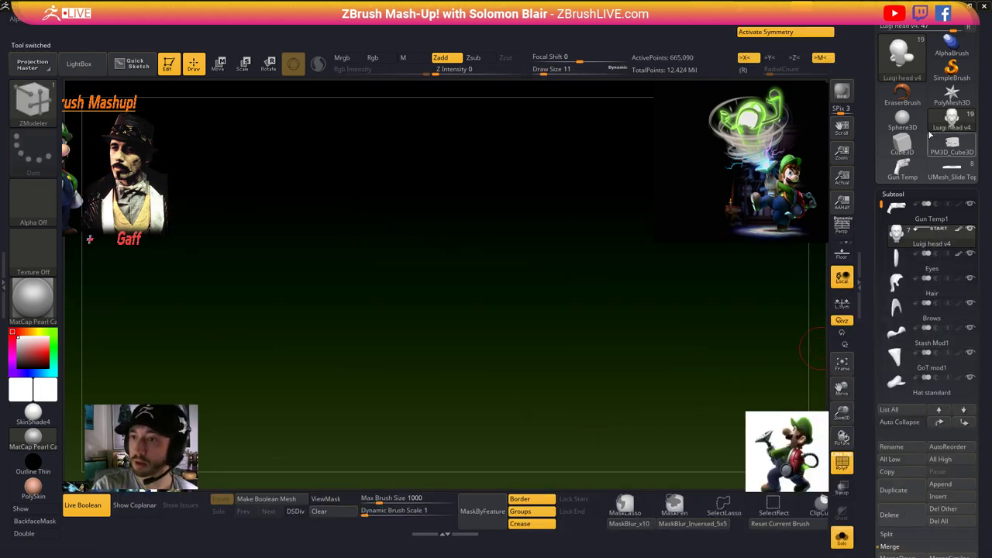
# - Switch the active tool to a separate Cylinder3D primitive, outside the Luigi model
pyautogui.click(904, 121)
pyautogui.click(904, 121)
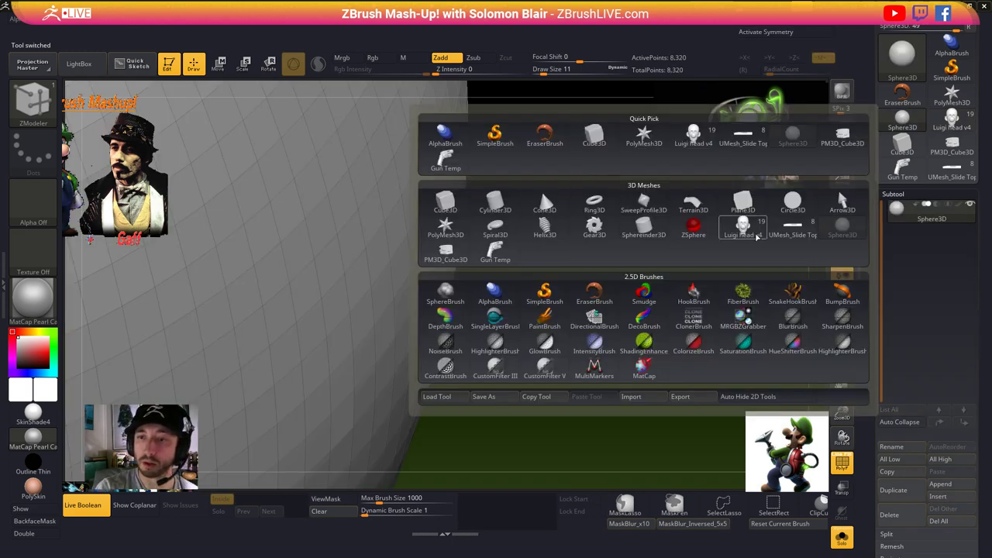
pyautogui.click(792, 204)
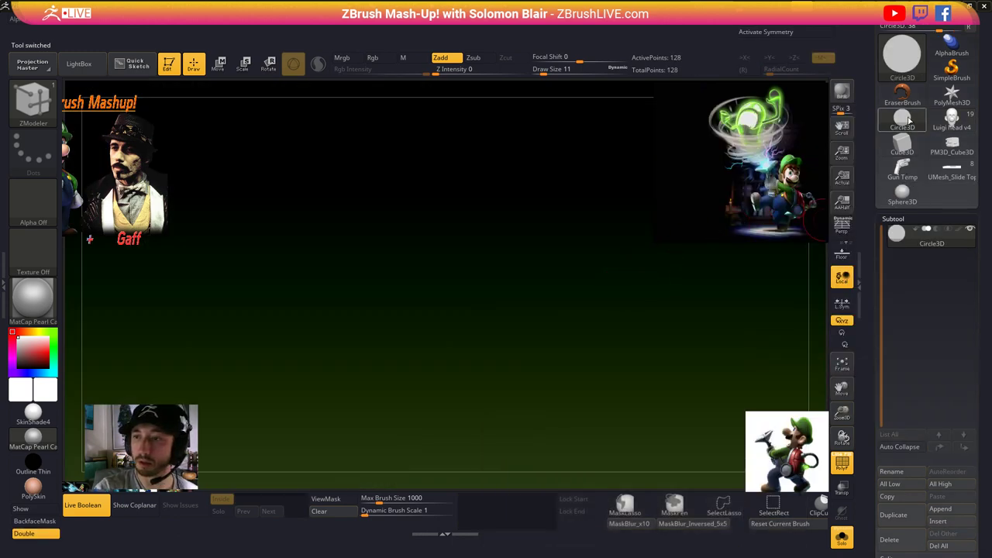
pyautogui.click(908, 120)
pyautogui.click(490, 202)
pyautogui.press('f')
pyautogui.keyDown('ctrl'); pyautogui.moveTo(506, 313); pyautogui.dragTo(465, 302, button='right'); pyautogui.keyUp('ctrl')
pyautogui.keyDown('ctrl'); pyautogui.moveTo(465, 302); pyautogui.dragTo(590, 319, button='right'); pyautogui.keyUp('ctrl')
pyautogui.hotkey('ctrl', 'p')
pyautogui.moveTo(471, 317); pyautogui.dragTo(417, 329, button='right')
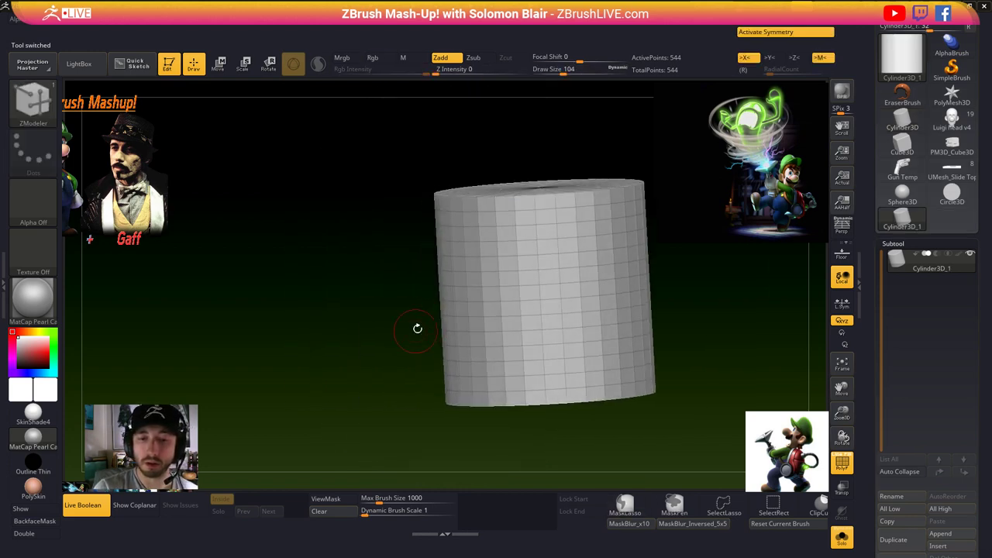
pyautogui.keyDown('shift'); pyautogui.moveTo(598, 314); pyautogui.dragTo(579, 314, button='right'); pyautogui.keyUp('shift')
# - In the cylinder's Initialize settings, set X Size and Y Size to 50
pyautogui.click(910, 243)
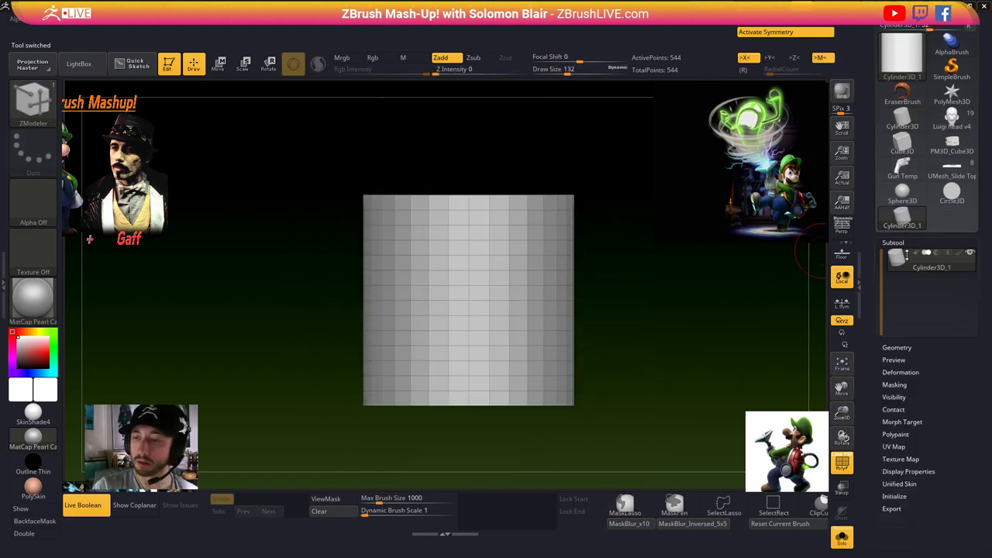
pyautogui.click(901, 403)
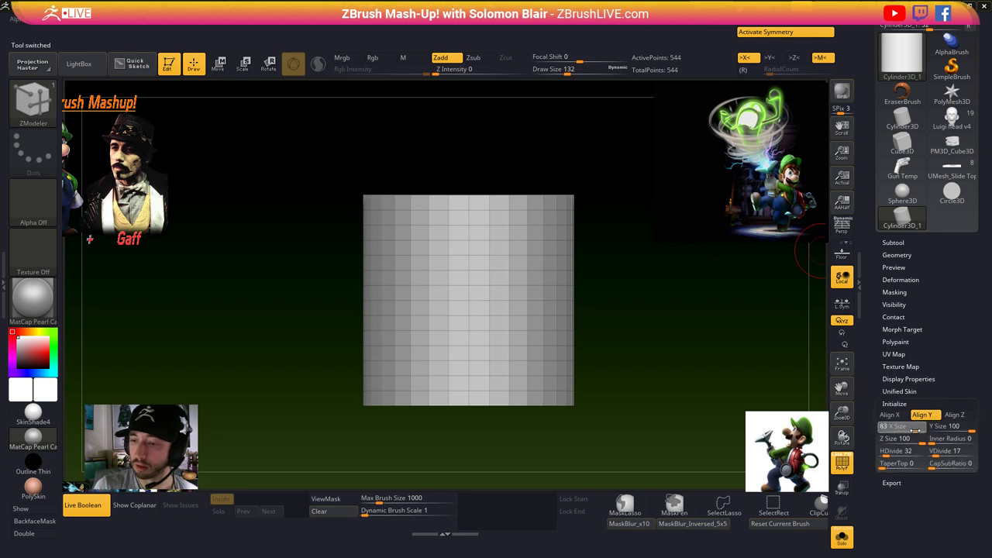
pyautogui.moveTo(917, 429); pyautogui.dragTo(916, 423)
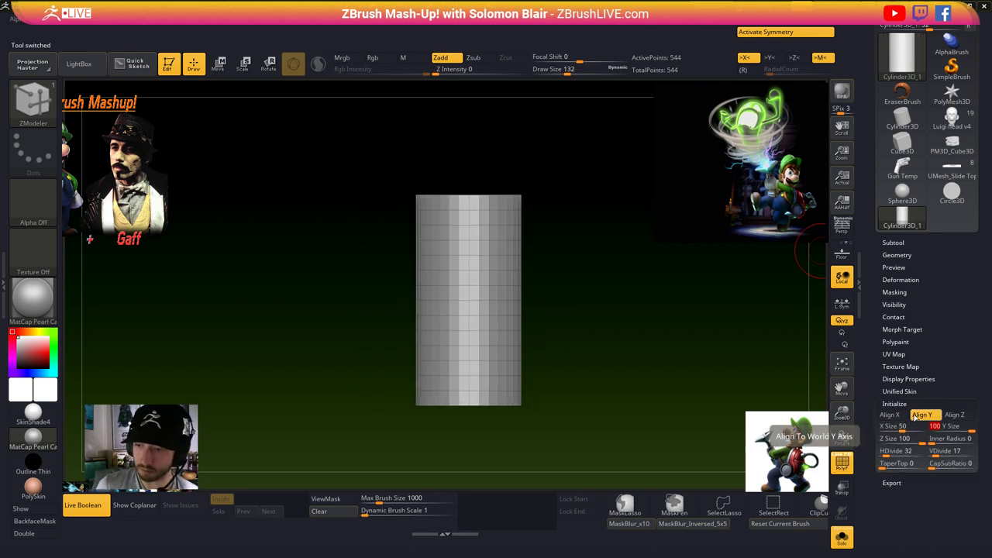
pyautogui.write('0')
pyautogui.press('Return')
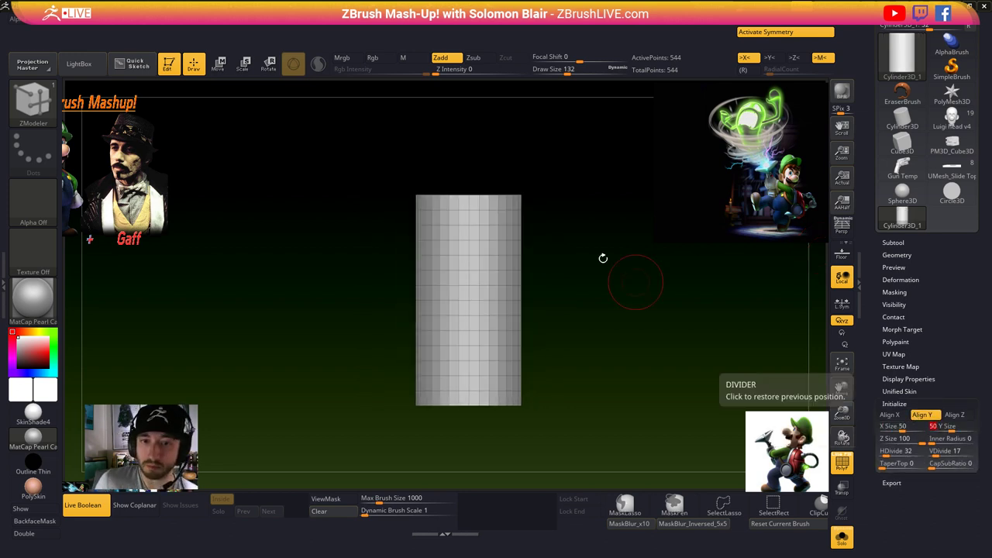
pyautogui.moveTo(602, 257); pyautogui.dragTo(580, 303)
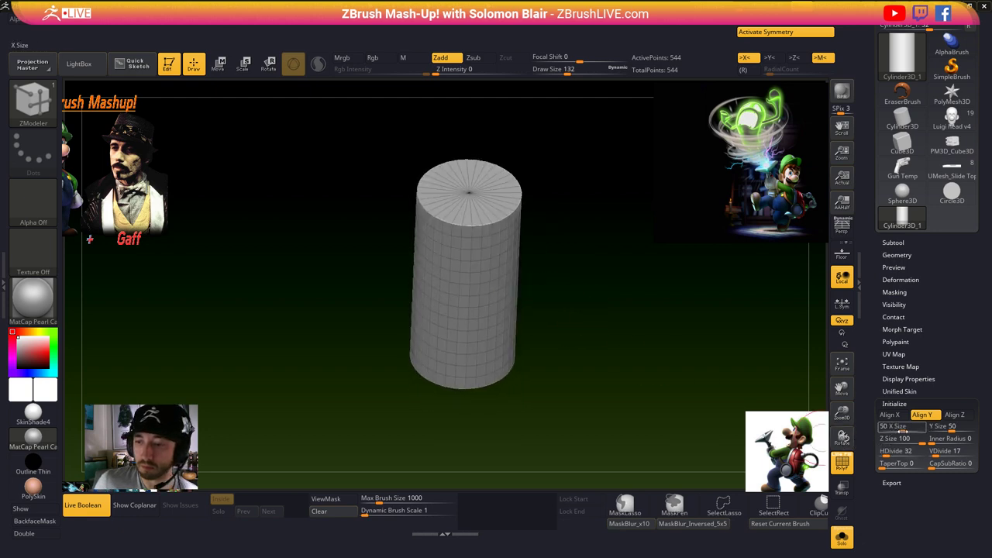
# - Set the cylinder's initial X Size and Y Size to 20 for a slimmer rod
pyautogui.click(899, 426)
pyautogui.write('20')
pyautogui.press('Tab')
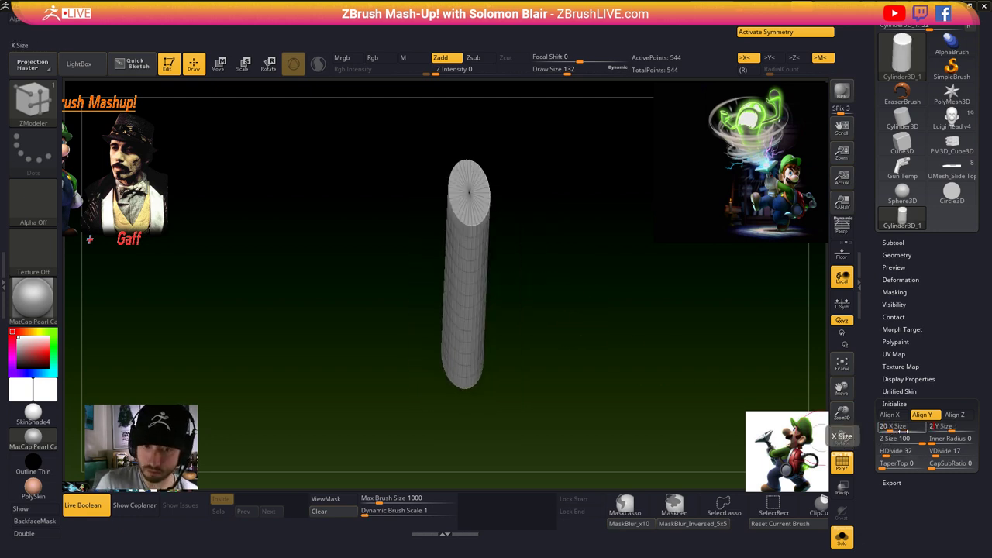
pyautogui.press('Return')
pyautogui.keyDown('shift'); pyautogui.moveTo(537, 310); pyautogui.dragTo(525, 261); pyautogui.keyUp('shift')
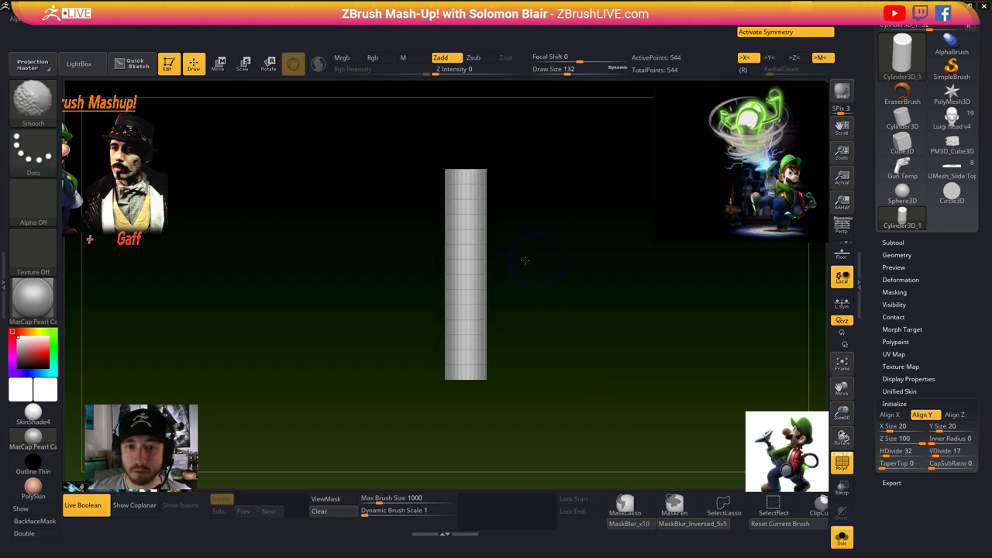
# - Raise the cylinder's VDivide to 74 and try to reshape it with the transform gizmo
pyautogui.moveTo(933, 452); pyautogui.dragTo(954, 452)
pyautogui.moveTo(531, 353); pyautogui.dragTo(565, 358, button='right')
pyautogui.keyDown('ctrl'); pyautogui.moveTo(565, 357); pyautogui.dragTo(625, 357, button='right'); pyautogui.keyUp('ctrl')
pyautogui.press('w')
pyautogui.moveTo(469, 241); pyautogui.dragTo(548, 136)
pyautogui.moveTo(468, 241); pyautogui.dragTo(472, 231)
pyautogui.press('q')
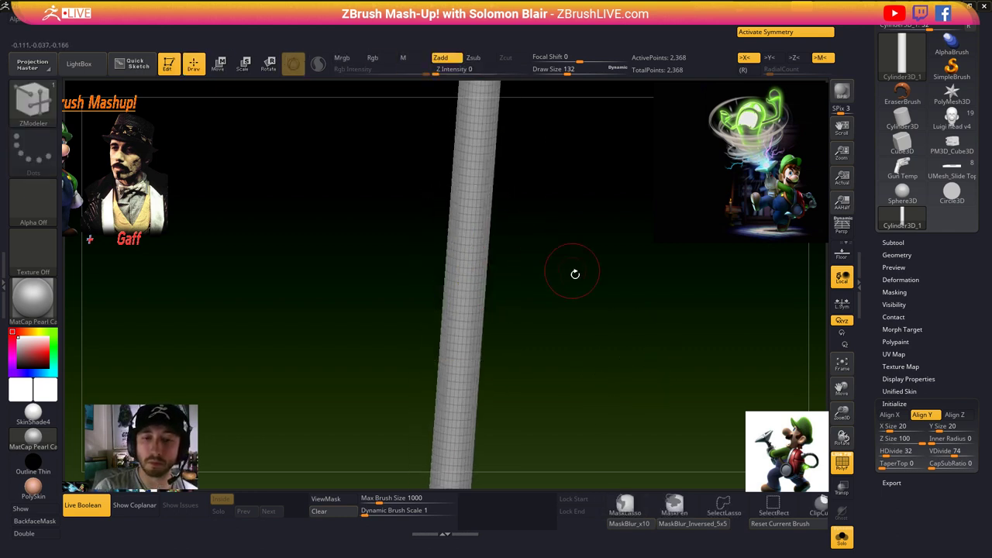
# - Reduce the cylinder's VDivide to 4 and convert the primitive into a PolyMesh3D
pyautogui.keyDown('shift'); pyautogui.moveTo(576, 274); pyautogui.dragTo(582, 260, button='right'); pyautogui.keyUp('shift')
pyautogui.click(932, 452)
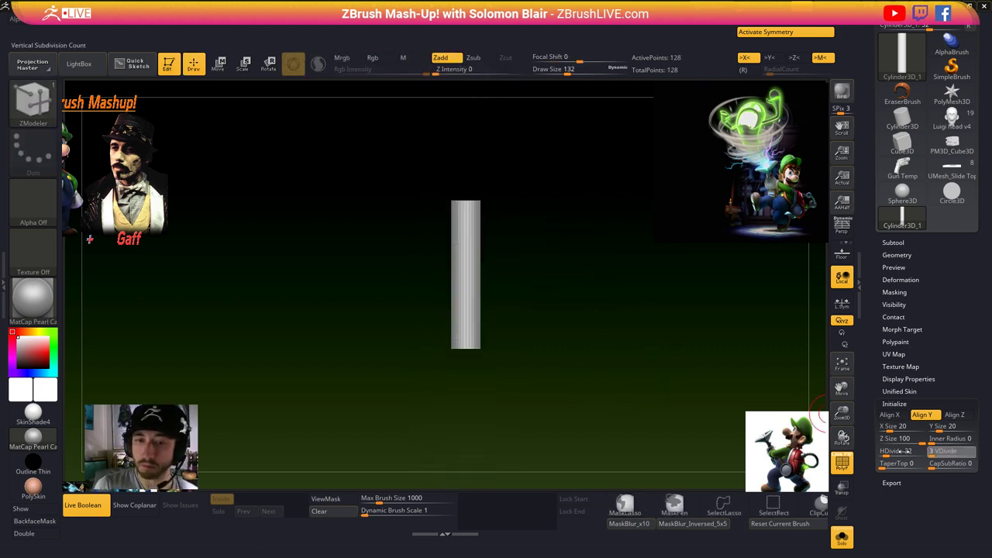
pyautogui.keyDown('ctrl'); pyautogui.moveTo(529, 359); pyautogui.dragTo(574, 349, button='right'); pyautogui.keyUp('ctrl')
pyautogui.moveTo(877, 243); pyautogui.dragTo(882, 327)
pyautogui.click(932, 72)
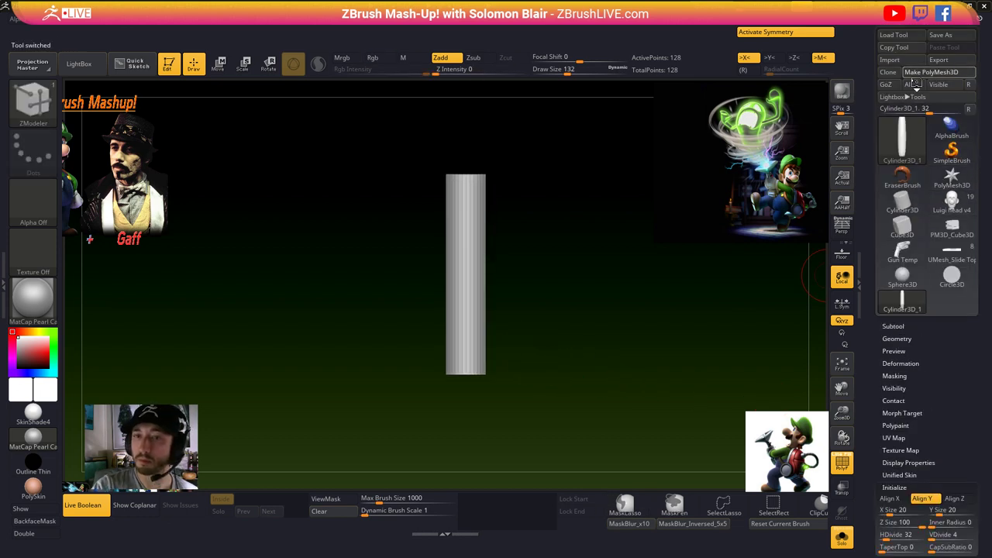
pyautogui.keyDown('ctrl'); pyautogui.moveTo(476, 372); pyautogui.dragTo(491, 332, button='right'); pyautogui.keyUp('ctrl')
pyautogui.keyDown('ctrl'); pyautogui.moveTo(571, 305); pyautogui.dragTo(381, 326, button='right'); pyautogui.keyUp('ctrl')
# - Return to the Luigi head v4 tool and insert the new polymesh cylinder as a subtool below Gun Temp1
pyautogui.click(958, 208)
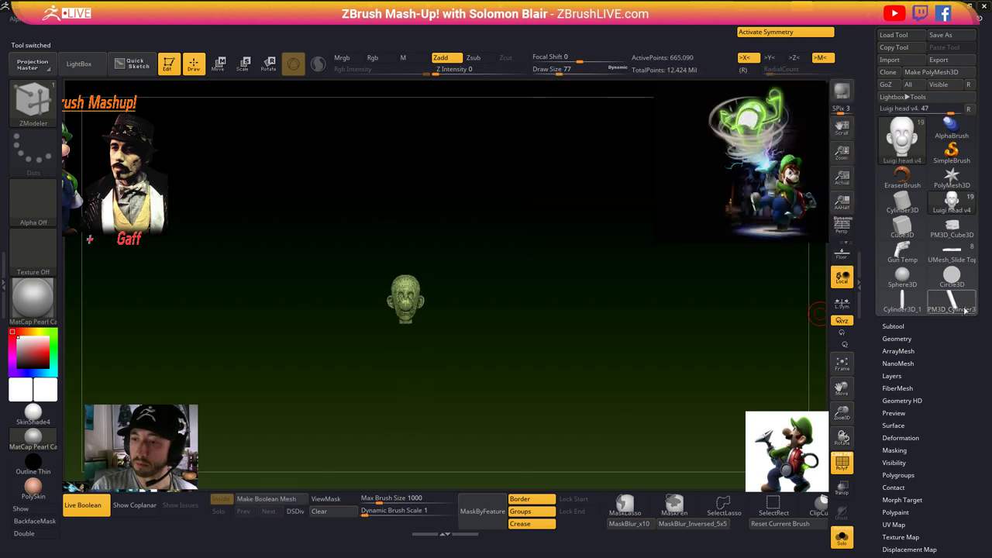
pyautogui.click(893, 325)
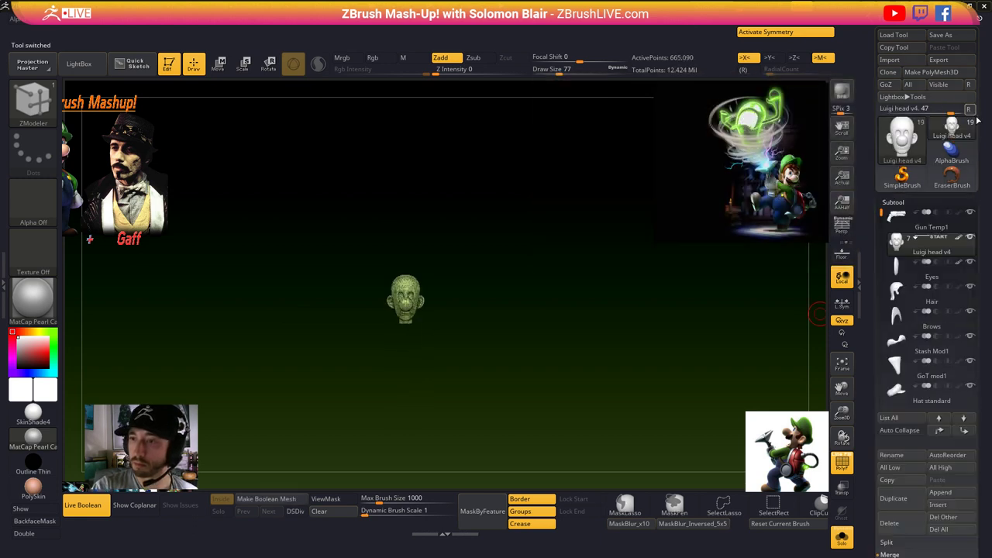
pyautogui.click(898, 218)
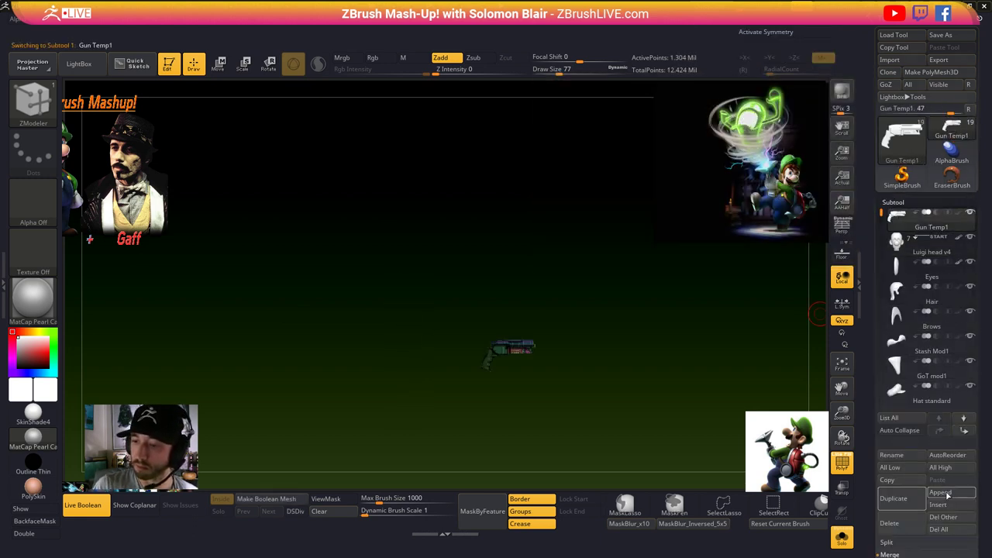
pyautogui.click(938, 505)
pyautogui.click(581, 363)
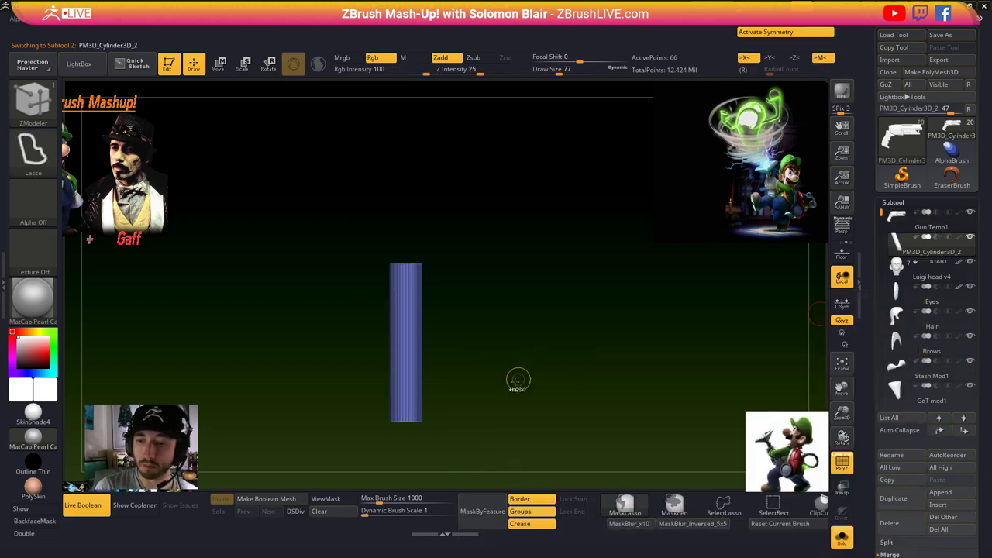
# - Turn off Solo and symmetry, and place the cylinder at a reduced size beside the character, opposite the gun
pyautogui.hotkey('ctrl', 'shift', 's')
pyautogui.press('w')
pyautogui.press('f')
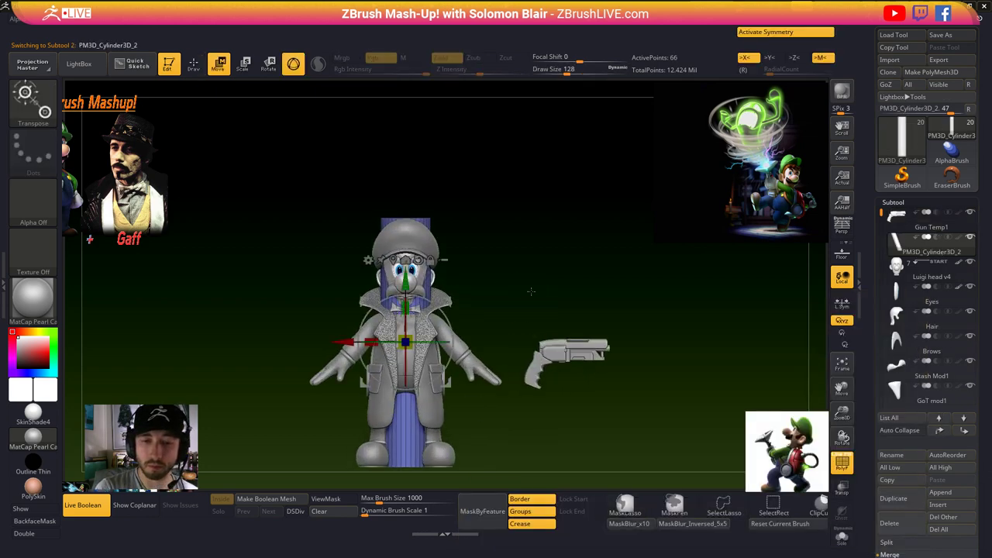
pyautogui.moveTo(405, 342); pyautogui.dragTo(196, 342)
pyautogui.press('x')
pyautogui.moveTo(259, 342); pyautogui.dragTo(244, 357)
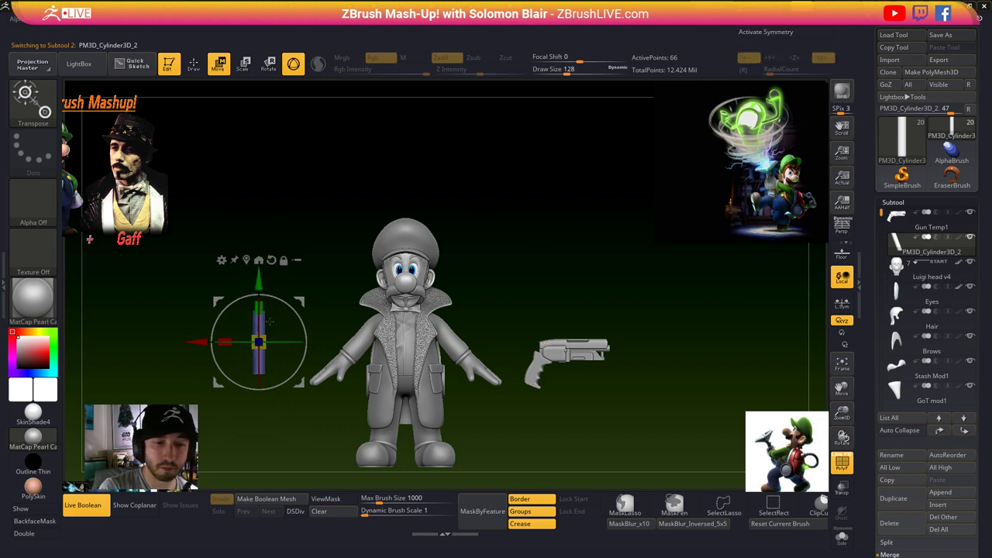
# - Stretch the cylinder vertically along its Y axis into a thin pole about as tall as the character
pyautogui.moveTo(259, 308); pyautogui.dragTo(259, 207)
pyautogui.moveTo(334, 205); pyautogui.dragTo(538, 274)
pyautogui.keyDown('alt'); pyautogui.moveTo(538, 274); pyautogui.dragTo(731, 244); pyautogui.keyUp('alt')
pyautogui.keyDown('alt'); pyautogui.moveTo(570, 322); pyautogui.dragTo(595, 330); pyautogui.keyUp('alt')
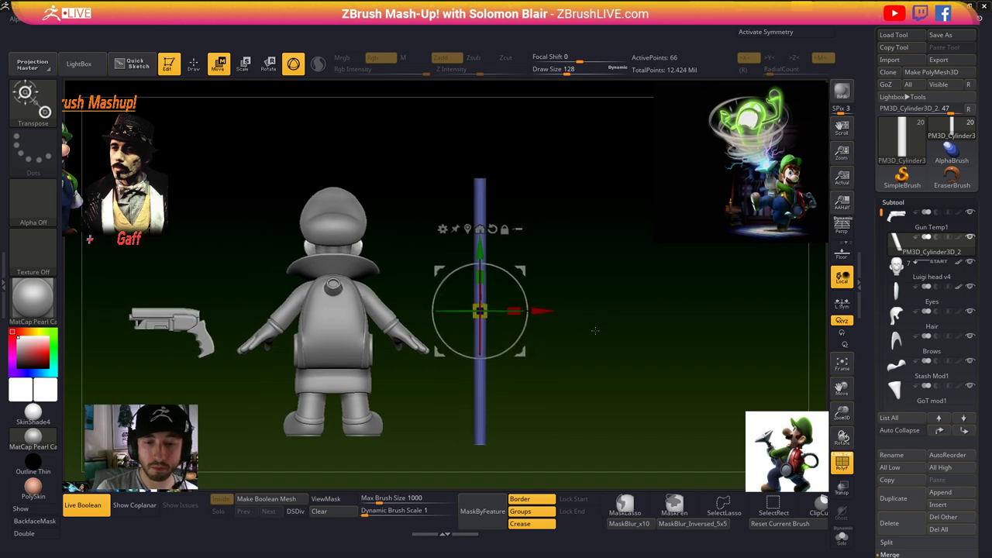
# - Leave the transform gizmo and activate the ZModeler brush in Draw mode for the pole
pyautogui.press('b')
pyautogui.press('z')
pyautogui.press('m')
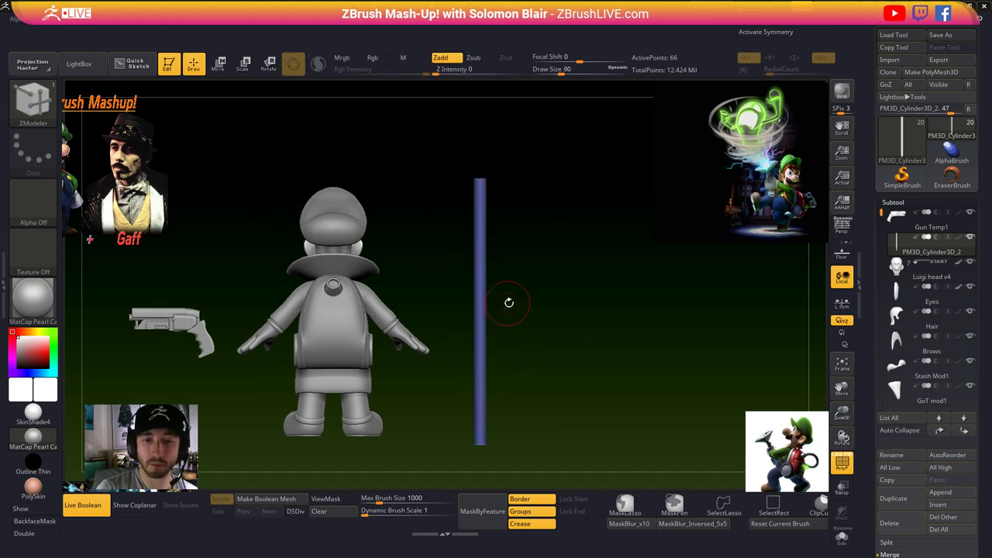
pyautogui.keyDown('ctrl'); pyautogui.moveTo(516, 301); pyautogui.dragTo(551, 313, button='right'); pyautogui.keyUp('ctrl')
pyautogui.press('w')
pyautogui.moveTo(485, 307); pyautogui.dragTo(482, 268)
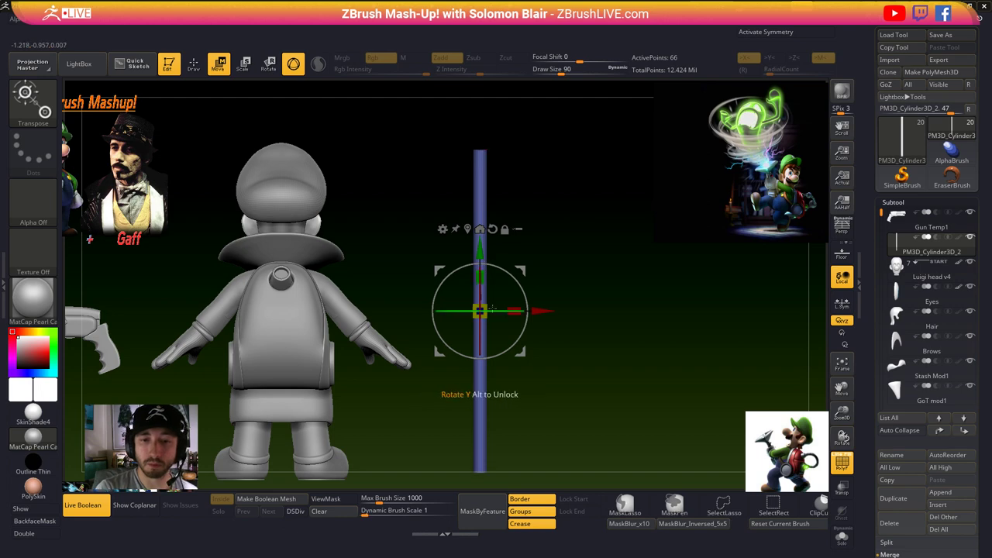
pyautogui.press('q')
pyautogui.press('b')
pyautogui.press('z')
pyautogui.press('m')
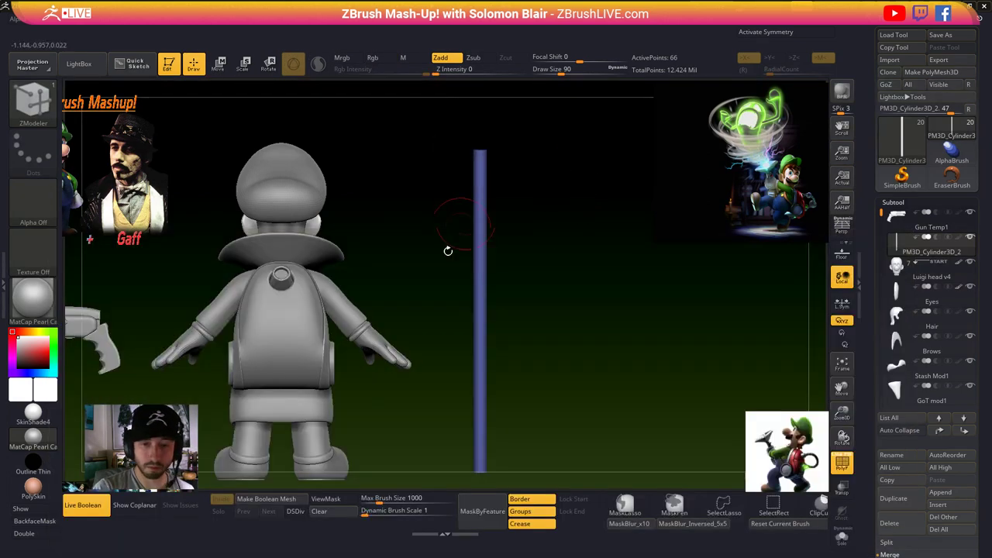
pyautogui.press('b')
pyautogui.press('z')
pyautogui.press('m')
# - Set the ZModeler edge action to Insert with Multiple EdgeLoops and try it on the pole
pyautogui.keyDown('ctrl'); pyautogui.moveTo(488, 324); pyautogui.dragTo(535, 345, button='right'); pyautogui.keyUp('ctrl')
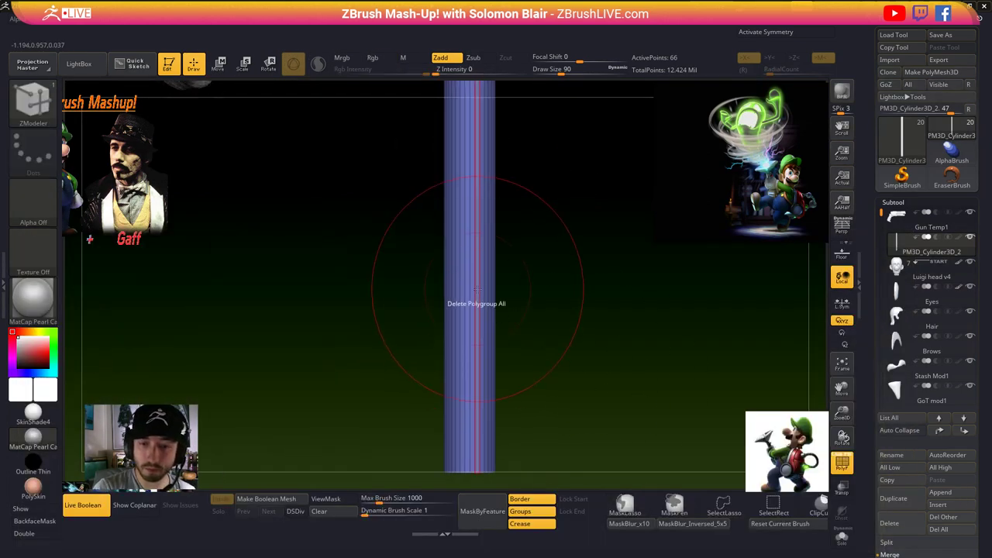
pyautogui.press('space')
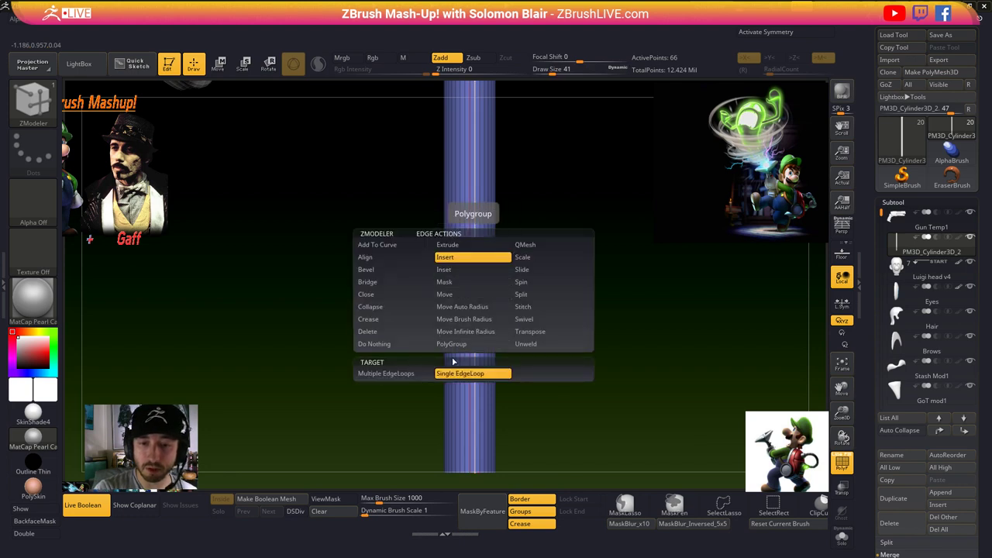
pyautogui.click(399, 374)
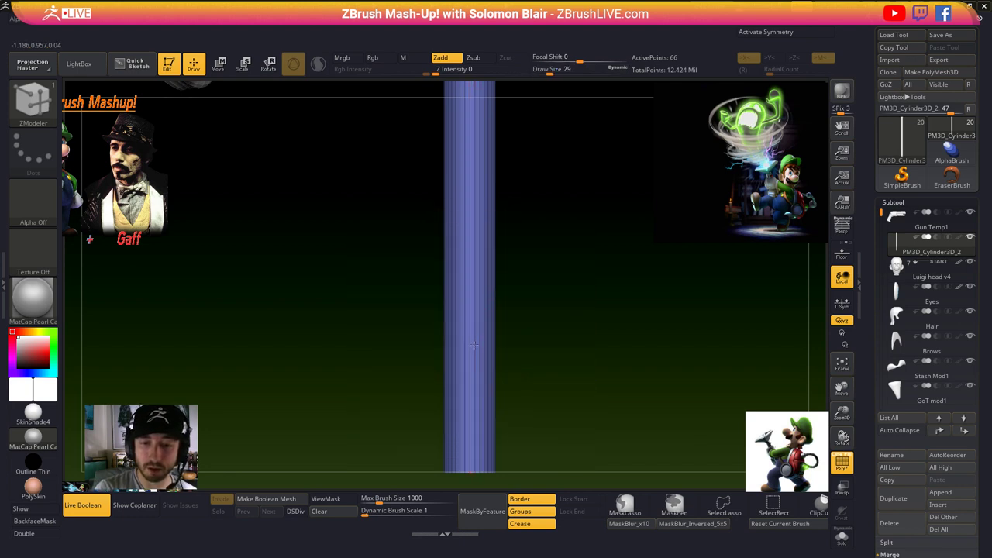
pyautogui.click(475, 345)
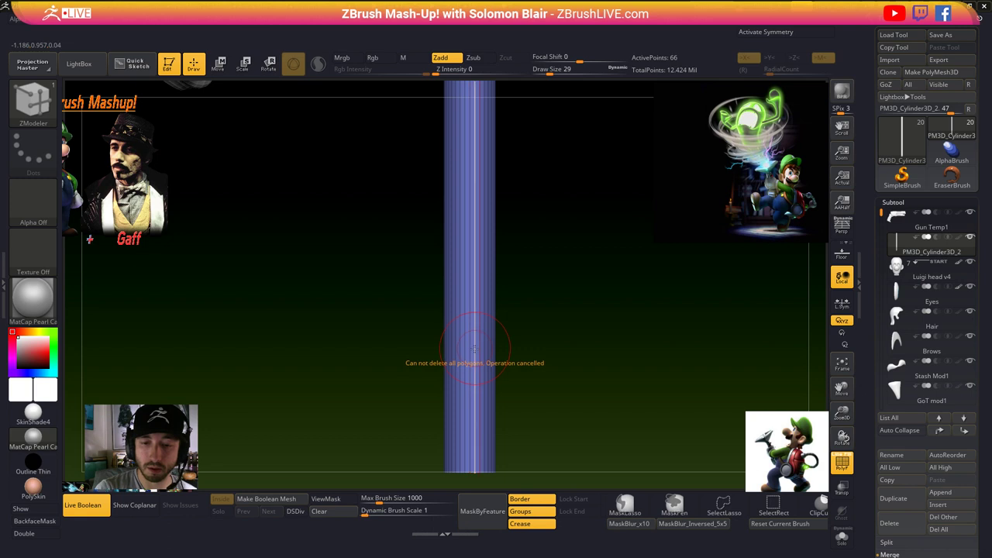
pyautogui.press('x')
pyautogui.press('x')
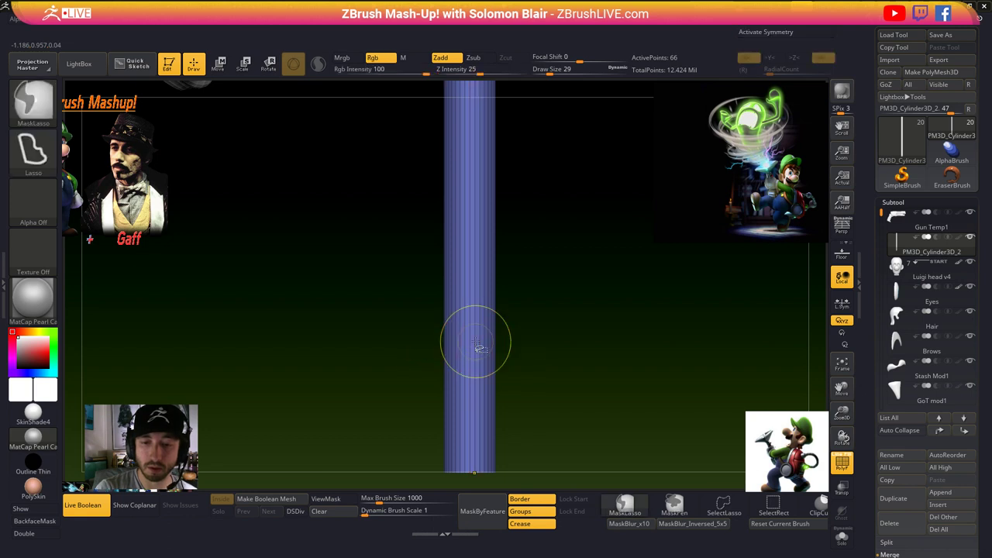
pyautogui.click(474, 329)
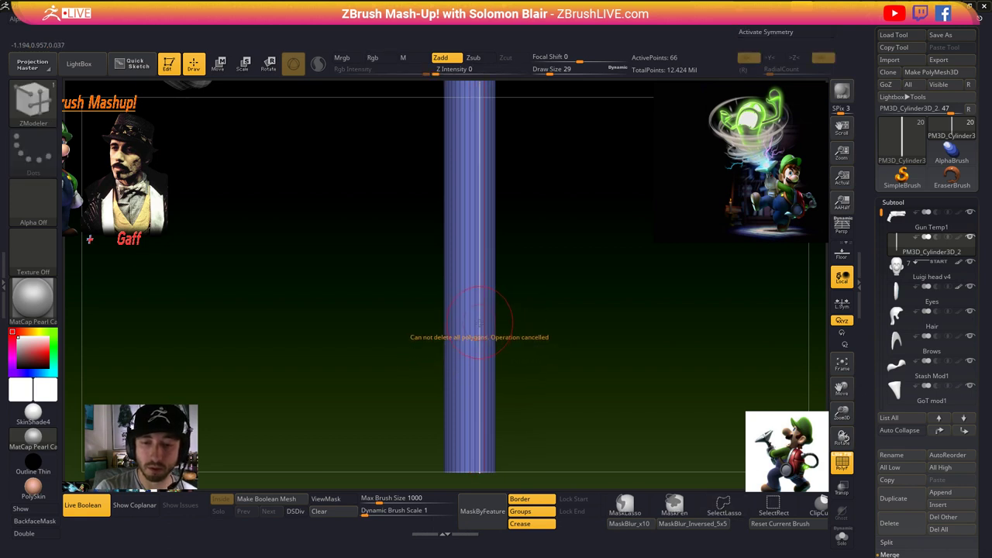
# - Try inserting edge loops from one of the pole's vertical edges, then undo the attempt
pyautogui.press('space')
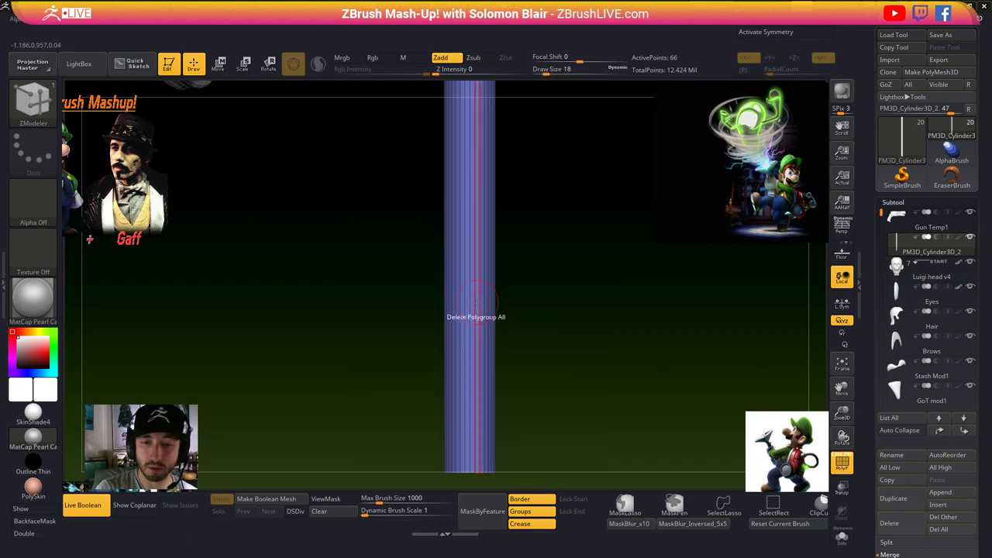
pyautogui.keyDown('ctrl'); pyautogui.moveTo(477, 301); pyautogui.dragTo(520, 329, button='right'); pyautogui.keyUp('ctrl')
pyautogui.click(485, 311)
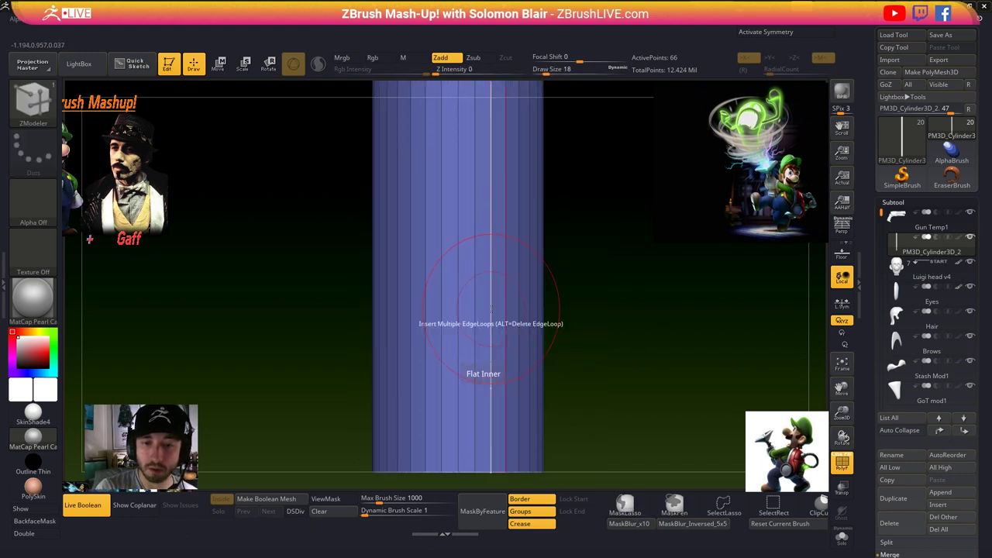
pyautogui.click(491, 309)
pyautogui.hotkey('ctrl', 'z')
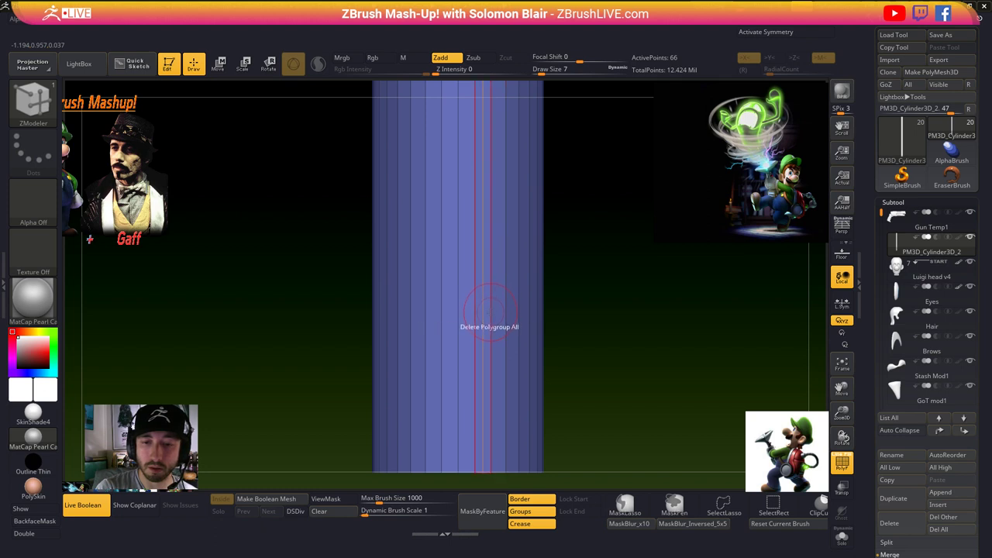
# - Insert a dense series of evenly spaced horizontal edge loops along the pole's full length
pyautogui.click(489, 310)
pyautogui.moveTo(498, 277); pyautogui.dragTo(521, 135)
pyautogui.keyDown('ctrl'); pyautogui.moveTo(631, 248); pyautogui.dragTo(504, 379, button='right'); pyautogui.keyUp('ctrl')
pyautogui.keyDown('ctrl'); pyautogui.moveTo(505, 379); pyautogui.dragTo(495, 337, button='right'); pyautogui.keyUp('ctrl')
pyautogui.hotkey('shift', 'f')
pyautogui.moveTo(491, 465)
pyautogui.keyDown('alt'); pyautogui.mouseDown(button='right')
pyautogui.moveTo(462, 261)
pyautogui.moveTo(469, 283)
pyautogui.mouseUp(button='right'); pyautogui.keyUp('alt')
pyautogui.hotkey('shift', 'f')
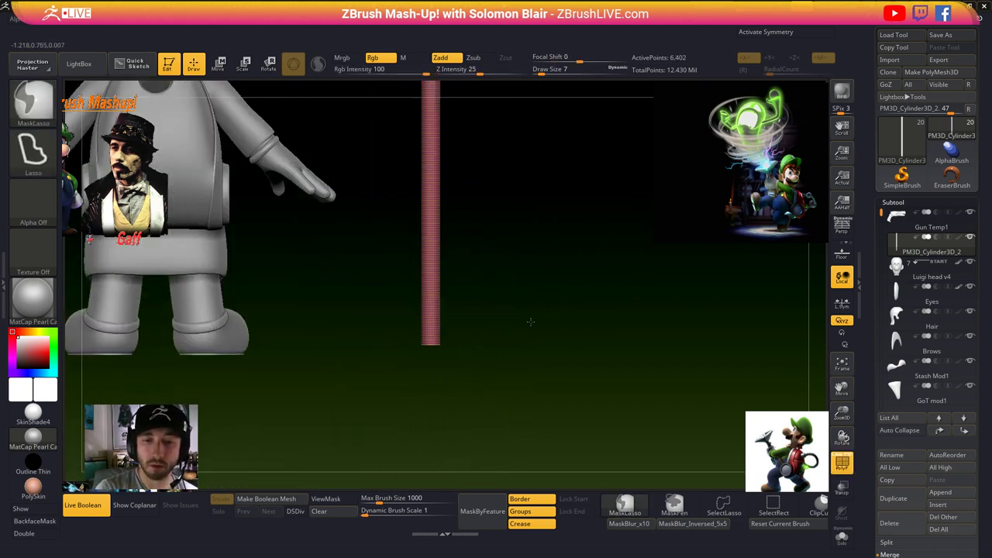
# - Undo the dense edge loops and insert fewer, wider-spaced loops with alternating polygroups along the pole's full length
pyautogui.keyDown('ctrl'); pyautogui.moveTo(529, 323); pyautogui.dragTo(559, 389, button='right'); pyautogui.keyUp('ctrl')
pyautogui.hotkey('ctrl', 'z')
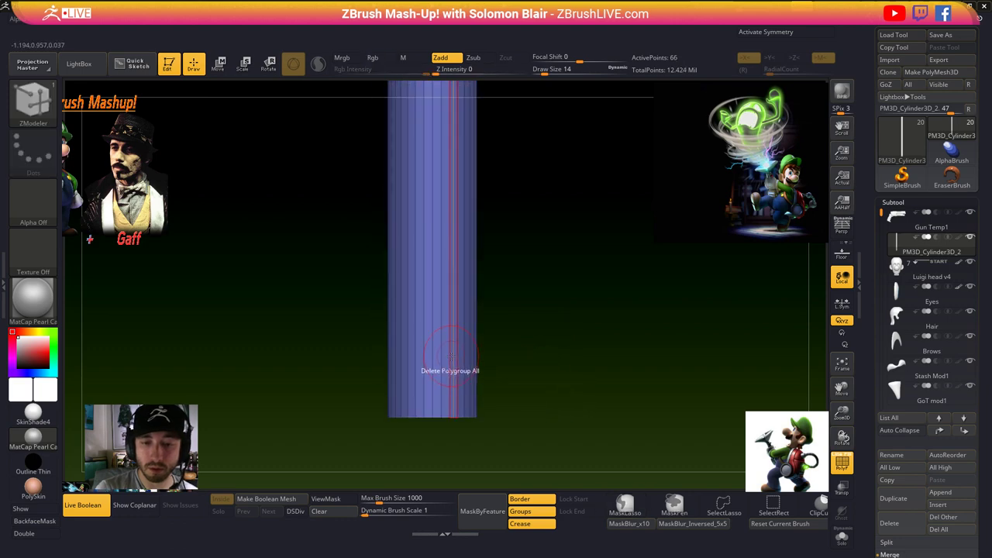
pyautogui.moveTo(447, 358); pyautogui.dragTo(488, 341, button='right')
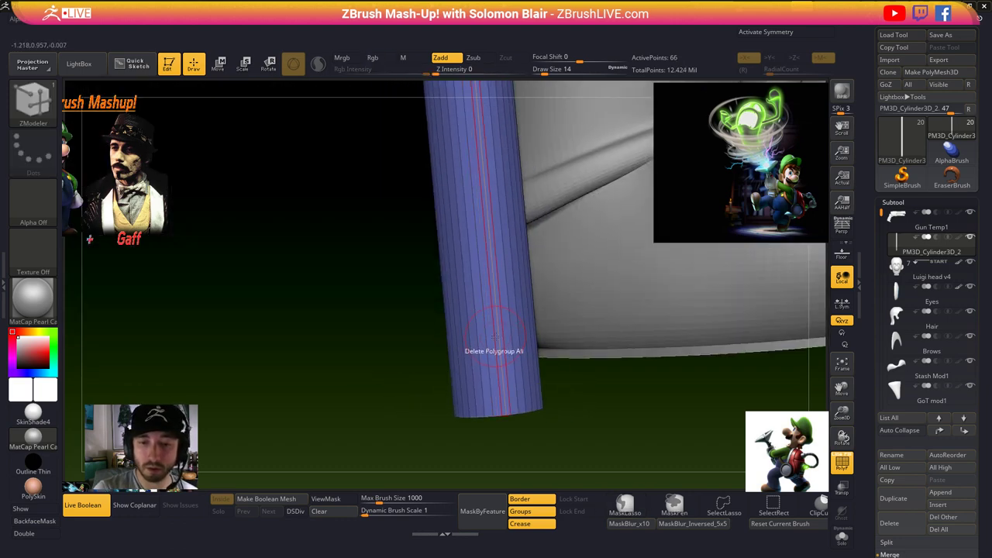
pyautogui.hotkey('ctrl', 'w')
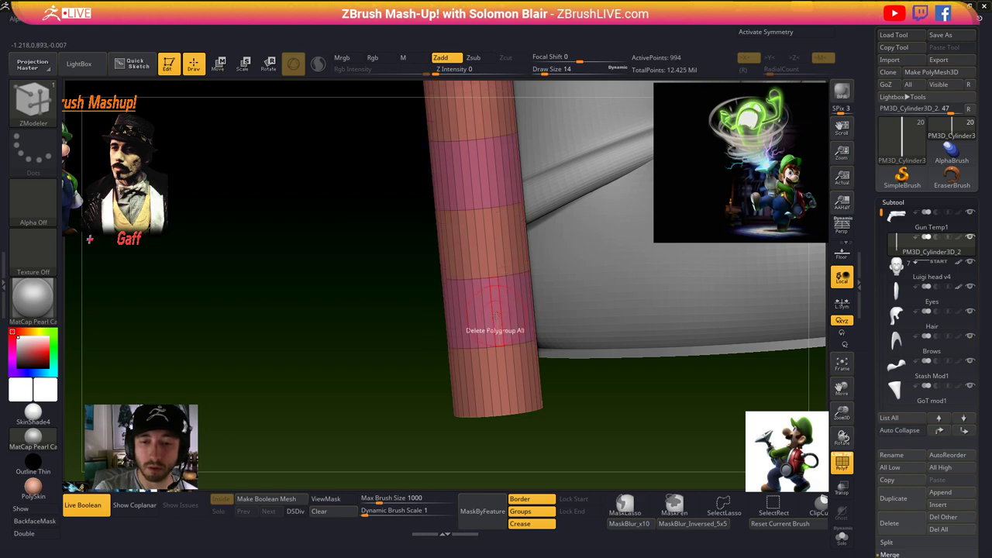
# - Set the polygon action to QMesh with Polygroup All and extrude every other band outward to form collars along the pole
pyautogui.press('space')
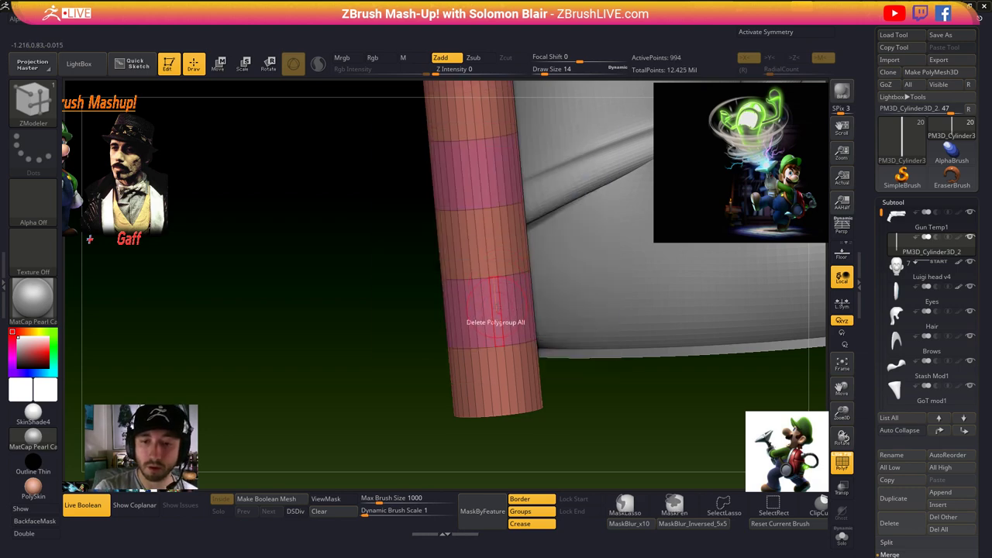
pyautogui.press('space')
pyautogui.click(554, 134)
pyautogui.click(564, 274)
pyautogui.keyDown('ctrl'); pyautogui.moveTo(552, 281); pyautogui.dragTo(505, 325, button='right'); pyautogui.keyUp('ctrl')
pyautogui.press('s')
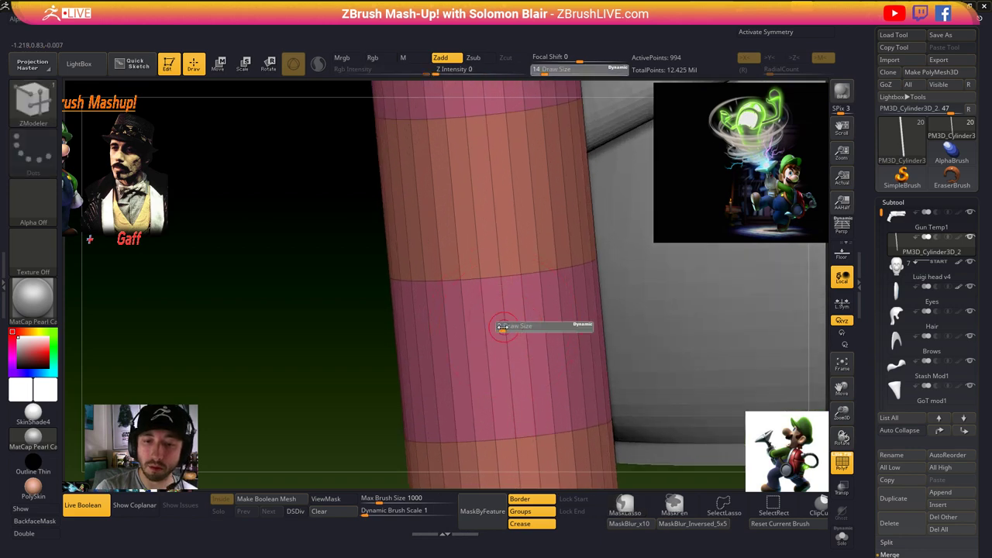
pyautogui.click(502, 326)
pyautogui.moveTo(533, 357); pyautogui.dragTo(484, 346)
pyautogui.moveTo(310, 349)
pyautogui.keyDown('ctrl'); pyautogui.mouseDown(button='right')
pyautogui.moveTo(285, 294)
pyautogui.moveTo(406, 326)
pyautogui.moveTo(656, 322)
pyautogui.moveTo(610, 313)
pyautogui.moveTo(577, 363)
pyautogui.moveTo(609, 381)
pyautogui.moveTo(656, 372)
pyautogui.mouseUp(button='right'); pyautogui.keyUp('ctrl')
pyautogui.hotkey('shift', 'f')
pyautogui.moveTo(537, 342)
pyautogui.mouseDown(button='right')
pyautogui.moveTo(524, 330)
pyautogui.moveTo(545, 354)
pyautogui.mouseUp(button='right')
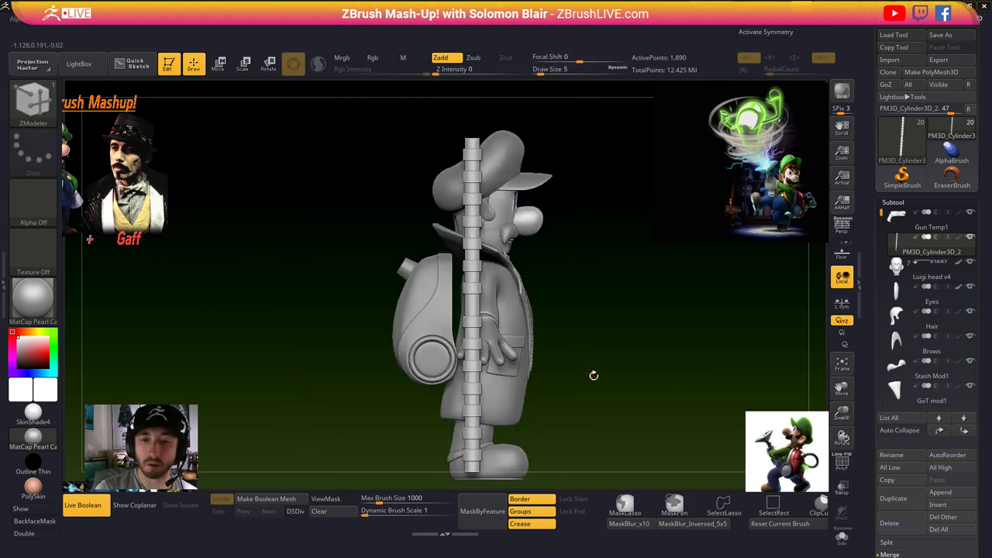
# - Switch edge loop insertion to Specified Resolution and insert one loop through each of the two plain segments at the pole's middle
pyautogui.moveTo(598, 381); pyautogui.dragTo(508, 395)
pyautogui.press('s')
pyautogui.moveTo(552, 393); pyautogui.dragTo(505, 379, button='right')
pyautogui.hotkey('shift', 'f')
pyautogui.keyDown('ctrl'); pyautogui.moveTo(492, 314); pyautogui.dragTo(497, 284, button='right'); pyautogui.keyUp('ctrl')
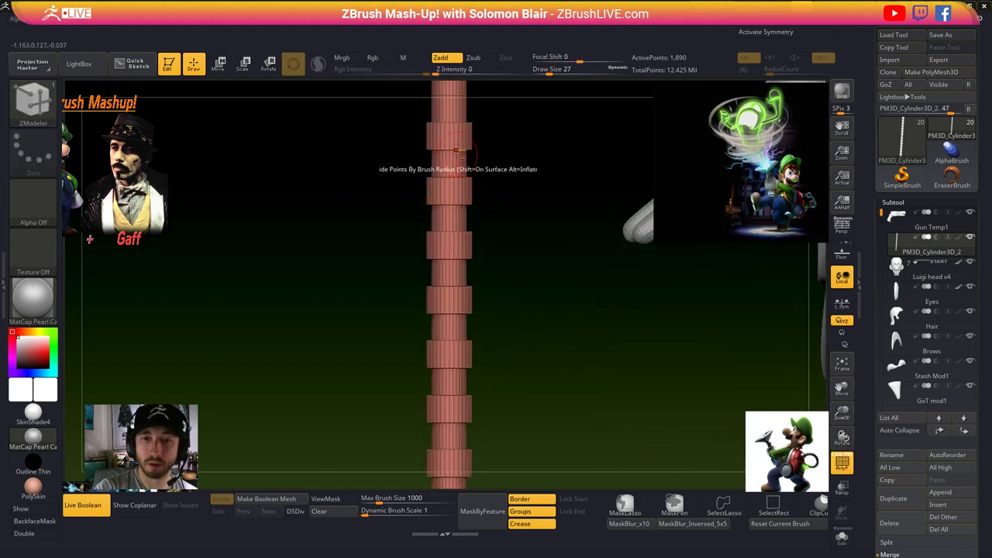
pyautogui.keyDown('alt'); pyautogui.moveTo(449, 166); pyautogui.dragTo(460, 385, button='right'); pyautogui.keyUp('alt')
pyautogui.moveTo(518, 349)
pyautogui.keyDown('ctrl'); pyautogui.mouseDown(button='right')
pyautogui.moveTo(525, 319)
pyautogui.moveTo(541, 323)
pyautogui.mouseUp(button='right'); pyautogui.keyUp('ctrl')
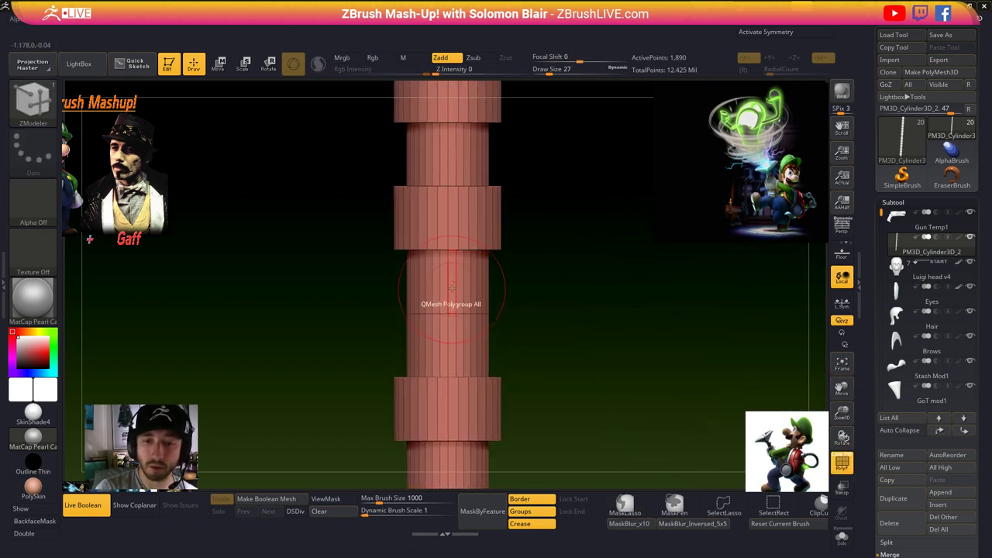
pyautogui.press('space')
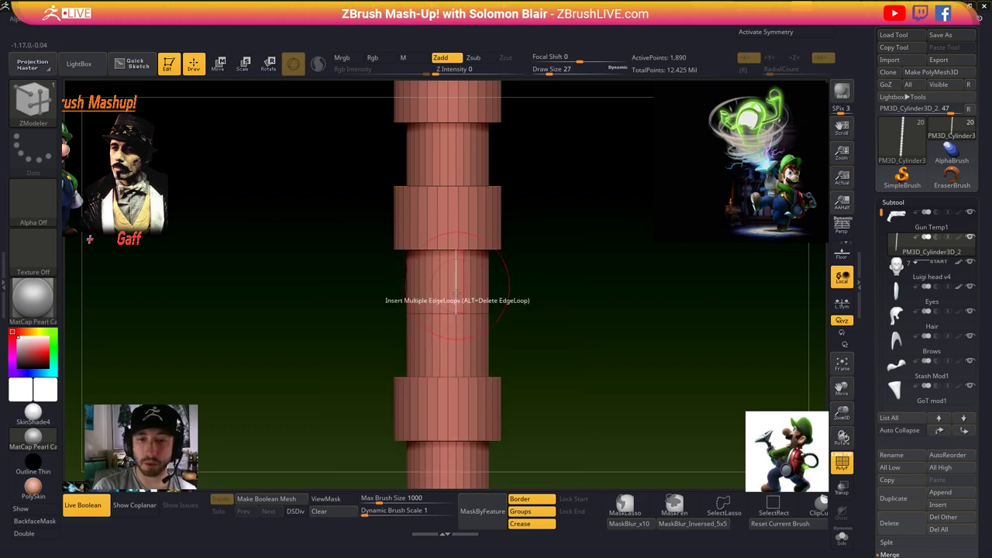
pyautogui.press('space')
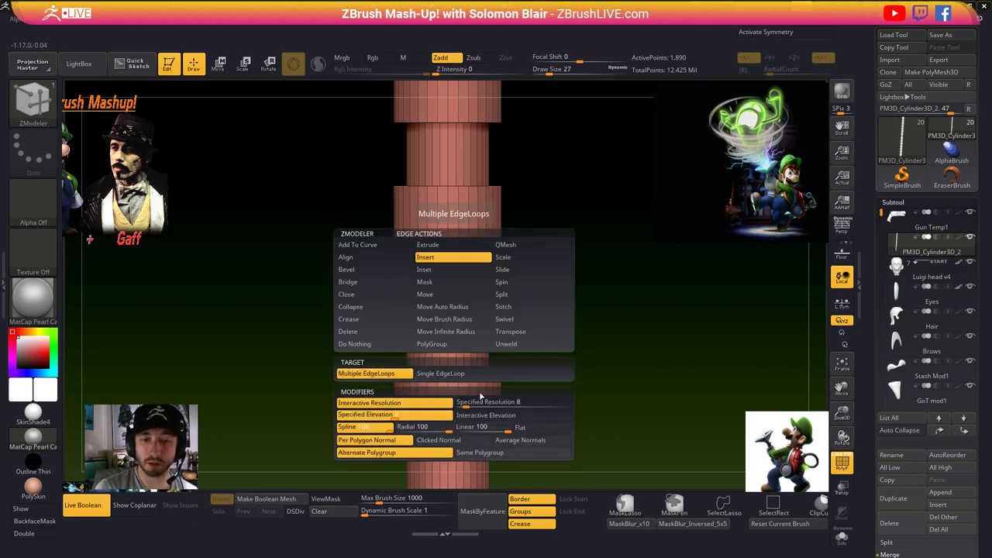
pyautogui.click(466, 402)
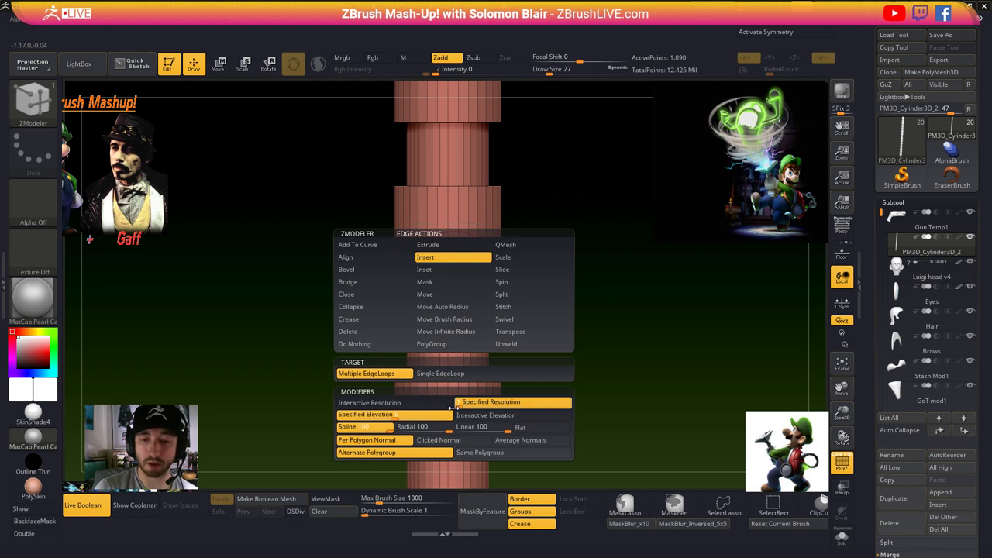
pyautogui.press('Return')
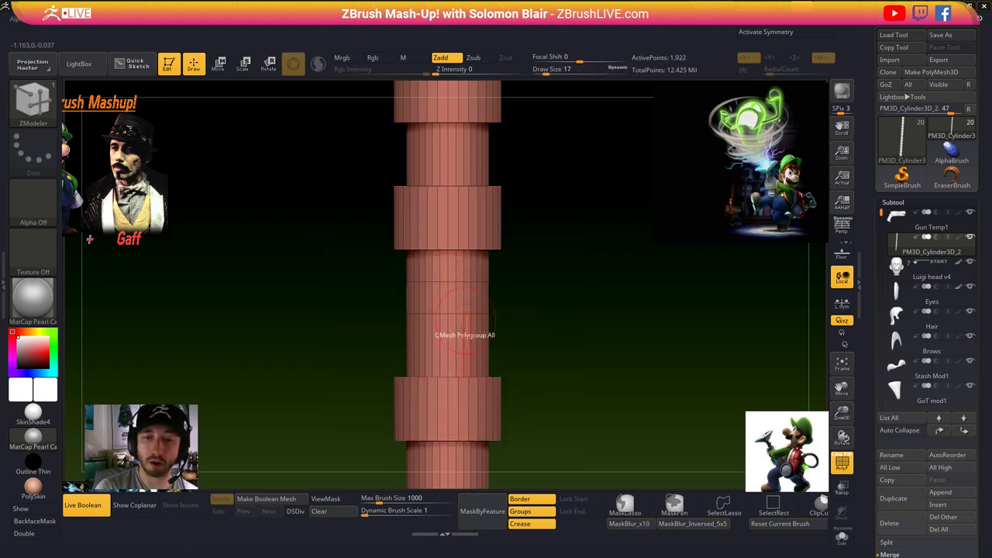
pyautogui.click(456, 350)
pyautogui.keyDown('ctrl'); pyautogui.moveTo(459, 330); pyautogui.dragTo(460, 282, button='right'); pyautogui.keyUp('ctrl')
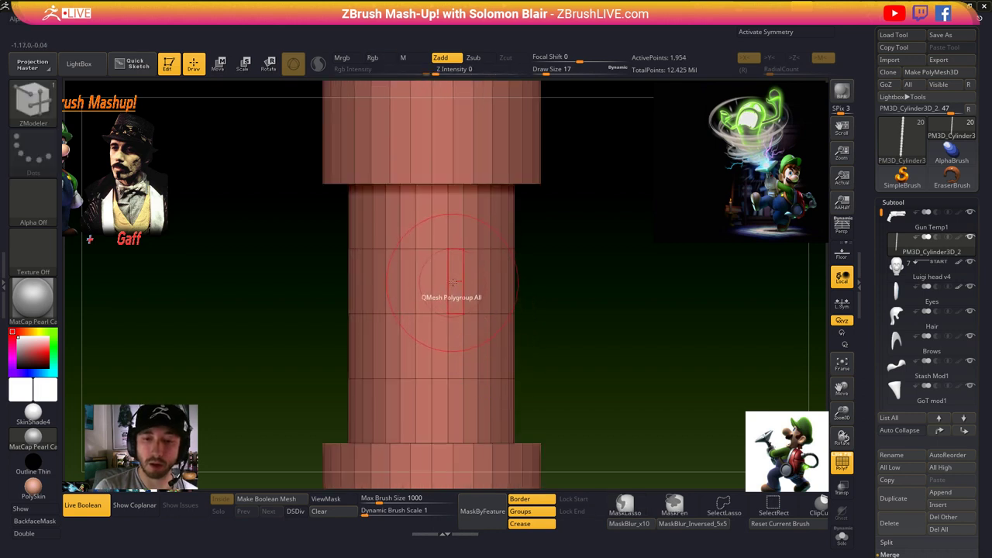
# - Set the QMesh target to Polyloop and extrude the two central loops outward into a middle collar
pyautogui.press('space')
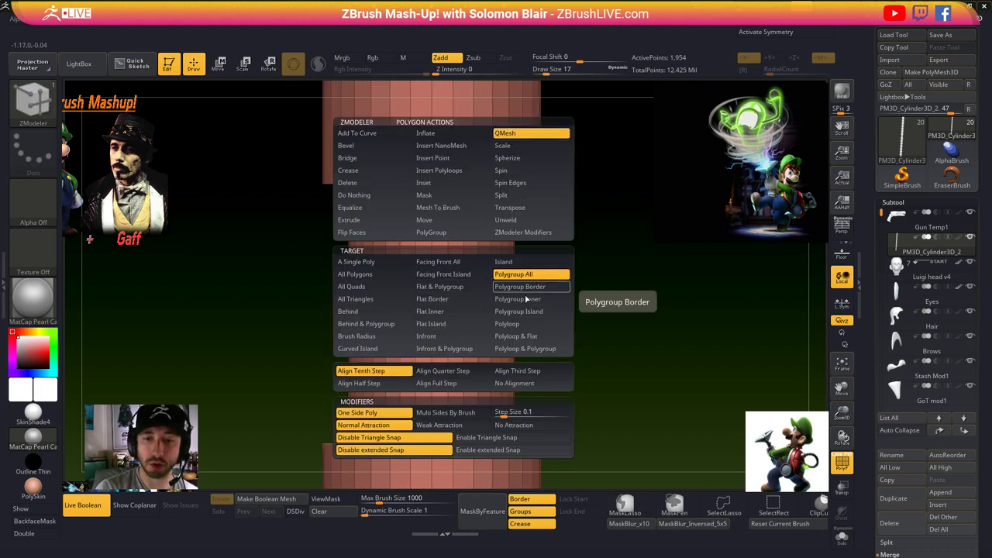
pyautogui.click(518, 327)
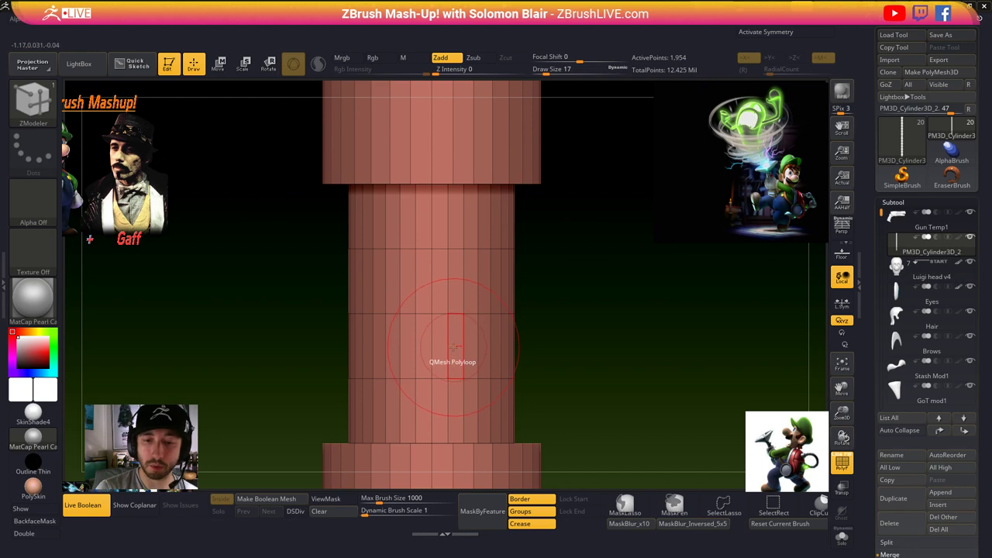
pyautogui.click(454, 348)
pyautogui.click(454, 282)
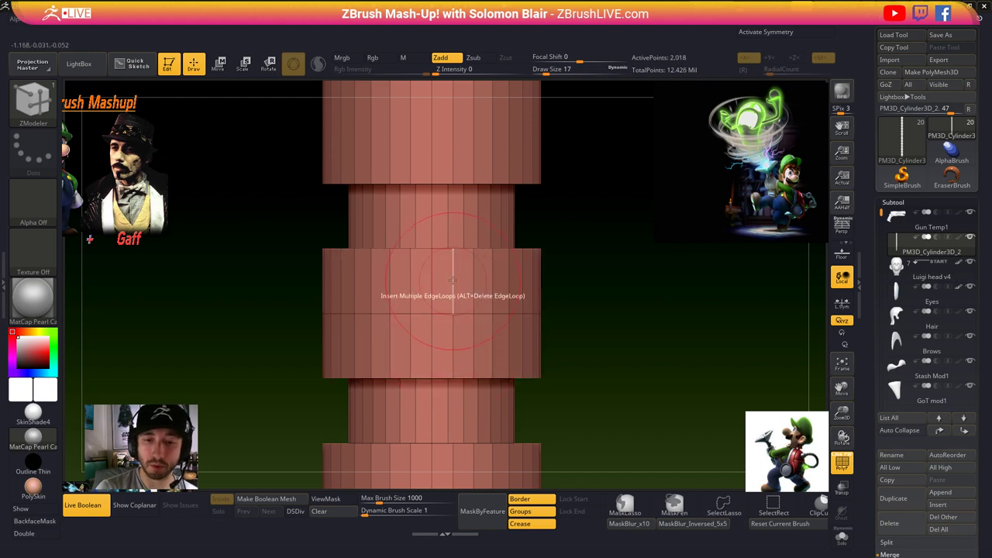
# - Mask the pole's lower half, nudge the upper half slightly upward, and clear the mask
pyautogui.keyDown('ctrl'); pyautogui.moveTo(454, 286); pyautogui.dragTo(140, 341, button='right'); pyautogui.keyUp('ctrl')
pyautogui.press('s')
pyautogui.moveTo(576, 349)
pyautogui.keyDown('ctrl'); pyautogui.mouseDown(button='right')
pyautogui.moveTo(279, 341)
pyautogui.moveTo(373, 332)
pyautogui.mouseUp(button='right'); pyautogui.keyUp('ctrl')
pyautogui.hotkey('shift', 'f')
pyautogui.moveTo(507, 312)
pyautogui.mouseDown(button='right')
pyautogui.moveTo(485, 409)
pyautogui.moveTo(479, 369)
pyautogui.moveTo(514, 404)
pyautogui.moveTo(415, 380)
pyautogui.moveTo(383, 398)
pyautogui.mouseUp(button='right')
pyautogui.moveTo(405, 290)
pyautogui.keyDown('ctrl'); pyautogui.mouseDown(button='right')
pyautogui.moveTo(431, 284)
pyautogui.moveTo(421, 255)
pyautogui.mouseUp(button='right'); pyautogui.keyUp('ctrl')
pyautogui.hotkey('shift', 'f')
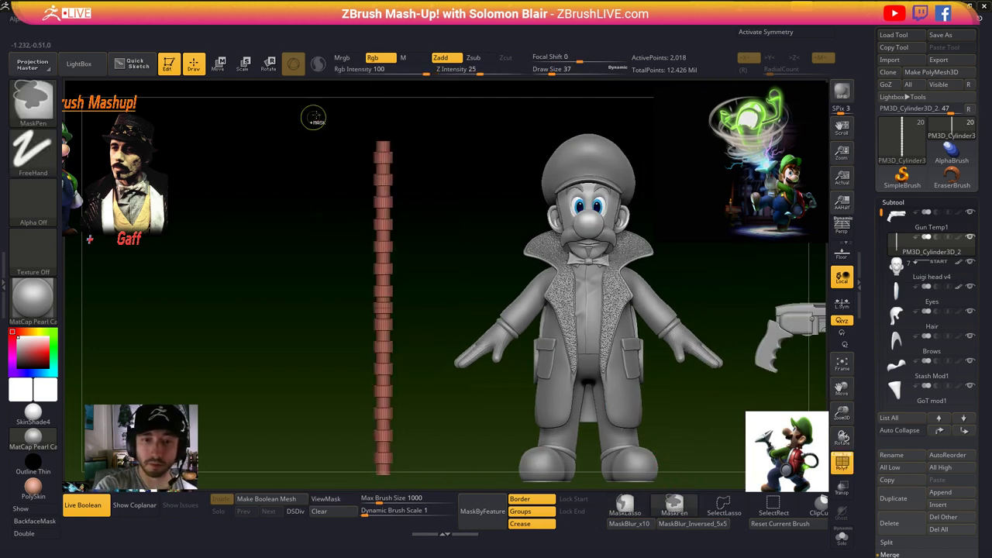
pyautogui.moveTo(318, 115)
pyautogui.keyDown('ctrl'); pyautogui.mouseDown()
pyautogui.moveTo(456, 265)
pyautogui.moveTo(457, 304)
pyautogui.mouseUp(); pyautogui.keyUp('ctrl')
pyautogui.press('w')
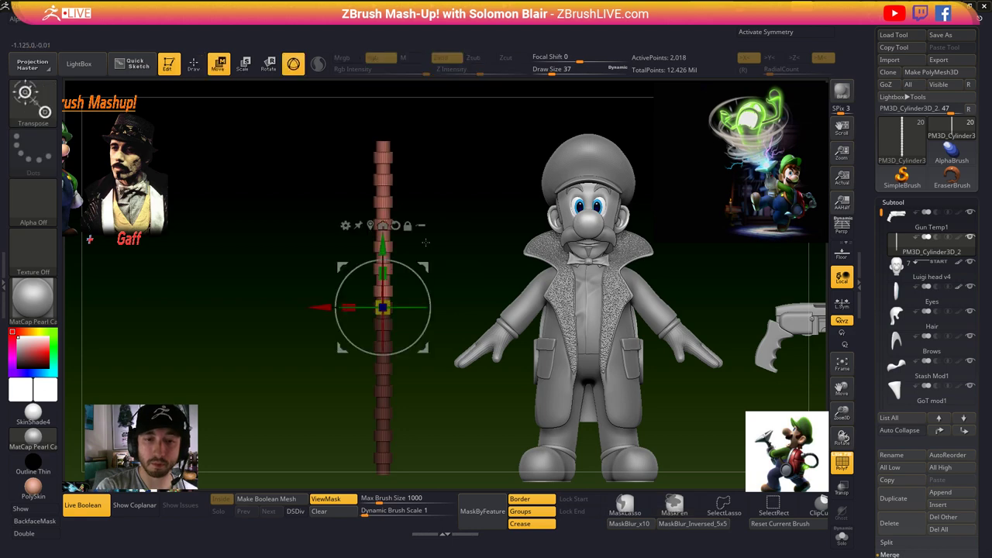
pyautogui.moveTo(383, 246); pyautogui.dragTo(383, 241)
pyautogui.press('q')
pyautogui.keyDown('ctrl'); pyautogui.moveTo(443, 224); pyautogui.dragTo(301, 276); pyautogui.keyUp('ctrl')
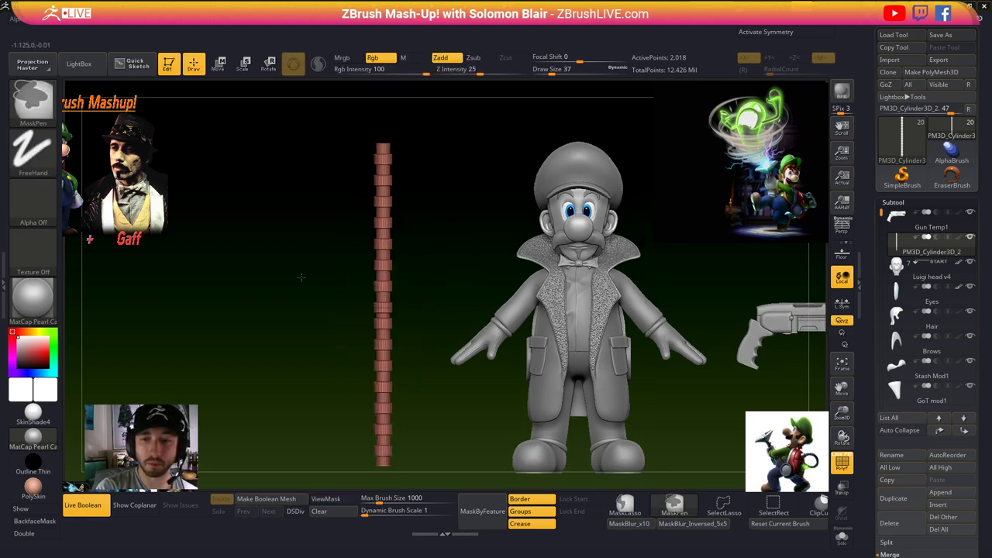
# - Isolate the pole and mirror and weld it across the Y axis
pyautogui.moveTo(302, 277)
pyautogui.keyDown('ctrl'); pyautogui.mouseDown(button='right')
pyautogui.moveTo(335, 416)
pyautogui.moveTo(380, 429)
pyautogui.mouseUp(button='right'); pyautogui.keyUp('ctrl')
pyautogui.hotkey('ctrl', 'shift', 's')
pyautogui.press('space')
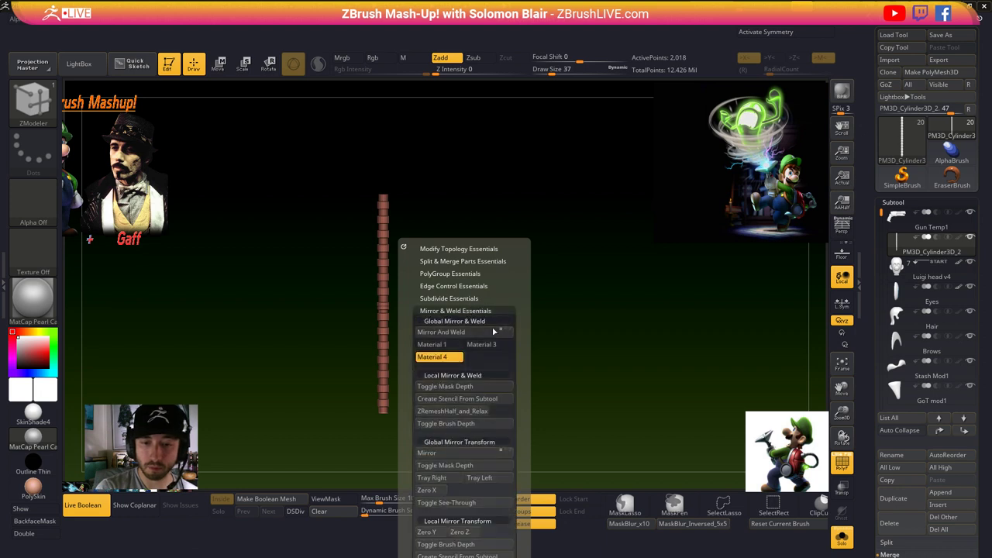
pyautogui.click(475, 310)
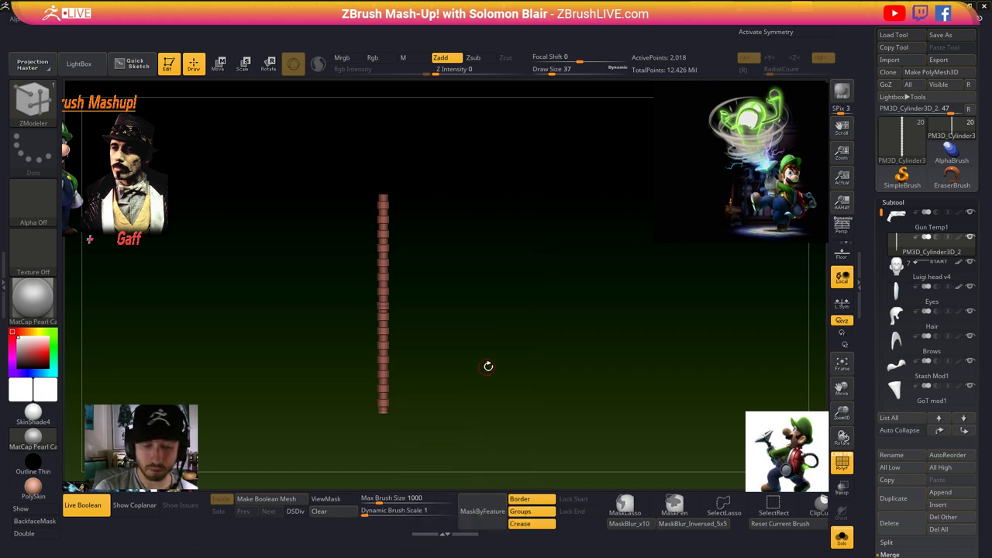
pyautogui.press('space')
pyautogui.moveTo(485, 534)
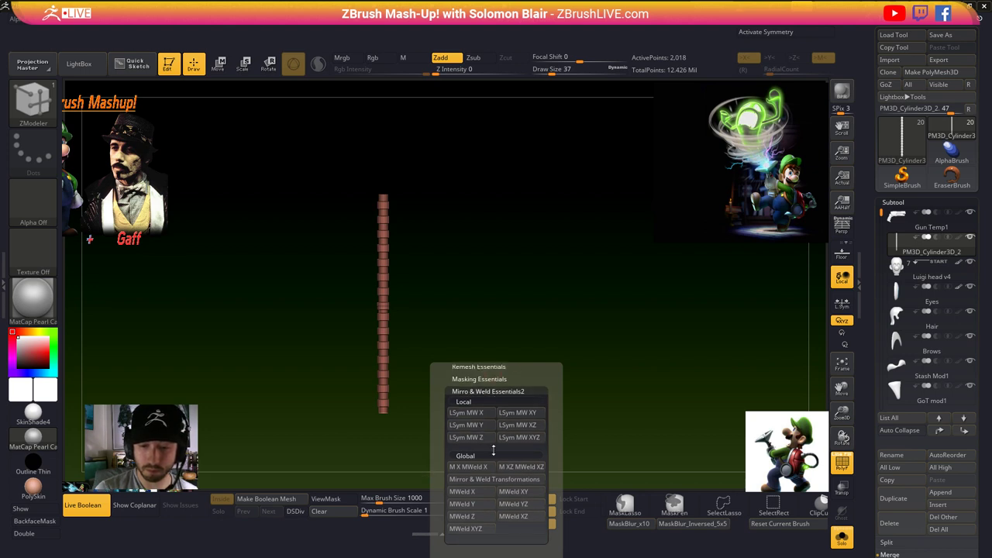
pyautogui.click(481, 505)
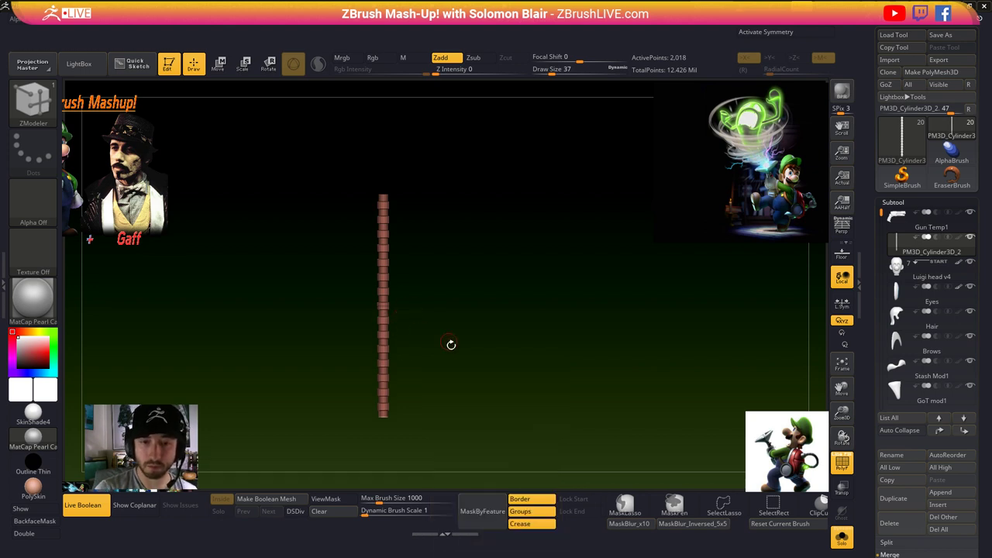
# - Show all the subtools again and move the pole slightly closer to the character's hand
pyautogui.hotkey('ctrl', 'shift', 's')
pyautogui.moveTo(438, 413); pyautogui.dragTo(476, 407)
pyautogui.keyDown('alt'); pyautogui.moveTo(476, 407); pyautogui.dragTo(583, 400); pyautogui.keyUp('alt')
pyautogui.press('w')
pyautogui.moveTo(554, 295); pyautogui.dragTo(528, 344)
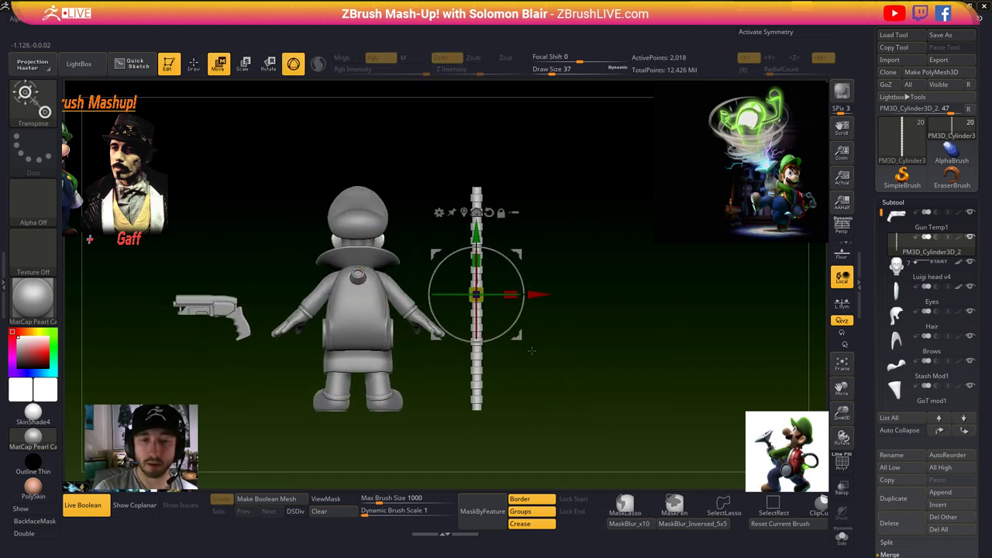
pyautogui.press('q')
# - Isolate the pole with its polygon wireframe displayed
pyautogui.keyDown('alt'); pyautogui.moveTo(531, 366); pyautogui.dragTo(543, 397, button='right'); pyautogui.keyUp('alt')
pyautogui.moveTo(617, 329)
pyautogui.keyDown('ctrl'); pyautogui.mouseDown(button='right')
pyautogui.moveTo(622, 348)
pyautogui.moveTo(525, 343)
pyautogui.mouseUp(button='right'); pyautogui.keyUp('ctrl')
pyautogui.keyDown('alt'); pyautogui.moveTo(554, 288); pyautogui.dragTo(567, 90, button='right'); pyautogui.keyUp('alt')
pyautogui.press('s')
pyautogui.moveTo(576, 305); pyautogui.dragTo(571, 306)
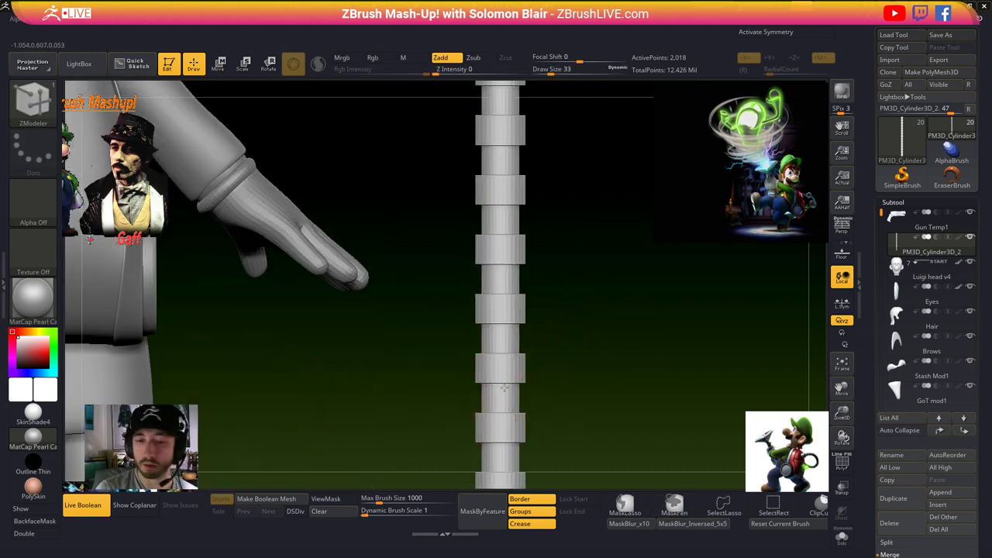
pyautogui.moveTo(563, 334); pyautogui.dragTo(538, 421, button='right')
pyautogui.hotkey('shift', 'f')
pyautogui.keyDown('alt'); pyautogui.moveTo(553, 385); pyautogui.dragTo(518, 298, button='right'); pyautogui.keyUp('alt')
pyautogui.hotkey('ctrl', 'shift', 's')
pyautogui.keyDown('ctrl'); pyautogui.moveTo(518, 298); pyautogui.dragTo(515, 343, button='right'); pyautogui.keyUp('ctrl')
# - Activate ZModeler, set the edge action to Bevel with EdgeLoop Complete, and bevel the lowest collar's bottom rim
pyautogui.press('b')
pyautogui.press('z')
pyautogui.press('m')
pyautogui.press('space')
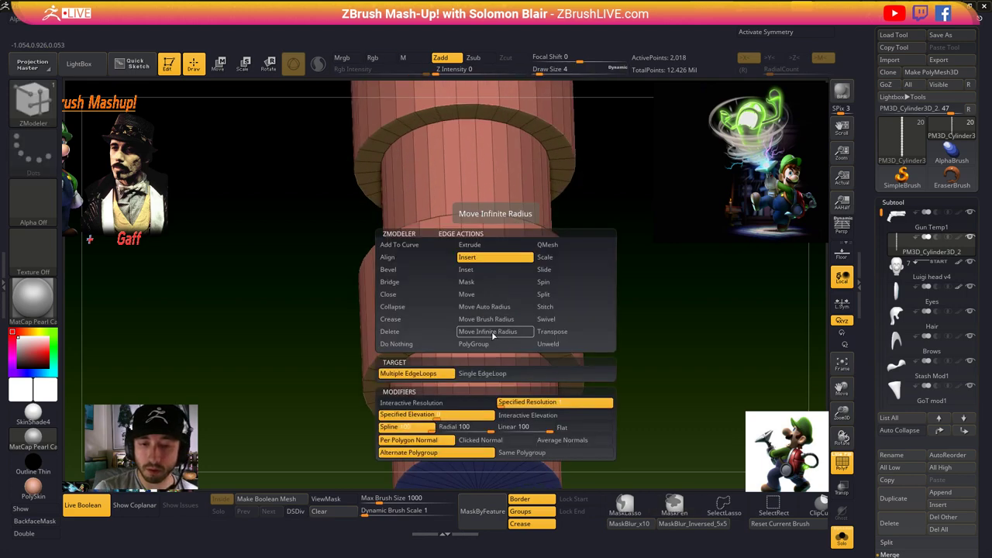
pyautogui.click(411, 283)
pyautogui.click(412, 270)
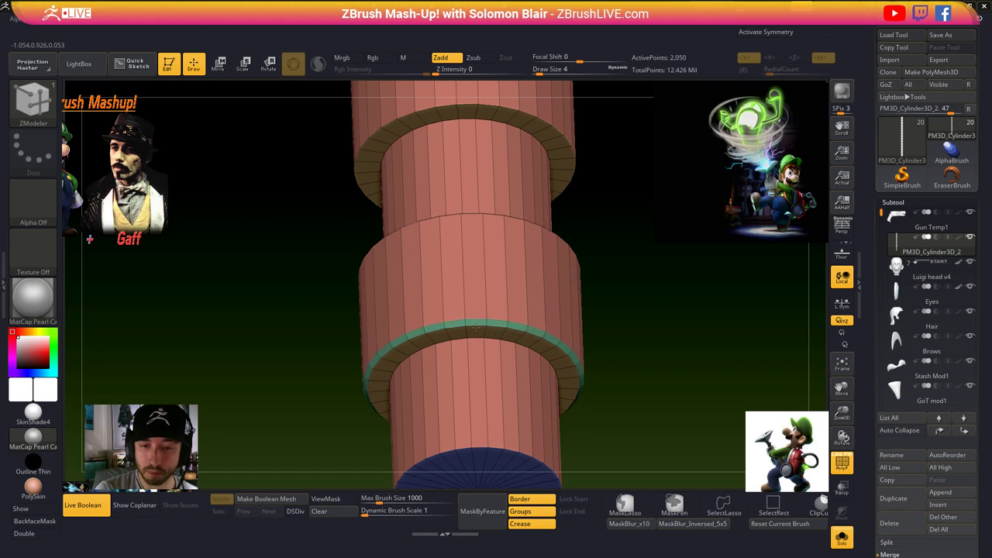
pyautogui.moveTo(472, 251); pyautogui.dragTo(488, 302)
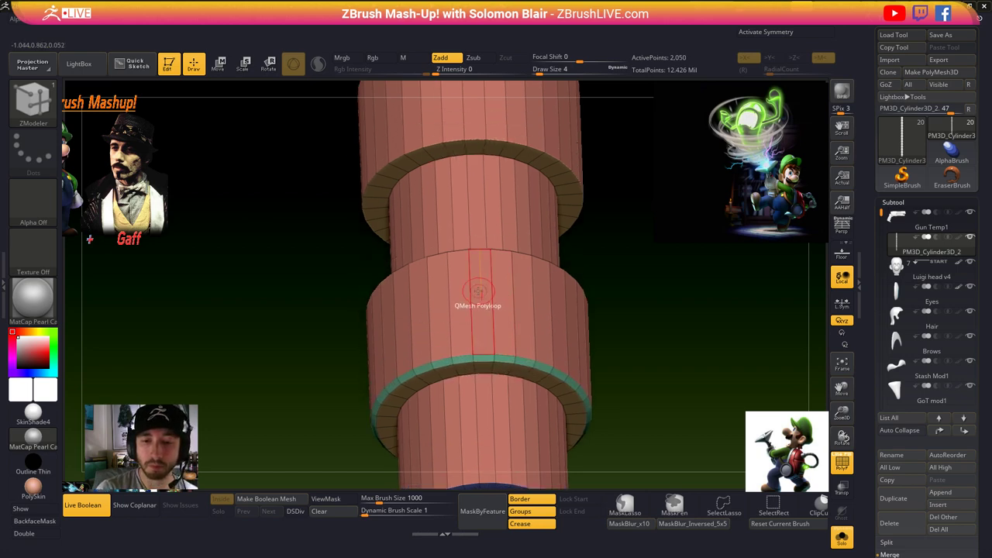
pyautogui.moveTo(480, 292); pyautogui.dragTo(482, 368, button='right')
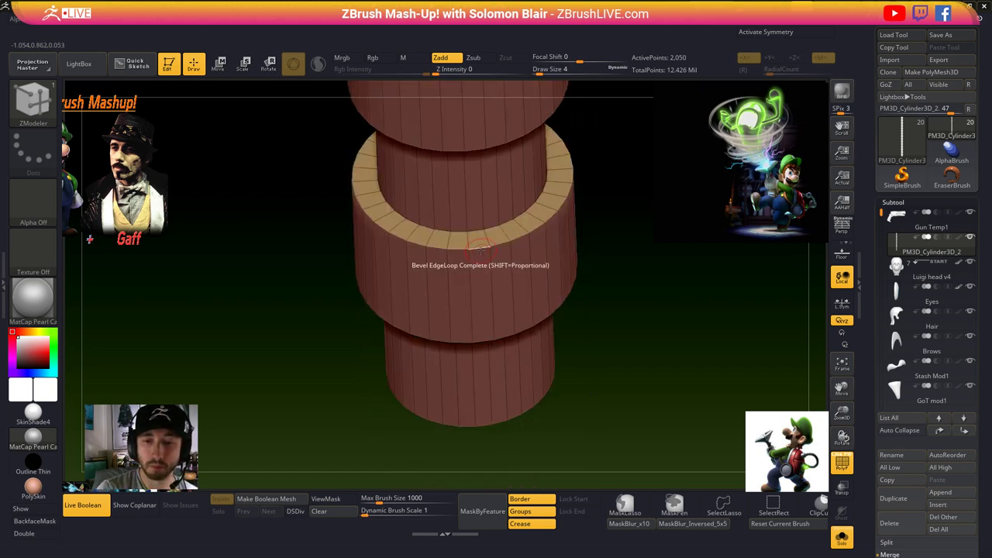
pyautogui.moveTo(481, 261)
pyautogui.mouseDown(button='right')
pyautogui.moveTo(488, 238)
pyautogui.moveTo(498, 275)
pyautogui.moveTo(476, 295)
pyautogui.moveTo(467, 357)
pyautogui.mouseUp(button='right')
# - Bevel the top and bottom rims of the successive collars along the pole's lower half with slim edge loop bevels
pyautogui.click(468, 278)
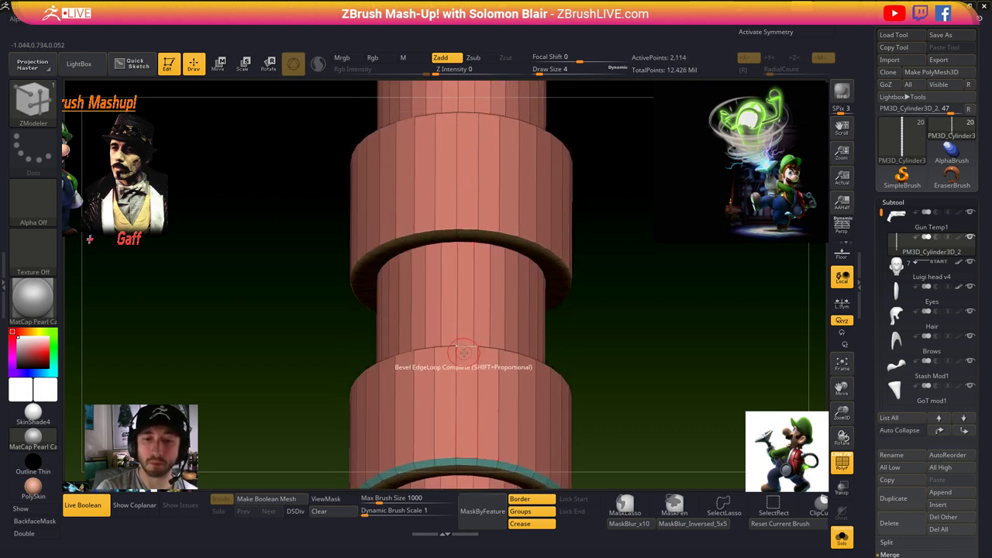
pyautogui.click(467, 351)
pyautogui.click(466, 230)
pyautogui.click(466, 116)
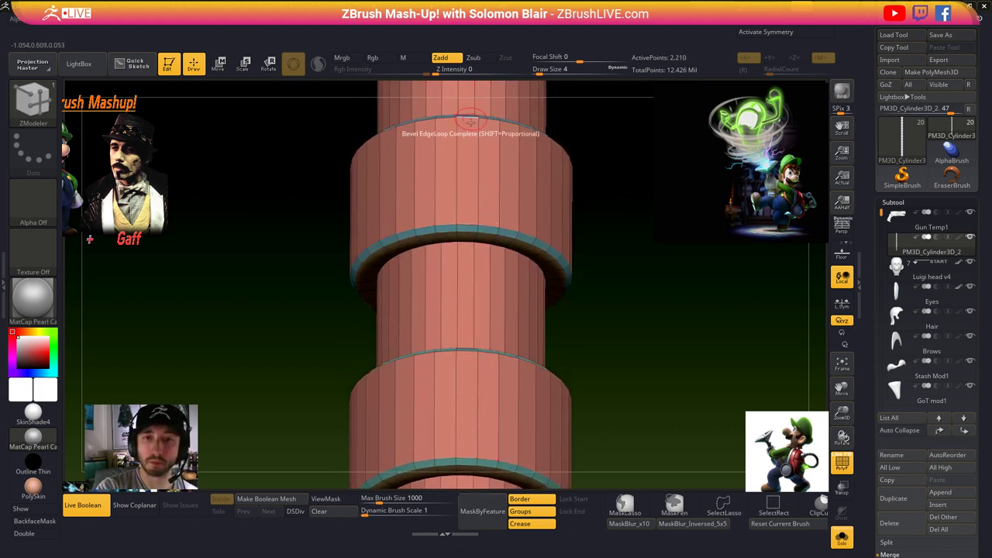
pyautogui.keyDown('alt'); pyautogui.moveTo(466, 116); pyautogui.dragTo(471, 383, button='right'); pyautogui.keyUp('alt')
pyautogui.click(472, 259)
pyautogui.click(469, 147)
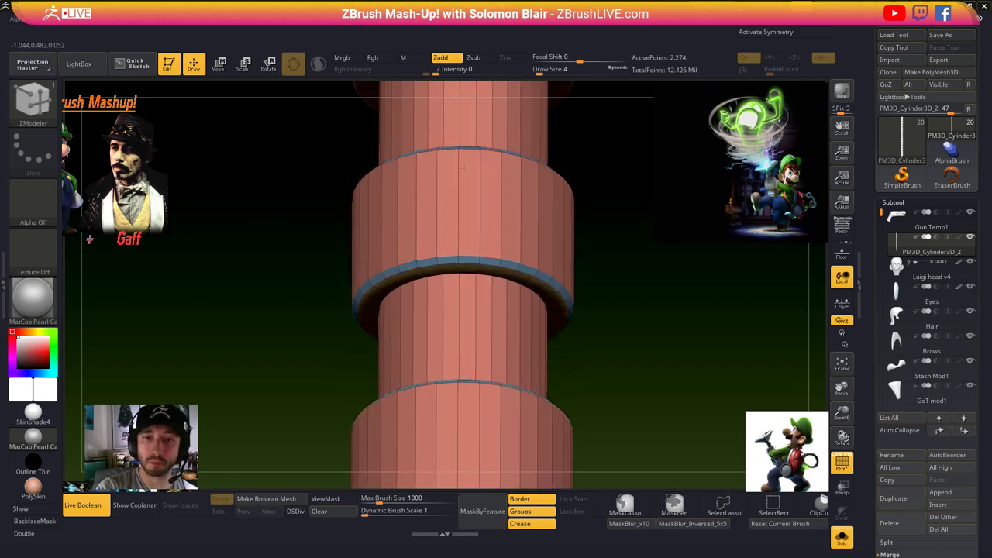
pyautogui.keyDown('alt'); pyautogui.moveTo(468, 147); pyautogui.dragTo(461, 419, button='right'); pyautogui.keyUp('alt')
pyautogui.click(460, 296)
pyautogui.click(465, 182)
pyautogui.keyDown('alt'); pyautogui.moveTo(465, 182); pyautogui.dragTo(458, 365, button='right'); pyautogui.keyUp('alt')
pyautogui.click(461, 242)
pyautogui.click(456, 125)
pyautogui.keyDown('alt'); pyautogui.moveTo(458, 149); pyautogui.dragTo(458, 353, button='right'); pyautogui.keyUp('alt')
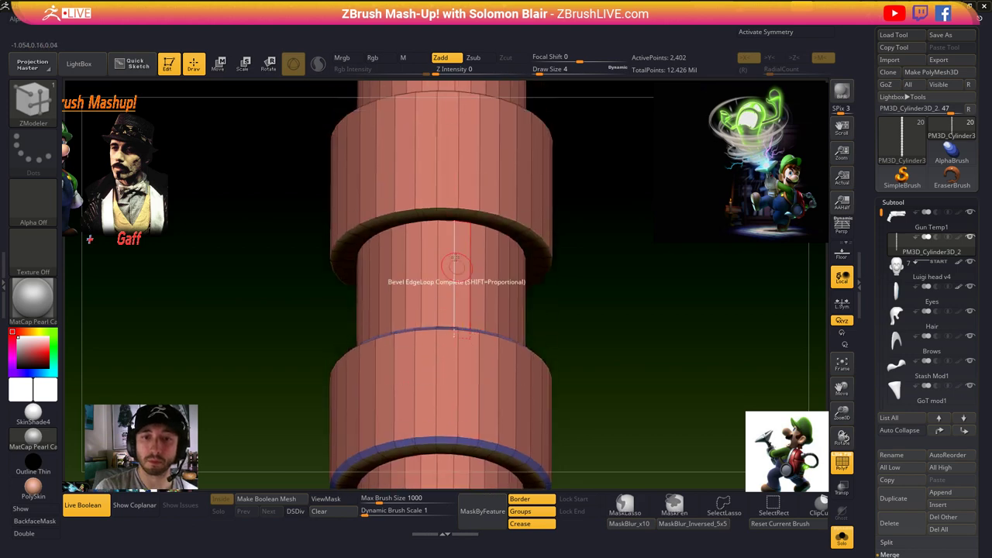
# - Bevel the top and bottom rims of the successive collars along the pole's upper half with slim edge loop bevels
pyautogui.click(455, 210)
pyautogui.keyDown('alt'); pyautogui.moveTo(454, 196); pyautogui.dragTo(455, 367, button='right'); pyautogui.keyUp('alt')
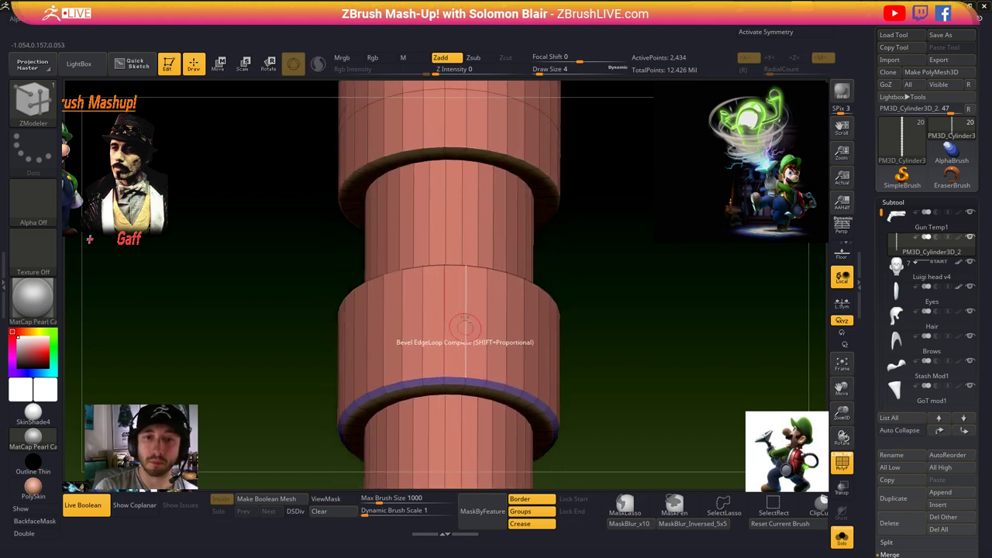
pyautogui.click(454, 145)
pyautogui.moveTo(455, 145); pyautogui.dragTo(456, 251, button='right')
pyautogui.click(455, 136)
pyautogui.moveTo(456, 136); pyautogui.dragTo(452, 269, button='right')
pyautogui.click(458, 166)
pyautogui.moveTo(458, 166); pyautogui.dragTo(459, 296, button='right')
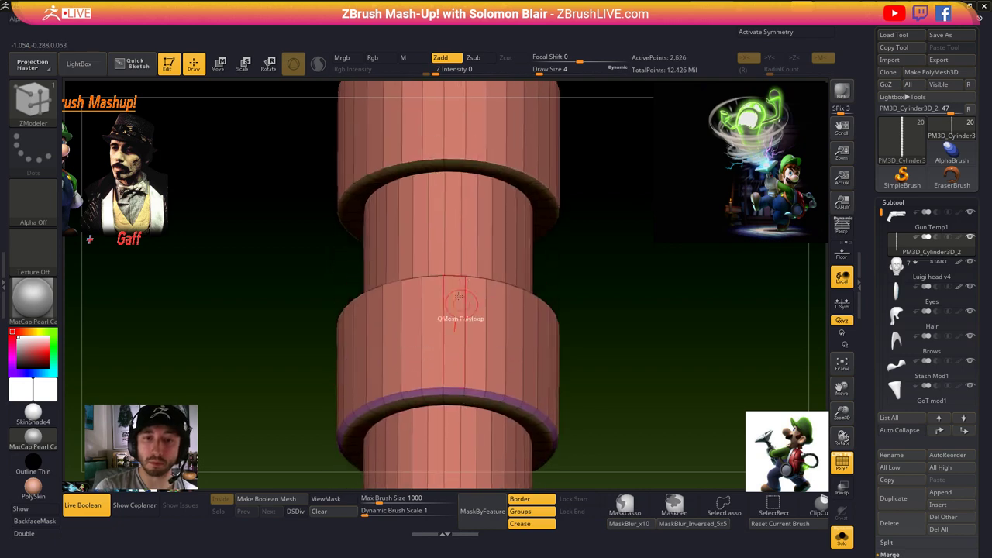
pyautogui.click(455, 159)
pyautogui.moveTo(454, 158); pyautogui.dragTo(457, 396, button='right')
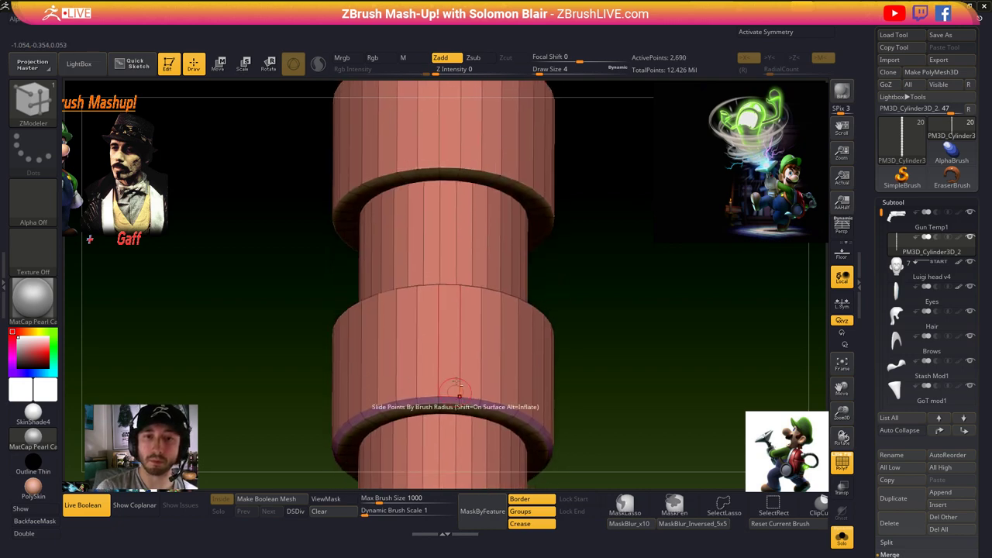
pyautogui.click(452, 173)
pyautogui.click(454, 288)
pyautogui.moveTo(456, 237); pyautogui.dragTo(472, 412, button='right')
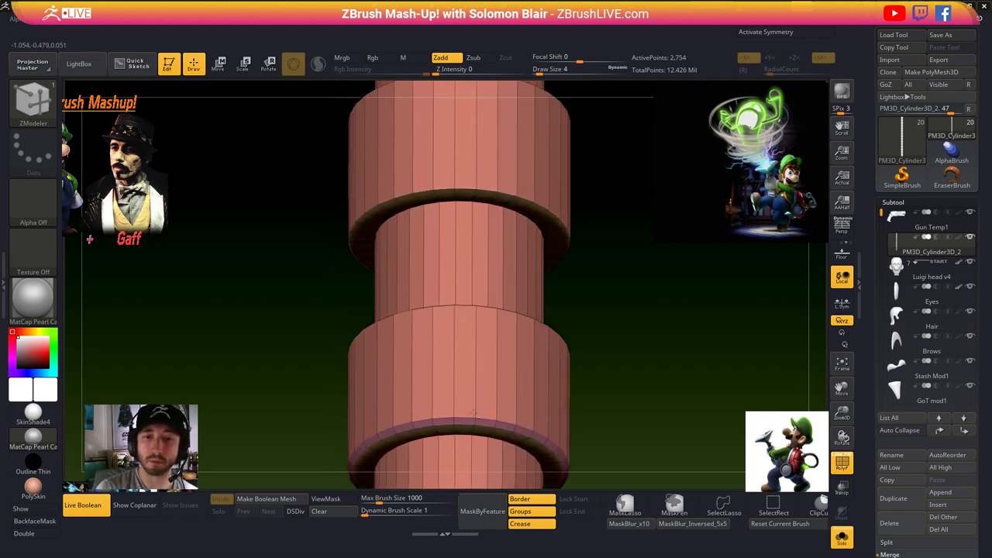
# - Bevel the rims of the remaining uppermost collars, ending with the top collar's upper rim
pyautogui.click(461, 182)
pyautogui.click(464, 307)
pyautogui.keyDown('alt'); pyautogui.moveTo(464, 308); pyautogui.dragTo(468, 262, button='right'); pyautogui.keyUp('alt')
pyautogui.click(467, 261)
pyautogui.click(469, 166)
pyautogui.moveTo(469, 167); pyautogui.dragTo(487, 319, button='right')
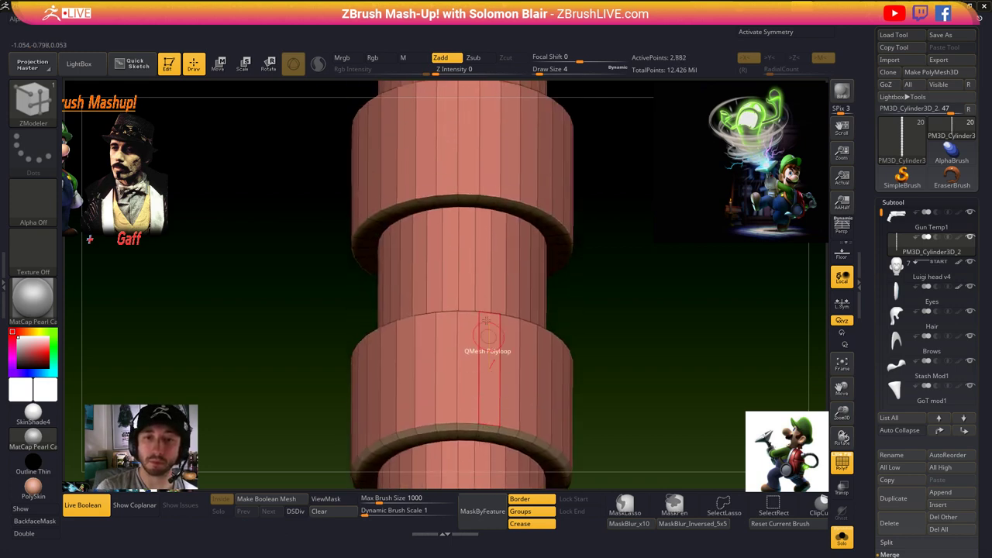
pyautogui.click(467, 314)
pyautogui.click(467, 196)
pyautogui.keyDown('alt'); pyautogui.moveTo(480, 160); pyautogui.dragTo(477, 341, button='right'); pyautogui.keyUp('alt')
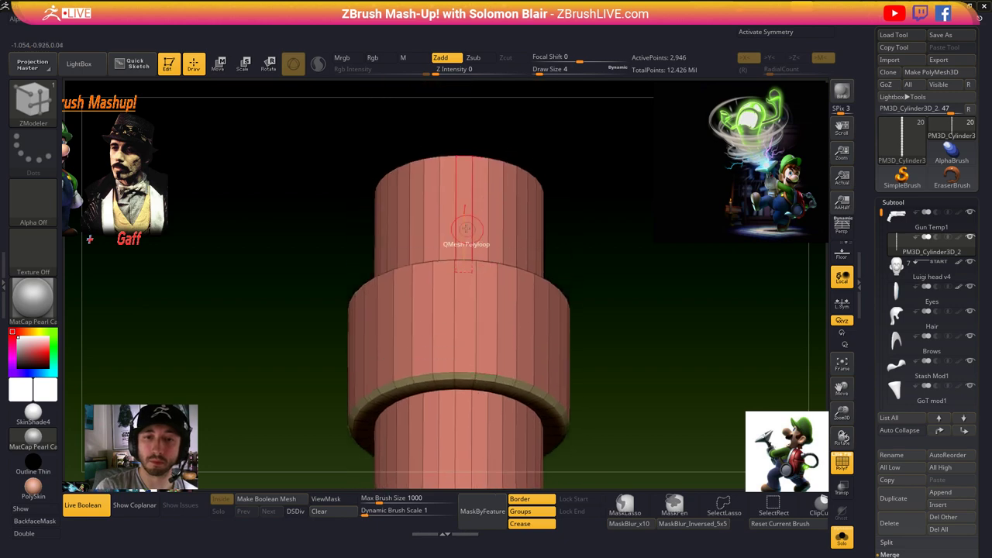
pyautogui.click(466, 263)
# - Preview the bevelled pole with dynamic subdivision and no wireframe, and return to the unsmoothed mesh with its polyframe shown
pyautogui.moveTo(500, 291); pyautogui.dragTo(508, 423, button='right')
pyautogui.keyDown('ctrl'); pyautogui.moveTo(508, 422); pyautogui.dragTo(539, 326, button='right'); pyautogui.keyUp('ctrl')
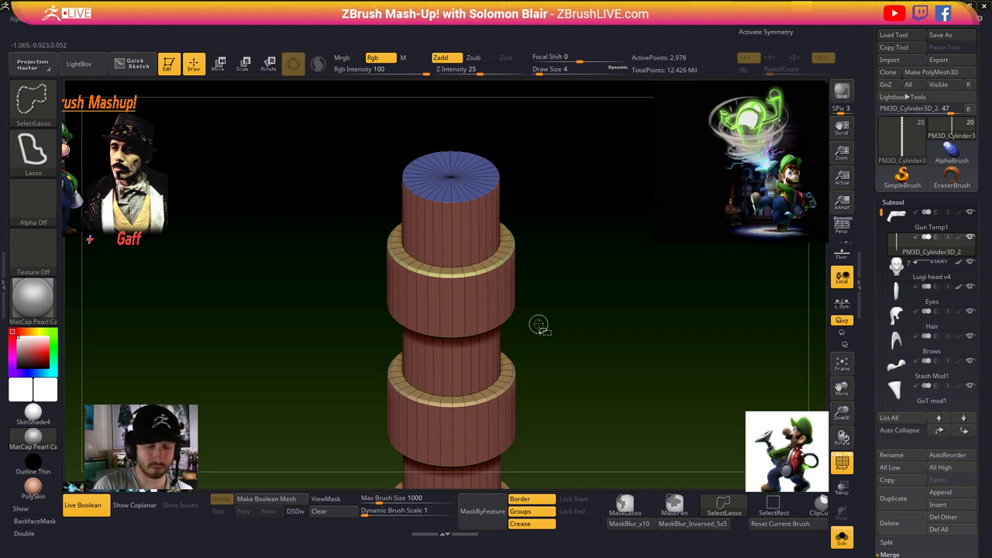
pyautogui.hotkey('ctrl', 'shift', 'g')
pyautogui.hotkey('shift', 'f')
pyautogui.press('d')
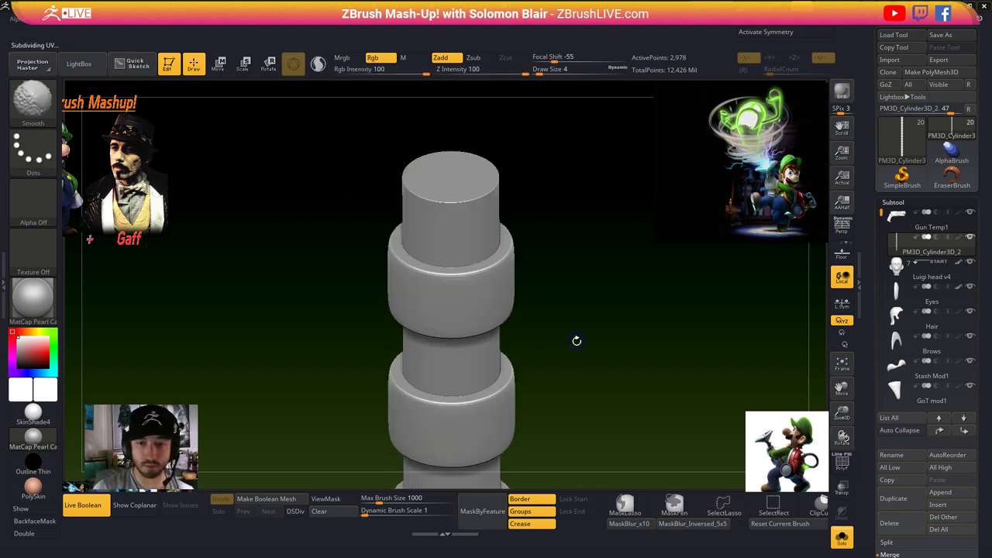
pyautogui.keyDown('ctrl'); pyautogui.moveTo(576, 339); pyautogui.dragTo(600, 334, button='right'); pyautogui.keyUp('ctrl')
pyautogui.hotkey('shift', 'd')
pyautogui.hotkey('shift', 'f')
pyautogui.keyDown('ctrl'); pyautogui.moveTo(534, 324); pyautogui.dragTo(574, 341, button='right'); pyautogui.keyUp('ctrl')
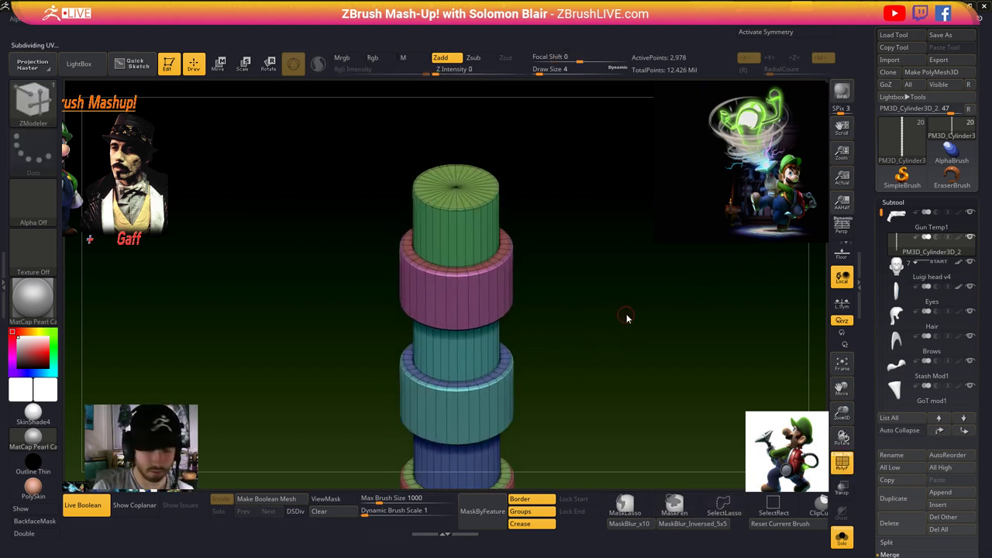
# - Assign new polygroups to the pole's collars and segments, and hide the polyframe
pyautogui.press('g')
pyautogui.moveTo(625, 317); pyautogui.dragTo(622, 317)
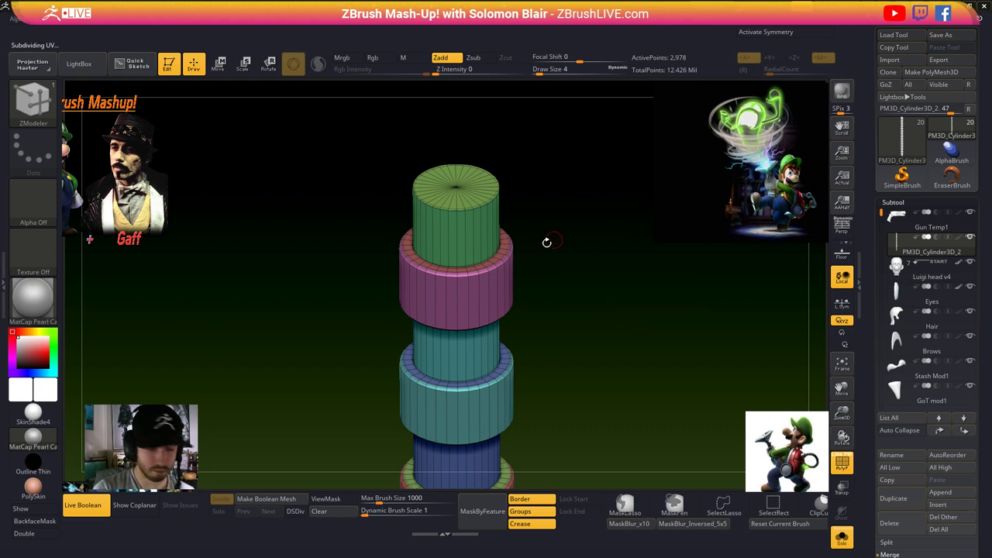
pyautogui.hotkey('ctrl', 'shift', 'g')
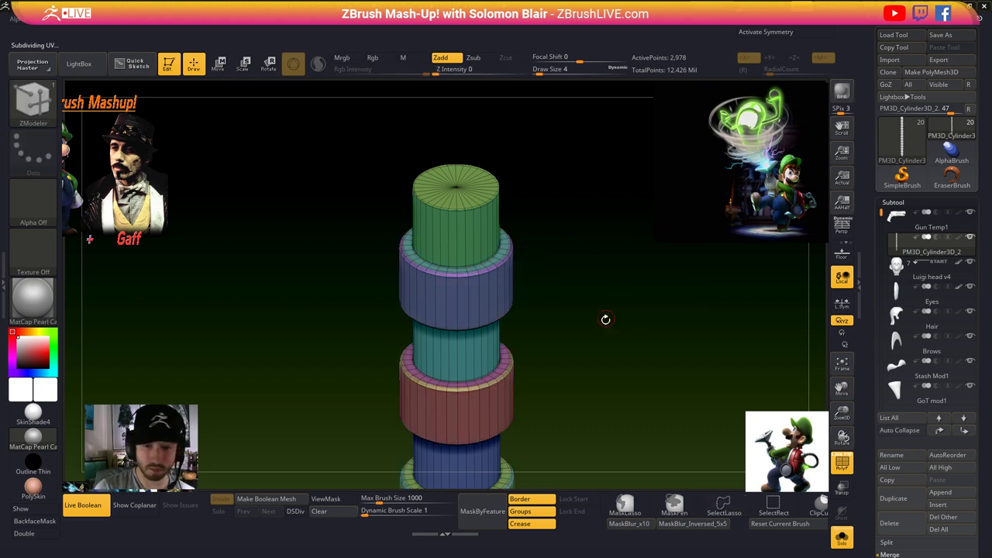
pyautogui.hotkey('shift', 'f')
pyautogui.moveTo(617, 365)
pyautogui.keyDown('ctrl'); pyautogui.mouseDown(button='right')
pyautogui.moveTo(555, 359)
pyautogui.moveTo(580, 340)
pyautogui.moveTo(559, 316)
pyautogui.moveTo(493, 323)
pyautogui.mouseUp(button='right'); pyautogui.keyUp('ctrl')
pyautogui.hotkey('shift', 'f')
# - Enlarge the Luigi reference image in Spotlight to examine his vacuum equipment, and hide the reference images and canvas overlay
pyautogui.press('z')
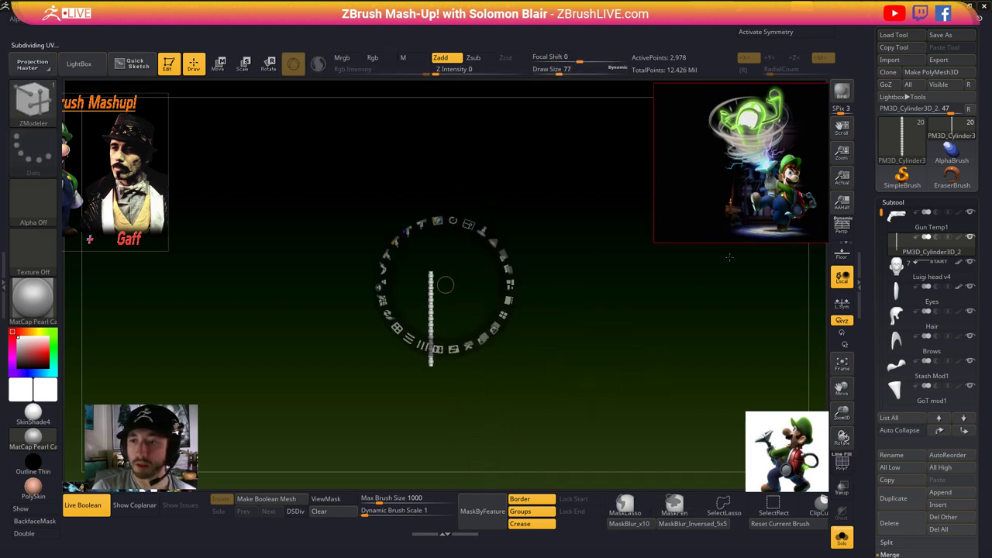
pyautogui.moveTo(771, 199); pyautogui.dragTo(651, 243)
pyautogui.moveTo(677, 183); pyautogui.dragTo(648, 255)
pyautogui.press('z')
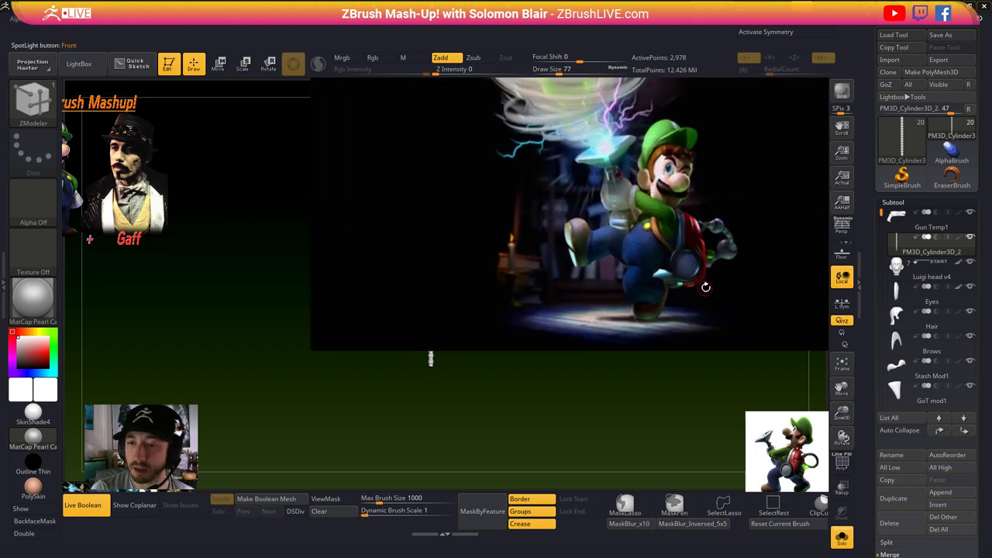
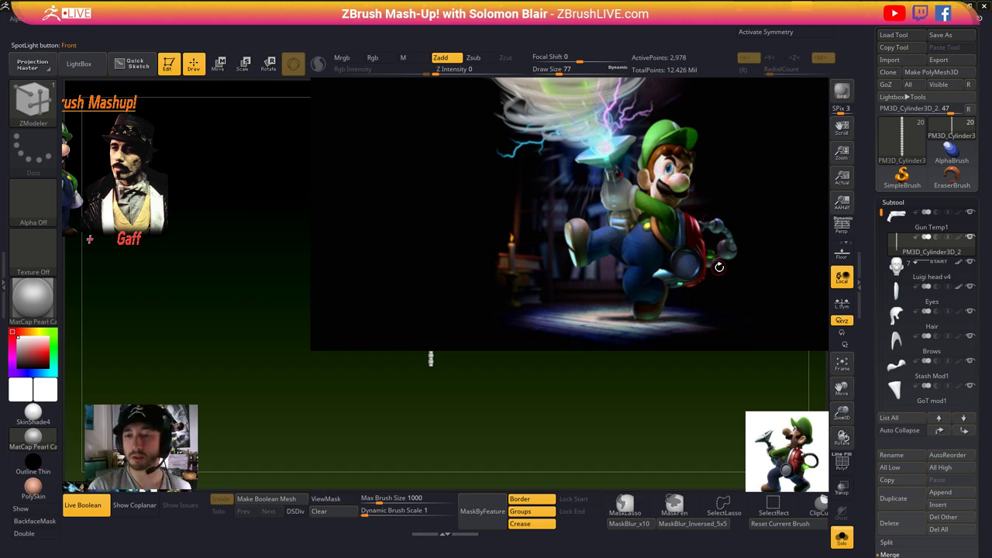
pyautogui.hotkey('shift', 'z')
pyautogui.press('f')
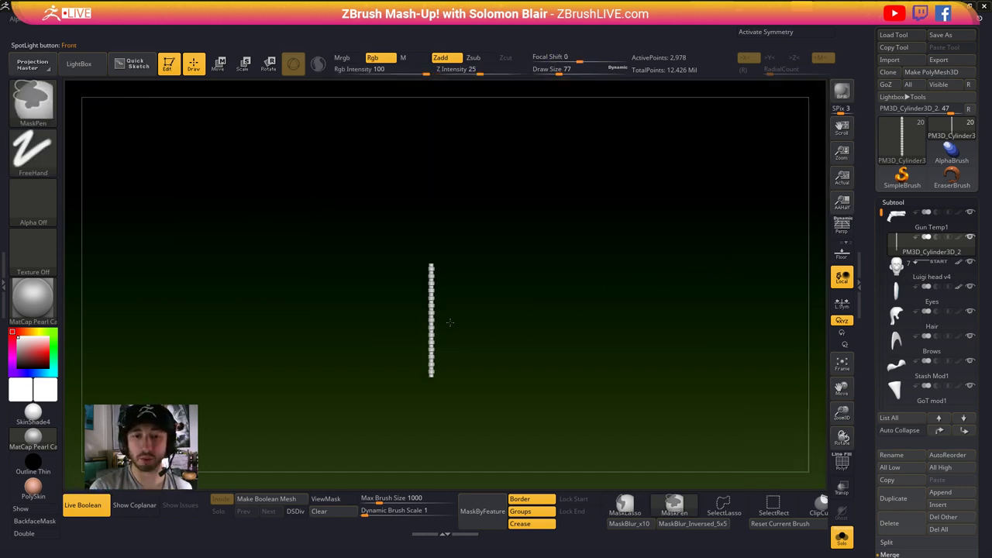
# - Activate the Move gizmo on the pole and choose the Project Primitive deformer
pyautogui.press('w')
pyautogui.hotkey('ctrl', 'z')
pyautogui.hotkey('ctrl', 'z')
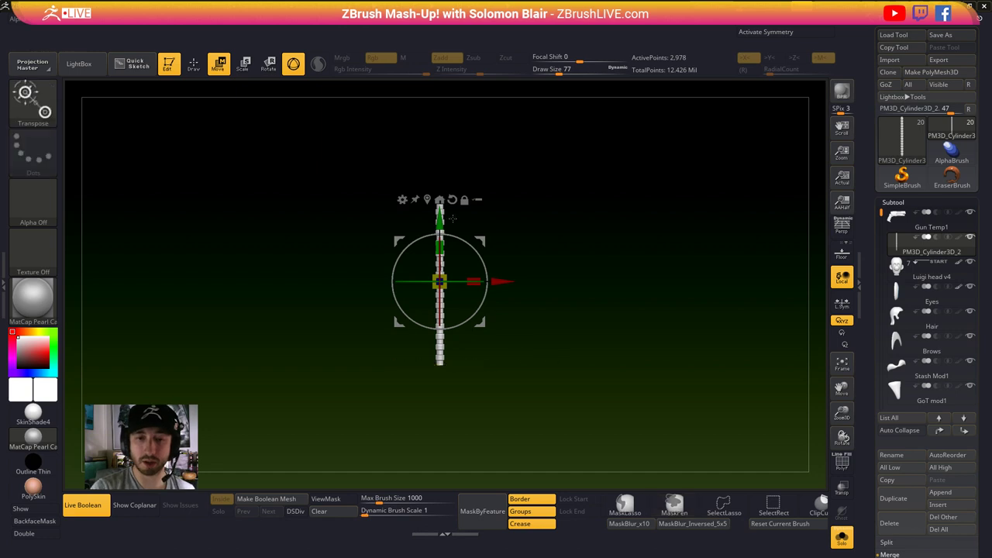
pyautogui.hotkey('ctrl', 'z')
pyautogui.hotkey('ctrl', 'z')
pyautogui.hotkey('ctrl', 's')
pyautogui.moveTo(633, 316); pyautogui.dragTo(740, 338, button='right')
pyautogui.hotkey('ctrl', 's')
pyautogui.keyDown('ctrl'); pyautogui.moveTo(600, 355); pyautogui.dragTo(617, 370, button='right'); pyautogui.keyUp('ctrl')
pyautogui.click(466, 210)
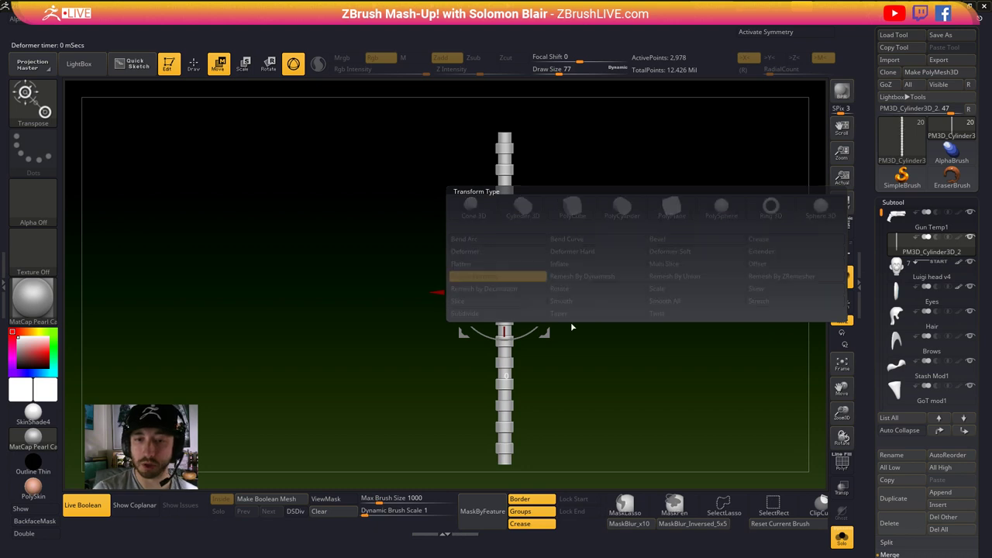
pyautogui.click(474, 276)
# - Scale the projected sphere until it forms a round bulge around the pole, and check its polygroups with the polyframe
pyautogui.moveTo(493, 328); pyautogui.dragTo(491, 338)
pyautogui.keyDown('ctrl'); pyautogui.moveTo(491, 338); pyautogui.dragTo(509, 361, button='right'); pyautogui.keyUp('ctrl')
pyautogui.moveTo(509, 294); pyautogui.dragTo(508, 301)
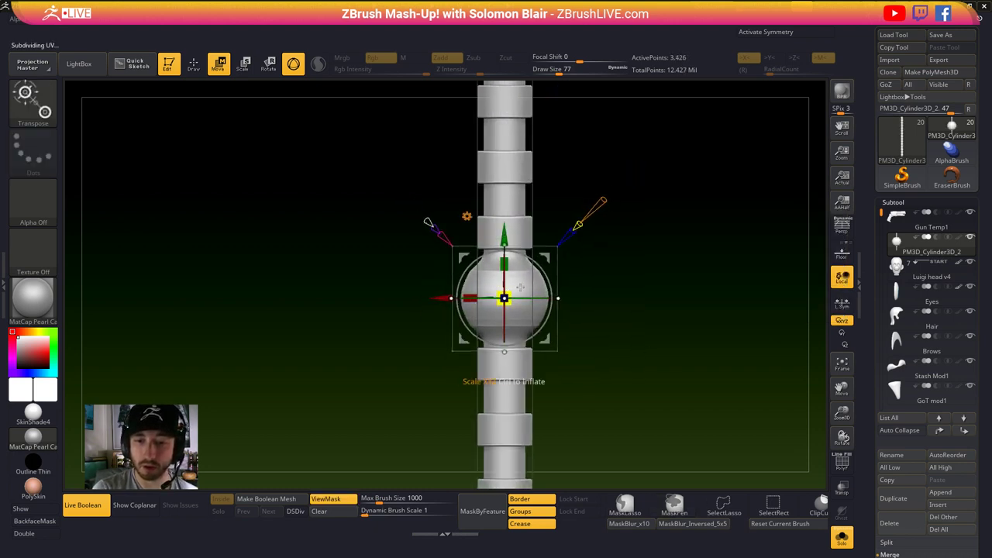
pyautogui.keyDown('ctrl'); pyautogui.moveTo(508, 302); pyautogui.dragTo(507, 299, button='right'); pyautogui.keyUp('ctrl')
pyautogui.moveTo(507, 299); pyautogui.dragTo(508, 290)
pyautogui.hotkey('shift', 'f')
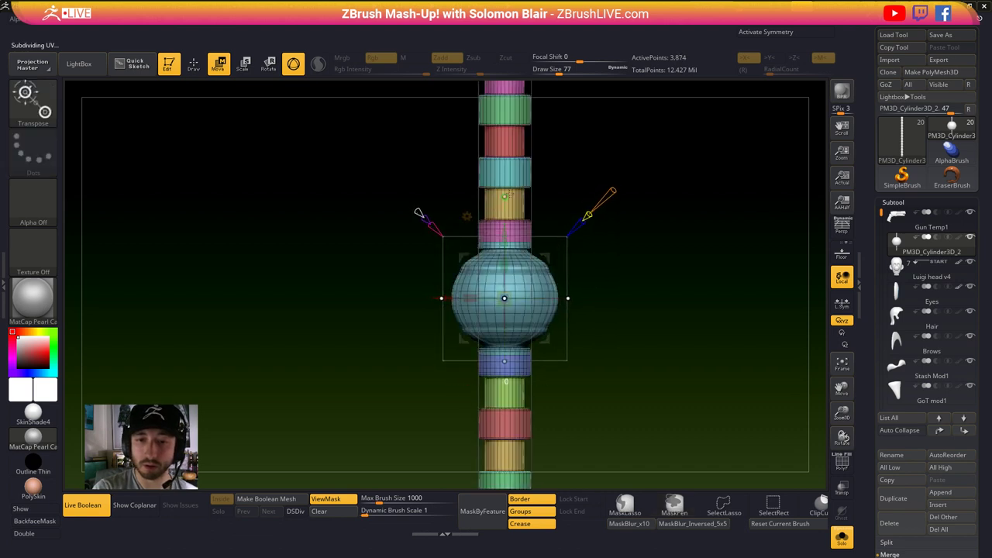
pyautogui.hotkey('shift', 'f')
# - Stretch the projected sphere into a narrower, elongated bulge and slide it down to the pole's lower part
pyautogui.moveTo(512, 224); pyautogui.dragTo(538, 162)
pyautogui.keyDown('ctrl'); pyautogui.moveTo(538, 162); pyautogui.dragTo(647, 249, button='right'); pyautogui.keyUp('ctrl')
pyautogui.keyDown('alt'); pyautogui.moveTo(647, 249); pyautogui.dragTo(579, 332, button='right'); pyautogui.keyUp('alt')
pyautogui.keyDown('alt'); pyautogui.moveTo(580, 331); pyautogui.dragTo(620, 360, button='right'); pyautogui.keyUp('alt')
pyautogui.moveTo(518, 300); pyautogui.dragTo(519, 331)
pyautogui.keyDown('alt'); pyautogui.moveTo(586, 371); pyautogui.dragTo(573, 199, button='right'); pyautogui.keyUp('alt')
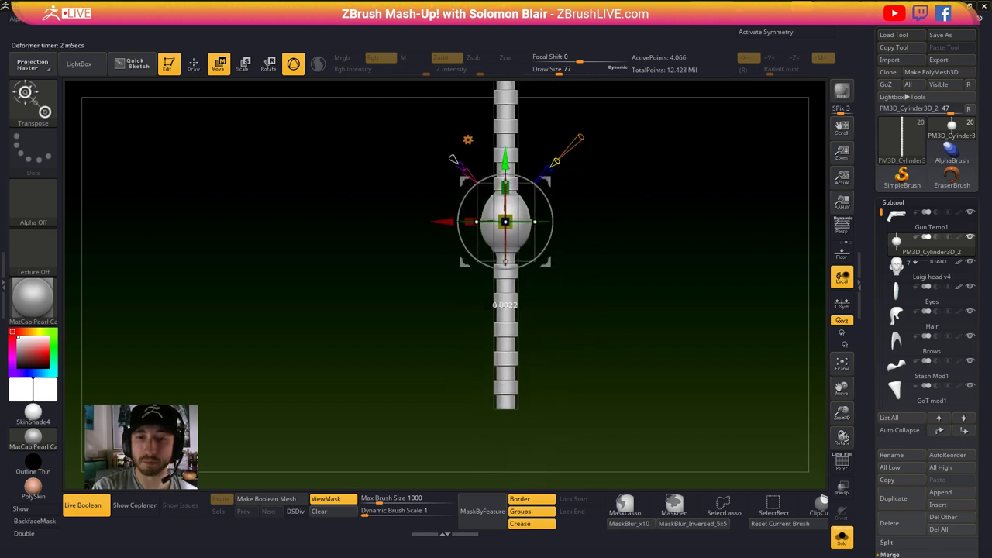
pyautogui.moveTo(507, 166); pyautogui.dragTo(511, 213)
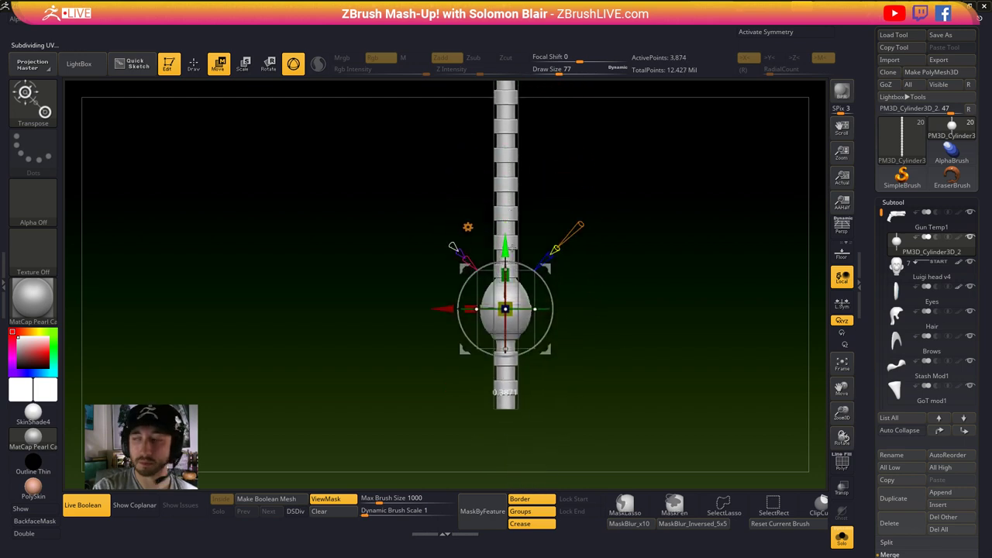
pyautogui.click(525, 305)
pyautogui.keyDown('alt'); pyautogui.moveTo(545, 257); pyautogui.dragTo(489, 312, button='right'); pyautogui.keyUp('alt')
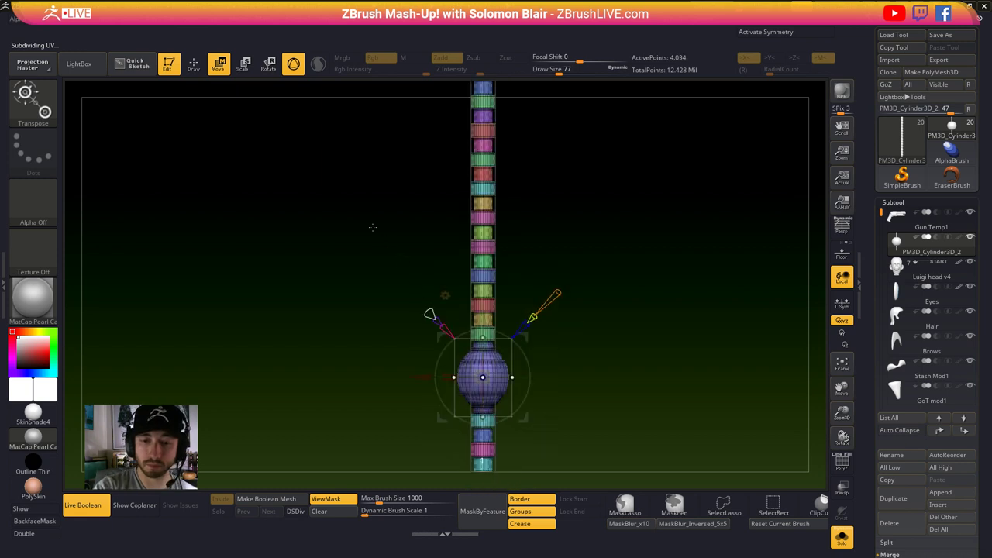
# - Add two more projected bulges further up the pole, a smaller one followed by a larger one
pyautogui.moveTo(484, 311); pyautogui.dragTo(485, 288)
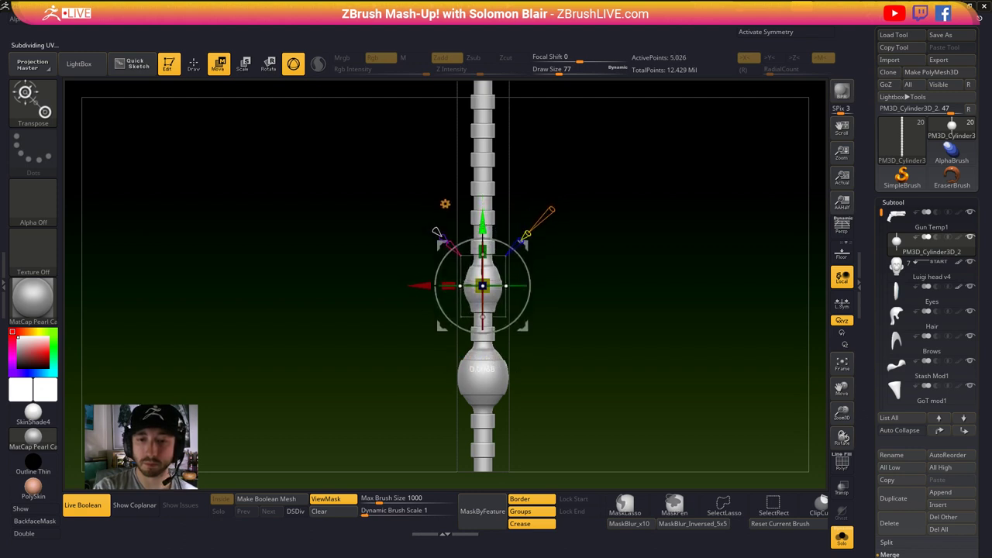
pyautogui.keyDown('alt'); pyautogui.moveTo(603, 263); pyautogui.dragTo(587, 311); pyautogui.keyUp('alt')
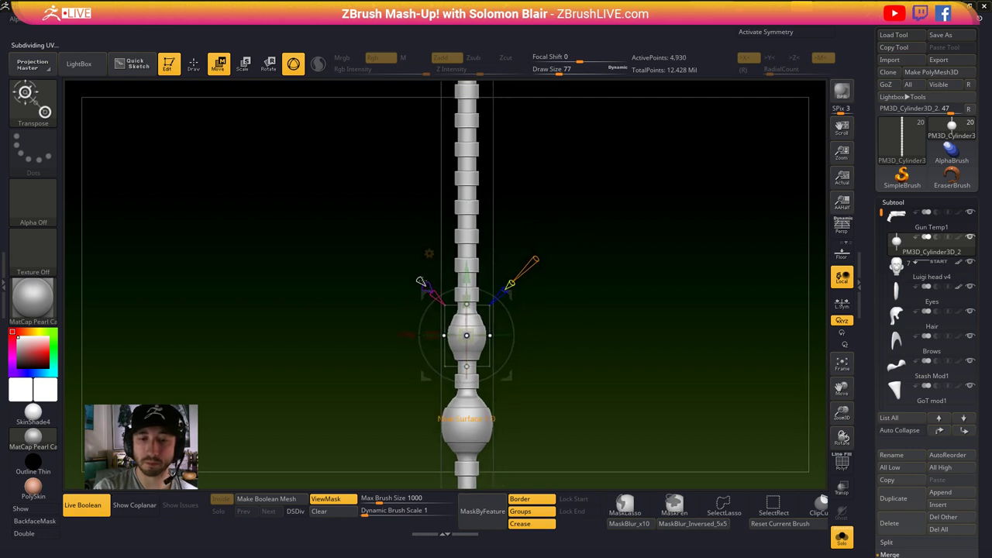
pyautogui.keyDown('ctrl'); pyautogui.moveTo(468, 265); pyautogui.dragTo(475, 141); pyautogui.keyUp('ctrl')
pyautogui.moveTo(468, 219); pyautogui.dragTo(469, 168)
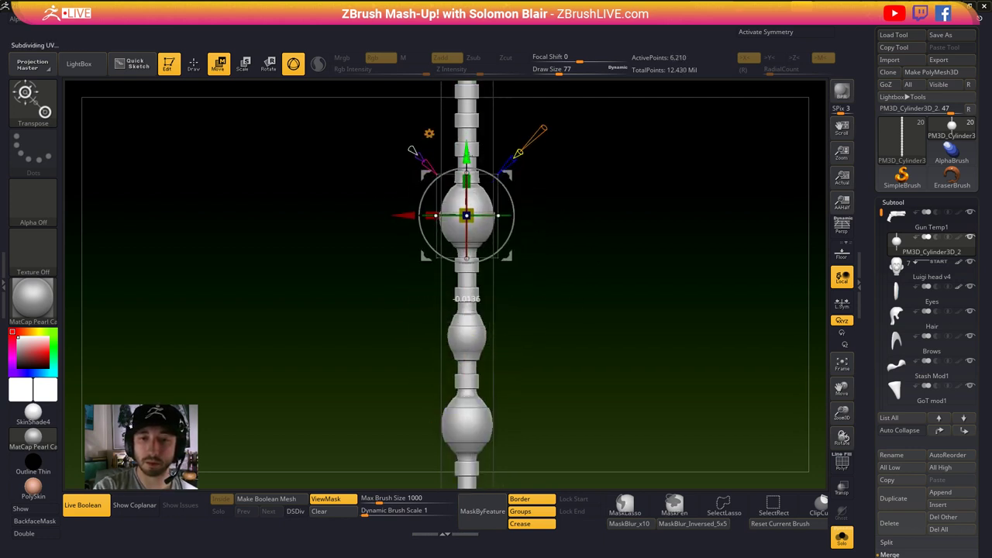
pyautogui.keyDown('alt'); pyautogui.moveTo(555, 239); pyautogui.dragTo(585, 323); pyautogui.keyUp('alt')
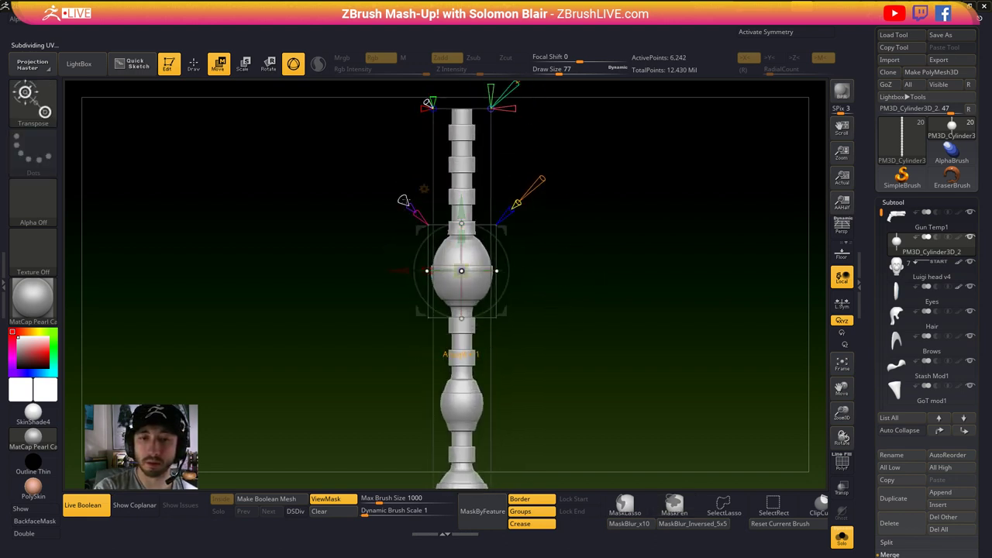
# - Duplicate the large bulge toward the pole's top and shrink the copy into a small bulge below the tip
pyautogui.keyDown('ctrl'); pyautogui.moveTo(464, 208); pyautogui.dragTo(466, 124); pyautogui.keyUp('ctrl')
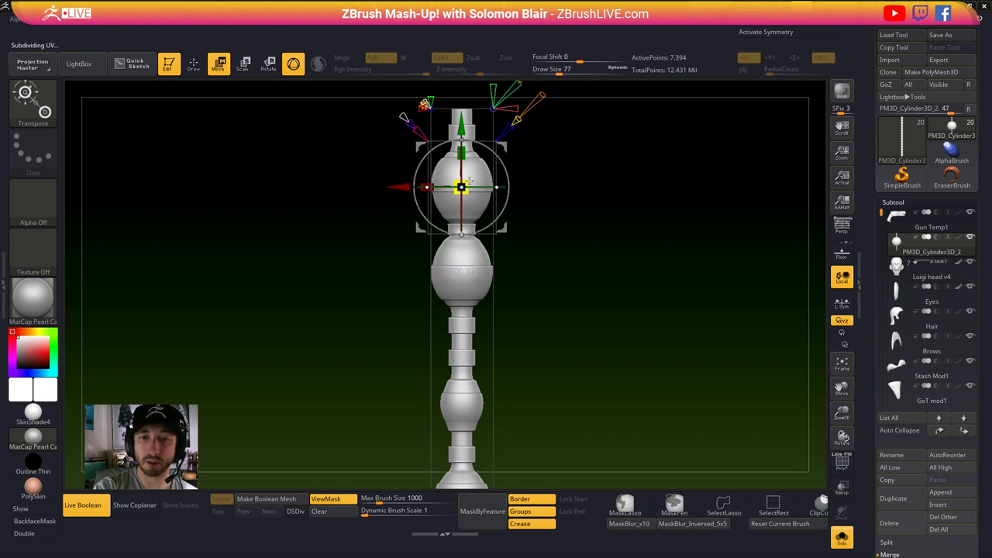
pyautogui.moveTo(461, 188); pyautogui.dragTo(452, 194)
pyautogui.moveTo(466, 128); pyautogui.dragTo(473, 117)
pyautogui.keyDown('alt'); pyautogui.moveTo(552, 257); pyautogui.dragTo(553, 224); pyautogui.keyUp('alt')
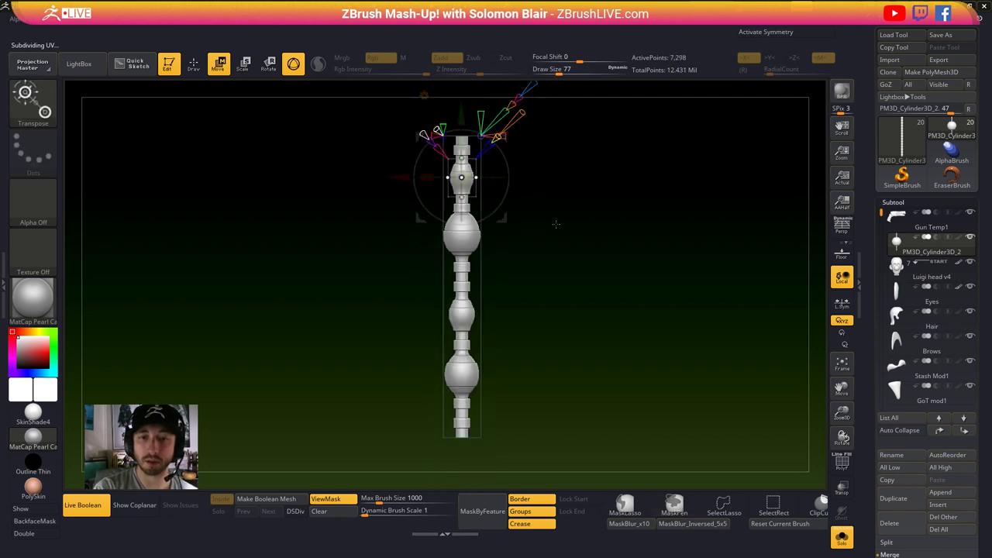
# - Set the draw size to 56 and finish the Project Primitive deformation, returning to the standard gizmo on the pole
pyautogui.press('q')
pyautogui.moveTo(552, 312)
pyautogui.keyDown('alt'); pyautogui.mouseDown()
pyautogui.moveTo(554, 293)
pyautogui.moveTo(587, 315)
pyautogui.moveTo(578, 356)
pyautogui.moveTo(572, 338)
pyautogui.mouseUp(); pyautogui.keyUp('alt')
pyautogui.press('s')
pyautogui.click(560, 348)
pyautogui.keyDown('shift'); pyautogui.moveTo(572, 338); pyautogui.dragTo(548, 338); pyautogui.keyUp('shift')
pyautogui.press('w')
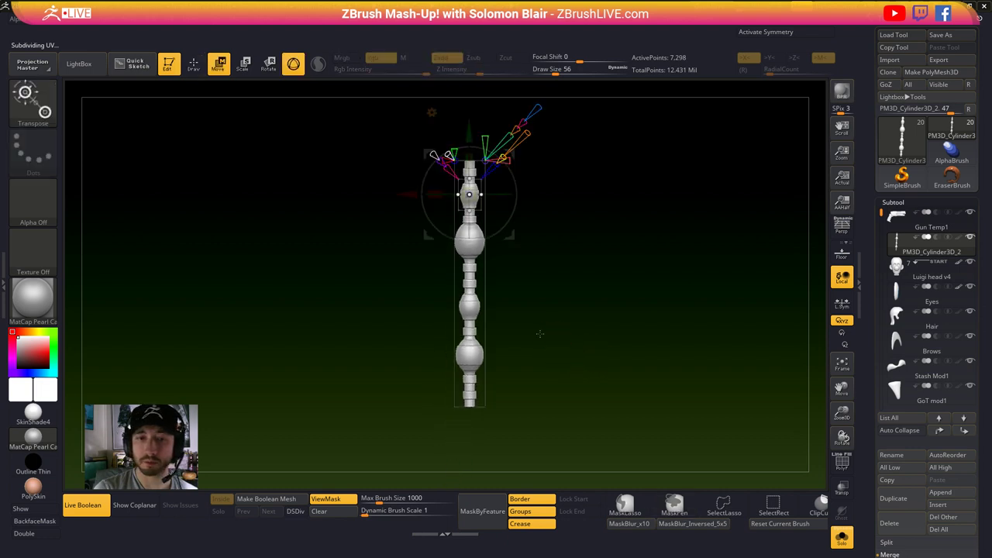
pyautogui.click(432, 113)
pyautogui.click(597, 114)
pyautogui.keyDown('ctrl'); pyautogui.moveTo(561, 354); pyautogui.dragTo(561, 320, button='right'); pyautogui.keyUp('ctrl')
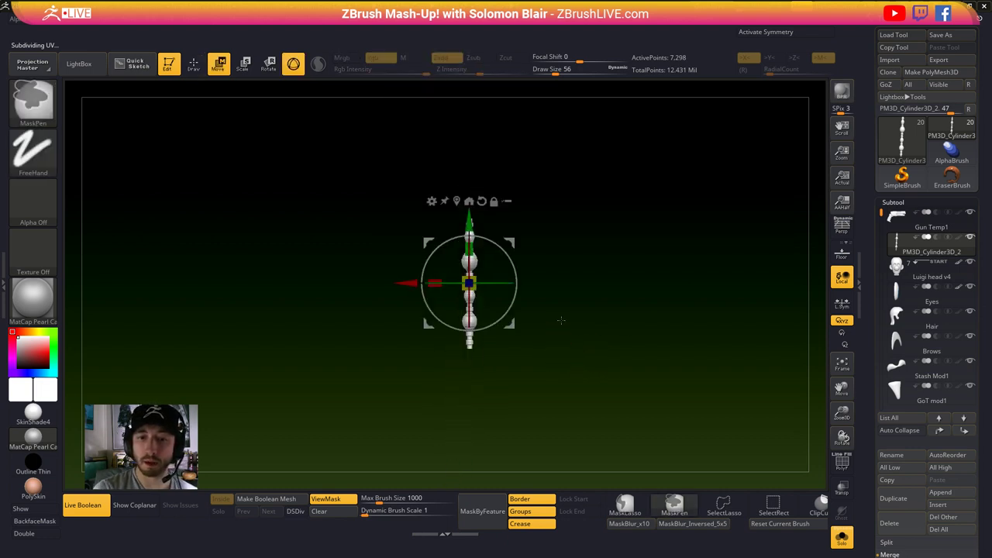
# - Show all the subtools in side view and move the bulged pole clear behind the character's backpack
pyautogui.hotkey('ctrl', 'shift', 's')
pyautogui.keyDown('alt'); pyautogui.moveTo(530, 396); pyautogui.dragTo(535, 425, button='right'); pyautogui.keyUp('alt')
pyautogui.keyDown('shift'); pyautogui.moveTo(535, 424); pyautogui.dragTo(600, 400, button='right'); pyautogui.keyUp('shift')
pyautogui.keyDown('ctrl'); pyautogui.moveTo(572, 322); pyautogui.dragTo(573, 355, button='right'); pyautogui.keyUp('ctrl')
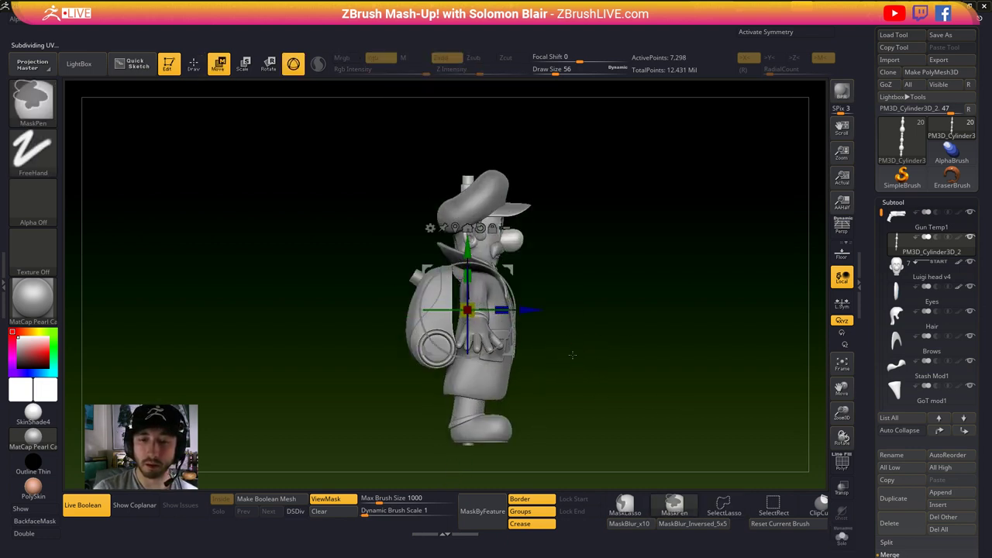
pyautogui.moveTo(527, 311); pyautogui.dragTo(448, 310)
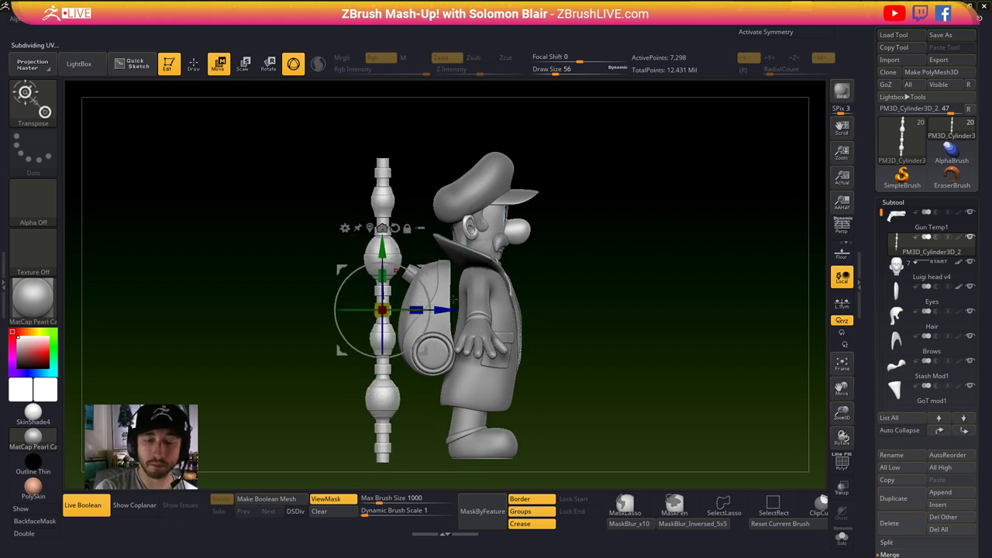
pyautogui.moveTo(549, 312); pyautogui.dragTo(668, 317, button='right')
pyautogui.keyDown('alt'); pyautogui.moveTo(516, 365); pyautogui.dragTo(618, 359, button='right'); pyautogui.keyUp('alt')
pyautogui.keyDown('alt'); pyautogui.moveTo(575, 331); pyautogui.dragTo(587, 342, button='right'); pyautogui.keyUp('alt')
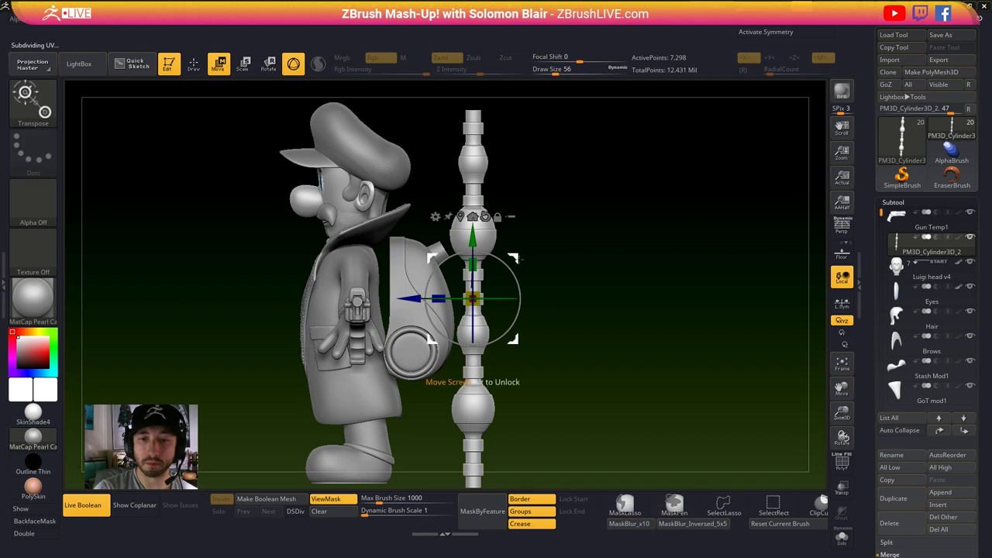
pyautogui.moveTo(412, 300); pyautogui.dragTo(454, 299)
# - Start a Bend Curve deformation on the pole and set the curve to five control points along its length
pyautogui.press('q')
pyautogui.moveTo(605, 366)
pyautogui.keyDown('ctrl'); pyautogui.mouseDown(button='right')
pyautogui.moveTo(578, 338)
pyautogui.moveTo(626, 344)
pyautogui.moveTo(584, 365)
pyautogui.moveTo(612, 372)
pyautogui.mouseUp(button='right'); pyautogui.keyUp('ctrl')
pyautogui.press('s')
pyautogui.click(619, 369)
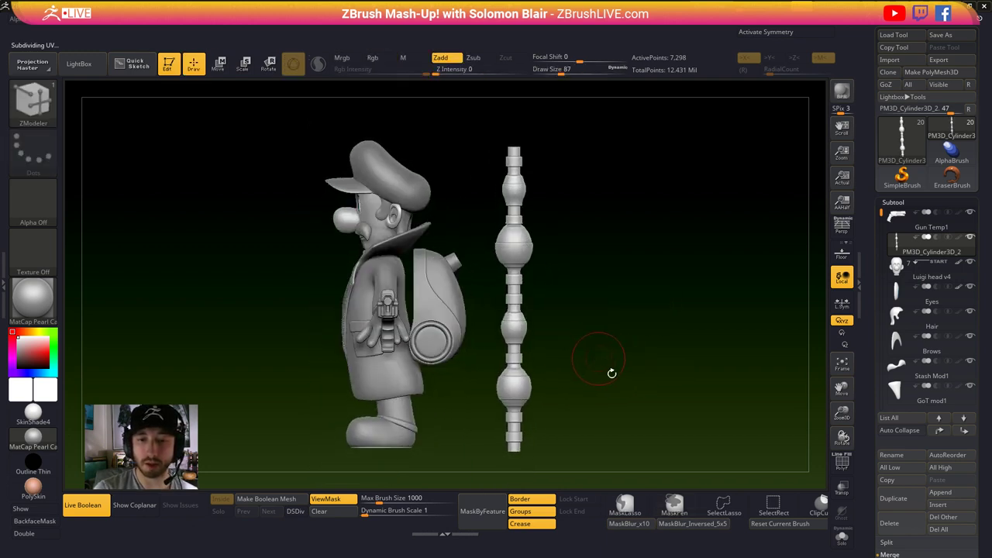
pyautogui.press('w')
pyautogui.click(476, 217)
pyautogui.click(577, 255)
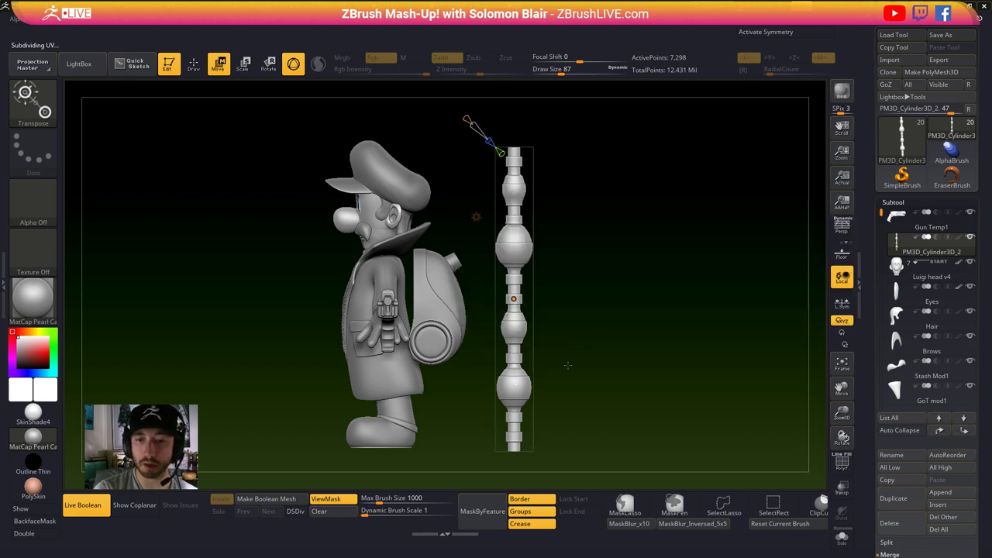
pyautogui.moveTo(491, 139)
pyautogui.mouseDown(button='right')
pyautogui.moveTo(535, 144)
pyautogui.moveTo(507, 141)
pyautogui.mouseUp(button='right')
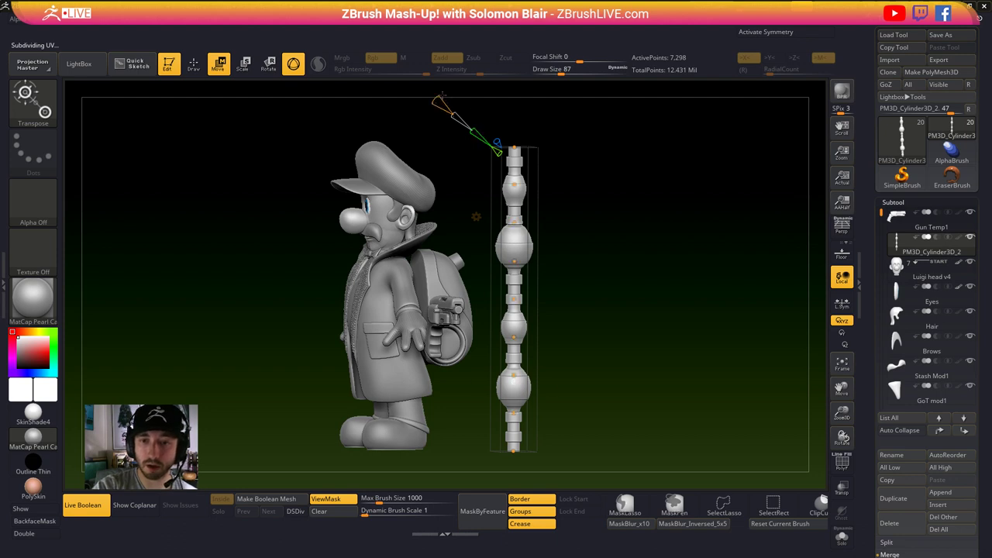
pyautogui.keyDown('shift'); pyautogui.moveTo(598, 193); pyautogui.dragTo(581, 190, button='right'); pyautogui.keyUp('shift')
pyautogui.moveTo(448, 100); pyautogui.dragTo(453, 105)
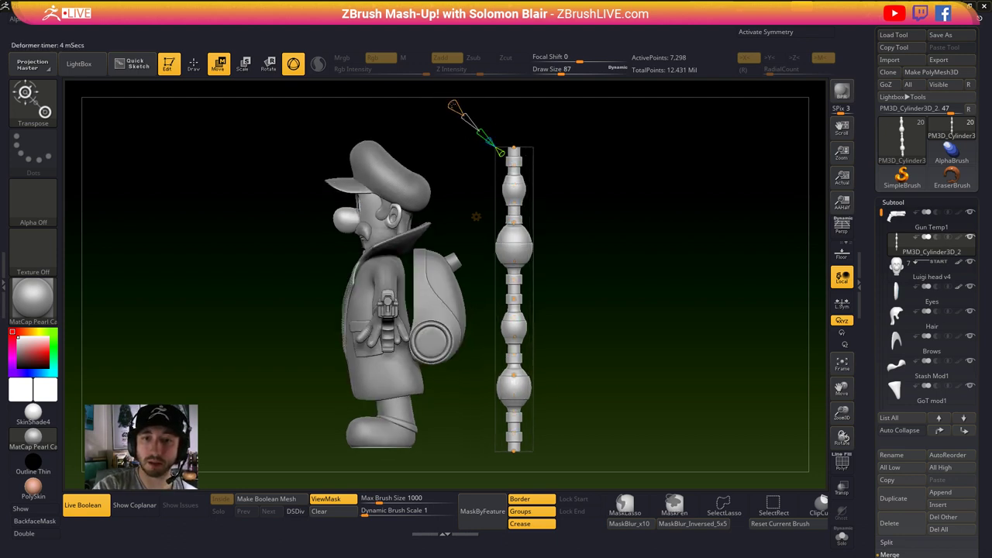
# - Bend the pole into an arc starting at the backpack's upper nozzle and bulging outward behind the character
pyautogui.moveTo(514, 146); pyautogui.dragTo(449, 269)
pyautogui.moveTo(514, 300); pyautogui.dragTo(581, 302)
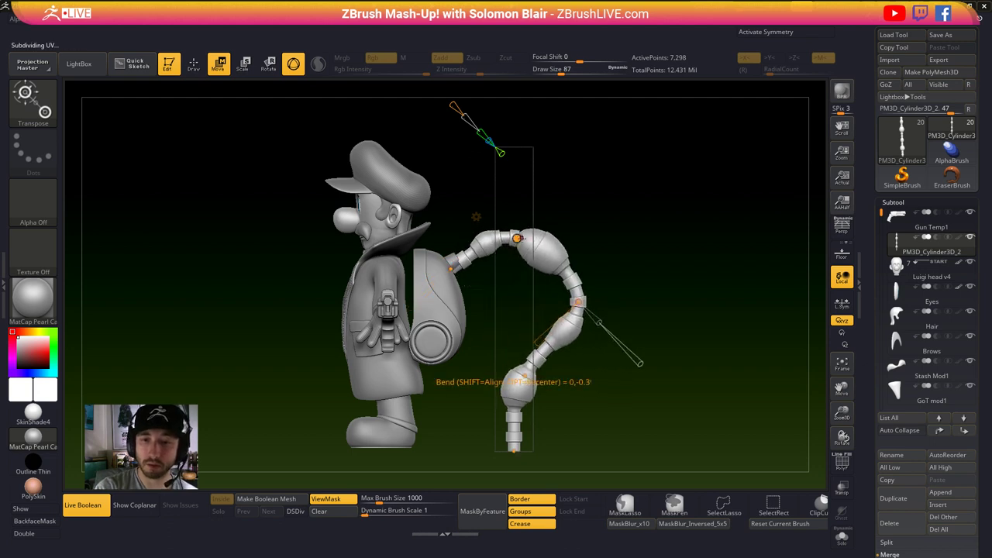
pyautogui.moveTo(514, 375); pyautogui.dragTo(559, 384)
pyautogui.moveTo(514, 452); pyautogui.dragTo(502, 450)
# - Bend the lower half of the hose sideways and forward so its free end reaches the gun beside the character's hand
pyautogui.moveTo(659, 396); pyautogui.dragTo(448, 320)
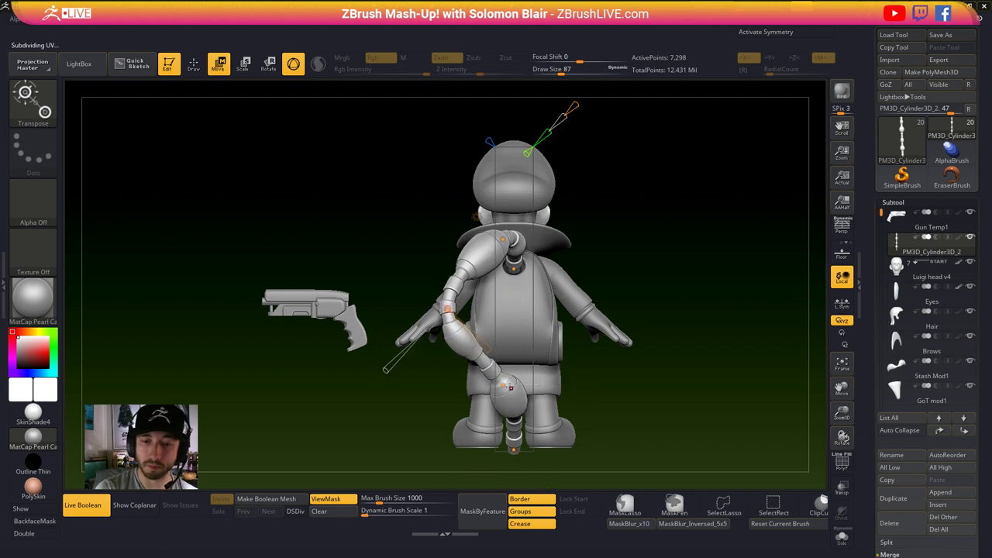
pyautogui.moveTo(514, 384); pyautogui.dragTo(423, 390)
pyautogui.moveTo(515, 376); pyautogui.dragTo(601, 366)
pyautogui.moveTo(544, 445); pyautogui.dragTo(359, 405)
pyautogui.moveTo(507, 369); pyautogui.dragTo(452, 381)
pyautogui.moveTo(547, 290); pyautogui.dragTo(560, 295)
pyautogui.moveTo(620, 341); pyautogui.dragTo(733, 329)
pyautogui.moveTo(481, 132); pyautogui.dragTo(540, 121)
pyautogui.moveTo(612, 159); pyautogui.dragTo(721, 224)
pyautogui.keyDown('alt'); pyautogui.moveTo(728, 345); pyautogui.dragTo(581, 419); pyautogui.keyUp('alt')
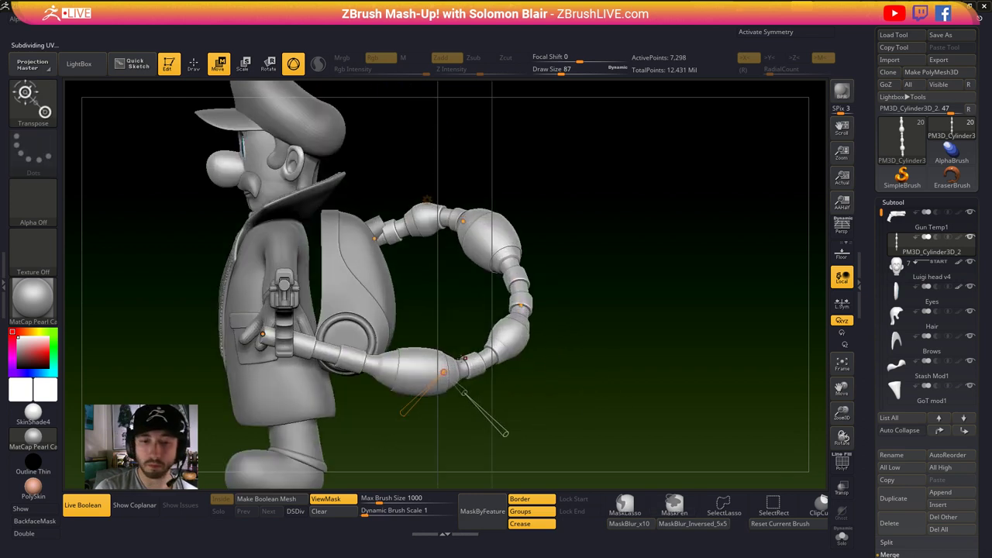
# - Refine the lower bulge and the middle bend of the hose into a smoother loop
pyautogui.moveTo(441, 372); pyautogui.dragTo(414, 376)
pyautogui.keyDown('alt'); pyautogui.moveTo(499, 351); pyautogui.dragTo(557, 358); pyautogui.keyUp('alt')
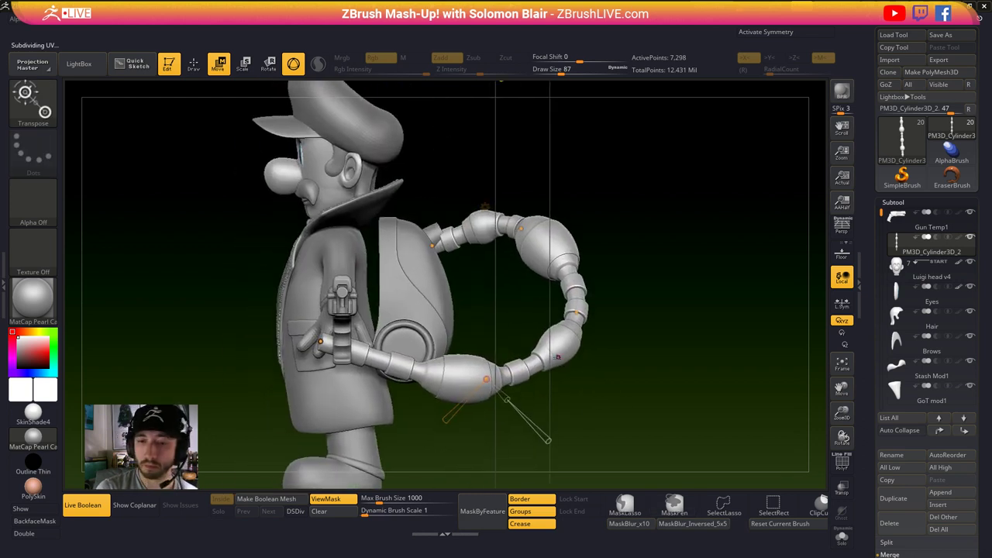
pyautogui.moveTo(576, 313); pyautogui.dragTo(571, 323)
pyautogui.moveTo(597, 310); pyautogui.dragTo(563, 210, button='right')
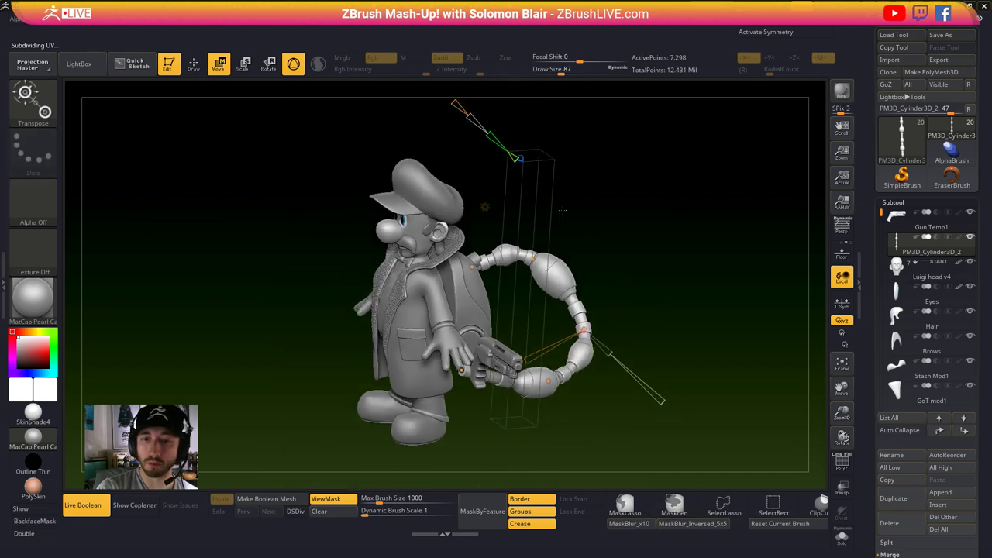
pyautogui.moveTo(520, 158); pyautogui.dragTo(518, 134)
pyautogui.moveTo(569, 136); pyautogui.dragTo(637, 268, button='right')
# - Add more control points to the bend curve and raise the small bulge near the backpack into a rounded arch
pyautogui.moveTo(600, 208); pyautogui.dragTo(491, 124)
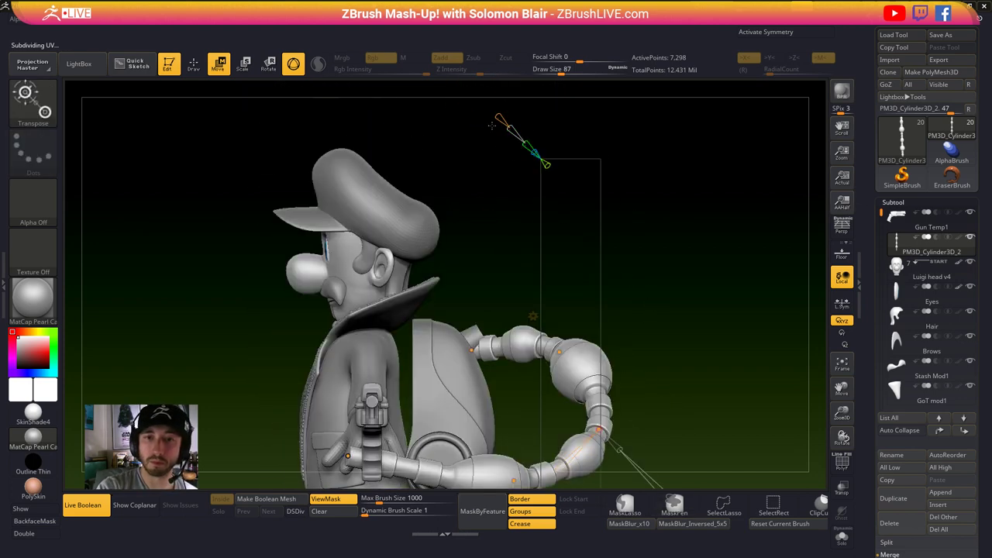
pyautogui.moveTo(518, 345); pyautogui.dragTo(523, 318)
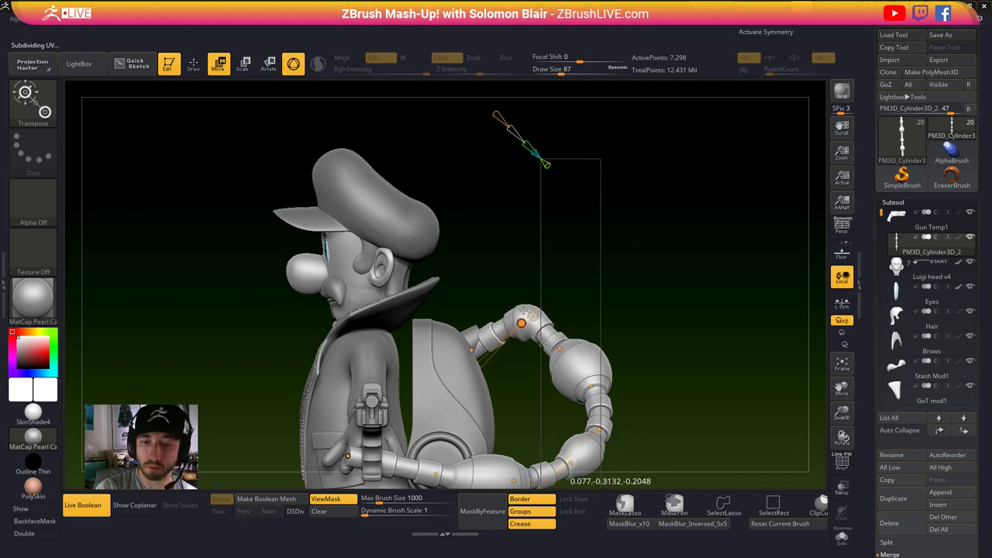
pyautogui.moveTo(618, 329); pyautogui.dragTo(597, 438, button='right')
pyautogui.moveTo(624, 369)
pyautogui.mouseDown()
pyautogui.moveTo(582, 240)
pyautogui.moveTo(563, 222)
pyautogui.moveTo(570, 214)
pyautogui.mouseUp()
pyautogui.moveTo(585, 268); pyautogui.dragTo(599, 265)
pyautogui.keyDown('ctrl'); pyautogui.moveTo(621, 232); pyautogui.dragTo(552, 118, button='right'); pyautogui.keyUp('ctrl')
pyautogui.keyDown('alt'); pyautogui.moveTo(552, 118); pyautogui.dragTo(552, 157, button='right'); pyautogui.keyUp('alt')
pyautogui.moveTo(552, 158); pyautogui.dragTo(546, 158)
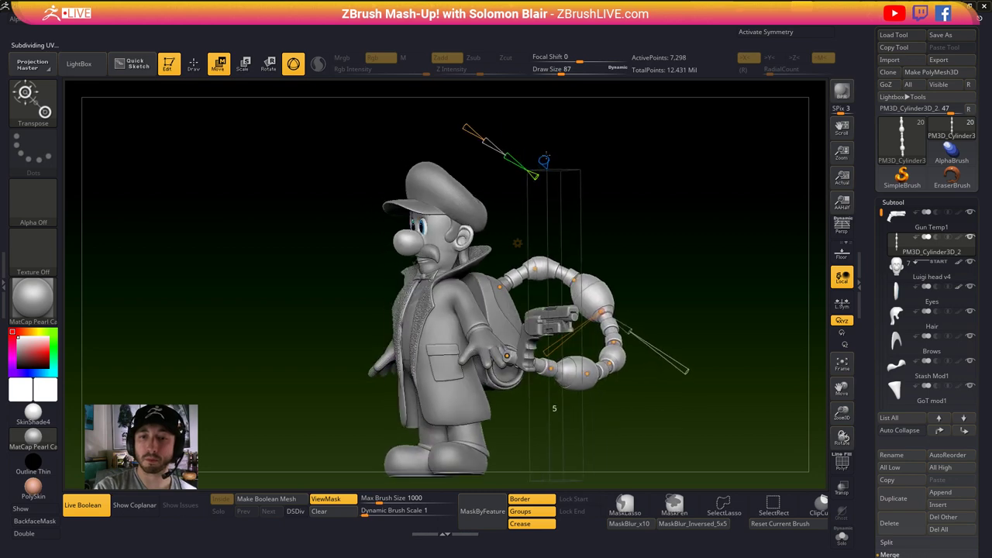
# - Check the hose from the front and side, and accept the Bend Curve deformation
pyautogui.moveTo(625, 186); pyautogui.dragTo(629, 233, button='right')
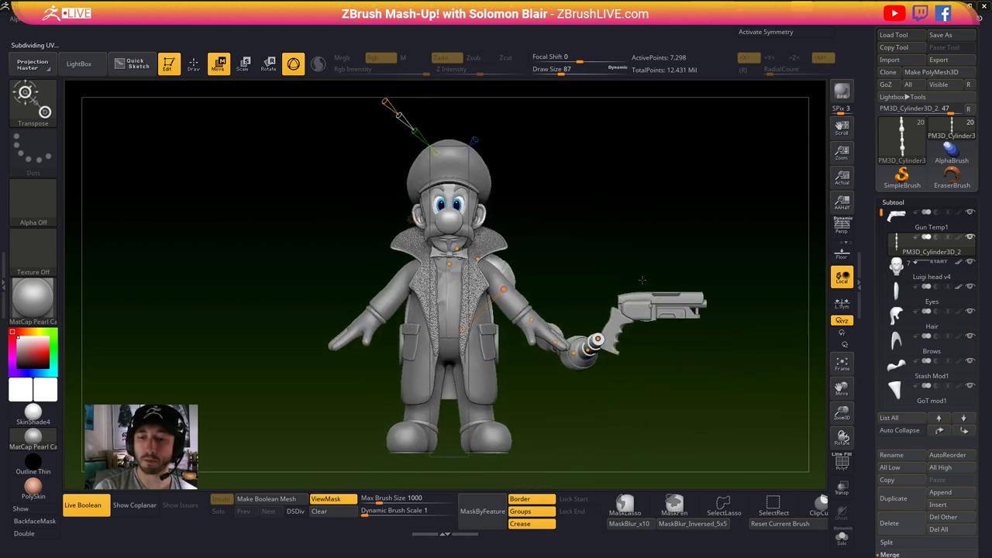
pyautogui.moveTo(597, 442); pyautogui.dragTo(638, 394)
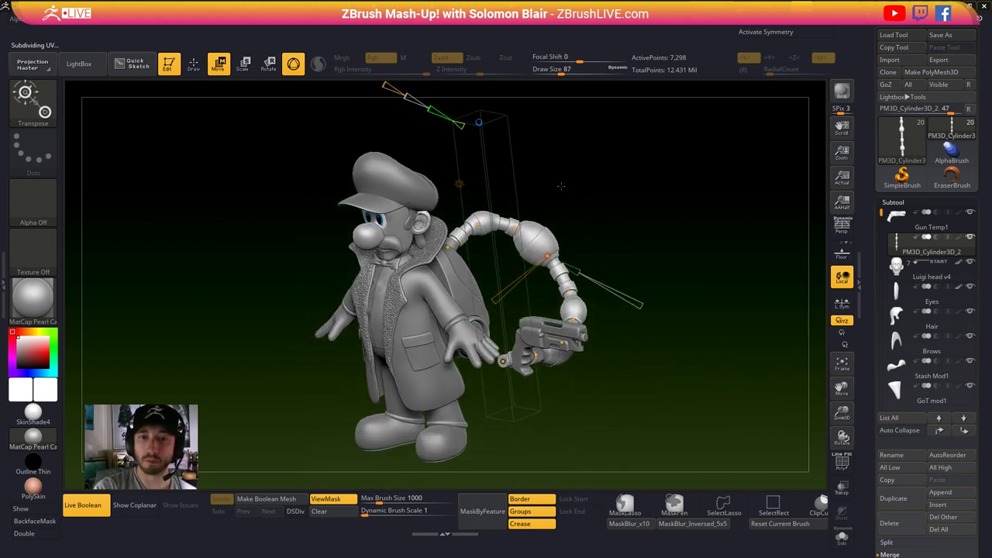
pyautogui.keyDown('alt'); pyautogui.moveTo(561, 186); pyautogui.dragTo(584, 262); pyautogui.keyUp('alt')
pyautogui.click(482, 258)
pyautogui.click(648, 258)
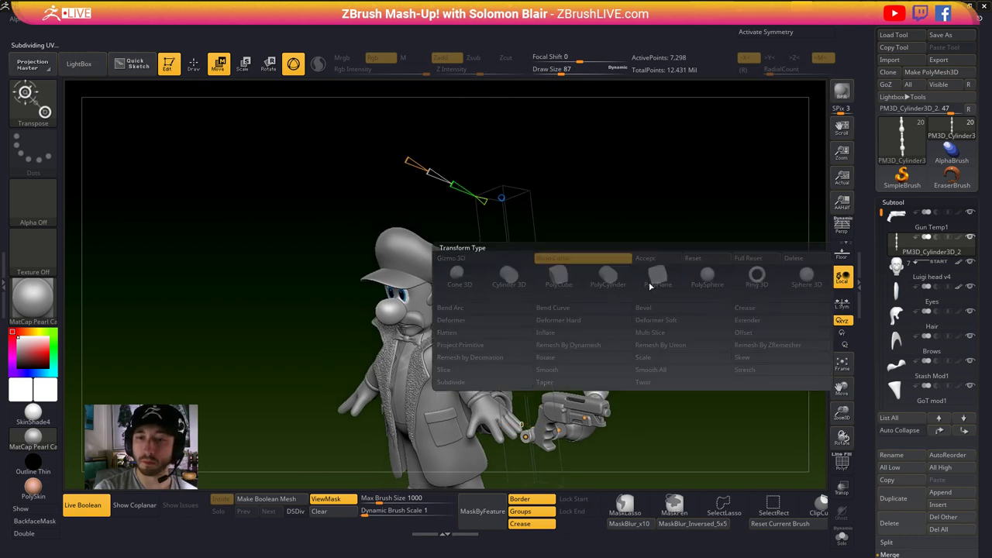
# - Show the Spotlight reference images and reposition them around the character
pyautogui.hotkey('shift', 'z')
pyautogui.moveTo(721, 281); pyautogui.dragTo(704, 315)
pyautogui.moveTo(727, 256); pyautogui.dragTo(752, 149)
pyautogui.press('z')
pyautogui.click(859, 298)
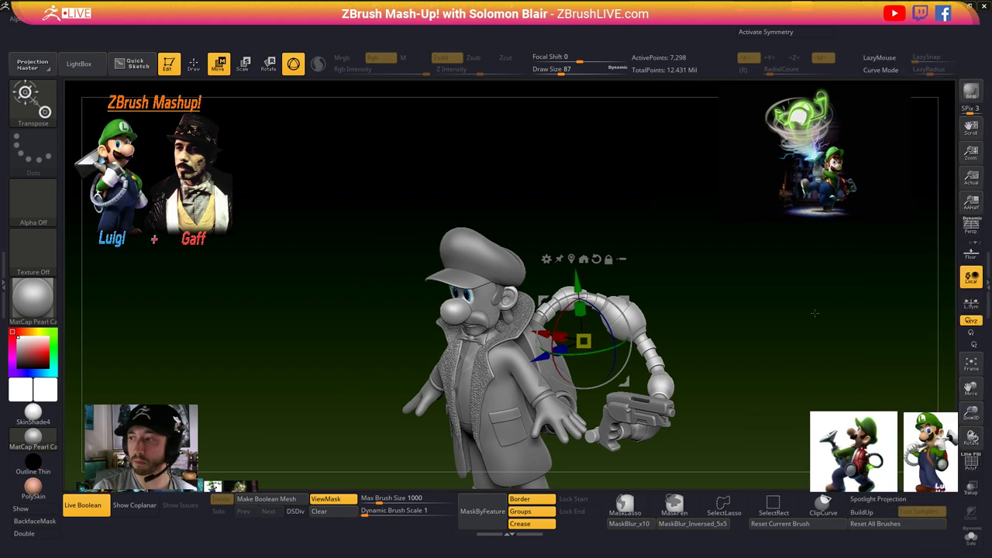
pyautogui.press('z')
pyautogui.moveTo(722, 367); pyautogui.dragTo(739, 353)
pyautogui.press('z')
pyautogui.keyDown('shift'); pyautogui.moveTo(586, 380); pyautogui.dragTo(657, 406, button='right'); pyautogui.keyUp('shift')
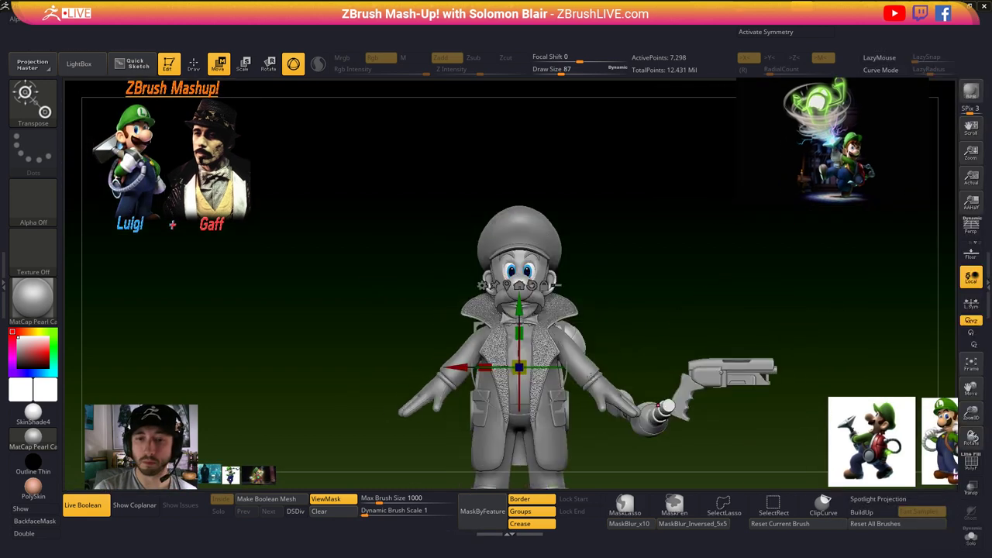
# - Switch to the Move brush with a draw size of 56 and turn on X symmetry
pyautogui.press('q')
pyautogui.keyDown('ctrl'); pyautogui.moveTo(525, 327); pyautogui.dragTo(573, 369, button='right'); pyautogui.keyUp('ctrl')
pyautogui.press('b')
pyautogui.press('m')
pyautogui.press('v')
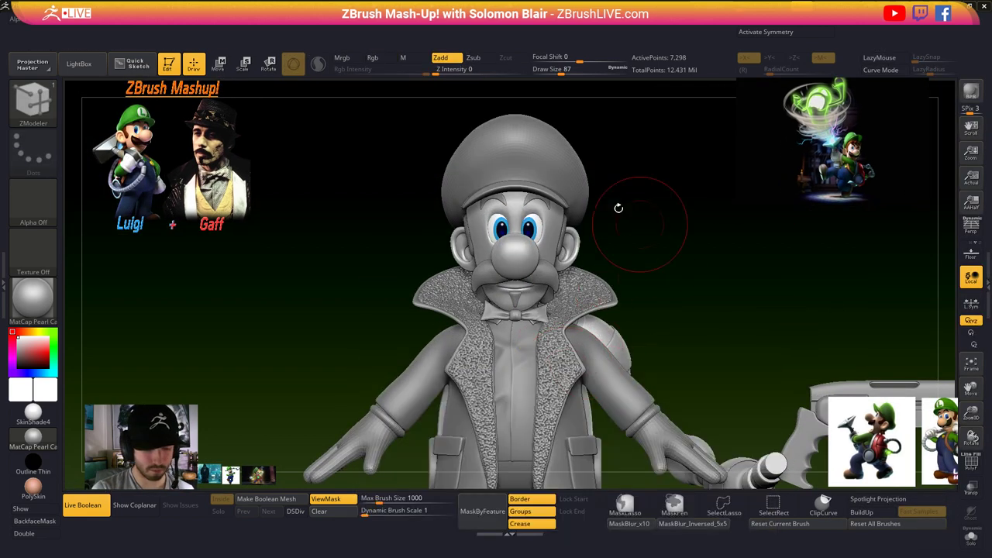
pyautogui.press('s')
pyautogui.moveTo(544, 348); pyautogui.dragTo(542, 348)
pyautogui.press('x')
pyautogui.keyDown('alt'); pyautogui.moveTo(641, 450); pyautogui.dragTo(568, 356, button='right'); pyautogui.keyUp('alt')
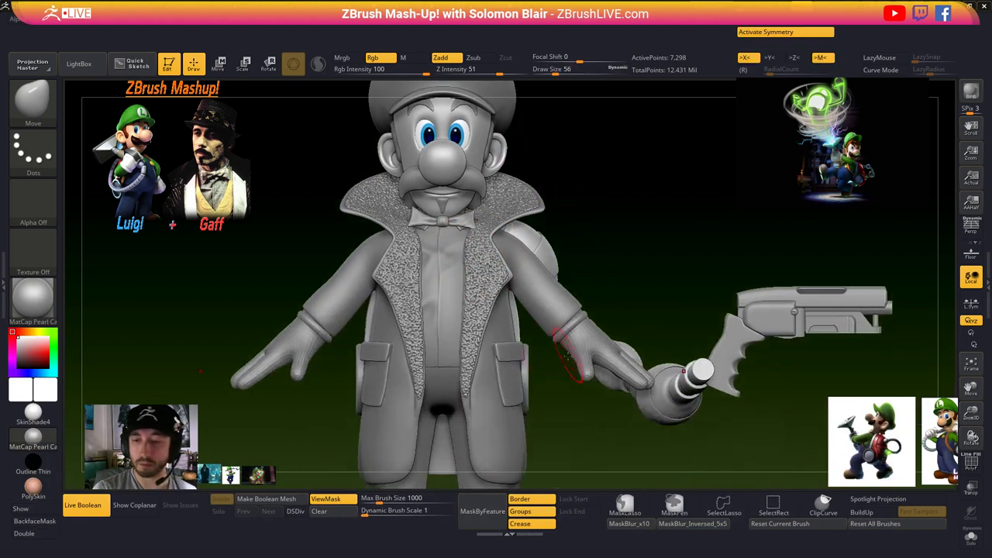
# - Examine the bent hose, coat collar and bow tie from the front, side and close up
pyautogui.moveTo(554, 368); pyautogui.dragTo(664, 381)
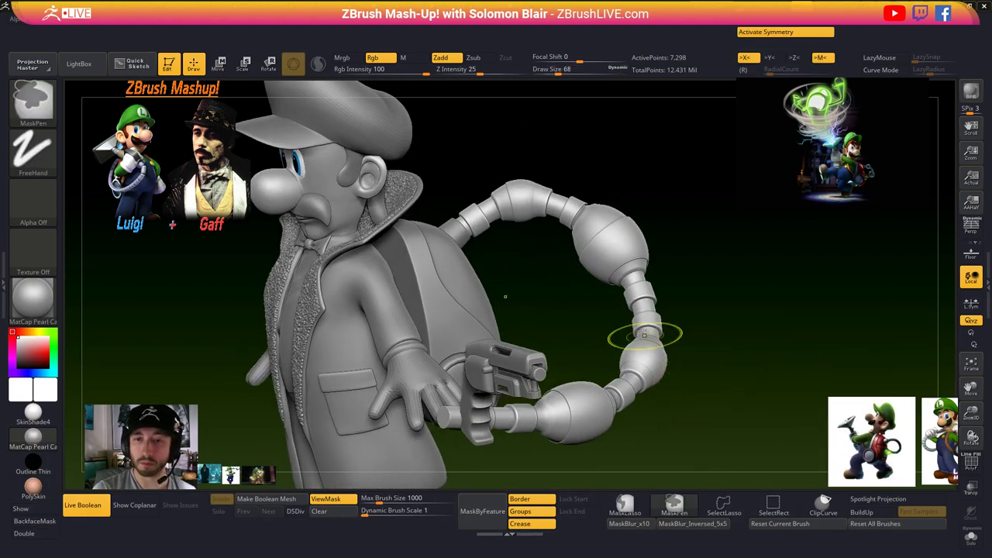
pyautogui.keyDown('alt'); pyautogui.moveTo(669, 368); pyautogui.dragTo(663, 422, button='right'); pyautogui.keyUp('alt')
pyautogui.moveTo(682, 349)
pyautogui.keyDown('ctrl'); pyautogui.mouseDown(button='right')
pyautogui.moveTo(664, 393)
pyautogui.moveTo(688, 388)
pyautogui.moveTo(639, 365)
pyautogui.moveTo(570, 354)
pyautogui.mouseUp(button='right'); pyautogui.keyUp('ctrl')
pyautogui.keyDown('ctrl'); pyautogui.moveTo(489, 349); pyautogui.dragTo(511, 406, button='right'); pyautogui.keyUp('ctrl')
pyautogui.keyDown('alt'); pyautogui.moveTo(383, 293); pyautogui.dragTo(513, 337, button='right'); pyautogui.keyUp('alt')
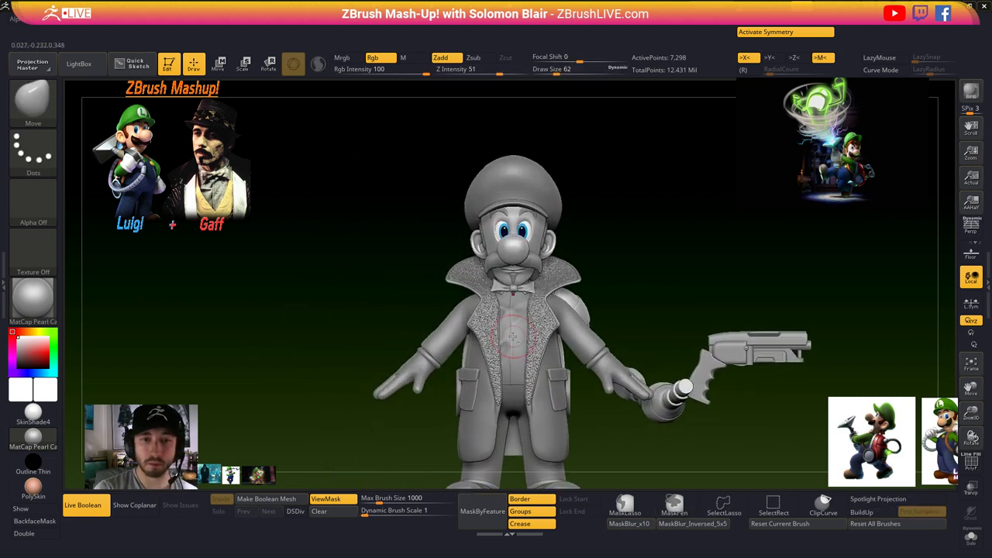
pyautogui.keyDown('alt'); pyautogui.moveTo(394, 312); pyautogui.dragTo(304, 311, button='right'); pyautogui.keyUp('alt')
pyautogui.moveTo(426, 310)
pyautogui.keyDown('ctrl'); pyautogui.mouseDown(button='right')
pyautogui.moveTo(416, 339)
pyautogui.moveTo(432, 326)
pyautogui.mouseUp(button='right'); pyautogui.keyUp('ctrl')
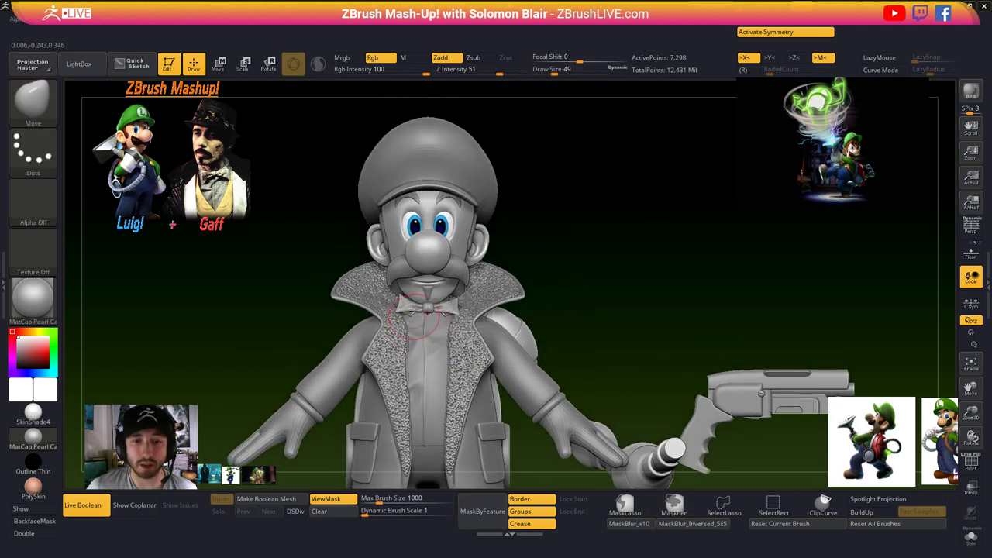
pyautogui.moveTo(432, 247)
pyautogui.keyDown('alt'); pyautogui.mouseDown(button='right')
pyautogui.moveTo(480, 332)
pyautogui.moveTo(438, 329)
pyautogui.mouseUp(button='right'); pyautogui.keyUp('alt')
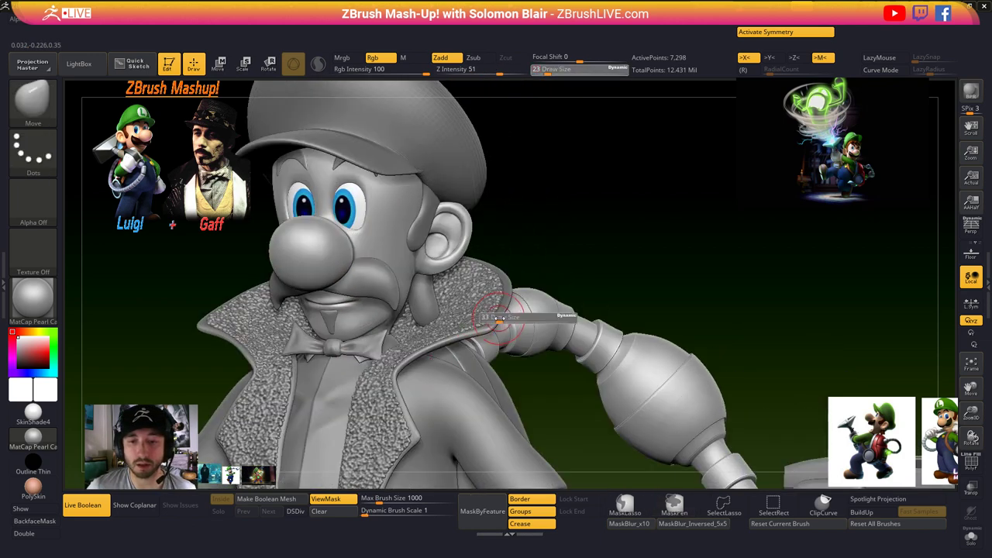
pyautogui.moveTo(503, 324)
pyautogui.mouseDown(button='right')
pyautogui.moveTo(537, 327)
pyautogui.moveTo(530, 263)
pyautogui.mouseUp(button='right')
pyautogui.moveTo(566, 341); pyautogui.dragTo(625, 347)
pyautogui.keyDown('alt'); pyautogui.moveTo(304, 420); pyautogui.dragTo(280, 400, button='right'); pyautogui.keyUp('alt')
# - Enlarge the Luigi and Gaff reference image in Spotlight and place it beside the character
pyautogui.press('z')
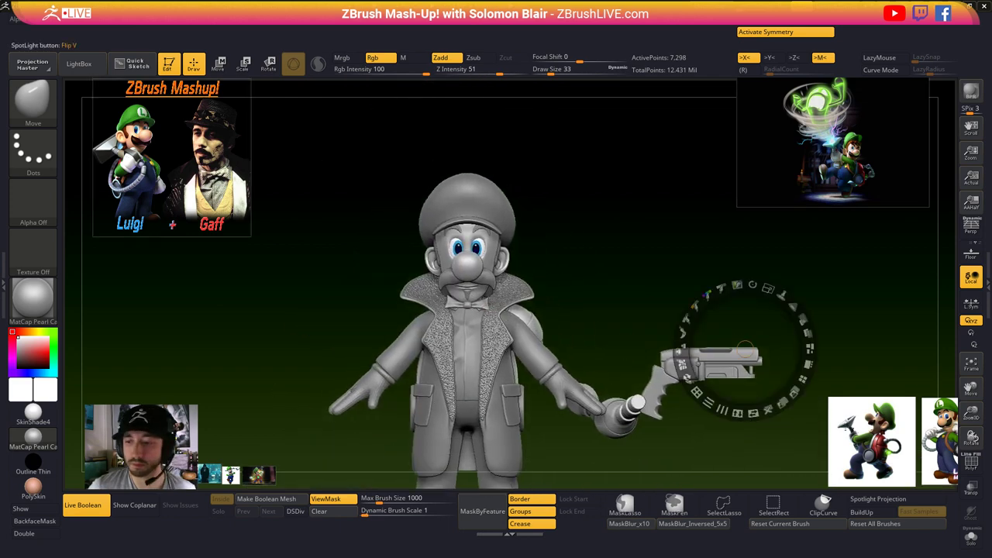
pyautogui.moveTo(868, 366); pyautogui.dragTo(831, 366)
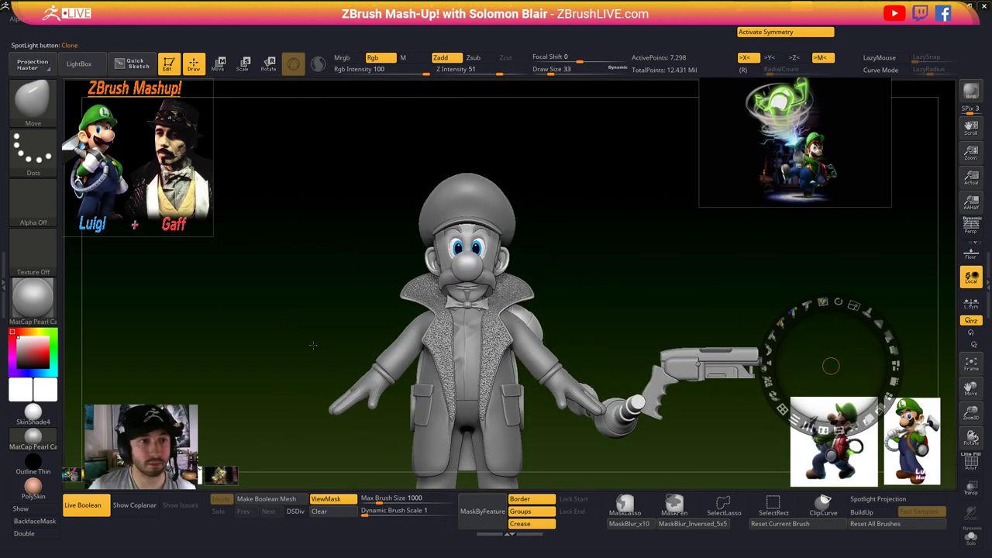
pyautogui.moveTo(136, 204); pyautogui.dragTo(227, 260)
pyautogui.moveTo(250, 199); pyautogui.dragTo(287, 237)
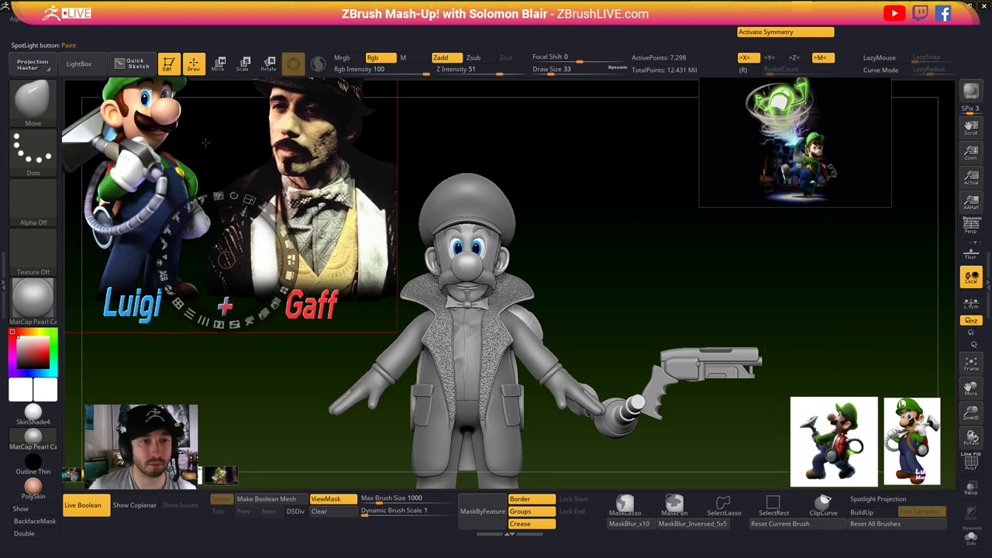
pyautogui.moveTo(217, 141); pyautogui.dragTo(230, 214)
pyautogui.press('z')
pyautogui.press('s')
pyautogui.moveTo(581, 276); pyautogui.dragTo(591, 276)
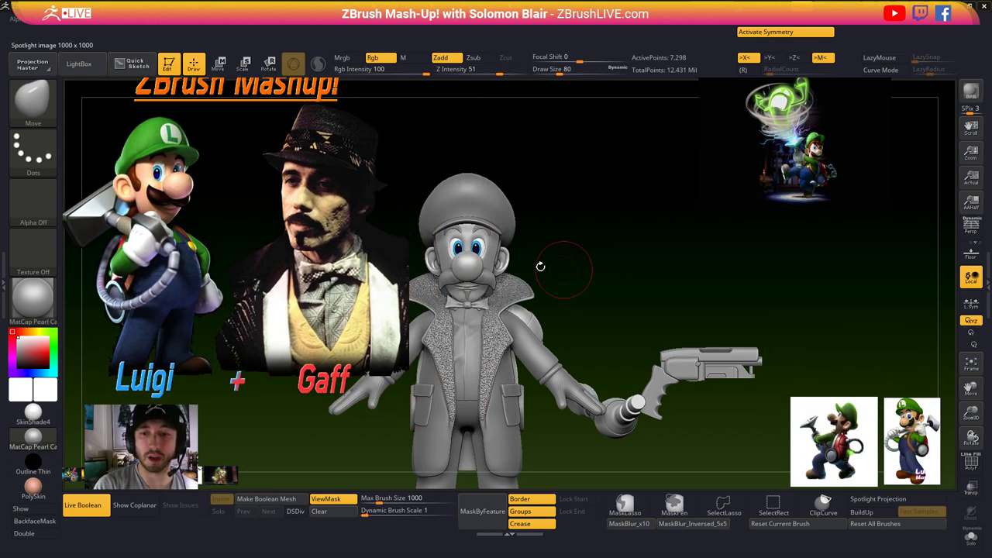
pyautogui.press('s')
pyautogui.moveTo(569, 231); pyautogui.dragTo(561, 230)
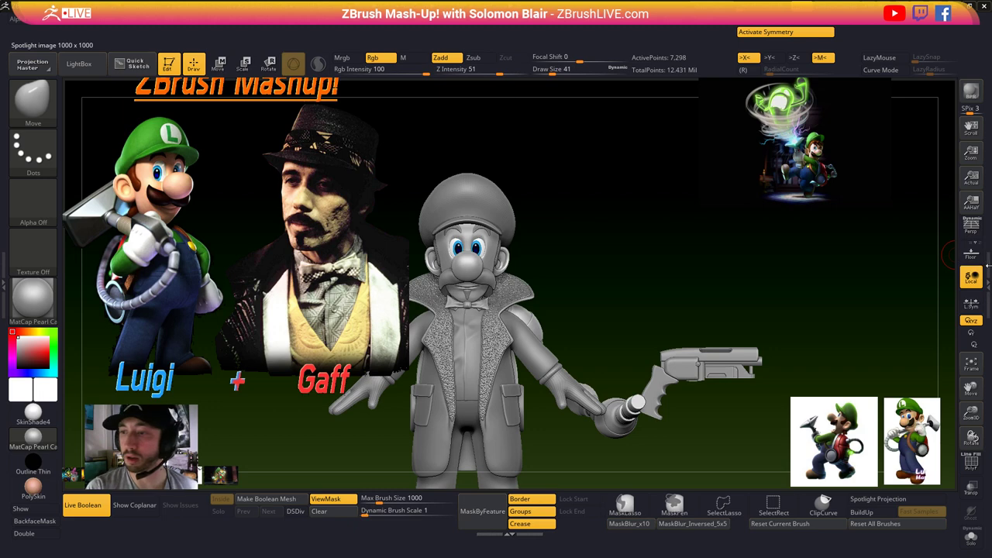
# - Switch the active tool to a Plane3D and convert it to a PolyMesh3D
pyautogui.click(988, 266)
pyautogui.press('[')
pyautogui.click(947, 129)
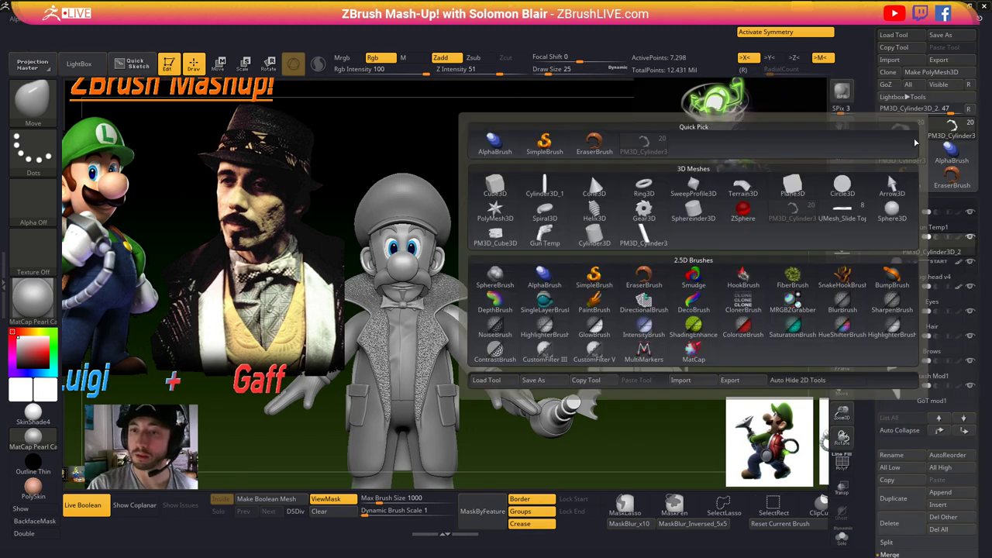
pyautogui.click(792, 188)
pyautogui.keyDown('ctrl'); pyautogui.moveTo(583, 313); pyautogui.dragTo(585, 326, button='right'); pyautogui.keyUp('ctrl')
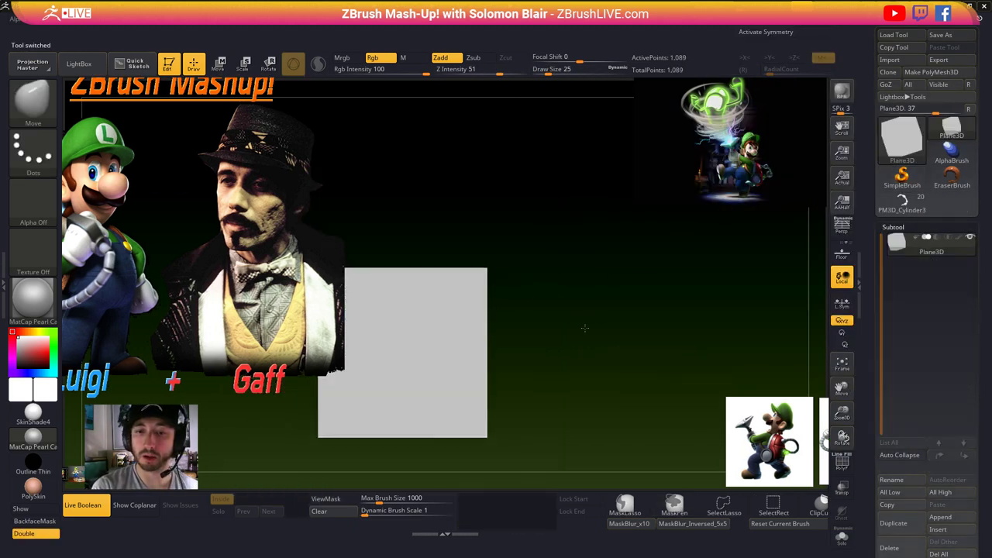
pyautogui.press('s')
pyautogui.moveTo(578, 327); pyautogui.dragTo(583, 327)
pyautogui.click(936, 72)
# - Subdivide the plane three times and set the draw size to 80
pyautogui.press('ctrl')
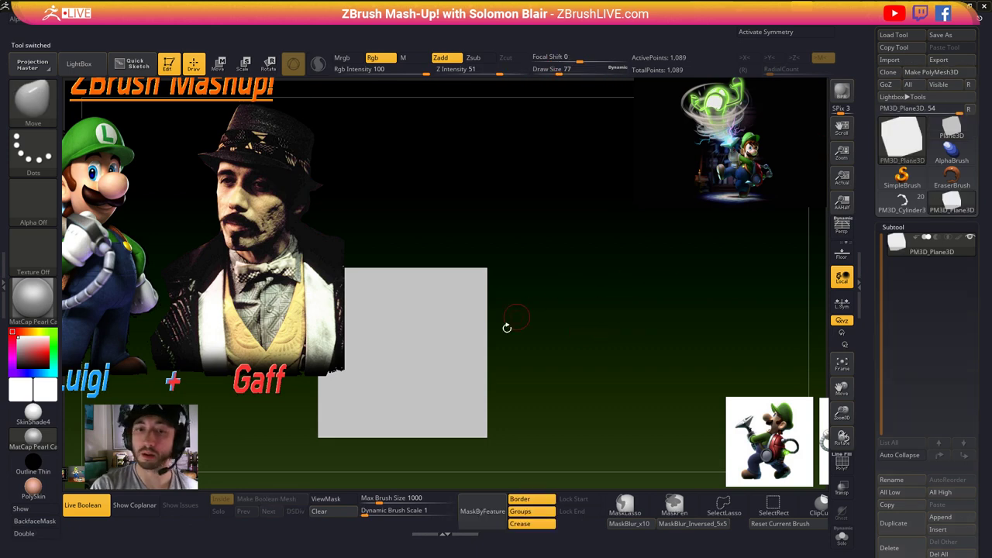
pyautogui.hotkey('ctrl', 'd')
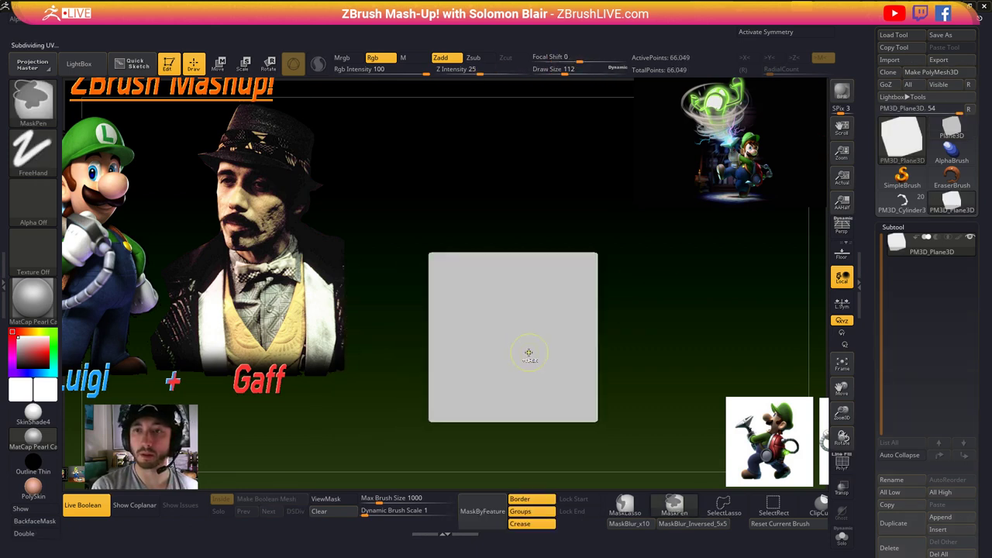
pyautogui.hotkey('ctrl', 'z')
pyautogui.hotkey('ctrl', 'z')
pyautogui.press('s')
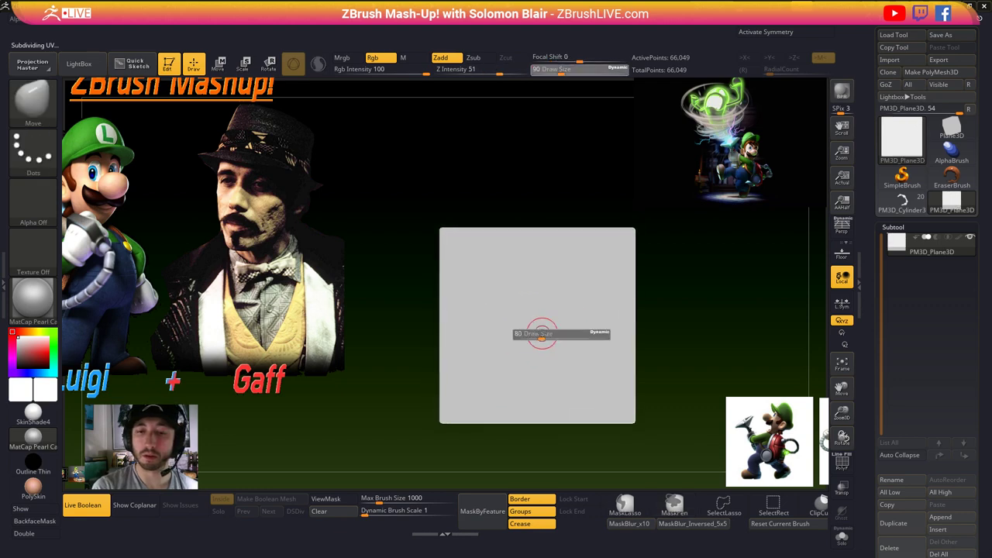
pyautogui.keyDown('alt'); pyautogui.moveTo(470, 347); pyautogui.dragTo(498, 344, button='right'); pyautogui.keyUp('alt')
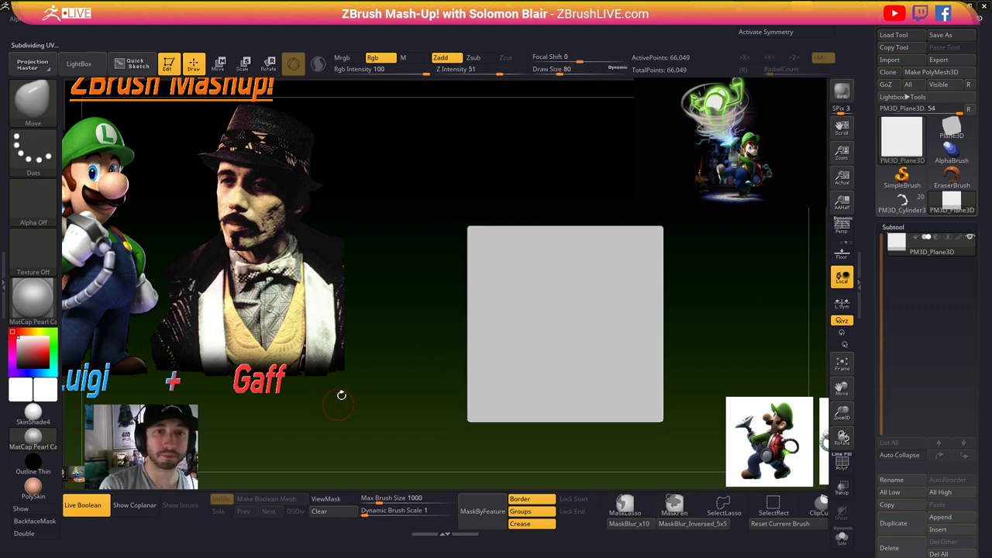
pyautogui.click(65, 26)
pyautogui.click(102, 236)
pyautogui.click(34, 300)
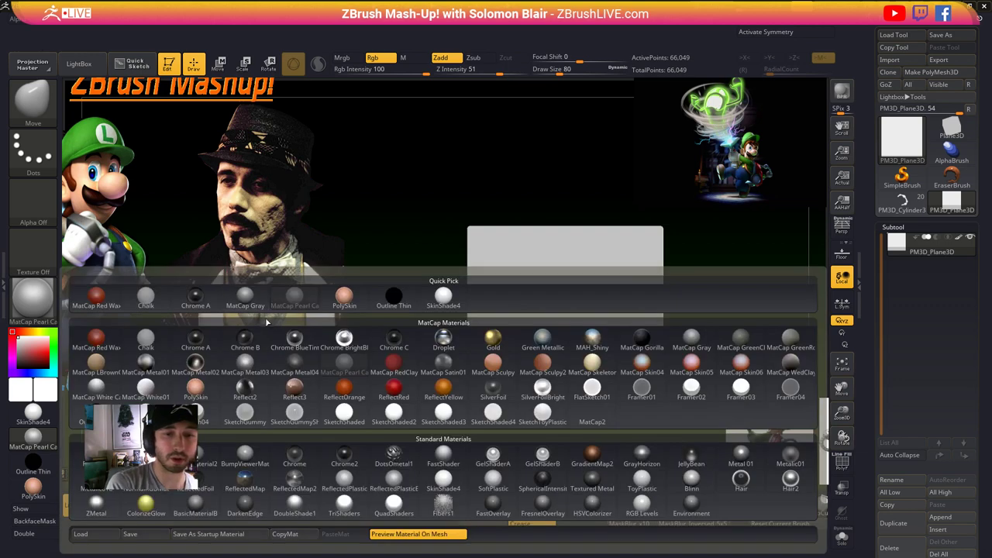
# - Raise the draw size to 94 and reposition the plane and the Luigi and Gaff image so the whole reference shows beside the plane
pyautogui.press(']')
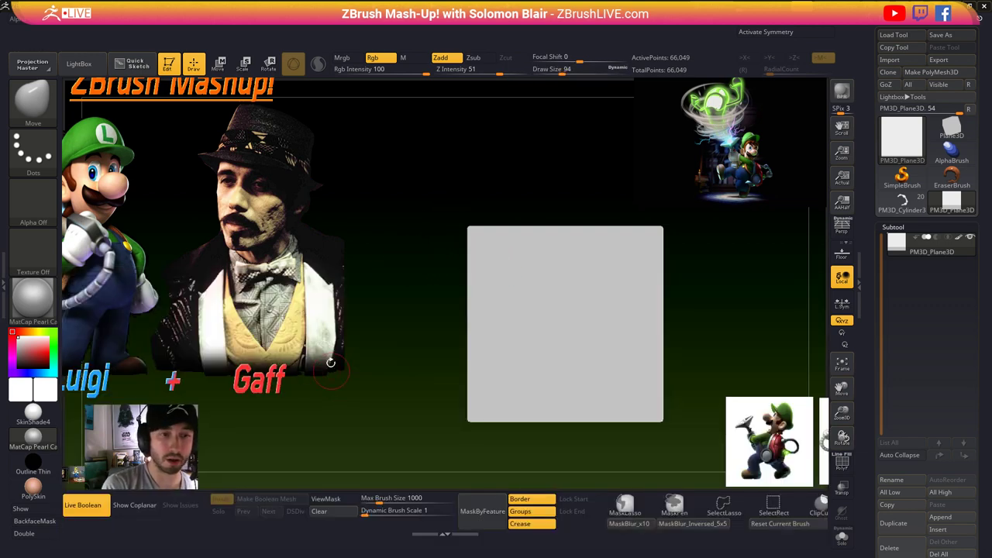
pyautogui.keyDown('alt'); pyautogui.moveTo(287, 409); pyautogui.dragTo(330, 408, button='right'); pyautogui.keyUp('alt')
pyautogui.press('z')
pyautogui.moveTo(321, 427); pyautogui.dragTo(341, 418)
pyautogui.moveTo(365, 359); pyautogui.dragTo(410, 344)
pyautogui.click(334, 418)
pyautogui.moveTo(329, 270)
pyautogui.mouseDown()
pyautogui.moveTo(367, 270)
pyautogui.moveTo(347, 272)
pyautogui.mouseUp()
pyautogui.press('z')
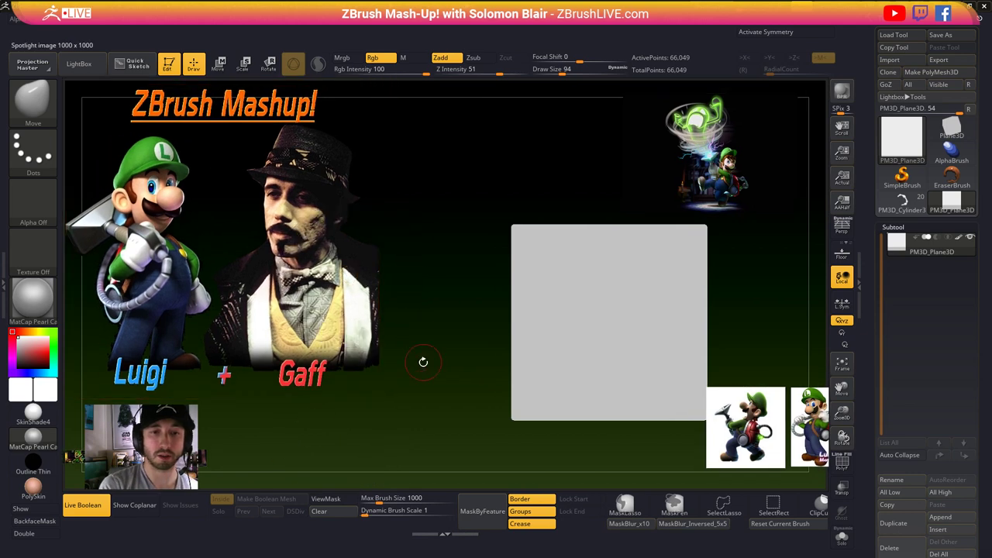
# - Sample a light and a darker skin tone from Luigi's face in the reference into the two colour swatches
pyautogui.press('z')
pyautogui.moveTo(55, 388); pyautogui.dragTo(145, 188)
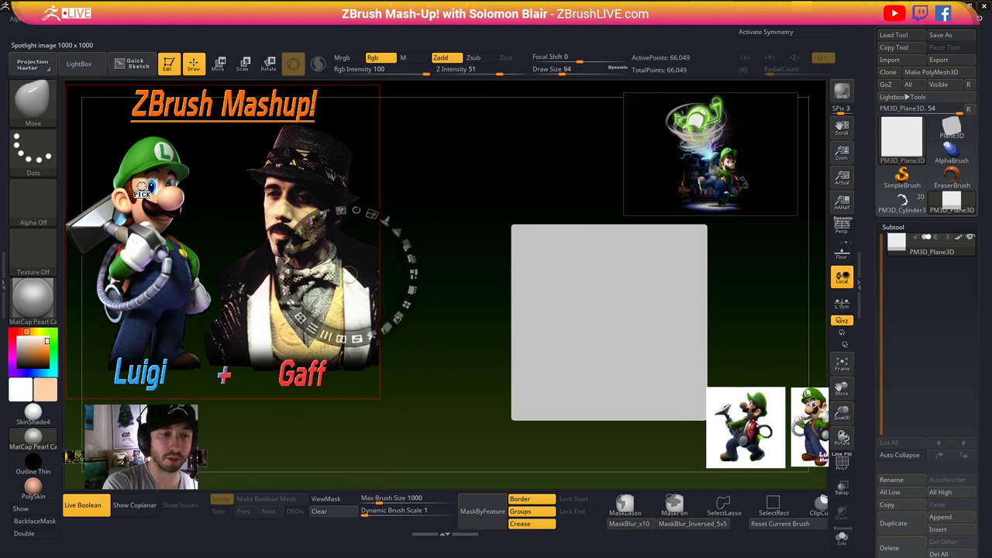
pyautogui.moveTo(124, 289); pyautogui.dragTo(170, 200)
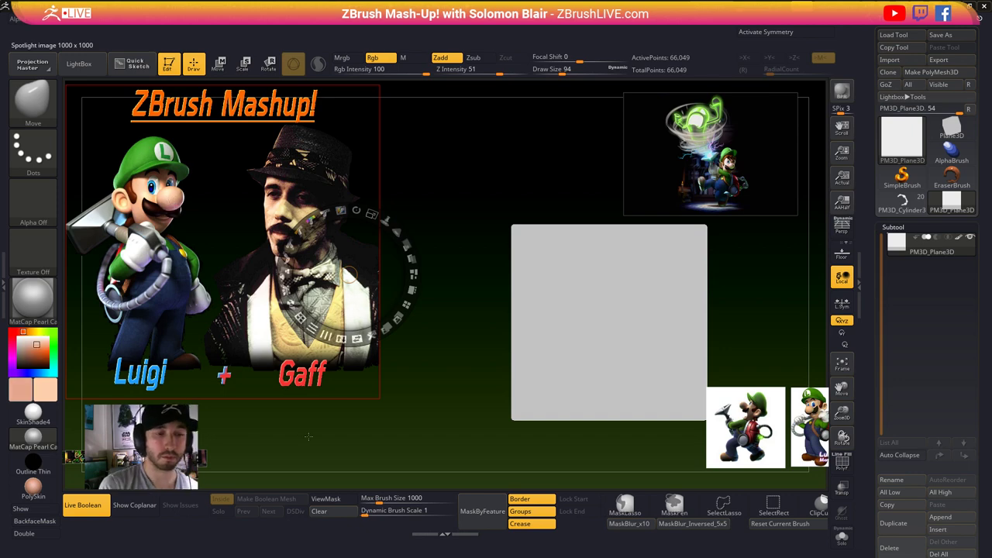
pyautogui.press('z')
pyautogui.hotkey('shift', 'z')
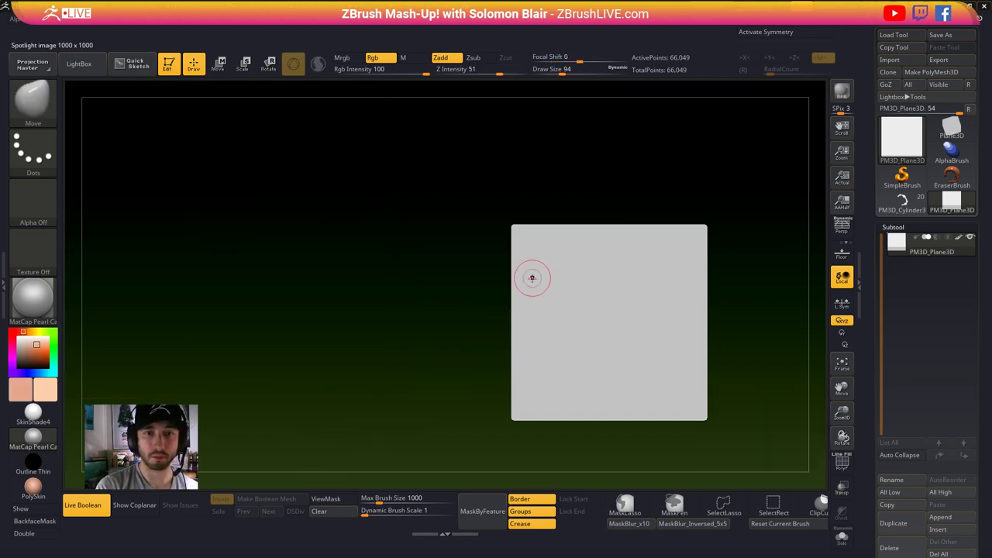
# - With the Standard brush in Rgb only and draw size 54, paint two skin-tone dots near the plane's upper-left corner
pyautogui.press('b')
pyautogui.press('s')
pyautogui.press('t')
pyautogui.hotkey('shift', 'z')
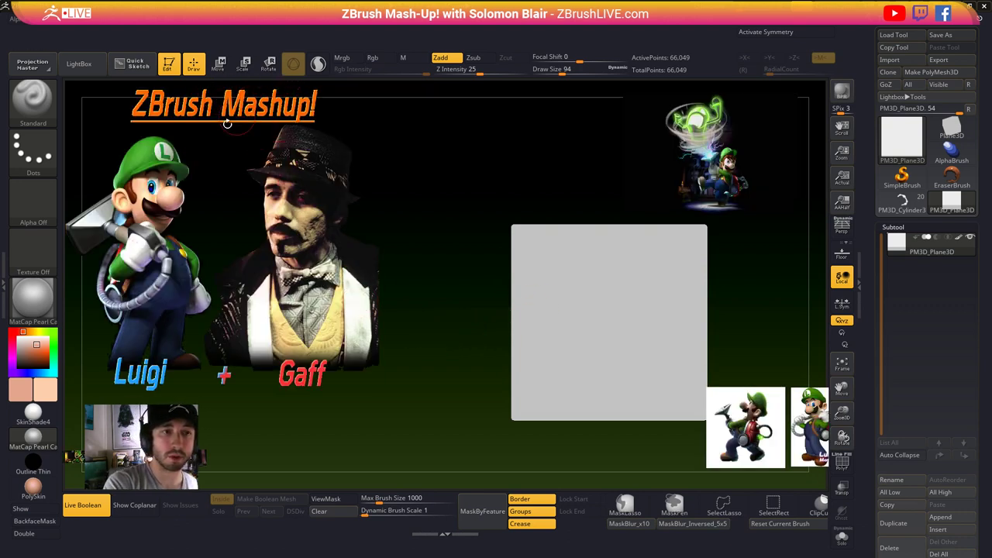
pyautogui.click(373, 58)
pyautogui.press('s')
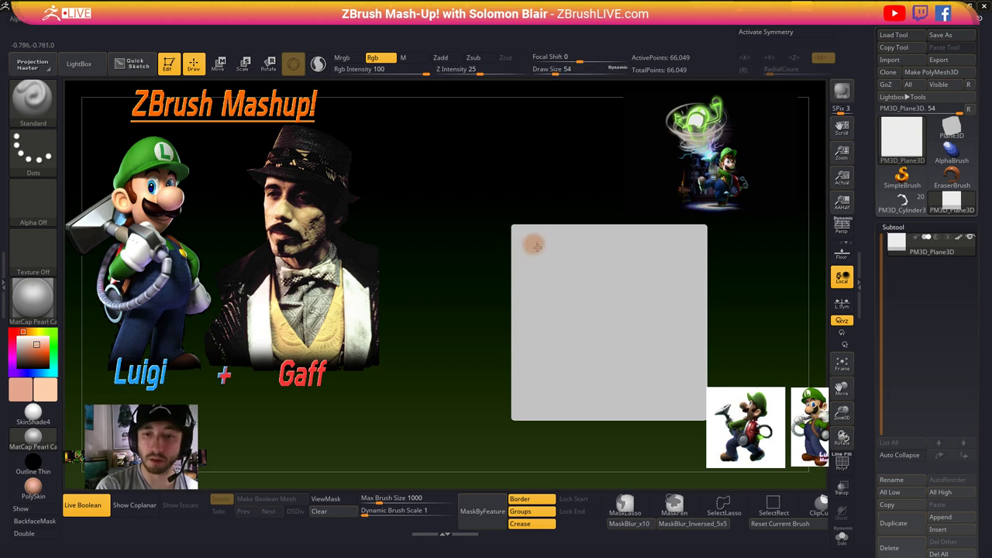
pyautogui.press('v')
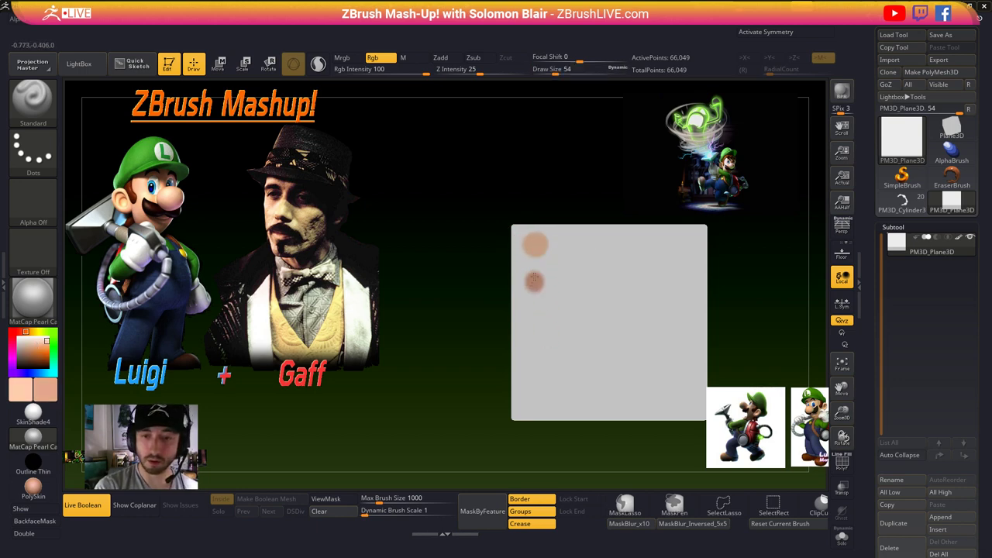
# - Sample Luigi's green from the reference, turn symmetry off and paint one green dot beside the light skin tone
pyautogui.hotkey('shift', 'z')
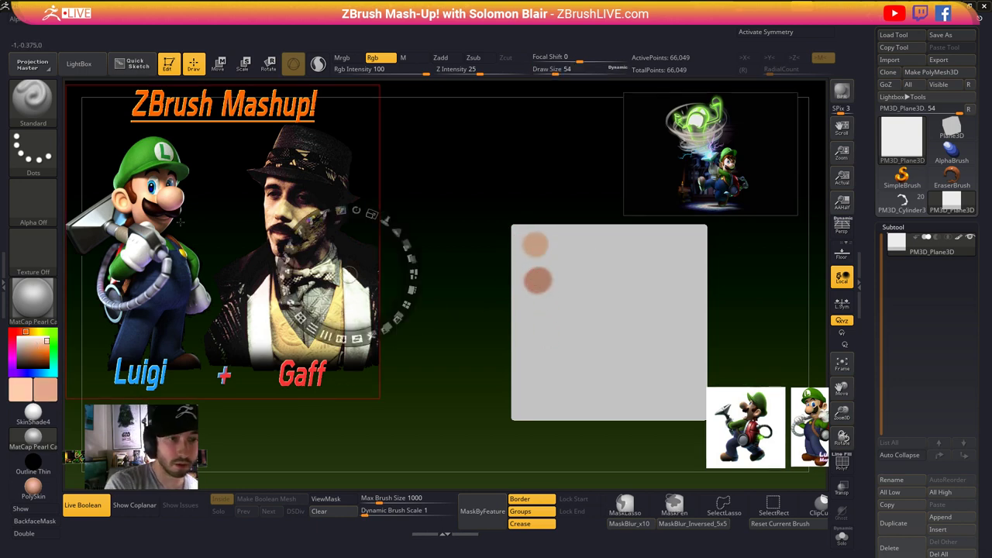
pyautogui.press('c')
pyautogui.press('z')
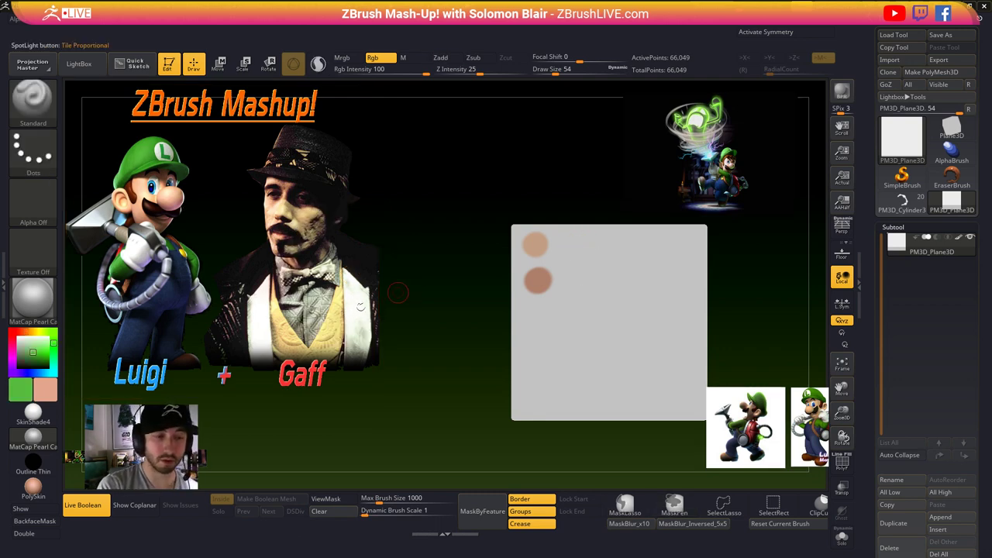
pyautogui.hotkey('shift', 'z')
pyautogui.press('v')
pyautogui.press('z')
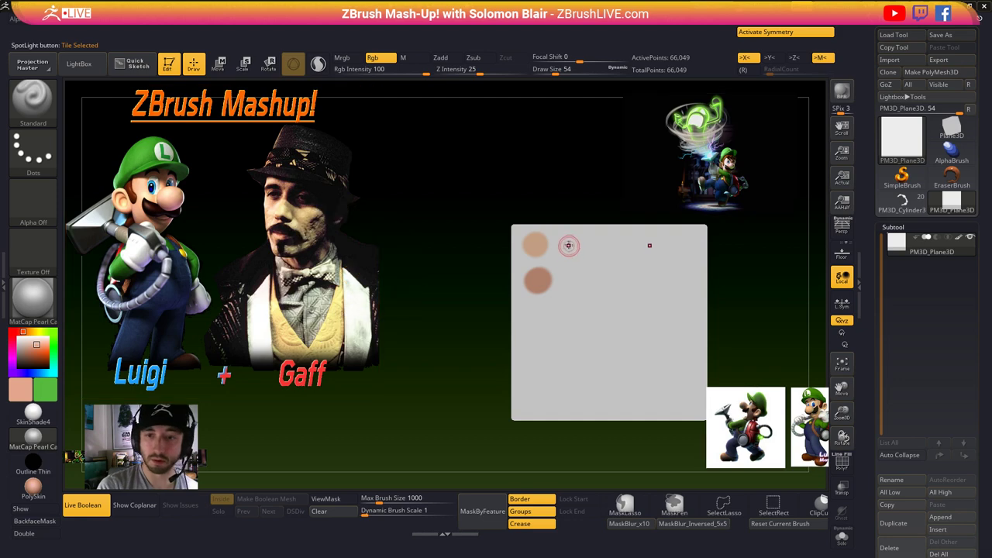
pyautogui.press('x')
pyautogui.hotkey('ctrl', 'z')
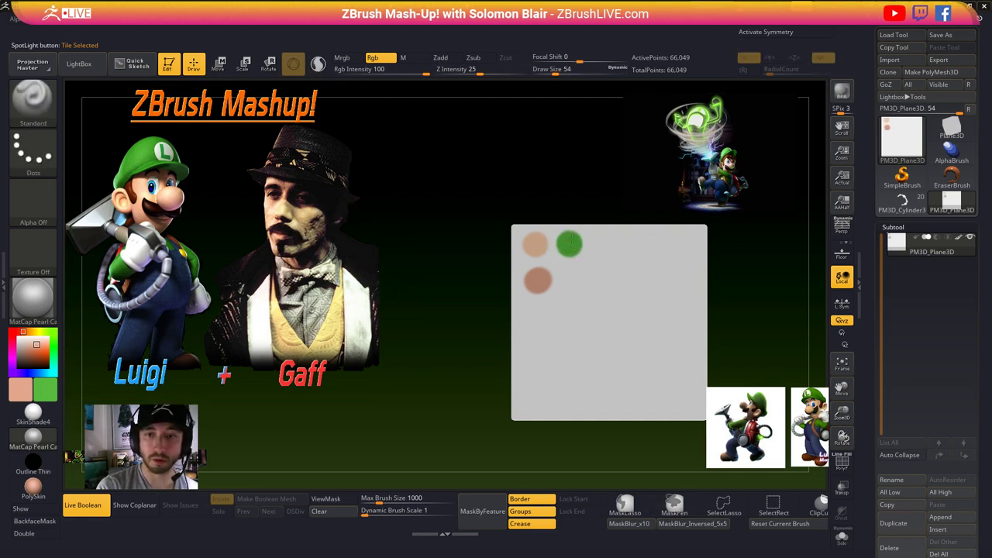
# - Sample a brown and a near-black brown from the Luigi image and paint them at draw size 51, one below the other, beside the green
pyautogui.press('z')
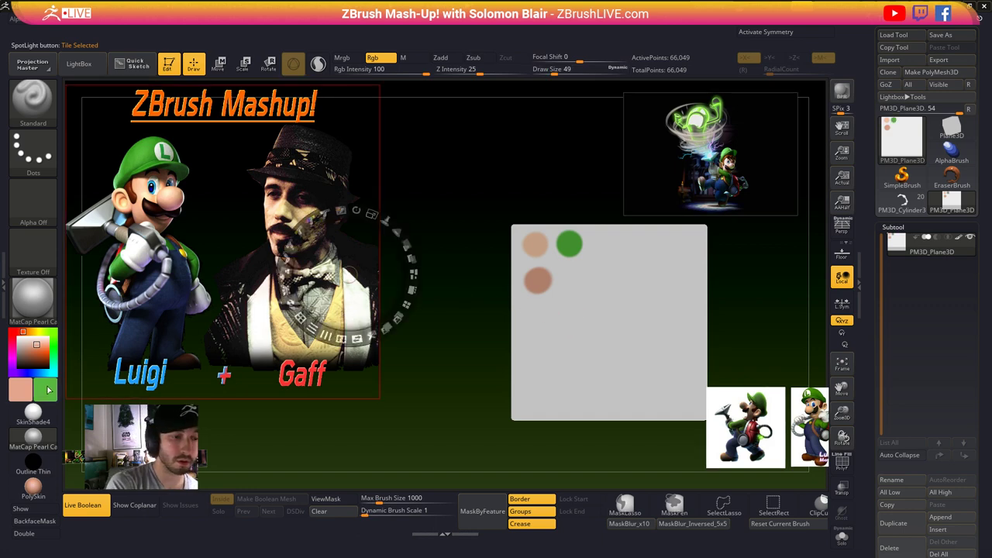
pyautogui.moveTo(51, 391); pyautogui.dragTo(128, 189)
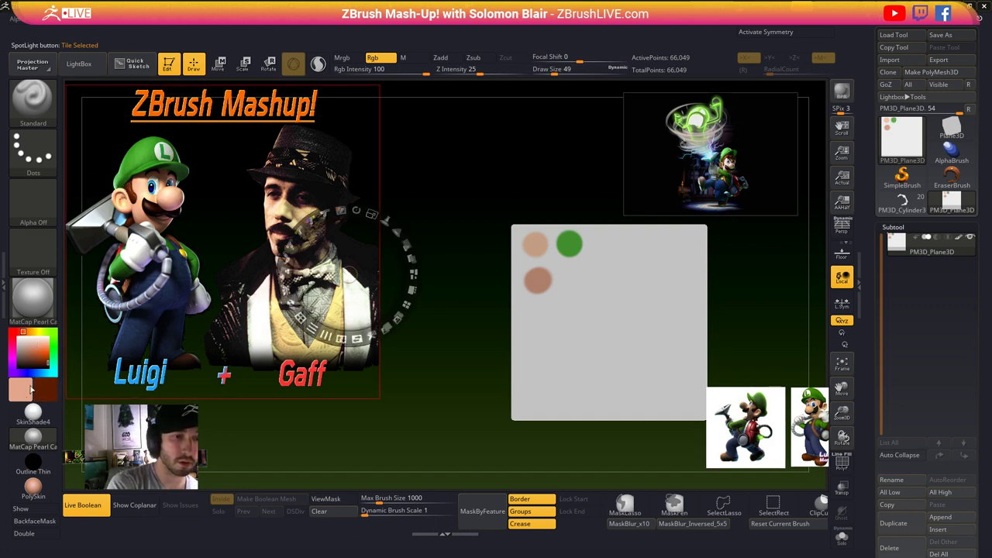
pyautogui.press('c')
pyautogui.press('z')
pyautogui.press('s')
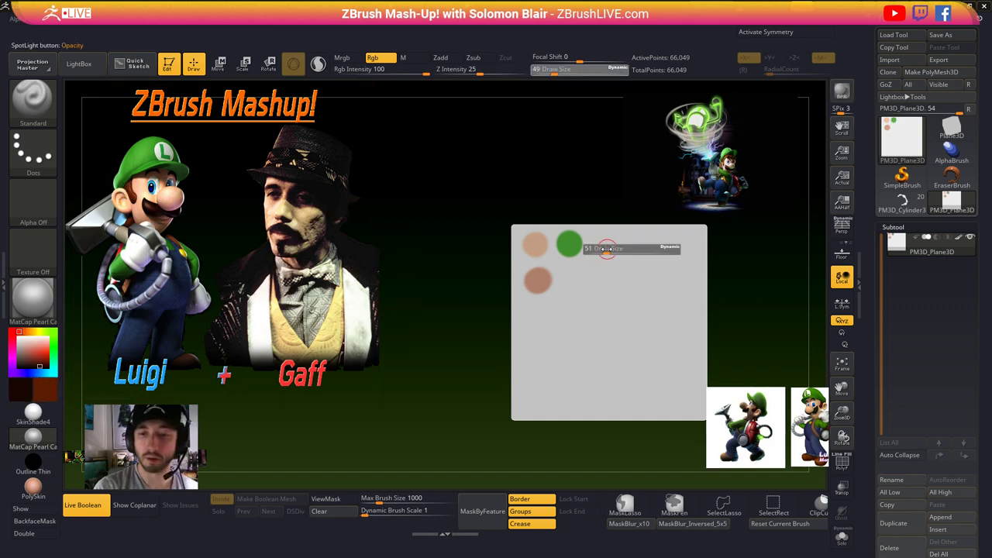
pyautogui.click(607, 249)
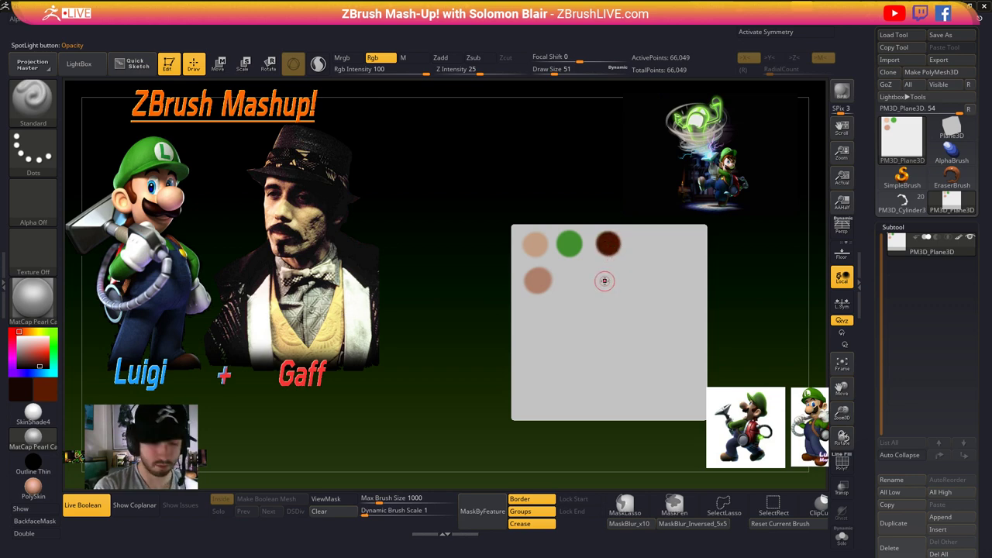
pyautogui.press('v')
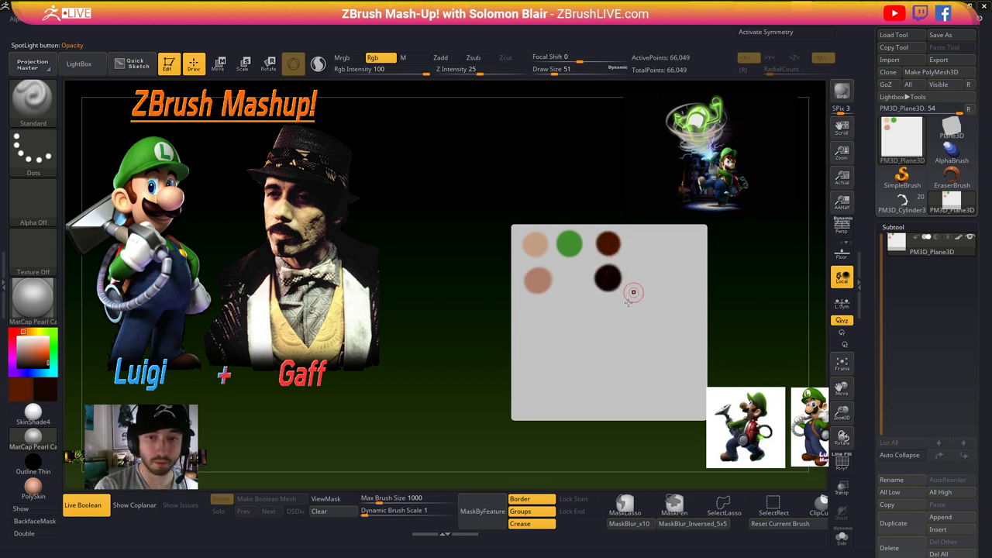
# - Sample two navy blues from Luigi's overalls and paint them as a column of dots beside the browns
pyautogui.press('z')
pyautogui.moveTo(47, 388); pyautogui.dragTo(132, 340)
pyautogui.press('z')
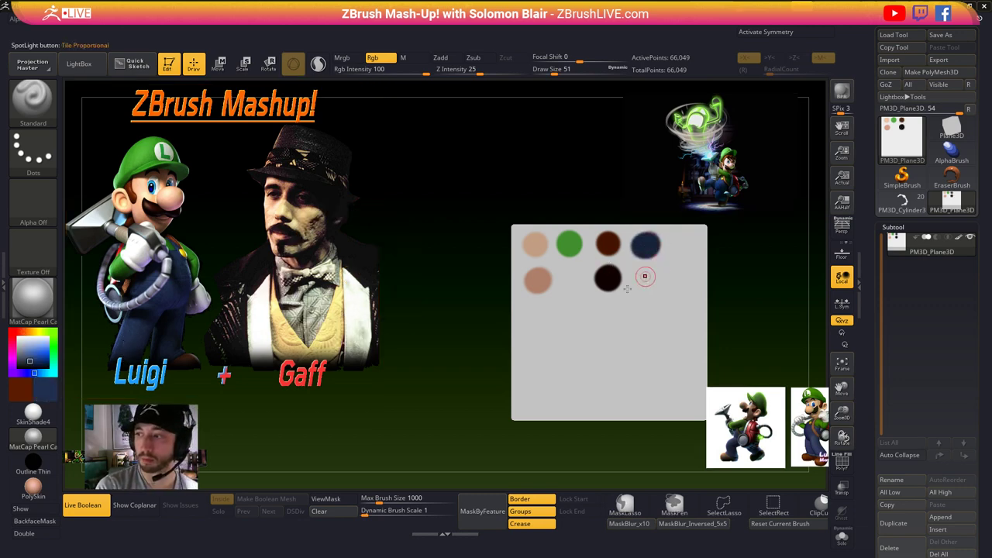
pyautogui.press('z')
pyautogui.moveTo(45, 392); pyautogui.dragTo(138, 352)
pyautogui.hotkey('shift', 'z')
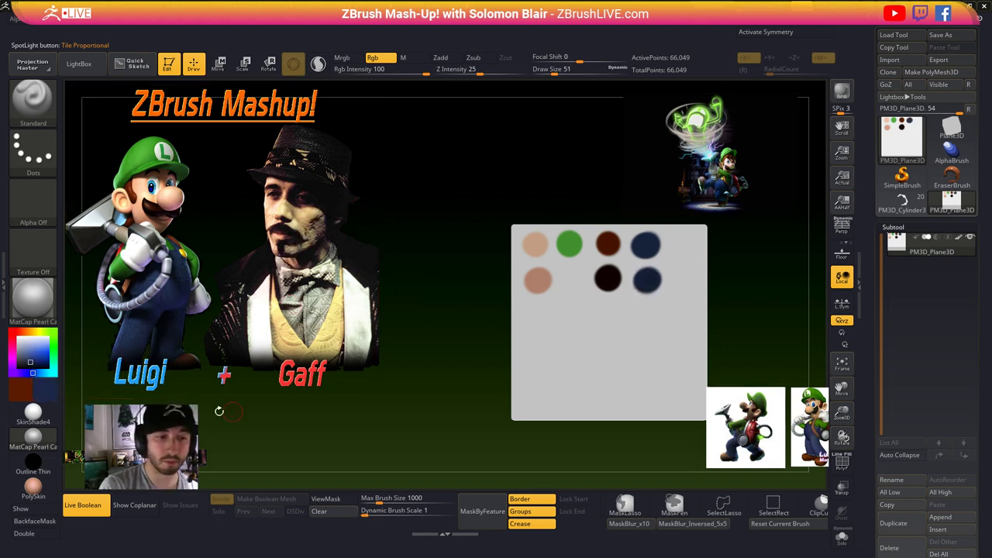
# - Sample yellows from Luigi's overall button and paint an olive-yellow dot with a bright yellow one below it beside the blues
pyautogui.hotkey('shift', 'z')
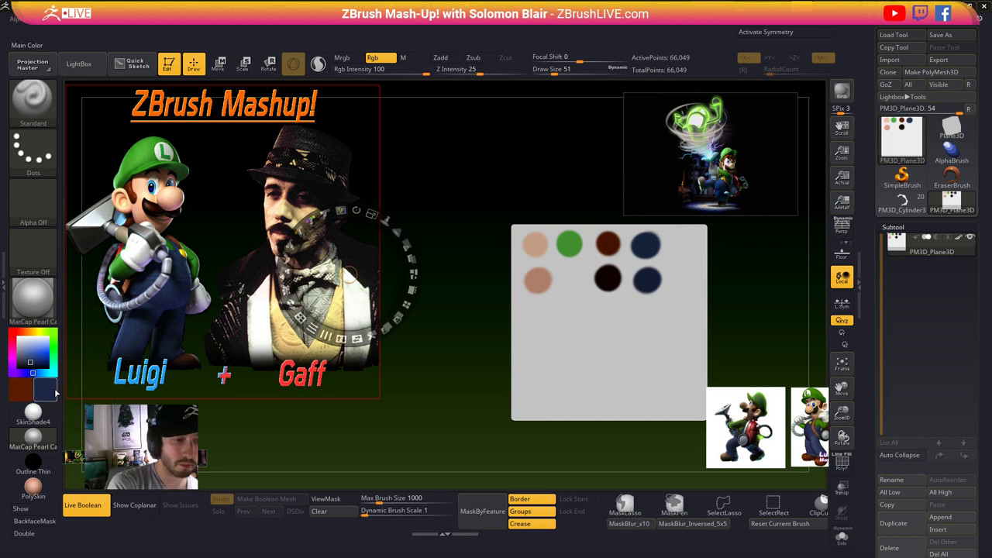
pyautogui.moveTo(56, 394); pyautogui.dragTo(177, 256)
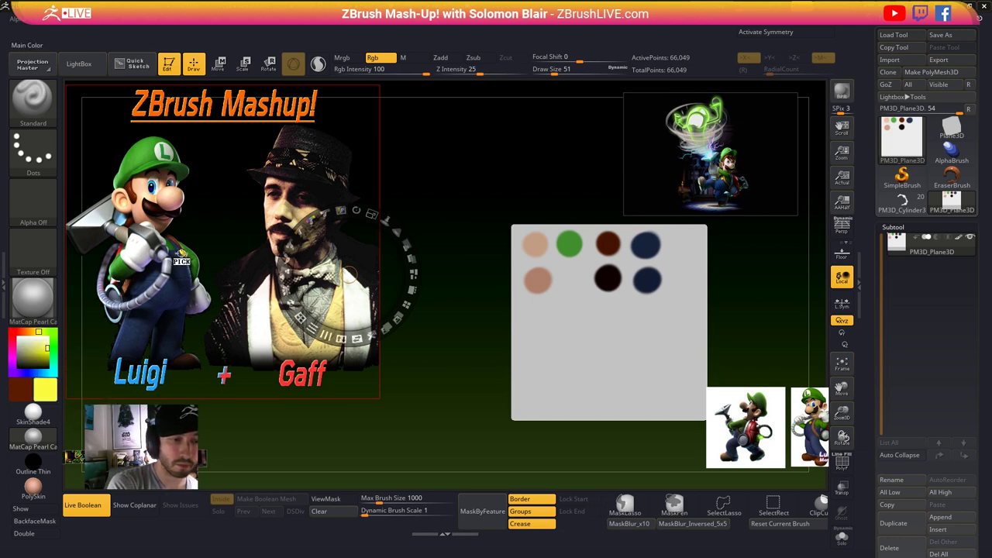
pyautogui.hotkey('shift', 'z')
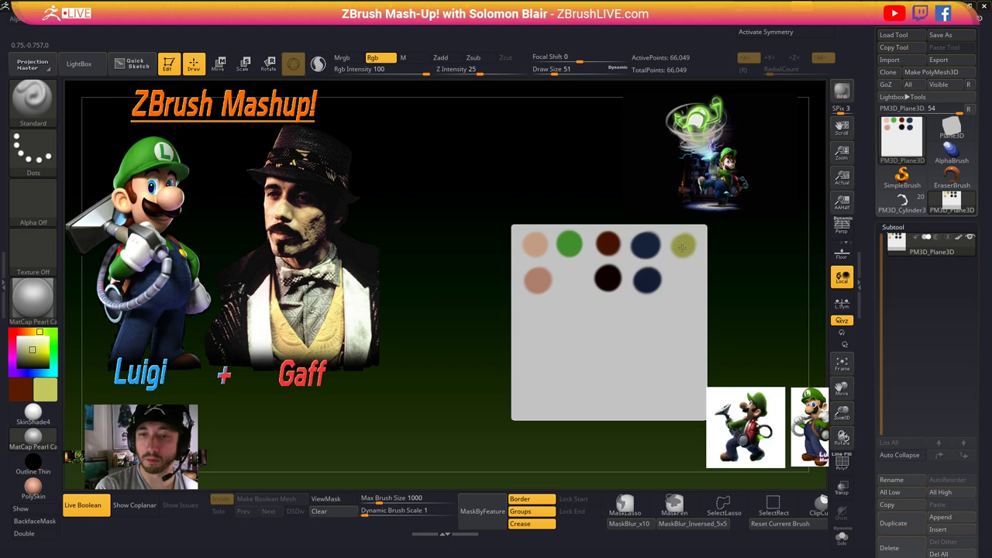
pyautogui.hotkey('shift', 'z')
pyautogui.moveTo(69, 363); pyautogui.dragTo(182, 252)
pyautogui.hotkey('shift', 'z')
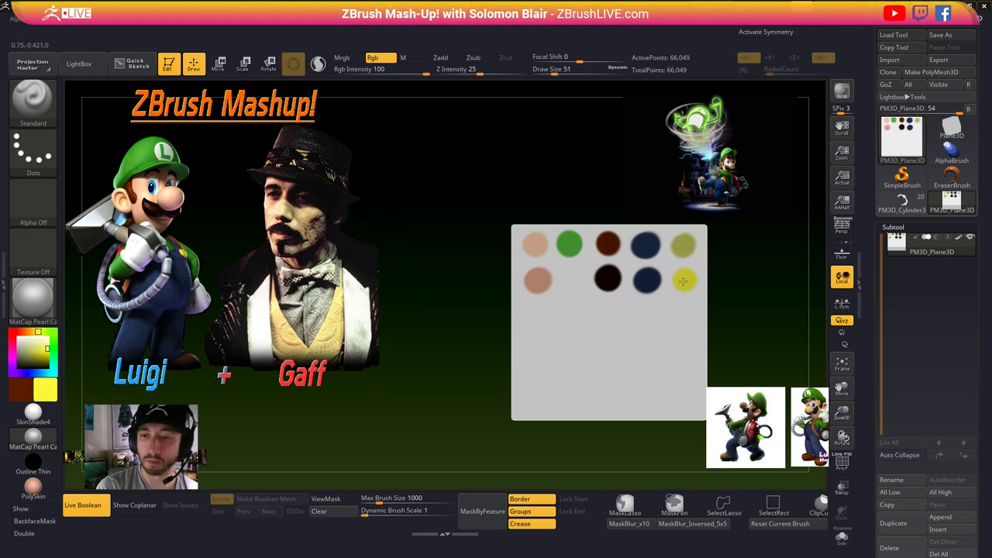
# - Shift the yellow's hue towards orange and paint a golden dot below the bright yellow one
pyautogui.hotkey('shift', 'z')
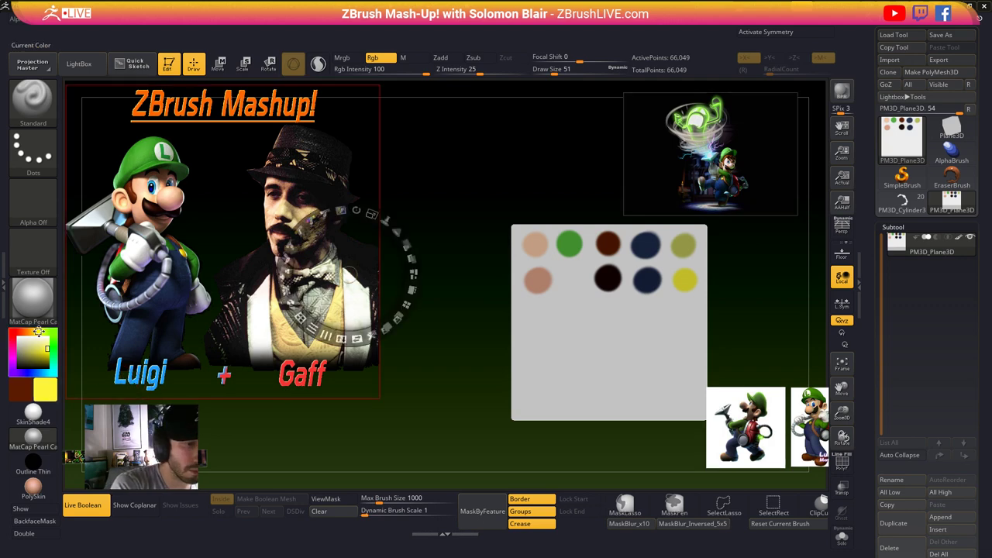
pyautogui.hotkey('shift', 'z')
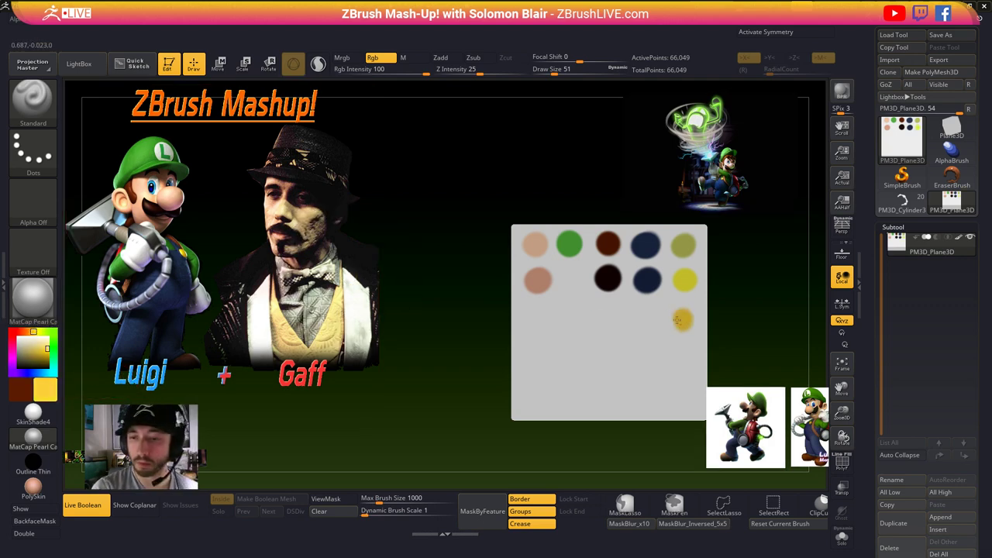
pyautogui.hotkey('shift', 'z')
pyautogui.hotkey('shift', 'z')
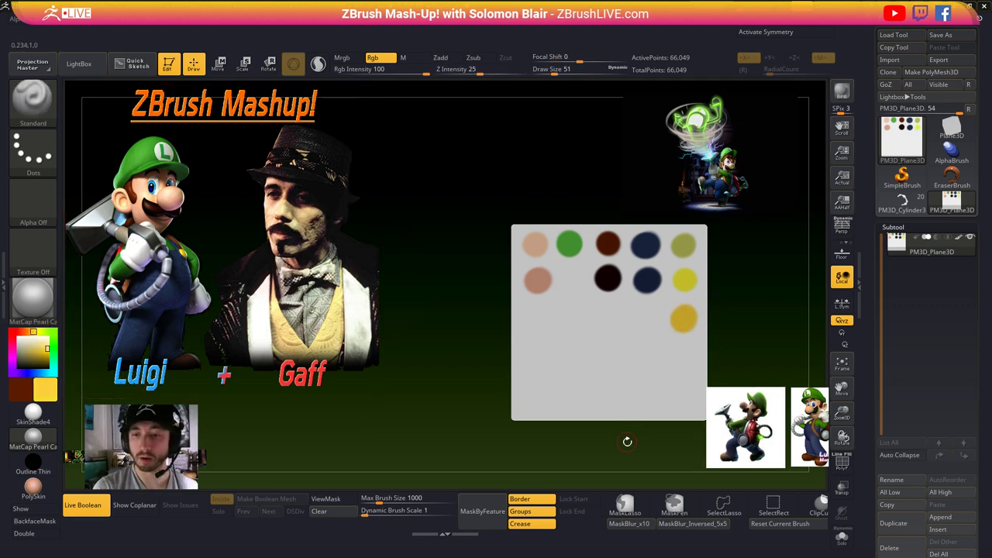
# - Shrink the Luigi and Gaff reference image, place it in the canvas's upper-left corner and centre the swatch plane
pyautogui.hotkey('shift', 'z')
pyautogui.moveTo(372, 216); pyautogui.dragTo(330, 214)
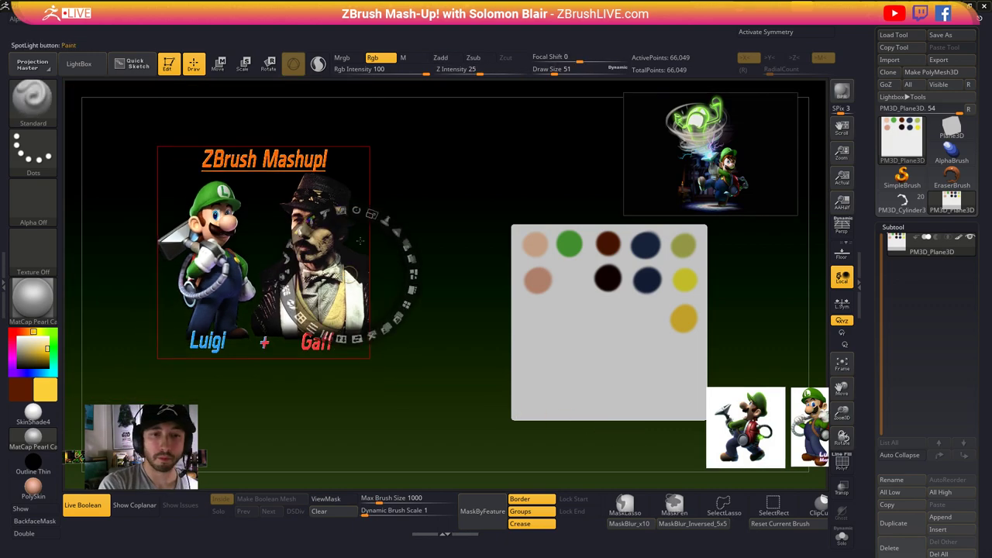
pyautogui.moveTo(325, 252); pyautogui.dragTo(226, 202)
pyautogui.press('z')
pyautogui.keyDown('alt'); pyautogui.moveTo(560, 304); pyautogui.dragTo(425, 309, button='right'); pyautogui.keyUp('alt')
pyautogui.press('z')
pyautogui.press('z')
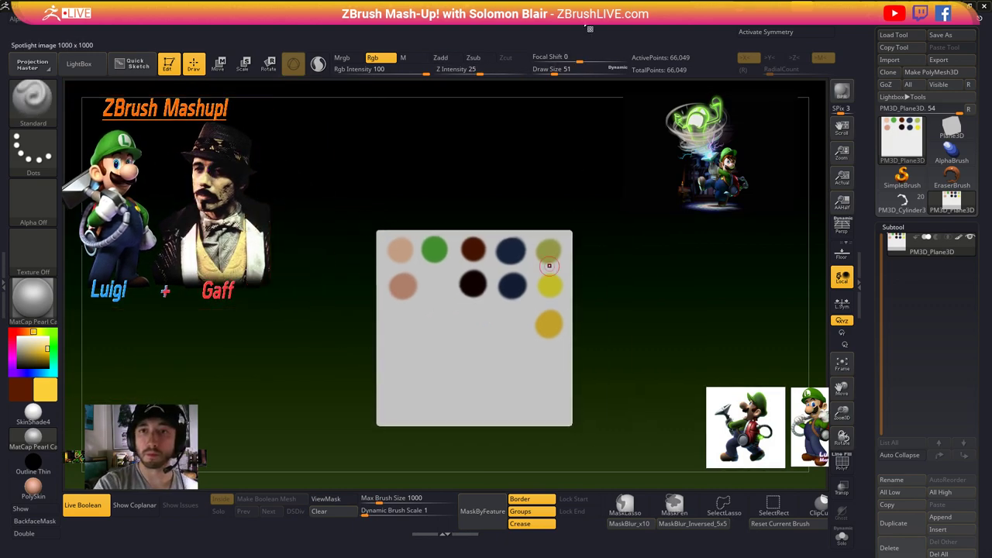
# - Load the Spotlight reference board Gufigi_Posing_Board_1.ZSL
pyautogui.click(586, 23)
pyautogui.click(661, 38)
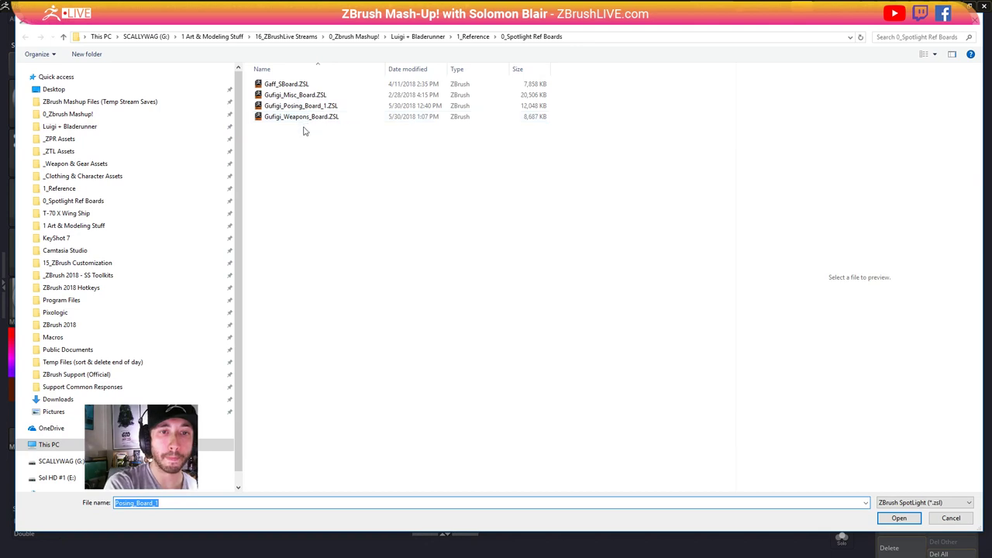
pyautogui.doubleClick(306, 105)
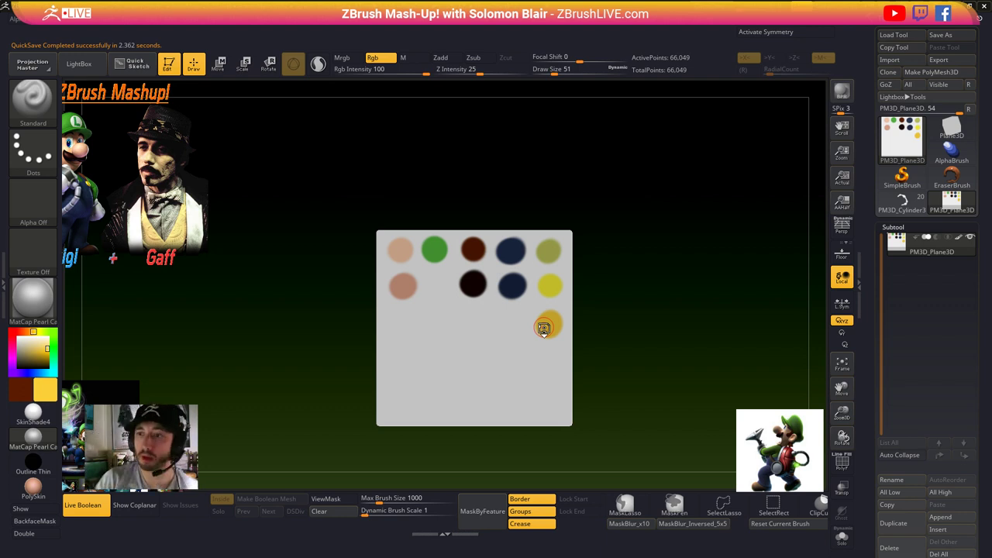
# - Switch the active tool back to the Luigi character and replace the yellow paint colour with neutral grey
pyautogui.click(902, 200)
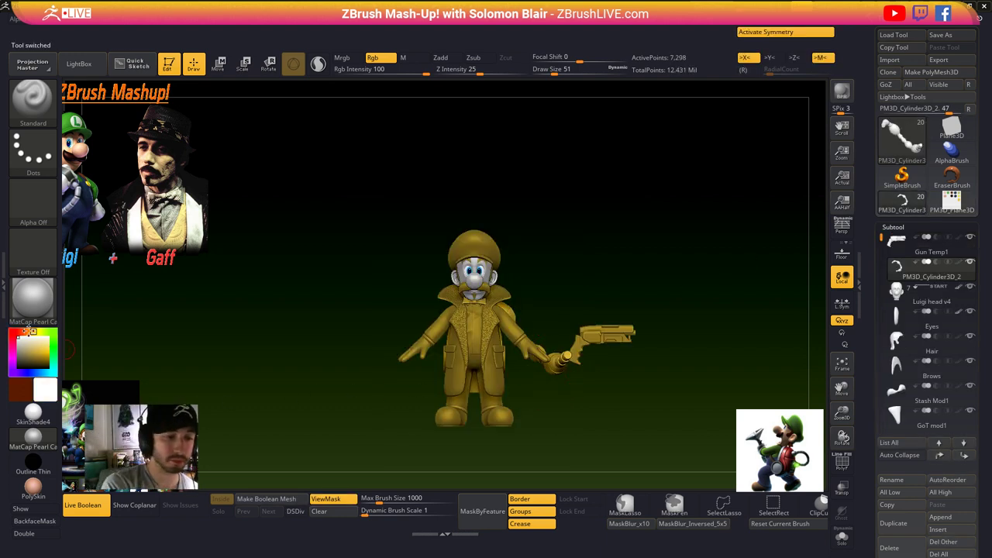
pyautogui.click(45, 389)
pyautogui.keyDown('alt'); pyautogui.moveTo(806, 334); pyautogui.dragTo(752, 311); pyautogui.keyUp('alt')
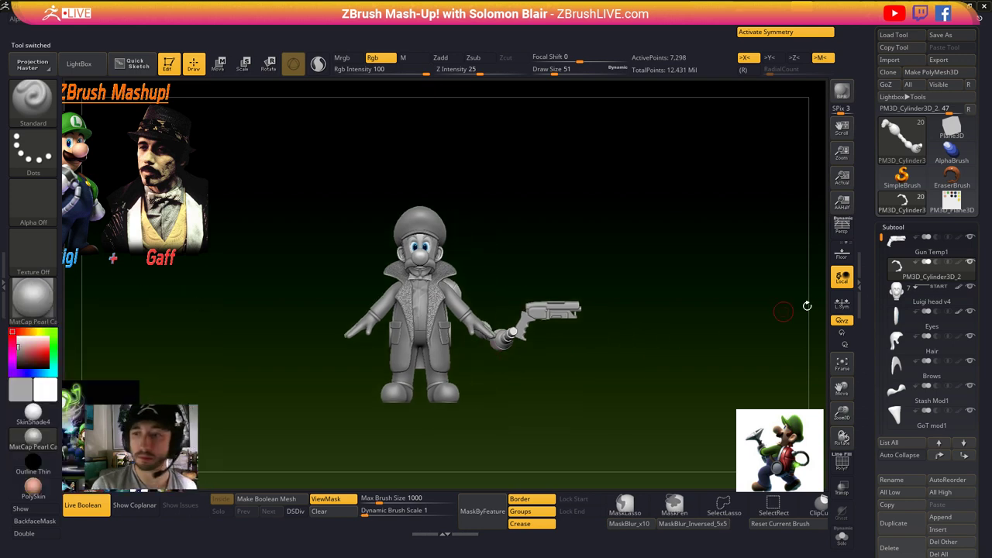
# - Shrink the dark reference image in the canvas's lower-left corner on the Spotlight board and return to the model
pyautogui.click(861, 295)
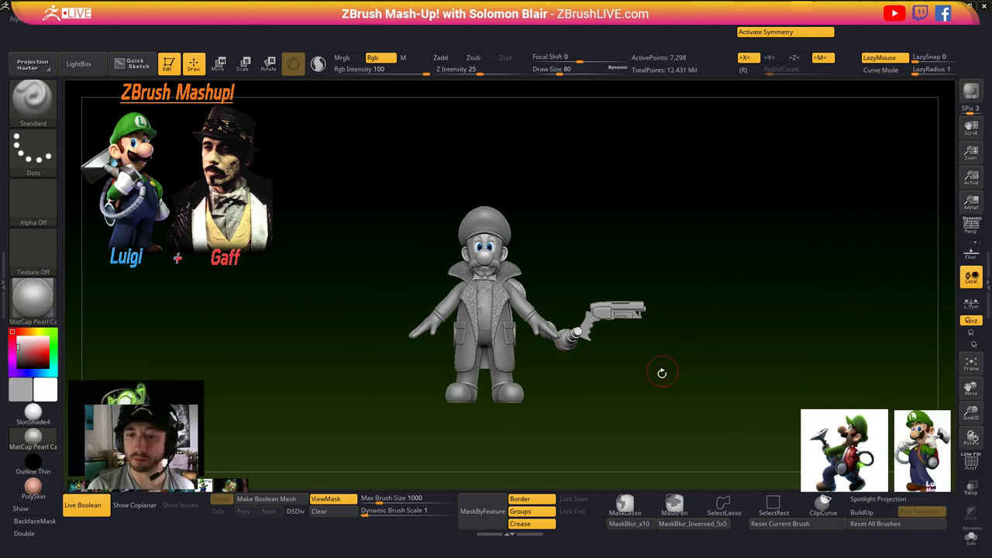
pyautogui.keyDown('alt'); pyautogui.moveTo(662, 373); pyautogui.dragTo(625, 387); pyautogui.keyUp('alt')
pyautogui.press('z')
pyautogui.click(141, 411)
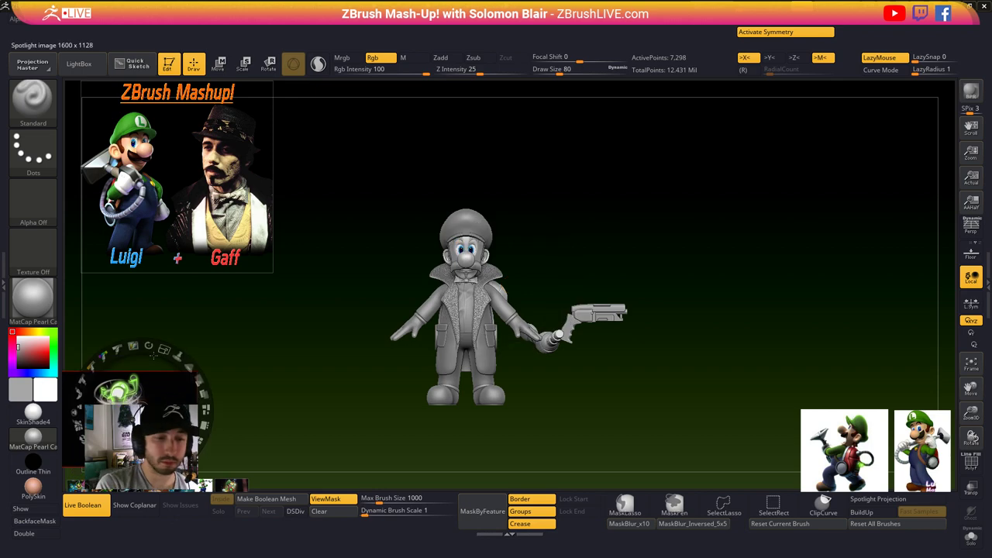
pyautogui.moveTo(164, 350); pyautogui.dragTo(83, 374)
pyautogui.hotkey('shift', 'z')
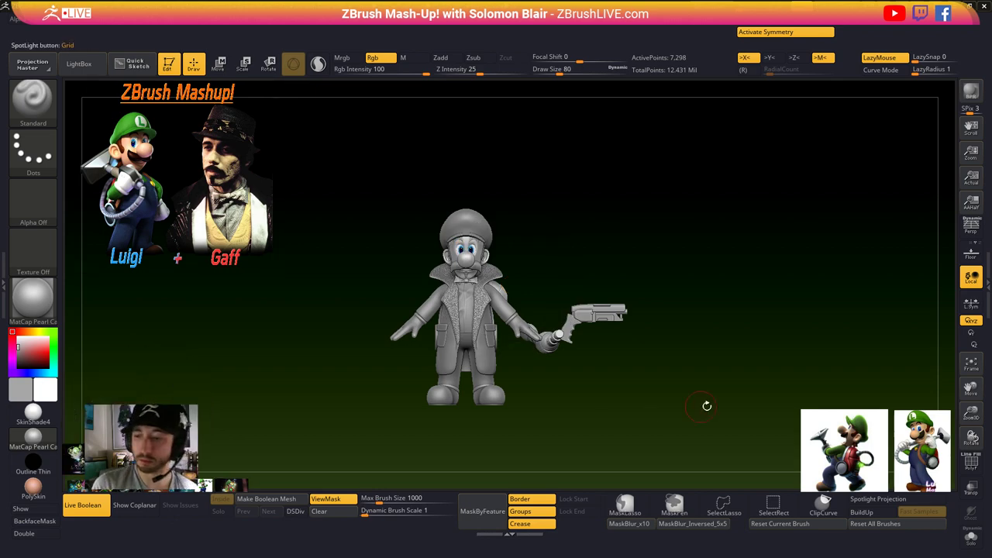
# - Insert the painted swatch plane PM3D_Plane3D as a new subtool below Gun Temp1
pyautogui.click(988, 290)
pyautogui.click(895, 244)
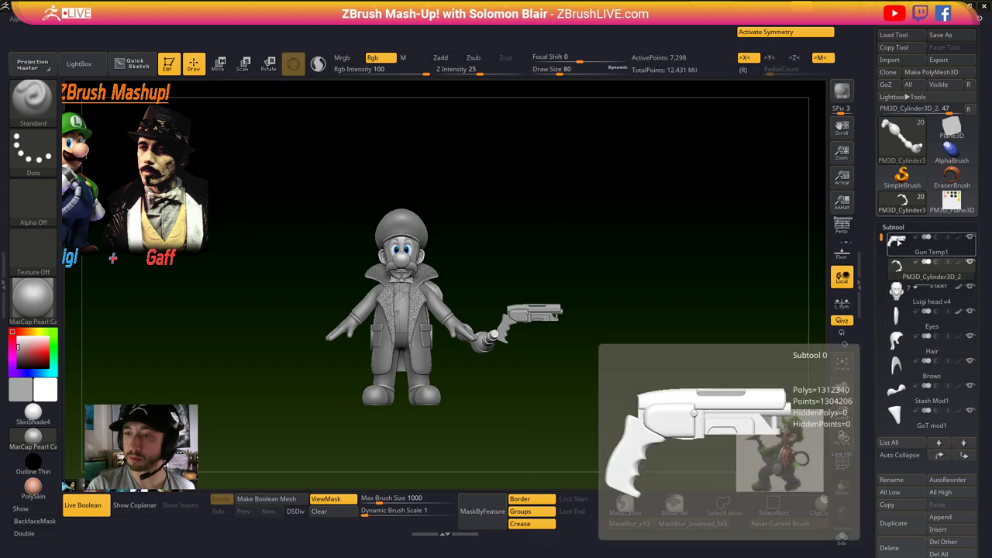
pyautogui.click(943, 533)
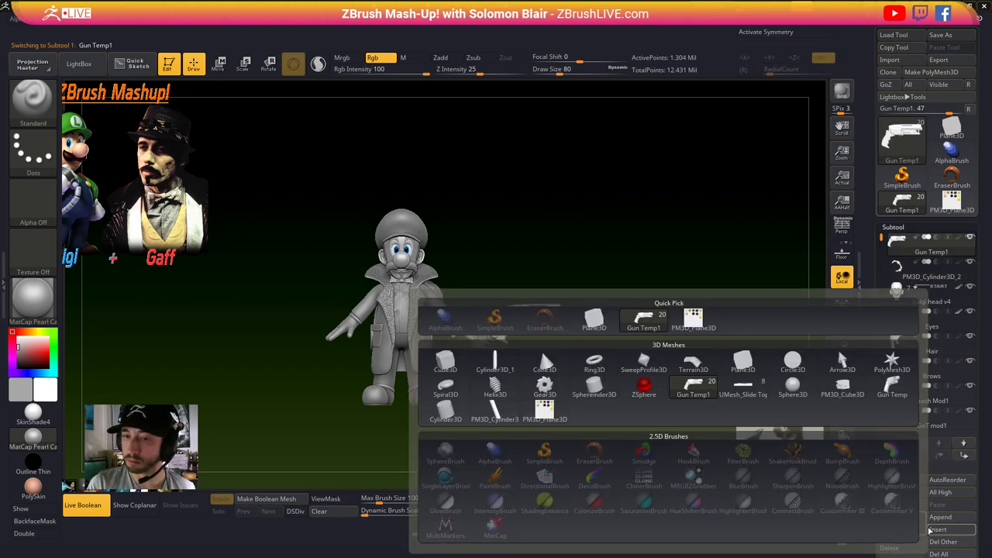
pyautogui.click(701, 319)
# - Scale the swatch plane down, place it above the gun beside the character, and return to drawing with X symmetry on
pyautogui.press('w')
pyautogui.moveTo(339, 304); pyautogui.dragTo(244, 304)
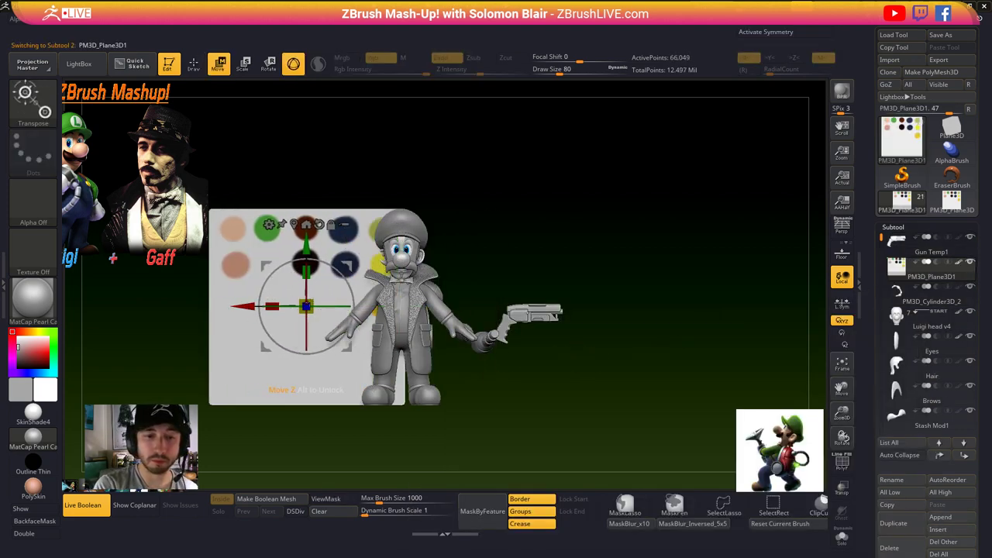
pyautogui.moveTo(307, 305); pyautogui.dragTo(281, 319)
pyautogui.moveTo(307, 245); pyautogui.dragTo(306, 164)
pyautogui.moveTo(250, 220); pyautogui.dragTo(541, 224)
pyautogui.press('z')
pyautogui.hotkey('shift', 'z')
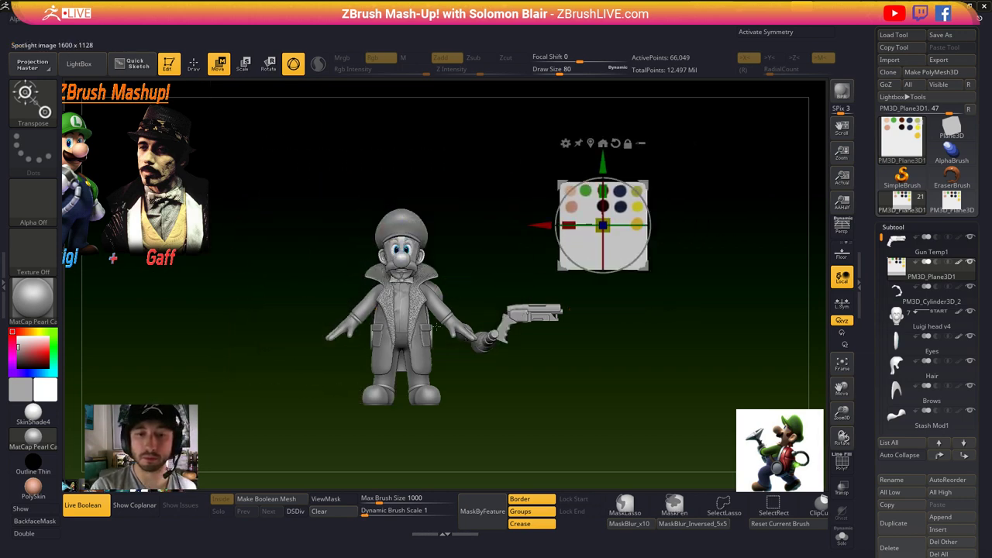
pyautogui.press('q')
pyautogui.press('x')
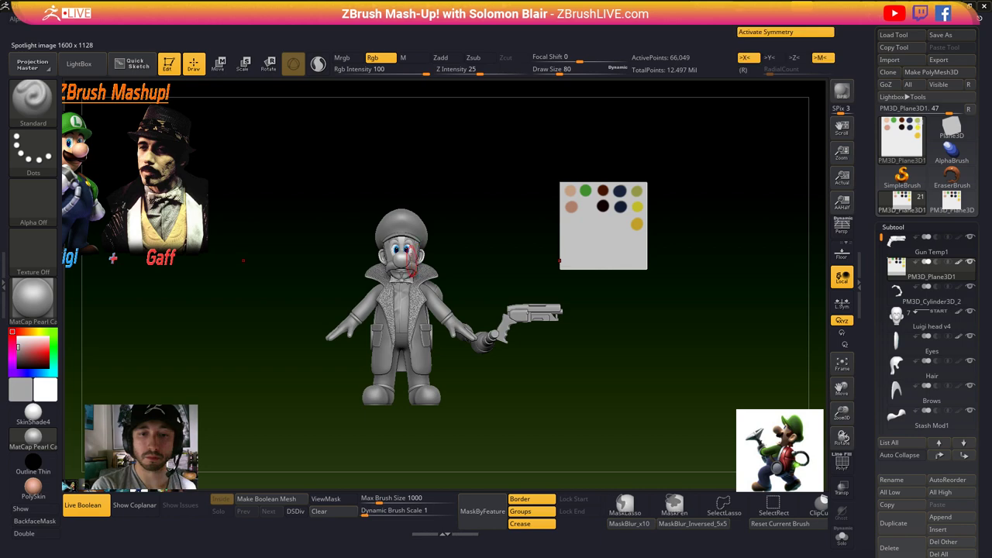
# - Make the Luigi head v4 subtool active
pyautogui.keyDown('alt'); pyautogui.click(417, 257); pyautogui.keyUp('alt')
pyautogui.keyDown('alt'); pyautogui.moveTo(418, 257); pyautogui.dragTo(448, 286, button='right'); pyautogui.keyUp('alt')
pyautogui.keyDown('ctrl'); pyautogui.moveTo(448, 286); pyautogui.dragTo(431, 257, button='right'); pyautogui.keyUp('ctrl')
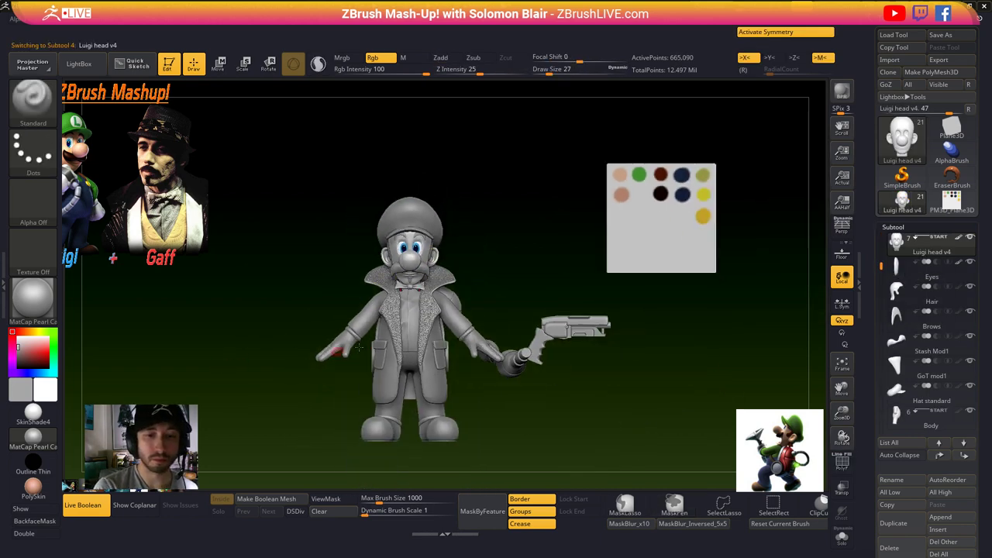
pyautogui.keyDown('ctrl'); pyautogui.moveTo(438, 293); pyautogui.dragTo(428, 318, button='right'); pyautogui.keyUp('ctrl')
pyautogui.press('s')
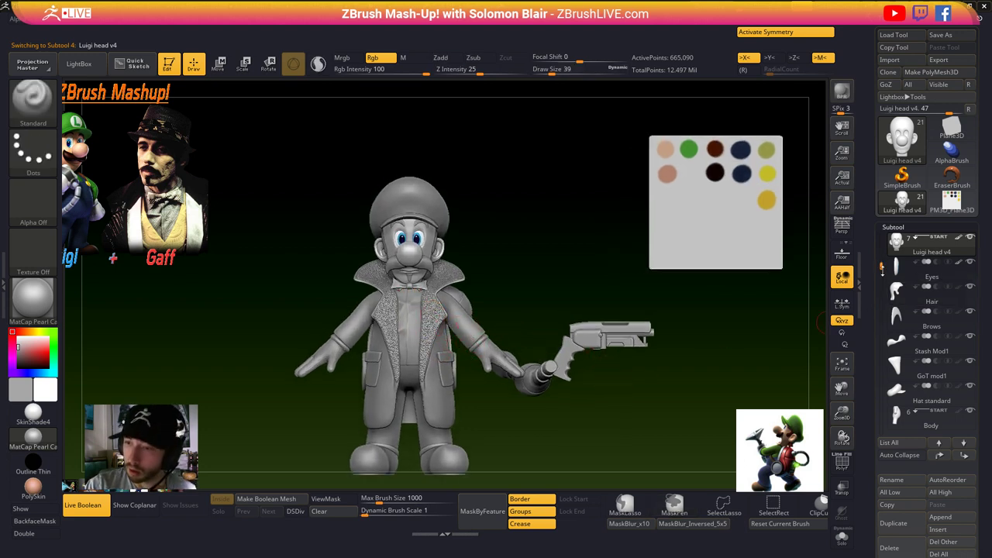
pyautogui.moveTo(882, 271); pyautogui.dragTo(877, 213)
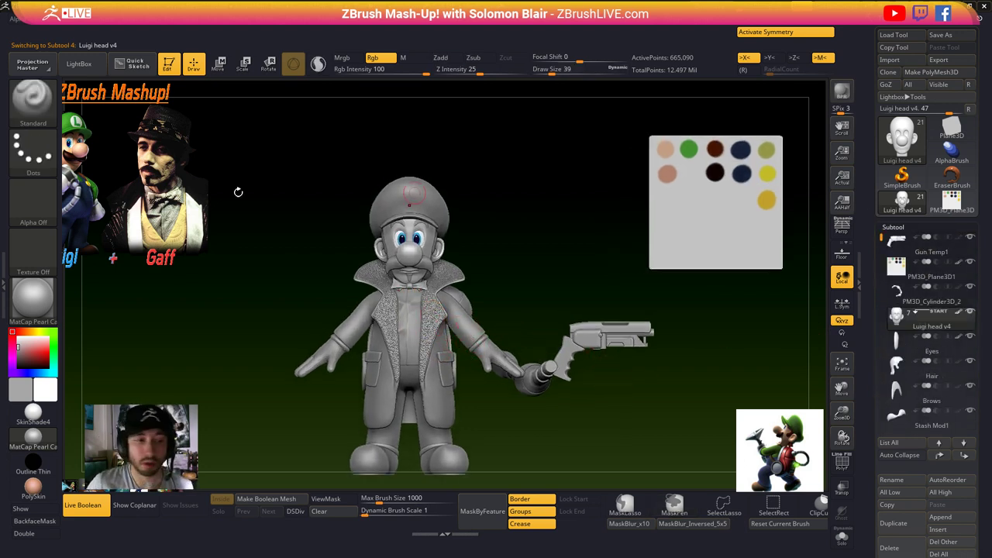
# - Switch the current material to SkinShade4 for the character
pyautogui.click(37, 293)
pyautogui.click(443, 299)
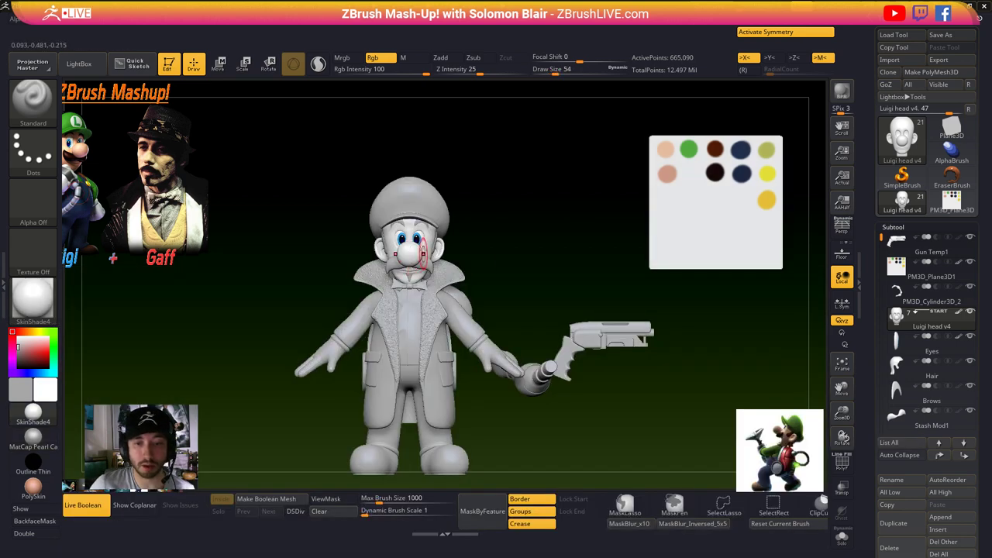
pyautogui.scroll(2, 438, 264)
pyautogui.press('s')
pyautogui.moveTo(440, 264); pyautogui.dragTo(437, 265)
# - Fill all visible subtools with both colour and material using SubTool Master
pyautogui.click(671, 28)
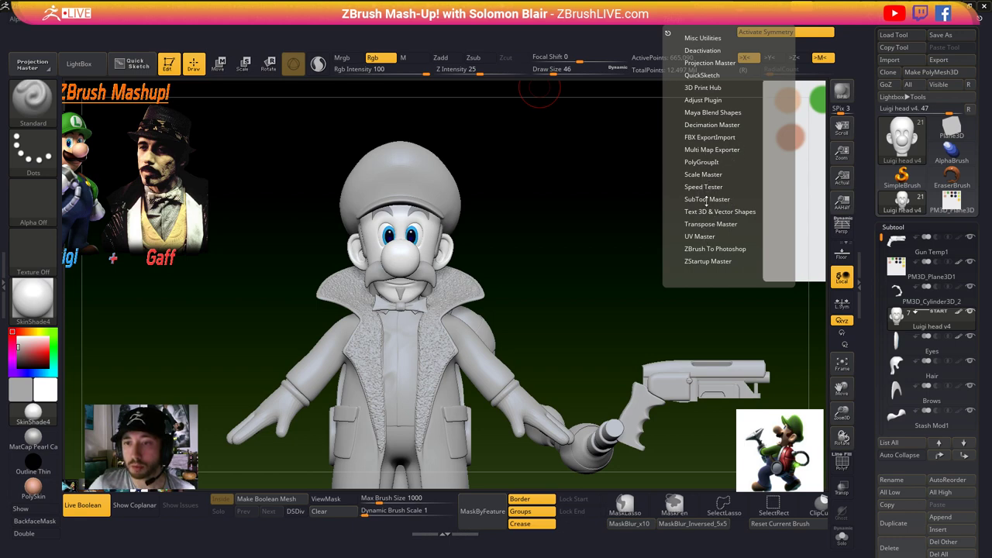
pyautogui.click(707, 200)
pyautogui.click(736, 260)
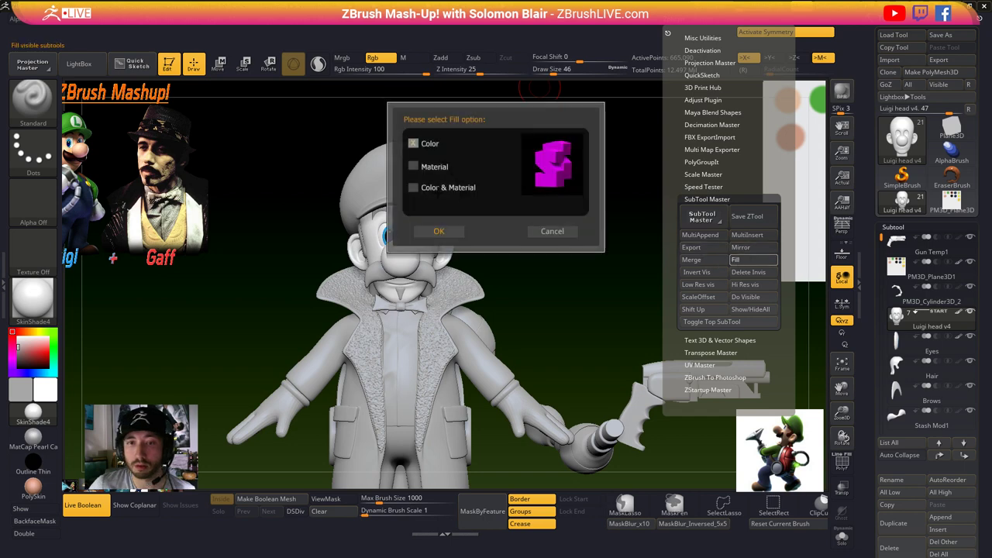
pyautogui.click(413, 166)
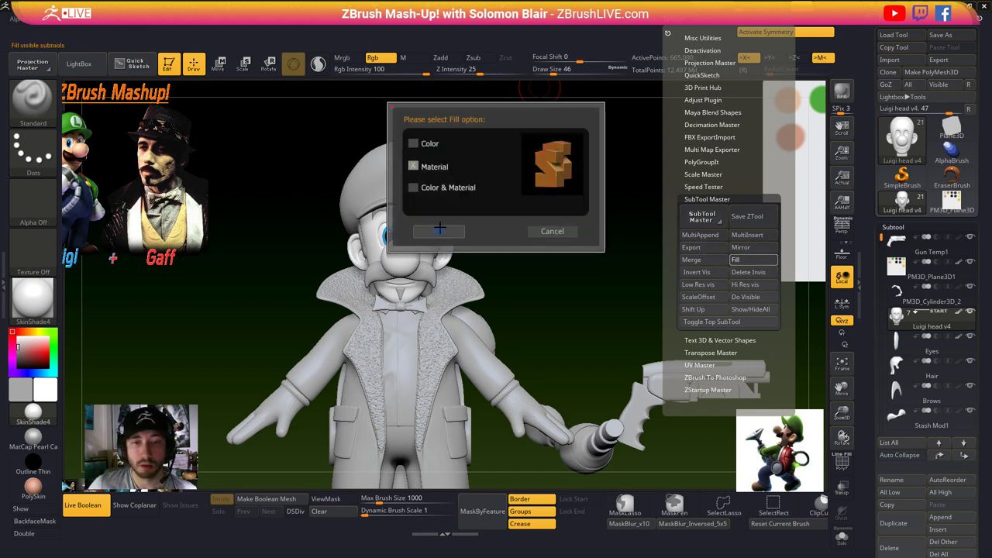
pyautogui.click(413, 188)
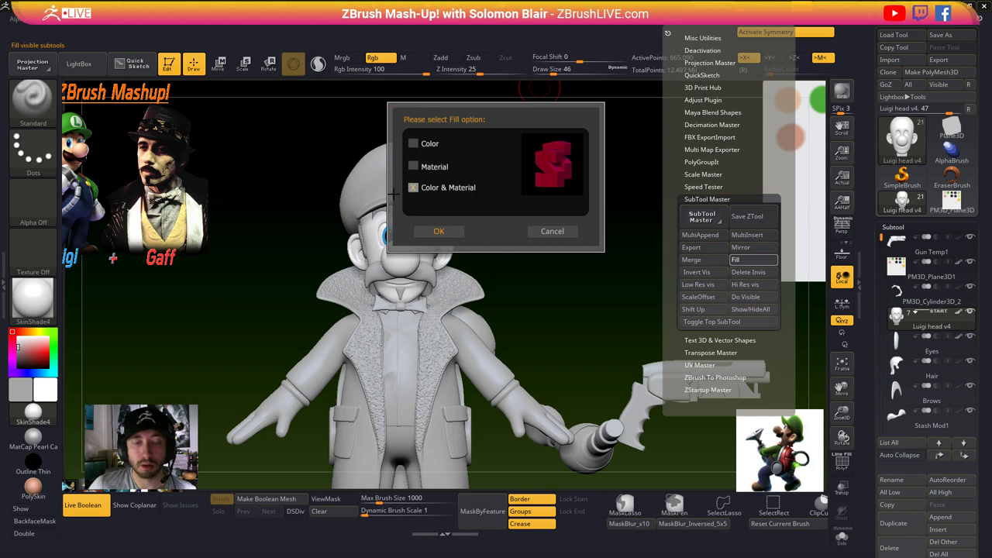
pyautogui.click(438, 232)
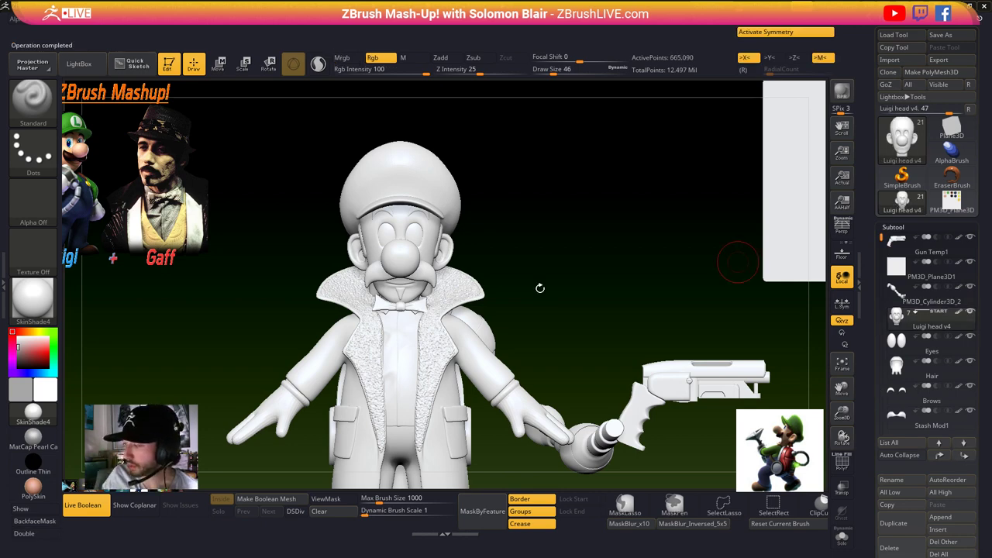
# - Bring back the painted colours on the Eyes subtool and on the swatch plane
pyautogui.click(899, 351)
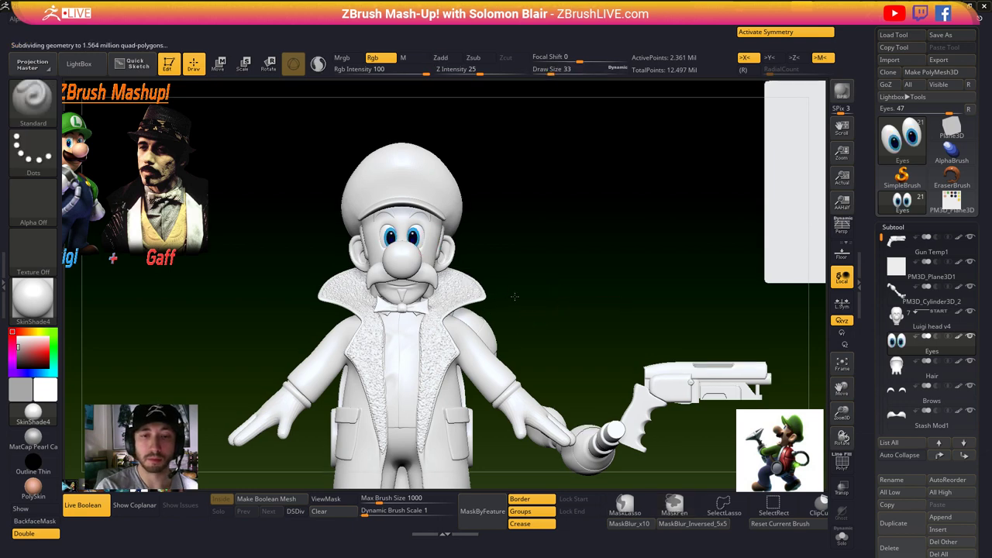
pyautogui.press('f')
pyautogui.keyDown('alt'); pyautogui.click(615, 240); pyautogui.keyUp('alt')
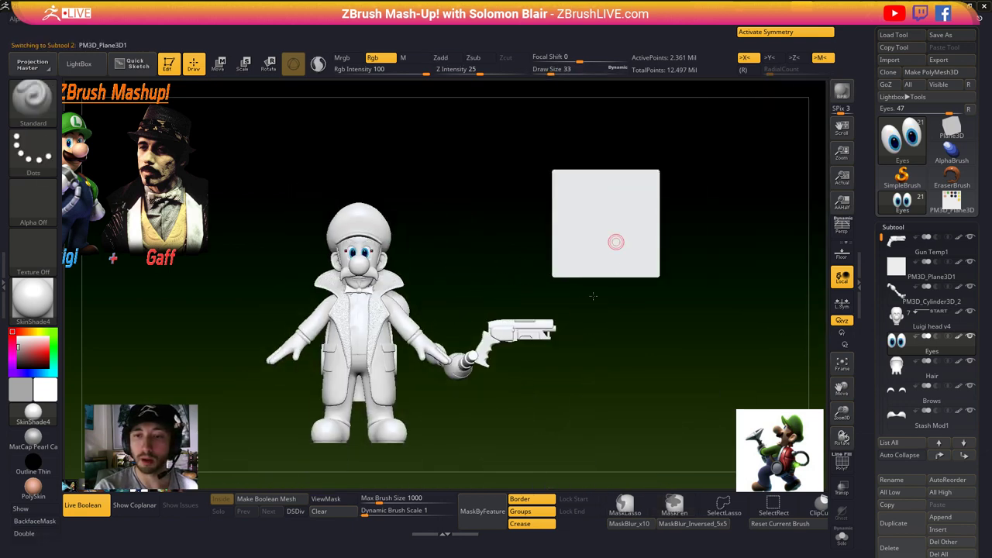
pyautogui.press('s')
pyautogui.moveTo(558, 391); pyautogui.dragTo(570, 391)
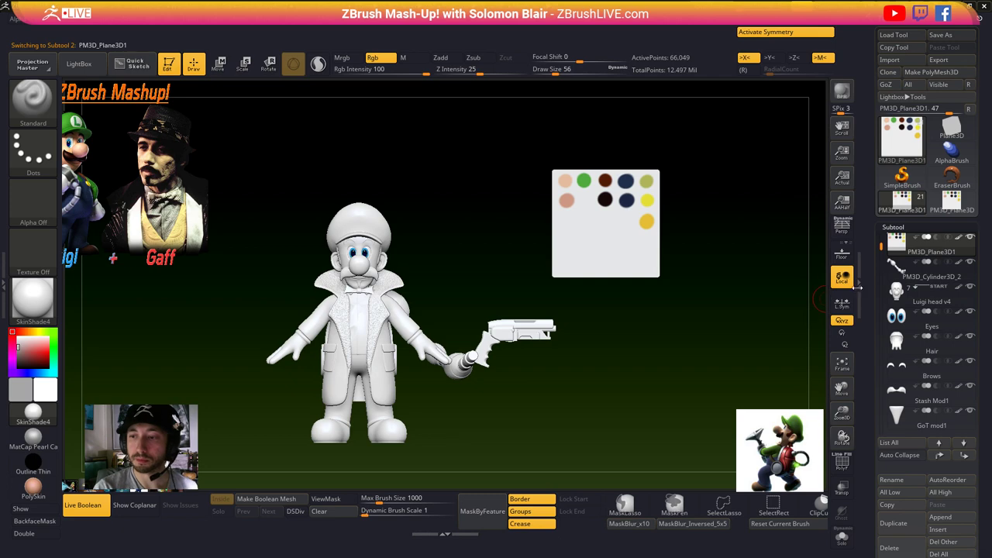
# - Fill the Gun Temp1 subtool with the MatCap Pearl Cavity material, applying material only
pyautogui.click(856, 288)
pyautogui.keyDown('alt'); pyautogui.click(587, 338); pyautogui.keyUp('alt')
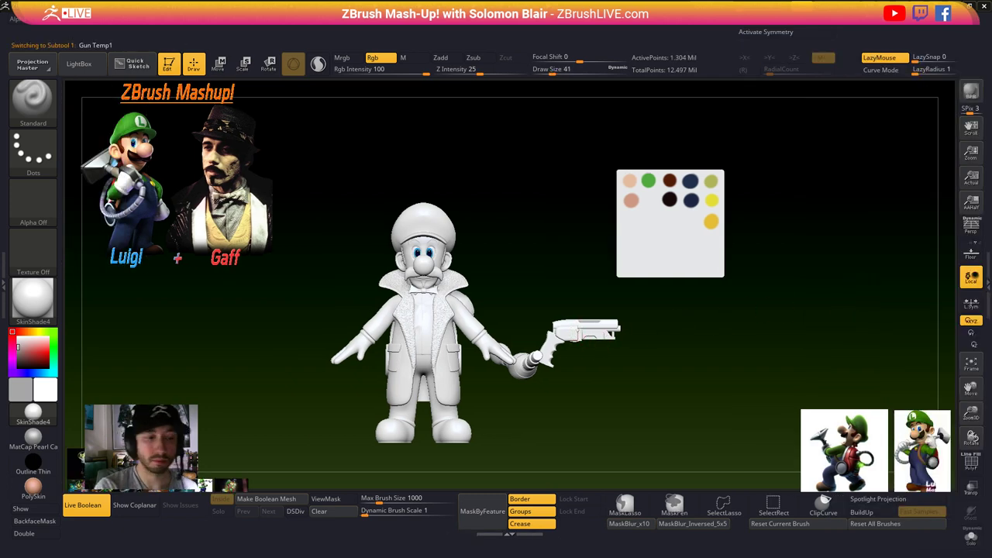
pyautogui.click(404, 61)
pyautogui.click(70, 21)
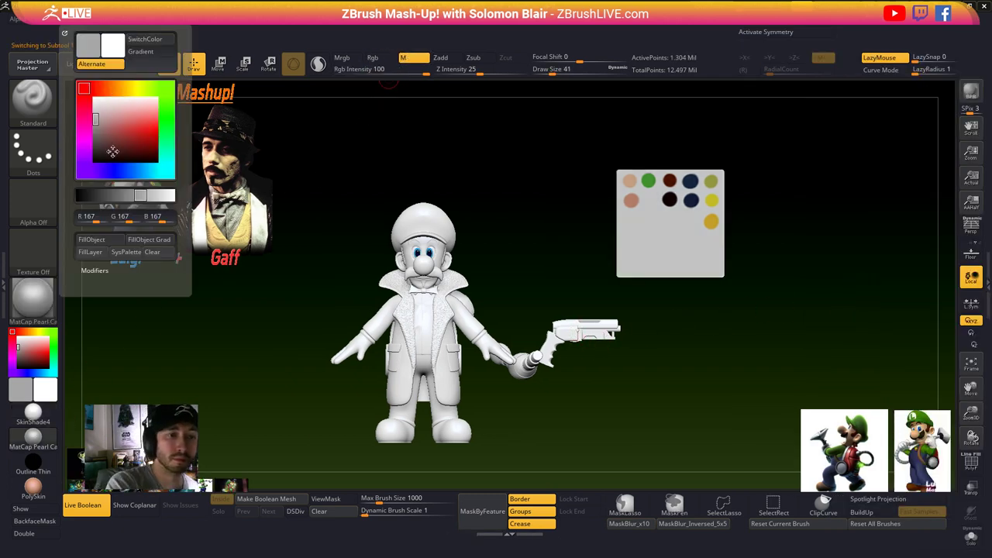
pyautogui.click(107, 240)
pyautogui.keyDown('ctrl'); pyautogui.moveTo(576, 330); pyautogui.dragTo(564, 293, button='right'); pyautogui.keyUp('ctrl')
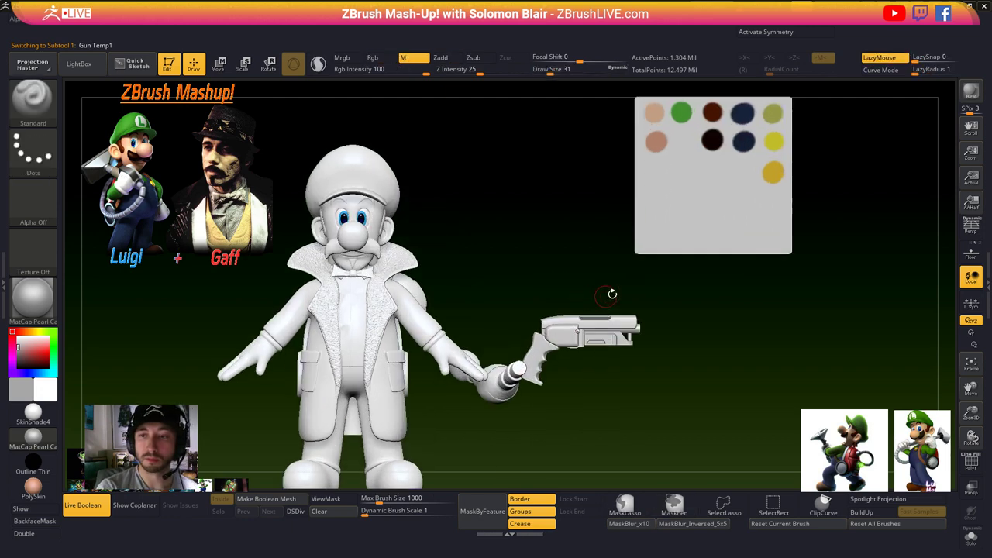
# - On the Luigi head, give the Standard brush the Color Spray stroke, adjust its colour variation and enable Rgb painting
pyautogui.keyDown('alt'); pyautogui.moveTo(381, 230); pyautogui.dragTo(432, 286, button='right'); pyautogui.keyUp('alt')
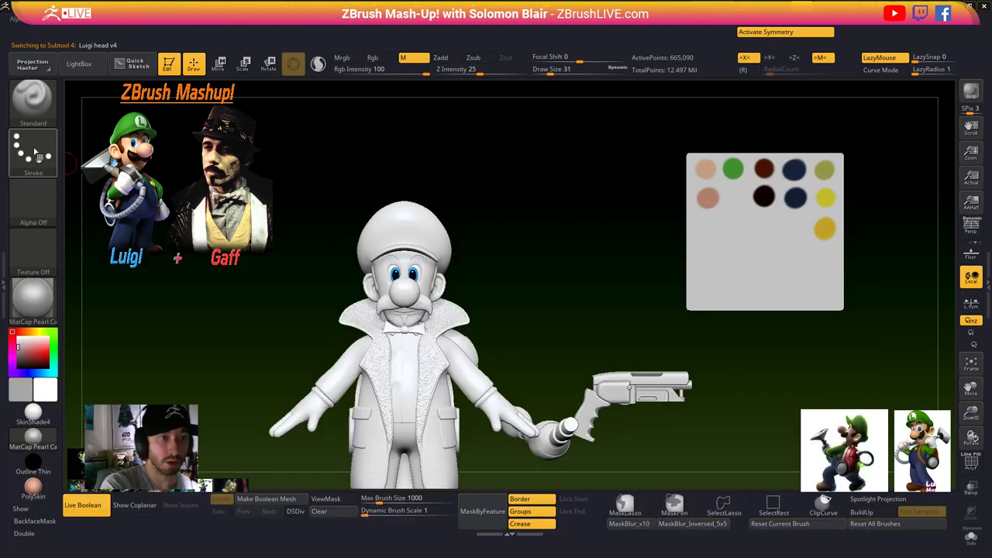
pyautogui.click(34, 152)
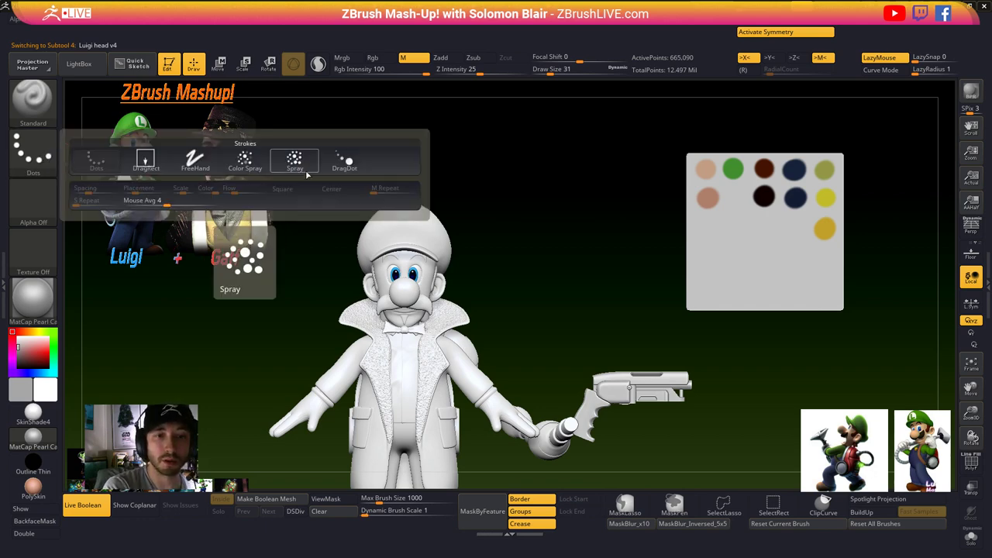
pyautogui.click(244, 160)
pyautogui.click(33, 152)
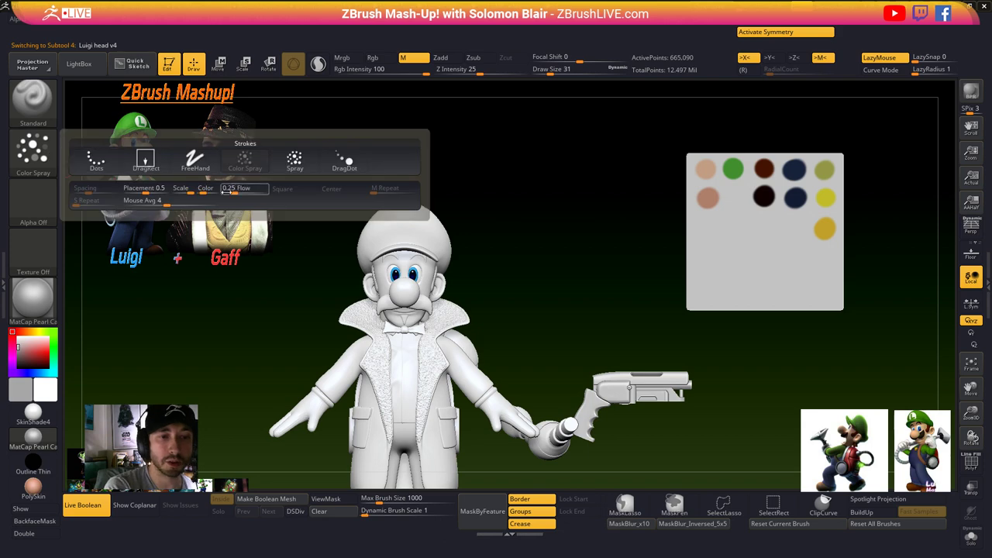
pyautogui.click(201, 190)
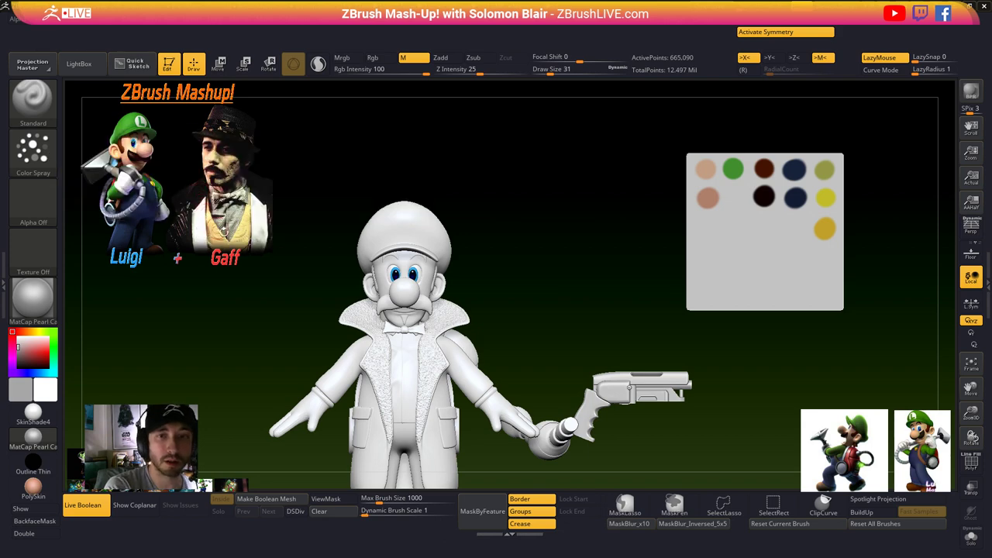
pyautogui.click(373, 58)
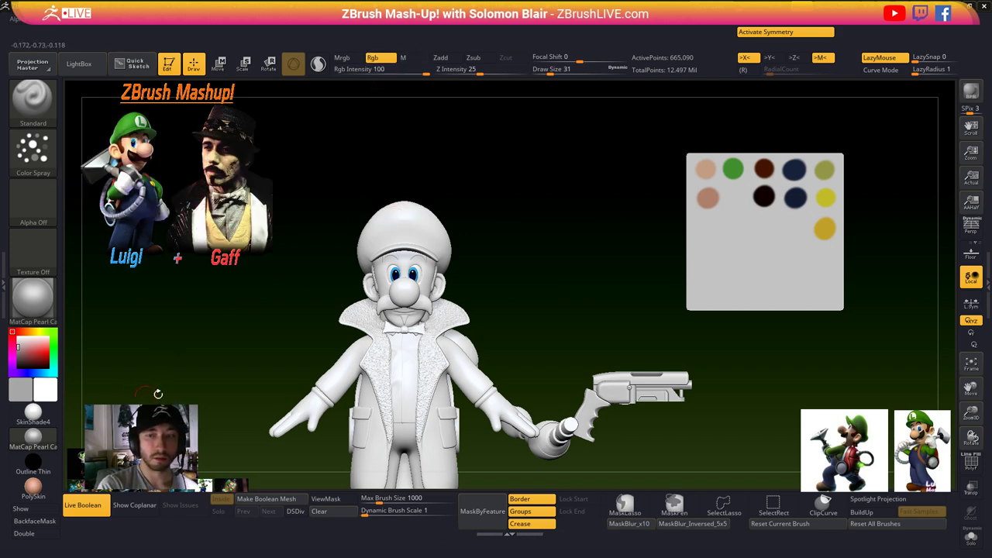
# - Move the swatch plane sideways until it sits right beside the character's head, and resume drawing
pyautogui.keyDown('alt'); pyautogui.moveTo(711, 255); pyautogui.dragTo(656, 272, button='right'); pyautogui.keyUp('alt')
pyautogui.keyDown('alt'); pyautogui.click(684, 270); pyautogui.keyUp('alt')
pyautogui.press('w')
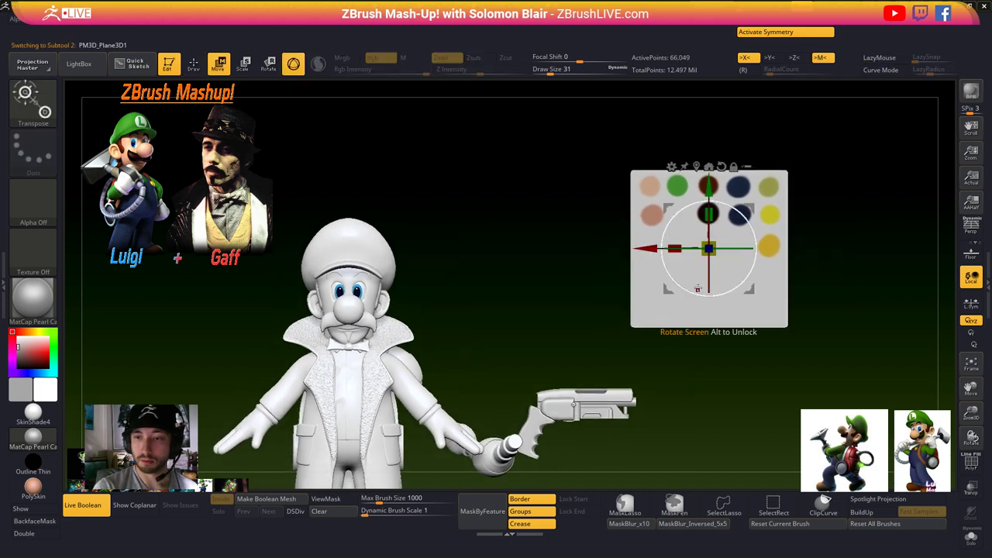
pyautogui.moveTo(642, 250); pyautogui.dragTo(432, 249)
pyautogui.press('q')
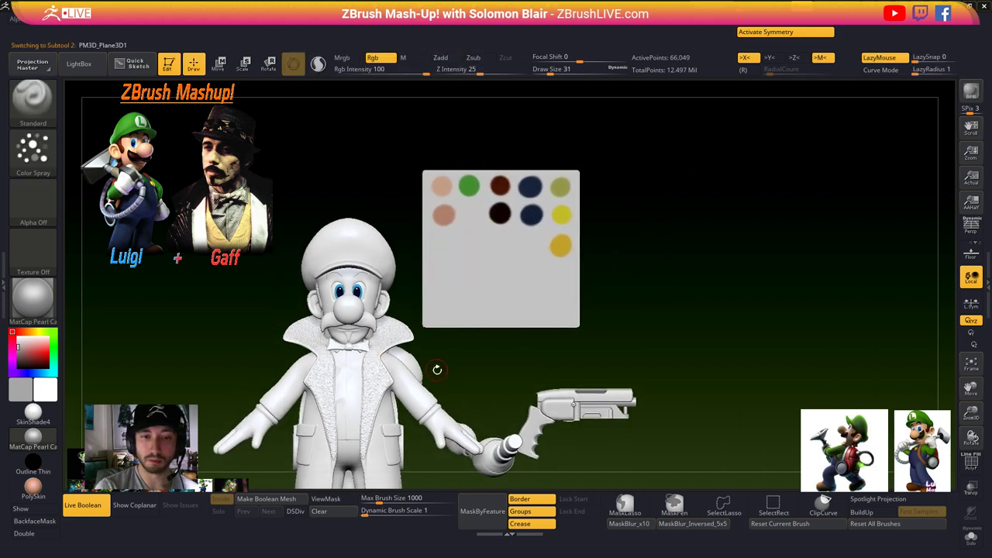
pyautogui.keyDown('alt'); pyautogui.moveTo(437, 370); pyautogui.dragTo(536, 360, button='right'); pyautogui.keyUp('alt')
pyautogui.keyDown('ctrl'); pyautogui.moveTo(460, 299); pyautogui.dragTo(496, 331, button='right'); pyautogui.keyUp('ctrl')
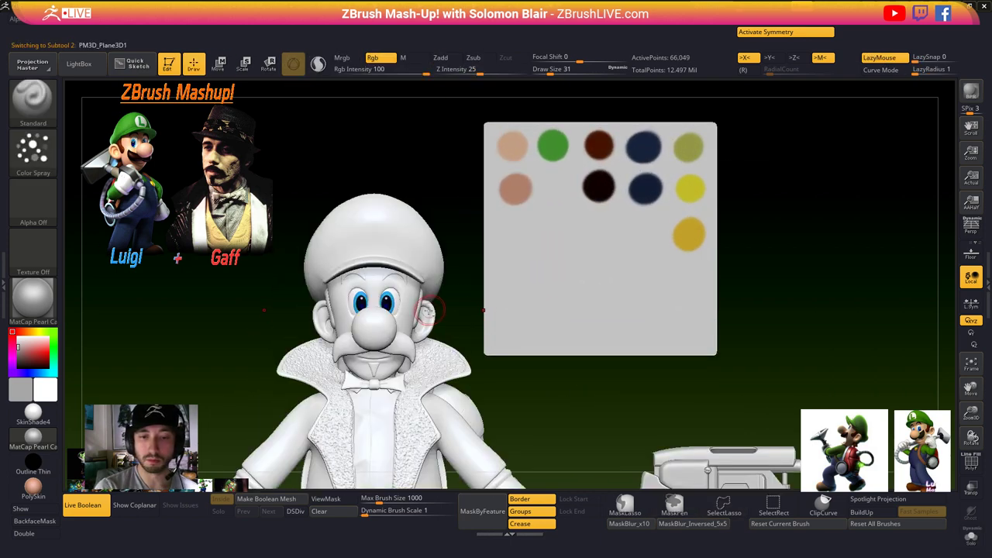
pyautogui.keyDown('ctrl'); pyautogui.moveTo(541, 431); pyautogui.dragTo(517, 339, button='right'); pyautogui.keyUp('ctrl')
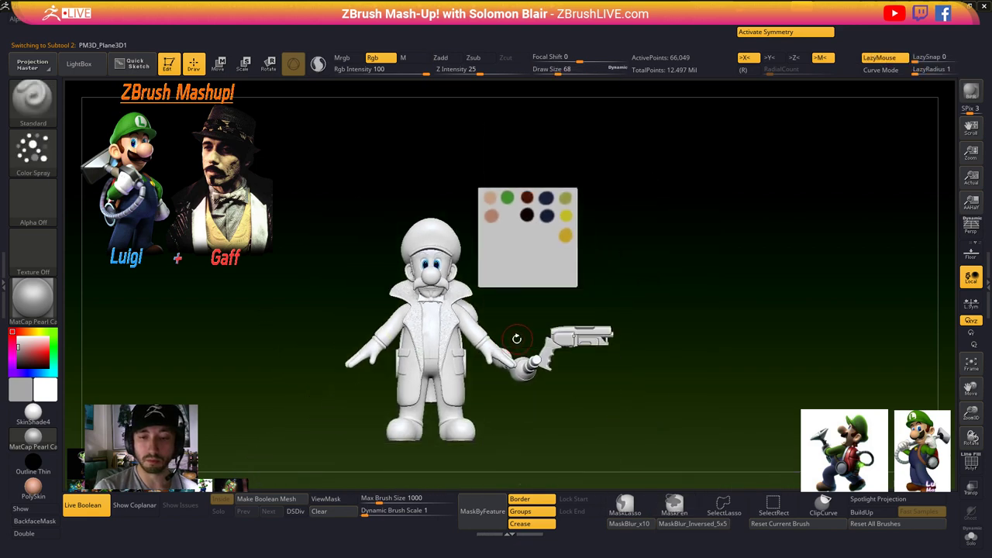
# - Place a snapshot of the unpainted grey character on the canvas, with the swatch plane hidden, and turn all subtools' polypaint back on
pyautogui.click(987, 273)
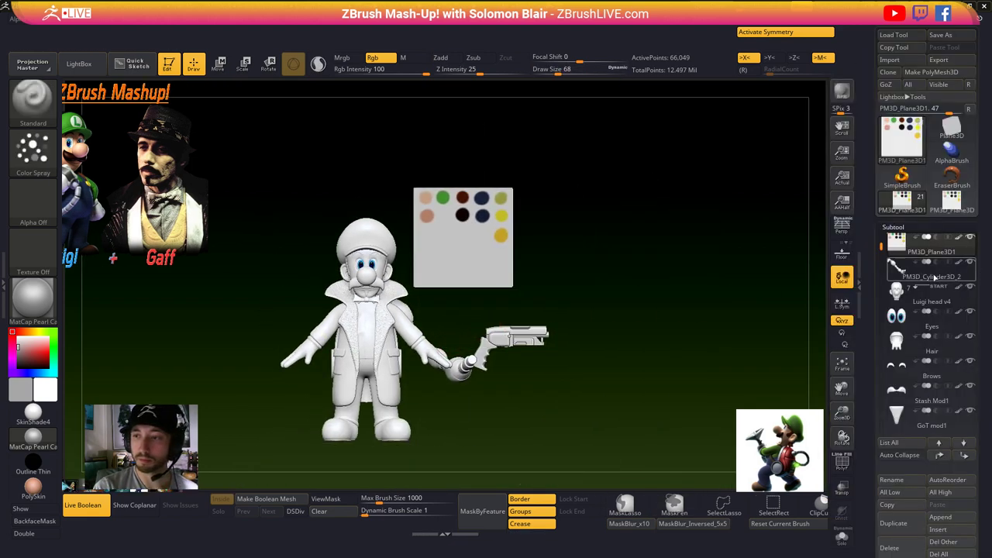
pyautogui.keyDown('shift'); pyautogui.click(959, 239); pyautogui.keyUp('shift')
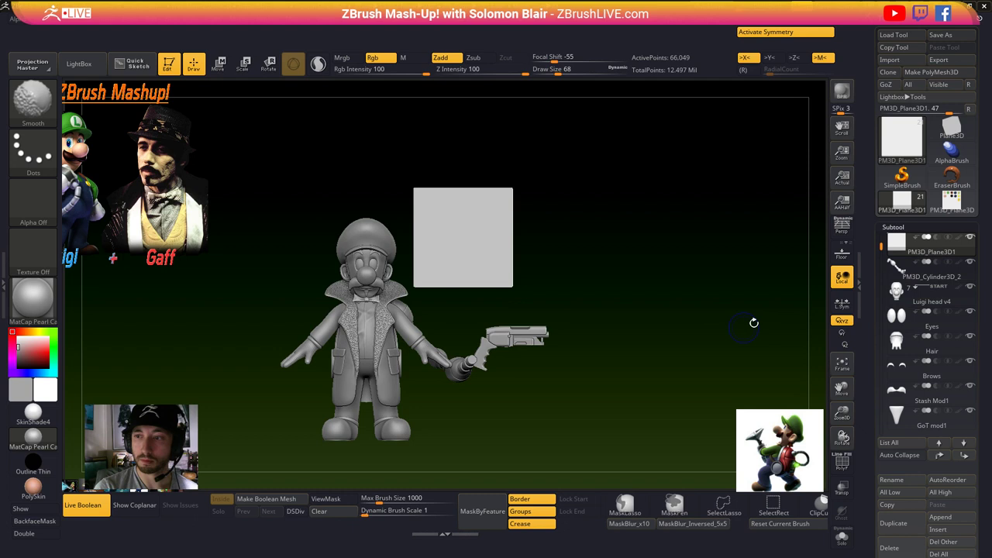
pyautogui.click(933, 264)
pyautogui.moveTo(666, 403)
pyautogui.mouseDown()
pyautogui.moveTo(396, 414)
pyautogui.moveTo(303, 433)
pyautogui.moveTo(313, 413)
pyautogui.moveTo(284, 411)
pyautogui.moveTo(595, 366)
pyautogui.mouseUp()
pyautogui.moveTo(595, 365); pyautogui.dragTo(621, 357)
pyautogui.keyDown('shift'); pyautogui.click(959, 262); pyautogui.keyUp('shift')
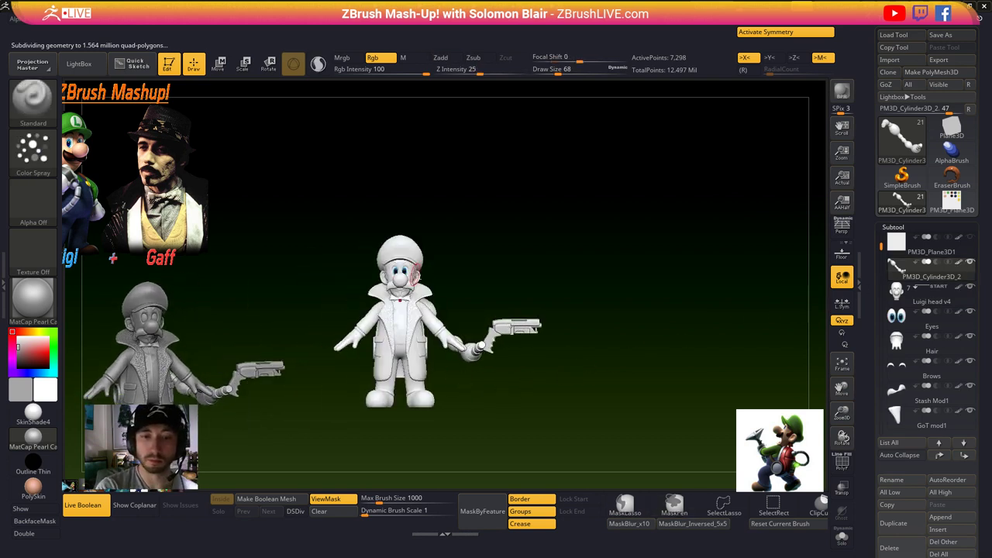
# - Select the Luigi head subtool and isolate it in solo mode, seen close up from the front
pyautogui.keyDown('alt'); pyautogui.click(419, 275); pyautogui.keyUp('alt')
pyautogui.hotkey('alt', 'shift', 's')
pyautogui.keyDown('alt'); pyautogui.moveTo(416, 279); pyautogui.dragTo(636, 352, button='right'); pyautogui.keyUp('alt')
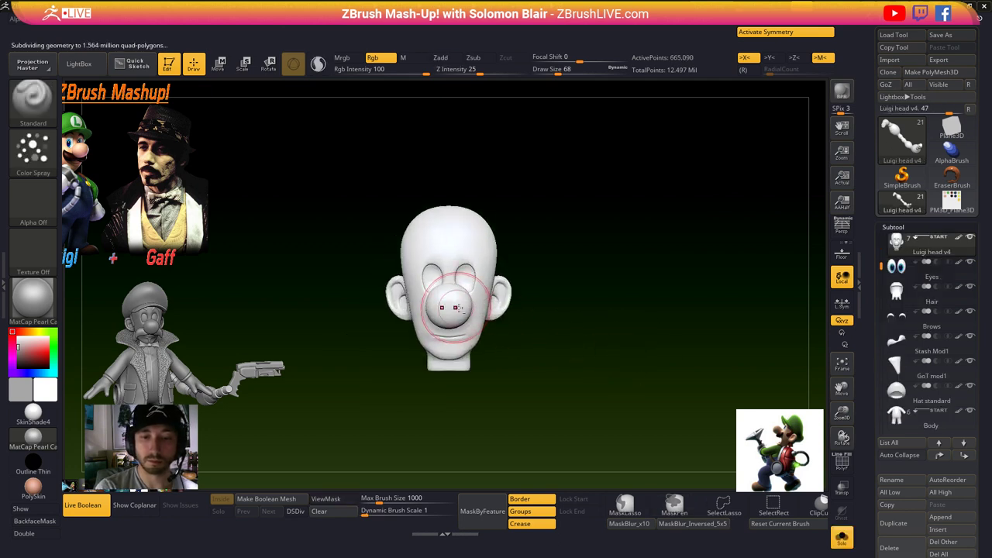
pyautogui.keyDown('alt'); pyautogui.moveTo(469, 299); pyautogui.dragTo(516, 323, button='right'); pyautogui.keyUp('alt')
pyautogui.moveTo(516, 324)
pyautogui.keyDown('ctrl'); pyautogui.mouseDown(button='right')
pyautogui.moveTo(527, 325)
pyautogui.moveTo(522, 311)
pyautogui.mouseUp(button='right'); pyautogui.keyUp('ctrl')
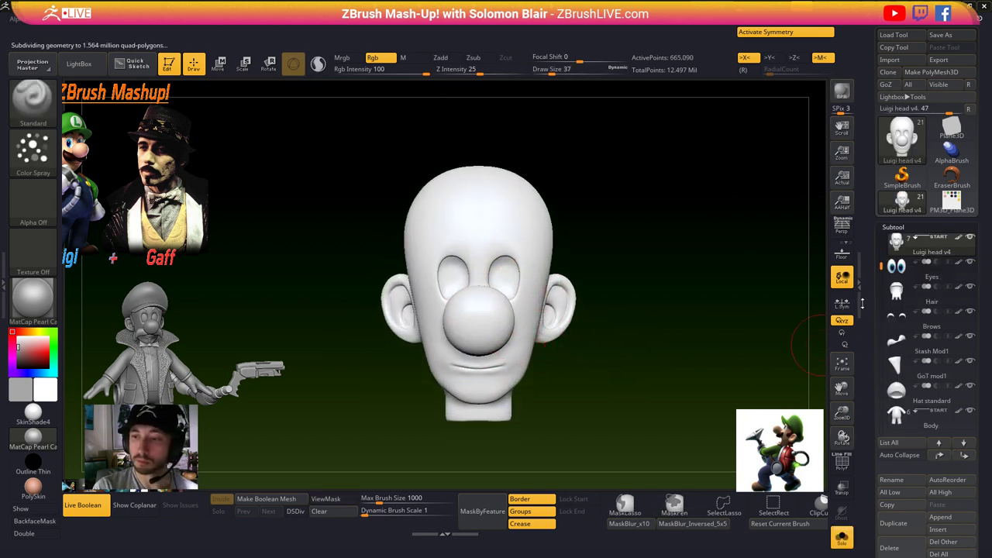
pyautogui.click(862, 282)
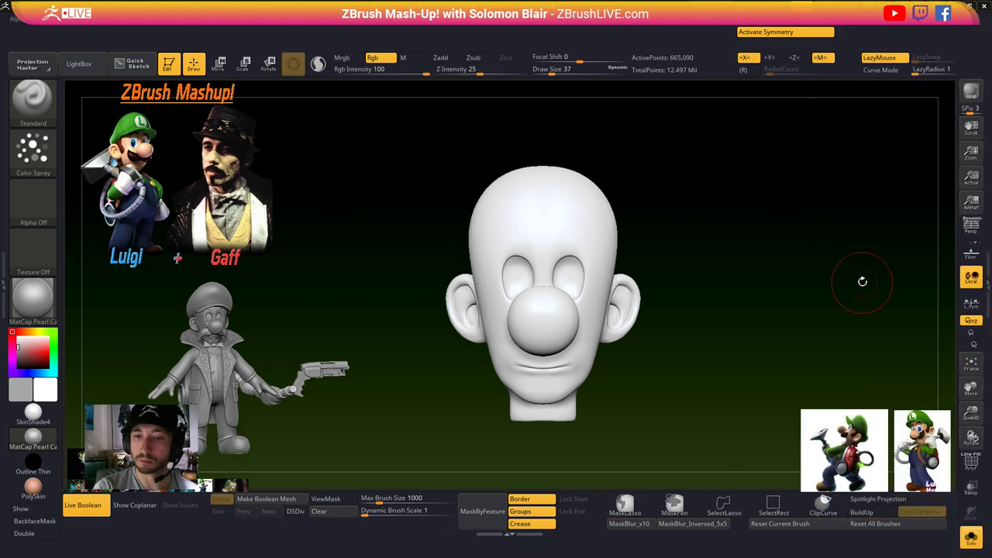
pyautogui.keyDown('alt'); pyautogui.moveTo(573, 301); pyautogui.dragTo(555, 314, button='right'); pyautogui.keyUp('alt')
pyautogui.keyDown('ctrl'); pyautogui.moveTo(555, 314); pyautogui.dragTo(563, 324, button='right'); pyautogui.keyUp('ctrl')
pyautogui.press('s')
pyautogui.moveTo(544, 345); pyautogui.dragTo(476, 355)
pyautogui.click(973, 537)
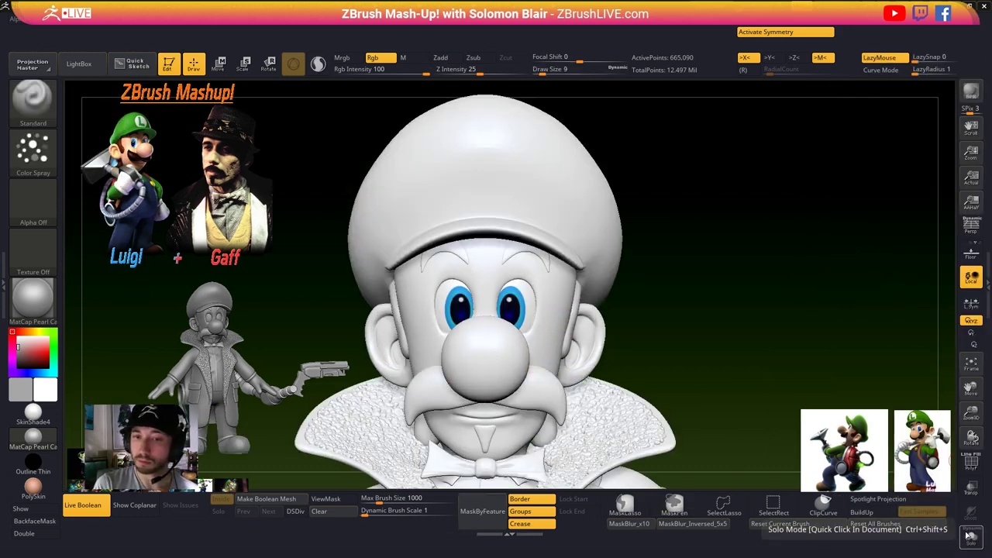
pyautogui.click(987, 307)
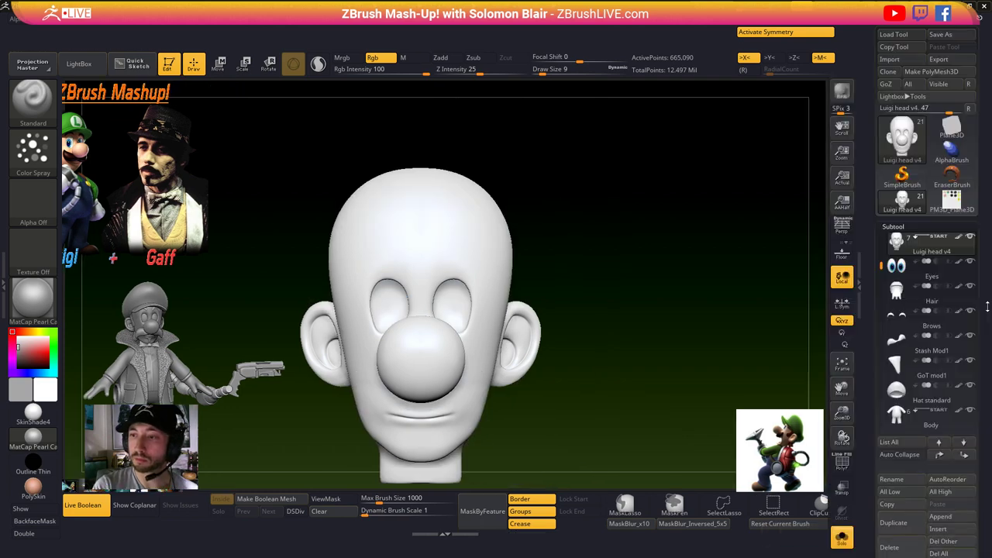
# - Show the swatch plane beside the otherwise isolated head and sample its light peach skin colour
pyautogui.scroll(3, 884, 265)
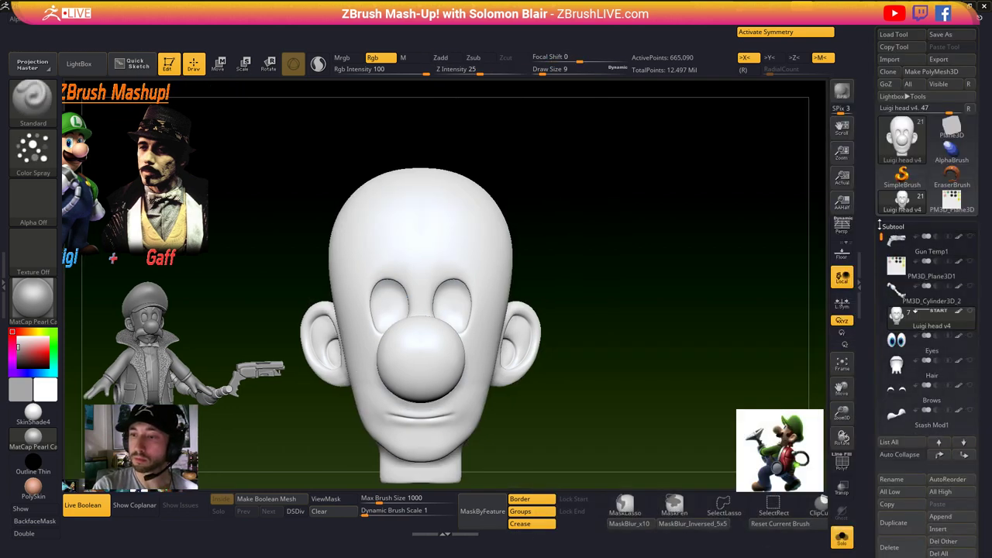
pyautogui.click(971, 262)
pyautogui.keyDown('ctrl'); pyautogui.moveTo(475, 301); pyautogui.dragTo(504, 349, button='right'); pyautogui.keyUp('ctrl')
pyautogui.hotkey('ctrl', 'shift', 's')
pyautogui.moveTo(484, 307)
pyautogui.keyDown('ctrl'); pyautogui.mouseDown(button='right')
pyautogui.moveTo(492, 277)
pyautogui.moveTo(434, 322)
pyautogui.moveTo(448, 296)
pyautogui.moveTo(442, 271)
pyautogui.mouseUp(button='right'); pyautogui.keyUp('ctrl')
pyautogui.press('c')
# - Try several draw sizes against the forehead and settle on a draw size of 20
pyautogui.press('s')
pyautogui.moveTo(434, 301); pyautogui.dragTo(439, 308)
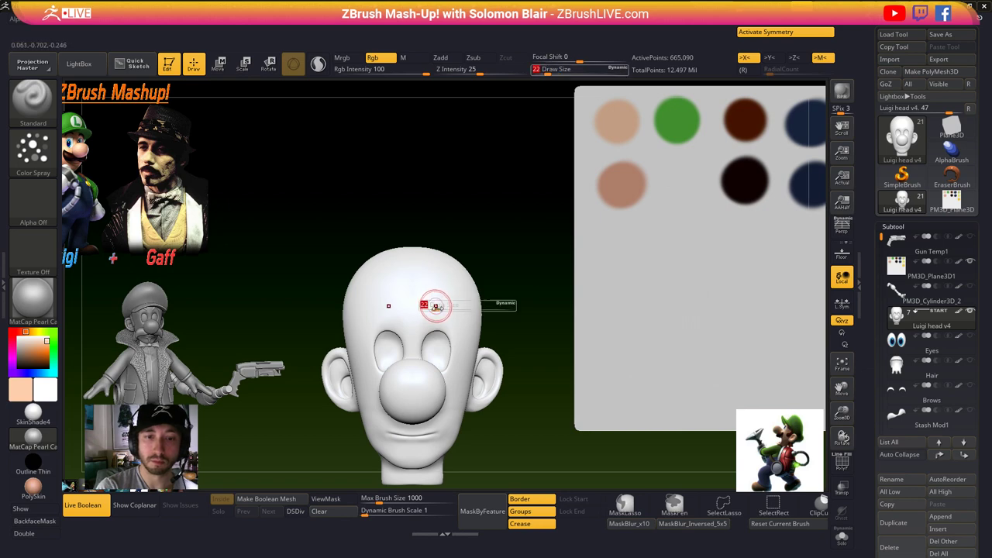
pyautogui.click(440, 304)
pyautogui.keyDown('alt'); pyautogui.moveTo(448, 310); pyautogui.dragTo(462, 284, button='right'); pyautogui.keyUp('alt')
pyautogui.press('s')
pyautogui.click(496, 289)
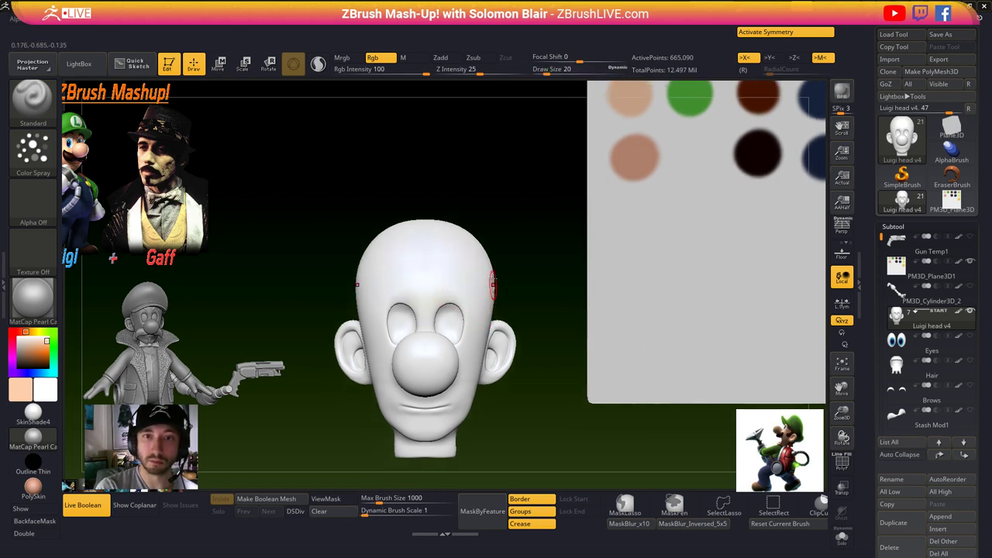
pyautogui.press('s')
pyautogui.click(455, 275)
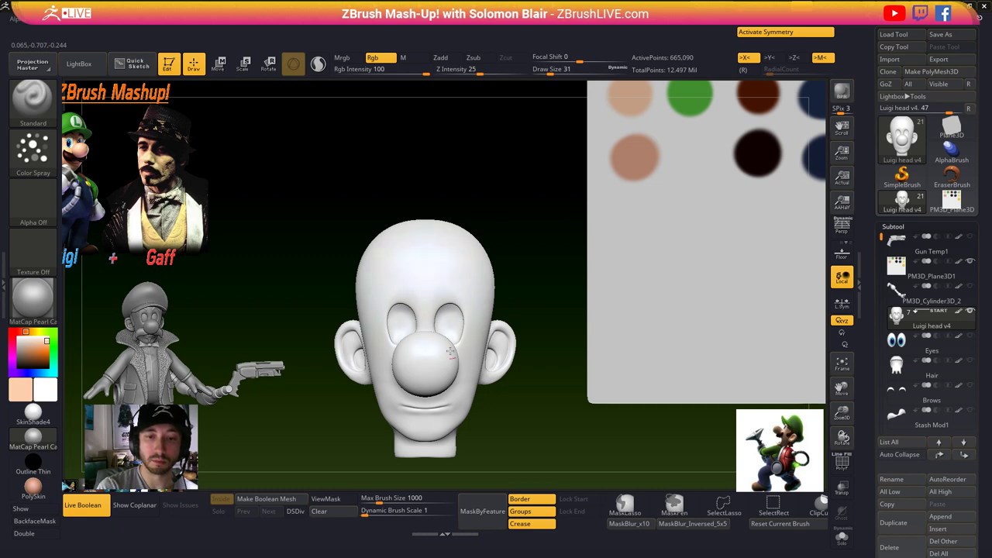
pyautogui.press('s')
pyautogui.click(458, 298)
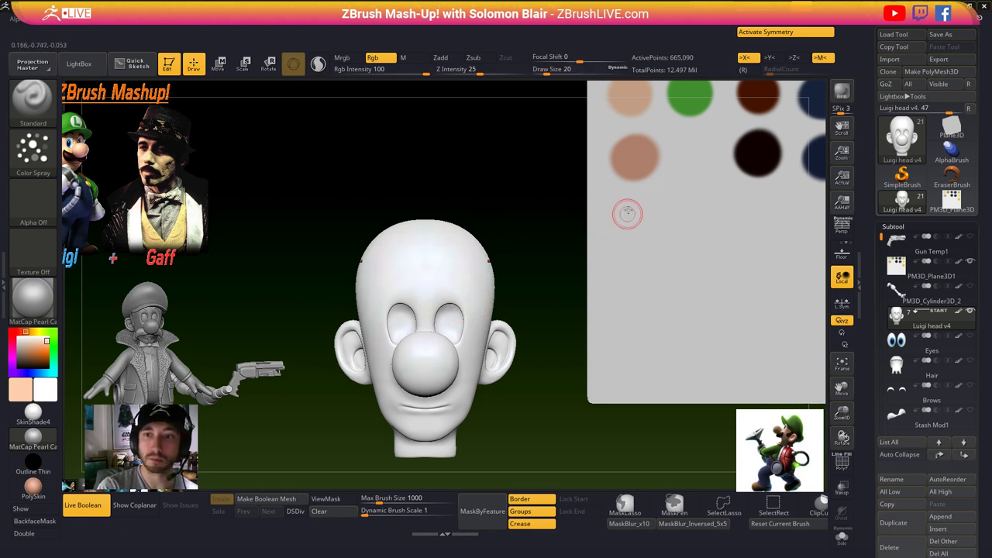
# - Swap the main and secondary colours and spray the peach skin tone over the face, ears and chin
pyautogui.keyDown('alt'); pyautogui.moveTo(600, 223); pyautogui.dragTo(580, 306); pyautogui.keyUp('alt')
pyautogui.press('v')
pyautogui.moveTo(418, 320)
pyautogui.mouseDown()
pyautogui.moveTo(417, 348)
pyautogui.moveTo(413, 307)
pyautogui.moveTo(443, 304)
pyautogui.mouseUp()
pyautogui.keyDown('alt'); pyautogui.moveTo(442, 375); pyautogui.dragTo(449, 321, button='right'); pyautogui.keyUp('alt')
pyautogui.moveTo(459, 328)
pyautogui.mouseDown()
pyautogui.moveTo(444, 395)
pyautogui.moveTo(434, 391)
pyautogui.moveTo(443, 320)
pyautogui.moveTo(475, 280)
pyautogui.mouseUp()
pyautogui.moveTo(490, 346)
pyautogui.mouseDown()
pyautogui.moveTo(487, 382)
pyautogui.moveTo(475, 386)
pyautogui.mouseUp()
pyautogui.keyDown('alt'); pyautogui.moveTo(434, 379); pyautogui.dragTo(464, 318, button='right'); pyautogui.keyUp('alt')
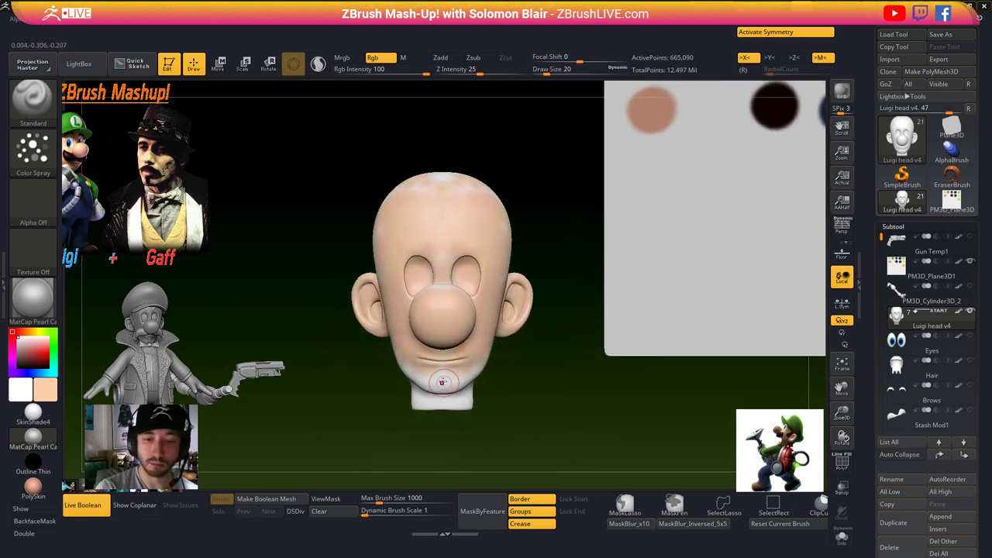
pyautogui.moveTo(448, 385); pyautogui.dragTo(471, 389)
# - Give the brush Alpha 42 and spray skin tone over the remaining white patches on the chin, scalp and side of the head
pyautogui.click(35, 207)
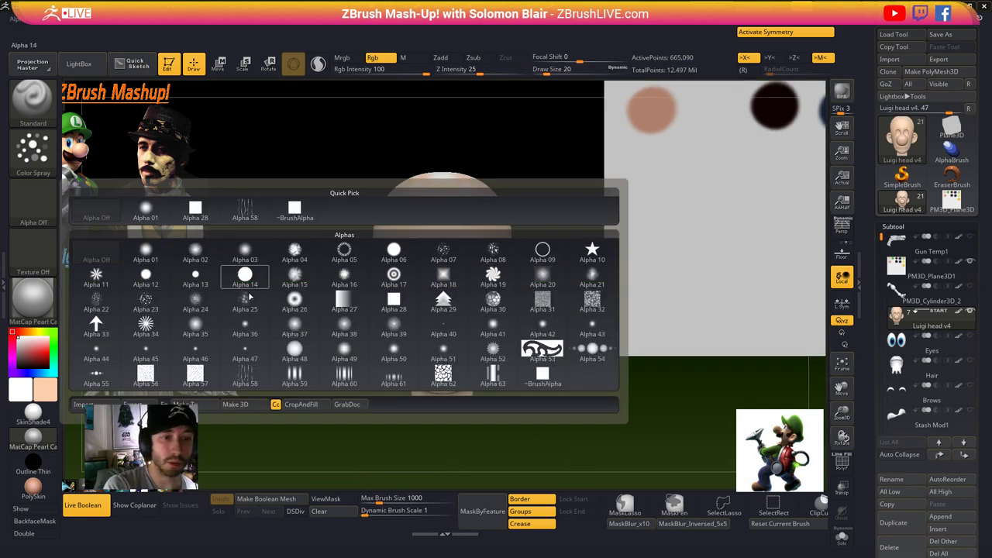
pyautogui.click(494, 327)
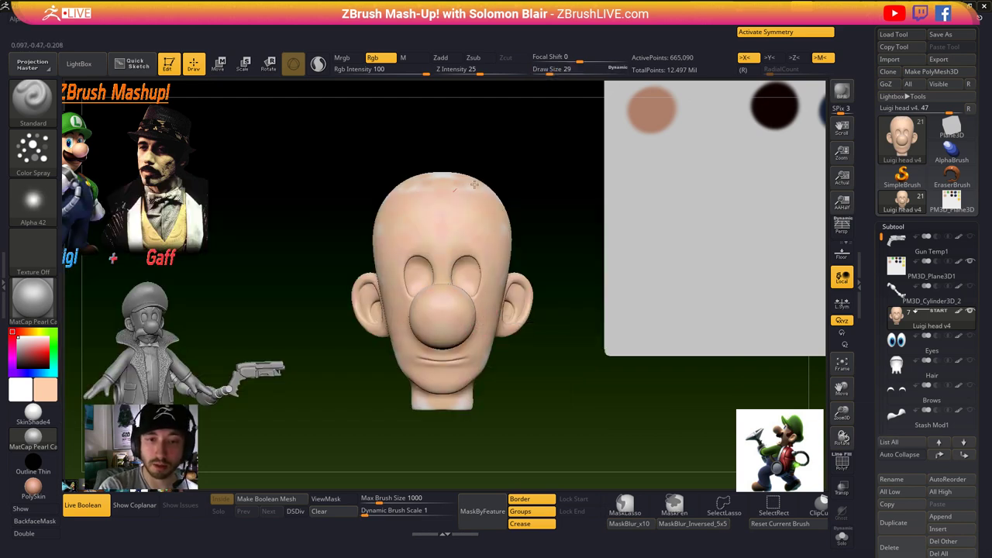
pyautogui.moveTo(466, 381); pyautogui.dragTo(478, 354)
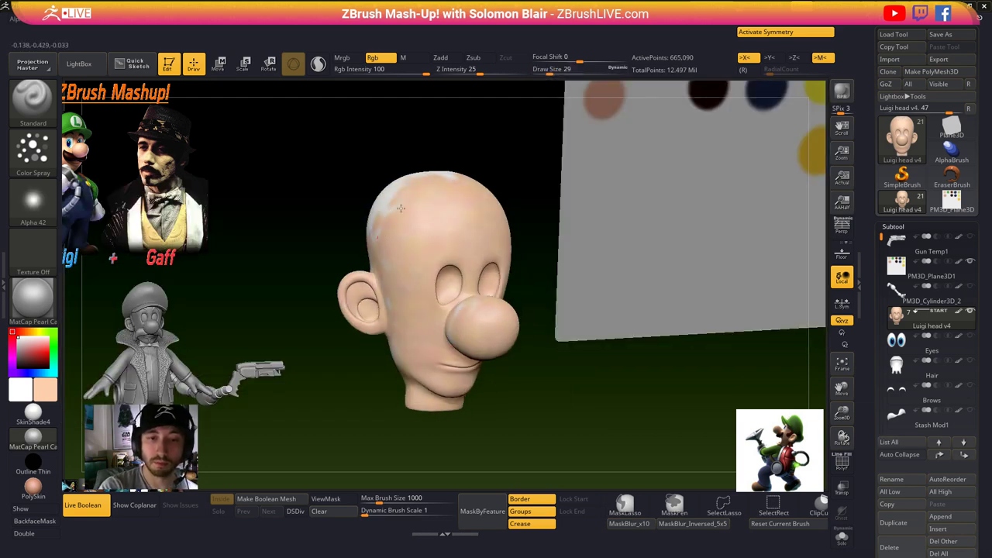
pyautogui.moveTo(401, 208); pyautogui.dragTo(457, 252, button='right')
pyautogui.moveTo(349, 225); pyautogui.dragTo(339, 168)
pyautogui.moveTo(338, 168); pyautogui.dragTo(388, 194, button='right')
pyautogui.moveTo(318, 230)
pyautogui.mouseDown()
pyautogui.moveTo(360, 265)
pyautogui.moveTo(296, 334)
pyautogui.moveTo(397, 408)
pyautogui.mouseUp()
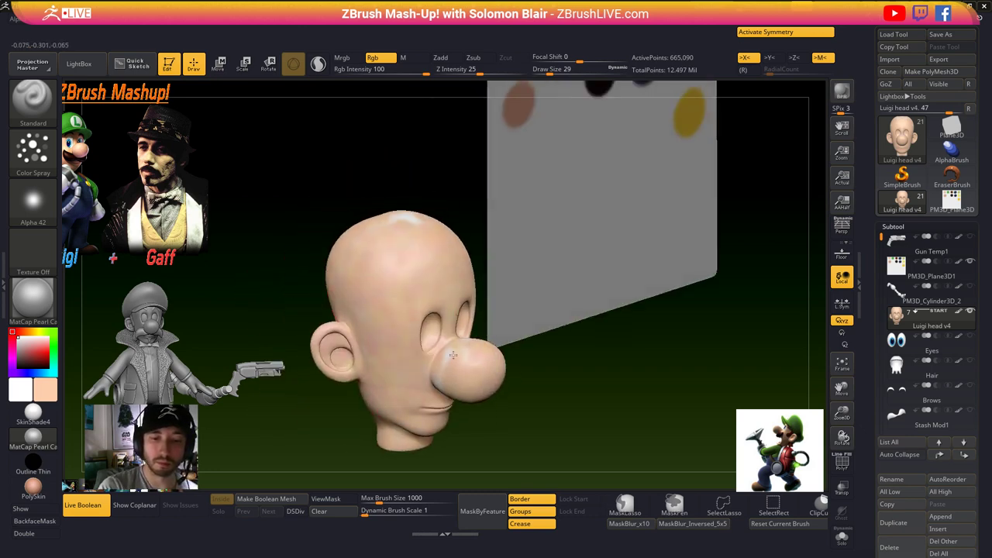
# - Blend and touch up the skin paint across the side of the head, nose and jaw
pyautogui.moveTo(383, 232)
pyautogui.keyDown('shift'); pyautogui.mouseDown()
pyautogui.moveTo(387, 268)
pyautogui.moveTo(350, 308)
pyautogui.moveTo(362, 273)
pyautogui.mouseUp(); pyautogui.keyUp('shift')
pyautogui.press('s')
pyautogui.moveTo(350, 259)
pyautogui.mouseDown()
pyautogui.moveTo(385, 285)
pyautogui.moveTo(371, 309)
pyautogui.mouseUp()
pyautogui.keyDown('shift'); pyautogui.moveTo(359, 324); pyautogui.dragTo(382, 243); pyautogui.keyUp('shift')
pyautogui.moveTo(456, 314); pyautogui.dragTo(471, 345, button='right')
pyautogui.press('s')
pyautogui.moveTo(476, 348); pyautogui.dragTo(470, 348)
pyautogui.moveTo(476, 353)
pyautogui.keyDown('shift'); pyautogui.mouseDown()
pyautogui.moveTo(442, 447)
pyautogui.moveTo(415, 389)
pyautogui.mouseUp(); pyautogui.keyUp('shift')
pyautogui.moveTo(431, 320); pyautogui.dragTo(486, 299, button='right')
# - Switch the Standard brush to the Spray stroke and lower its color intensity variance
pyautogui.click(32, 147)
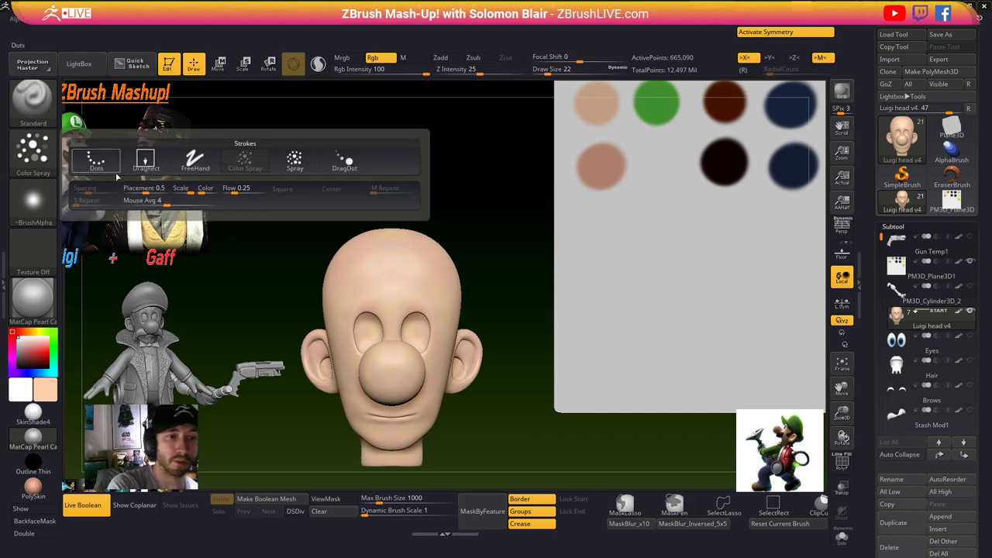
pyautogui.click(295, 164)
pyautogui.click(33, 148)
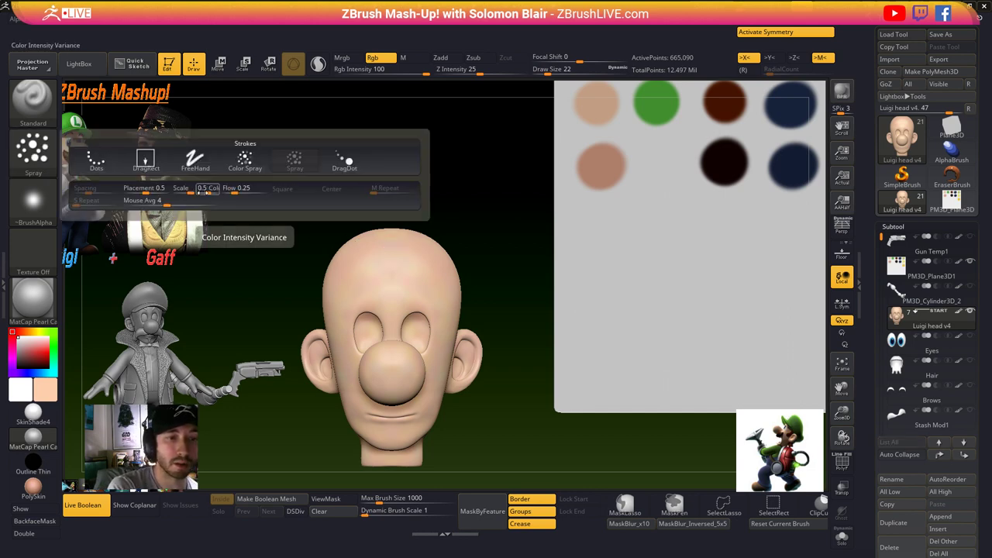
pyautogui.click(48, 164)
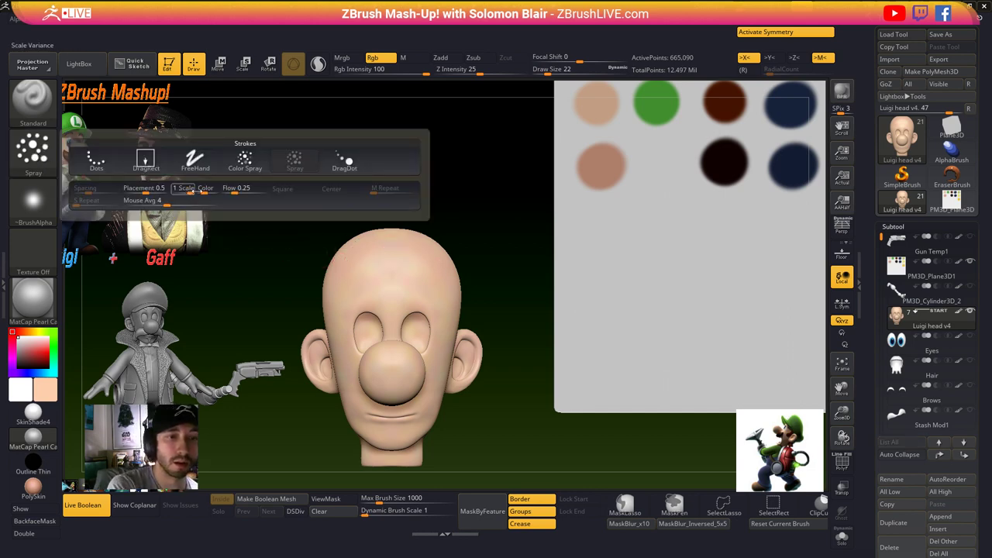
pyautogui.moveTo(207, 191); pyautogui.dragTo(203, 192)
# - Spray mottled skin tone over the head and smooth the colour patches on the forehead
pyautogui.keyDown('ctrl'); pyautogui.moveTo(400, 267); pyautogui.dragTo(410, 287, button='right'); pyautogui.keyUp('ctrl')
pyautogui.keyDown('shift'); pyautogui.moveTo(396, 294); pyautogui.dragTo(433, 285); pyautogui.keyUp('shift')
pyautogui.press('s')
pyautogui.moveTo(455, 319); pyautogui.dragTo(459, 353)
pyautogui.keyDown('alt'); pyautogui.moveTo(435, 379); pyautogui.dragTo(455, 322, button='right'); pyautogui.keyUp('alt')
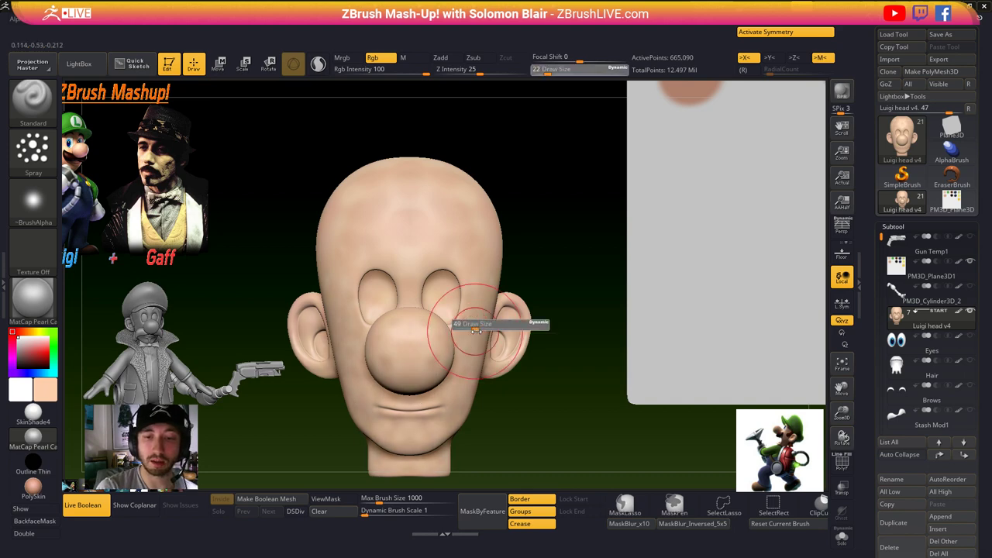
pyautogui.press('shift')
pyautogui.keyDown('shift'); pyautogui.moveTo(387, 256); pyautogui.dragTo(374, 279); pyautogui.keyUp('shift')
pyautogui.press('s')
pyautogui.moveTo(438, 225); pyautogui.dragTo(440, 225)
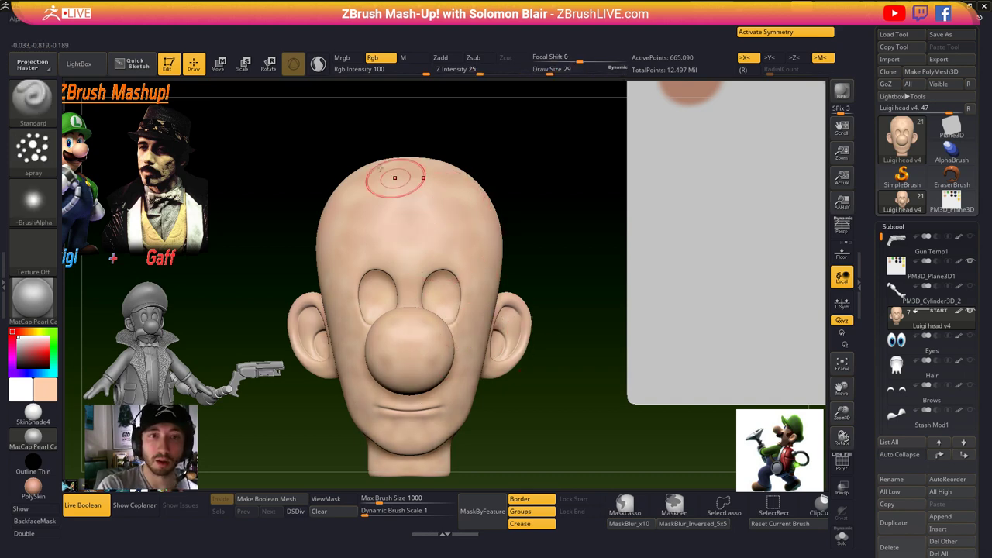
# - Try a color intensity variance of about 0.167 with a test spray on the forehead, and undo the paint
pyautogui.click(54, 157)
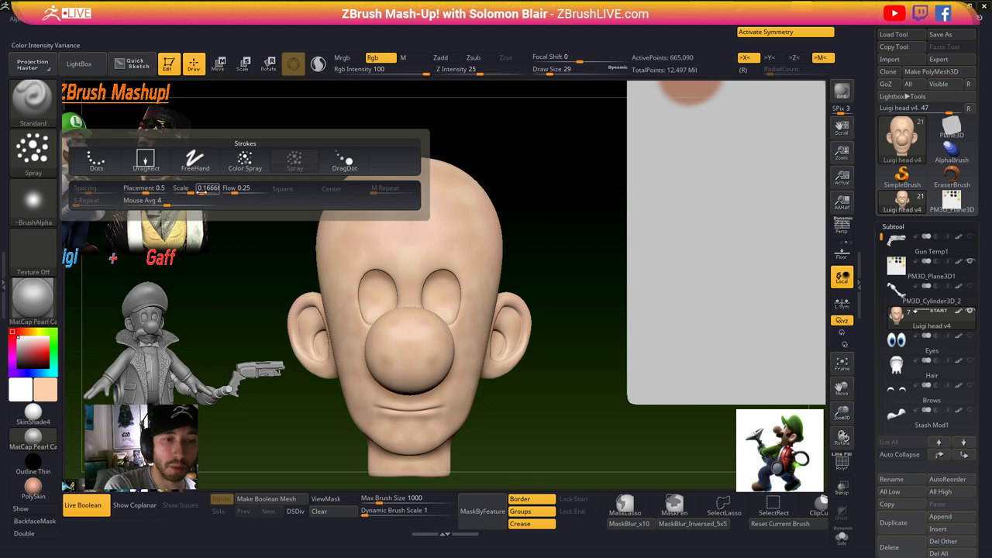
pyautogui.press('s')
pyautogui.moveTo(434, 219); pyautogui.dragTo(438, 219)
pyautogui.hotkey('ctrl', 'z')
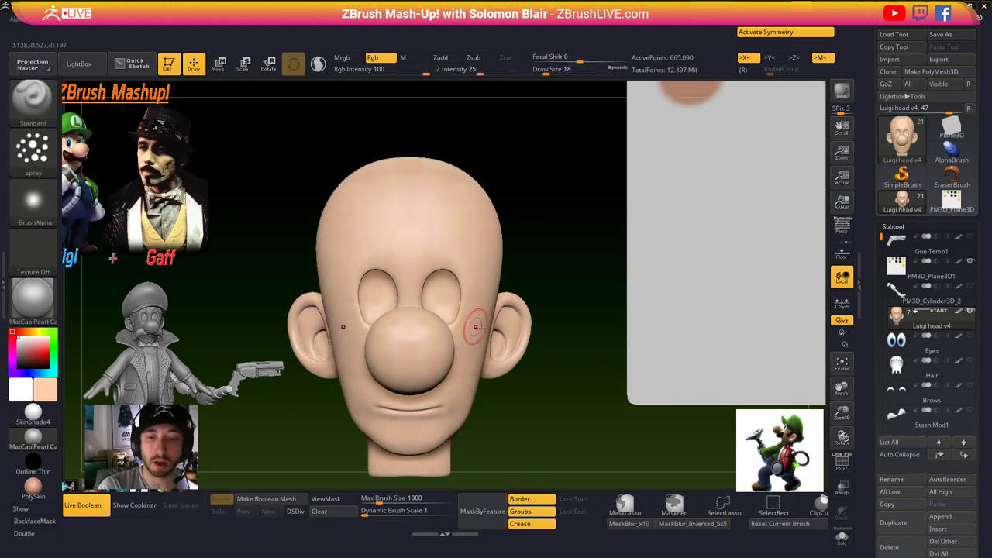
# - Set the Spray stroke's color intensity variance to 0.1333 and spray subtle skin variation over the face at draw size 29
pyautogui.click(33, 151)
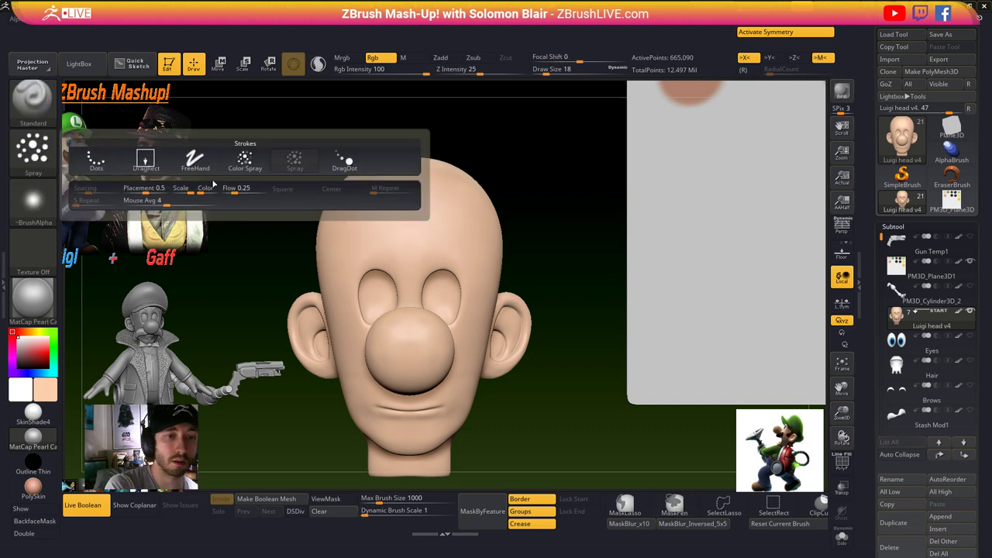
pyautogui.write('0.1333')
pyautogui.press('Return')
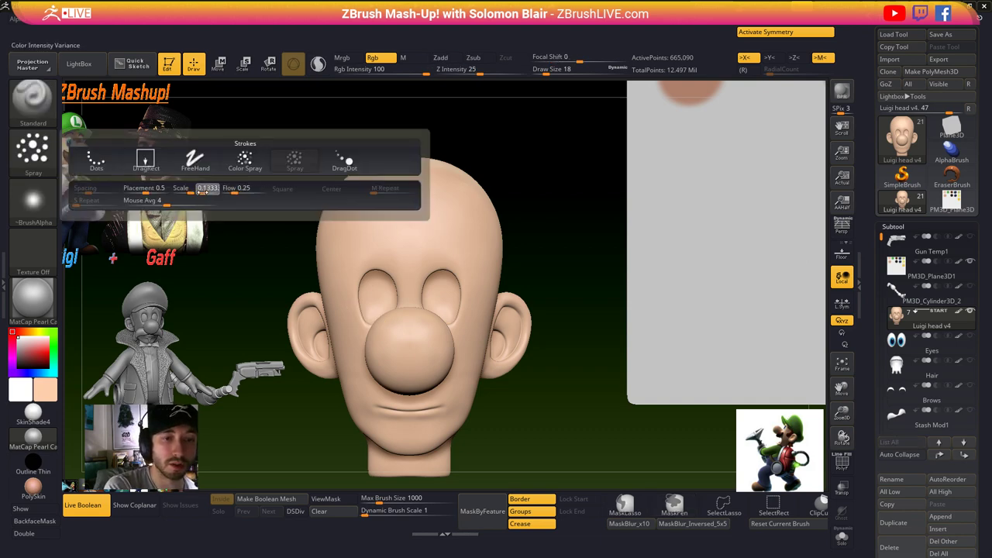
pyautogui.press('s')
pyautogui.moveTo(423, 238)
pyautogui.mouseDown()
pyautogui.moveTo(440, 221)
pyautogui.moveTo(427, 362)
pyautogui.mouseUp()
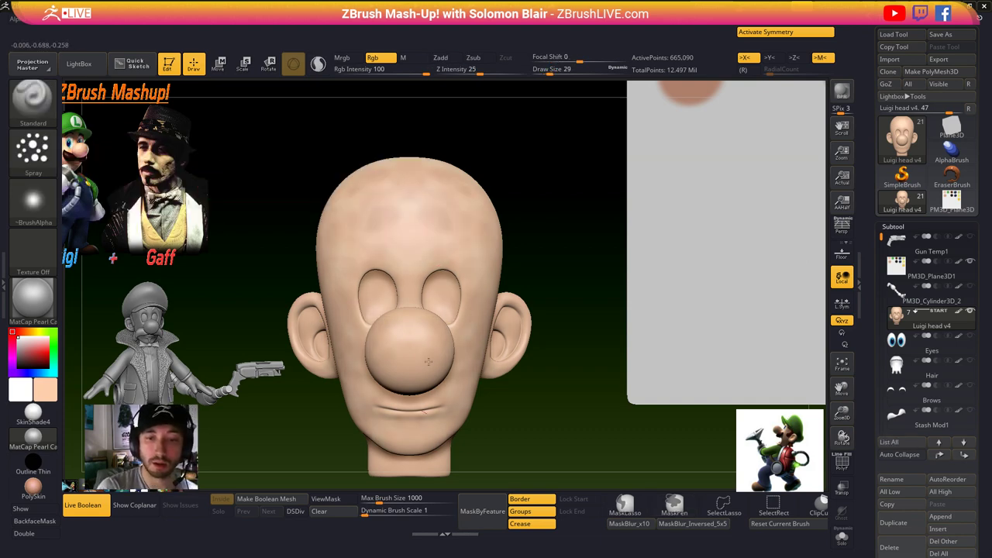
# - Soften the sprayed colour variation on the forehead with a larger smoothing brush, and set the draw size to 44
pyautogui.press('s')
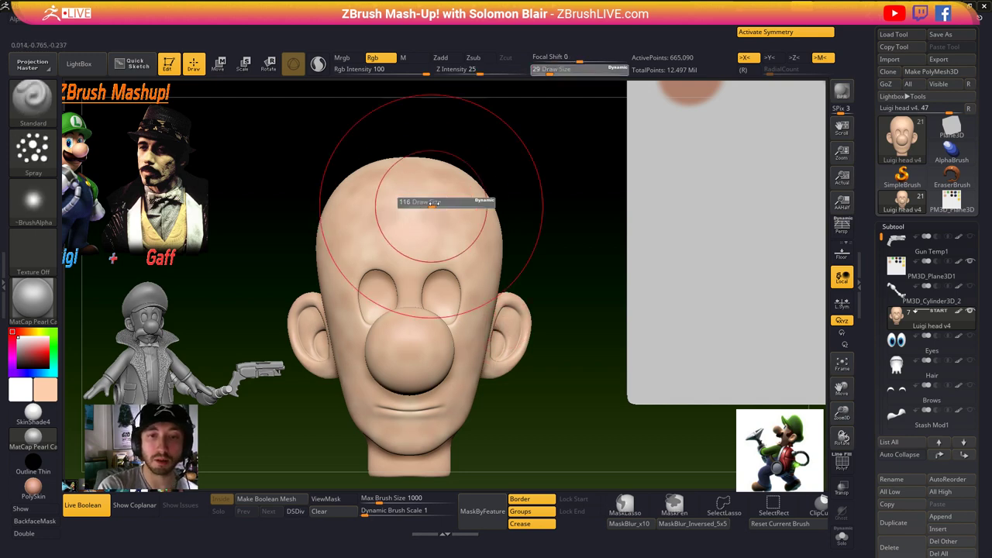
pyautogui.moveTo(434, 204); pyautogui.dragTo(435, 203)
pyautogui.keyDown('shift'); pyautogui.moveTo(408, 210); pyautogui.dragTo(417, 196); pyautogui.keyUp('shift')
pyautogui.moveTo(382, 229)
pyautogui.keyDown('shift'); pyautogui.mouseDown()
pyautogui.moveTo(406, 256)
pyautogui.moveTo(408, 240)
pyautogui.mouseUp(); pyautogui.keyUp('shift')
pyautogui.press('s')
# - Lower the Rgb Intensity to 4, fill the head object with white, and reduce the draw size to 41
pyautogui.click(353, 70)
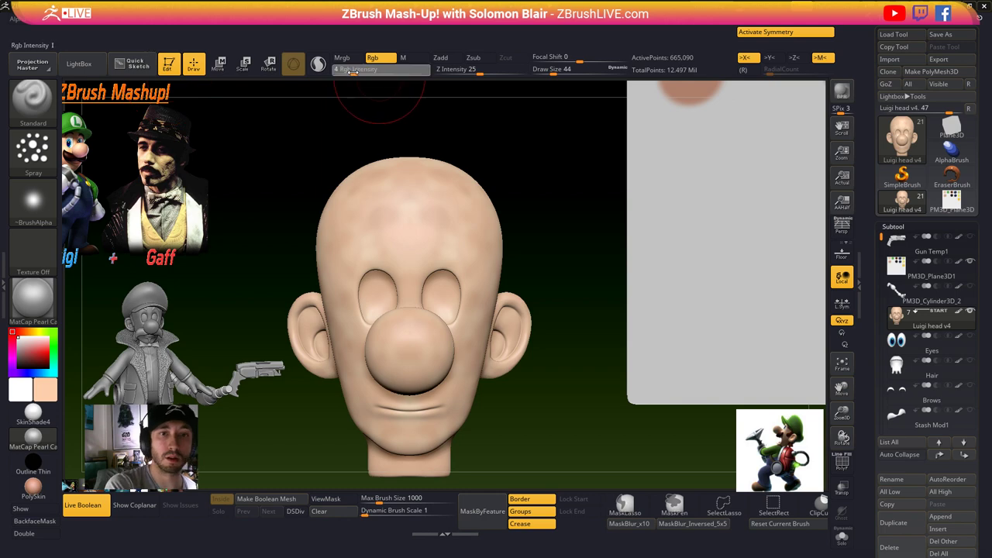
pyautogui.click(68, 19)
pyautogui.click(98, 243)
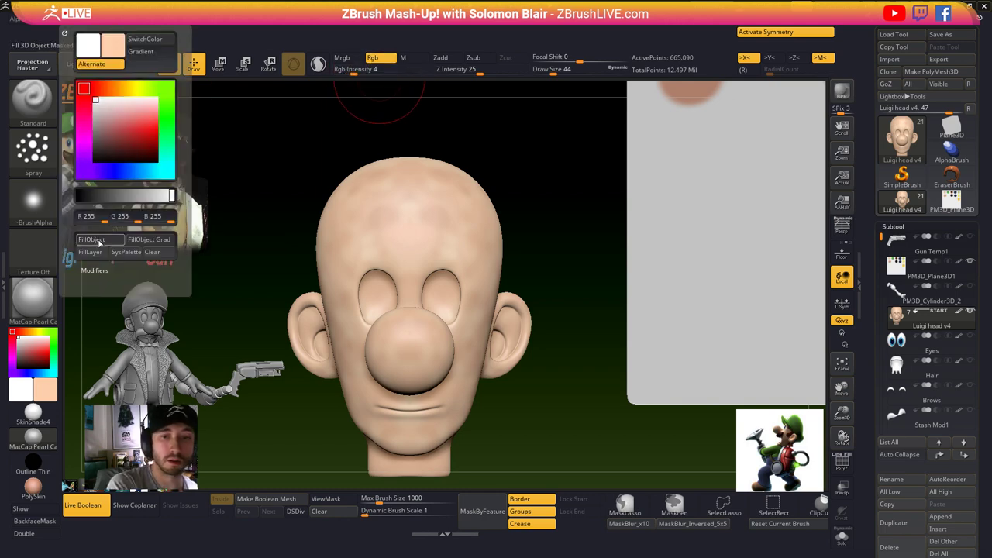
pyautogui.press('s')
pyautogui.click(549, 362)
# - Mask the head by cavity at intensity 74.48, then blur the mask with MaskBlur_x10 and invert it
pyautogui.click(911, 227)
pyautogui.click(893, 226)
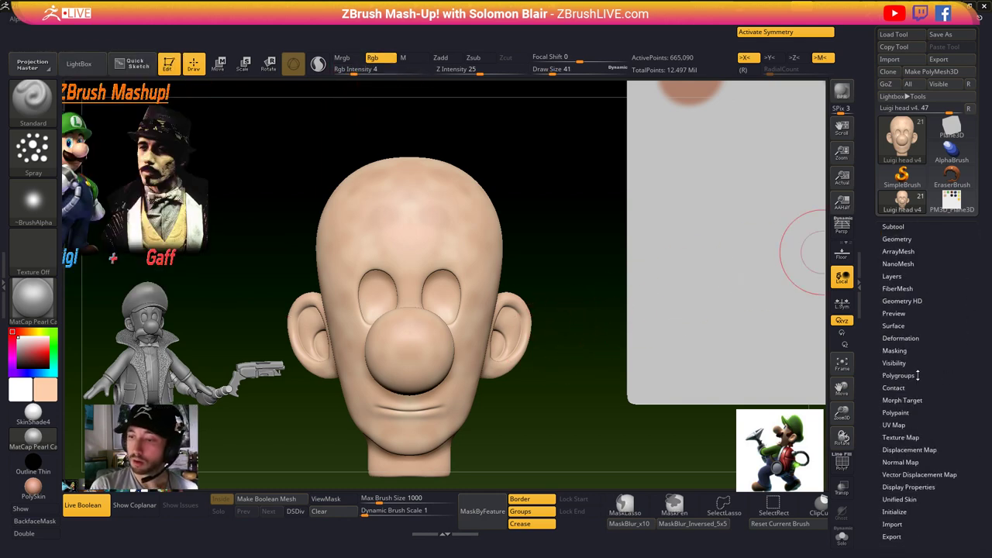
pyautogui.click(895, 351)
pyautogui.click(903, 498)
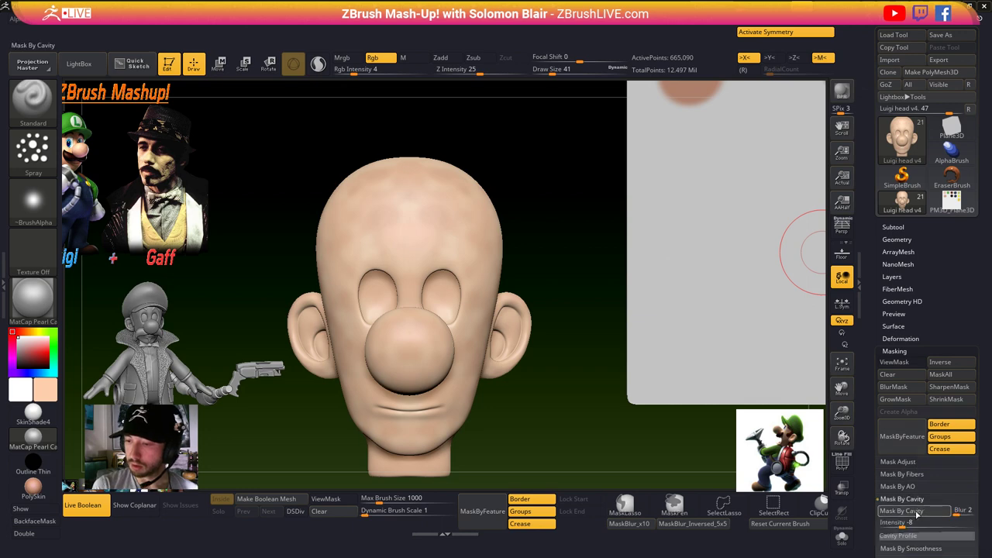
pyautogui.click(917, 511)
pyautogui.moveTo(905, 526); pyautogui.dragTo(969, 526)
pyautogui.keyDown('ctrl'); pyautogui.moveTo(691, 422); pyautogui.dragTo(707, 439); pyautogui.keyUp('ctrl')
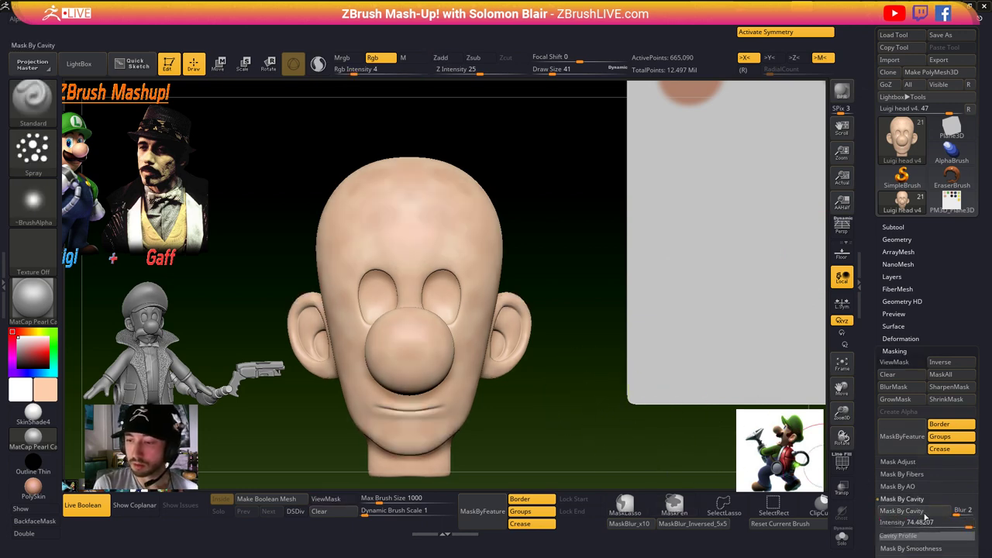
pyautogui.click(927, 513)
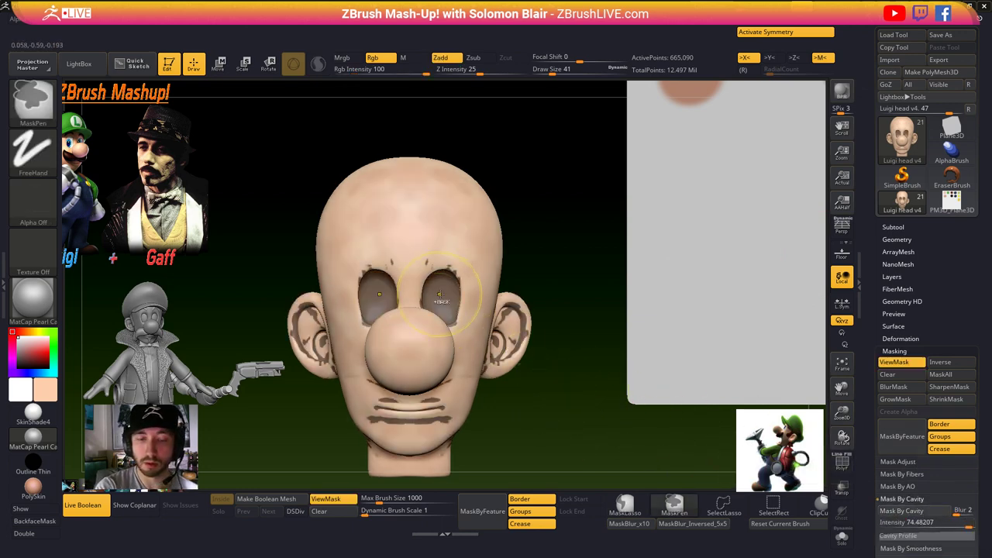
pyautogui.click(637, 525)
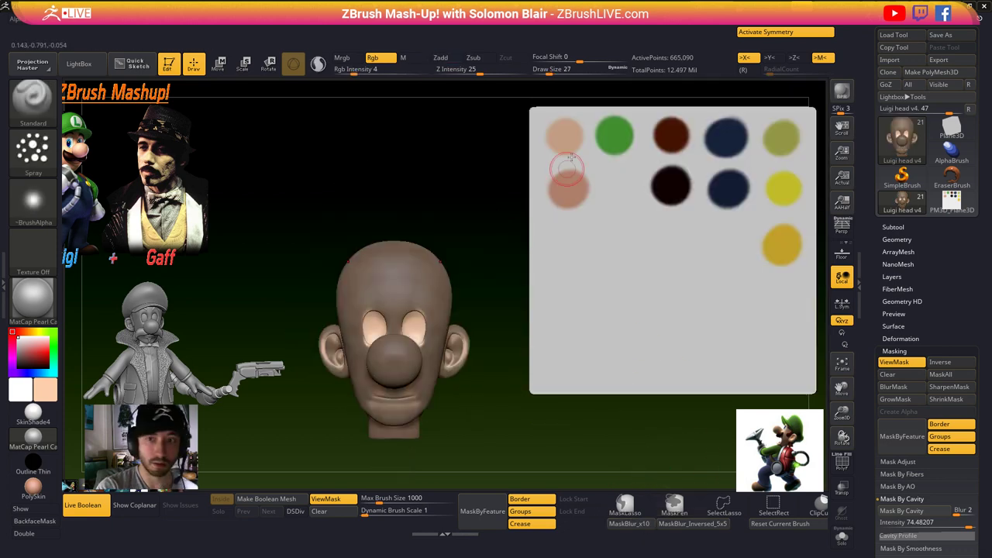
# - Sample the pinkish skin swatch from the palette, swap the two skin colours and enlarge the draw size to 71
pyautogui.press('c')
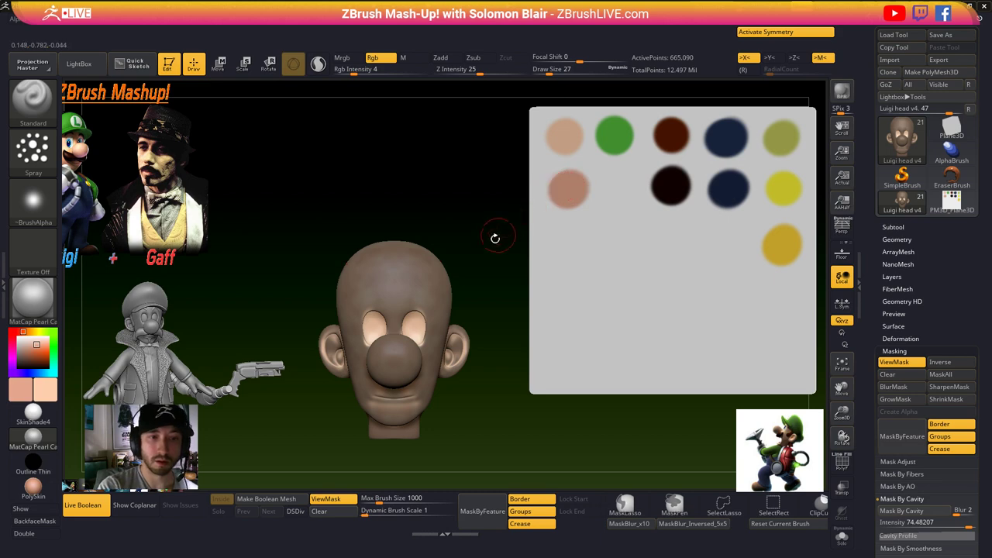
pyautogui.press('v')
pyautogui.press('s')
pyautogui.press('s')
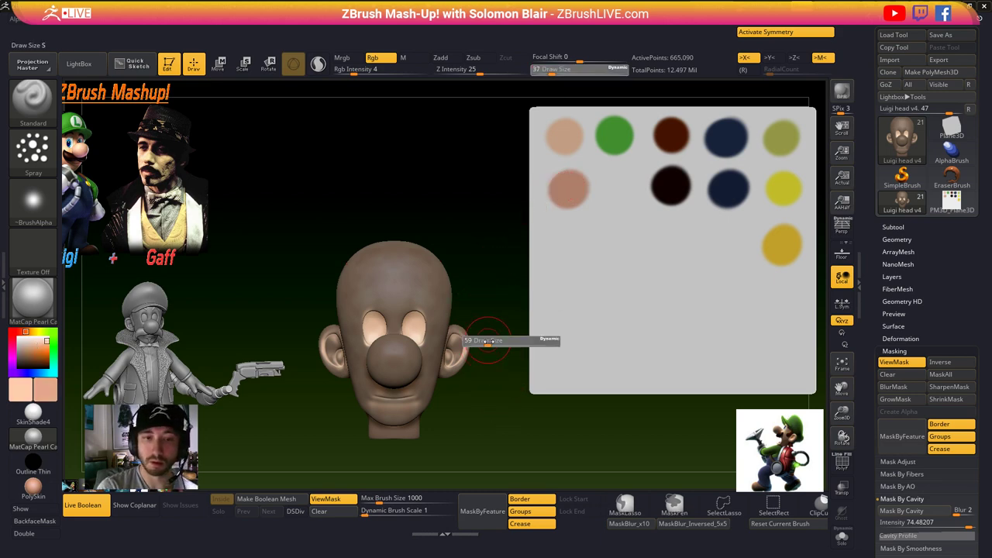
pyautogui.moveTo(482, 341); pyautogui.dragTo(490, 341)
# - Hide the mask display and isolate the Luigi head with Solo
pyautogui.hotkey('ctrl', 'h')
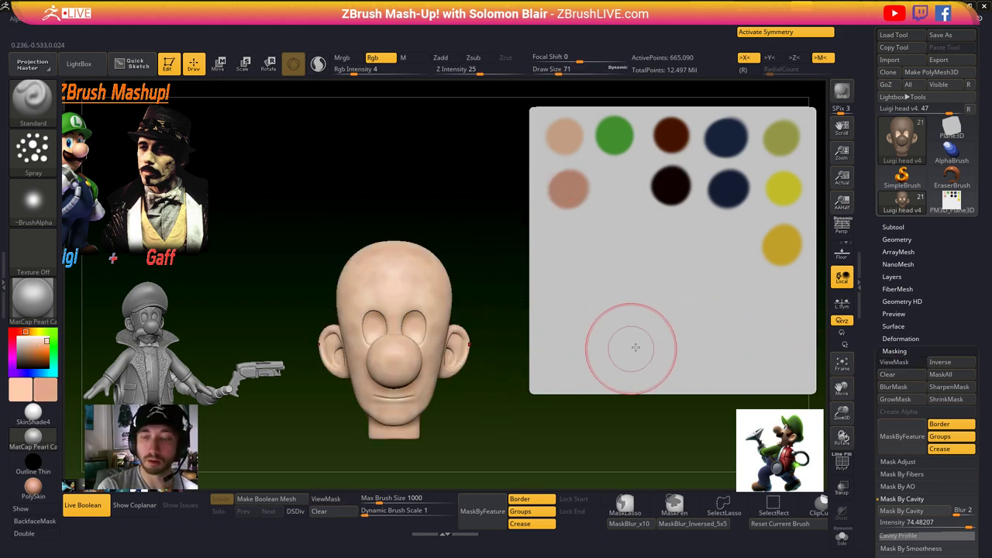
pyautogui.keyDown('ctrl'); pyautogui.keyDown('shift'); pyautogui.click(820, 417); pyautogui.keyUp('shift'); pyautogui.keyUp('ctrl')
pyautogui.keyDown('alt'); pyautogui.moveTo(482, 388); pyautogui.dragTo(560, 392, button='right'); pyautogui.keyUp('alt')
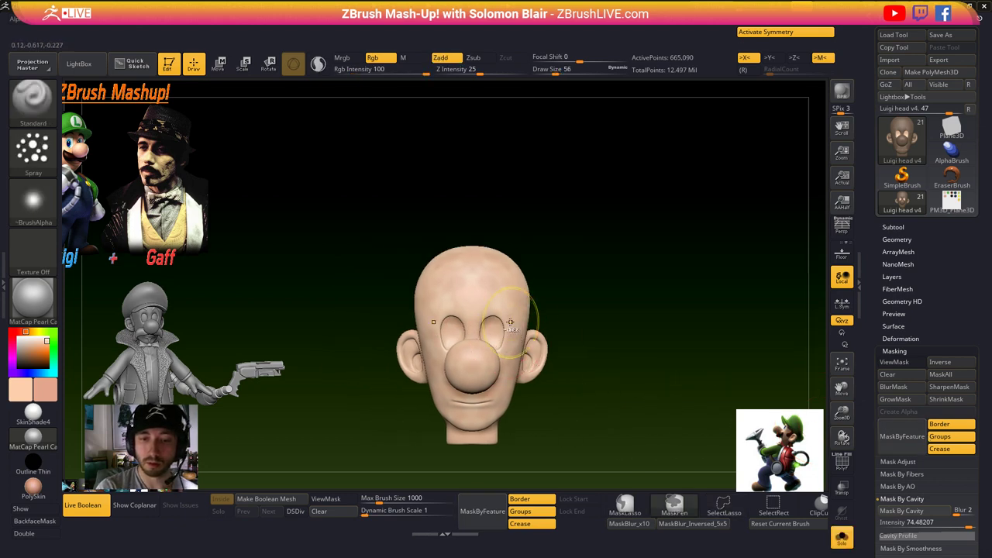
# - Spray skin colour onto the ears at draw size 23 and Rgb Intensity 31
pyautogui.keyDown('ctrl'); pyautogui.moveTo(513, 309); pyautogui.dragTo(478, 284, button='right'); pyautogui.keyUp('ctrl')
pyautogui.press('s')
pyautogui.moveTo(477, 283); pyautogui.dragTo(466, 283)
pyautogui.press('s')
pyautogui.moveTo(537, 386); pyautogui.dragTo(560, 369)
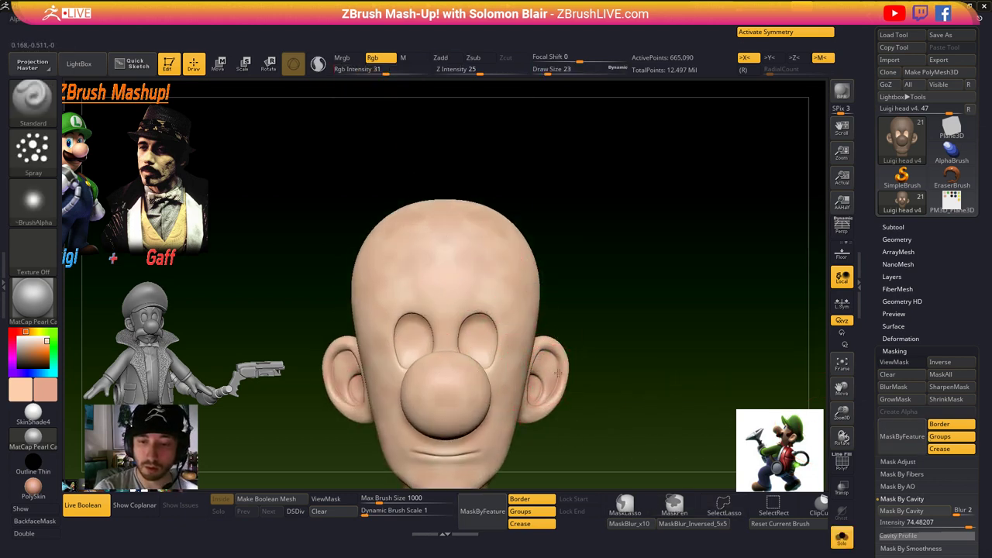
# - Spray pinker skin tone into the eye sockets and around the mouth, and smooth it with a larger brush
pyautogui.keyDown('alt'); pyautogui.moveTo(513, 371); pyautogui.dragTo(520, 327, button='right'); pyautogui.keyUp('alt')
pyautogui.press('s')
pyautogui.moveTo(496, 385); pyautogui.dragTo(505, 385)
pyautogui.moveTo(489, 301); pyautogui.dragTo(480, 319)
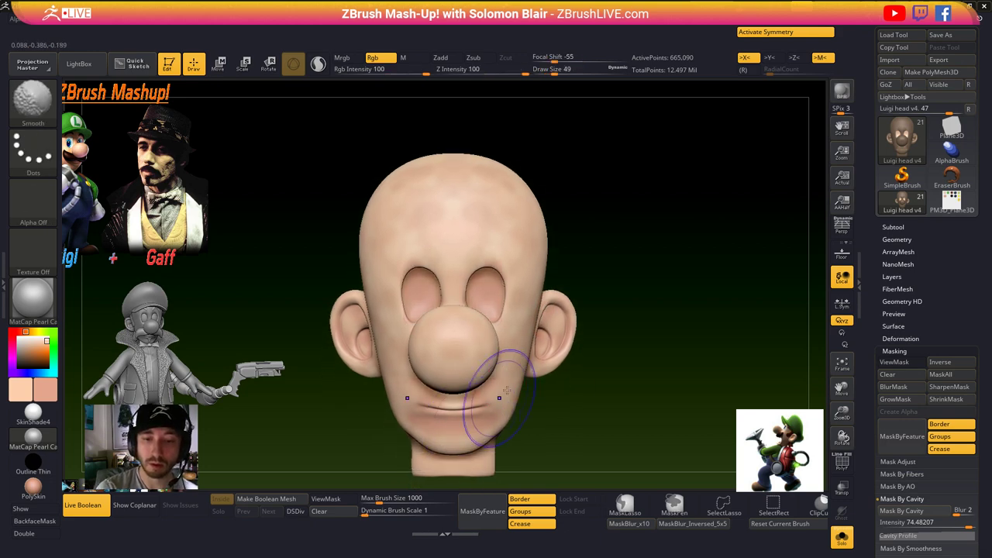
pyautogui.keyDown('shift'); pyautogui.moveTo(504, 259); pyautogui.dragTo(471, 269); pyautogui.keyUp('shift')
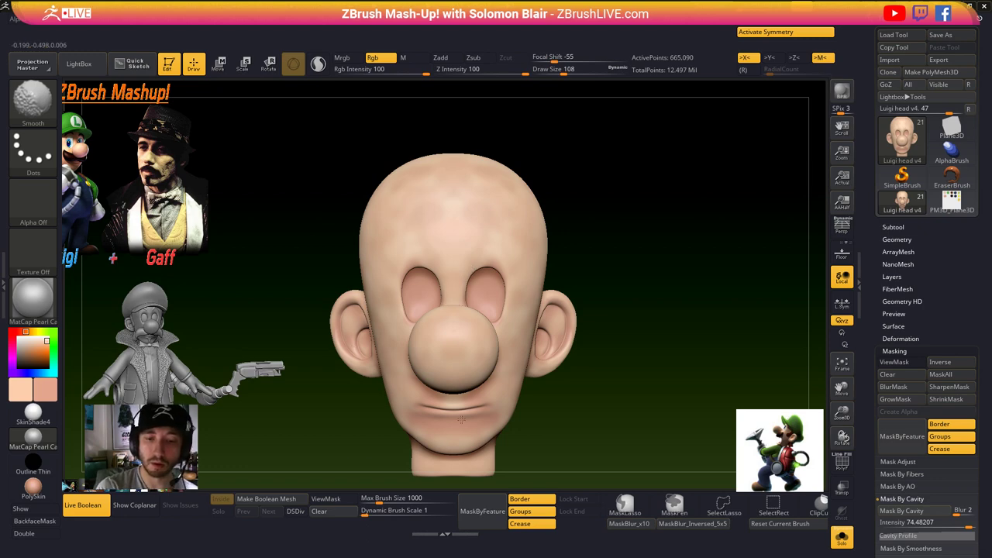
# - Step the head down to lower subdivision levels and smooth the skin colour at draw size 62
pyautogui.press('s')
pyautogui.moveTo(492, 403); pyautogui.dragTo(470, 404)
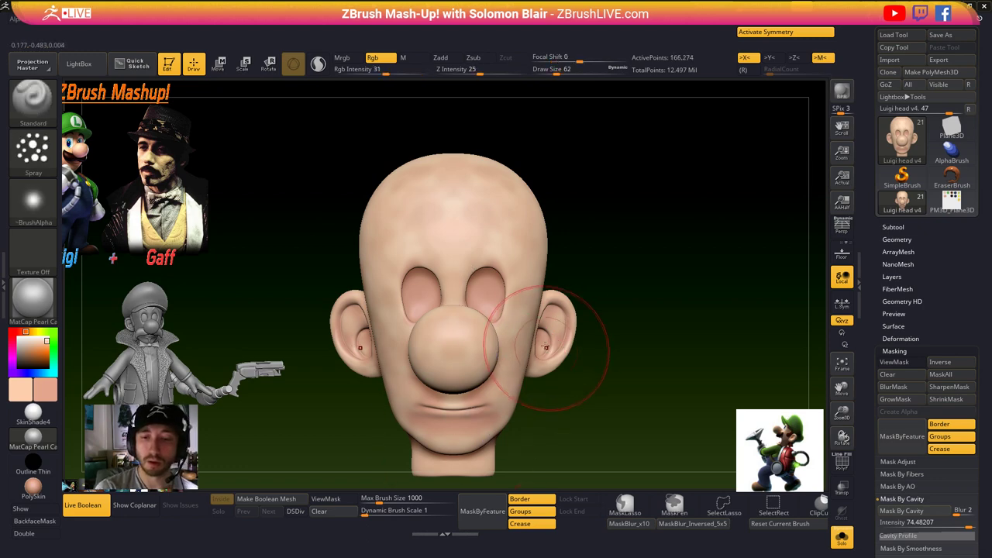
pyautogui.hotkey('shift', 'd')
pyautogui.hotkey('shift', 'd')
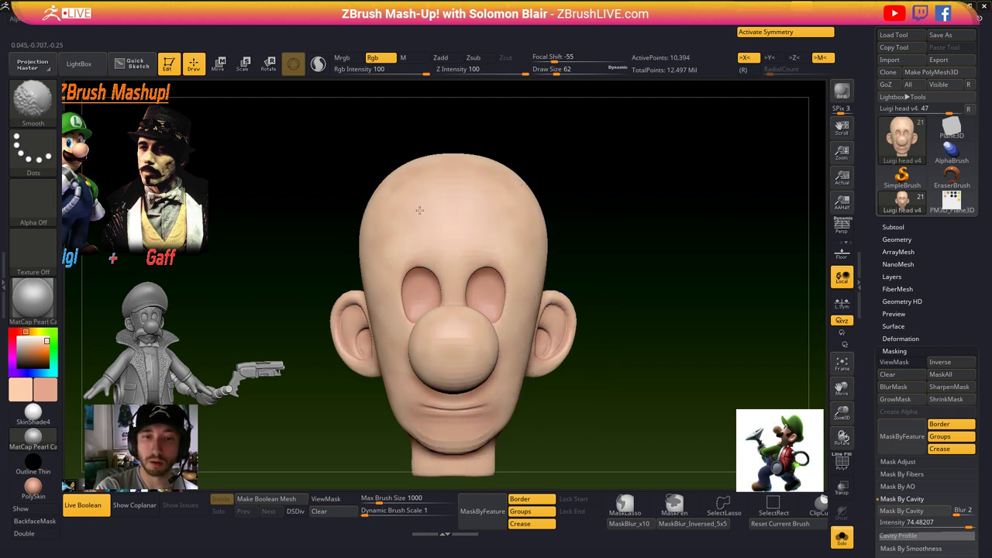
pyautogui.press('d')
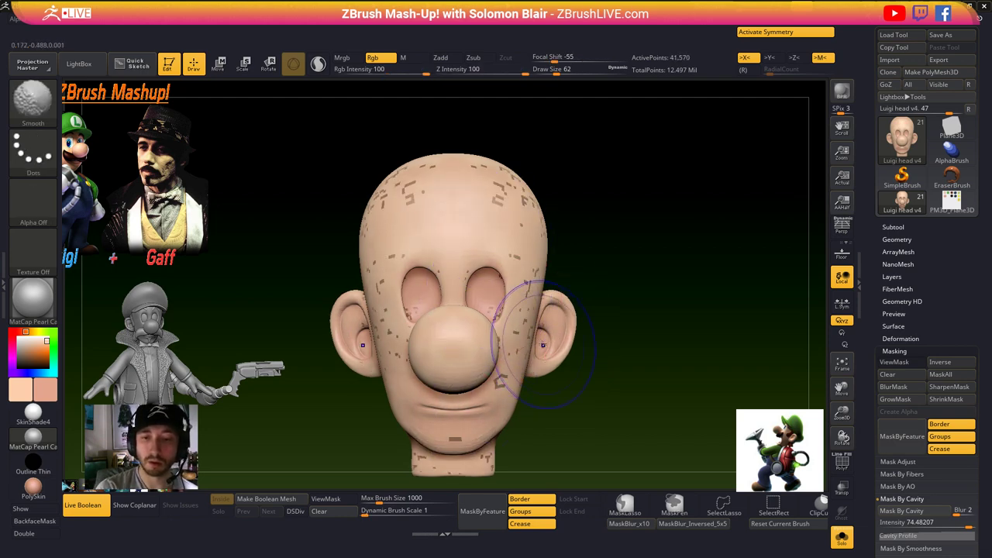
pyautogui.moveTo(587, 336); pyautogui.dragTo(607, 318)
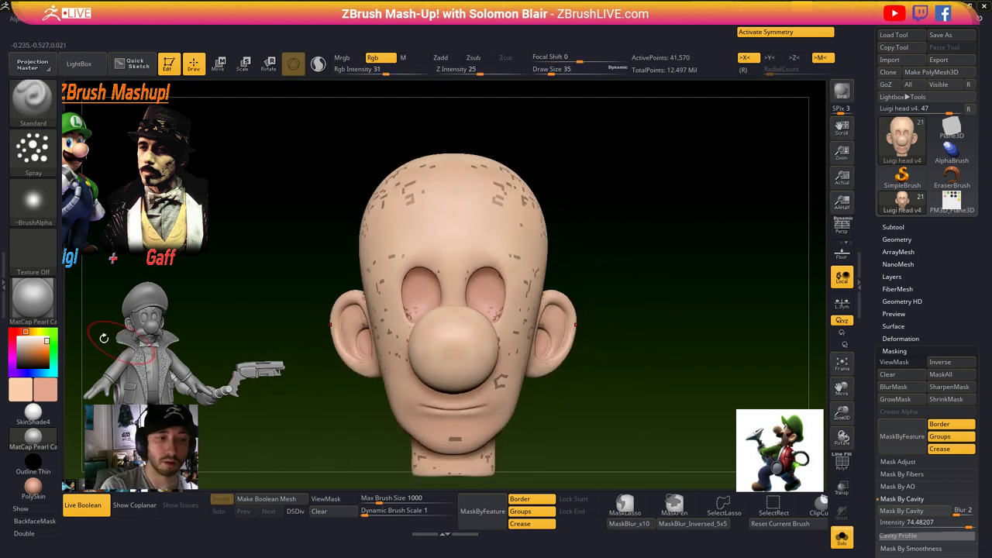
# - Apply the SkinShade4 material, smooth the remaining colour speckles on the face, and return to the highest subdivision level
pyautogui.click(32, 299)
pyautogui.click(448, 283)
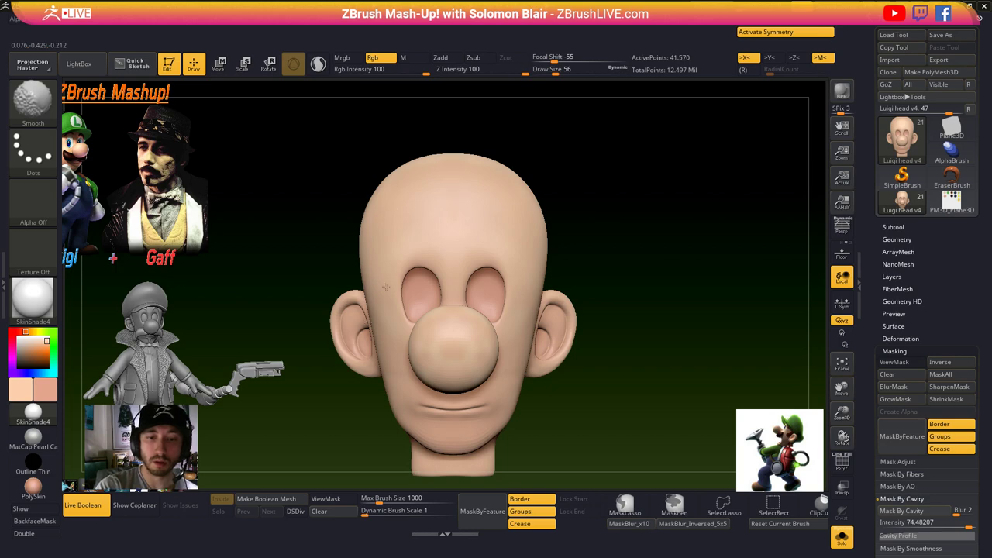
pyautogui.keyDown('shift'); pyautogui.moveTo(493, 428); pyautogui.dragTo(510, 383); pyautogui.keyUp('shift')
pyautogui.press('d')
pyautogui.press('d')
pyautogui.keyDown('shift'); pyautogui.moveTo(461, 355); pyautogui.dragTo(452, 364); pyautogui.keyUp('shift')
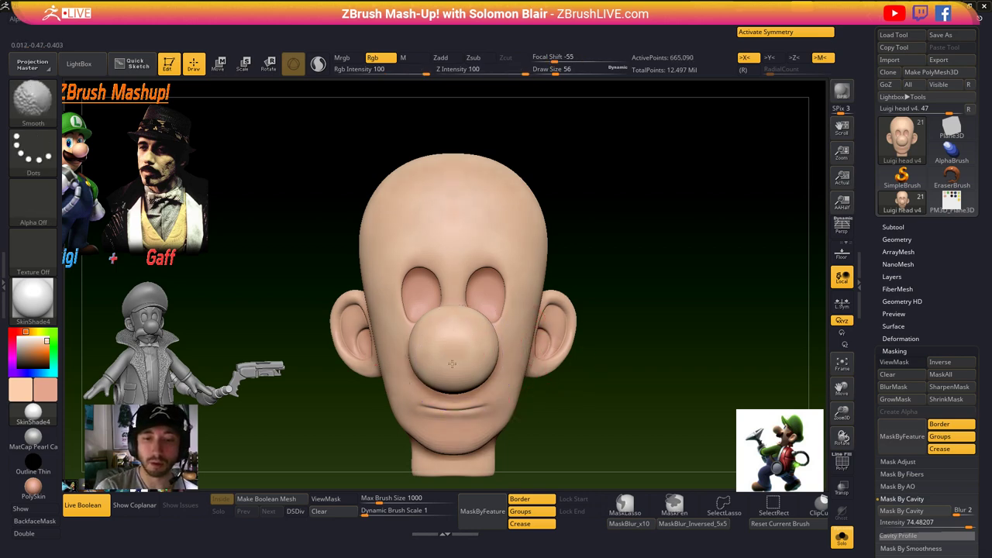
# - Turn Solo off and show the Eyes and Hair subtools with the head, reducing the draw size to 29
pyautogui.keyDown('ctrl'); pyautogui.keyDown('shift'); pyautogui.click(594, 351); pyautogui.keyUp('shift'); pyautogui.keyUp('ctrl')
pyautogui.press('s')
pyautogui.moveTo(620, 374); pyautogui.dragTo(613, 374)
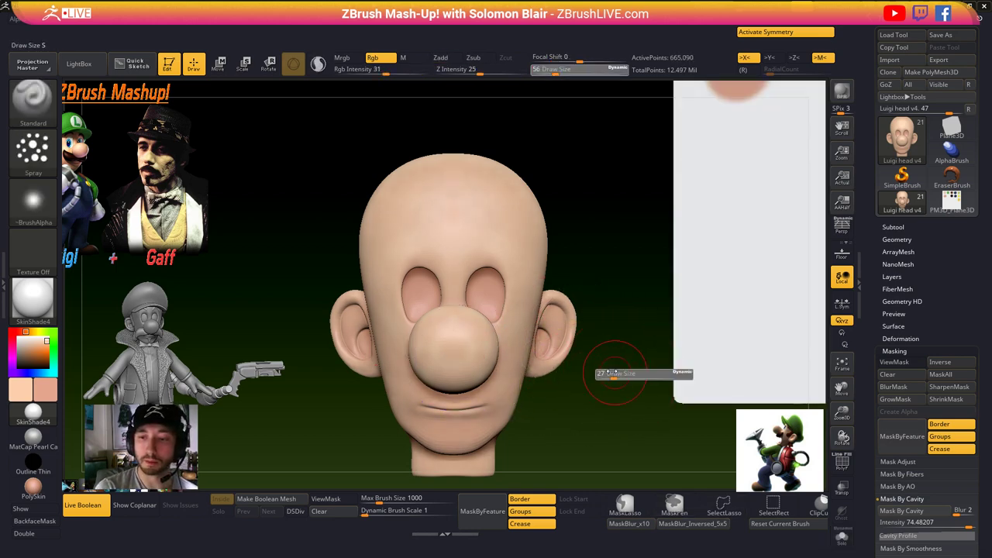
pyautogui.keyDown('ctrl'); pyautogui.moveTo(589, 374); pyautogui.dragTo(464, 338, button='right'); pyautogui.keyUp('ctrl')
pyautogui.keyDown('alt'); pyautogui.moveTo(539, 371); pyautogui.dragTo(519, 408, button='right'); pyautogui.keyUp('alt')
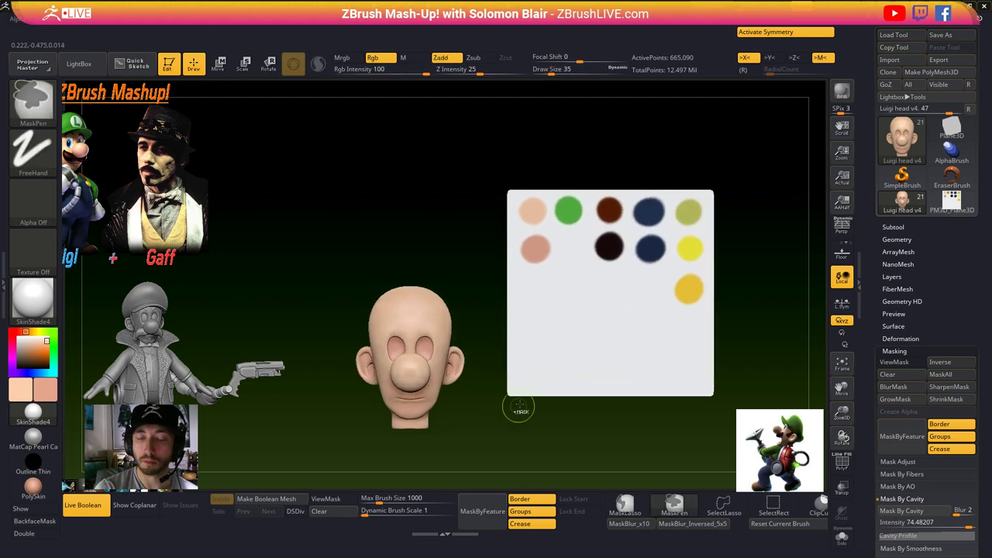
pyautogui.click(893, 227)
pyautogui.click(970, 338)
pyautogui.keyDown('ctrl'); pyautogui.moveTo(474, 341); pyautogui.dragTo(456, 369, button='right'); pyautogui.keyUp('ctrl')
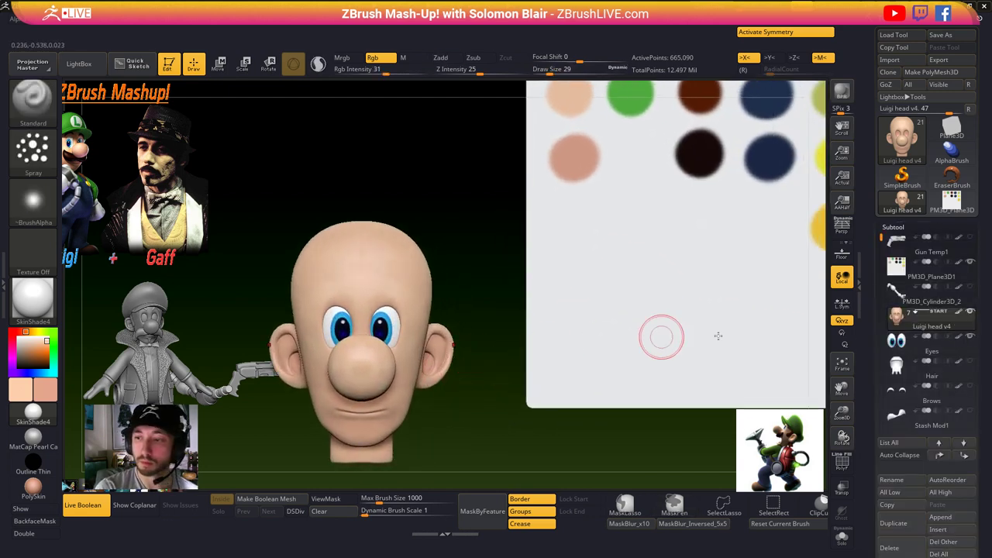
pyautogui.click(970, 363)
pyautogui.scroll(-4, 601, 248)
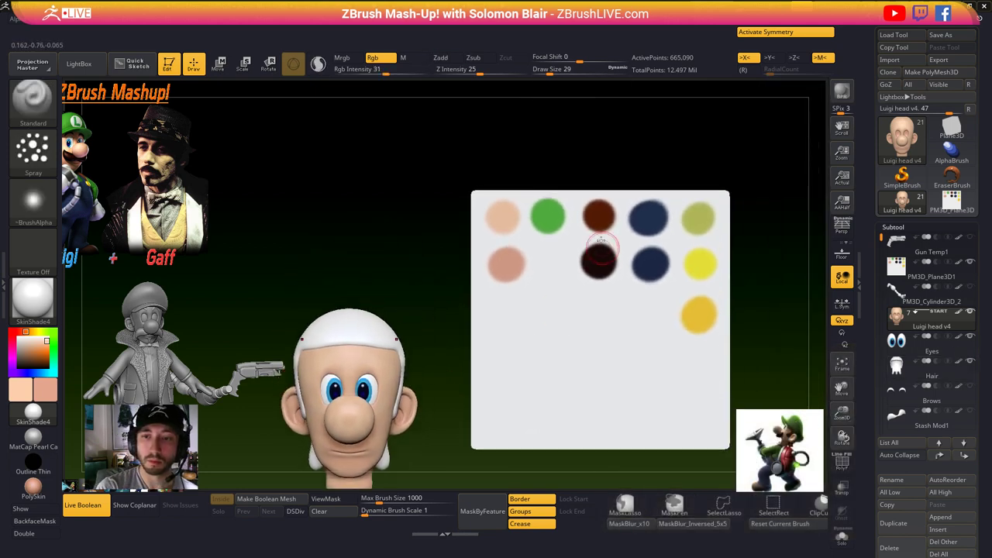
# - Sample the dark brown swatch from the palette with symmetry off, re-enable symmetry and set the draw size to 54
pyautogui.press('x')
pyautogui.moveTo(352, 344); pyautogui.dragTo(361, 340, button='right')
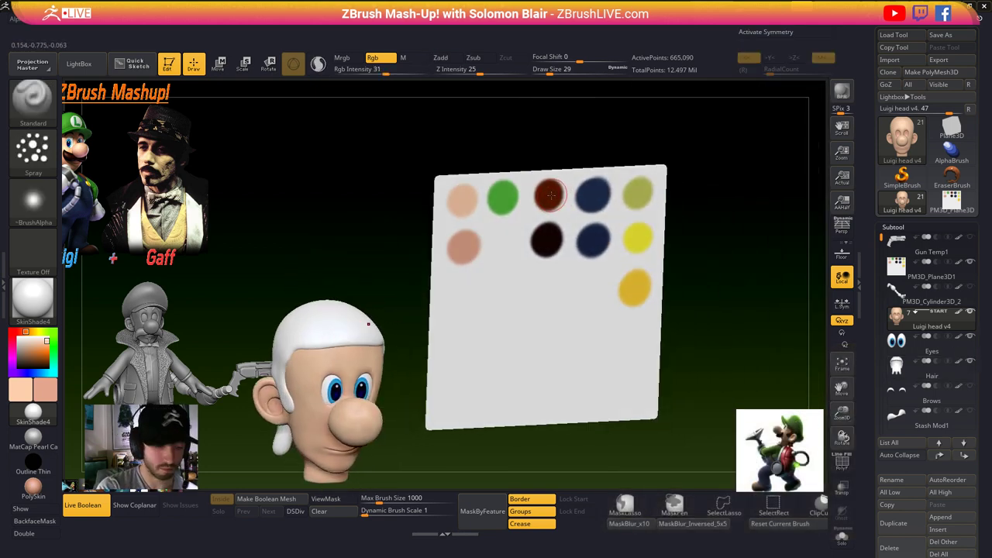
pyautogui.press('v')
pyautogui.press('s')
pyautogui.moveTo(338, 331); pyautogui.dragTo(343, 330)
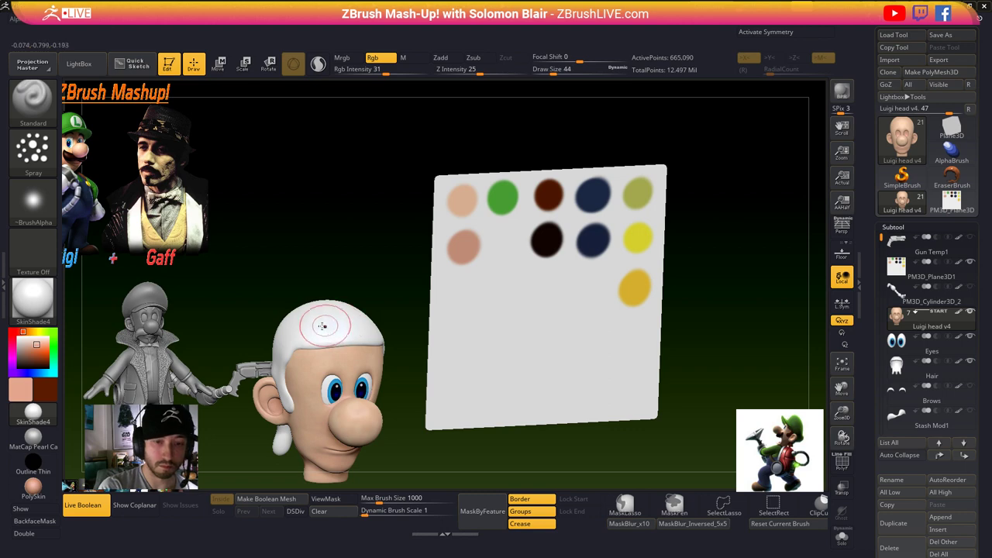
pyautogui.press('x')
pyautogui.press(']')
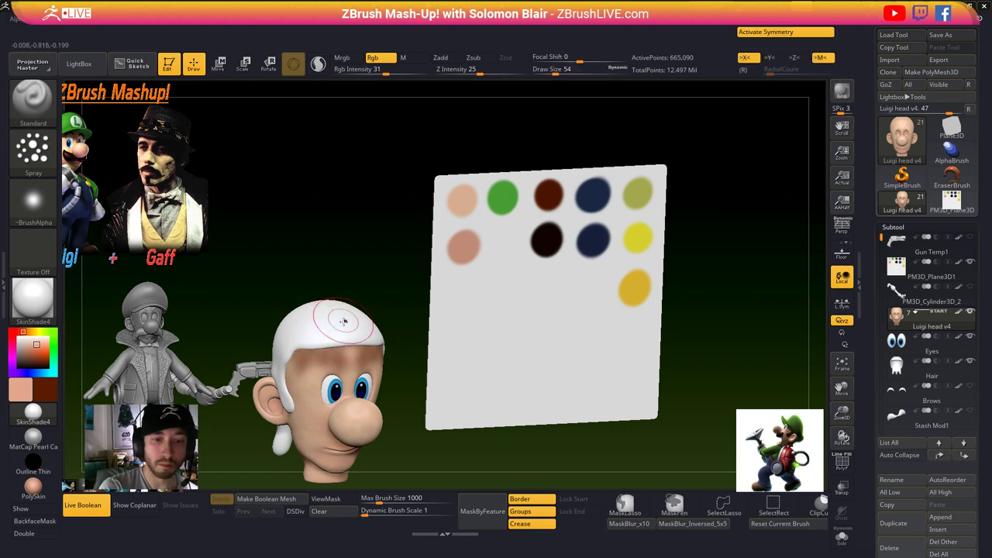
# - Select the Hair subtool and spray dark brown over its top and sides, enlarging the brush
pyautogui.keyDown('alt'); pyautogui.click(319, 323); pyautogui.keyUp('alt')
pyautogui.moveTo(319, 323)
pyautogui.mouseDown()
pyautogui.moveTo(301, 338)
pyautogui.moveTo(282, 388)
pyautogui.mouseUp()
pyautogui.press('s')
pyautogui.moveTo(301, 344); pyautogui.dragTo(315, 333)
pyautogui.keyDown('alt'); pyautogui.moveTo(315, 333); pyautogui.dragTo(444, 288, button='right'); pyautogui.keyUp('alt')
pyautogui.keyDown('ctrl'); pyautogui.moveTo(443, 288); pyautogui.dragTo(434, 359, button='right'); pyautogui.keyUp('ctrl')
pyautogui.press(']')
pyautogui.press(']')
pyautogui.press(']')
# - Cover the back and lower strands of the hair in dark brown, reducing the draw size to 51
pyautogui.moveTo(341, 353)
pyautogui.mouseDown(button='right')
pyautogui.moveTo(432, 328)
pyautogui.moveTo(387, 294)
pyautogui.mouseUp(button='right')
pyautogui.moveTo(321, 374)
pyautogui.mouseDown()
pyautogui.moveTo(351, 299)
pyautogui.moveTo(318, 302)
pyautogui.moveTo(335, 271)
pyautogui.mouseUp()
pyautogui.press('s')
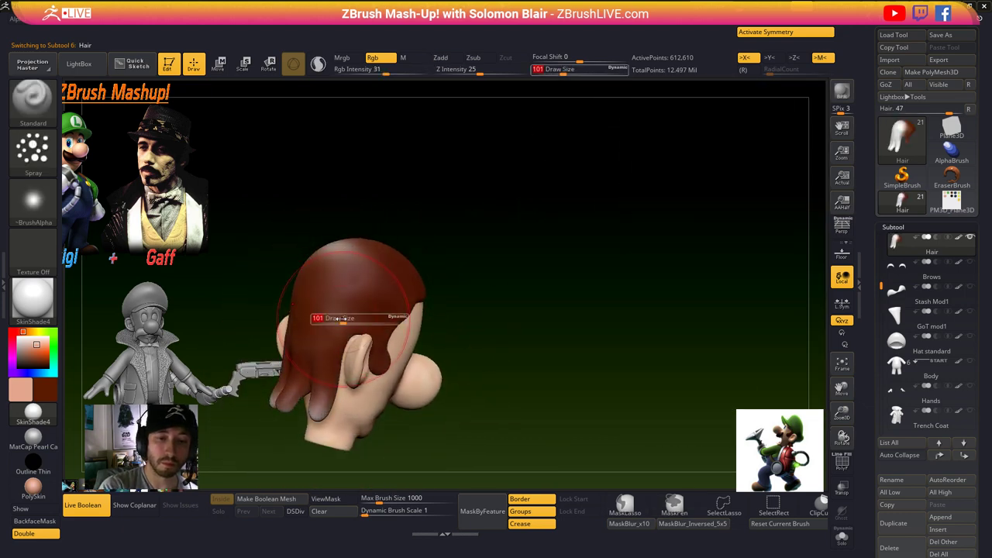
pyautogui.moveTo(343, 321); pyautogui.dragTo(334, 322)
pyautogui.moveTo(321, 407)
pyautogui.mouseDown()
pyautogui.moveTo(315, 361)
pyautogui.moveTo(343, 301)
pyautogui.mouseUp()
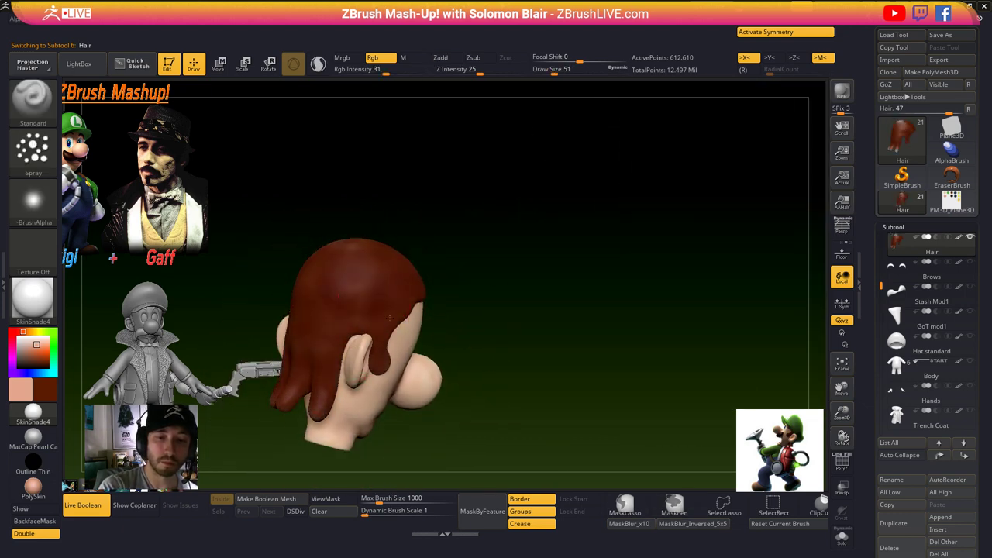
pyautogui.moveTo(390, 317)
pyautogui.mouseDown(button='right')
pyautogui.moveTo(408, 279)
pyautogui.moveTo(476, 262)
pyautogui.mouseUp(button='right')
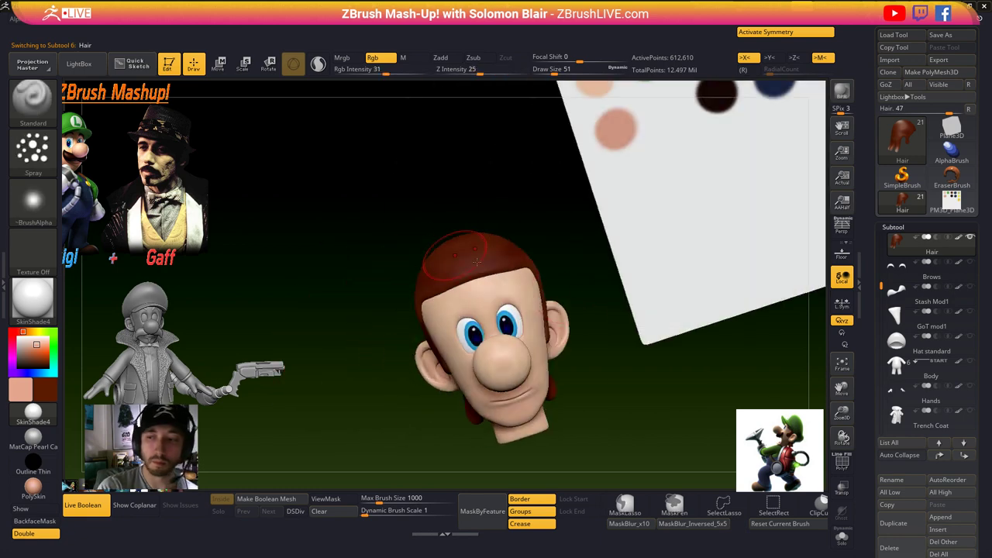
# - Show the Hat standard, Stash Mod1, GoT mod1 and Brows subtools around the head
pyautogui.click(972, 338)
pyautogui.keyDown('shift'); pyautogui.moveTo(581, 361); pyautogui.dragTo(493, 413, button='right'); pyautogui.keyUp('shift')
pyautogui.moveTo(493, 413)
pyautogui.keyDown('ctrl'); pyautogui.mouseDown(button='right')
pyautogui.moveTo(491, 387)
pyautogui.moveTo(489, 412)
pyautogui.mouseUp(button='right'); pyautogui.keyUp('ctrl')
pyautogui.click(970, 314)
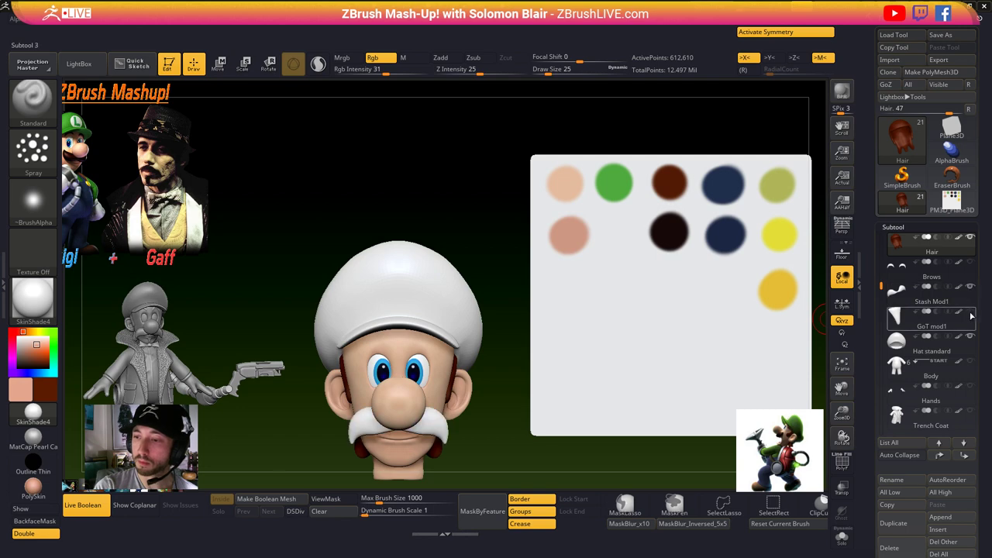
pyautogui.click(970, 263)
pyautogui.keyDown('alt'); pyautogui.moveTo(500, 309); pyautogui.dragTo(472, 283, button='right'); pyautogui.keyUp('alt')
# - Sample the green palette swatch alongside the dark brown, turn symmetry back on and set the draw size to 31
pyautogui.press('c')
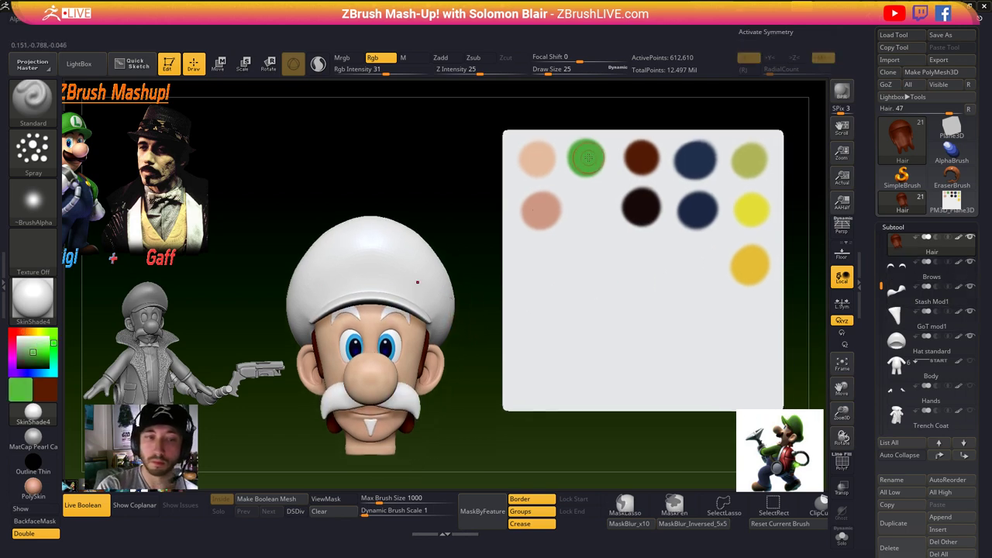
pyautogui.press('v')
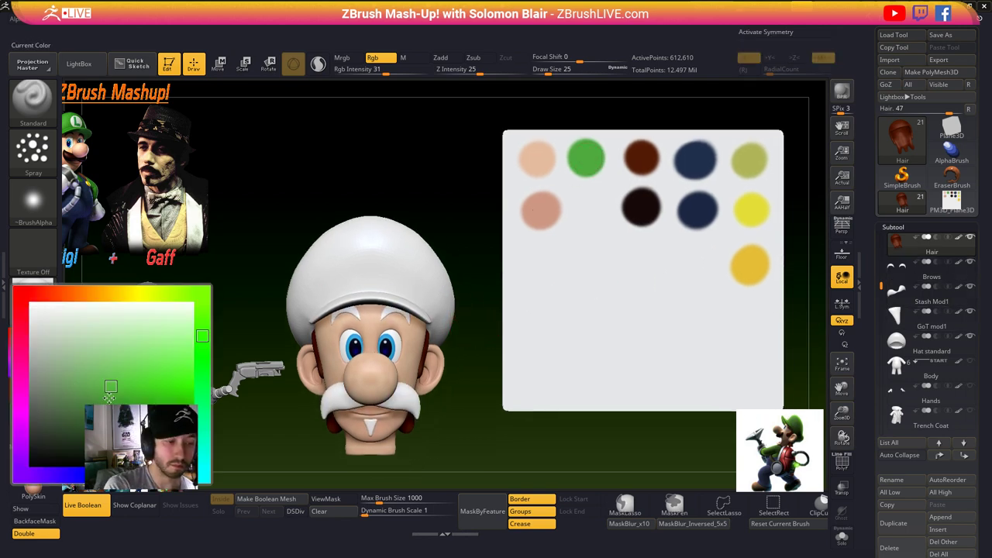
pyautogui.press('c')
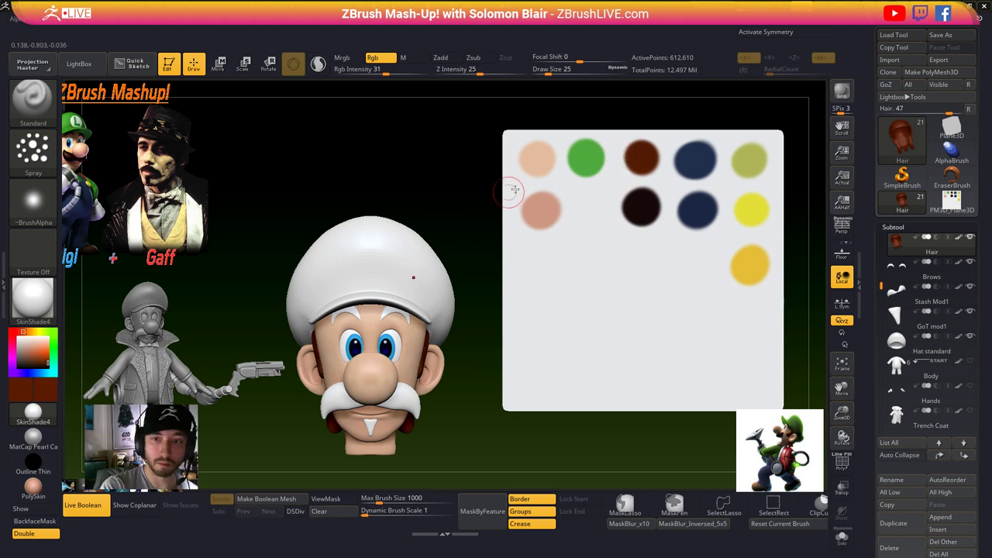
pyautogui.press('c')
pyautogui.keyDown('ctrl'); pyautogui.moveTo(401, 286); pyautogui.dragTo(406, 276, button='right'); pyautogui.keyUp('ctrl')
pyautogui.press('x')
pyautogui.press('s')
pyautogui.moveTo(408, 275); pyautogui.dragTo(411, 276)
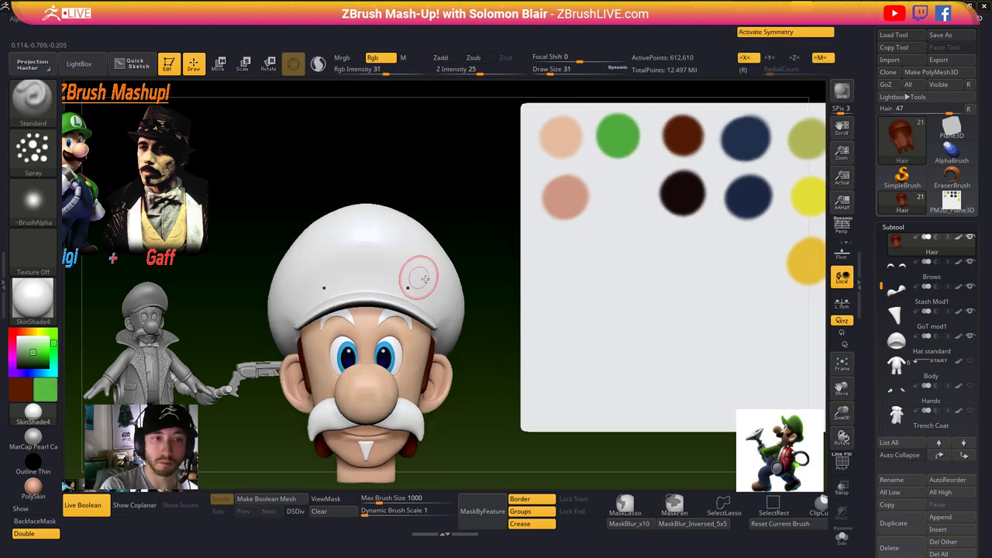
# - Move the Spotlight reference images fully into view and pair the green with a darker green as second colour
pyautogui.keyDown('alt'); pyautogui.moveTo(425, 279); pyautogui.dragTo(496, 301, button='right'); pyautogui.keyUp('alt')
pyautogui.press('z')
pyautogui.moveTo(262, 301); pyautogui.dragTo(310, 321)
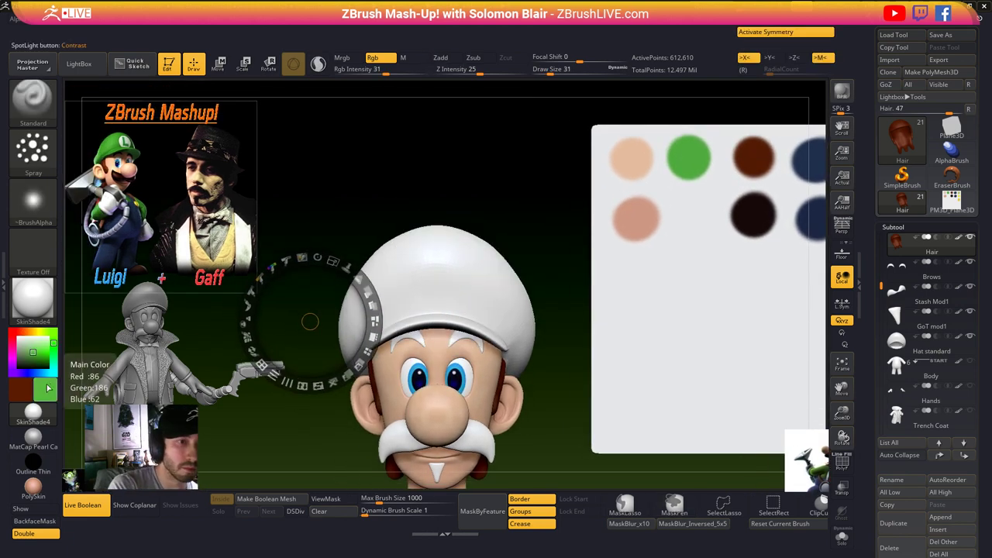
pyautogui.press('c')
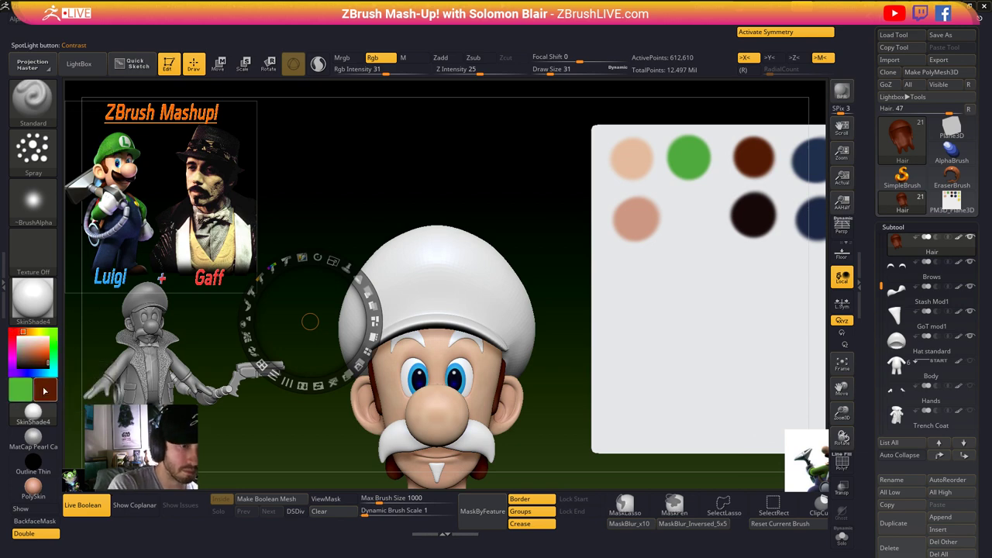
pyautogui.hotkey('shift', 'z')
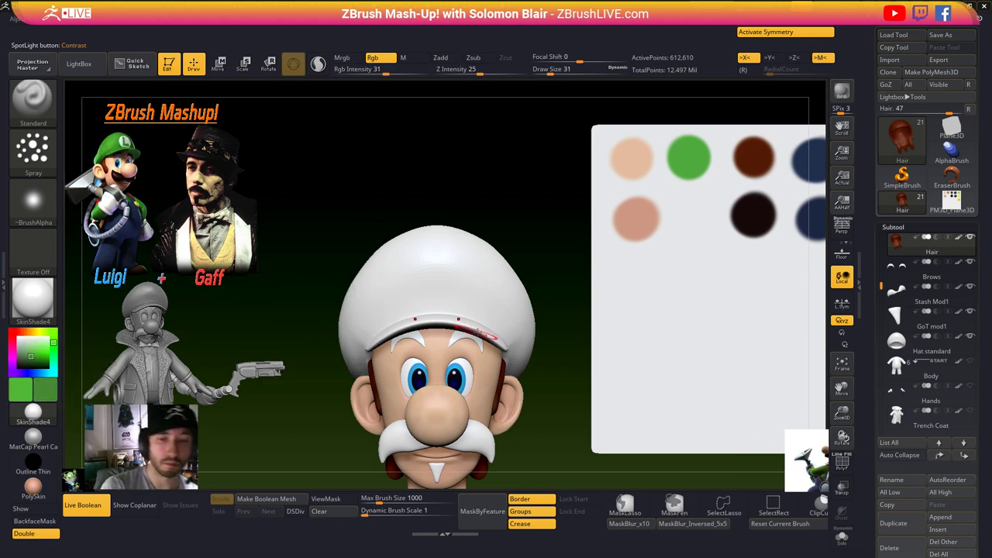
pyautogui.press('shift')
# - Select the Hat standard subtool, raise Rgb Intensity to 100 and fill the hat with the green
pyautogui.keyDown('alt'); pyautogui.click(481, 293); pyautogui.keyUp('alt')
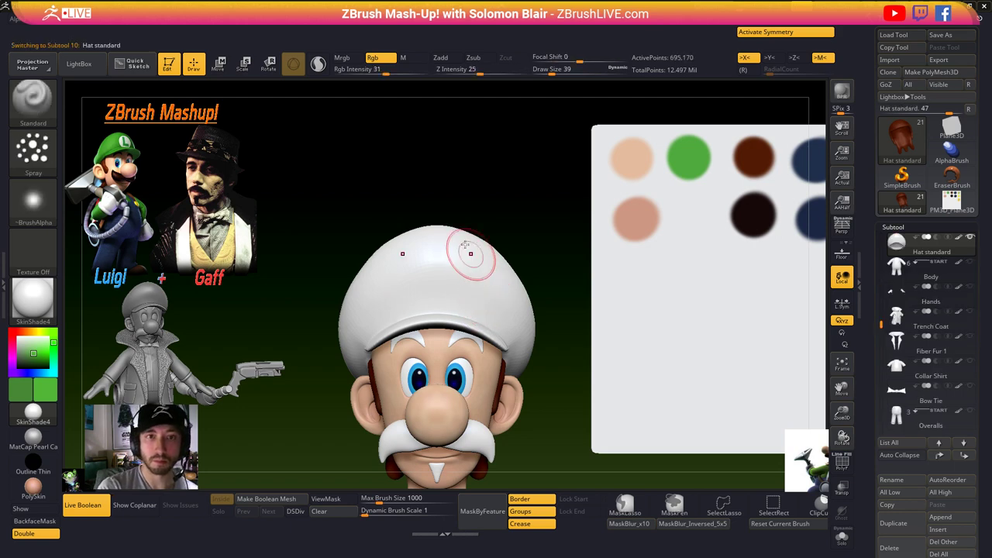
pyautogui.moveTo(391, 71); pyautogui.dragTo(435, 70)
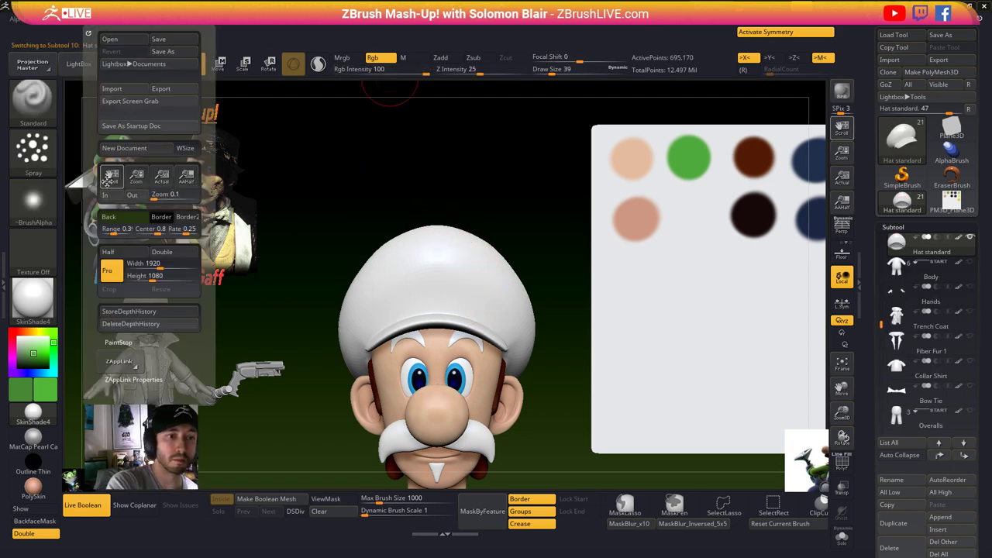
pyautogui.moveTo(74, 26)
pyautogui.click(99, 238)
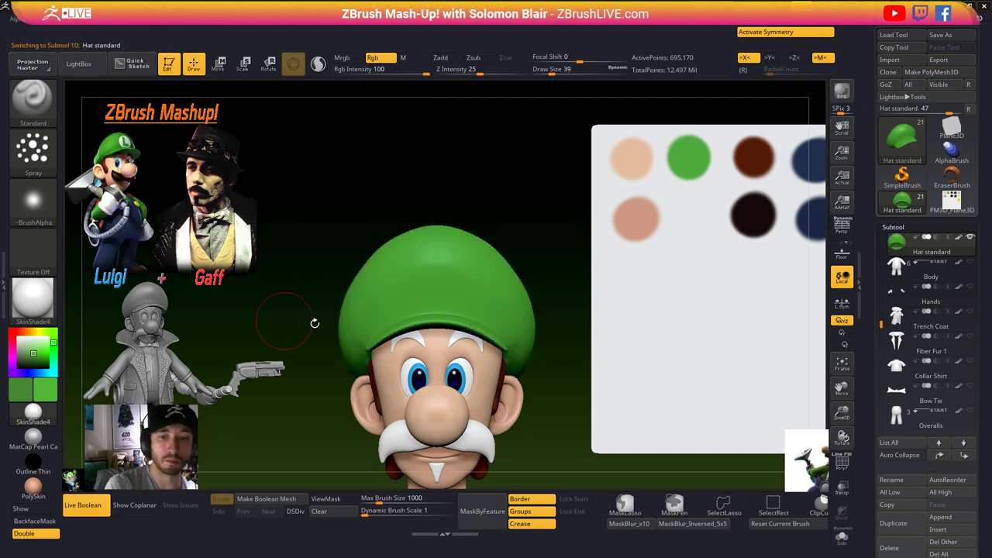
pyautogui.moveTo(564, 313)
pyautogui.keyDown('ctrl'); pyautogui.mouseDown(button='right')
pyautogui.moveTo(564, 301)
pyautogui.moveTo(541, 305)
pyautogui.mouseUp(button='right'); pyautogui.keyUp('ctrl')
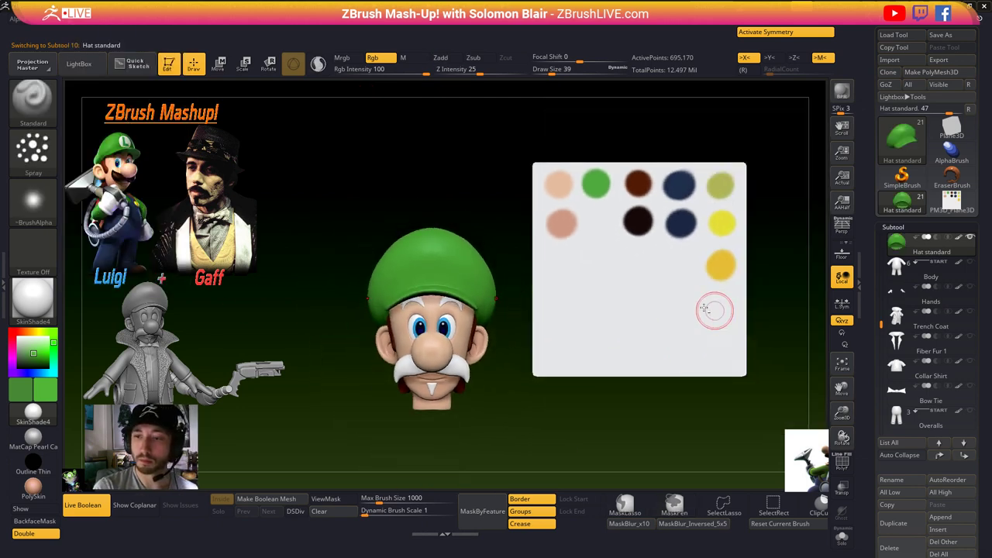
# - Select the colour palette plane PM3D_Plane3D1, scale it down and move it up away from the head
pyautogui.moveTo(881, 323); pyautogui.dragTo(881, 236)
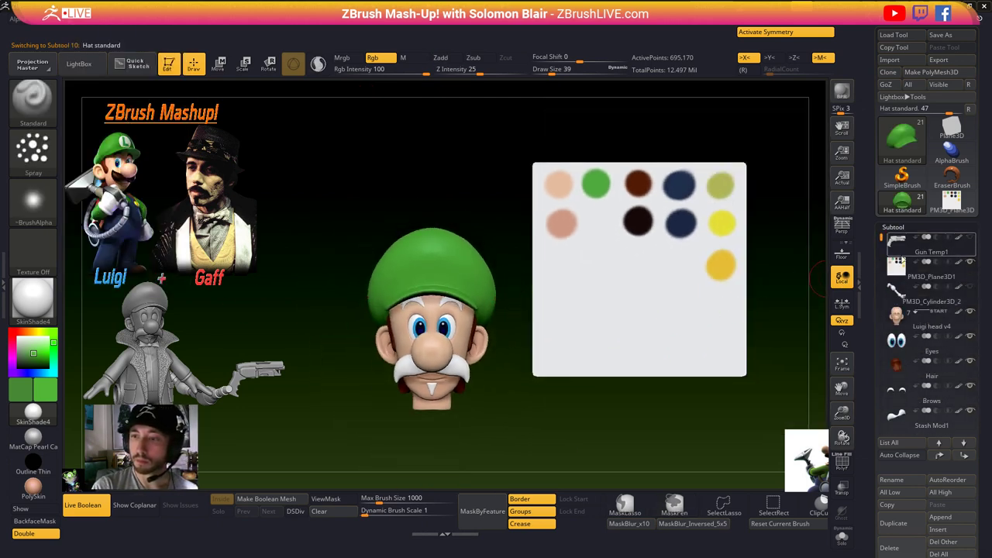
pyautogui.keyDown('alt'); pyautogui.click(664, 311); pyautogui.keyUp('alt')
pyautogui.press('w')
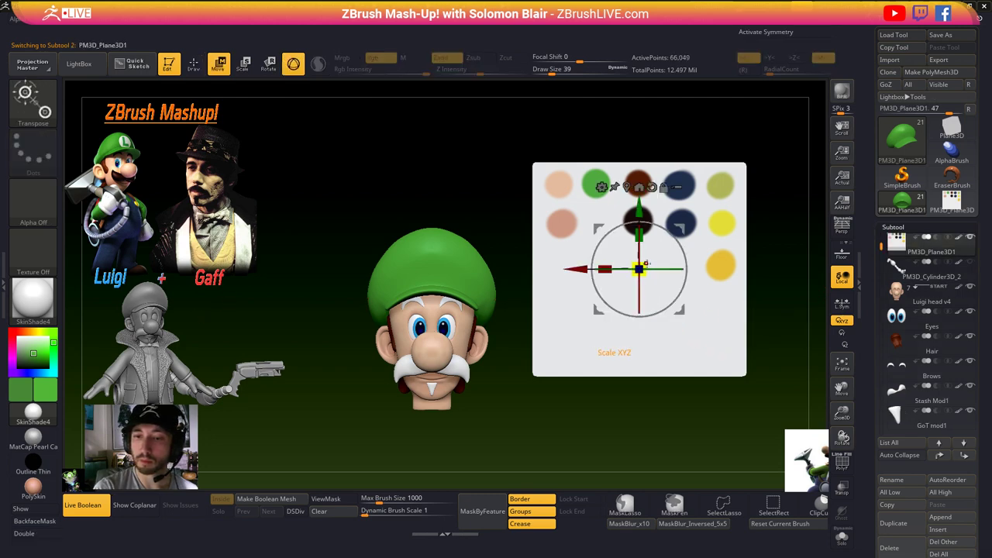
pyautogui.moveTo(640, 269); pyautogui.dragTo(613, 311)
pyautogui.moveTo(639, 207); pyautogui.dragTo(684, 157)
pyautogui.moveTo(581, 213); pyautogui.dragTo(590, 210)
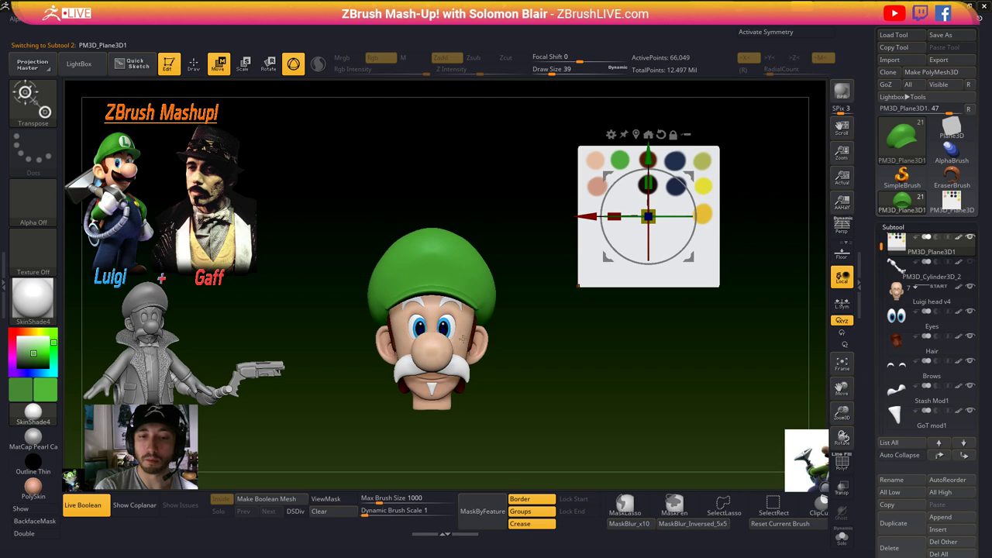
# - Return to painting on the Hat standard subtool with X symmetry on and set the draw size to 23
pyautogui.press('q')
pyautogui.keyDown('ctrl'); pyautogui.moveTo(469, 346); pyautogui.dragTo(417, 301, button='right'); pyautogui.keyUp('ctrl')
pyautogui.press('x')
pyautogui.press('x')
pyautogui.press('x')
pyautogui.press('s')
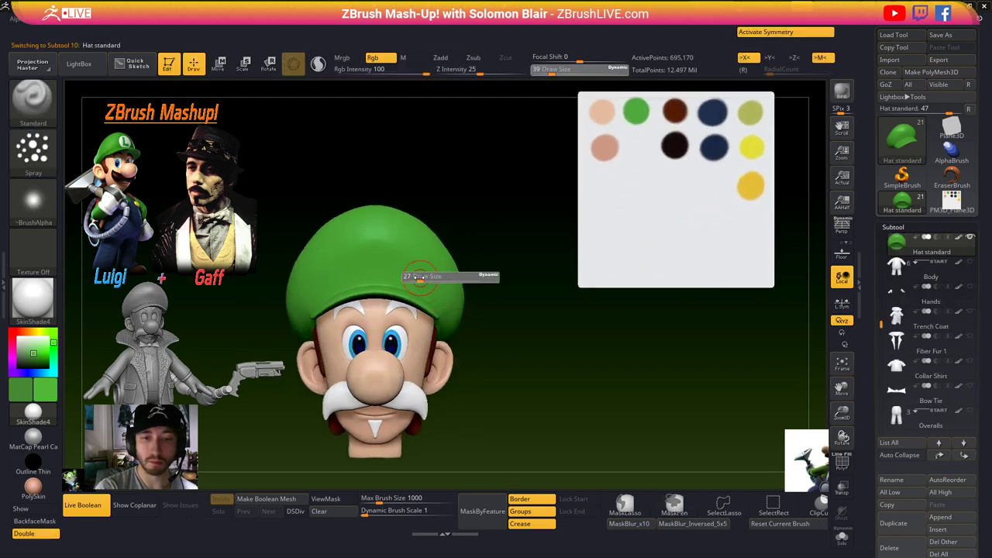
pyautogui.click(417, 280)
# - Mask the hat by cavity at an intensity of about 63.7, invert the mask and blur it
pyautogui.click(902, 227)
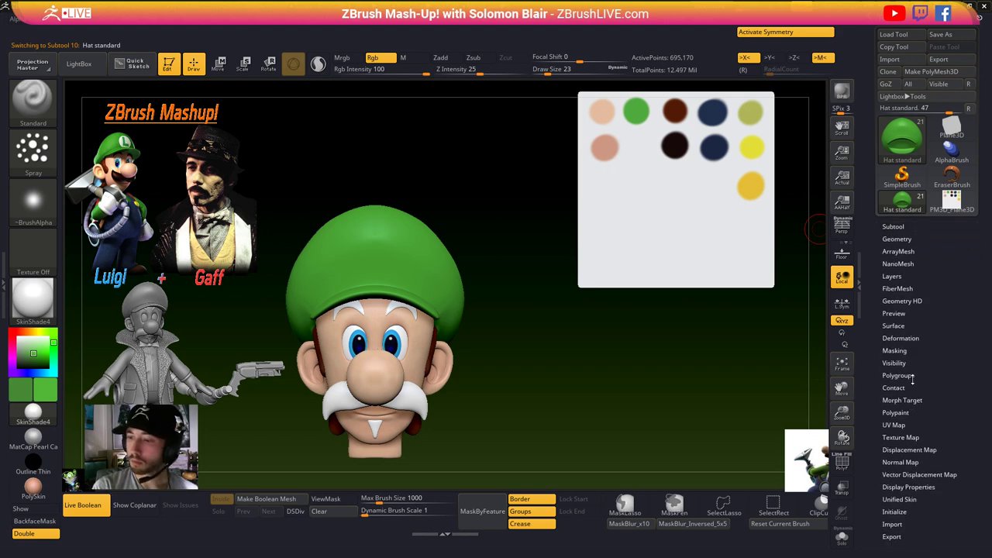
pyautogui.click(895, 352)
pyautogui.moveTo(920, 525); pyautogui.dragTo(967, 526)
pyautogui.click(920, 509)
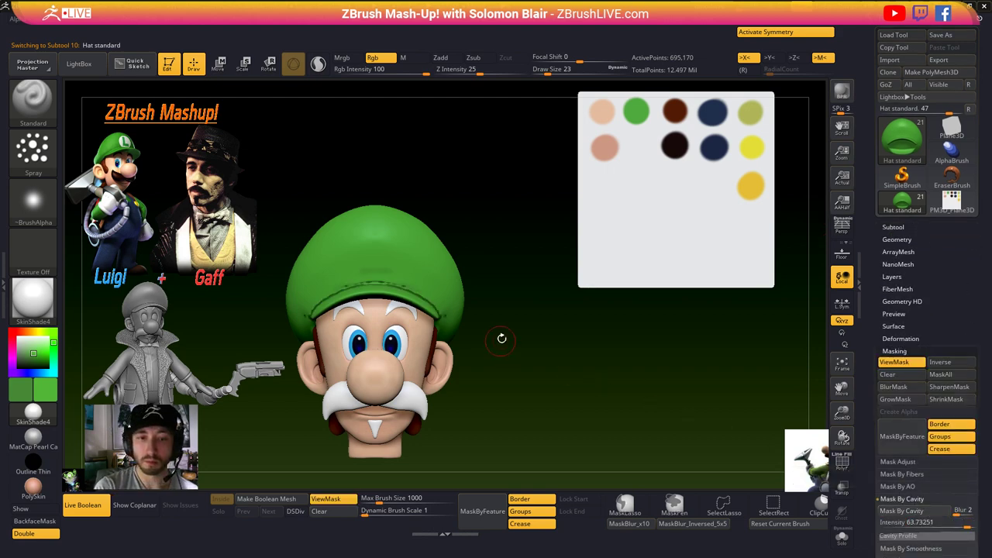
pyautogui.moveTo(502, 339); pyautogui.dragTo(521, 321)
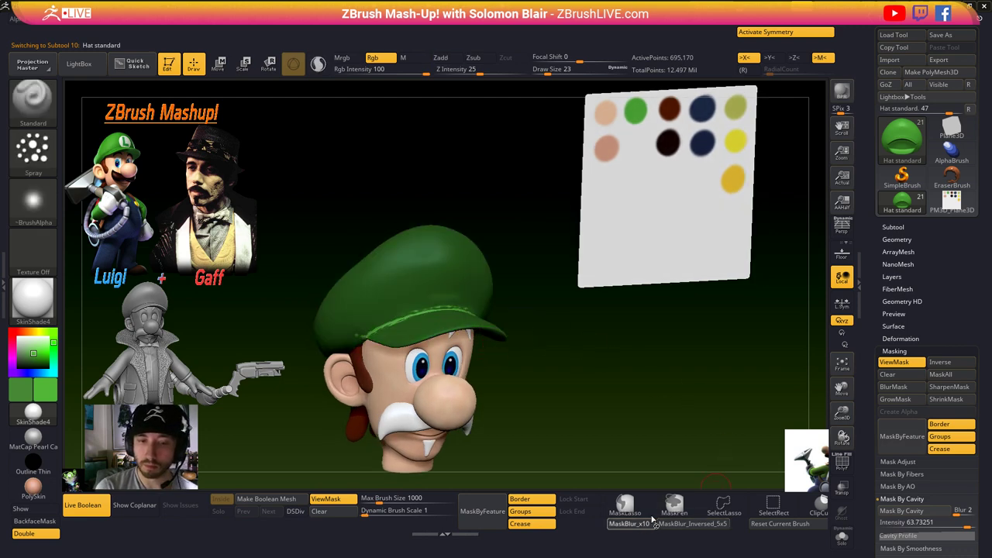
pyautogui.keyDown('ctrl'); pyautogui.click(569, 359); pyautogui.keyUp('ctrl')
pyautogui.keyDown('ctrl'); pyautogui.click(557, 351); pyautogui.keyUp('ctrl')
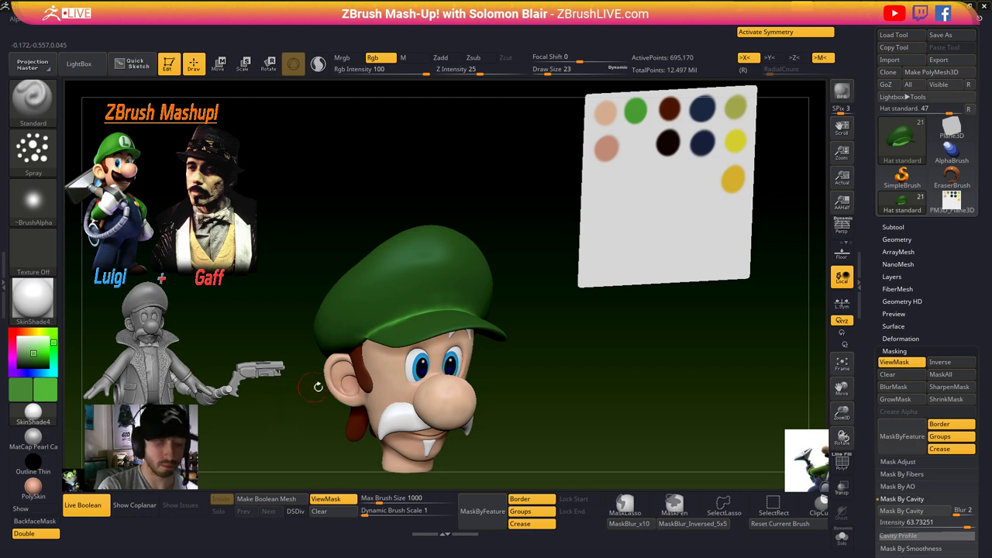
# - Set the active paint colour to a darker green, try shading and smoothing above the hat brim, and undo those strokes
pyautogui.click(45, 389)
pyautogui.click(101, 399)
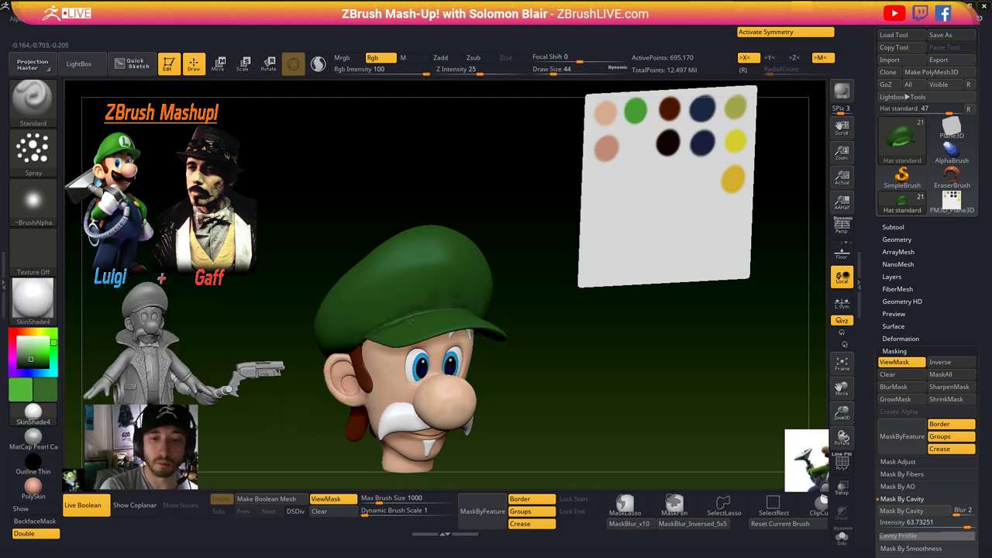
pyautogui.hotkey('ctrl', 'h')
pyautogui.keyDown('shift'); pyautogui.moveTo(475, 313); pyautogui.dragTo(437, 303); pyautogui.keyUp('shift')
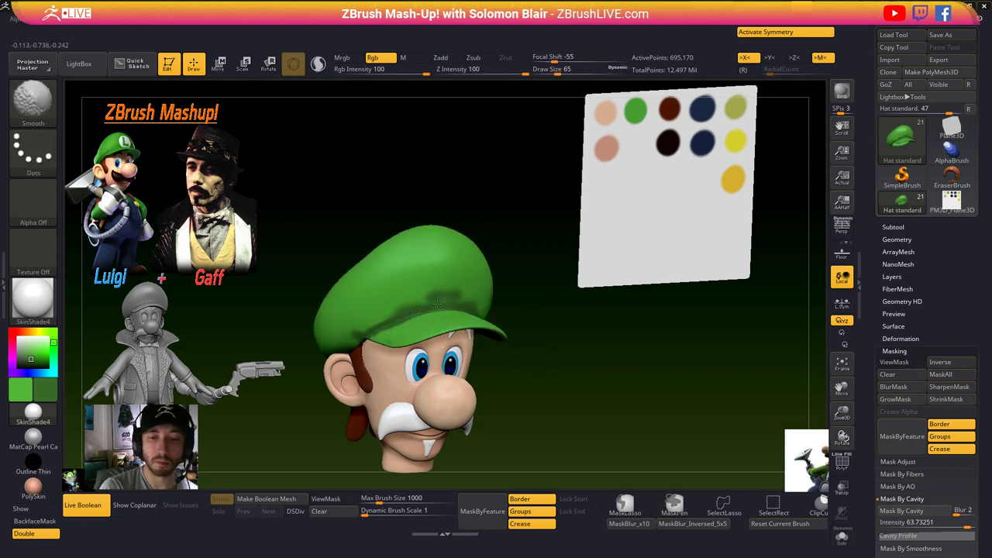
pyautogui.hotkey('ctrl', 'h')
pyautogui.hotkey('ctrl', 'z')
pyautogui.hotkey('ctrl', 'z')
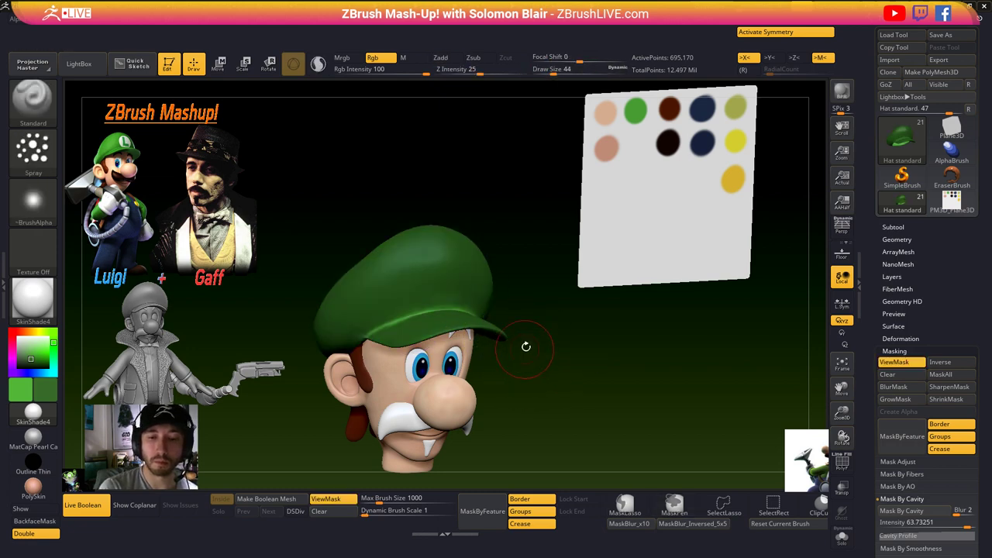
# - Replace the hat's mask with a peaks-and-valleys mask, invert it and soften it with MaskBlur_x10
pyautogui.hotkey('ctrl', 'h')
pyautogui.moveTo(968, 311); pyautogui.dragTo(968, 234)
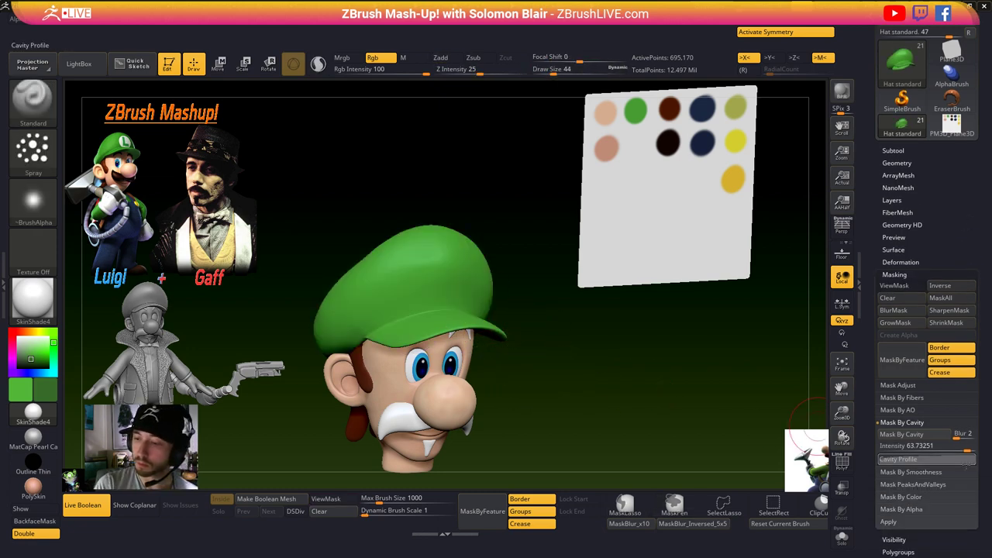
pyautogui.click(912, 485)
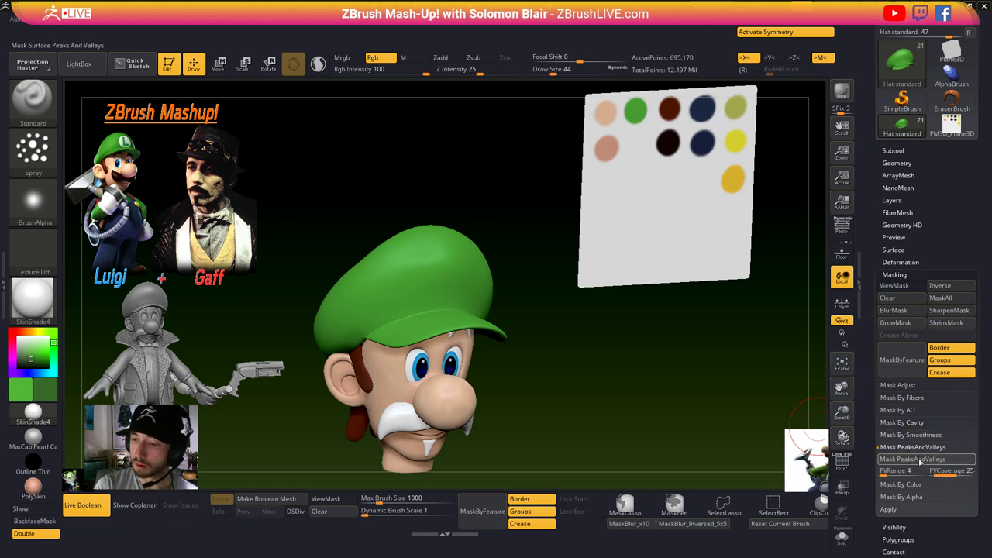
pyautogui.click(921, 463)
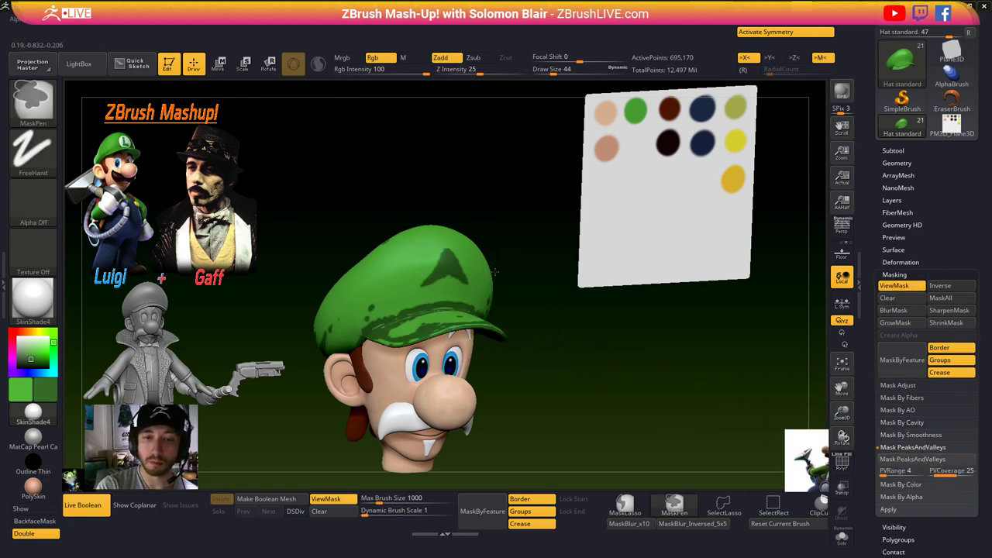
pyautogui.keyDown('ctrl'); pyautogui.click(570, 321); pyautogui.keyUp('ctrl')
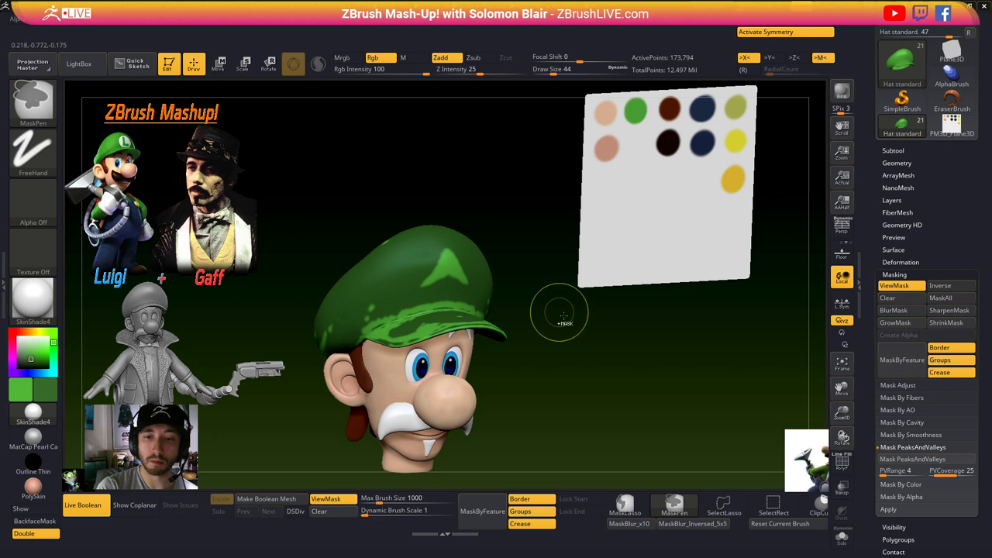
pyautogui.click(648, 521)
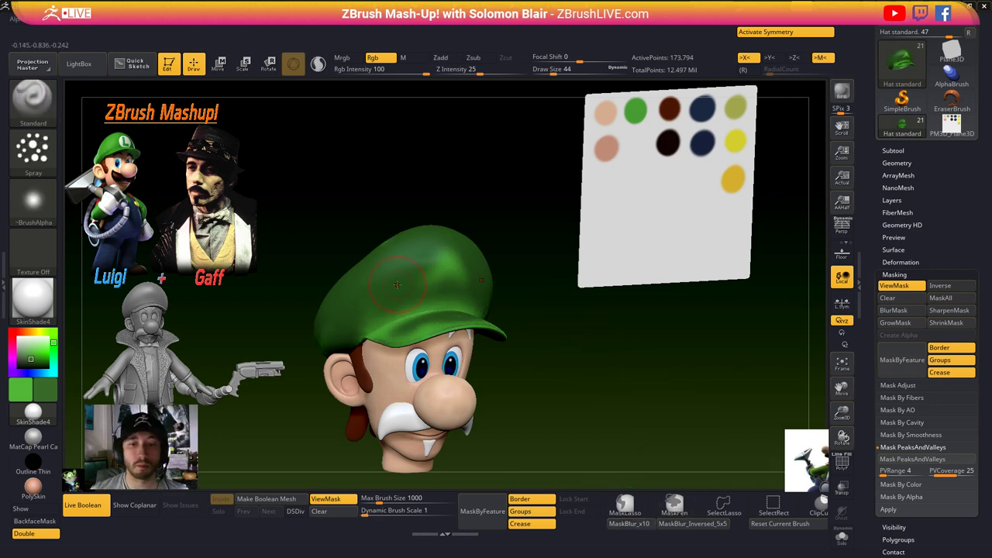
# - Set the draw size to 37 and Rgb Intensity to 6, hide the mask and fill the hat's unmasked areas repeatedly with dark green
pyautogui.keyDown('shift'); pyautogui.moveTo(509, 376); pyautogui.dragTo(452, 242, button='right'); pyautogui.keyUp('shift')
pyautogui.keyDown('alt'); pyautogui.moveTo(451, 241); pyautogui.dragTo(451, 131, button='right'); pyautogui.keyUp('alt')
pyautogui.press('s')
pyautogui.moveTo(459, 203); pyautogui.dragTo(456, 203)
pyautogui.keyDown('alt'); pyautogui.moveTo(407, 196); pyautogui.dragTo(399, 223, button='right'); pyautogui.keyUp('alt')
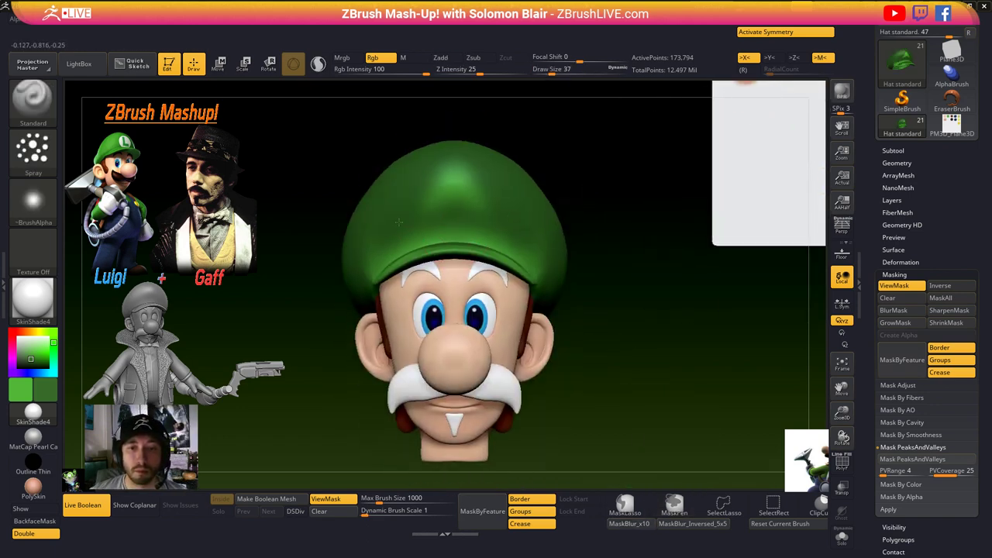
pyautogui.moveTo(427, 74); pyautogui.dragTo(358, 74)
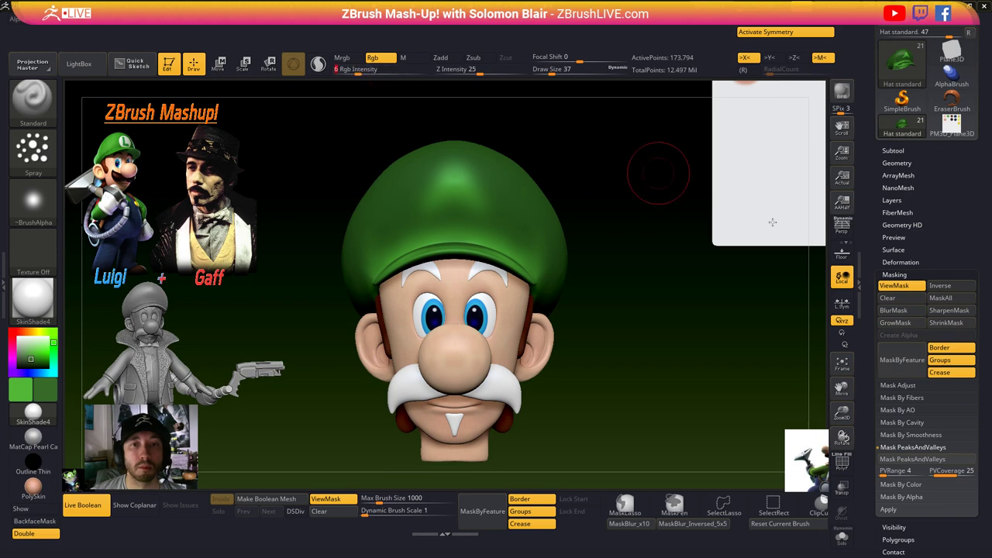
pyautogui.click(894, 285)
pyautogui.click(72, 20)
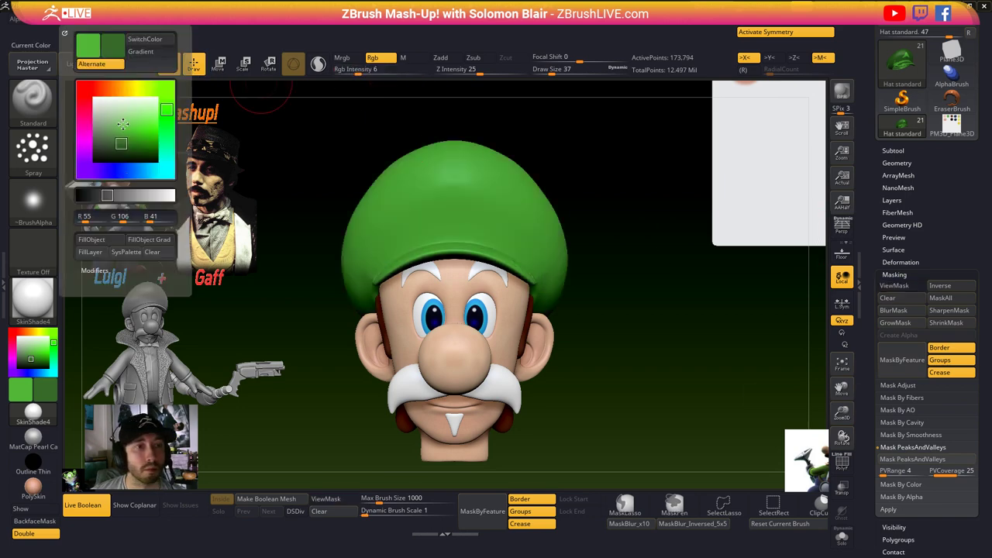
pyautogui.click(109, 240)
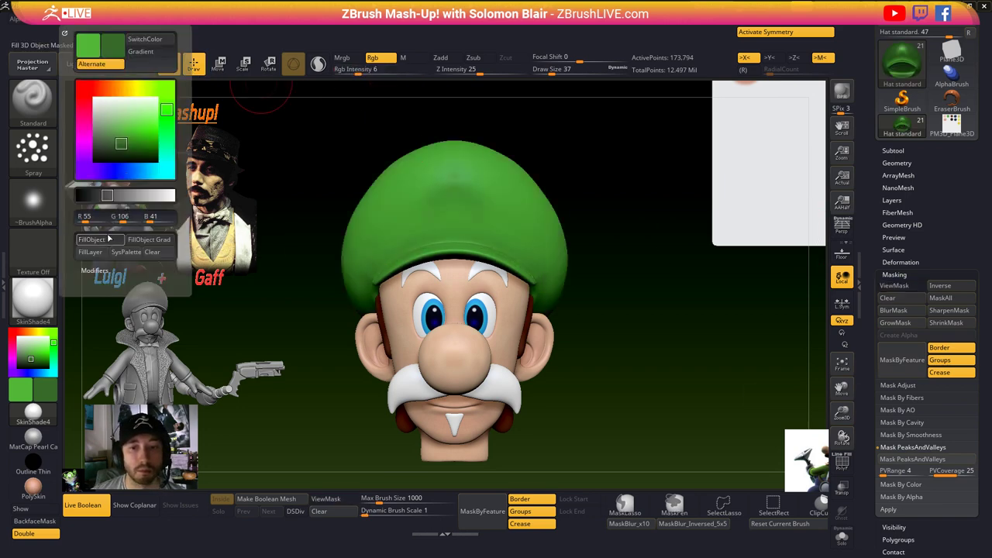
pyautogui.click(109, 238)
pyautogui.click(109, 241)
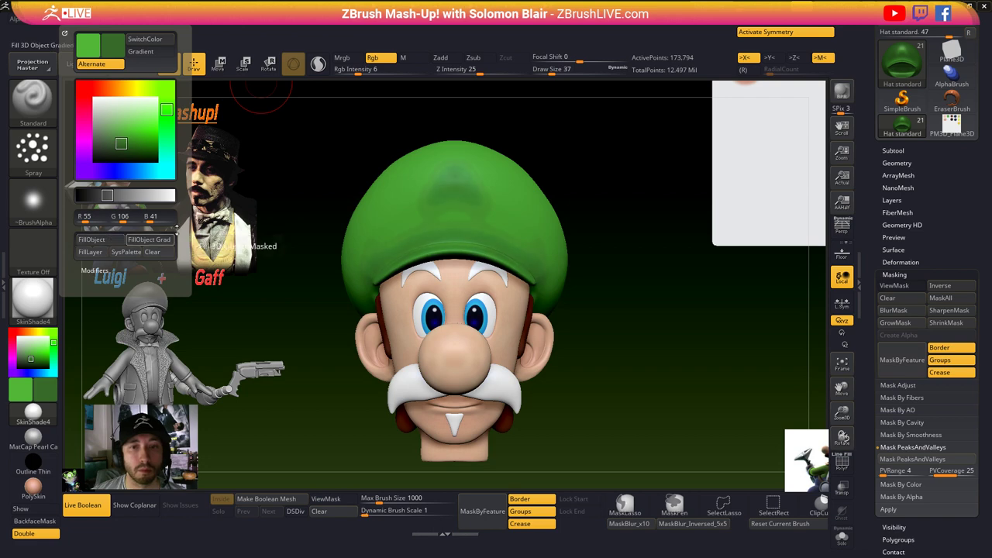
# - Show the hat's mask, invert it until only the front fold and brim crease stay paintable, and hide its display
pyautogui.moveTo(366, 190); pyautogui.dragTo(442, 245, button='right')
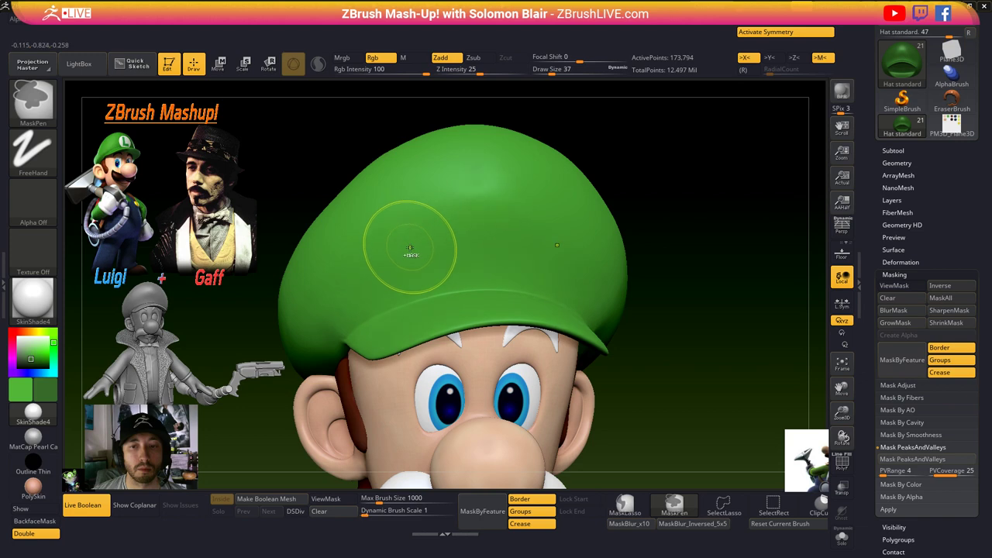
pyautogui.hotkey('ctrl', 'h')
pyautogui.keyDown('ctrl'); pyautogui.click(697, 285); pyautogui.keyUp('ctrl')
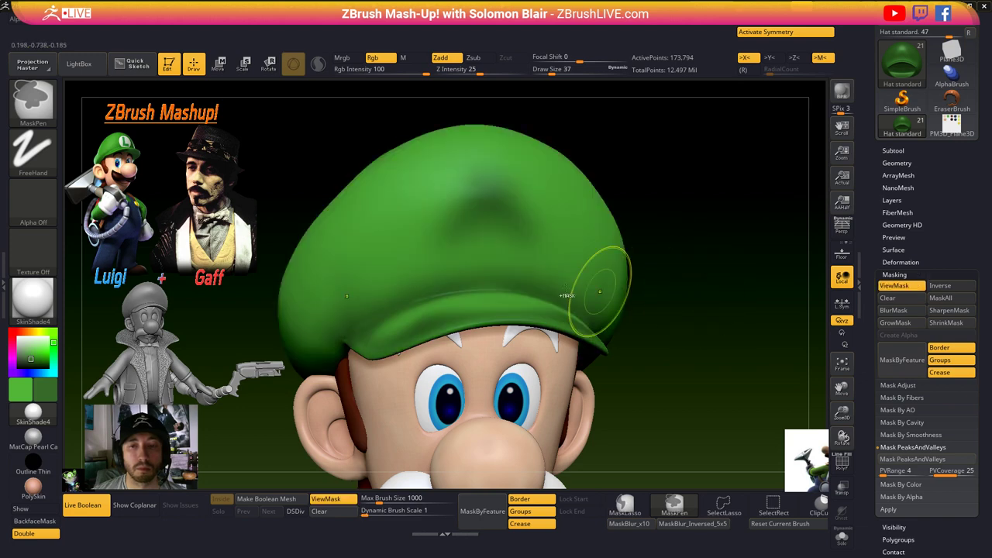
pyautogui.keyDown('ctrl'); pyautogui.click(740, 270); pyautogui.keyUp('ctrl')
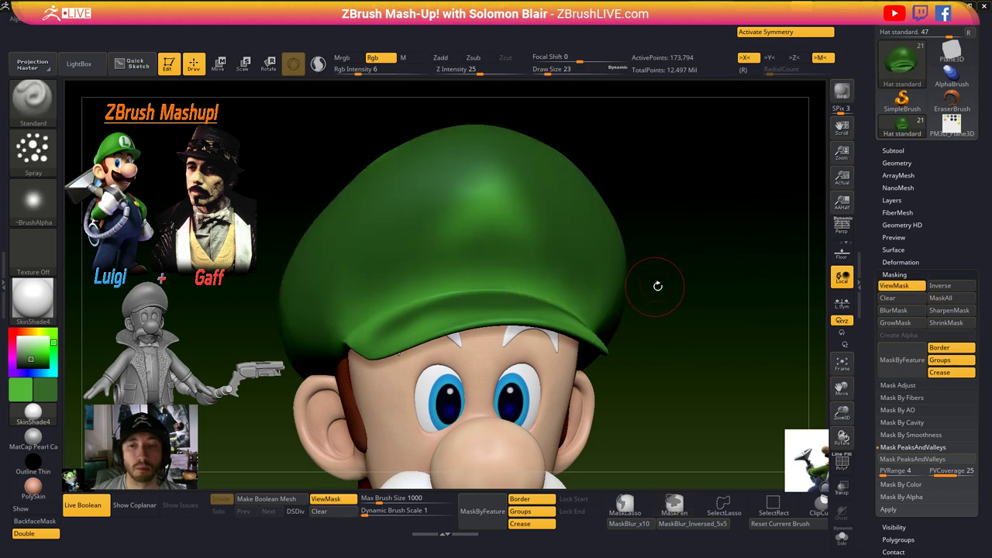
pyautogui.click(891, 286)
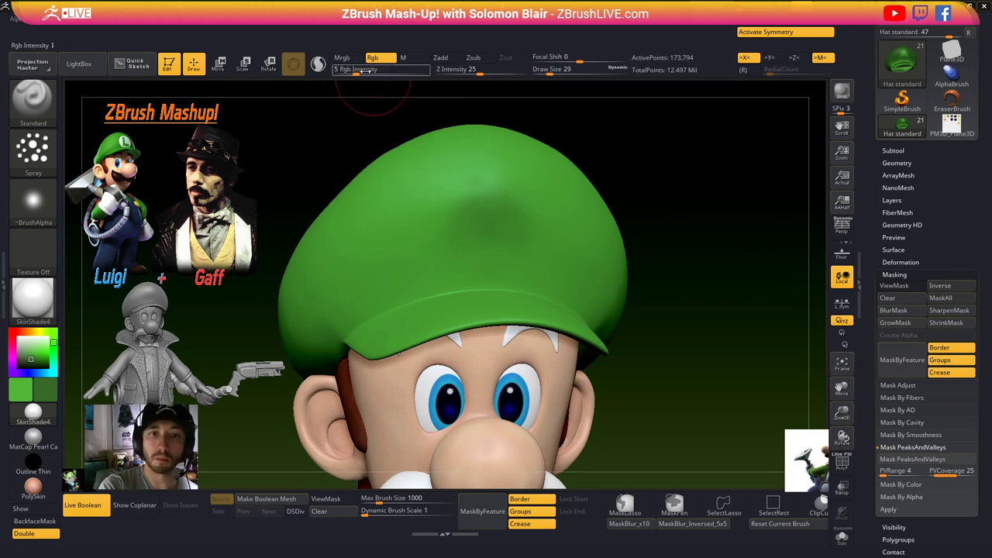
# - Raise Rgb Intensity to 11, paint dark green shading along the brim crease and soften the shading on the hat front
pyautogui.click(362, 70)
pyautogui.moveTo(395, 303); pyautogui.dragTo(435, 295)
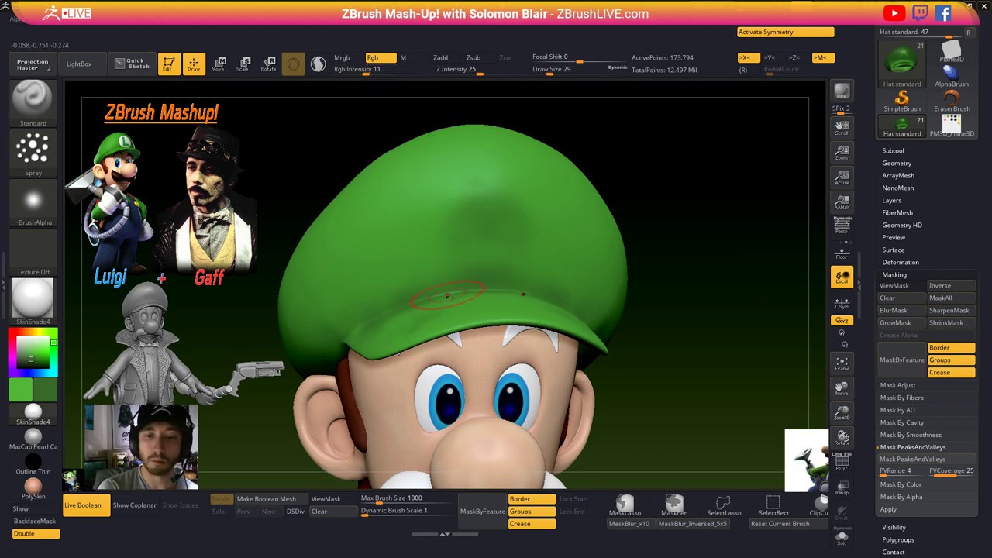
pyautogui.moveTo(436, 295); pyautogui.dragTo(474, 301, button='right')
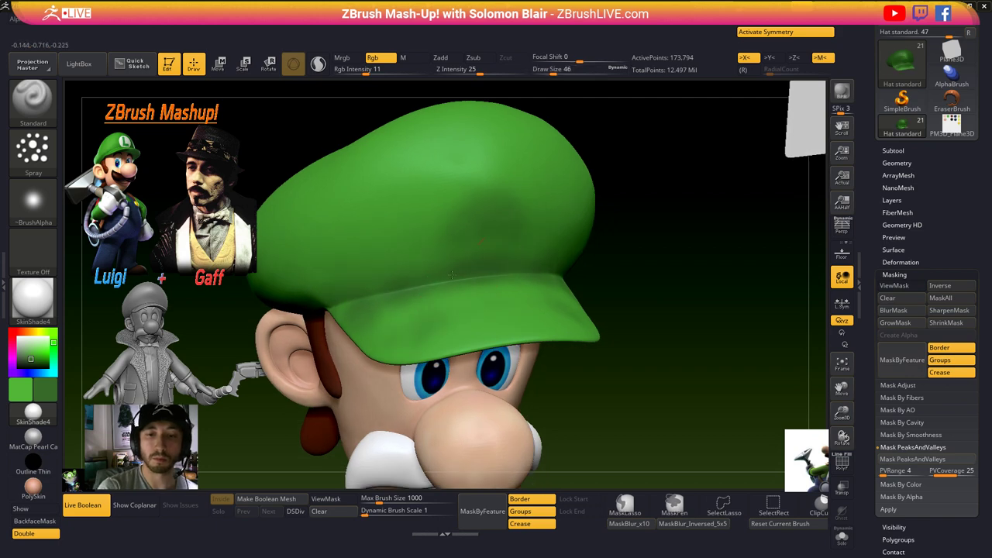
pyautogui.press('shift')
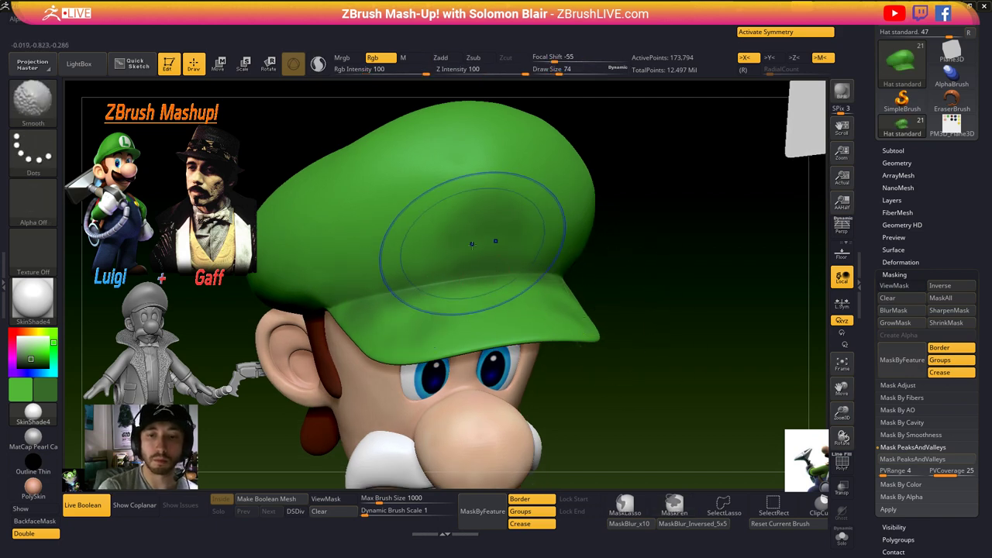
# - Sample a green from the hat, reduce the draw size to 12 and blend the shading along the side of the brim crease
pyautogui.moveTo(496, 254)
pyautogui.mouseDown(button='right')
pyautogui.moveTo(605, 303)
pyautogui.moveTo(642, 254)
pyautogui.moveTo(659, 292)
pyautogui.moveTo(690, 287)
pyautogui.mouseUp(button='right')
pyautogui.moveTo(578, 246)
pyautogui.mouseDown(button='right')
pyautogui.moveTo(602, 240)
pyautogui.moveTo(616, 271)
pyautogui.moveTo(605, 353)
pyautogui.mouseUp(button='right')
pyautogui.press('s')
pyautogui.press('c')
pyautogui.press('s')
pyautogui.click(470, 352)
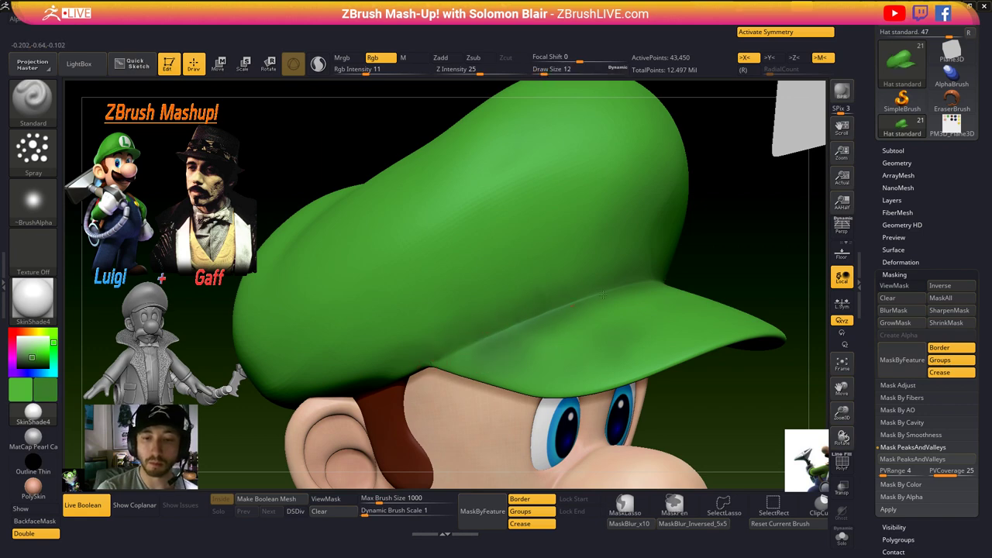
pyautogui.press('s')
pyautogui.click(561, 311)
pyautogui.keyDown('shift'); pyautogui.moveTo(542, 313); pyautogui.dragTo(594, 292); pyautogui.keyUp('shift')
# - Sample the lighter hat green, turn symmetry off and paint over the hat front at draw size 65
pyautogui.moveTo(593, 292)
pyautogui.keyDown('ctrl'); pyautogui.mouseDown(button='right')
pyautogui.moveTo(439, 326)
pyautogui.moveTo(596, 346)
pyautogui.moveTo(575, 349)
pyautogui.mouseUp(button='right'); pyautogui.keyUp('ctrl')
pyautogui.press('c')
pyautogui.press('x')
pyautogui.moveTo(465, 170); pyautogui.dragTo(491, 156)
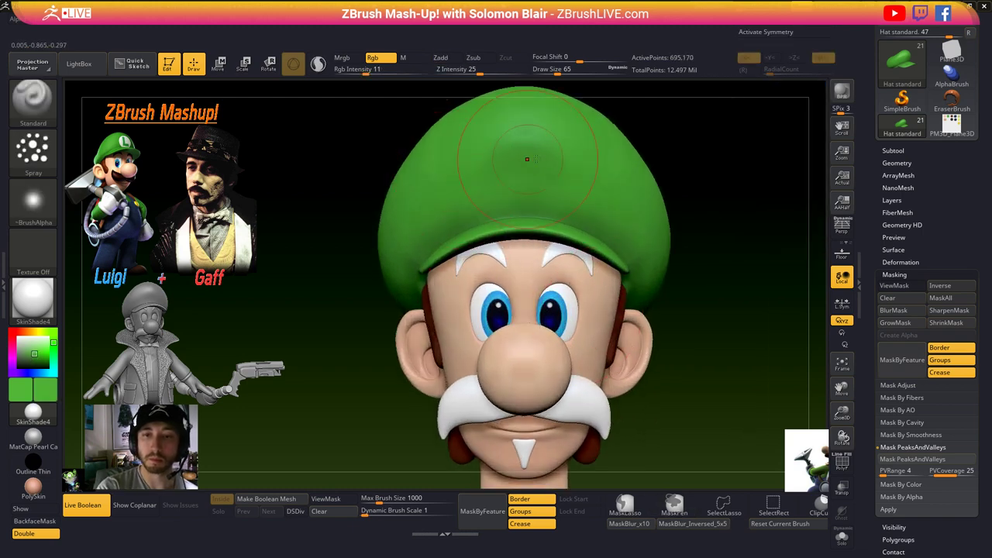
# - Set the draw size to 9 for detail work around the sideburn beside the ear
pyautogui.keyDown('ctrl'); pyautogui.moveTo(536, 159); pyautogui.dragTo(509, 320, button='right'); pyautogui.keyUp('ctrl')
pyautogui.press('s')
pyautogui.click(496, 319)
pyautogui.moveTo(489, 413); pyautogui.dragTo(595, 397, button='right')
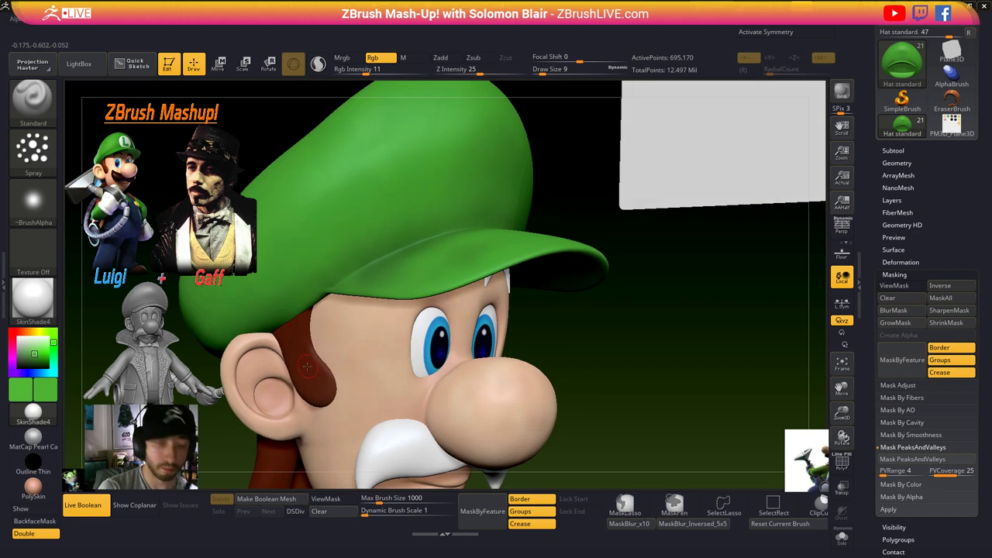
# - Sample the brown of the sideburn hair and fill the eyebrows with it at an Rgb intensity of 100
pyautogui.press('c')
pyautogui.moveTo(380, 334); pyautogui.dragTo(328, 341, button='right')
pyautogui.press('s')
pyautogui.click(465, 289)
pyautogui.keyDown('alt'); pyautogui.click(460, 275); pyautogui.keyUp('alt')
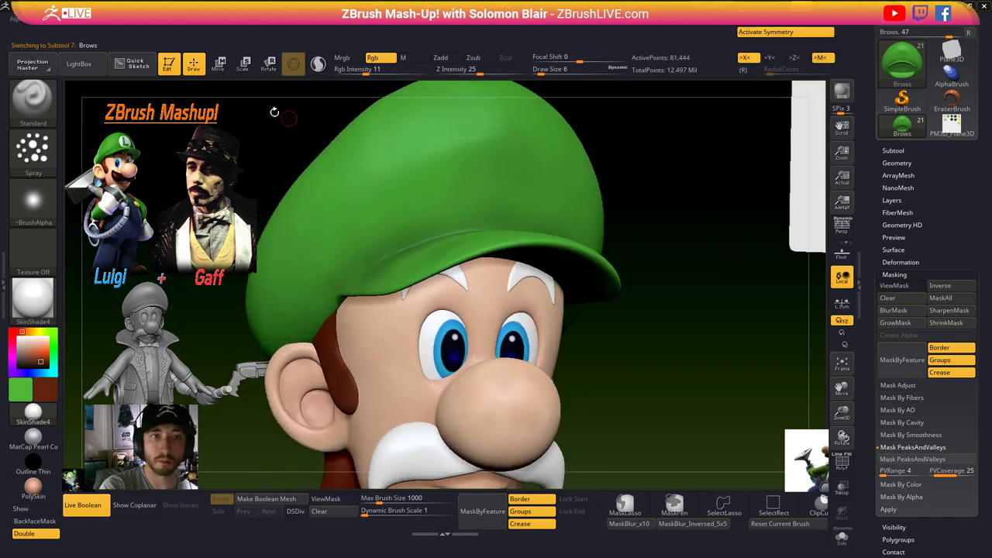
pyautogui.moveTo(382, 71); pyautogui.dragTo(466, 70)
pyautogui.click(91, 20)
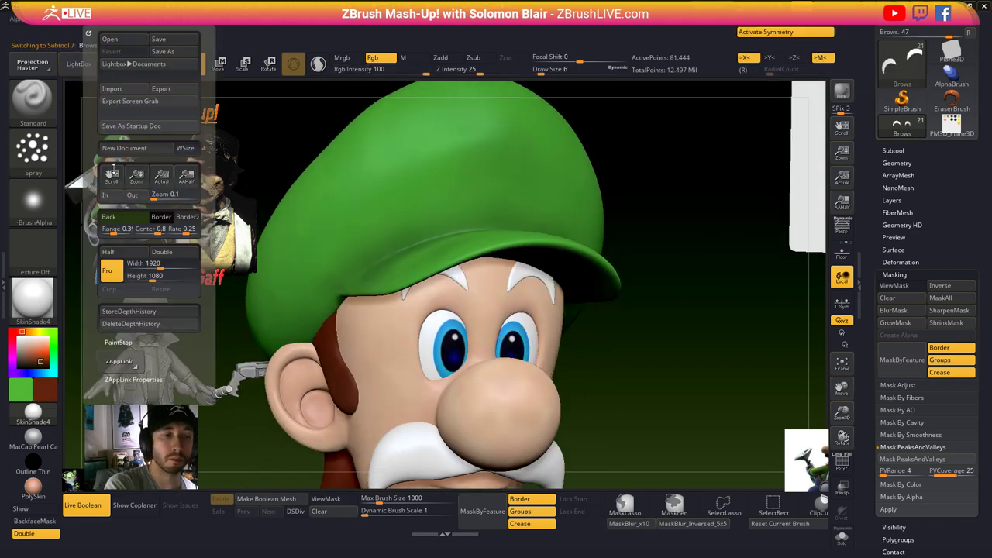
pyautogui.moveTo(71, 22)
pyautogui.click(100, 242)
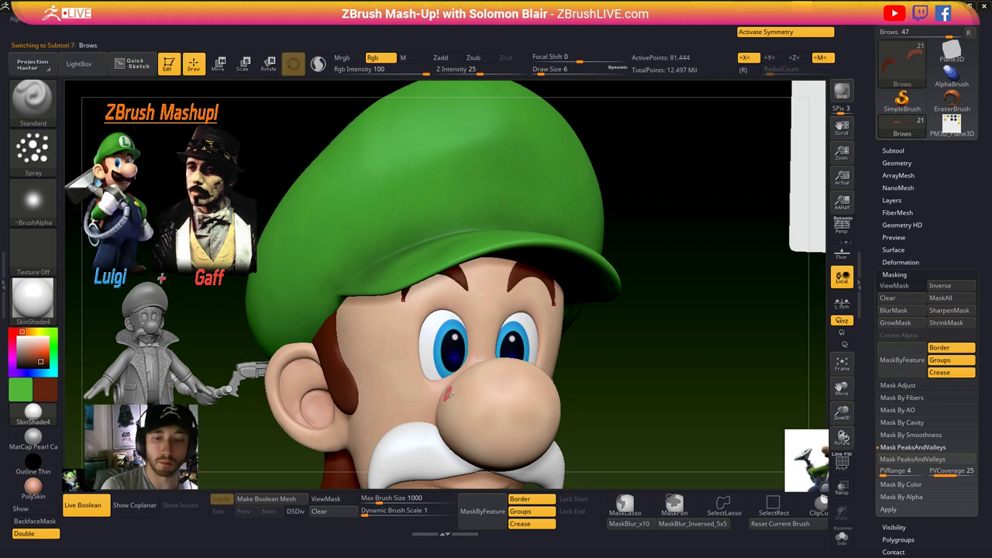
# - Fill the mustache subtool with the same sampled brown at full Rgb intensity
pyautogui.keyDown('alt'); pyautogui.moveTo(407, 444); pyautogui.dragTo(439, 378, button='right'); pyautogui.keyUp('alt')
pyautogui.keyDown('alt'); pyautogui.click(439, 377); pyautogui.keyUp('alt')
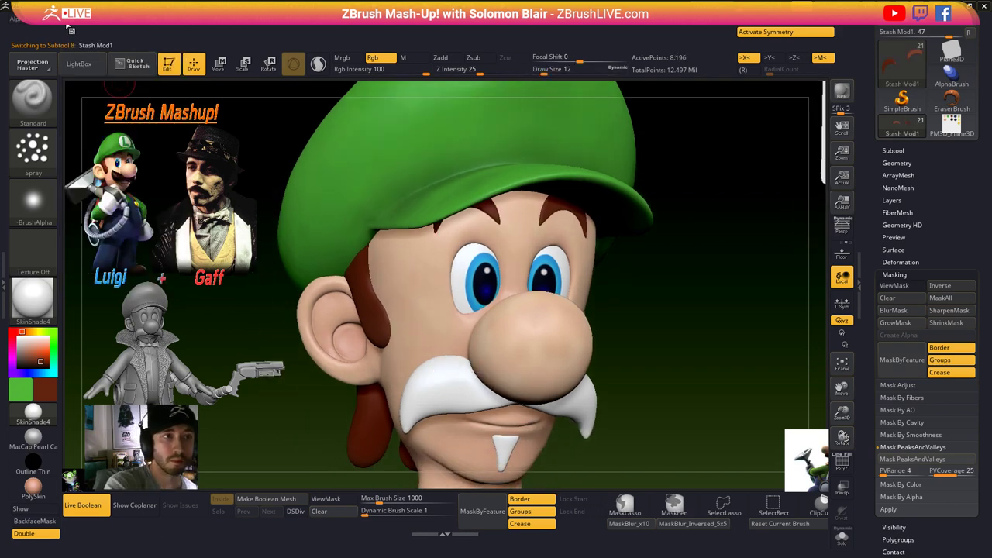
pyautogui.click(68, 26)
pyautogui.click(93, 240)
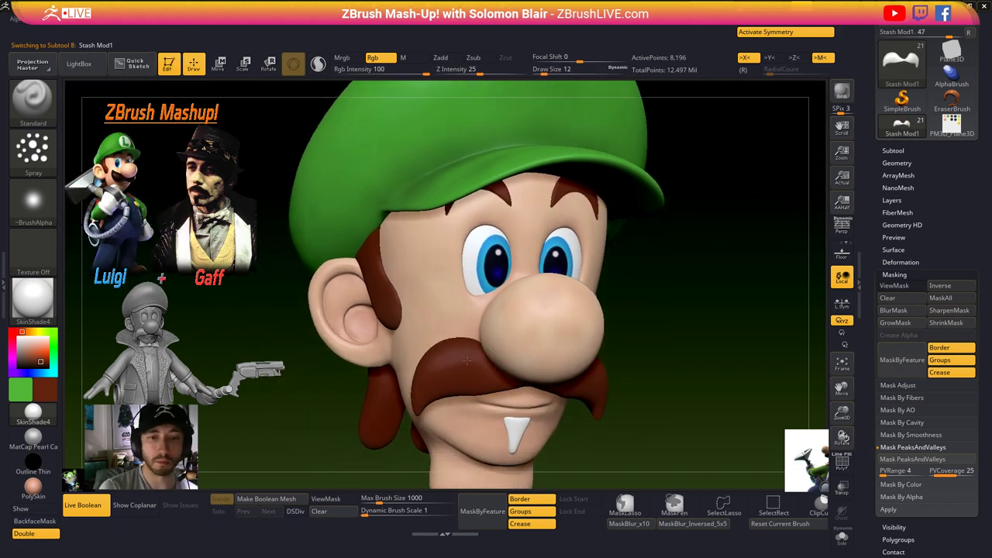
# - Choose a darker brown paint color with R 60, G 15 and B 10
pyautogui.keyDown('alt'); pyautogui.moveTo(564, 380); pyautogui.dragTo(466, 380, button='right'); pyautogui.keyUp('alt')
pyautogui.keyDown('ctrl'); pyautogui.moveTo(467, 380); pyautogui.dragTo(479, 409, button='right'); pyautogui.keyUp('ctrl')
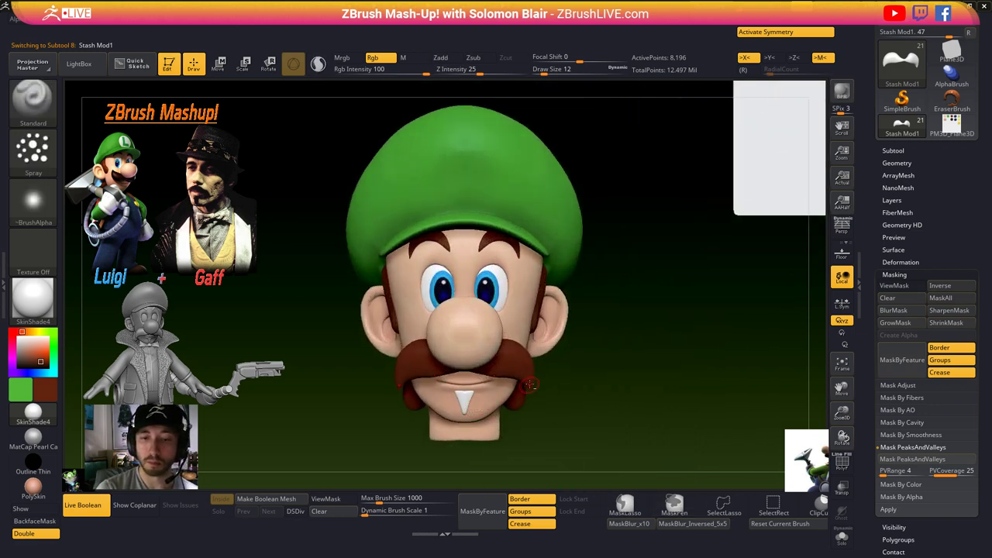
pyautogui.keyDown('alt'); pyautogui.moveTo(526, 387); pyautogui.dragTo(484, 387, button='right'); pyautogui.keyUp('alt')
pyautogui.keyDown('ctrl'); pyautogui.moveTo(484, 387); pyautogui.dragTo(497, 374, button='right'); pyautogui.keyUp('ctrl')
pyautogui.keyDown('alt'); pyautogui.moveTo(528, 376); pyautogui.dragTo(534, 348); pyautogui.keyUp('alt')
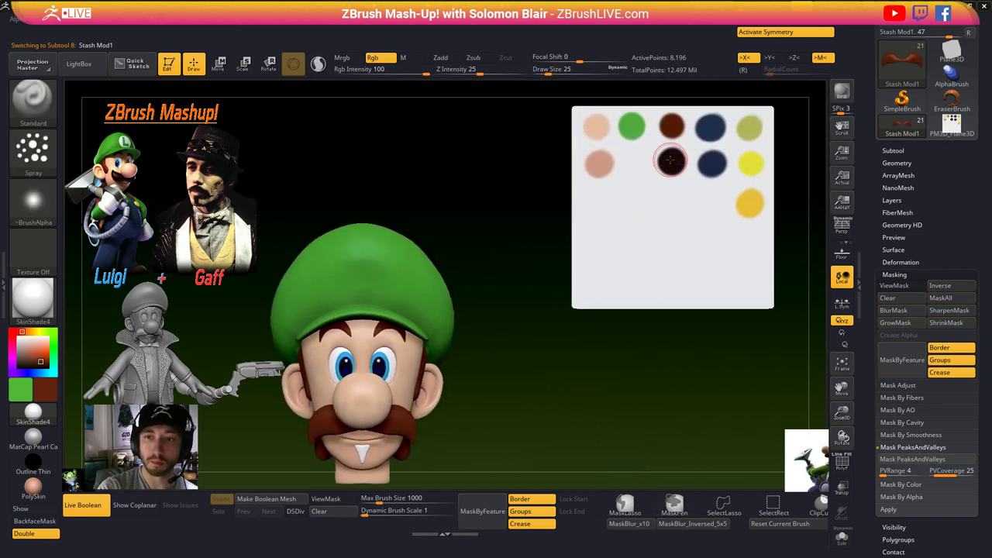
pyautogui.keyDown('alt'); pyautogui.moveTo(469, 354); pyautogui.dragTo(439, 385); pyautogui.keyUp('alt')
pyautogui.click(51, 390)
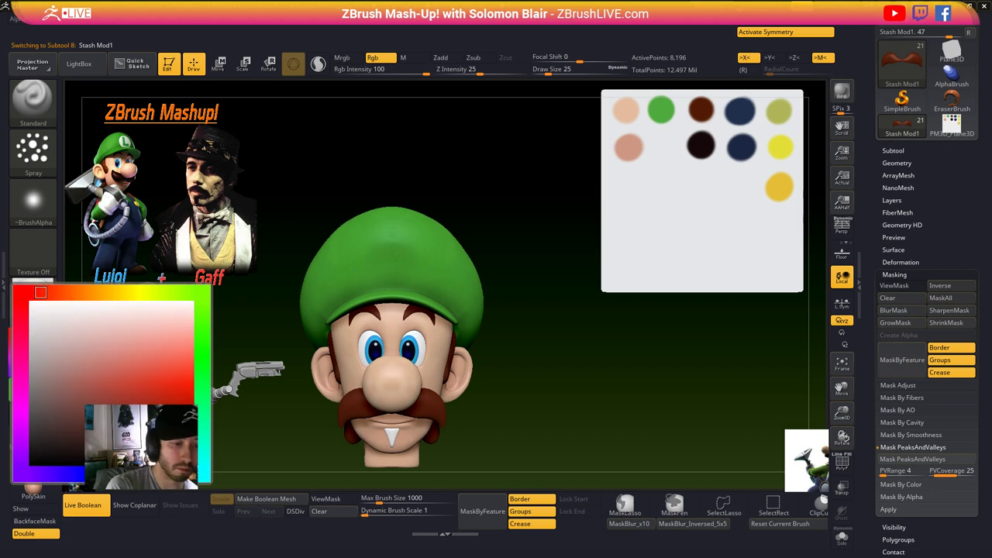
pyautogui.click(144, 442)
# - Fill the mustache with the darker brown at an Rgb intensity of 32
pyautogui.keyDown('ctrl'); pyautogui.moveTo(418, 387); pyautogui.dragTo(445, 415, button='right'); pyautogui.keyUp('ctrl')
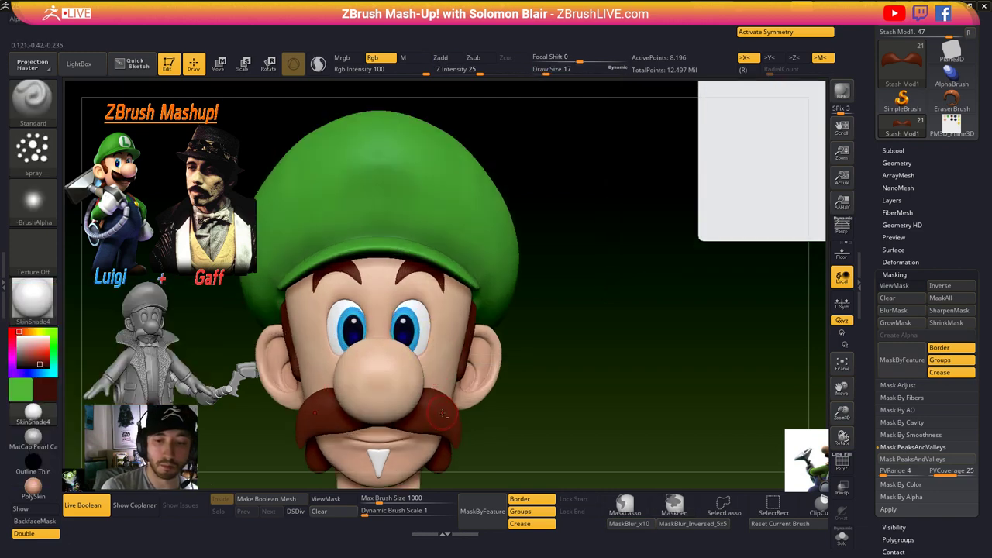
pyautogui.keyDown('alt'); pyautogui.moveTo(445, 182); pyautogui.dragTo(470, 221, button='right'); pyautogui.keyUp('alt')
pyautogui.moveTo(416, 71); pyautogui.dragTo(387, 71)
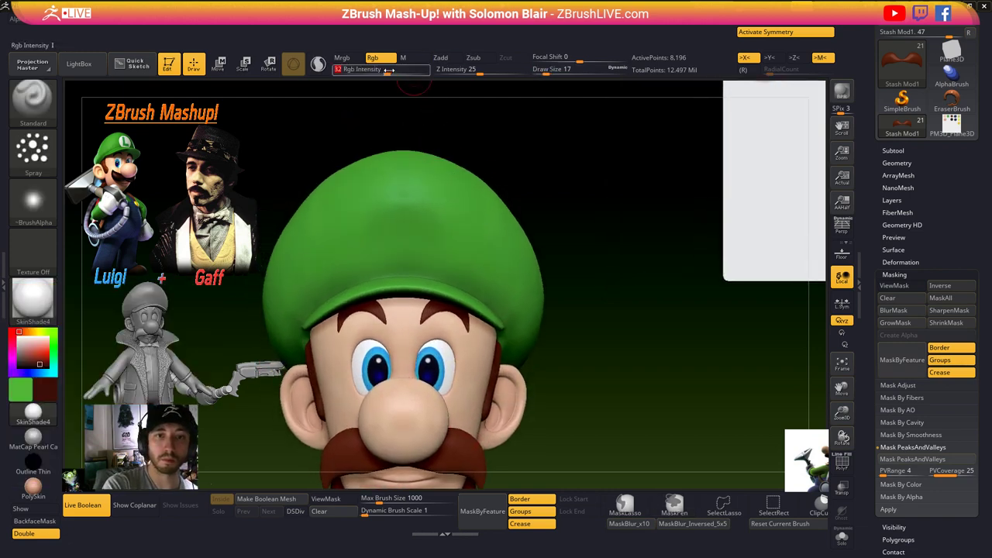
pyautogui.click(71, 21)
pyautogui.click(108, 241)
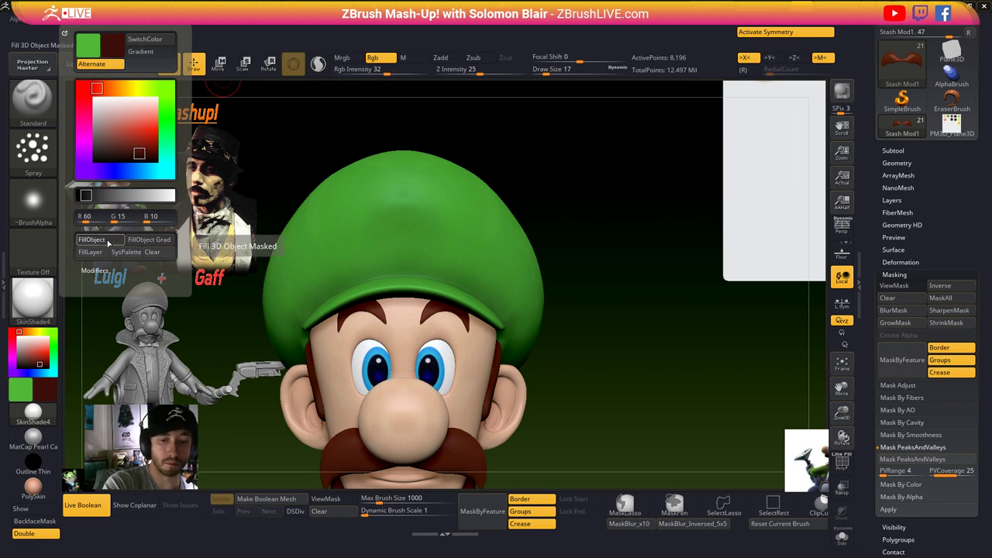
pyautogui.click(108, 240)
# - Fill the eyebrows with the same dark brown at an Rgb intensity of 32
pyautogui.keyDown('alt'); pyautogui.moveTo(483, 299); pyautogui.dragTo(512, 272, button='right'); pyautogui.keyUp('alt')
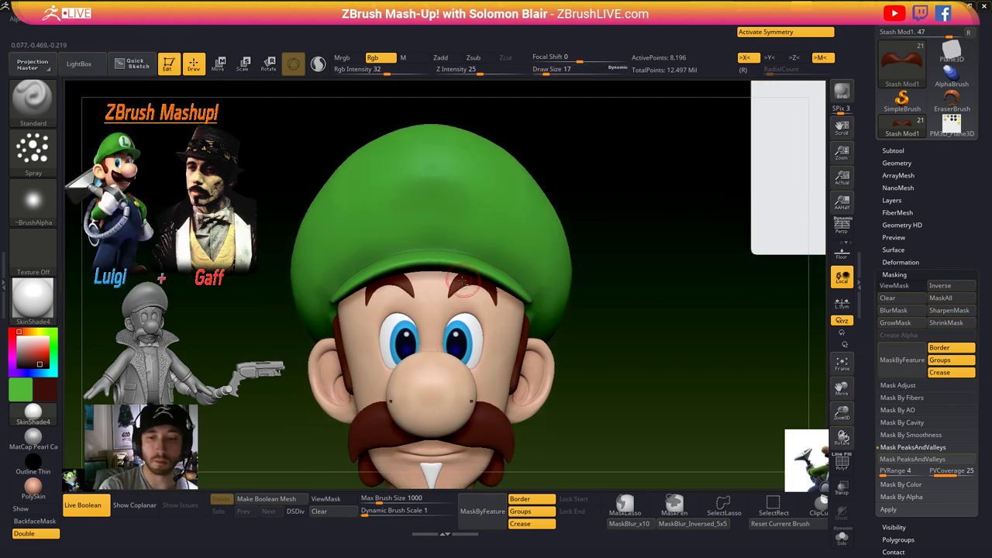
pyautogui.keyDown('alt'); pyautogui.click(463, 284); pyautogui.keyUp('alt')
pyautogui.click(71, 19)
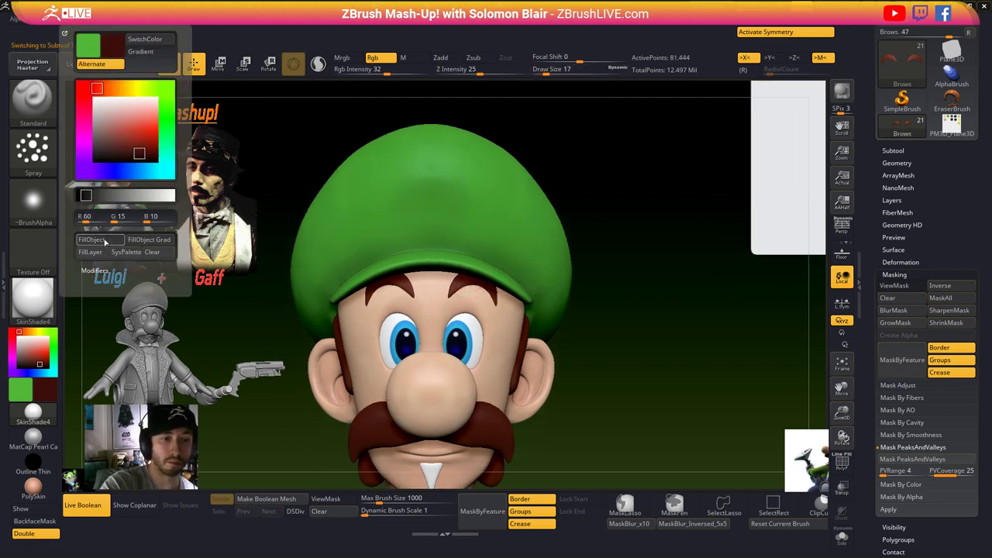
pyautogui.click(104, 241)
pyautogui.keyDown('alt'); pyautogui.moveTo(456, 332); pyautogui.dragTo(456, 281, button='right'); pyautogui.keyUp('alt')
pyautogui.keyDown('alt'); pyautogui.moveTo(510, 366); pyautogui.dragTo(494, 423, button='right'); pyautogui.keyUp('alt')
pyautogui.keyDown('ctrl'); pyautogui.moveTo(494, 422); pyautogui.dragTo(492, 385, button='right'); pyautogui.keyUp('ctrl')
pyautogui.keyDown('ctrl'); pyautogui.moveTo(399, 381); pyautogui.dragTo(399, 399, button='right'); pyautogui.keyUp('ctrl')
pyautogui.moveTo(399, 400)
pyautogui.mouseDown(button='right')
pyautogui.moveTo(461, 401)
pyautogui.moveTo(530, 380)
pyautogui.mouseUp(button='right')
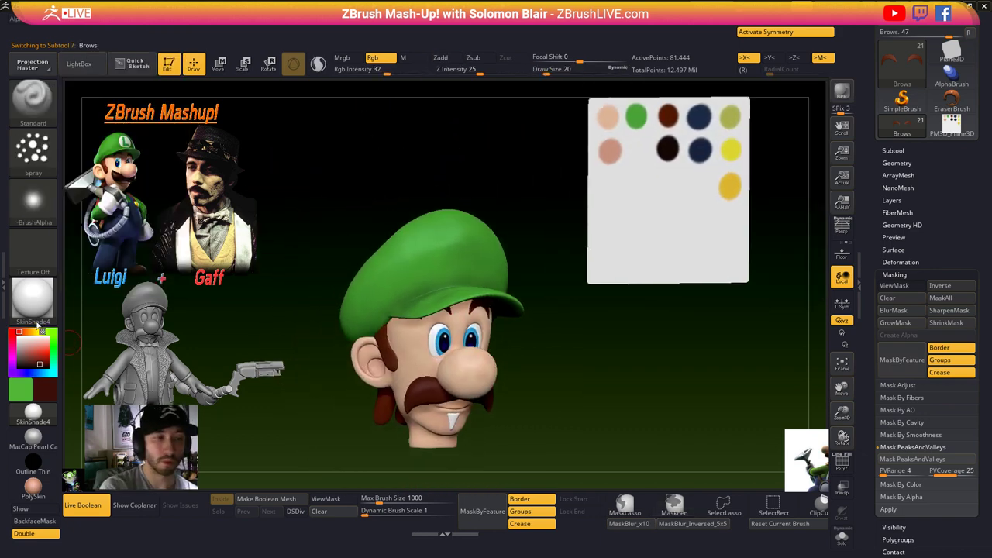
# - Dock the material settings in the side tray and expand the SkinShade4 modifiers
pyautogui.click(3, 287)
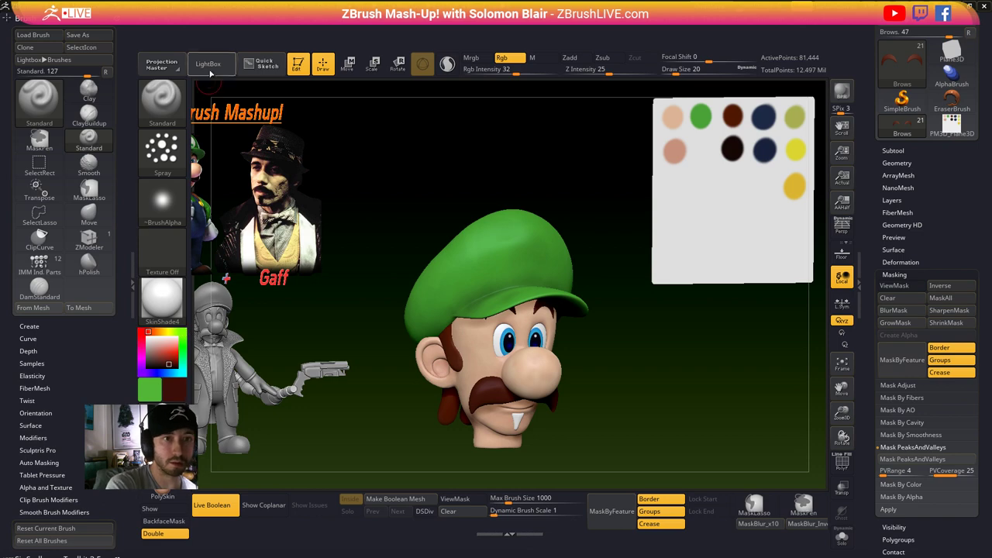
pyautogui.click(423, 63)
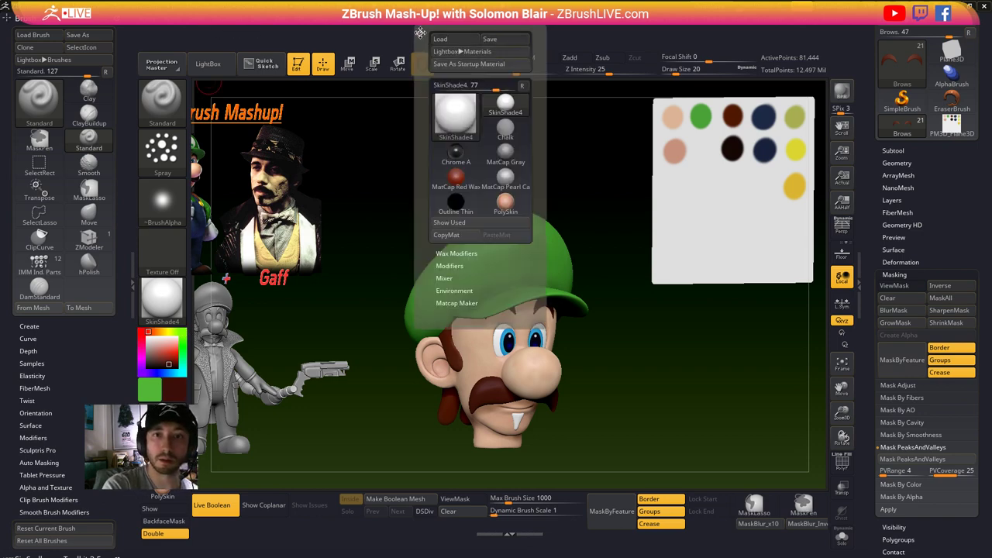
pyautogui.moveTo(419, 33); pyautogui.dragTo(54, 39)
pyautogui.click(32, 261)
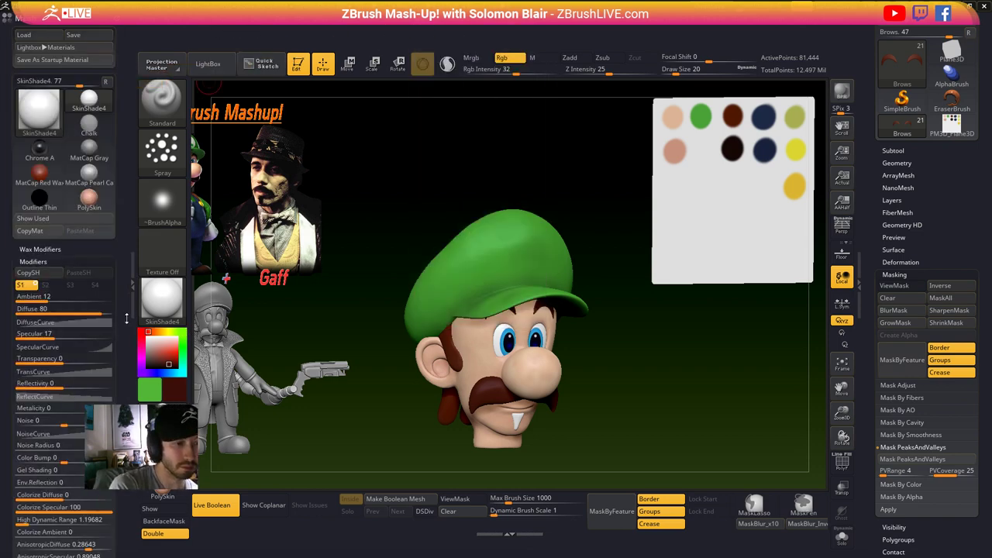
# - Set SkinShade4's Specular to 25 and its specular curve's focal shift to 56, then close the tray
pyautogui.click(63, 336)
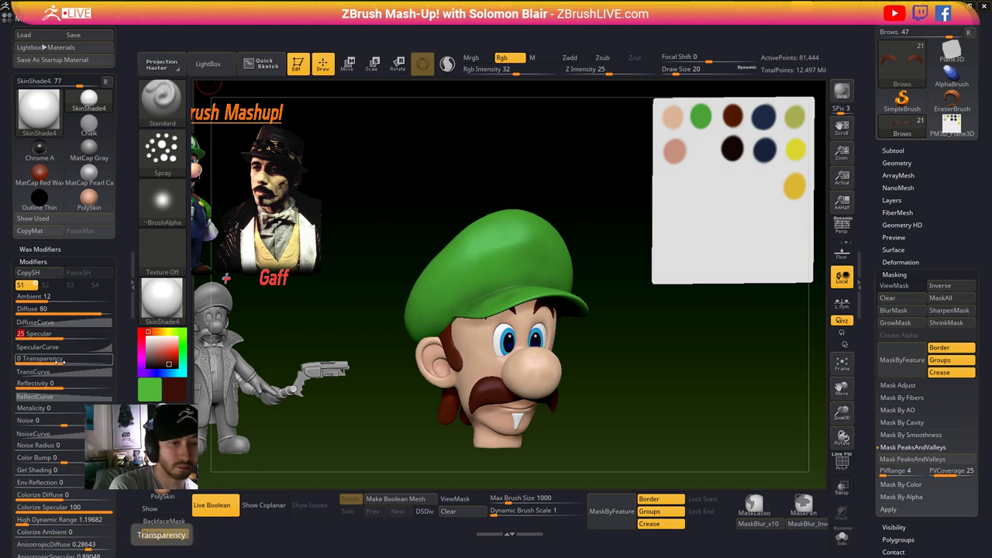
pyautogui.click(37, 346)
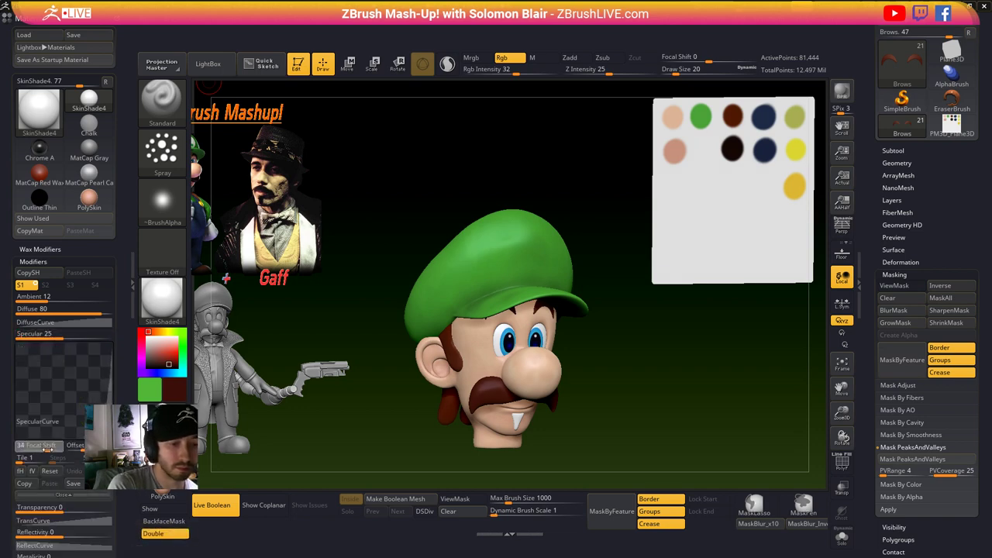
pyautogui.moveTo(527, 348)
pyautogui.mouseDown(button='right')
pyautogui.moveTo(414, 354)
pyautogui.moveTo(514, 345)
pyautogui.moveTo(527, 379)
pyautogui.moveTo(566, 363)
pyautogui.moveTo(500, 366)
pyautogui.mouseUp(button='right')
pyautogui.press('ctrl')
pyautogui.moveTo(500, 366)
pyautogui.mouseDown(button='right')
pyautogui.moveTo(520, 375)
pyautogui.moveTo(507, 370)
pyautogui.mouseUp(button='right')
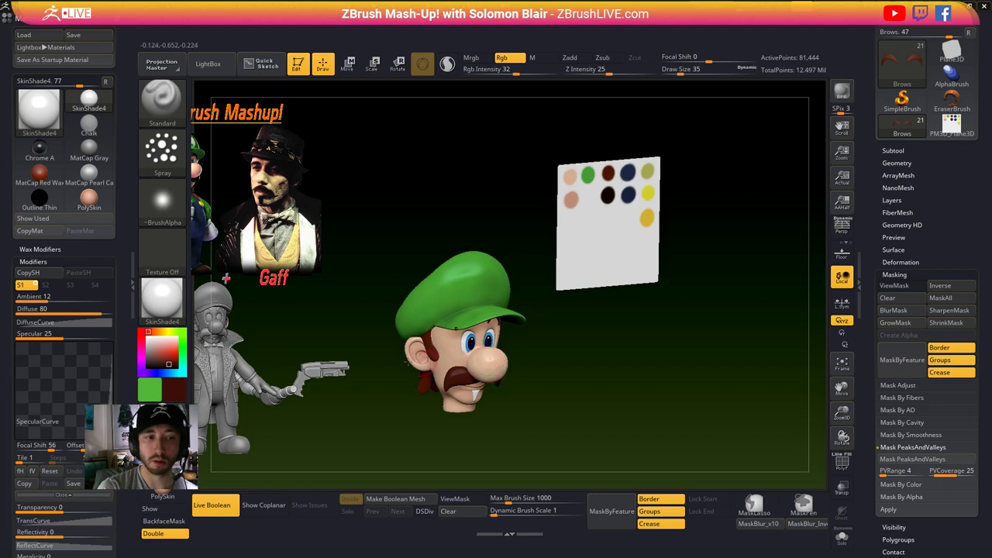
pyautogui.click(131, 283)
# - Sample a brown with R 76, G 24 and B 12 and fill the chin goatee subtool with it
pyautogui.moveTo(433, 370)
pyautogui.keyDown('shift'); pyautogui.mouseDown(button='right')
pyautogui.moveTo(414, 372)
pyautogui.moveTo(449, 380)
pyautogui.moveTo(455, 370)
pyautogui.moveTo(442, 411)
pyautogui.mouseUp(button='right'); pyautogui.keyUp('shift')
pyautogui.press('c')
pyautogui.press('[')
pyautogui.press('[')
pyautogui.press('[')
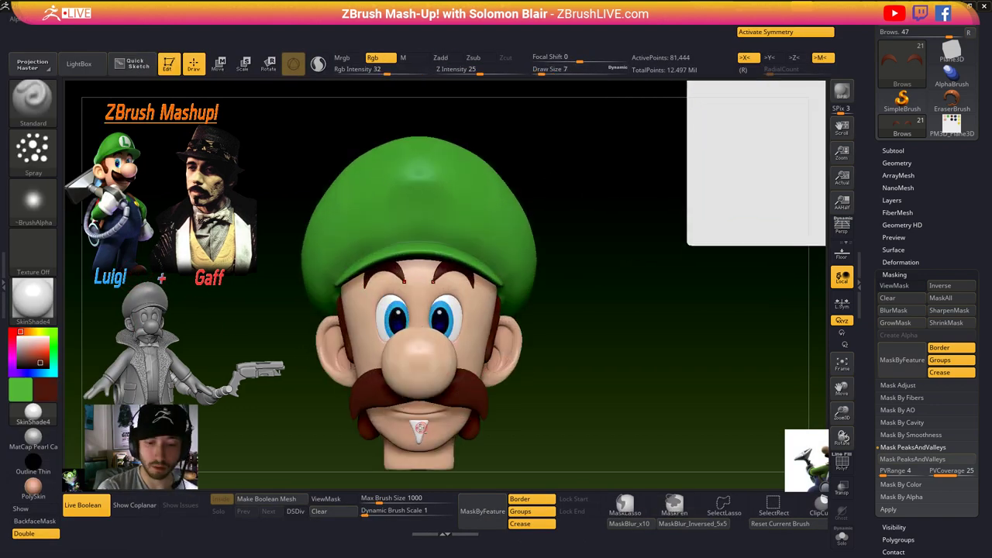
pyautogui.keyDown('alt'); pyautogui.click(419, 428); pyautogui.keyUp('alt')
pyautogui.moveTo(68, 18)
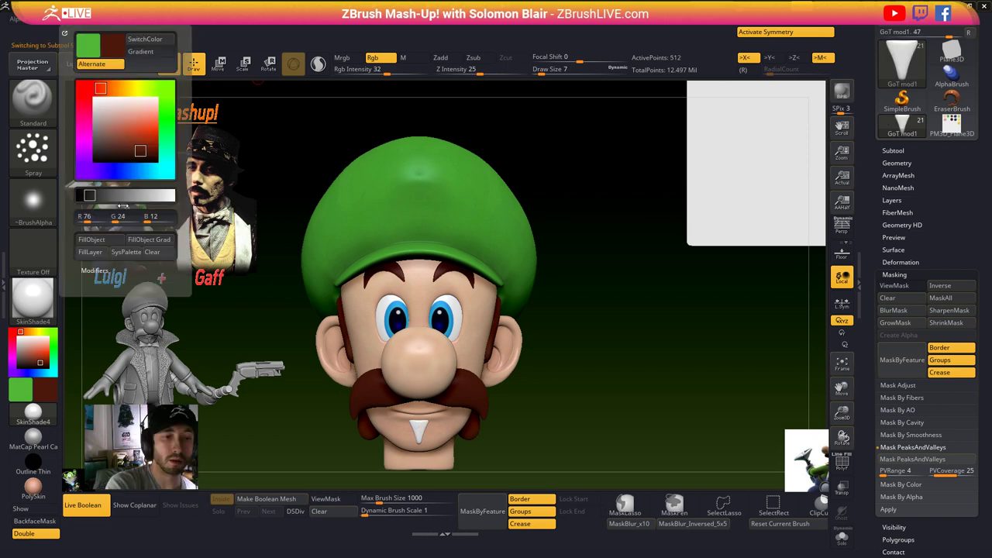
pyautogui.click(149, 240)
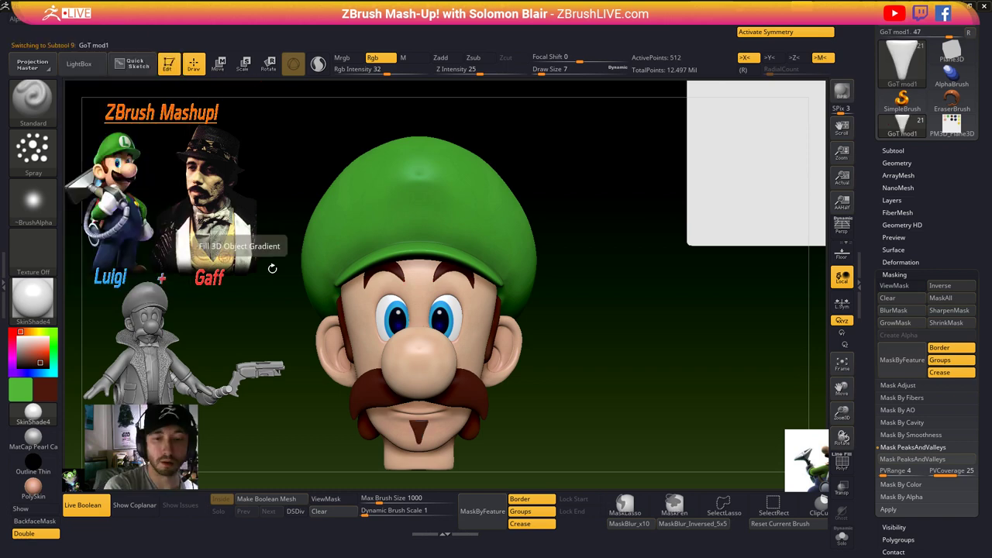
pyautogui.keyDown('ctrl'); pyautogui.moveTo(472, 386); pyautogui.dragTo(532, 362, button='right'); pyautogui.keyUp('ctrl')
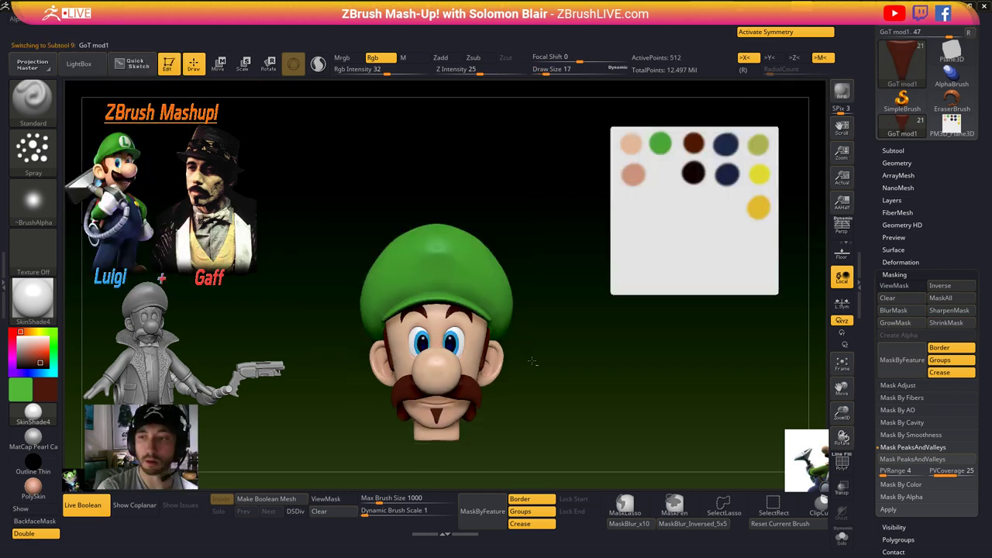
# - Make the hidden body and clothing subtools visible from the subtool list
pyautogui.click(893, 151)
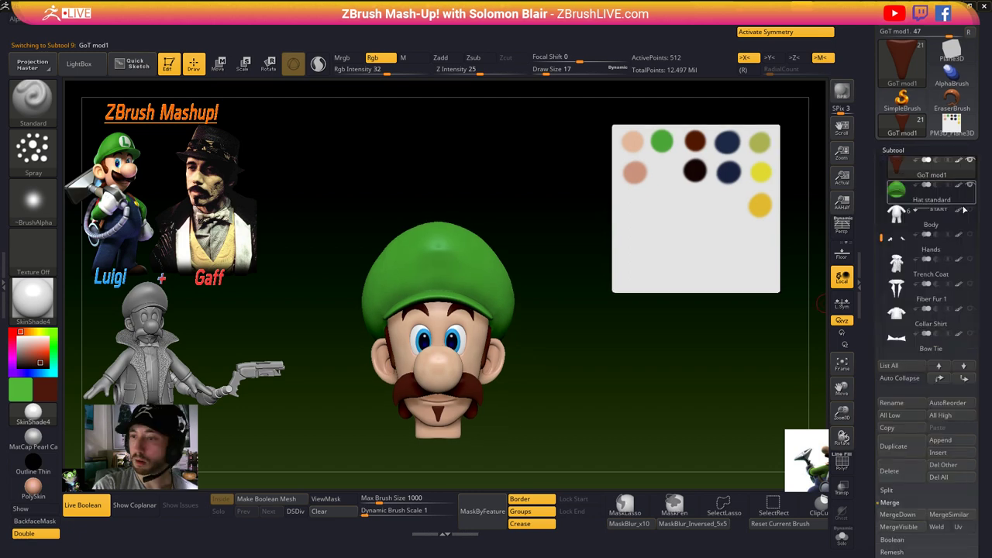
pyautogui.moveTo(970, 210); pyautogui.dragTo(970, 335)
pyautogui.keyDown('alt'); pyautogui.moveTo(496, 423); pyautogui.dragTo(518, 343, button='right'); pyautogui.keyUp('alt')
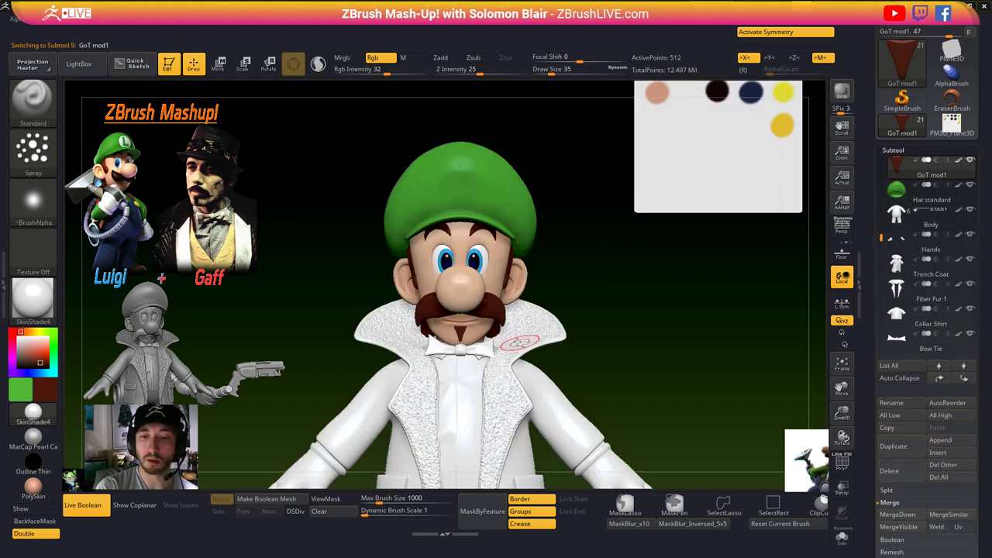
# - Select the coat's fur trim and fill it with the near-black brown palette color at an Rgb intensity of 100
pyautogui.keyDown('alt'); pyautogui.click(519, 342); pyautogui.keyUp('alt')
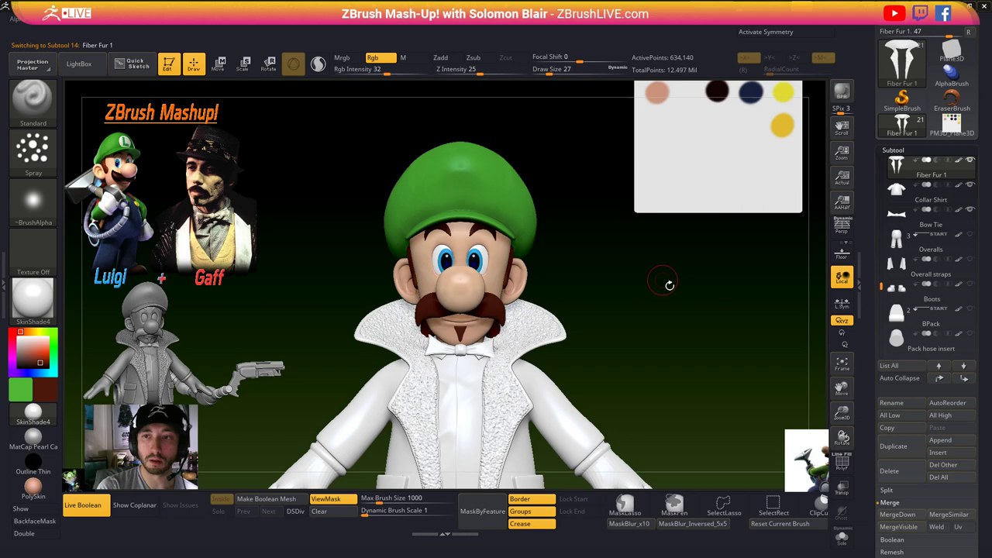
pyautogui.keyDown('alt'); pyautogui.moveTo(663, 280); pyautogui.dragTo(638, 370); pyautogui.keyUp('alt')
pyautogui.press('c')
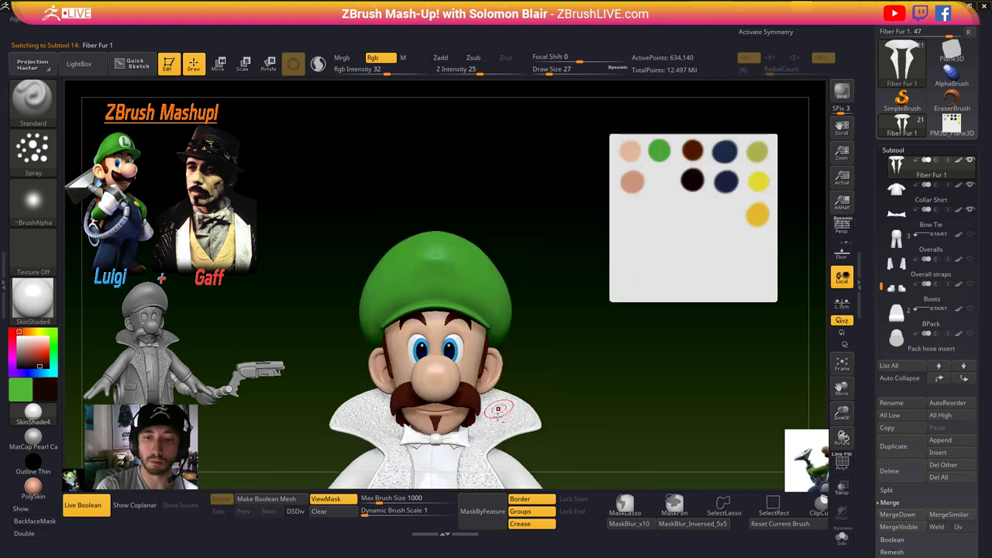
pyautogui.click(425, 70)
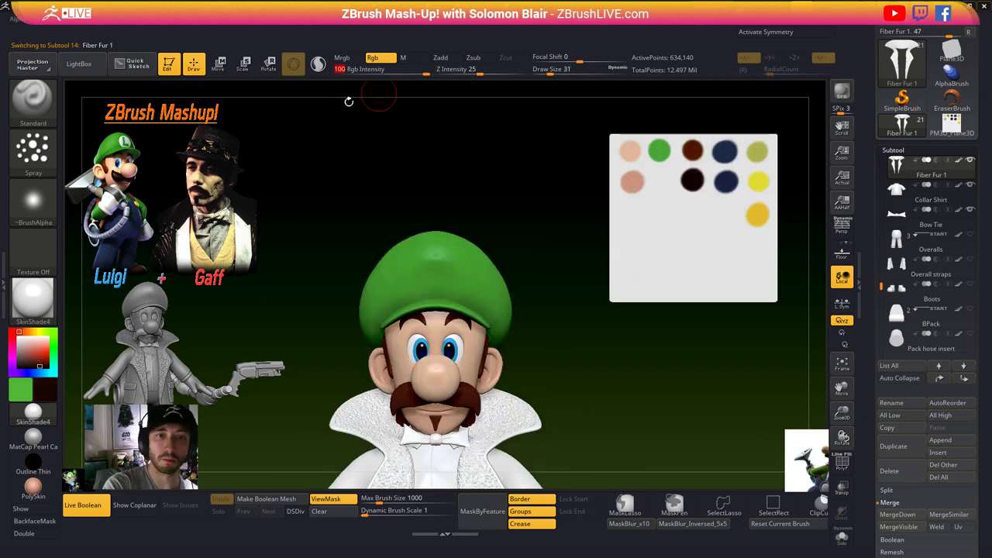
pyautogui.hotkey('ctrl', 'f')
# - Reopen the docked material settings and set SkinShade4's Specular to 10
pyautogui.keyDown('alt'); pyautogui.moveTo(477, 417); pyautogui.dragTo(498, 380); pyautogui.keyUp('alt')
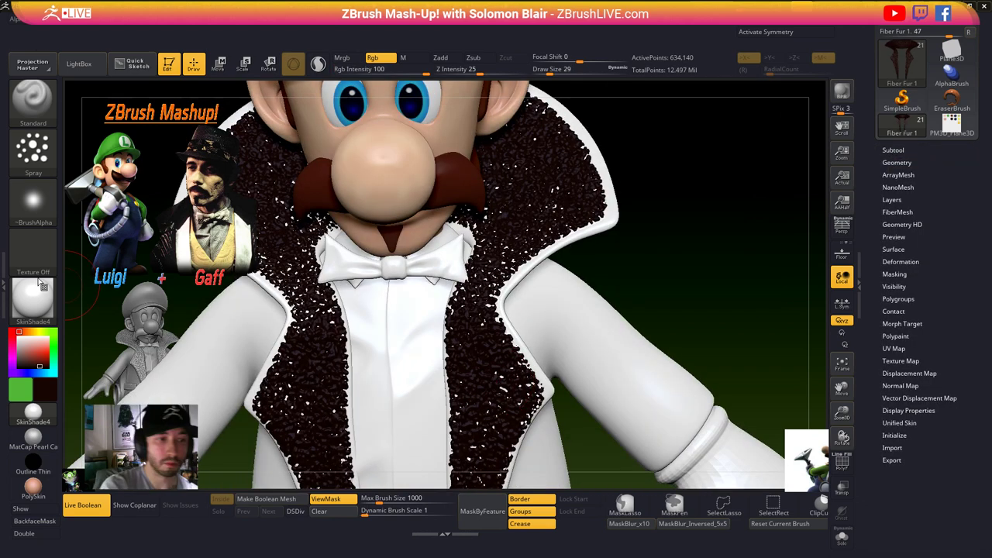
pyautogui.click(3, 284)
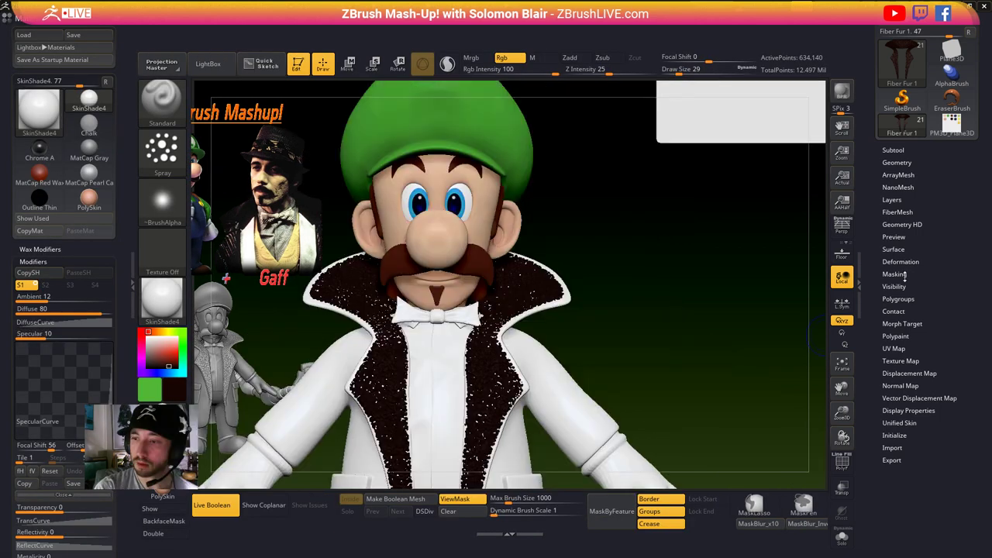
# - Mask the coat's fur trim by peaks and valleys, isolate it, and fill its unmasked areas with white
pyautogui.click(899, 275)
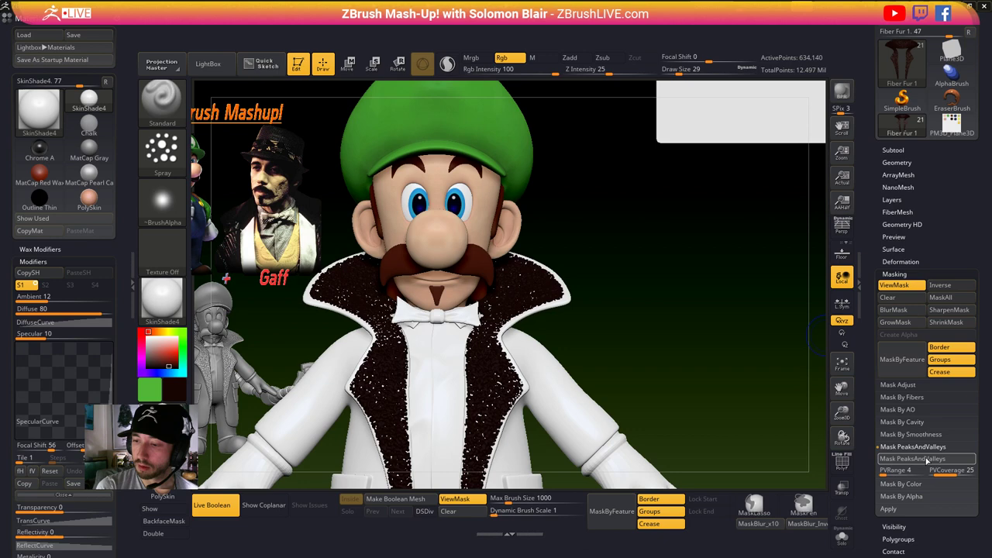
pyautogui.press('ctrl')
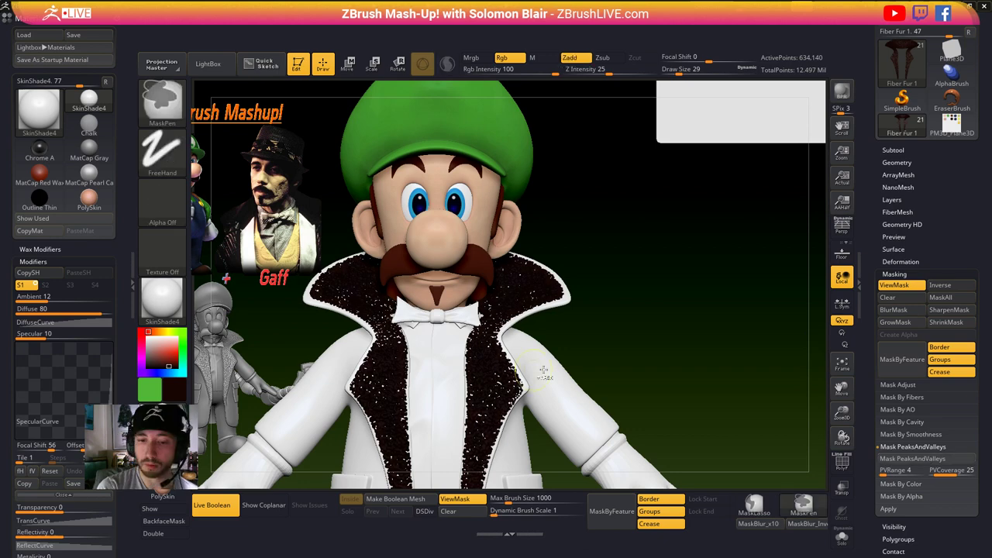
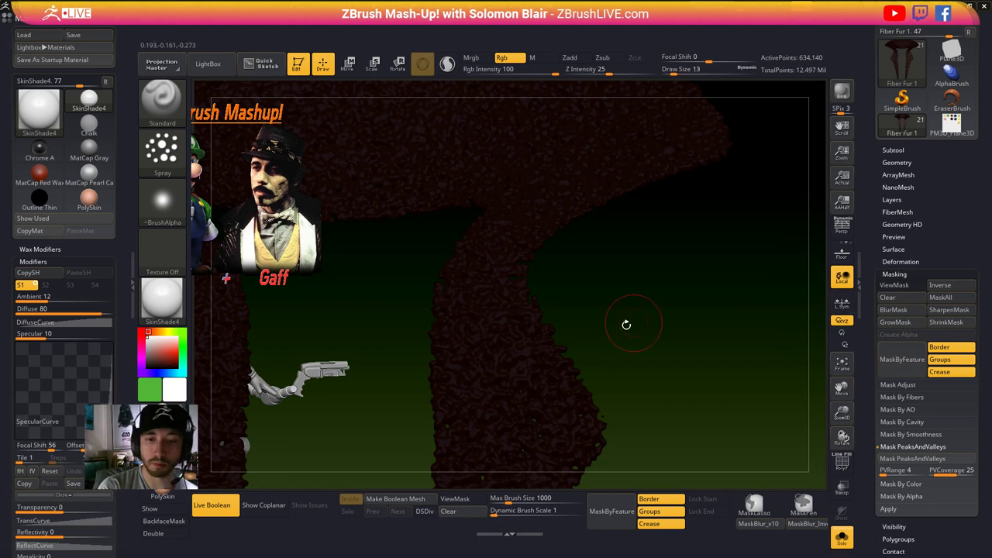
pyautogui.moveTo(627, 324); pyautogui.dragTo(845, 309)
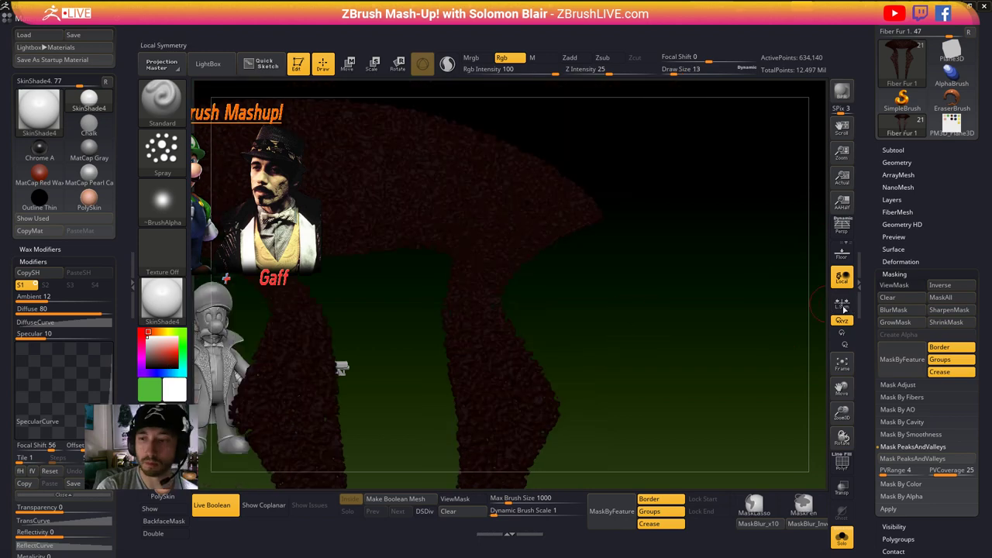
pyautogui.press('[')
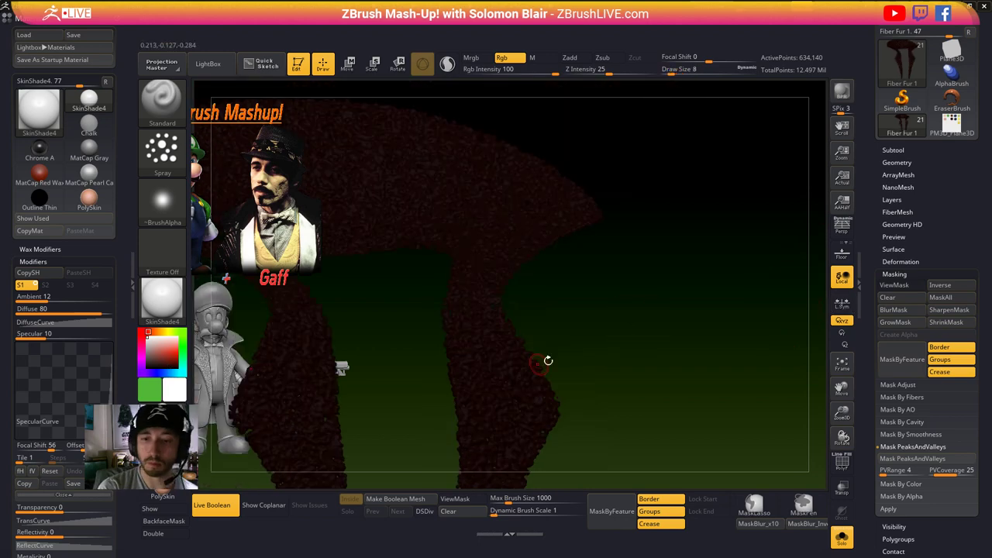
pyautogui.moveTo(548, 360); pyautogui.dragTo(200, 29)
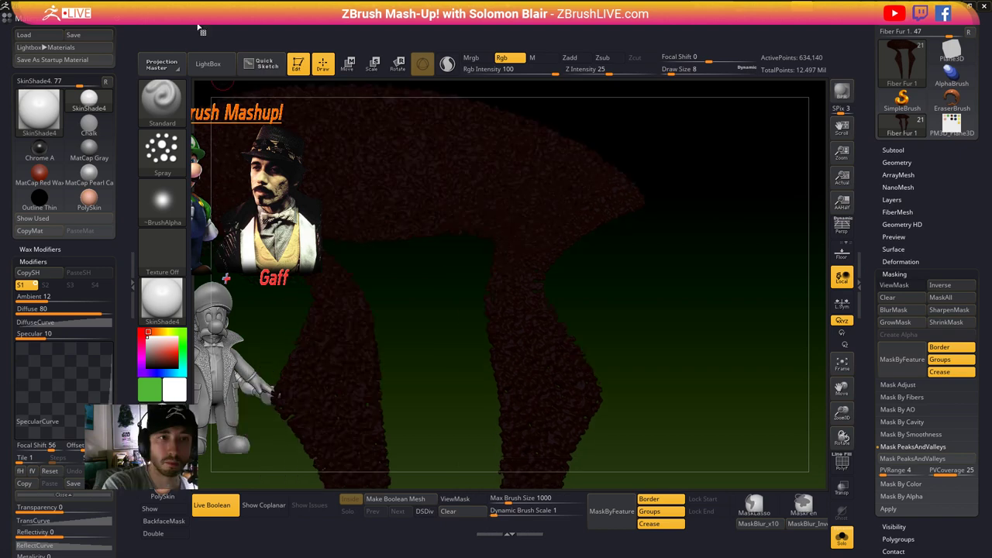
pyautogui.click(922, 322)
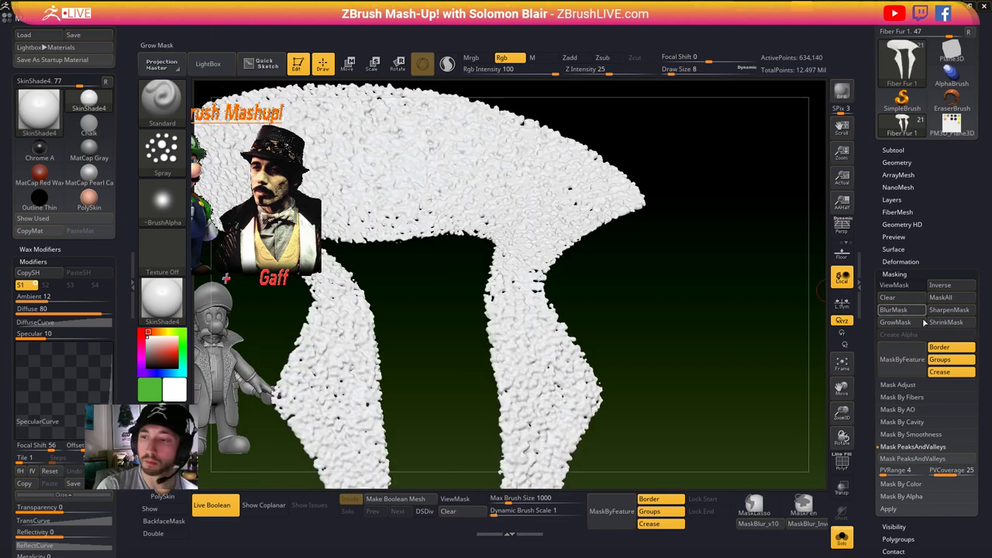
pyautogui.hotkey('ctrl', 'h')
pyautogui.press('s')
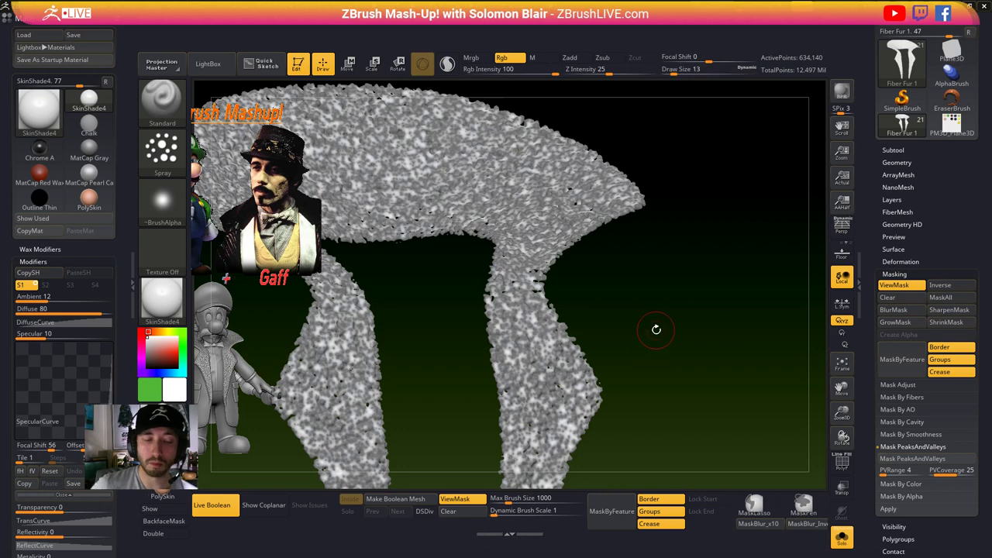
# - Sample the brown and near-black palette swatches as the secondary and main colors, returning to the isolated fur trim
pyautogui.keyDown('ctrl'); pyautogui.moveTo(702, 284); pyautogui.dragTo(621, 295, button='right'); pyautogui.keyUp('ctrl')
pyautogui.hotkey('ctrl', 'shift', 's')
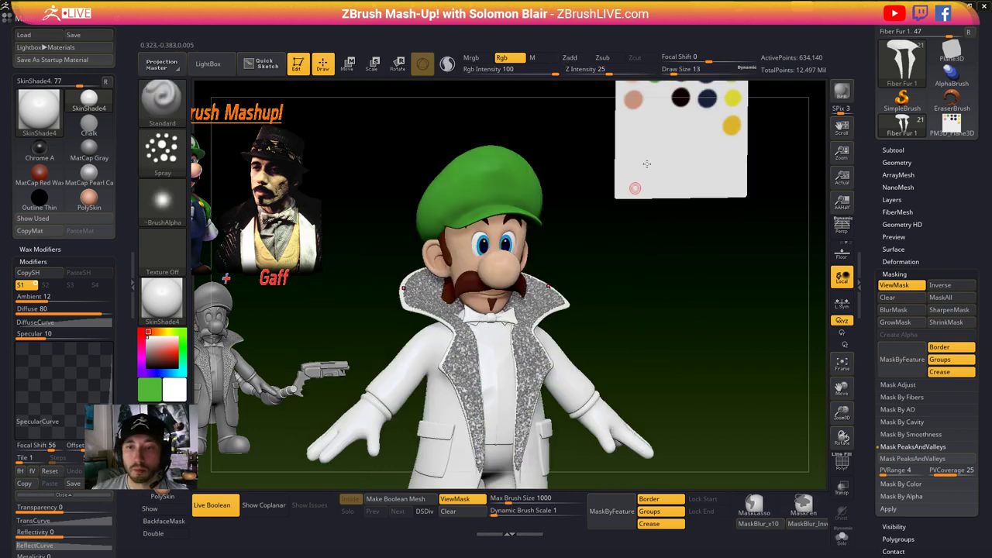
pyautogui.moveTo(671, 360); pyautogui.dragTo(669, 438)
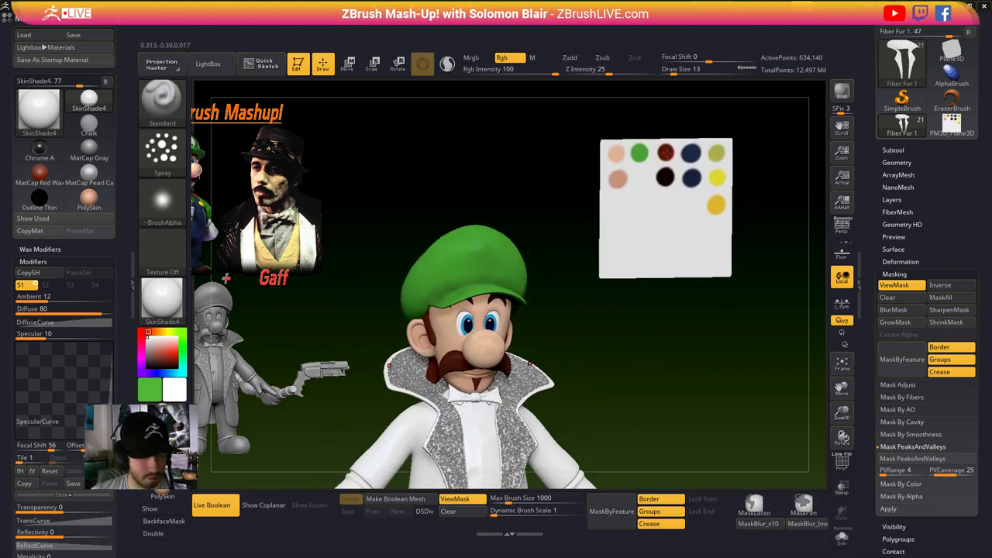
pyautogui.press('c')
pyautogui.press('c')
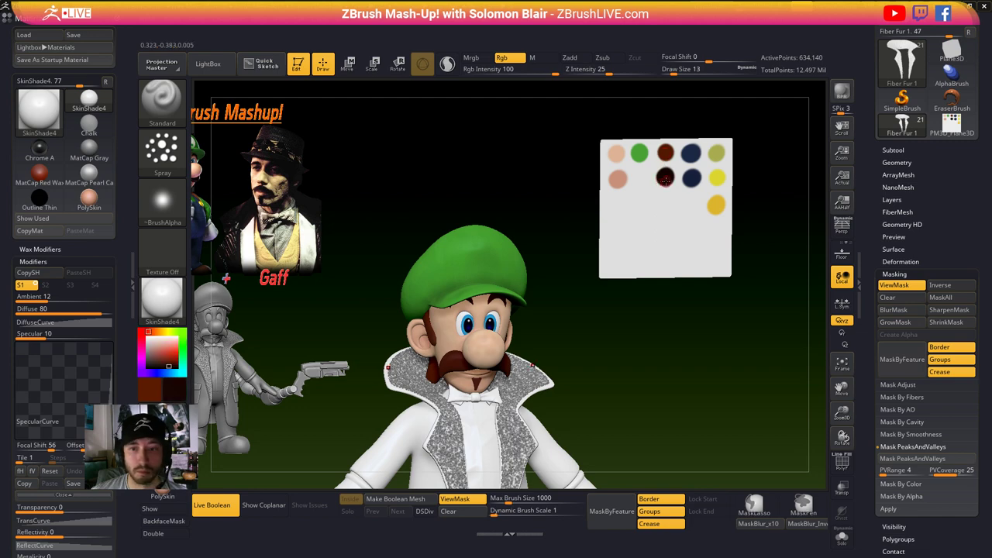
pyautogui.hotkey('shift', 'ctrl', 's')
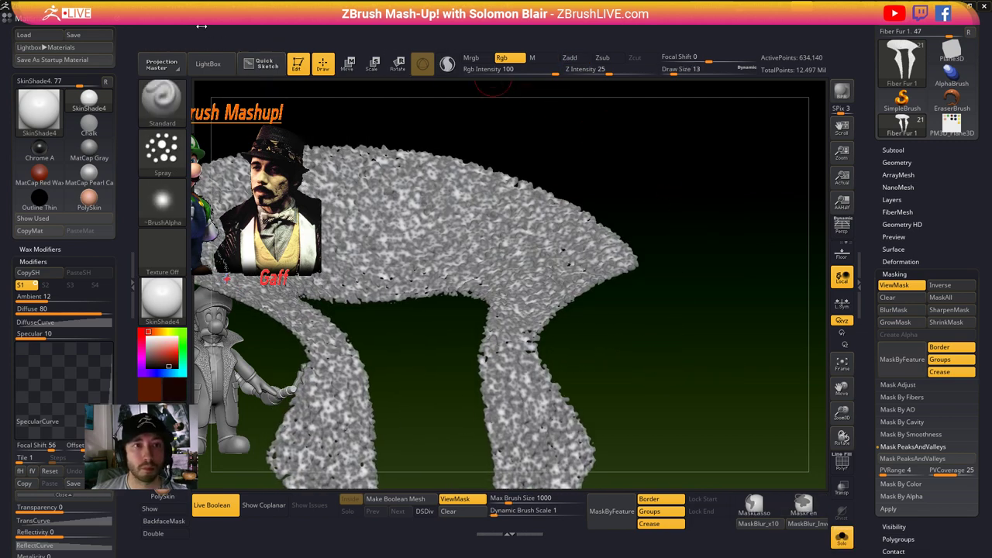
# - Fill the unmasked parts of the fur trim with the near-black brown and invert the mask
pyautogui.moveTo(202, 21)
pyautogui.click(238, 240)
pyautogui.keyDown('ctrl'); pyautogui.click(655, 323); pyautogui.keyUp('ctrl')
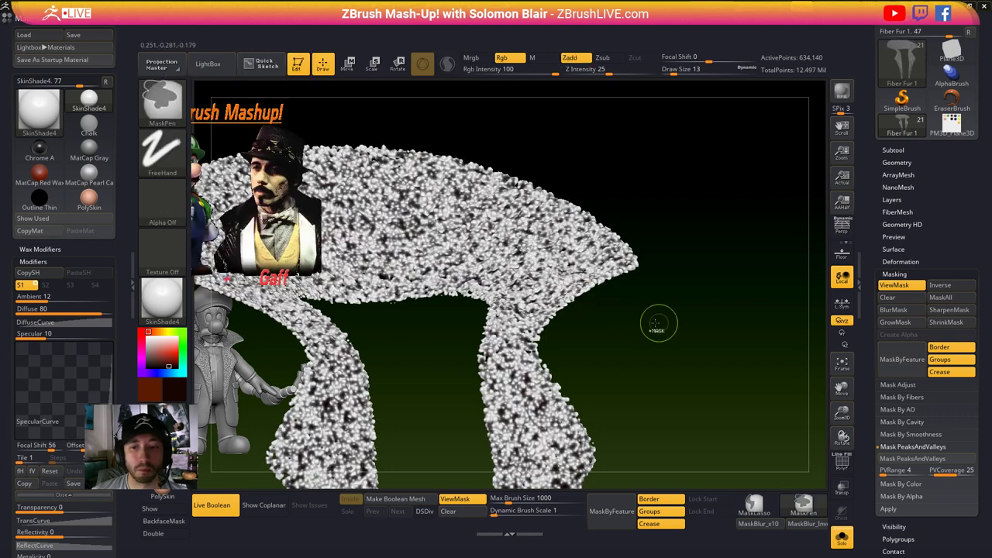
# - Switch to the sampled brown and fill the newly unmasked parts of the fur trim
pyautogui.click(187, 394)
pyautogui.click(262, 450)
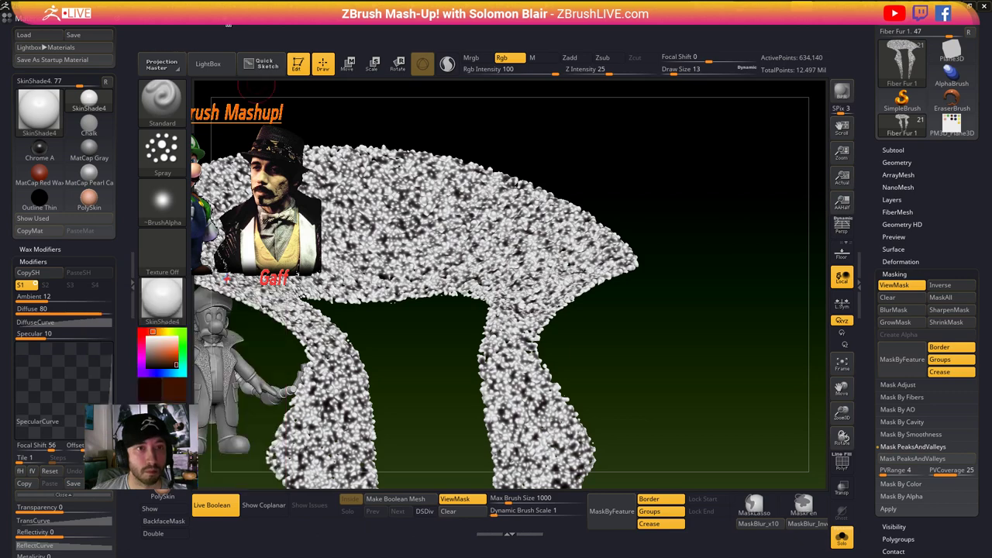
pyautogui.moveTo(201, 21)
pyautogui.click(234, 253)
pyautogui.moveTo(568, 310); pyautogui.dragTo(562, 339)
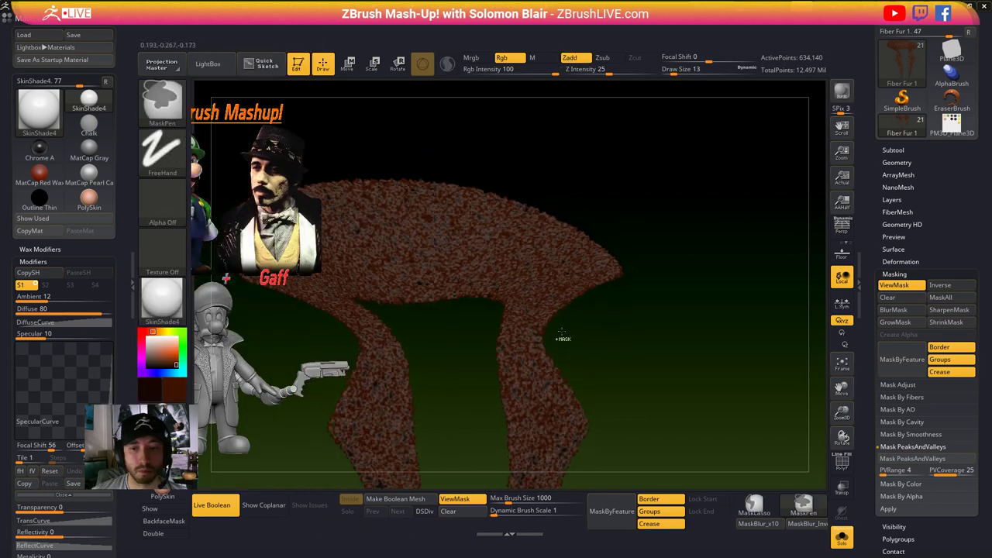
# - Hide the mask display on the fur trim and show the whole character again
pyautogui.hotkey('ctrl', 'h')
pyautogui.moveTo(619, 380)
pyautogui.keyDown('ctrl'); pyautogui.mouseDown(button='right')
pyautogui.moveTo(559, 359)
pyautogui.moveTo(615, 370)
pyautogui.mouseUp(button='right'); pyautogui.keyUp('ctrl')
pyautogui.hotkey('ctrl', 'h')
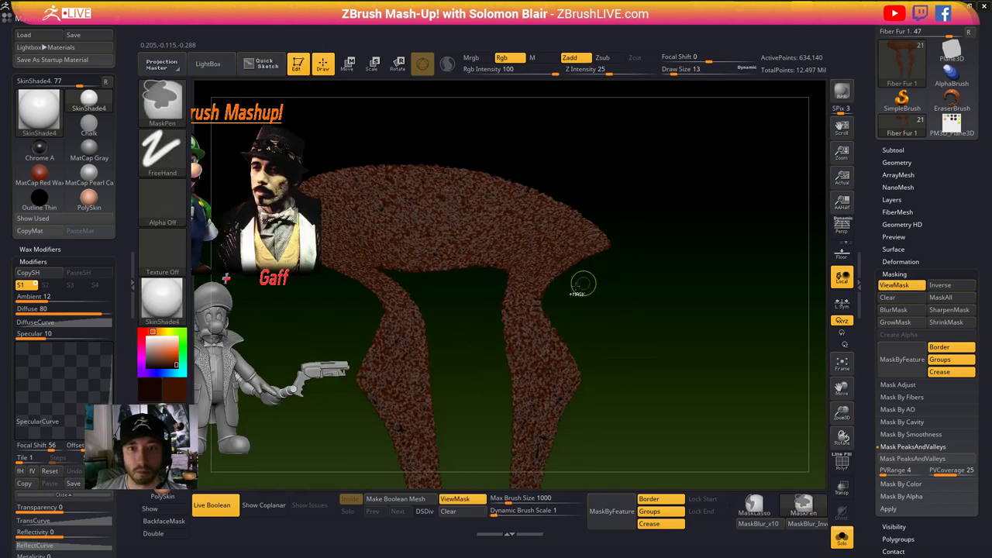
pyautogui.hotkey('ctrl', 'h')
pyautogui.moveTo(657, 377); pyautogui.dragTo(576, 305)
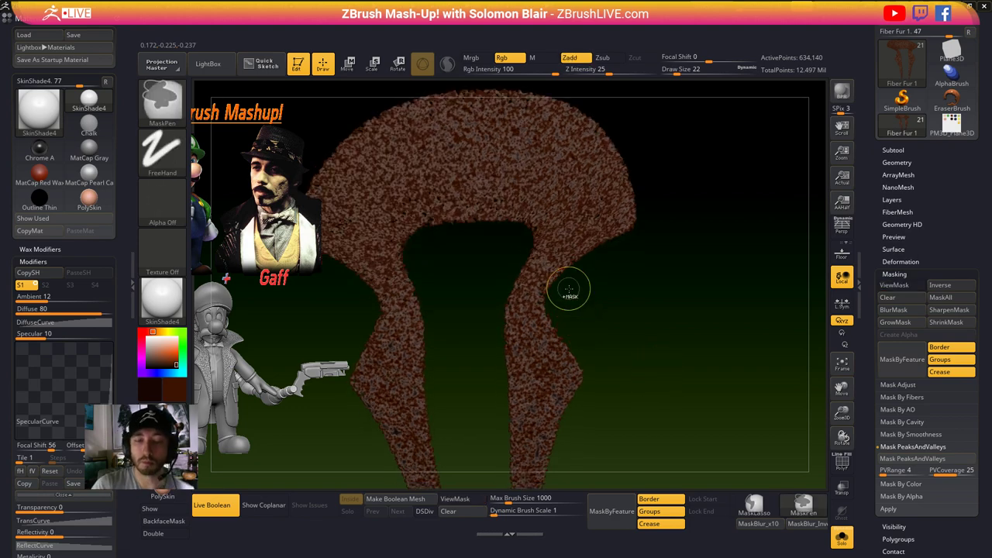
pyautogui.hotkey('ctrl', 'shift', 's')
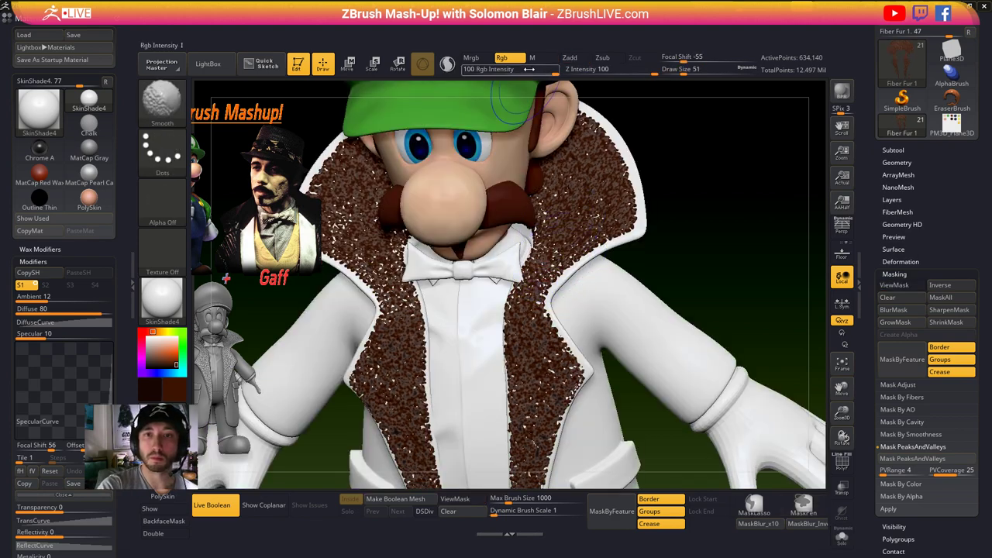
# - Set the Smooth brush's Rgb Intensity to 36 and blend the brown tones across the fur collar and lapels
pyautogui.keyDown('shift'); pyautogui.click(518, 70); pyautogui.keyUp('shift')
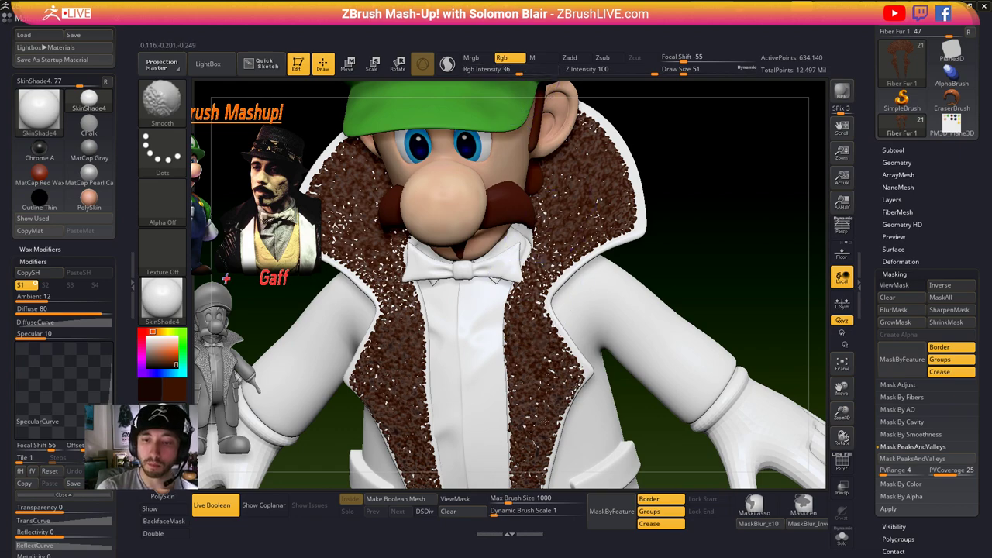
pyautogui.keyDown('alt'); pyautogui.moveTo(535, 419); pyautogui.dragTo(556, 335, button='right'); pyautogui.keyUp('alt')
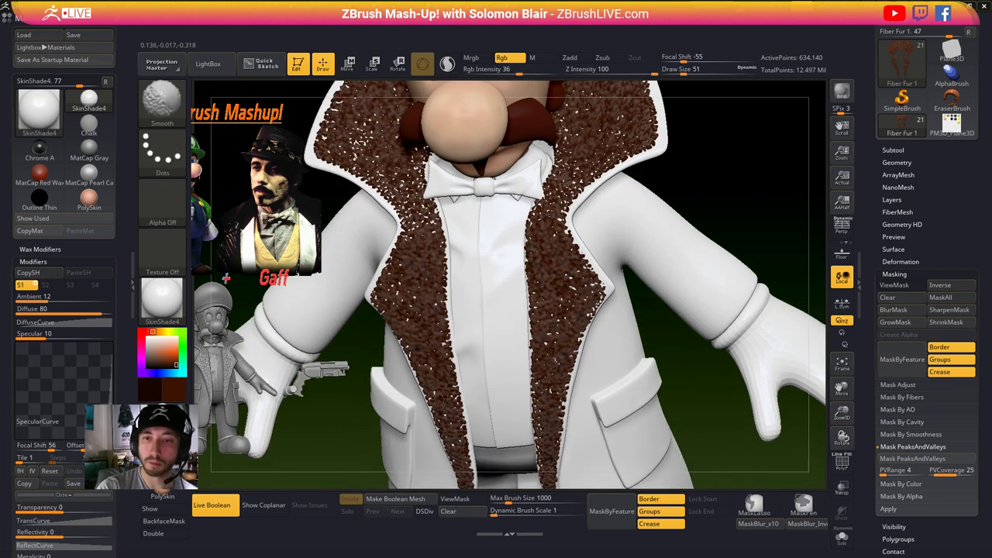
pyautogui.keyDown('alt'); pyautogui.moveTo(569, 151); pyautogui.dragTo(550, 308, button='right'); pyautogui.keyUp('alt')
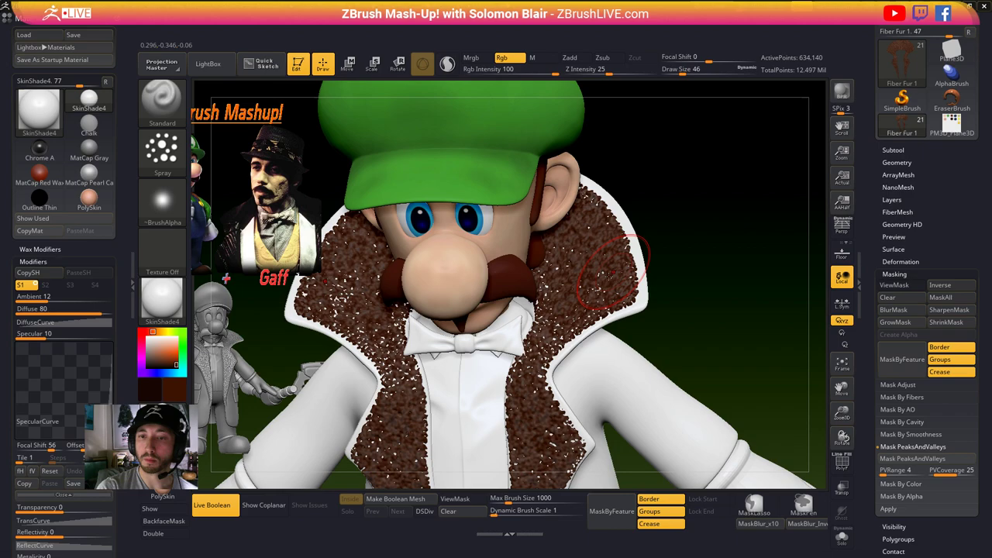
pyautogui.keyDown('alt'); pyautogui.moveTo(446, 253); pyautogui.dragTo(508, 85, button='right'); pyautogui.keyUp('alt')
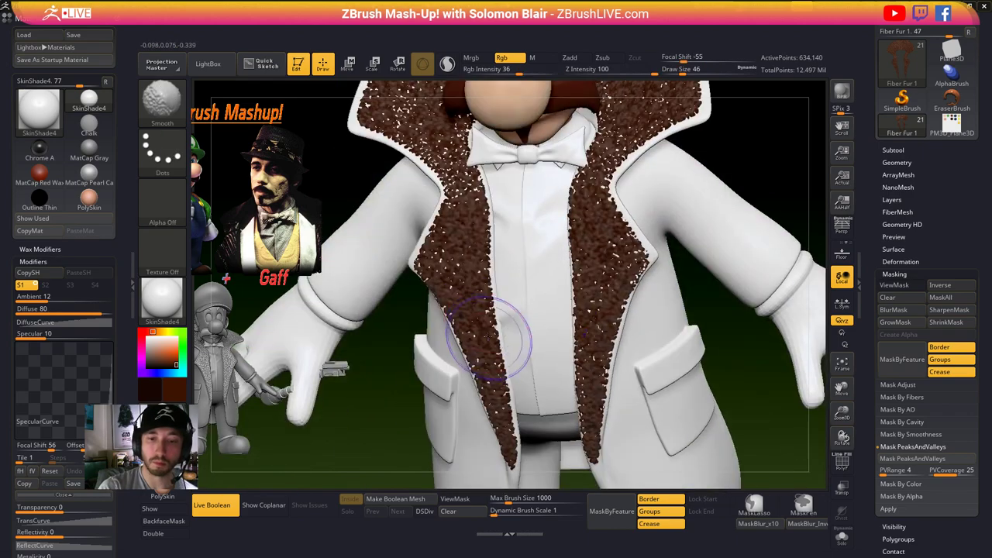
pyautogui.keyDown('ctrl'); pyautogui.moveTo(471, 385); pyautogui.dragTo(466, 333, button='right'); pyautogui.keyUp('ctrl')
pyautogui.press('super')
pyautogui.click(603, 422)
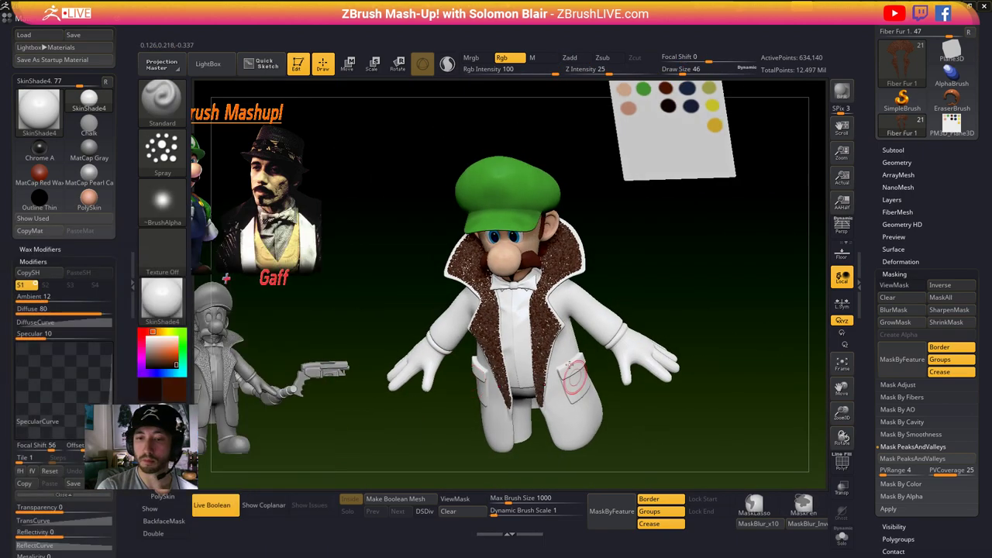
pyautogui.moveTo(571, 376); pyautogui.dragTo(583, 334, button='right')
pyautogui.keyDown('ctrl'); pyautogui.moveTo(573, 299); pyautogui.dragTo(560, 345, button='right'); pyautogui.keyUp('ctrl')
pyautogui.press('f')
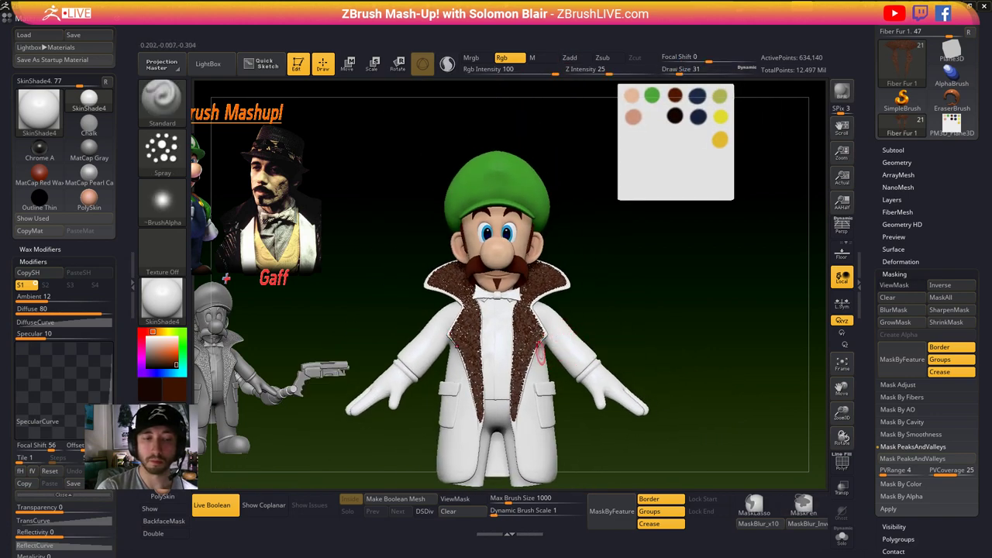
# - Close the docked material settings, then hide the color palette plane and select the Luigi head v4 subtool
pyautogui.click(132, 283)
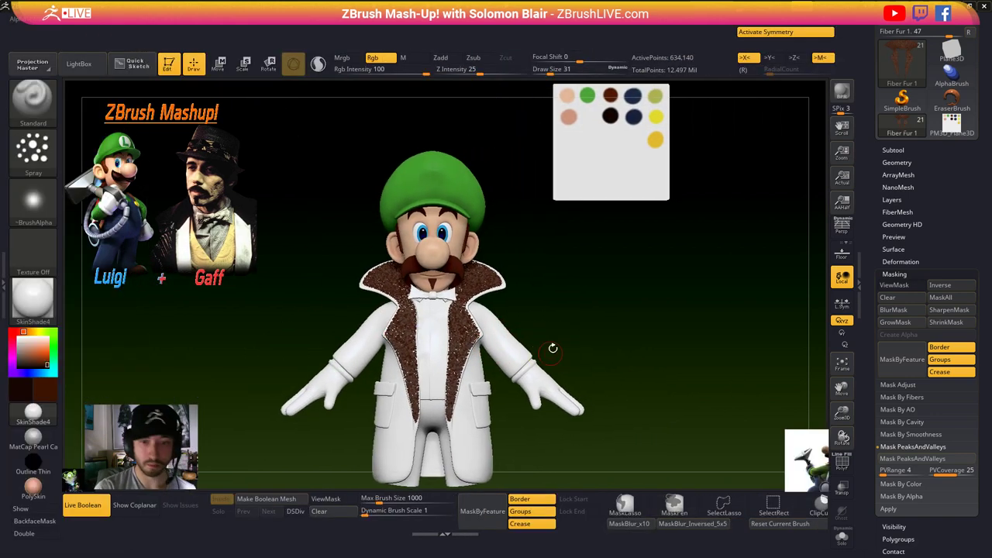
pyautogui.keyDown('alt'); pyautogui.moveTo(582, 312); pyautogui.dragTo(600, 262); pyautogui.keyUp('alt')
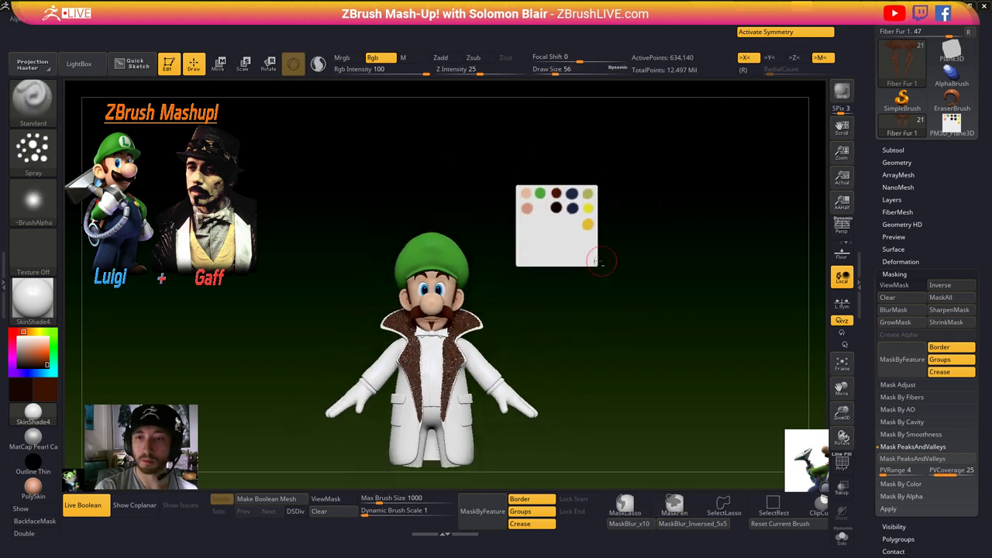
pyautogui.keyDown('alt'); pyautogui.click(553, 250); pyautogui.keyUp('alt')
pyautogui.click(893, 150)
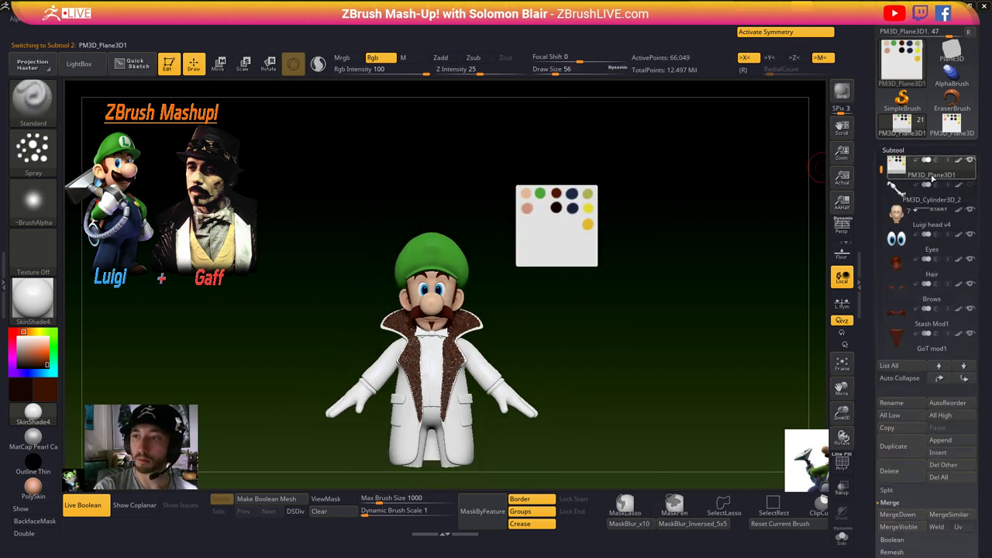
pyautogui.click(896, 217)
pyautogui.keyDown('ctrl'); pyautogui.moveTo(504, 264); pyautogui.dragTo(563, 264, button='right'); pyautogui.keyUp('ctrl')
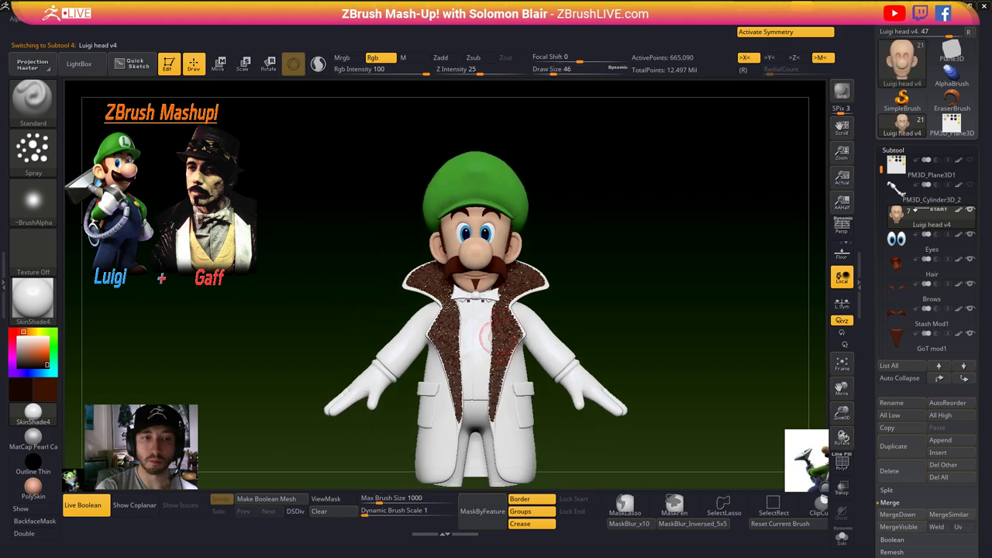
# - Shift the Spotlight reference images slightly upward and set the brush Draw Size to 13
pyautogui.press('z')
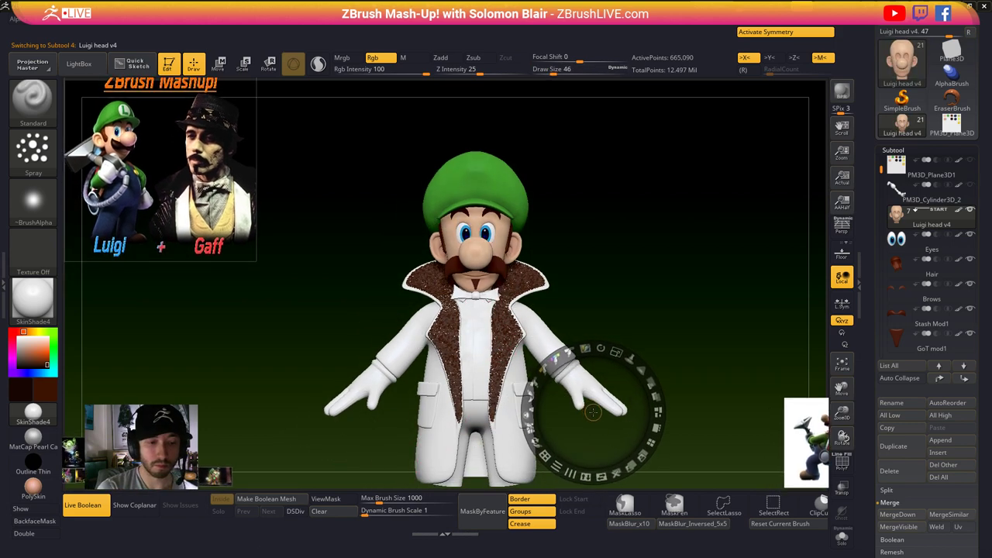
pyautogui.press('z')
pyautogui.keyDown('ctrl'); pyautogui.moveTo(436, 355); pyautogui.dragTo(438, 369, button='right'); pyautogui.keyUp('ctrl')
pyautogui.press('s')
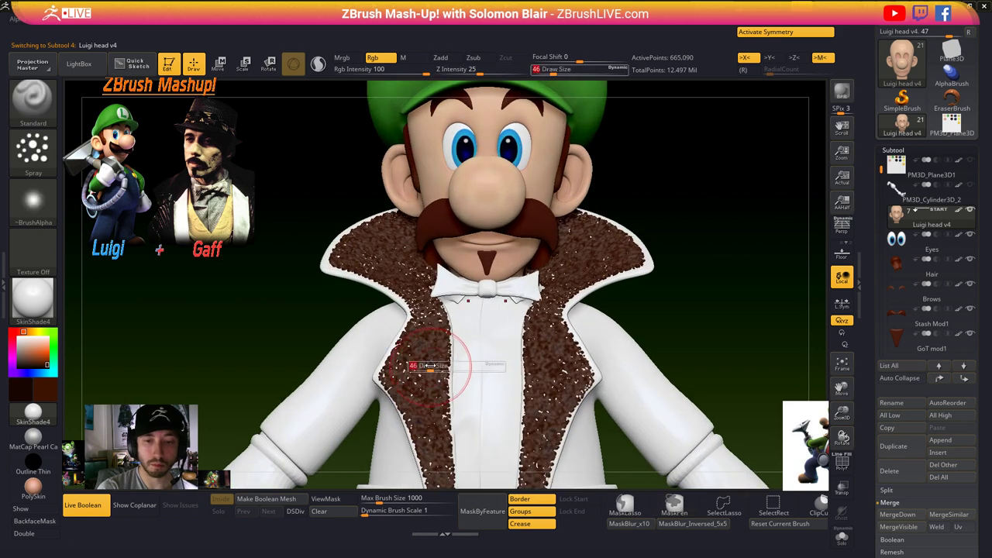
pyautogui.moveTo(437, 369); pyautogui.dragTo(424, 363)
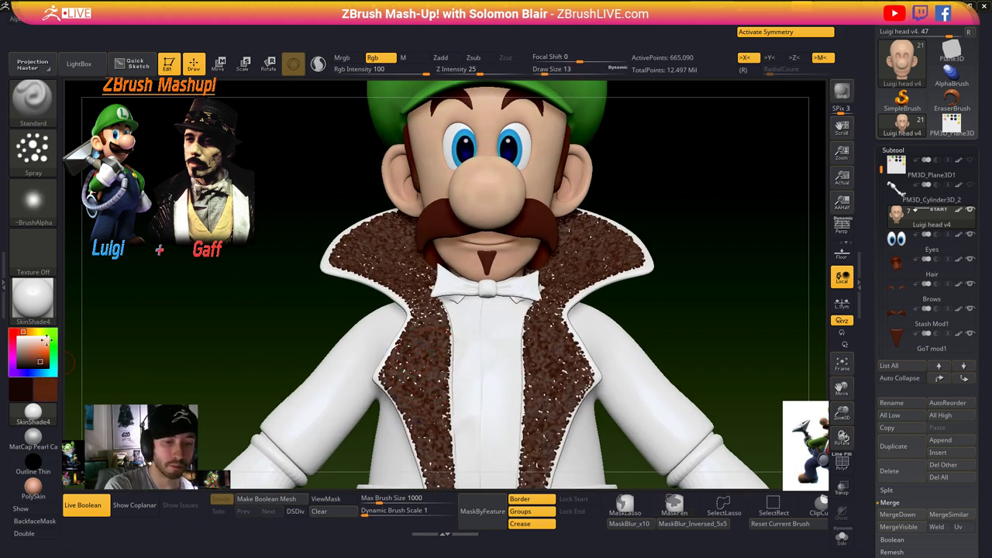
# - Select the Trench Coat subtool and fill it with the brown R 91, G 37, B 14
pyautogui.keyDown('alt'); pyautogui.click(355, 351); pyautogui.keyUp('alt')
pyautogui.keyDown('ctrl'); pyautogui.moveTo(355, 351); pyautogui.dragTo(271, 349, button='right'); pyautogui.keyUp('ctrl')
pyautogui.click(75, 20)
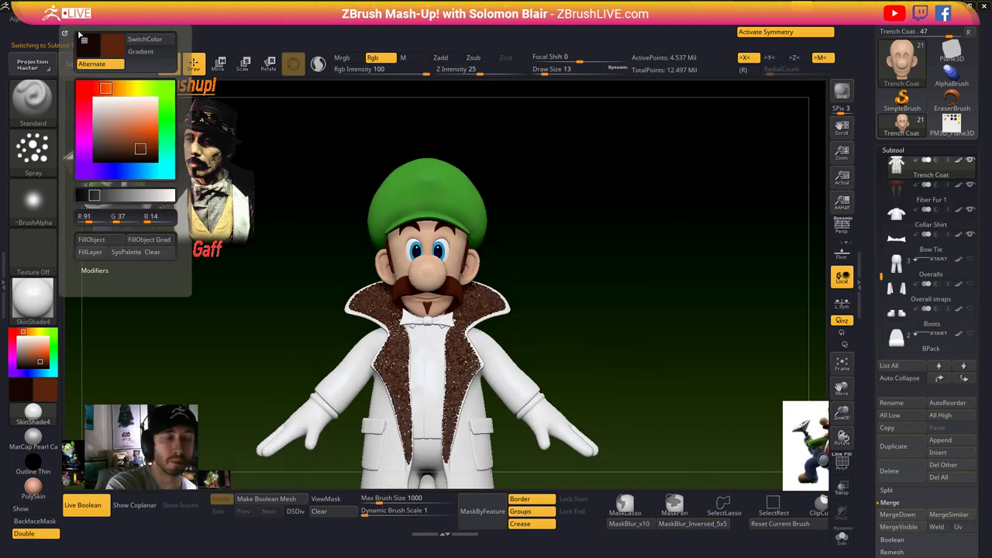
pyautogui.click(102, 241)
# - Select the Bow Tie subtool and isolate it with its polygroup wireframe displayed
pyautogui.moveTo(444, 386)
pyautogui.keyDown('ctrl'); pyautogui.mouseDown(button='right')
pyautogui.moveTo(518, 354)
pyautogui.moveTo(569, 356)
pyautogui.moveTo(457, 370)
pyautogui.moveTo(512, 338)
pyautogui.moveTo(483, 283)
pyautogui.moveTo(494, 334)
pyautogui.moveTo(463, 347)
pyautogui.moveTo(484, 392)
pyautogui.mouseUp(button='right'); pyautogui.keyUp('ctrl')
pyautogui.keyDown('alt'); pyautogui.click(488, 332); pyautogui.keyUp('alt')
pyautogui.hotkey('shift', 'f')
pyautogui.hotkey('shift', 's')
pyautogui.moveTo(487, 357)
pyautogui.keyDown('ctrl'); pyautogui.mouseDown(button='right')
pyautogui.moveTo(514, 387)
pyautogui.moveTo(501, 388)
pyautogui.mouseUp(button='right'); pyautogui.keyUp('ctrl')
pyautogui.press('b')
pyautogui.press('n')
pyautogui.press('u')
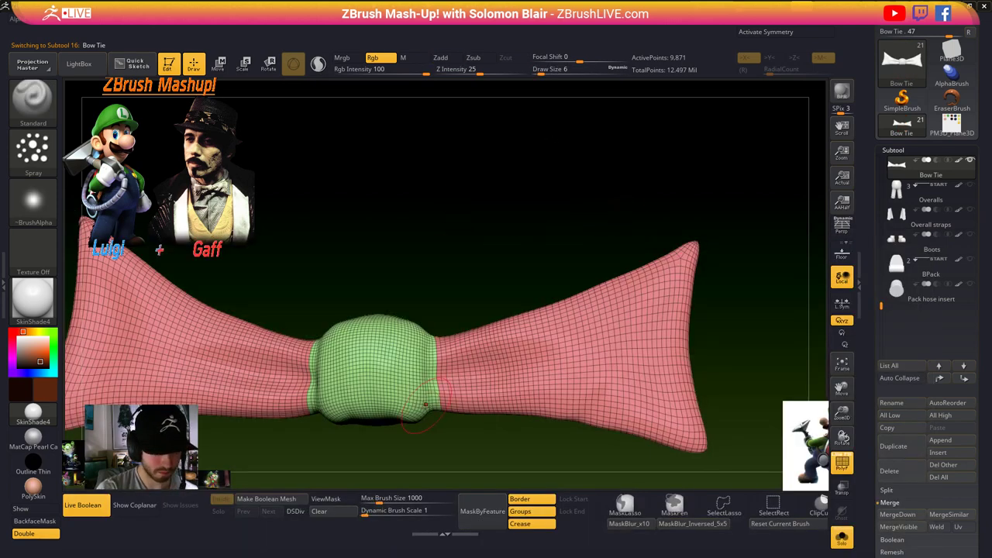
# - Activate symmetry on the bow tie, show the full character again and turn off the wireframe display
pyautogui.press('x')
pyautogui.press('x')
pyautogui.press('x')
pyautogui.moveTo(491, 388)
pyautogui.keyDown('ctrl'); pyautogui.mouseDown(button='right')
pyautogui.moveTo(438, 376)
pyautogui.moveTo(440, 369)
pyautogui.moveTo(496, 392)
pyautogui.moveTo(528, 384)
pyautogui.mouseUp(button='right'); pyautogui.keyUp('ctrl')
pyautogui.hotkey('shift', 'f')
pyautogui.keyDown('ctrl'); pyautogui.moveTo(528, 384); pyautogui.dragTo(505, 380, button='right'); pyautogui.keyUp('ctrl')
pyautogui.hotkey('shift', 'f')
pyautogui.keyDown('ctrl'); pyautogui.keyDown('shift'); pyautogui.click(546, 415); pyautogui.keyUp('shift'); pyautogui.keyUp('ctrl')
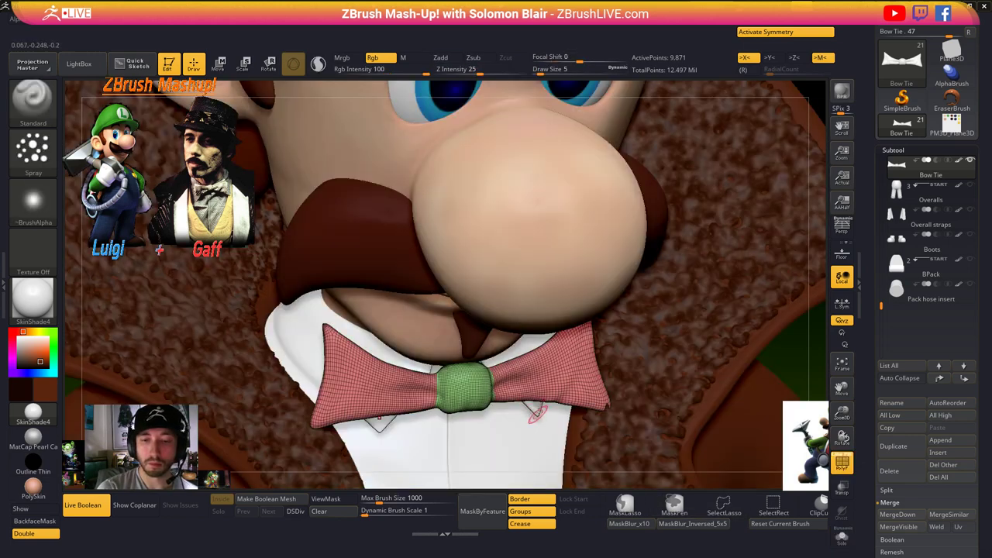
pyautogui.hotkey('shift', 'f')
pyautogui.keyDown('shift'); pyautogui.moveTo(498, 353); pyautogui.dragTo(488, 335, button='right'); pyautogui.keyUp('shift')
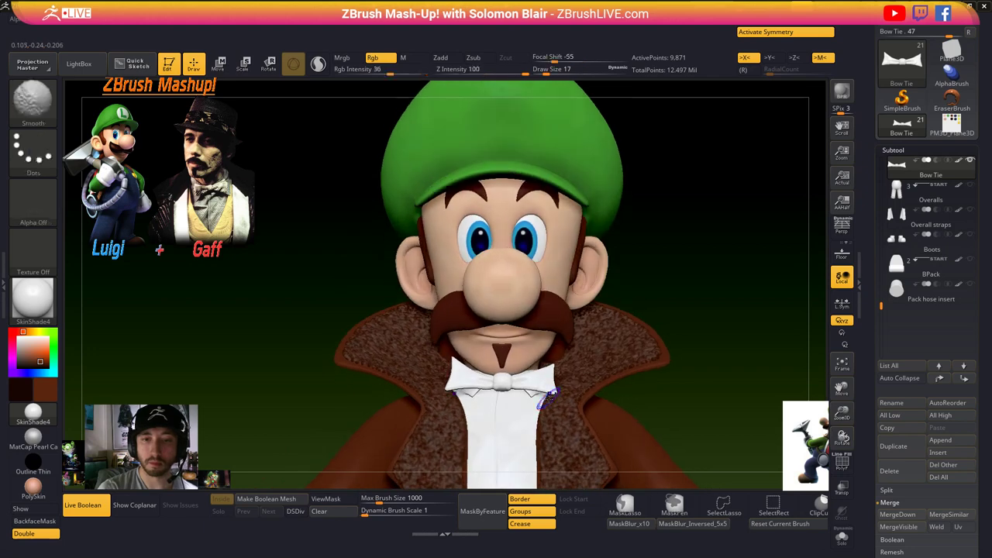
pyautogui.keyDown('alt'); pyautogui.moveTo(525, 252); pyautogui.dragTo(527, 315, button='right'); pyautogui.keyUp('alt')
pyautogui.keyDown('alt'); pyautogui.moveTo(524, 188); pyautogui.dragTo(486, 291, button='right'); pyautogui.keyUp('alt')
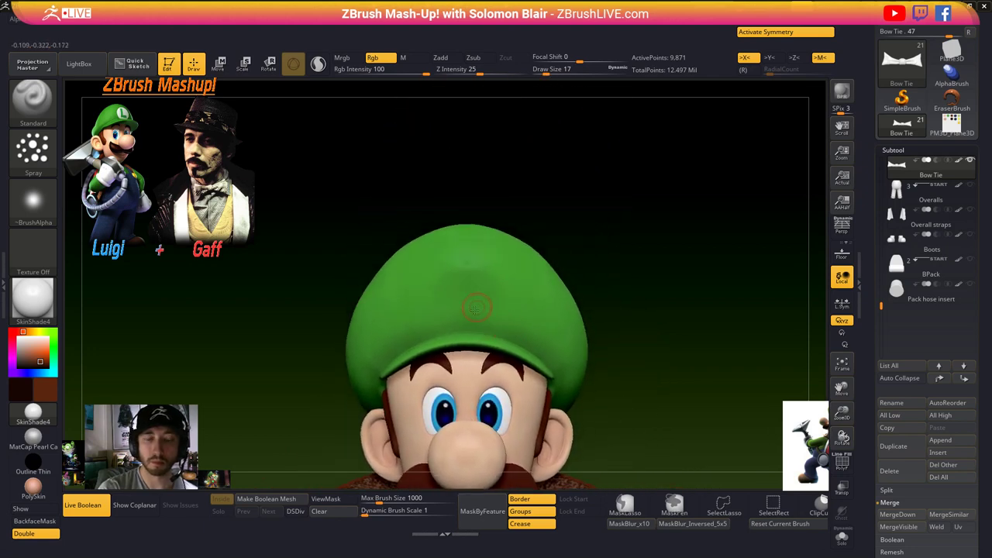
pyautogui.keyDown('alt'); pyautogui.moveTo(476, 308); pyautogui.dragTo(507, 331); pyautogui.keyUp('alt')
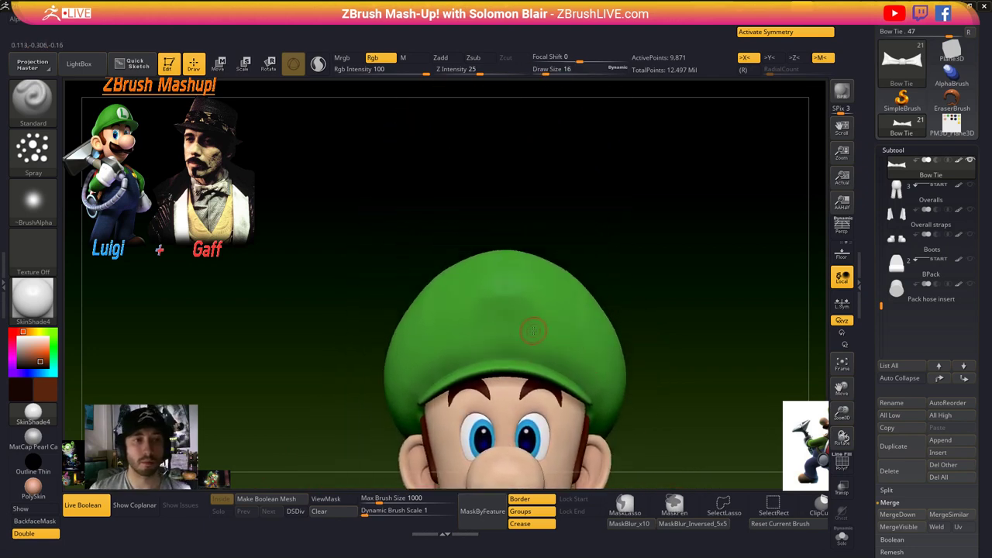
pyautogui.moveTo(533, 331)
pyautogui.keyDown('alt'); pyautogui.mouseDown(button='right')
pyautogui.moveTo(473, 310)
pyautogui.moveTo(481, 323)
pyautogui.mouseUp(button='right'); pyautogui.keyUp('alt')
pyautogui.press('s')
pyautogui.moveTo(416, 300); pyautogui.dragTo(428, 302)
pyautogui.moveTo(429, 303)
pyautogui.keyDown('alt'); pyautogui.mouseDown(button='right')
pyautogui.moveTo(429, 330)
pyautogui.moveTo(393, 309)
pyautogui.moveTo(439, 264)
pyautogui.moveTo(387, 153)
pyautogui.mouseUp(button='right'); pyautogui.keyUp('alt')
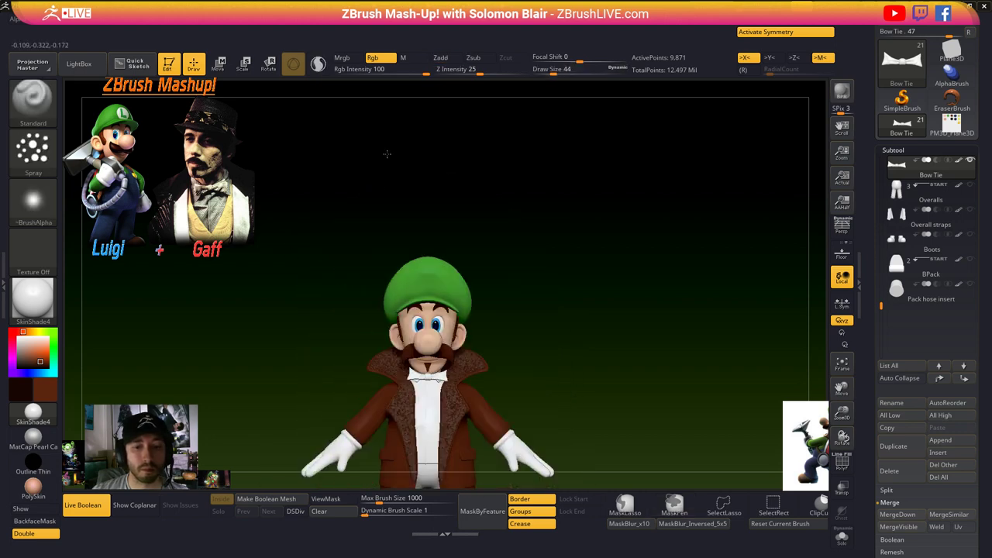
# - Select the Collar Shirt subtool and isolate it with its polygroup wireframe displayed
pyautogui.moveTo(386, 395)
pyautogui.keyDown('alt'); pyautogui.mouseDown(button='right')
pyautogui.moveTo(396, 277)
pyautogui.moveTo(431, 301)
pyautogui.mouseUp(button='right'); pyautogui.keyUp('alt')
pyautogui.press('s')
pyautogui.moveTo(431, 301); pyautogui.dragTo(443, 302)
pyautogui.moveTo(433, 303)
pyautogui.keyDown('alt'); pyautogui.mouseDown(button='right')
pyautogui.moveTo(443, 310)
pyautogui.moveTo(445, 345)
pyautogui.moveTo(430, 341)
pyautogui.mouseUp(button='right'); pyautogui.keyUp('alt')
pyautogui.keyDown('ctrl'); pyautogui.moveTo(442, 275); pyautogui.dragTo(463, 354, button='right'); pyautogui.keyUp('ctrl')
pyautogui.keyDown('alt'); pyautogui.click(454, 330); pyautogui.keyUp('alt')
pyautogui.hotkey('shift', 'f')
pyautogui.hotkey('shift', 's')
pyautogui.keyDown('shift'); pyautogui.moveTo(463, 354); pyautogui.dragTo(465, 320); pyautogui.keyUp('shift')
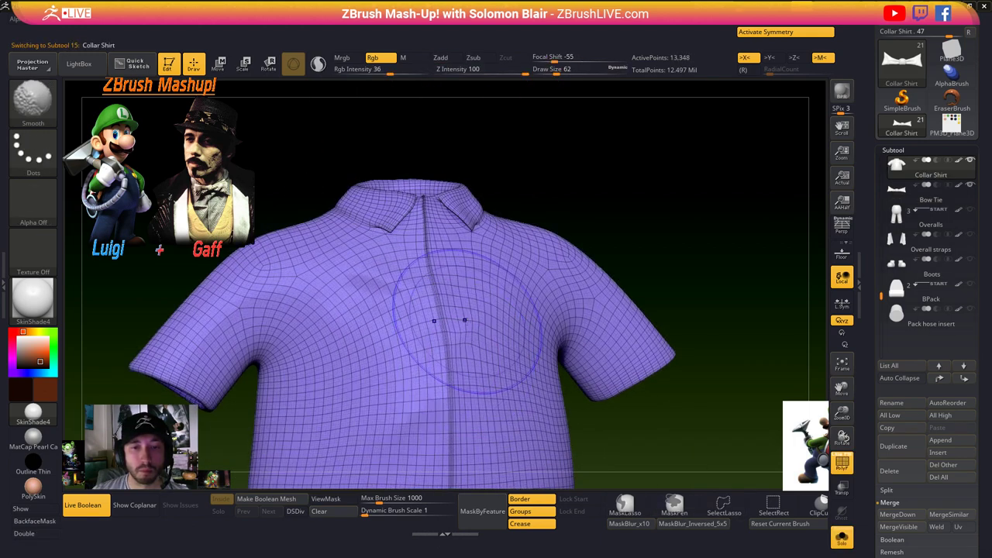
pyautogui.hotkey('shift', 'f')
pyautogui.hotkey('shift', 'f')
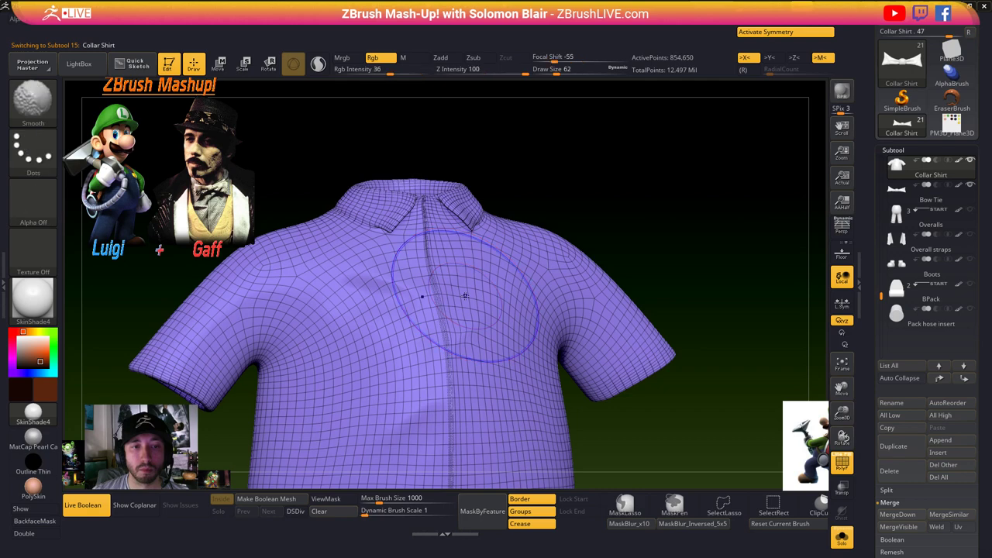
# - Turn off brush symmetry, create a UV Master work clone of the Collar Shirt and unwrap it with UV Master's Symmetry option
pyautogui.keyDown('ctrl'); pyautogui.moveTo(460, 308); pyautogui.dragTo(326, 342, button='right'); pyautogui.keyUp('ctrl')
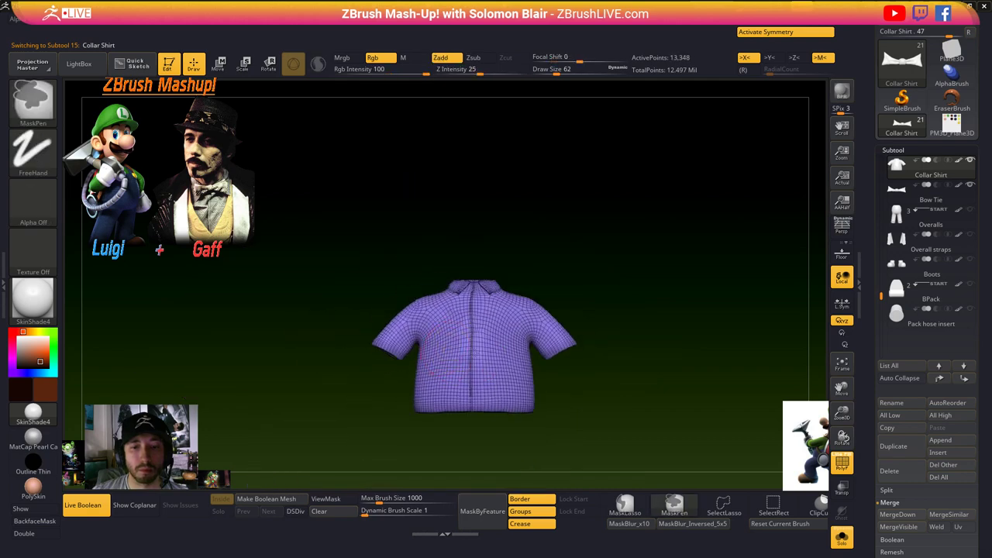
pyautogui.moveTo(474, 341)
pyautogui.keyDown('ctrl'); pyautogui.mouseDown(button='right')
pyautogui.moveTo(487, 356)
pyautogui.moveTo(428, 339)
pyautogui.moveTo(443, 354)
pyautogui.mouseUp(button='right'); pyautogui.keyUp('ctrl')
pyautogui.press('x')
pyautogui.press('s')
pyautogui.click(440, 354)
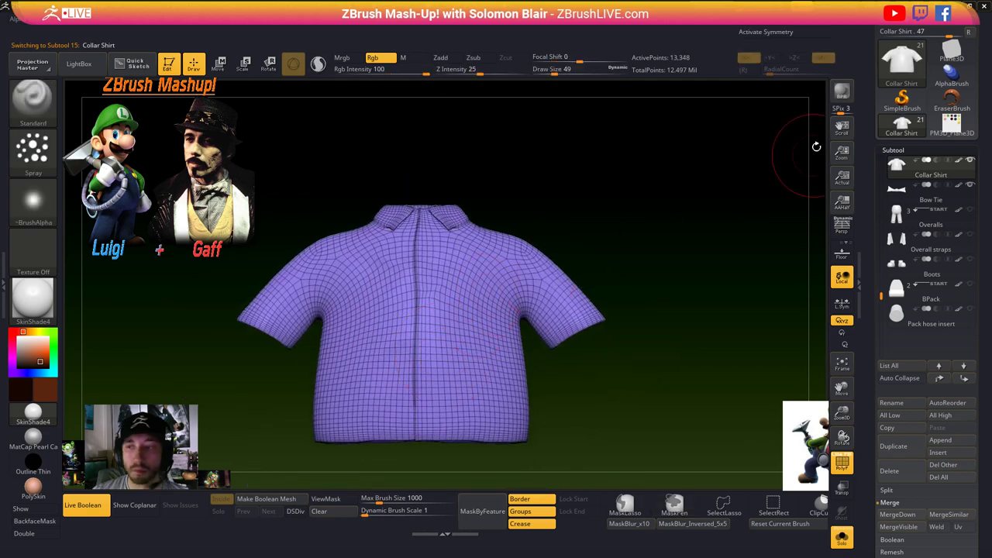
pyautogui.click(673, 28)
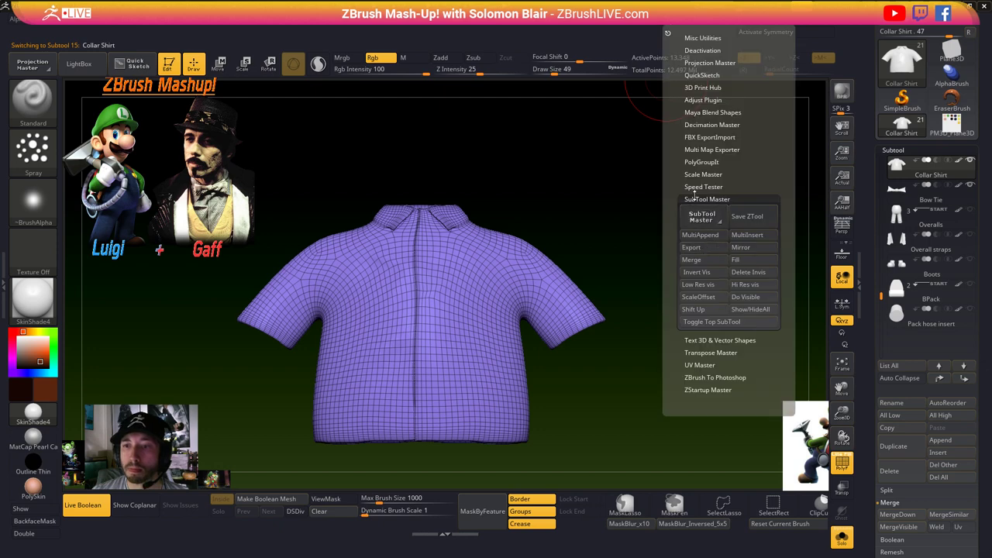
pyautogui.click(696, 199)
pyautogui.click(702, 234)
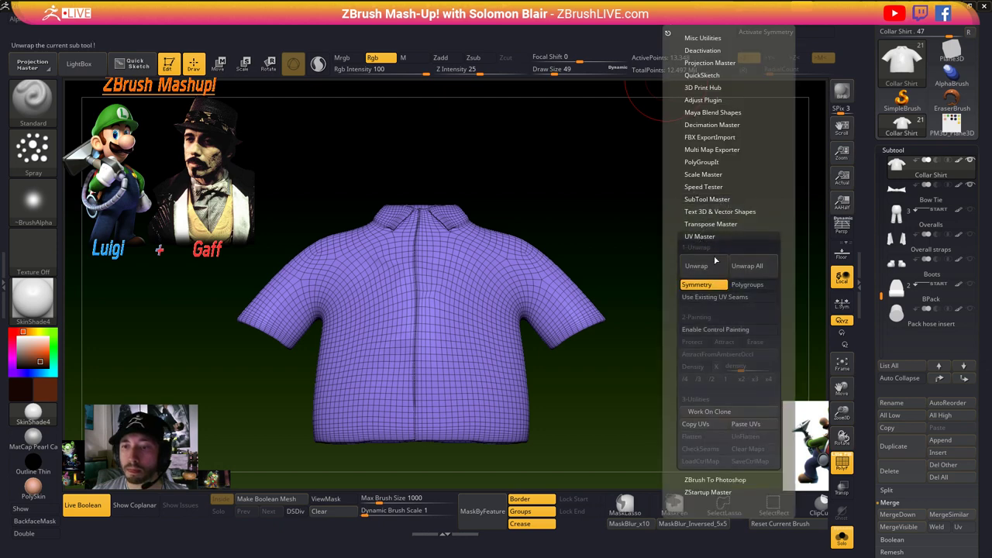
pyautogui.click(717, 413)
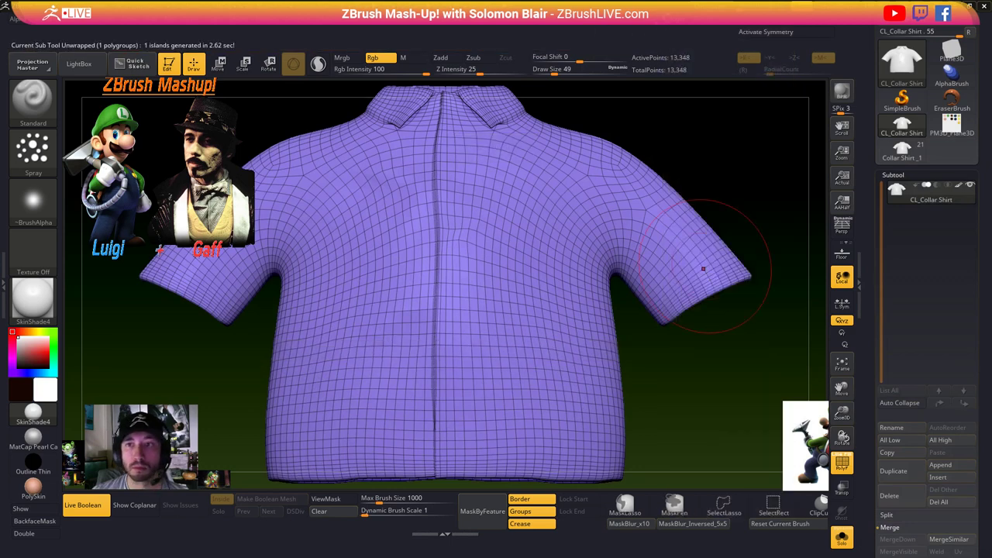
# - Flatten the clone to check its UV layout, restore its shape and copy its UVs
pyautogui.click(673, 28)
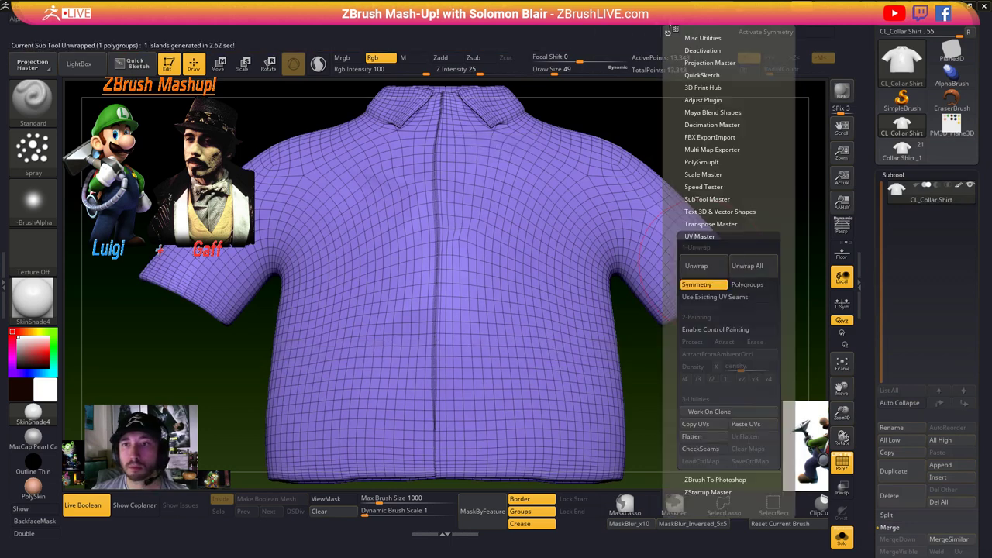
pyautogui.click(708, 436)
pyautogui.click(745, 436)
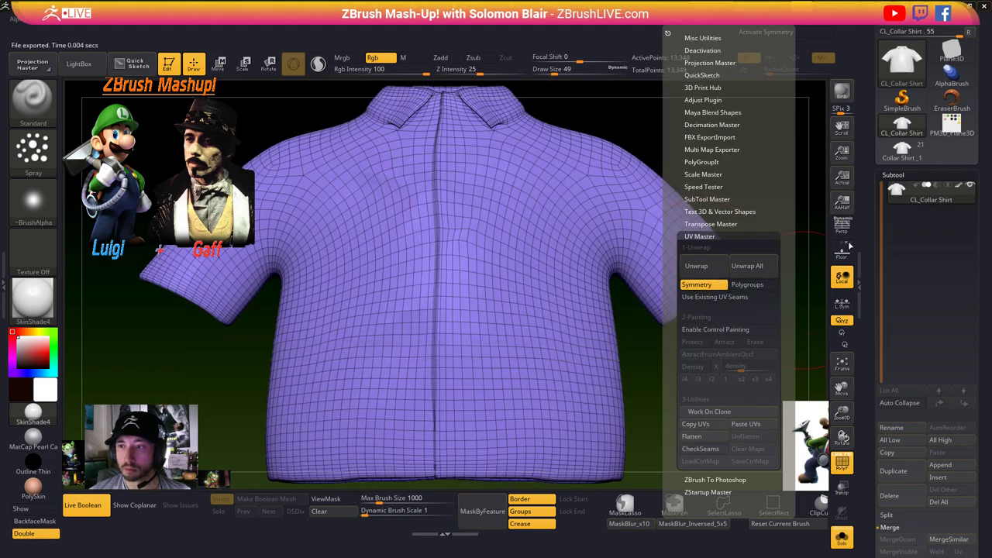
# - Return to the Collar Shirt _1 tool and paste the copied UVs onto it
pyautogui.click(901, 149)
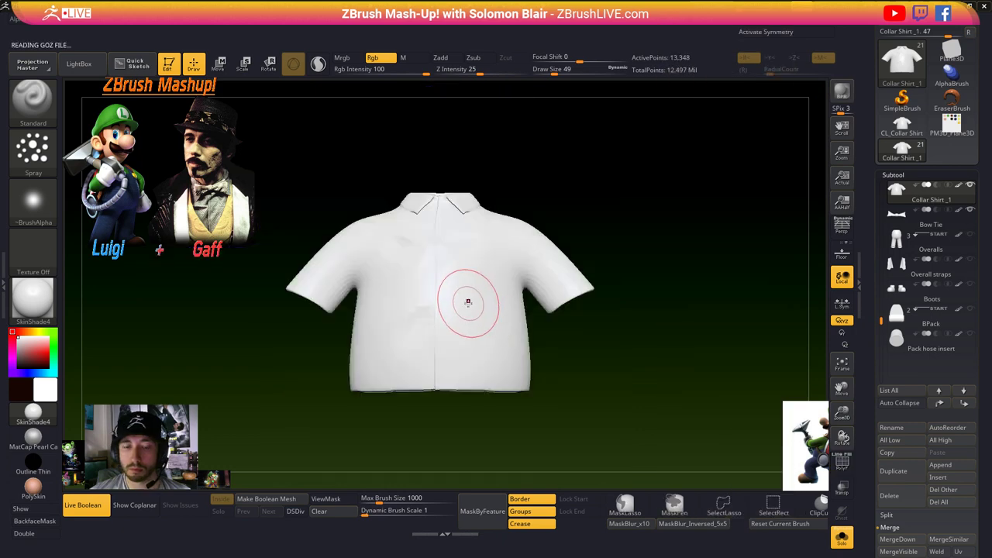
pyautogui.press('x')
pyautogui.press('x')
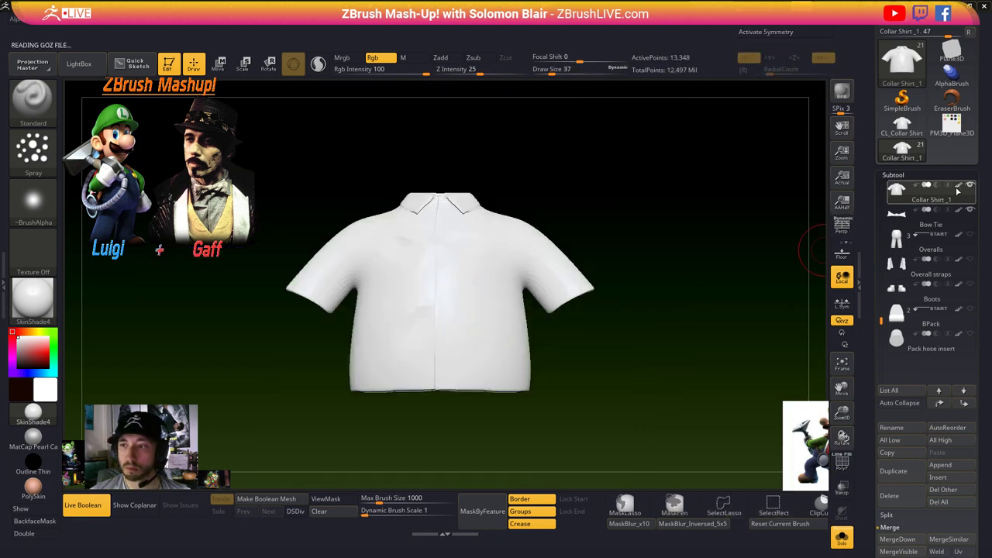
pyautogui.moveTo(466, 323); pyautogui.dragTo(458, 344, button='right')
pyautogui.hotkey('shift', 'f')
pyautogui.hotkey('shift', 'f')
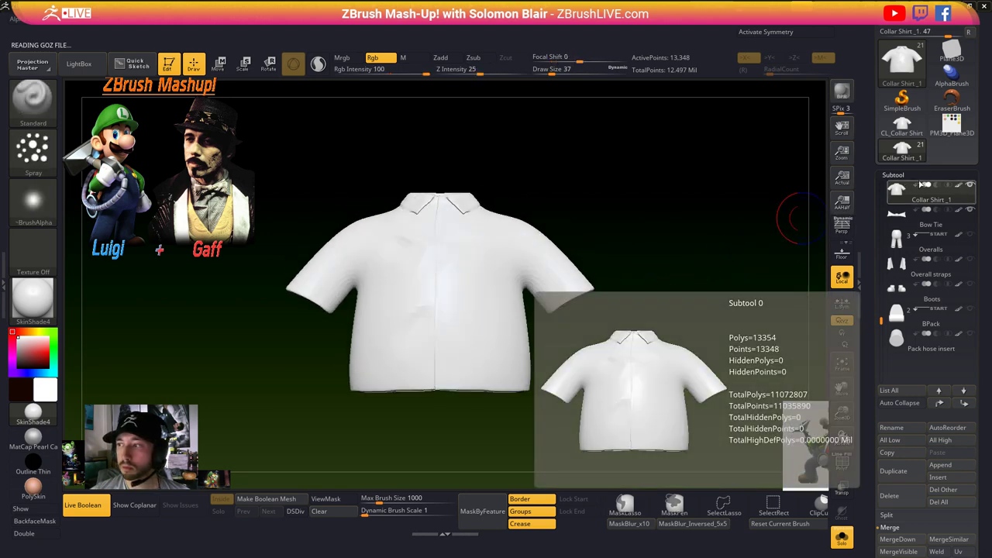
# - Turn on symmetry, divide the Collar Shirt mesh three times and reduce the brush Draw Size to 11
pyautogui.click(893, 174)
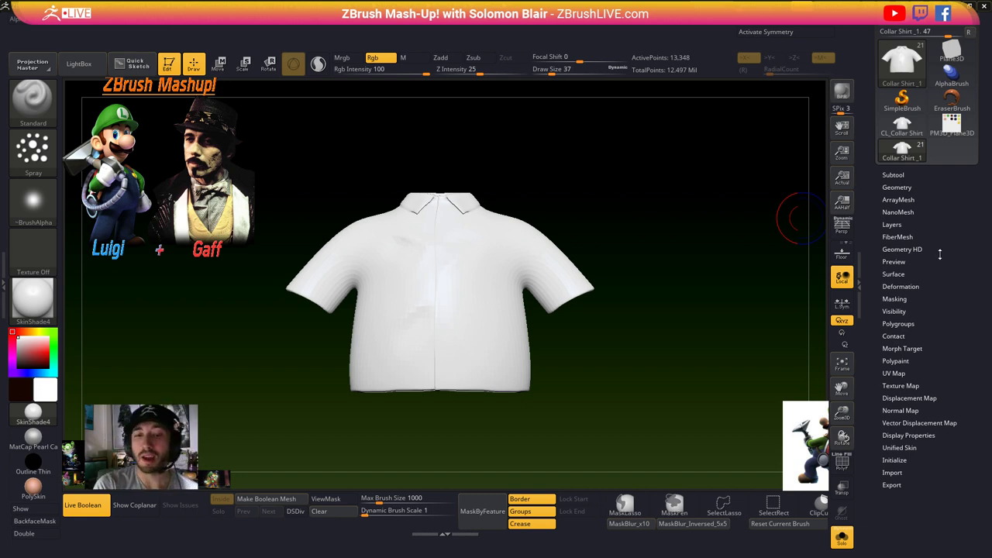
pyautogui.press('x')
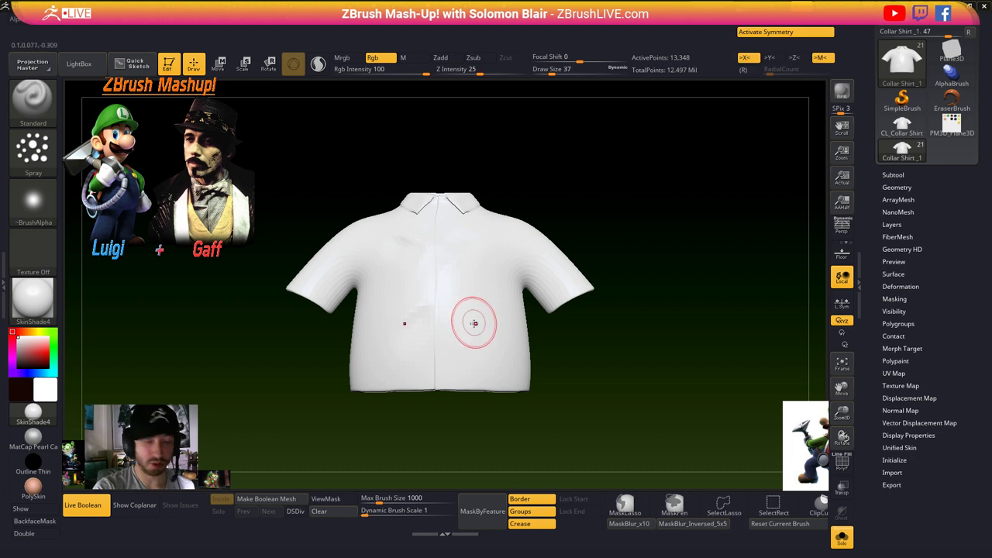
pyautogui.hotkey('ctrl', 'd')
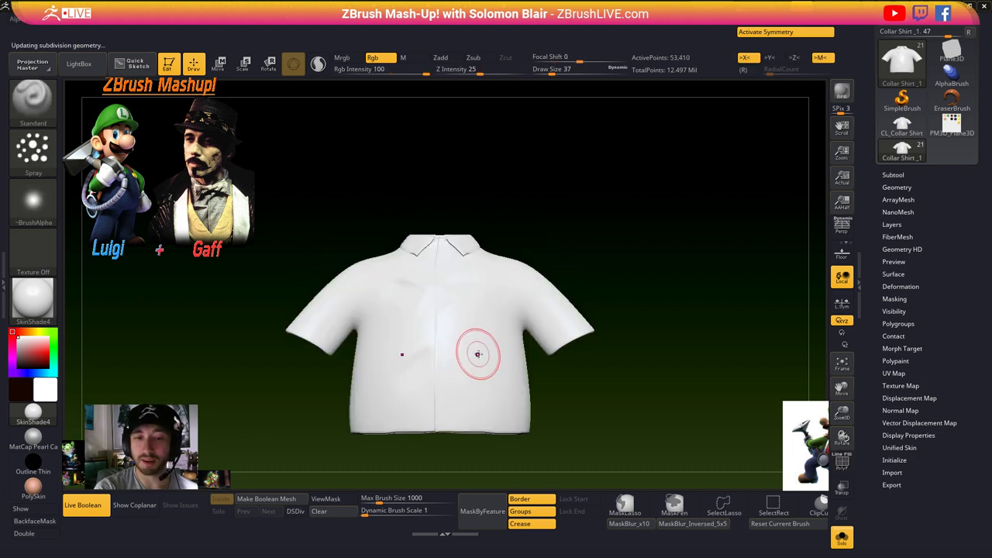
pyautogui.hotkey('ctrl', 'd')
pyautogui.hotkey('ctrl', 'd')
pyautogui.press('s')
pyautogui.moveTo(478, 361); pyautogui.dragTo(469, 360)
pyautogui.moveTo(478, 355)
pyautogui.keyDown('ctrl'); pyautogui.mouseDown(button='right')
pyautogui.moveTo(494, 375)
pyautogui.moveTo(484, 344)
pyautogui.mouseUp(button='right'); pyautogui.keyUp('ctrl')
# - Turn off symmetry, display the shirt's wireframe at the lowest subdivision level and return to the highest level
pyautogui.moveTo(933, 371); pyautogui.dragTo(932, 360)
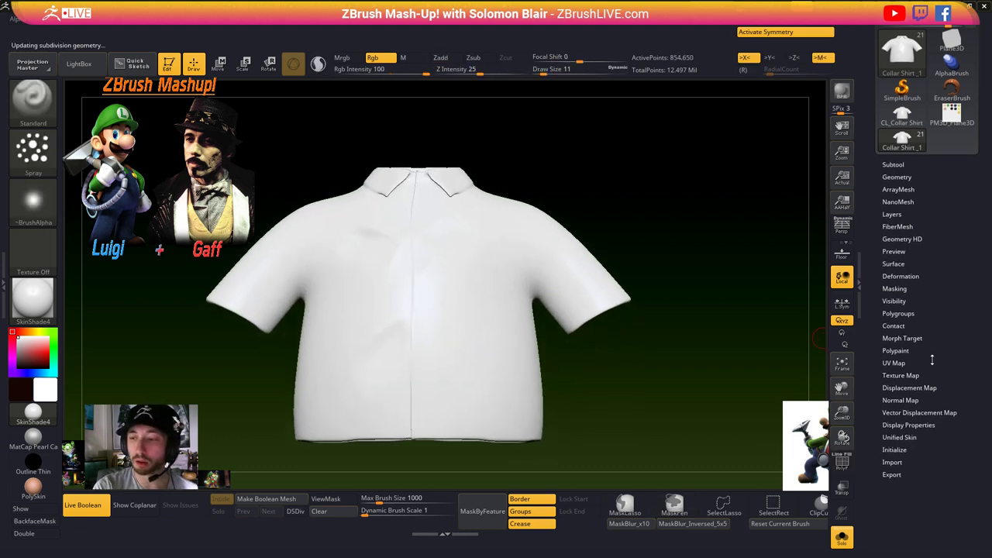
pyautogui.click(899, 263)
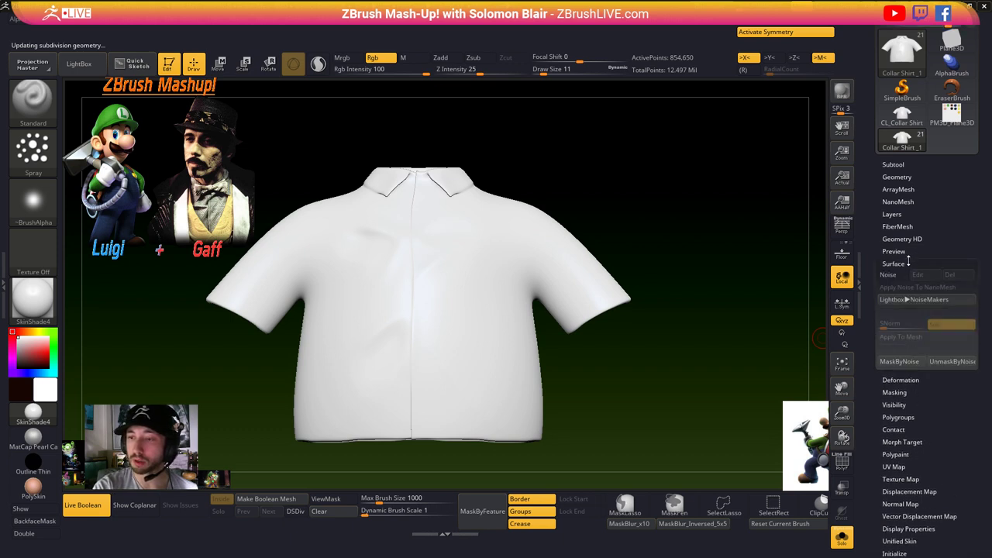
pyautogui.scroll(1, 934, 265)
pyautogui.press(']')
pyautogui.press(']')
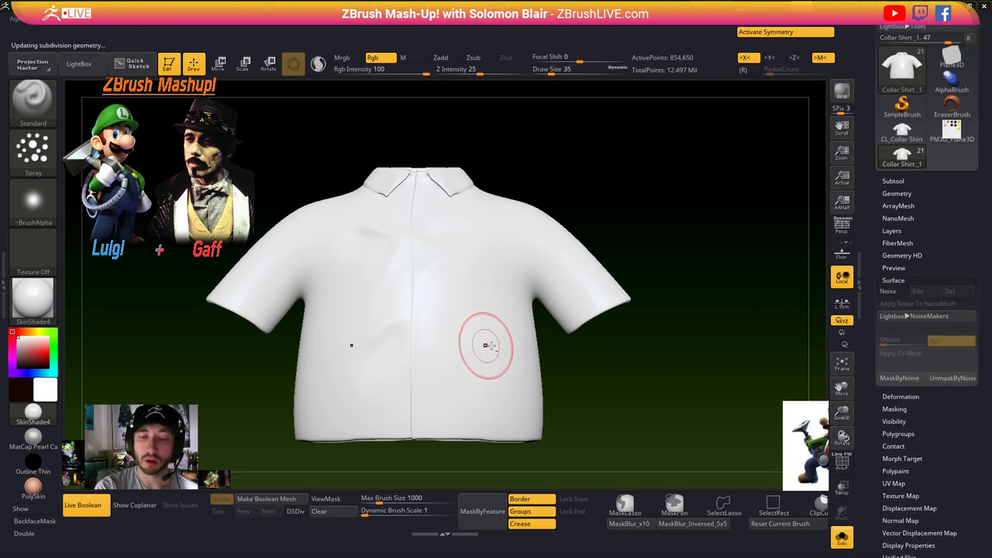
pyautogui.keyDown('alt'); pyautogui.moveTo(488, 346); pyautogui.dragTo(522, 342, button='right'); pyautogui.keyUp('alt')
pyautogui.press('x')
pyautogui.hotkey('shift', 'd')
pyautogui.hotkey('shift', 'd')
pyautogui.hotkey('shift', 'd')
pyautogui.hotkey('shift', 'f')
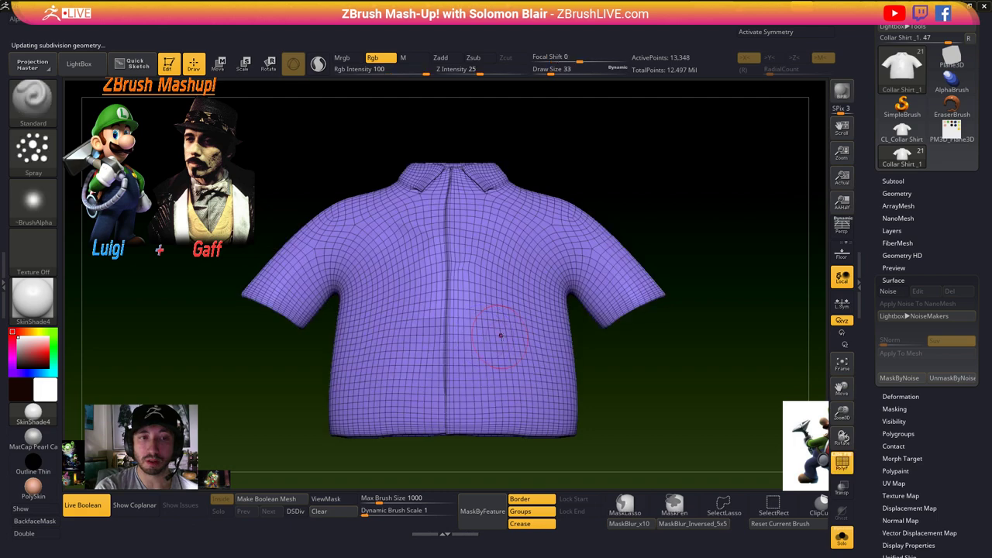
pyautogui.press('d')
pyautogui.press('d')
pyautogui.press('d')
# - Start a surface noise on the Collar Shirt in NoiseMaker and switch its projection from 3D to Uv
pyautogui.click(889, 292)
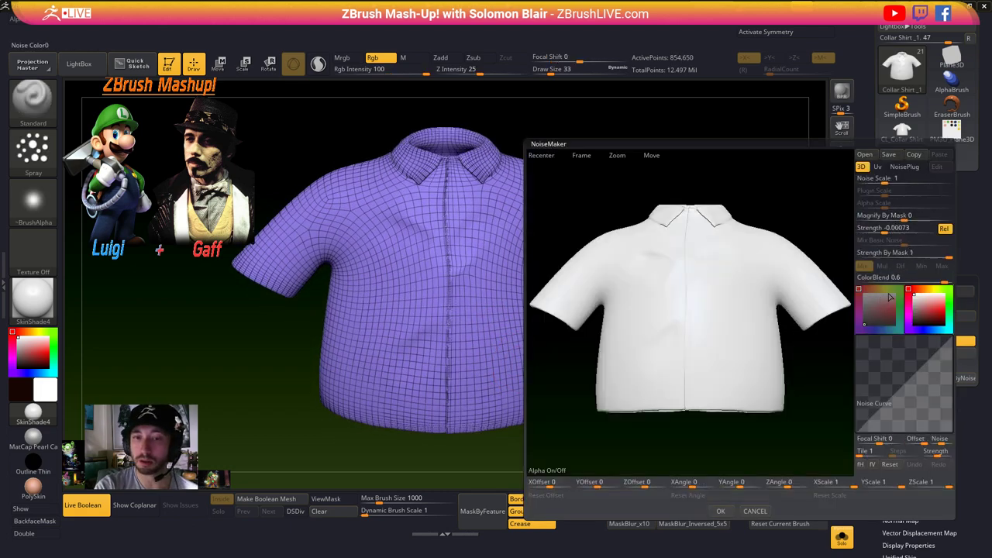
pyautogui.click(878, 167)
pyautogui.keyDown('ctrl'); pyautogui.moveTo(708, 319); pyautogui.dragTo(708, 326, button='right'); pyautogui.keyUp('ctrl')
pyautogui.keyDown('ctrl'); pyautogui.scroll(2, 707, 327); pyautogui.keyUp('ctrl')
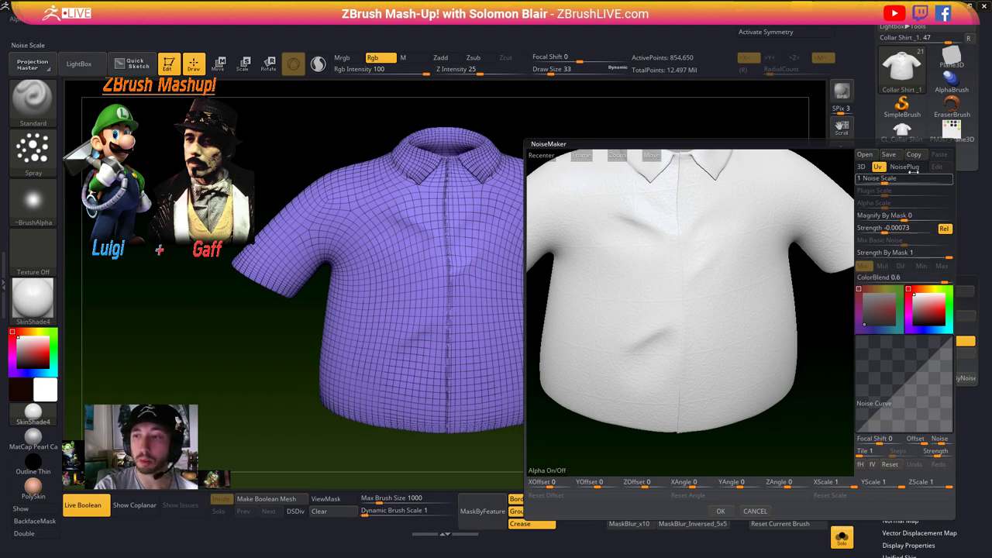
pyautogui.click(564, 471)
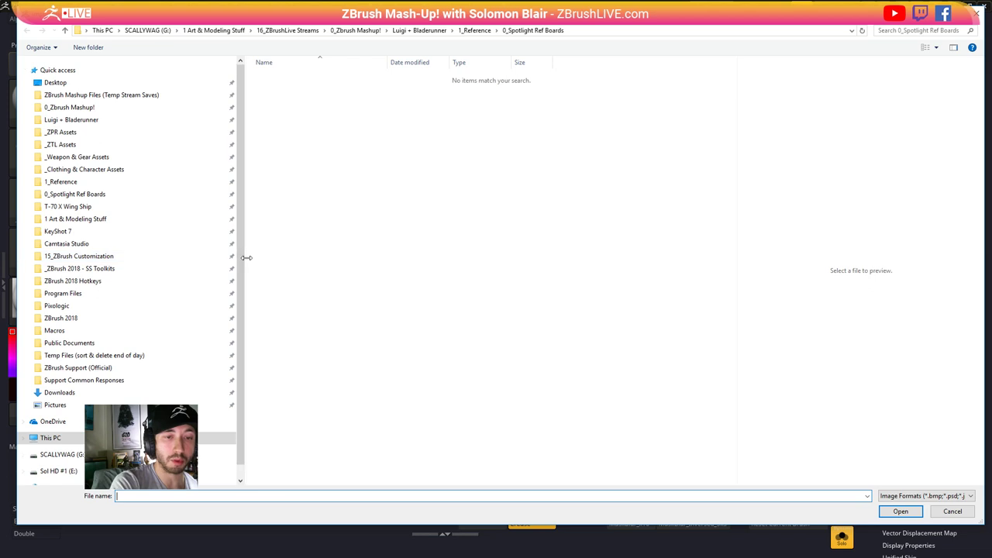
pyautogui.moveTo(239, 264); pyautogui.dragTo(194, 268)
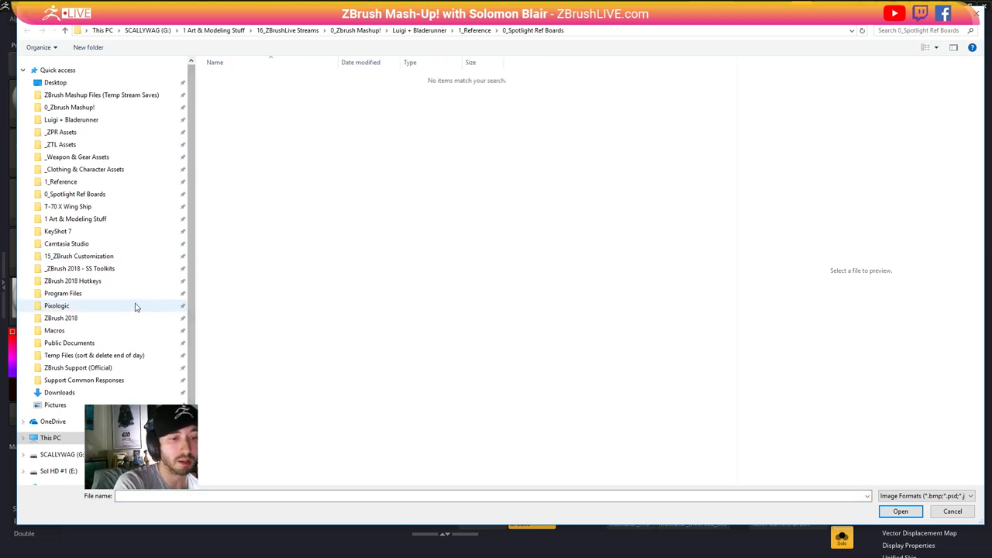
pyautogui.click(159, 220)
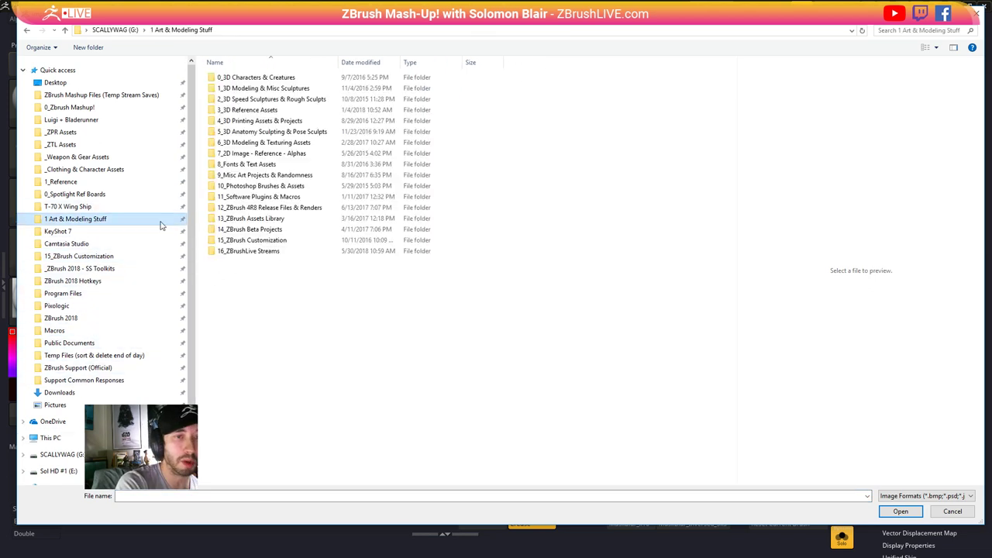
pyautogui.doubleClick(287, 155)
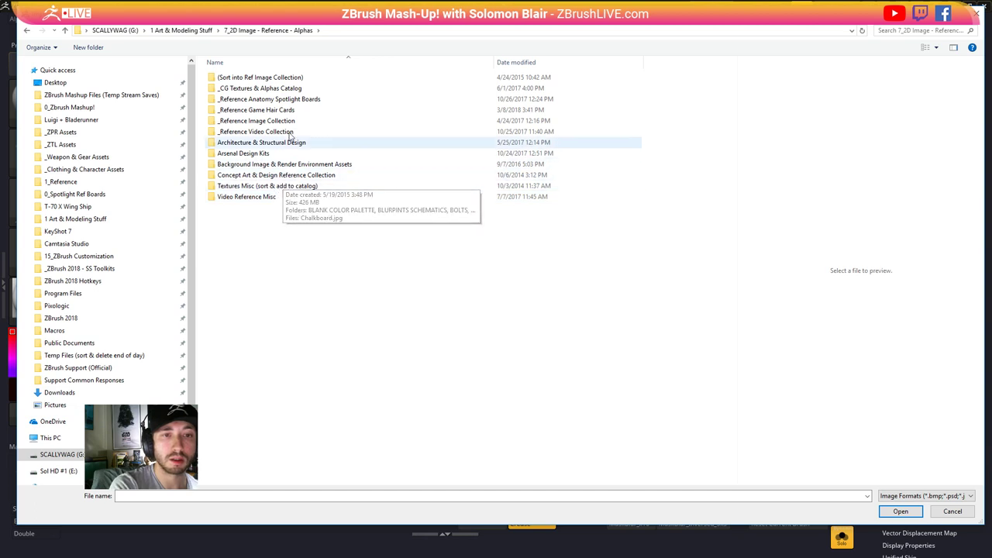
pyautogui.doubleClick(264, 88)
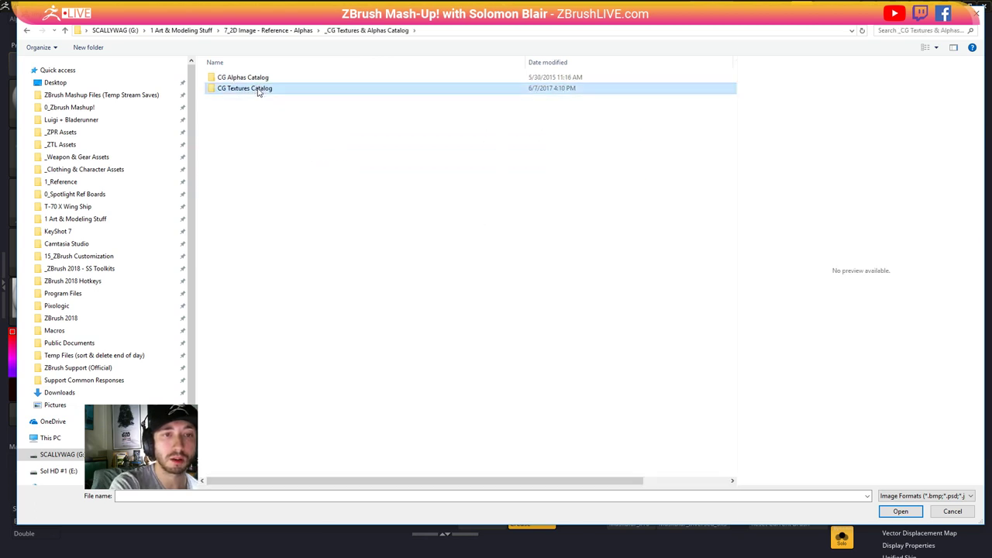
pyautogui.doubleClick(259, 89)
pyautogui.doubleClick(266, 99)
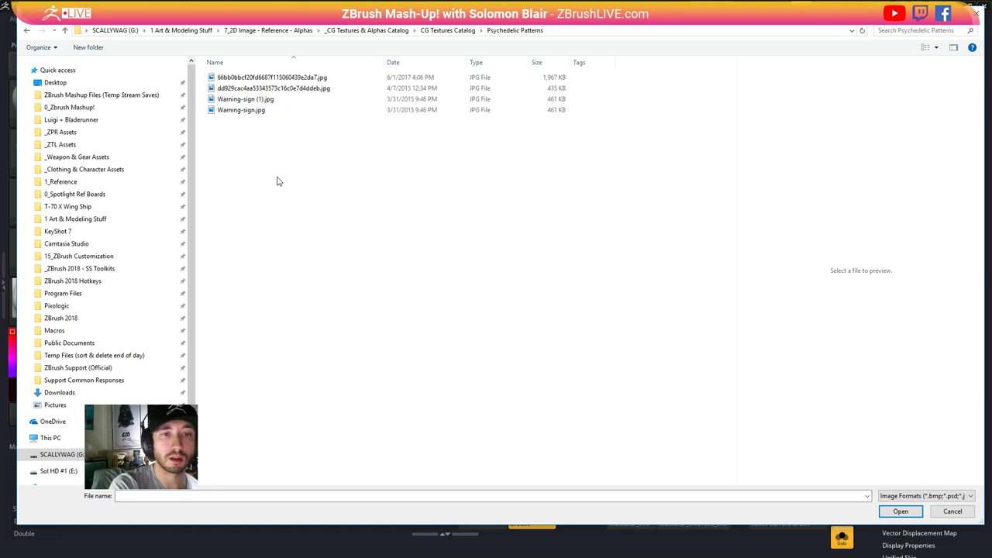
pyautogui.click(952, 513)
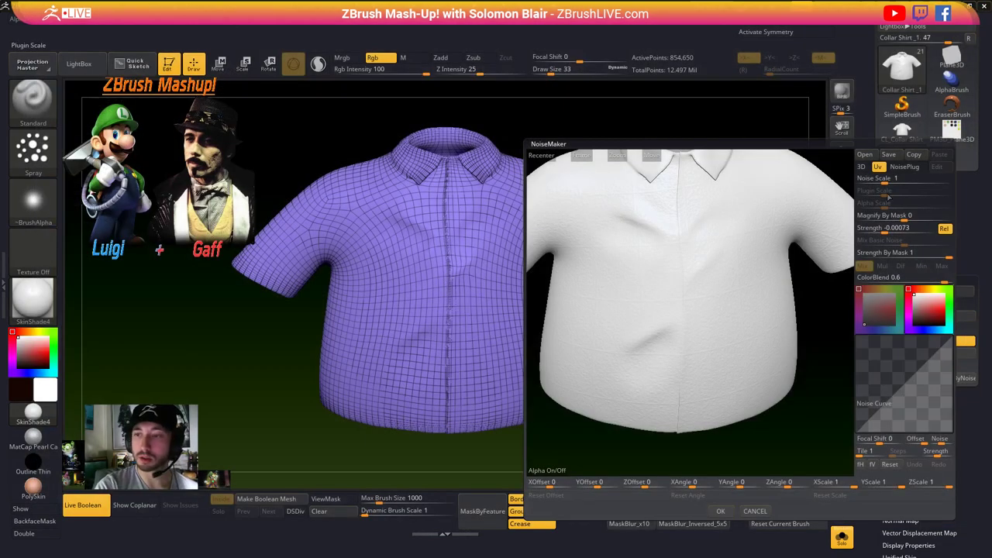
# - Enable a HexTile NoisePlug pattern for the shirt noise and set its second noise color to red
pyautogui.click(904, 167)
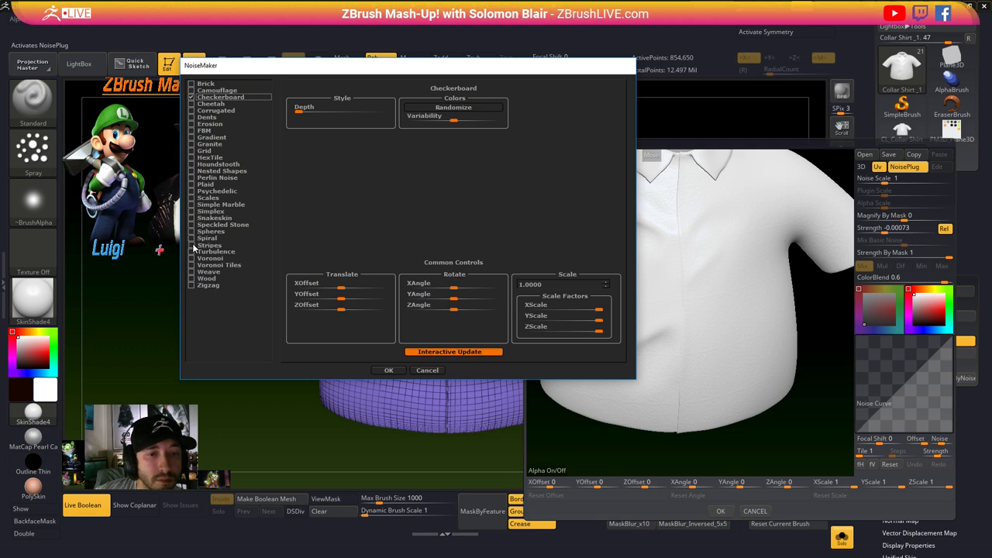
pyautogui.click(192, 158)
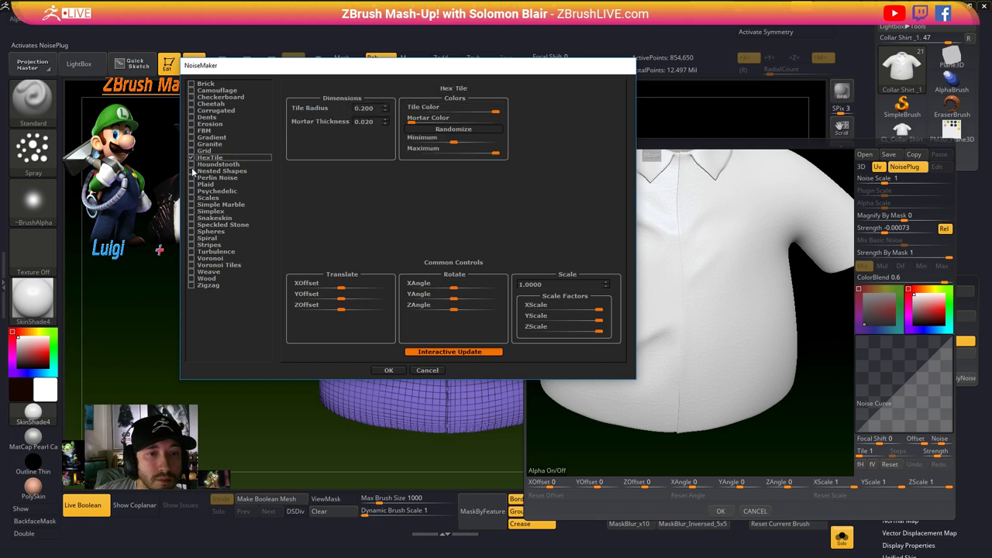
pyautogui.click(391, 371)
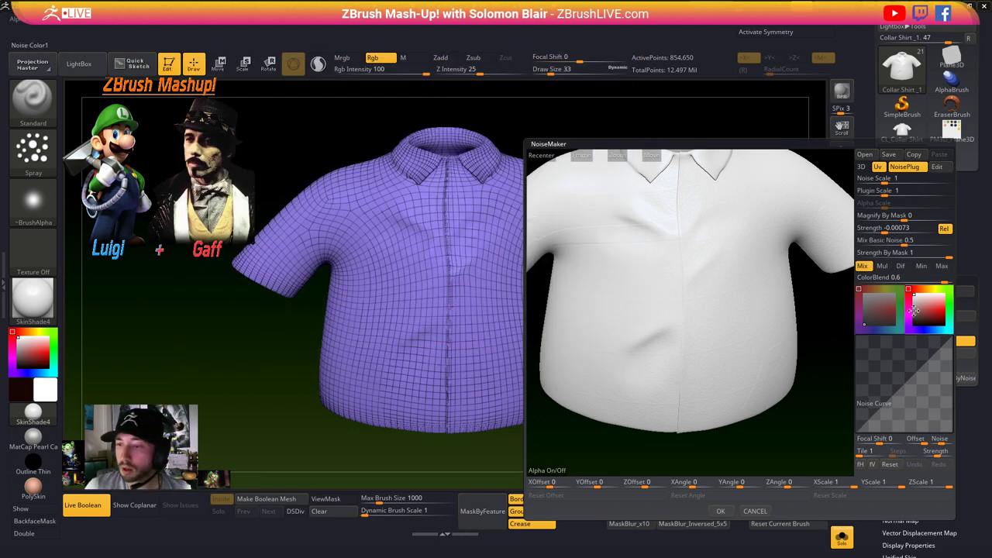
pyautogui.click(933, 309)
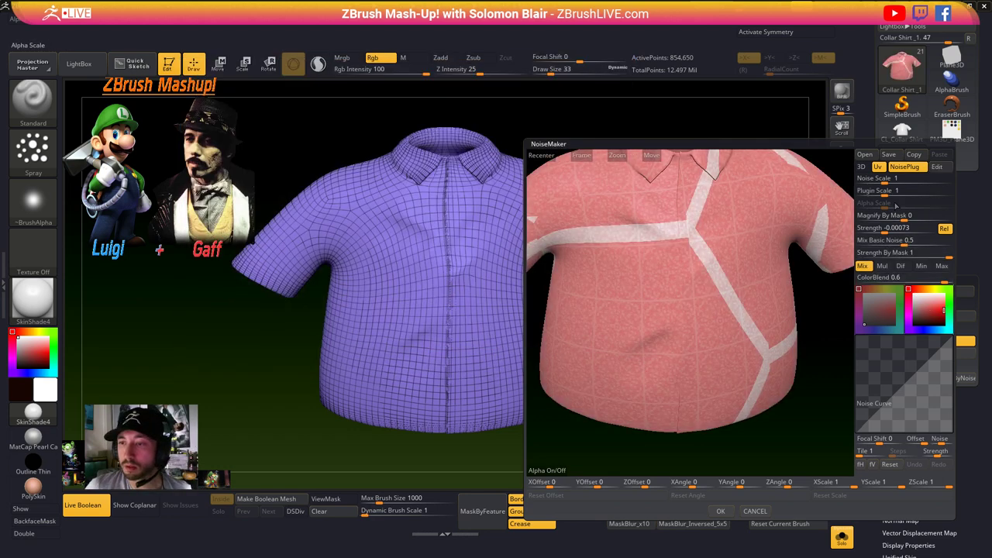
# - Reduce the shirt noise's Plugin Scale to 0.0919 and replace the HexTile pattern with Houndstooth
pyautogui.moveTo(883, 195)
pyautogui.mouseDown()
pyautogui.moveTo(863, 197)
pyautogui.moveTo(884, 194)
pyautogui.moveTo(872, 194)
pyautogui.mouseUp()
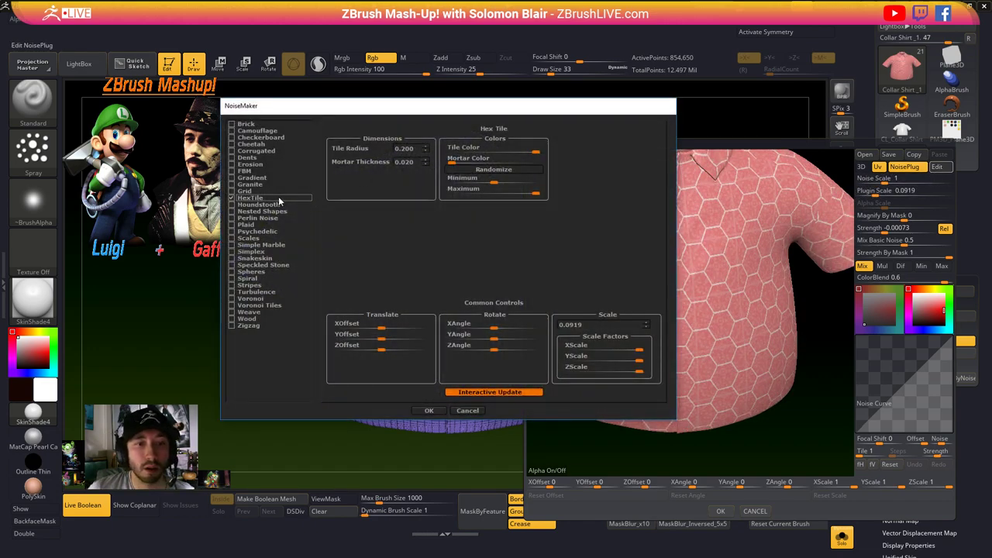
pyautogui.click(234, 205)
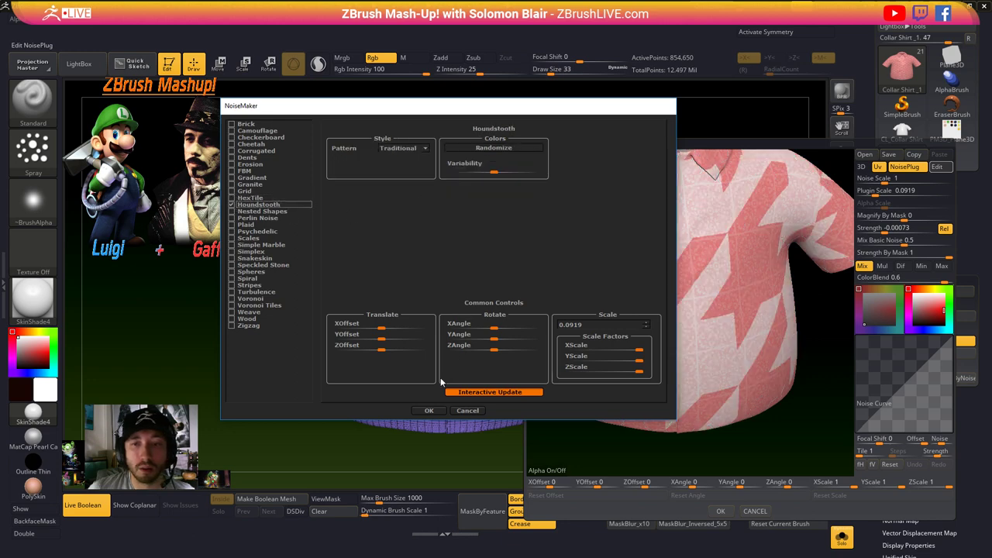
pyautogui.click(429, 411)
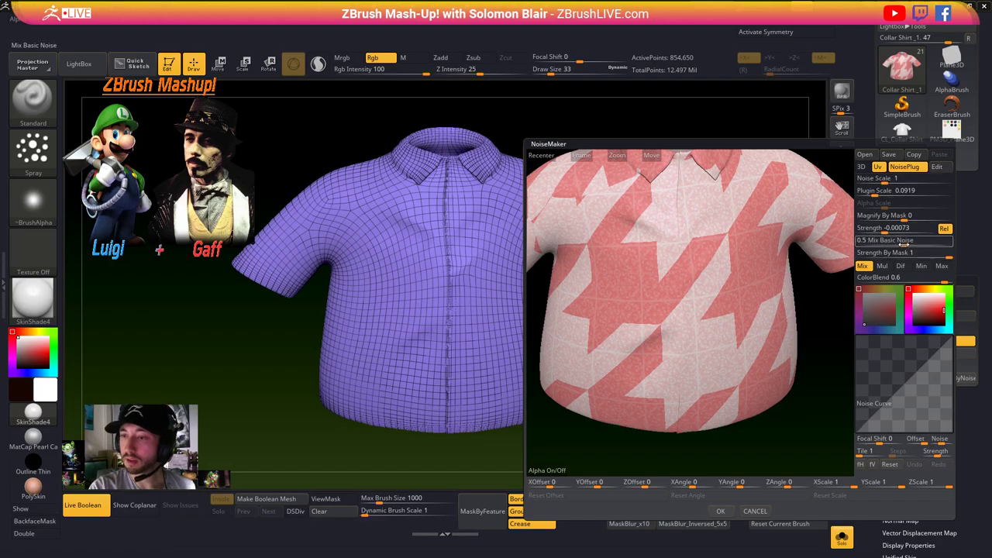
# - Set the shirt noise's Mix Basic Noise to 0, ZAngle to 34 and Plugin Scale to 0.00795
pyautogui.moveTo(899, 241); pyautogui.dragTo(845, 248)
pyautogui.moveTo(892, 191); pyautogui.dragTo(868, 195)
pyautogui.moveTo(779, 482); pyautogui.dragTo(792, 482)
pyautogui.moveTo(869, 192); pyautogui.dragTo(880, 191)
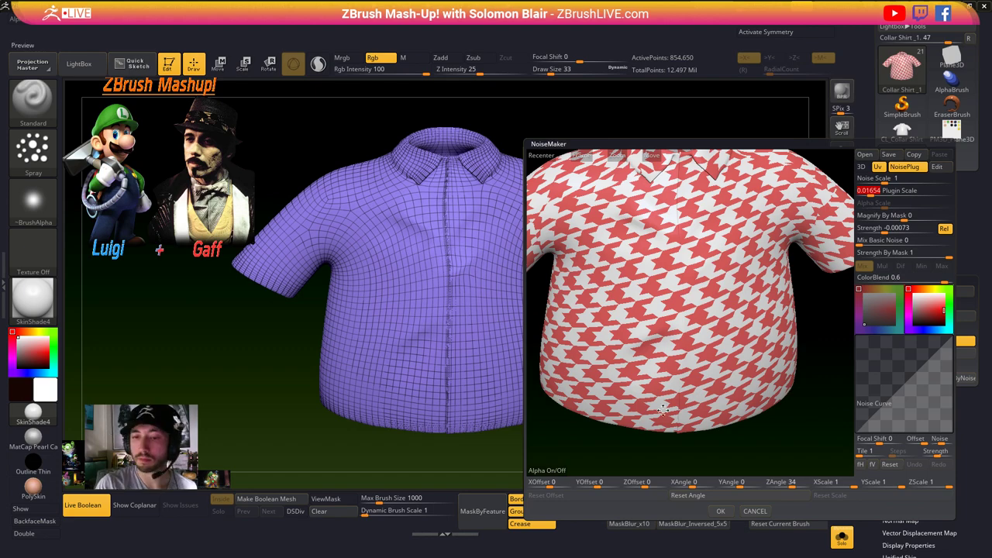
pyautogui.moveTo(869, 191); pyautogui.dragTo(867, 192)
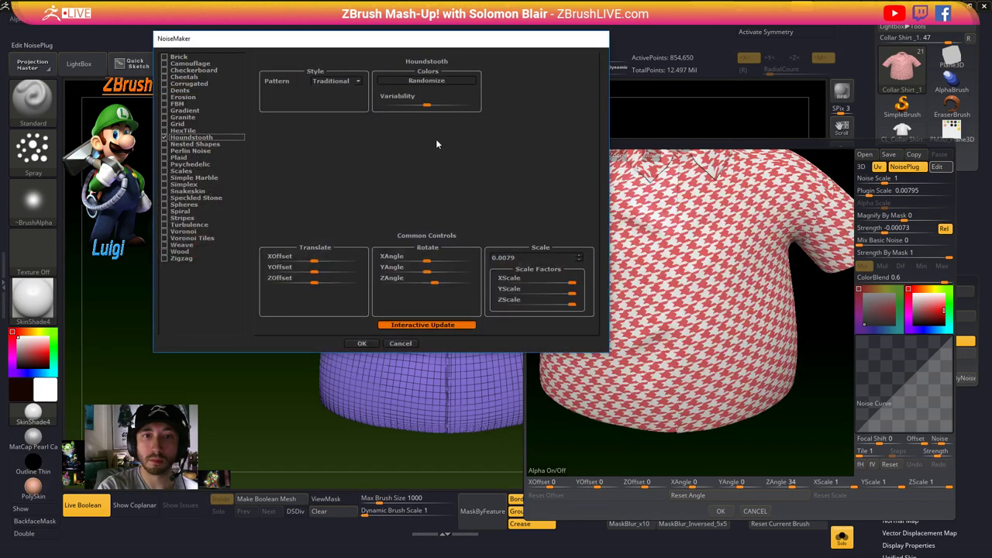
# - Enable Randomize for the Houndstooth colors and try different amounts of Variability
pyautogui.moveTo(429, 104); pyautogui.dragTo(399, 103)
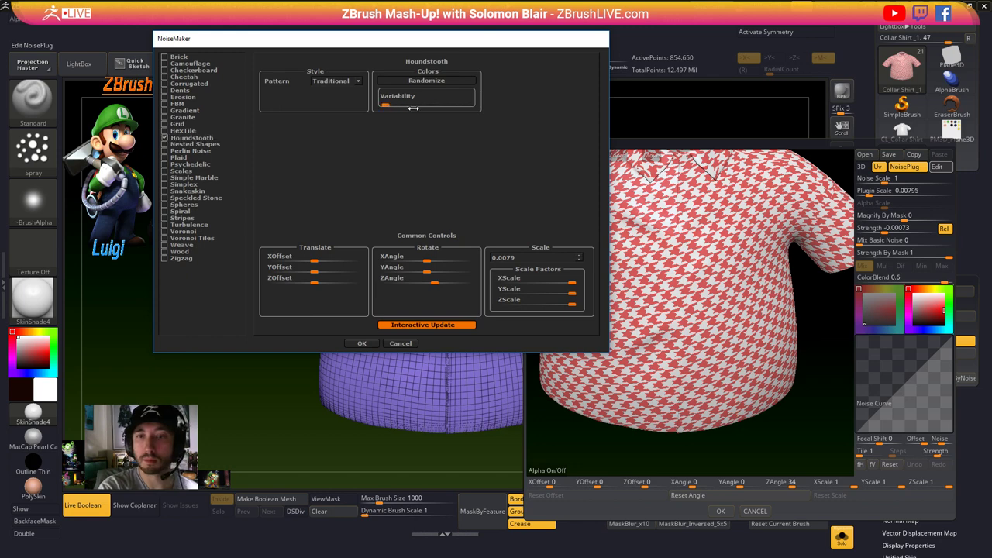
pyautogui.click(433, 81)
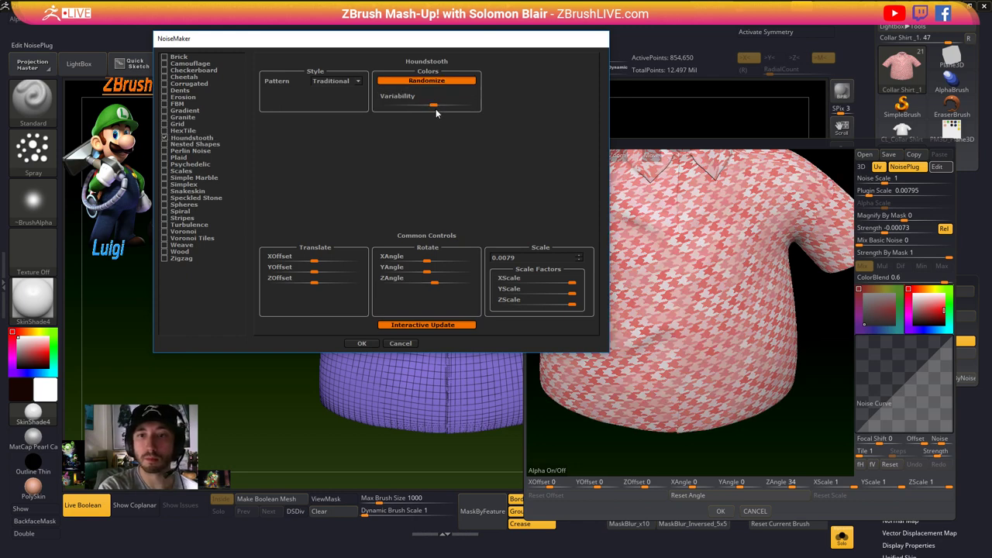
pyautogui.moveTo(394, 112); pyautogui.dragTo(454, 105)
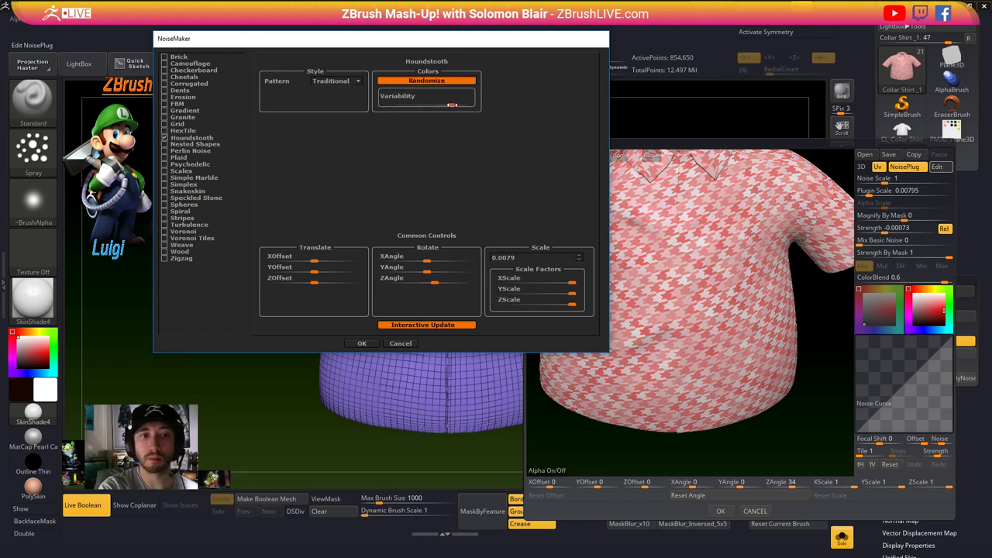
# - Try the Onyx, Chevron and Sherlock styles for the Houndstooth pattern, then return to Traditional
pyautogui.click(359, 82)
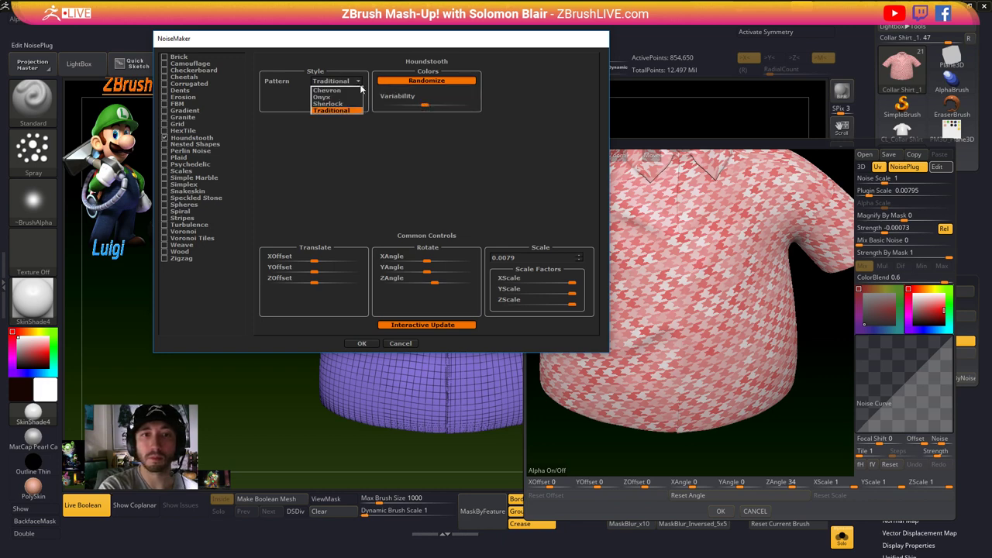
pyautogui.click(344, 100)
pyautogui.click(344, 82)
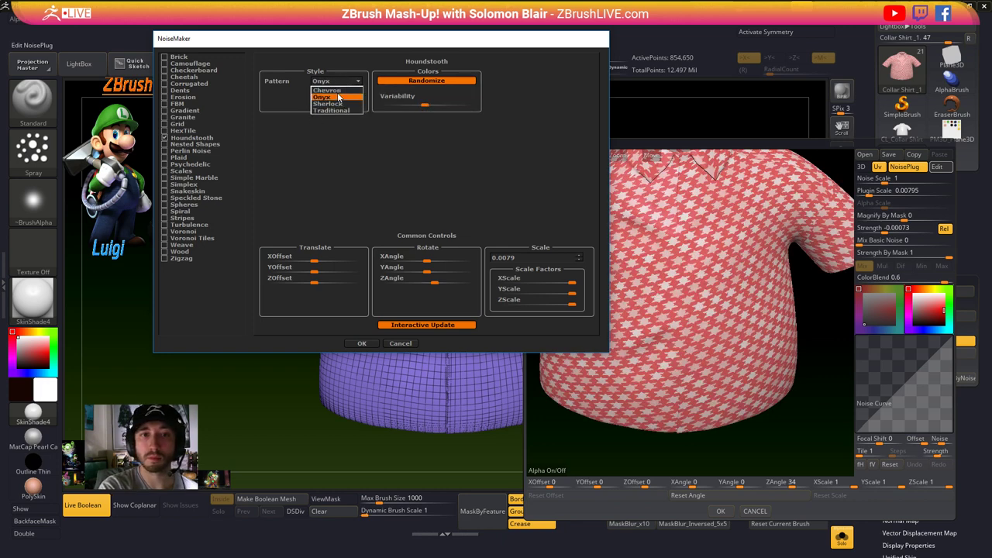
pyautogui.click(338, 92)
pyautogui.click(339, 84)
pyautogui.click(337, 101)
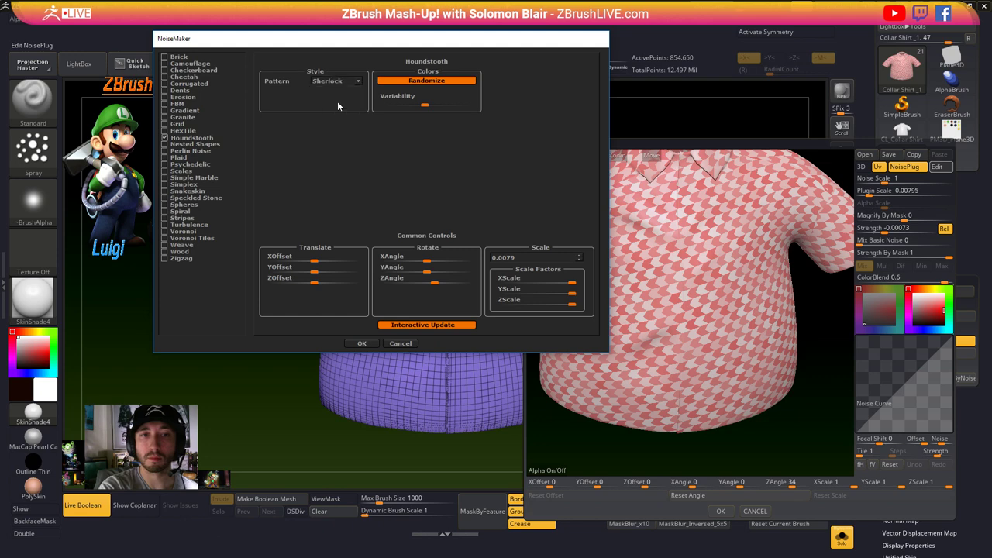
pyautogui.click(338, 82)
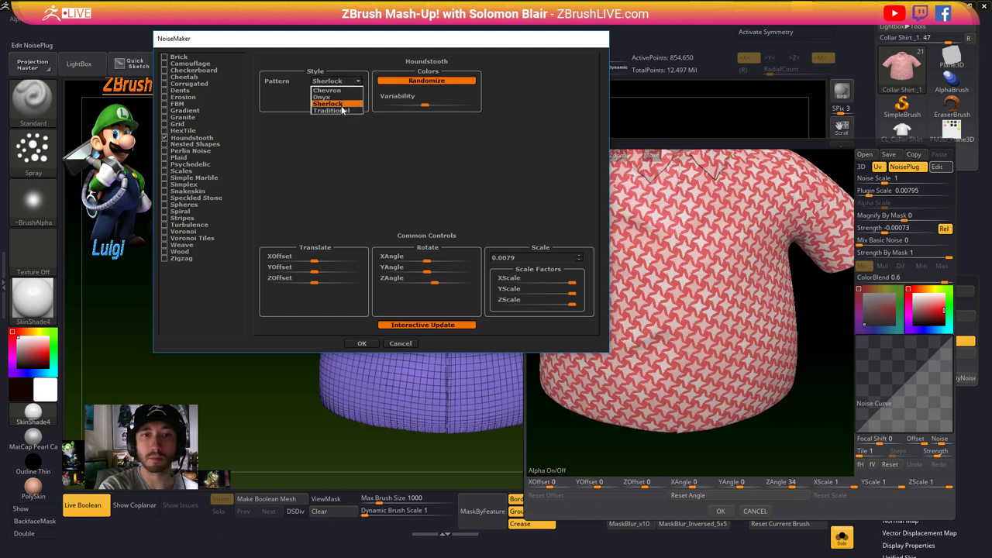
pyautogui.click(342, 112)
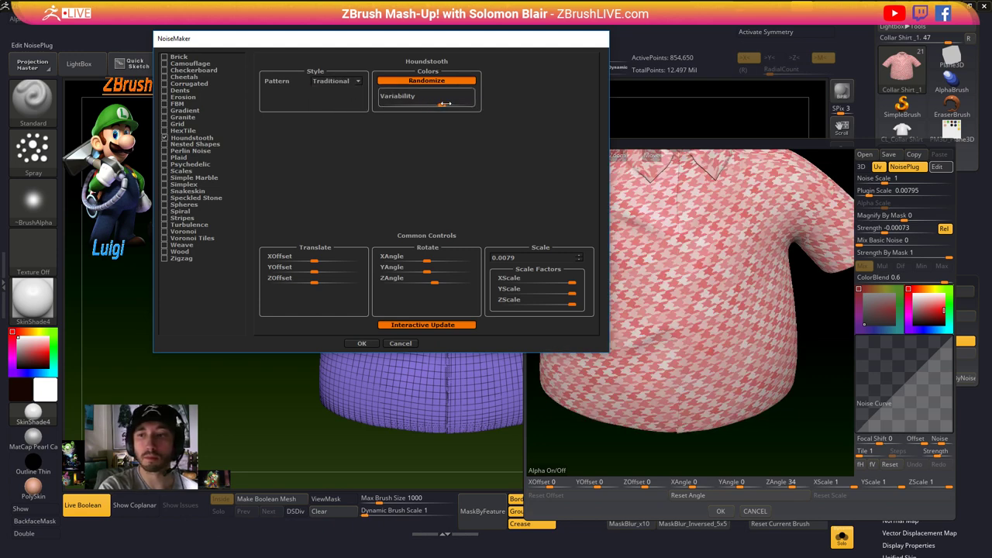
# - Readjust the Houndstooth color Variability, accept the pattern settings and check the shirt preview
pyautogui.moveTo(465, 103); pyautogui.dragTo(382, 111)
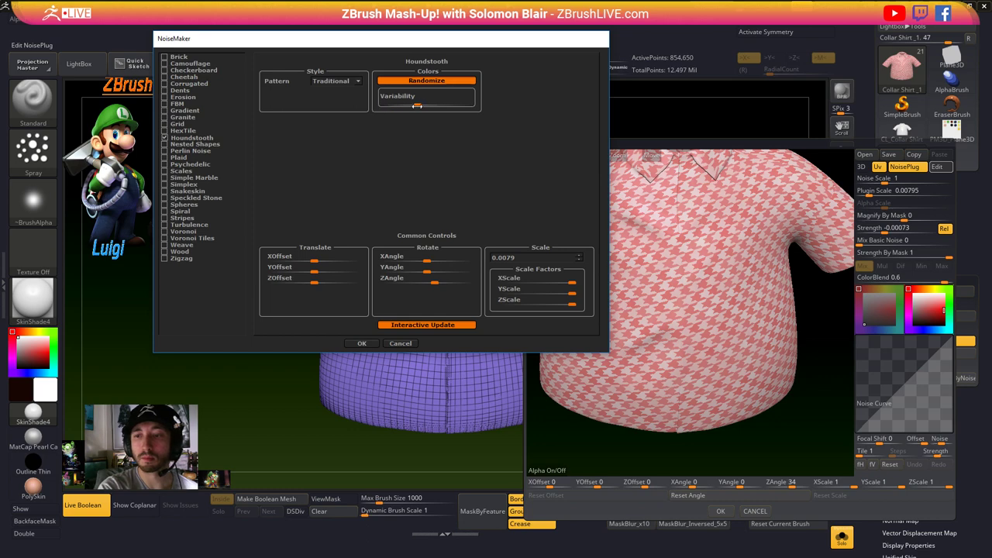
pyautogui.click(363, 343)
pyautogui.moveTo(775, 333); pyautogui.dragTo(721, 333)
# - Start saving the noise as a file and create a folder named NoisePresets in the project's 0_ZBrush Files folder
pyautogui.click(888, 154)
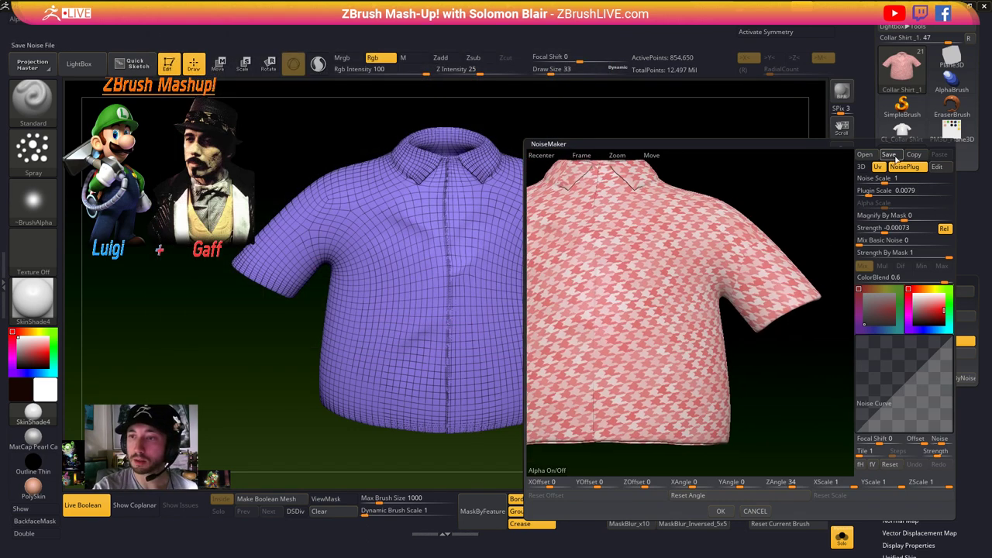
pyautogui.click(75, 145)
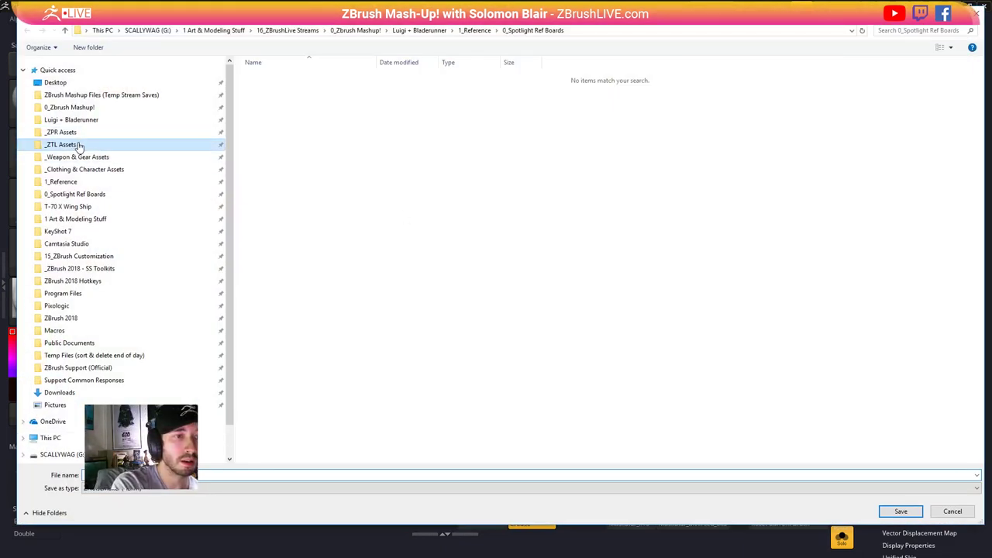
pyautogui.click(77, 120)
pyautogui.doubleClick(267, 76)
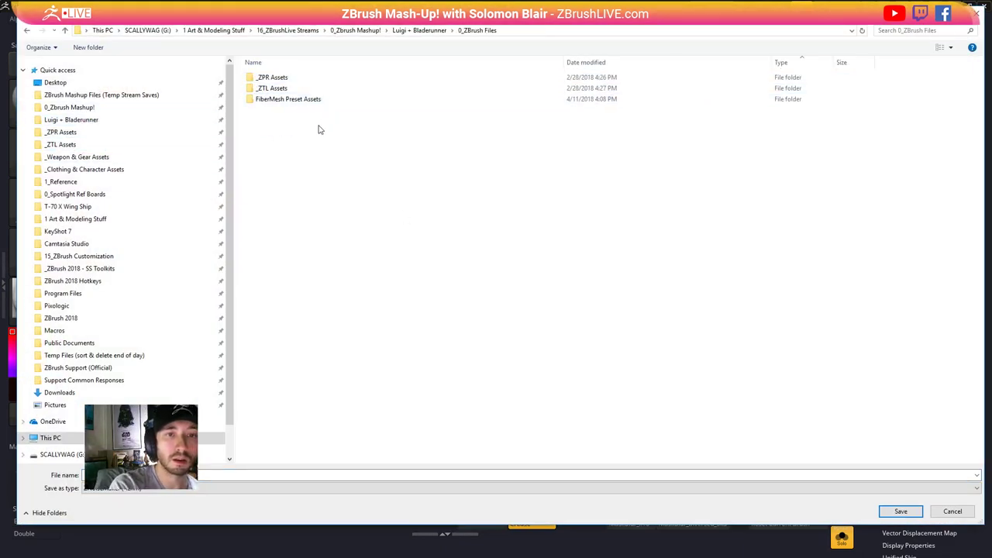
pyautogui.click(87, 47)
pyautogui.write('NoisePresets')
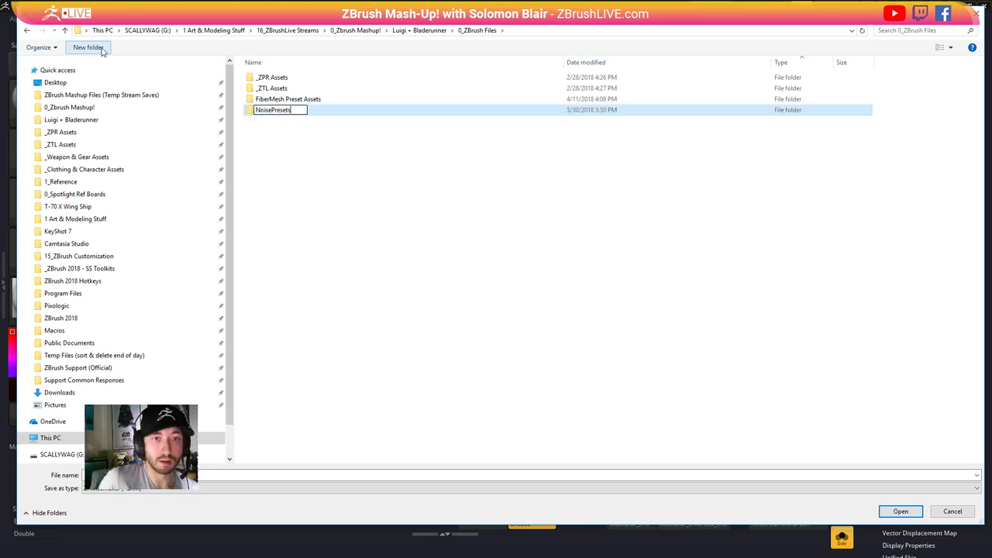
pyautogui.press('Return')
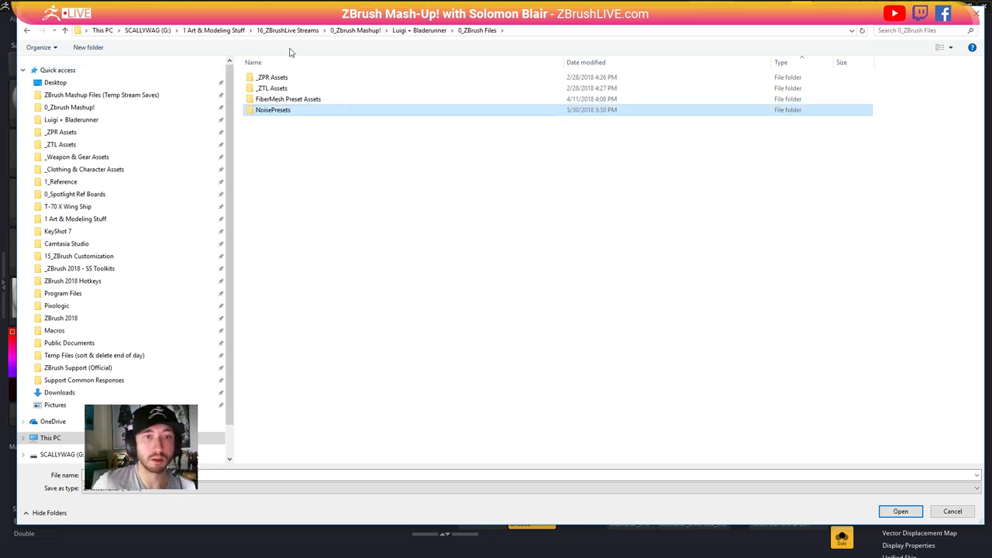
# - Save the noise preset as shirt_pattern_1 in the NoisePresets folder
pyautogui.press('Return')
pyautogui.click(155, 476)
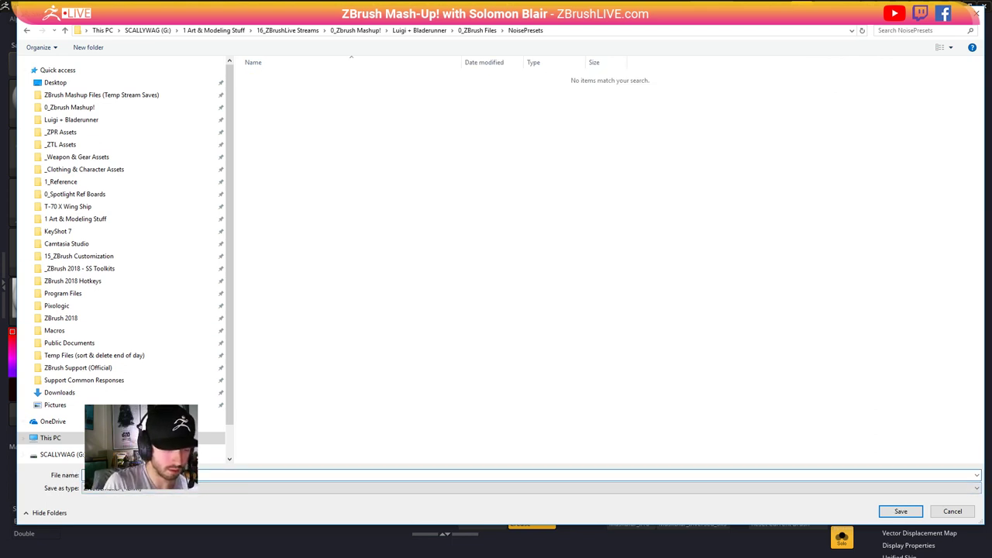
pyautogui.press('Return')
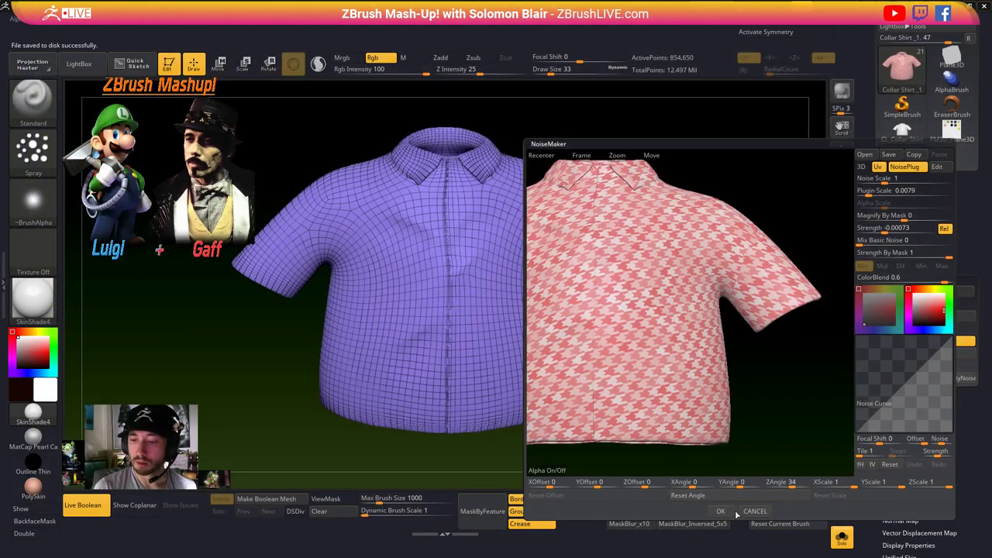
# - Accept the shirt noise, turn off its display and the wireframe, and reduce the brush Draw Size
pyautogui.click(721, 511)
pyautogui.click(889, 292)
pyautogui.hotkey('shift', 'f')
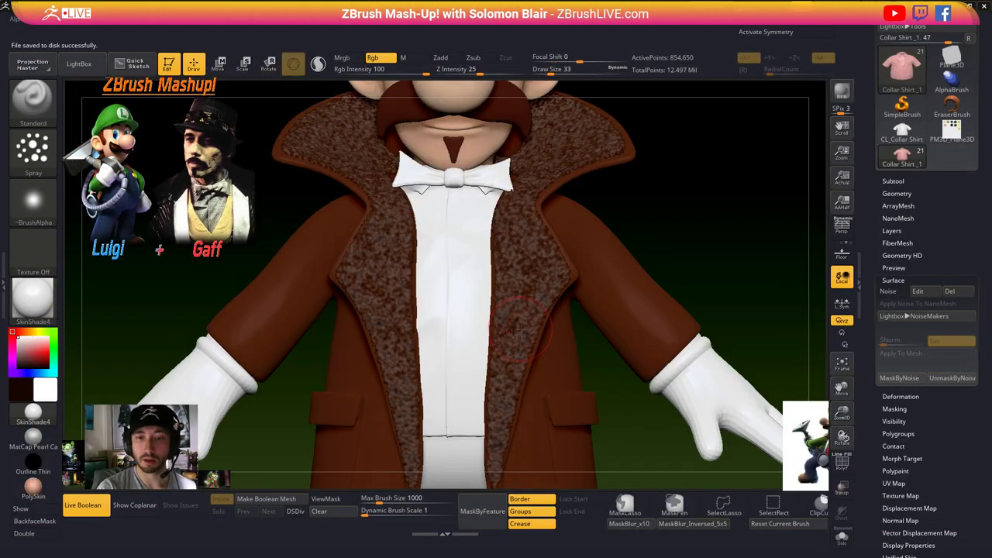
pyautogui.press('[')
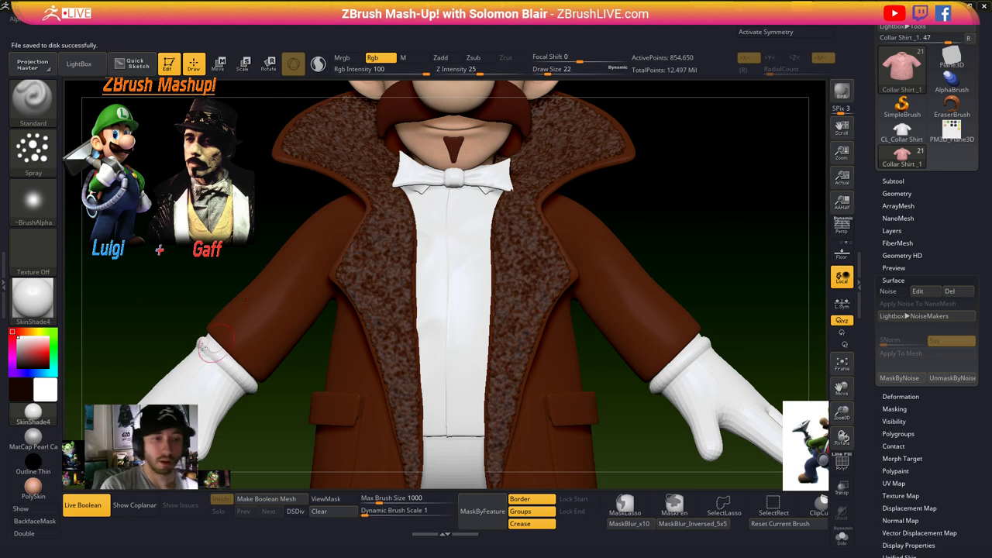
# - Pick a light gray color, fill the Collar Shirt with it and show the whole character again
pyautogui.moveTo(21, 352); pyautogui.dragTo(15, 347)
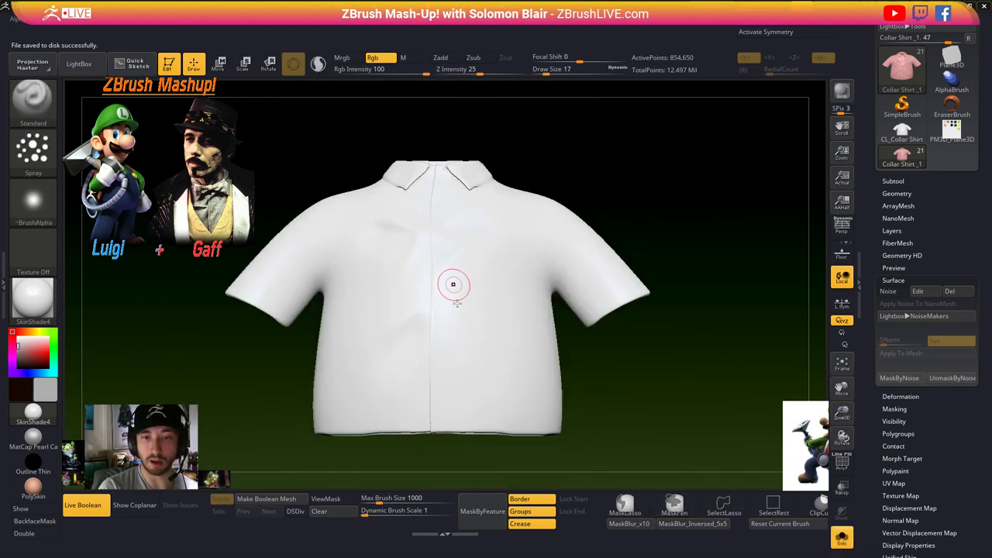
pyautogui.hotkey('shift', 'f')
pyautogui.hotkey('shift', 'f')
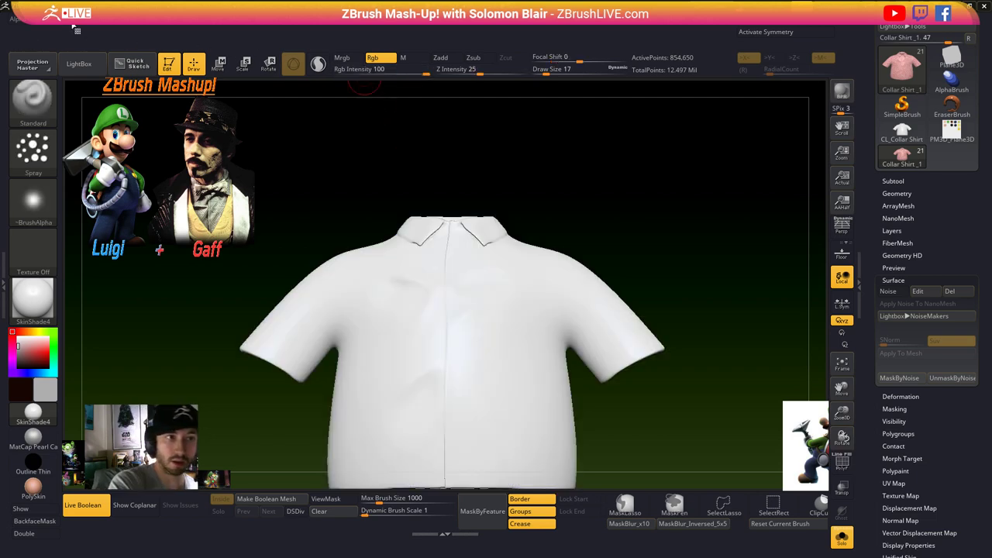
pyautogui.hotkey('ctrl', 'shift', 's')
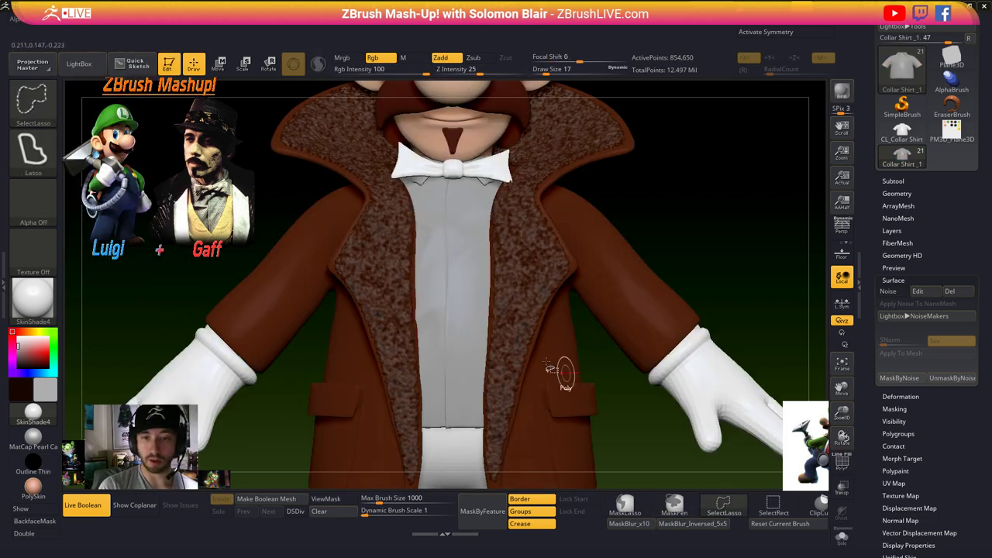
# - Turn the shirt's surface noise back on and change its second noise color from red to dark gray
pyautogui.click(896, 294)
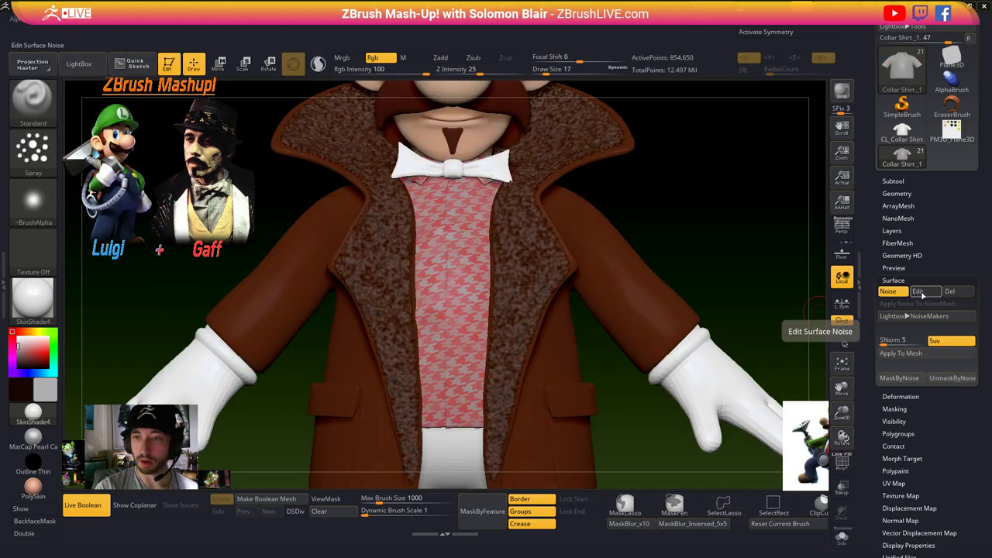
pyautogui.click(918, 292)
pyautogui.moveTo(928, 311)
pyautogui.mouseDown()
pyautogui.moveTo(899, 318)
pyautogui.moveTo(909, 316)
pyautogui.mouseUp()
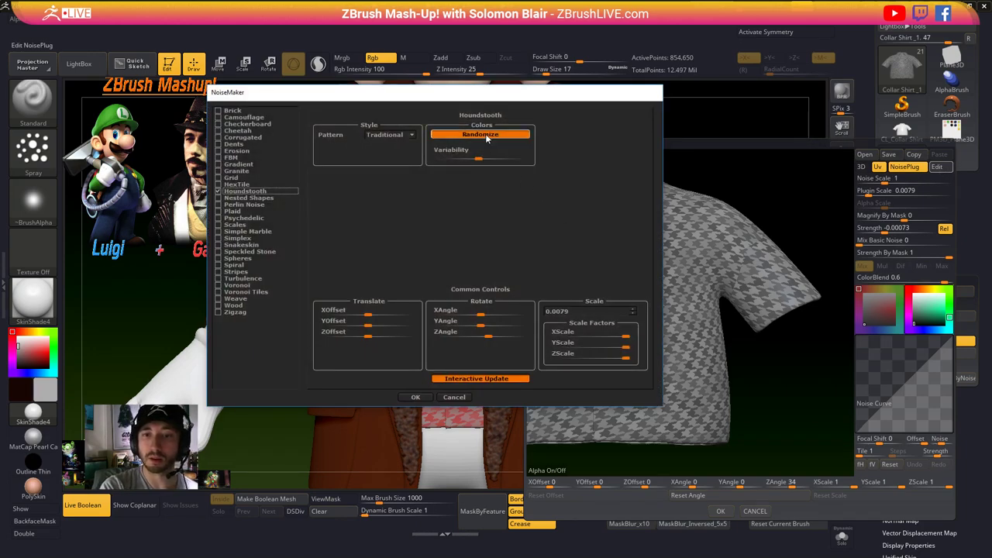
# - Turn off Randomize for the Houndstooth colors and apply the edited noise to the shirt
pyautogui.click(474, 135)
pyautogui.click(452, 397)
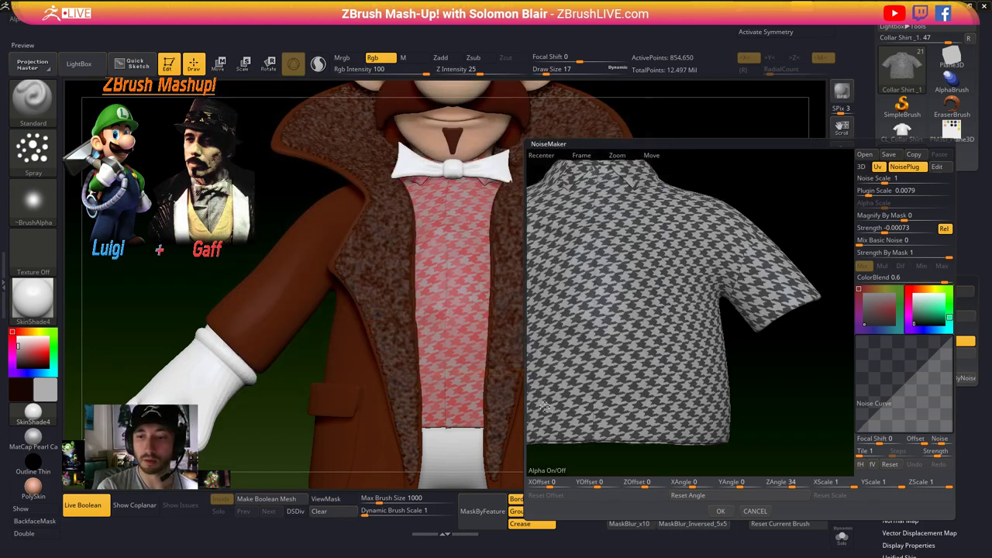
pyautogui.click(720, 512)
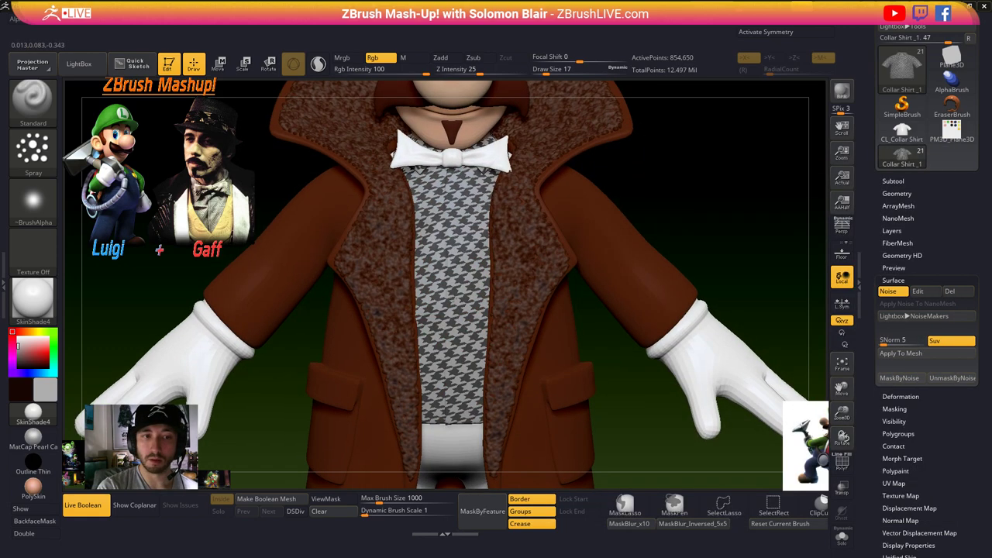
# - Set the brush Draw Size to 14 and overwrite the shirt_pattern_1.ZNM preset with the current shirt noise
pyautogui.keyDown('ctrl'); pyautogui.moveTo(459, 274); pyautogui.dragTo(474, 311, button='right'); pyautogui.keyUp('ctrl')
pyautogui.press('s')
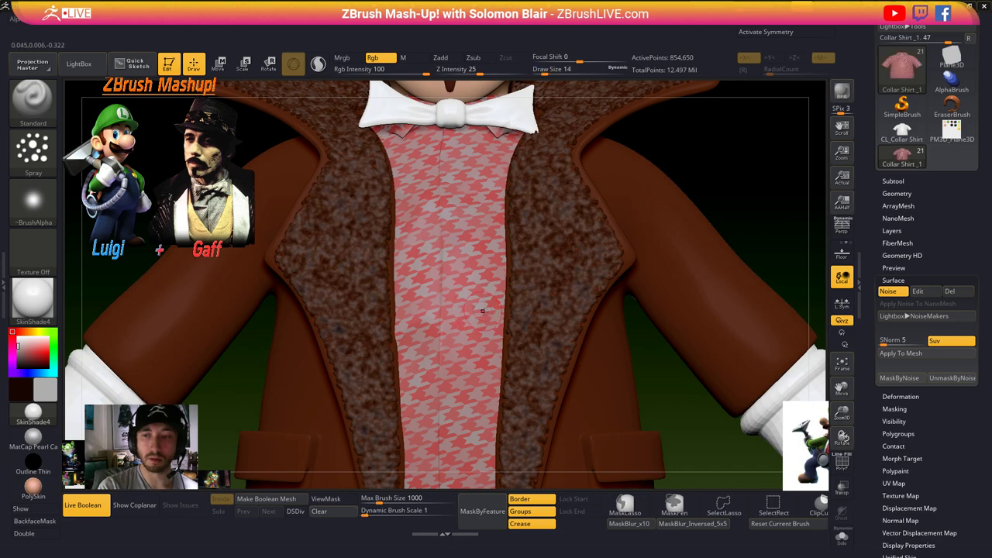
pyautogui.click(925, 295)
pyautogui.click(890, 156)
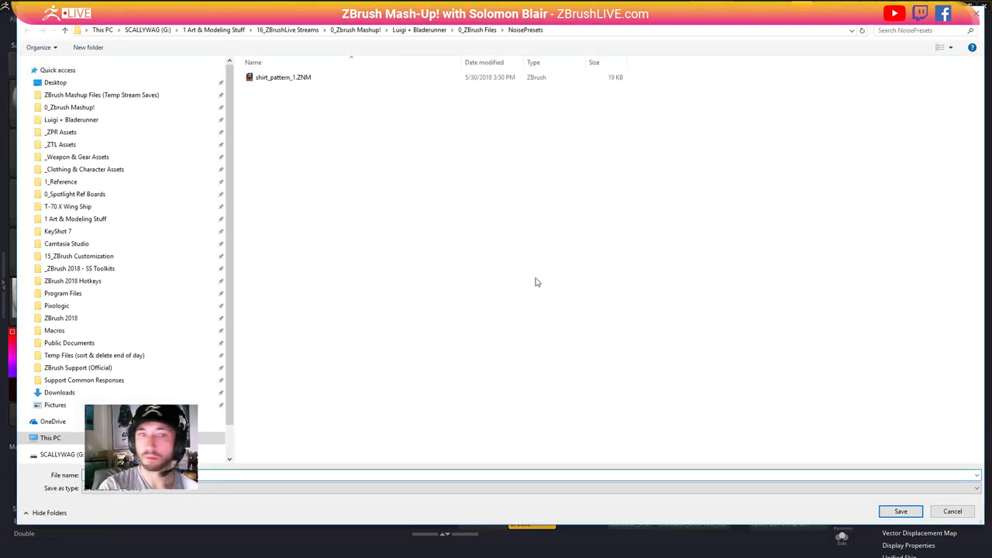
pyautogui.doubleClick(283, 78)
pyautogui.click(522, 279)
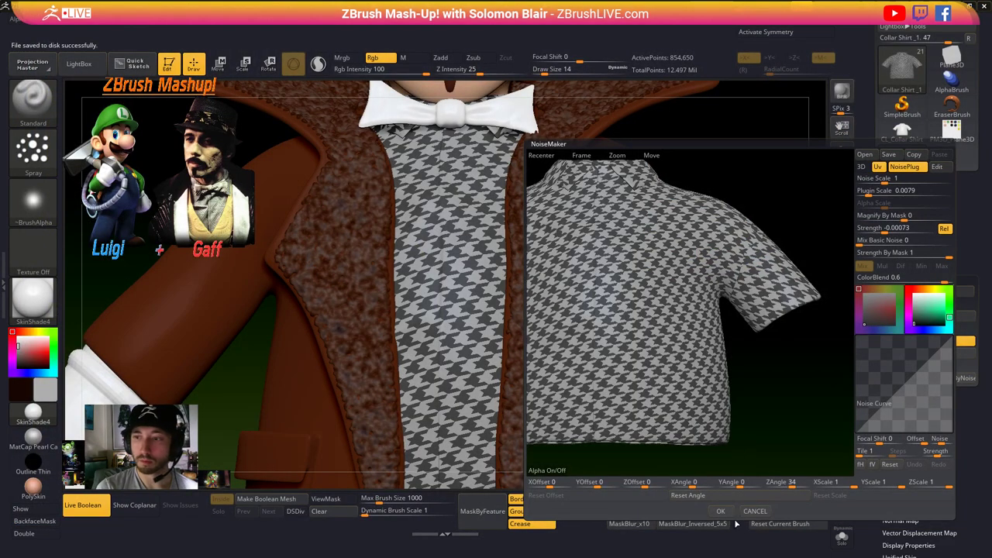
# - Set the shirt noise's ZAngle to 18, Plugin Scale to 0.00795 and ColorBlend to 0.69193, and accept the edits
pyautogui.moveTo(799, 483)
pyautogui.mouseDown()
pyautogui.moveTo(779, 483)
pyautogui.moveTo(794, 482)
pyautogui.mouseUp()
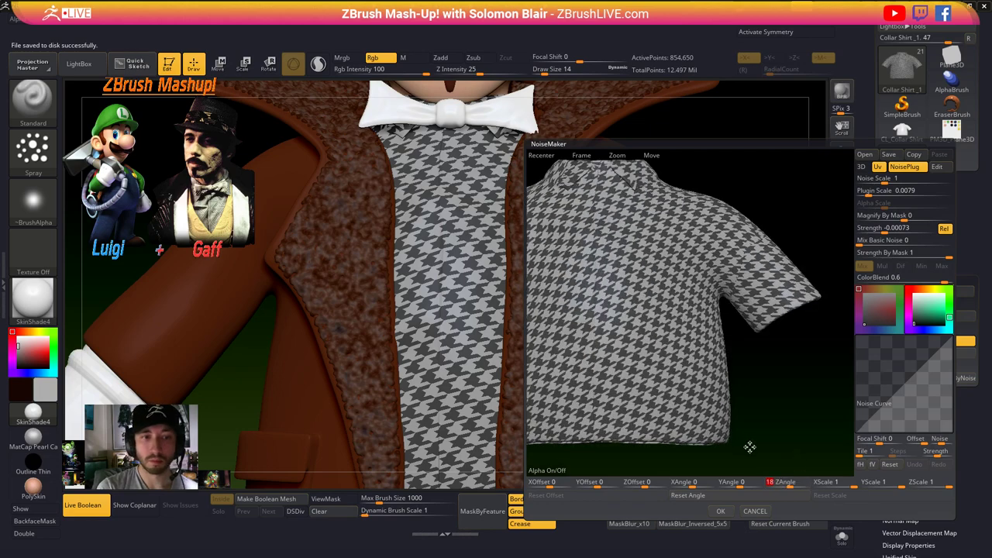
pyautogui.moveTo(891, 192); pyautogui.dragTo(870, 192)
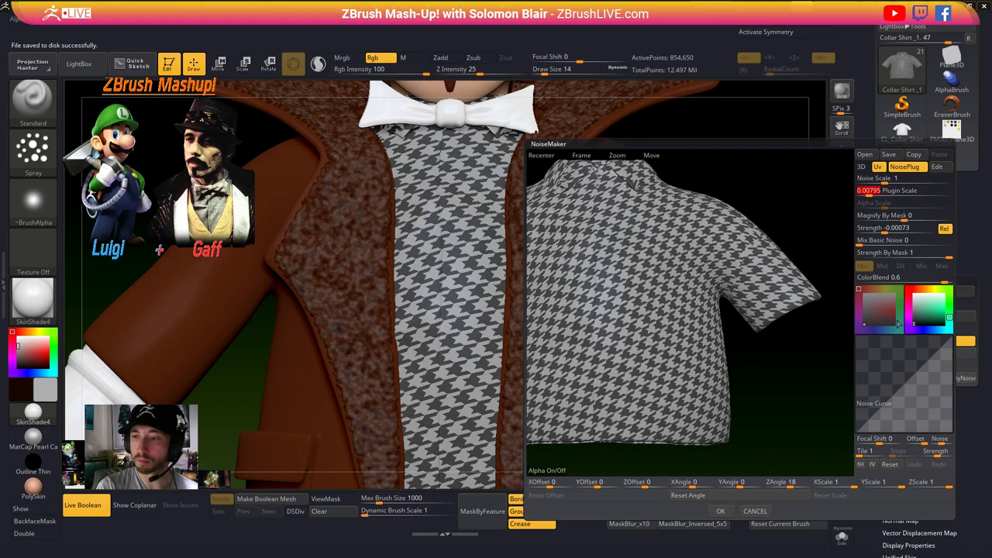
pyautogui.moveTo(940, 277); pyautogui.dragTo(943, 277)
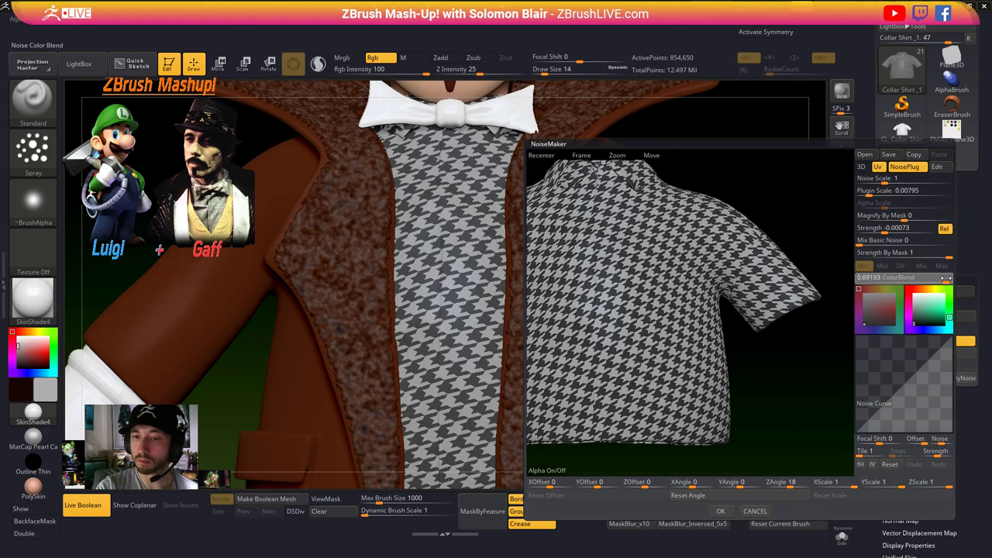
pyautogui.click(720, 511)
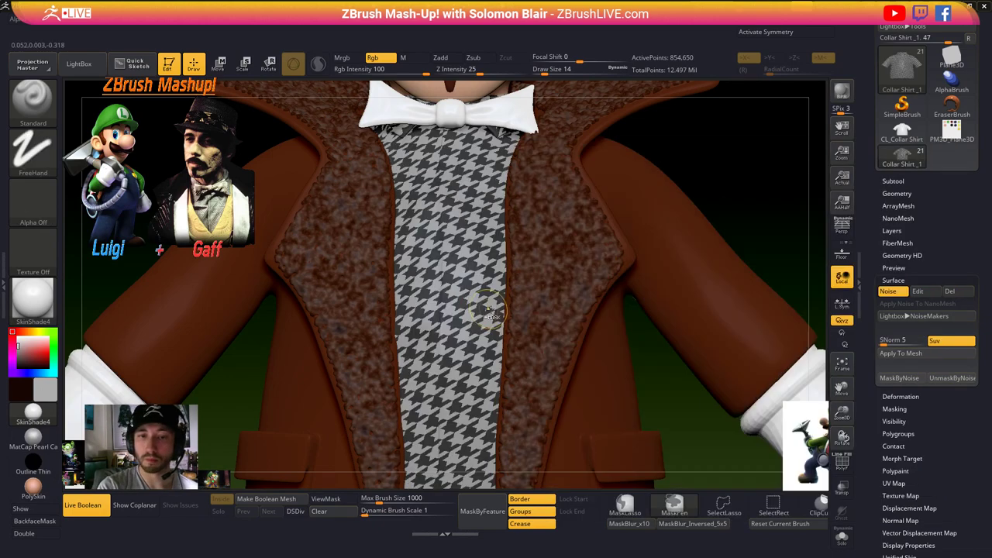
# - Isolate the collar shirt and set its noise ColorBlend to 0.37639 for a softer Houndstooth contrast
pyautogui.keyDown('ctrl'); pyautogui.moveTo(471, 317); pyautogui.dragTo(504, 332, button='right'); pyautogui.keyUp('ctrl')
pyautogui.hotkey('ctrl', 'shift', 's')
pyautogui.click(918, 291)
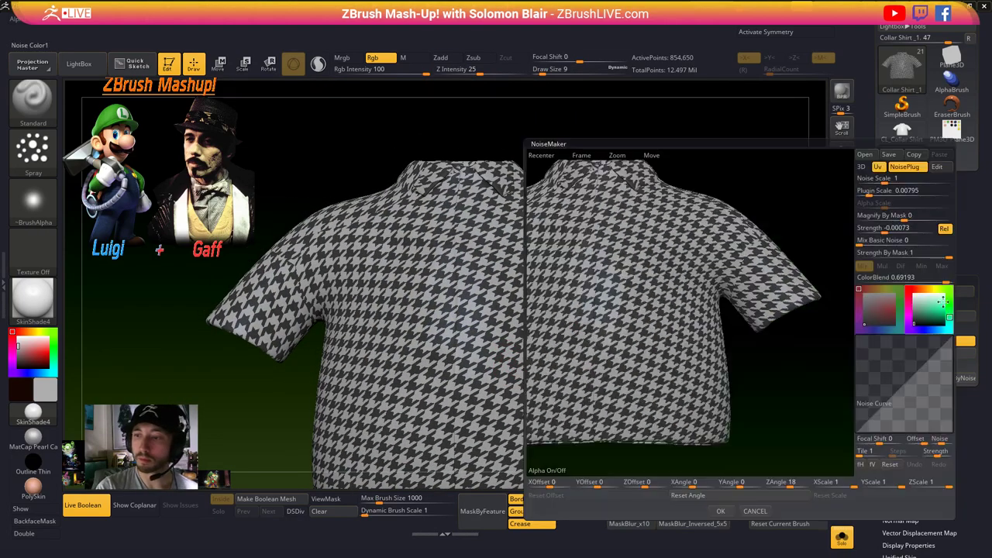
pyautogui.moveTo(948, 279); pyautogui.dragTo(939, 280)
pyautogui.click(721, 511)
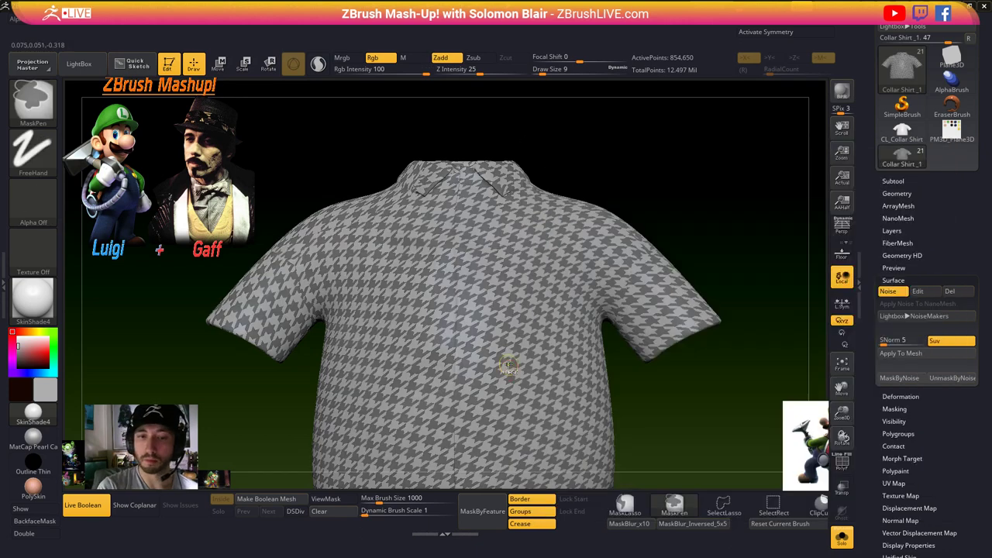
# - Apply the Houndstooth noise to the shirt mesh, undo it, and reapply it with the shirt subdivided once more
pyautogui.keyDown('ctrl'); pyautogui.moveTo(490, 359); pyautogui.dragTo(582, 380, button='right'); pyautogui.keyUp('ctrl')
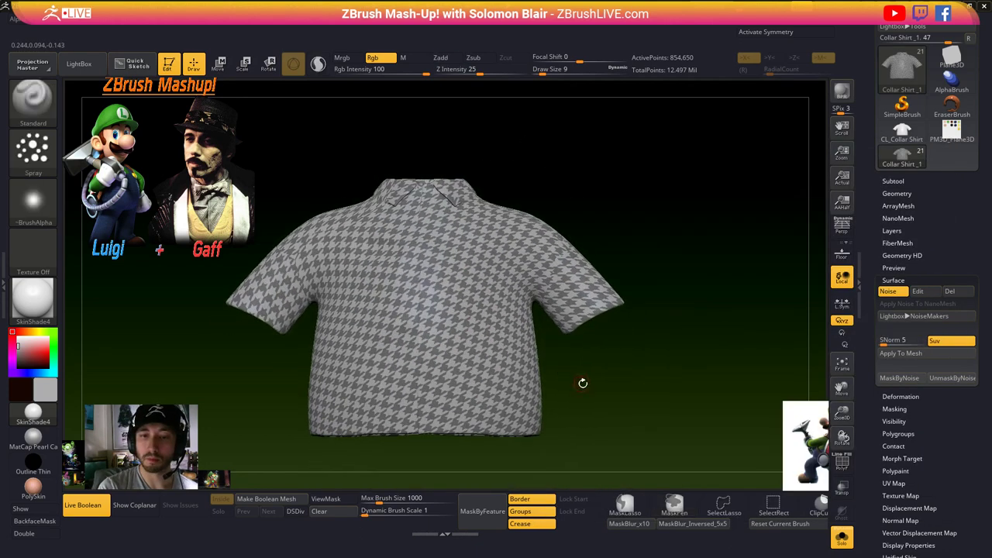
pyautogui.click(911, 354)
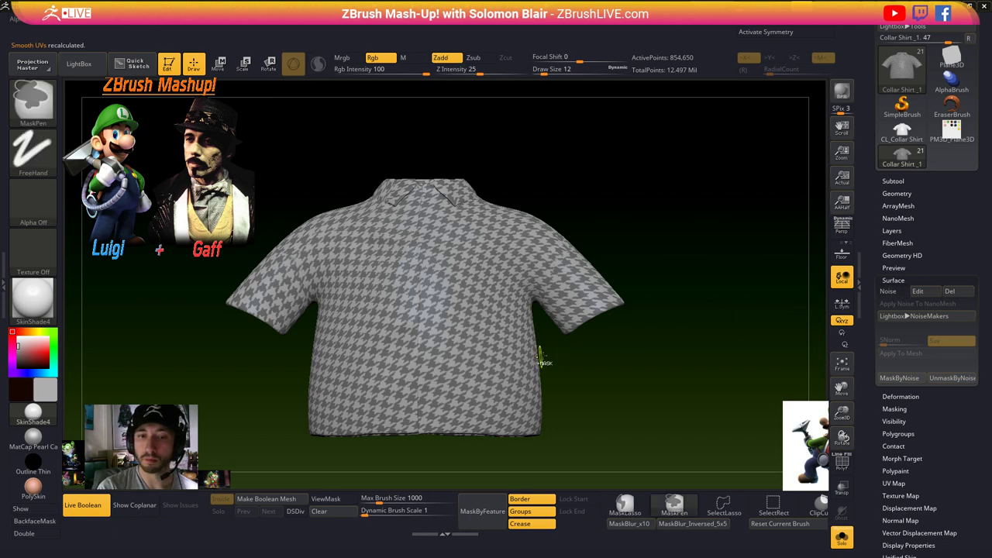
pyautogui.hotkey('ctrl', 'z')
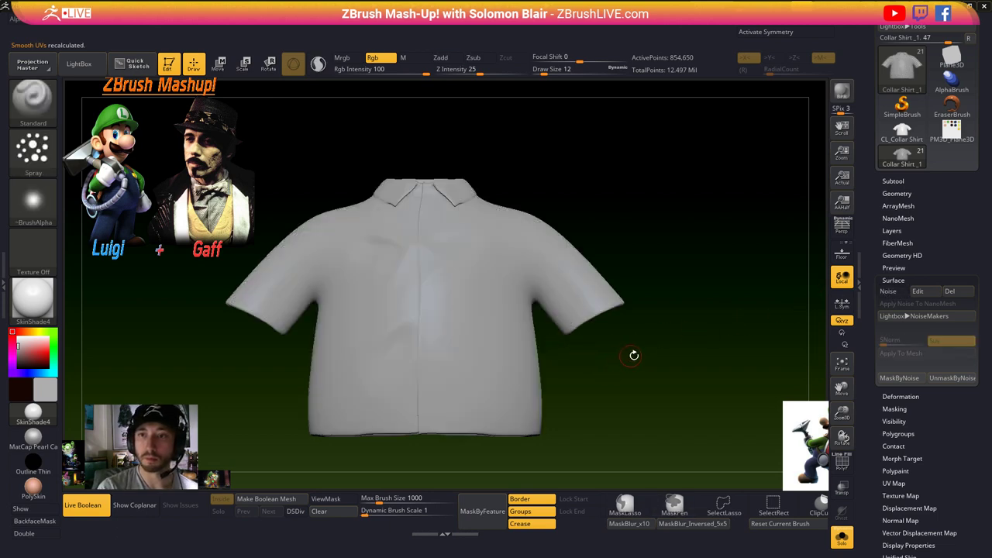
pyautogui.click(888, 291)
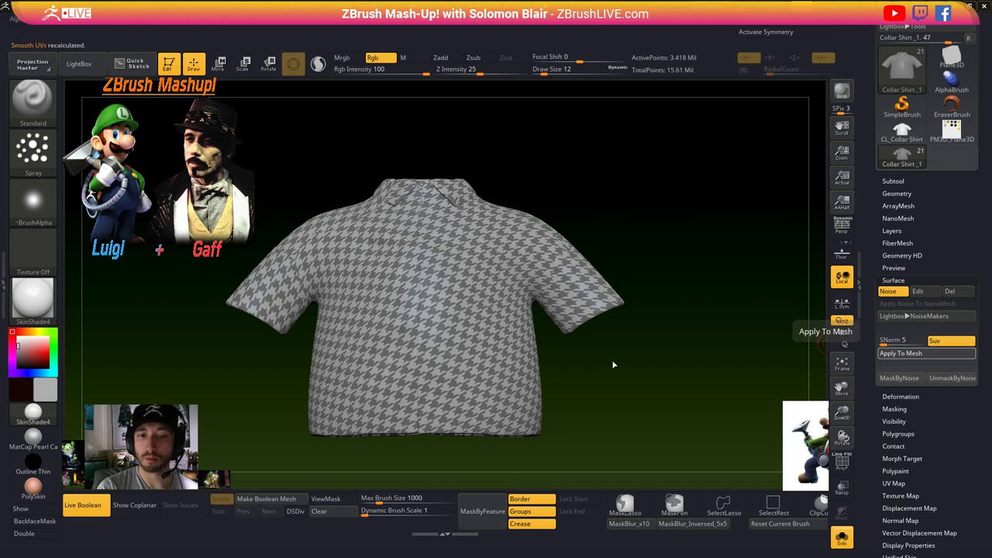
# - Change the shirt's NoisePlug pattern from Houndstooth to Stripes and set ColorBlend to 0.35008
pyautogui.click(919, 292)
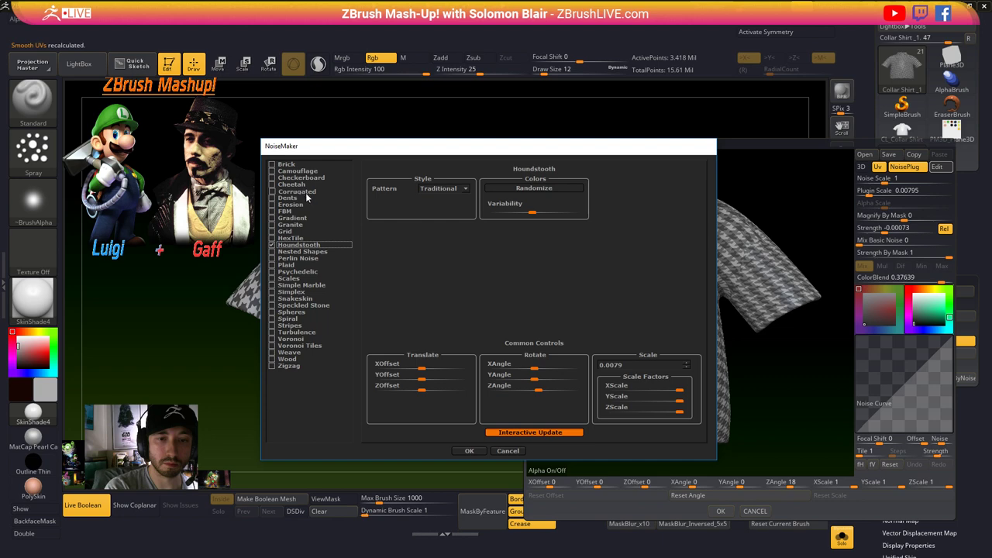
pyautogui.click(275, 328)
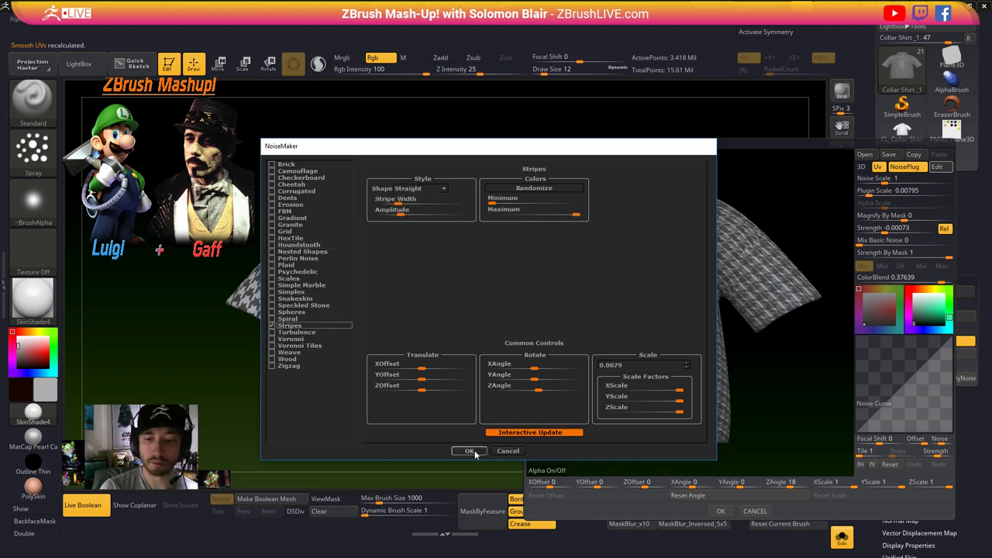
pyautogui.click(469, 451)
pyautogui.moveTo(899, 277); pyautogui.dragTo(940, 281)
pyautogui.moveTo(870, 192); pyautogui.dragTo(868, 194)
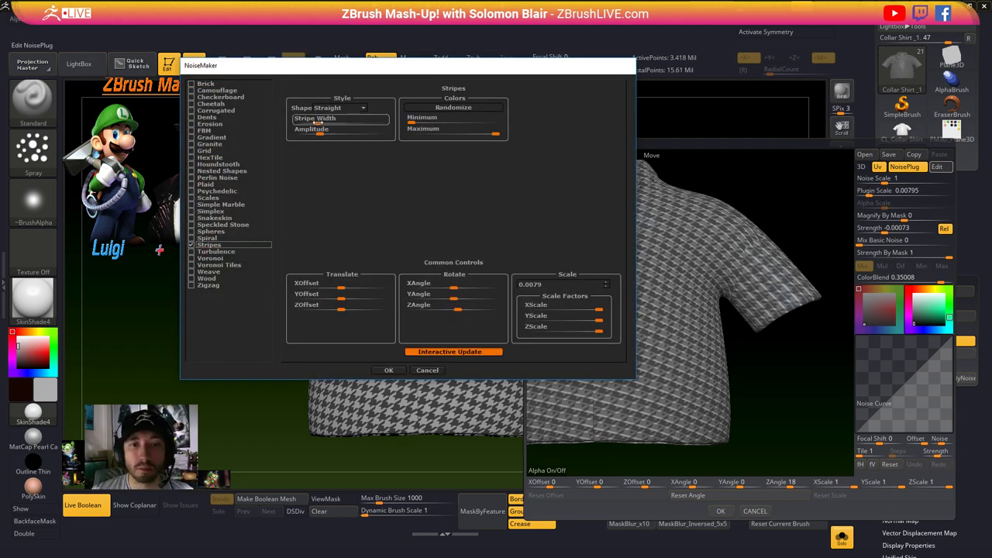
# - Increase the Stripe Width and change the stripe shape to Ribbon in the noise plug-in settings
pyautogui.moveTo(332, 78); pyautogui.dragTo(173, 65)
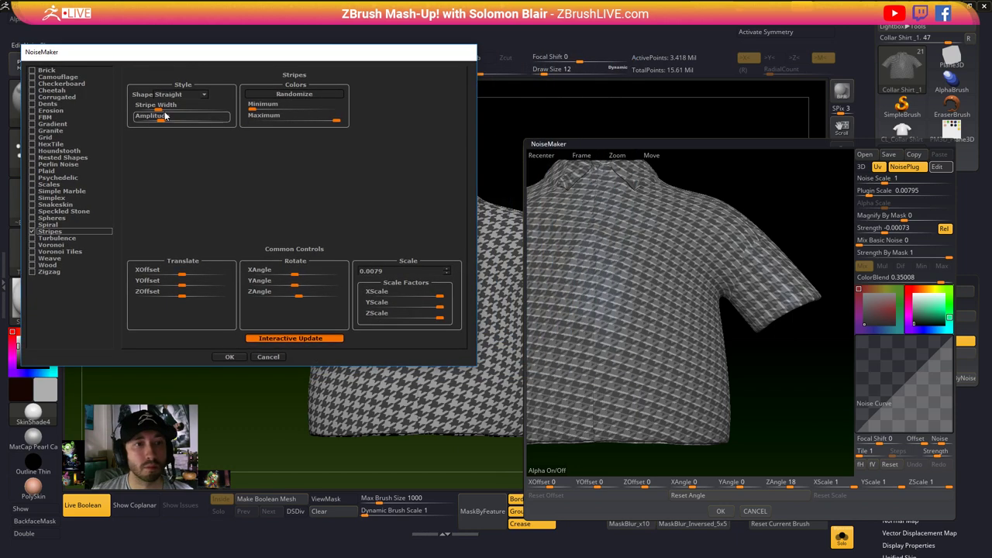
pyautogui.moveTo(158, 110); pyautogui.dragTo(194, 104)
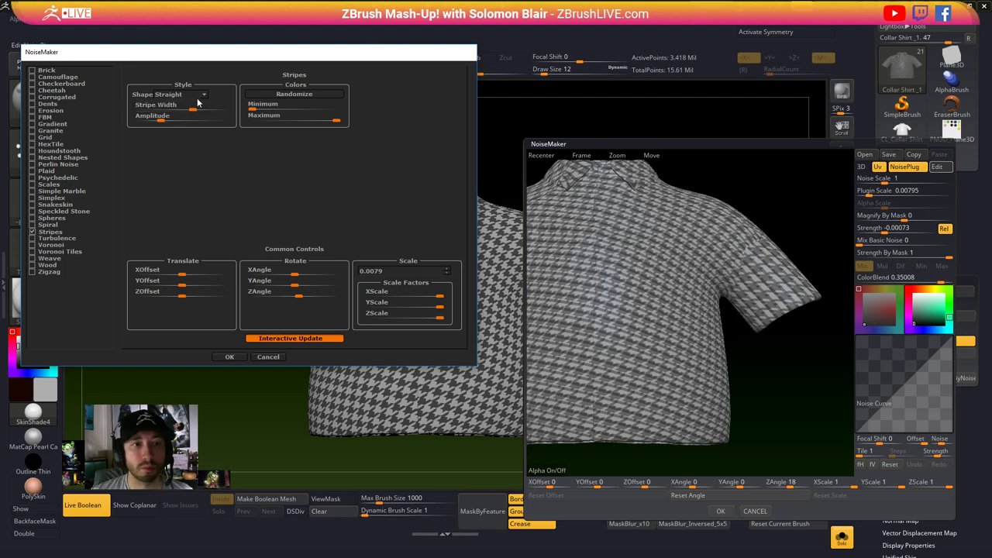
pyautogui.click(204, 94)
pyautogui.click(178, 110)
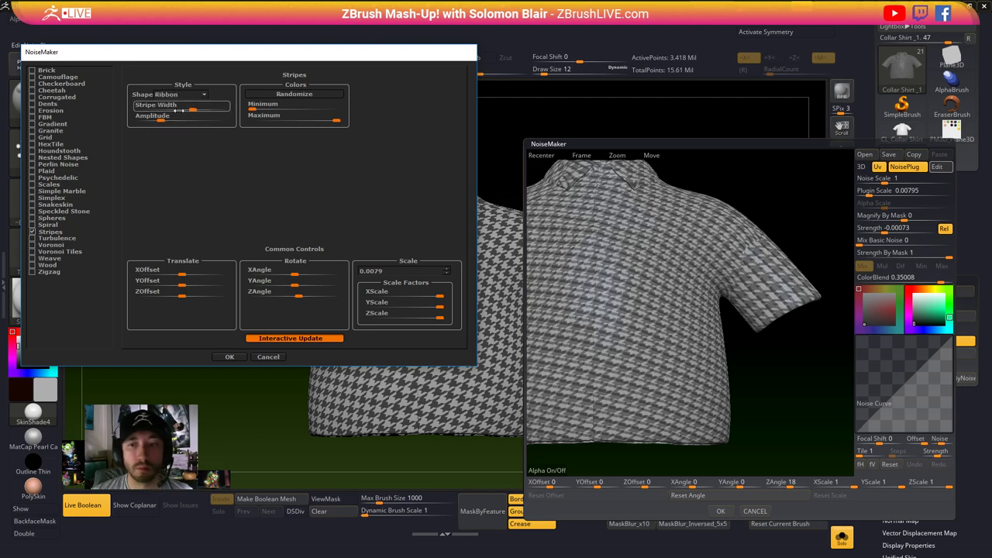
pyautogui.click(226, 357)
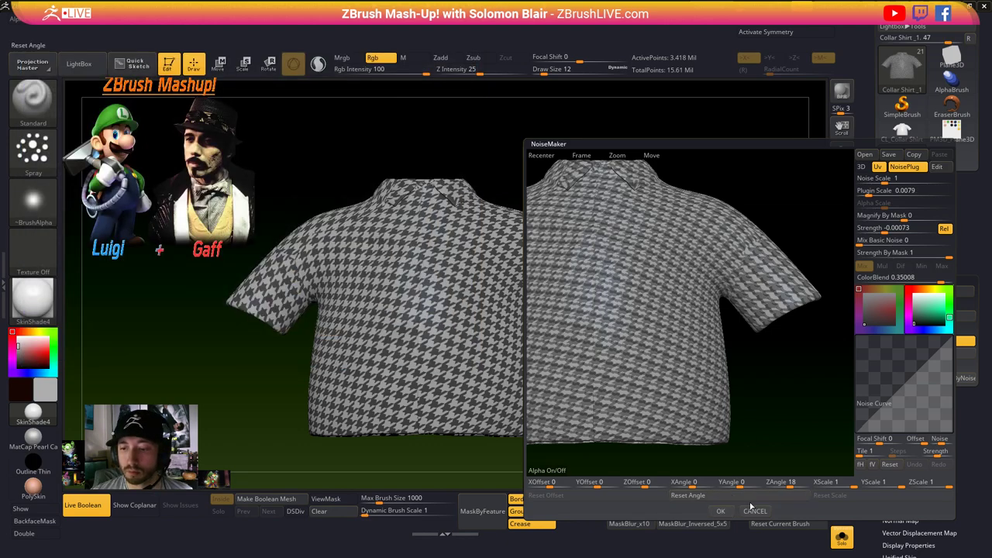
# - Set the striped noise's ZAngle to 149 and ColorBlend to 0.53271, accepting the edits on the shirt
pyautogui.moveTo(785, 483); pyautogui.dragTo(802, 486)
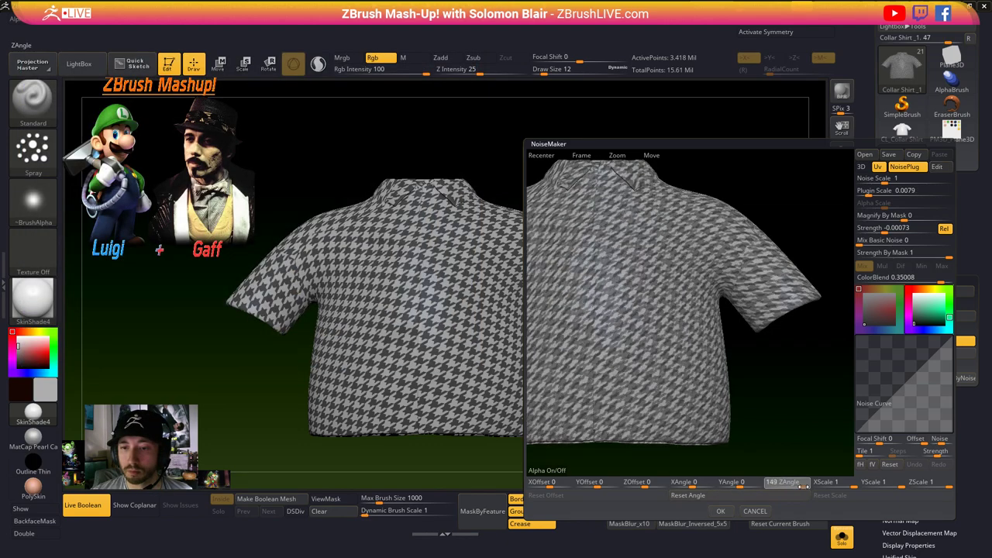
pyautogui.click(804, 487)
pyautogui.click(722, 512)
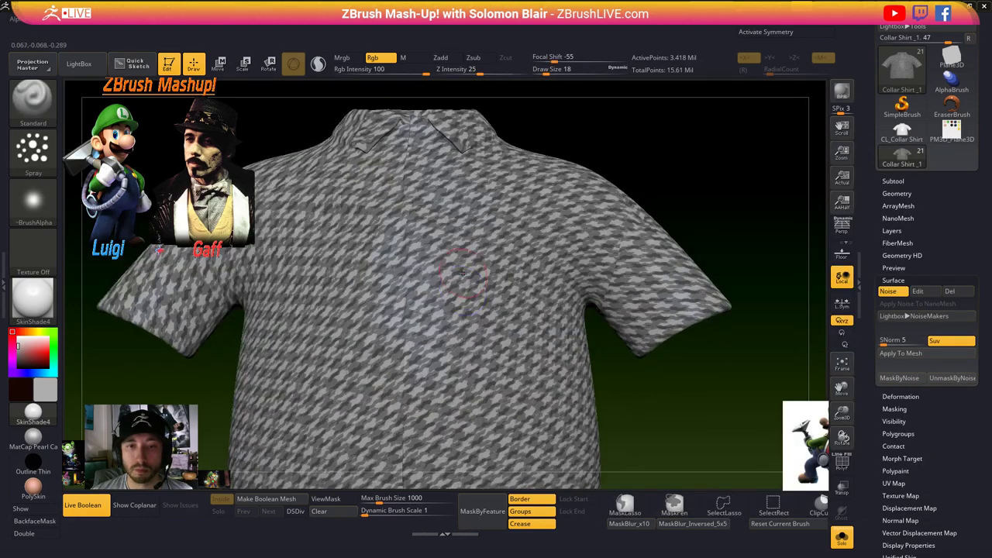
pyautogui.click(927, 294)
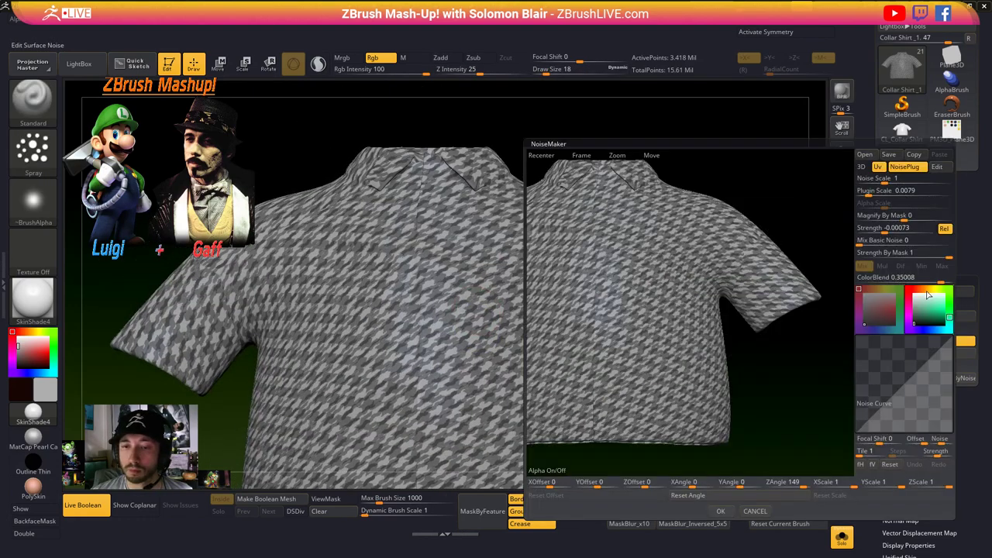
pyautogui.click(922, 292)
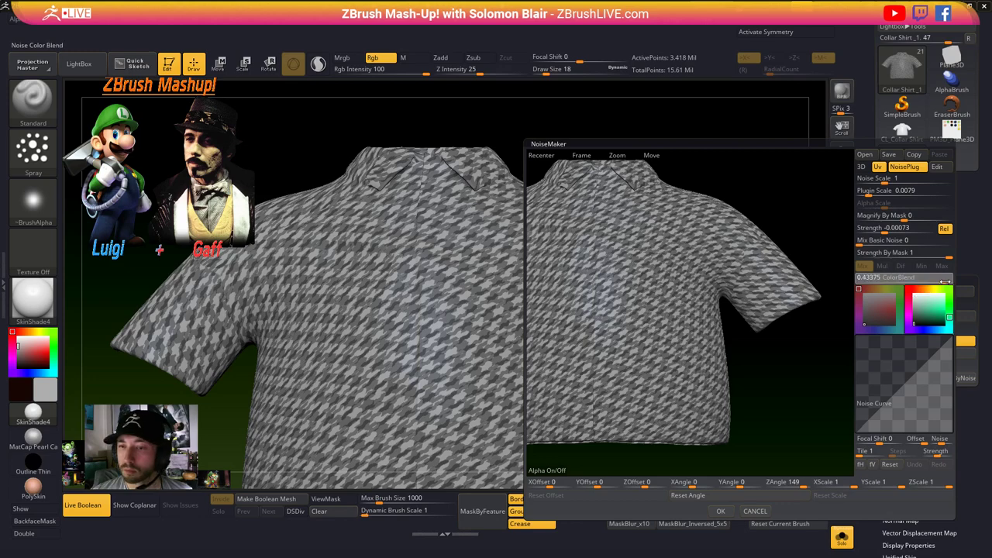
pyautogui.moveTo(907, 279); pyautogui.dragTo(943, 282)
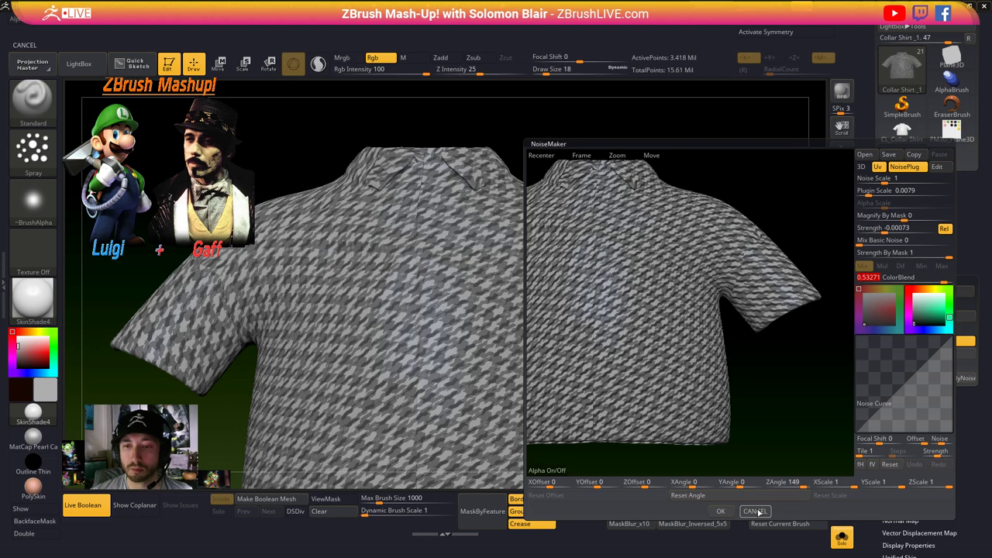
pyautogui.click(720, 512)
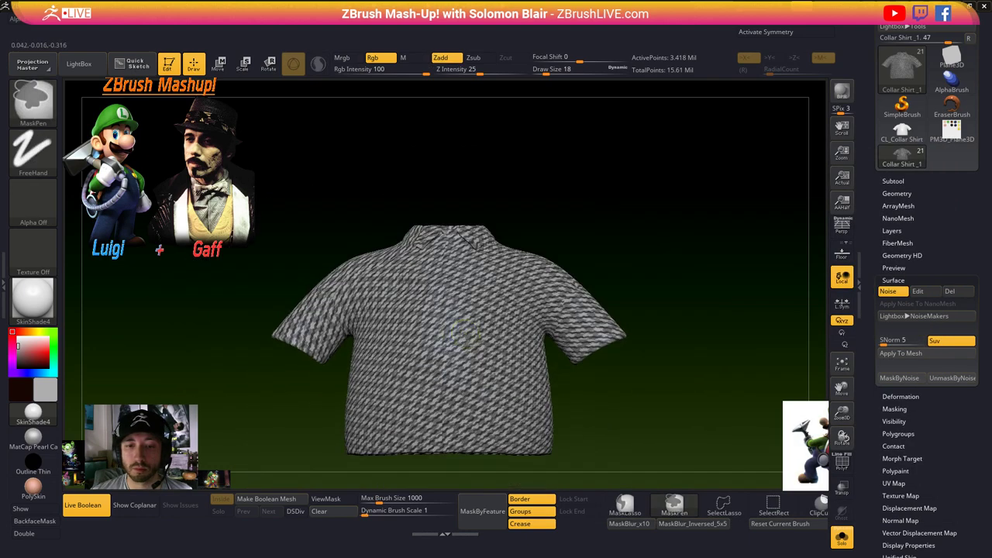
# - Check the striped shirt on the whole character and remove the stripes noise from it
pyautogui.moveTo(477, 339)
pyautogui.keyDown('ctrl'); pyautogui.mouseDown(button='right')
pyautogui.moveTo(501, 403)
pyautogui.moveTo(523, 316)
pyautogui.moveTo(527, 335)
pyautogui.moveTo(504, 325)
pyautogui.moveTo(355, 327)
pyautogui.moveTo(374, 313)
pyautogui.mouseUp(button='right'); pyautogui.keyUp('ctrl')
pyautogui.hotkey('ctrl', 'shift', 's')
pyautogui.press('s')
pyautogui.moveTo(375, 313); pyautogui.dragTo(380, 314)
pyautogui.moveTo(380, 313)
pyautogui.keyDown('ctrl'); pyautogui.mouseDown(button='right')
pyautogui.moveTo(562, 344)
pyautogui.moveTo(525, 274)
pyautogui.mouseUp(button='right'); pyautogui.keyUp('ctrl')
pyautogui.moveTo(525, 275); pyautogui.dragTo(590, 321)
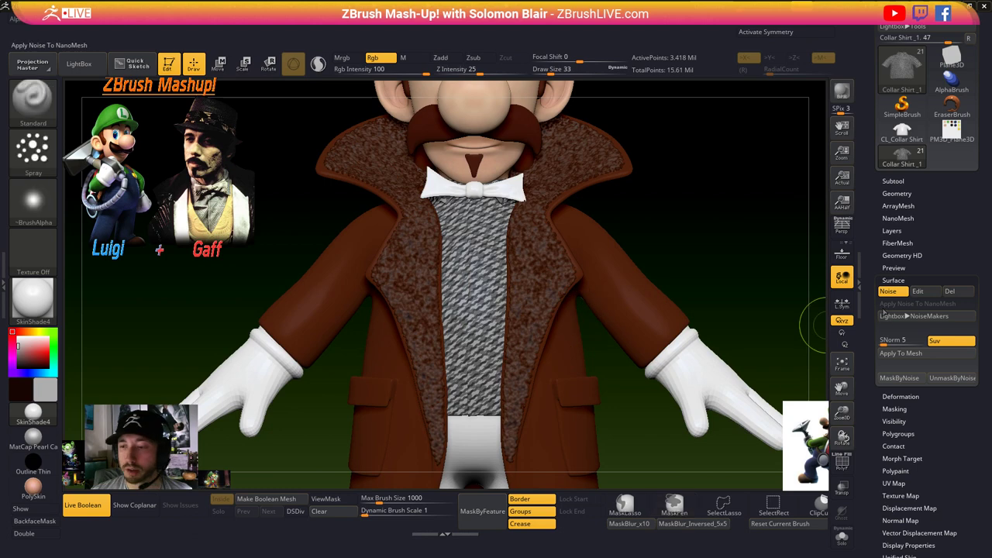
pyautogui.hotkey('ctrl', 'shift', 's')
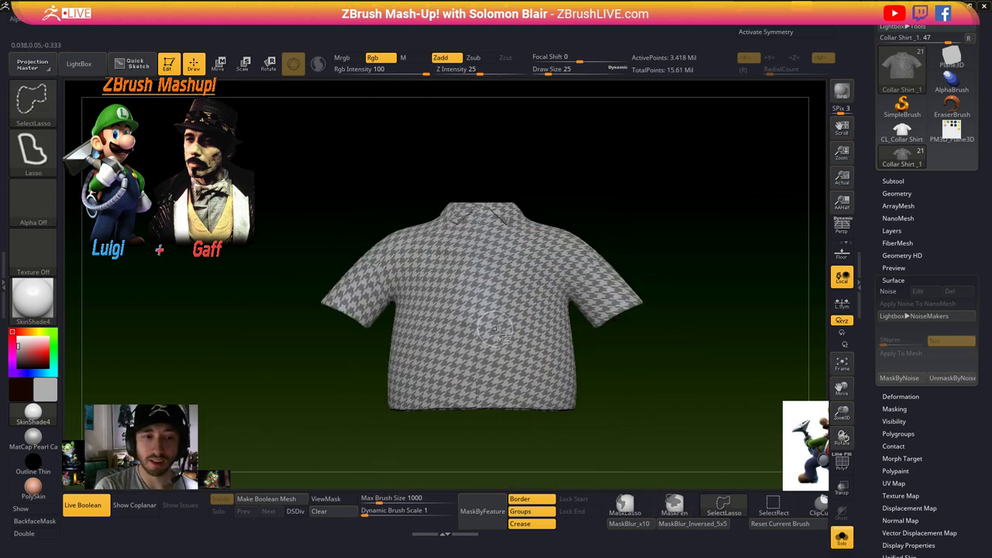
pyautogui.hotkey('ctrl', 'shift', 's')
# - Switch to the Move brush and set its Draw Size to 23
pyautogui.press('b')
pyautogui.press('m')
pyautogui.press('v')
pyautogui.press('[')
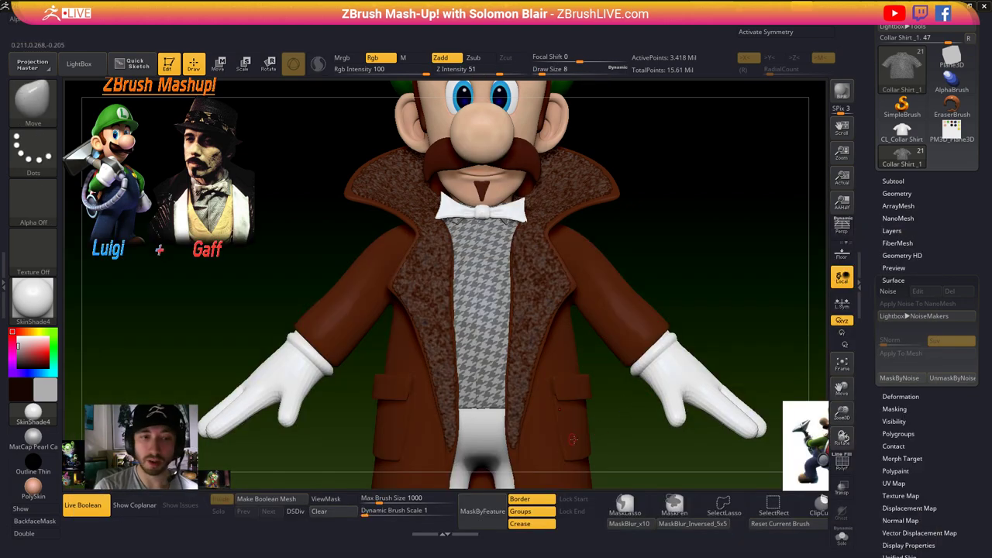
pyautogui.press(']')
pyautogui.press(']')
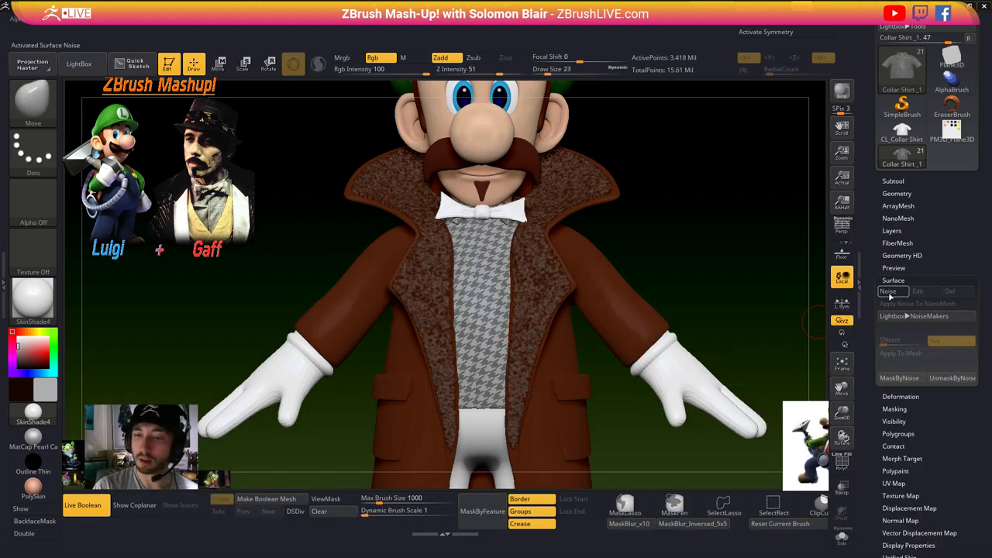
# - Start a new surface noise on the shirt and load the sol_1990s_jagged alpha from Pattern & Shapes Alphas > Misc Patterns
pyautogui.click(890, 293)
pyautogui.click(549, 470)
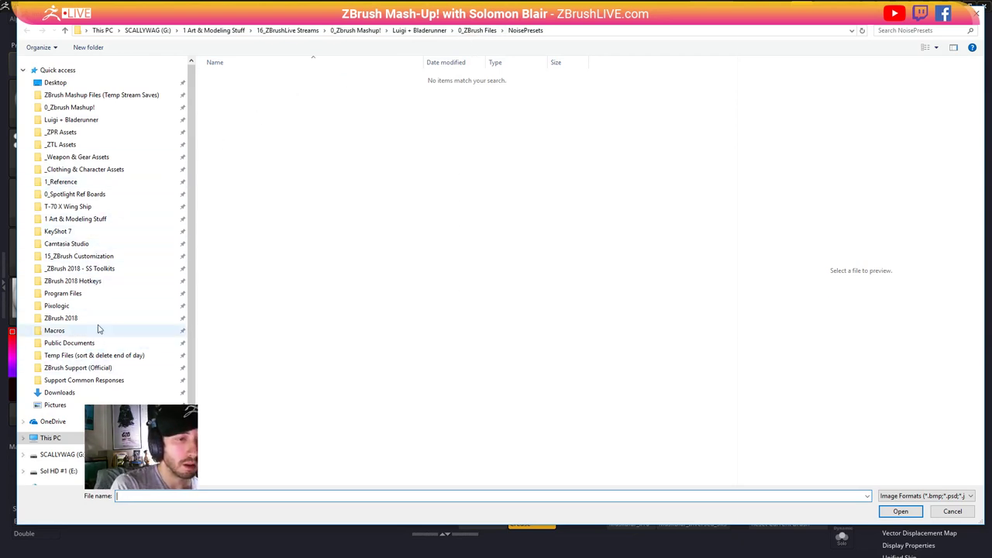
pyautogui.click(78, 219)
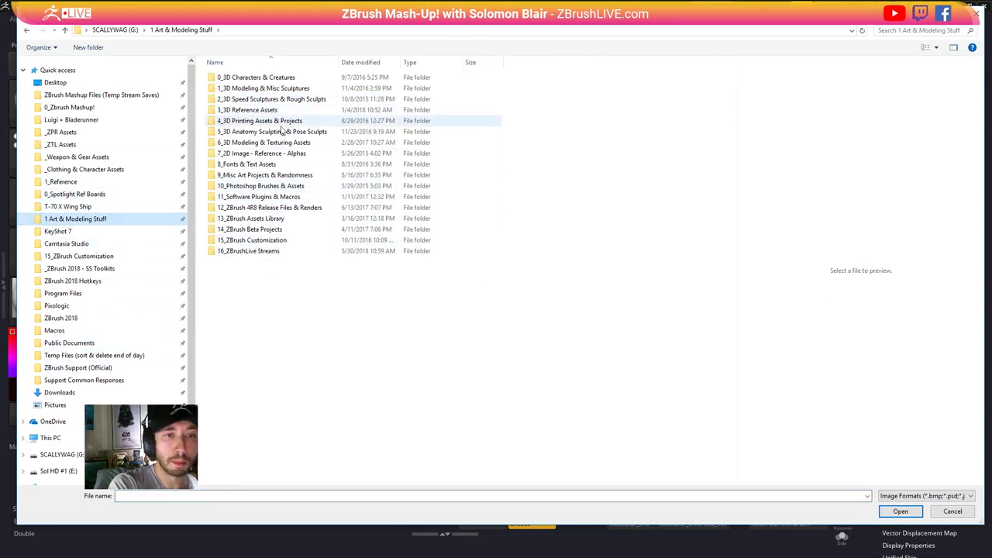
pyautogui.doubleClick(293, 153)
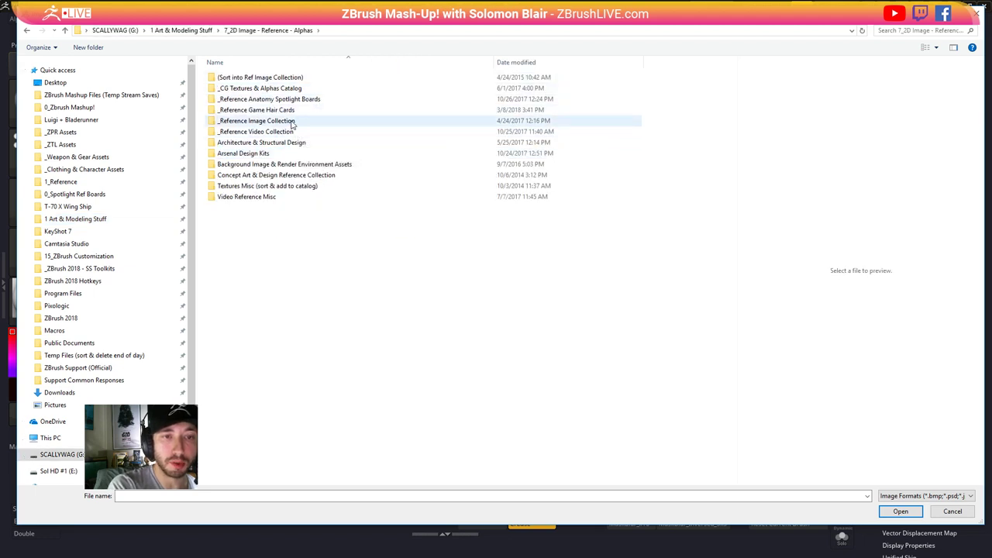
pyautogui.doubleClick(279, 89)
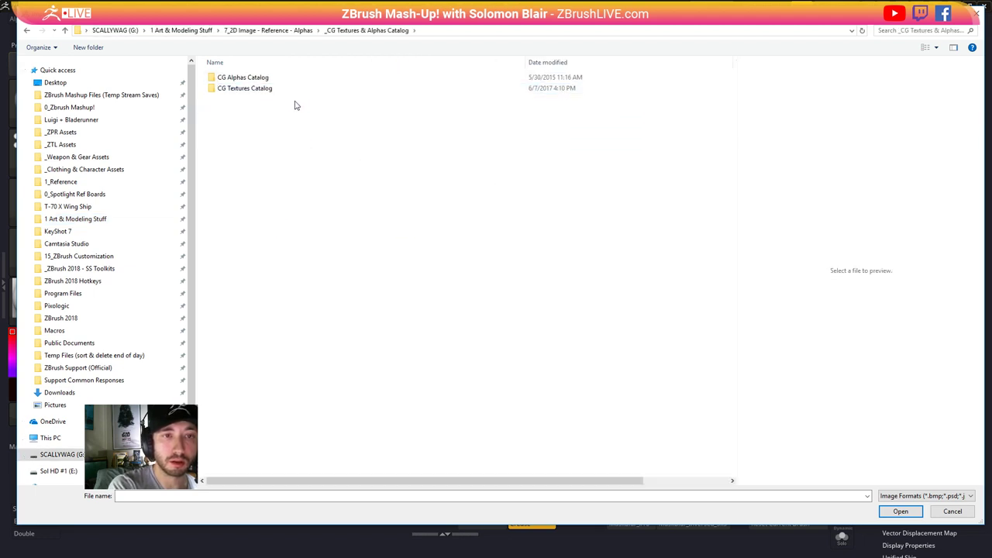
pyautogui.doubleClick(242, 78)
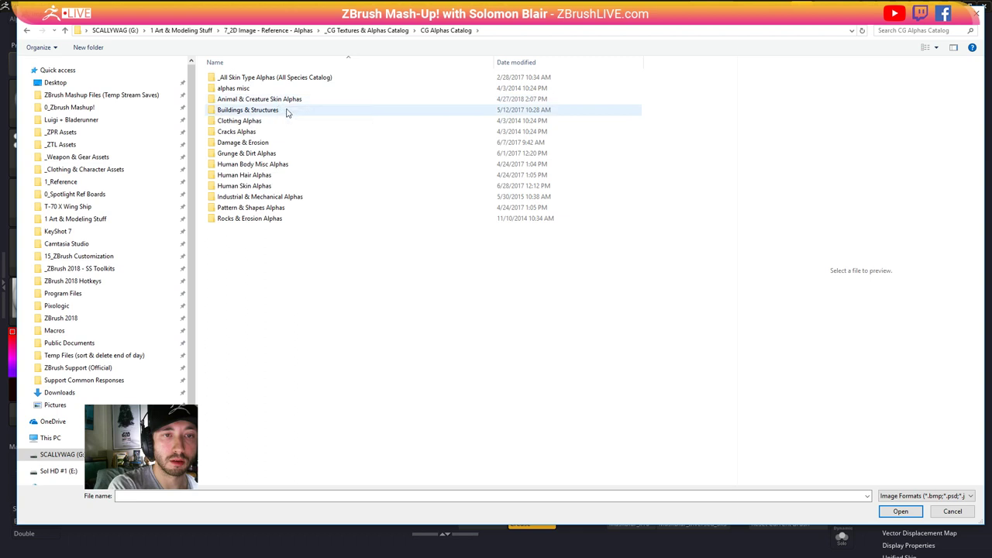
pyautogui.doubleClick(267, 209)
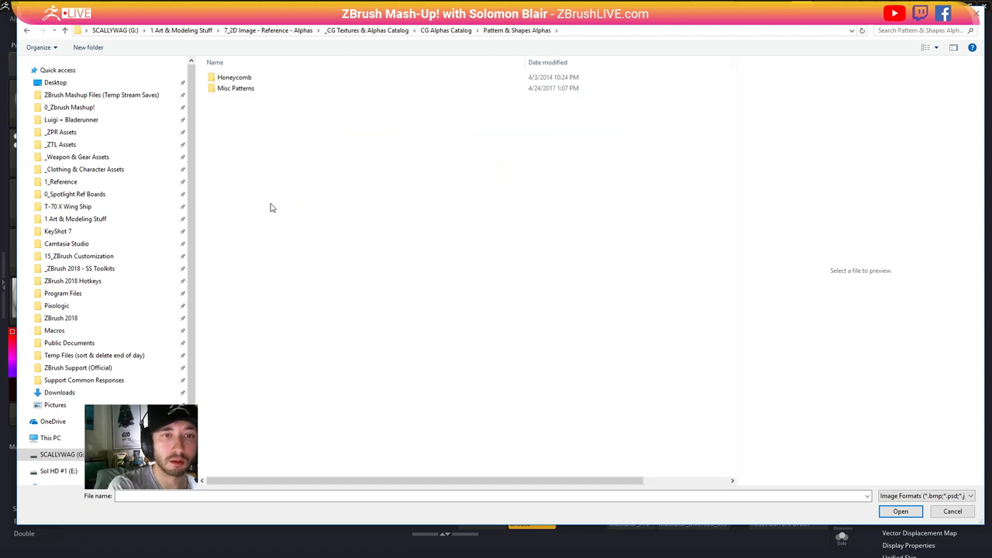
pyautogui.doubleClick(259, 92)
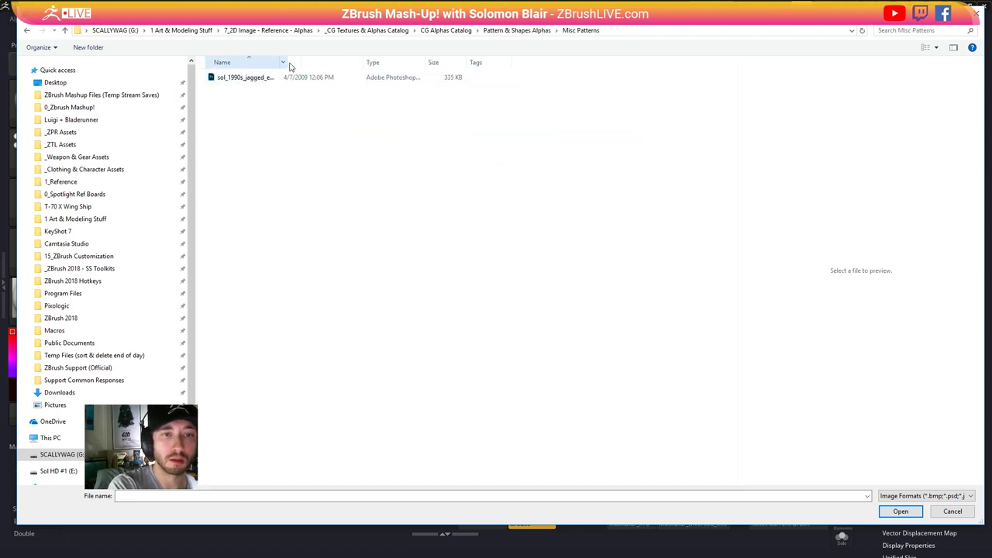
pyautogui.doubleClick(255, 77)
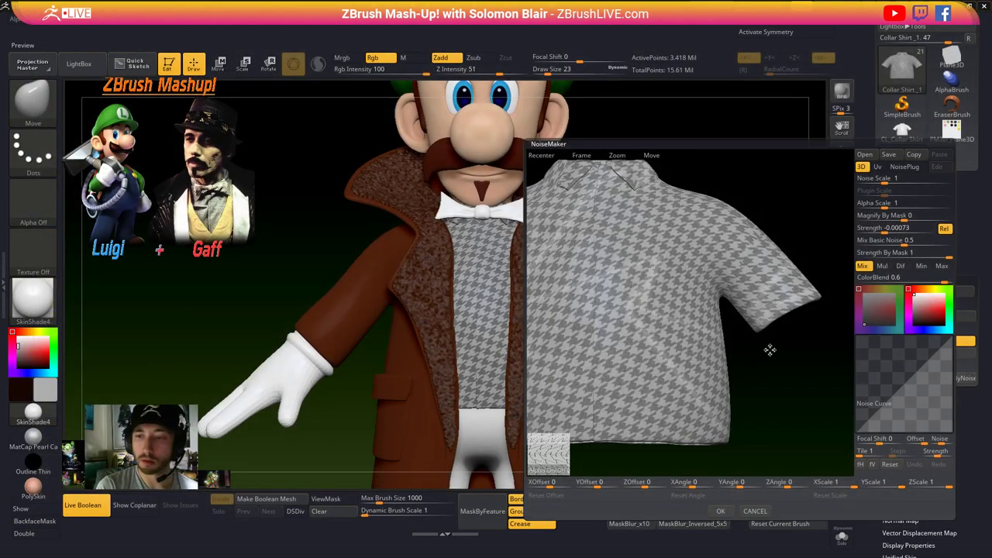
# - Scale the jagged alpha down, darken Noise Color1, adjust ColorBlend and accept the surface noise on the shirt
pyautogui.moveTo(899, 203); pyautogui.dragTo(875, 203)
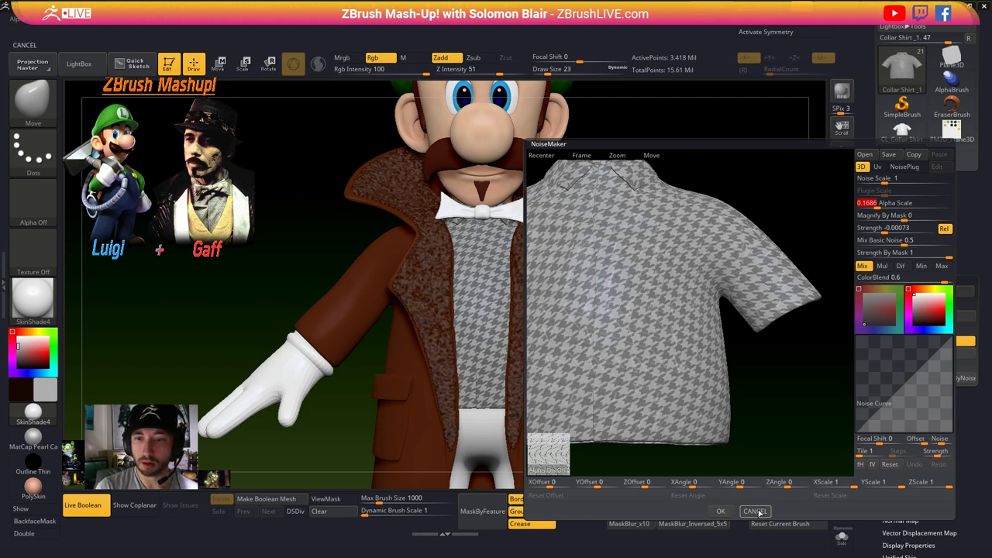
pyautogui.click(909, 318)
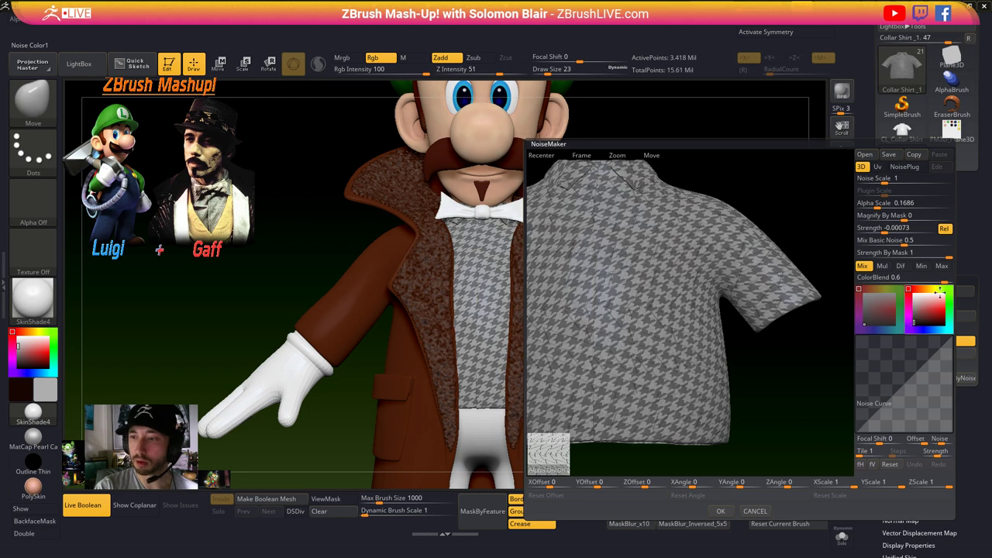
pyautogui.click(947, 277)
pyautogui.moveTo(877, 206); pyautogui.dragTo(870, 205)
pyautogui.click(720, 511)
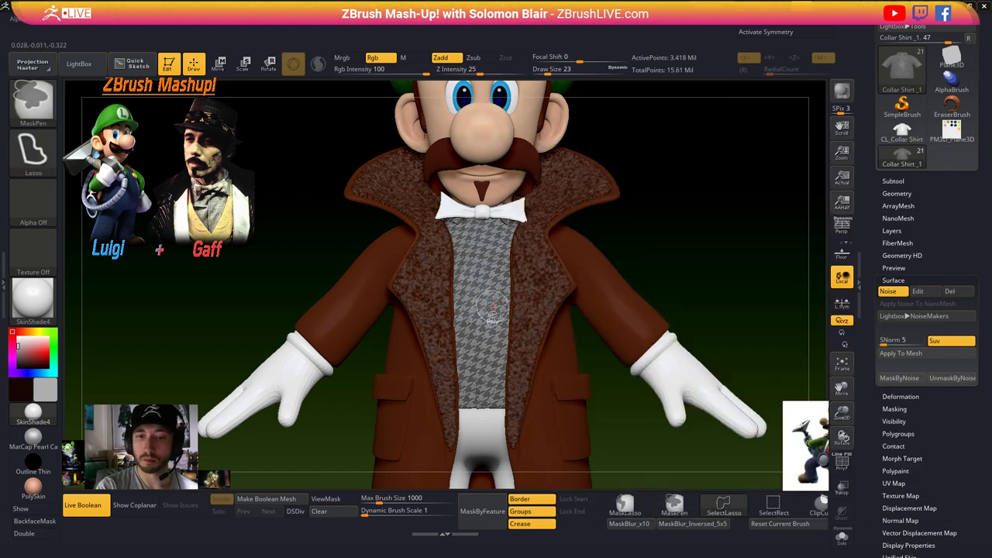
# - Isolate the shirt, set the Draw Size to 9, mask the mesh by the surface noise and invert the mask back and forth
pyautogui.hotkey('ctrl', 'shift', 's')
pyautogui.keyDown('ctrl'); pyautogui.moveTo(493, 306); pyautogui.dragTo(564, 355, button='right'); pyautogui.keyUp('ctrl')
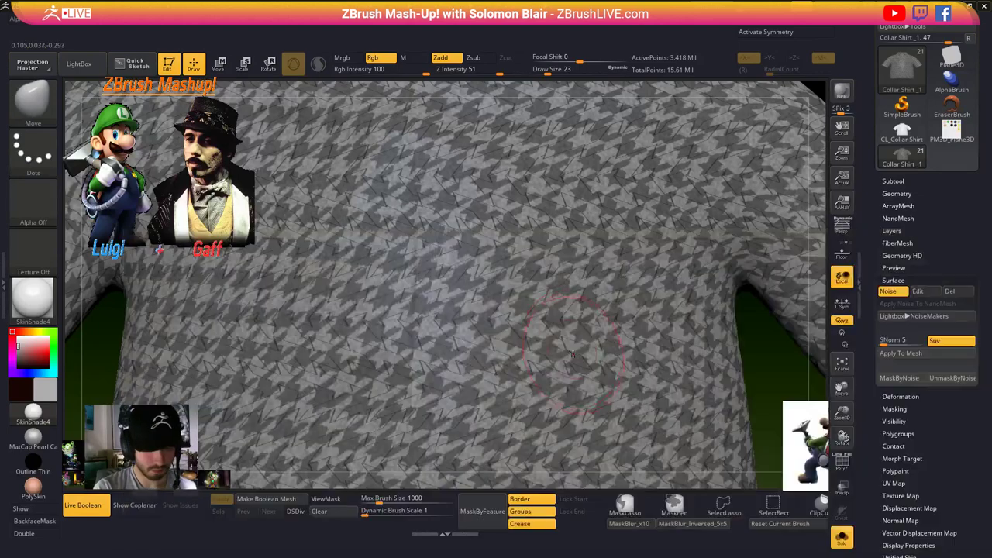
pyautogui.press('s')
pyautogui.moveTo(568, 344); pyautogui.dragTo(561, 342)
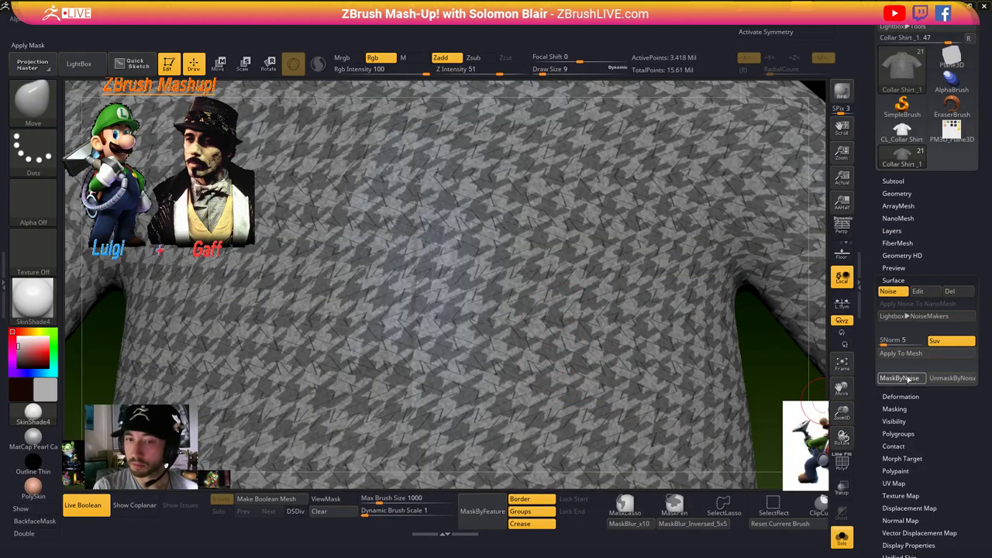
pyautogui.click(899, 378)
pyautogui.press('ctrl')
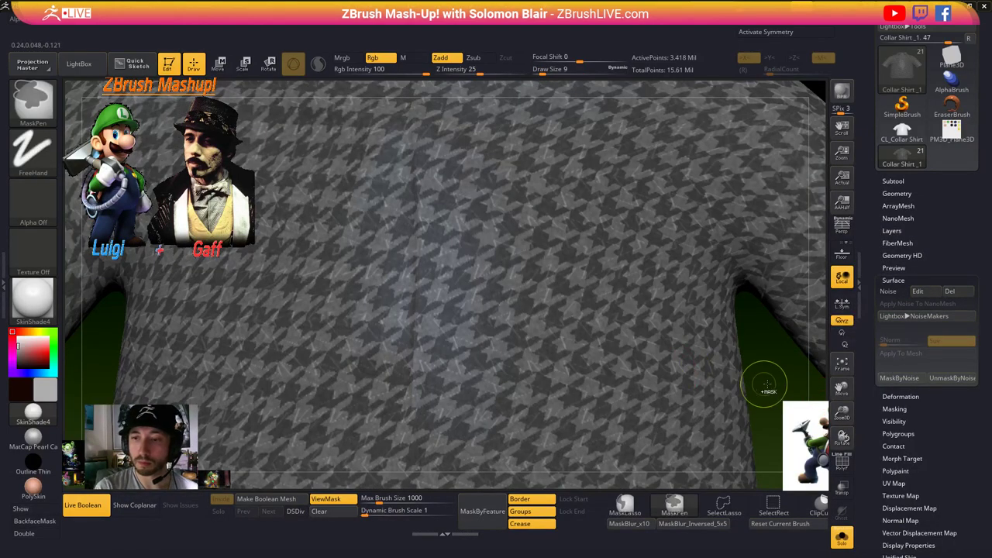
pyautogui.keyDown('ctrl'); pyautogui.click(767, 370); pyautogui.keyUp('ctrl')
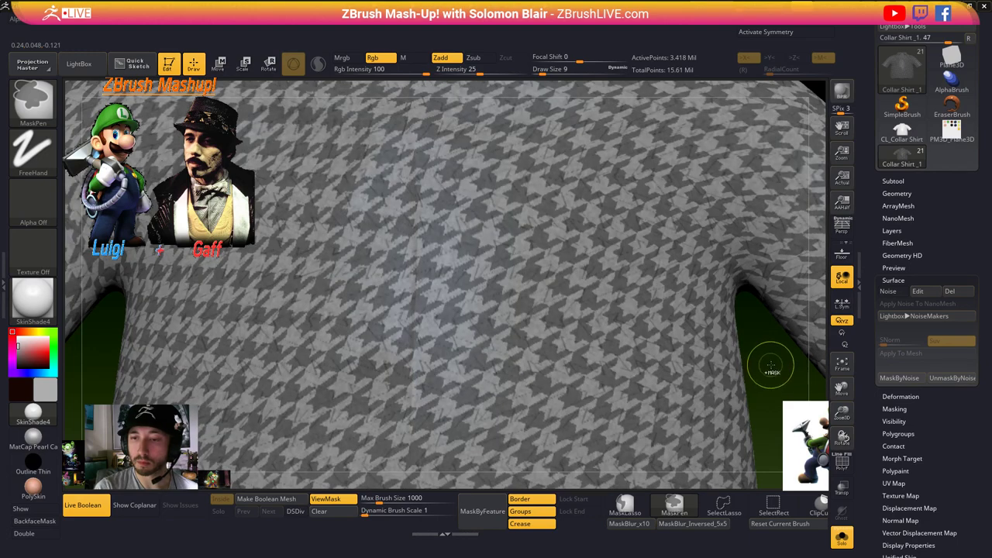
pyautogui.keyDown('ctrl'); pyautogui.click(770, 370); pyautogui.keyUp('ctrl')
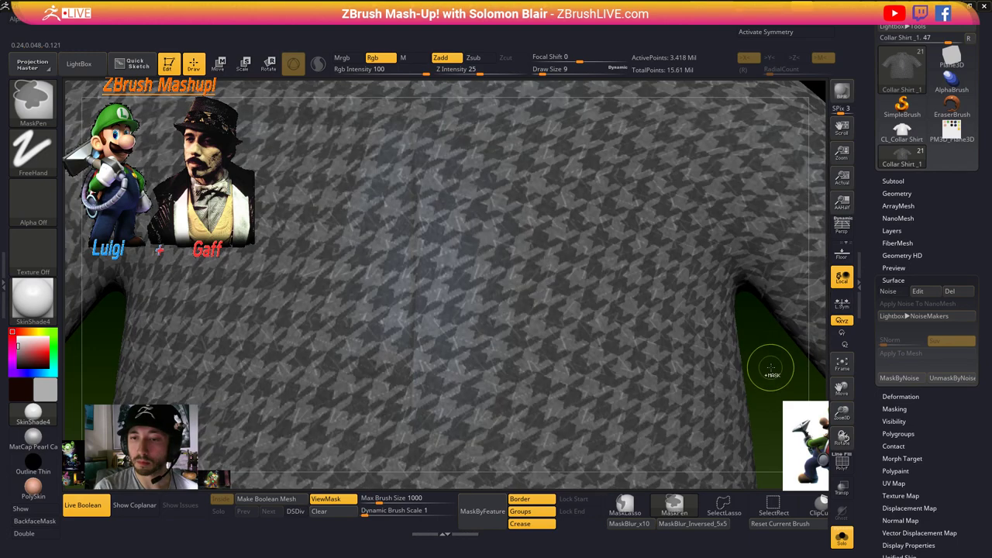
# - Shrink and sharpen the shirt's noise-based mask
pyautogui.click(899, 280)
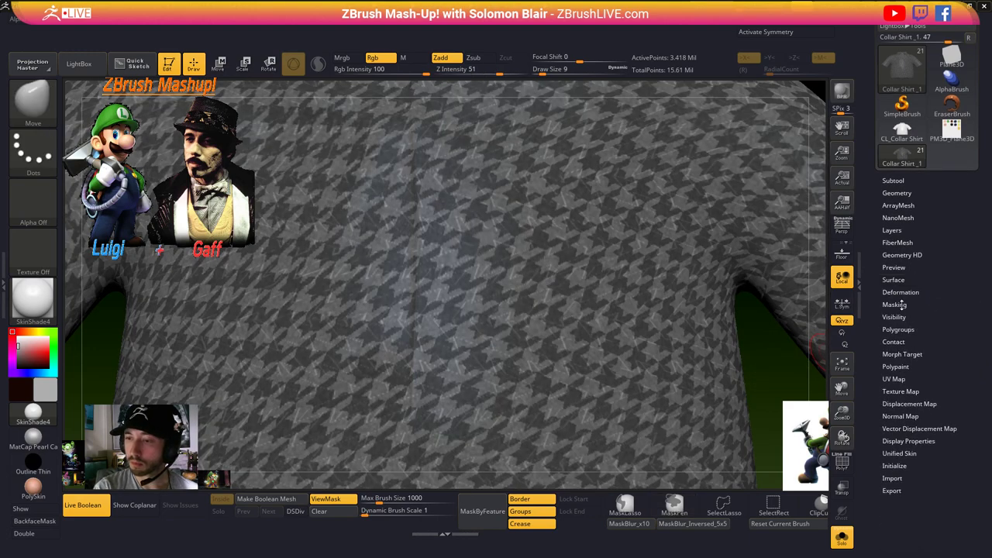
pyautogui.click(895, 304)
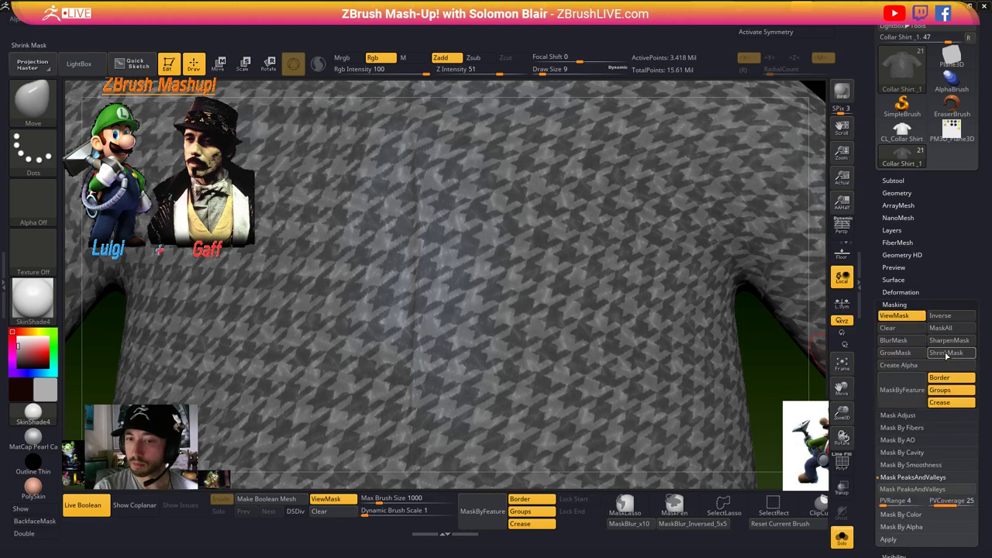
pyautogui.click(949, 342)
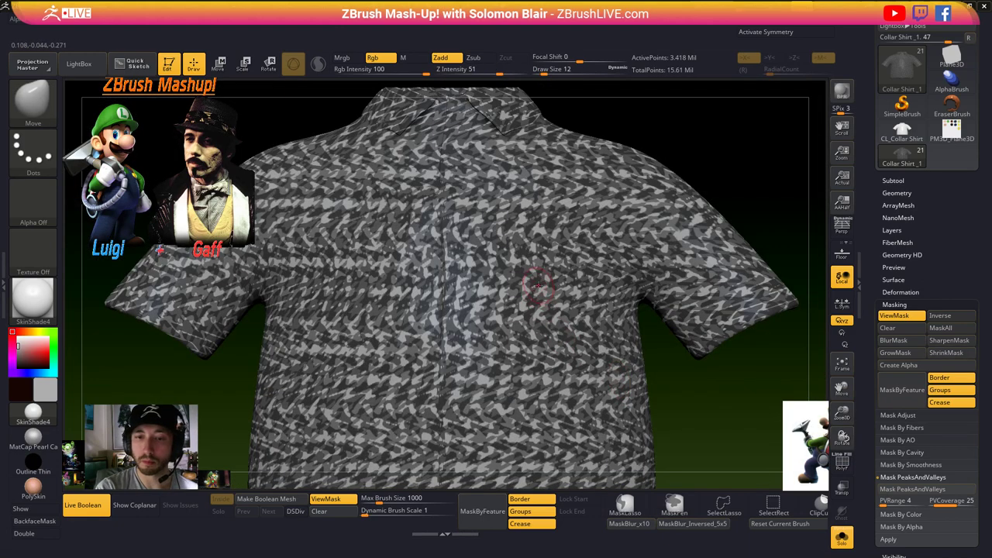
# - Hide the mask display and fill the masked shirt with dark gray (RGB 57, 57, 57) at Rgb Intensity 30
pyautogui.press('c')
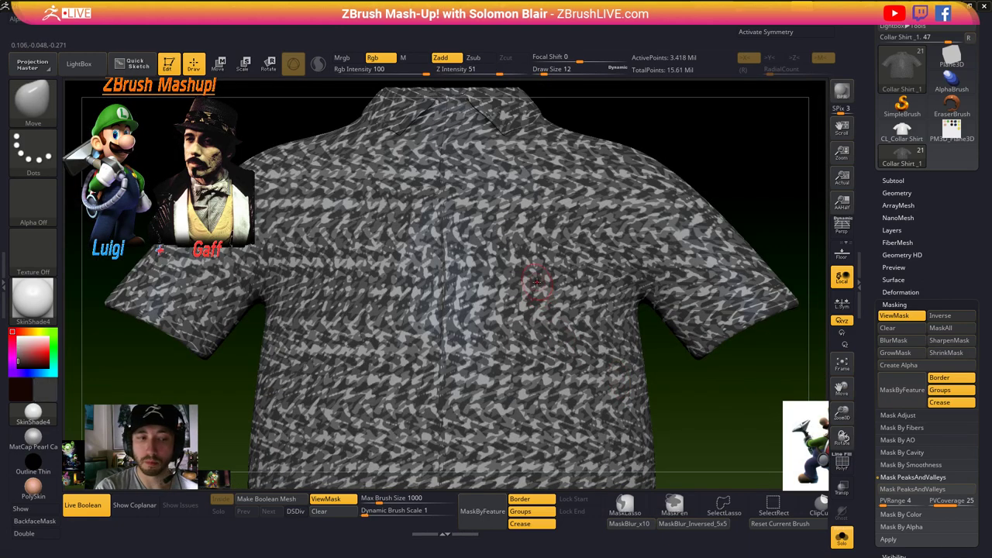
pyautogui.click(386, 70)
pyautogui.write('30')
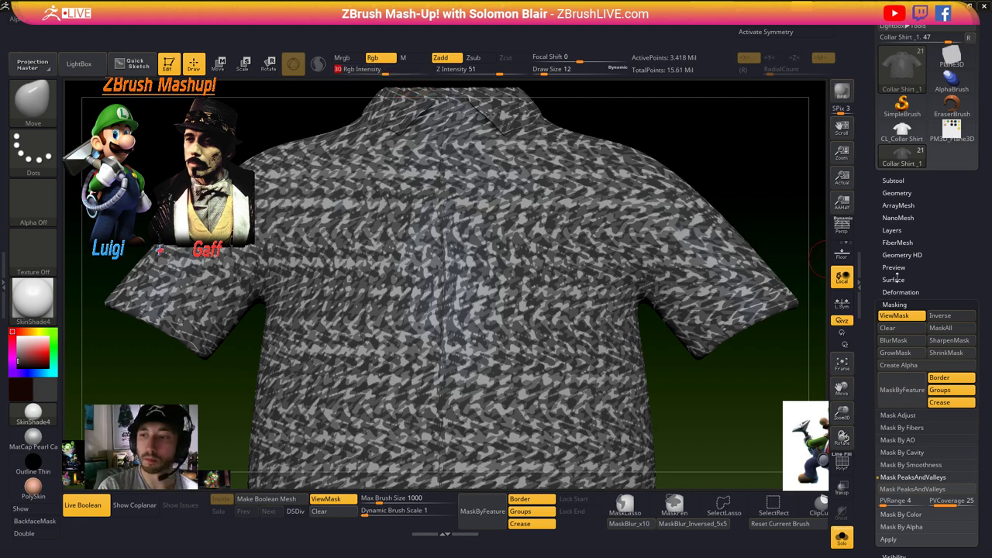
pyautogui.click(894, 315)
pyautogui.click(72, 22)
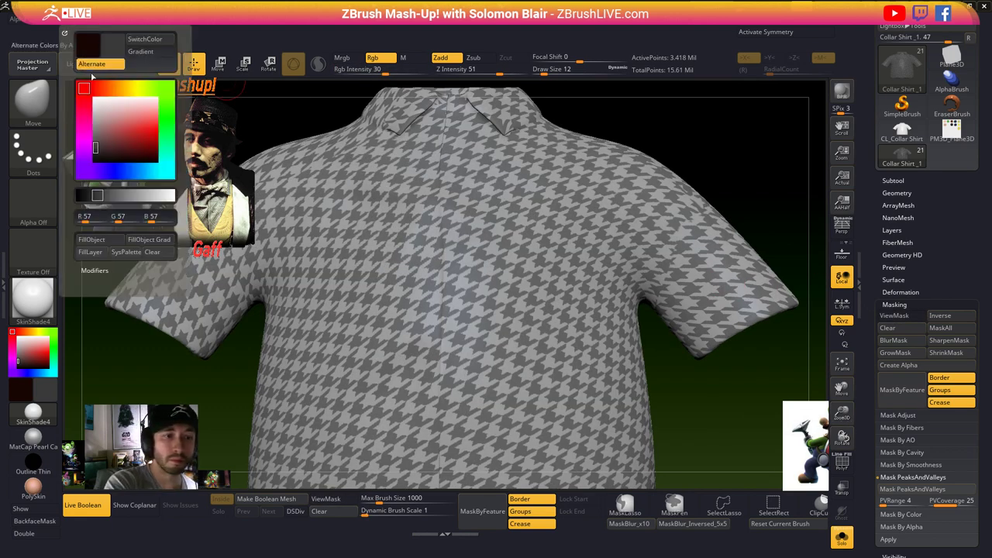
pyautogui.click(108, 243)
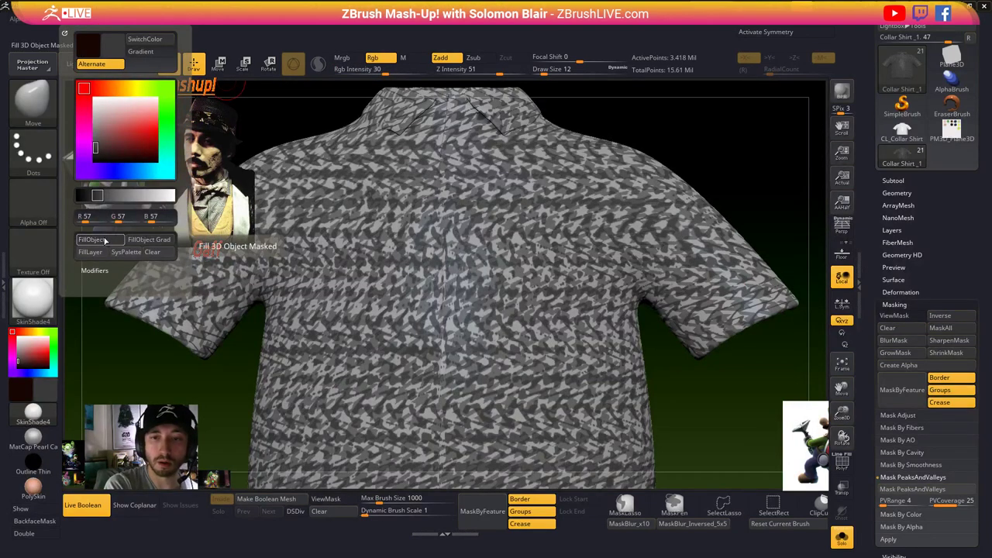
# - Bring back the whole character and examine the shirt's blended pattern from near and far
pyautogui.keyDown('ctrl'); pyautogui.moveTo(494, 316); pyautogui.dragTo(606, 369, button='right'); pyautogui.keyUp('ctrl')
pyautogui.hotkey('ctrl', 'shift', 's')
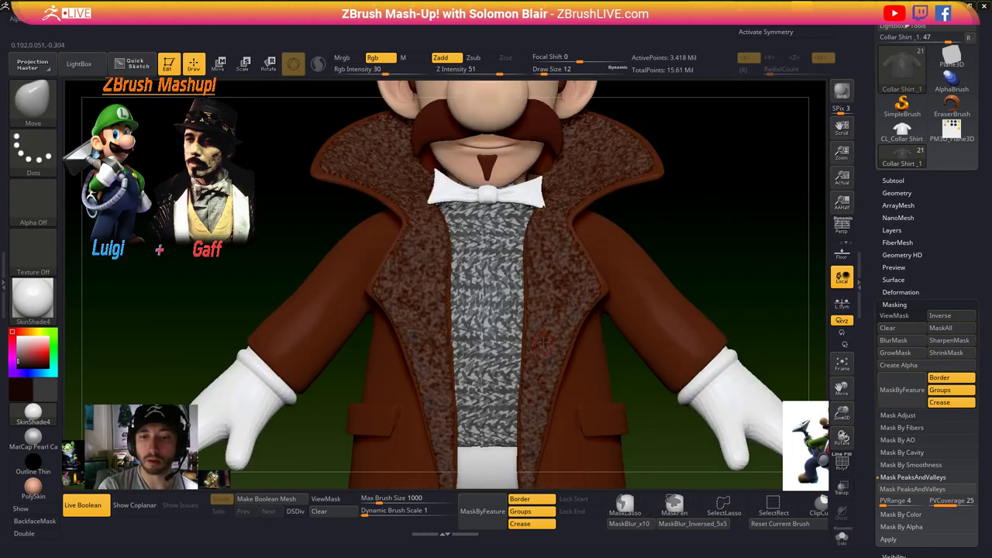
pyautogui.moveTo(532, 327)
pyautogui.mouseDown(button='right')
pyautogui.moveTo(551, 334)
pyautogui.moveTo(470, 298)
pyautogui.moveTo(521, 329)
pyautogui.moveTo(533, 310)
pyautogui.moveTo(538, 347)
pyautogui.moveTo(704, 279)
pyautogui.moveTo(572, 273)
pyautogui.moveTo(645, 321)
pyautogui.moveTo(632, 341)
pyautogui.mouseUp(button='right')
pyautogui.press('[')
pyautogui.press('s')
pyautogui.press('s')
pyautogui.keyDown('ctrl'); pyautogui.click(530, 359); pyautogui.keyUp('ctrl')
pyautogui.press('x')
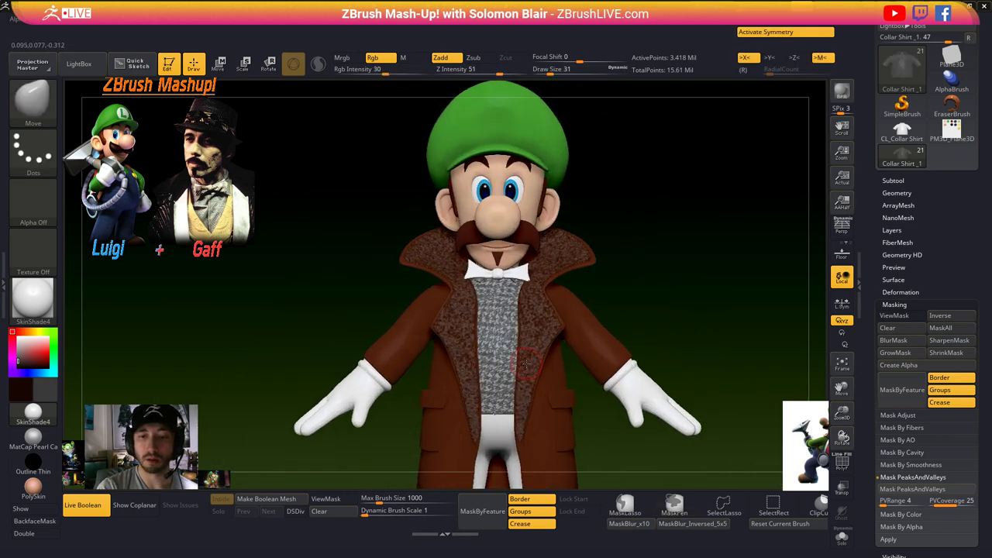
pyautogui.press('x')
pyautogui.keyDown('alt'); pyautogui.moveTo(531, 358); pyautogui.dragTo(564, 326, button='right'); pyautogui.keyUp('alt')
pyautogui.keyDown('alt'); pyautogui.moveTo(414, 361); pyautogui.dragTo(380, 403, button='right'); pyautogui.keyUp('alt')
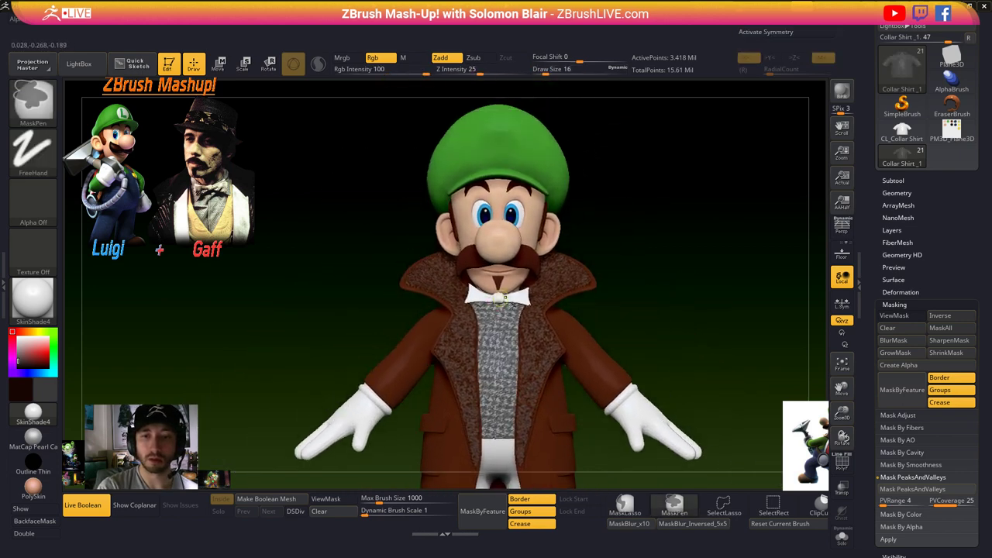
# - Make the Bow Tie the active subtool, isolate it and display its polygroups
pyautogui.moveTo(512, 233)
pyautogui.keyDown('ctrl'); pyautogui.mouseDown(button='right')
pyautogui.moveTo(530, 299)
pyautogui.moveTo(562, 329)
pyautogui.mouseUp(button='right'); pyautogui.keyUp('ctrl')
pyautogui.keyDown('alt'); pyautogui.click(534, 292); pyautogui.keyUp('alt')
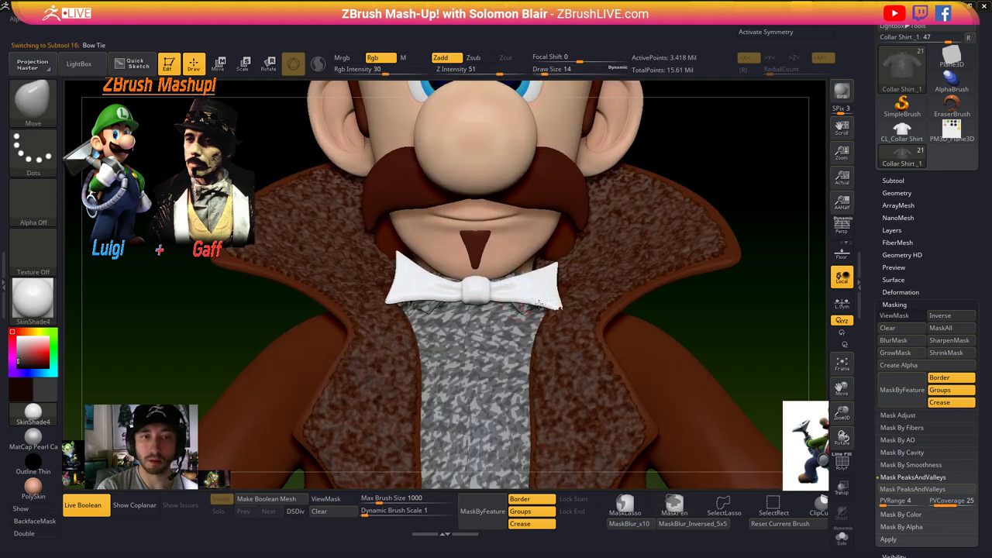
pyautogui.hotkey('shift', 's')
pyautogui.keyDown('ctrl'); pyautogui.moveTo(530, 288); pyautogui.dragTo(583, 328, button='right'); pyautogui.keyUp('ctrl')
pyautogui.hotkey('shift', 'f')
pyautogui.hotkey('shift', 'f')
pyautogui.hotkey('shift', 'f')
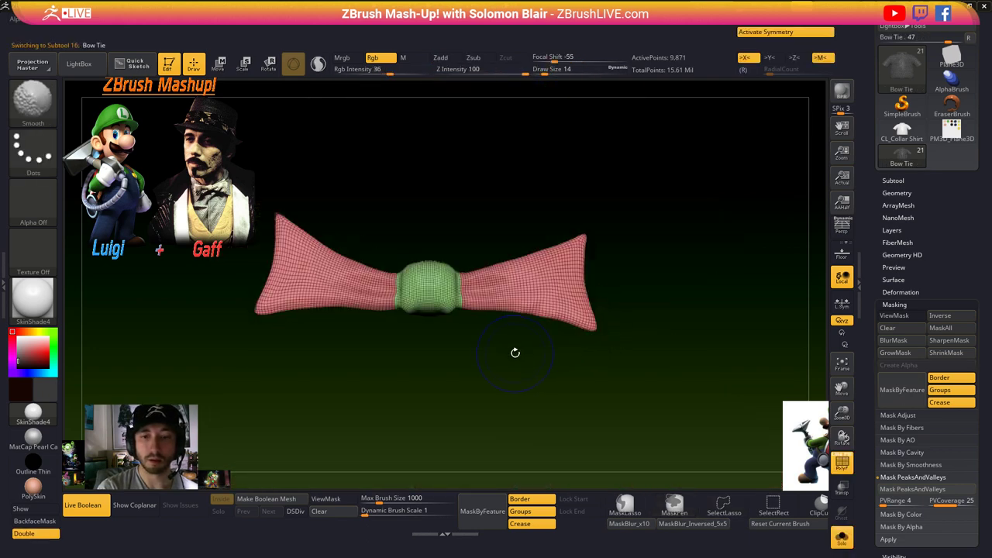
# - Sample the off-white color from Gaff's clothing in the reference image, set Rgb Intensity to 100 and hide the polygroup display
pyautogui.keyDown('alt'); pyautogui.moveTo(508, 360); pyautogui.dragTo(535, 403, button='right'); pyautogui.keyUp('alt')
pyautogui.press('z')
pyautogui.moveTo(62, 365); pyautogui.dragTo(220, 189)
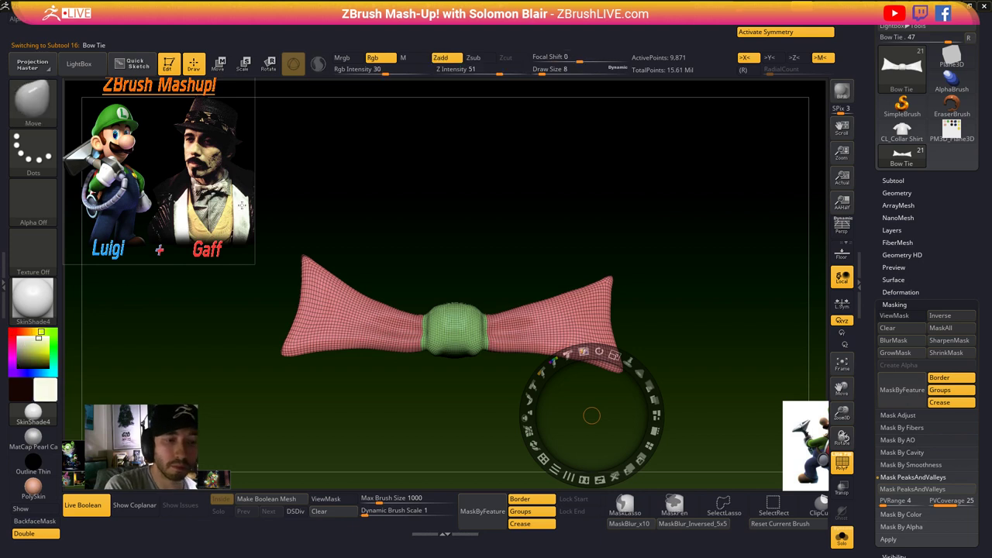
pyautogui.press('z')
pyautogui.moveTo(382, 69); pyautogui.dragTo(434, 70)
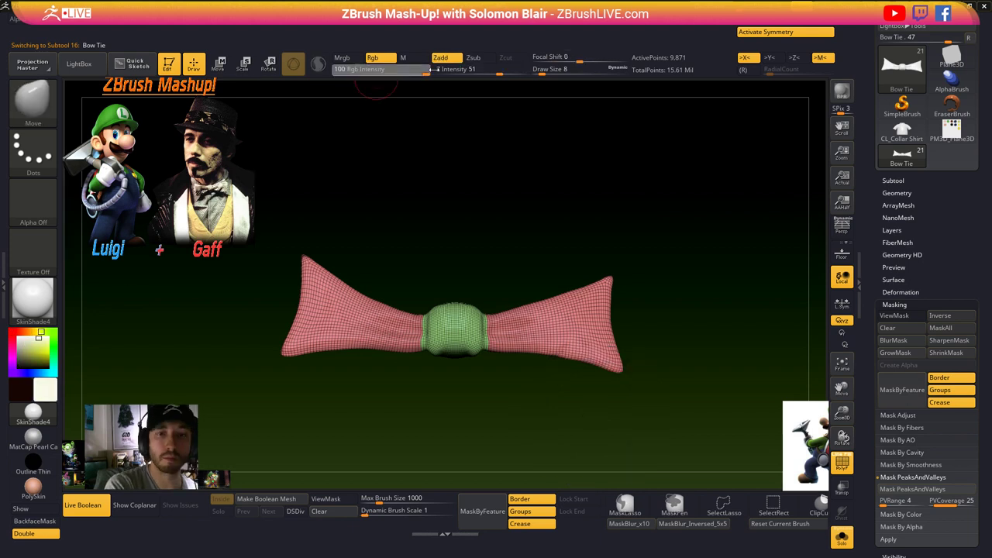
pyautogui.hotkey('shift', 'f')
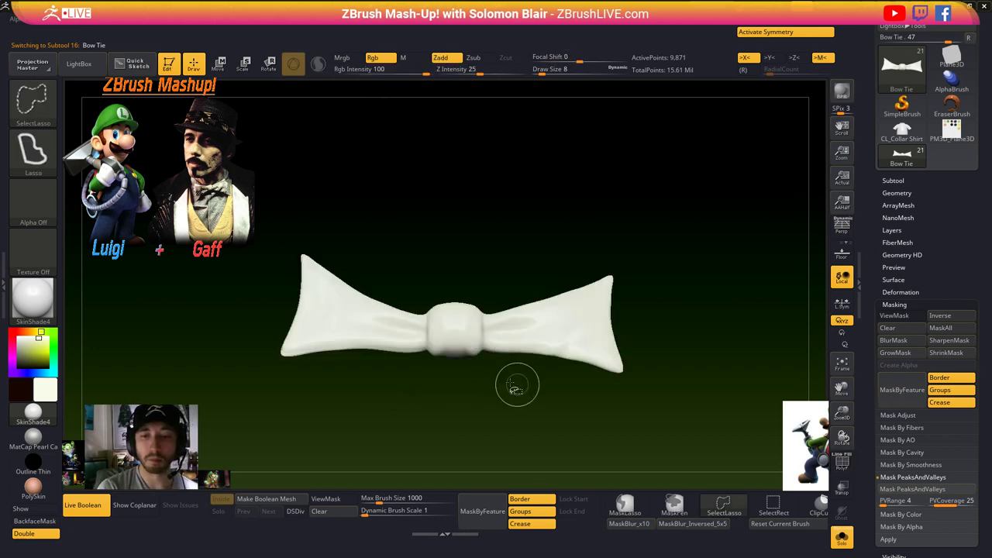
# - Create a UV Master working clone of the bow tie and unwrap its UVs
pyautogui.keyDown('ctrl'); pyautogui.keyDown('shift'); pyautogui.click(513, 383); pyautogui.keyUp('shift'); pyautogui.keyUp('ctrl')
pyautogui.hotkey('ctrl', 'shift', 's')
pyautogui.click(683, 21)
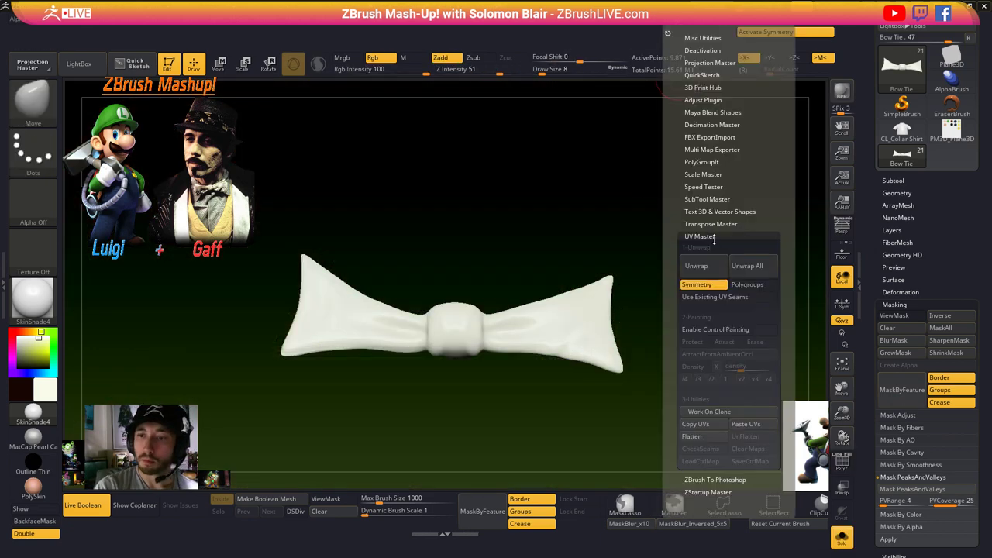
pyautogui.click(708, 413)
pyautogui.click(712, 411)
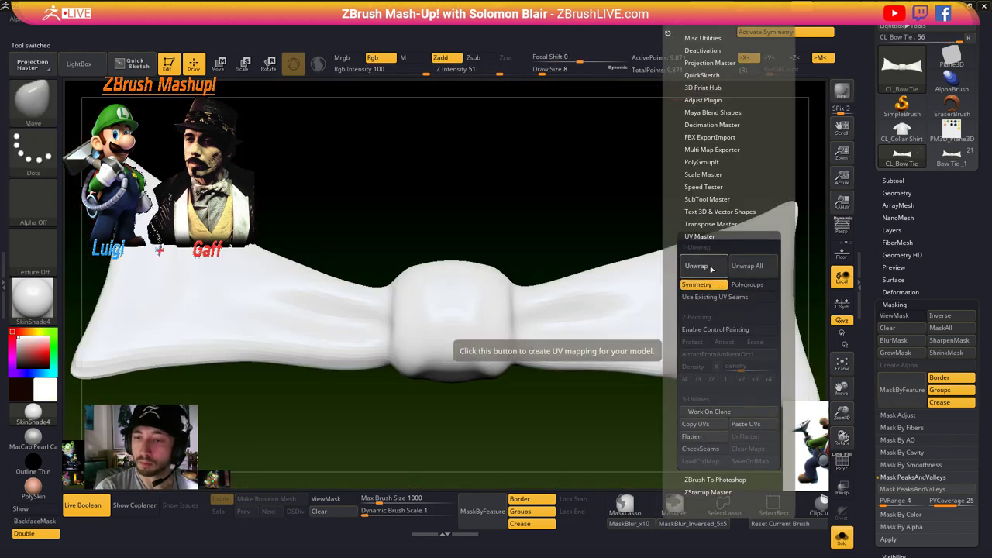
pyautogui.click(697, 266)
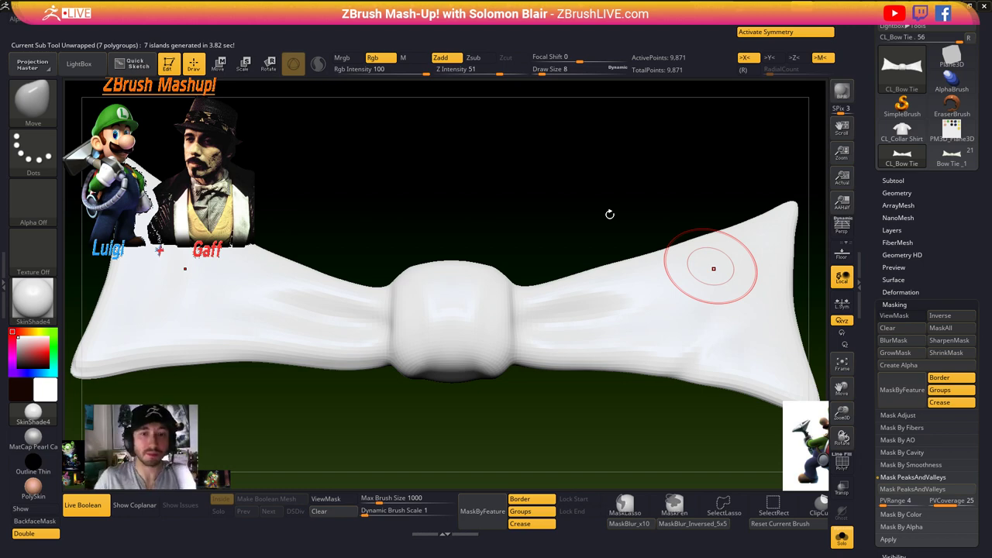
# - Copy the UVs from the bow tie clone and paste them onto the original bow tie, keeping it isolated
pyautogui.click(686, 25)
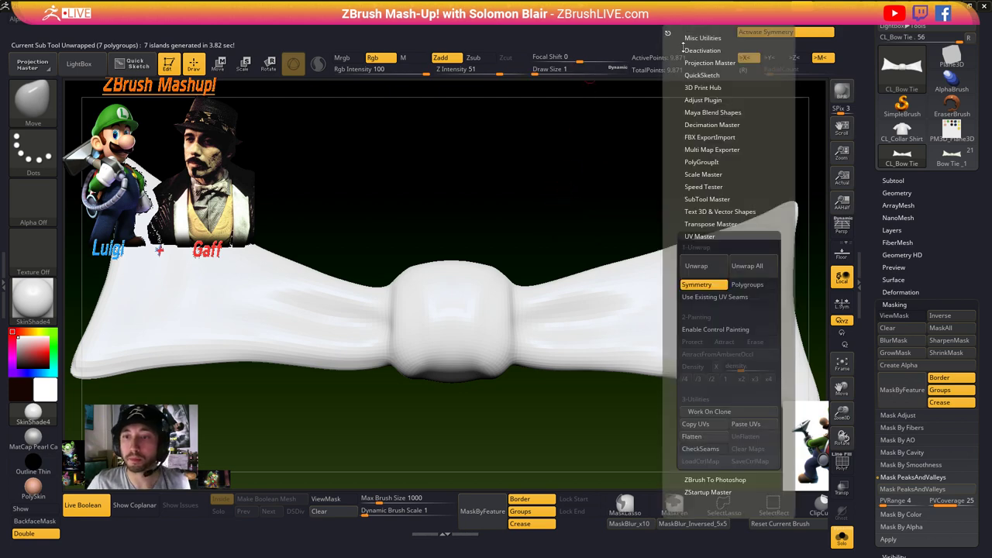
pyautogui.click(709, 425)
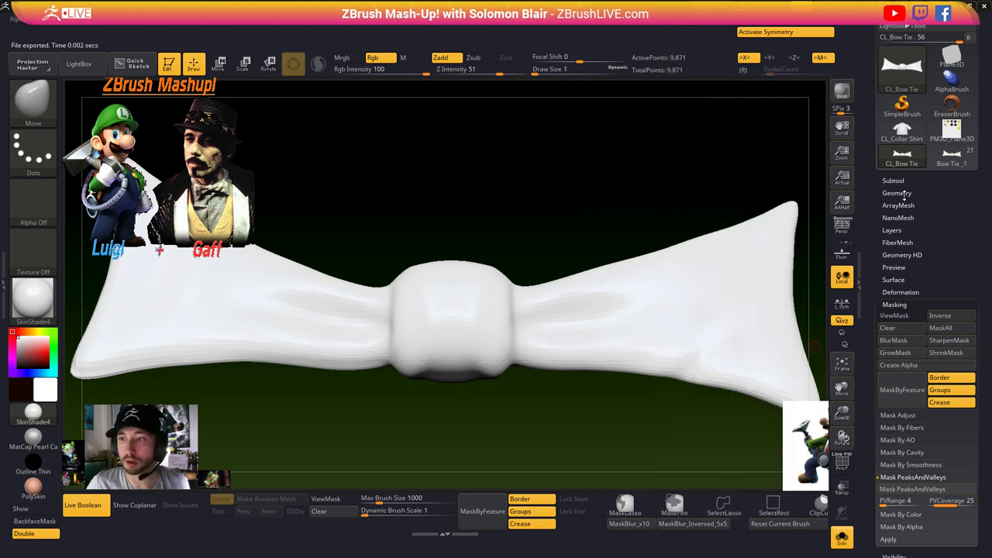
pyautogui.click(948, 159)
pyautogui.click(683, 26)
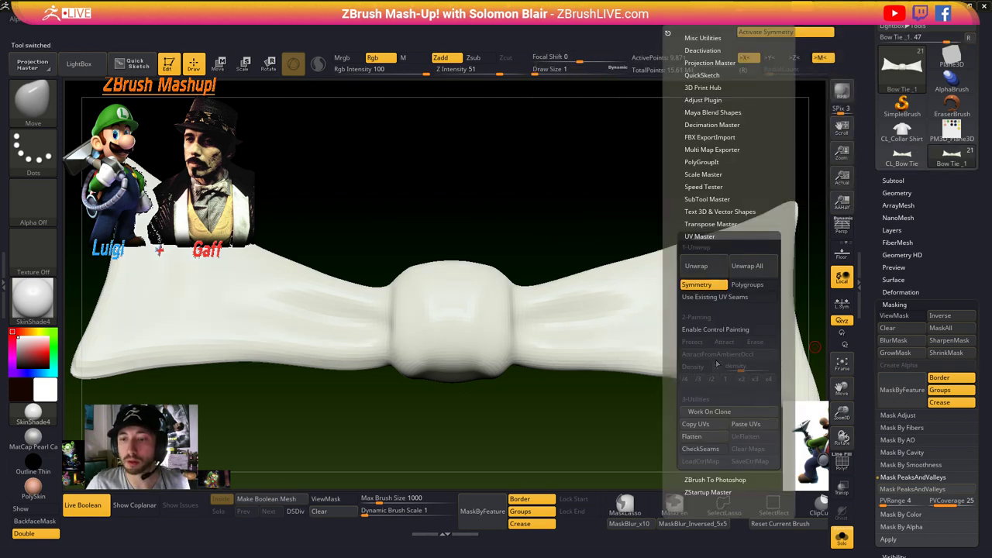
pyautogui.click(749, 428)
pyautogui.keyDown('ctrl'); pyautogui.moveTo(525, 346); pyautogui.dragTo(532, 349, button='right'); pyautogui.keyUp('ctrl')
pyautogui.hotkey('ctrl', 'shift', 's')
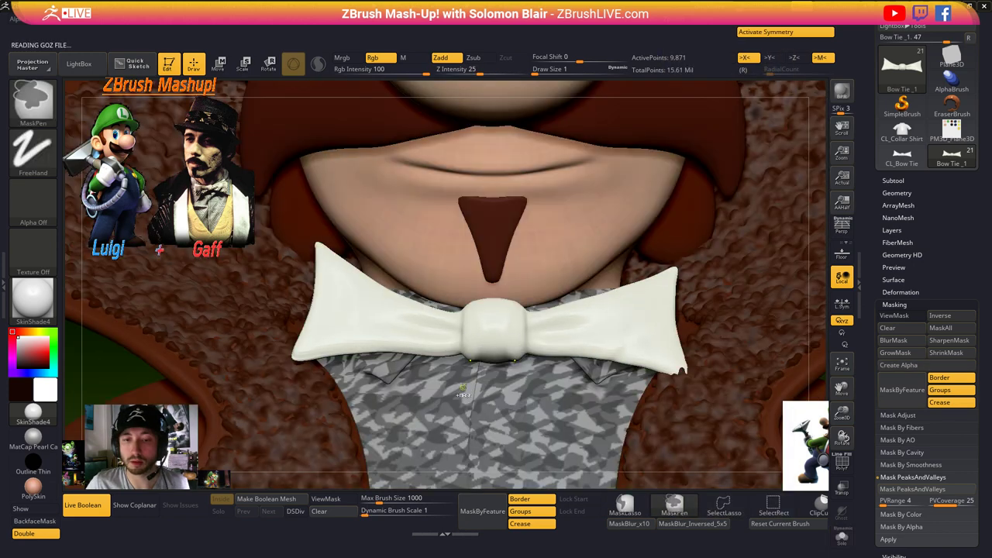
pyautogui.hotkey('ctrl', 'shift', 's')
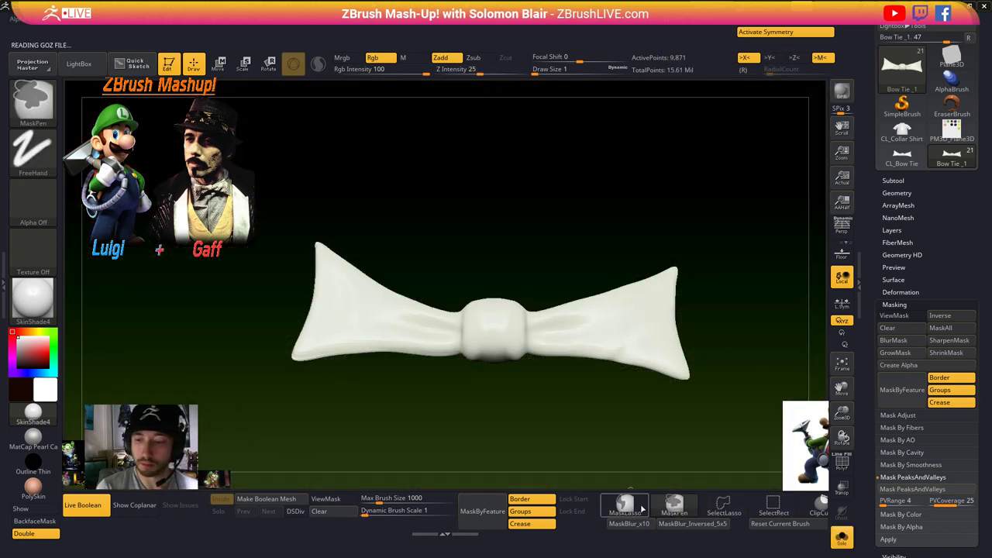
# - Mask the lower half of the bow tie with MaskLasso and subdivide the mesh
pyautogui.click(625, 506)
pyautogui.moveTo(281, 405)
pyautogui.mouseDown()
pyautogui.moveTo(266, 325)
pyautogui.moveTo(608, 332)
pyautogui.moveTo(496, 448)
pyautogui.moveTo(465, 443)
pyautogui.mouseUp()
pyautogui.keyDown('ctrl'); pyautogui.keyDown('alt'); pyautogui.click(593, 344); pyautogui.keyUp('alt'); pyautogui.keyUp('ctrl')
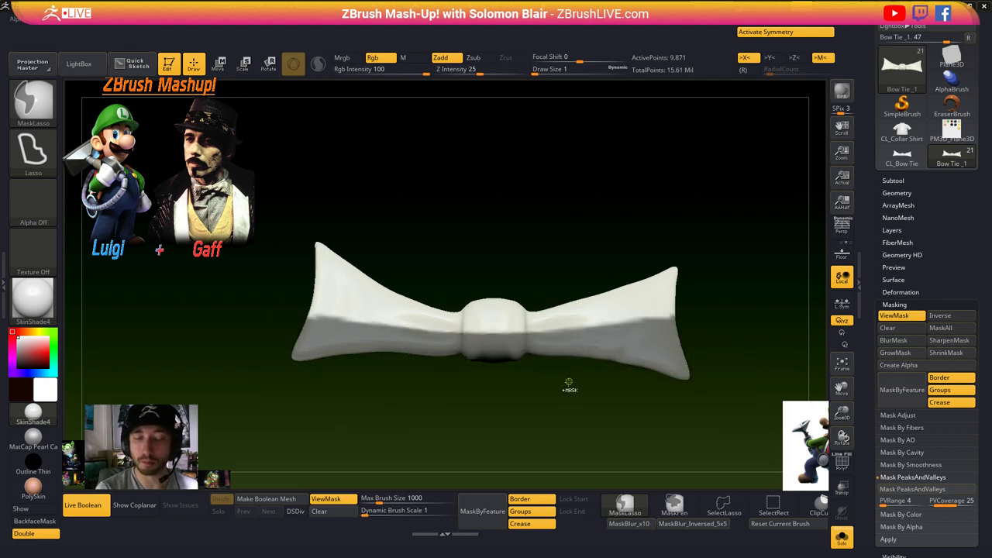
pyautogui.press('d')
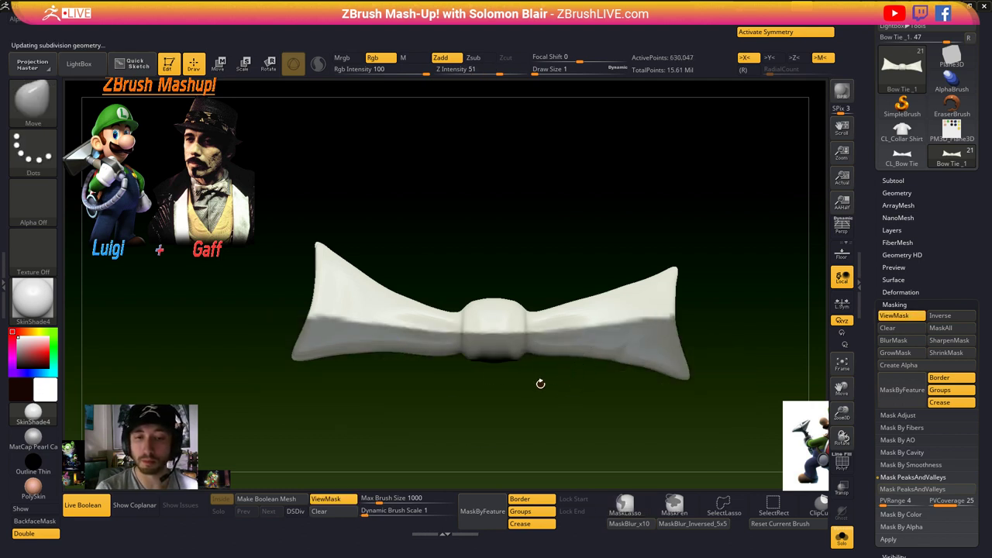
pyautogui.press('ctrl')
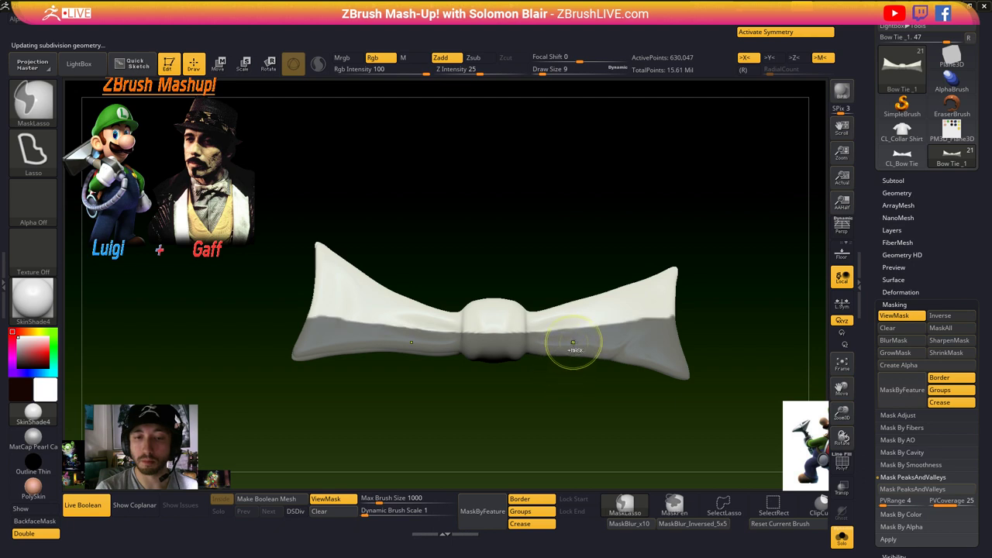
# - Invert the bow tie's mask and start a UV-based surface noise in NoiseMaker using the Checkerboard plugin pattern
pyautogui.keyDown('ctrl'); pyautogui.click(559, 386); pyautogui.keyUp('ctrl')
pyautogui.keyDown('ctrl'); pyautogui.moveTo(559, 386); pyautogui.dragTo(489, 393, button='right'); pyautogui.keyUp('ctrl')
pyautogui.click(902, 286)
pyautogui.click(900, 292)
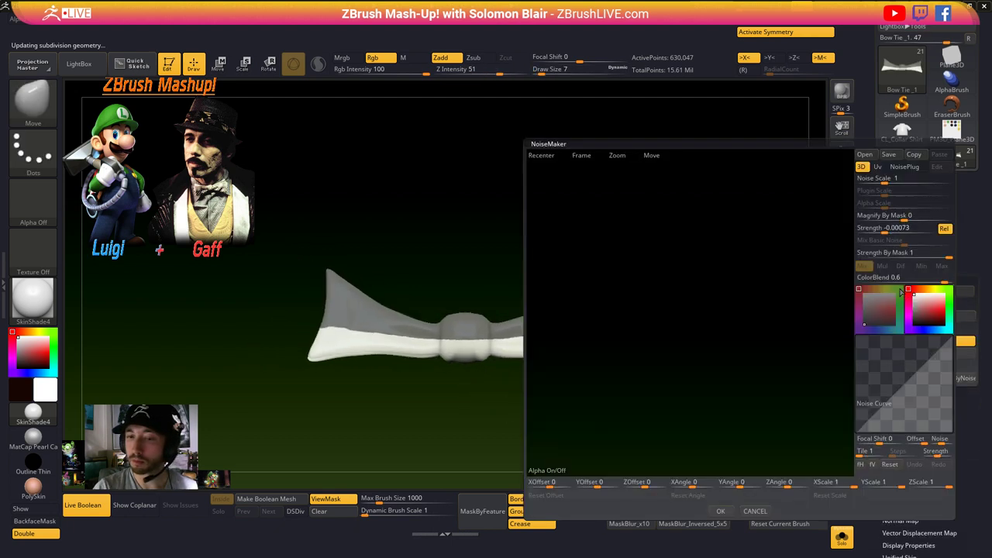
pyautogui.click(878, 167)
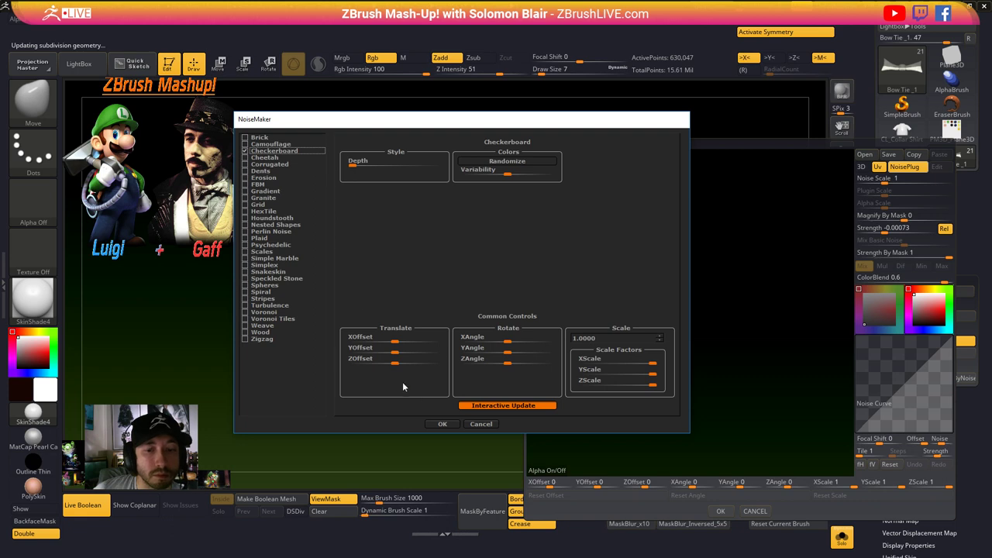
pyautogui.click(441, 424)
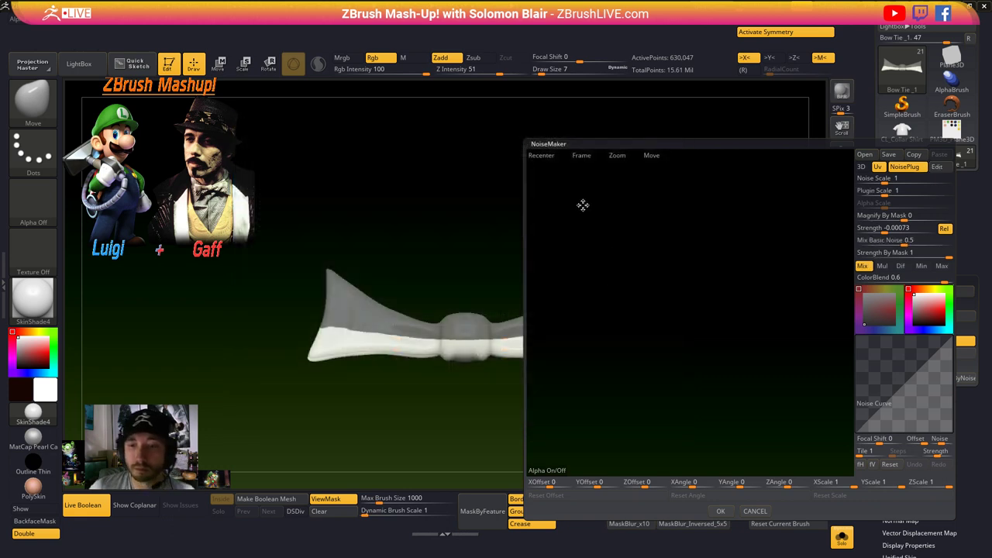
# - Set the checkerboard noise to Mix Basic Noise 0, ColorBlend 1 and Plugin Scale 0.01027 with a darker second color, and accept it
pyautogui.click(581, 155)
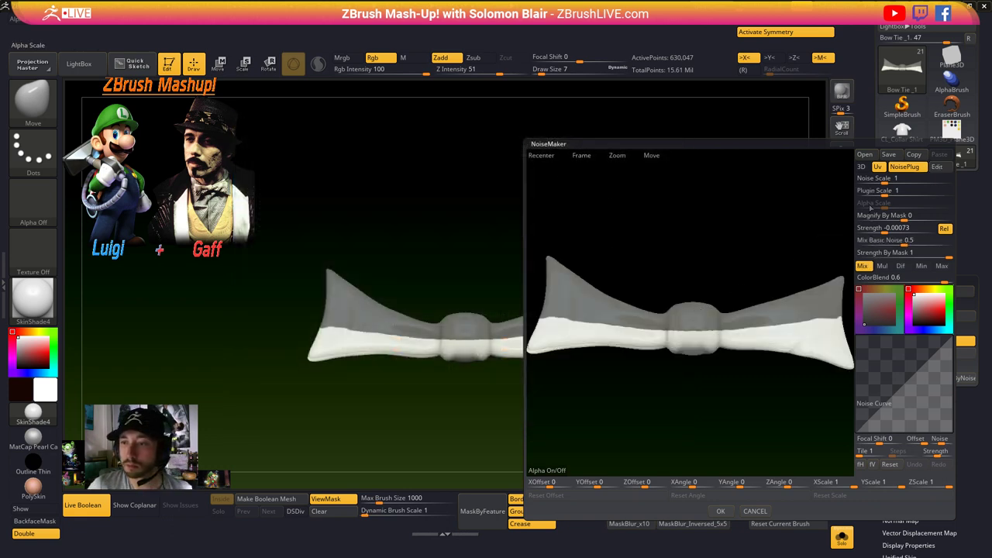
pyautogui.moveTo(902, 244); pyautogui.dragTo(851, 242)
pyautogui.moveTo(884, 195); pyautogui.dragTo(899, 192)
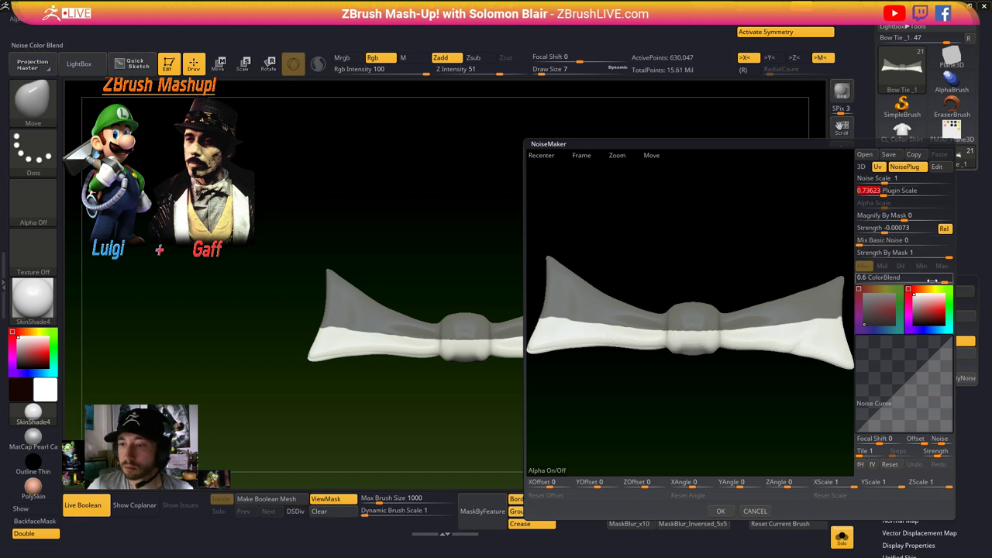
pyautogui.moveTo(932, 281); pyautogui.dragTo(909, 321)
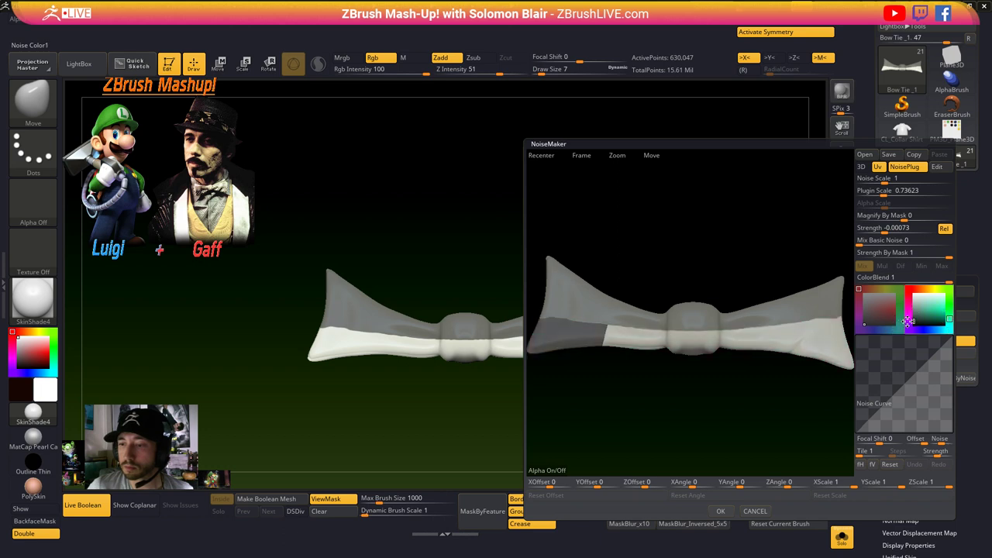
pyautogui.moveTo(884, 192); pyautogui.dragTo(868, 197)
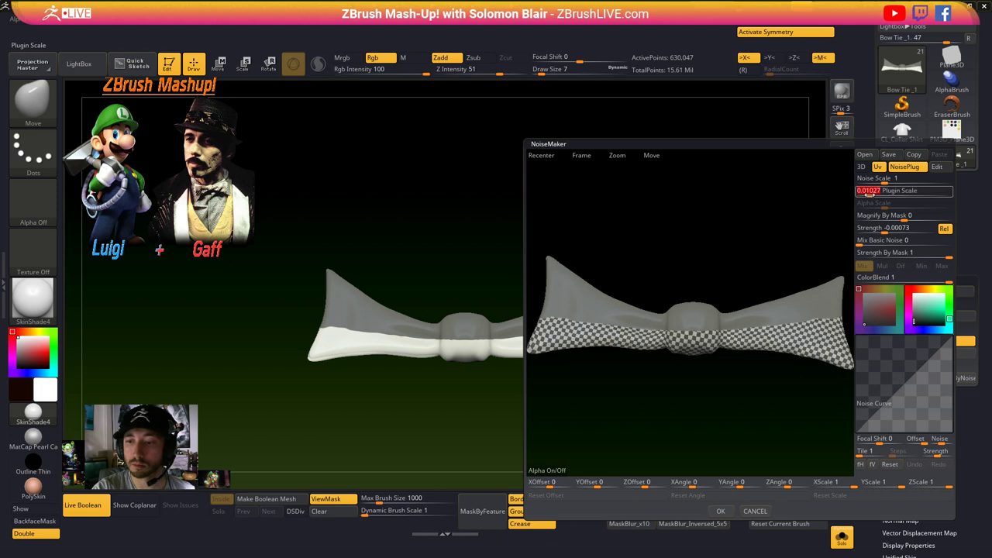
pyautogui.click(916, 278)
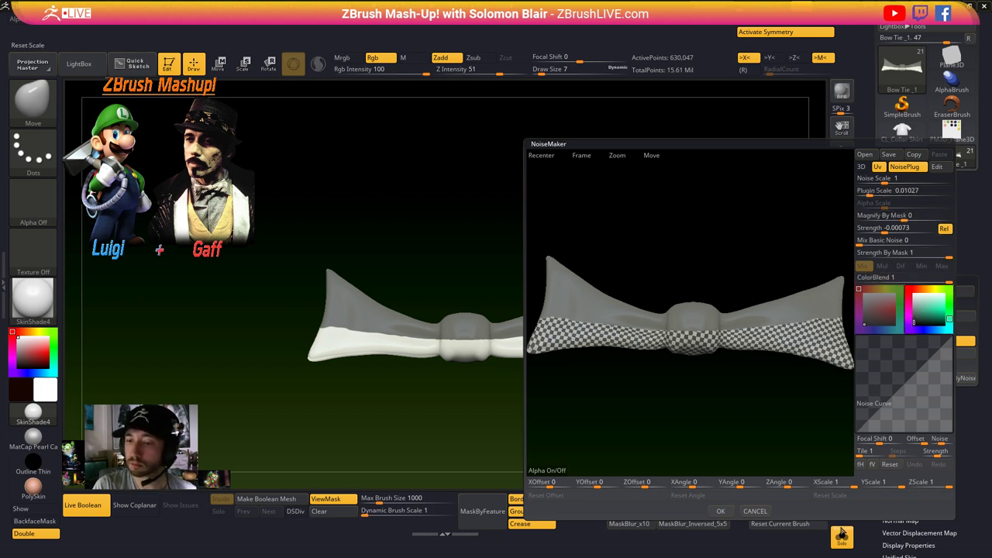
pyautogui.click(721, 511)
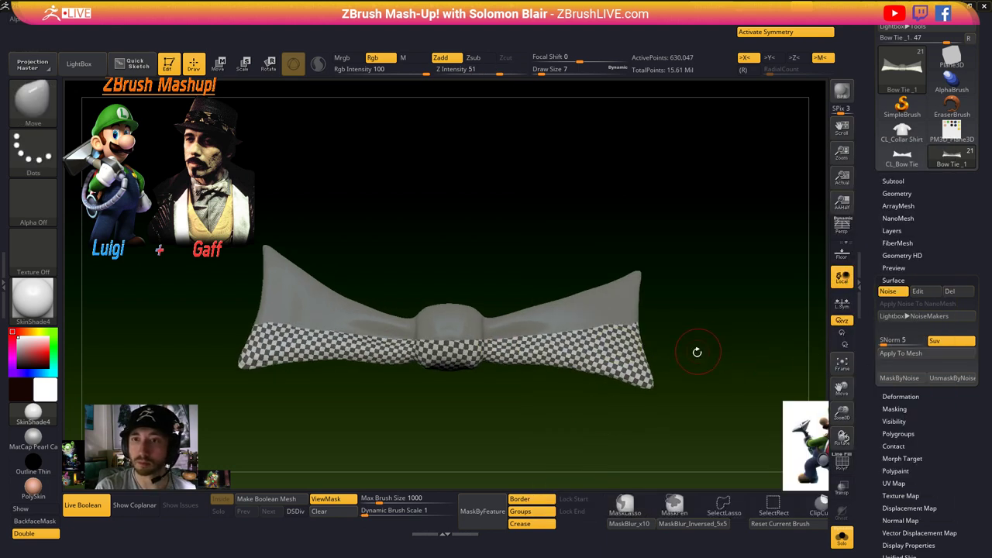
# - Turn off the noise preview and subdivide the bow tie once more
pyautogui.press('[')
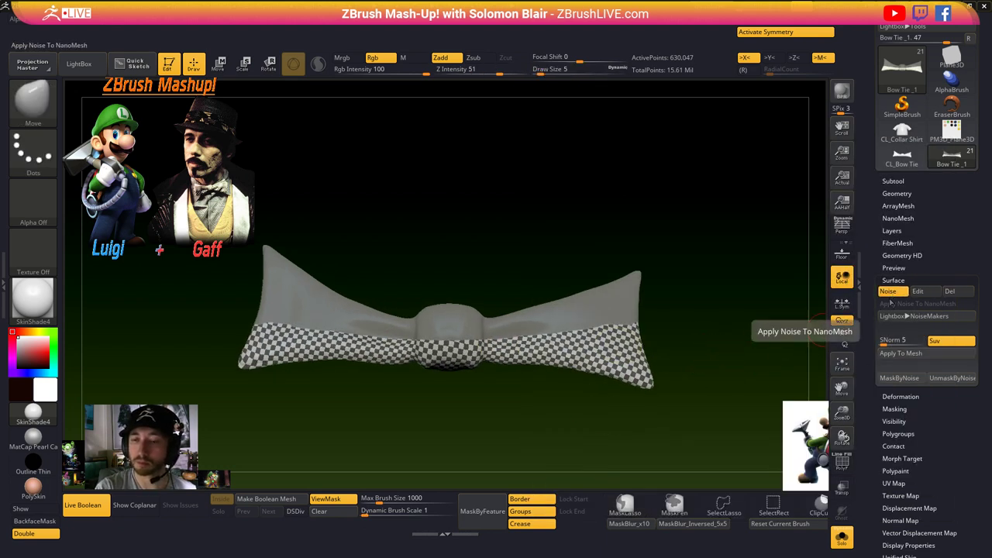
pyautogui.click(889, 292)
pyautogui.hotkey('ctrl', 'h')
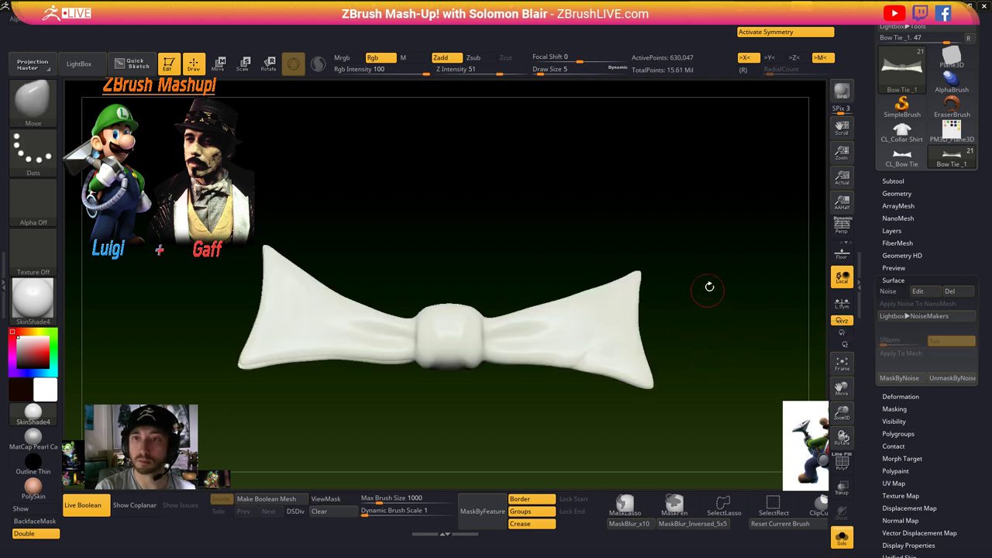
pyautogui.hotkey('ctrl', 'd')
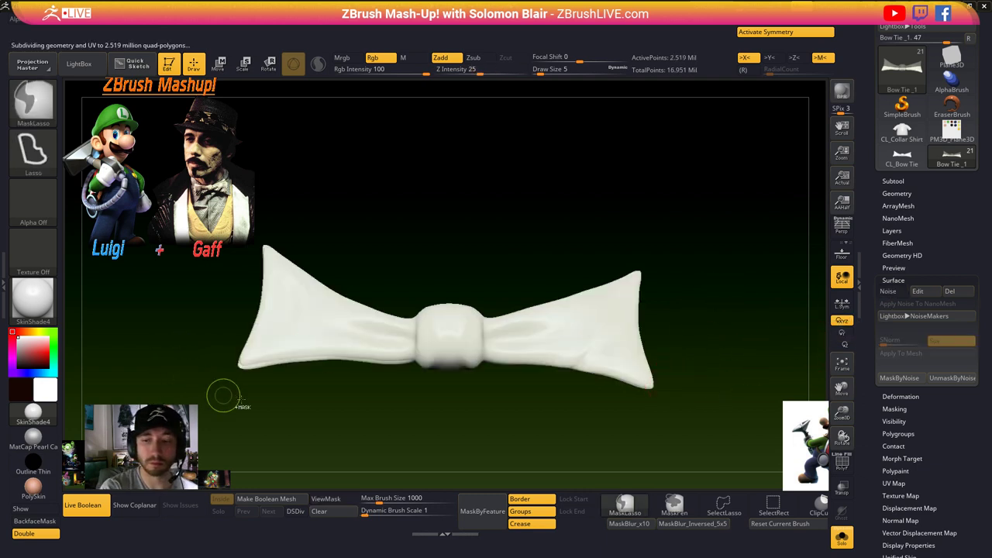
# - Mask the bow tie's lower half with MaskLasso, invert the mask and turn the checkerboard noise back on
pyautogui.moveTo(200, 400)
pyautogui.keyDown('ctrl'); pyautogui.mouseDown()
pyautogui.moveTo(200, 377)
pyautogui.moveTo(274, 330)
pyautogui.moveTo(391, 341)
pyautogui.moveTo(570, 338)
pyautogui.moveTo(717, 438)
pyautogui.moveTo(537, 352)
pyautogui.mouseUp(); pyautogui.keyUp('ctrl')
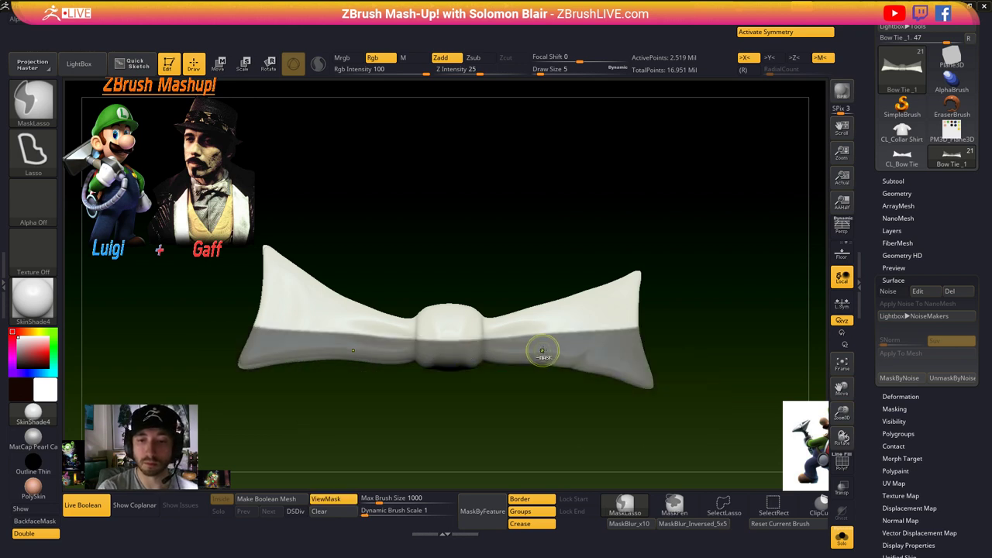
pyautogui.keyDown('ctrl'); pyautogui.click(476, 409); pyautogui.keyUp('ctrl')
pyautogui.click(892, 292)
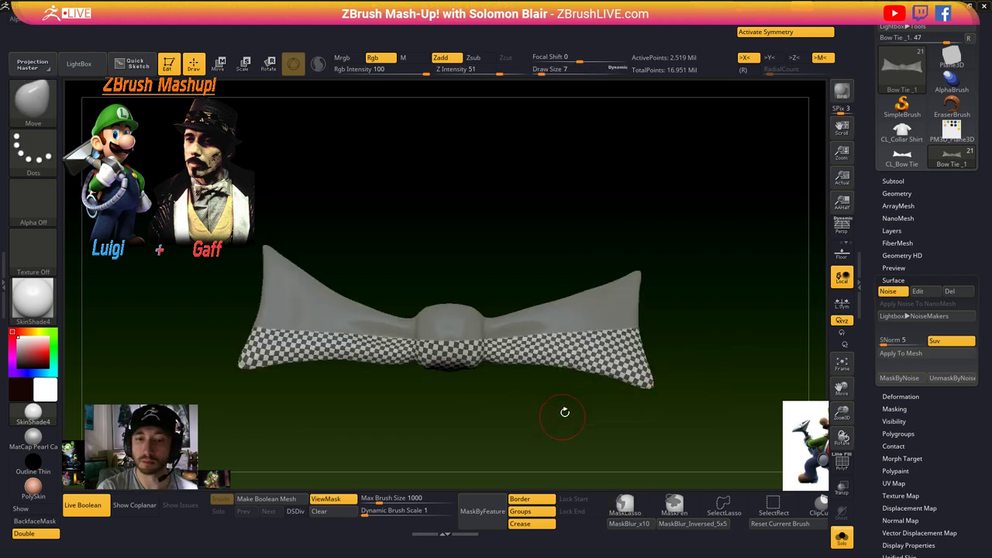
pyautogui.moveTo(554, 391)
pyautogui.keyDown('ctrl'); pyautogui.mouseDown(button='right')
pyautogui.moveTo(531, 416)
pyautogui.moveTo(500, 398)
pyautogui.moveTo(455, 398)
pyautogui.mouseUp(button='right'); pyautogui.keyUp('ctrl')
pyautogui.press('ctrl')
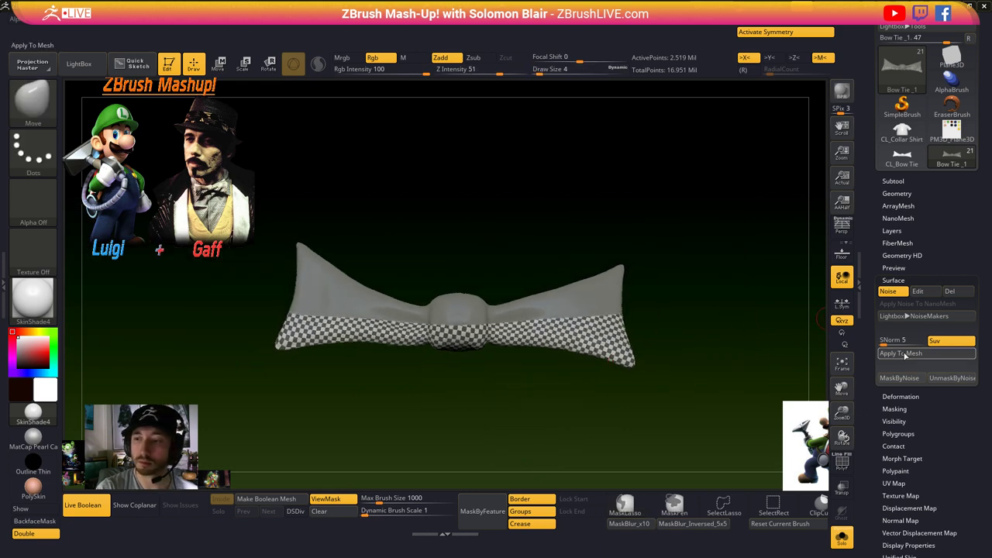
# - Apply the checkerboard noise to the bow tie mesh, clear the mask and show the whole character again
pyautogui.click(905, 354)
pyautogui.press('ctrl')
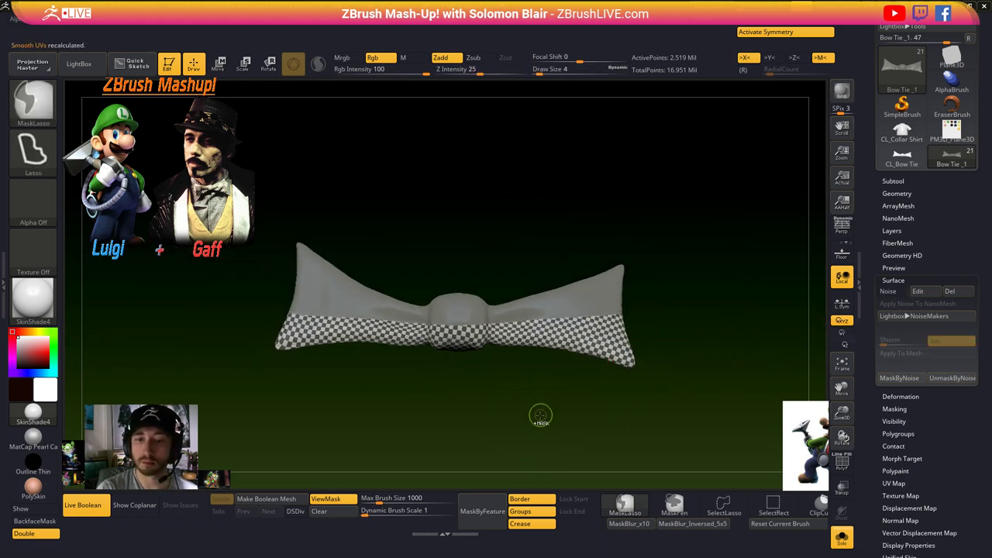
pyautogui.keyDown('ctrl'); pyautogui.moveTo(554, 425); pyautogui.dragTo(592, 409); pyautogui.keyUp('ctrl')
pyautogui.keyDown('ctrl'); pyautogui.moveTo(591, 409); pyautogui.dragTo(434, 398, button='right'); pyautogui.keyUp('ctrl')
pyautogui.hotkey('ctrl', 'shift', 's')
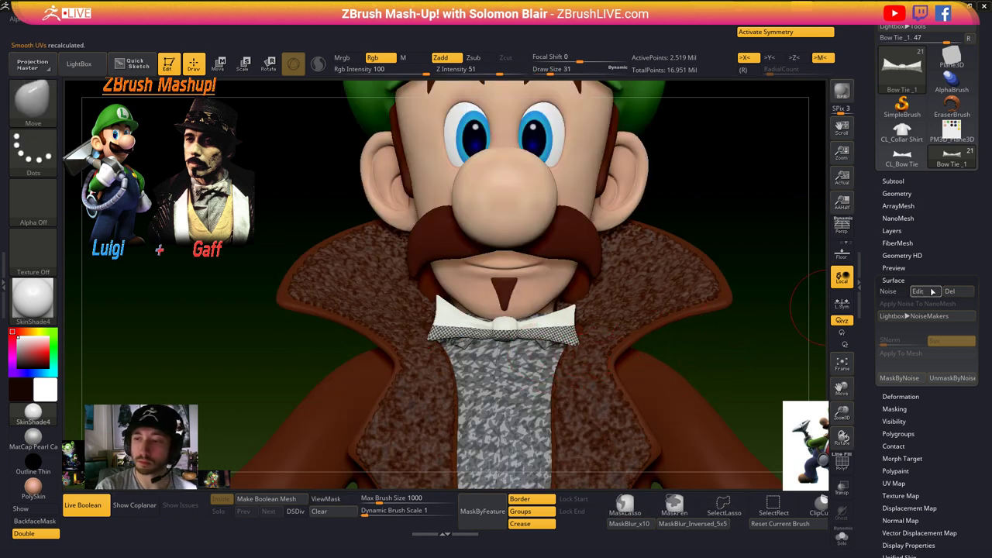
# - Undo the checkerboard application on the bow tie and clear its mask
pyautogui.hotkey('ctrl', 'z')
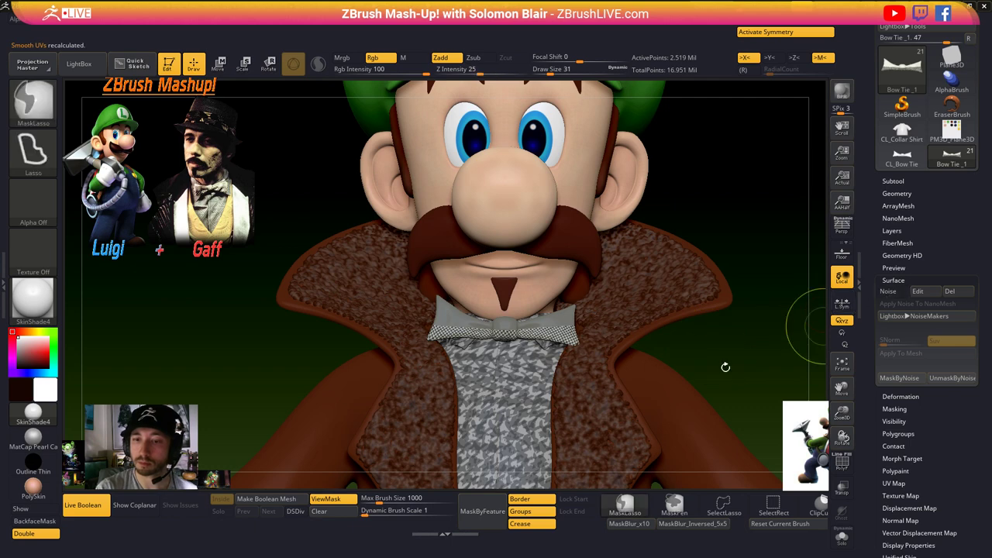
pyautogui.hotkey('ctrl', 'z')
pyautogui.click(899, 291)
pyautogui.keyDown('ctrl'); pyautogui.moveTo(621, 370); pyautogui.dragTo(680, 365); pyautogui.keyUp('ctrl')
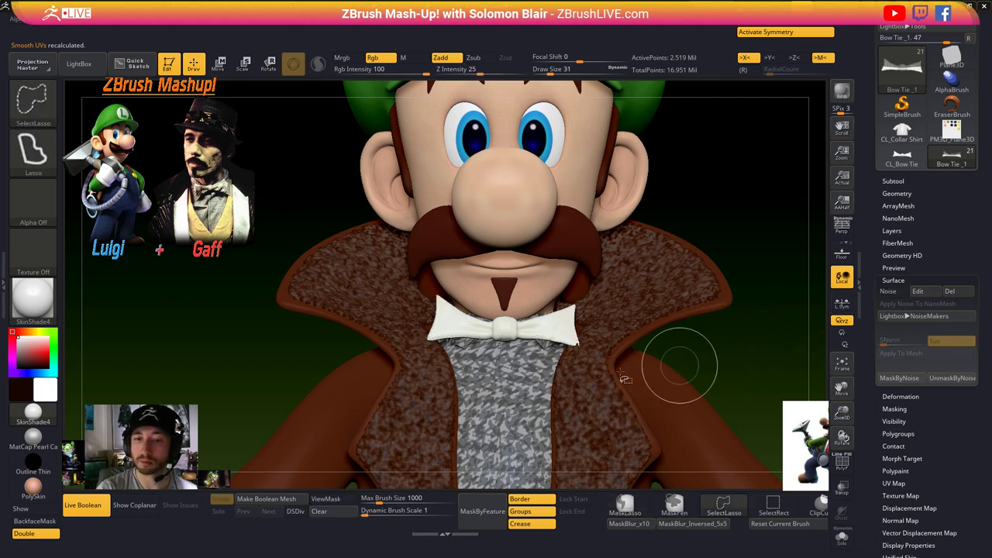
# - Isolate the bow tie and display its polygroup wireframe at a lower subdivision level
pyautogui.hotkey('ctrl', 'shift', 's')
pyautogui.keyDown('ctrl'); pyautogui.moveTo(680, 365); pyautogui.dragTo(600, 374, button='right'); pyautogui.keyUp('ctrl')
pyautogui.hotkey('shift', 'f')
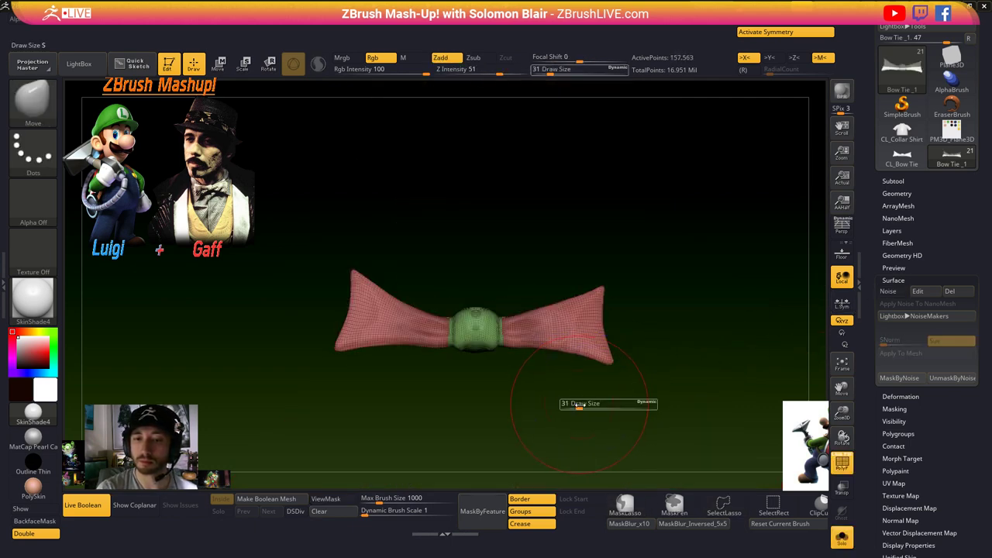
pyautogui.press('[')
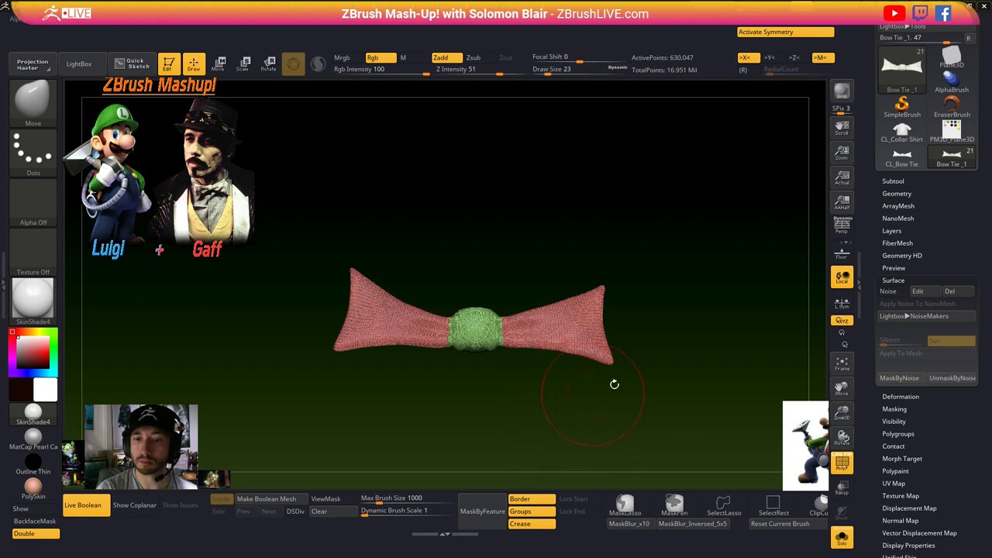
# - Mask the bow tie by cavity with Intensity 100 and Blur 2, hide the wireframe and invert the mask so only the folds stay paintable
pyautogui.click(913, 280)
pyautogui.click(895, 305)
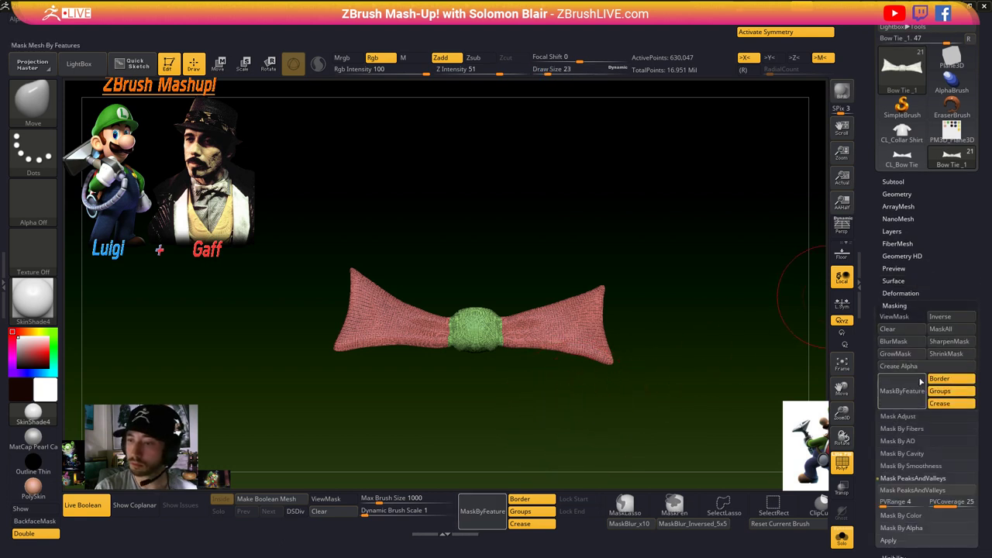
pyautogui.click(902, 453)
pyautogui.click(902, 465)
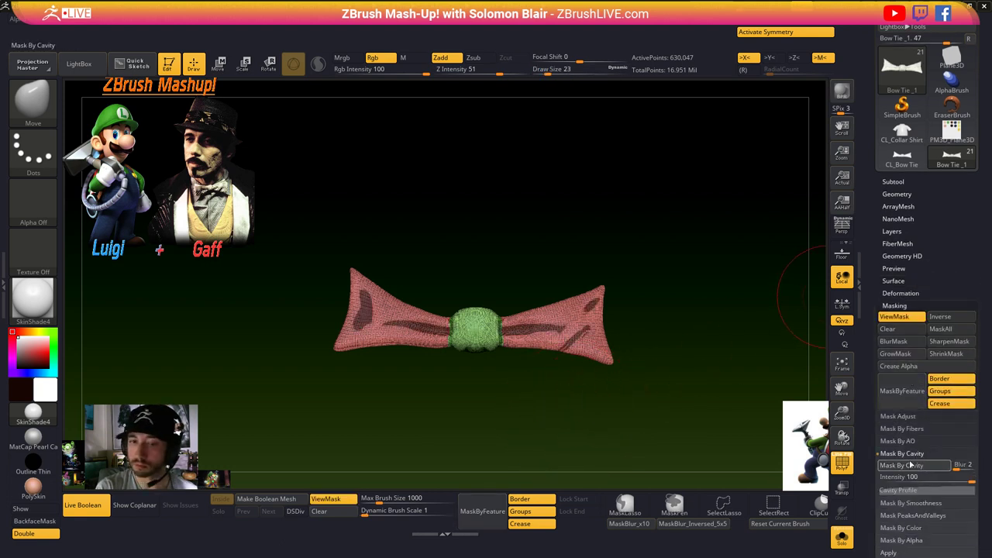
pyautogui.keyDown('ctrl'); pyautogui.click(523, 394); pyautogui.keyUp('ctrl')
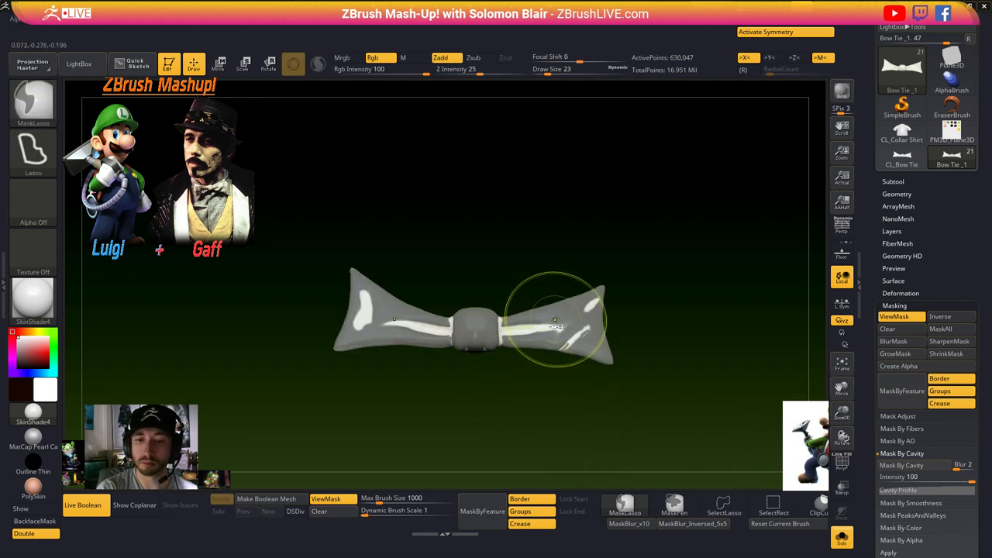
pyautogui.keyDown('ctrl'); pyautogui.click(531, 371); pyautogui.keyUp('ctrl')
pyautogui.keyDown('ctrl'); pyautogui.moveTo(531, 370); pyautogui.dragTo(533, 395, button='right'); pyautogui.keyUp('ctrl')
pyautogui.keyDown('ctrl'); pyautogui.click(510, 414); pyautogui.keyUp('ctrl')
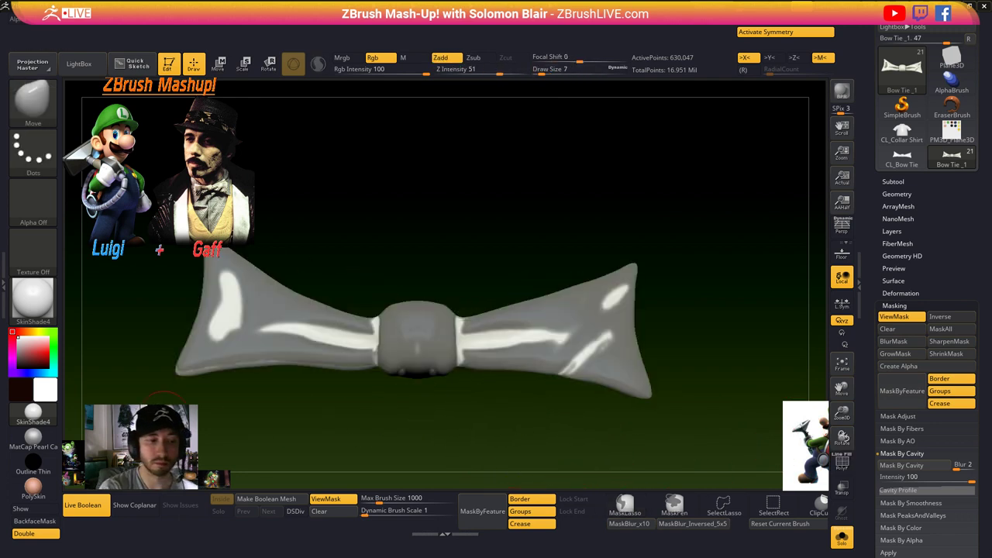
# - Pick a dark olive-gray paint color (R 76, G 77, B 68) and set Rgb Intensity to 15
pyautogui.moveTo(76, 382); pyautogui.dragTo(326, 339)
pyautogui.click(41, 332)
pyautogui.moveTo(37, 342)
pyautogui.mouseDown()
pyautogui.moveTo(34, 359)
pyautogui.moveTo(18, 358)
pyautogui.mouseUp()
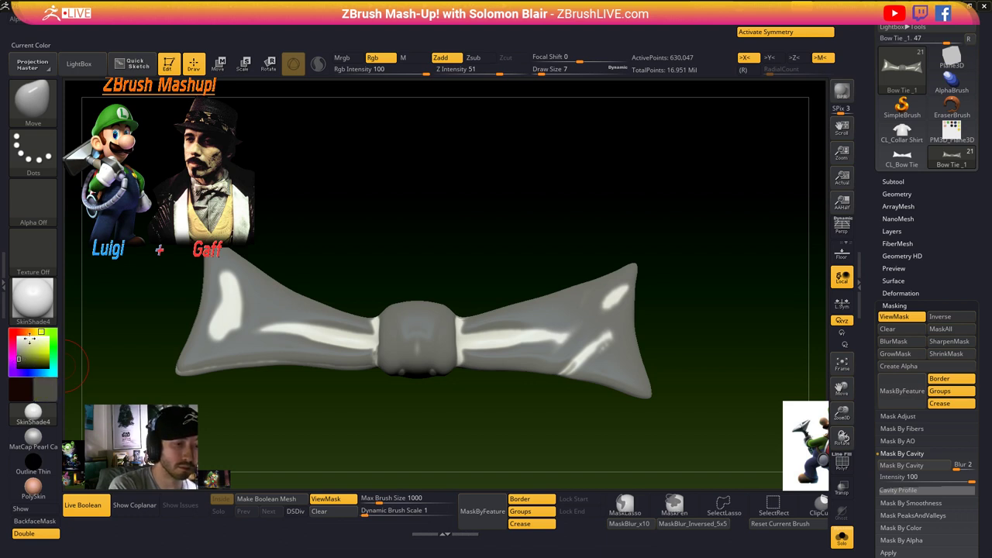
pyautogui.click(371, 69)
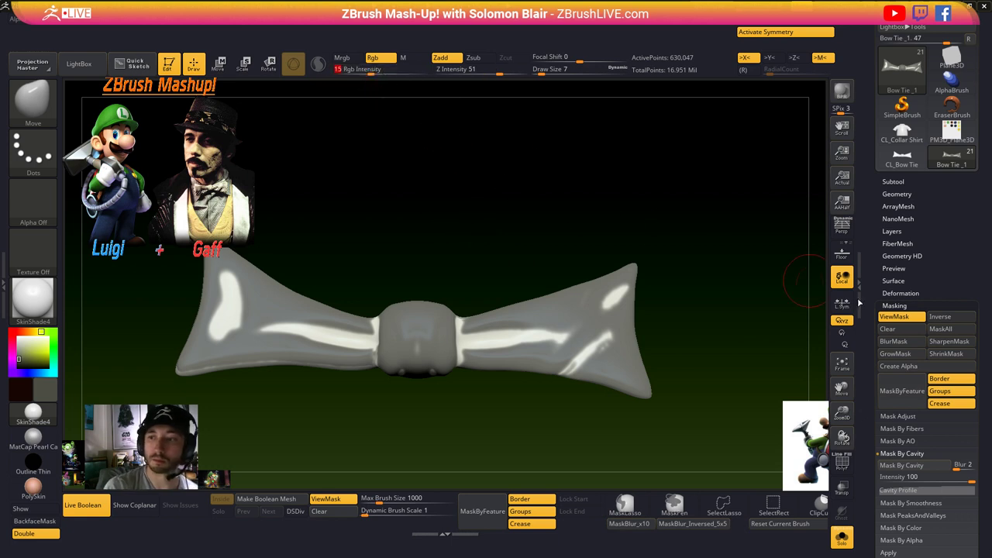
# - Hide the mask display and fill the bow tie's unmasked folds with the dark gray color until they read as shading
pyautogui.click(894, 317)
pyautogui.click(72, 29)
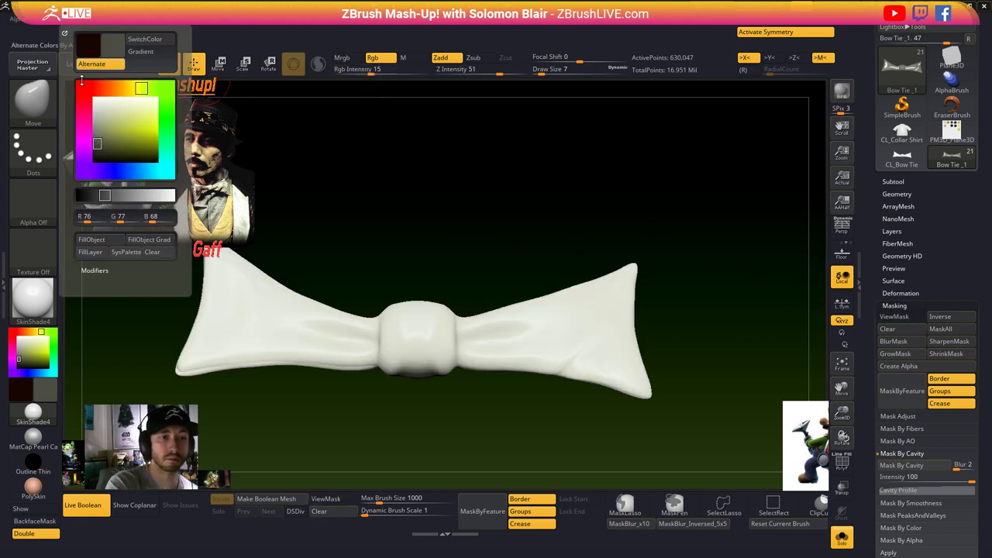
pyautogui.click(99, 240)
pyautogui.click(97, 242)
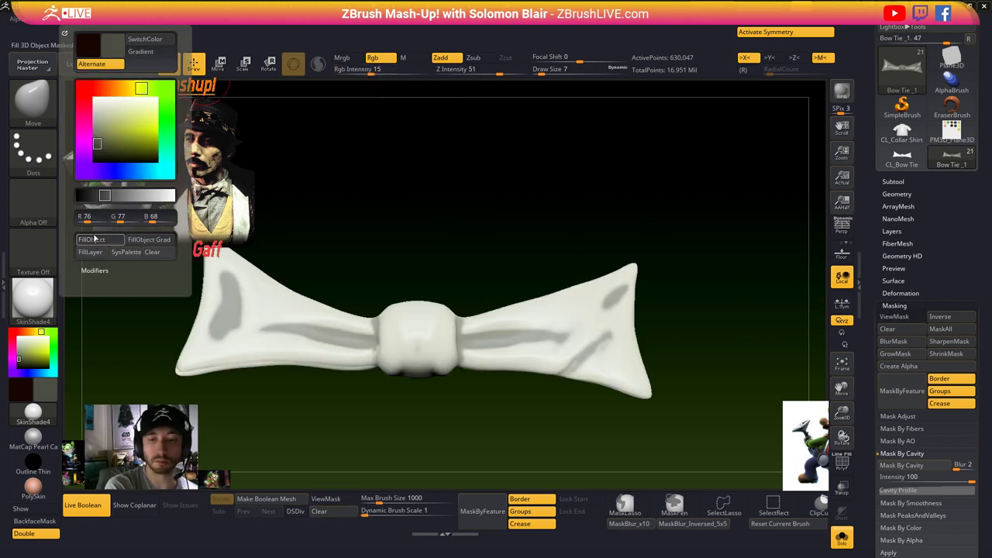
# - Enlarge the brush to size 20, drop the subdivision level and soften the fold shading with the Smooth brush at Rgb Intensity 38
pyautogui.moveTo(426, 394); pyautogui.dragTo(485, 379)
pyautogui.press('x')
pyautogui.press('x')
pyautogui.press(']')
pyautogui.press(']')
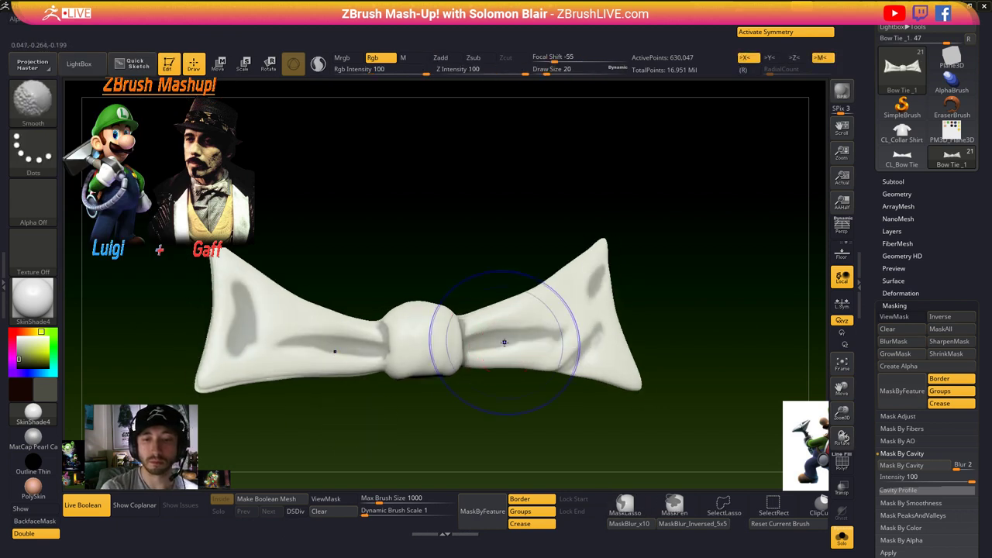
pyautogui.hotkey('shift', 'd')
pyautogui.keyDown('shift'); pyautogui.click(391, 71); pyautogui.keyUp('shift')
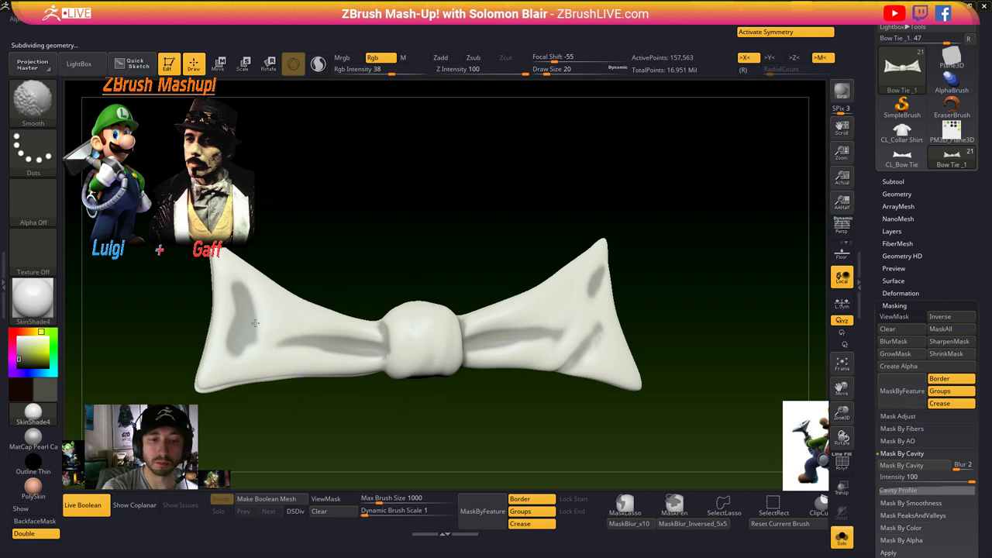
# - Turn symmetry off and soften the bow tie's fold shading further with the Smooth brush at sizes 13 and 27
pyautogui.press('s')
pyautogui.moveTo(246, 320); pyautogui.dragTo(241, 319)
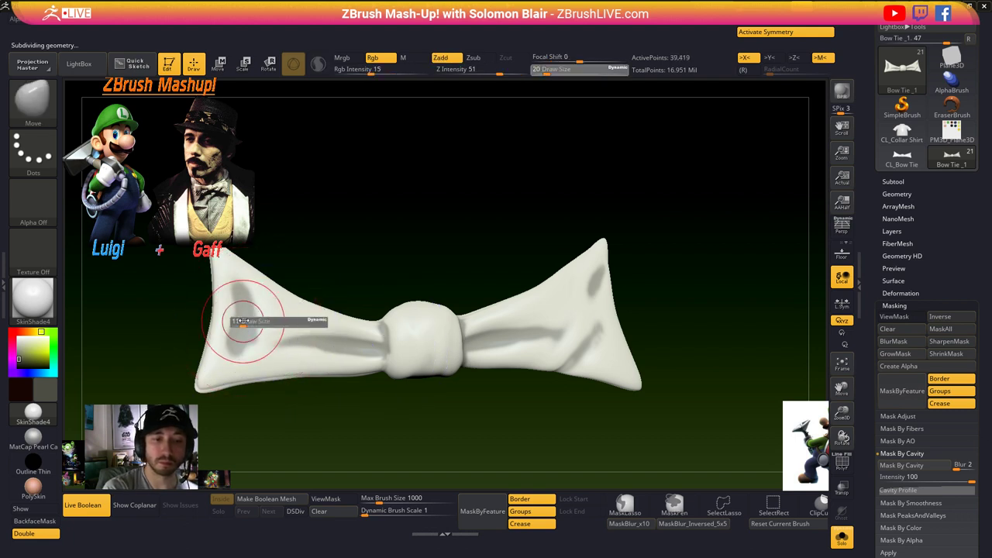
pyautogui.hotkey('shift', 'd')
pyautogui.press('x')
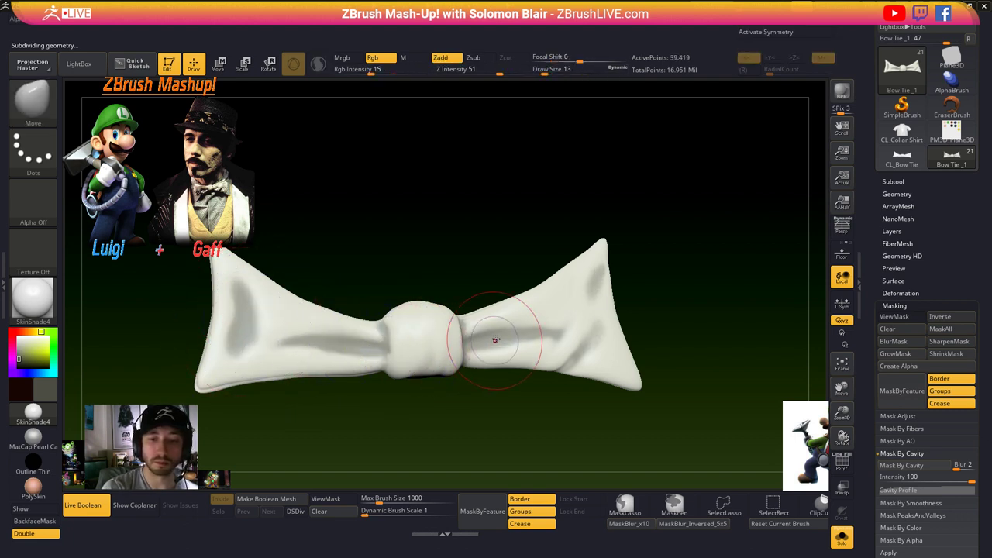
pyautogui.keyDown('shift'); pyautogui.moveTo(440, 401); pyautogui.dragTo(438, 404); pyautogui.keyUp('shift')
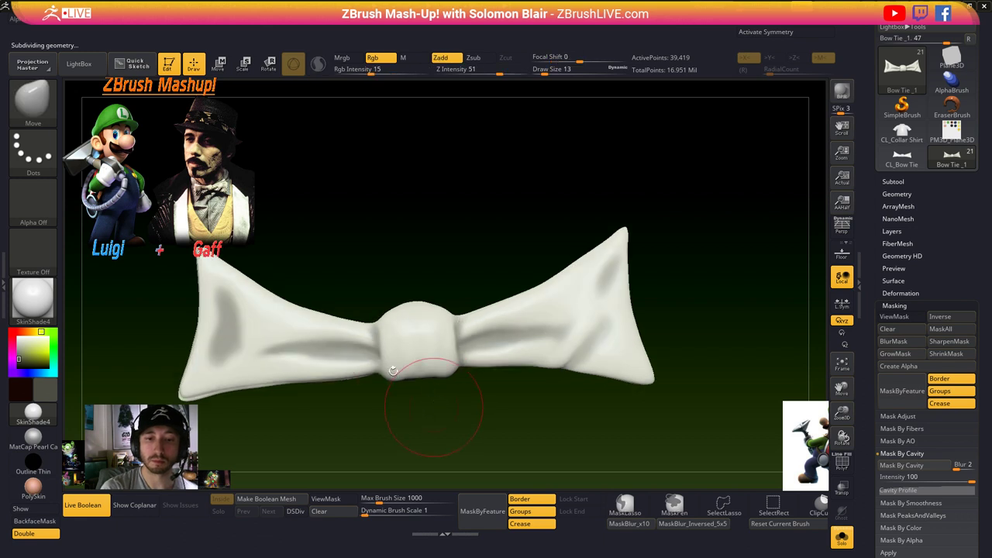
pyautogui.press('d')
pyautogui.press('s')
pyautogui.moveTo(394, 371); pyautogui.dragTo(402, 371)
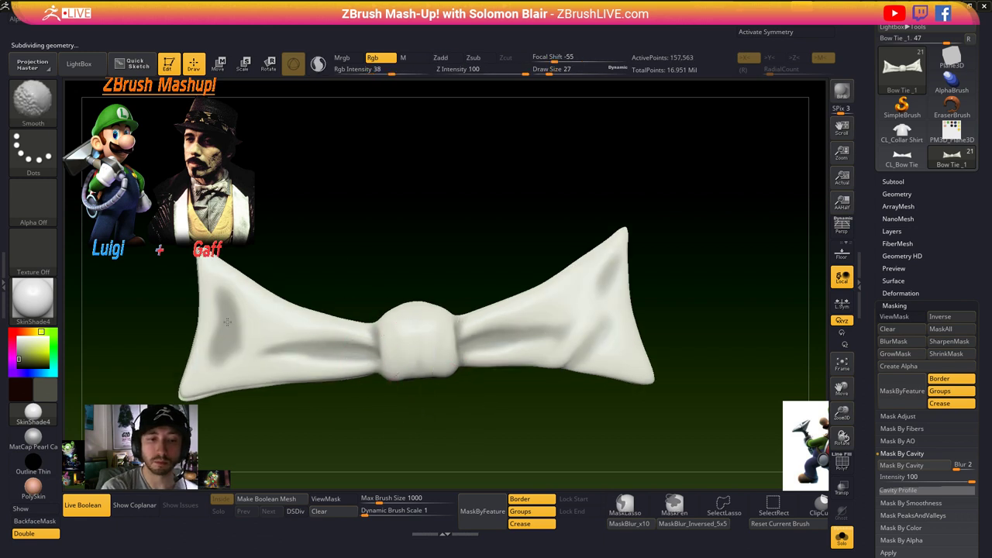
pyautogui.press('d')
# - Mask the lower half of the bow tie with a lasso and invert the mask so only that half stays editable
pyautogui.moveTo(512, 358)
pyautogui.keyDown('ctrl'); pyautogui.mouseDown(button='right')
pyautogui.moveTo(467, 351)
pyautogui.moveTo(460, 338)
pyautogui.mouseUp(button='right'); pyautogui.keyUp('ctrl')
pyautogui.moveTo(248, 442)
pyautogui.keyDown('ctrl'); pyautogui.mouseDown()
pyautogui.moveTo(251, 328)
pyautogui.moveTo(474, 388)
pyautogui.mouseUp(); pyautogui.keyUp('ctrl')
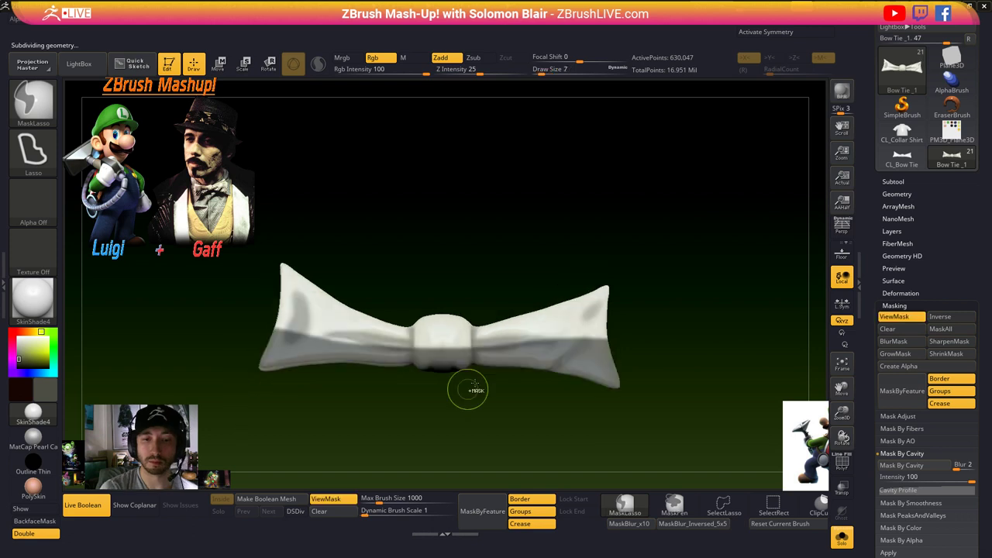
pyautogui.keyDown('ctrl'); pyautogui.click(794, 339); pyautogui.keyUp('ctrl')
# - Apply the checkered surface noise to the bow tie's unmasked lower half, clear the mask and show the other subtools again
pyautogui.click(898, 279)
pyautogui.click(889, 291)
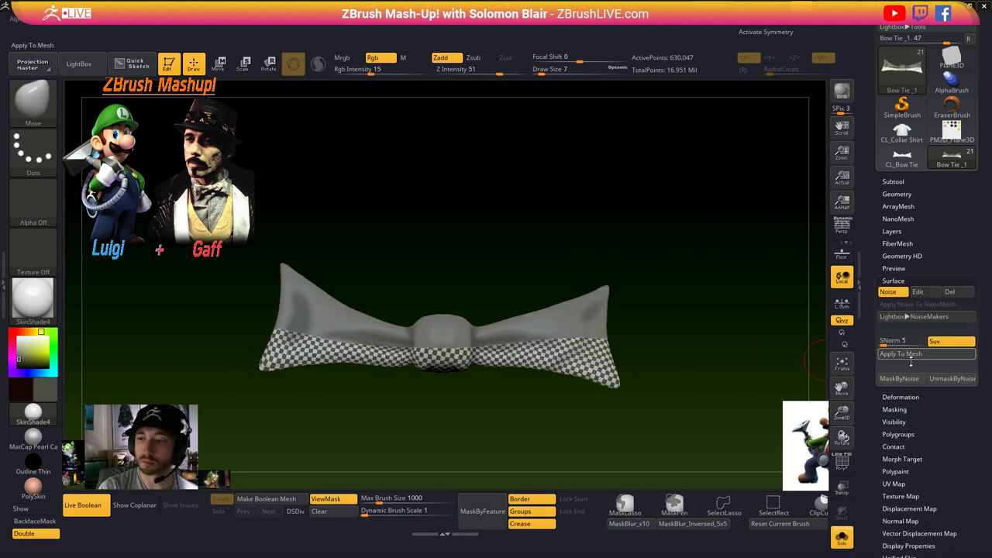
pyautogui.keyDown('ctrl'); pyautogui.moveTo(670, 375); pyautogui.dragTo(673, 389); pyautogui.keyUp('ctrl')
pyautogui.keyDown('ctrl'); pyautogui.keyDown('shift'); pyautogui.click(673, 390); pyautogui.keyUp('shift'); pyautogui.keyUp('ctrl')
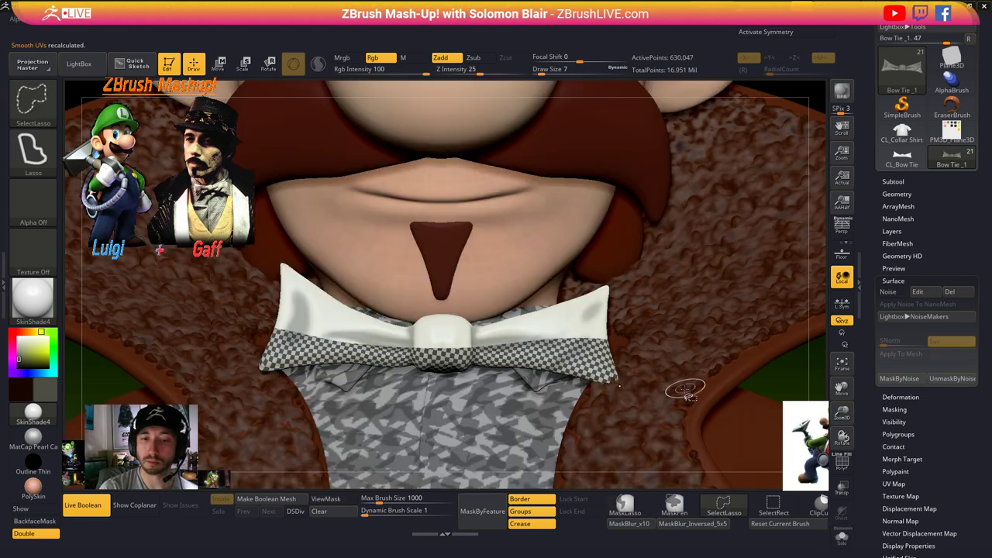
# - Bring the full character into view and activate the Move brush with symmetry on
pyautogui.keyDown('ctrl'); pyautogui.keyDown('shift'); pyautogui.click(631, 390); pyautogui.keyUp('shift'); pyautogui.keyUp('ctrl')
pyautogui.keyDown('ctrl'); pyautogui.keyDown('shift'); pyautogui.click(617, 380); pyautogui.keyUp('shift'); pyautogui.keyUp('ctrl')
pyautogui.keyDown('ctrl'); pyautogui.moveTo(625, 386); pyautogui.dragTo(662, 328, button='right'); pyautogui.keyUp('ctrl')
pyautogui.press('b')
pyautogui.press('m')
pyautogui.press('v')
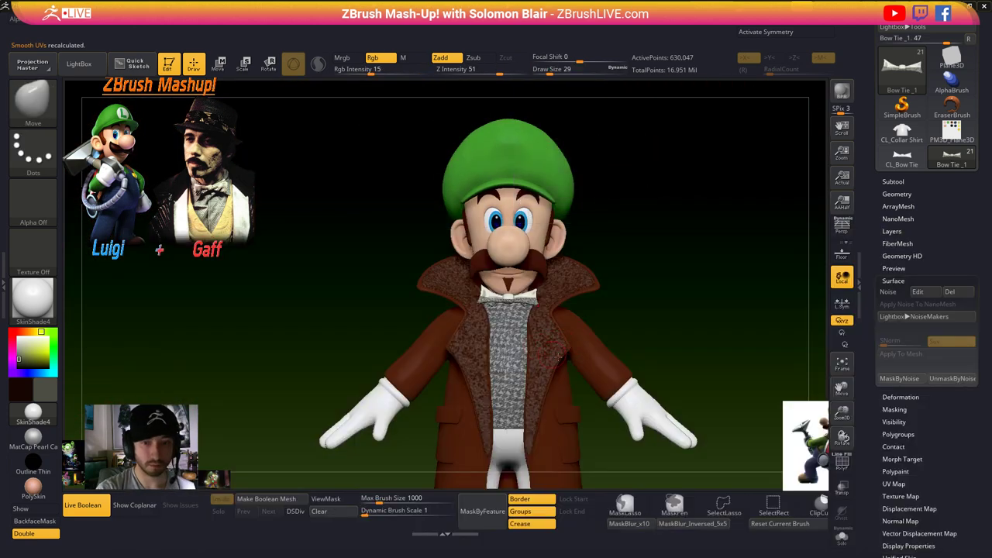
pyautogui.moveTo(562, 362); pyautogui.dragTo(595, 372, button='right')
pyautogui.press('x')
# - Make the trench coat the active subtool, turn symmetry off and sample its brown as the paint color
pyautogui.moveTo(531, 358)
pyautogui.keyDown('alt'); pyautogui.mouseDown(button='right')
pyautogui.moveTo(542, 326)
pyautogui.moveTo(471, 386)
pyautogui.moveTo(511, 401)
pyautogui.mouseUp(button='right'); pyautogui.keyUp('alt')
pyautogui.press('s')
pyautogui.click(474, 388)
pyautogui.keyDown('alt'); pyautogui.click(511, 401); pyautogui.keyUp('alt')
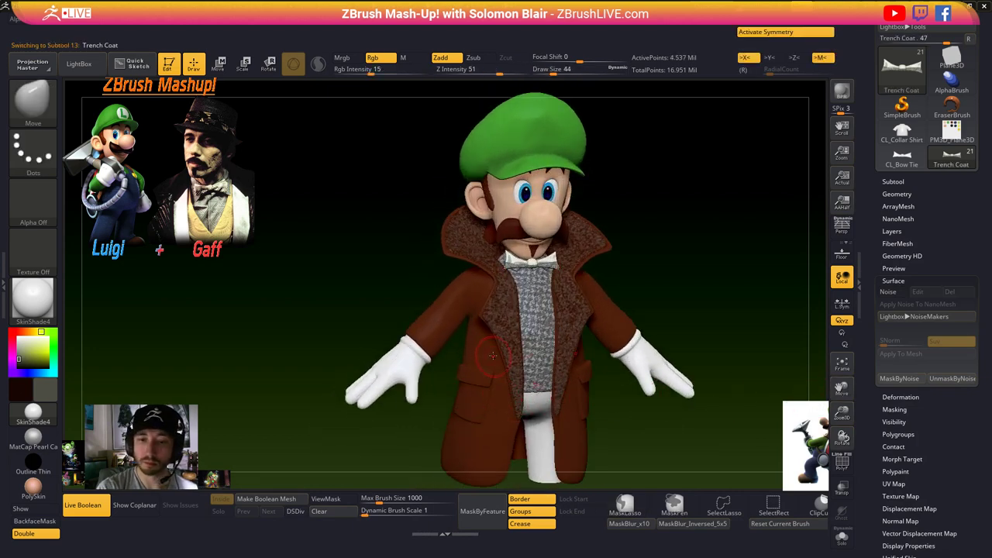
pyautogui.press('x')
pyautogui.press('c')
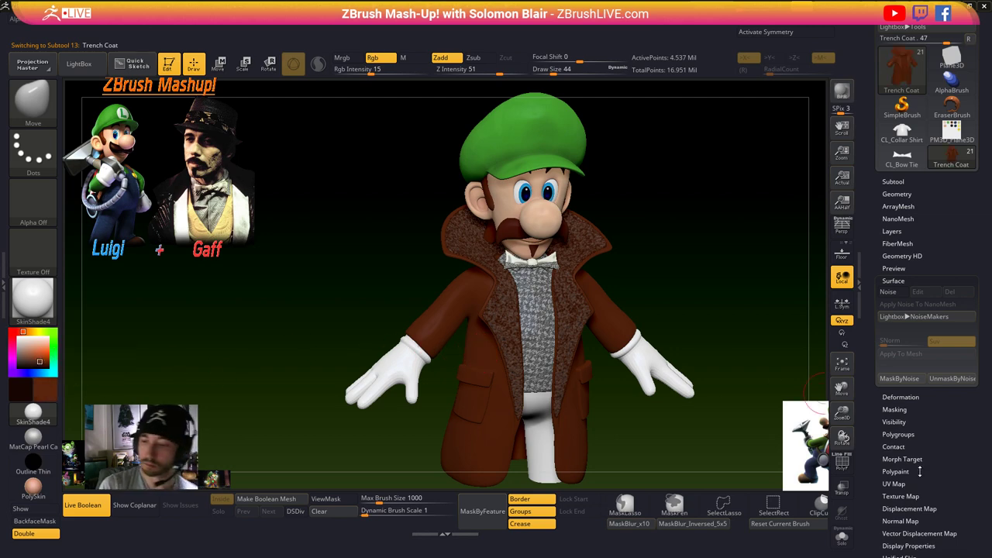
# - Isolate the trench coat and drop it to a much lower subdivision level, ready for masking
pyautogui.click(894, 409)
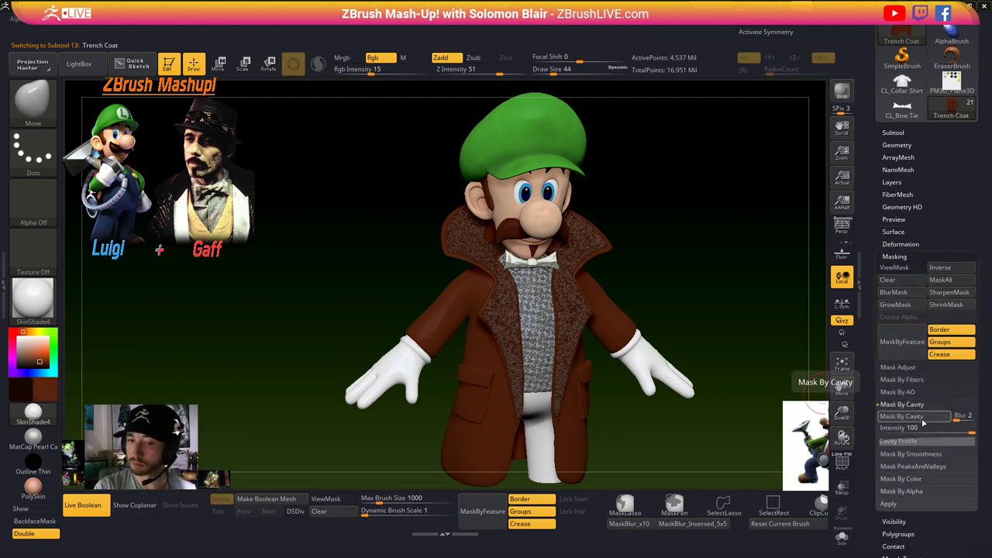
pyautogui.hotkey('ctrl', 'h')
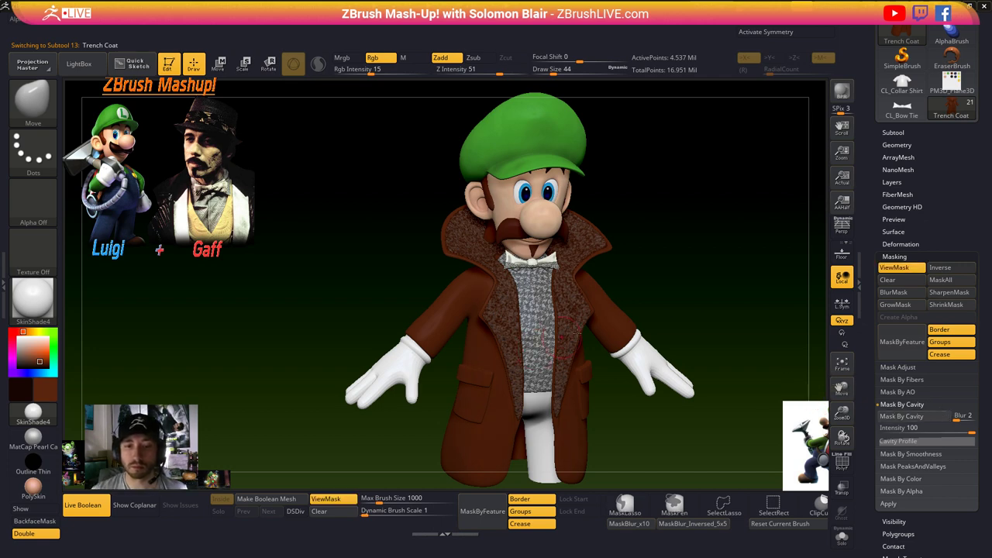
pyautogui.hotkey('ctrl', 'shift', 's')
pyautogui.moveTo(616, 366)
pyautogui.keyDown('alt'); pyautogui.mouseDown()
pyautogui.moveTo(676, 408)
pyautogui.moveTo(647, 380)
pyautogui.mouseUp(); pyautogui.keyUp('alt')
pyautogui.press('s')
pyautogui.click(673, 409)
pyautogui.keyDown('ctrl'); pyautogui.click(656, 383); pyautogui.keyUp('ctrl')
pyautogui.hotkey('ctrl', 'h')
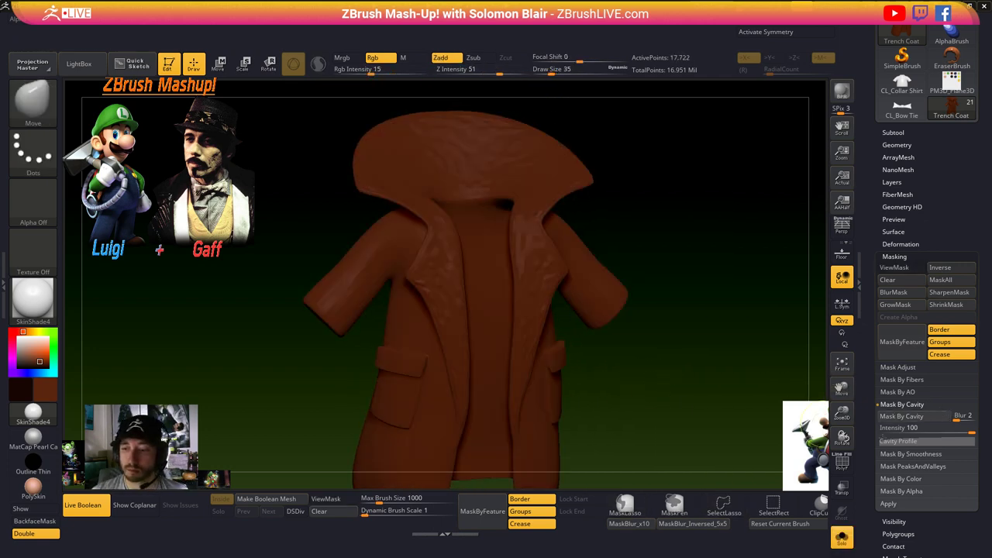
# - Mask the trench coat by peaks and valleys with PVRange 4 and PVCoverage 25, invert the mask and raise the subdivision level
pyautogui.click(914, 466)
pyautogui.click(900, 441)
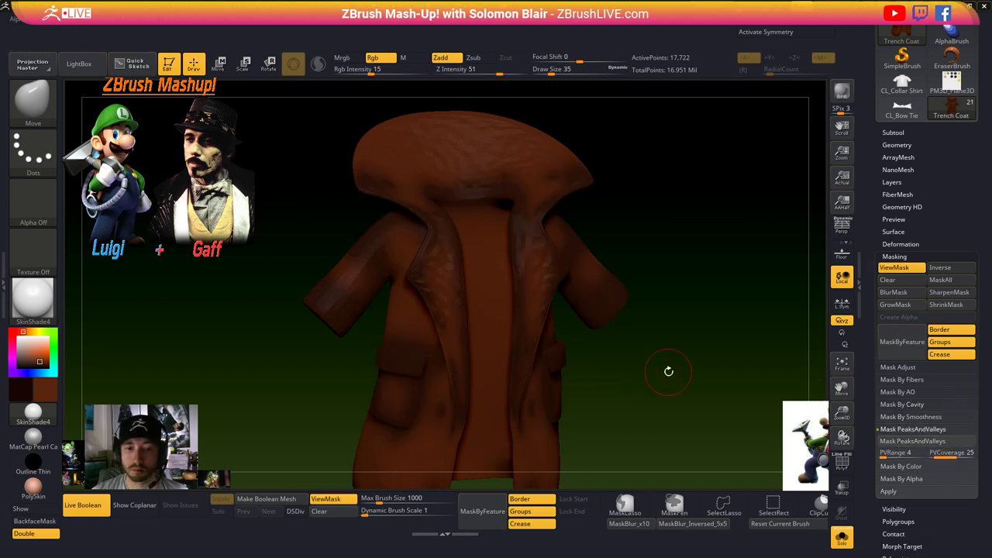
pyautogui.moveTo(352, 352)
pyautogui.keyDown('ctrl'); pyautogui.mouseDown(button='right')
pyautogui.moveTo(225, 361)
pyautogui.moveTo(284, 354)
pyautogui.moveTo(324, 387)
pyautogui.moveTo(385, 400)
pyautogui.mouseUp(button='right'); pyautogui.keyUp('ctrl')
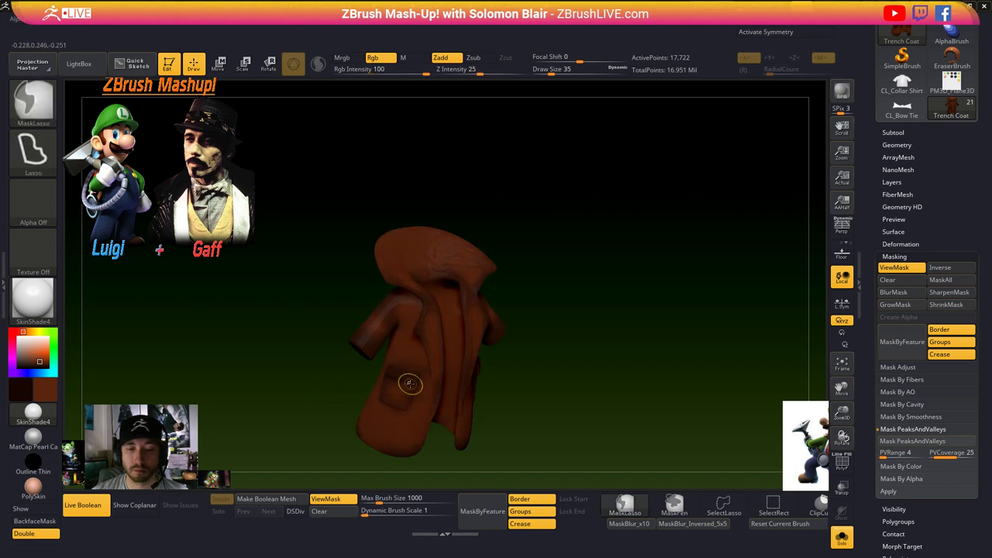
pyautogui.keyDown('ctrl'); pyautogui.click(315, 386); pyautogui.keyUp('ctrl')
pyautogui.keyDown('ctrl'); pyautogui.moveTo(315, 385); pyautogui.dragTo(333, 390, button='right'); pyautogui.keyUp('ctrl')
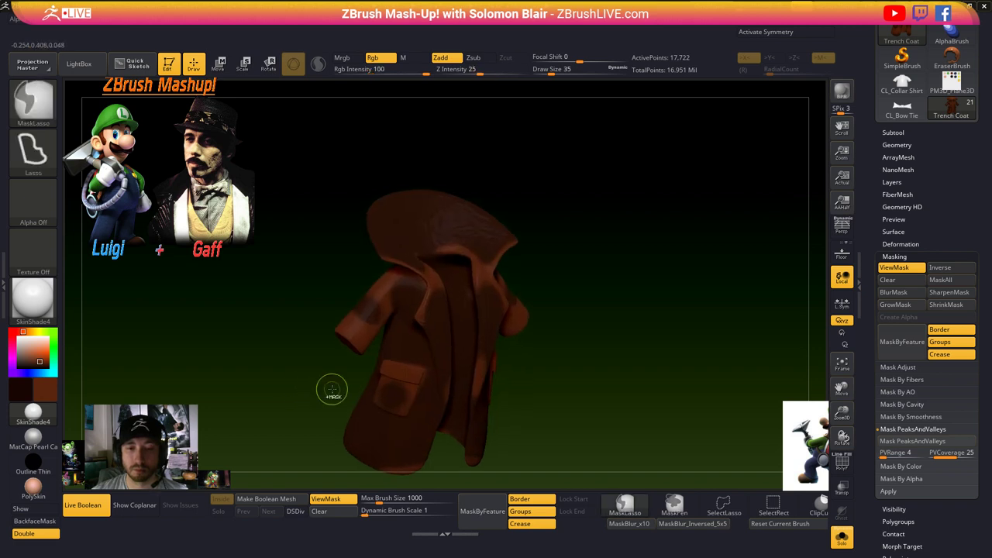
pyautogui.keyDown('ctrl'); pyautogui.click(359, 370); pyautogui.keyUp('ctrl')
pyautogui.hotkey('ctrl', 'd')
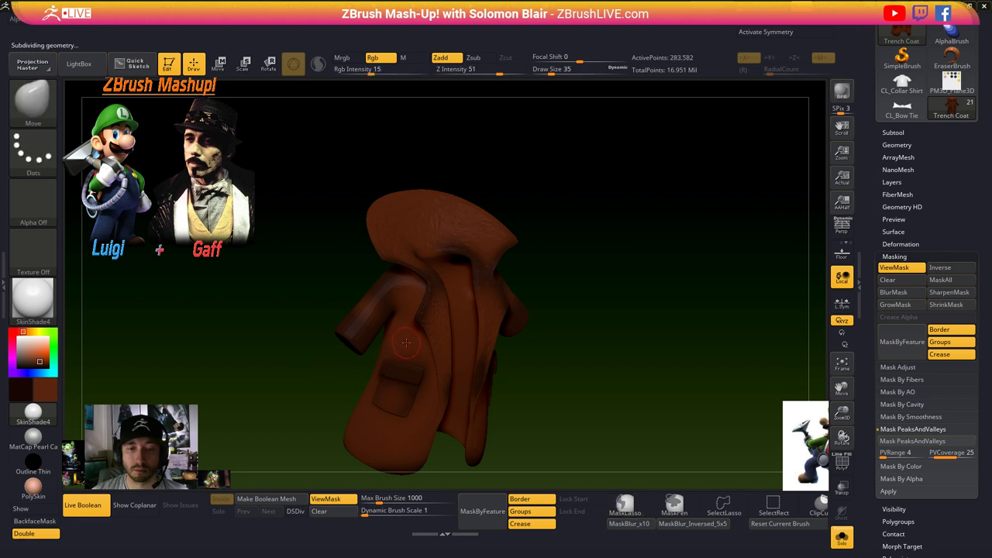
pyautogui.press('ctrl')
# - Hide the mask display and fill the coat's unmasked areas with brown (R 90, G 37, B 15) at Rgb Intensity 15
pyautogui.moveTo(276, 377)
pyautogui.mouseDown(button='right')
pyautogui.moveTo(284, 330)
pyautogui.moveTo(279, 344)
pyautogui.mouseUp(button='right')
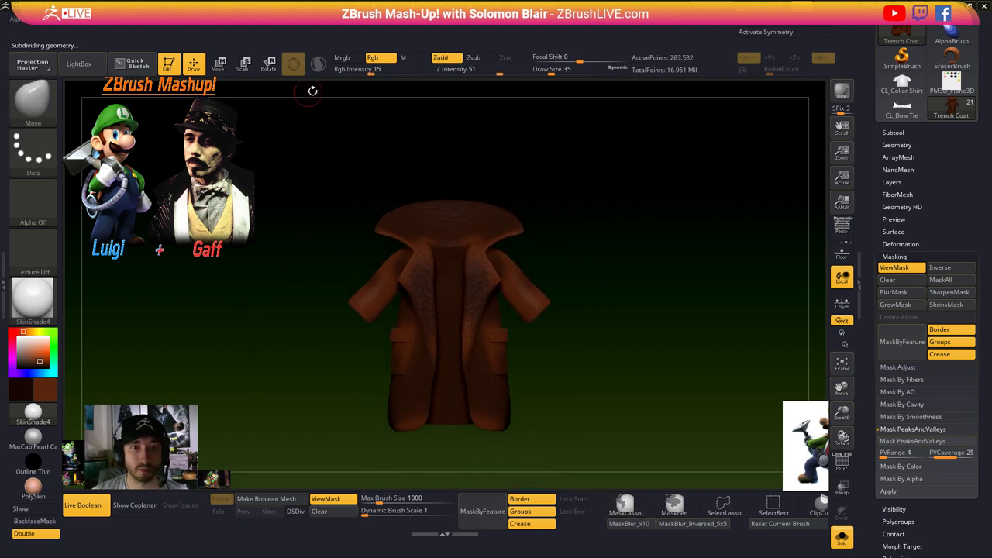
pyautogui.click(897, 267)
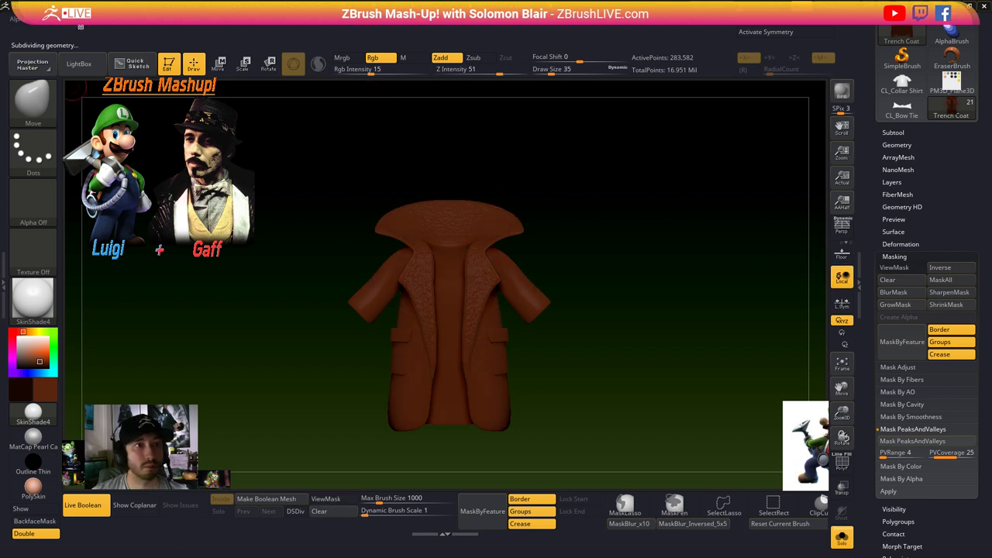
pyautogui.click(78, 21)
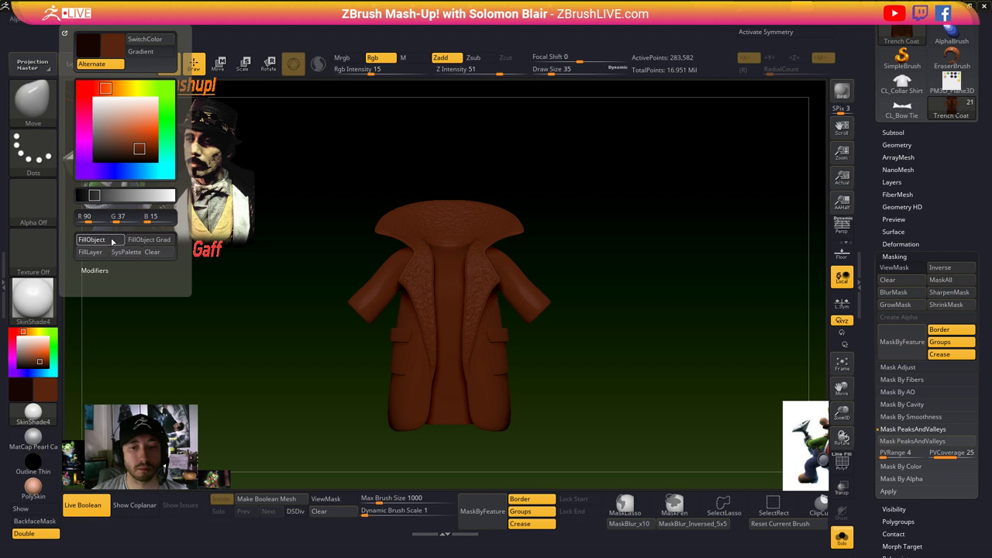
pyautogui.moveTo(327, 306); pyautogui.dragTo(290, 365, button='right')
# - Check the coat's polygroups and mask, set Rgb Intensity to 30 and fill the unmasked areas with the brown again
pyautogui.hotkey('shift', 'f')
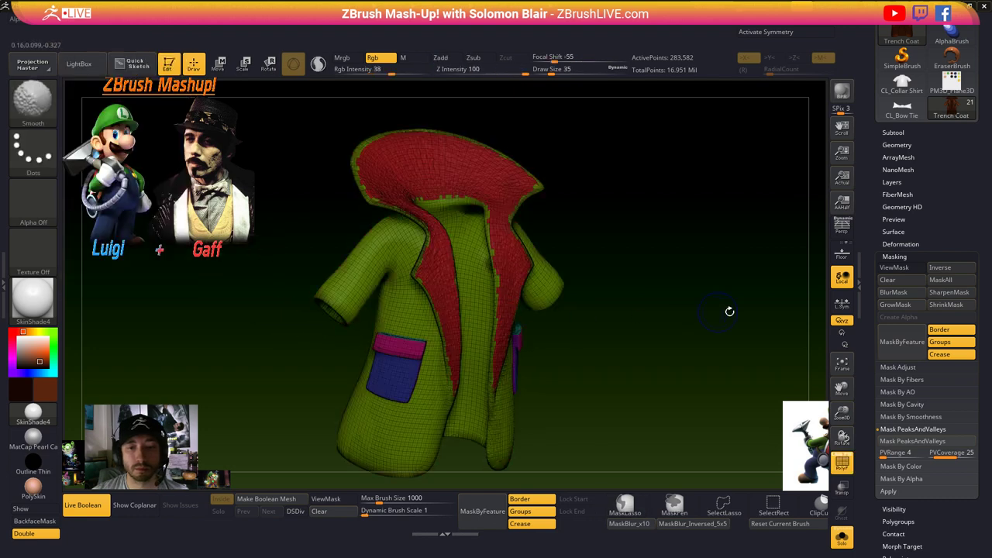
pyautogui.hotkey('shift', 'f')
pyautogui.hotkey('ctrl', 'h')
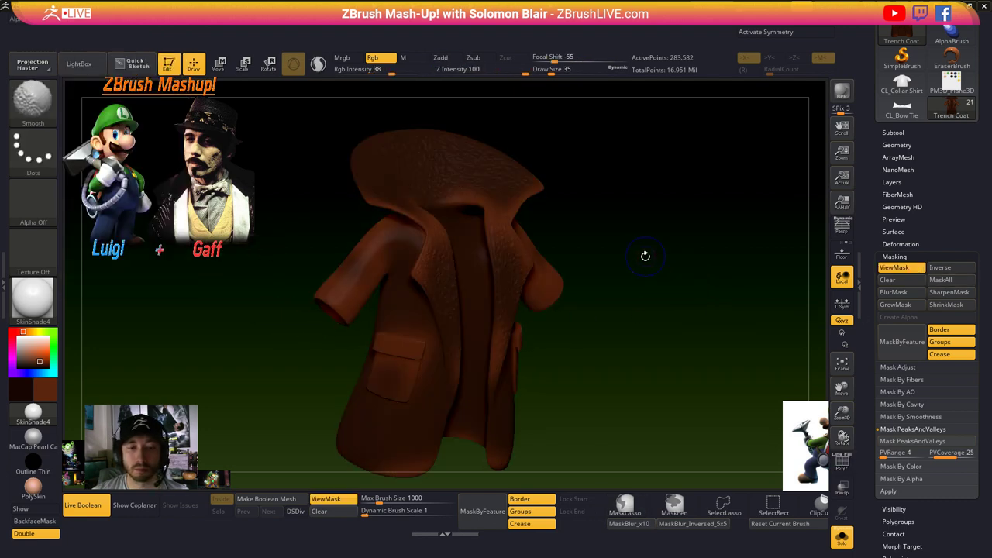
pyautogui.hotkey('shift', 'f')
pyautogui.hotkey('ctrl', 'h')
pyautogui.hotkey('shift', 'f')
pyautogui.keyDown('alt'); pyautogui.moveTo(326, 249); pyautogui.dragTo(350, 263, button='right'); pyautogui.keyUp('alt')
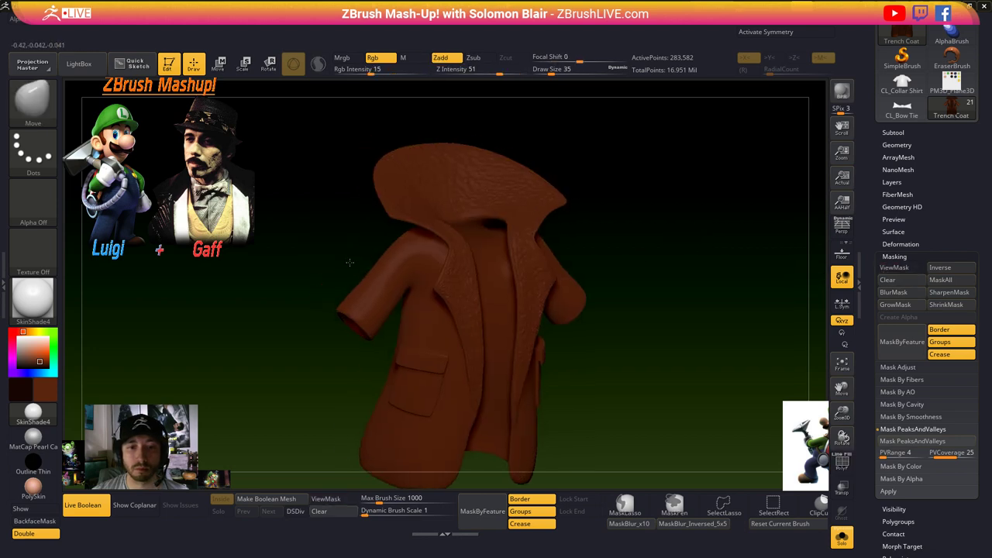
pyautogui.click(385, 71)
pyautogui.click(68, 20)
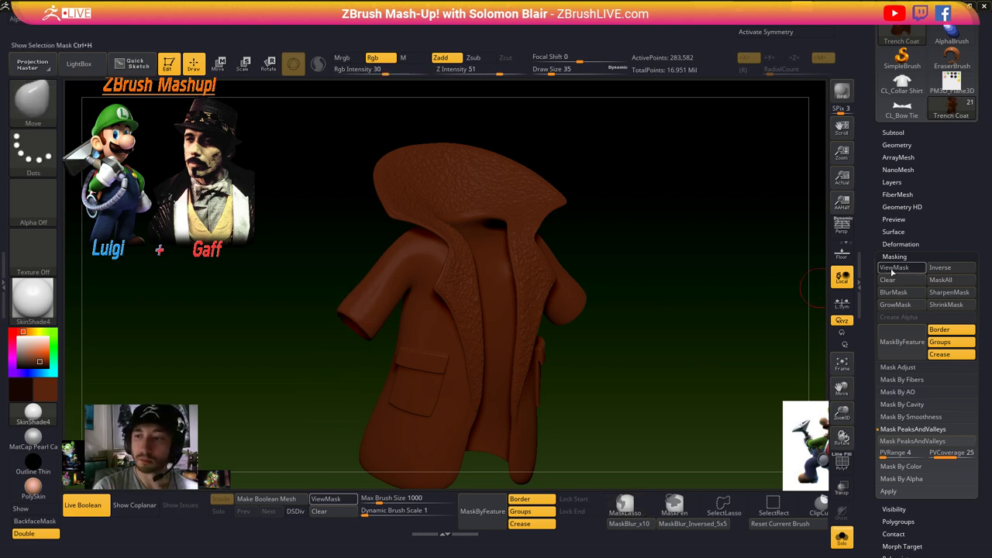
pyautogui.click(904, 268)
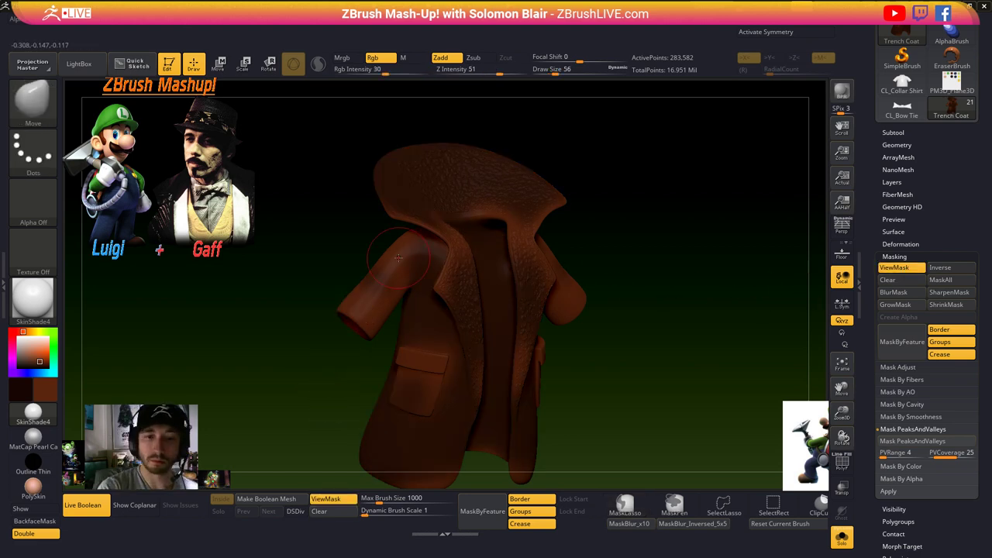
# - Select the Standard brush, switch to the dark secondary color and set Rgb Intensity to 14
pyautogui.press('b')
pyautogui.press('s')
pyautogui.press('t')
pyautogui.press('v')
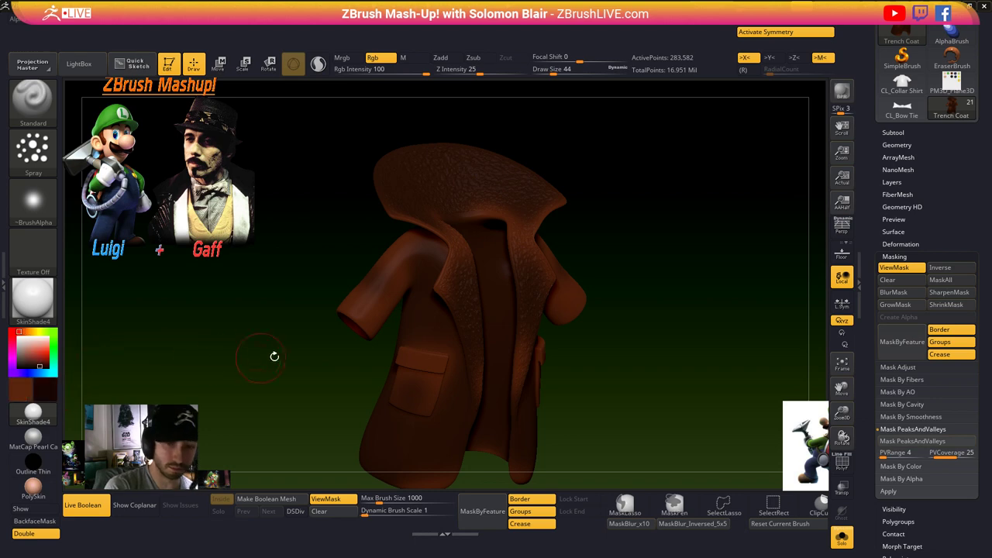
pyautogui.click(347, 70)
pyautogui.keyDown('alt'); pyautogui.moveTo(755, 290); pyautogui.dragTo(773, 309); pyautogui.keyUp('alt')
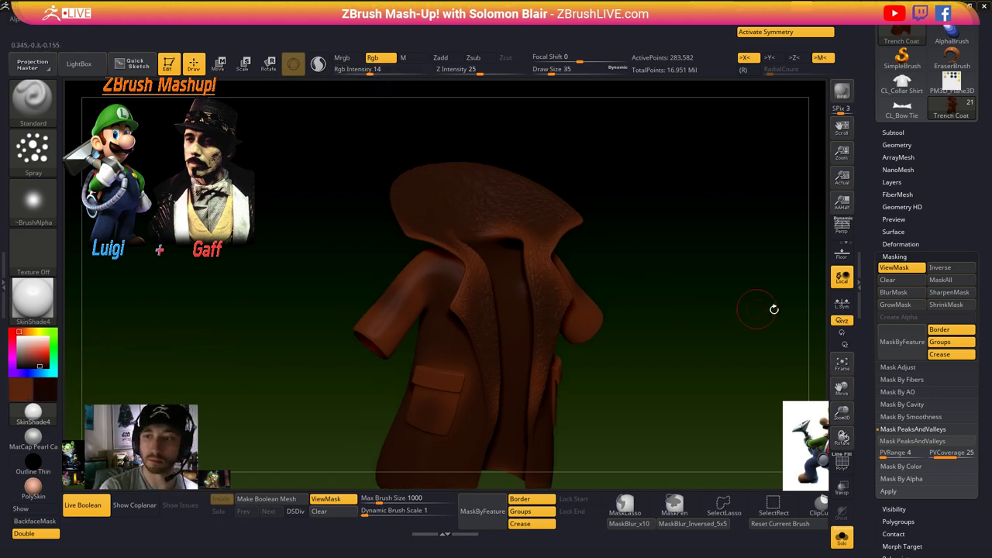
# - Hide the mask display and fill the coat's unmasked areas with very dark brown (R 23, G 6, B 4)
pyautogui.click(883, 267)
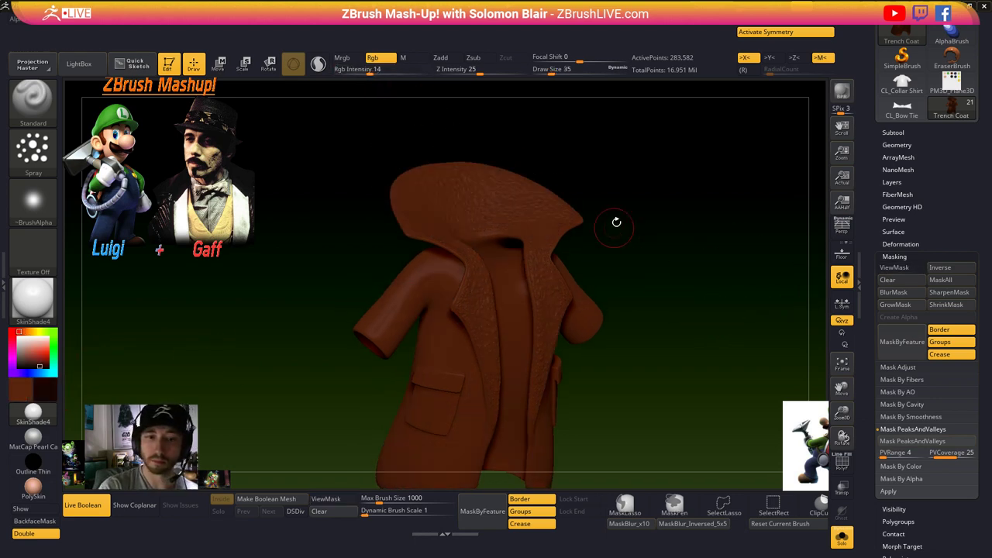
pyautogui.click(78, 28)
pyautogui.click(107, 241)
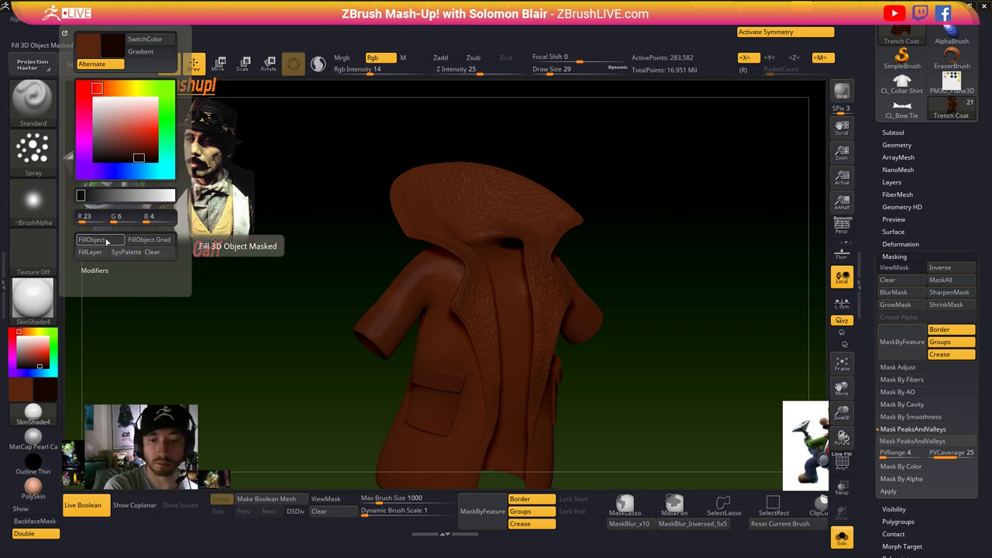
pyautogui.moveTo(578, 353); pyautogui.dragTo(610, 347)
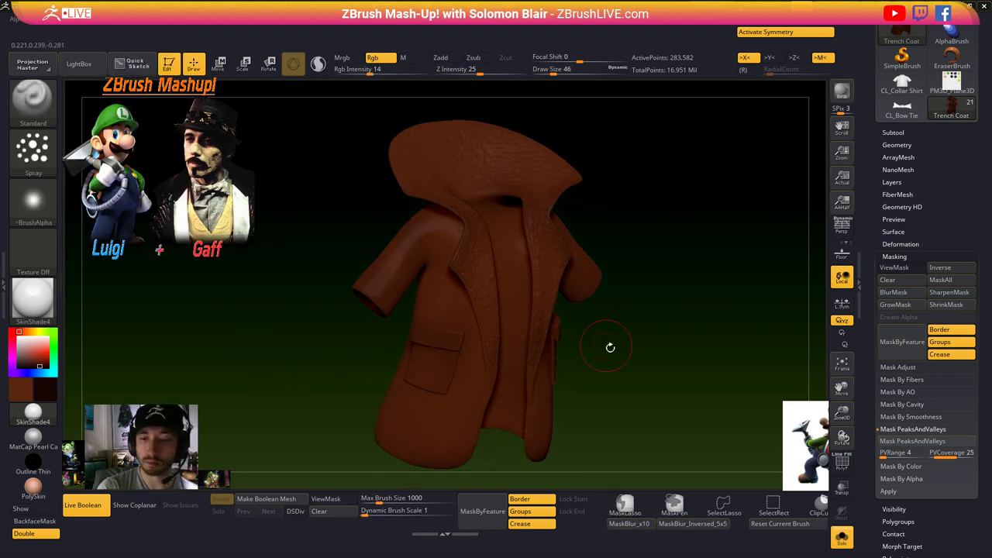
# - Mask the trench coat by cavity with Intensity 100 and Blur 2, and invert the mask
pyautogui.click(930, 405)
pyautogui.click(923, 417)
pyautogui.press('ctrl')
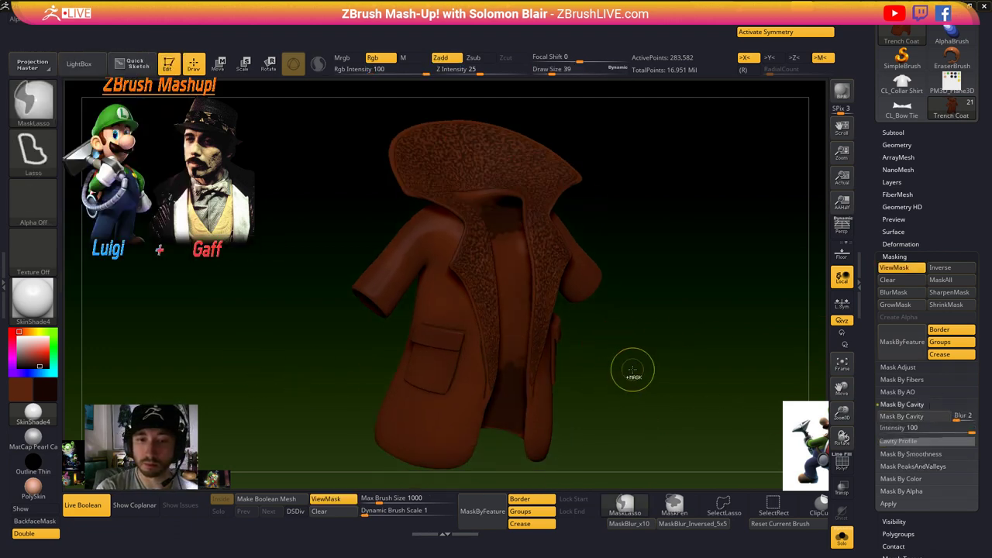
pyautogui.keyDown('ctrl'); pyautogui.click(637, 375); pyautogui.keyUp('ctrl')
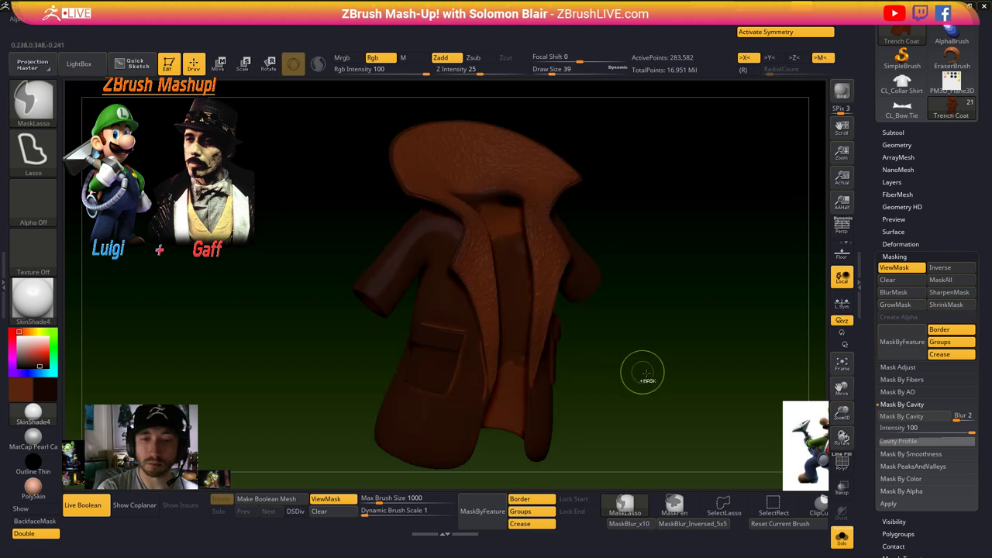
# - Hide the cavity mask and fill the coat's unmasked creases with the dark brown at Rgb Intensity 14
pyautogui.keyDown('shift'); pyautogui.moveTo(643, 369); pyautogui.dragTo(658, 353); pyautogui.keyUp('shift')
pyautogui.click(892, 267)
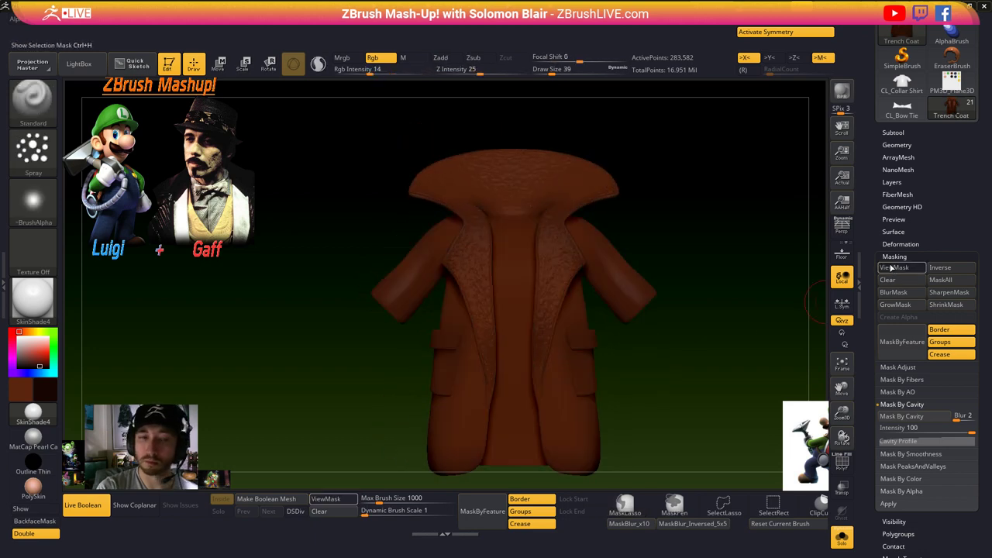
pyautogui.click(70, 26)
pyautogui.click(104, 244)
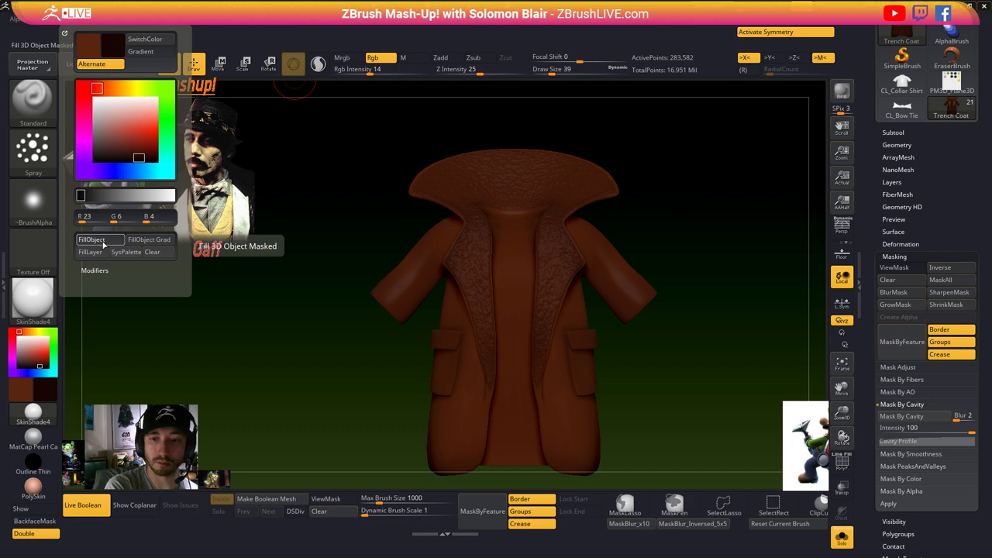
# - Show the other subtools around the coat, switch back to the Move brush and review the whole character from the front
pyautogui.moveTo(198, 310); pyautogui.dragTo(240, 372)
pyautogui.keyDown('ctrl'); pyautogui.keyDown('shift'); pyautogui.click(638, 387); pyautogui.keyUp('shift'); pyautogui.keyUp('ctrl')
pyautogui.moveTo(647, 381)
pyautogui.mouseDown()
pyautogui.moveTo(629, 353)
pyautogui.moveTo(634, 399)
pyautogui.moveTo(575, 399)
pyautogui.moveTo(569, 317)
pyautogui.mouseUp()
pyautogui.press('b')
pyautogui.press('m')
pyautogui.press('v')
pyautogui.keyDown('shift'); pyautogui.moveTo(569, 317); pyautogui.dragTo(616, 326, button='right'); pyautogui.keyUp('shift')
pyautogui.keyDown('ctrl'); pyautogui.moveTo(617, 326); pyautogui.dragTo(634, 407, button='right'); pyautogui.keyUp('ctrl')
pyautogui.keyDown('alt'); pyautogui.moveTo(634, 406); pyautogui.dragTo(502, 416); pyautogui.keyUp('alt')
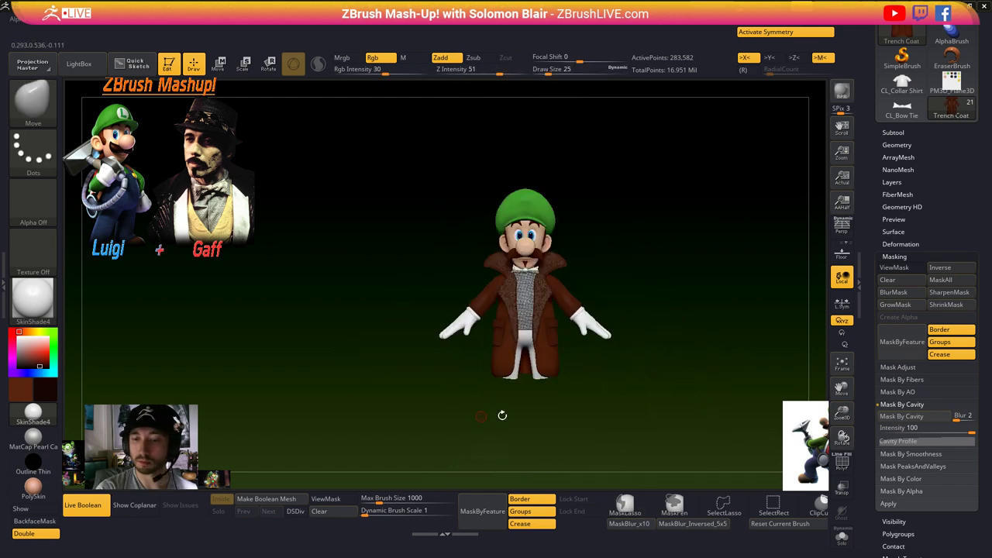
# - Sample Luigi's peach skin color from the Spotlight reference image
pyautogui.keyDown('ctrl'); pyautogui.moveTo(503, 416); pyautogui.dragTo(546, 468, button='right'); pyautogui.keyUp('ctrl')
pyautogui.press('s')
pyautogui.click(490, 271)
pyautogui.keyDown('alt'); pyautogui.moveTo(490, 271); pyautogui.dragTo(496, 411, button='right'); pyautogui.keyUp('alt')
pyautogui.press('z')
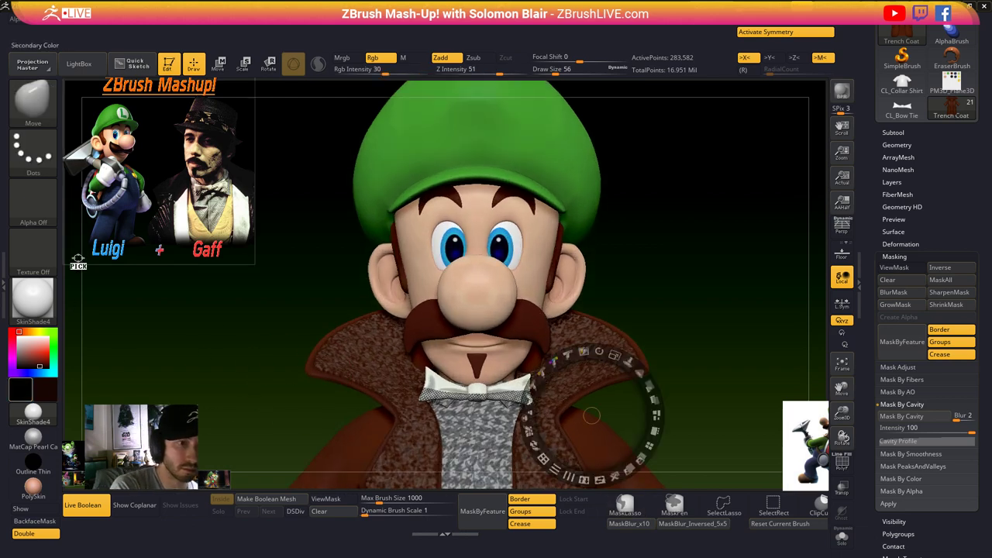
pyautogui.moveTo(78, 259); pyautogui.dragTo(105, 134)
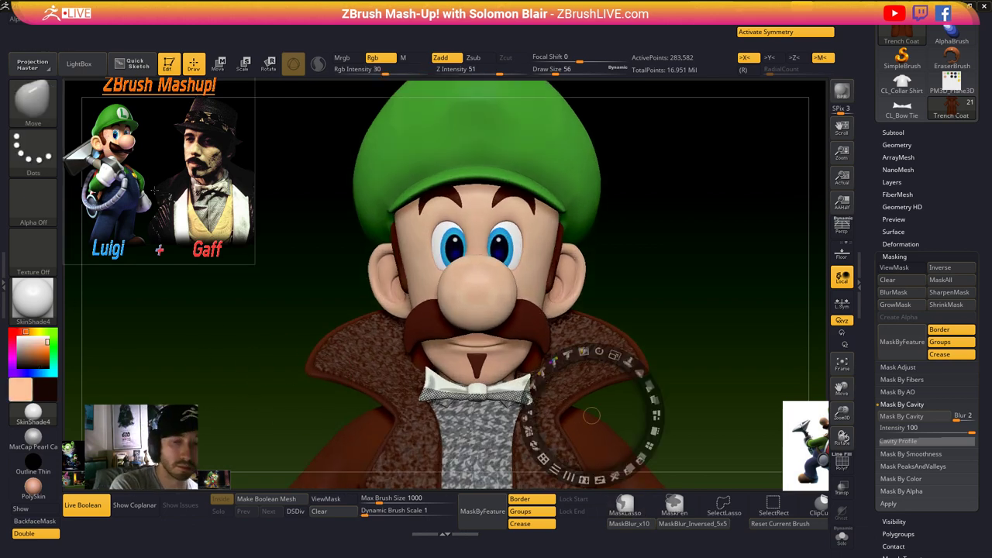
pyautogui.press('z')
pyautogui.keyDown('alt'); pyautogui.moveTo(649, 301); pyautogui.dragTo(551, 314, button='right'); pyautogui.keyUp('alt')
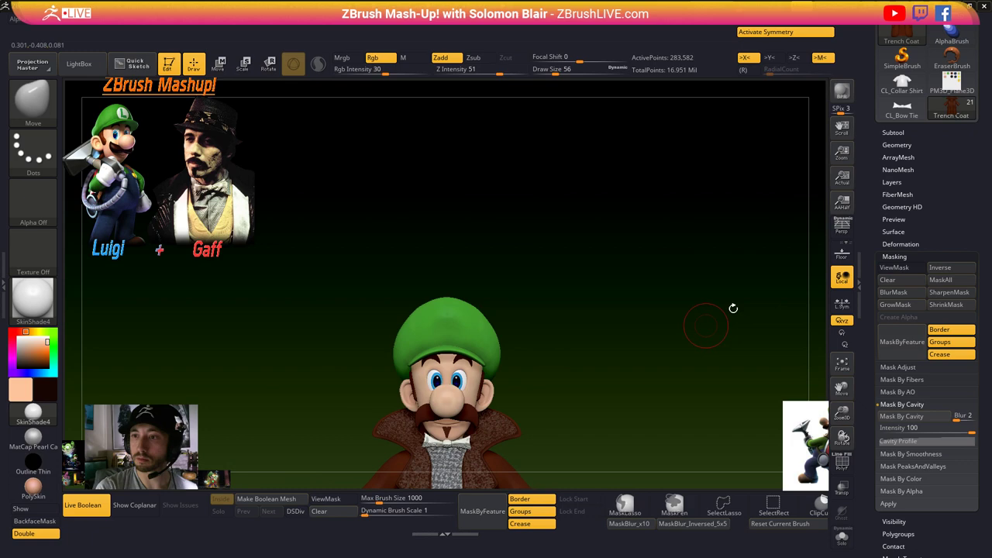
# - Sample the pinkish skin swatch from the PM3D_Plane3D1 color palette and make the Luigi head the active subtool
pyautogui.click(893, 133)
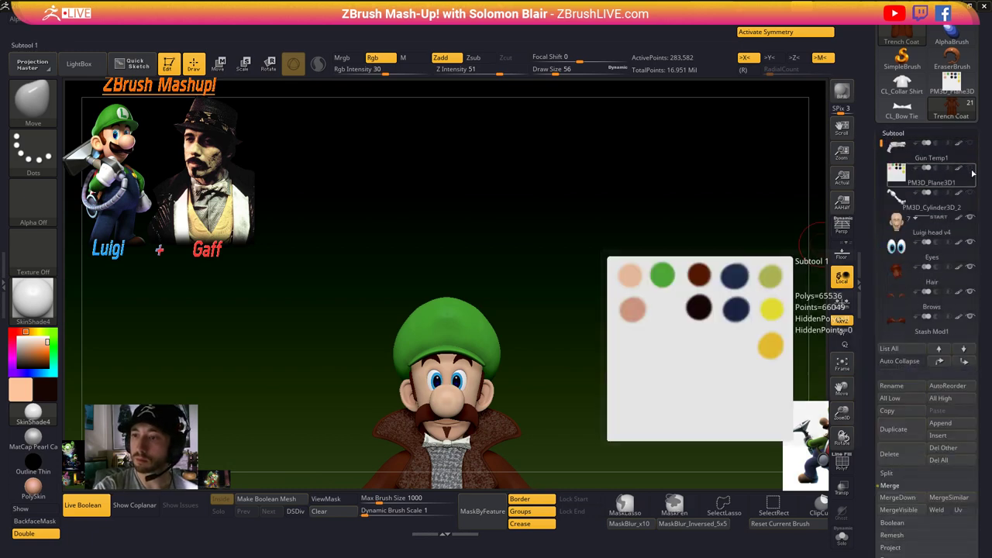
pyautogui.click(945, 177)
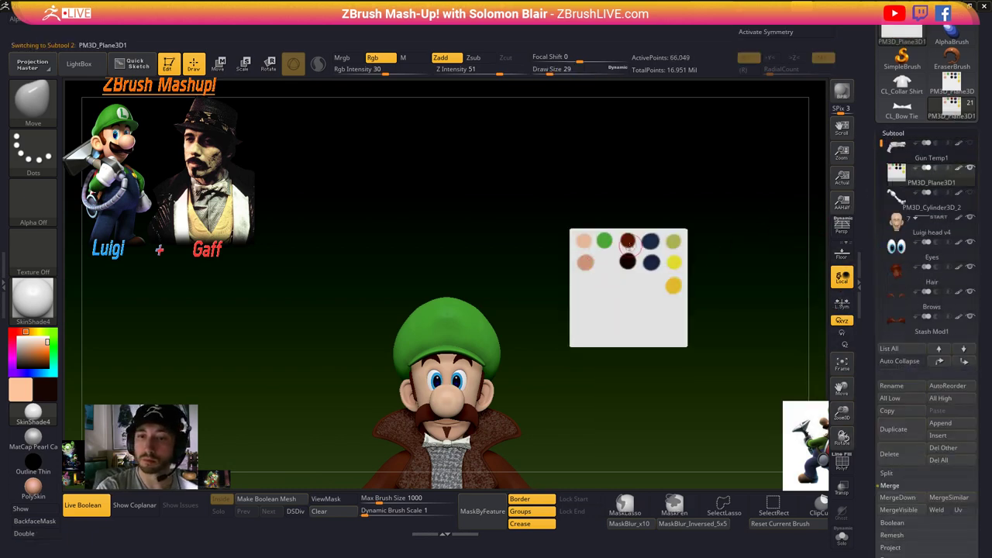
pyautogui.press('c')
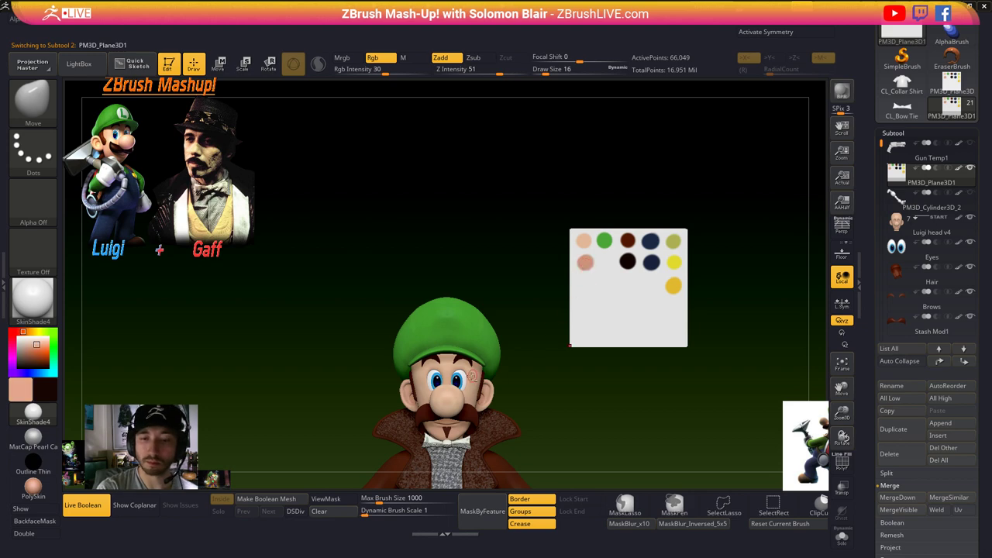
pyautogui.keyDown('alt'); pyautogui.click(472, 375); pyautogui.keyUp('alt')
pyautogui.press('f')
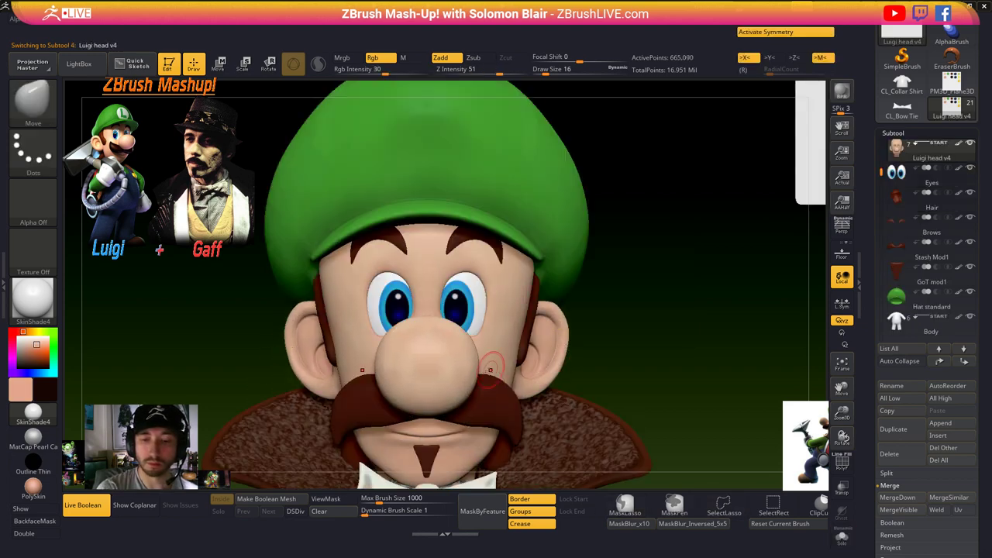
# - Switch to the Standard brush with the FreeHand stroke and no alpha for painting the head
pyautogui.moveTo(491, 371); pyautogui.dragTo(433, 376, button='right')
pyautogui.press('b')
pyautogui.press('s')
pyautogui.press('t')
pyautogui.click(42, 150)
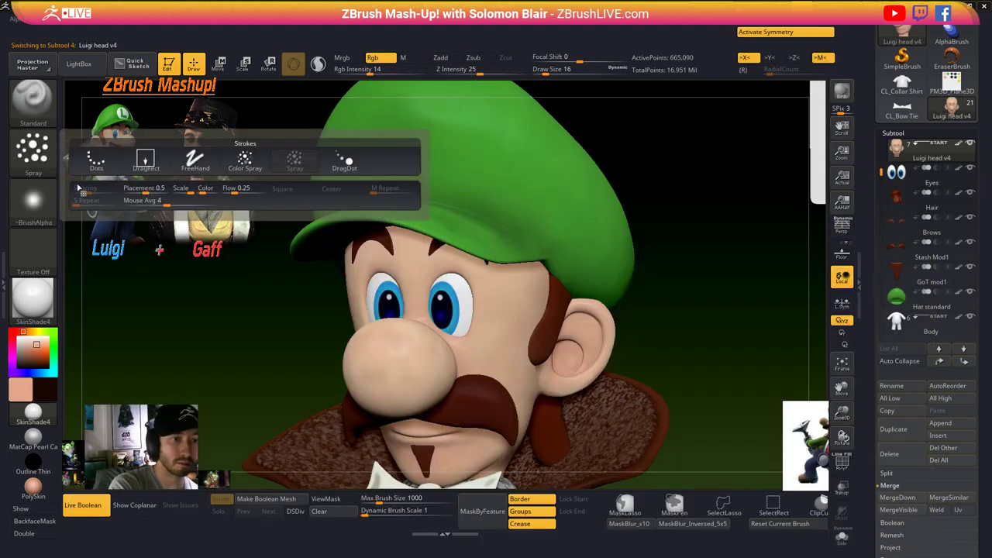
pyautogui.click(194, 163)
pyautogui.click(34, 202)
pyautogui.click(114, 200)
# - Set Rgb Intensity to 20, isolate the head and change the brush stroke to Spray
pyautogui.moveTo(343, 304); pyautogui.dragTo(391, 313, button='right')
pyautogui.click(377, 71)
pyautogui.hotkey('alt', 's')
pyautogui.moveTo(326, 369)
pyautogui.mouseDown(button='right')
pyautogui.moveTo(408, 358)
pyautogui.moveTo(384, 299)
pyautogui.mouseUp(button='right')
pyautogui.click(32, 151)
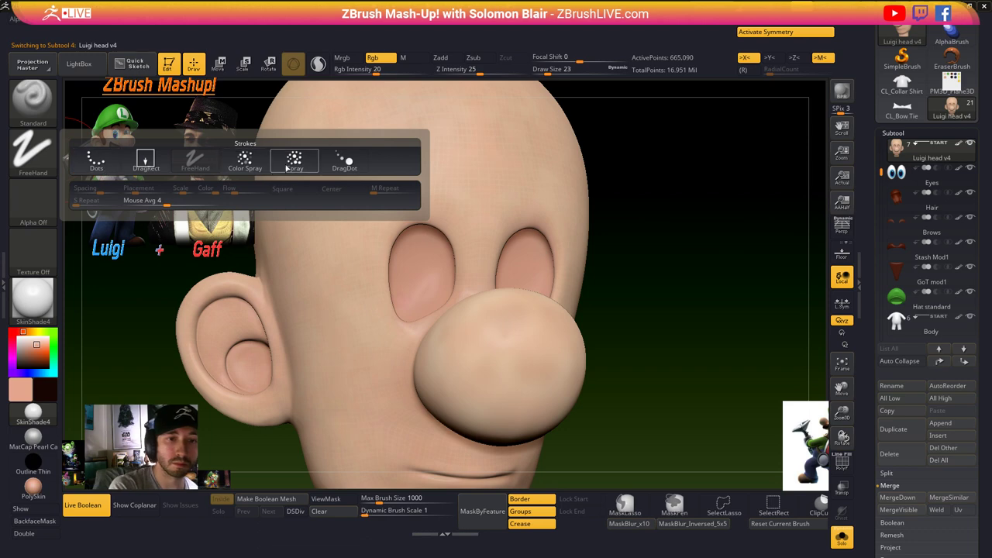
pyautogui.click(293, 161)
# - Try spraying color where the side of the nose meets the cheek at Rgb Intensity 20
pyautogui.moveTo(438, 358); pyautogui.dragTo(425, 364, button='right')
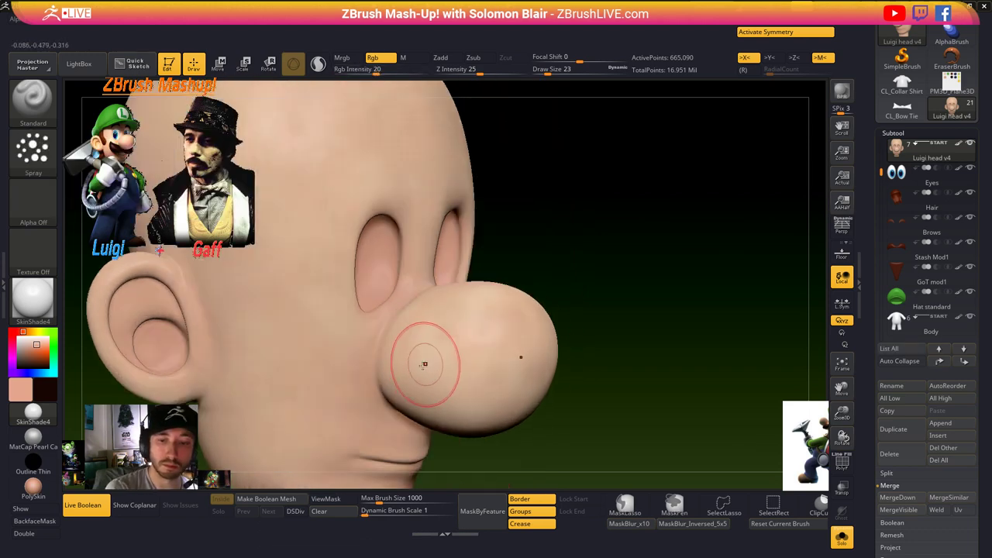
pyautogui.press('[')
pyautogui.moveTo(387, 388)
pyautogui.mouseDown()
pyautogui.moveTo(389, 325)
pyautogui.moveTo(387, 376)
pyautogui.mouseUp()
pyautogui.hotkey('ctrl', 'z')
# - Swap to the pinkish skin color, set Rgb Intensity to 8 and spray light tints on the nose and ear
pyautogui.press('v')
pyautogui.click(362, 71)
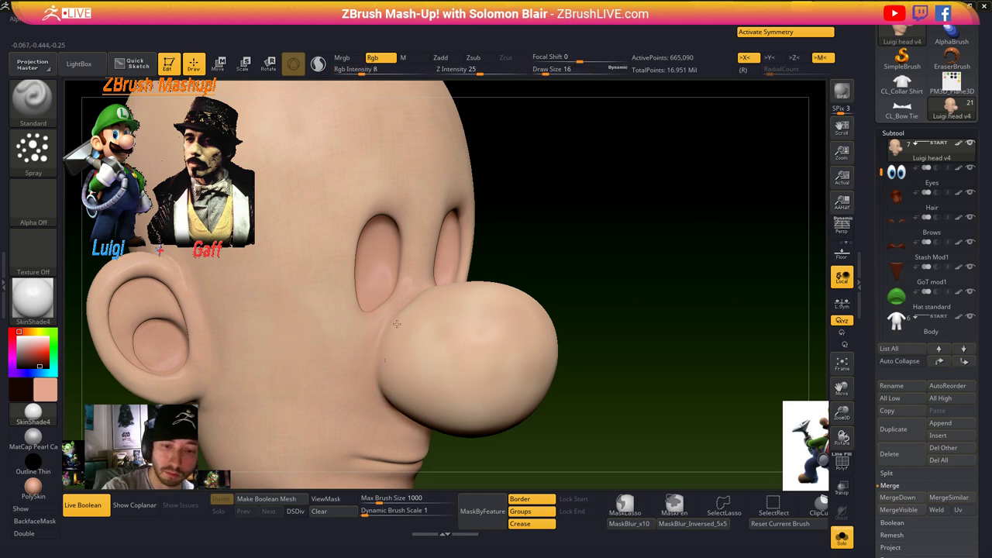
pyautogui.moveTo(398, 429); pyautogui.dragTo(441, 419, button='right')
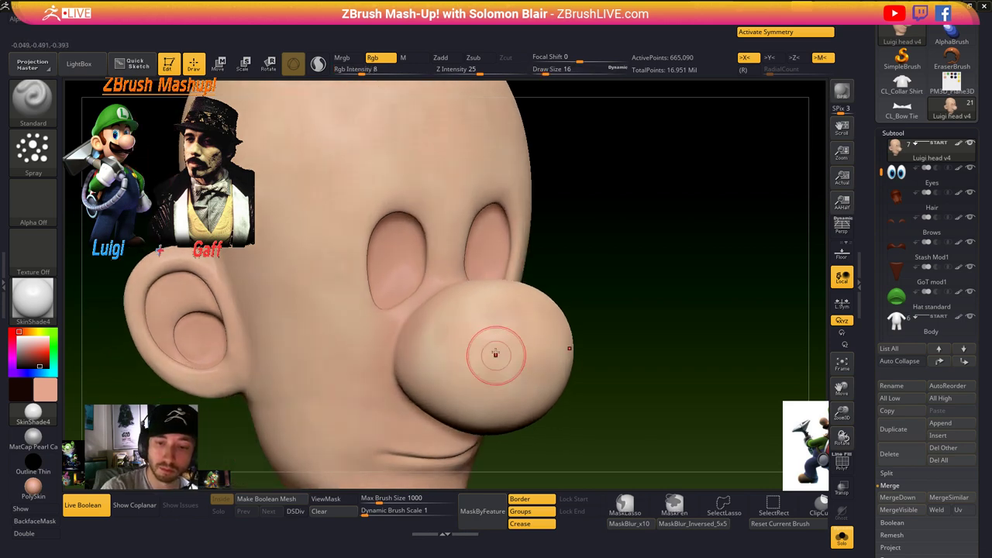
pyautogui.moveTo(224, 334)
pyautogui.keyDown('alt'); pyautogui.mouseDown(button='right')
pyautogui.moveTo(303, 328)
pyautogui.moveTo(243, 297)
pyautogui.mouseUp(button='right'); pyautogui.keyUp('alt')
pyautogui.press('[')
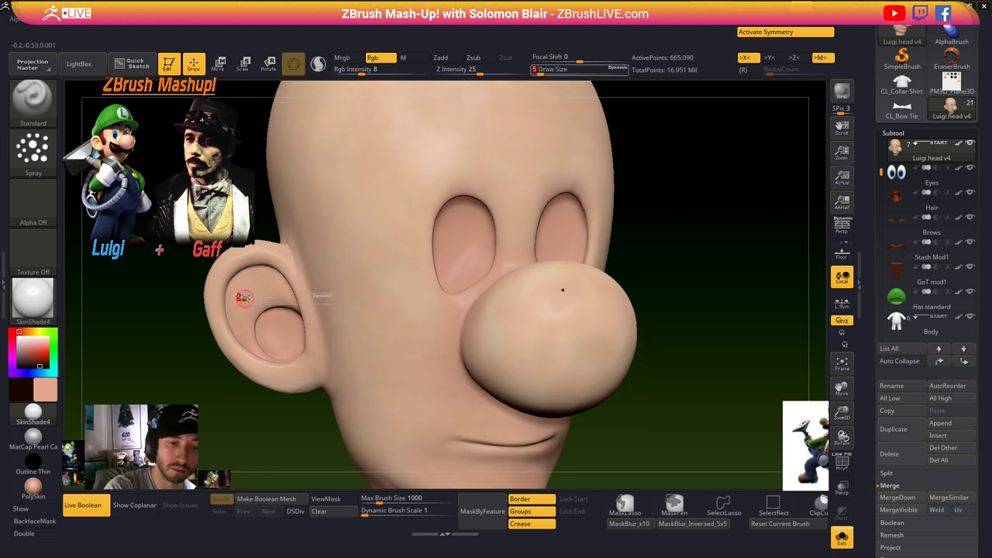
pyautogui.press(']')
pyautogui.keyDown('alt'); pyautogui.moveTo(321, 277); pyautogui.dragTo(390, 319, button='right'); pyautogui.keyUp('alt')
# - Tint the inside of the ear with a FreeHand stroke at Rgb Intensity 18 and Draw Size 8
pyautogui.click(34, 151)
pyautogui.click(207, 169)
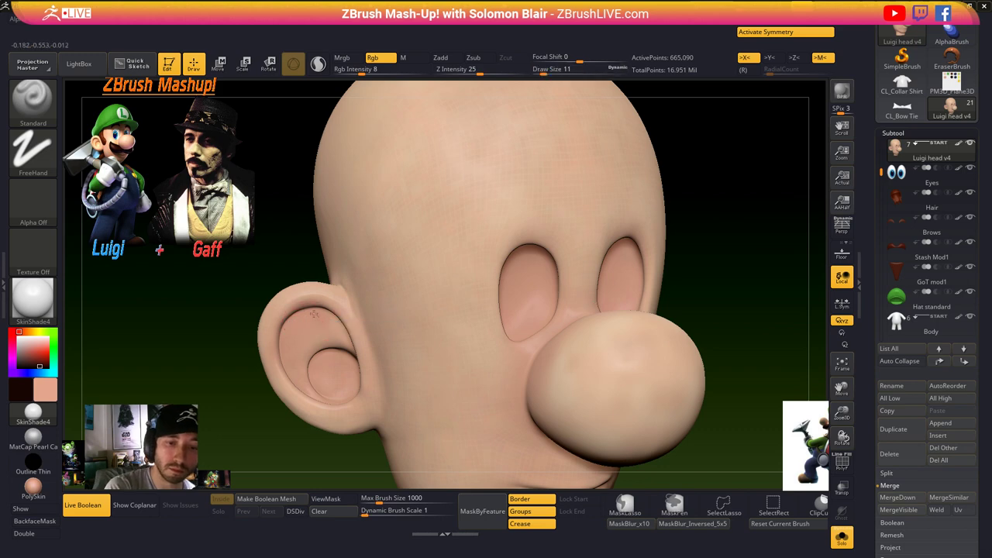
pyautogui.click(374, 70)
pyautogui.press('[')
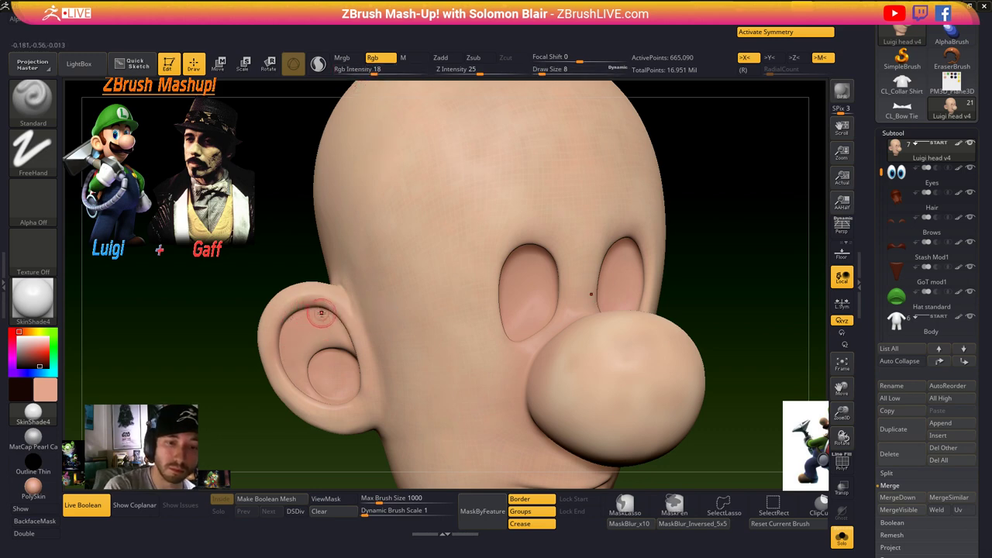
pyautogui.moveTo(338, 398); pyautogui.dragTo(434, 329, button='right')
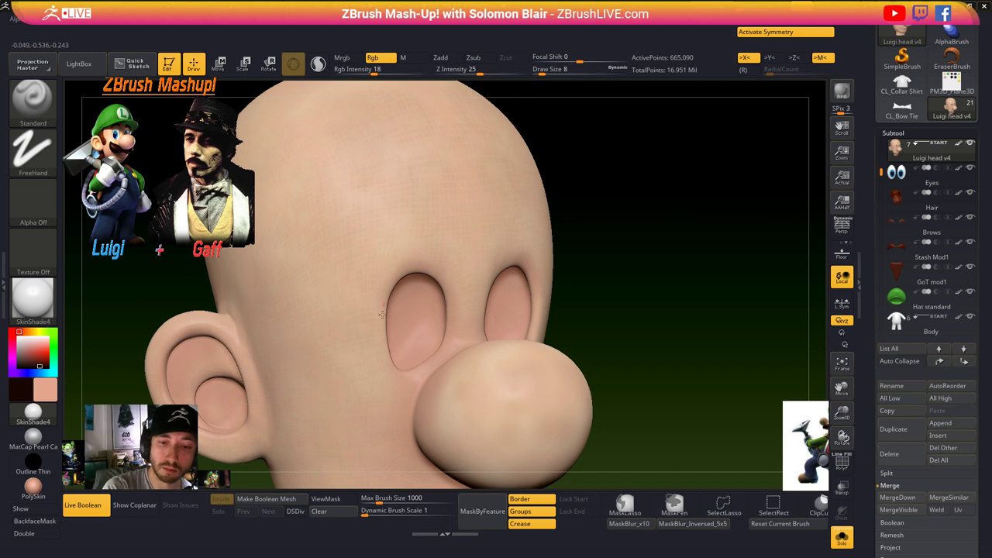
# - Enlarge the brush to Draw Size 27 and tint the side of the nose
pyautogui.keyDown('alt'); pyautogui.moveTo(439, 291); pyautogui.dragTo(381, 198, button='right'); pyautogui.keyUp('alt')
pyautogui.moveTo(487, 310); pyautogui.dragTo(422, 316, button='right')
pyautogui.press(']')
pyautogui.press(']')
pyautogui.press(']')
pyautogui.press(']')
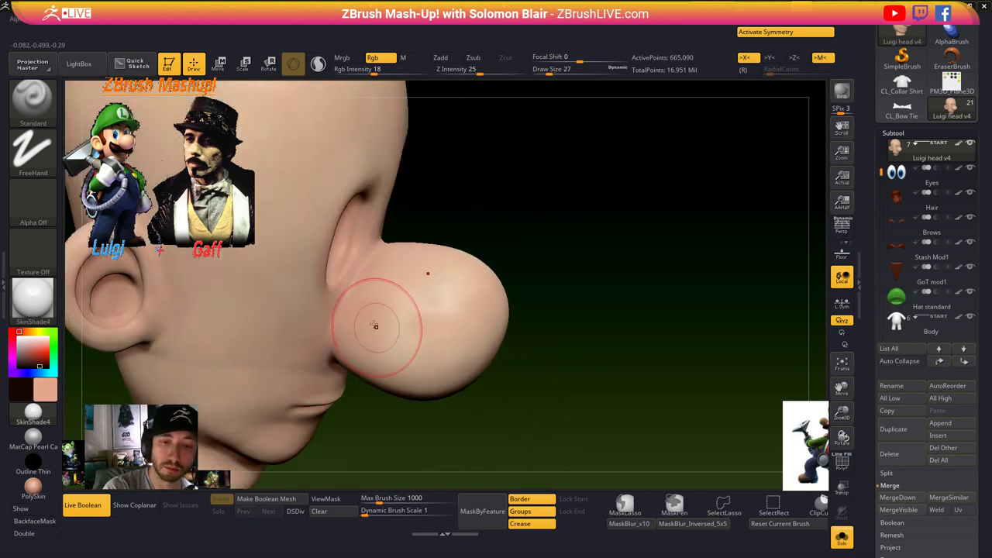
# - Soften the nose tint with Draw Size 16 and Rgb Intensity 10, checking the head from the front
pyautogui.moveTo(380, 273); pyautogui.dragTo(425, 284, button='right')
pyautogui.press('[')
pyautogui.press('[')
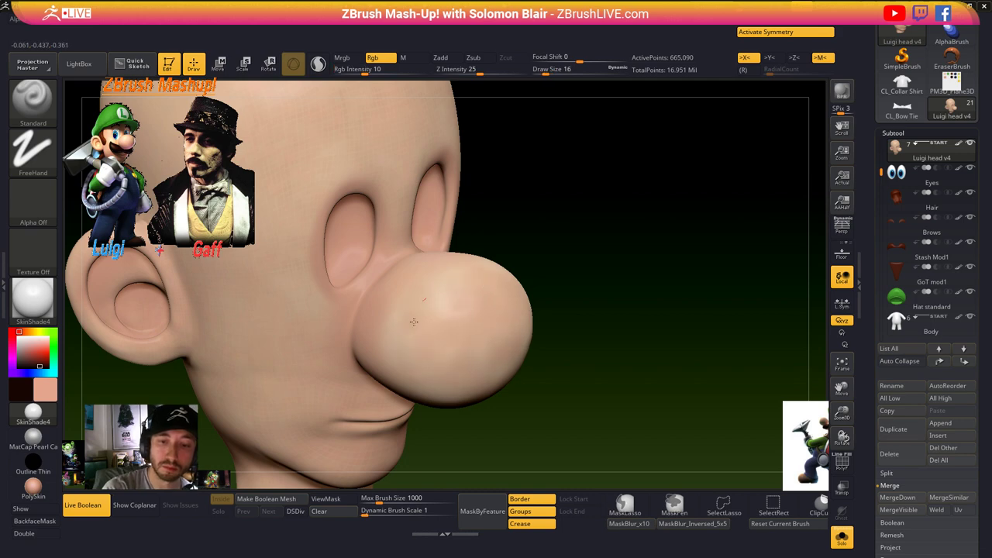
pyautogui.moveTo(463, 327)
pyautogui.mouseDown(button='right')
pyautogui.moveTo(421, 365)
pyautogui.moveTo(457, 380)
pyautogui.mouseUp(button='right')
pyautogui.moveTo(434, 435)
pyautogui.keyDown('alt'); pyautogui.mouseDown(button='right')
pyautogui.moveTo(454, 359)
pyautogui.moveTo(395, 333)
pyautogui.moveTo(499, 348)
pyautogui.mouseUp(button='right'); pyautogui.keyUp('alt')
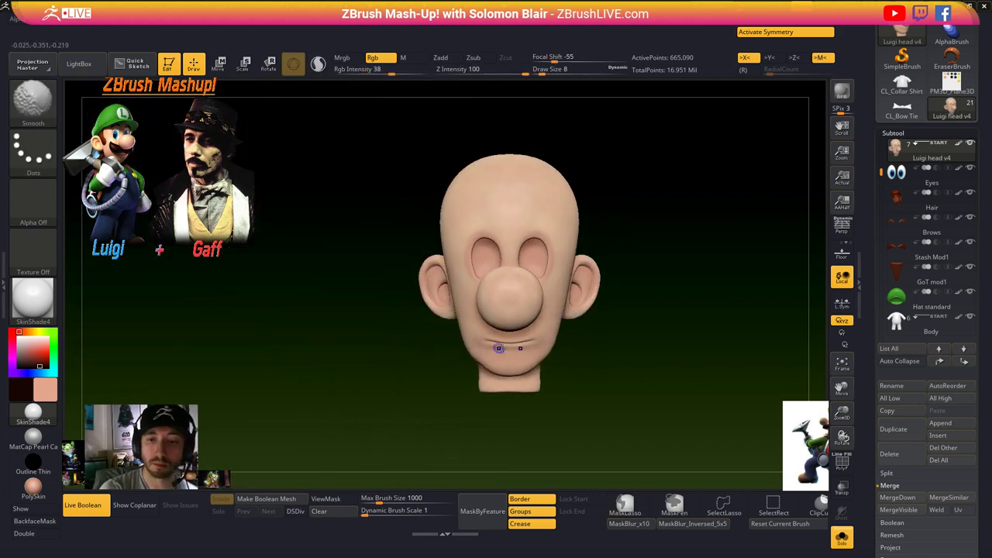
# - Show the other subtools again, set the Smooth brush's Rgb Intensity to 22 and lower the head by three subdivision levels
pyautogui.keyDown('ctrl'); pyautogui.keyDown('shift'); pyautogui.click(587, 357); pyautogui.keyUp('shift'); pyautogui.keyUp('ctrl')
pyautogui.press('s')
pyautogui.click(561, 268)
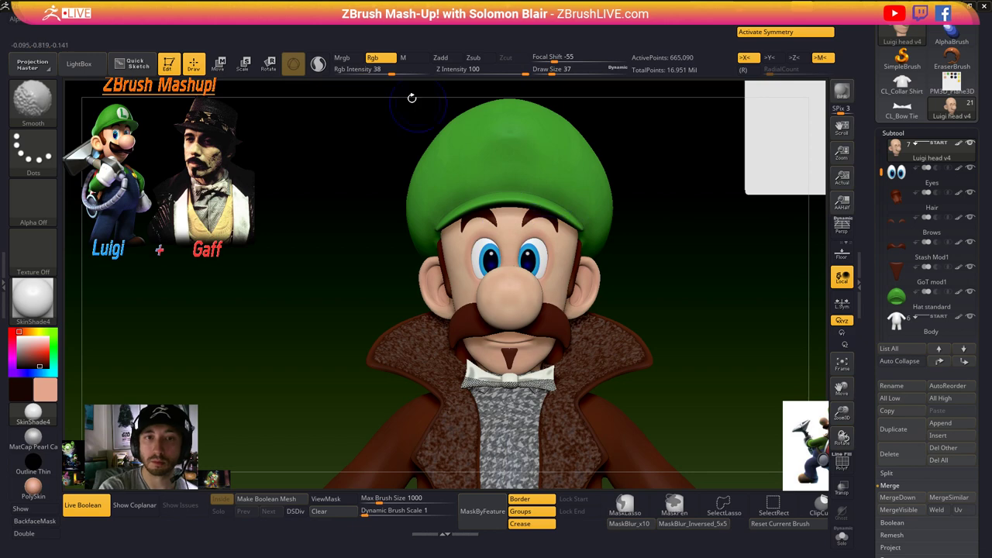
pyautogui.keyDown('ctrl'); pyautogui.moveTo(504, 194); pyautogui.dragTo(552, 277, button='right'); pyautogui.keyUp('ctrl')
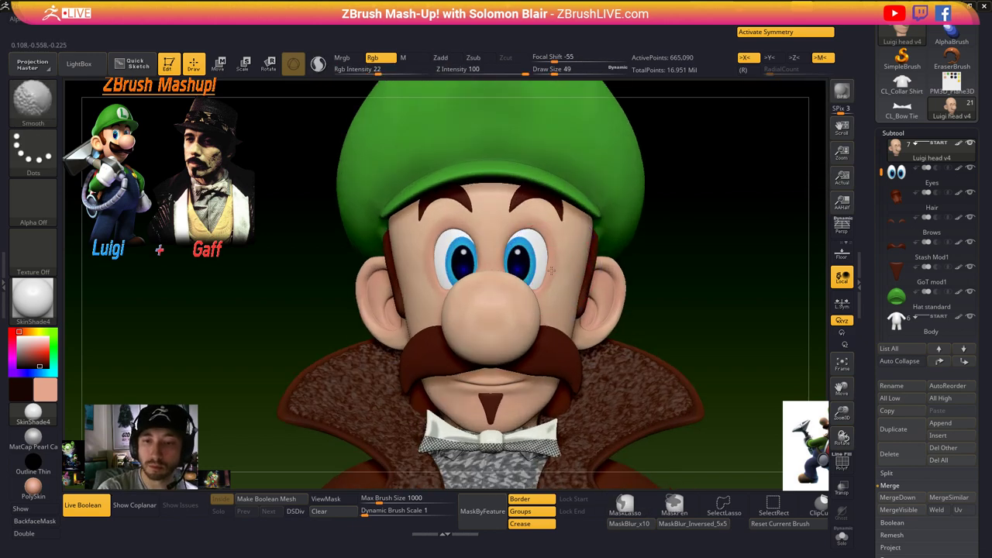
pyautogui.hotkey('shift', 'd')
pyautogui.hotkey('shift', 'd')
pyautogui.hotkey('shift', 'd')
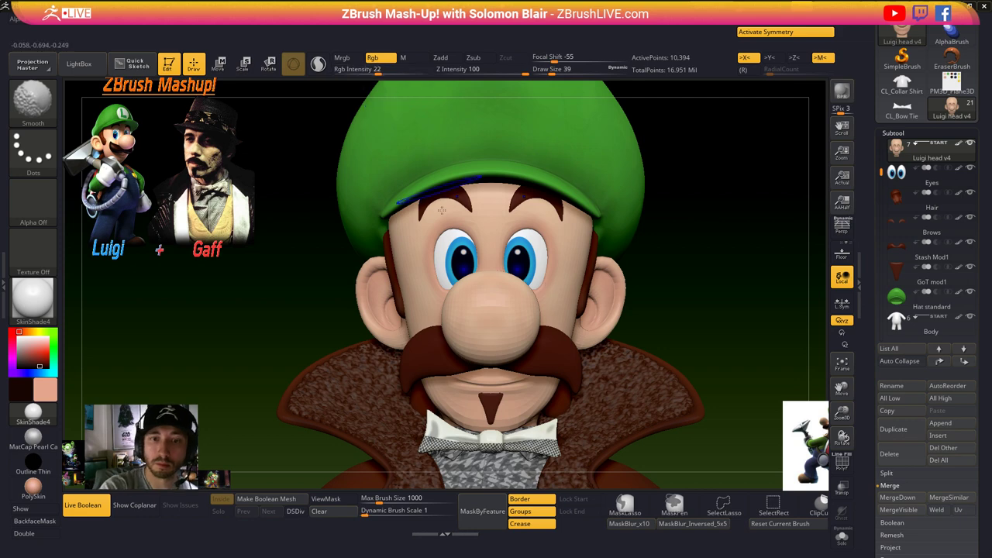
# - Isolate the head and smooth the paint around the eye socket with the Smooth brush at Rgb Intensity 60
pyautogui.moveTo(443, 228); pyautogui.dragTo(482, 223, button='right')
pyautogui.hotkey('alt', 's')
pyautogui.keyDown('ctrl'); pyautogui.moveTo(482, 223); pyautogui.dragTo(434, 268, button='right'); pyautogui.keyUp('ctrl')
pyautogui.press('shift')
pyautogui.press('shift')
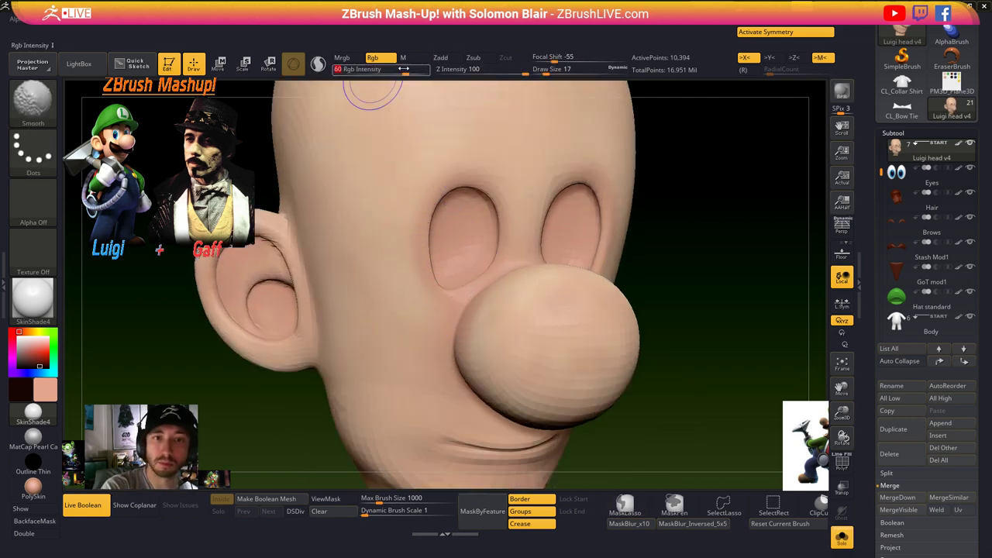
pyautogui.moveTo(418, 214)
pyautogui.keyDown('shift'); pyautogui.mouseDown()
pyautogui.moveTo(421, 232)
pyautogui.moveTo(427, 197)
pyautogui.mouseUp(); pyautogui.keyUp('shift')
# - Raise the head one subdivision level and smooth the paint on the ear, side of the head and nose
pyautogui.press(']')
pyautogui.press('d')
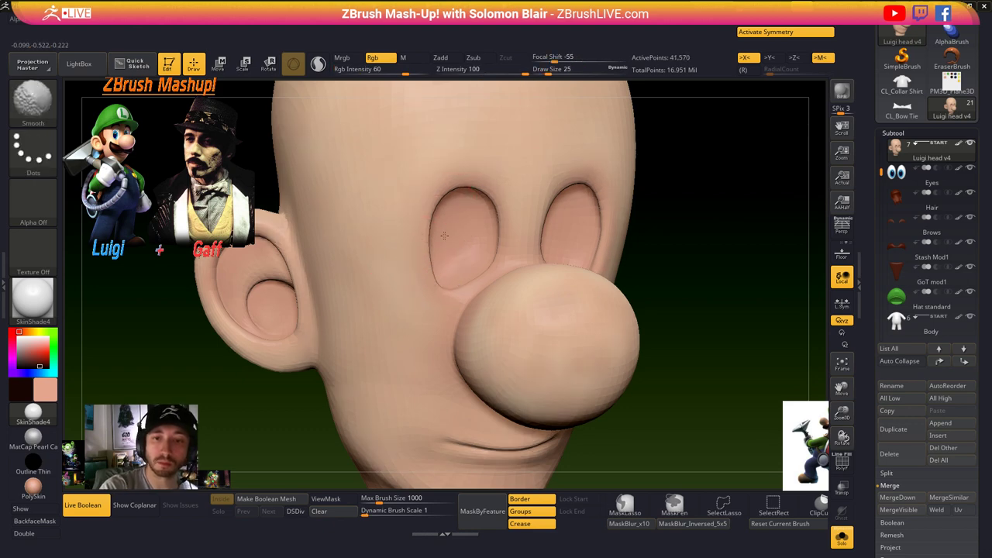
pyautogui.keyDown('shift'); pyautogui.moveTo(254, 304); pyautogui.dragTo(245, 262); pyautogui.keyUp('shift')
pyautogui.keyDown('alt'); pyautogui.moveTo(377, 346); pyautogui.dragTo(405, 486, button='right'); pyautogui.keyUp('alt')
pyautogui.press(']')
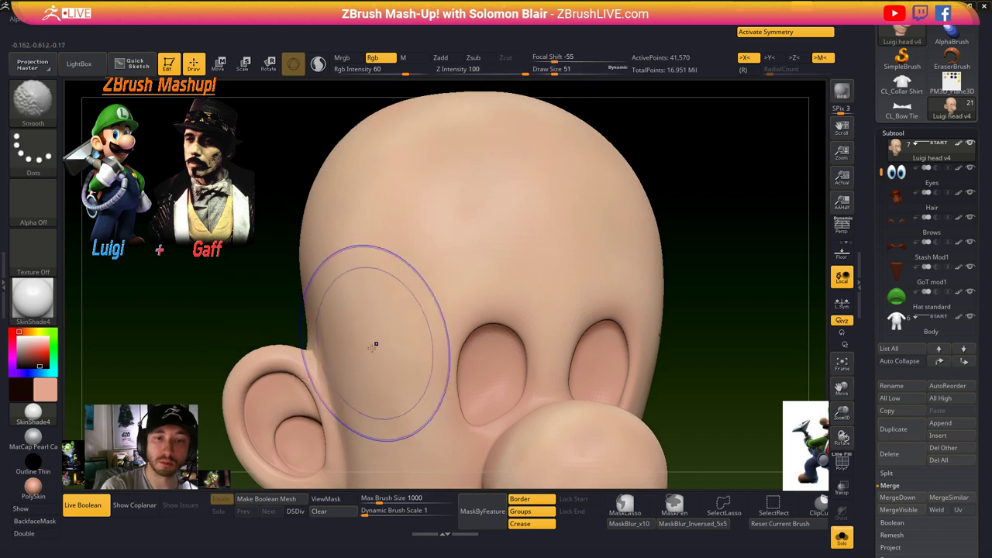
pyautogui.keyDown('shift'); pyautogui.moveTo(375, 343); pyautogui.dragTo(366, 163); pyautogui.keyUp('shift')
pyautogui.moveTo(414, 312); pyautogui.dragTo(496, 243, button='right')
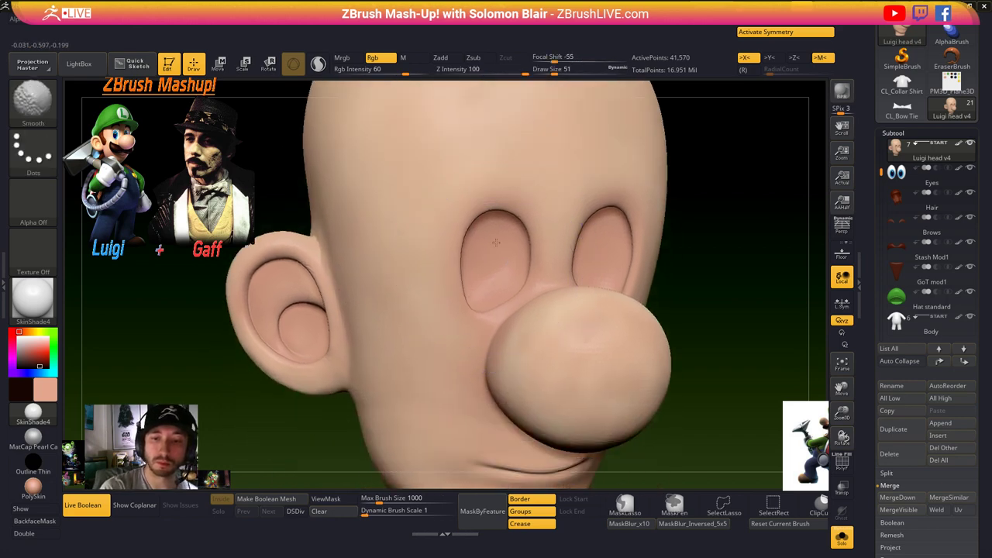
pyautogui.keyDown('shift'); pyautogui.moveTo(567, 359); pyautogui.dragTo(524, 369); pyautogui.keyUp('shift')
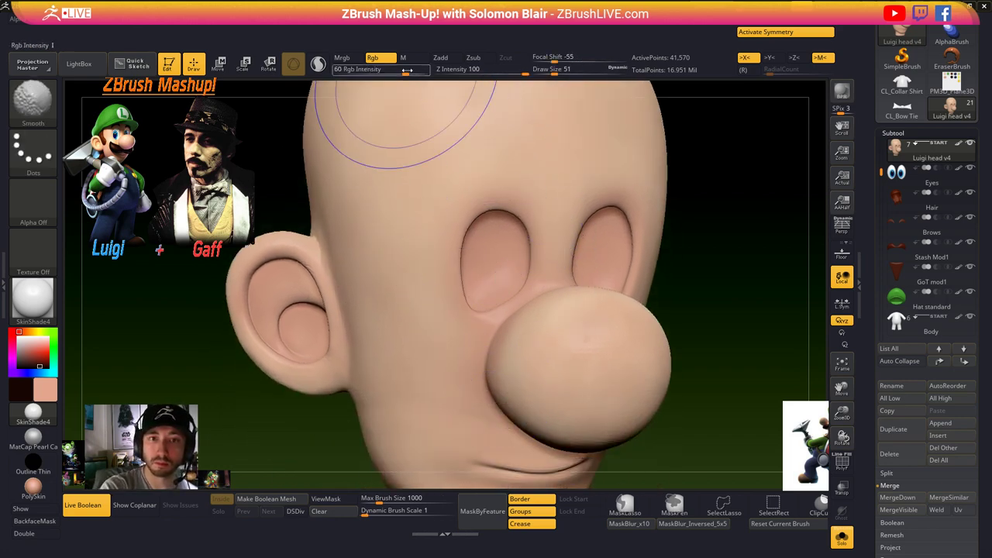
# - Set the Smooth brush's Rgb Intensity to 81, blend the nose paint and continue one subdivision level higher
pyautogui.keyDown('shift'); pyautogui.moveTo(407, 70); pyautogui.dragTo(417, 70); pyautogui.keyUp('shift')
pyautogui.moveTo(520, 390)
pyautogui.keyDown('shift'); pyautogui.mouseDown()
pyautogui.moveTo(533, 346)
pyautogui.moveTo(524, 375)
pyautogui.moveTo(458, 348)
pyautogui.mouseUp(); pyautogui.keyUp('shift')
pyautogui.press('d')
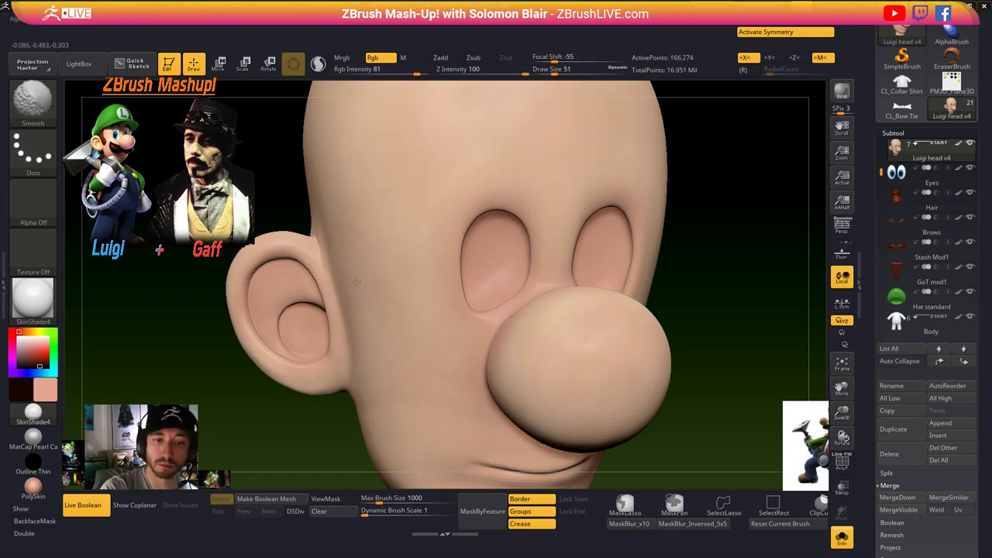
pyautogui.hotkey('shift', 'd')
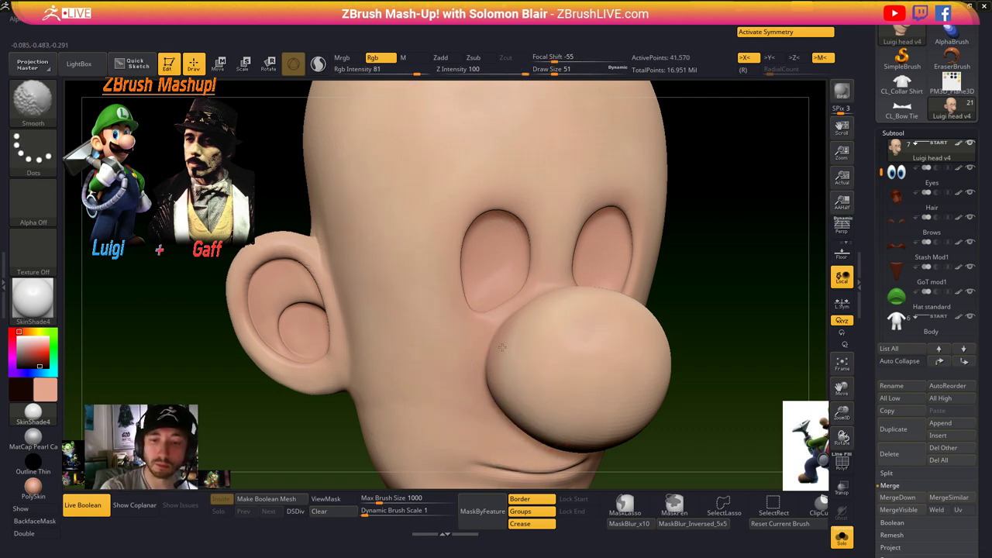
pyautogui.press('d')
pyautogui.moveTo(501, 339)
pyautogui.keyDown('shift'); pyautogui.mouseDown()
pyautogui.moveTo(514, 331)
pyautogui.moveTo(499, 352)
pyautogui.moveTo(512, 346)
pyautogui.mouseUp(); pyautogui.keyUp('shift')
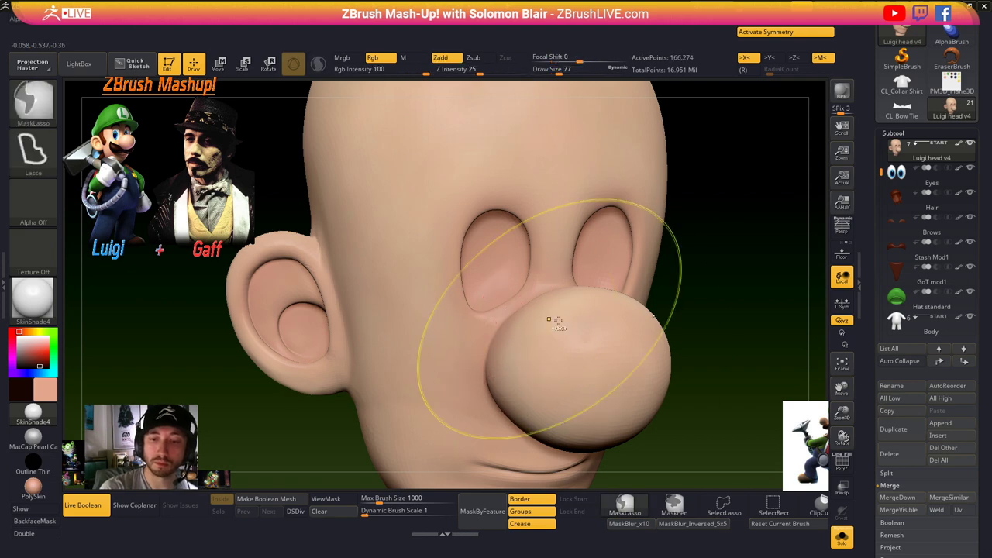
# - Show the full character again and choose a lighter yellowish peach as the current color
pyautogui.hotkey('ctrl', 's')
pyautogui.moveTo(582, 365)
pyautogui.mouseDown(button='right')
pyautogui.moveTo(620, 370)
pyautogui.moveTo(314, 299)
pyautogui.mouseUp(button='right')
pyautogui.press('[')
pyautogui.moveTo(552, 318)
pyautogui.mouseDown(button='right')
pyautogui.moveTo(516, 320)
pyautogui.moveTo(543, 296)
pyautogui.moveTo(569, 294)
pyautogui.moveTo(556, 300)
pyautogui.mouseUp(button='right')
pyautogui.moveTo(341, 302)
pyautogui.mouseDown(button='right')
pyautogui.moveTo(415, 307)
pyautogui.moveTo(460, 351)
pyautogui.mouseUp(button='right')
pyautogui.click(49, 391)
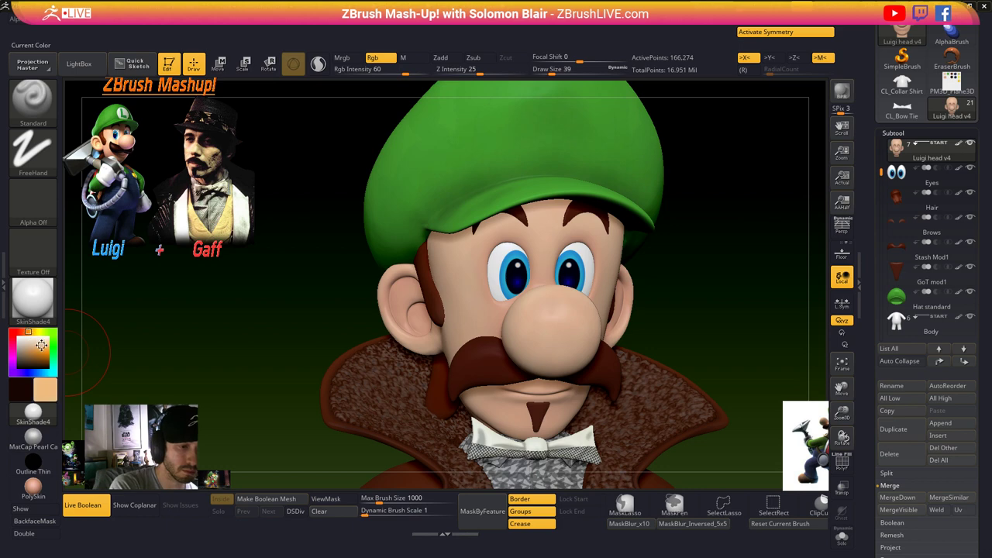
# - Paint the inner ear with the light peach at Rgb Intensity 60 and Draw Size 9, and smooth the strokes
pyautogui.keyDown('ctrl'); pyautogui.moveTo(352, 281); pyautogui.dragTo(419, 319, button='right'); pyautogui.keyUp('ctrl')
pyautogui.press('s')
pyautogui.moveTo(431, 329); pyautogui.dragTo(423, 328)
pyautogui.moveTo(418, 325); pyautogui.dragTo(434, 328, button='right')
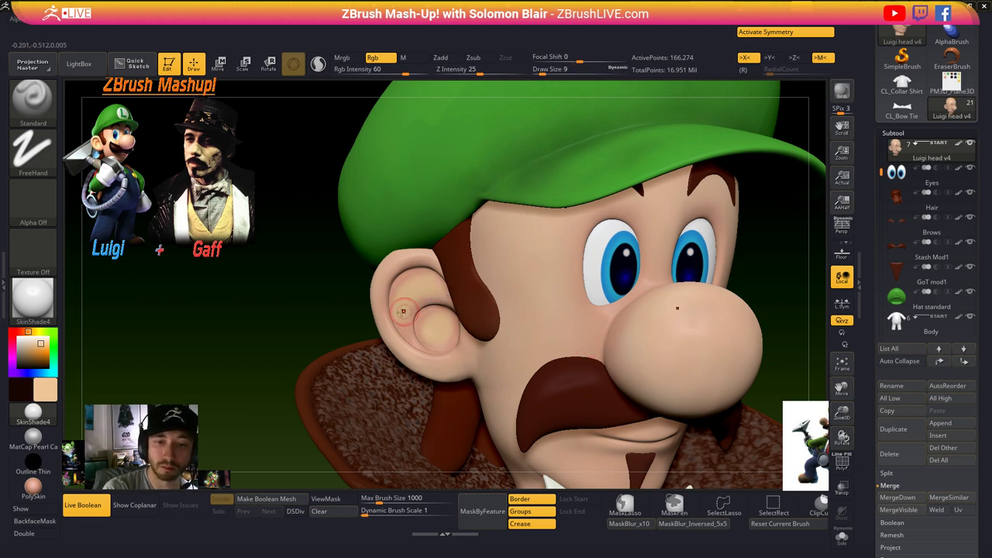
pyautogui.press('s')
pyautogui.moveTo(405, 307); pyautogui.dragTo(408, 307)
pyautogui.moveTo(399, 314)
pyautogui.keyDown('shift'); pyautogui.mouseDown()
pyautogui.moveTo(417, 279)
pyautogui.moveTo(405, 297)
pyautogui.moveTo(436, 307)
pyautogui.mouseUp(); pyautogui.keyUp('shift')
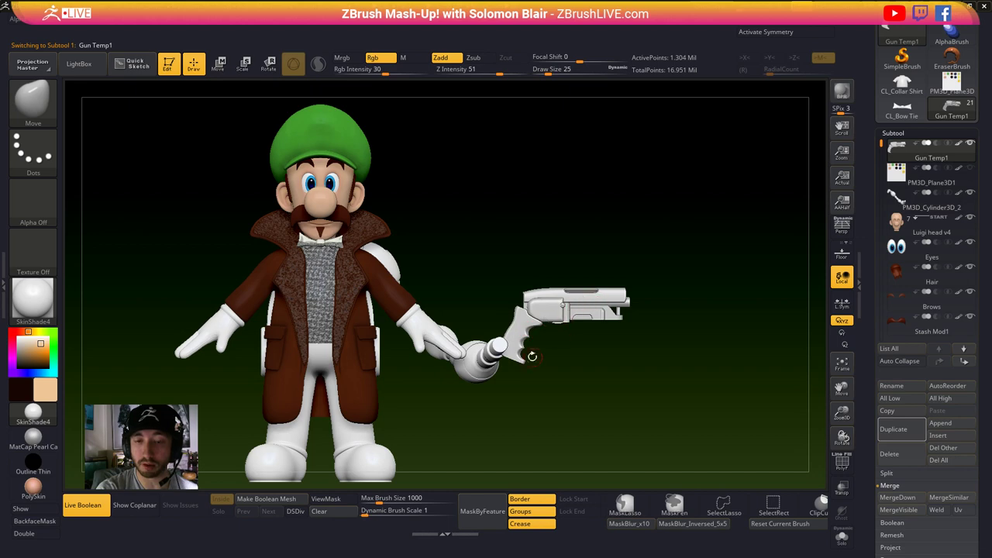
# - Sample the dark blue of Luigi's overalls from the reference image and make the Overalls the active subtool
pyautogui.keyDown('alt'); pyautogui.moveTo(510, 372); pyautogui.dragTo(578, 388); pyautogui.keyUp('alt')
pyautogui.press(']')
pyautogui.press('x')
pyautogui.keyDown('alt'); pyautogui.moveTo(432, 437); pyautogui.dragTo(495, 346, button='right'); pyautogui.keyUp('alt')
pyautogui.press('x')
pyautogui.hotkey('shift', 'z')
pyautogui.moveTo(45, 389); pyautogui.dragTo(103, 226)
pyautogui.hotkey('shift', 'z')
pyautogui.keyDown('alt'); pyautogui.click(483, 359); pyautogui.keyUp('alt')
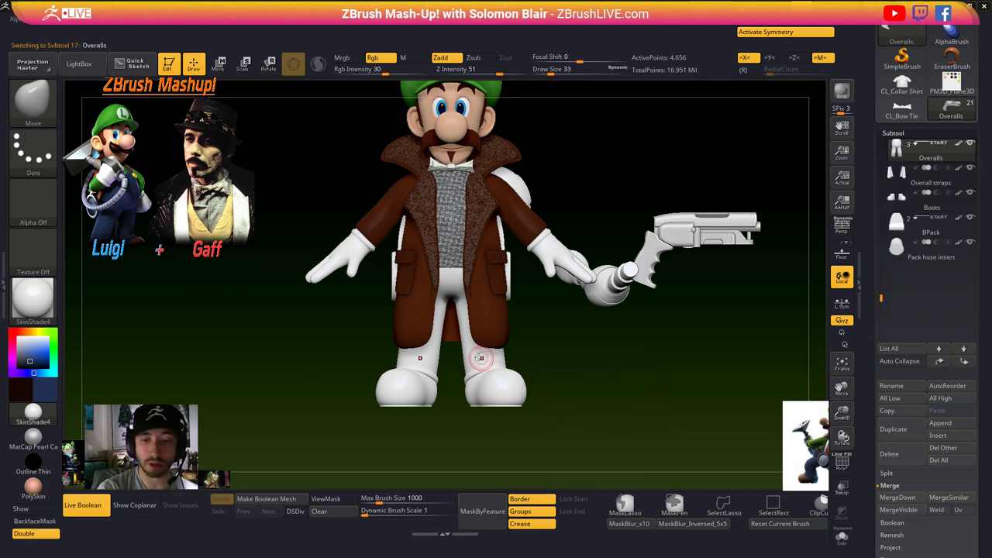
# - Frame the whole character and reposition the Luigi and Gaff reference image in Spotlight
pyautogui.press(']')
pyautogui.moveTo(487, 342)
pyautogui.keyDown('alt'); pyautogui.mouseDown(button='right')
pyautogui.moveTo(476, 403)
pyautogui.moveTo(505, 404)
pyautogui.moveTo(456, 385)
pyautogui.mouseUp(button='right'); pyautogui.keyUp('alt')
pyautogui.press('z')
pyautogui.moveTo(297, 434); pyautogui.dragTo(342, 415)
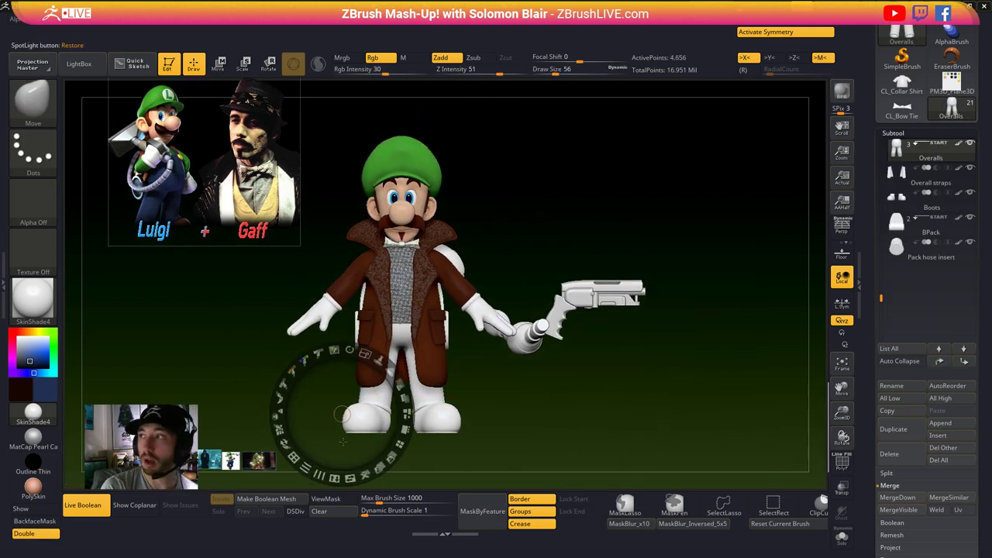
# - Move and enlarge the reference image of Luigi with the green ghost beside the character, and leave Spotlight editing
pyautogui.moveTo(178, 456); pyautogui.dragTo(399, 355)
pyautogui.moveTo(422, 294); pyautogui.dragTo(438, 407)
pyautogui.moveTo(430, 364); pyautogui.dragTo(656, 198)
pyautogui.press('z')
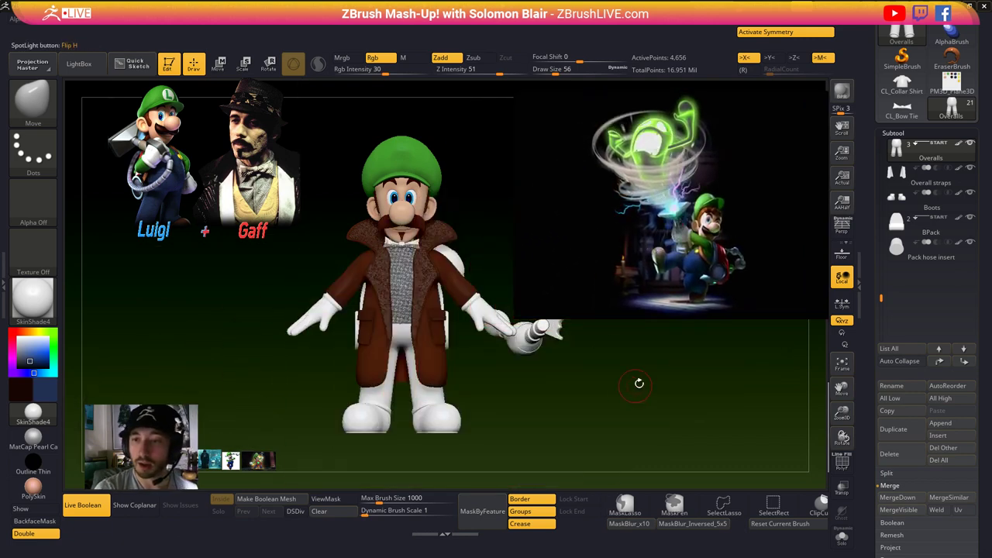
pyautogui.moveTo(638, 381); pyautogui.dragTo(613, 388)
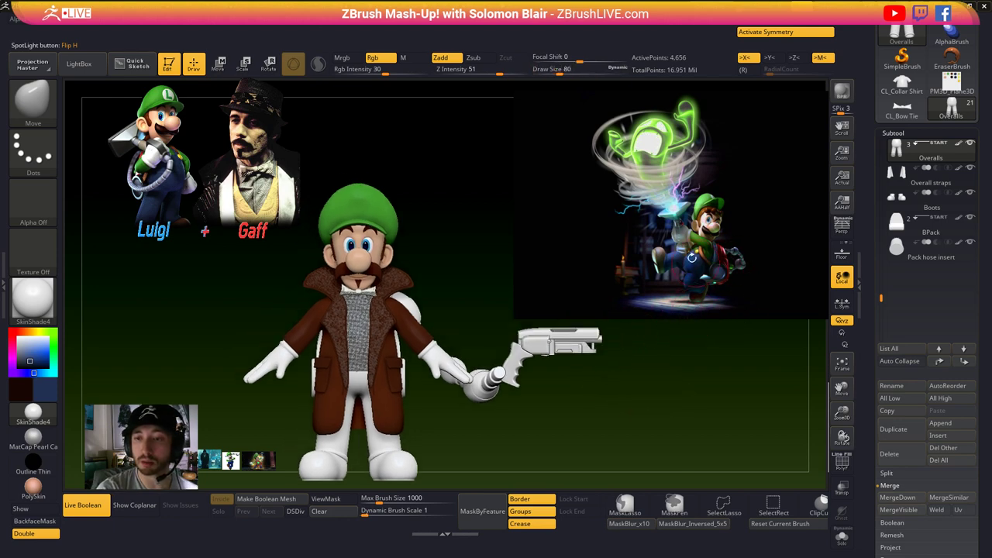
pyautogui.keyDown('alt'); pyautogui.moveTo(474, 431); pyautogui.dragTo(513, 372); pyautogui.keyUp('alt')
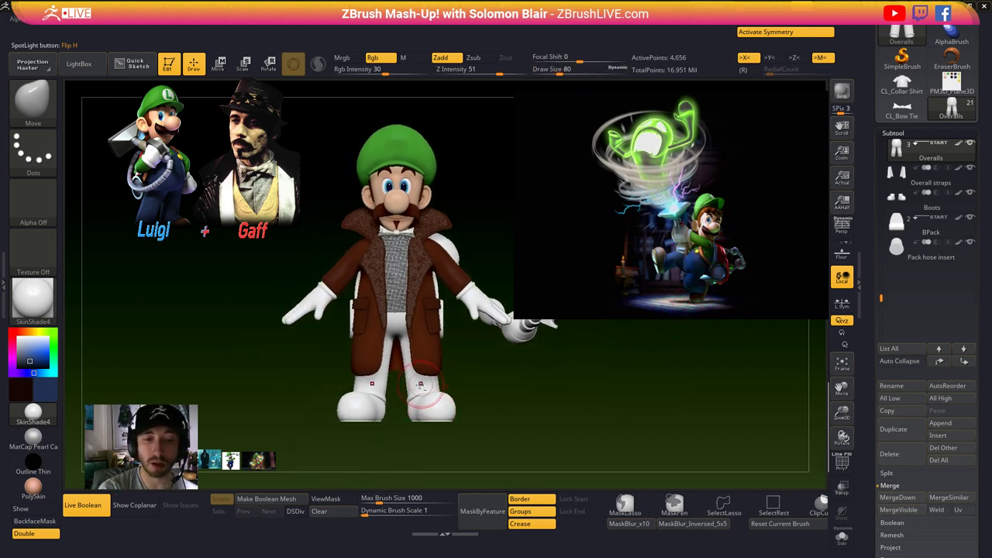
# - Set Rgb Intensity to 100, fill the Overalls with the dark blue, and check them in Solo mode
pyautogui.moveTo(386, 72); pyautogui.dragTo(429, 71)
pyautogui.click(73, 20)
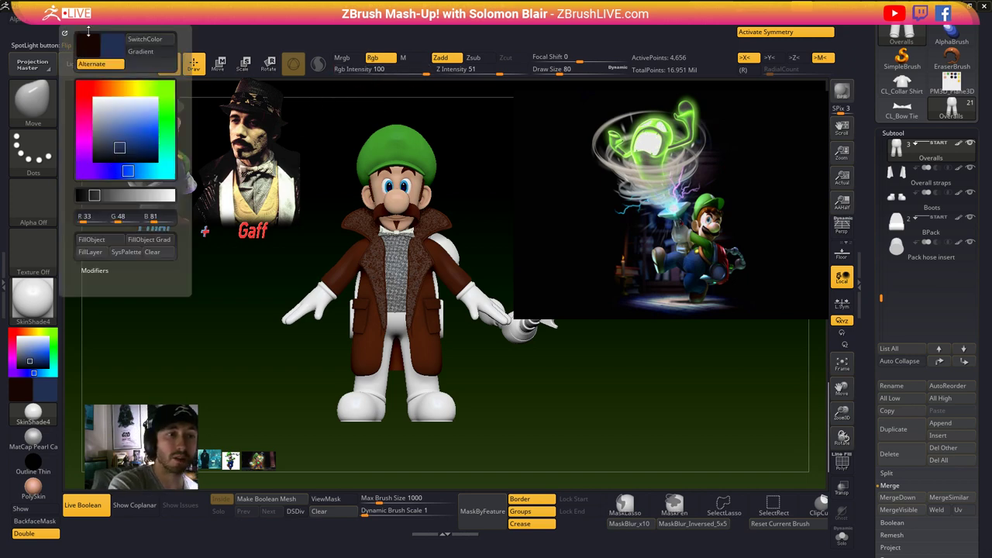
pyautogui.click(101, 238)
pyautogui.hotkey('ctrl', 'shift', 's')
pyautogui.keyDown('ctrl'); pyautogui.moveTo(402, 370); pyautogui.dragTo(421, 357, button='right'); pyautogui.keyUp('ctrl')
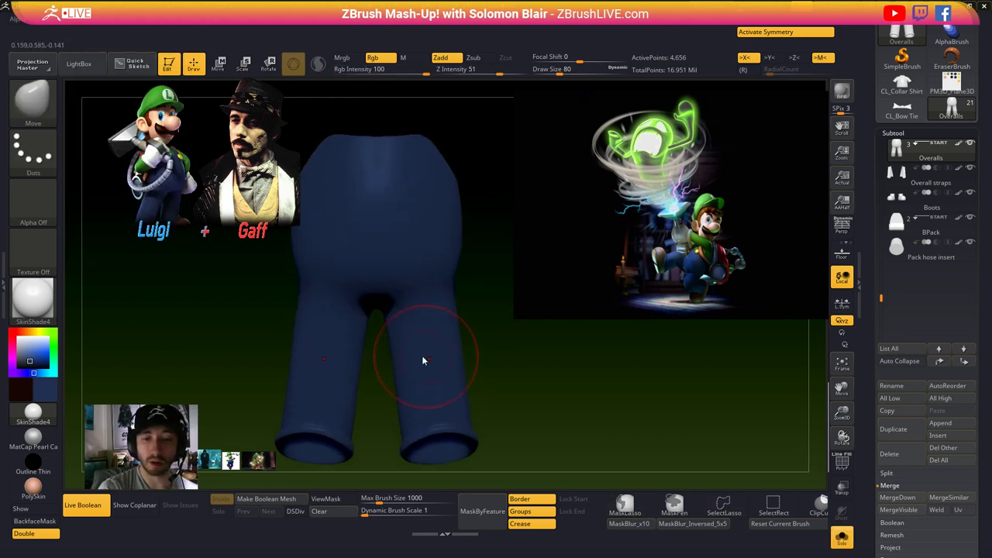
pyautogui.hotkey('ctrl', 'shift', 's')
pyautogui.keyDown('alt'); pyautogui.moveTo(516, 342); pyautogui.dragTo(543, 389); pyautogui.keyUp('alt')
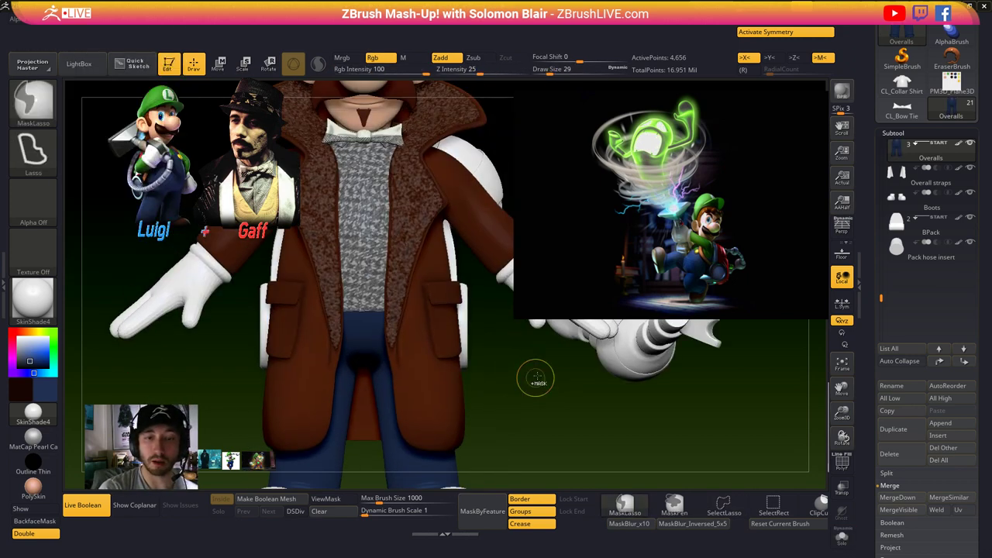
# - Frame the character, make the Boots the active subtool, and acknowledge both abnormal termination notices
pyautogui.press('f')
pyautogui.keyDown('alt'); pyautogui.click(465, 402); pyautogui.keyUp('alt')
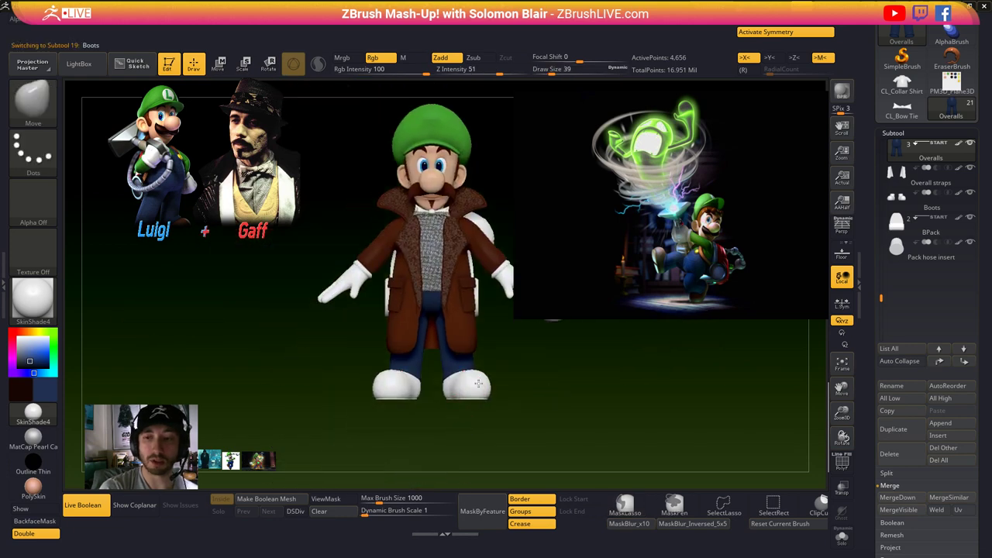
pyautogui.hotkey('shift', 'z')
pyautogui.press('z')
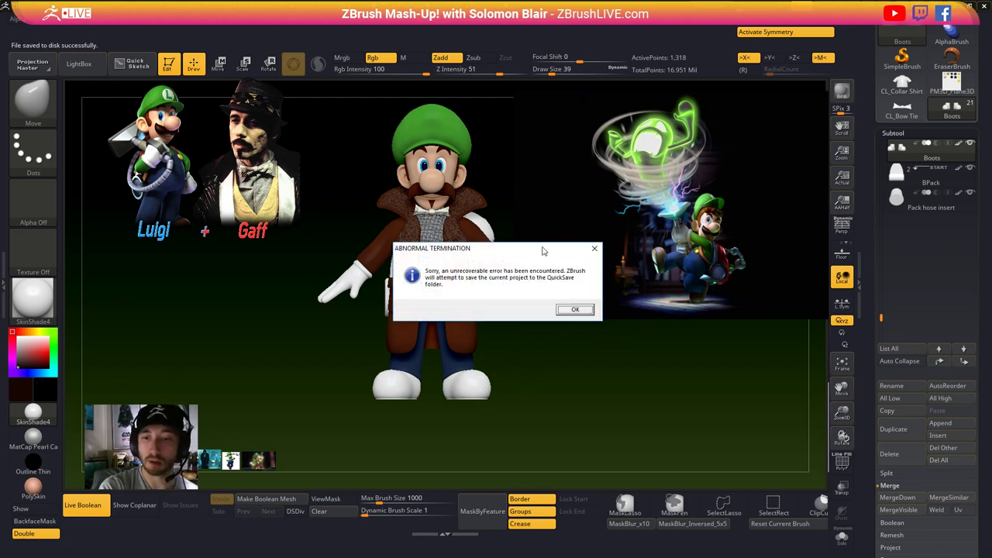
pyautogui.click(575, 310)
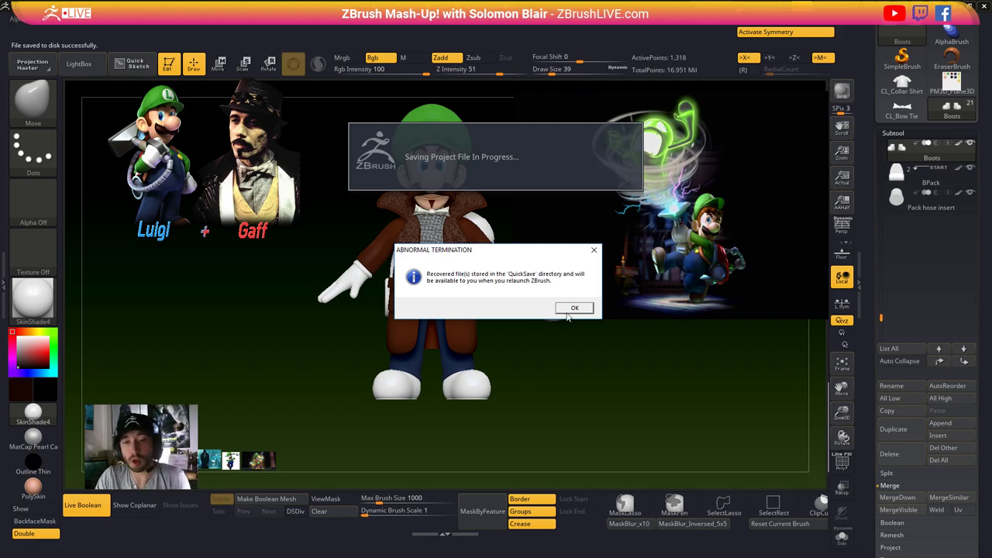
pyautogui.click(574, 308)
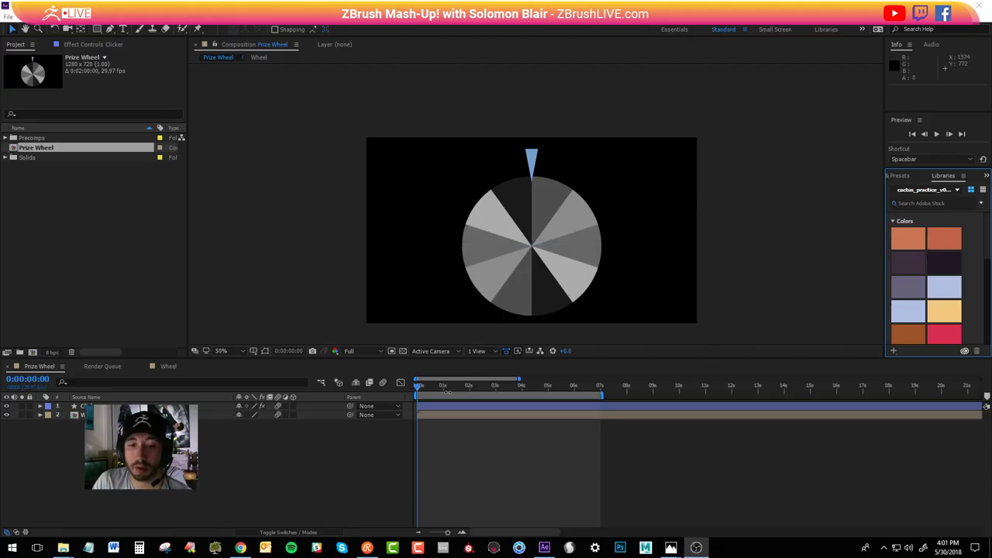
pyautogui.moveTo(434, 382); pyautogui.dragTo(565, 403)
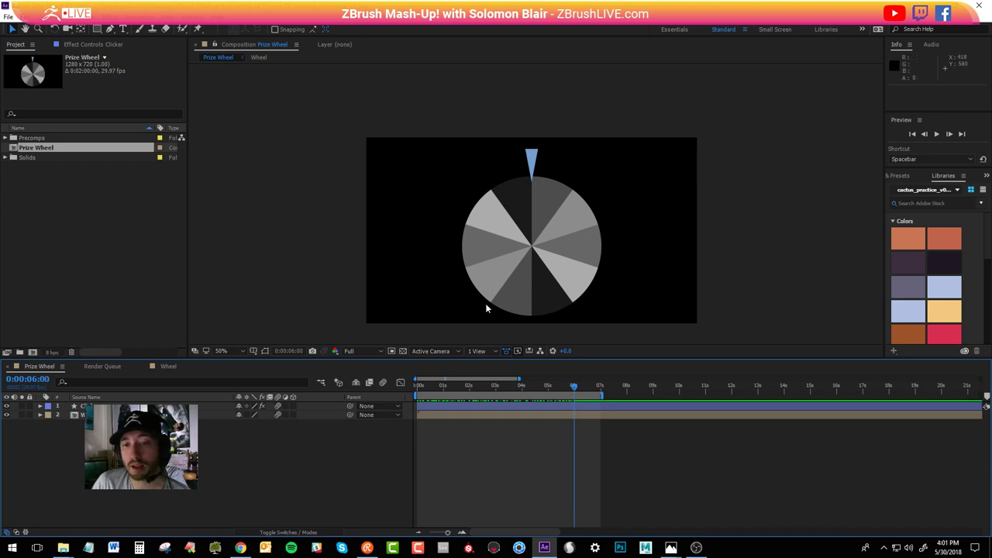
pyautogui.moveTo(464, 389); pyautogui.dragTo(412, 390)
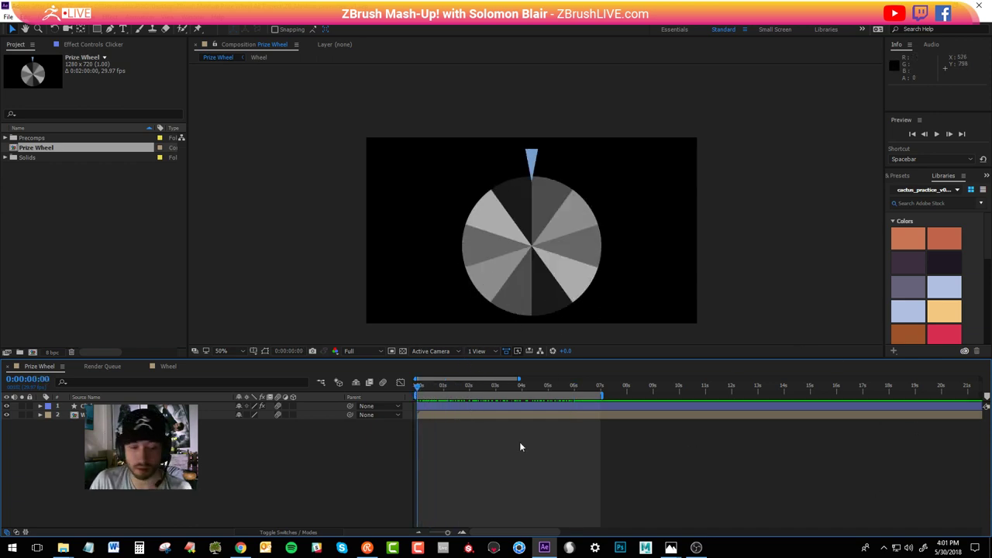
pyautogui.click(240, 548)
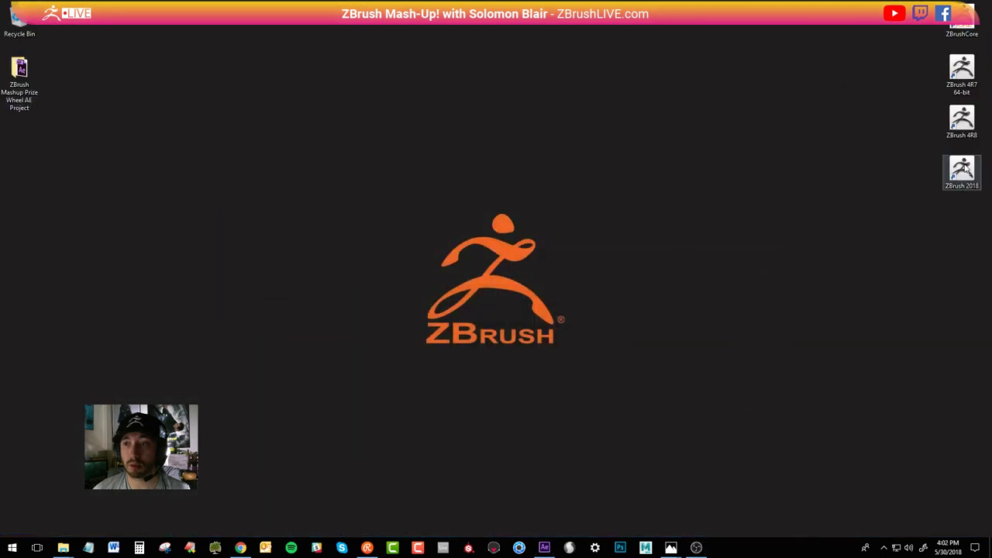
# - Relaunch ZBrush 2018, load Recovered_Tool.ZTL from the QuickSave files, and close LightBox
pyautogui.doubleClick(963, 169)
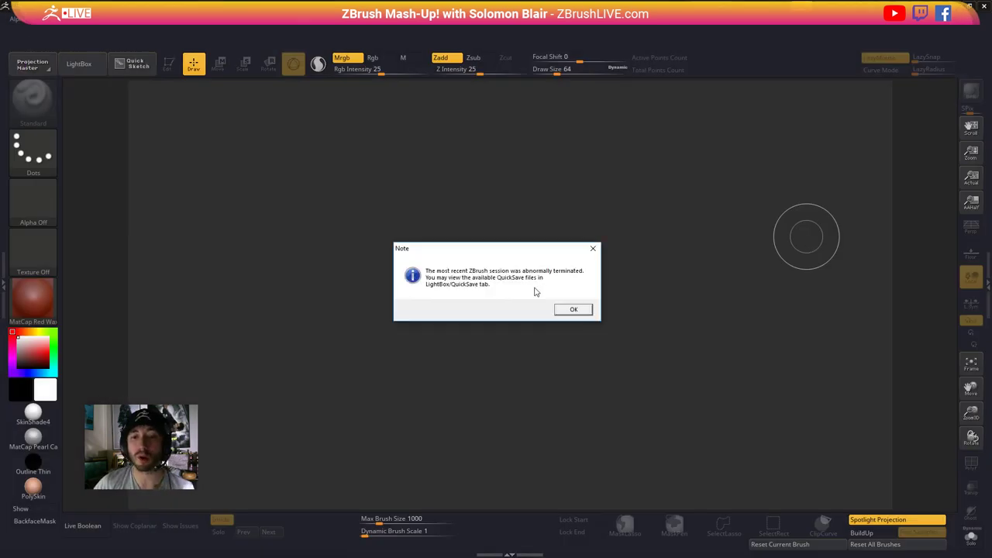
pyautogui.click(573, 309)
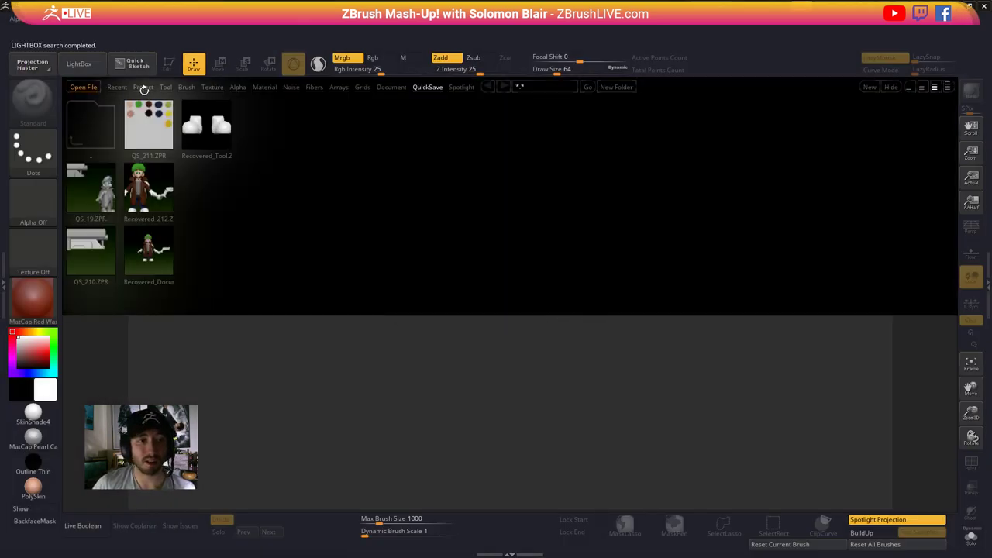
pyautogui.doubleClick(197, 132)
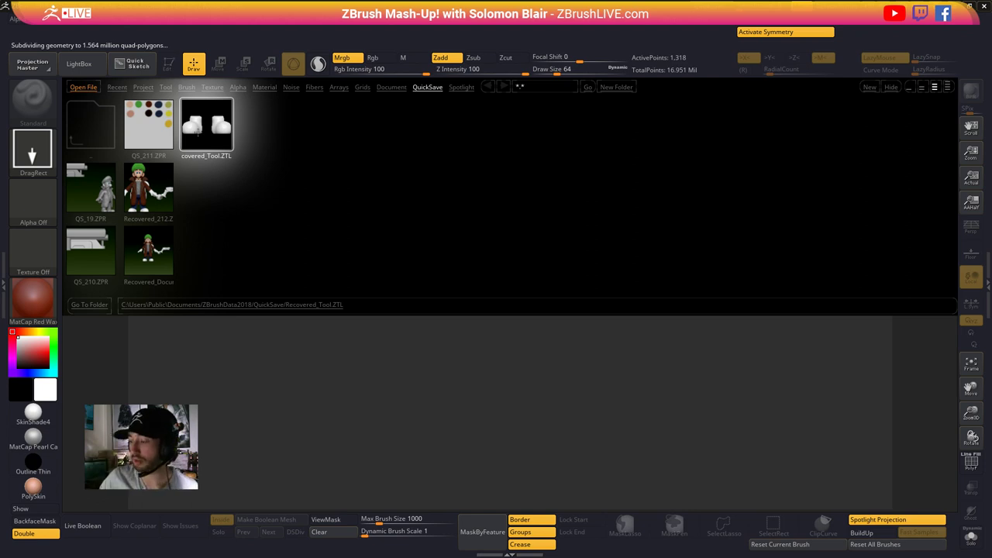
pyautogui.press(',')
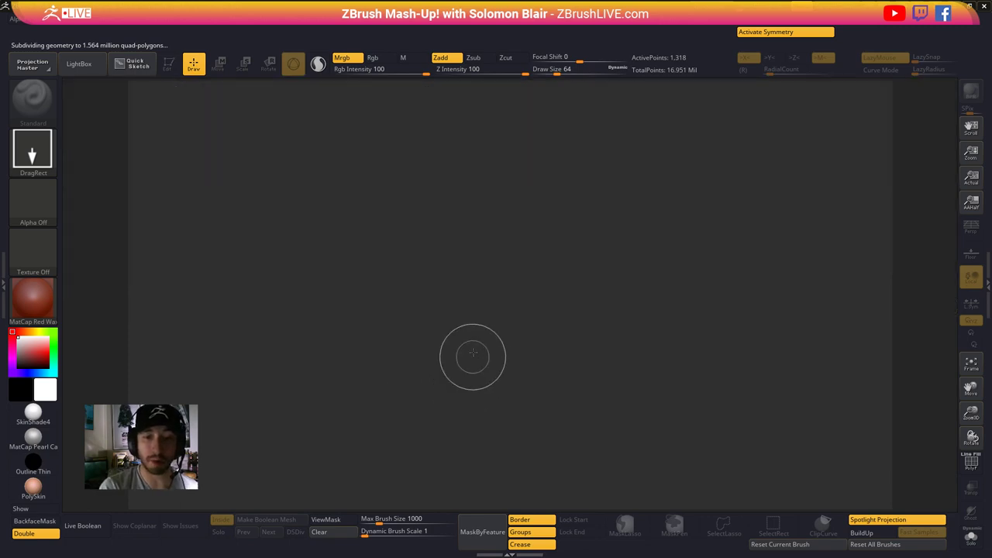
# - Place the recovered character on the canvas in Edit mode, frame it, and apply the SkinShade4 material
pyautogui.moveTo(481, 341); pyautogui.dragTo(525, 388)
pyautogui.press('t')
pyautogui.press('f')
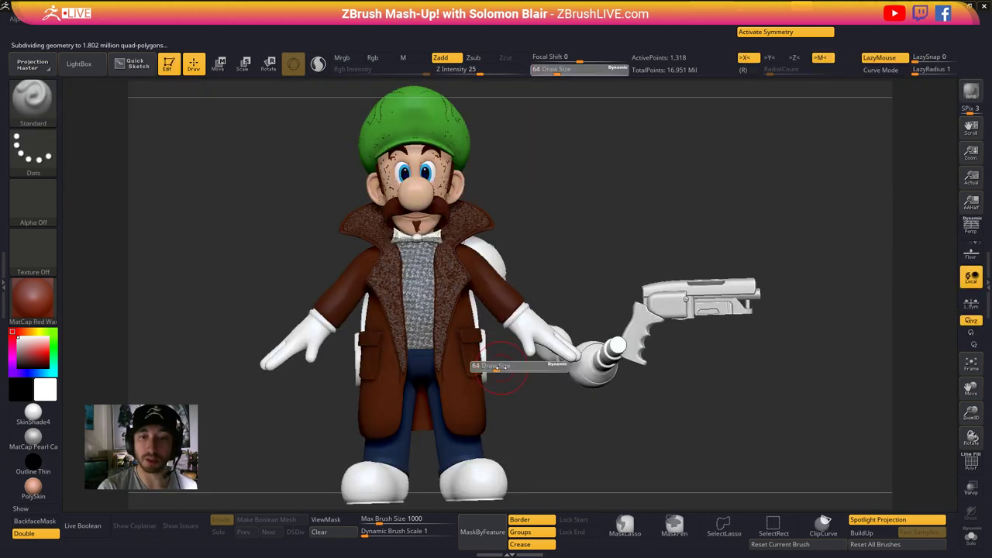
pyautogui.click(32, 298)
pyautogui.click(444, 297)
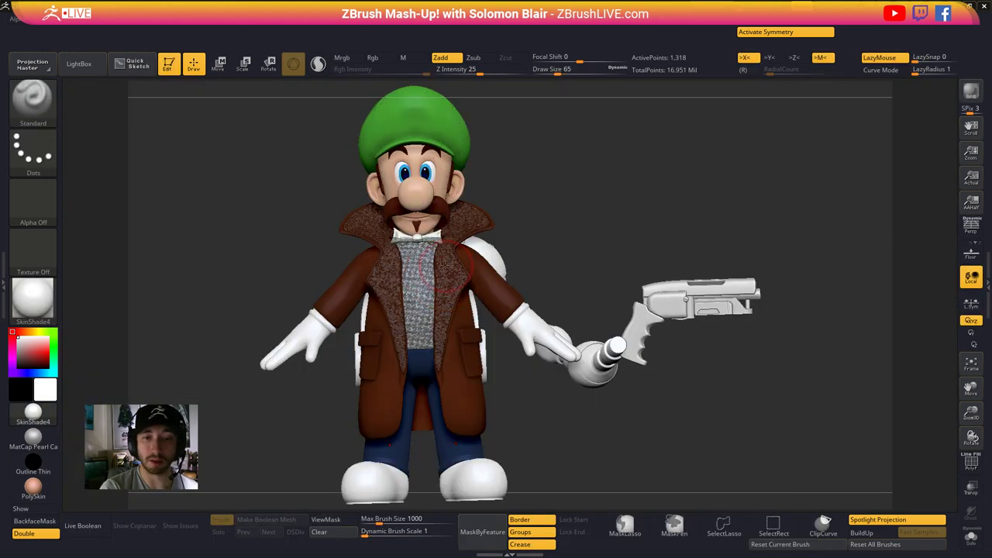
# - Reduce the Draw Size to 31 and turn on perspective display for the recovered character
pyautogui.moveTo(420, 236)
pyautogui.keyDown('alt'); pyautogui.mouseDown(button='right')
pyautogui.moveTo(437, 247)
pyautogui.moveTo(431, 214)
pyautogui.mouseUp(button='right'); pyautogui.keyUp('alt')
pyautogui.moveTo(431, 215)
pyautogui.keyDown('ctrl'); pyautogui.mouseDown(button='right')
pyautogui.moveTo(433, 176)
pyautogui.moveTo(442, 210)
pyautogui.mouseUp(button='right'); pyautogui.keyUp('ctrl')
pyautogui.press('s')
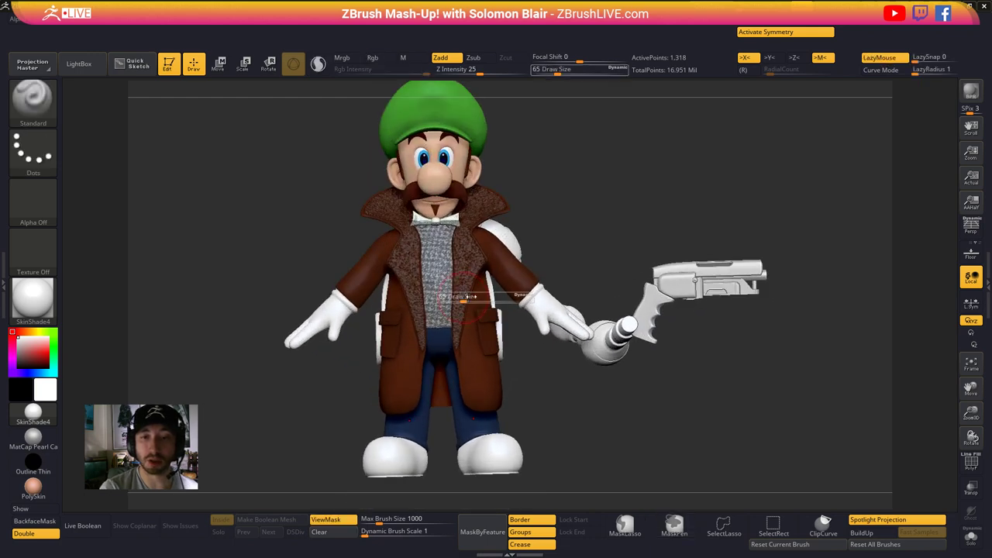
pyautogui.press('s')
pyautogui.moveTo(462, 310)
pyautogui.keyDown('alt'); pyautogui.mouseDown(button='right')
pyautogui.moveTo(498, 367)
pyautogui.moveTo(538, 378)
pyautogui.mouseUp(button='right'); pyautogui.keyUp('alt')
pyautogui.click(496, 368)
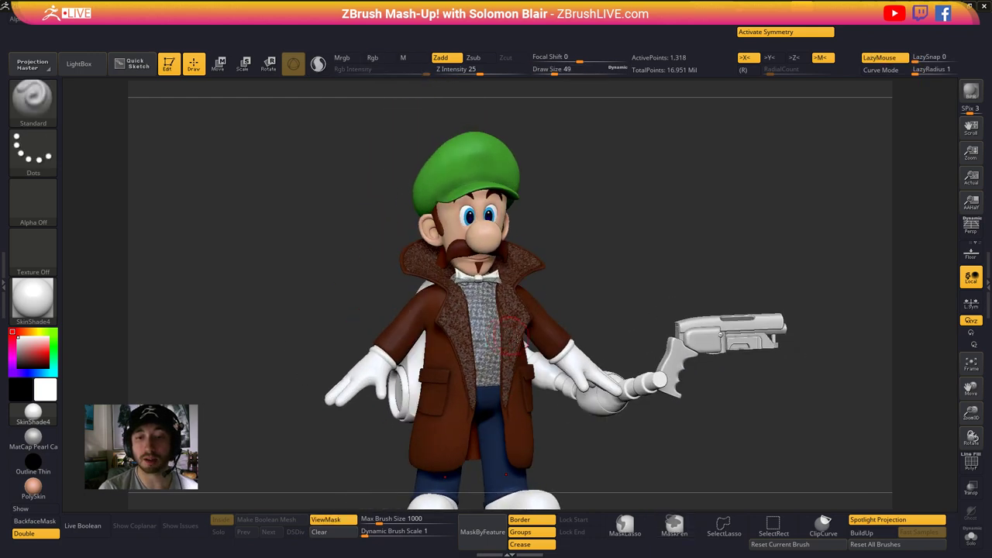
pyautogui.moveTo(578, 410)
pyautogui.keyDown('alt'); pyautogui.mouseDown(button='right')
pyautogui.moveTo(580, 359)
pyautogui.moveTo(571, 390)
pyautogui.mouseUp(button='right'); pyautogui.keyUp('alt')
pyautogui.click(971, 226)
pyautogui.press('x')
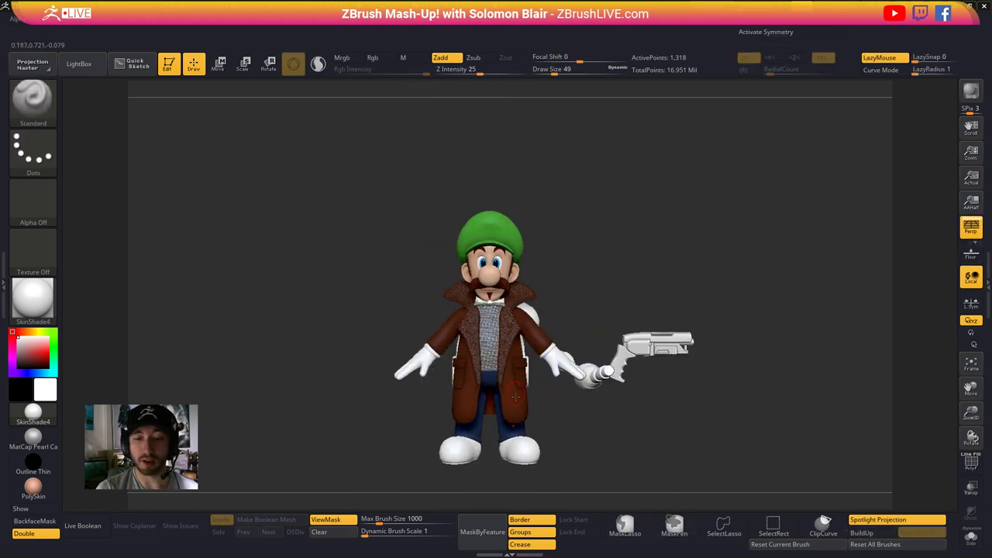
pyautogui.press('x')
pyautogui.keyDown('ctrl'); pyautogui.moveTo(515, 403); pyautogui.dragTo(558, 404, button='right'); pyautogui.keyUp('ctrl')
pyautogui.keyDown('alt'); pyautogui.moveTo(646, 394); pyautogui.dragTo(672, 376, button='right'); pyautogui.keyUp('alt')
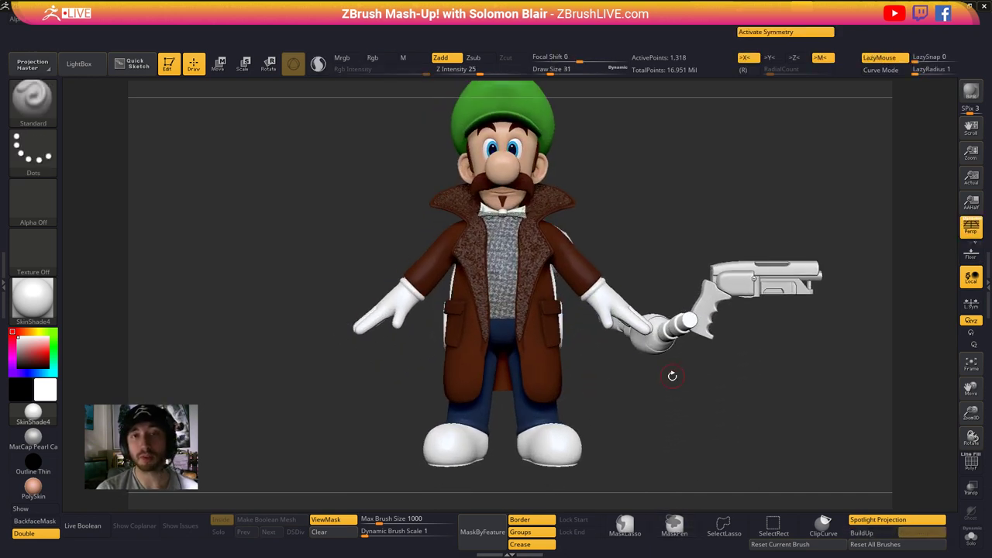
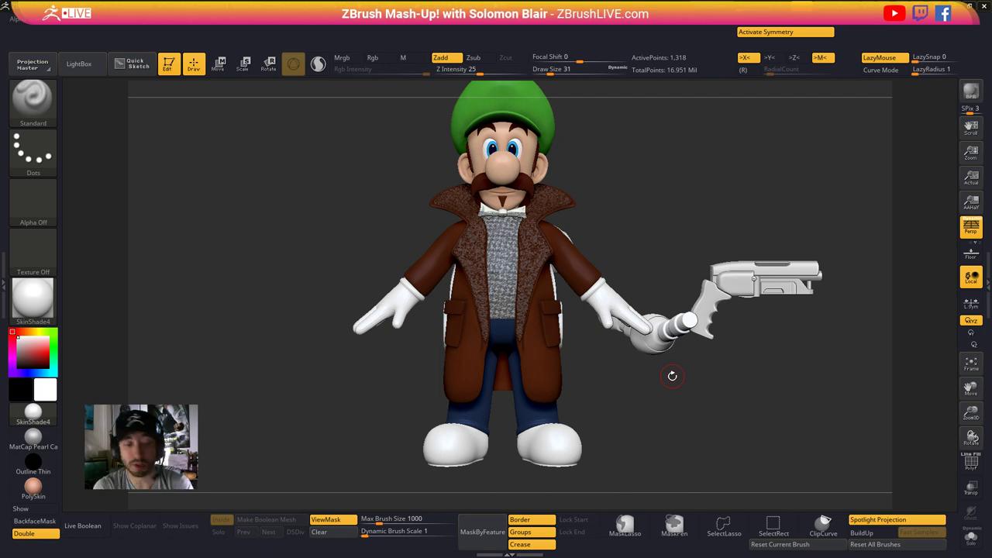
# - Switch to the ZBrush Mashup Community Ideas spreadsheet and add "Origami Ghost" in cell A22
pyautogui.hotkey('alt', 'Tab')
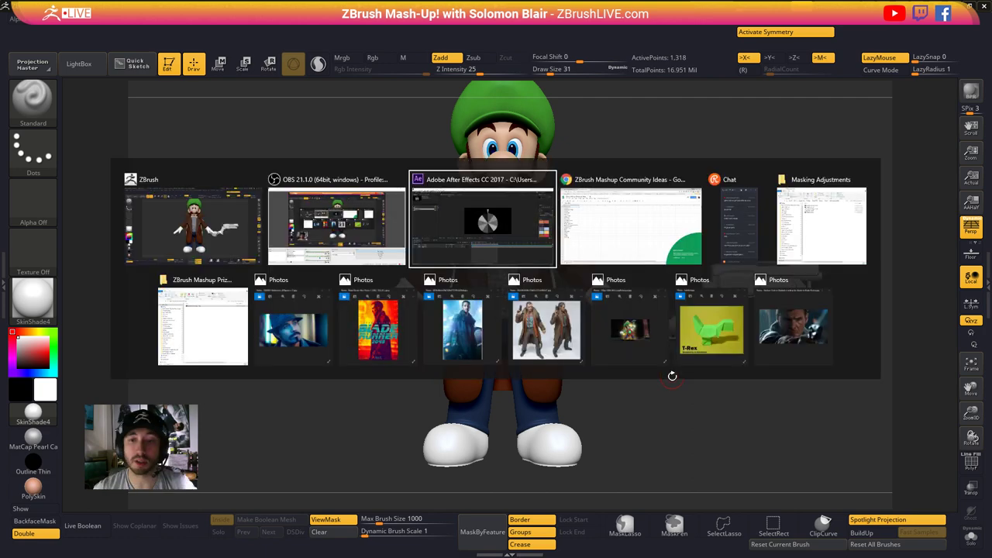
pyautogui.hotkey('alt', 'Tab')
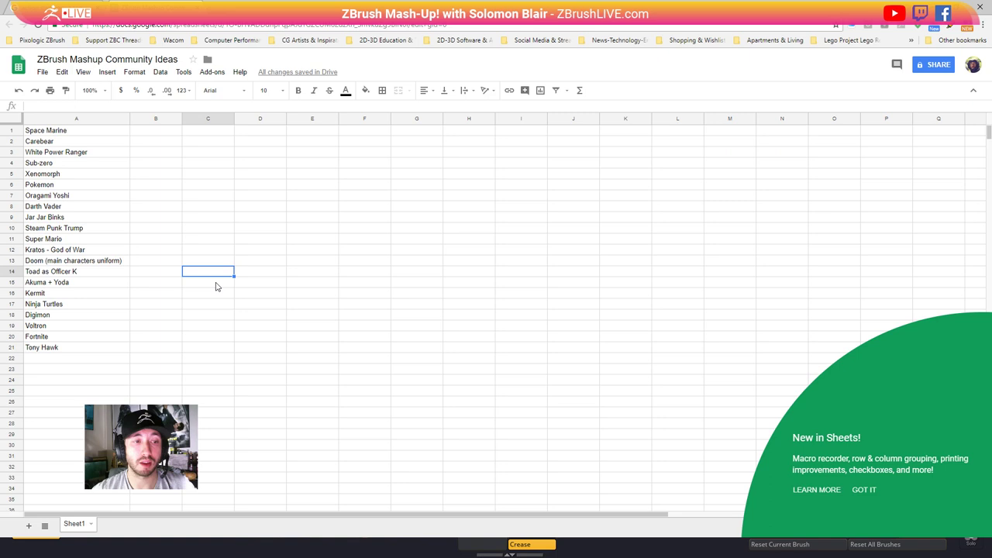
pyautogui.click(62, 358)
pyautogui.write('Origami Ghost')
pyautogui.press('Return')
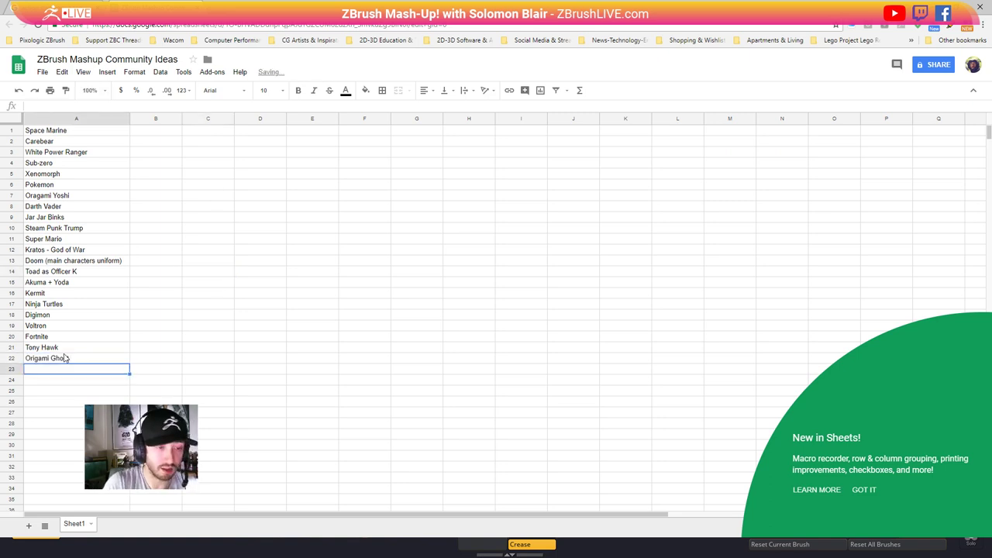
# - View the origami T-Rex photo over the idea list, minimize it, and switch back to ZBrush
pyautogui.press('super')
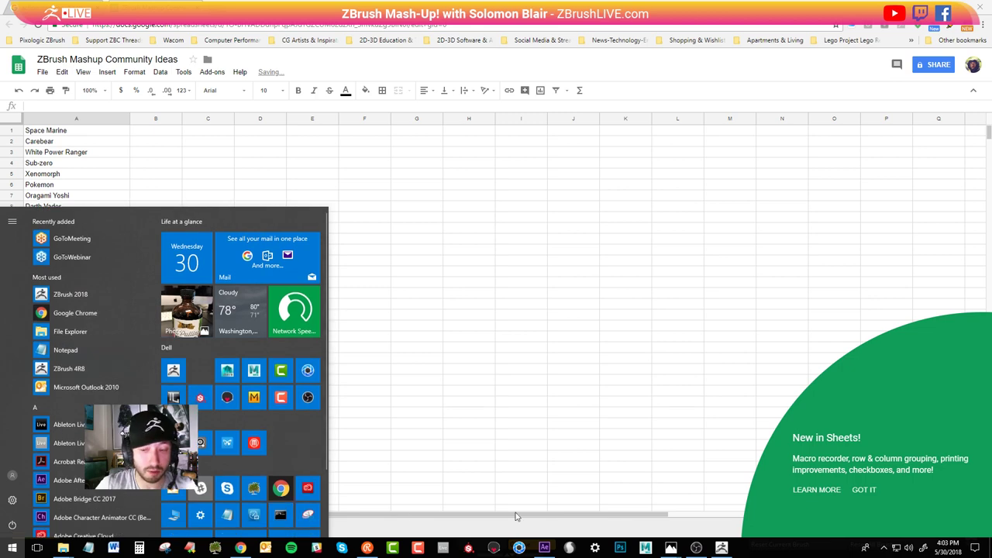
pyautogui.moveTo(671, 547)
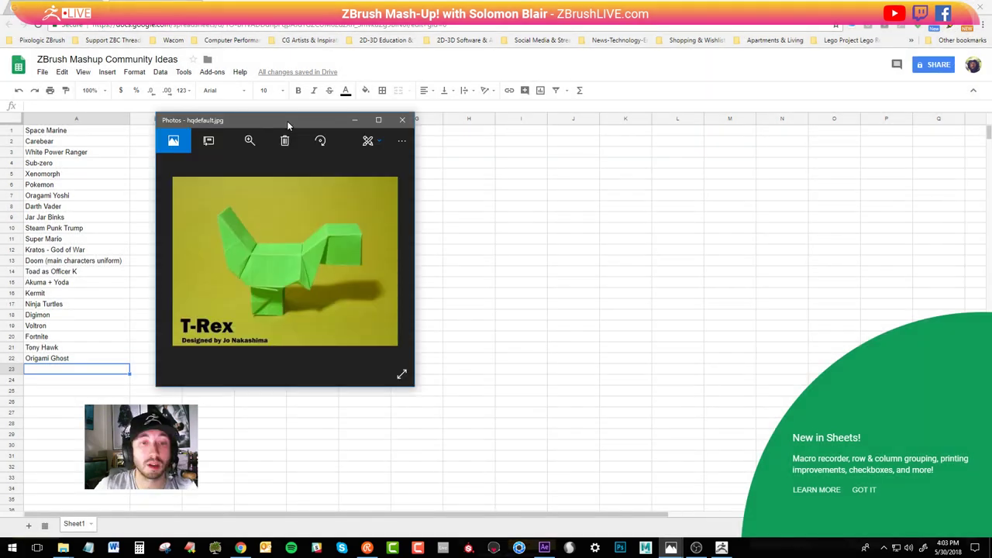
pyautogui.moveTo(288, 124); pyautogui.dragTo(304, 125)
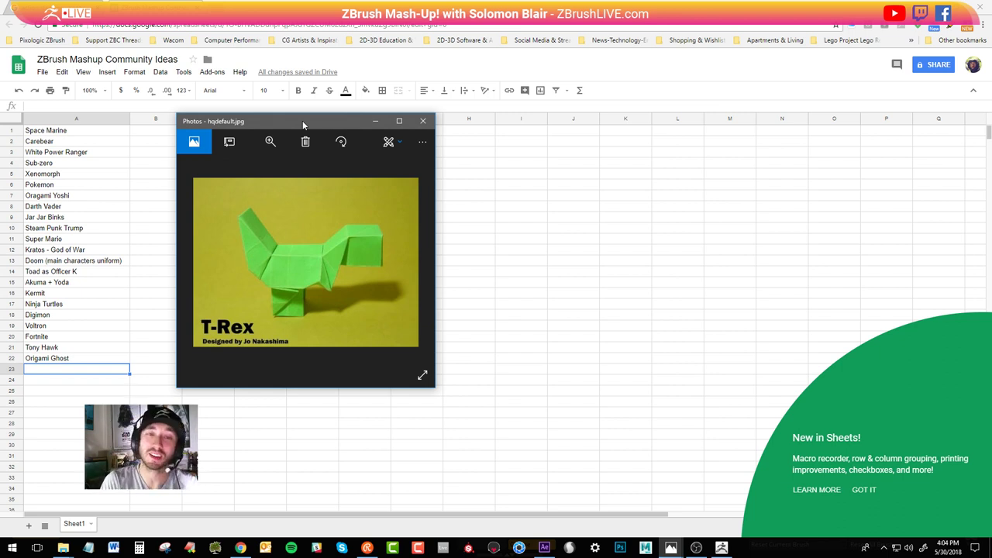
pyautogui.click(376, 121)
pyautogui.hotkey('alt', 'Tab')
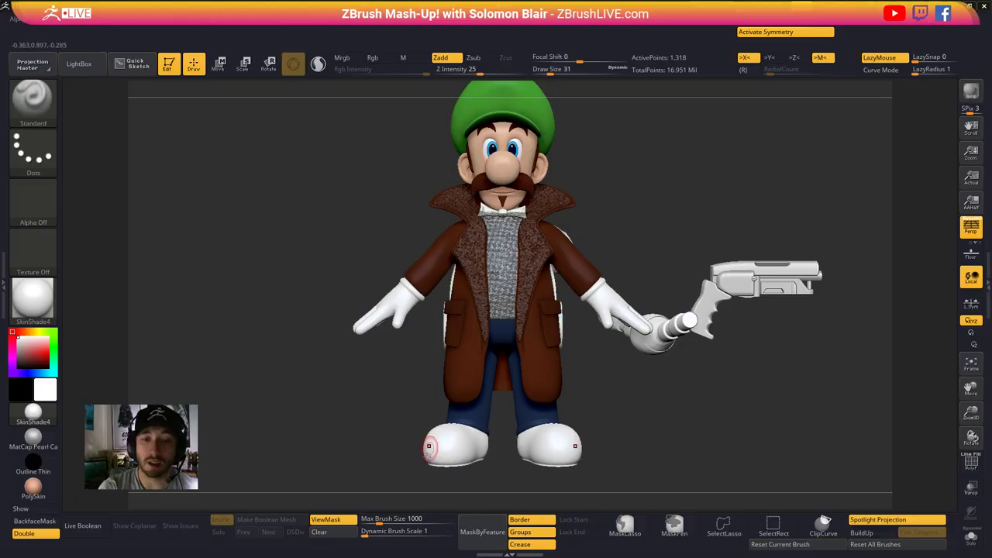
# - Turn the character slightly and increase the Draw Size to 51
pyautogui.moveTo(559, 371); pyautogui.dragTo(574, 369)
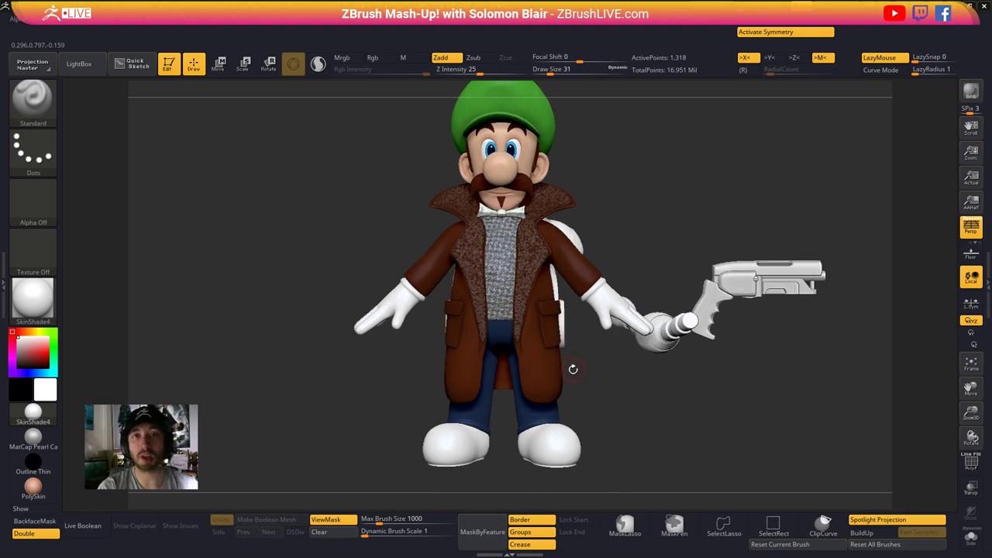
pyautogui.press(']')
pyautogui.press(']')
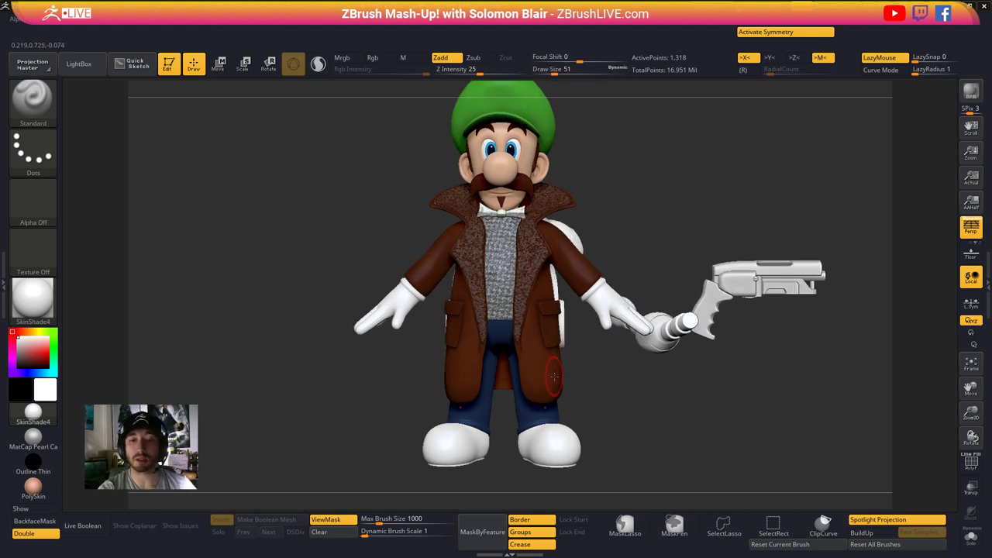